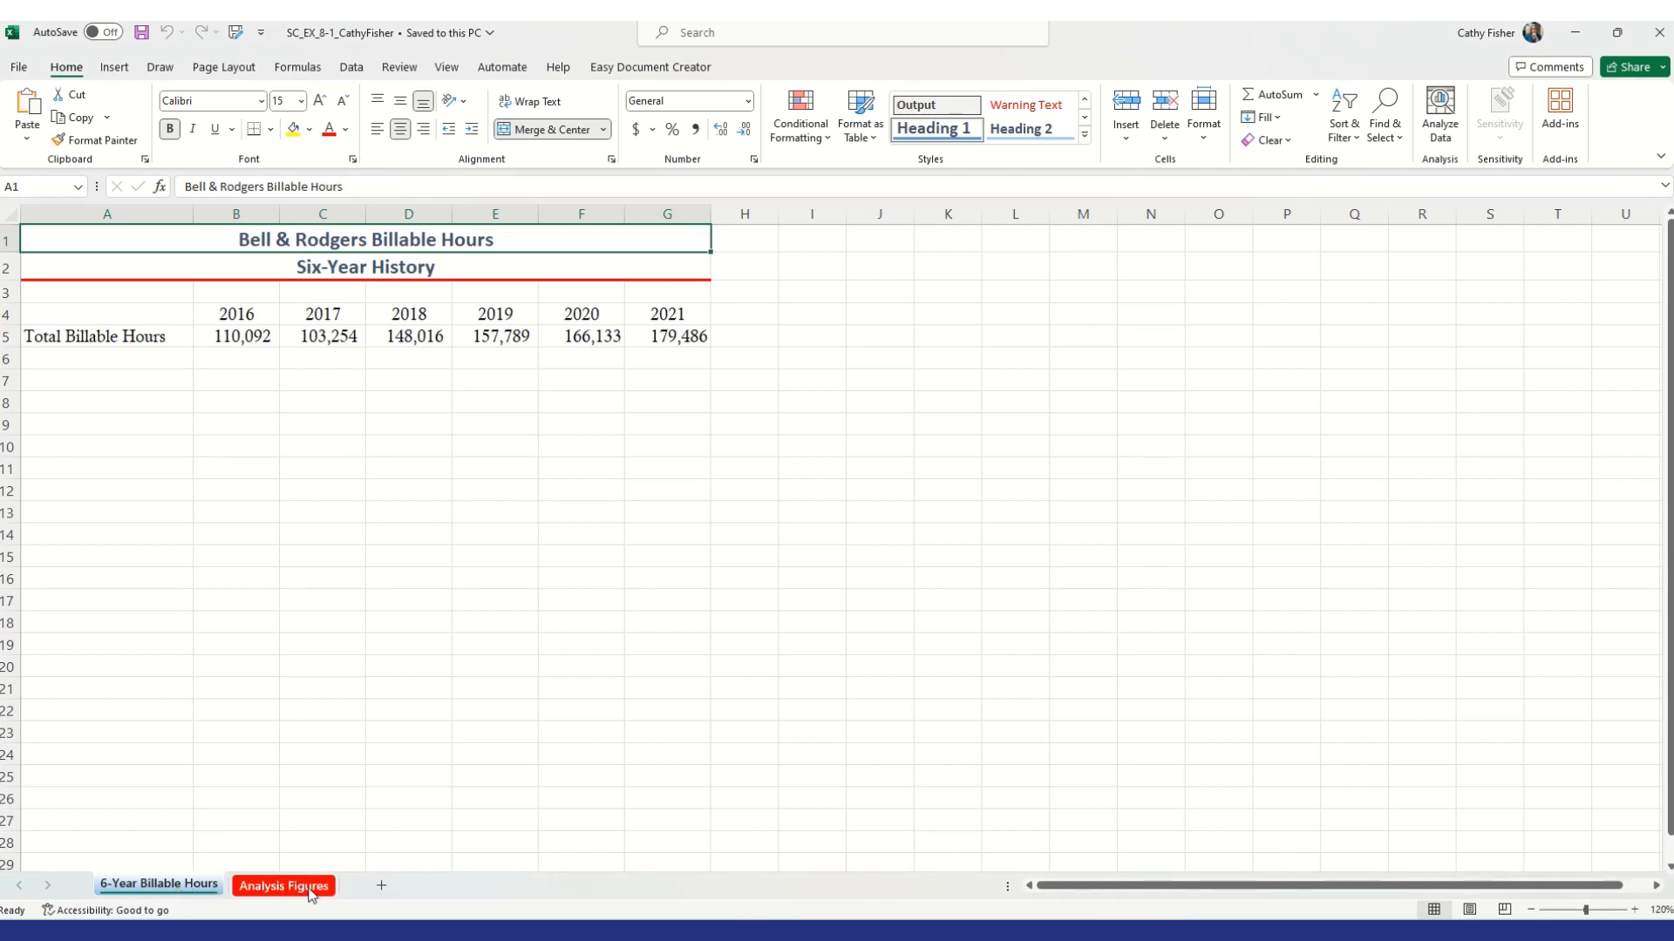
View the Analysis Figures sheet and return to the 6-Year Billable Hours sheet
click(296, 886)
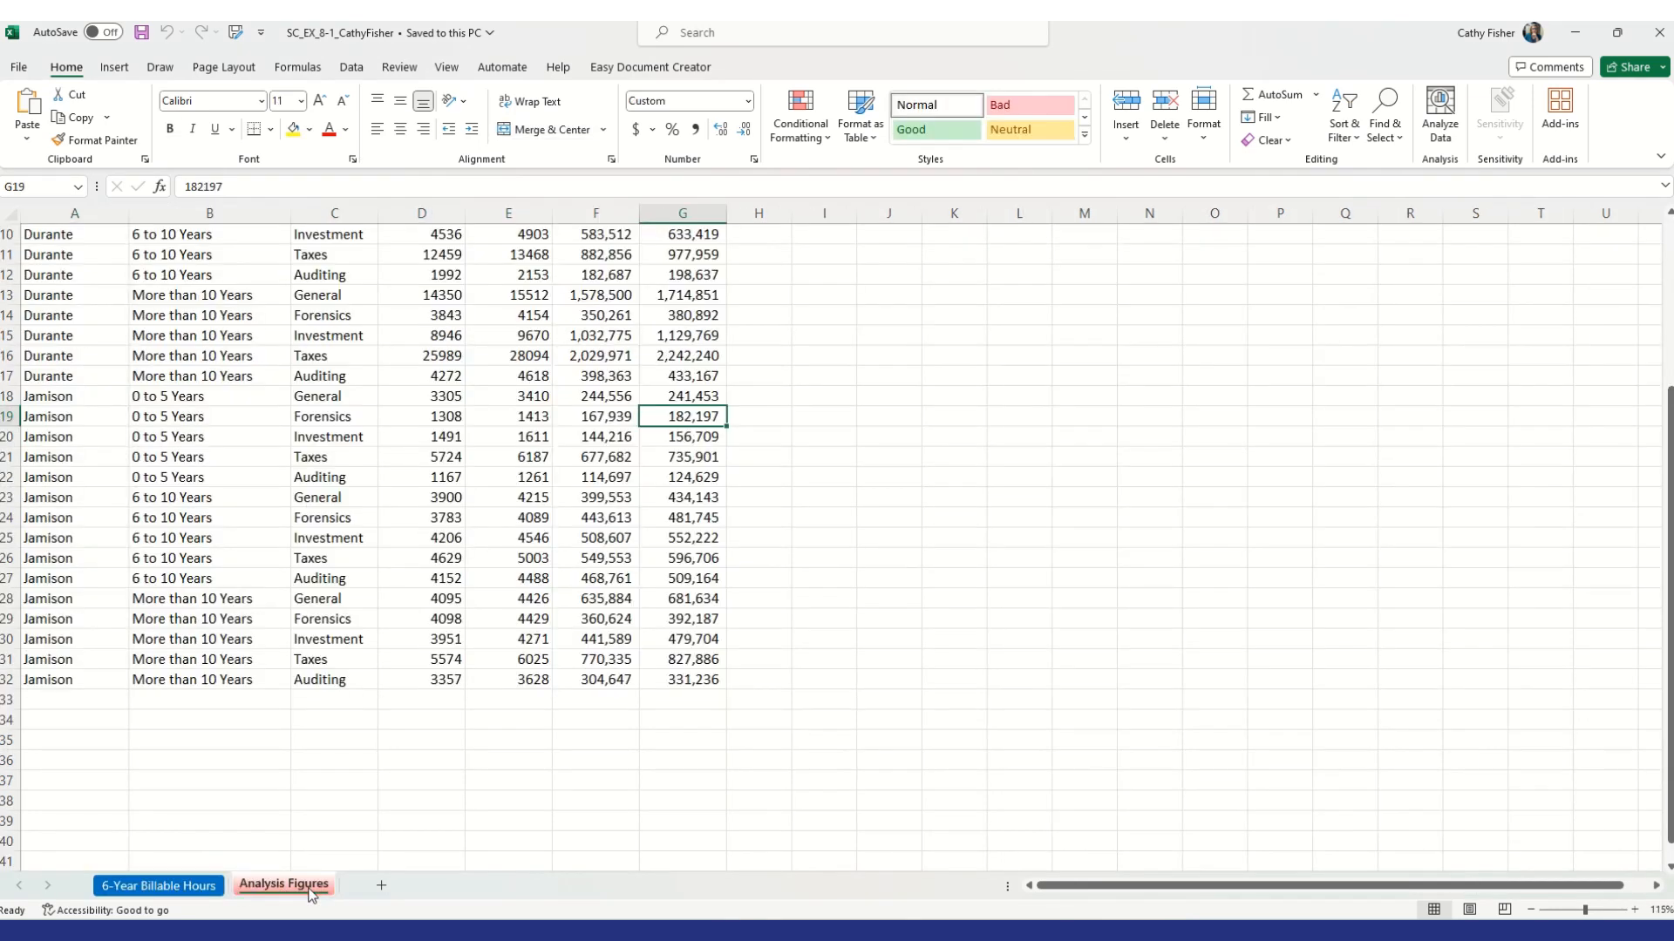
click(210, 887)
click(254, 889)
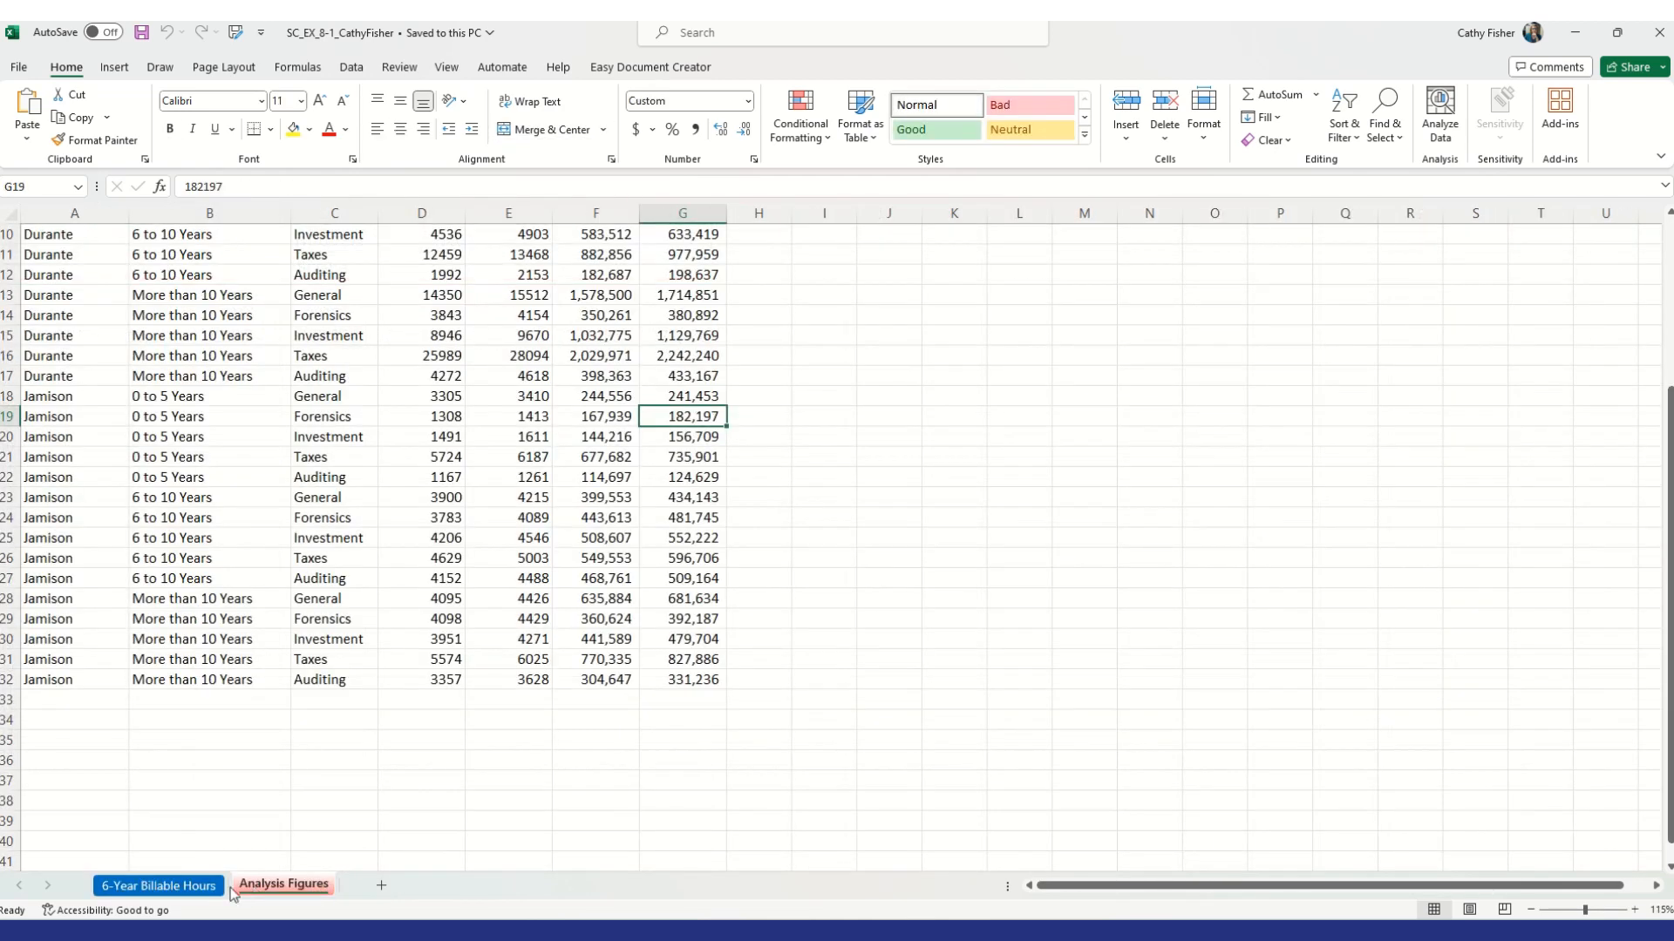
click(184, 887)
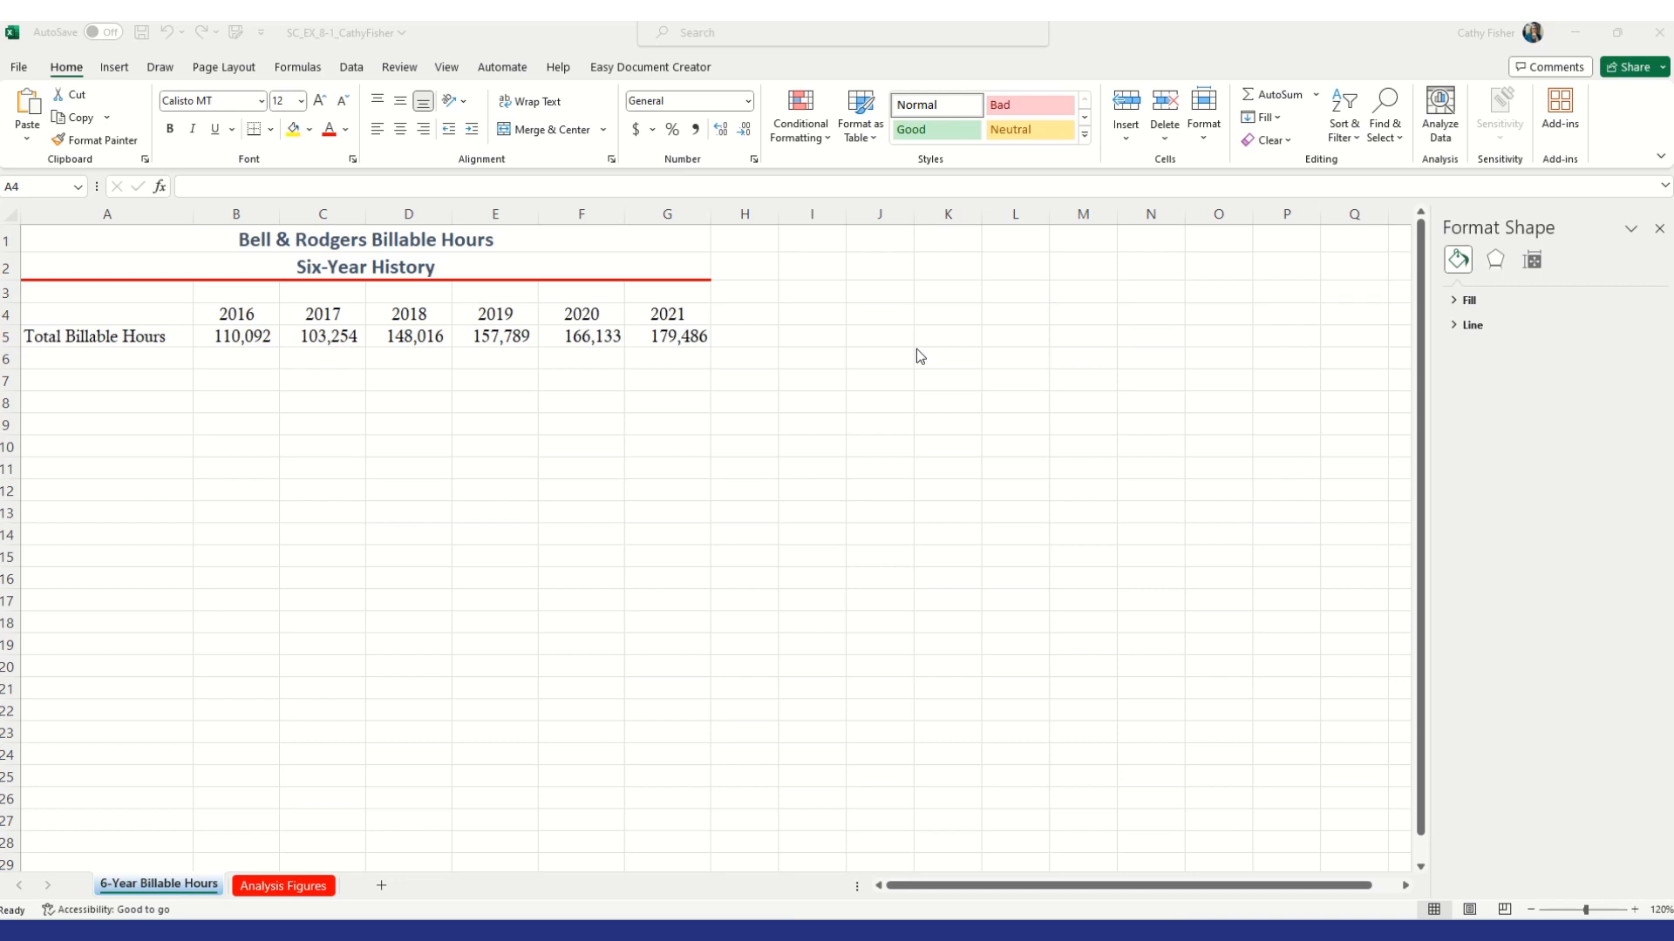
Insert a 2-D Line with Markers chart from the years and total billable hours in A4:G5
click(66, 311)
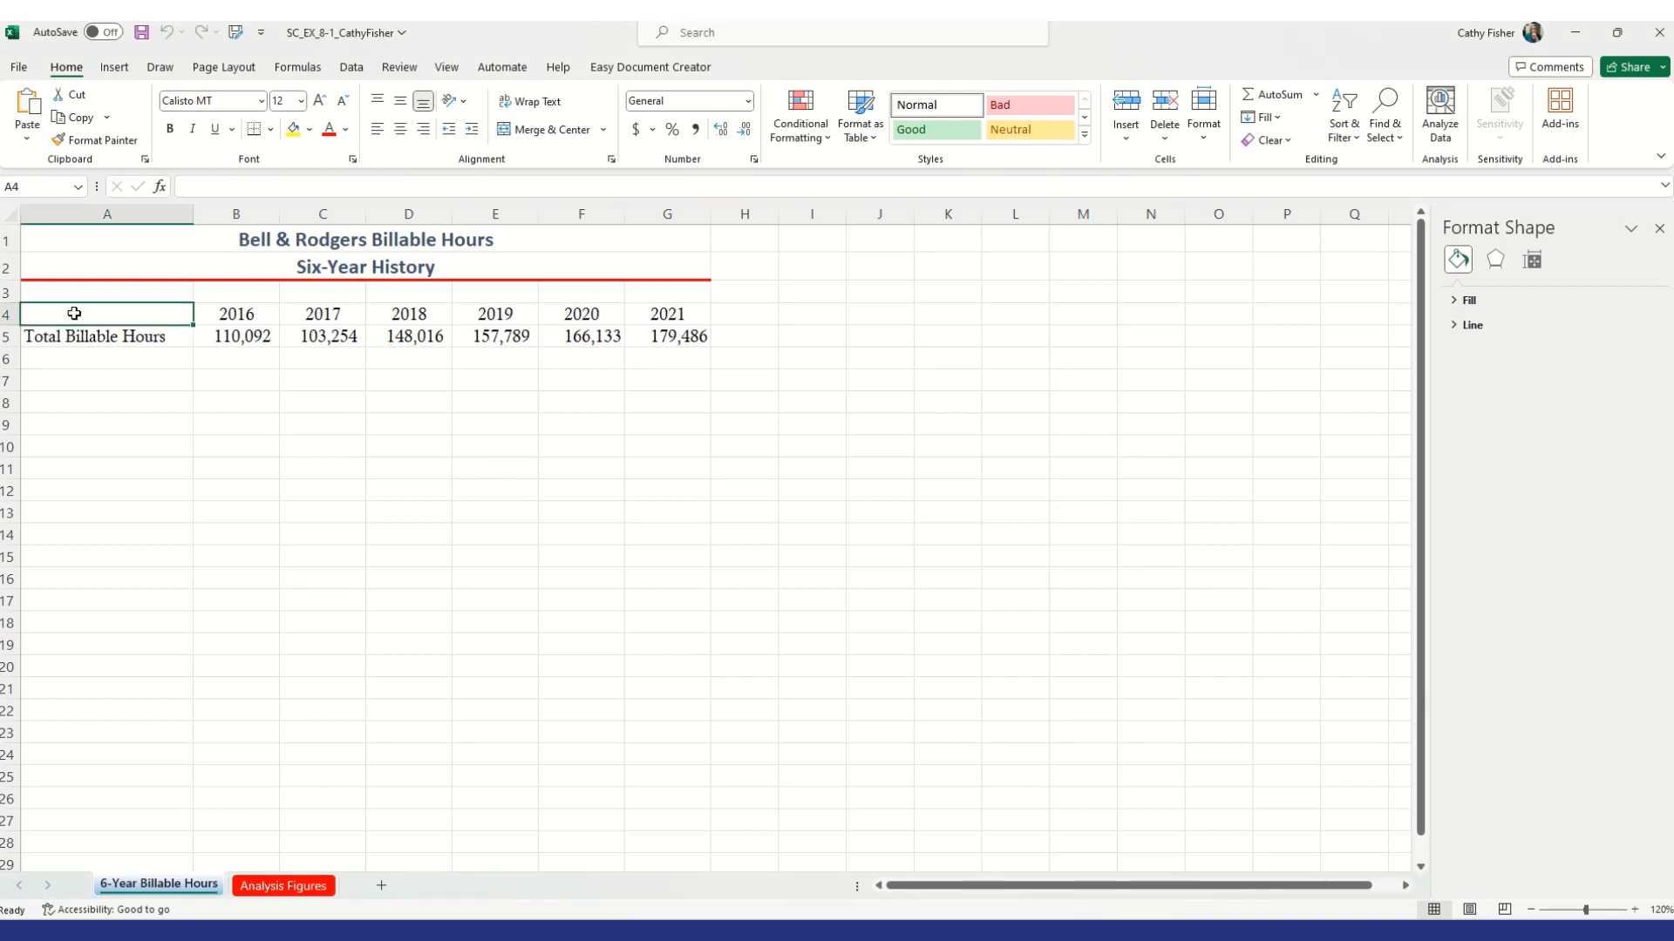
drag(74, 314, 681, 335)
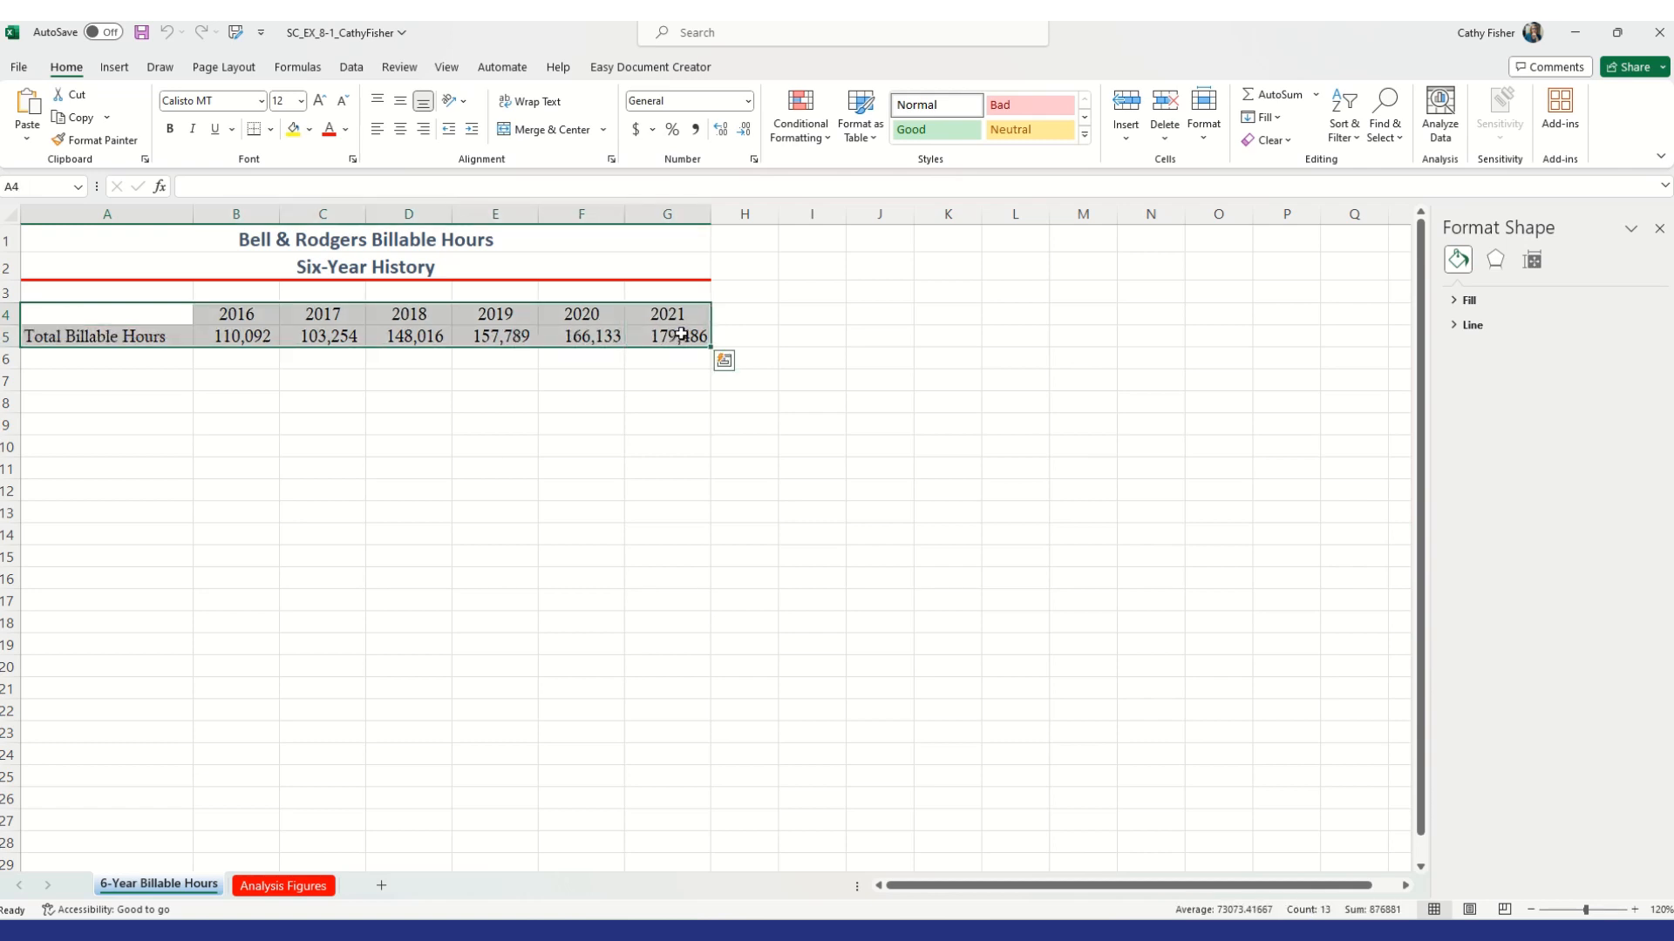
click(114, 68)
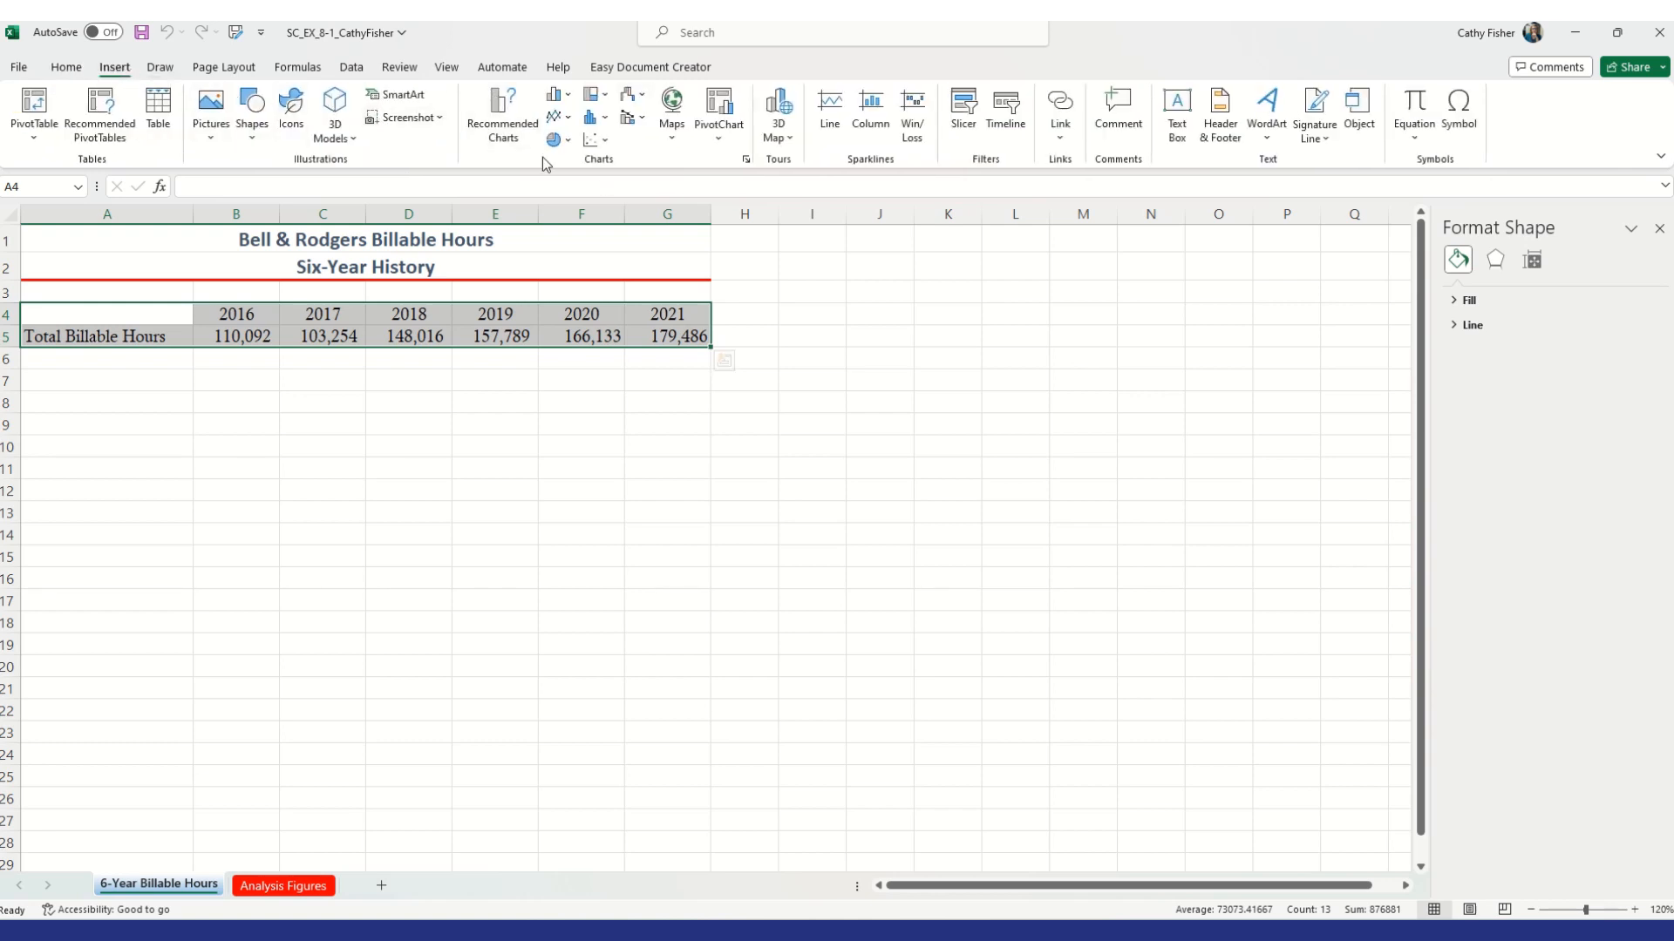
click(569, 119)
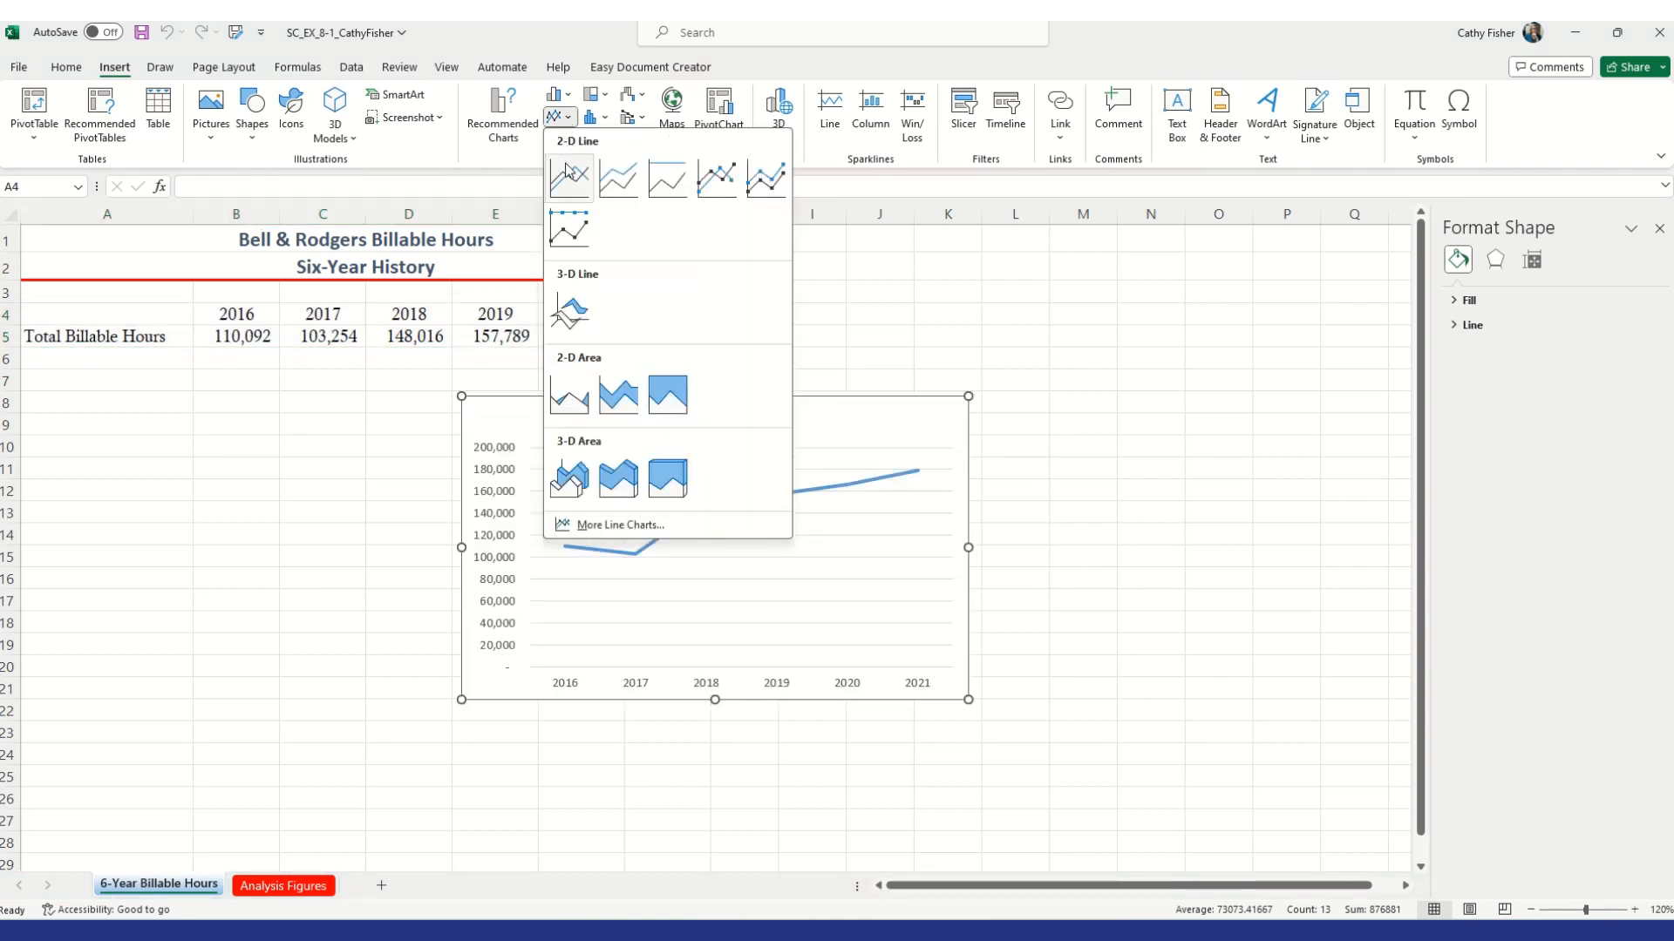
click(718, 174)
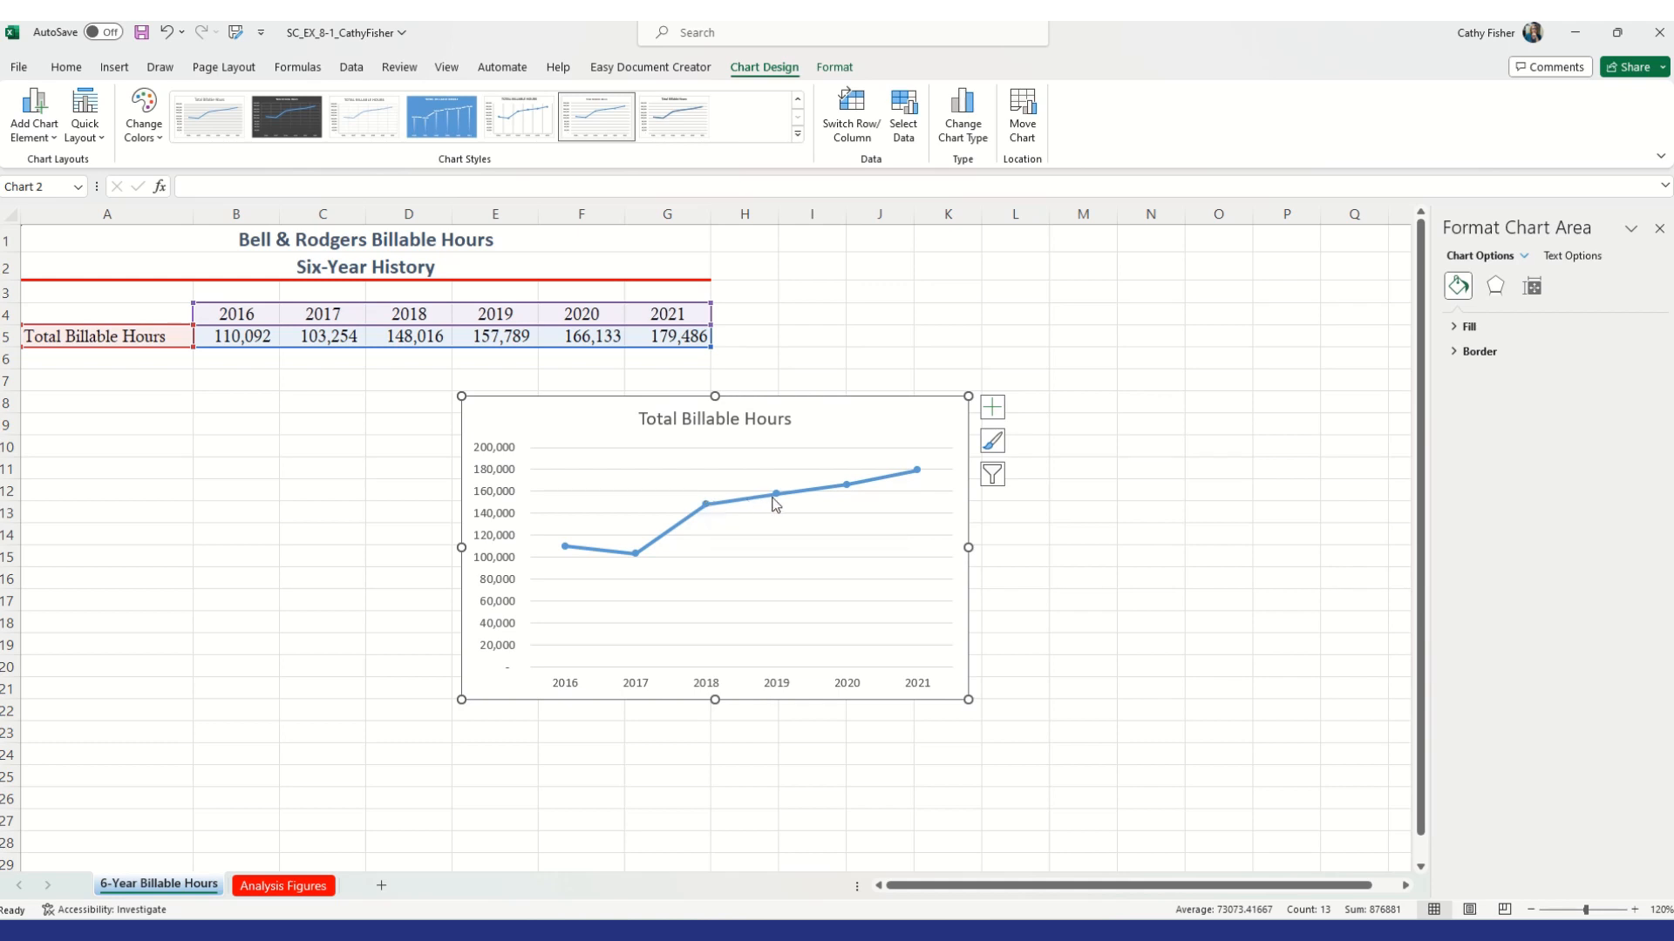
mouse_move(705, 507)
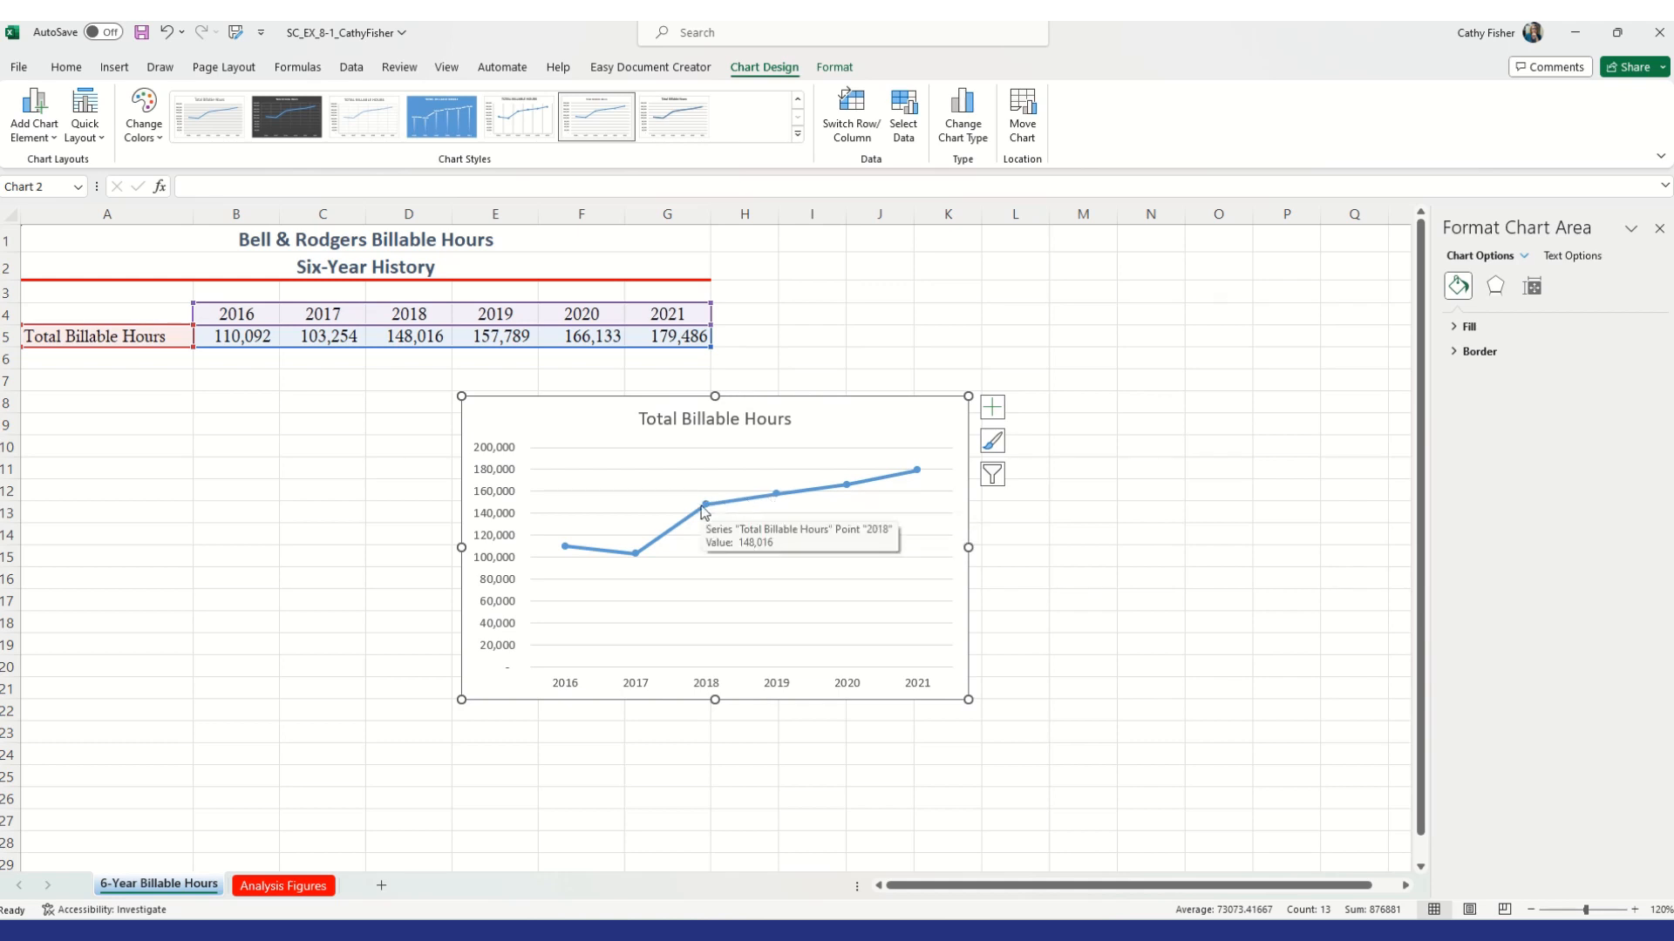
mouse_move(564, 549)
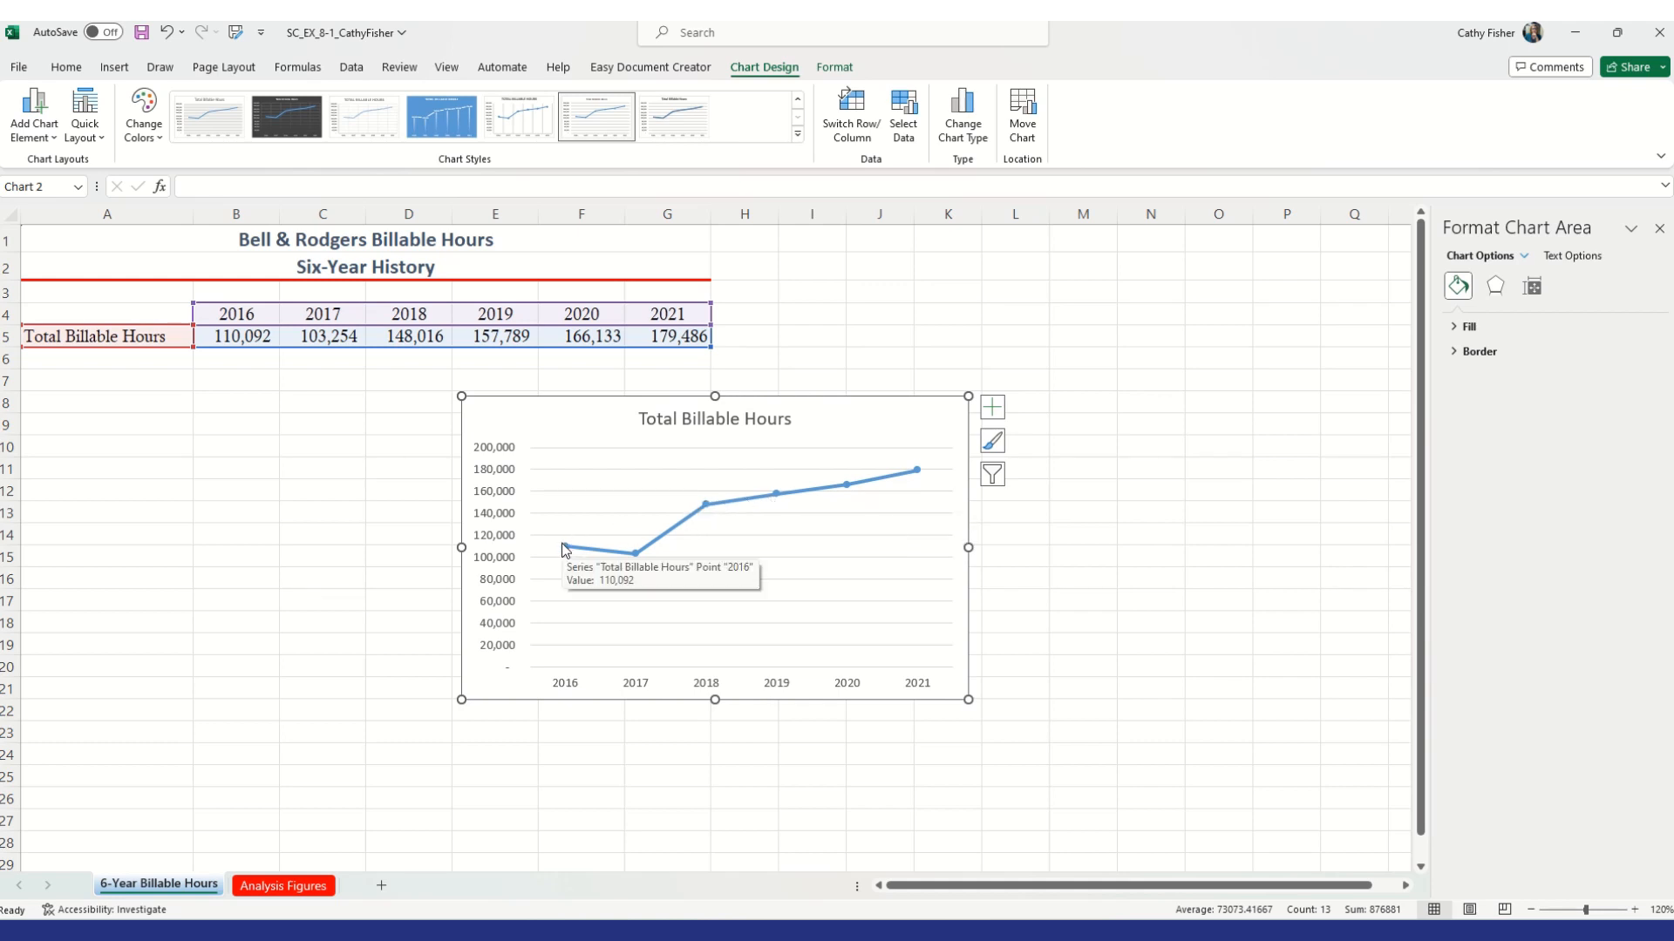
mouse_move(847, 488)
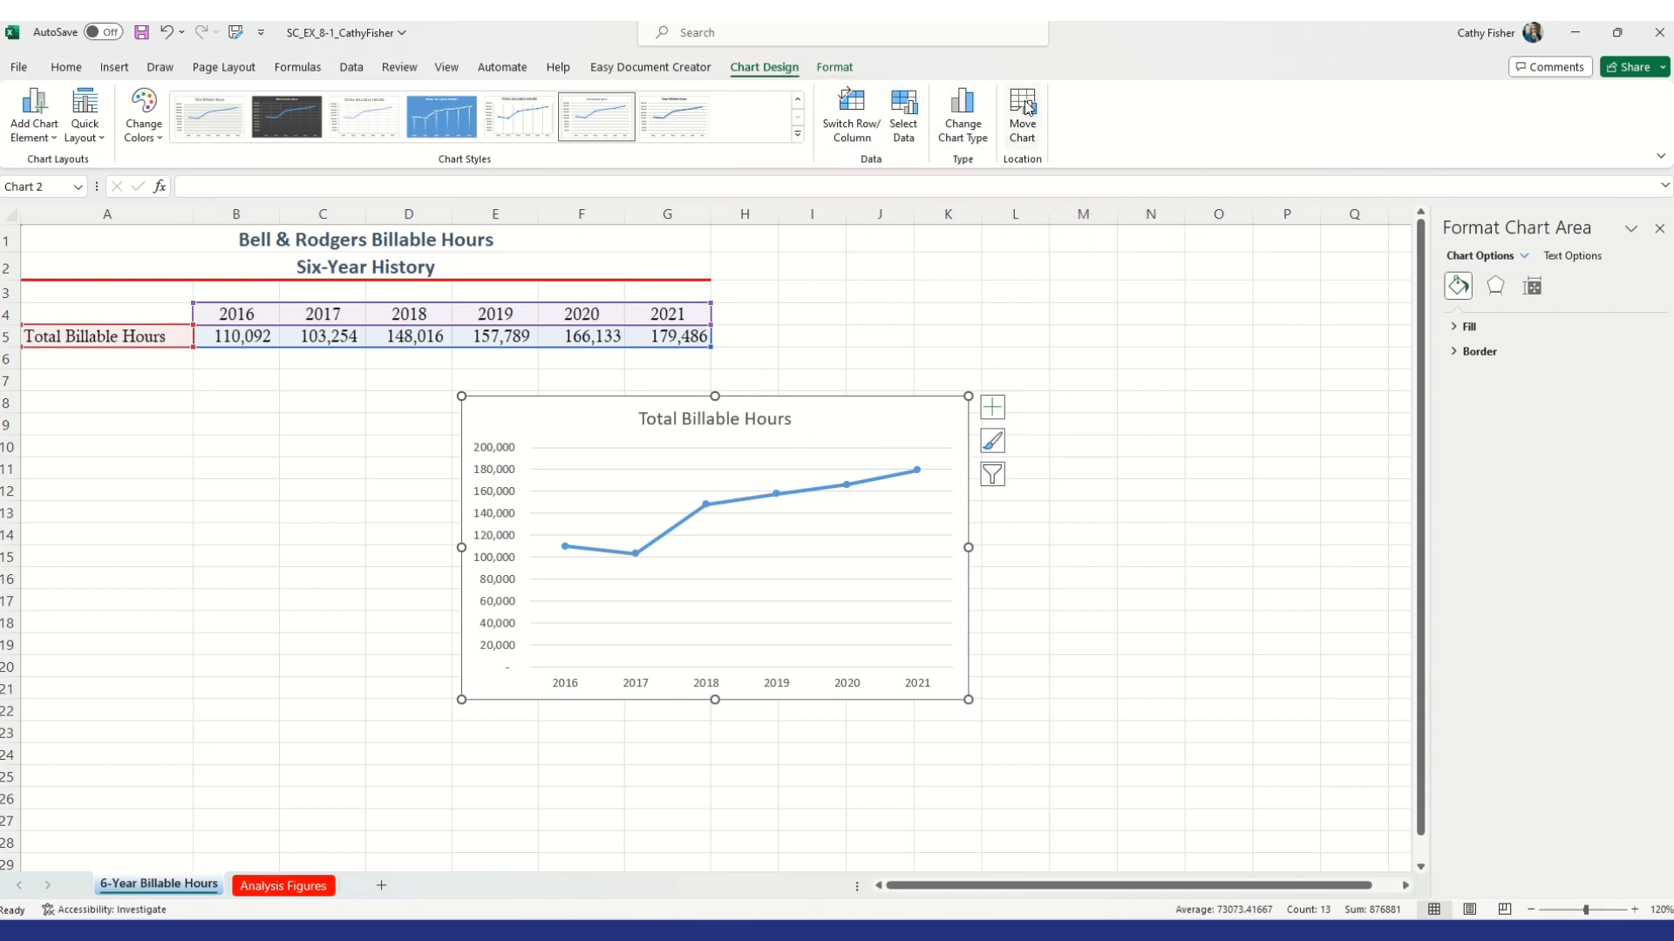
Move the chart to a new sheet named Trendline Chart
click(1032, 133)
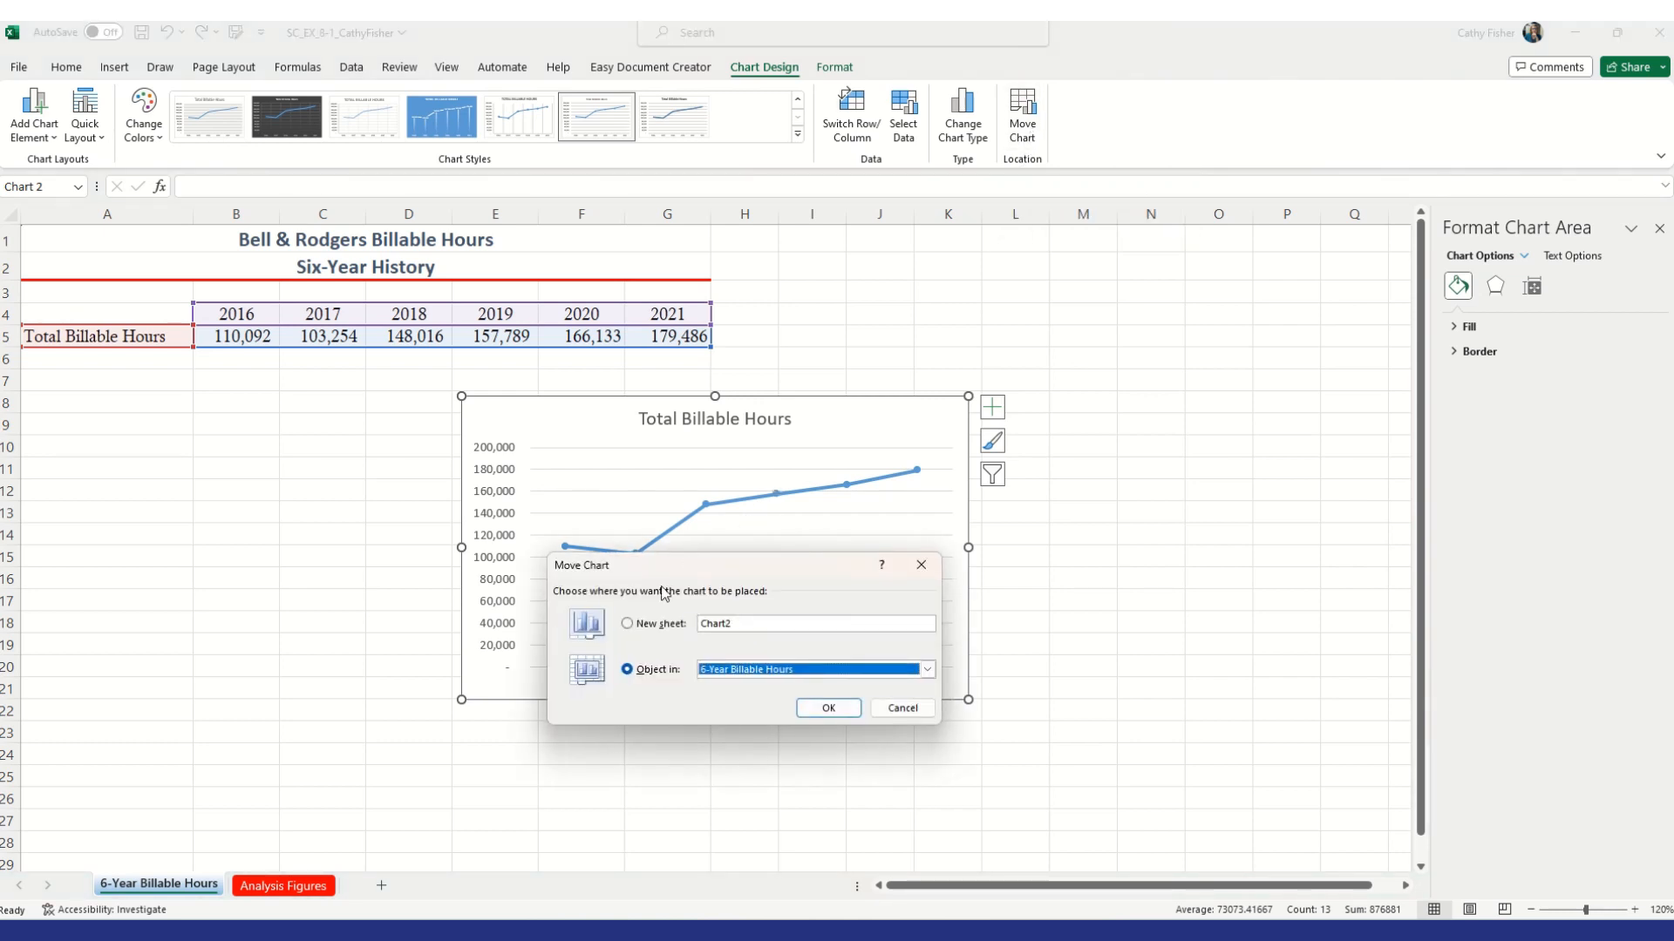
click(627, 625)
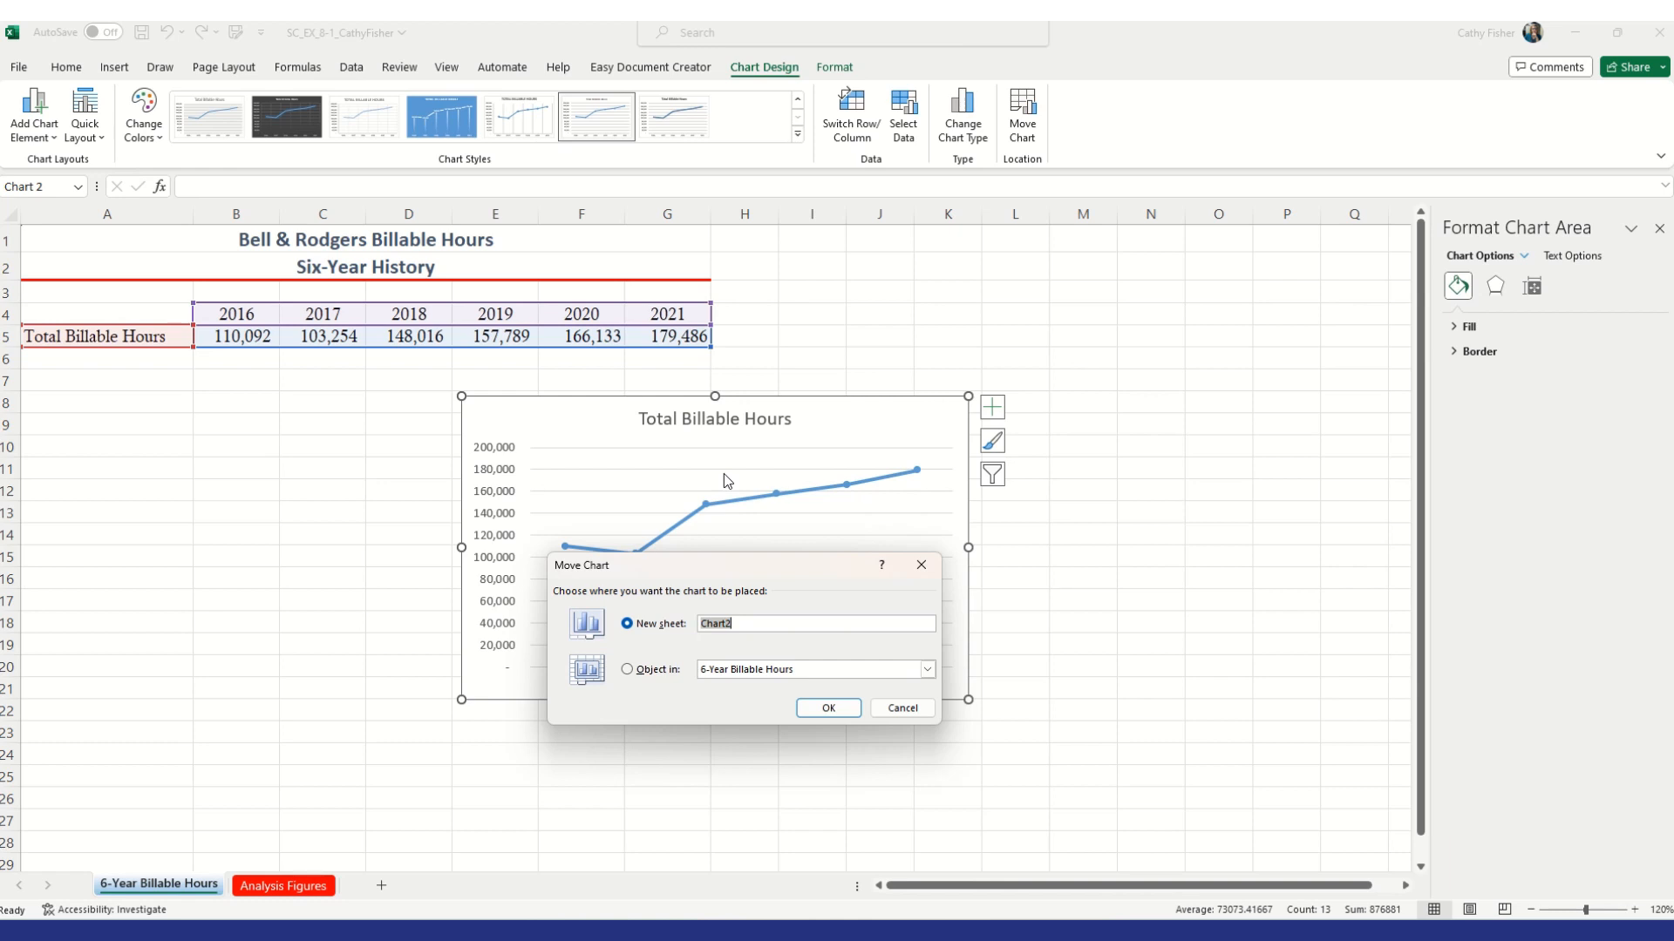
text(Trendline Chart)
click(828, 708)
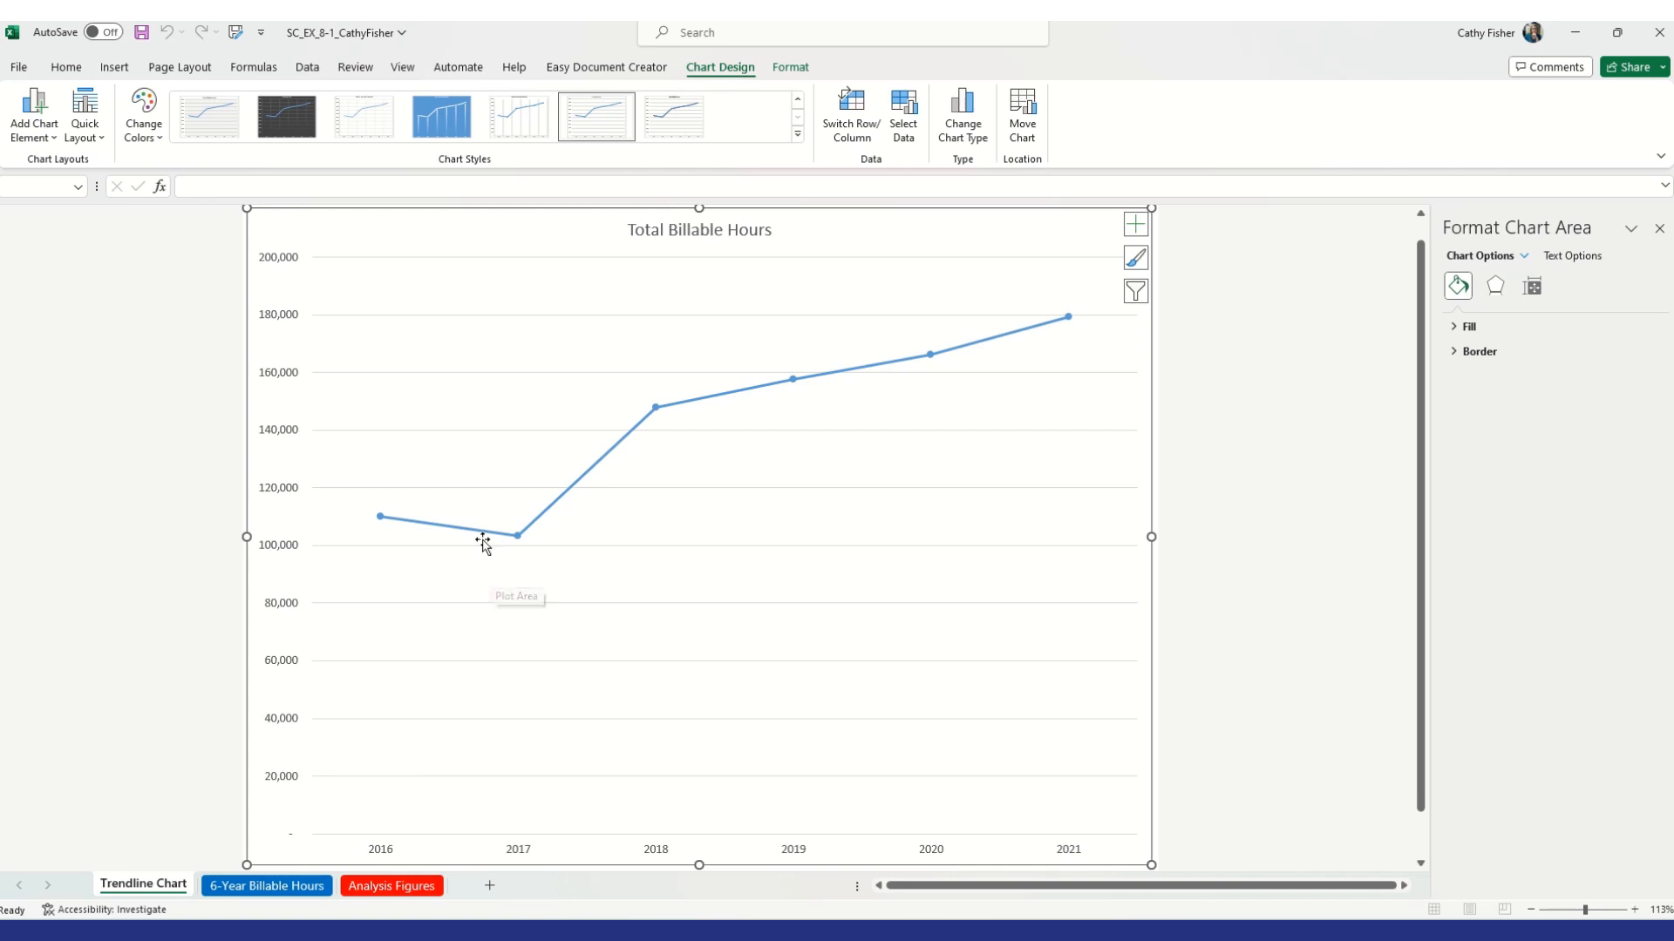
Set the vertical axis minimum bound to 100000 in the axis options
click(277, 547)
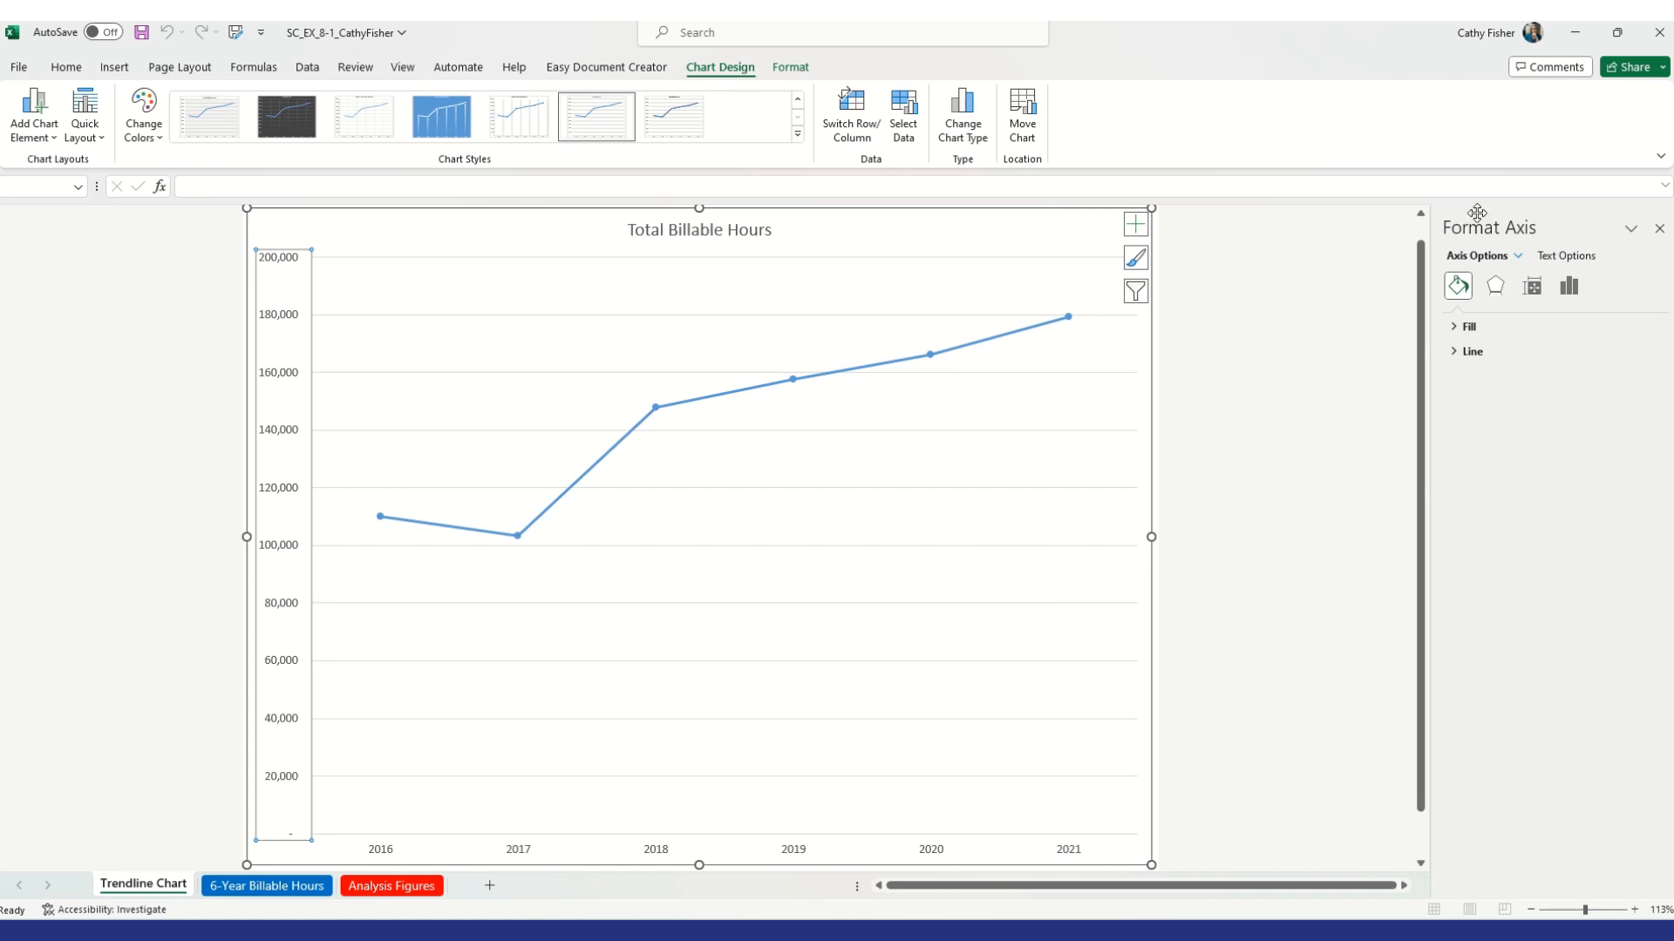
click(1569, 285)
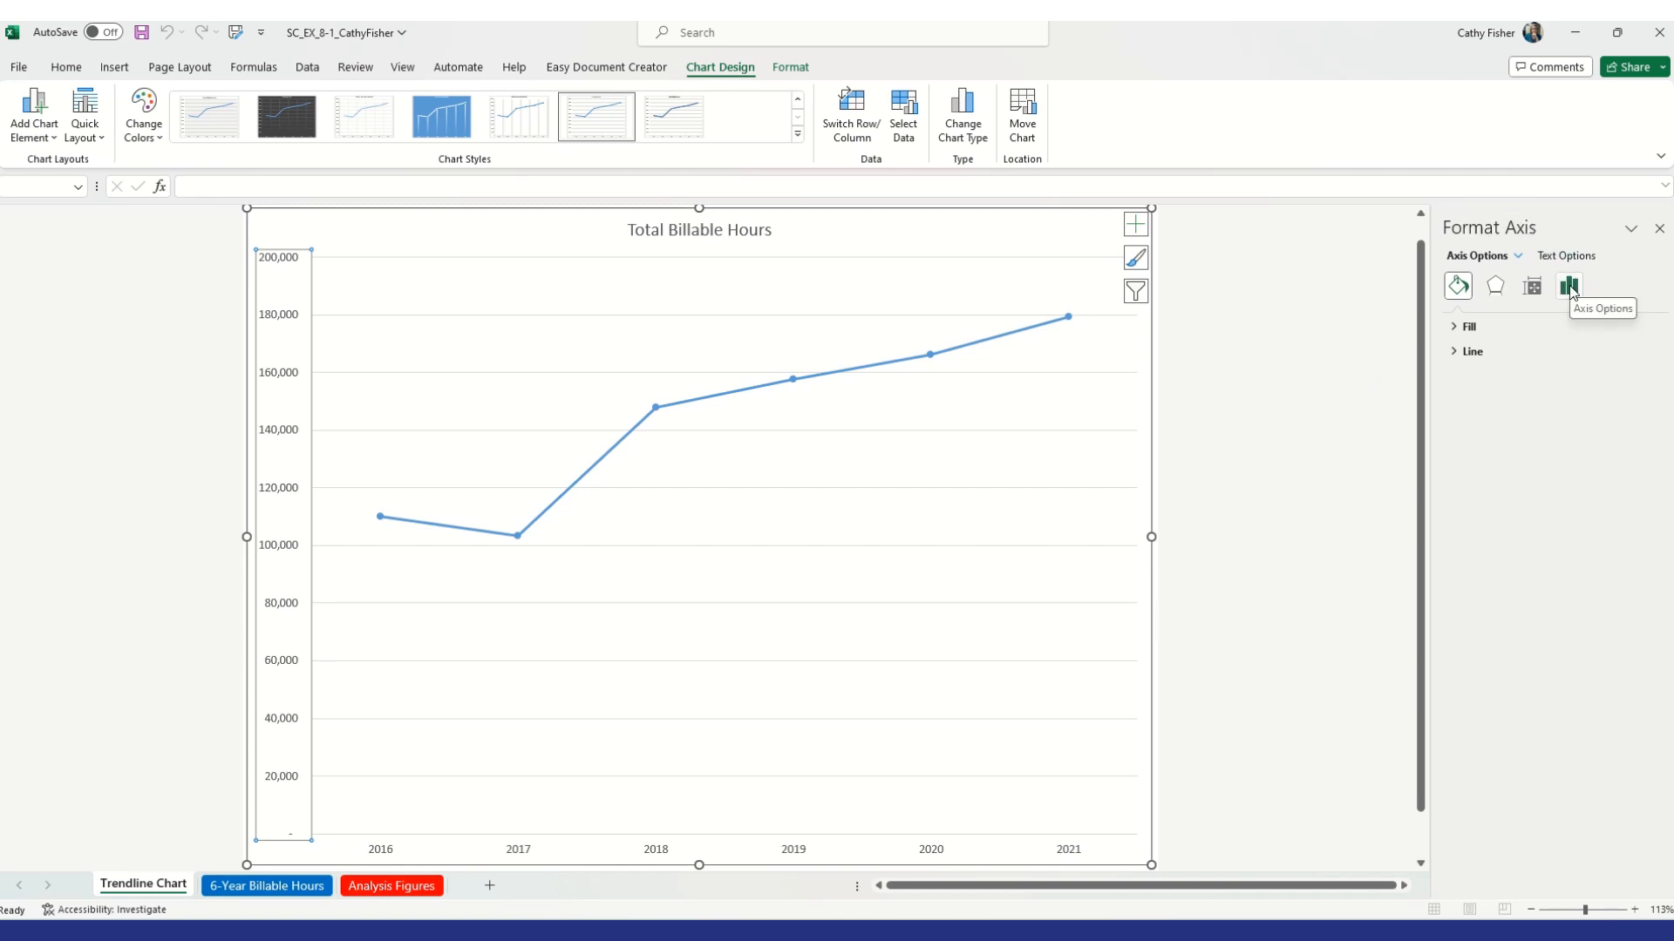
click(1570, 288)
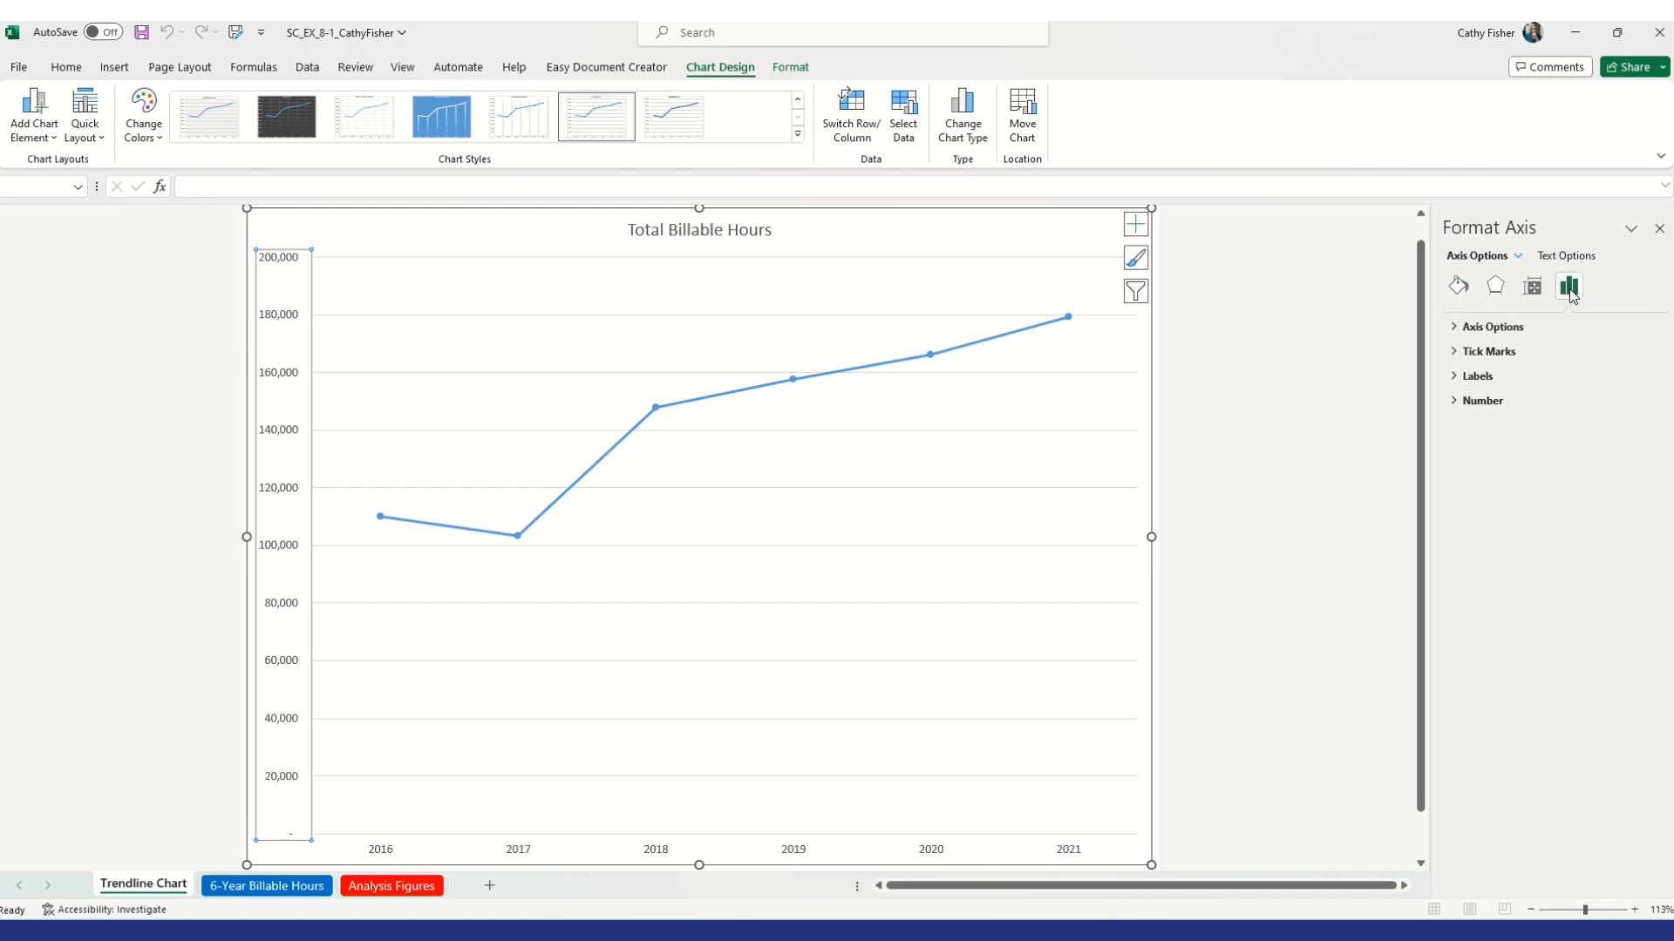
click(1470, 327)
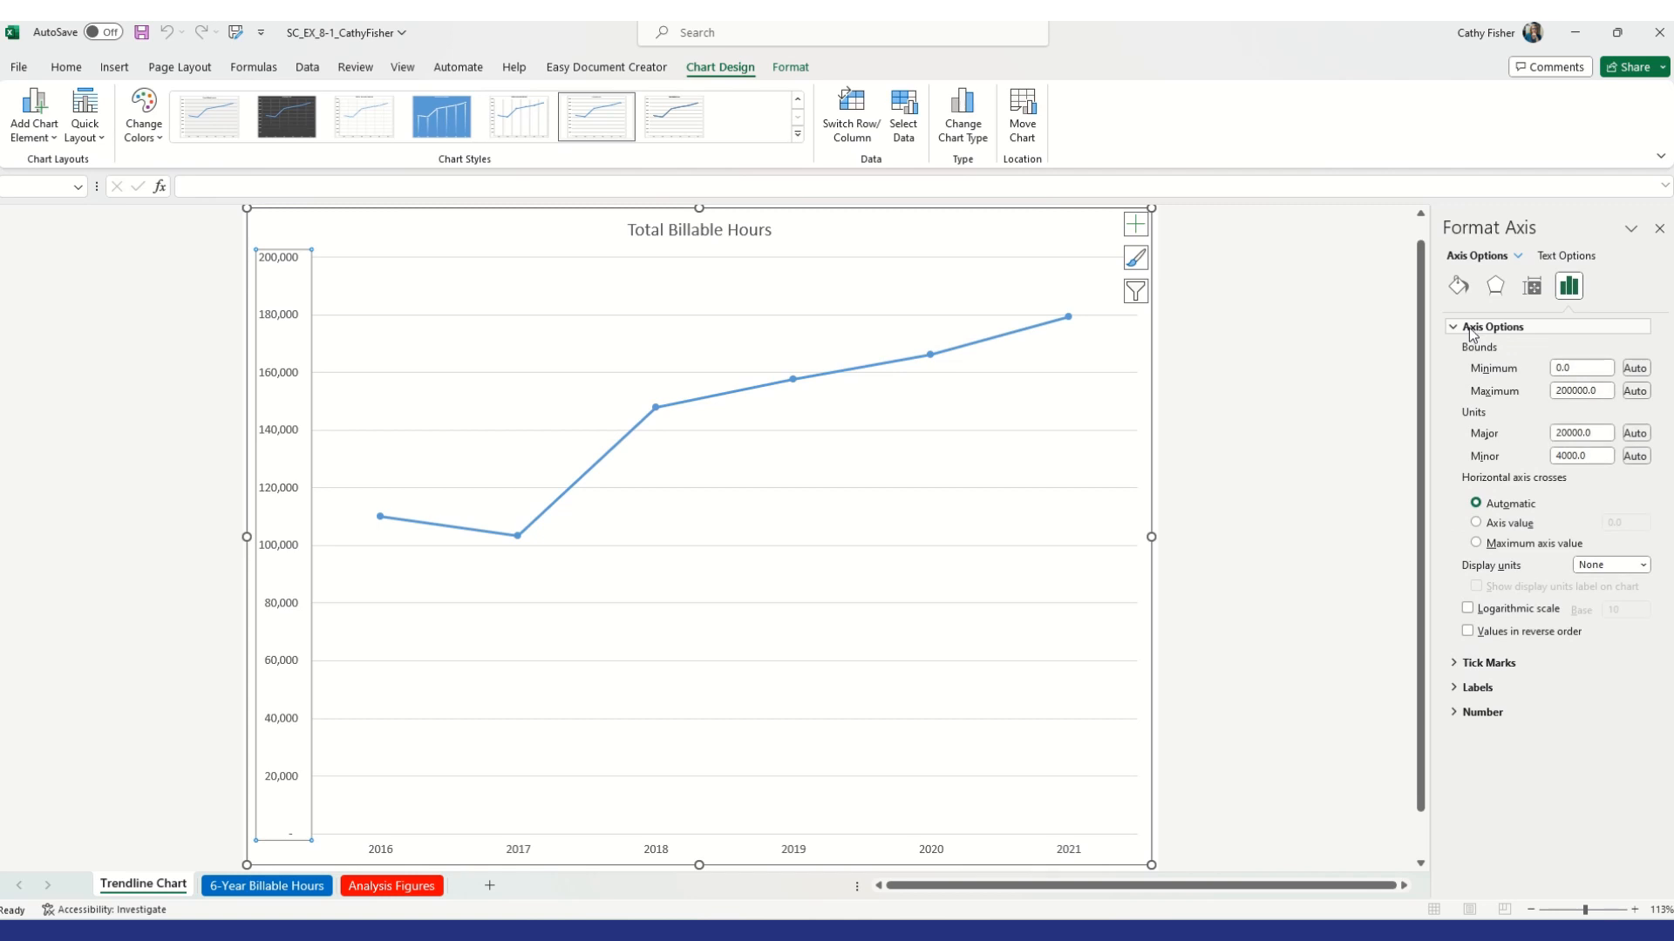
triple_click(1575, 377)
key(BackSpace)
text(0)
key(Return)
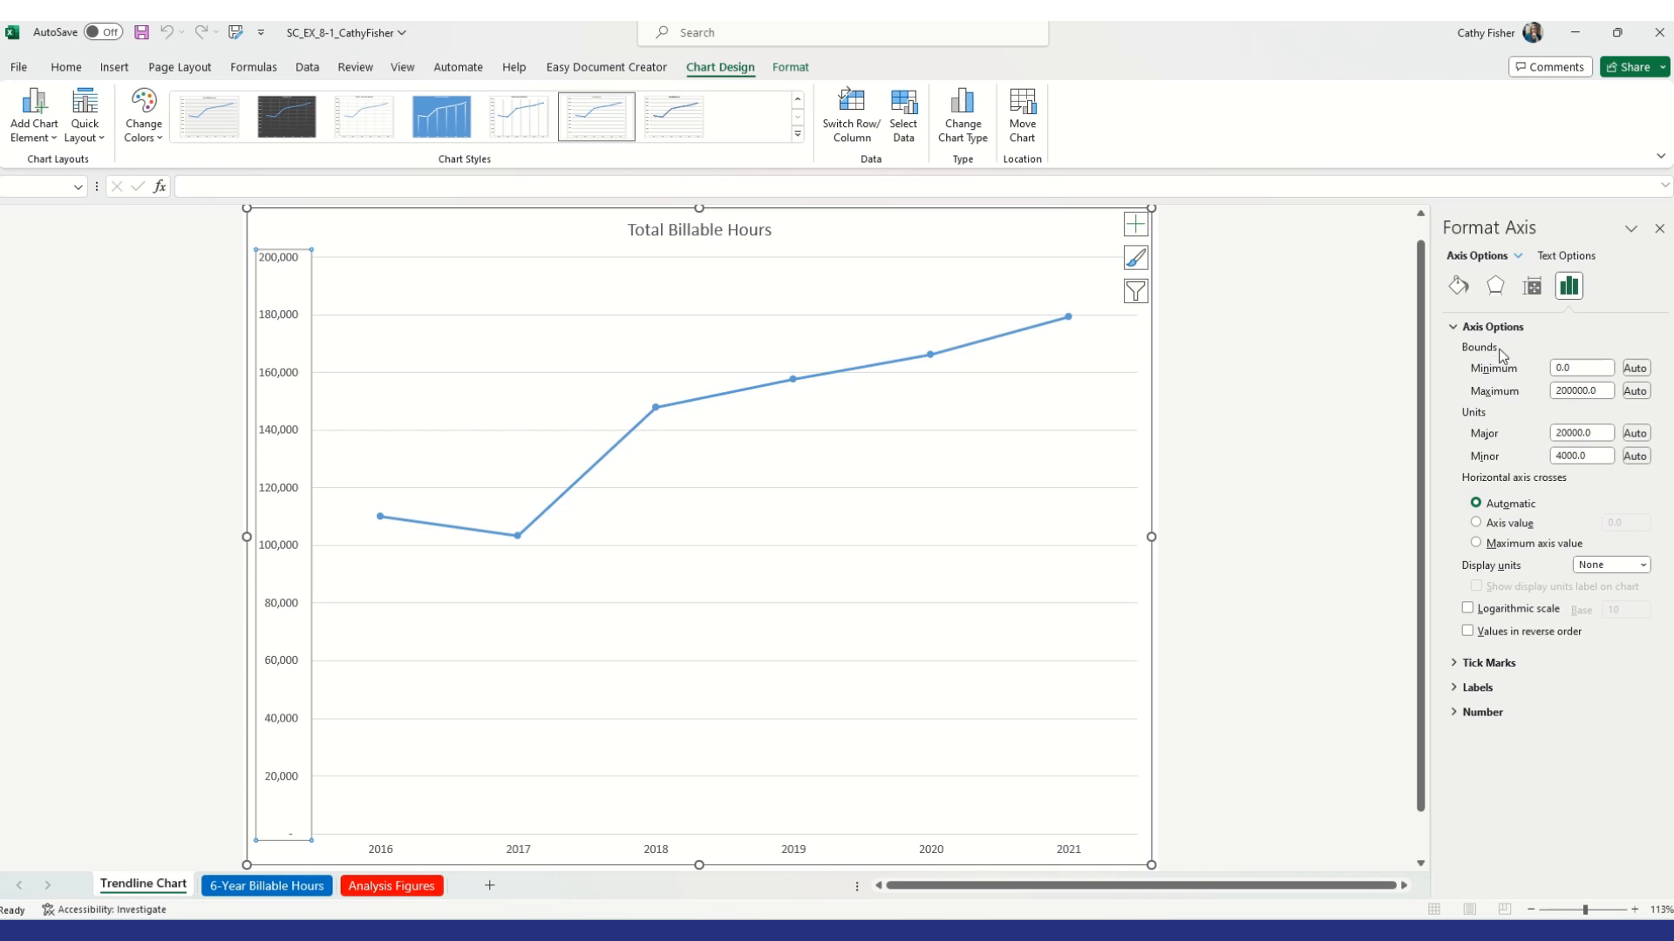
click(1588, 366)
text(100000)
click(1598, 391)
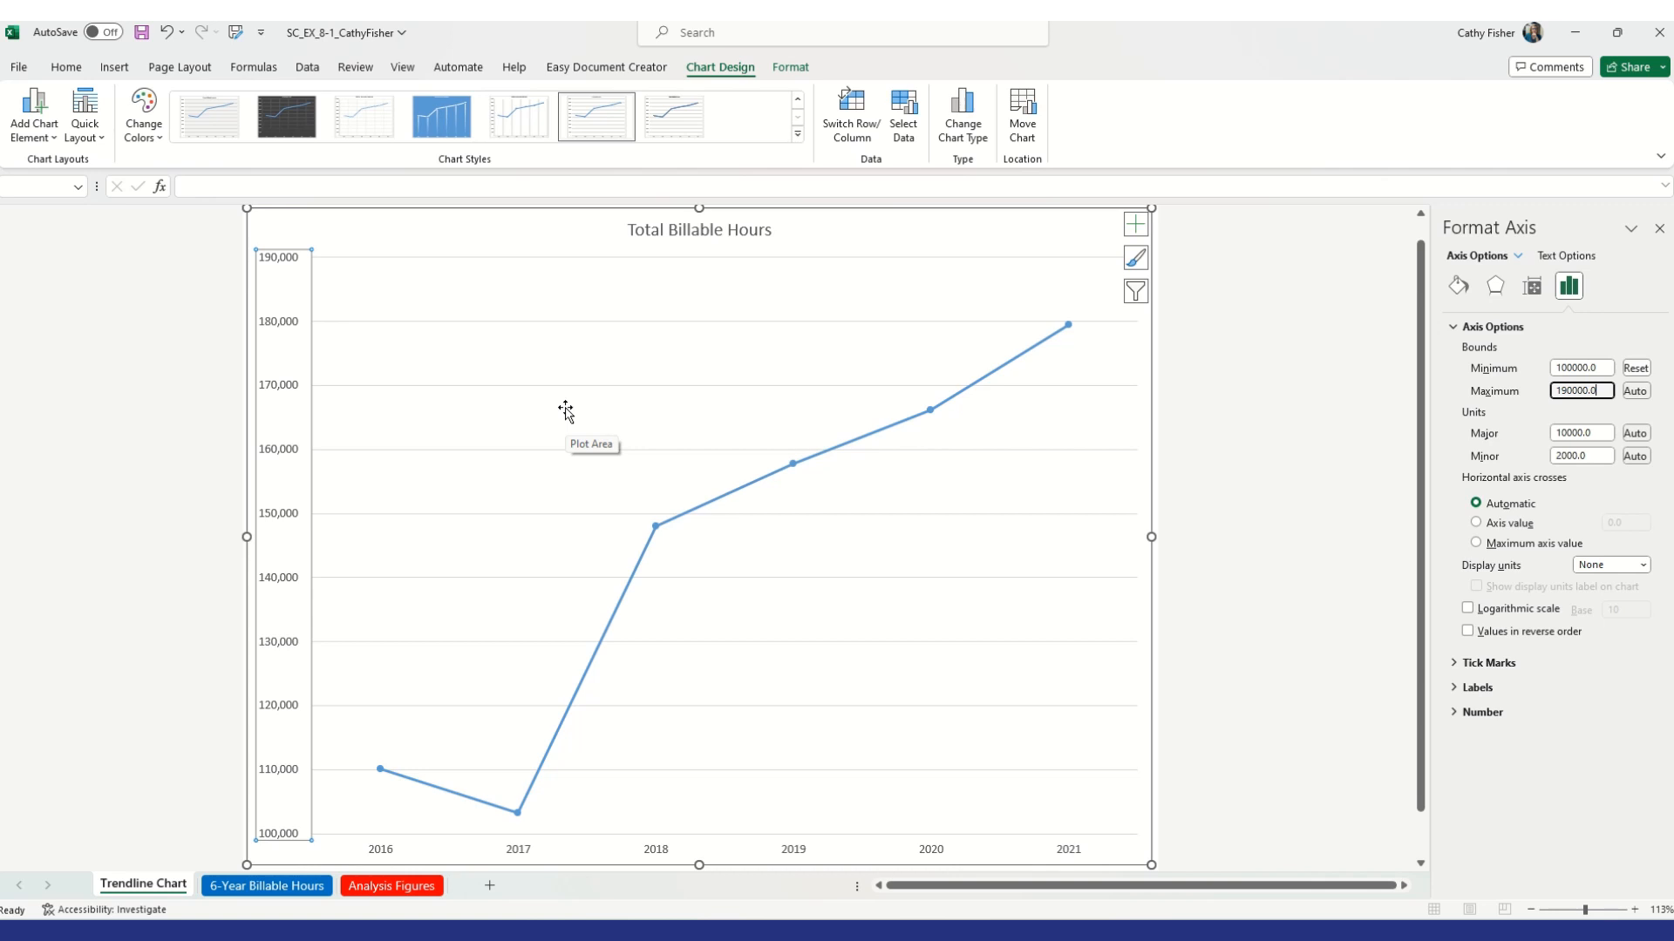
Change the chart title to Total Billable Hours 2016 -2021
click(737, 235)
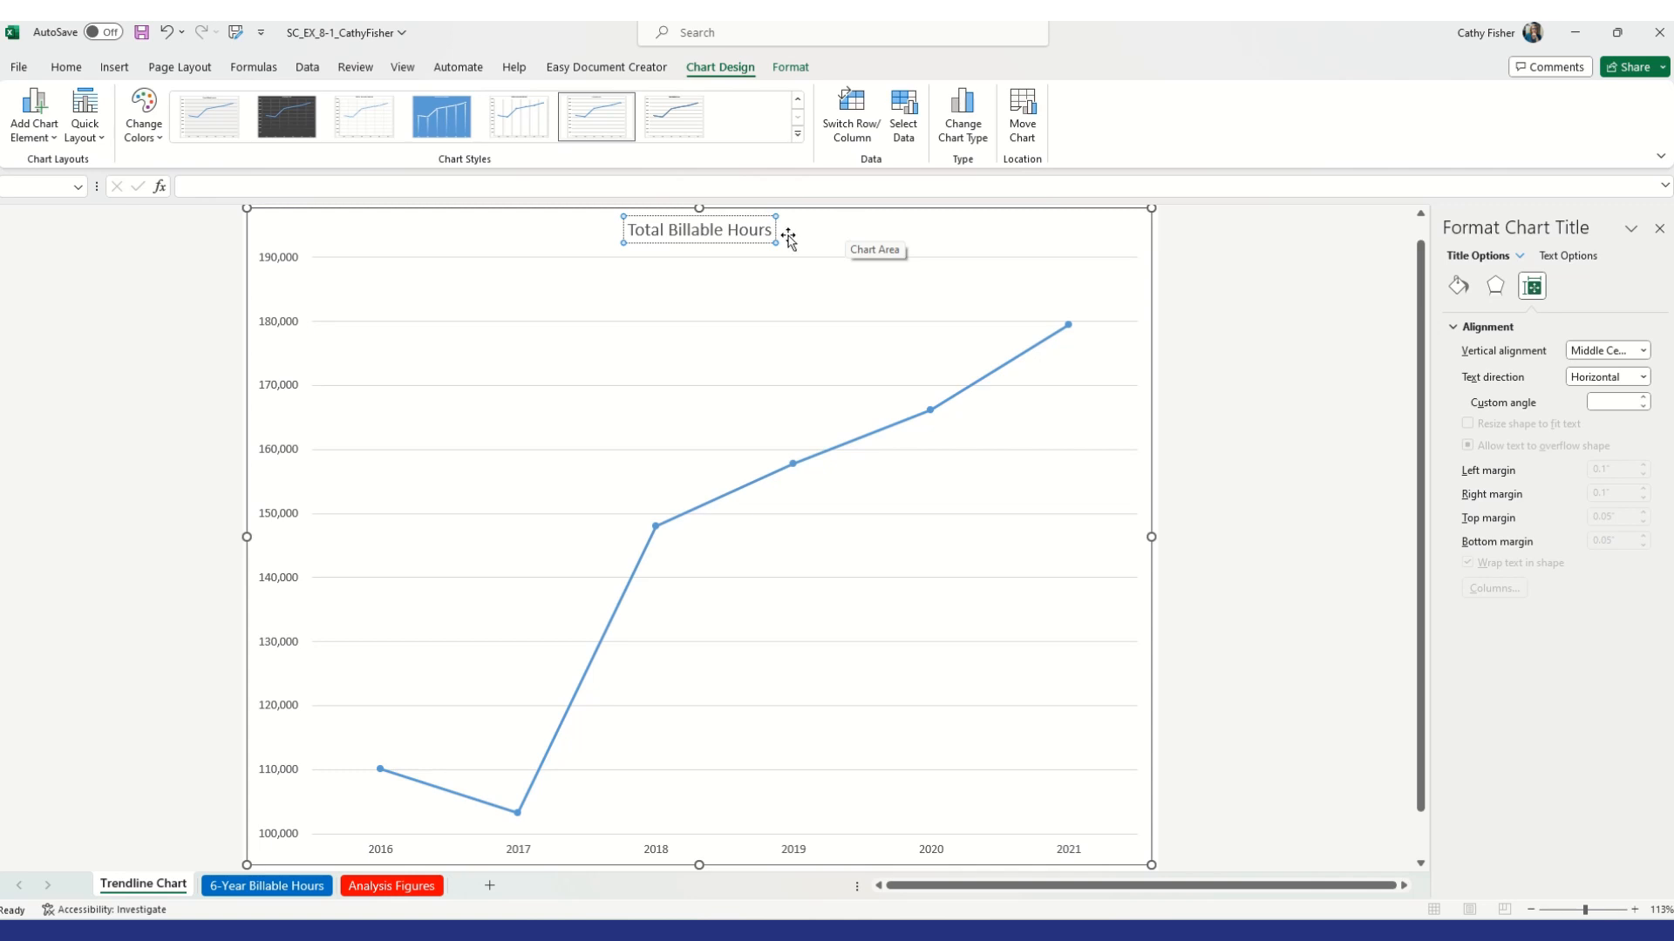
drag(629, 229, 764, 231)
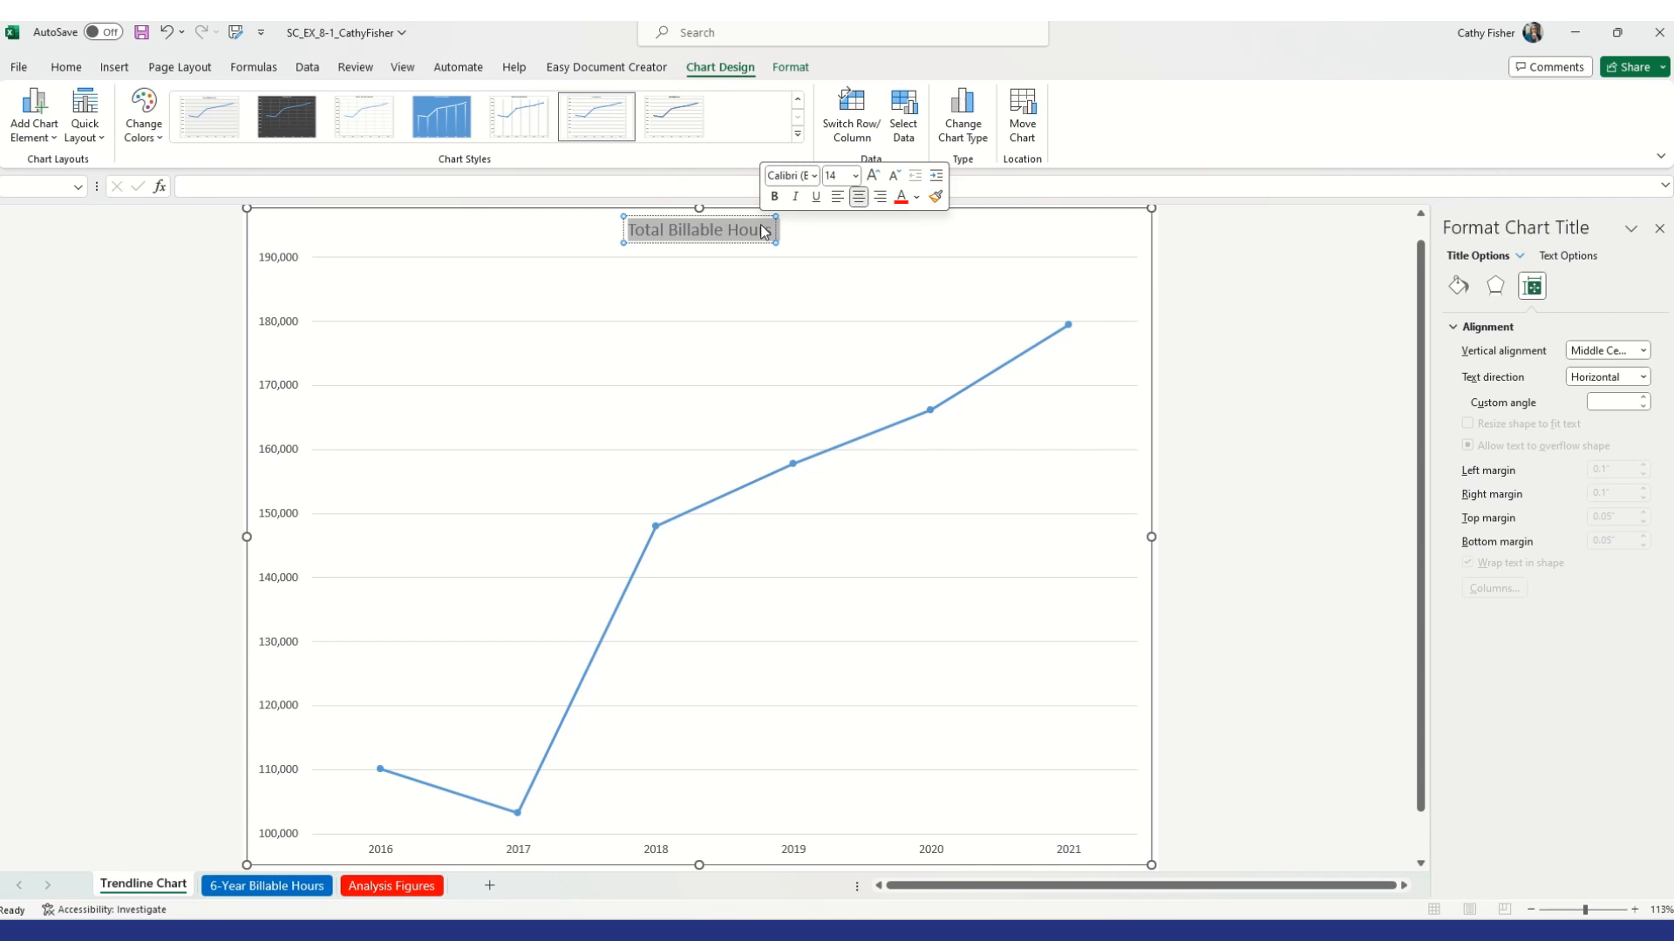
text(Tota)
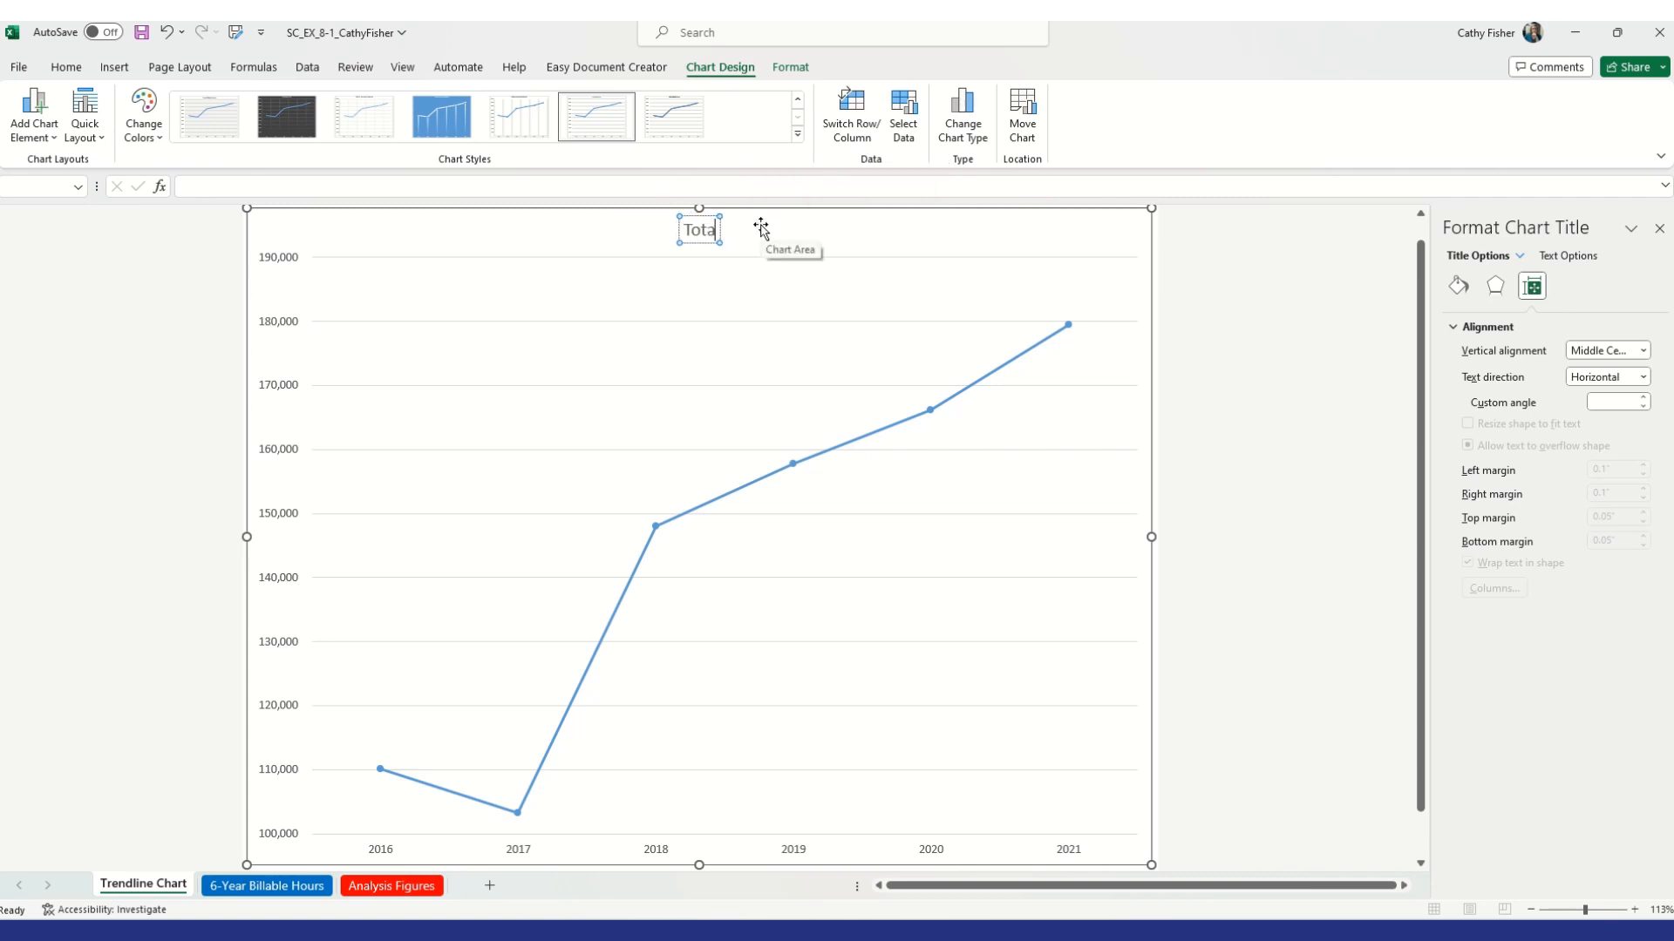
text(l Billable Ho)
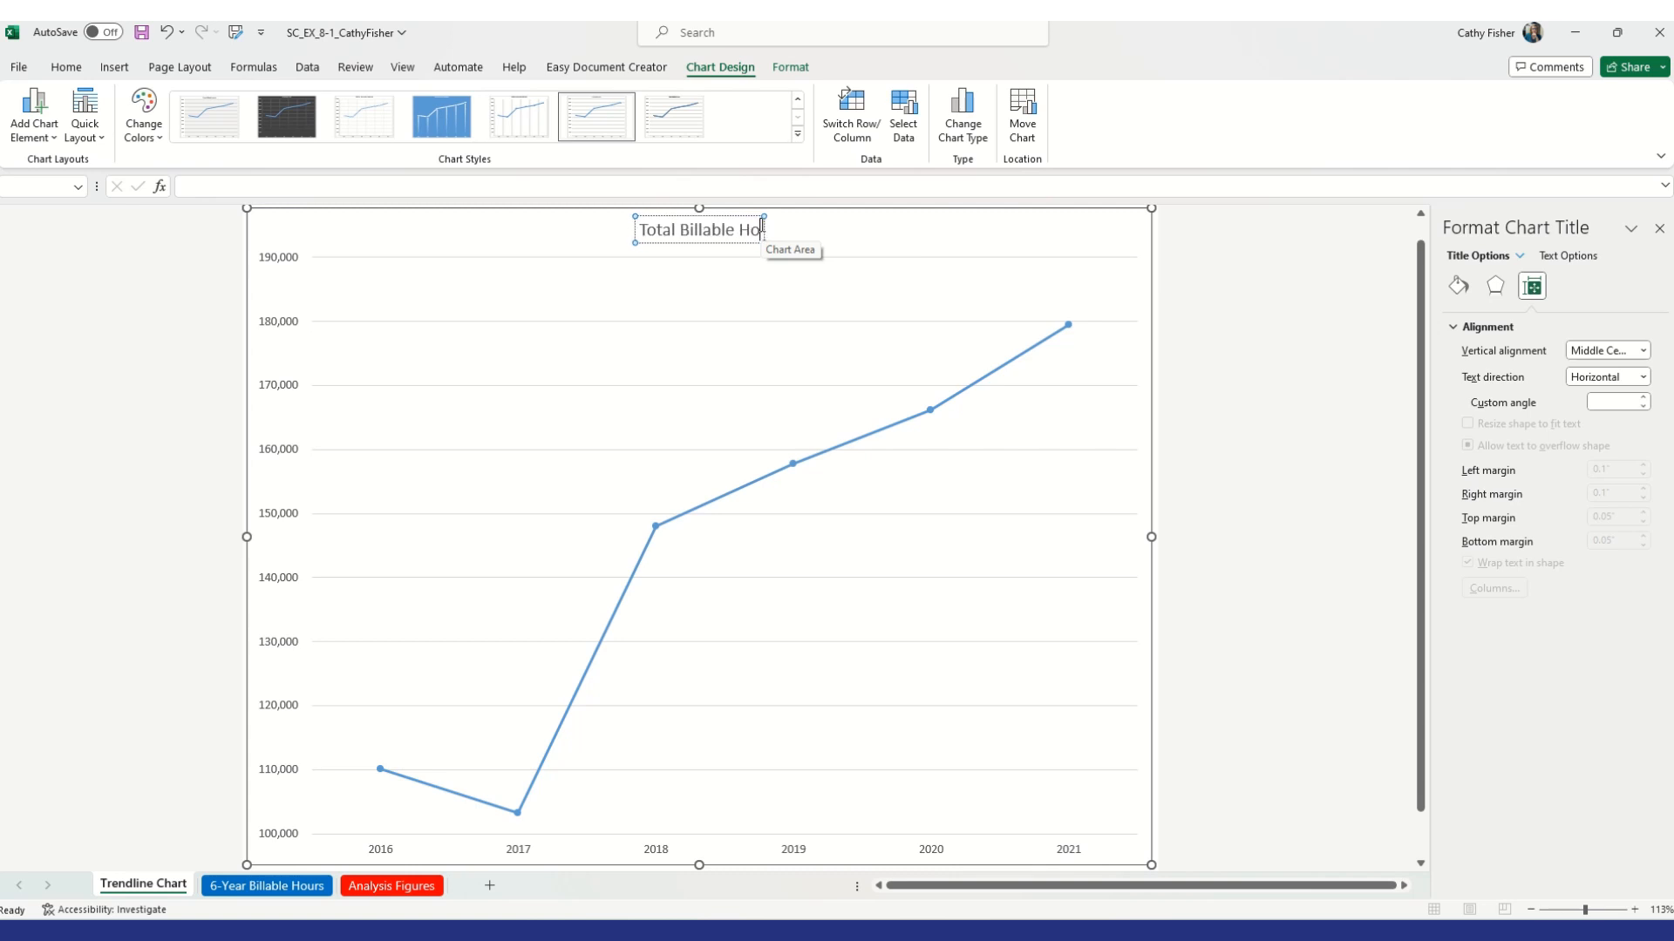
text(urs 201)
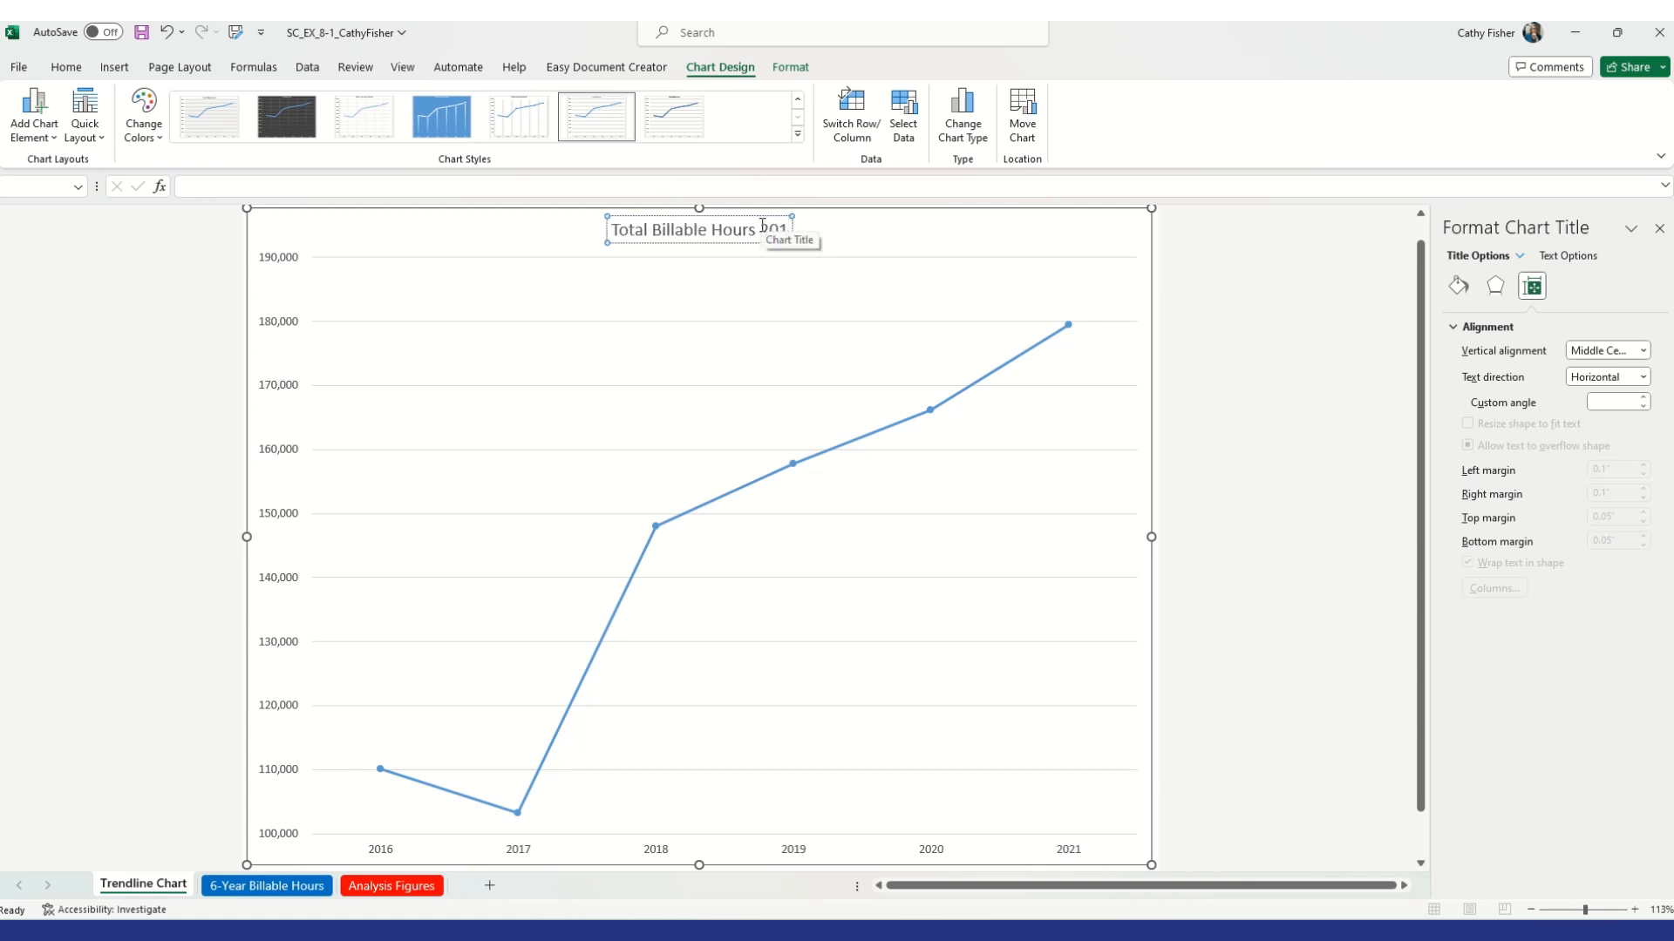
text(6)
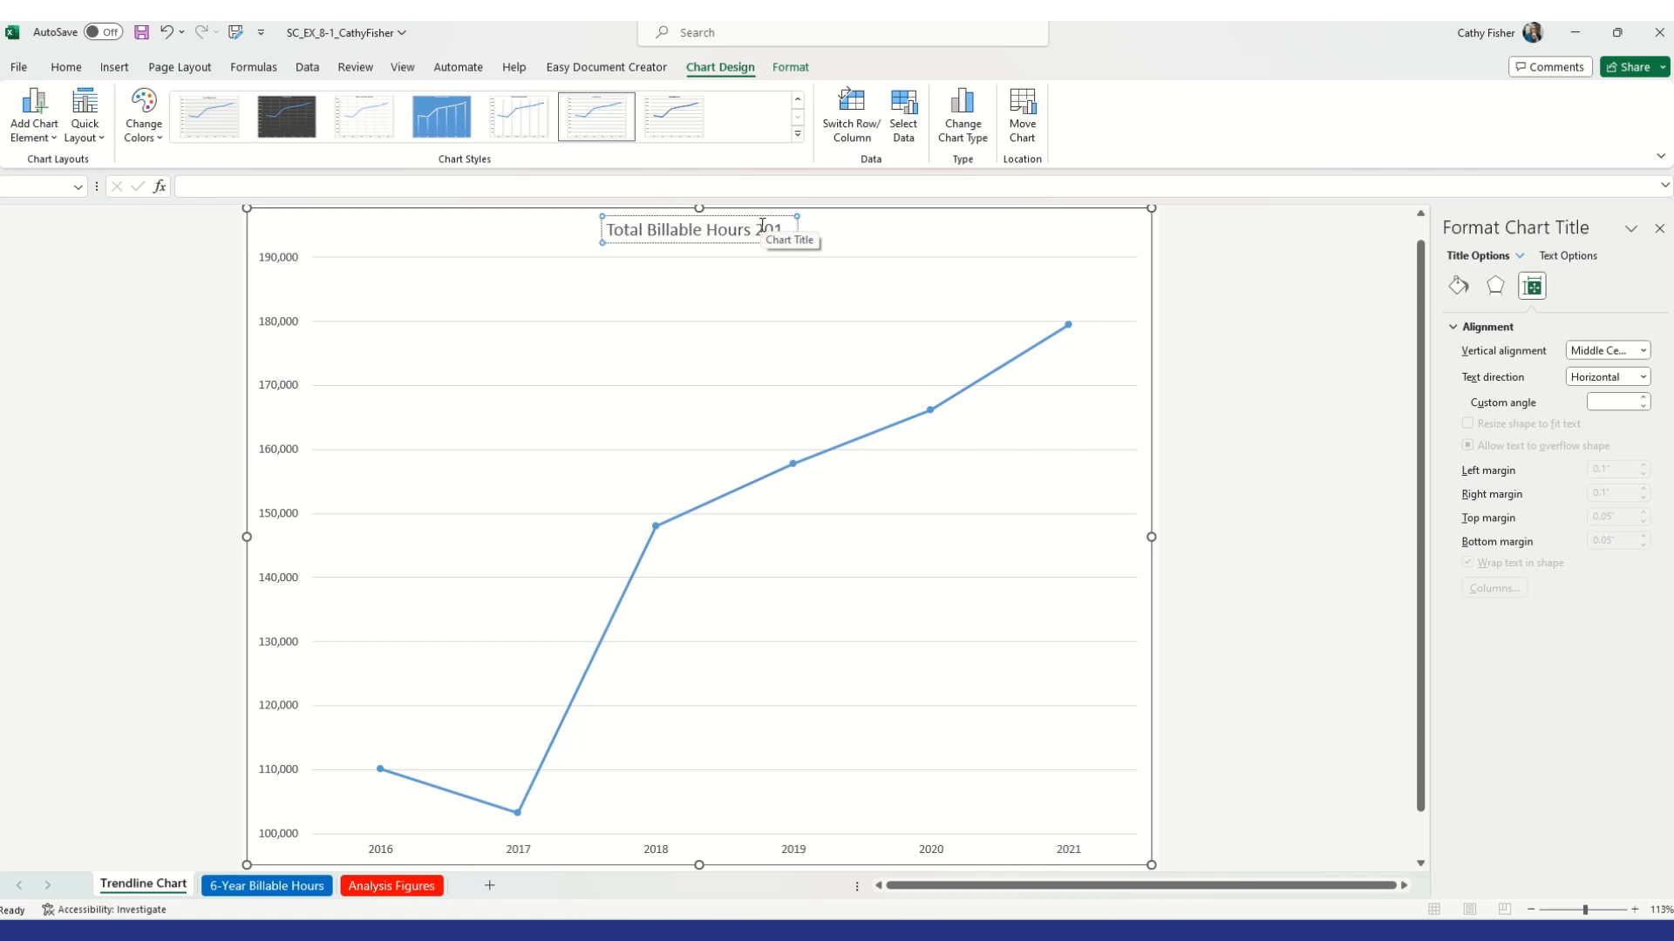
key(BackSpace)
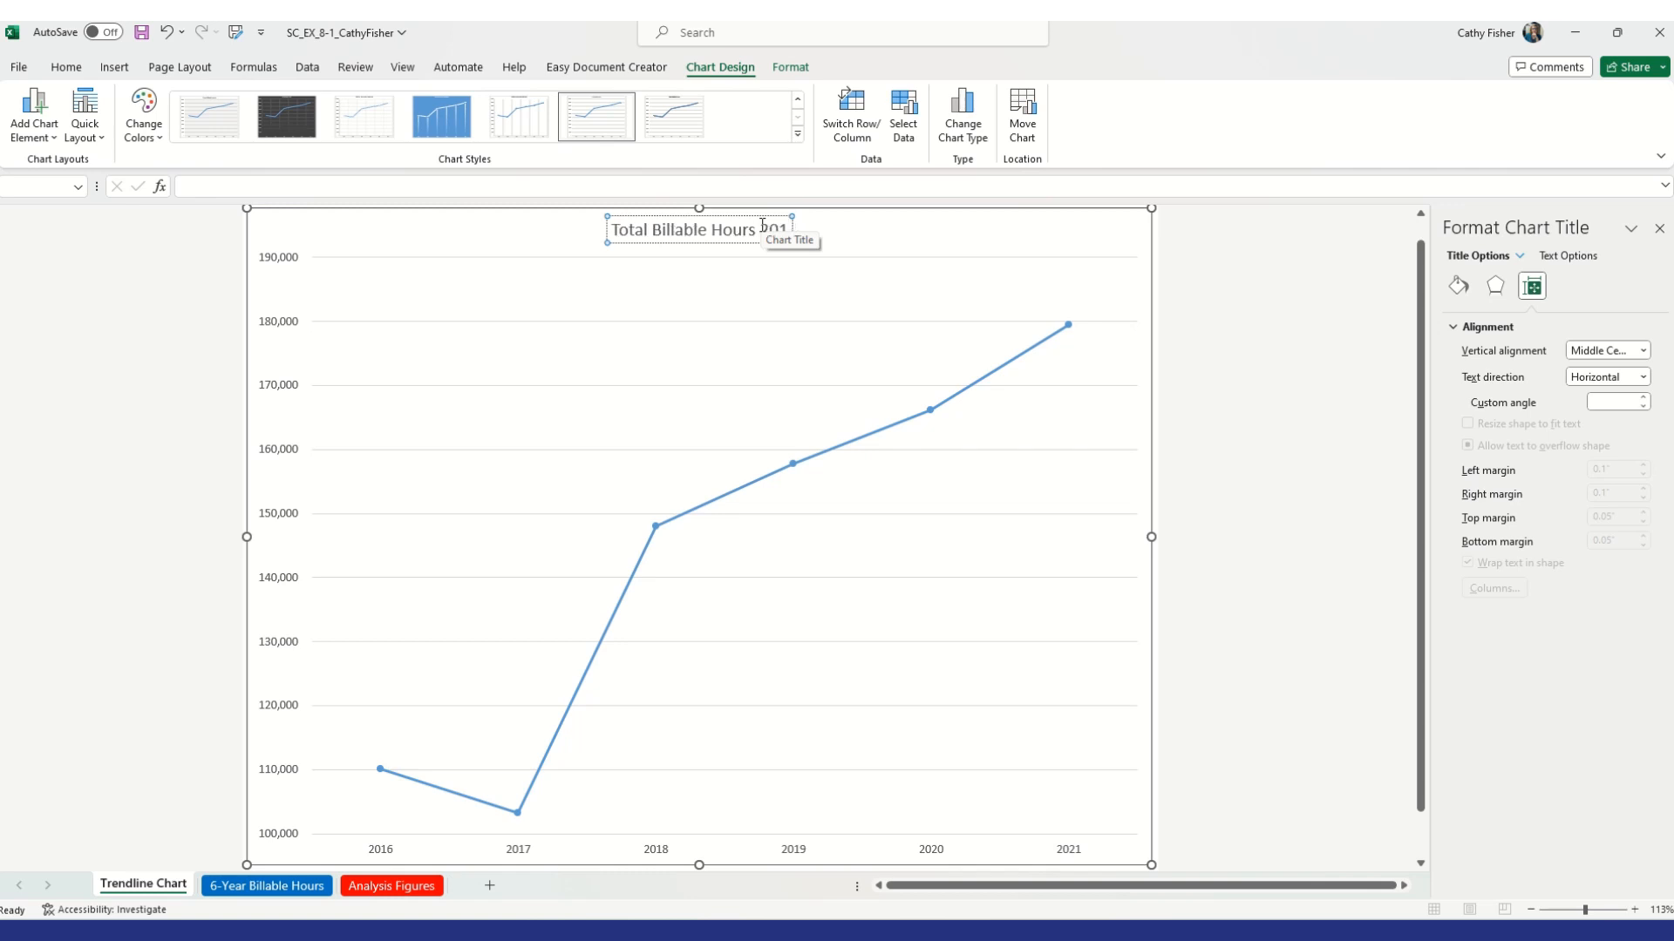
text(6 - 2021)
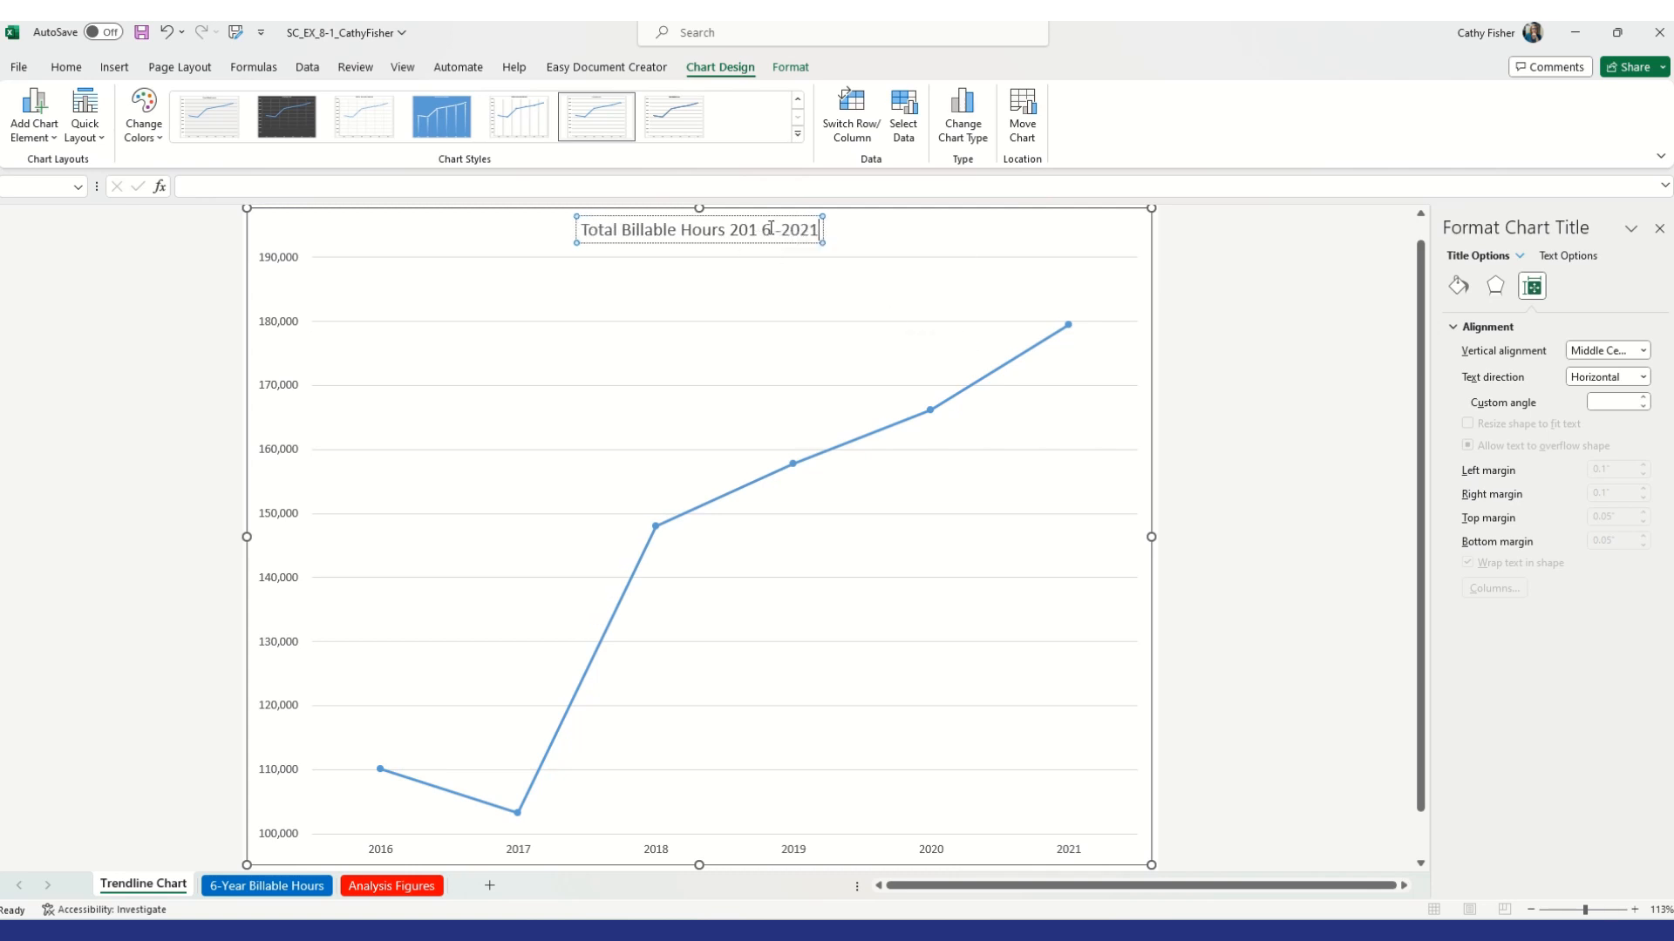
click(764, 229)
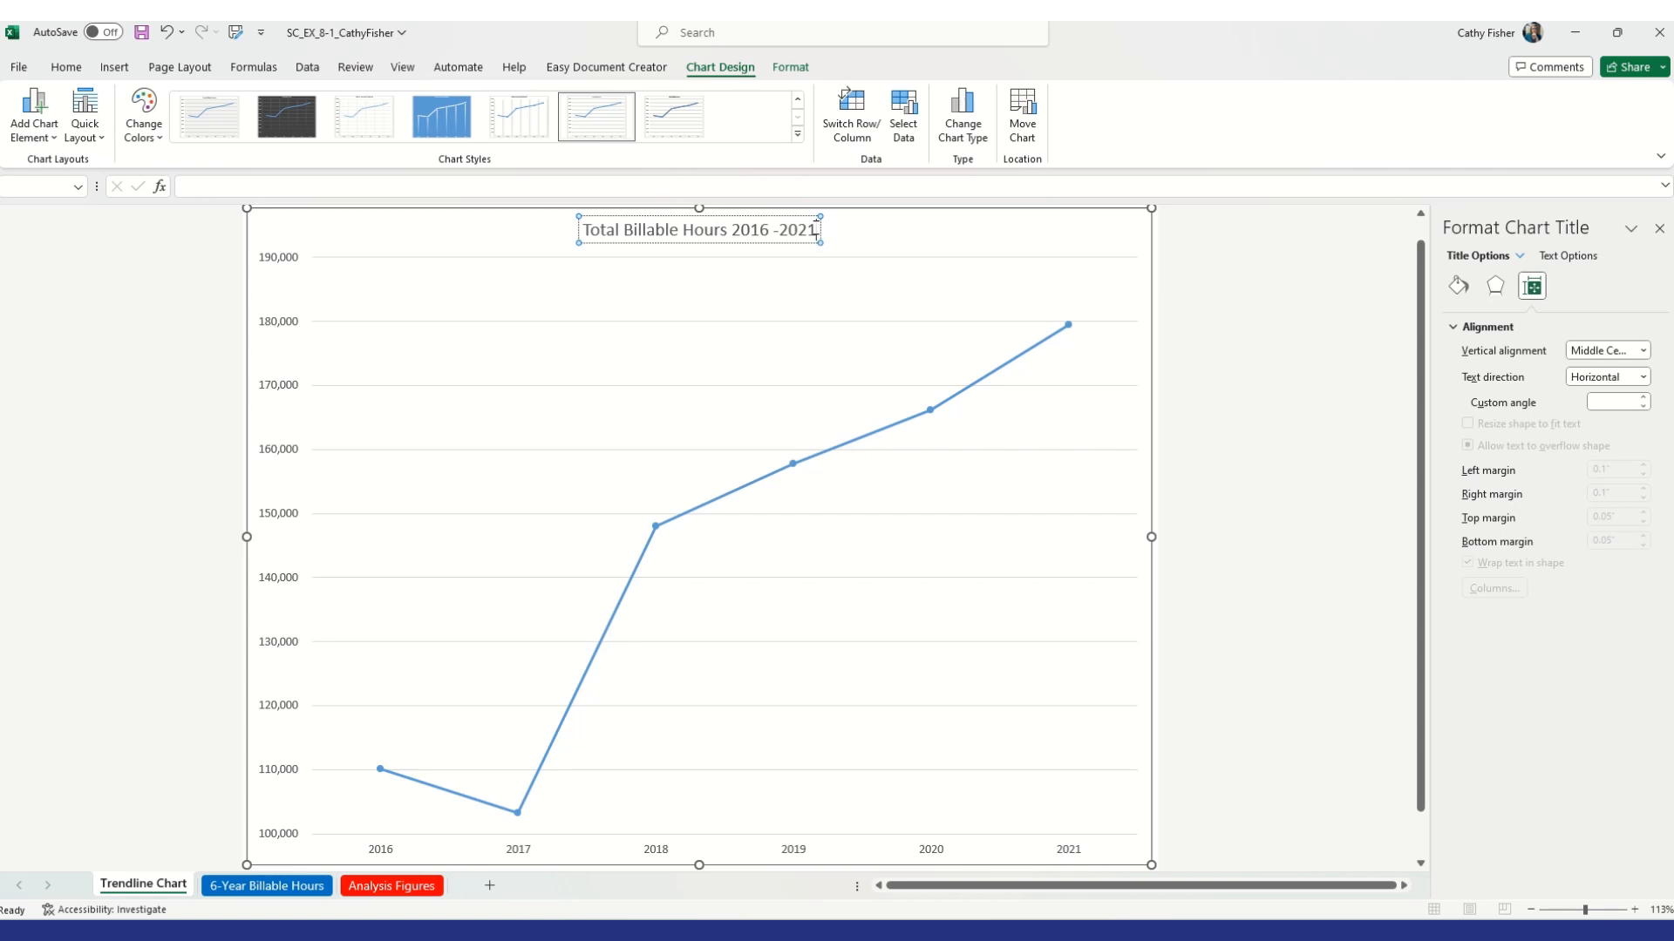
Apply chart Style 14 to the chart
click(796, 285)
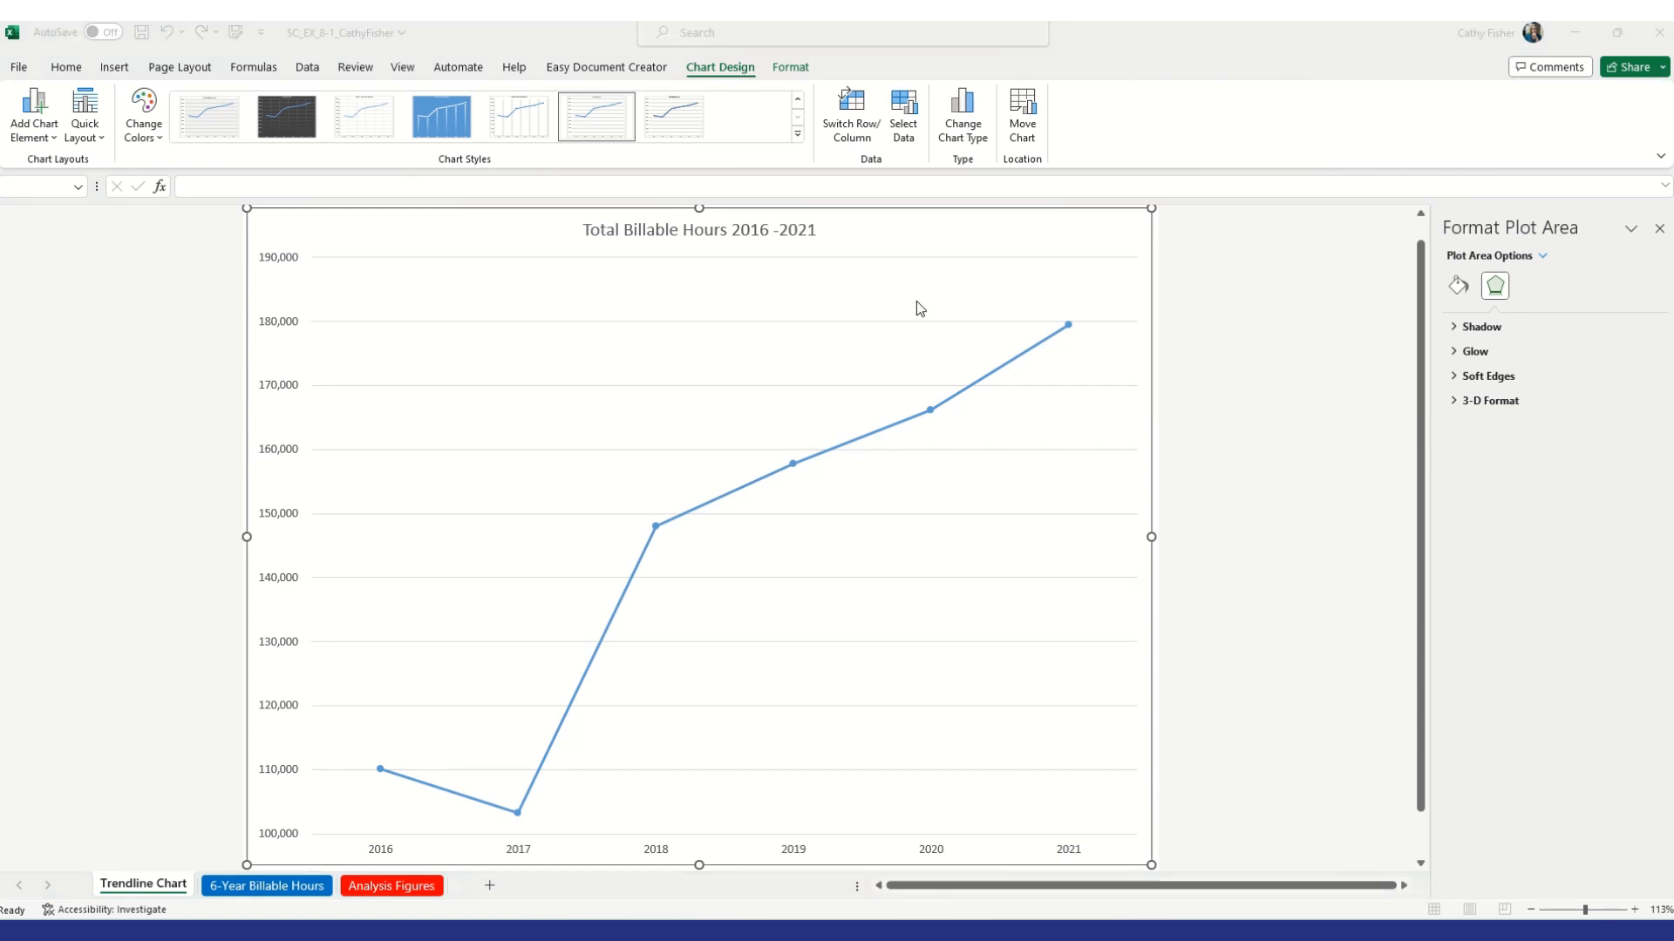
click(798, 135)
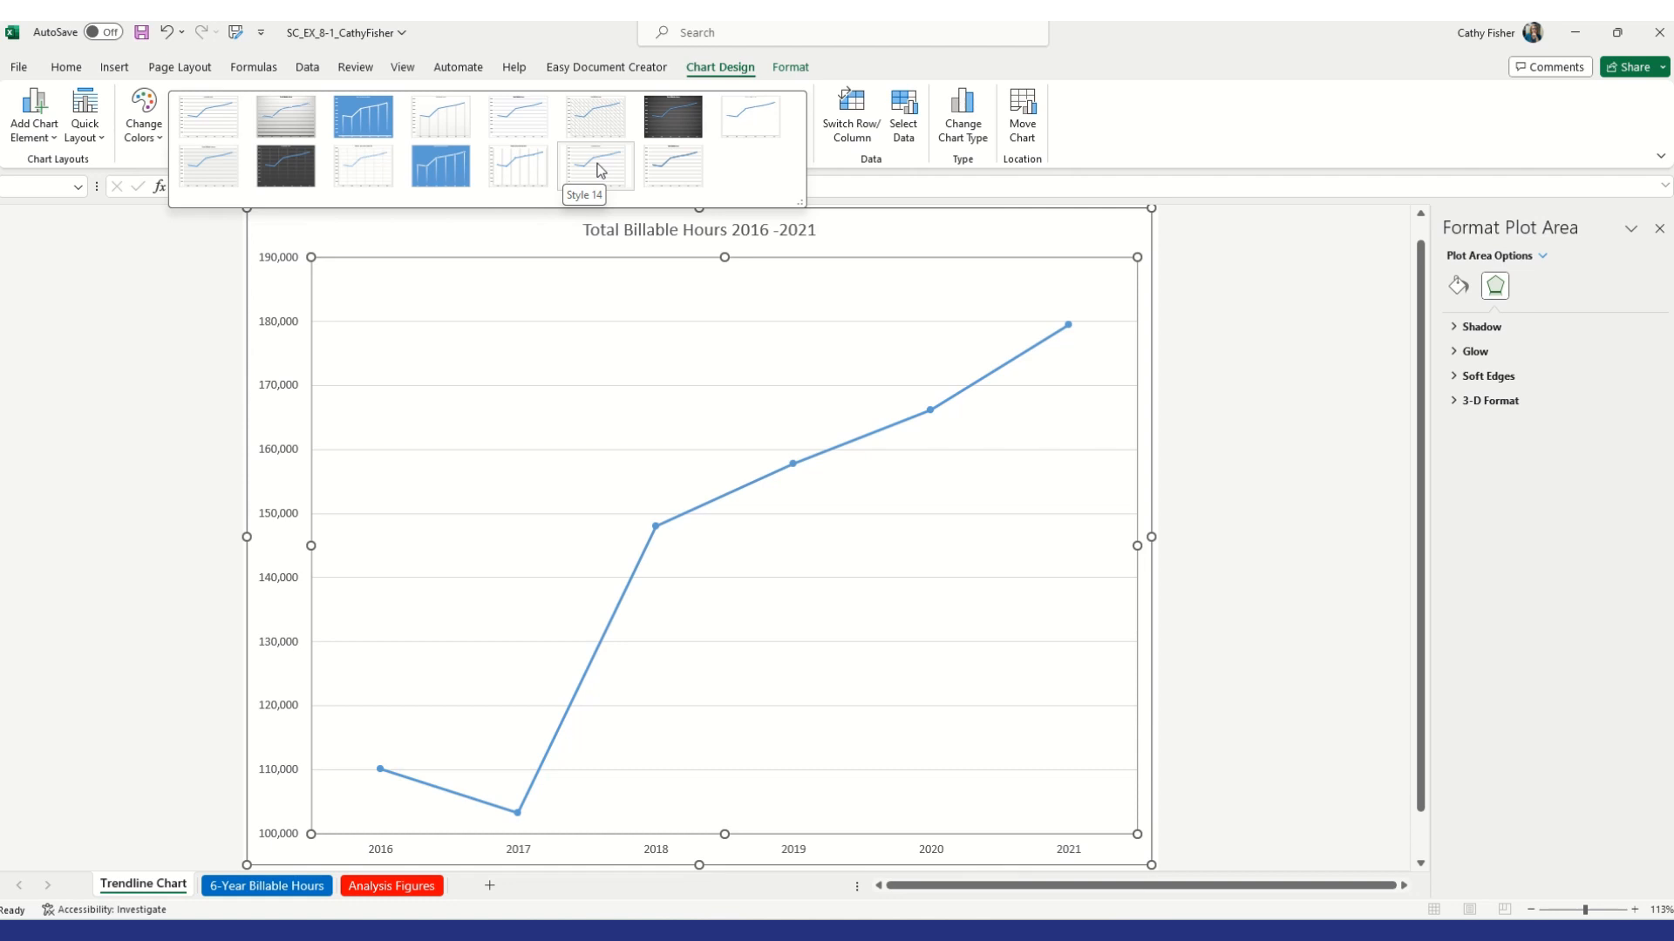
click(599, 169)
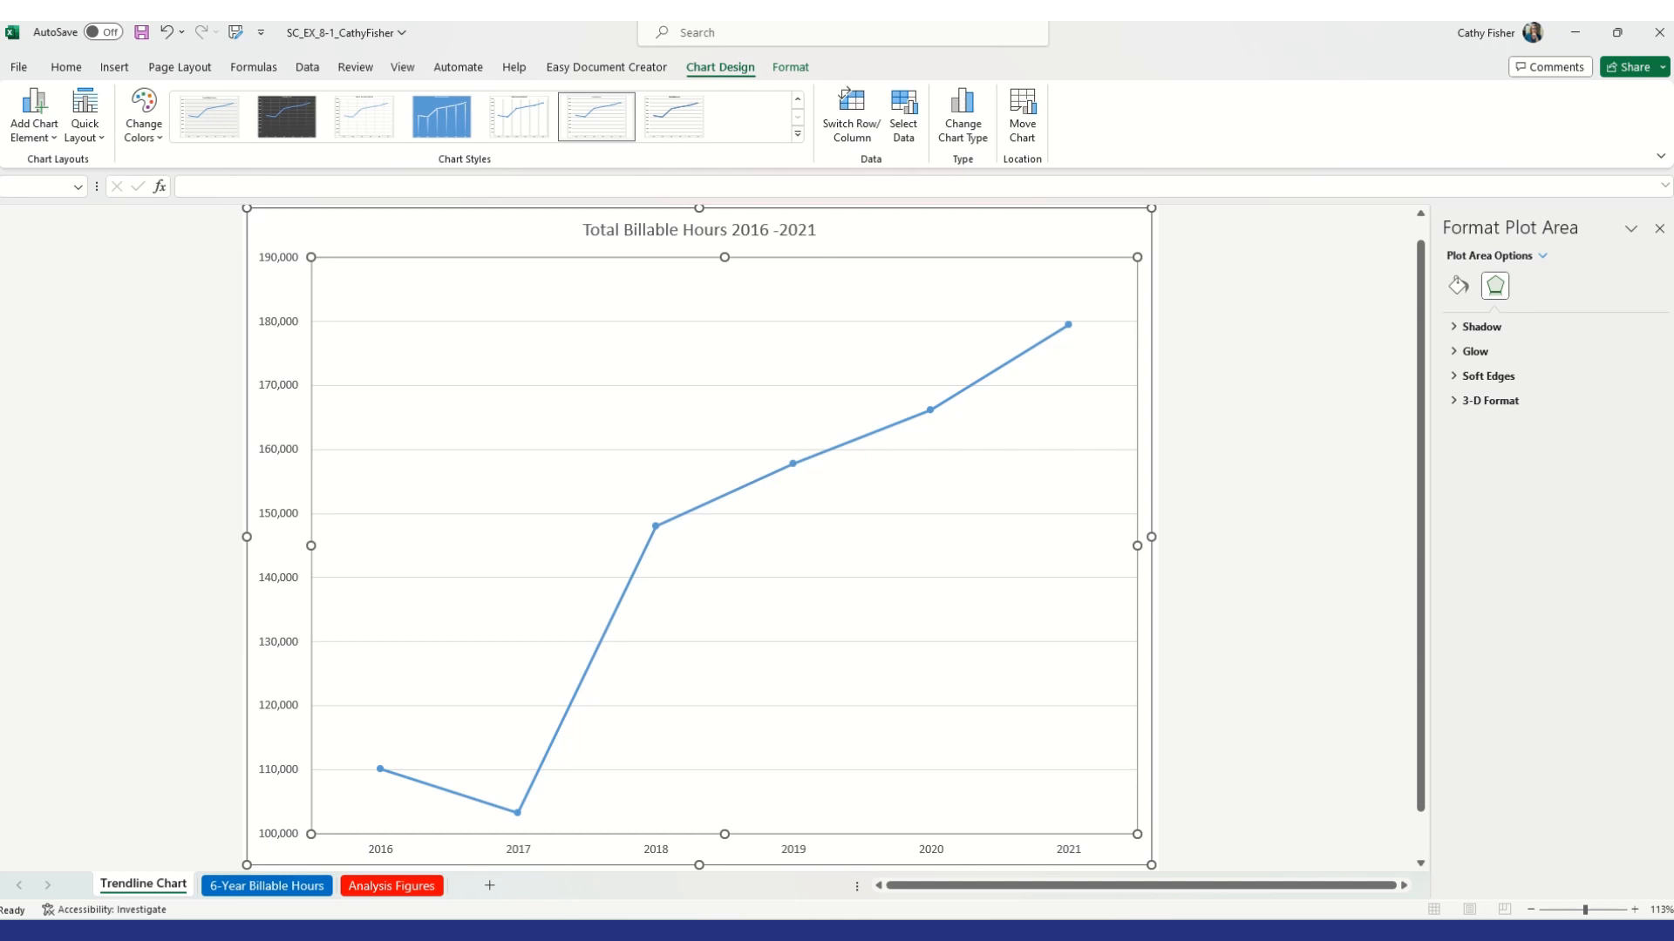
key(Up)
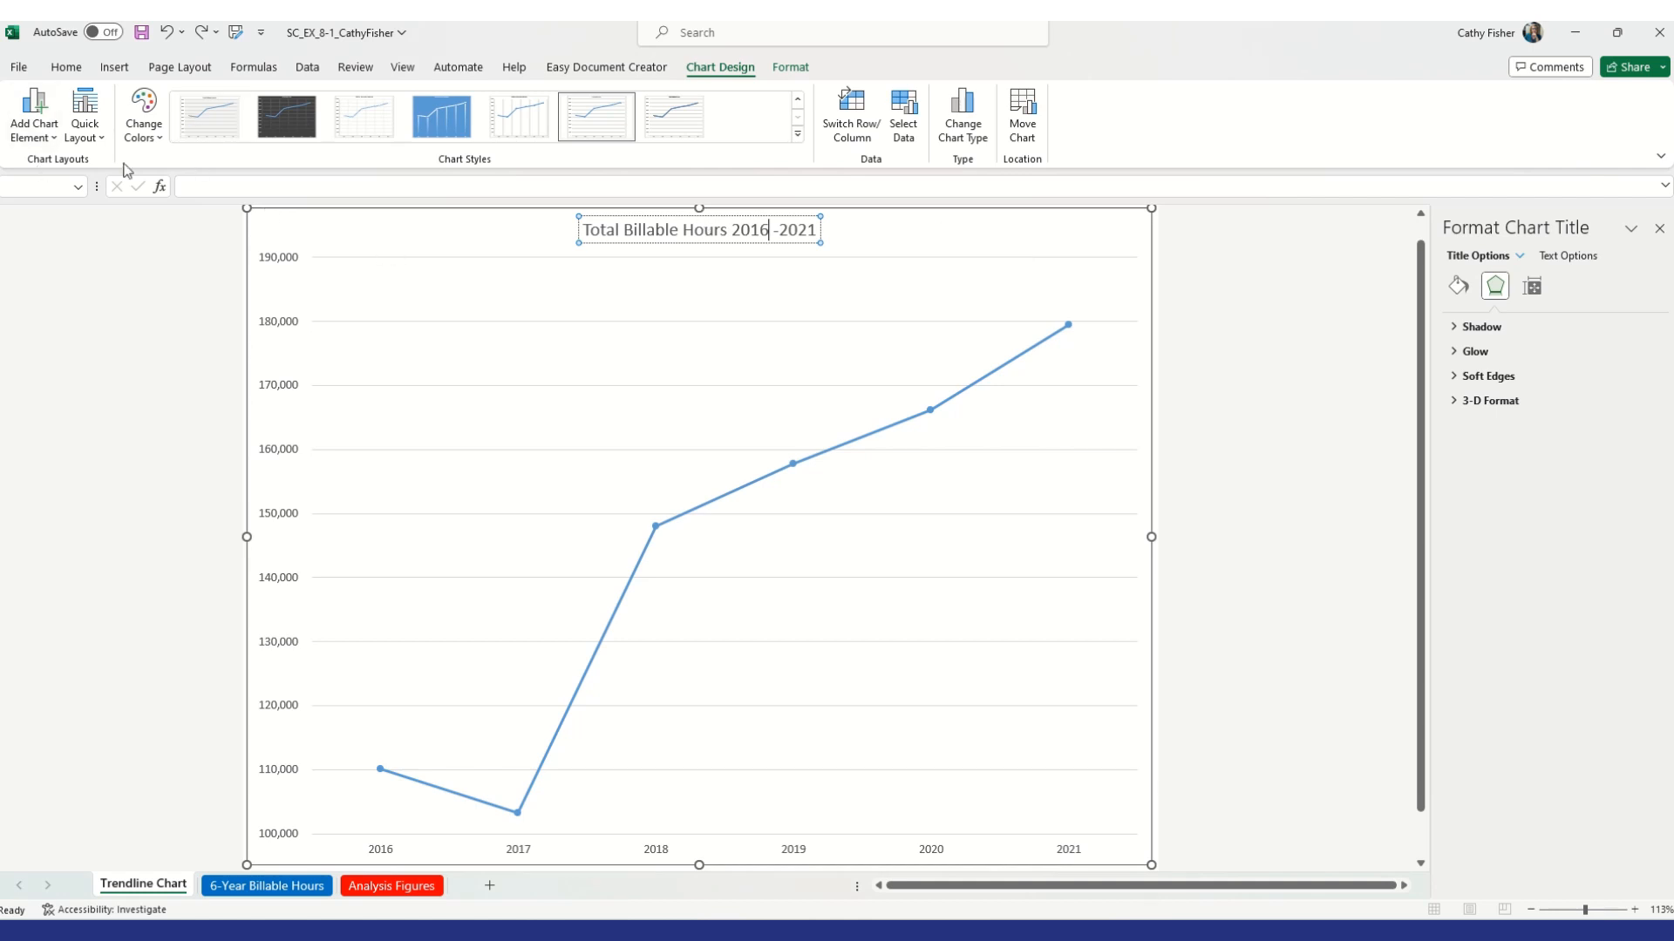
Add a linear trendline to the chart through the more trendline options
click(49, 141)
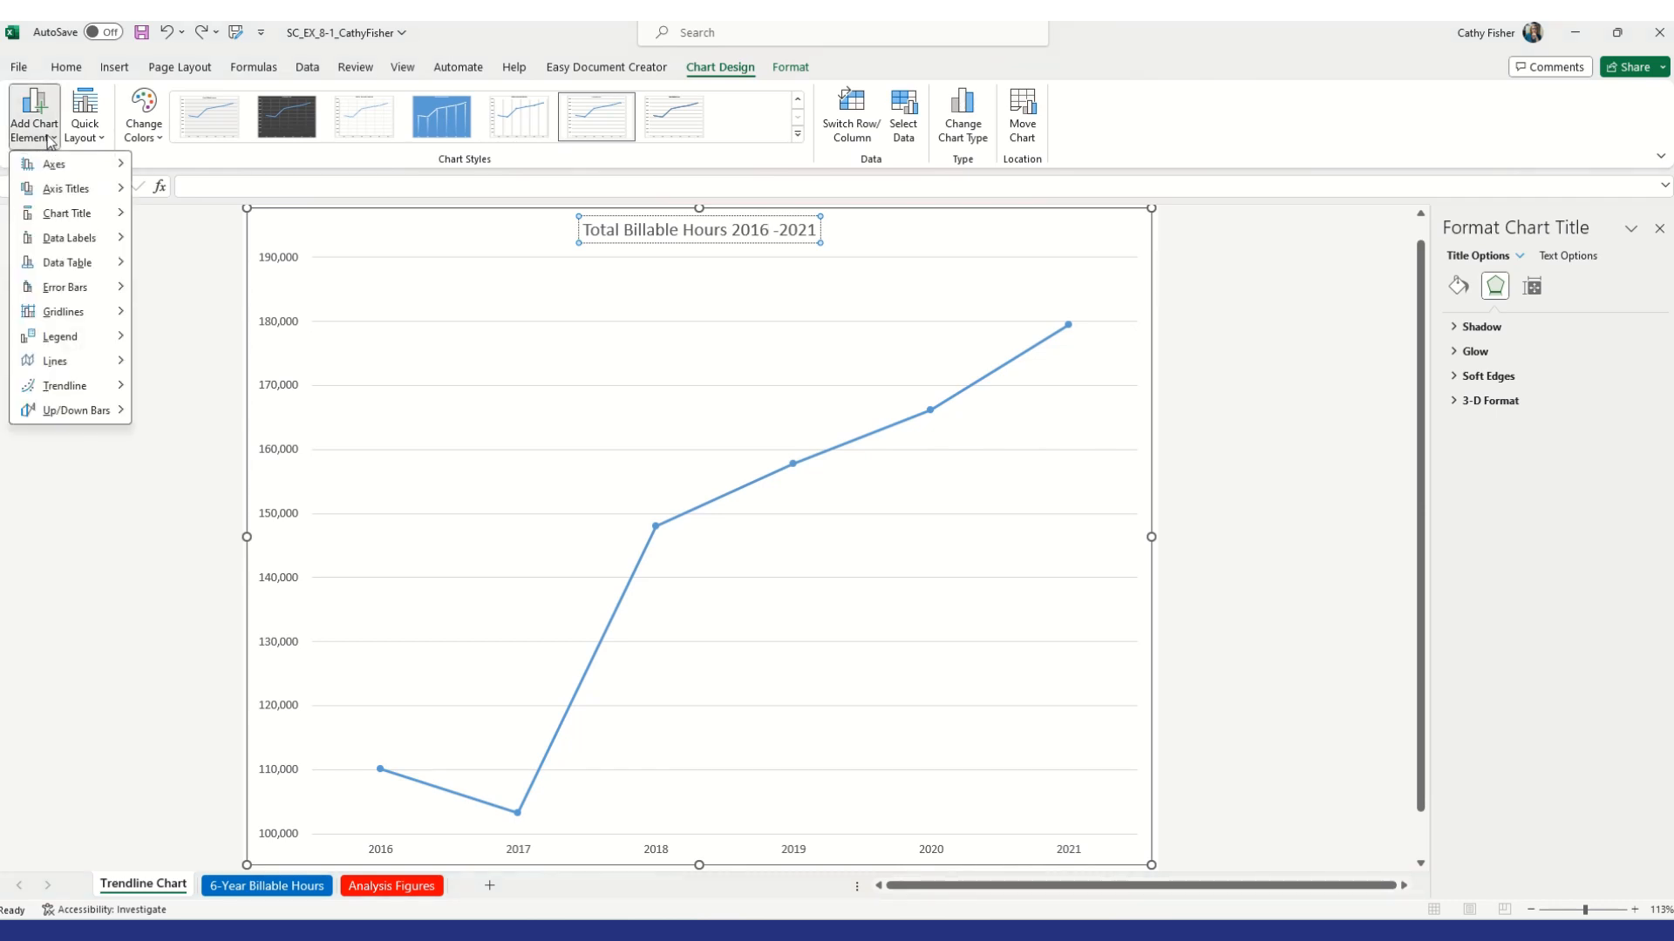
mouse_move(81, 394)
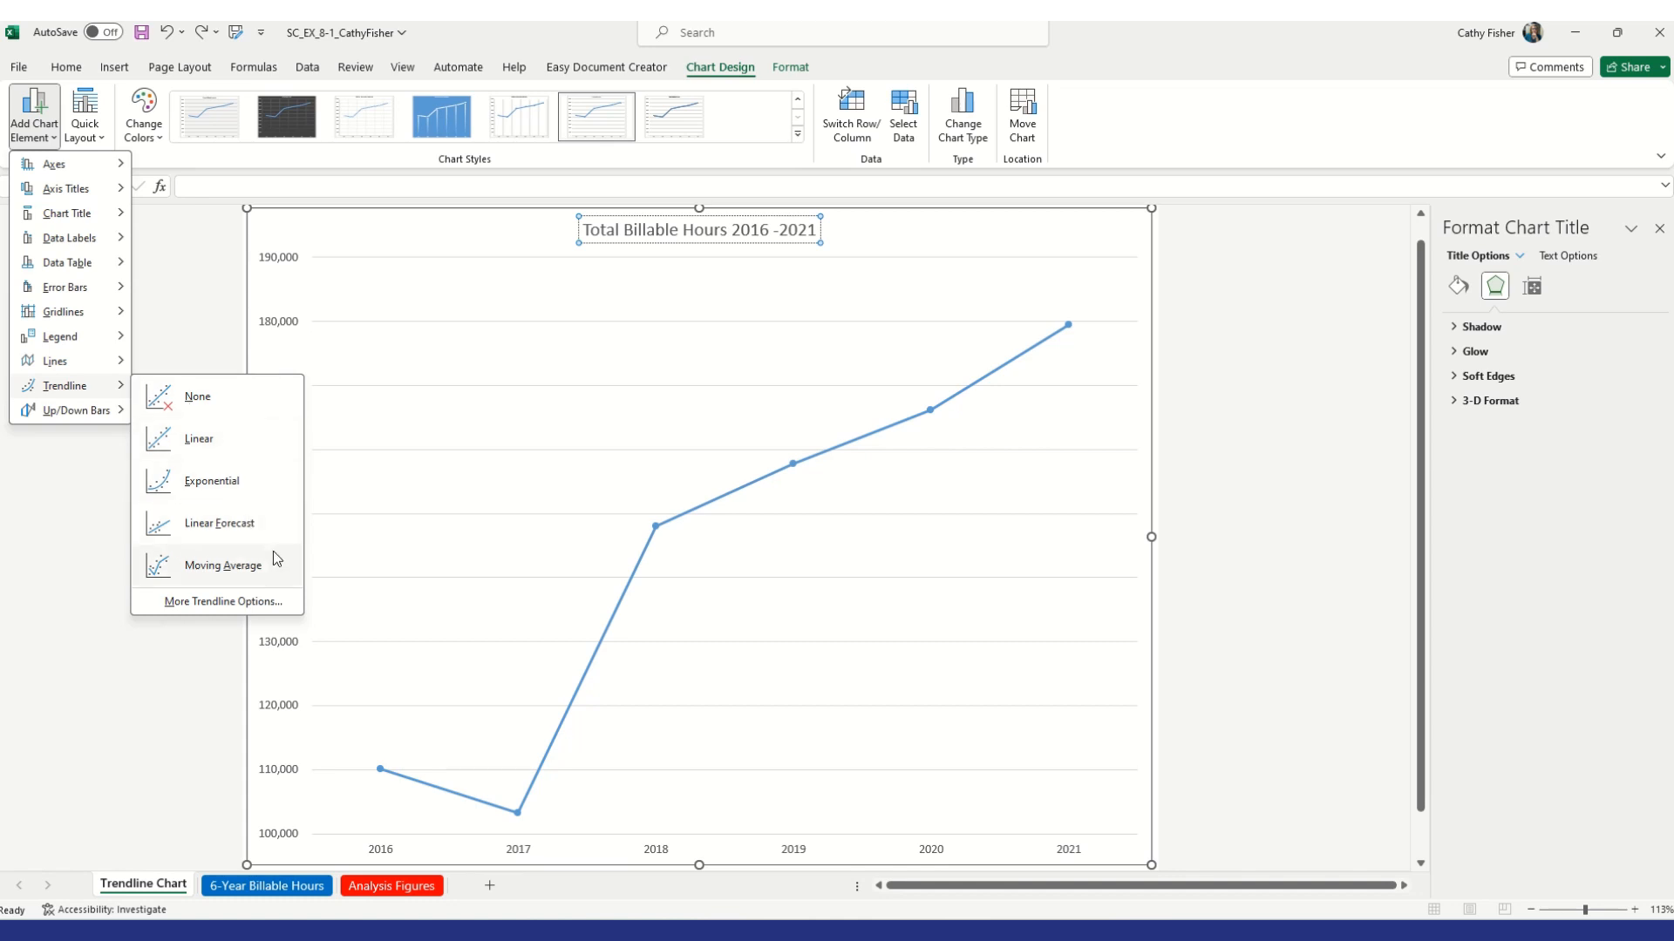
click(229, 601)
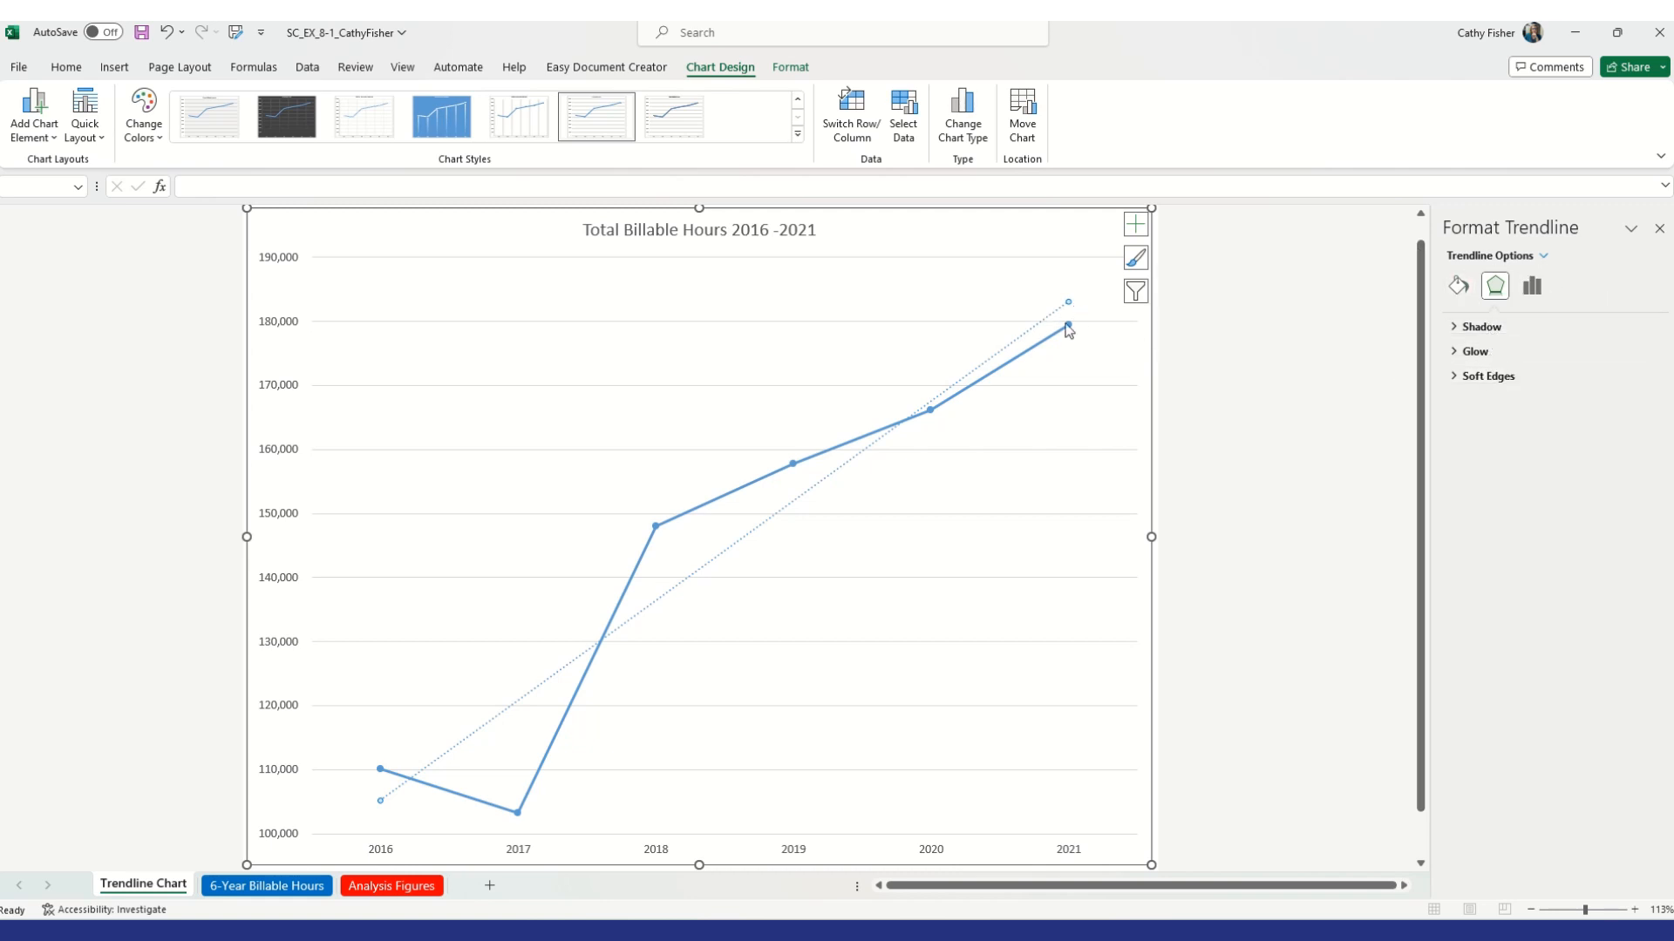
Set the trendline to forecast forward 2 periods and display the R-squared value on the chart
click(1530, 287)
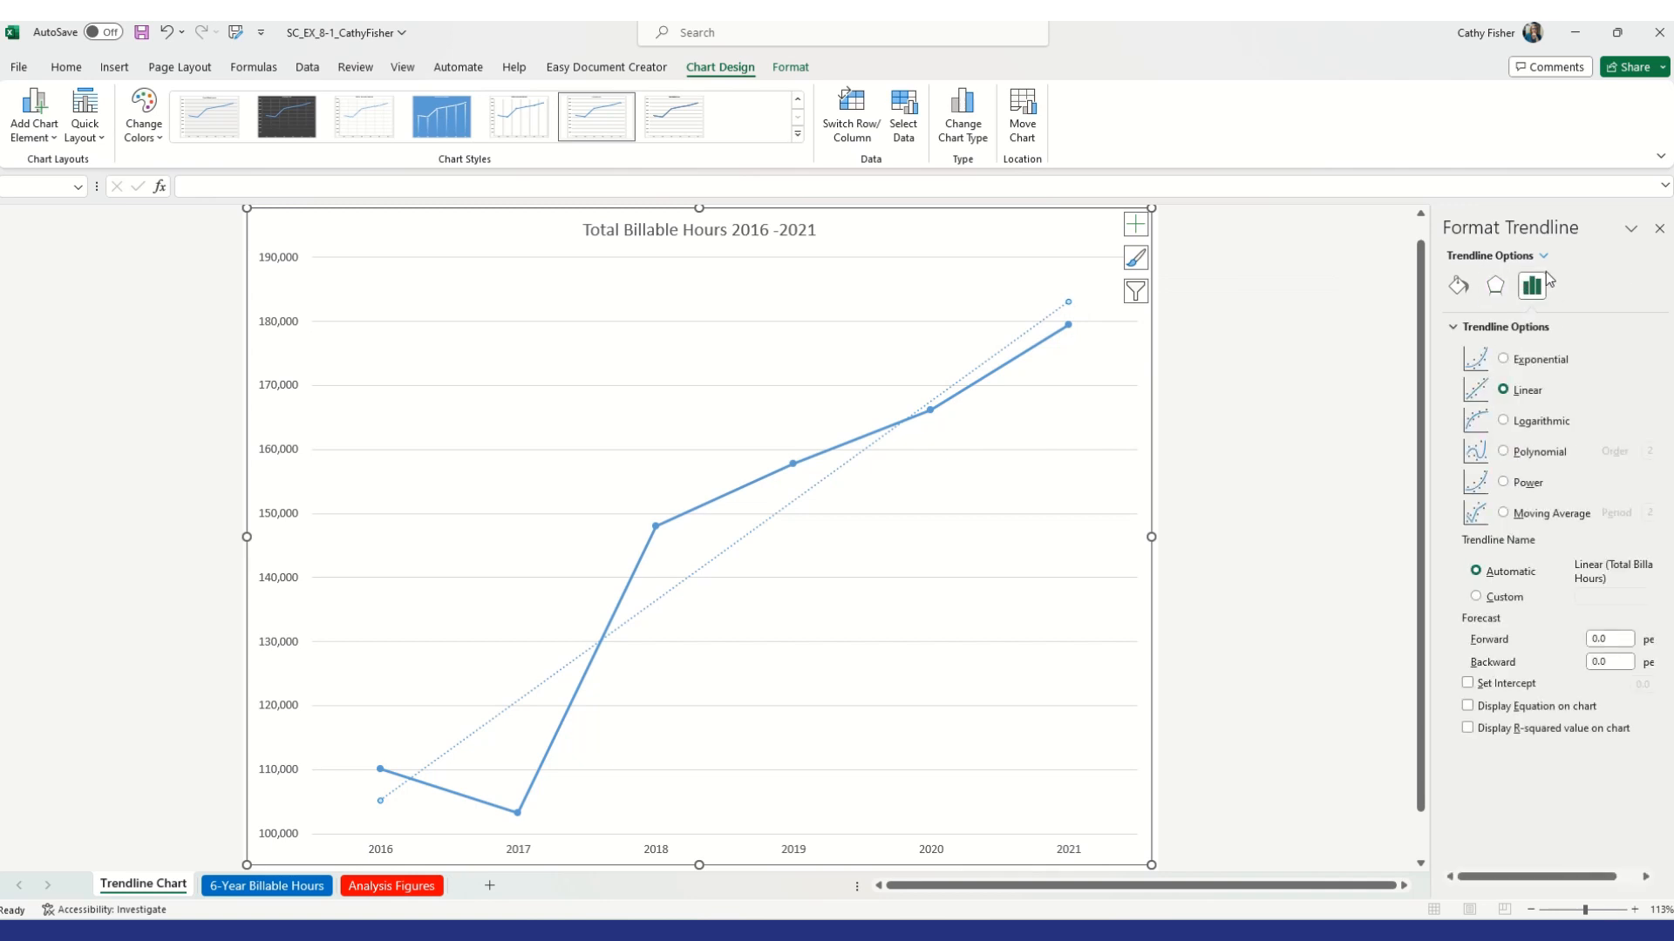
click(1539, 305)
drag(1611, 639, 1582, 642)
text(2)
click(1620, 662)
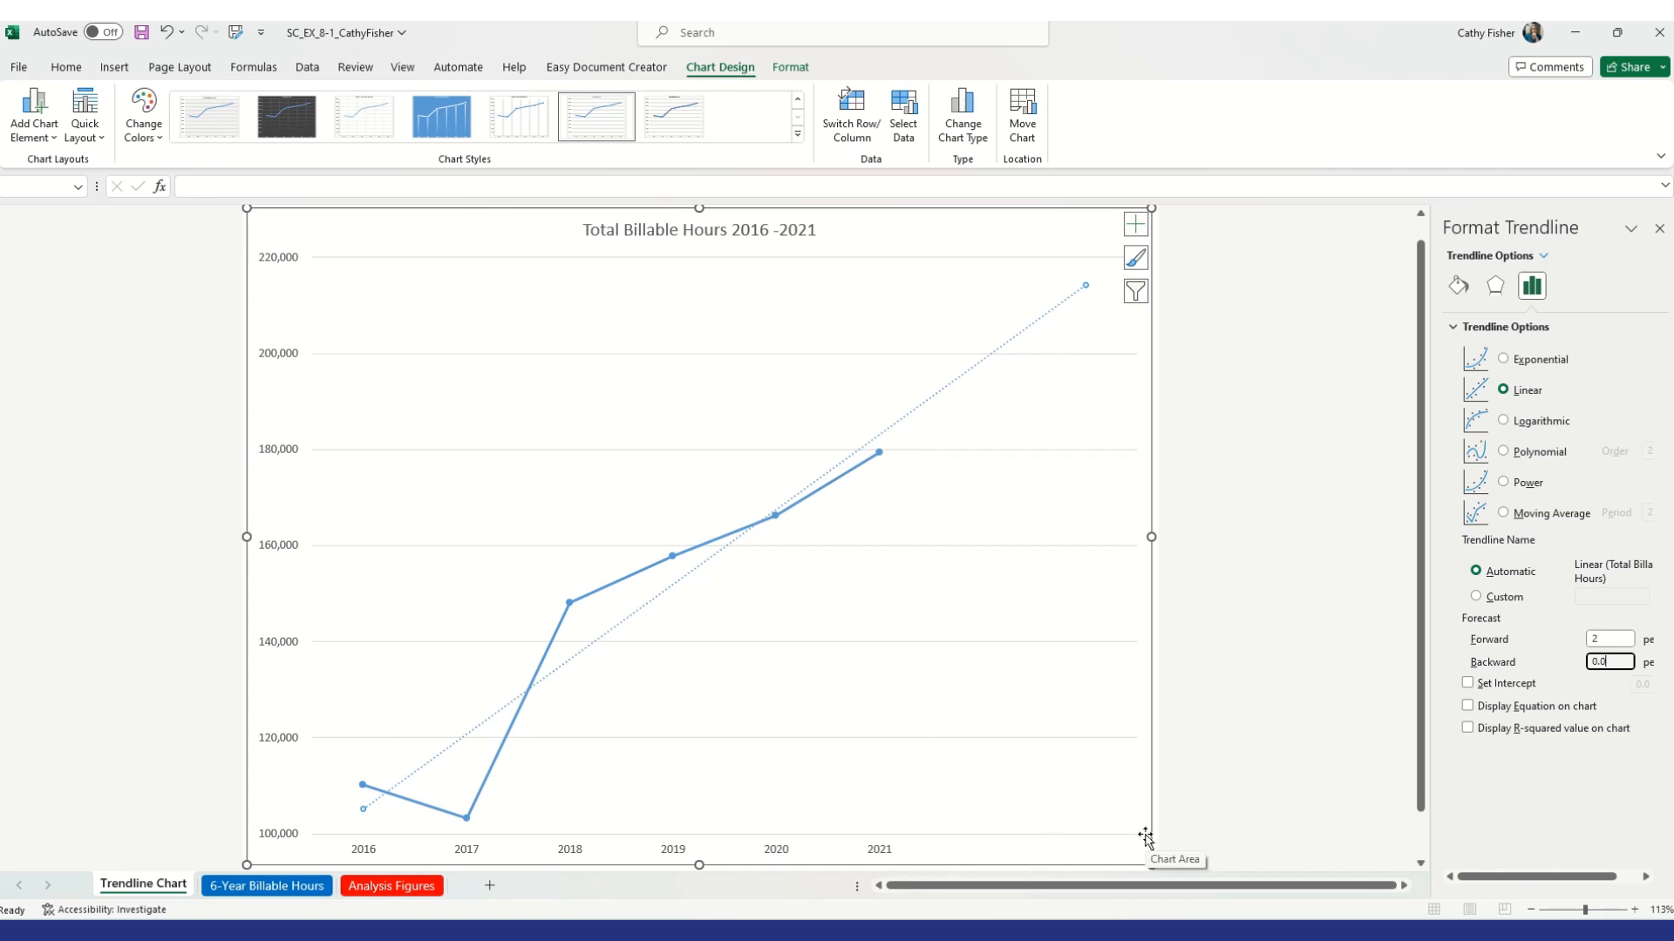
click(1468, 729)
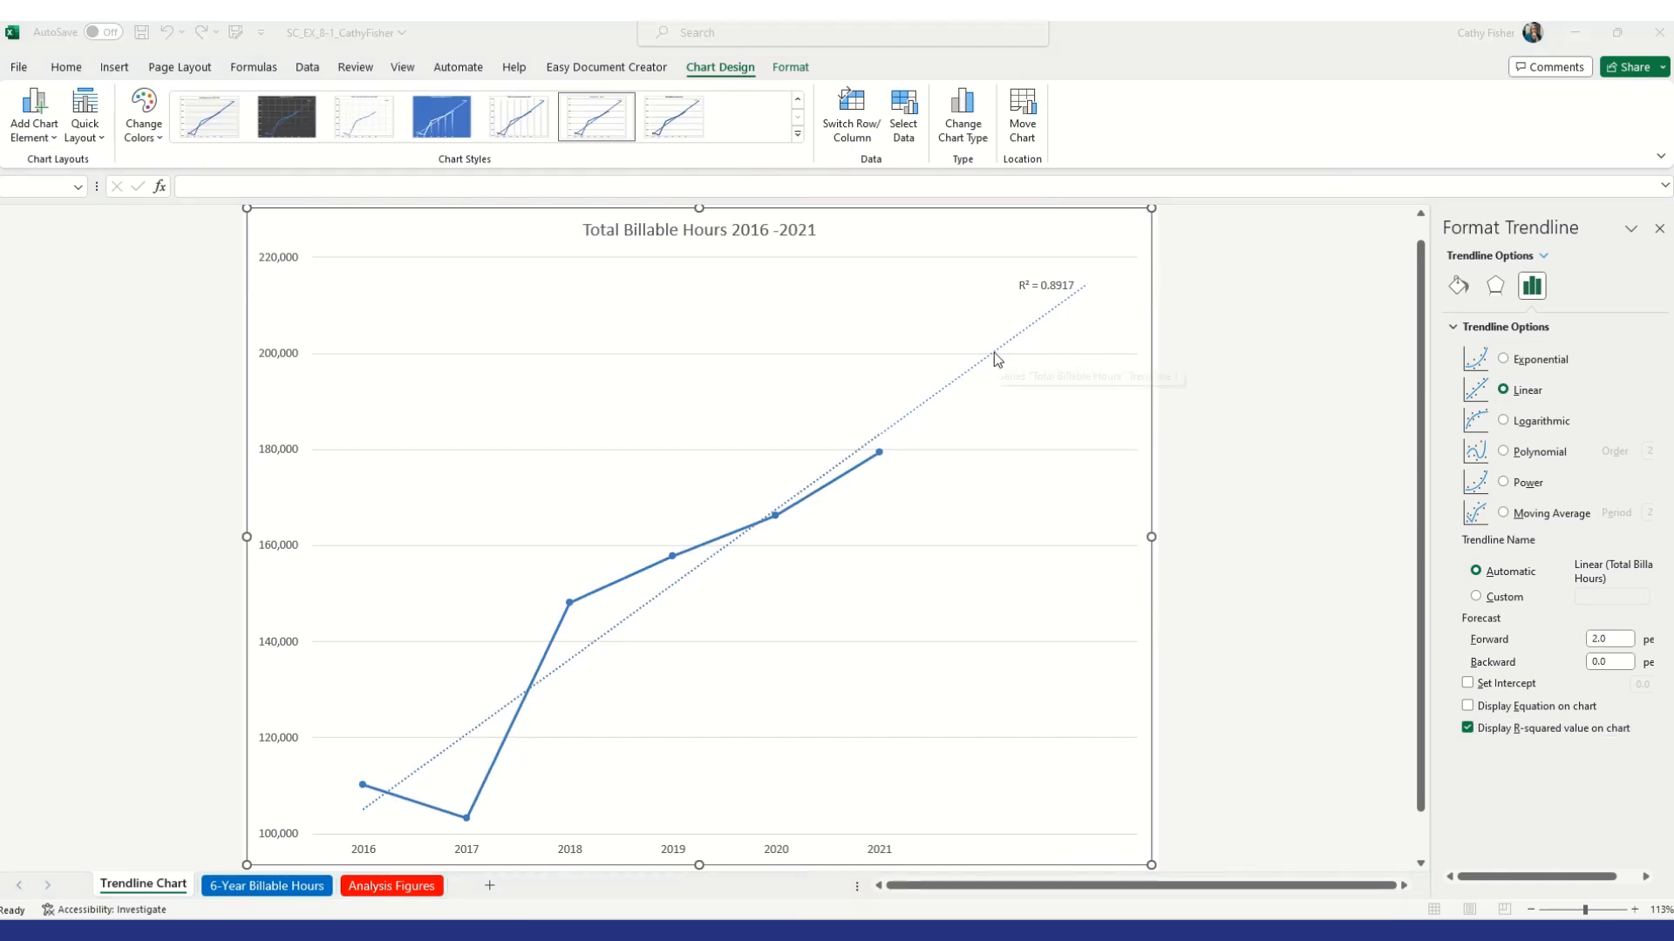
click(1664, 233)
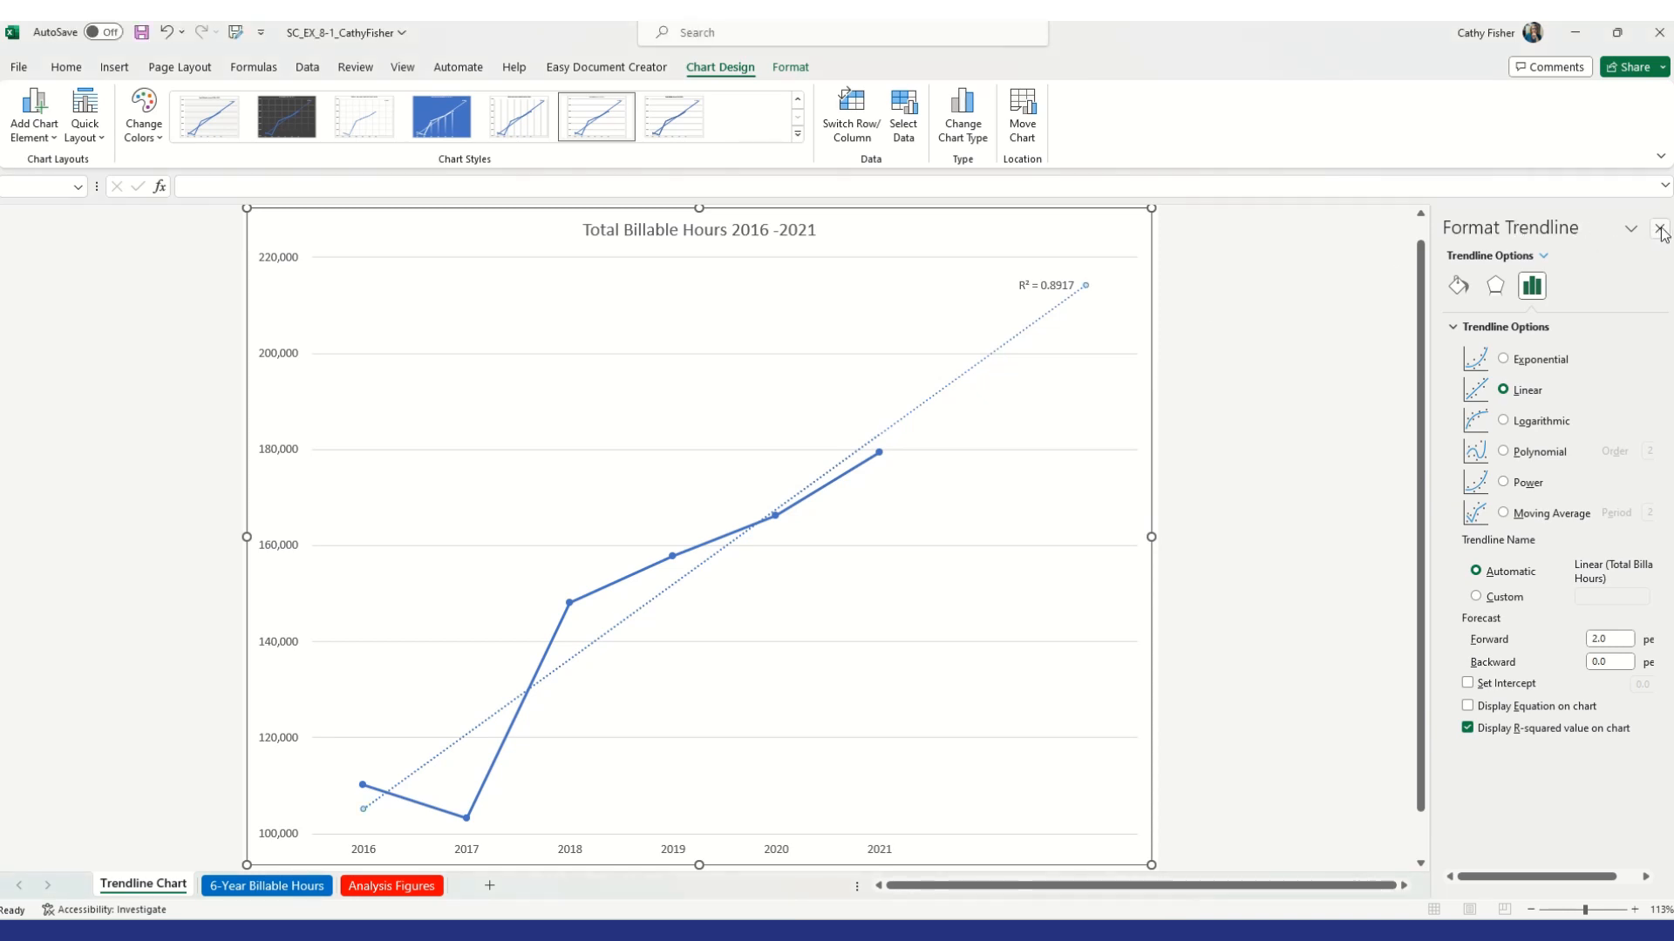
click(1661, 231)
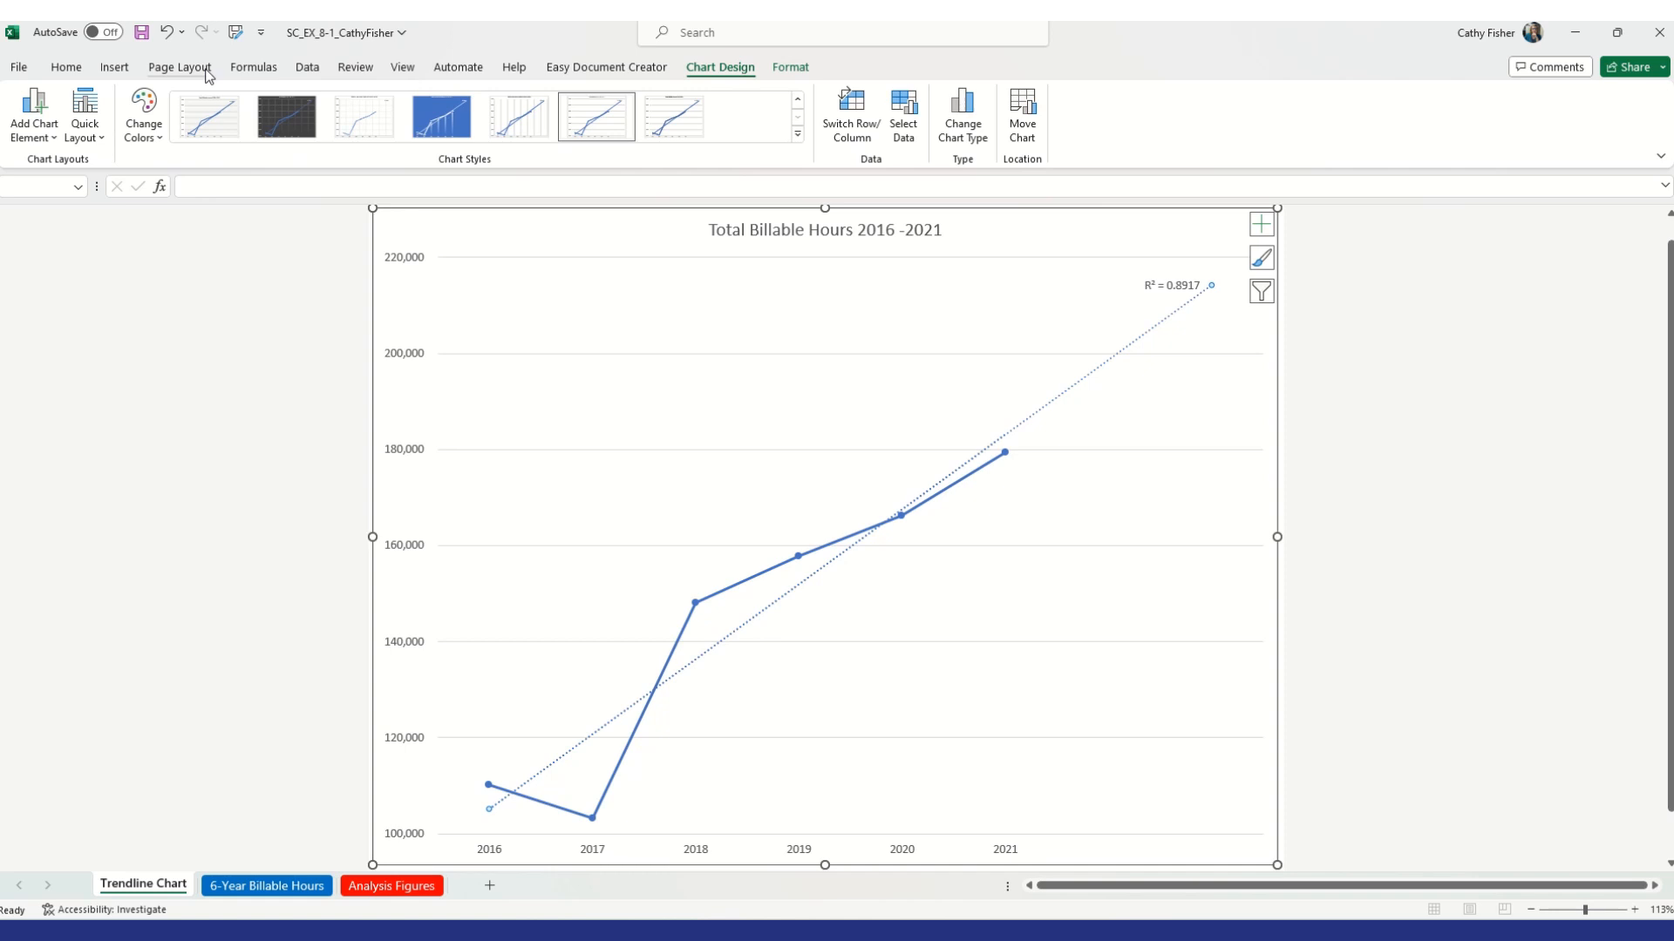
Apply the Slate theme to the workbook
click(180, 68)
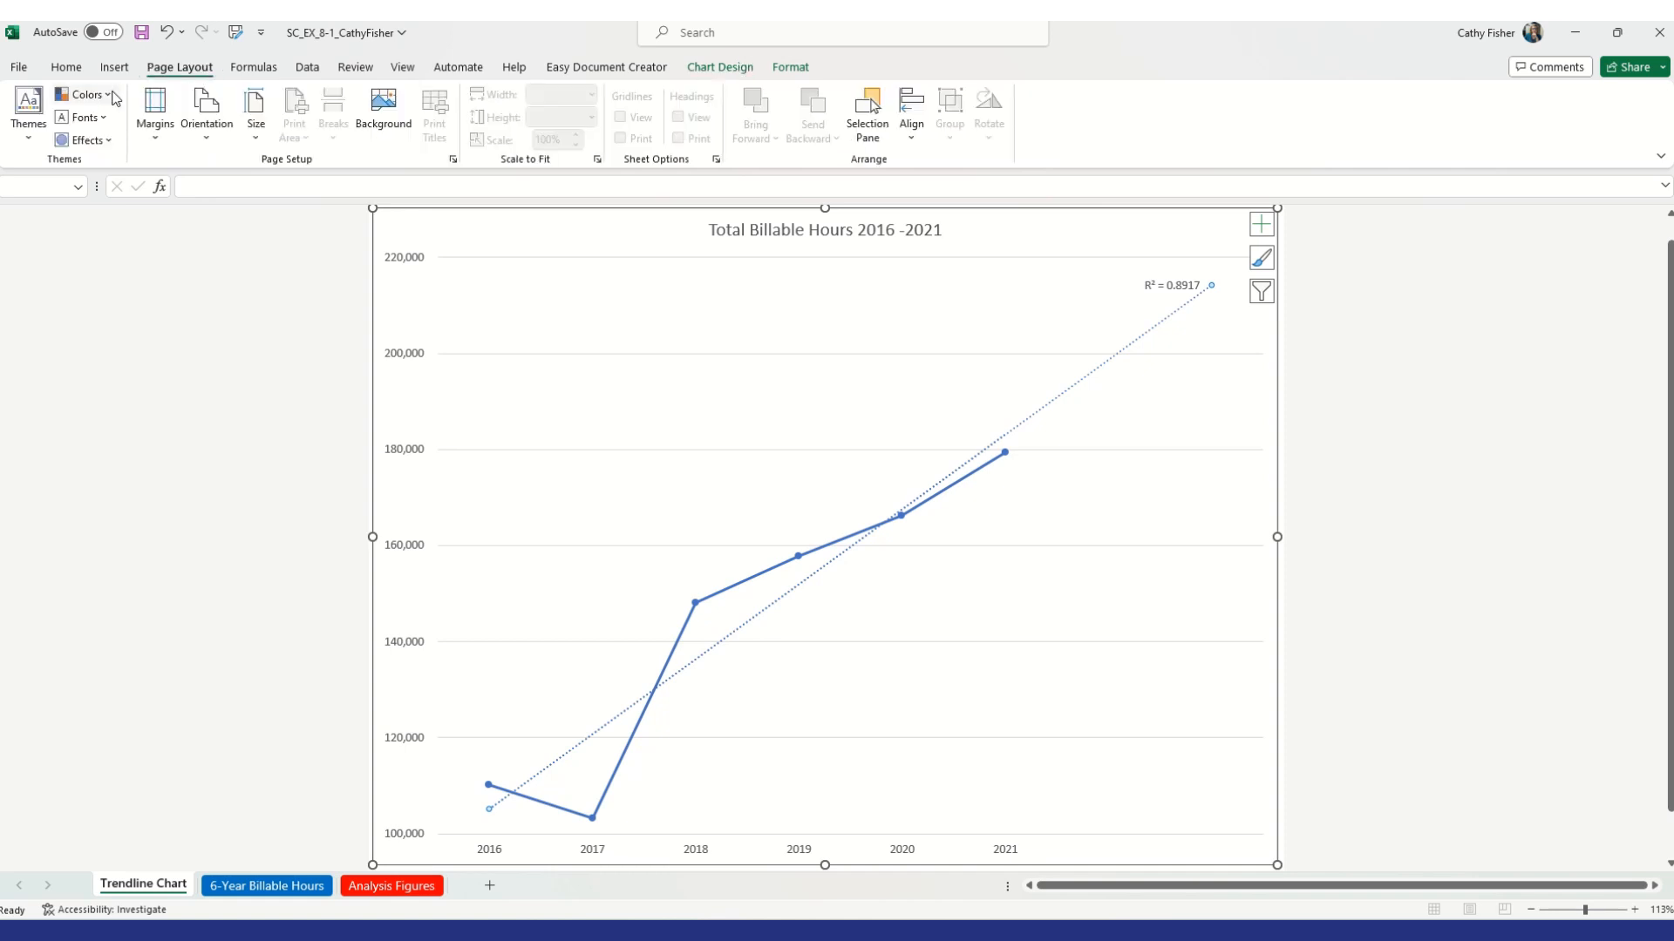
click(41, 142)
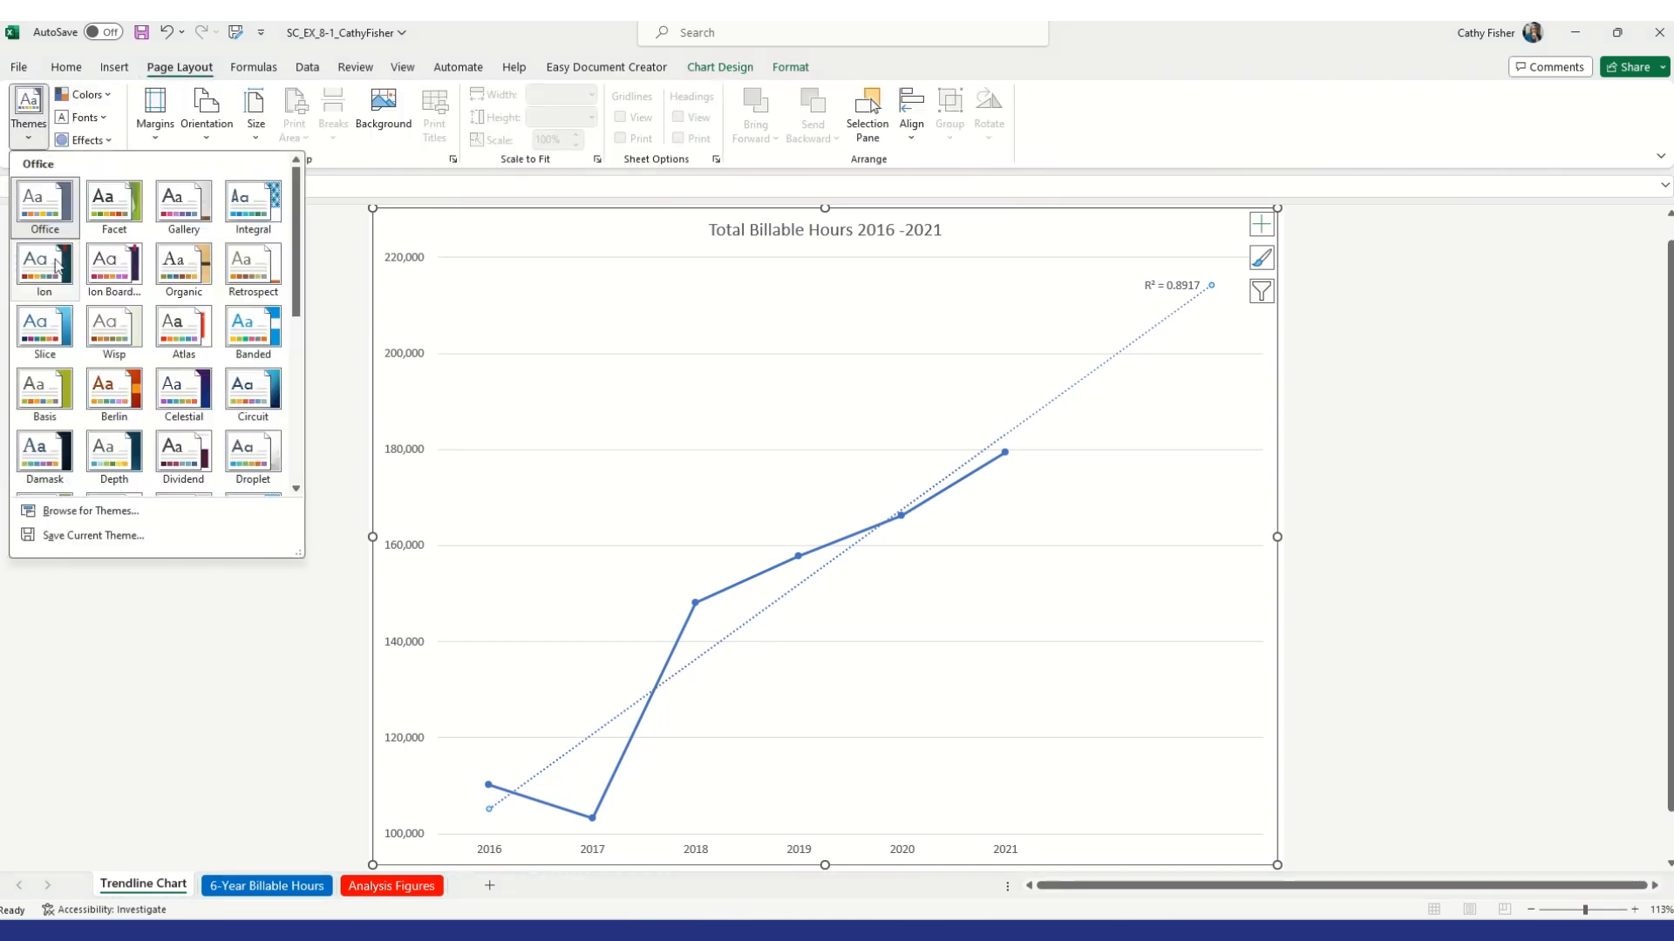
scroll(206, 303, down, 5)
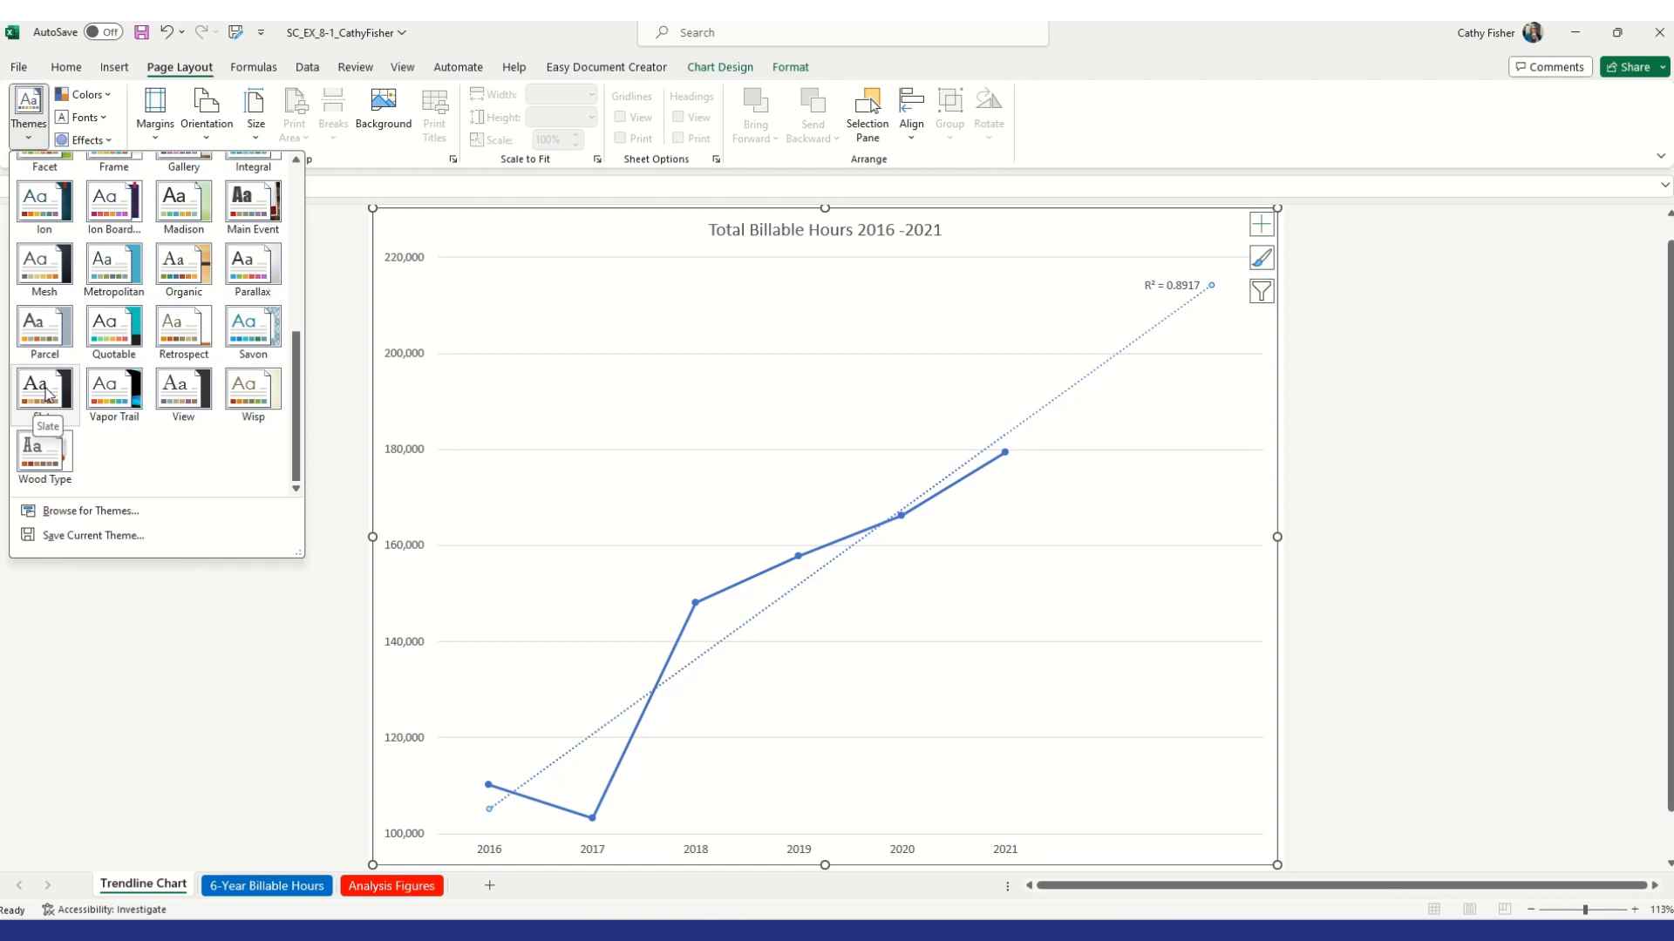
click(46, 389)
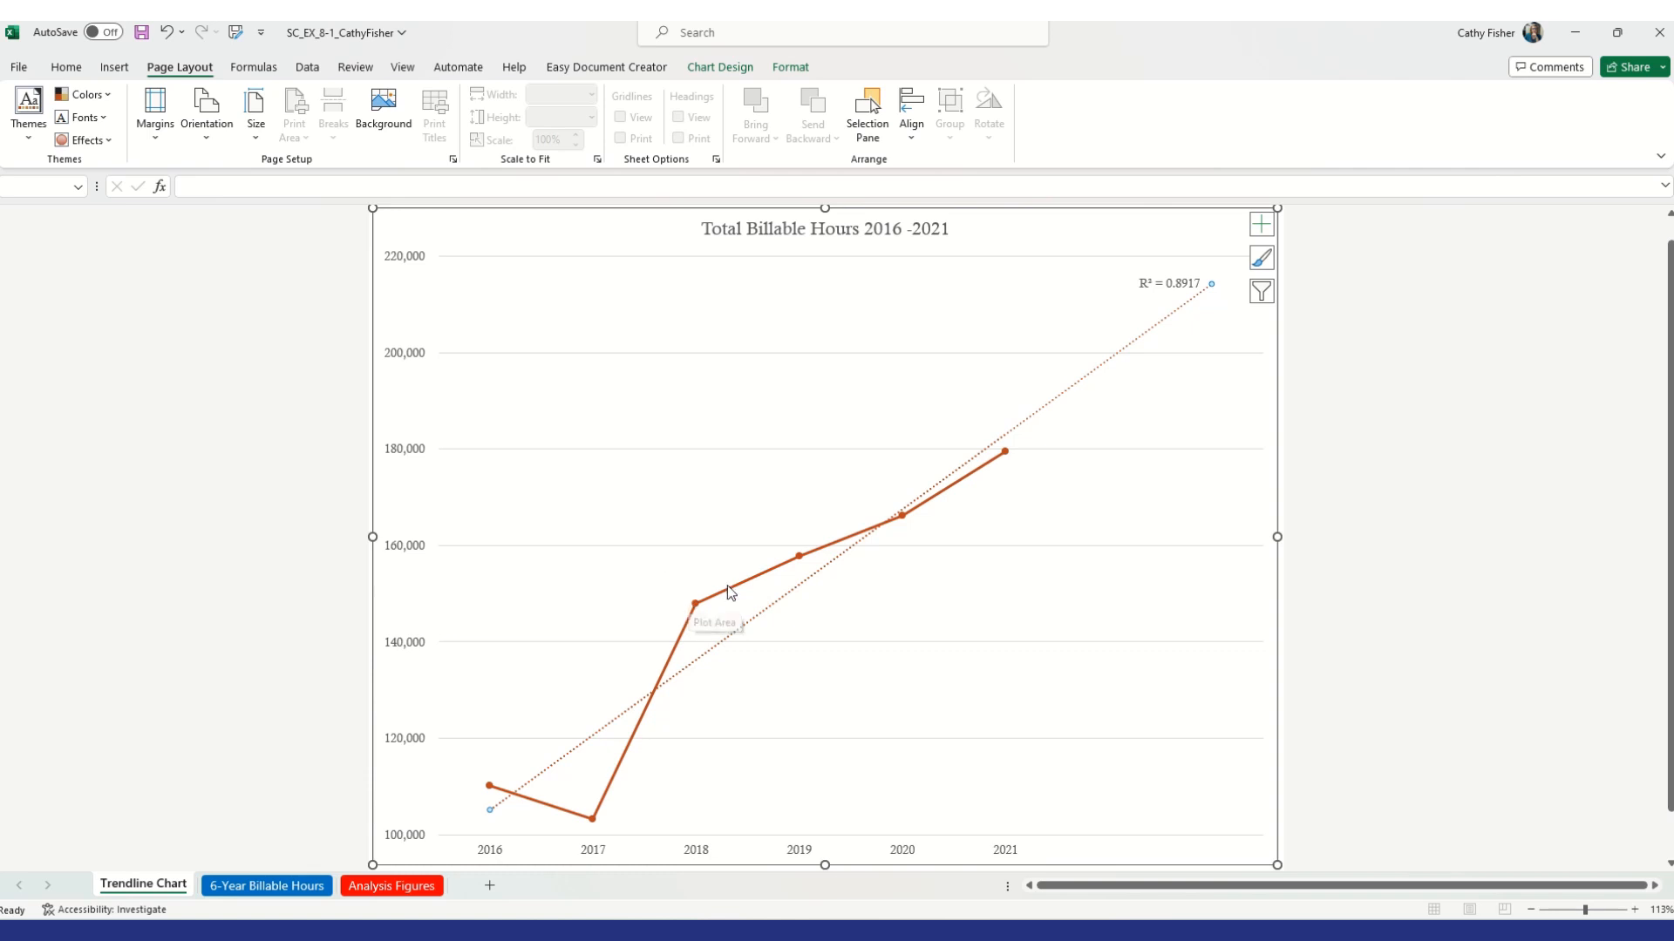
mouse_move(696, 610)
click(695, 605)
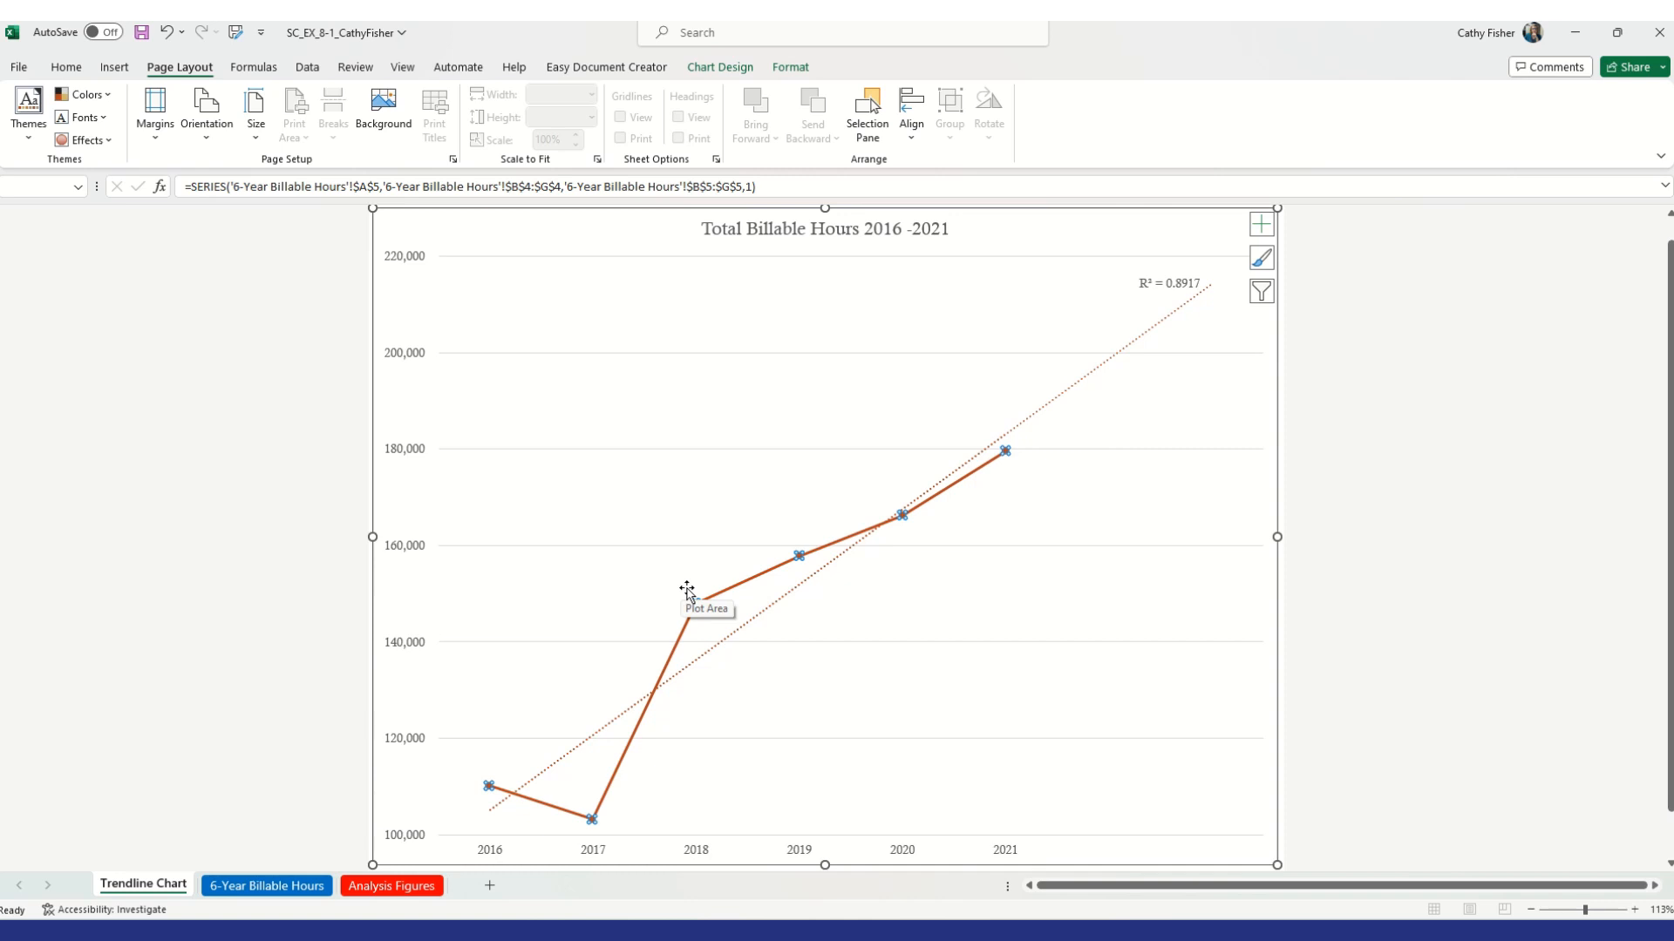
click(694, 605)
mouse_move(697, 608)
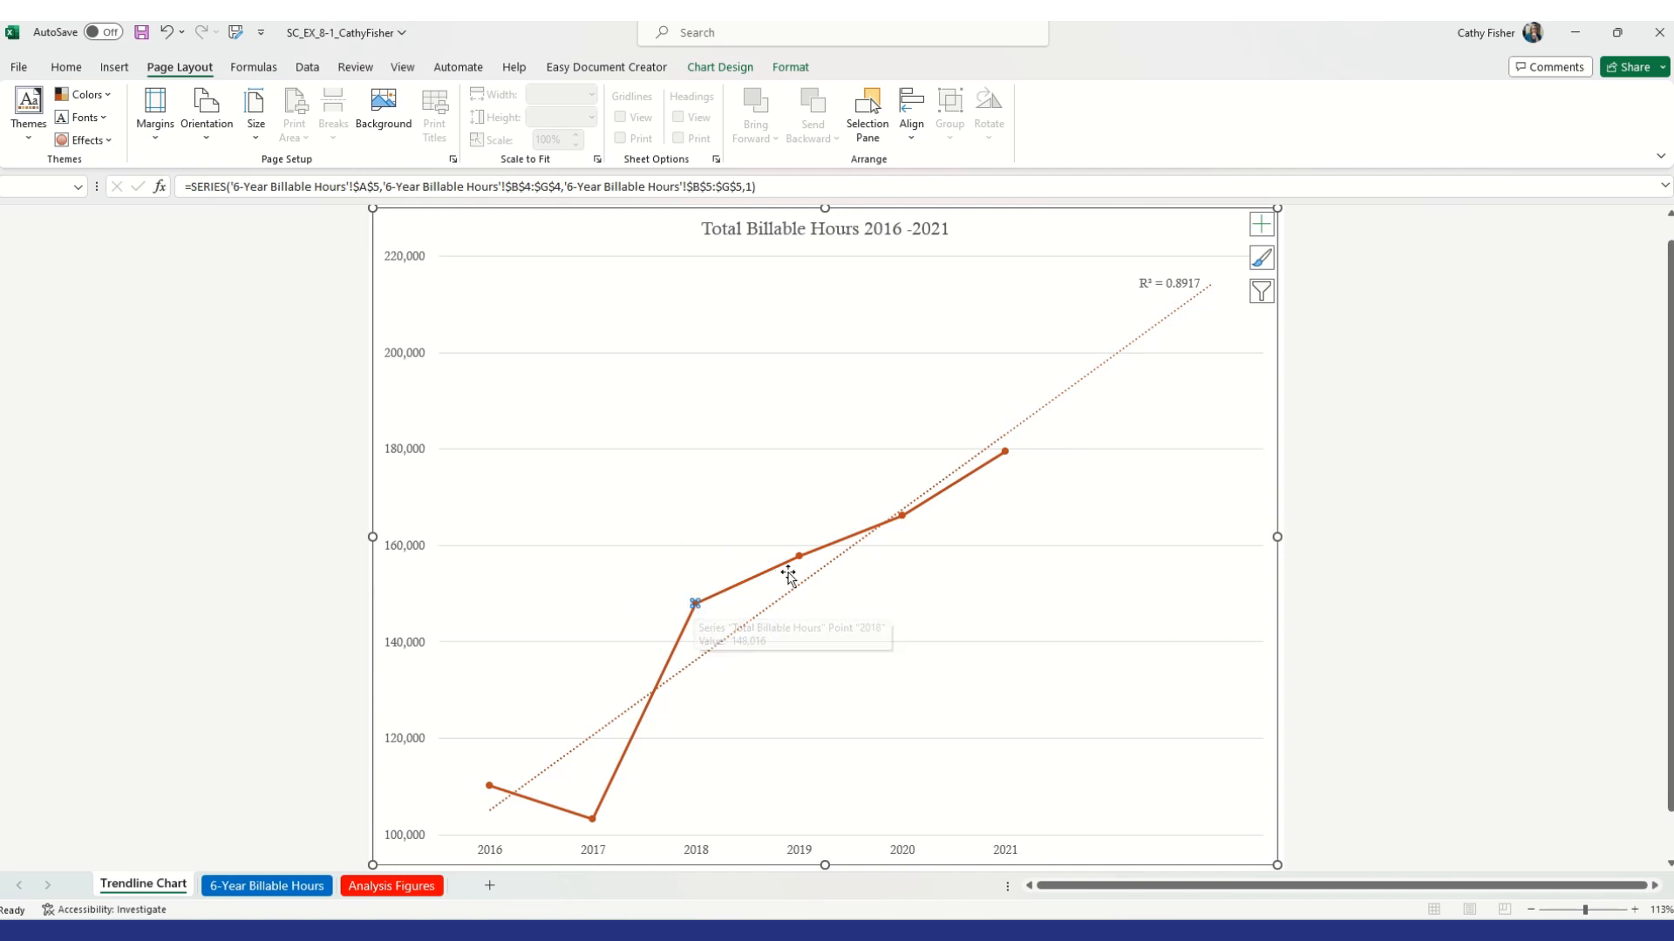
double_click(799, 556)
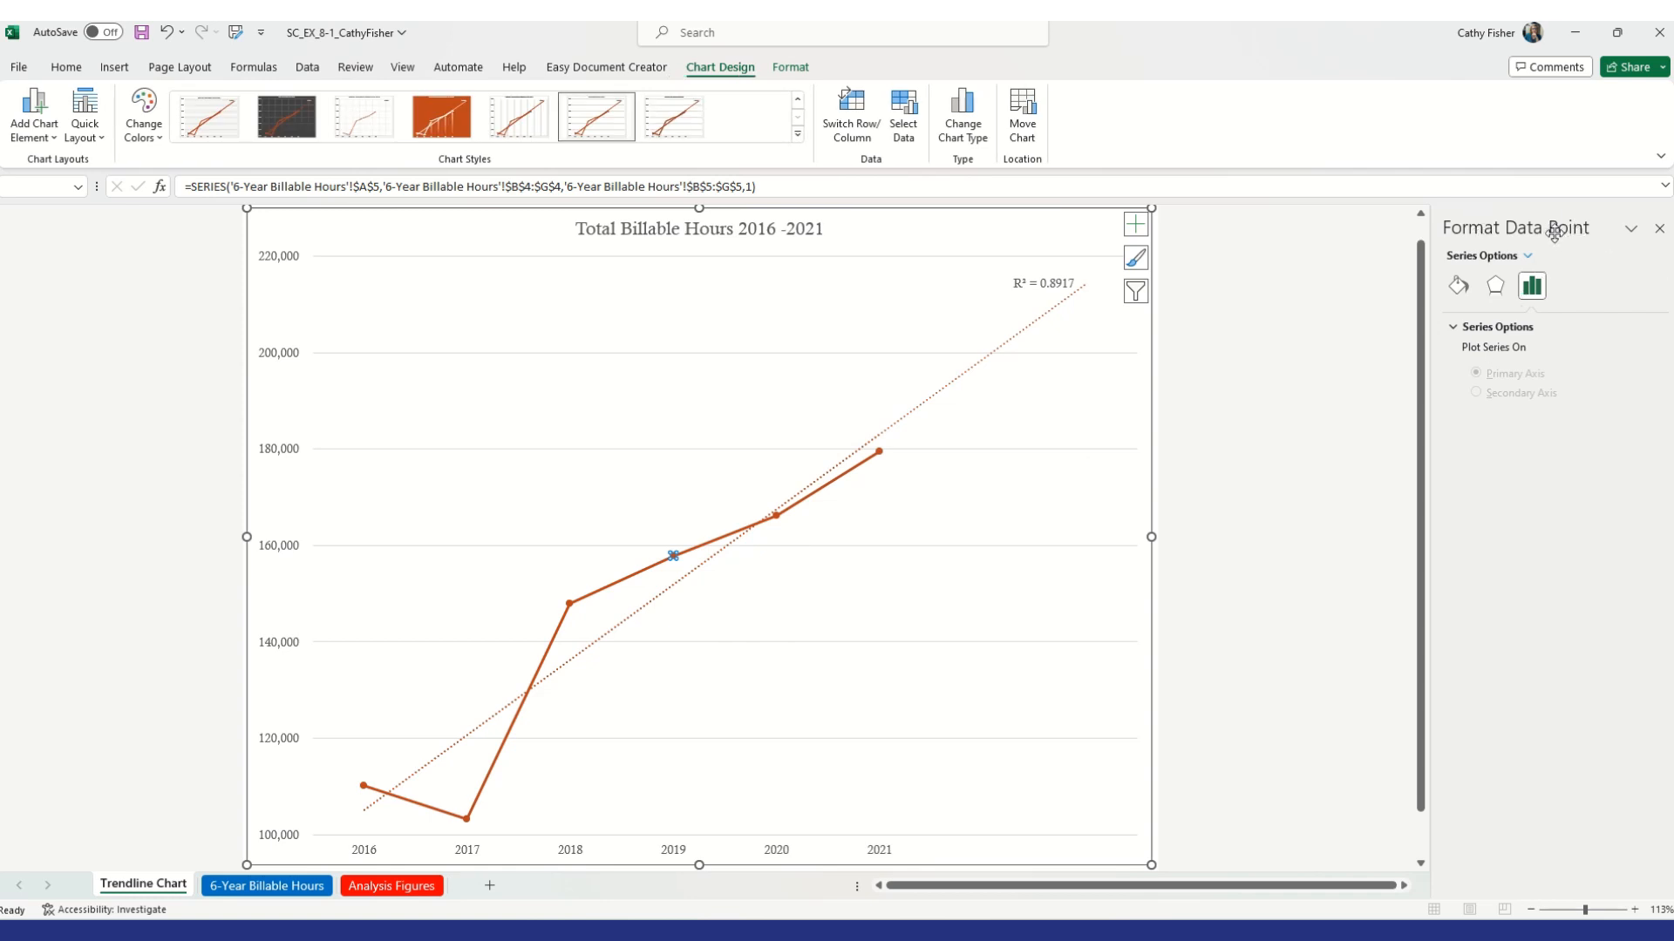
click(568, 604)
click(1659, 231)
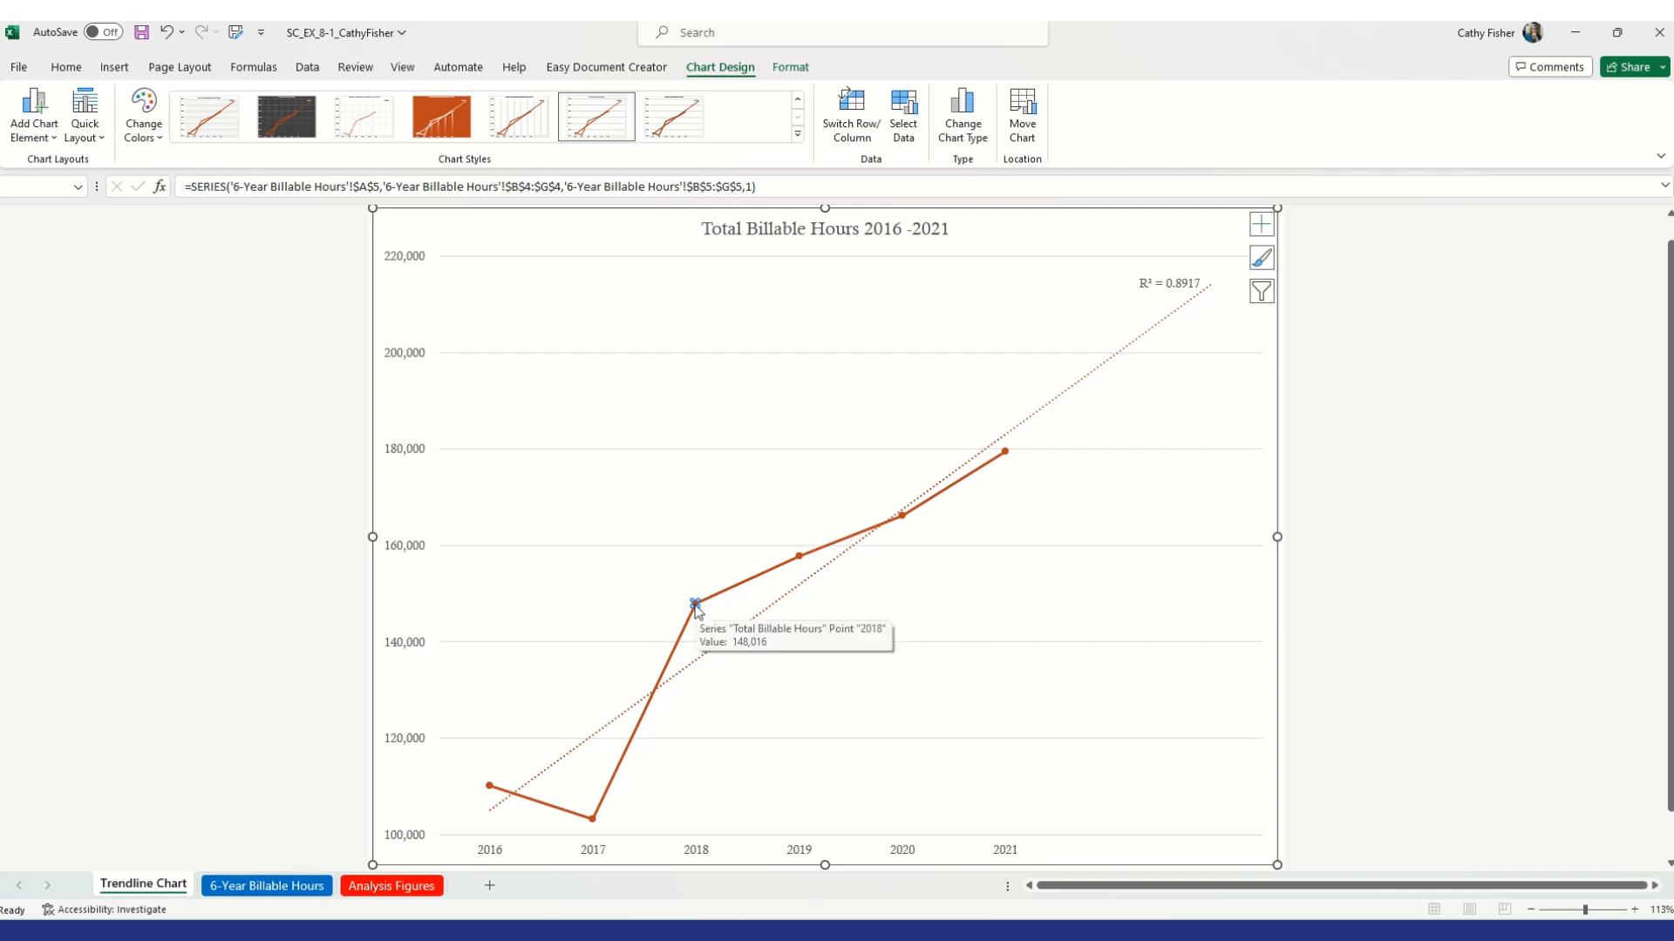
right_click(695, 608)
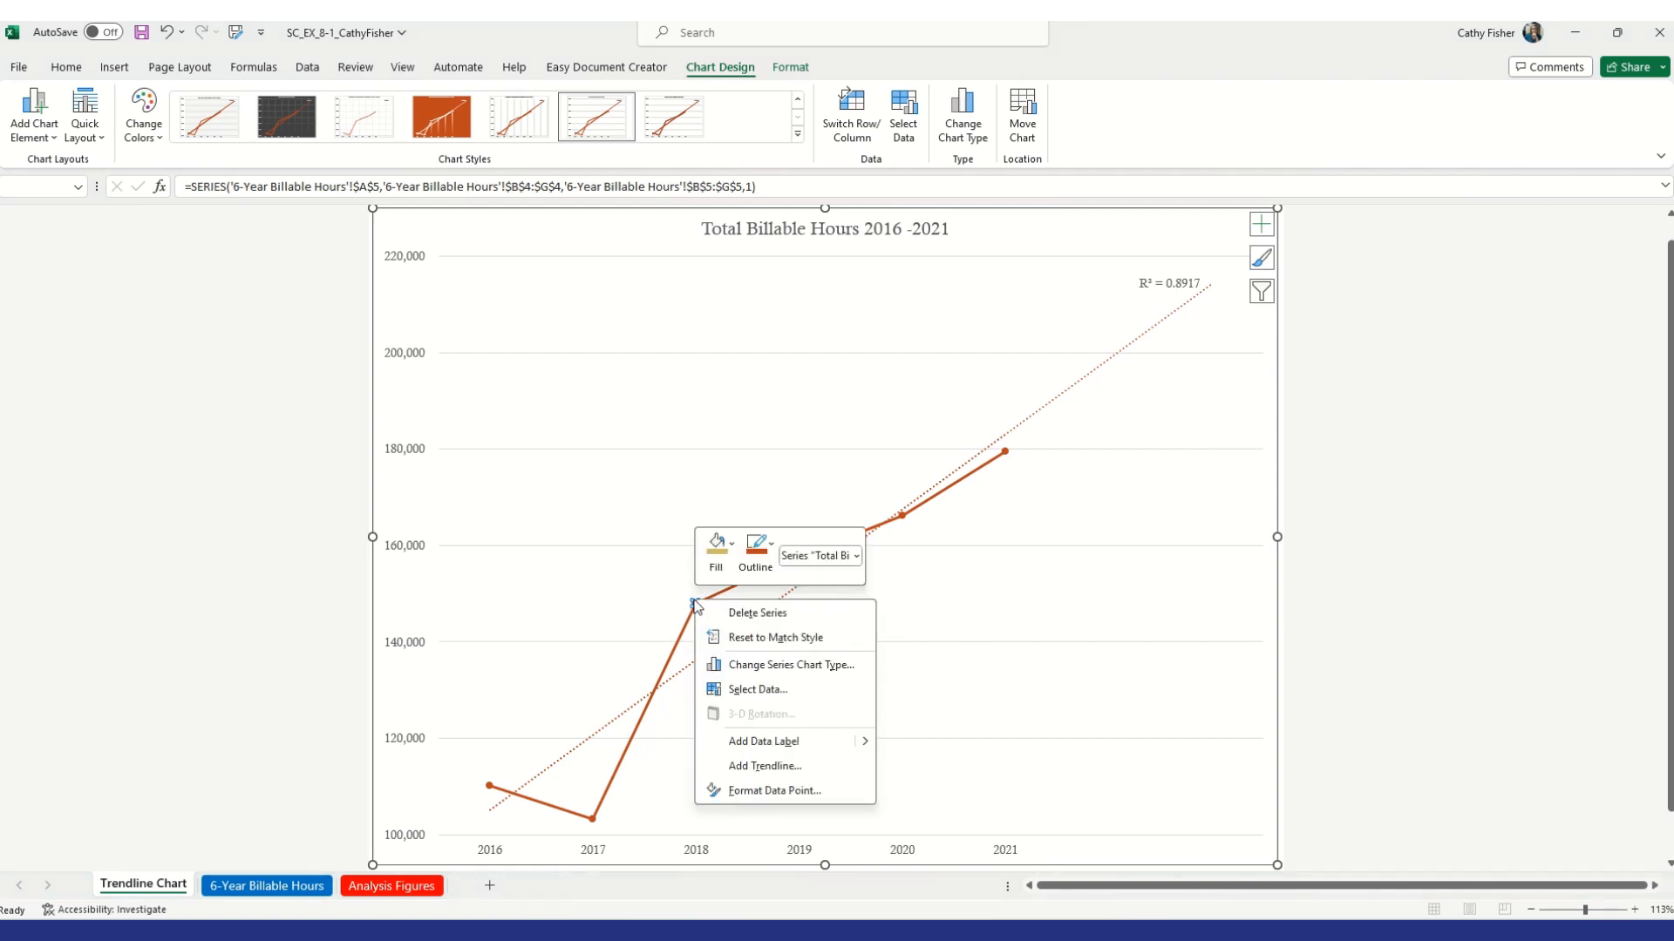
click(775, 791)
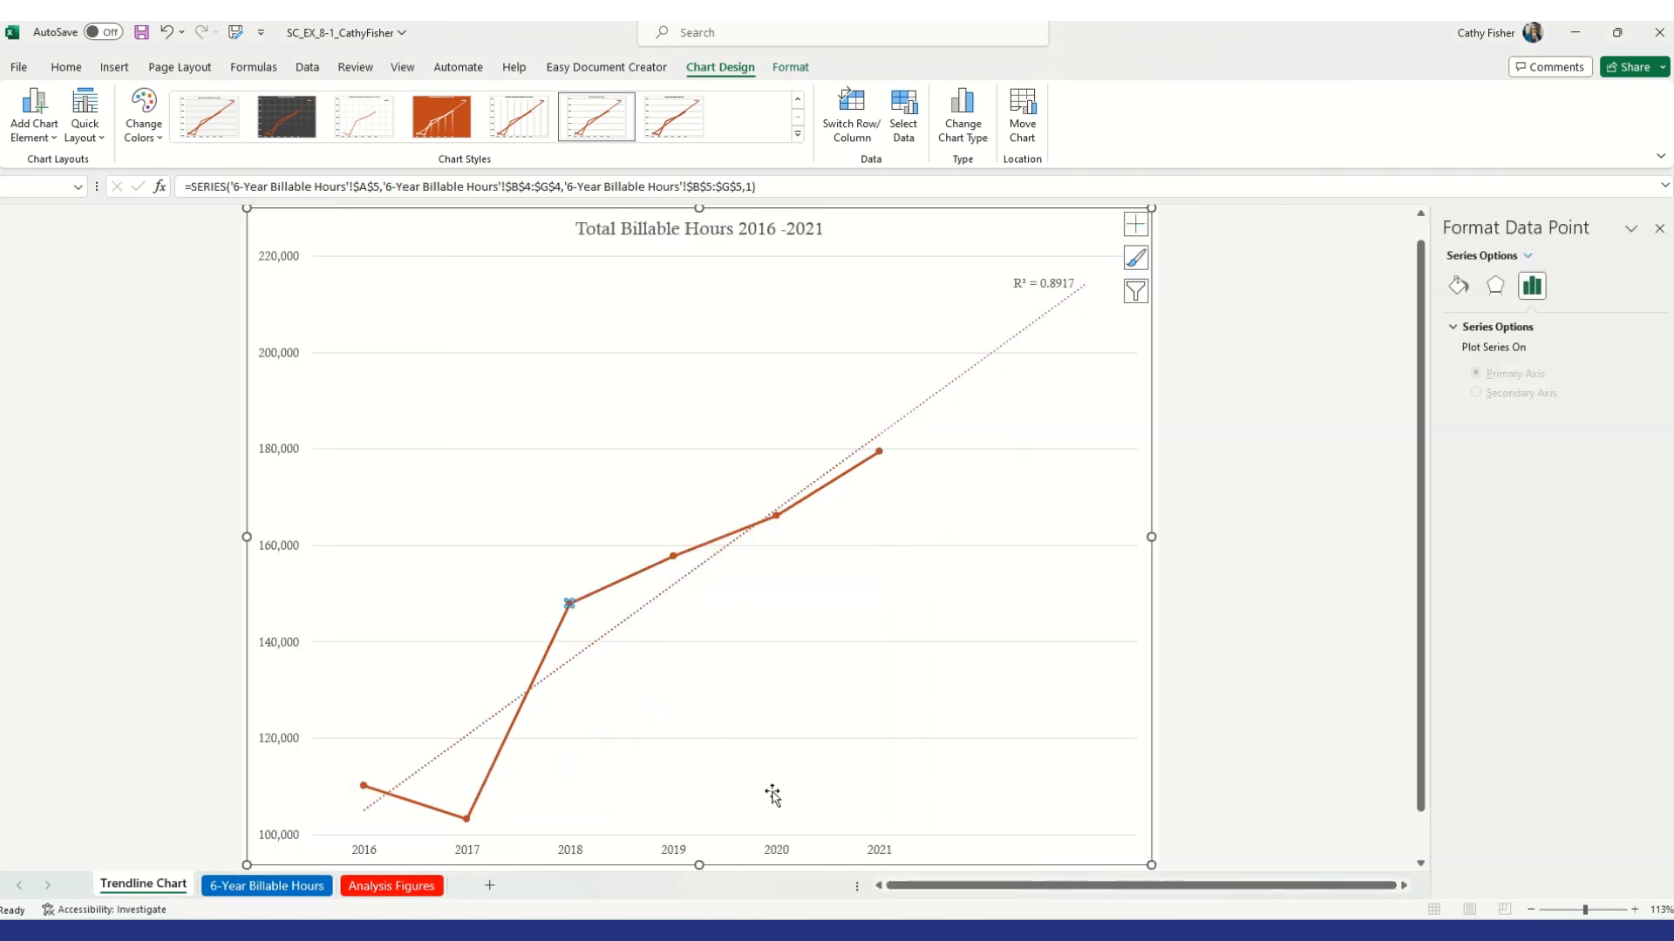
click(1658, 232)
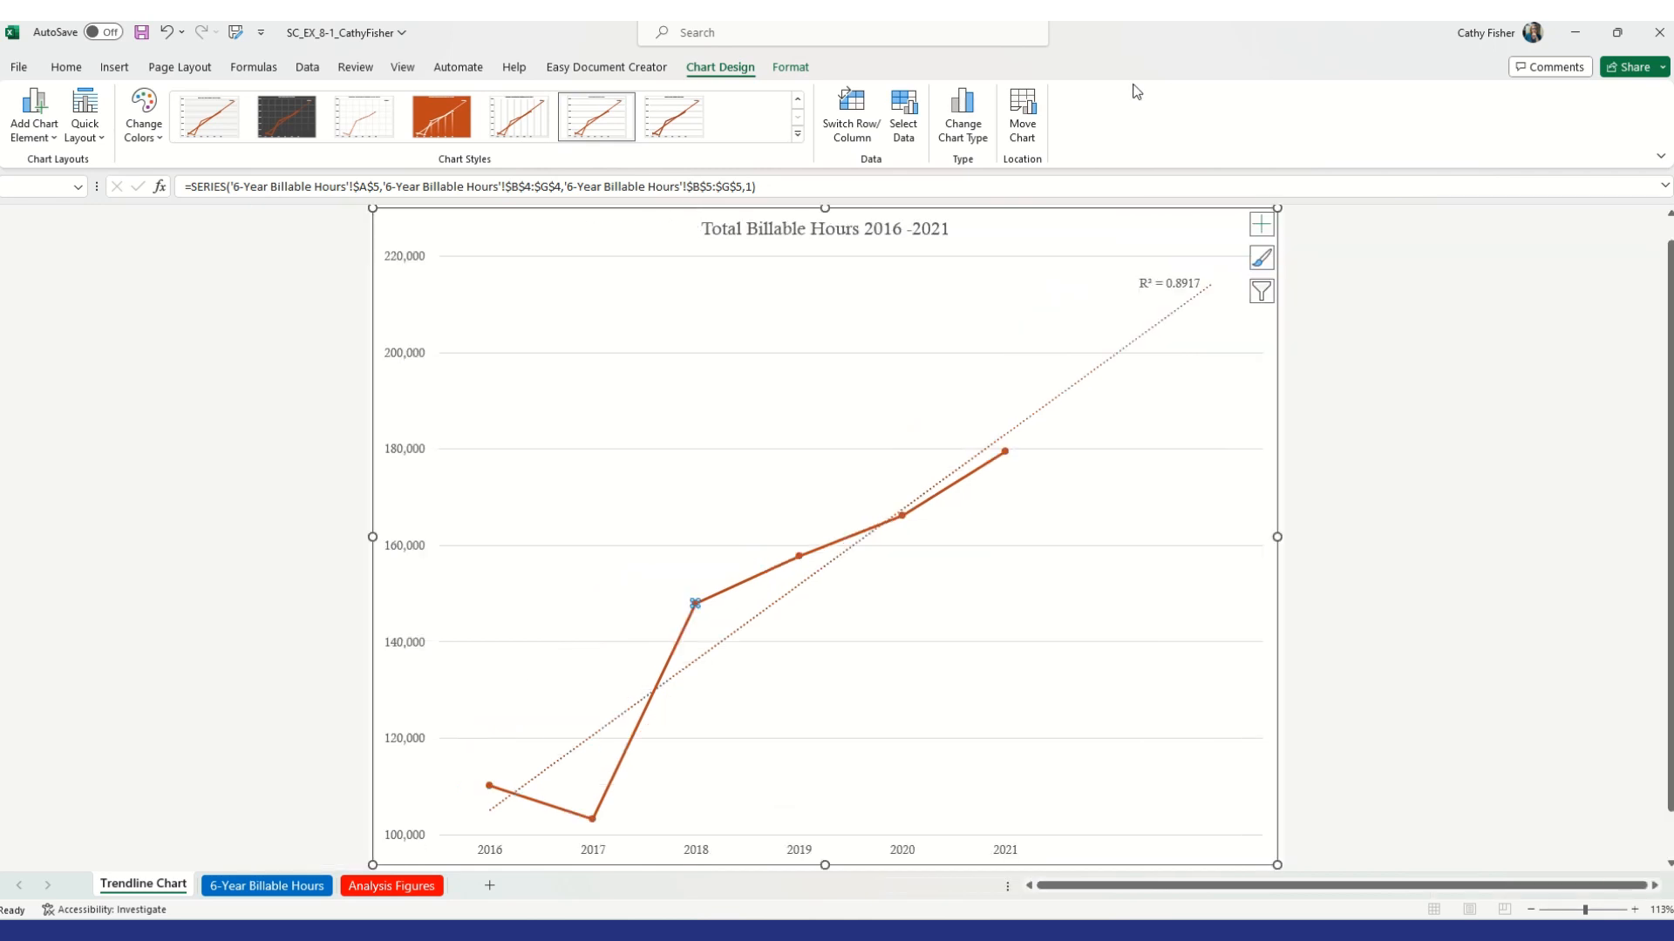
click(791, 67)
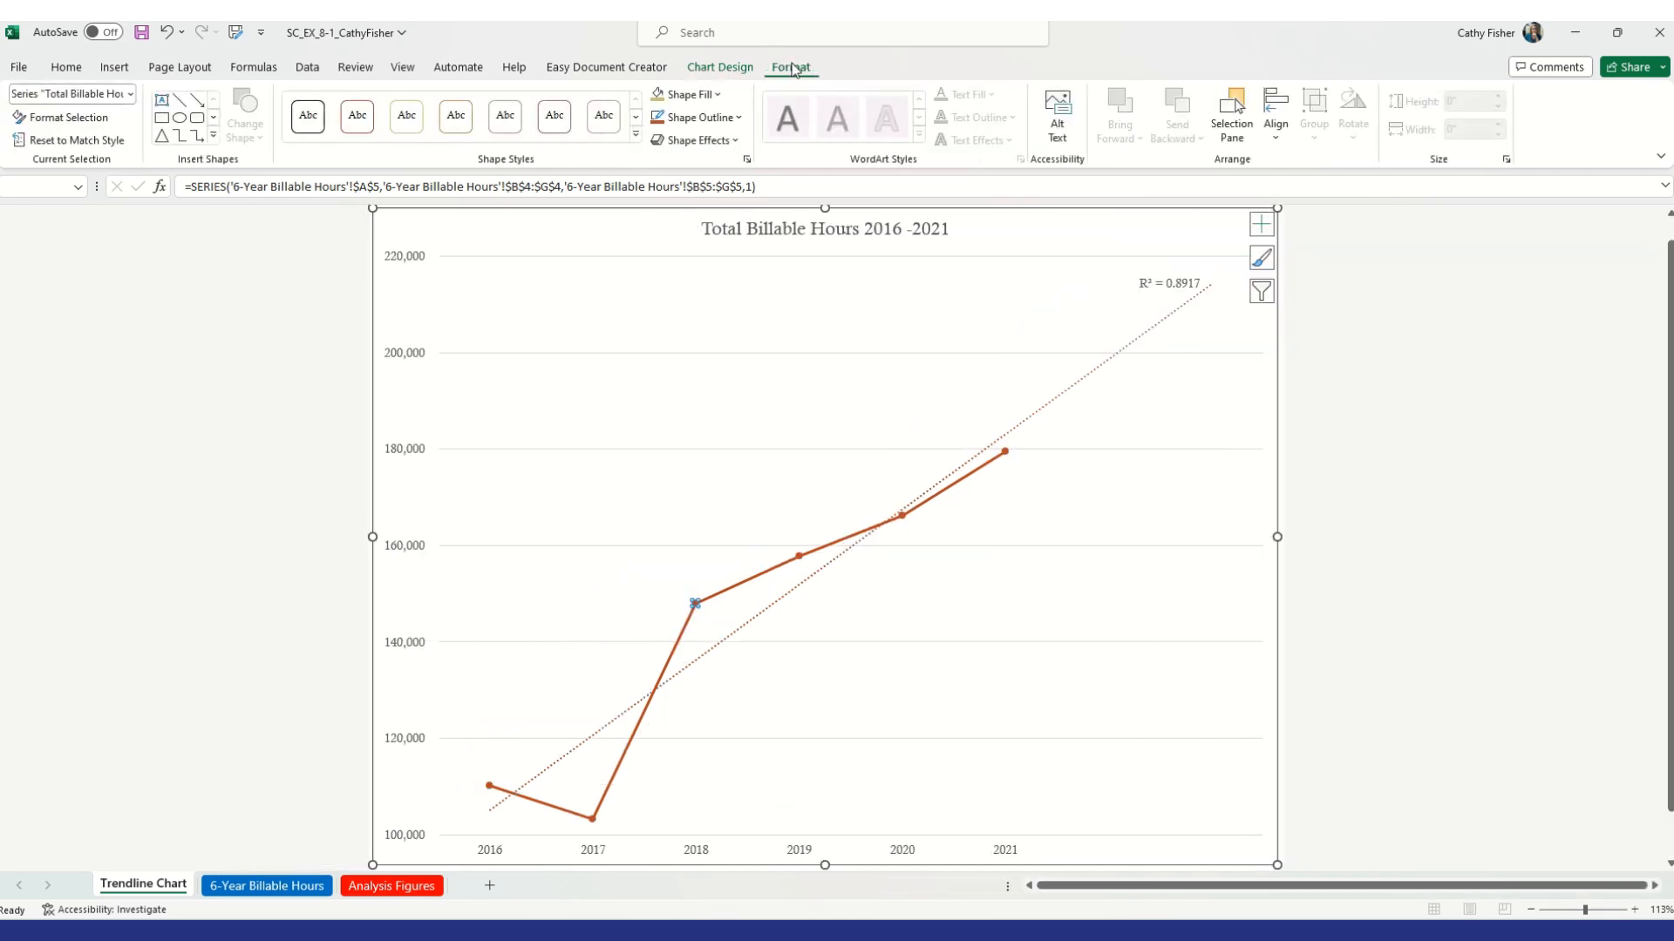
click(131, 94)
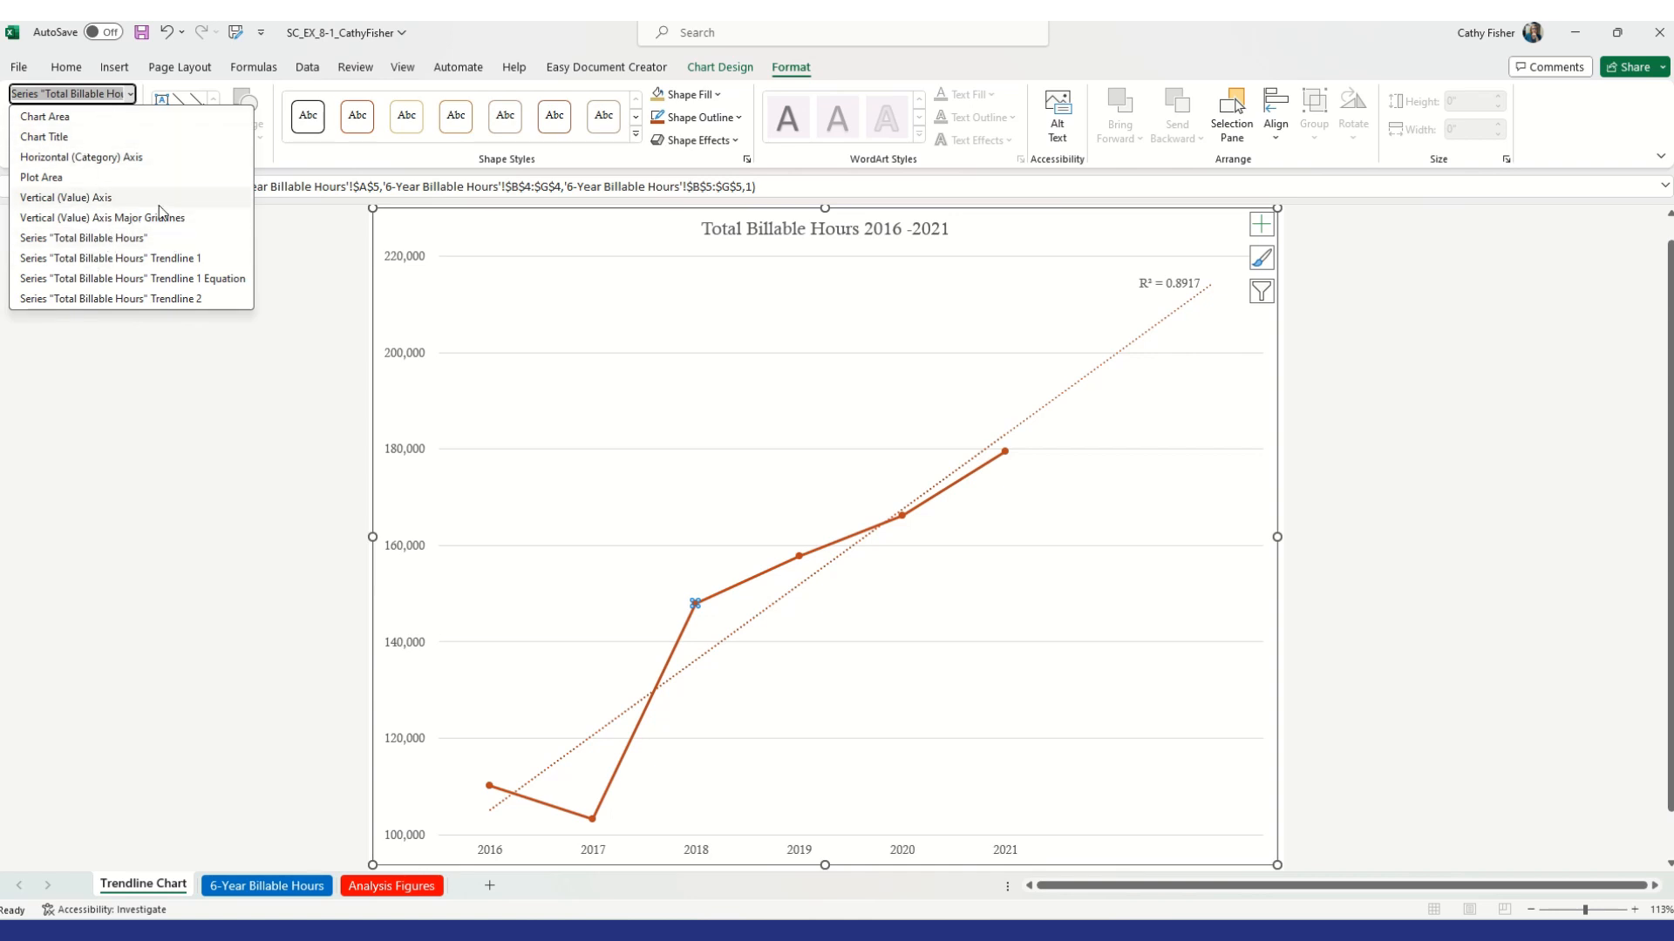
click(127, 93)
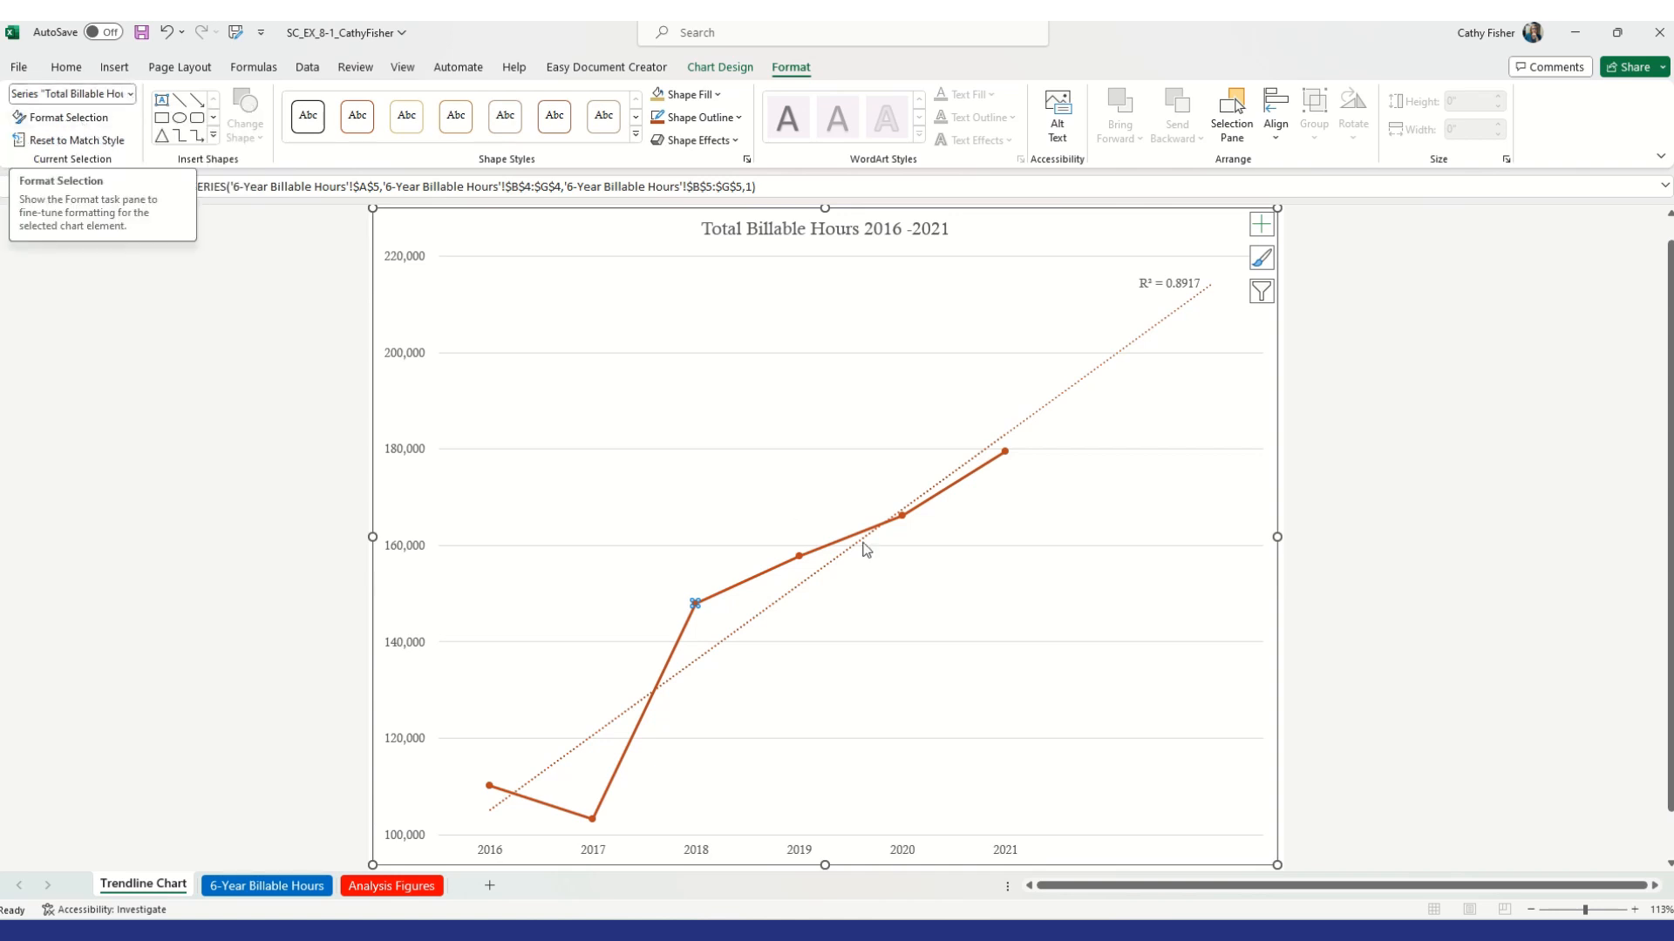
Set the 2018 data point's built-in marker size to 12
right_click(696, 604)
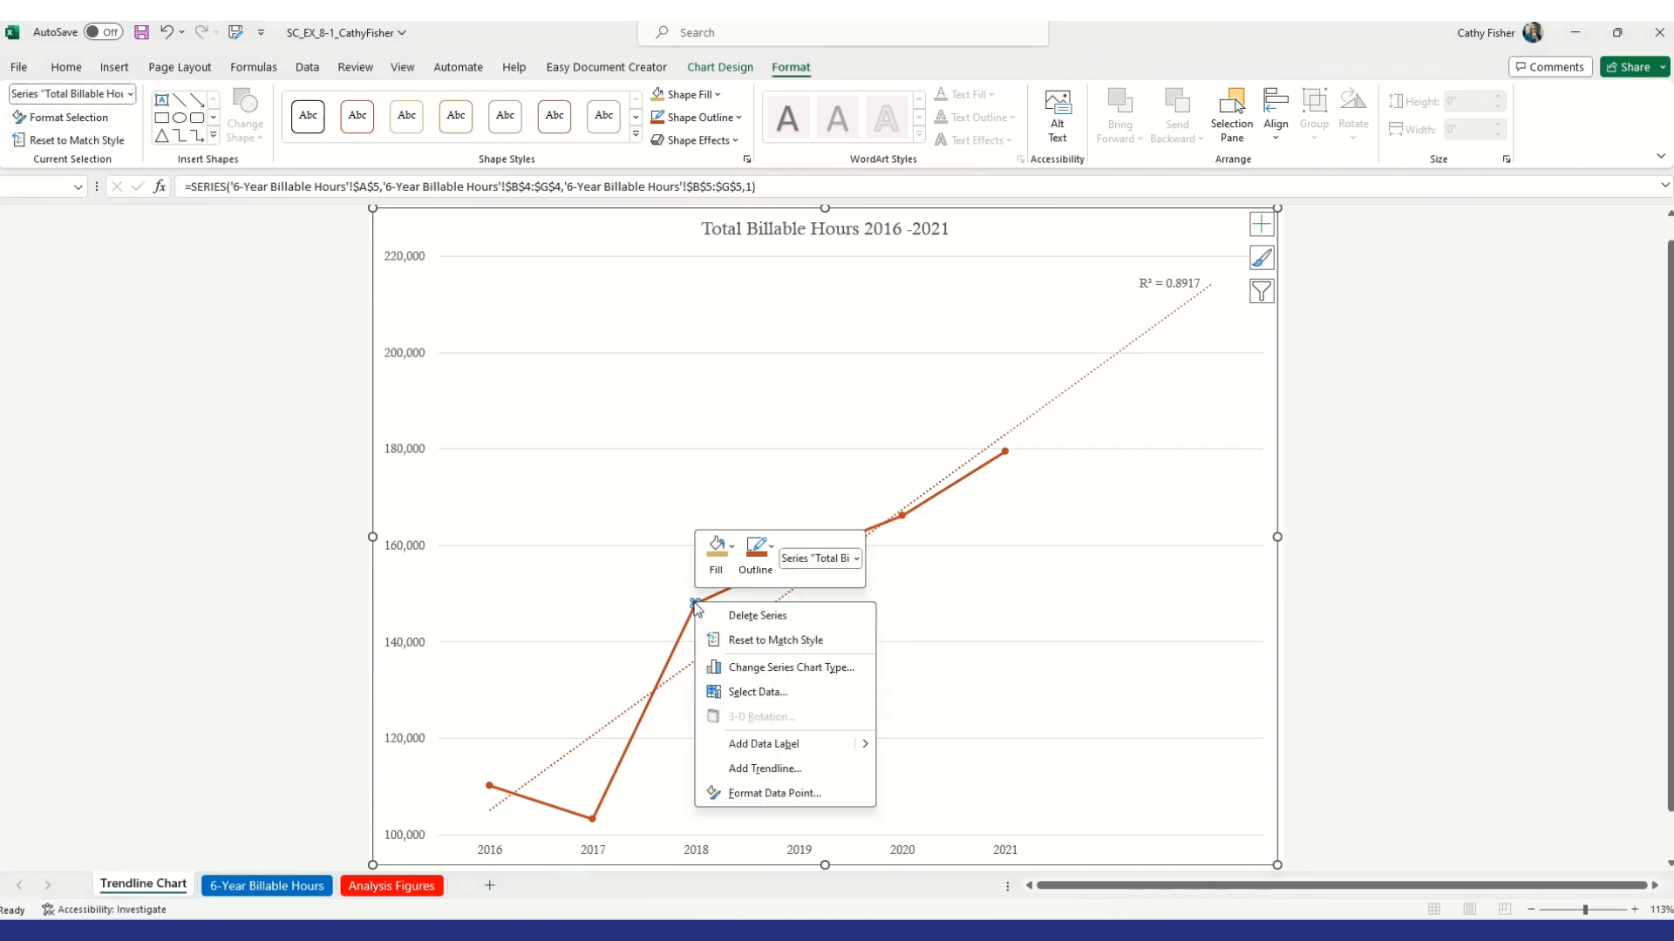
click(774, 793)
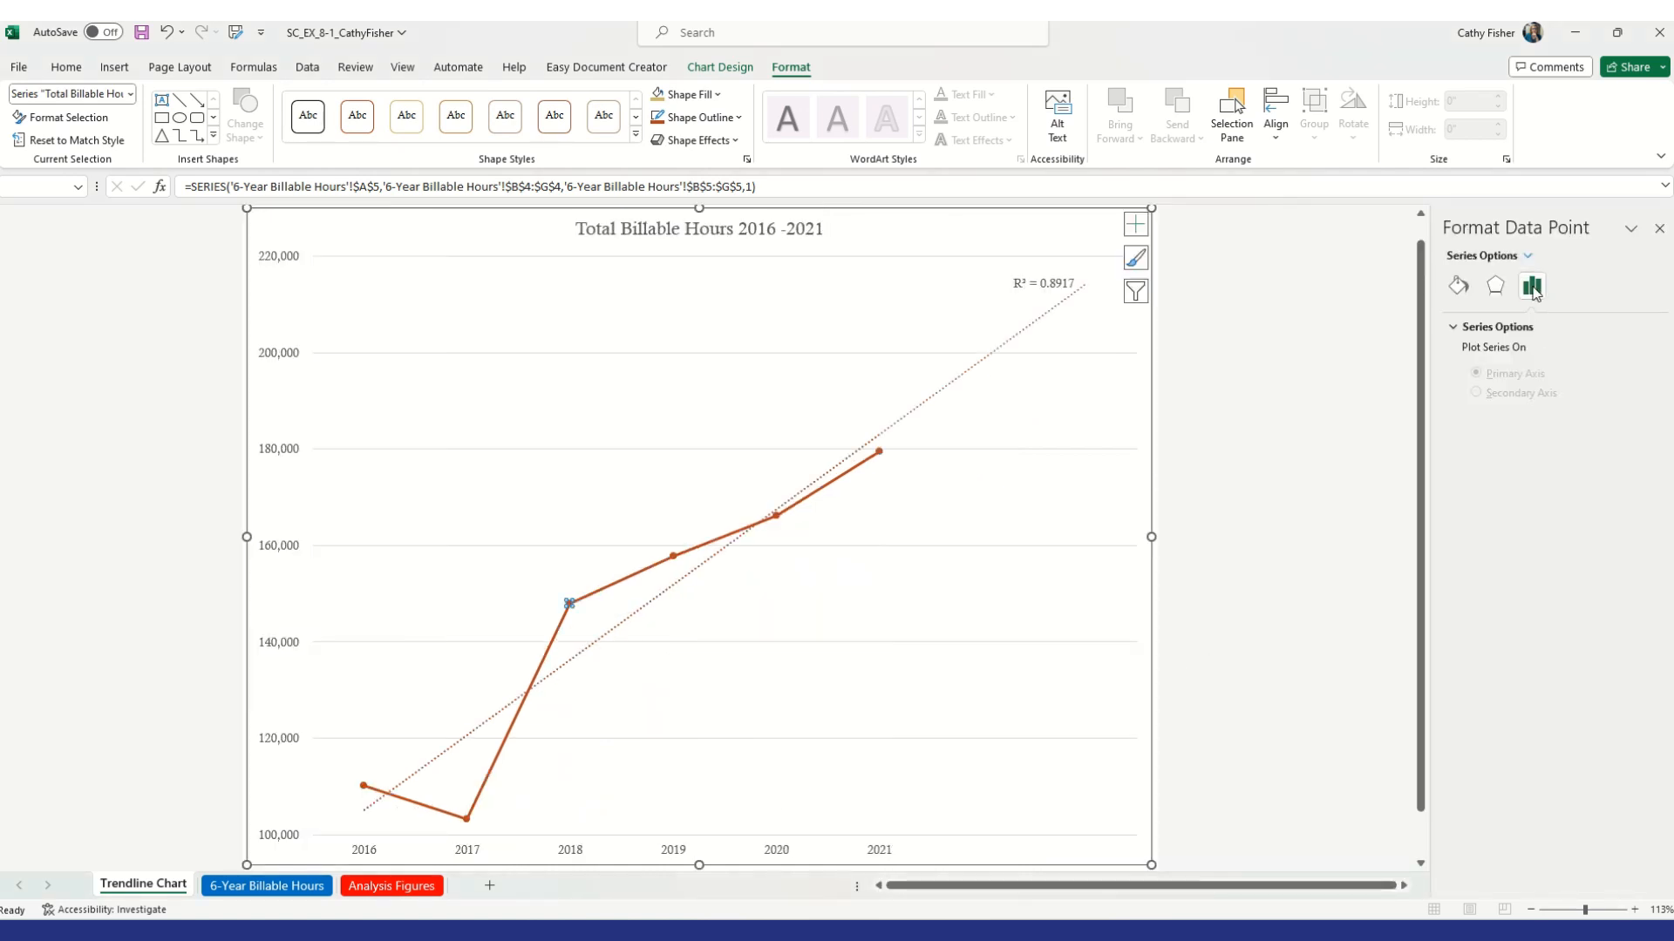
click(1496, 287)
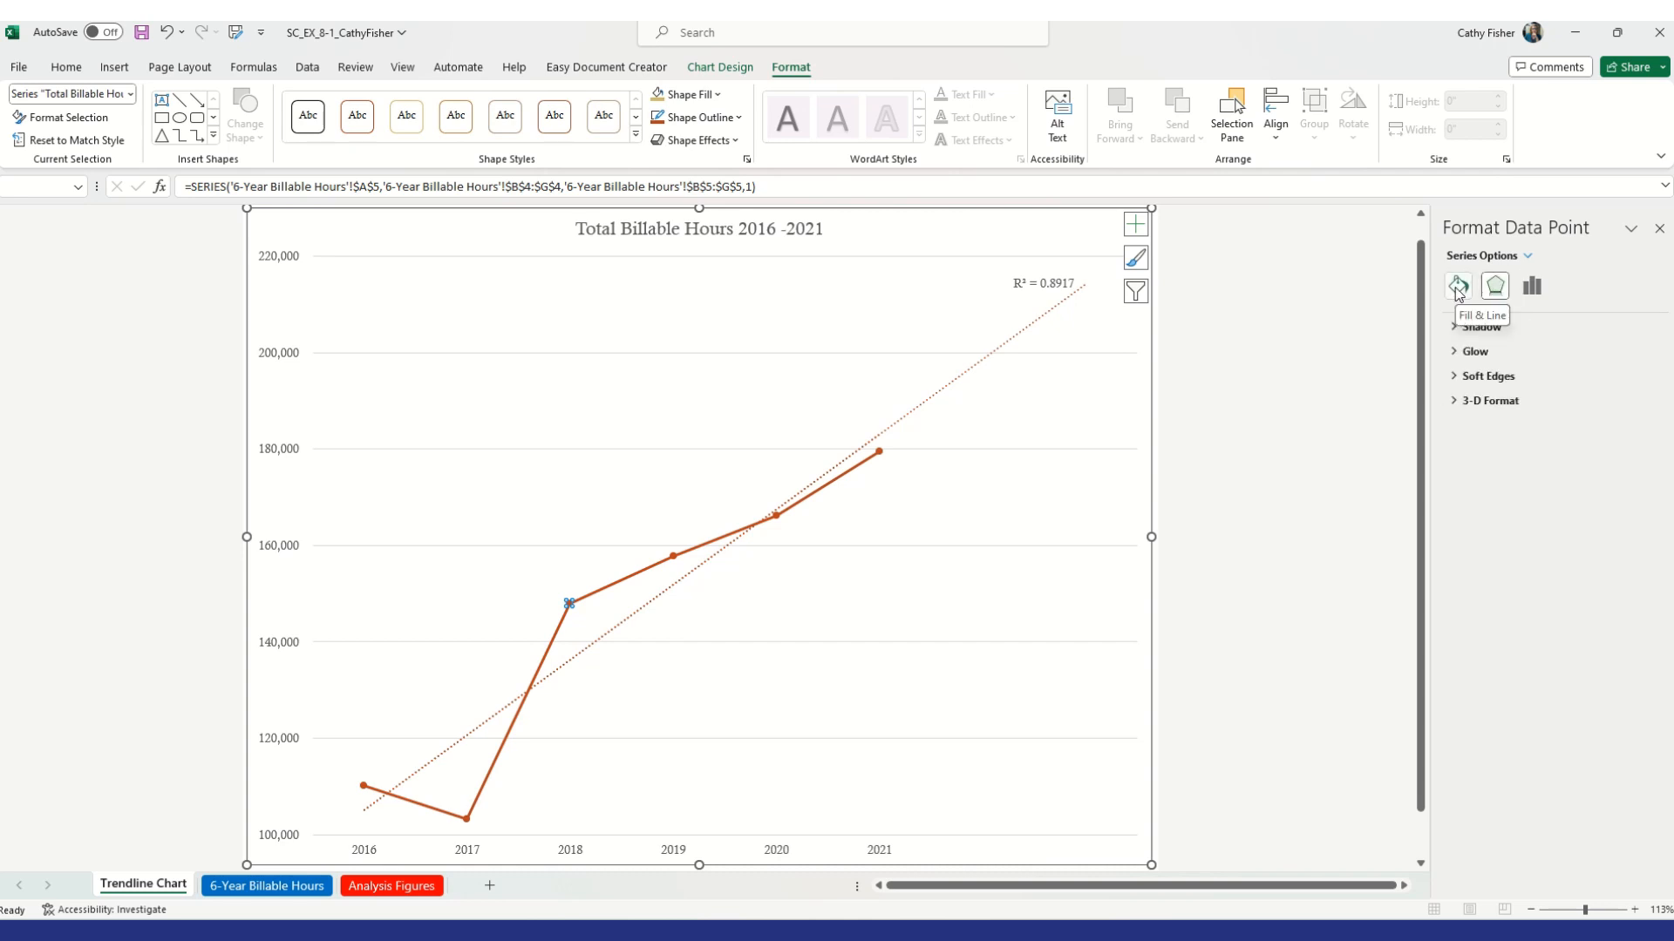
click(1458, 288)
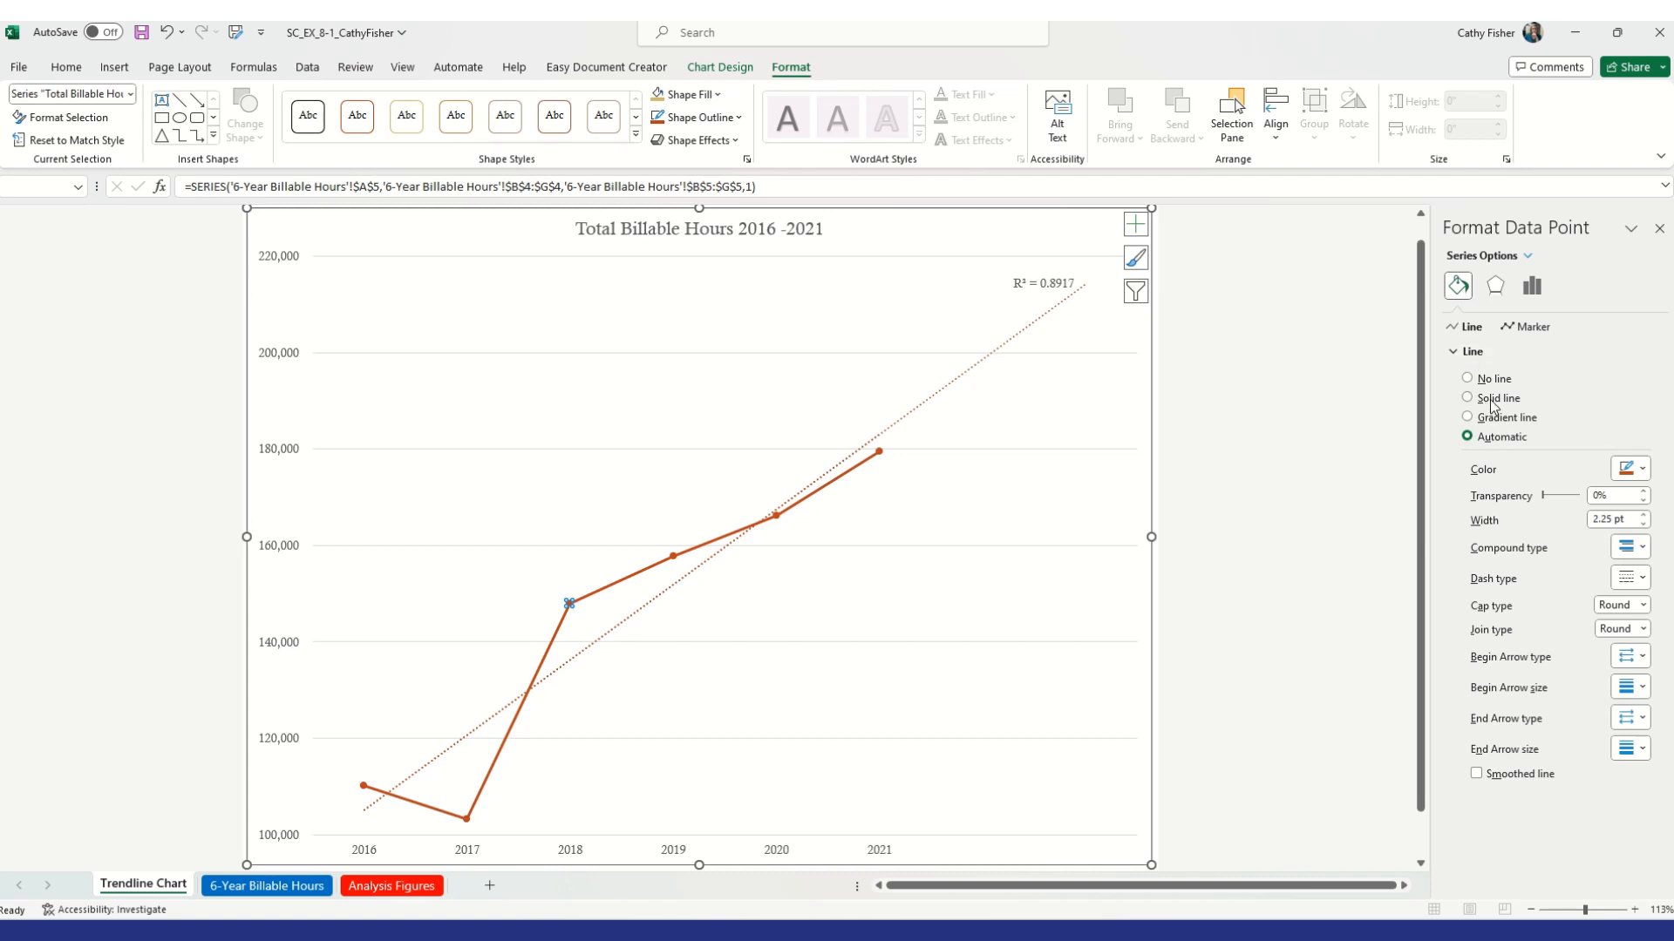
click(1528, 329)
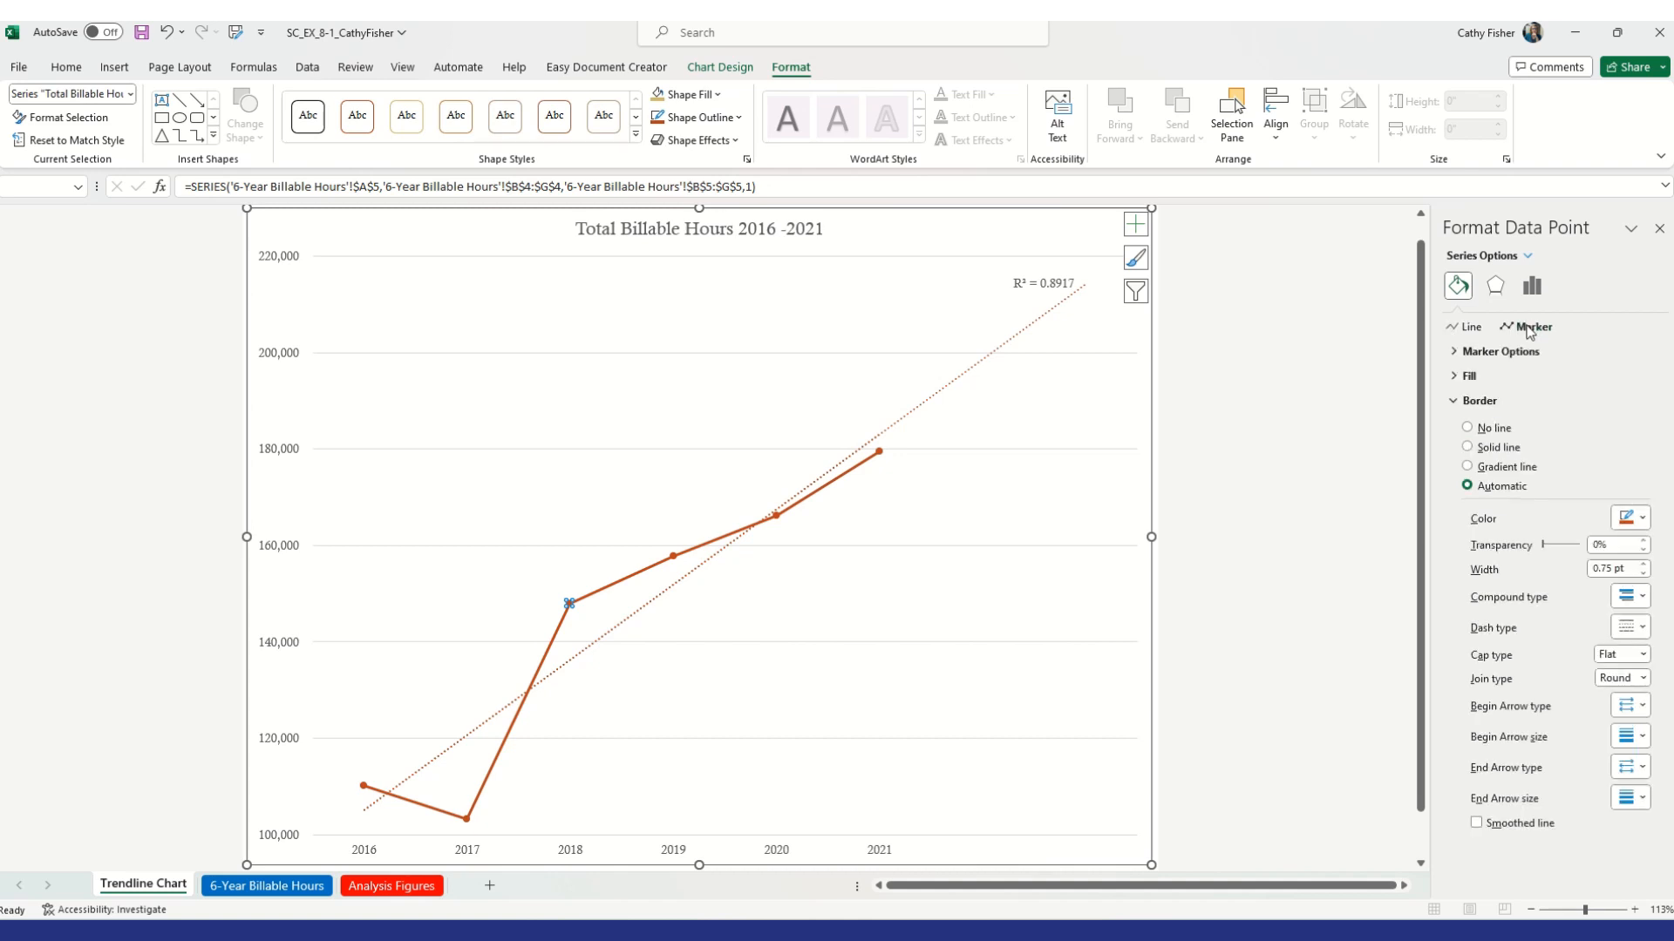
click(1457, 352)
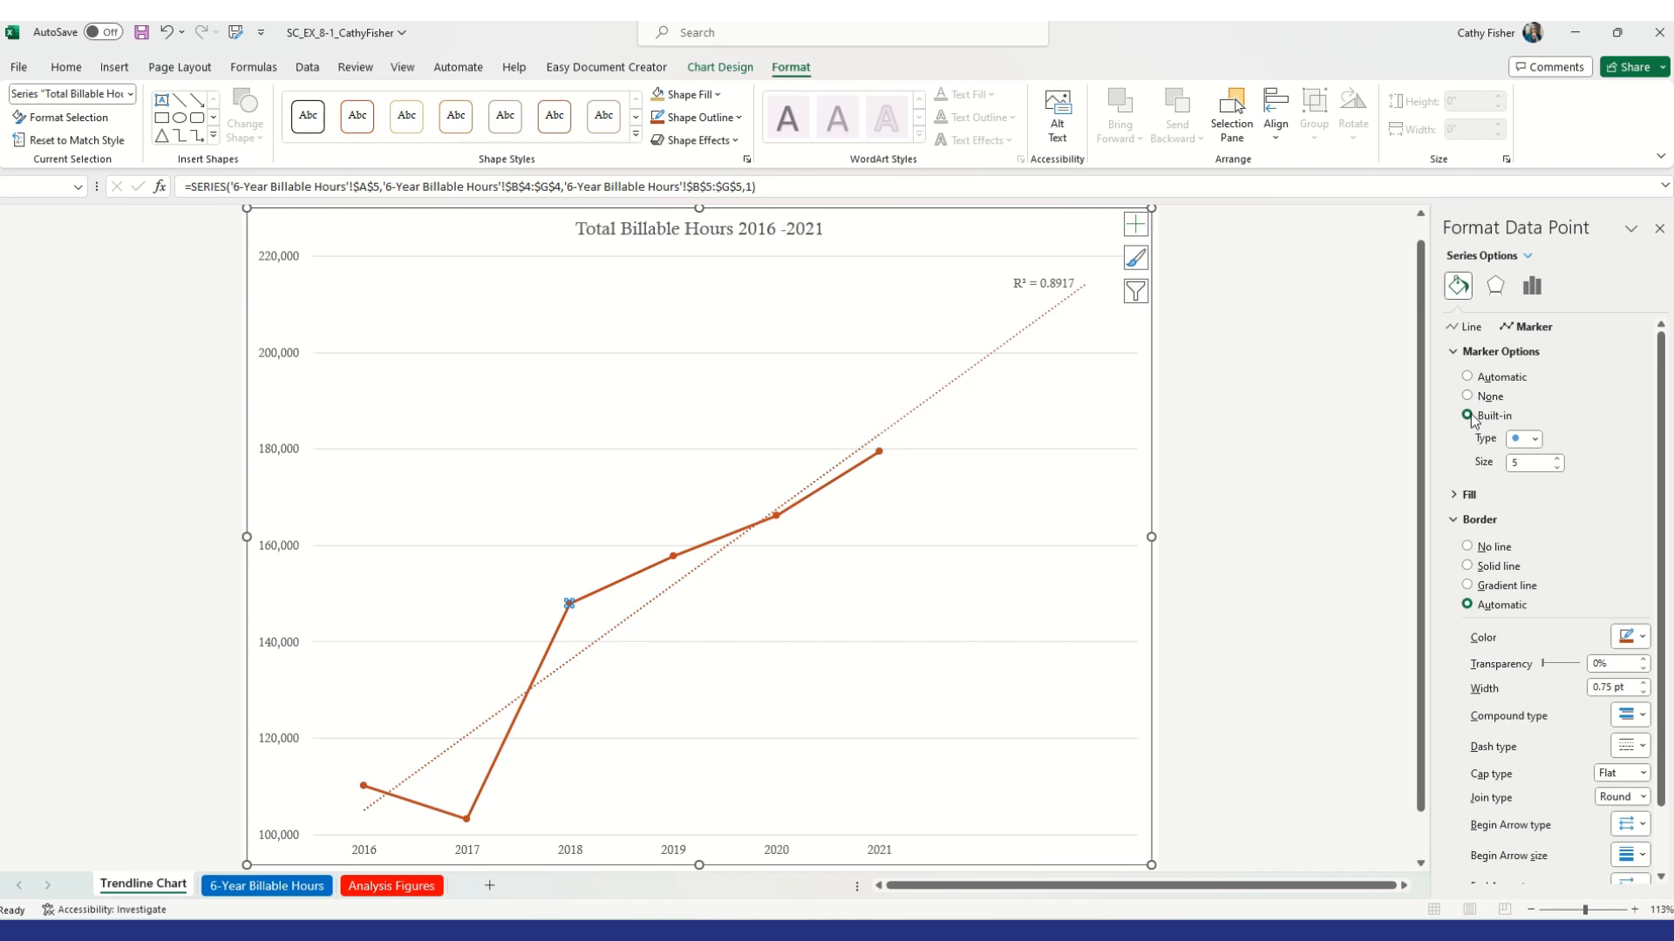
double_click(1532, 463)
text(12)
Fill the 2018 data point's marker with solid black
click(1463, 496)
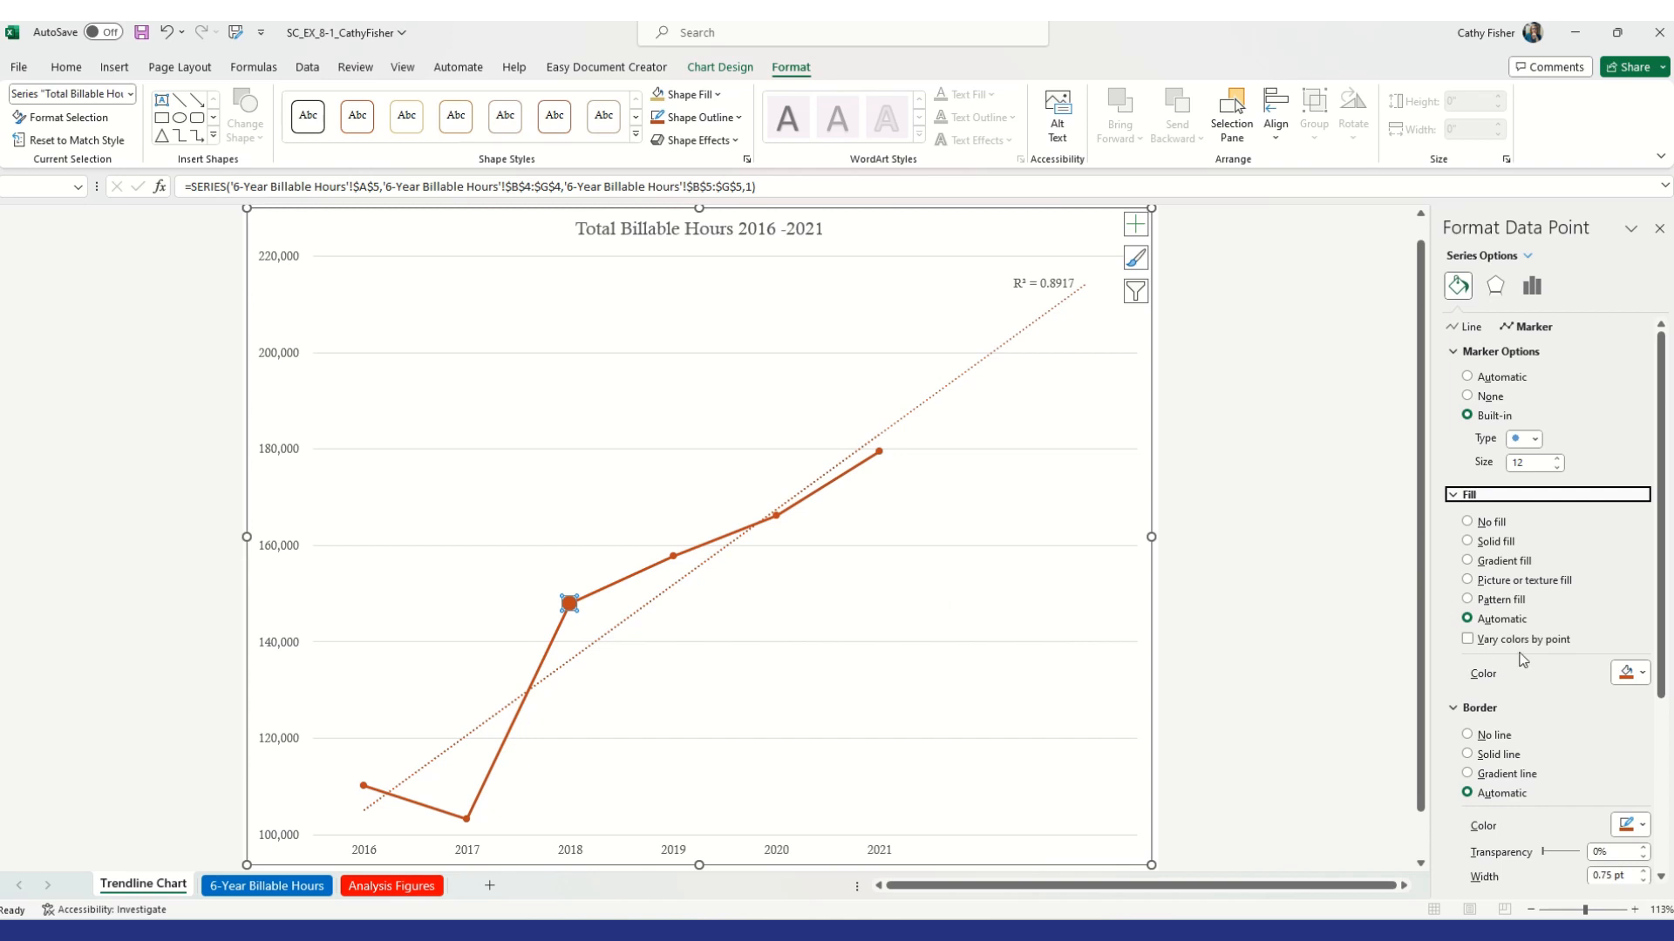
click(1642, 675)
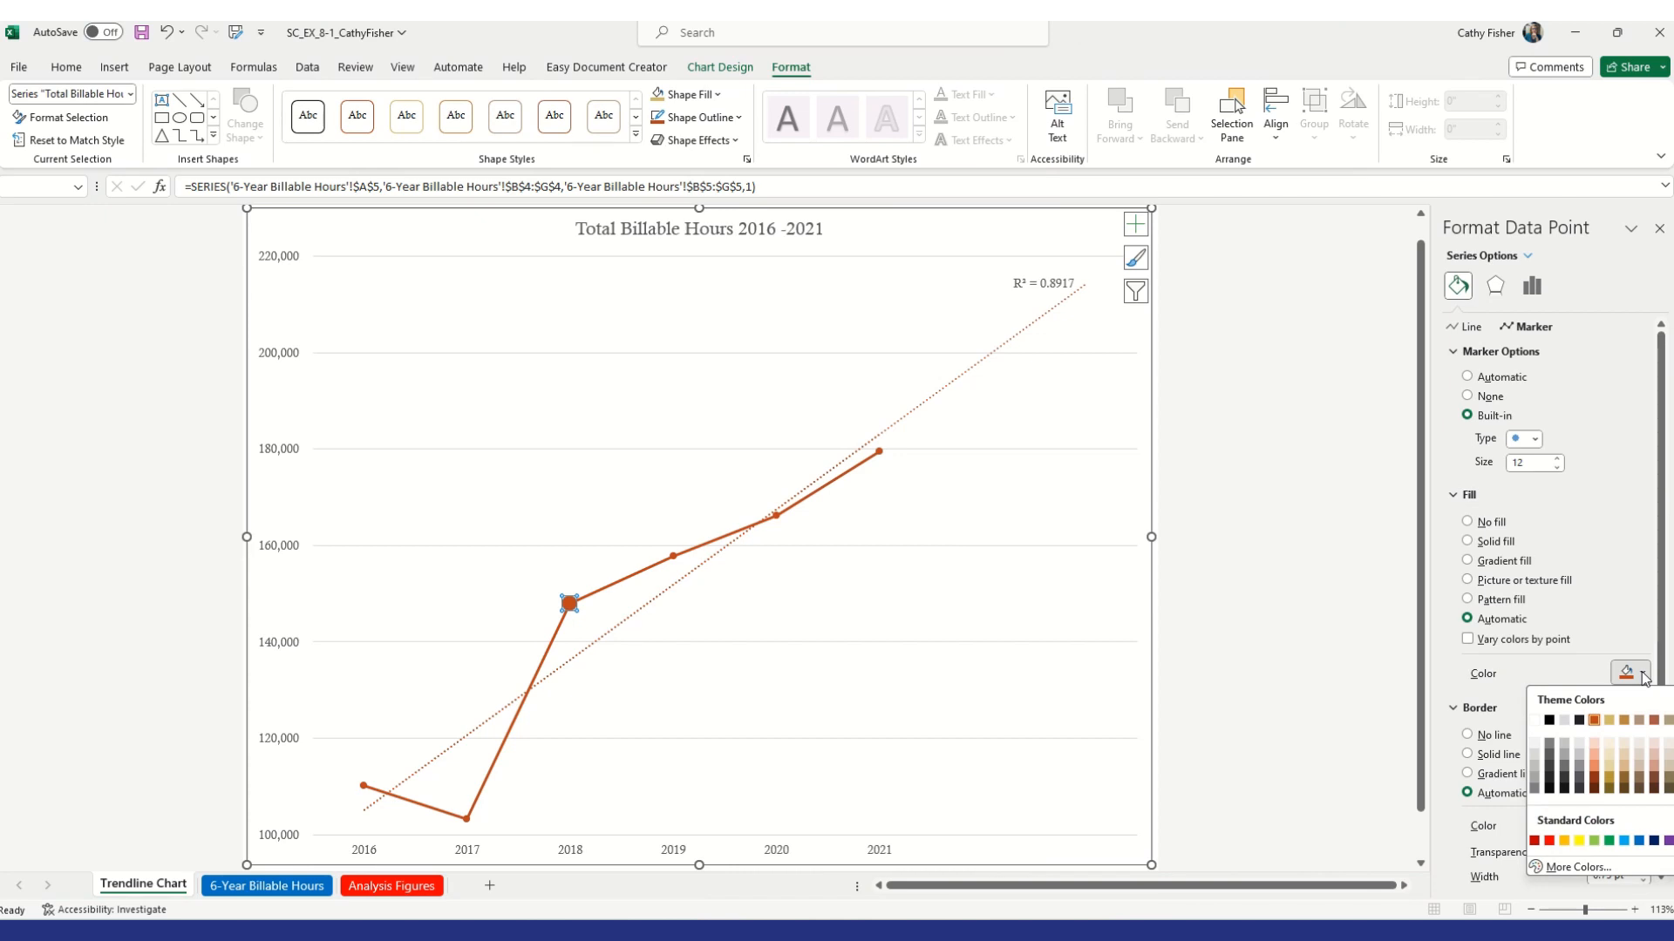
click(1550, 720)
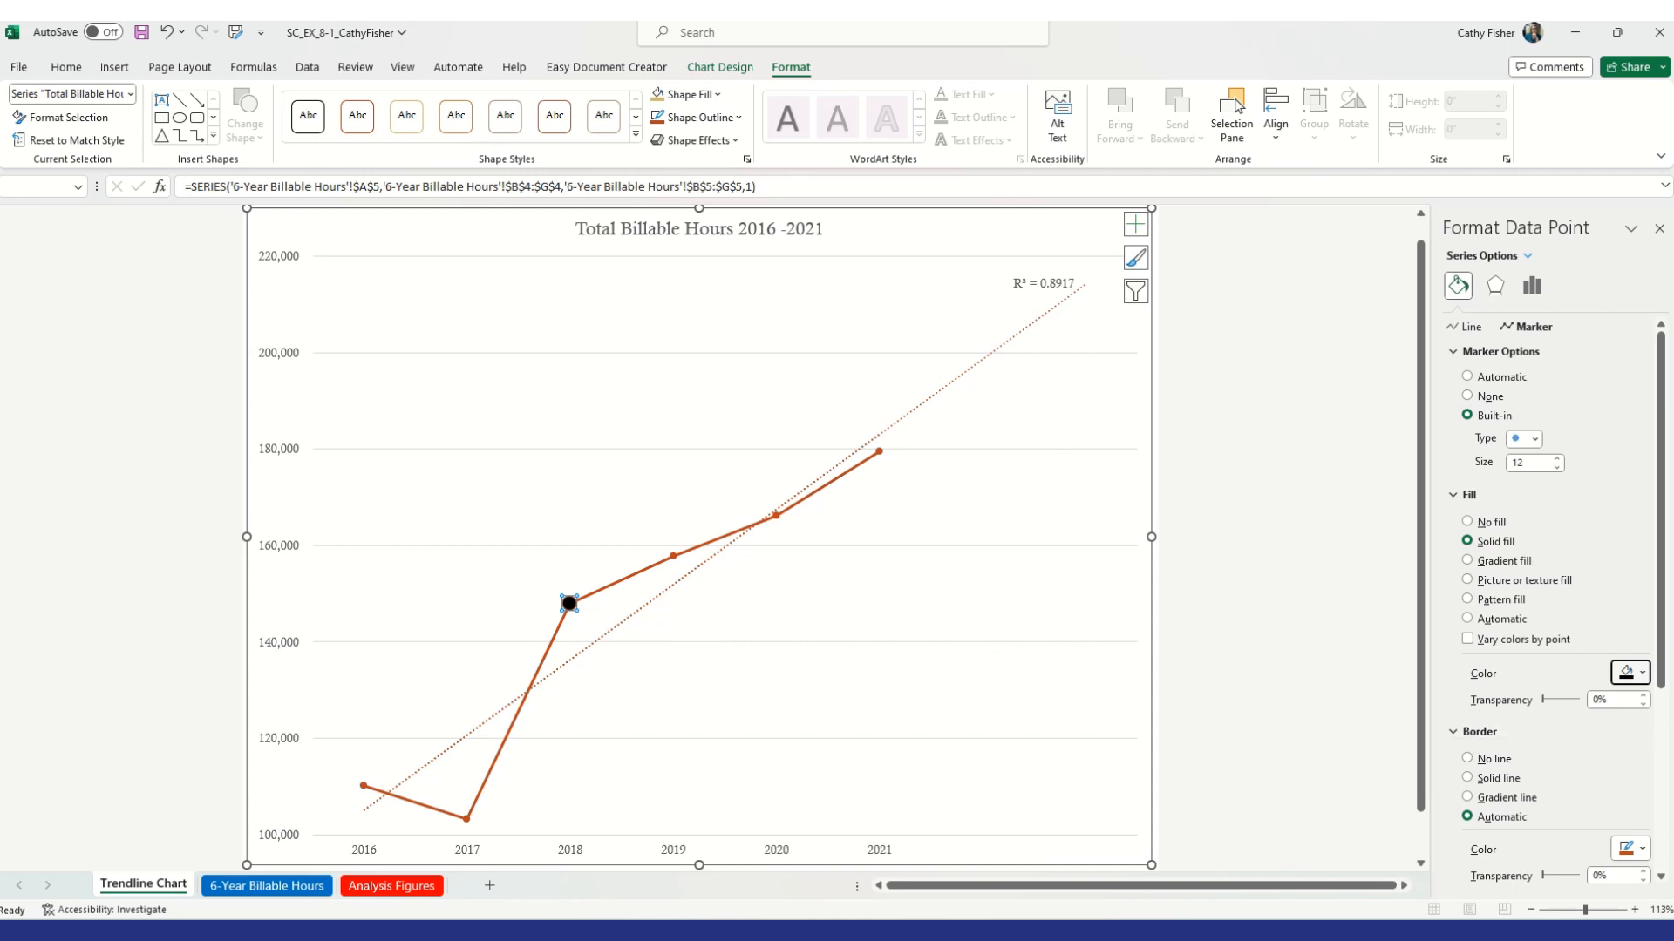
key(Escape)
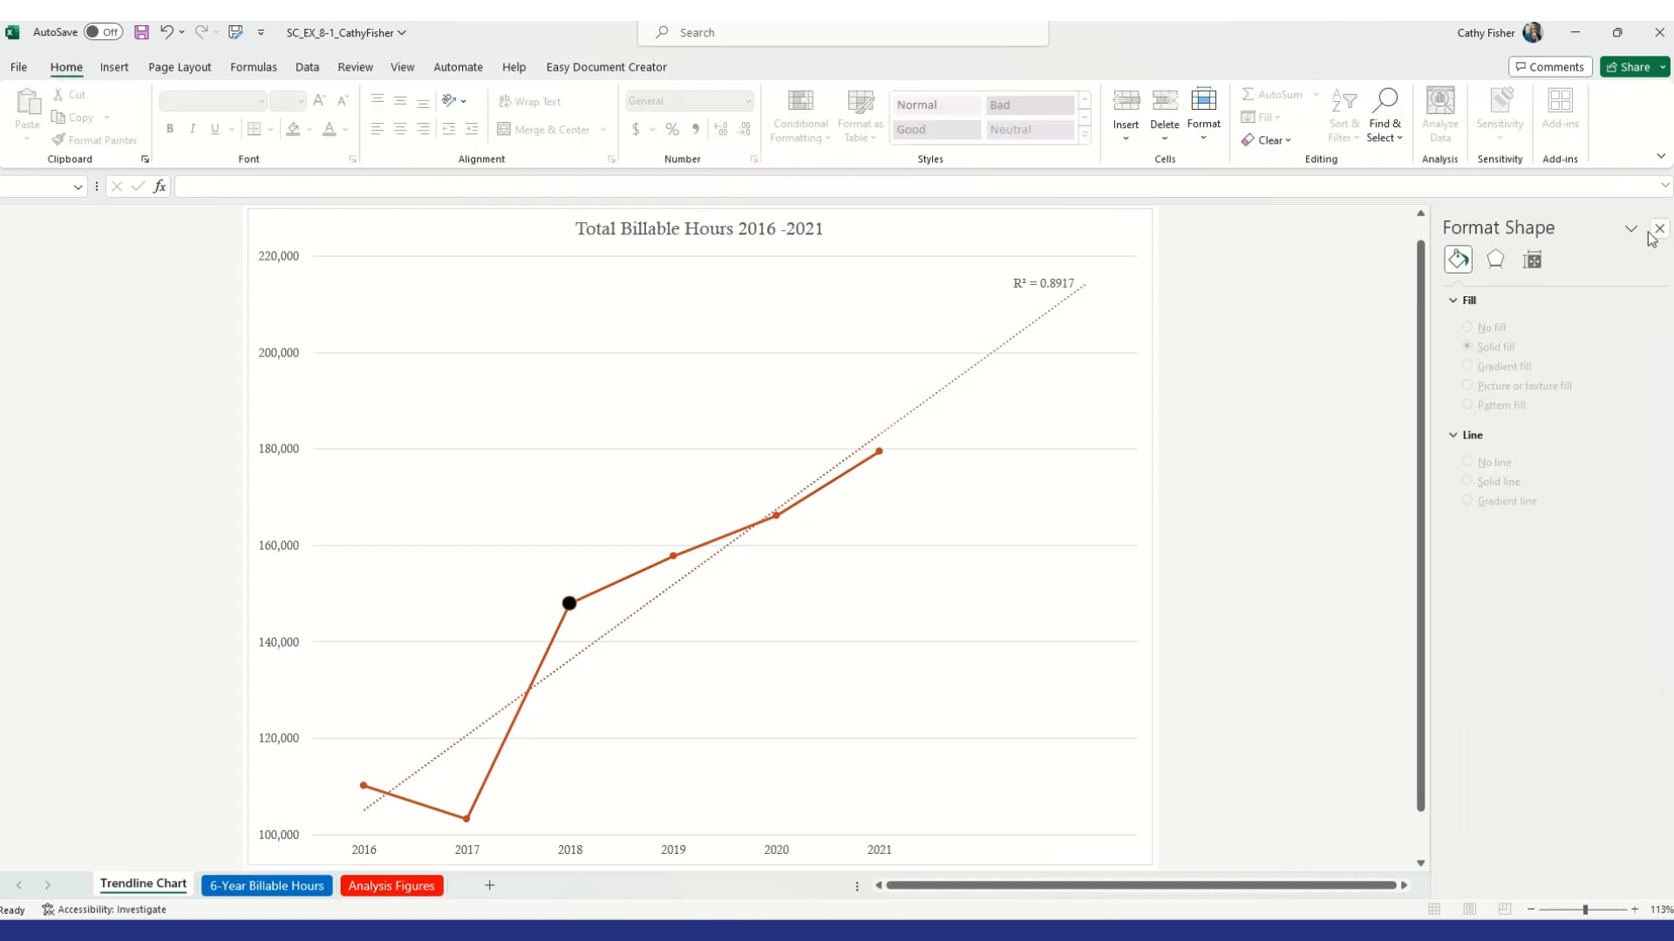
click(1658, 230)
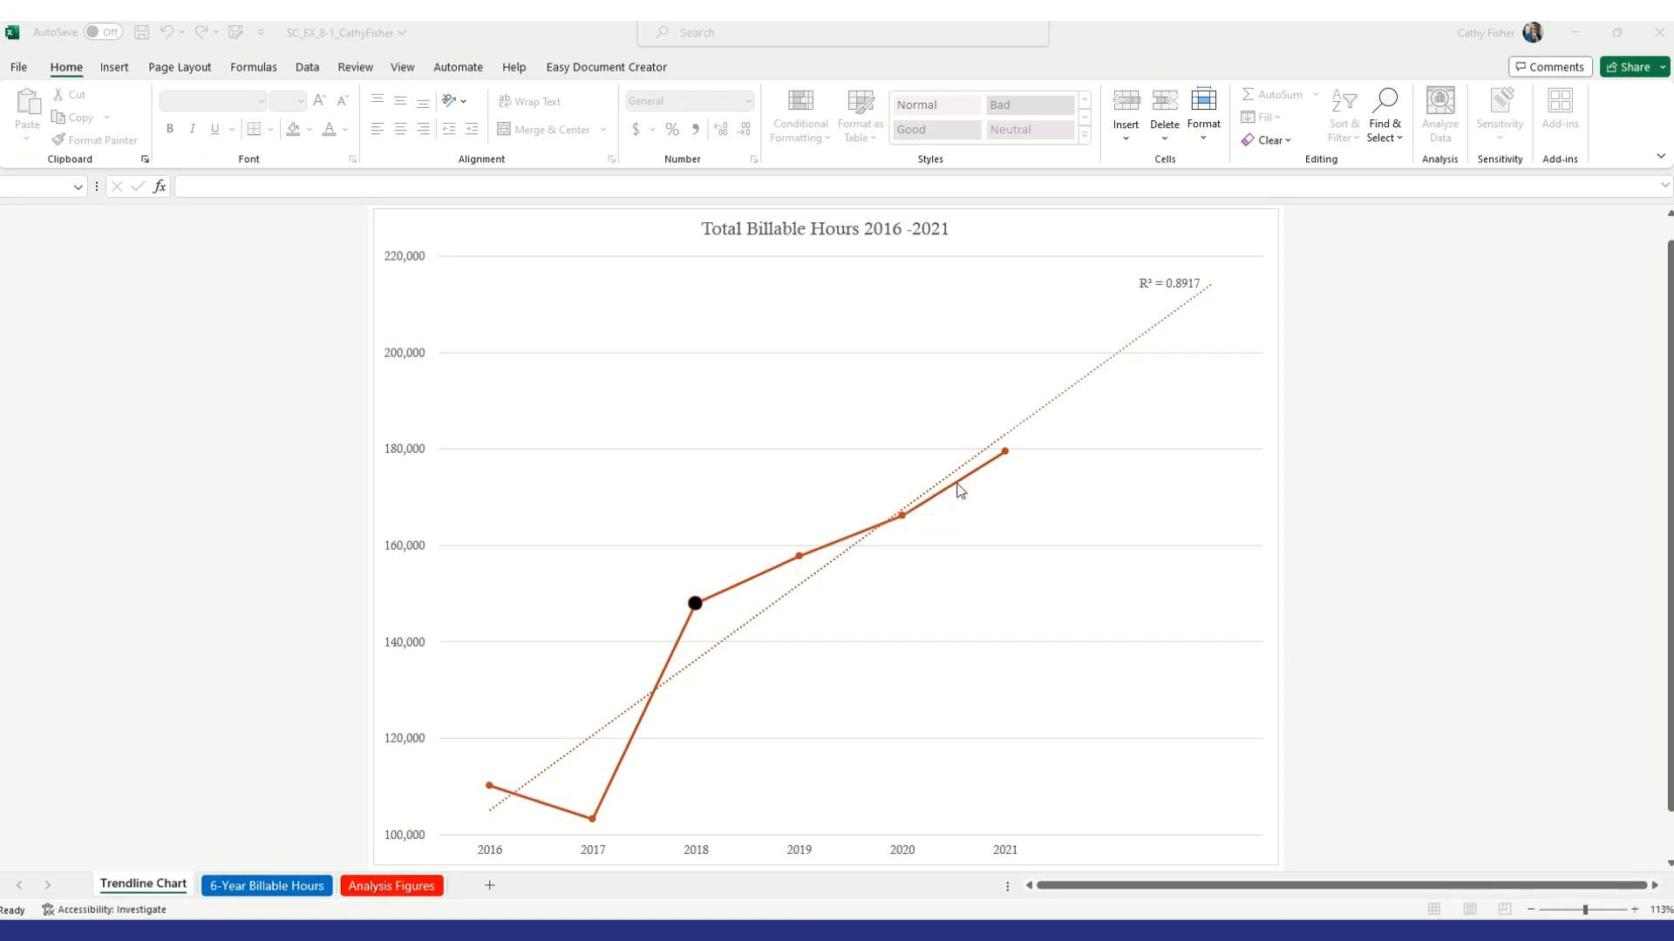
mouse_move(960, 489)
Switch to the Analysis Figures sheet
click(384, 890)
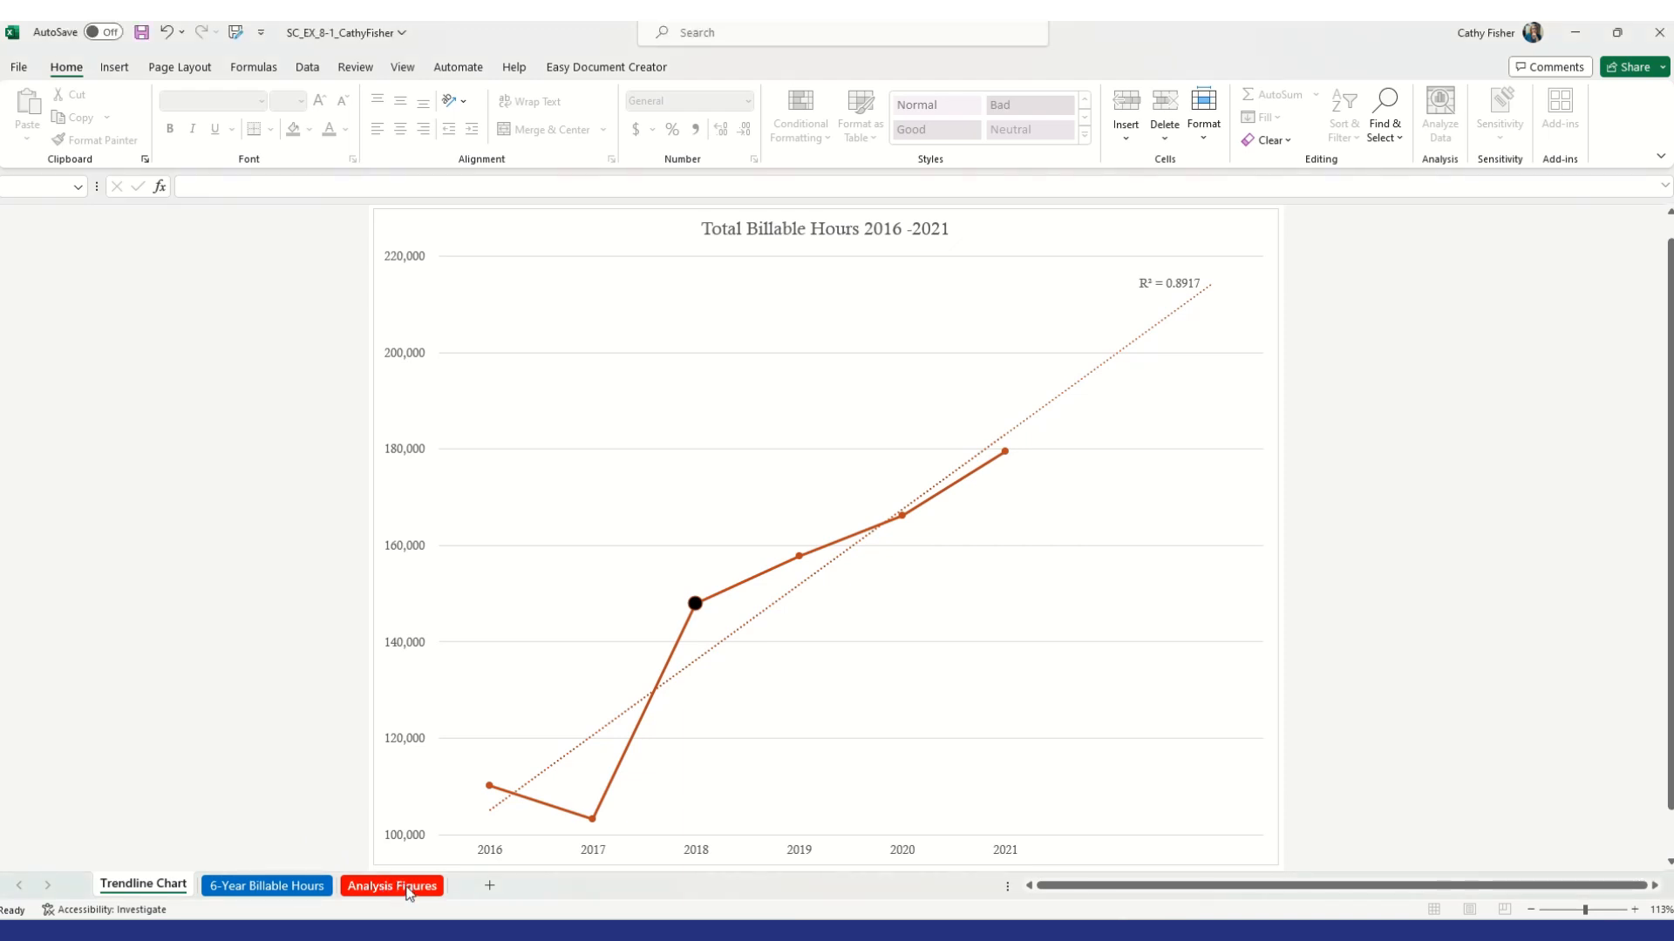
click(407, 892)
scroll(441, 710, up, 3)
scroll(441, 712, down, 3)
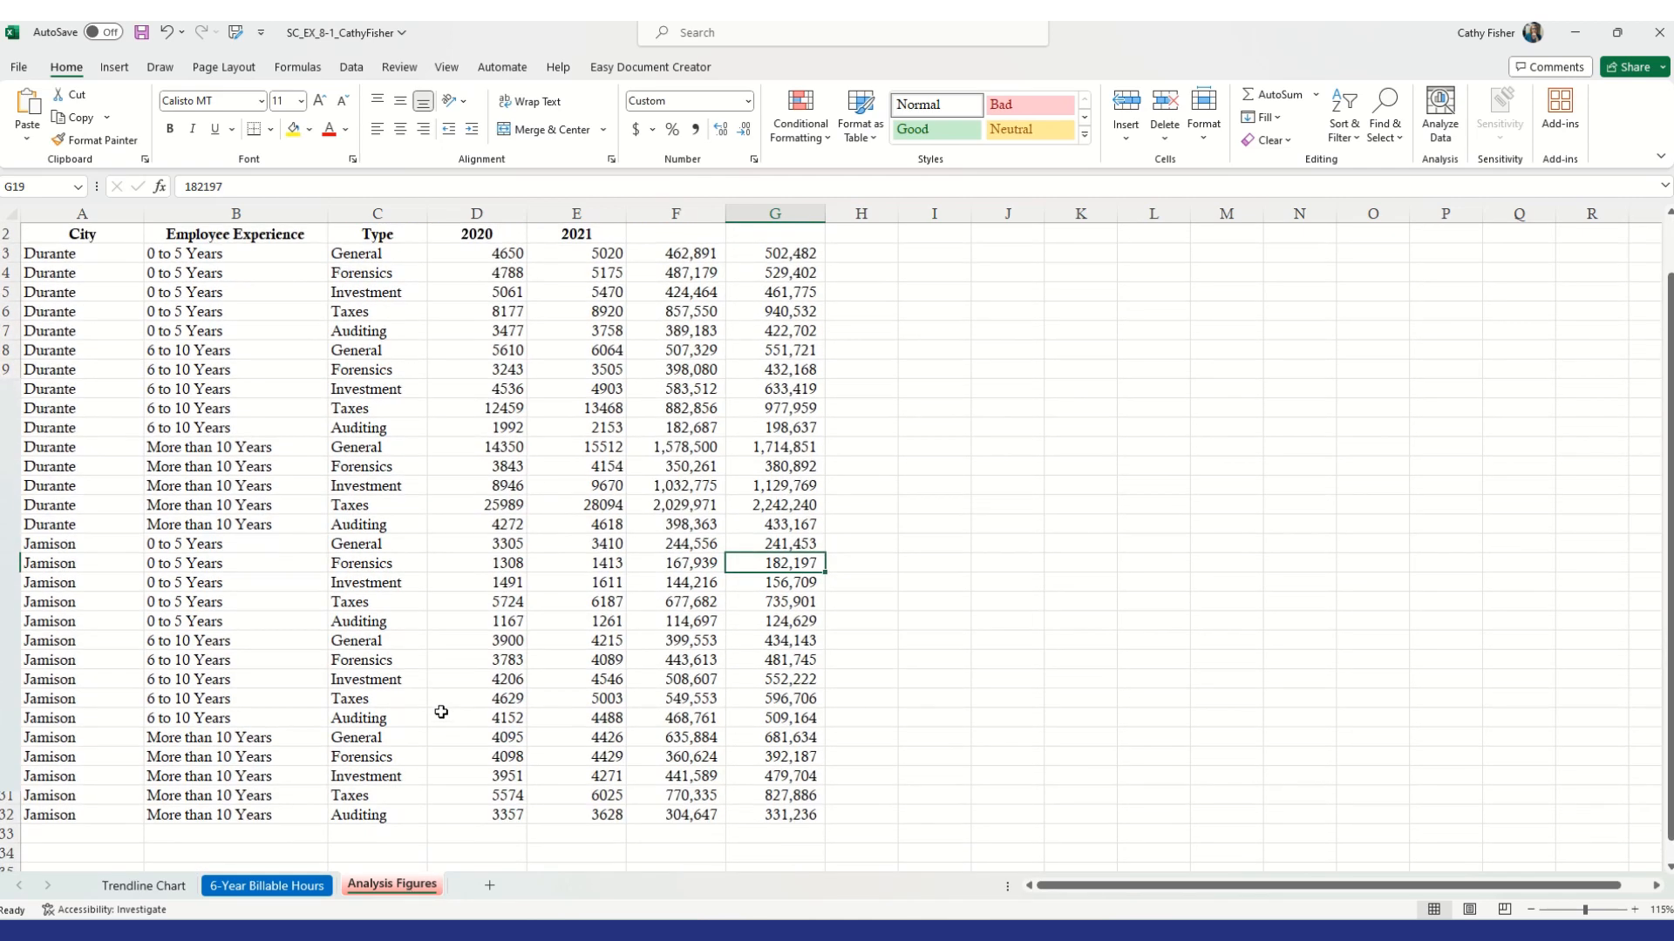
scroll(441, 713, up, 3)
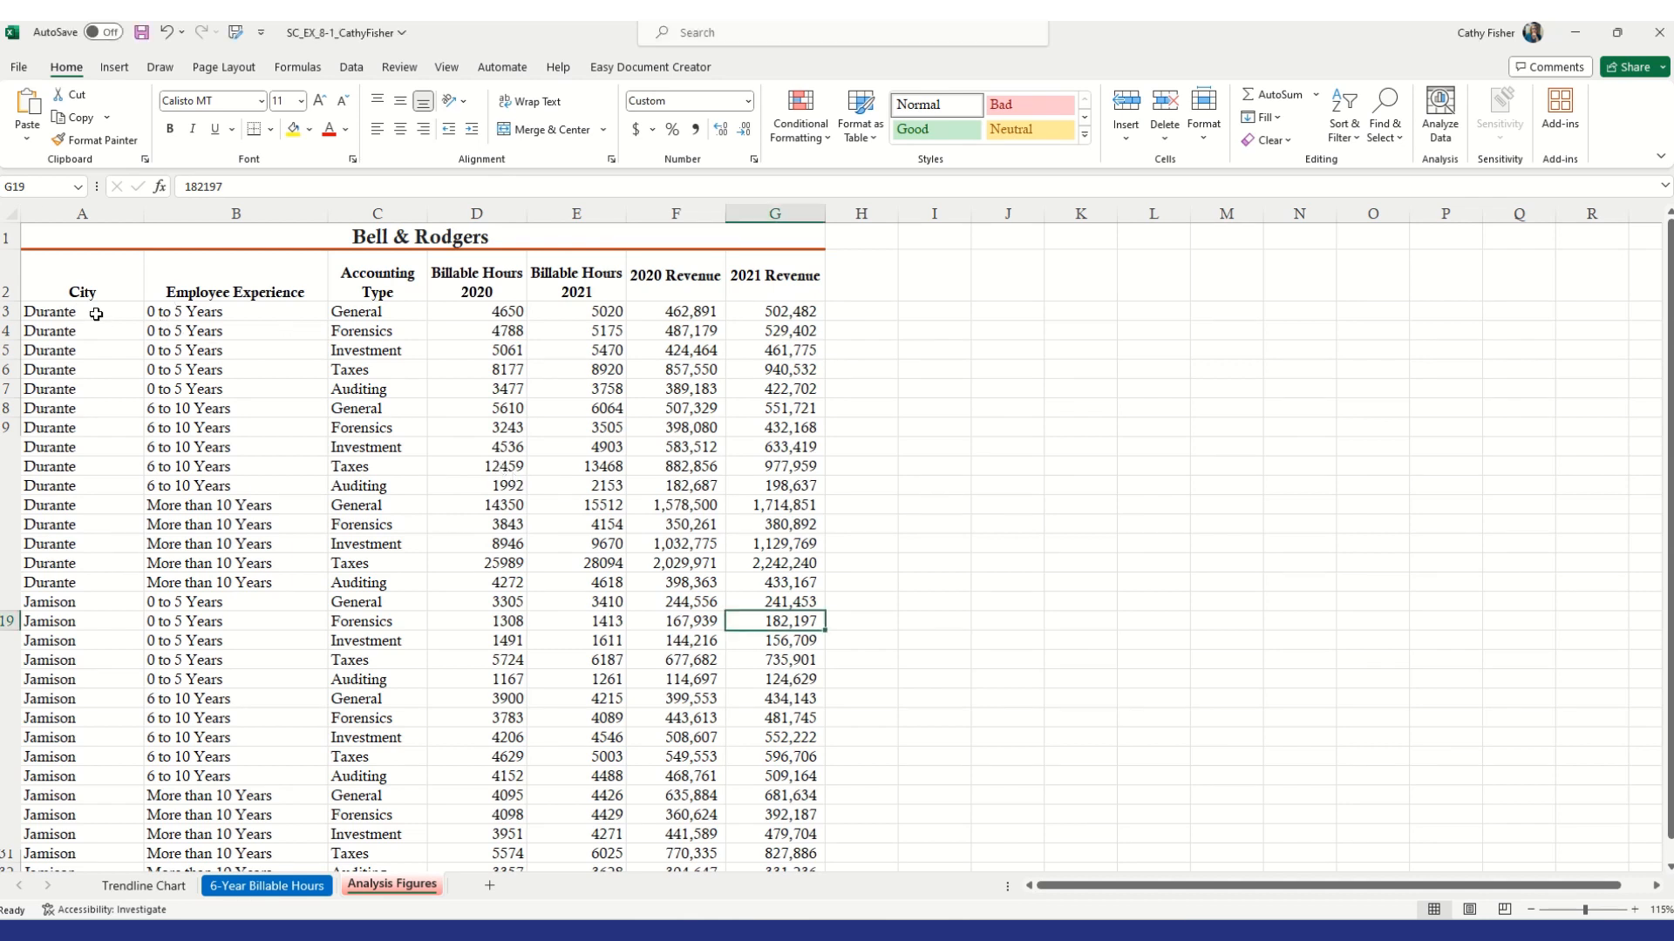
click(190, 311)
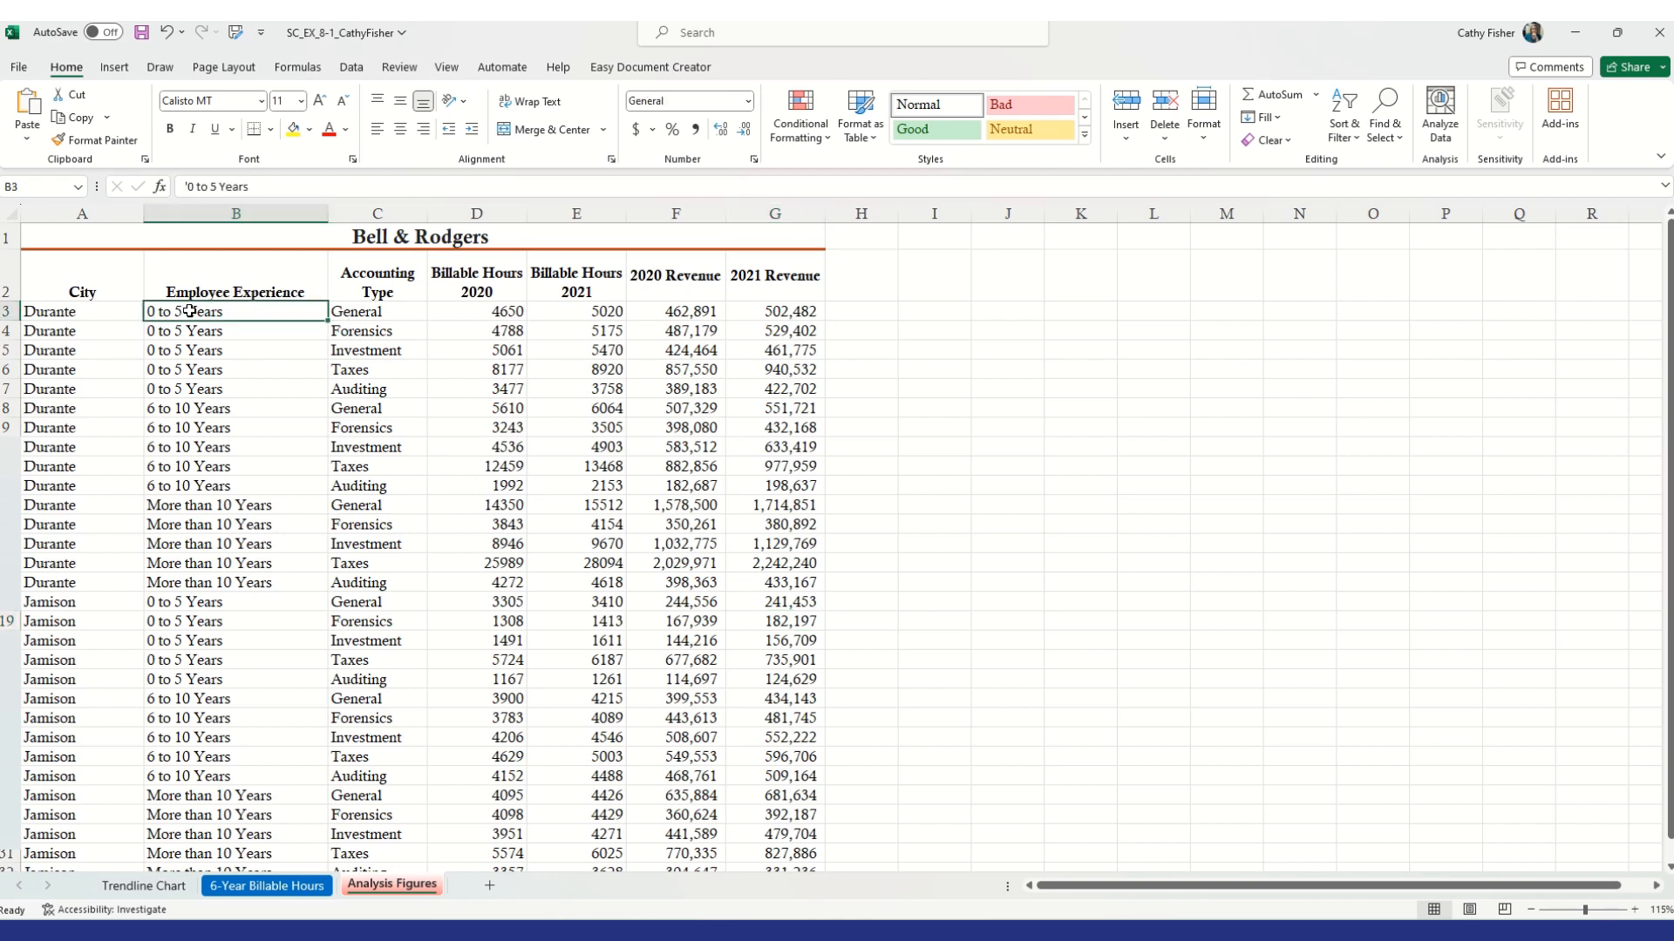
click(114, 69)
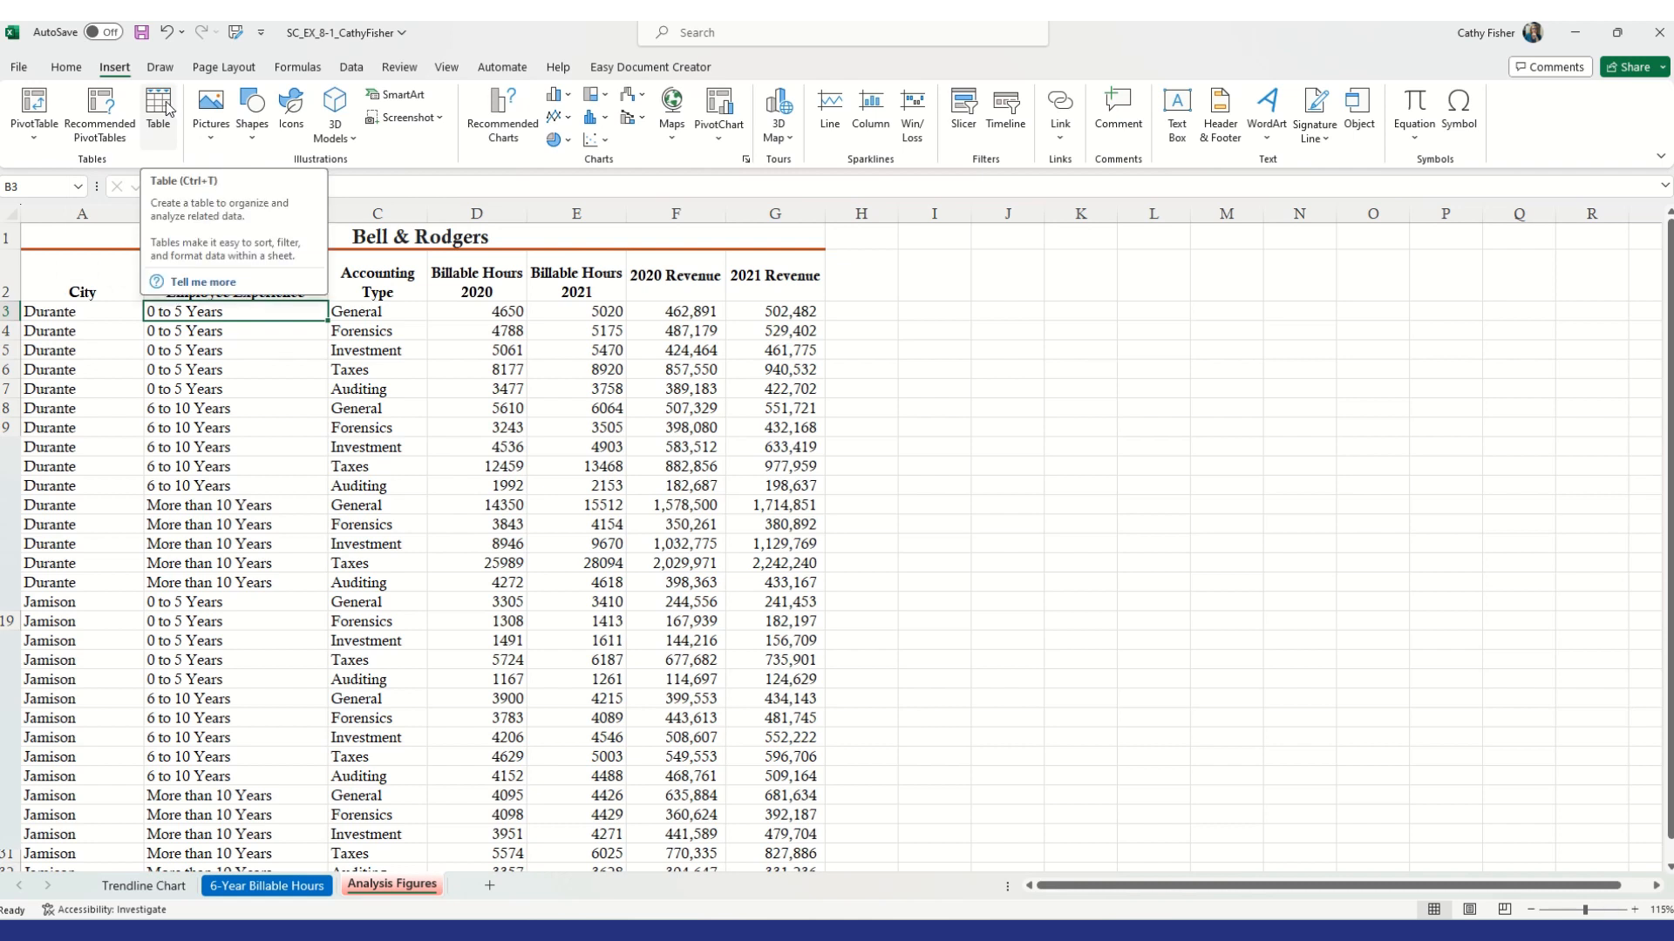
click(102, 126)
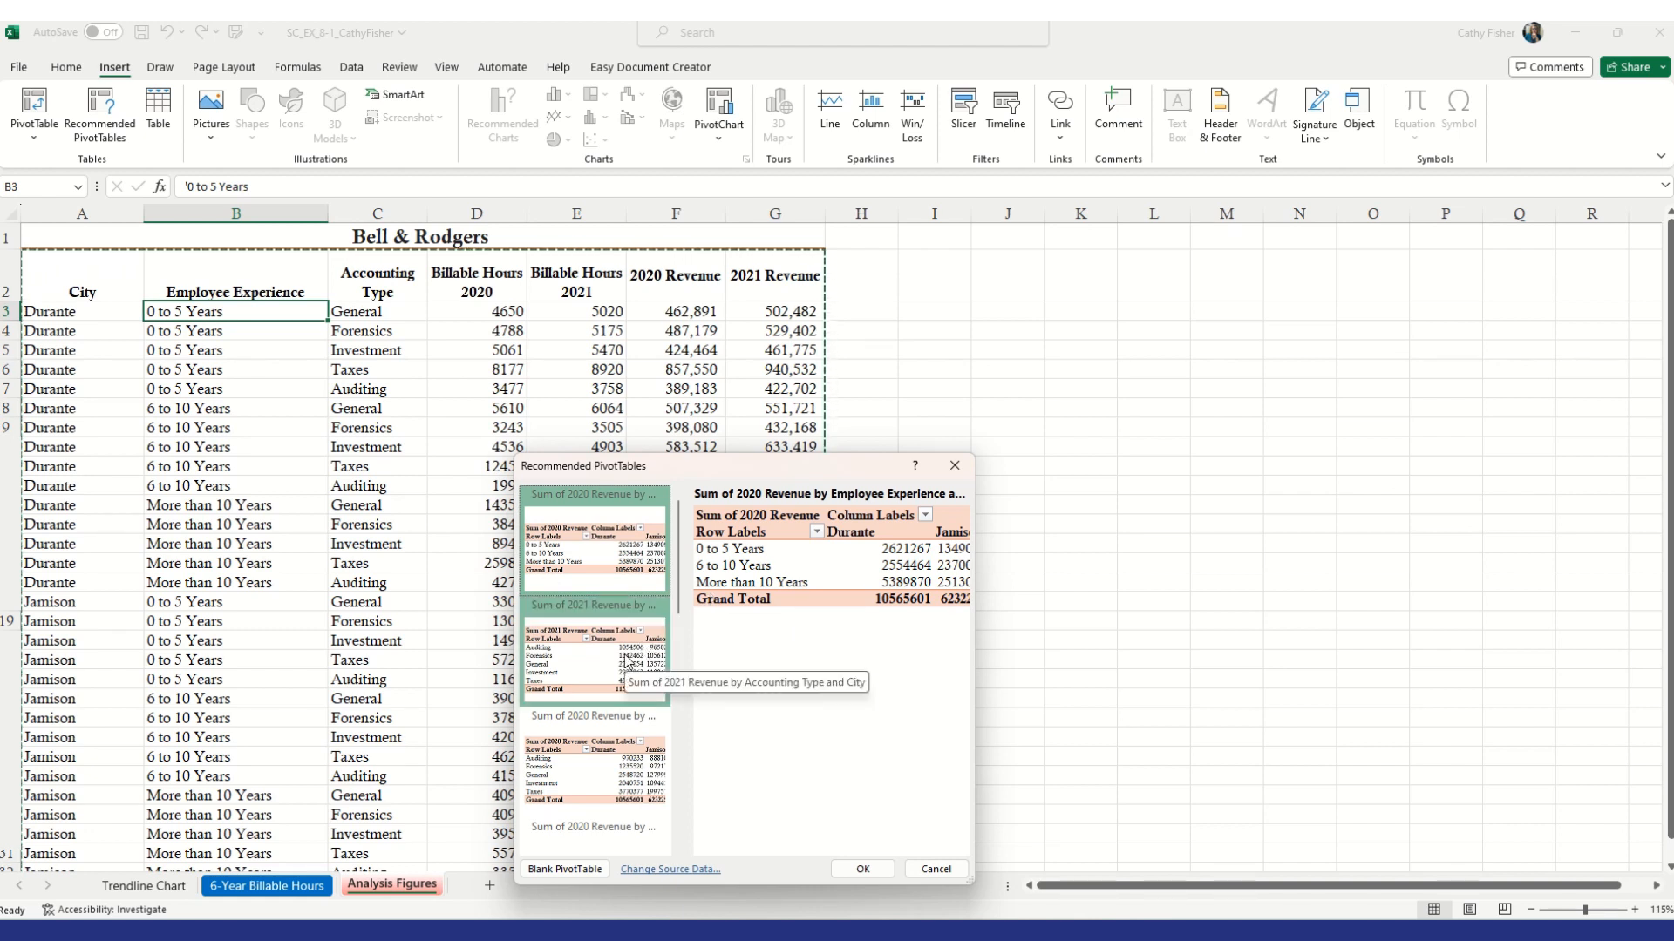
click(931, 871)
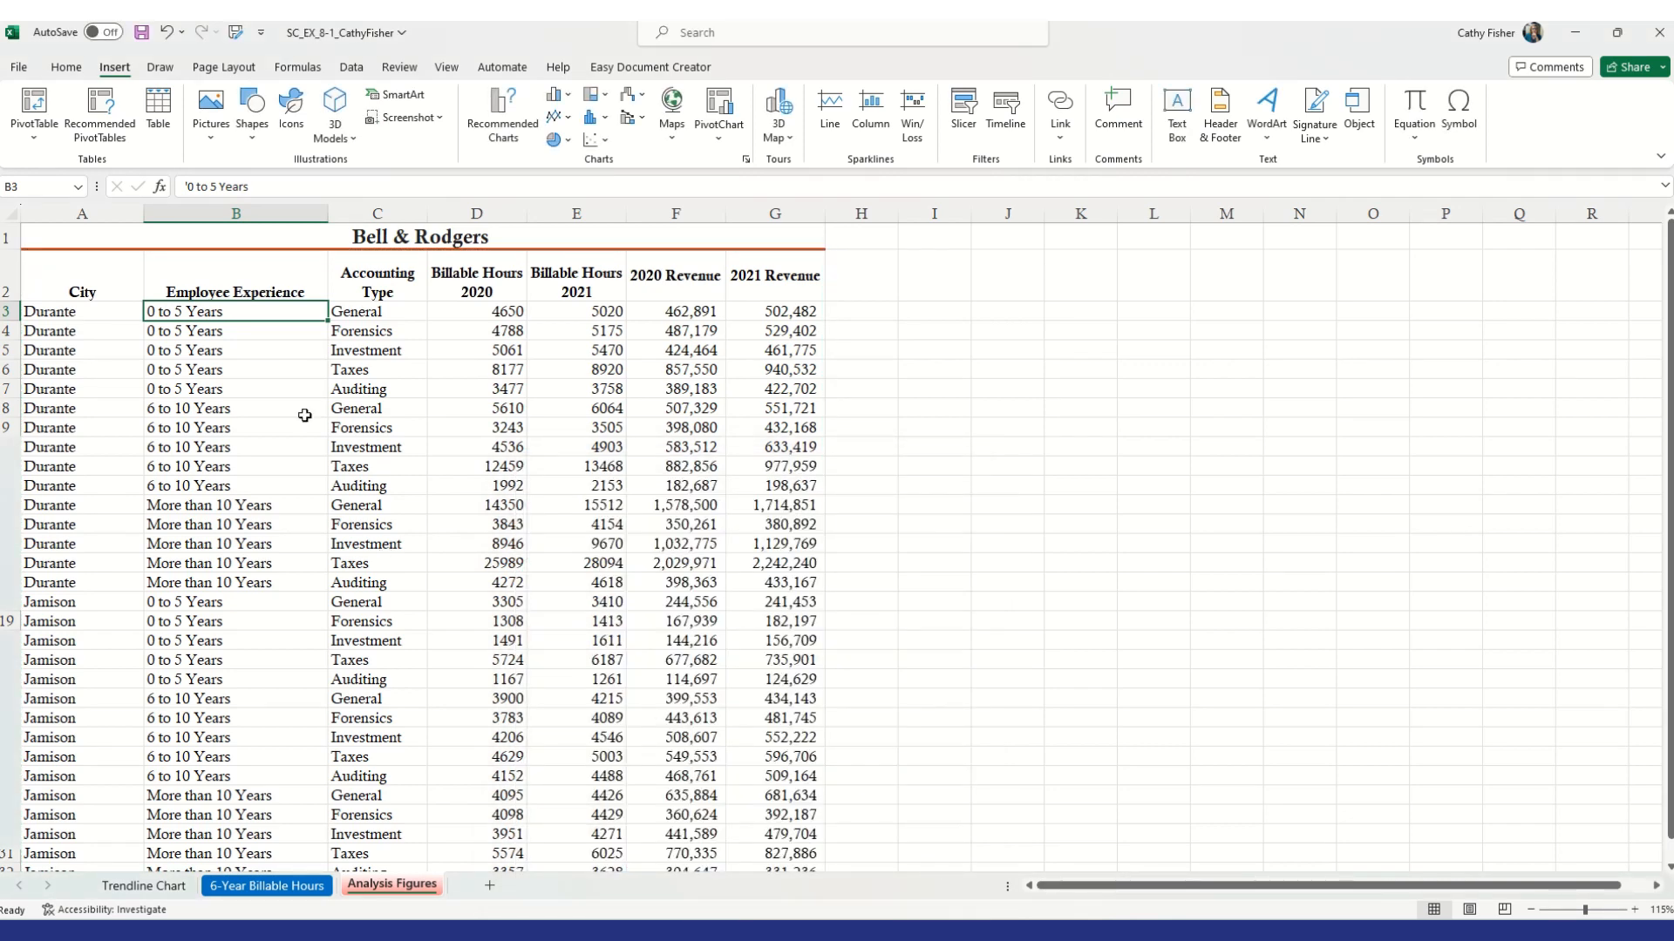
Create a PivotTable from the Analysis Figures data range on a new worksheet
click(31, 143)
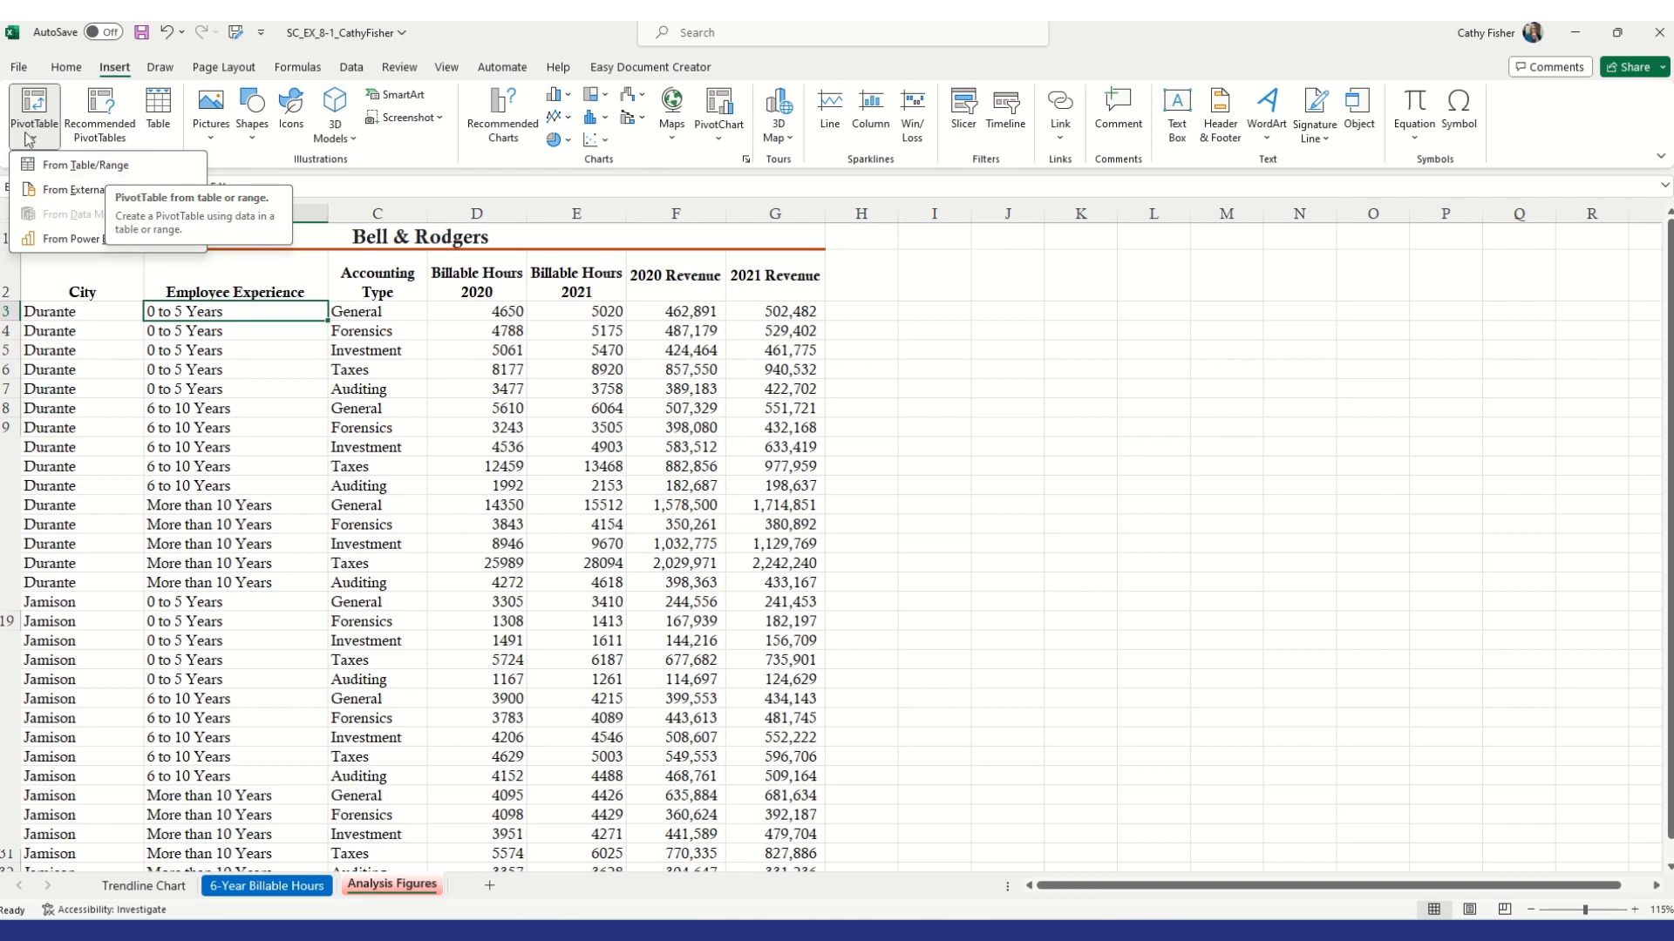
click(104, 165)
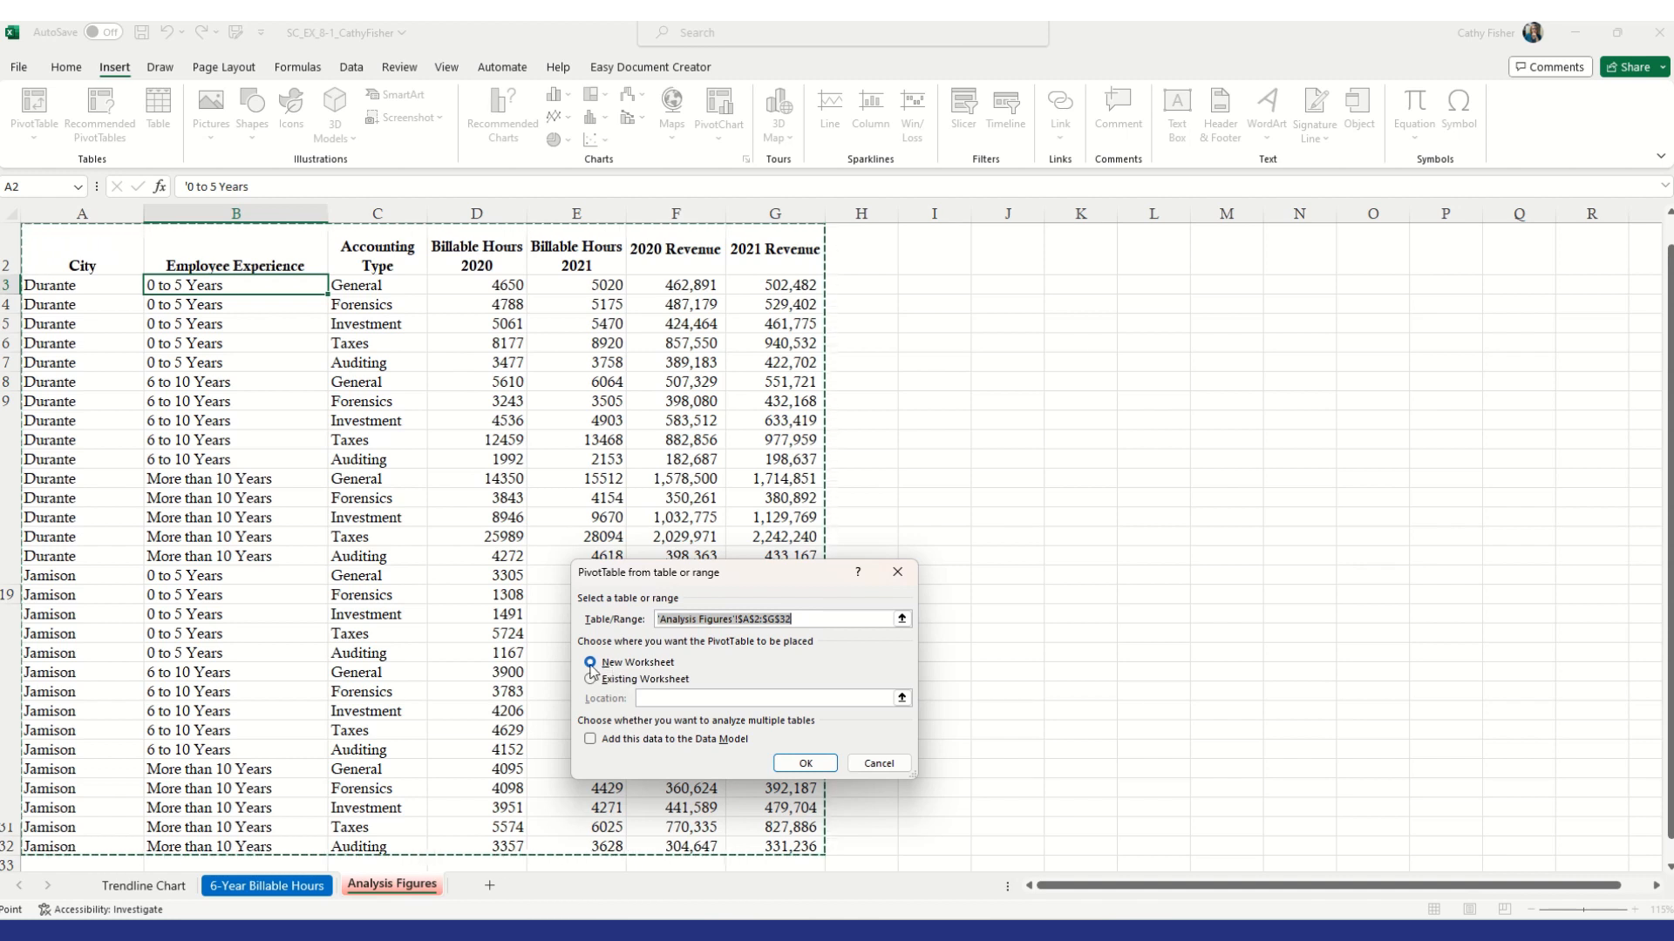
click(820, 769)
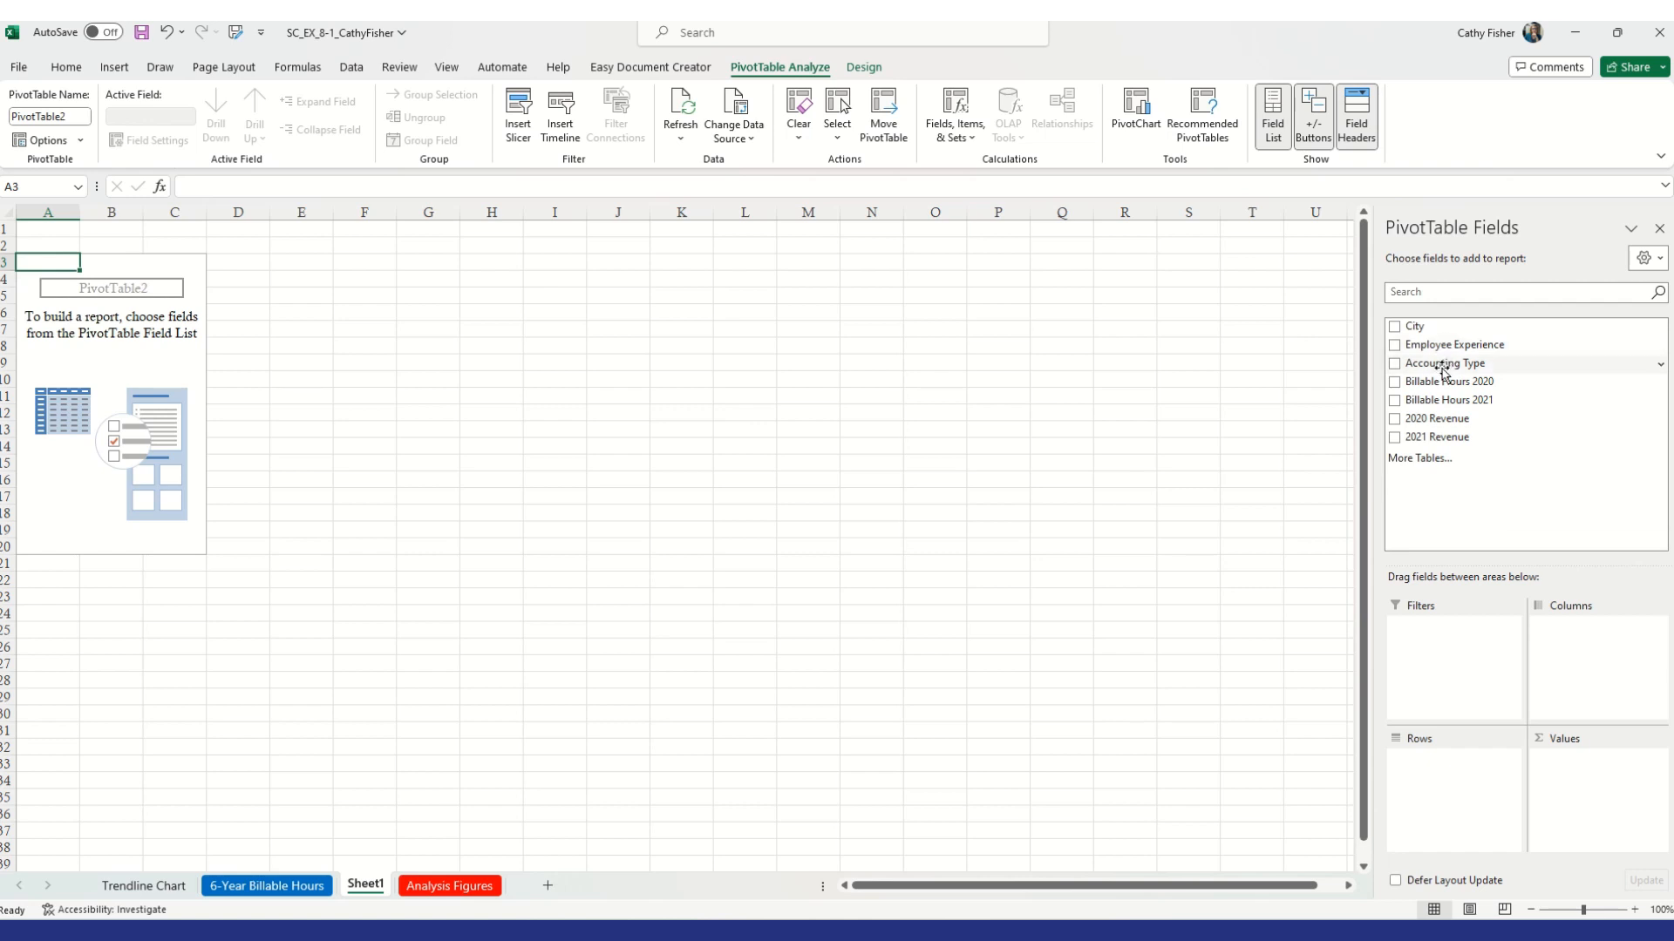
Add Accounting Type and then Employee Experience as PivotTable row fields
drag(1440, 367, 1443, 767)
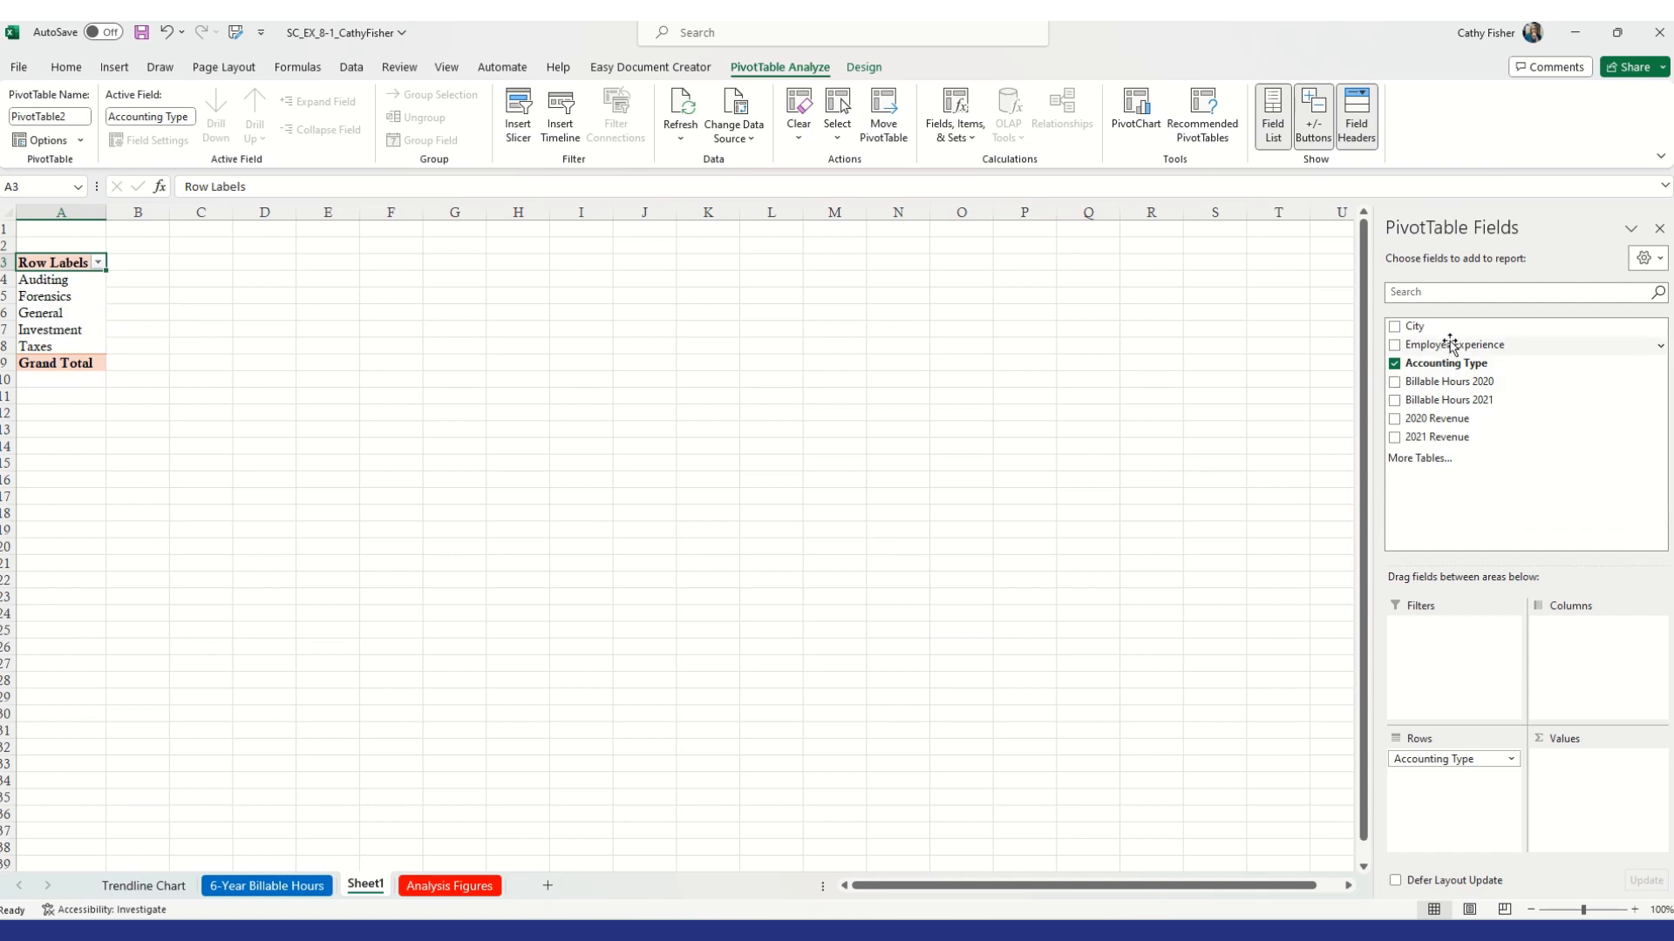
drag(1450, 345, 1462, 782)
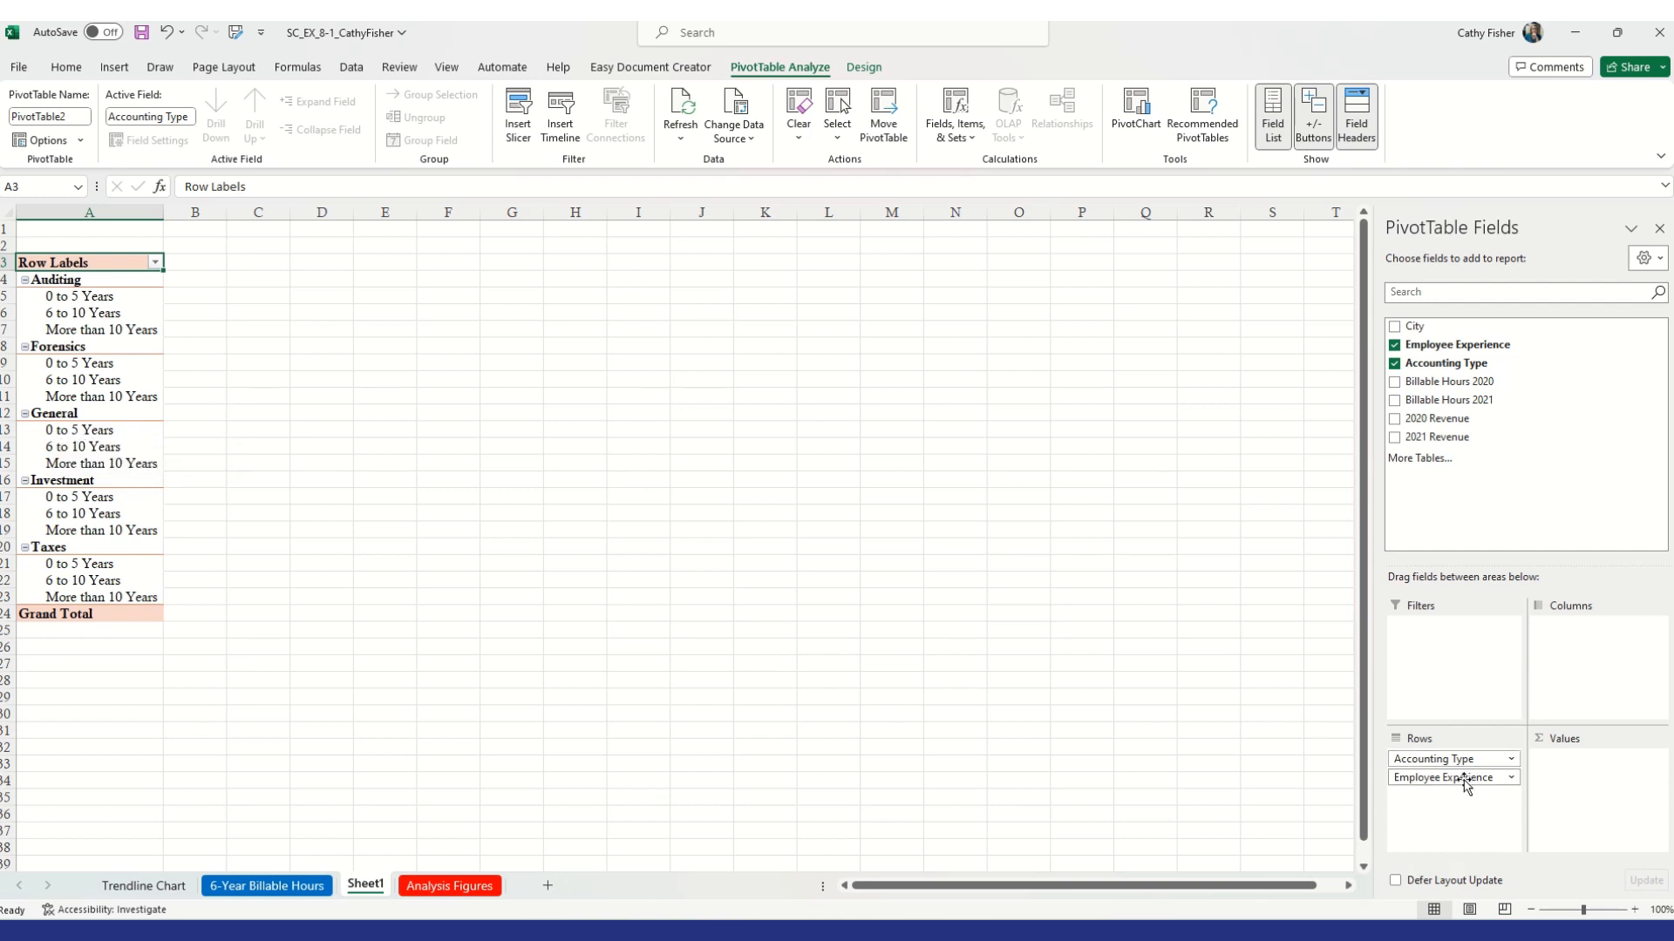
drag(1465, 787, 1456, 758)
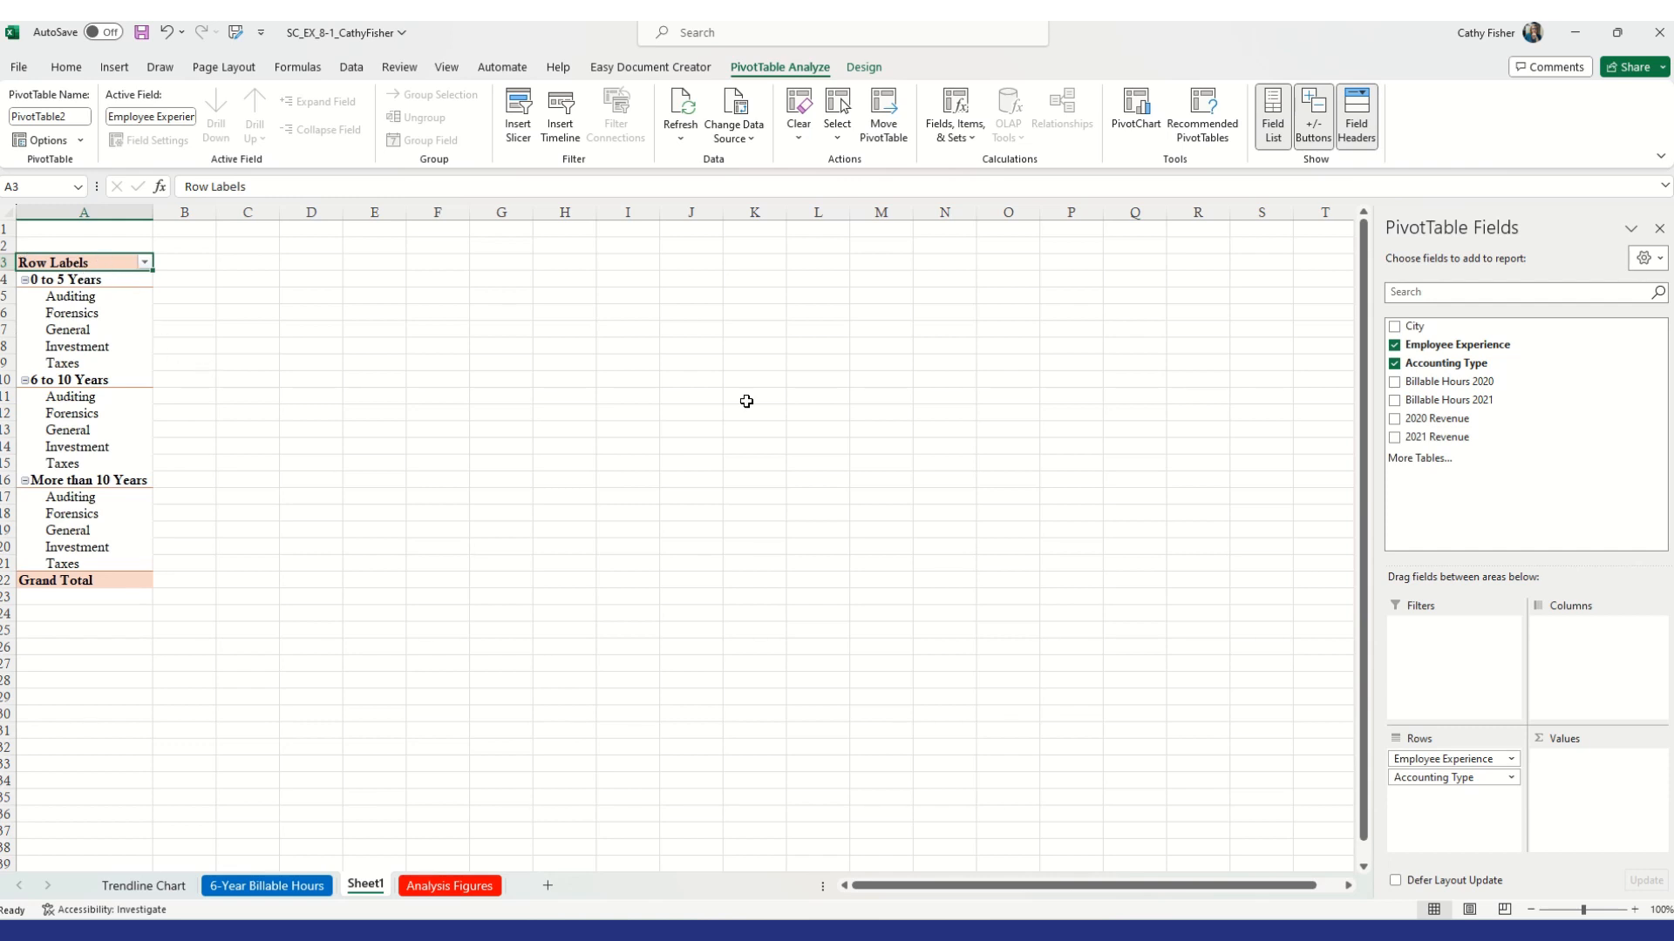
click(1459, 758)
drag(1458, 758, 1454, 797)
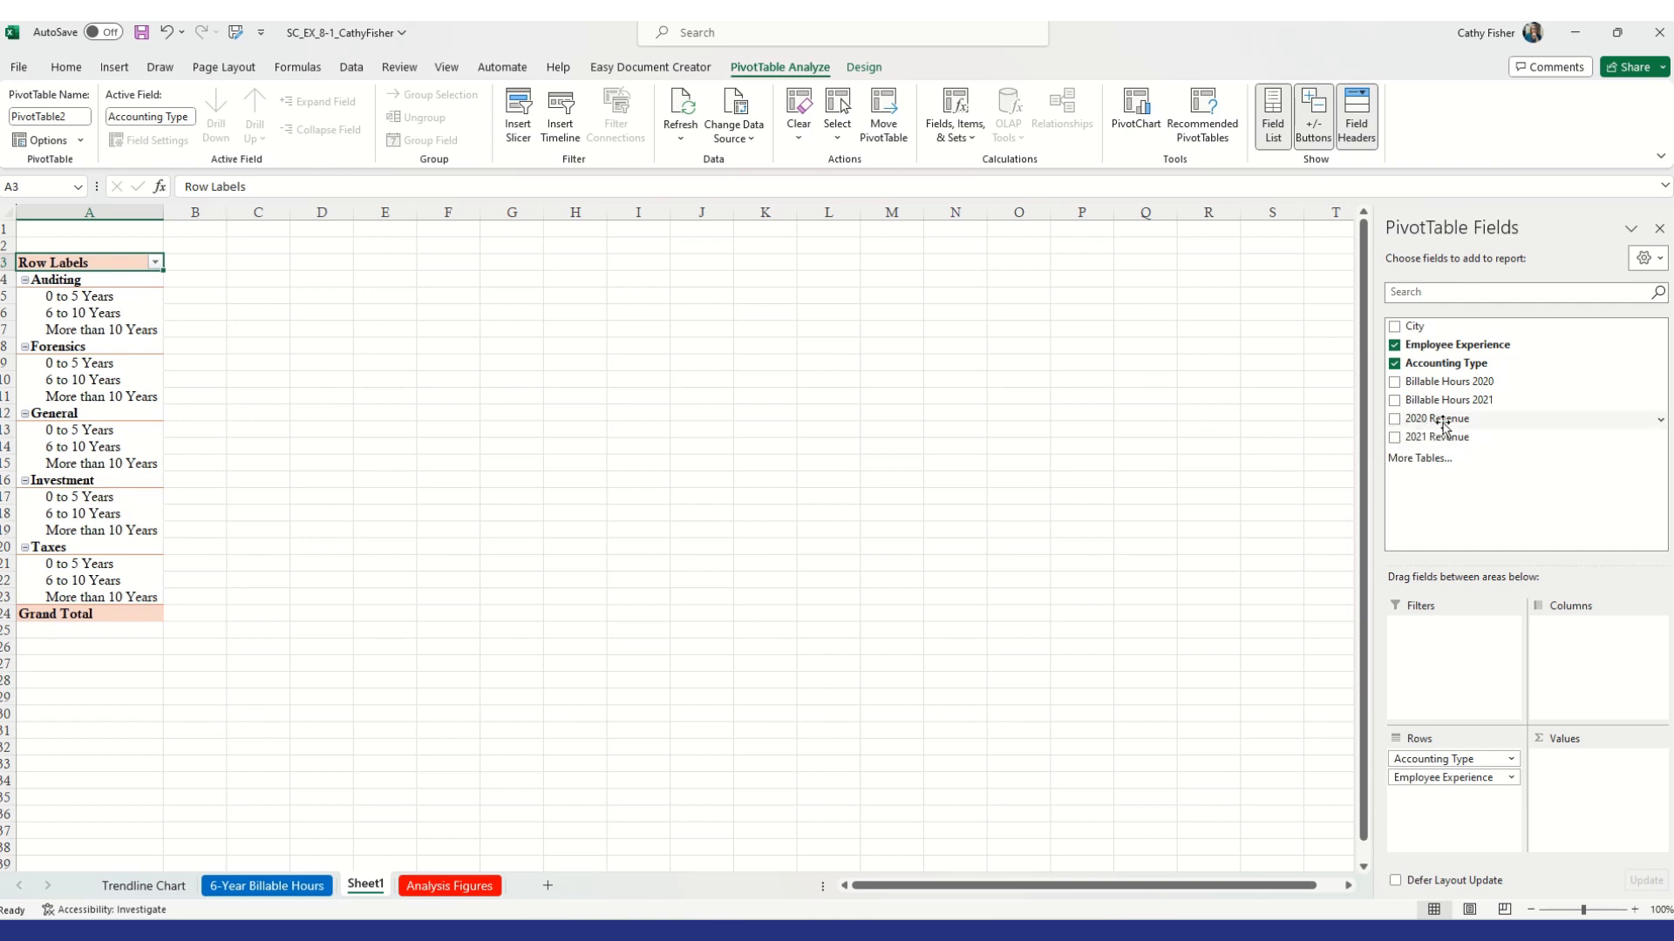
Add 2020 Revenue and 2021 Revenue to the PivotTable values
drag(1446, 425, 1594, 760)
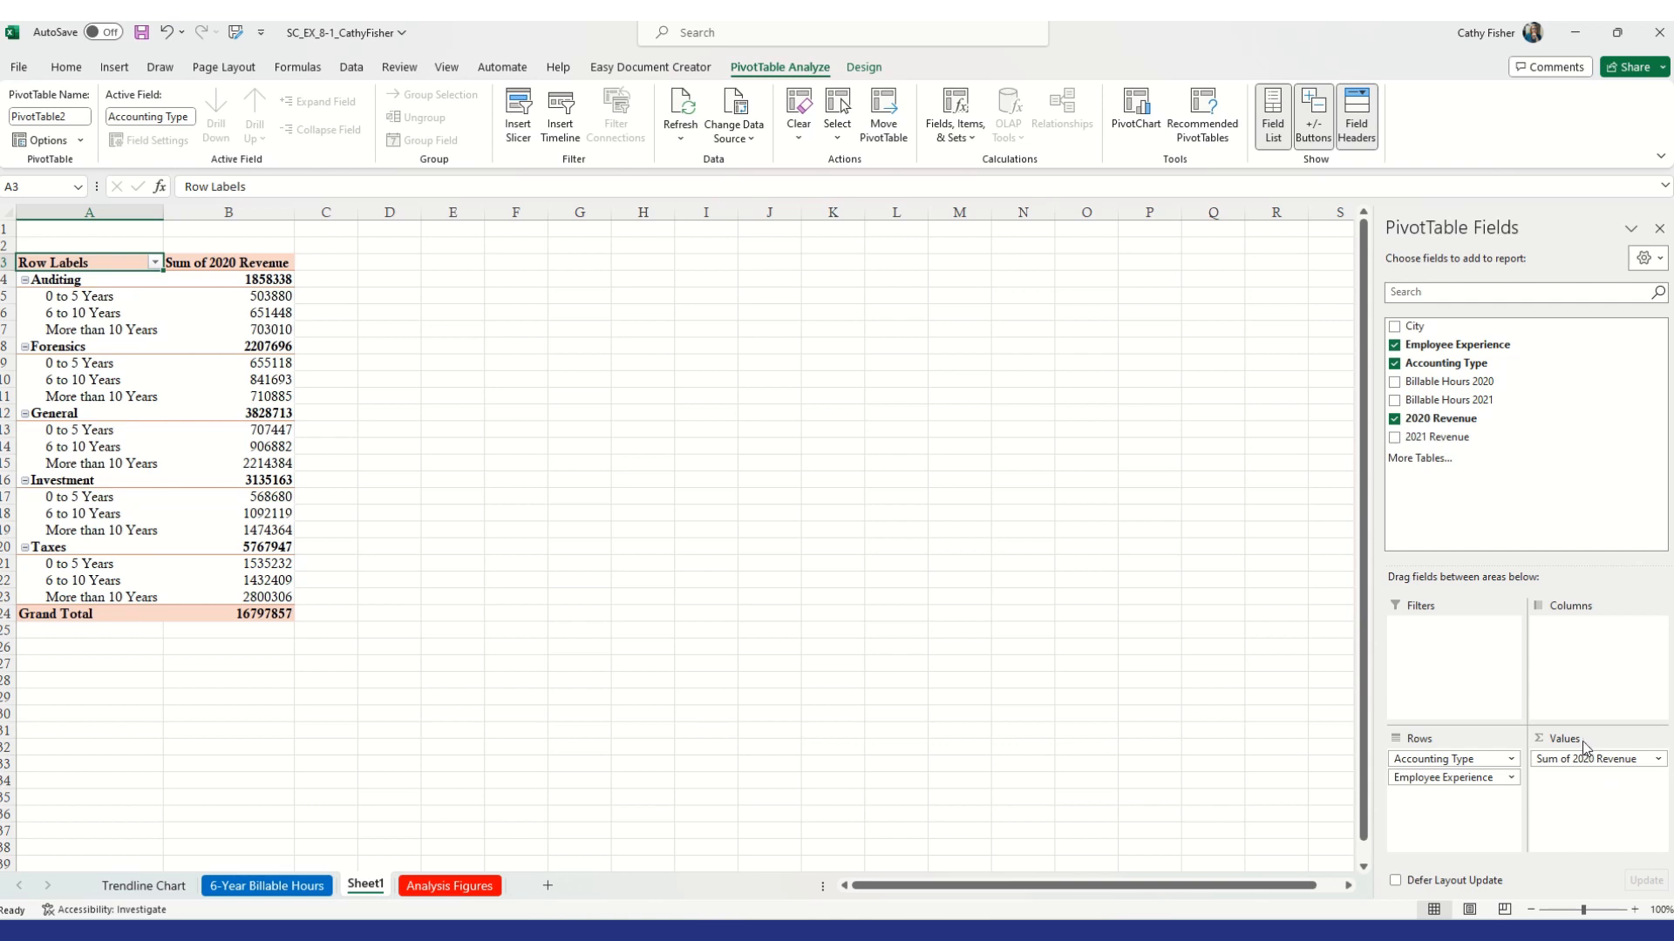
drag(1449, 447, 1584, 793)
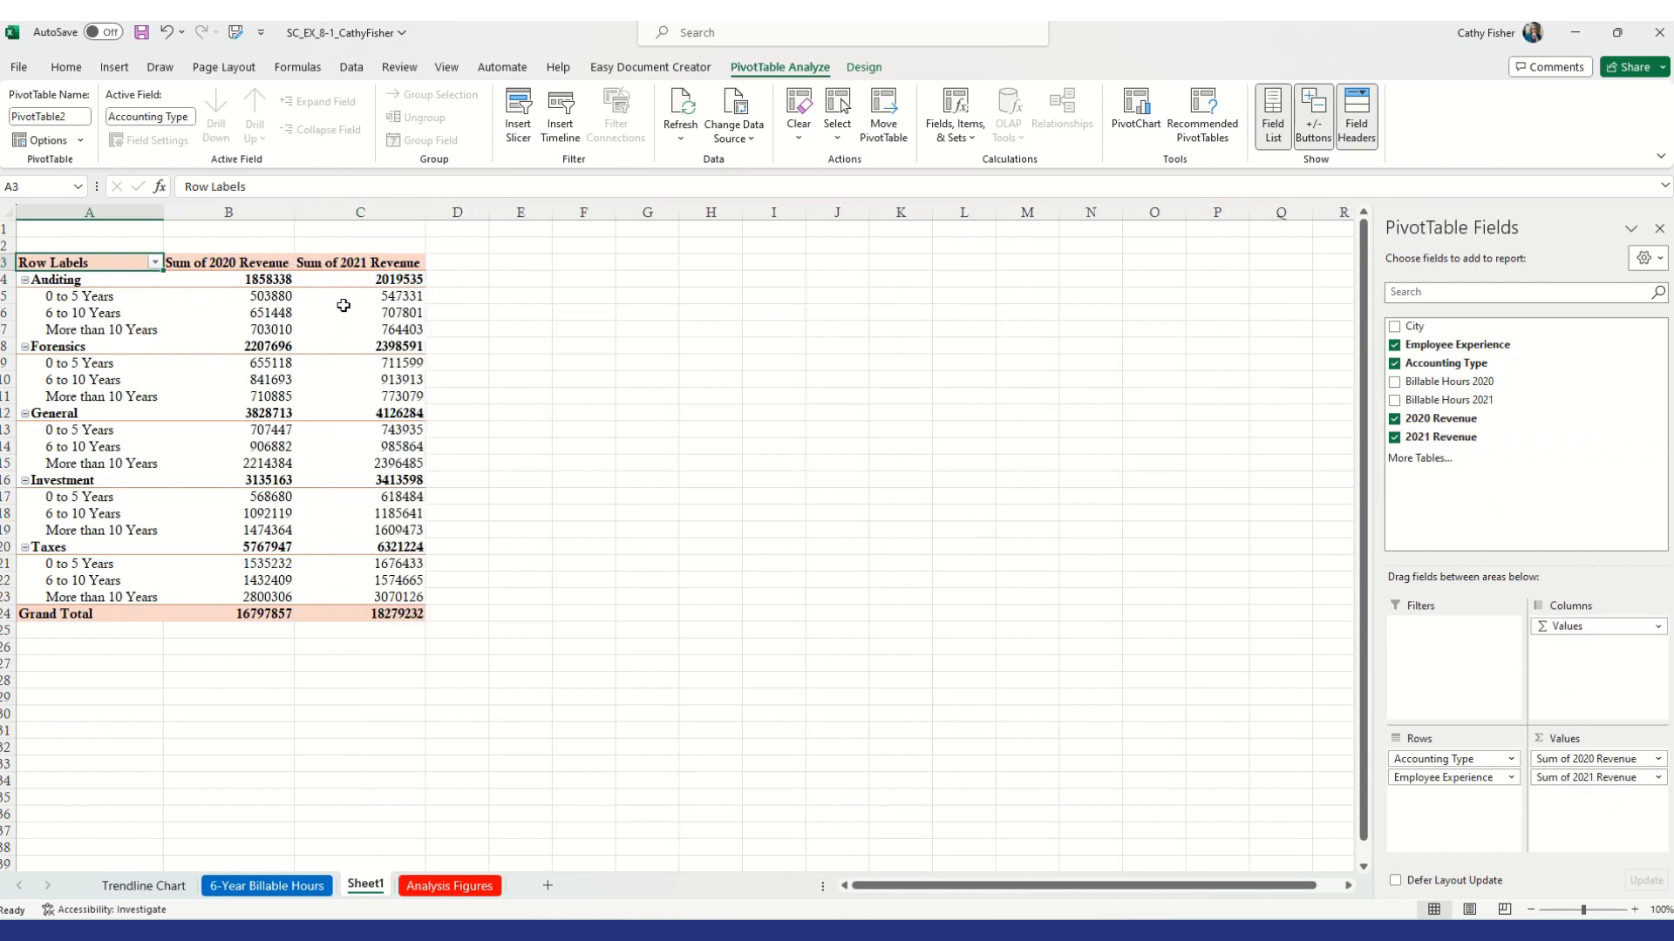
mouse_move(329, 289)
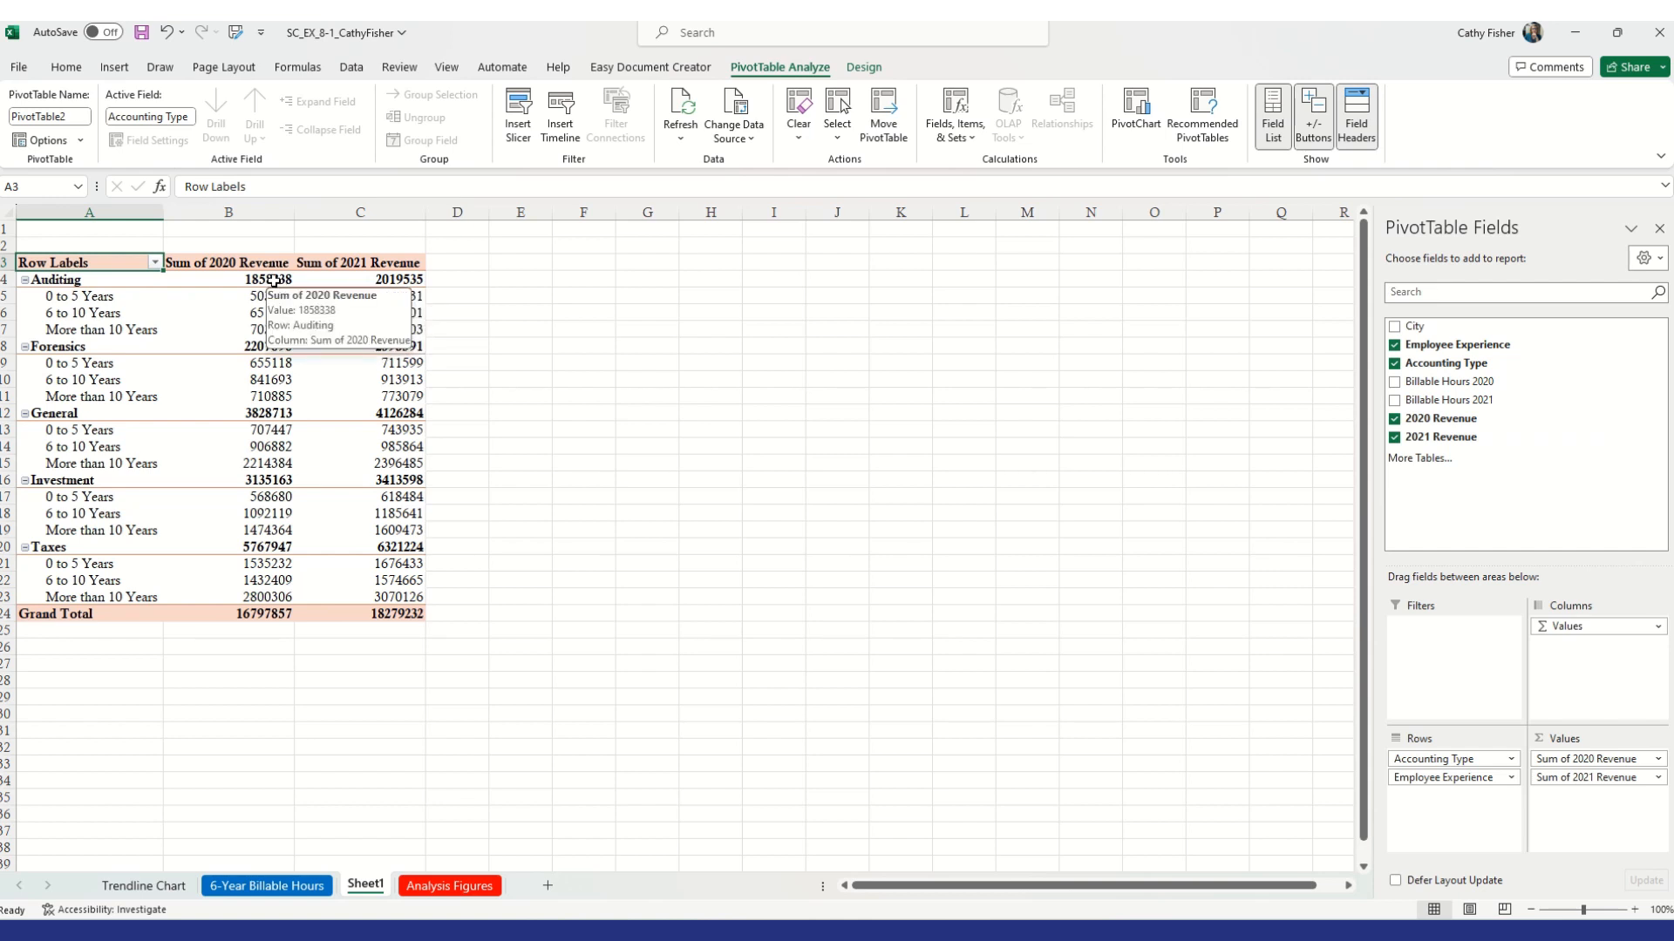
click(251, 297)
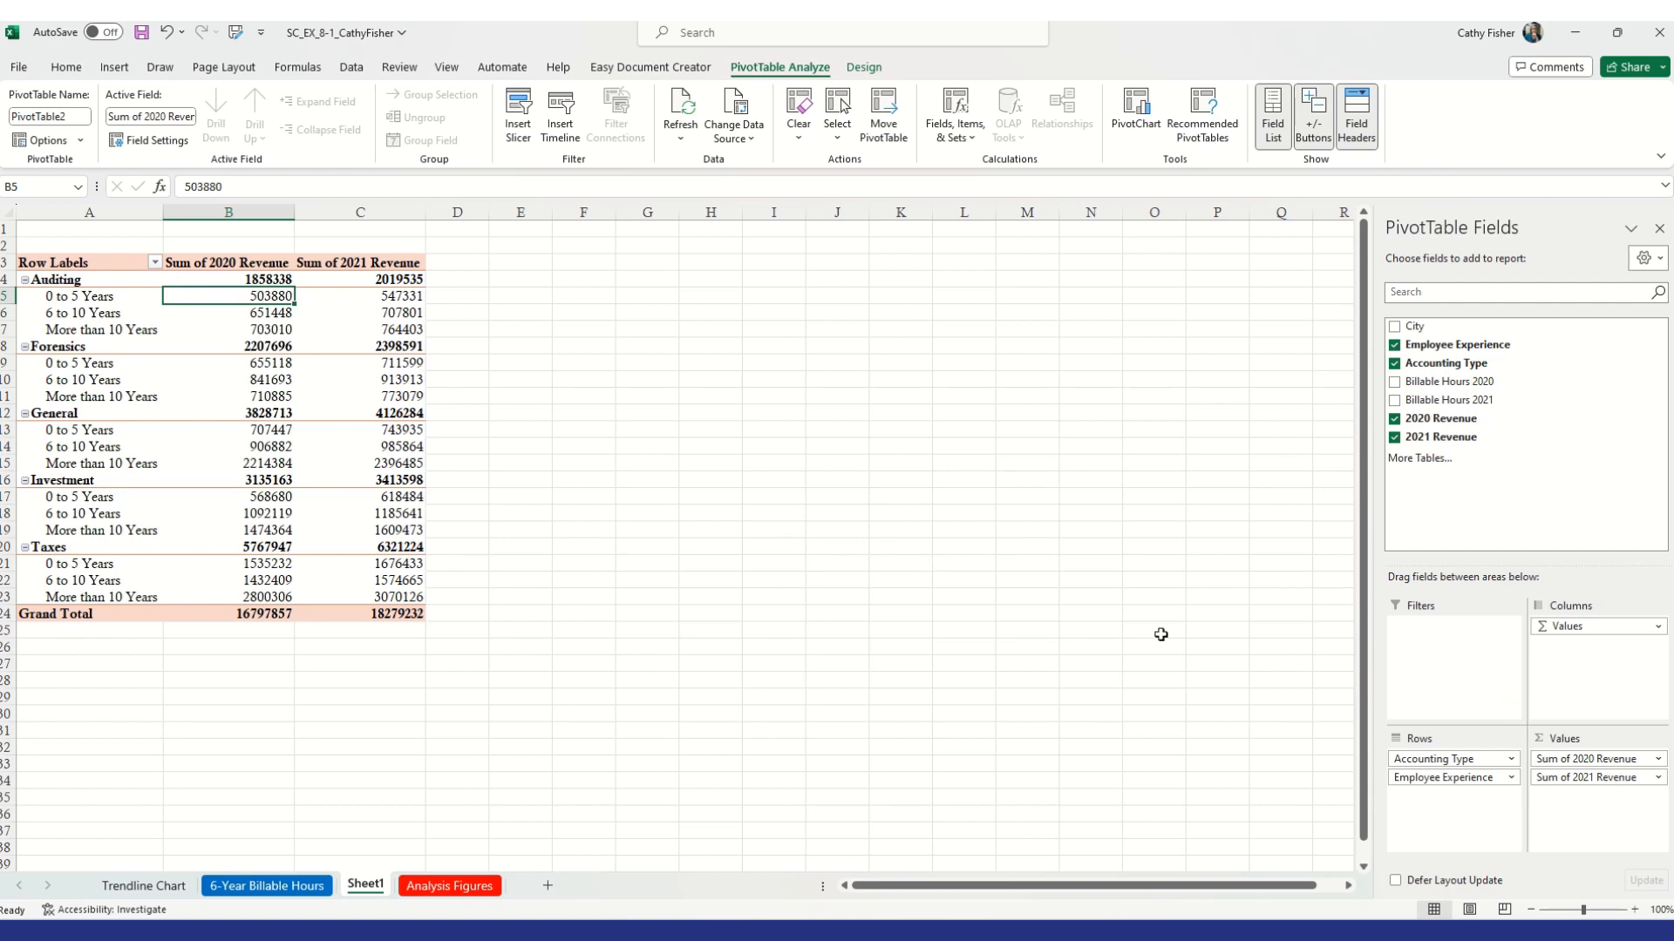
drag(1454, 784, 1105, 701)
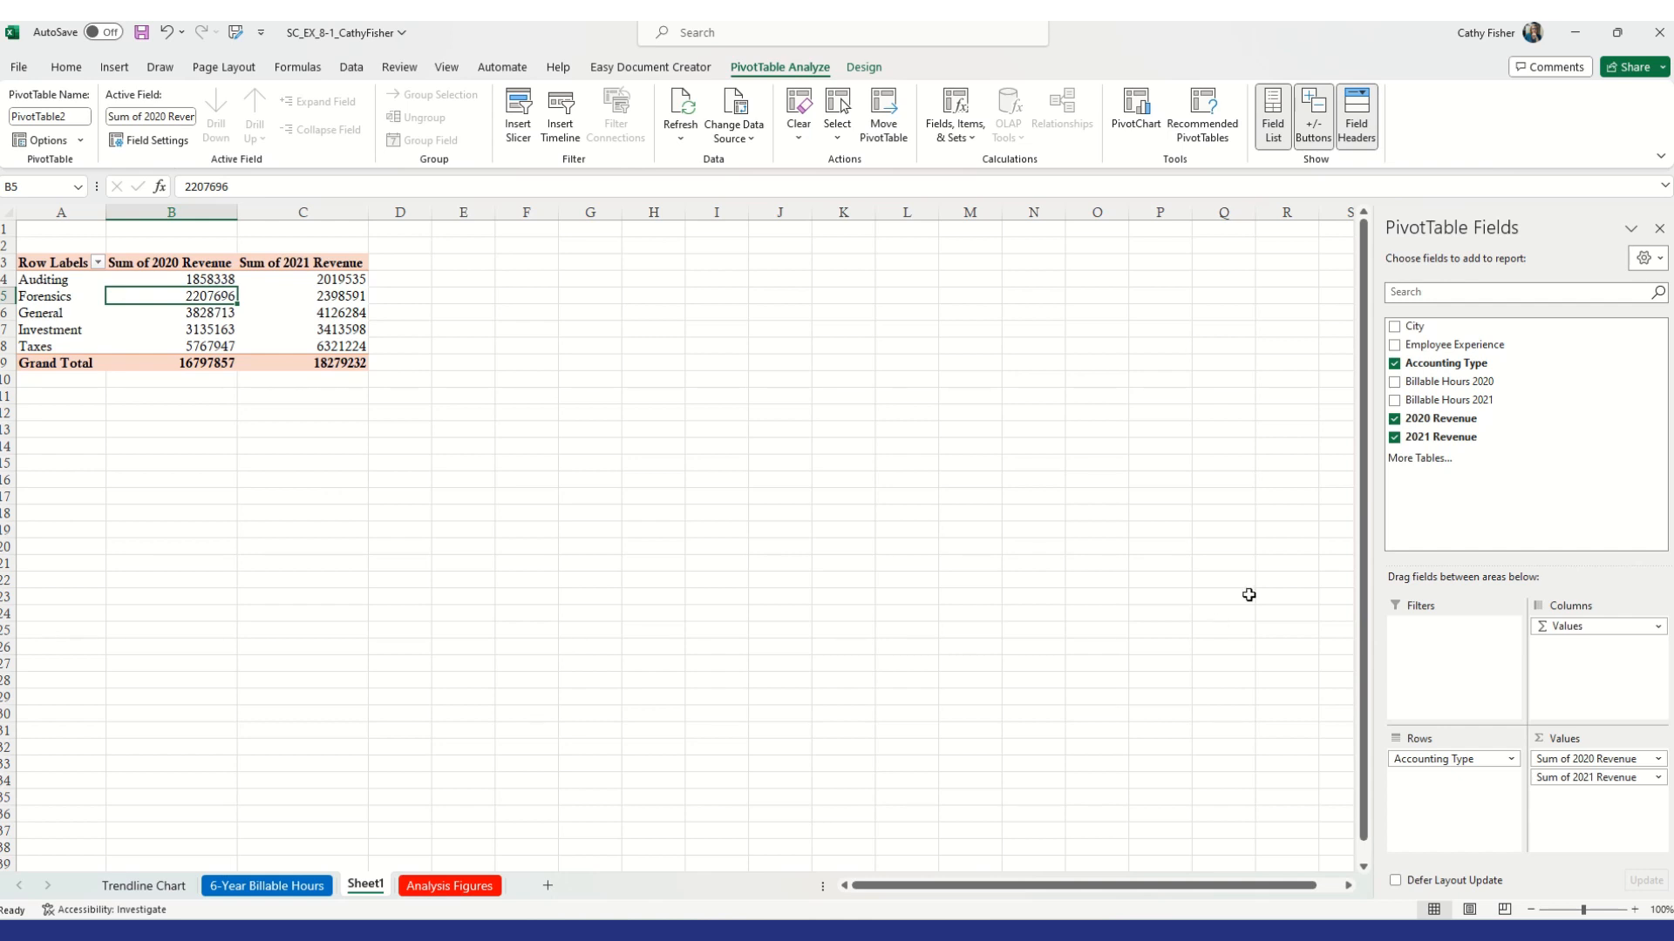
drag(1433, 347, 1464, 785)
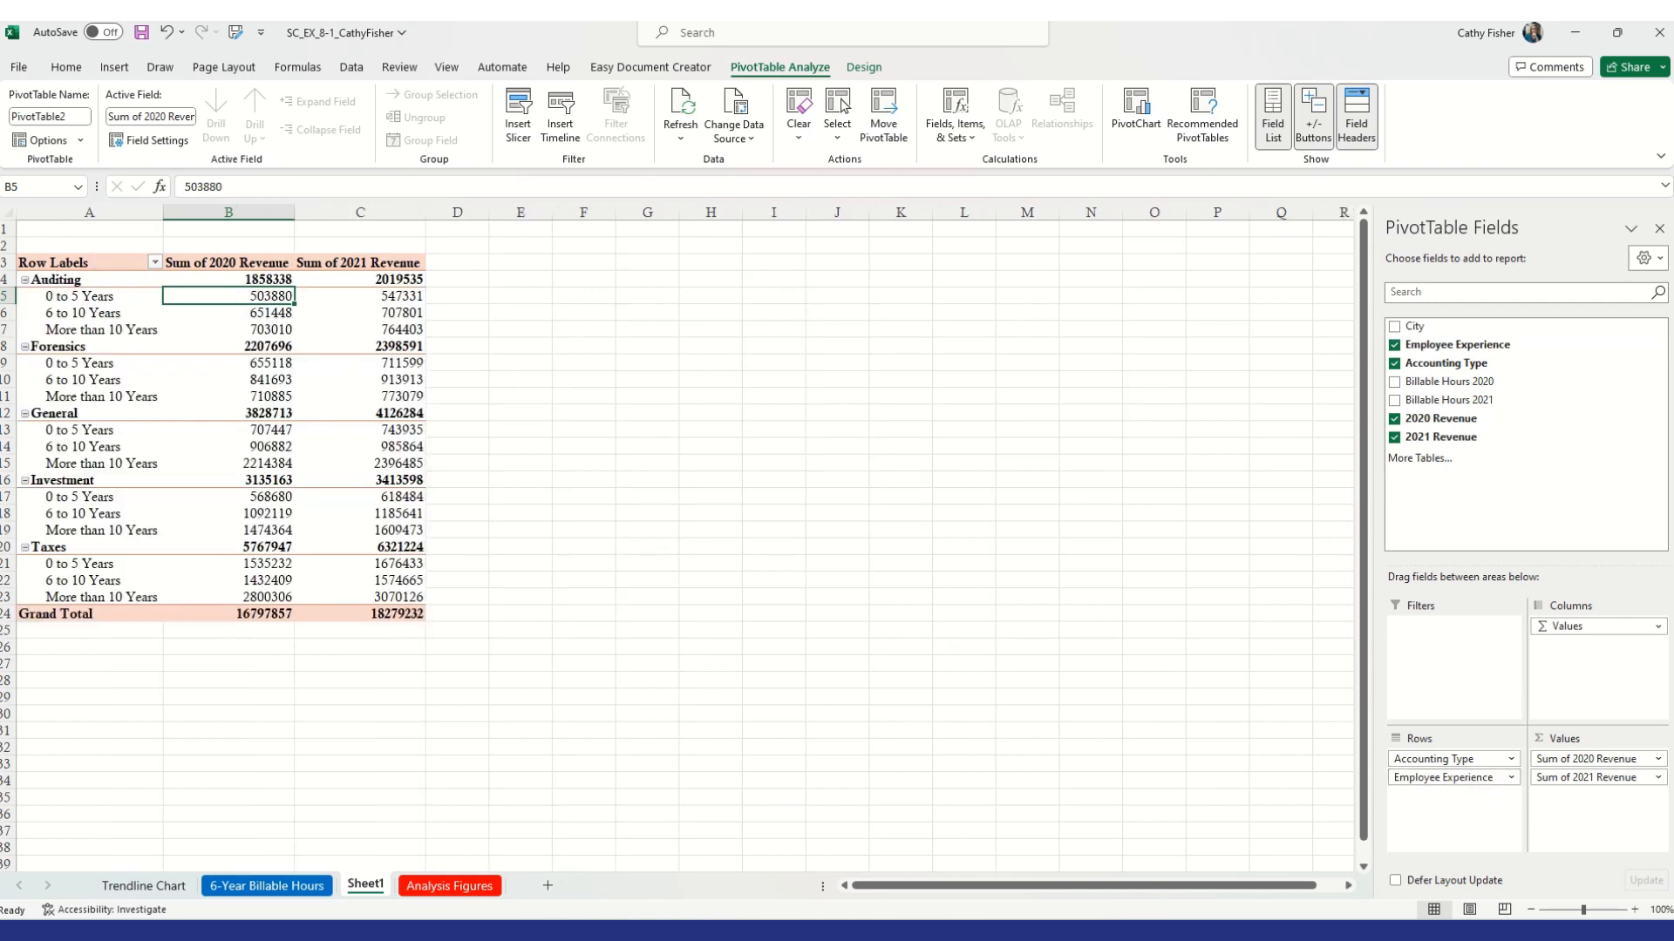
Save the workbook
key(ctrl+s)
click(872, 71)
click(782, 68)
click(863, 68)
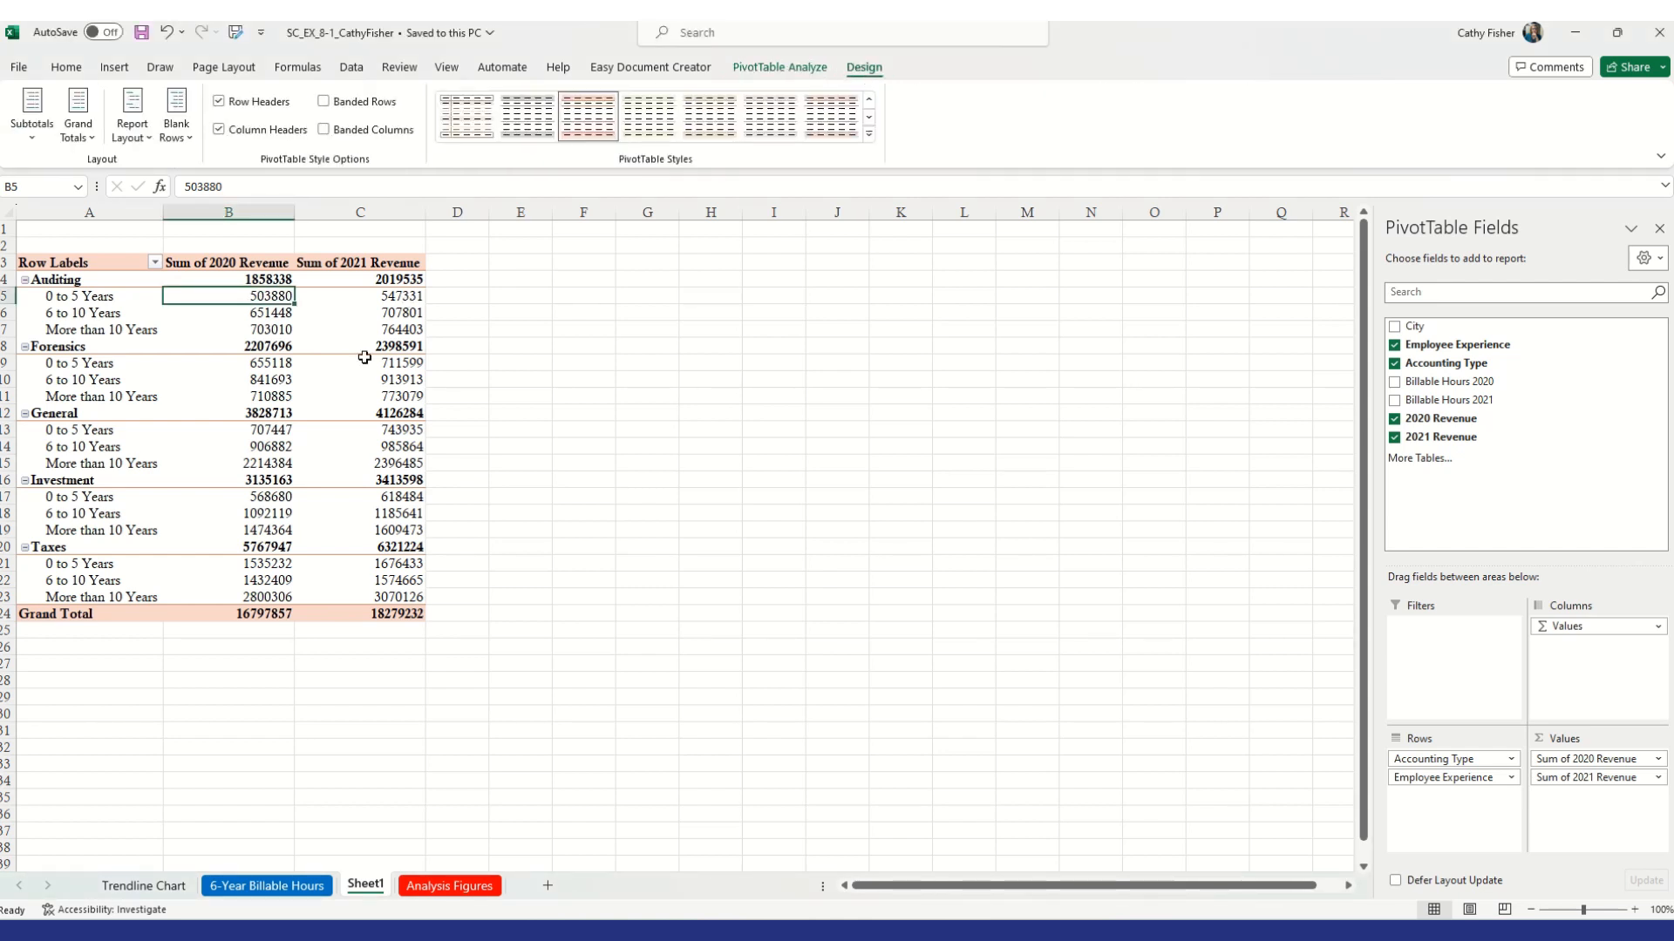
click(619, 400)
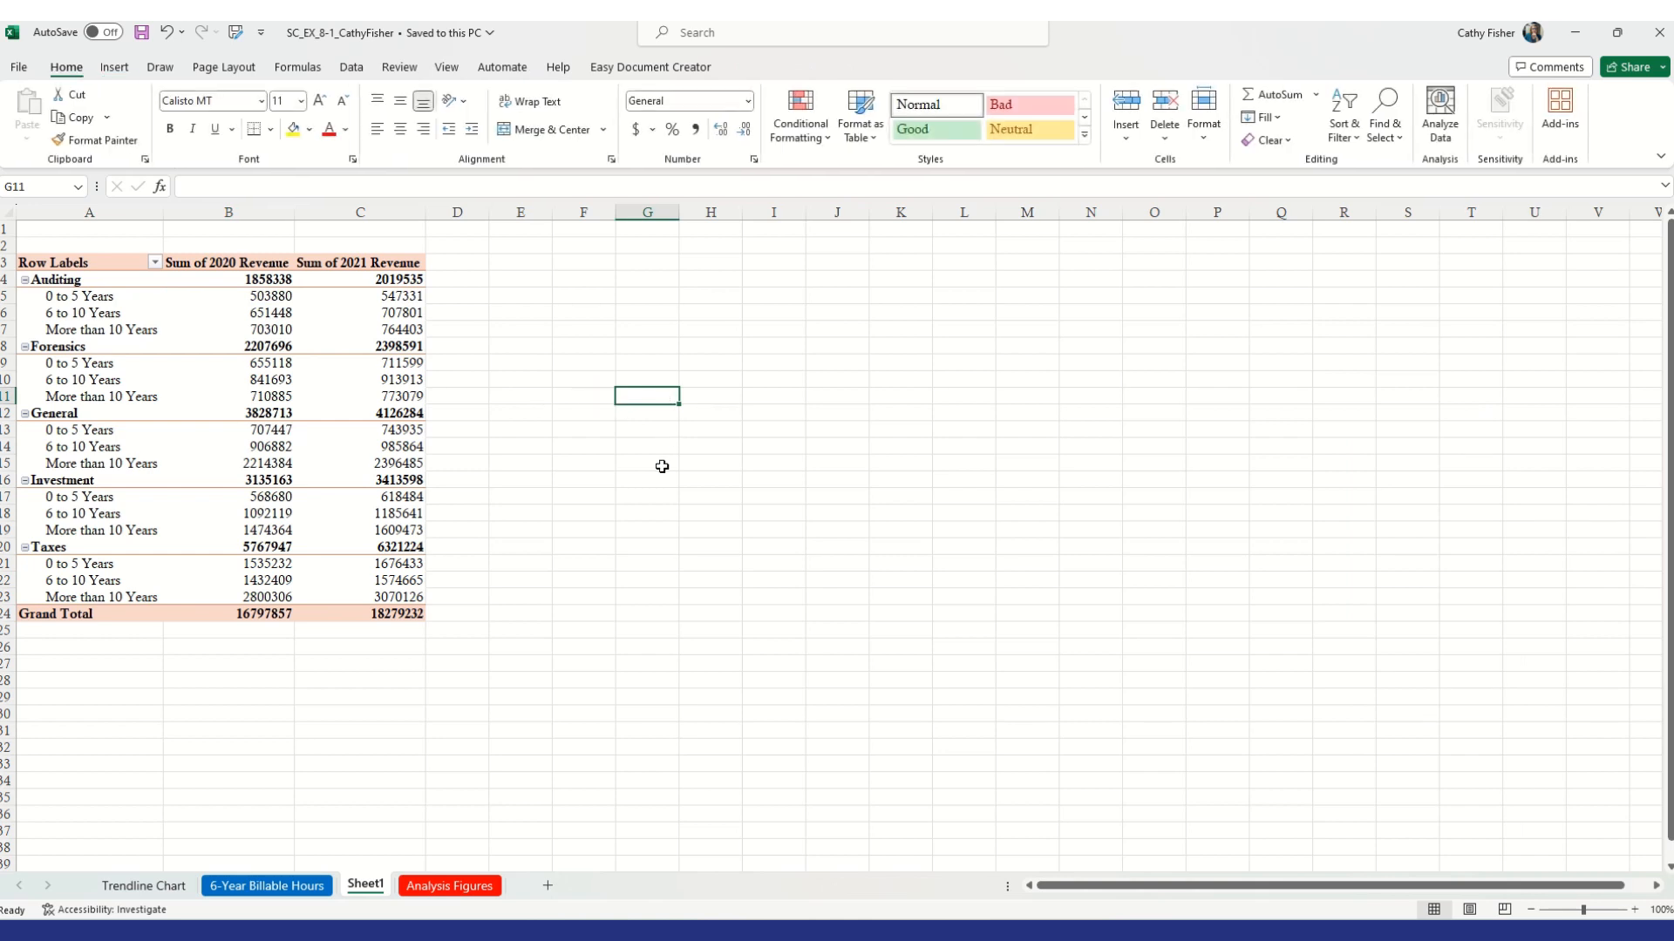
click(359, 329)
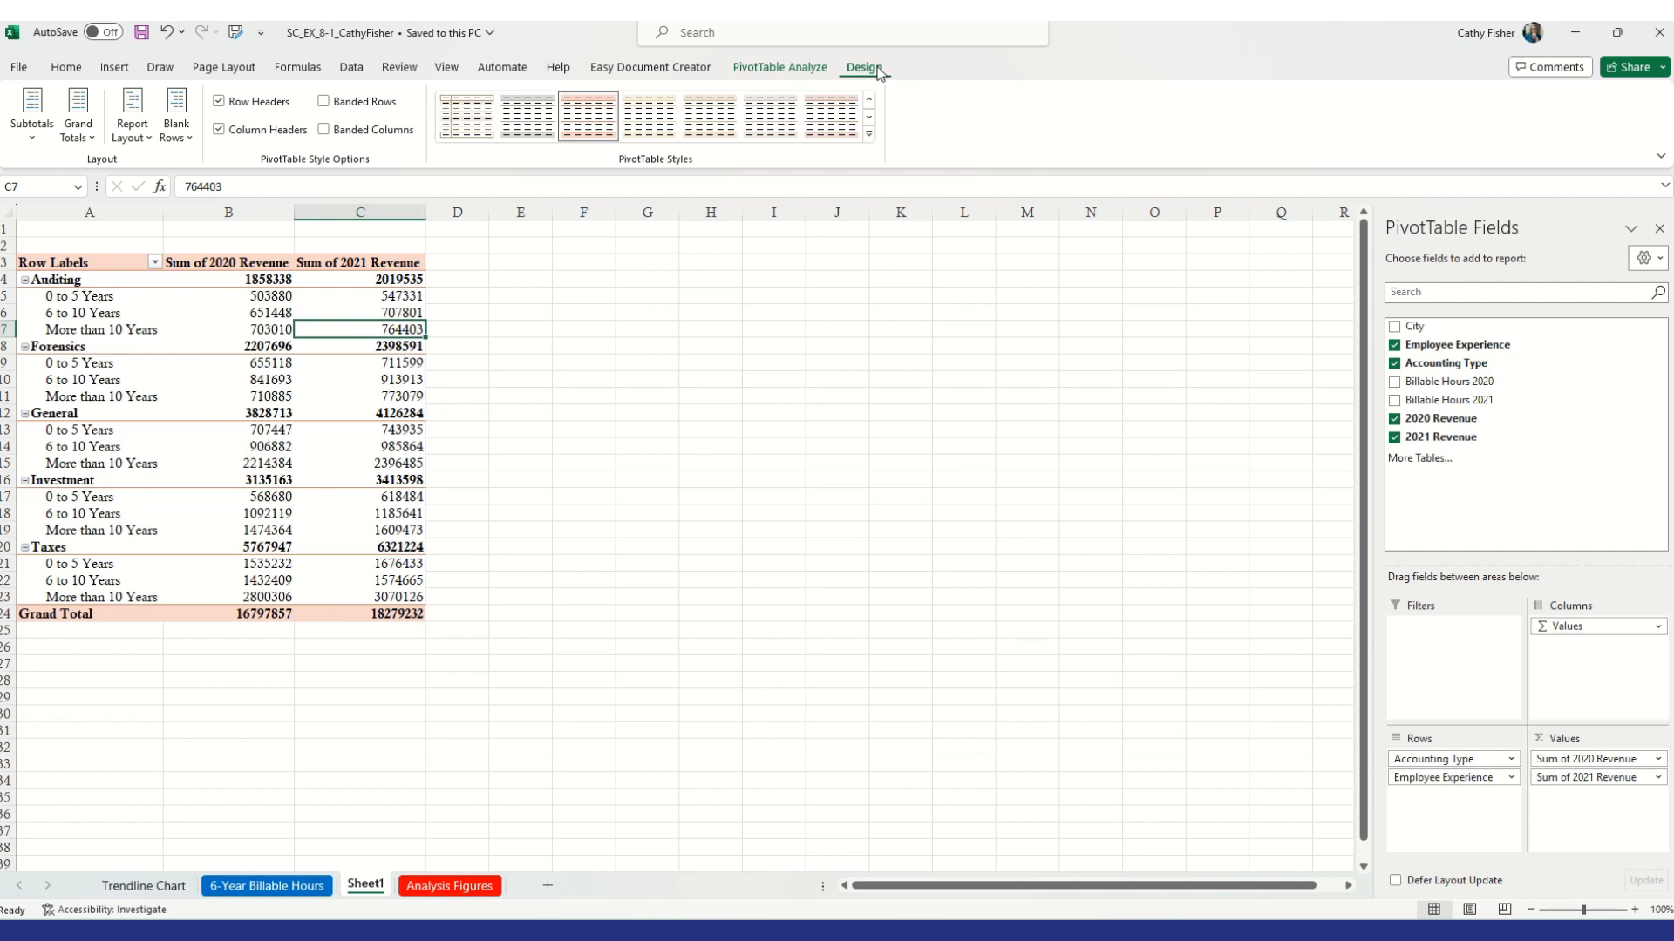
Change the PivotTable report layout to Tabular Form
click(132, 131)
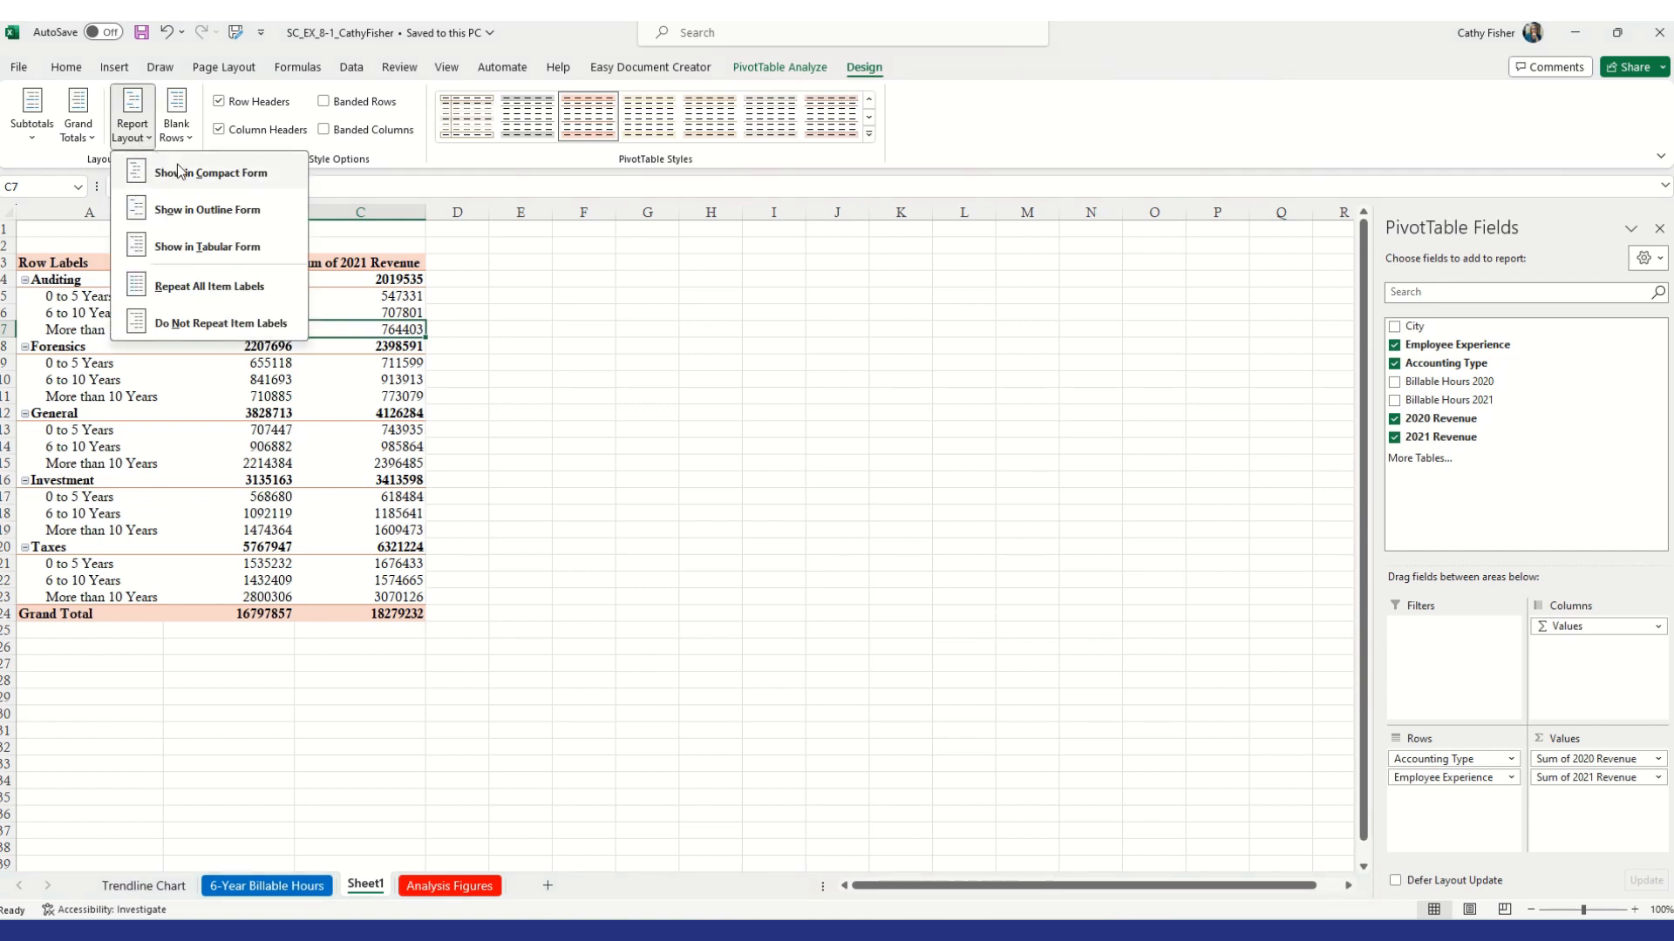
click(206, 173)
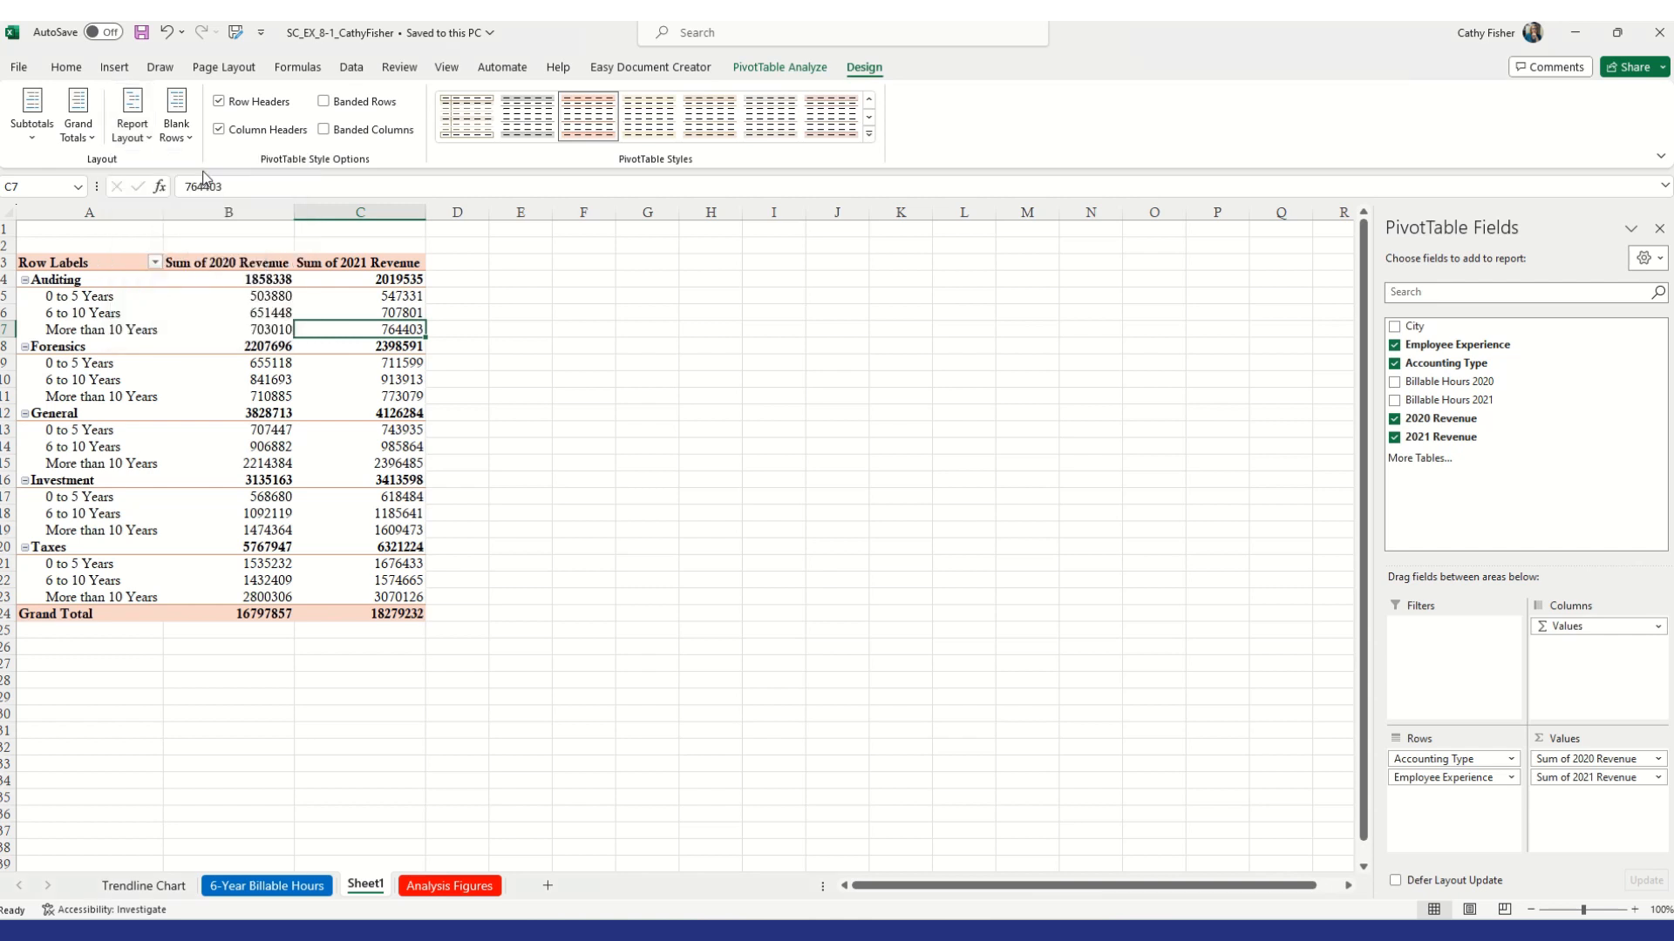
click(133, 122)
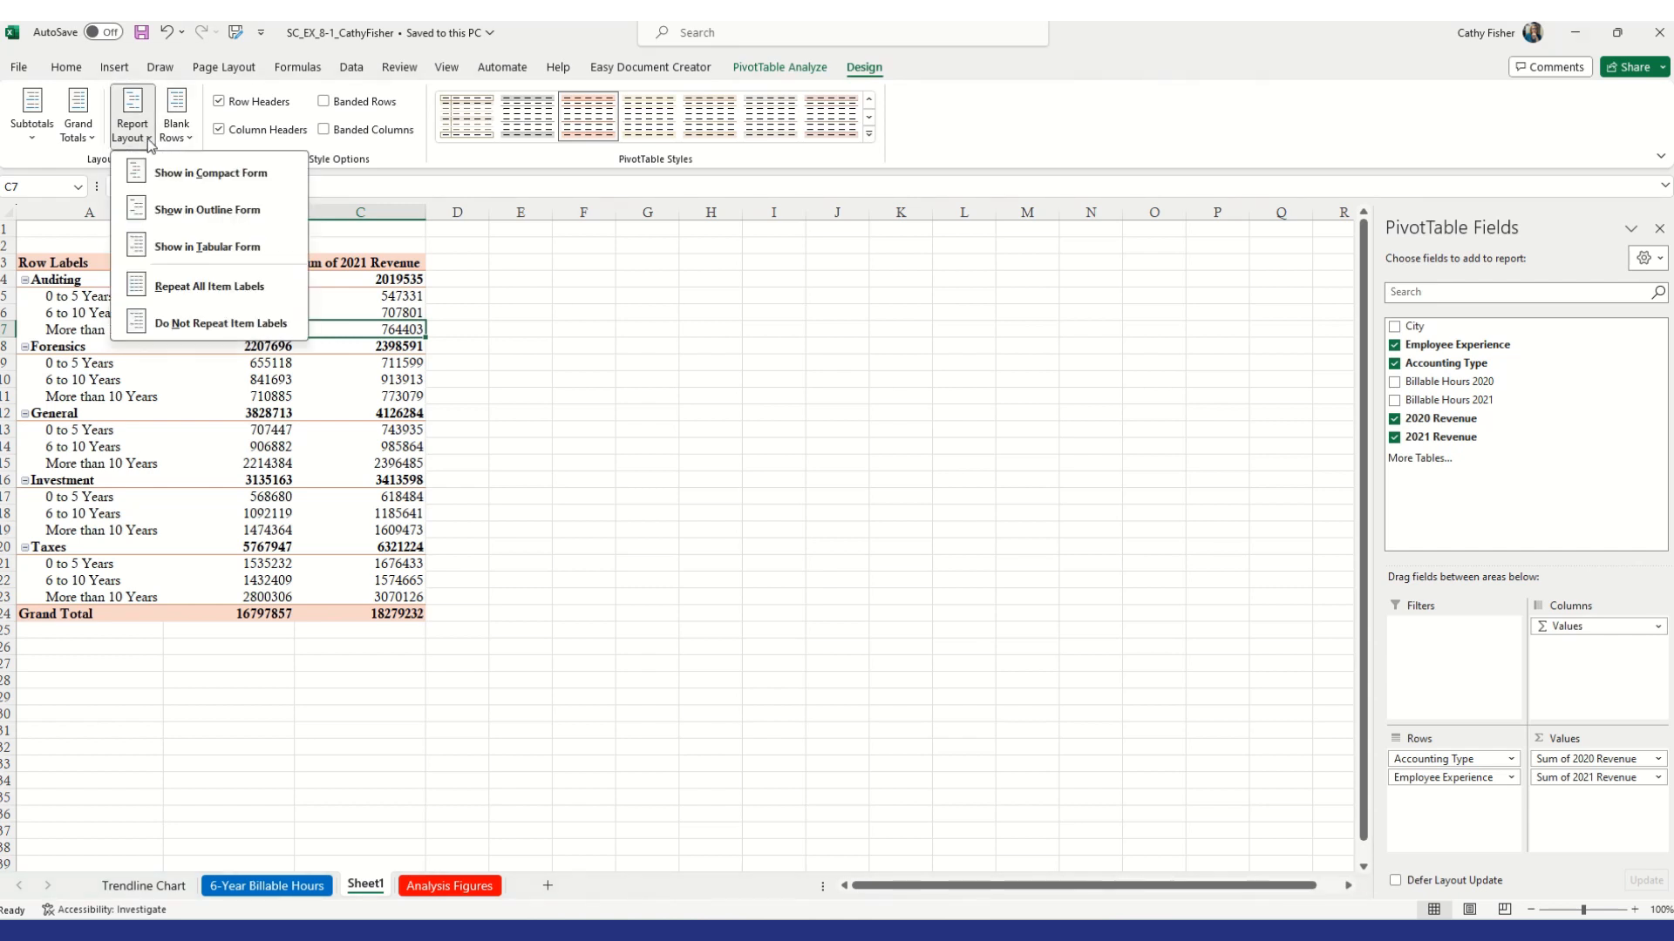
click(191, 248)
click(142, 138)
click(190, 247)
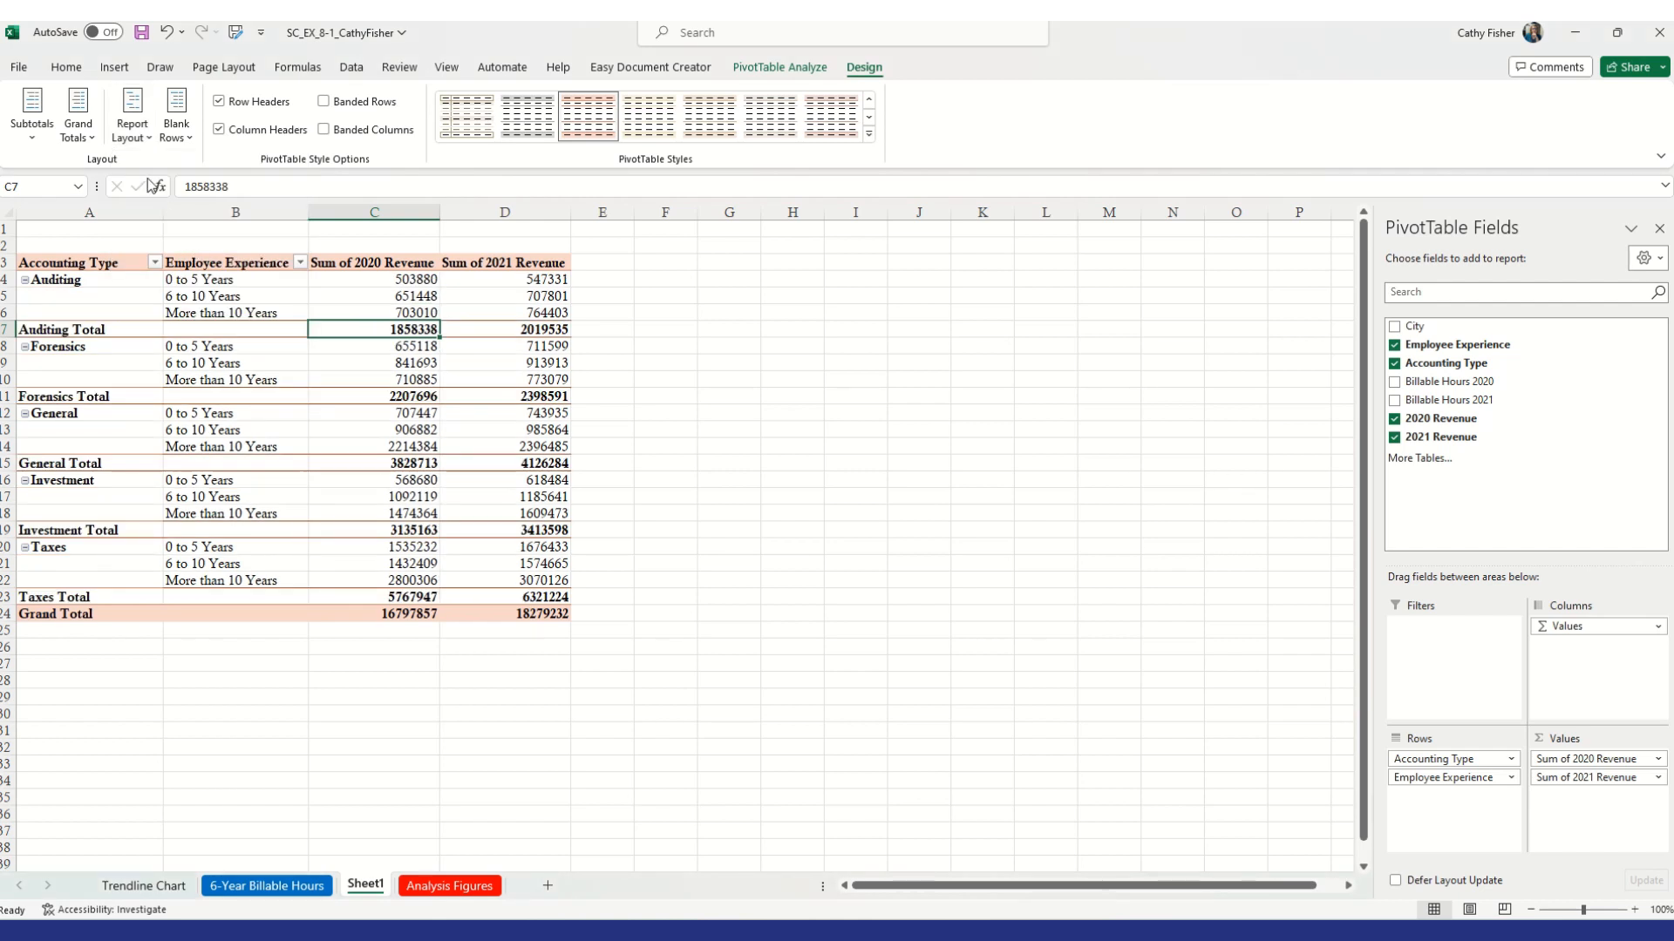
Set the PivotTable report layout to repeat all item labels
click(133, 123)
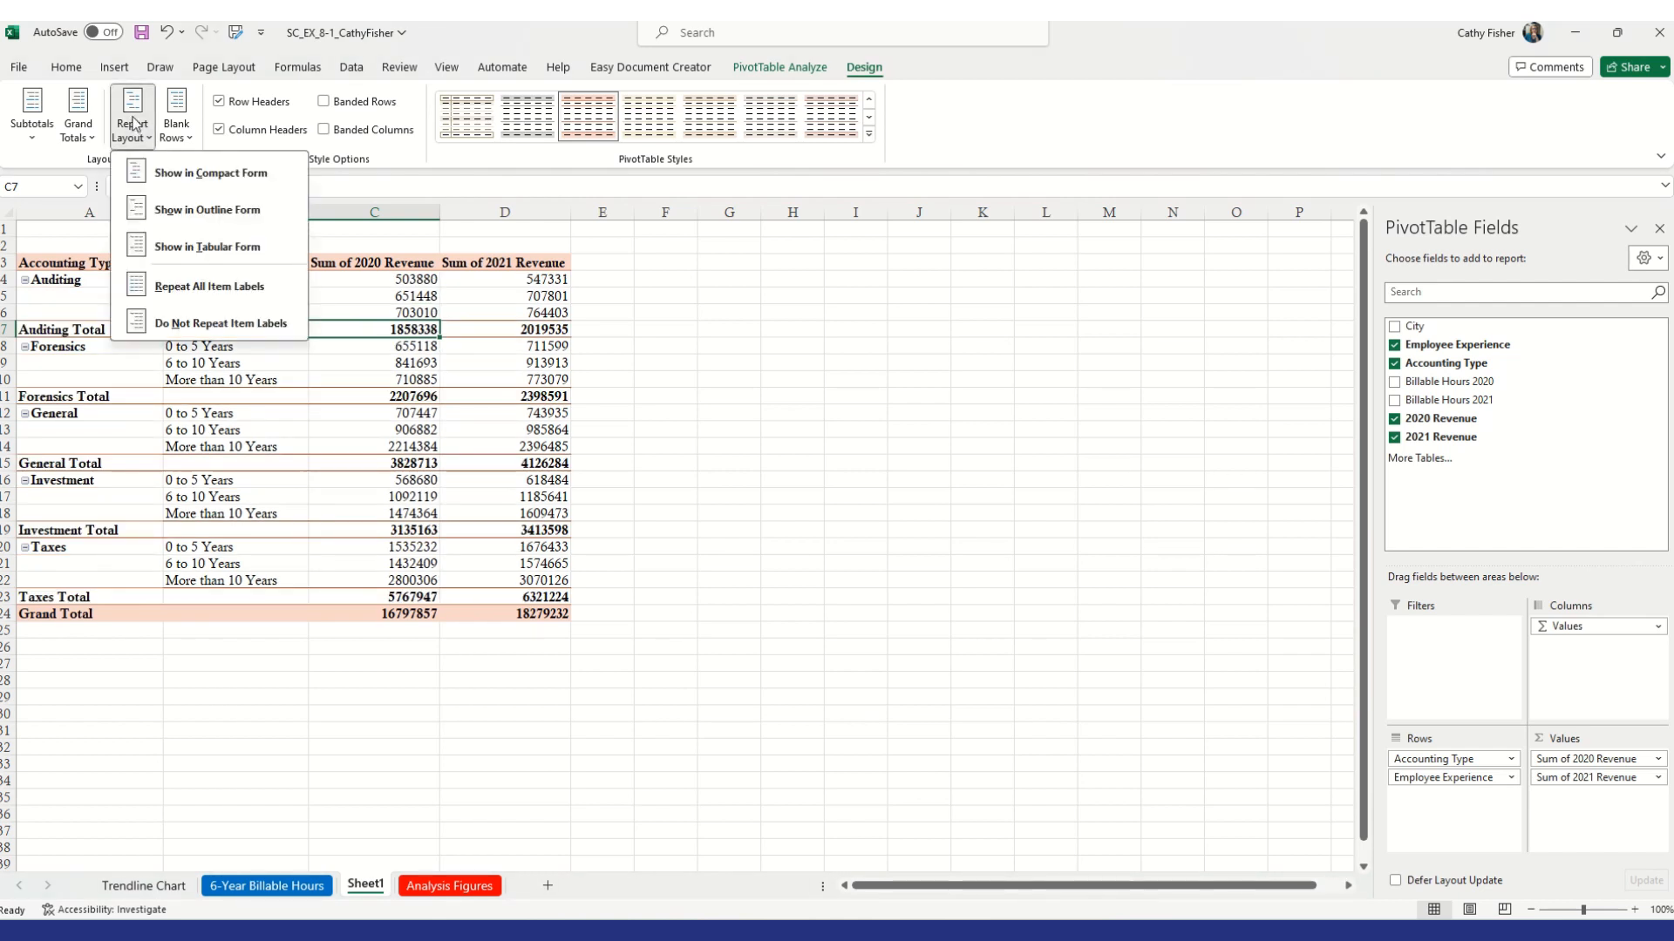
click(247, 293)
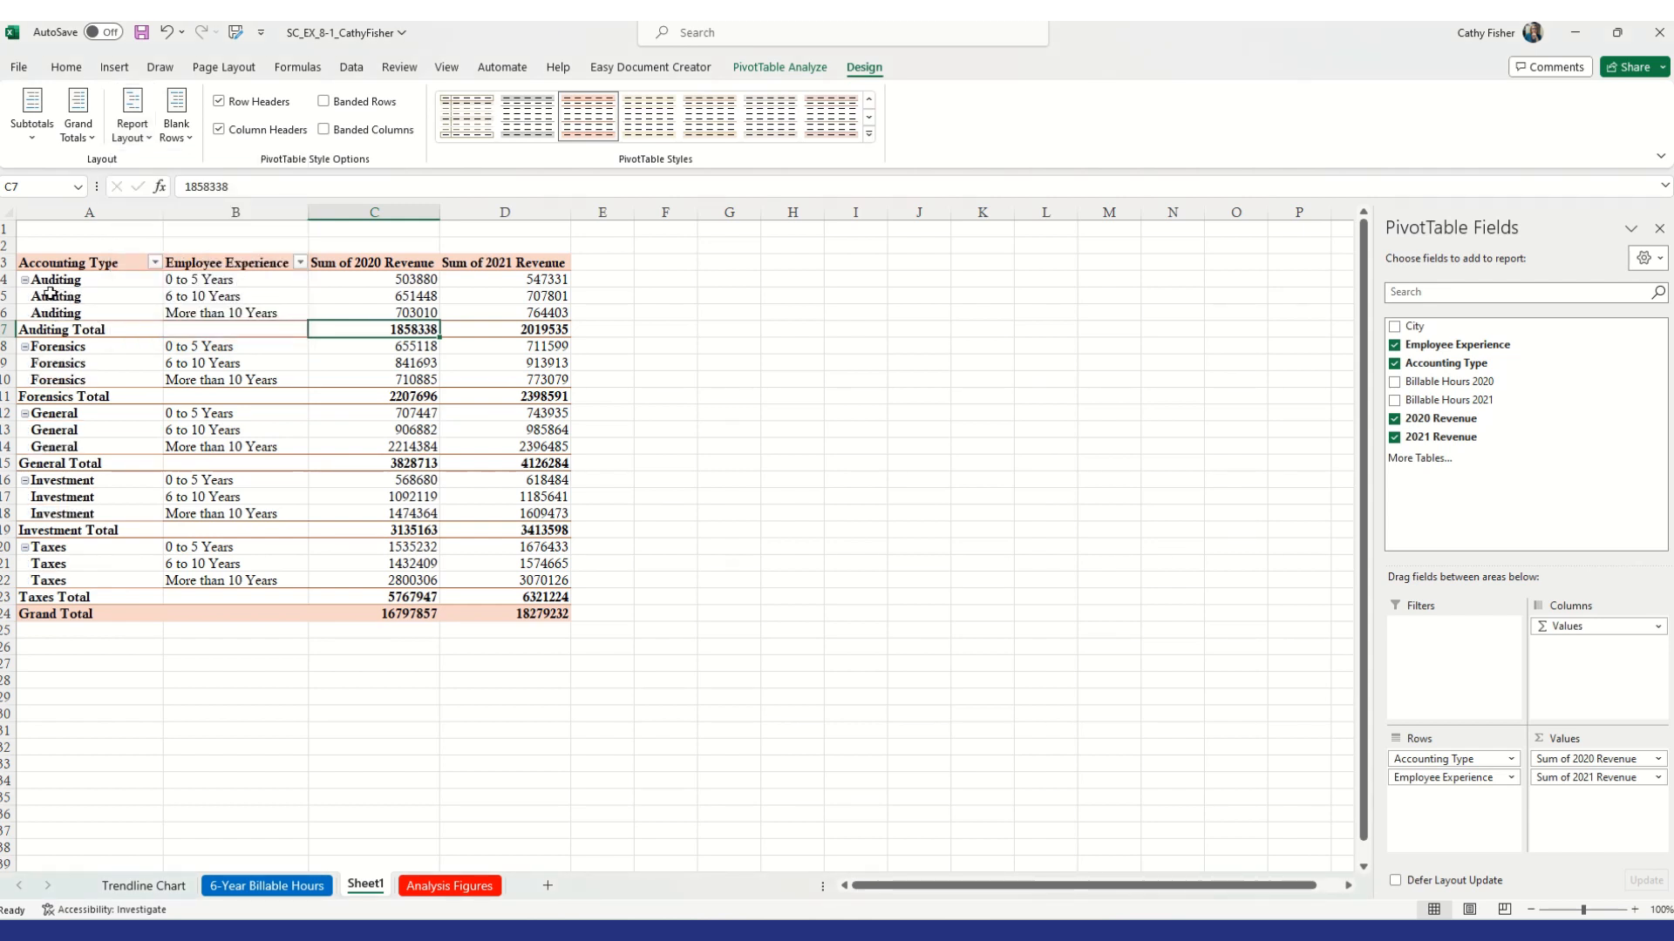
click(133, 122)
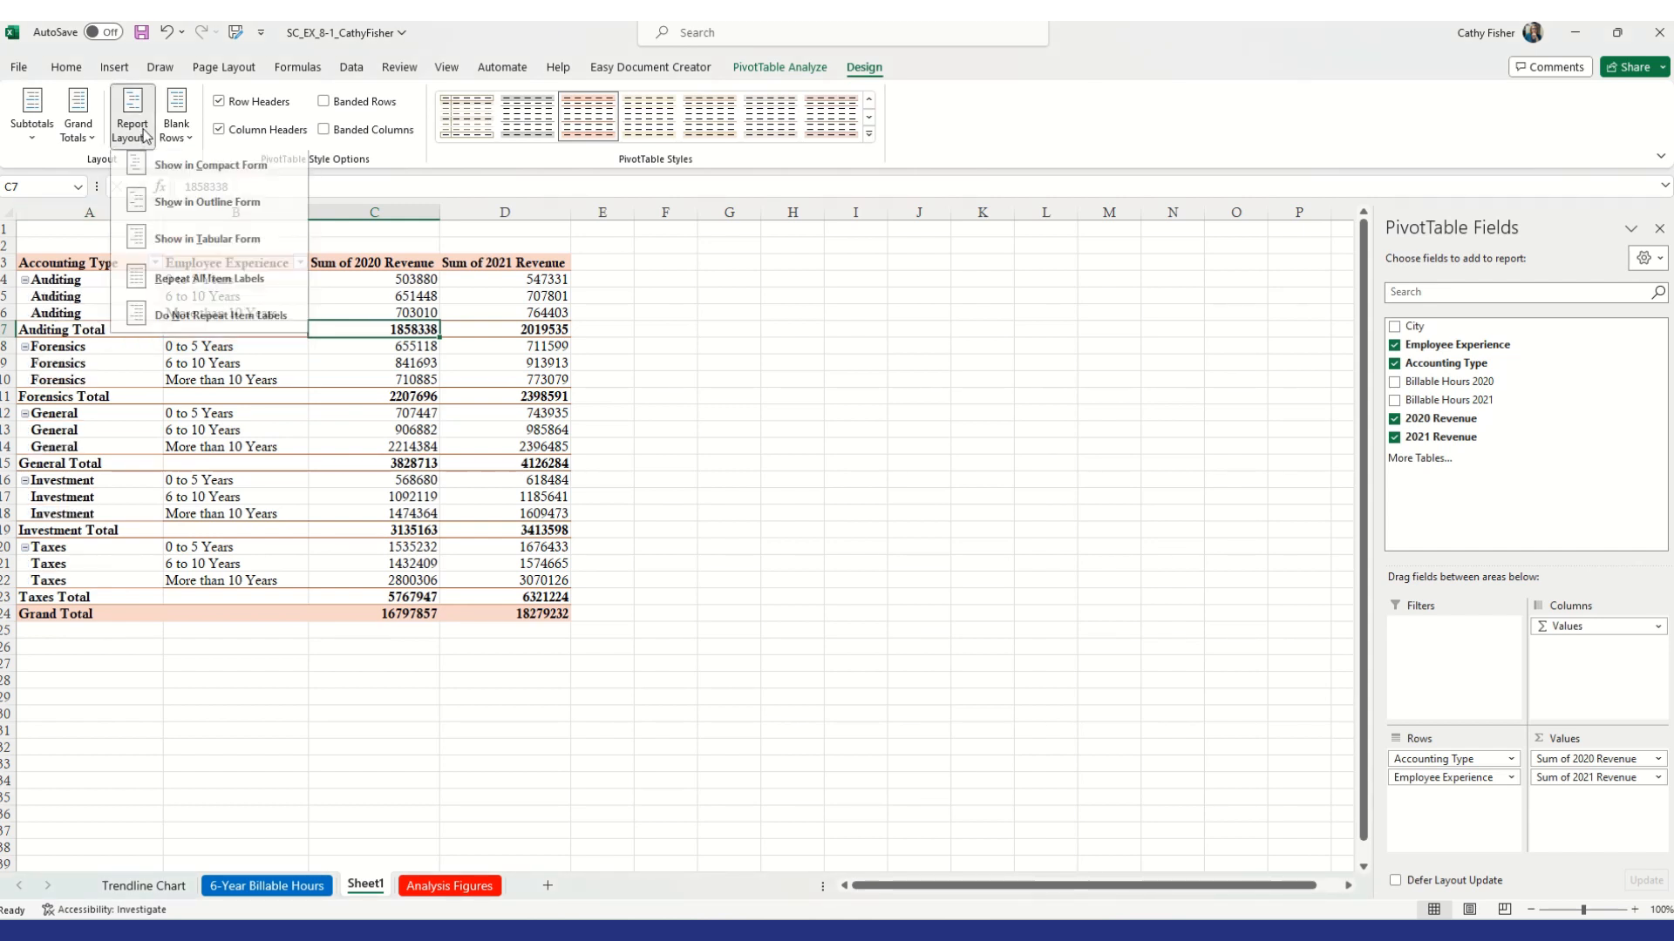
click(249, 323)
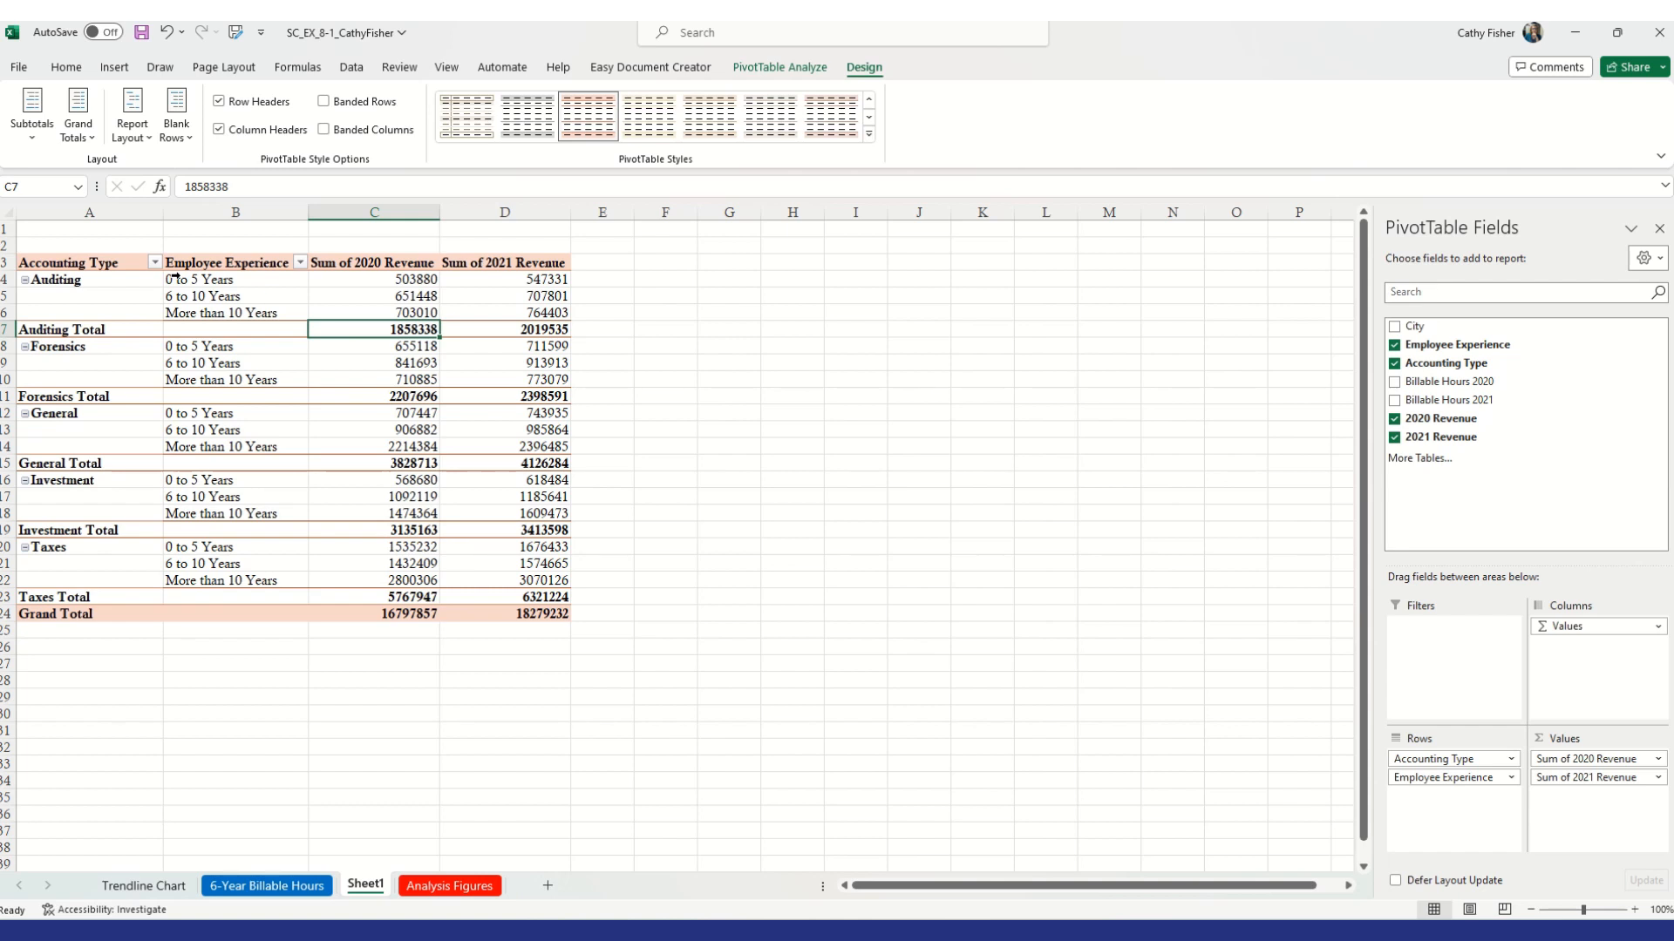
click(132, 131)
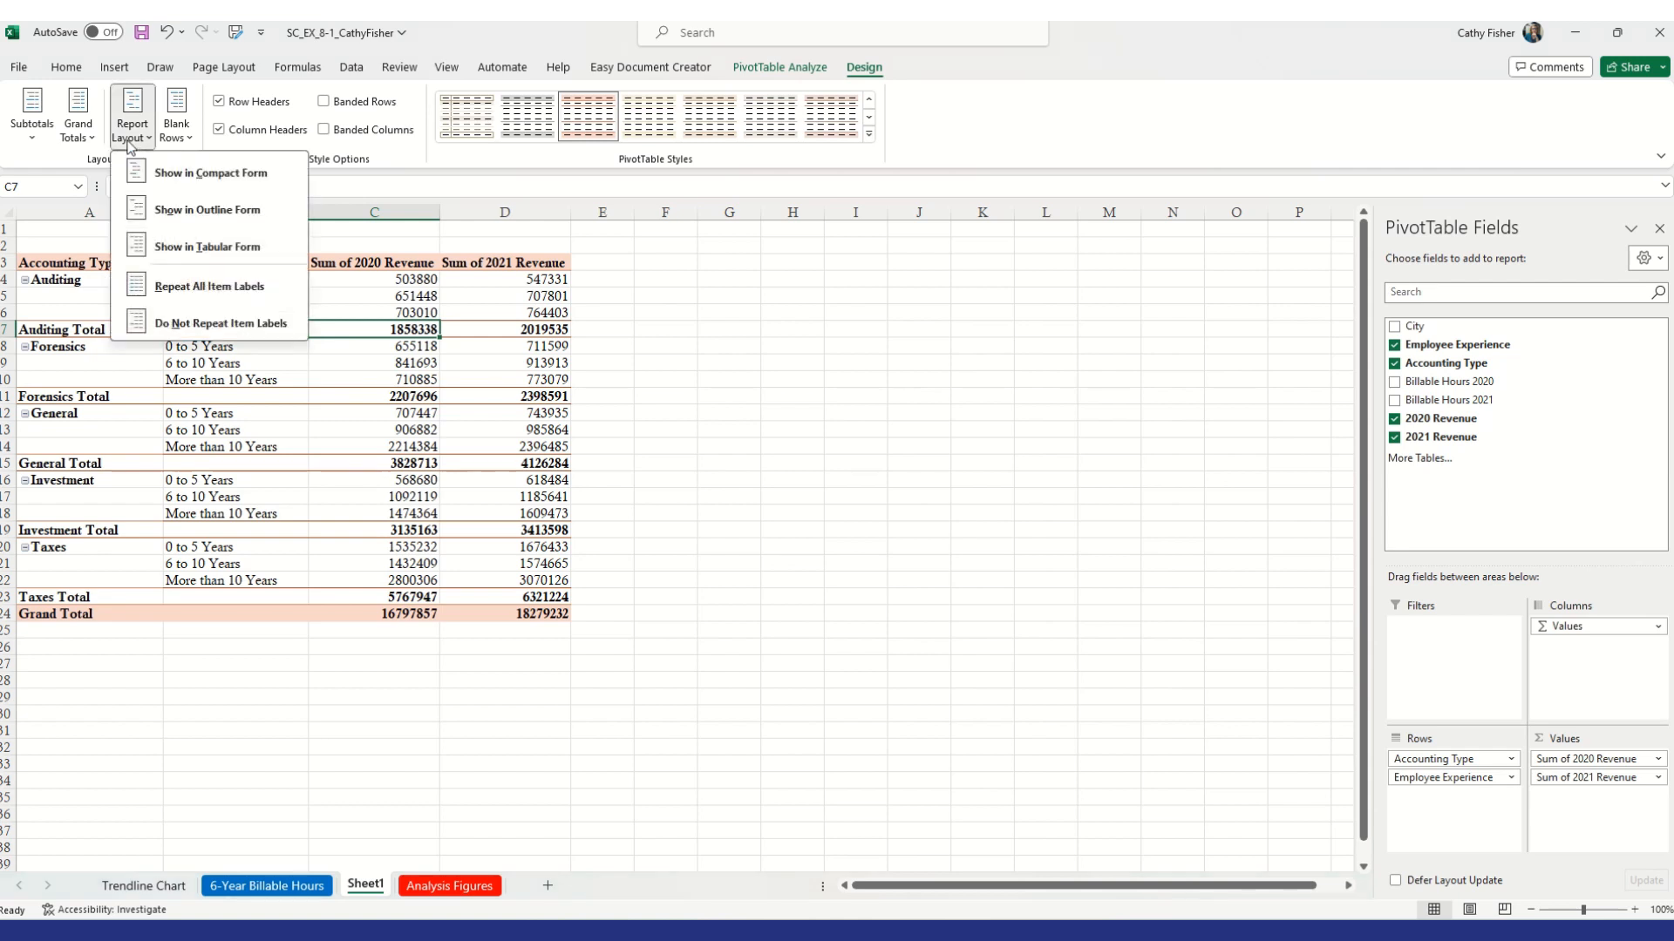
click(186, 291)
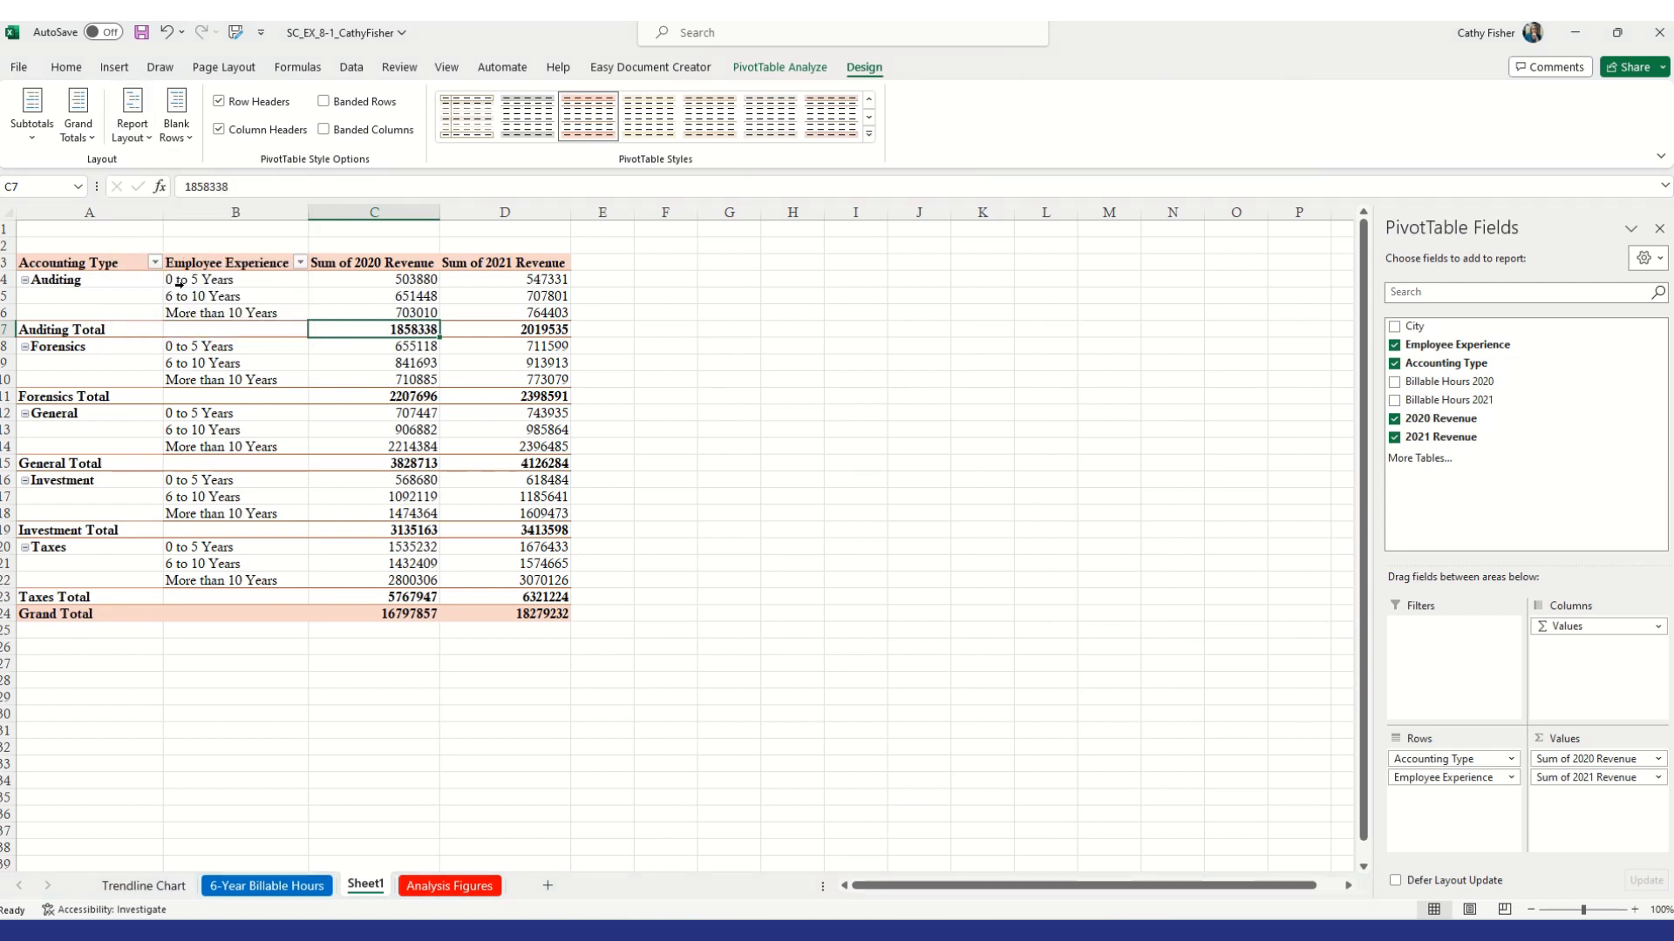
click(151, 145)
click(220, 247)
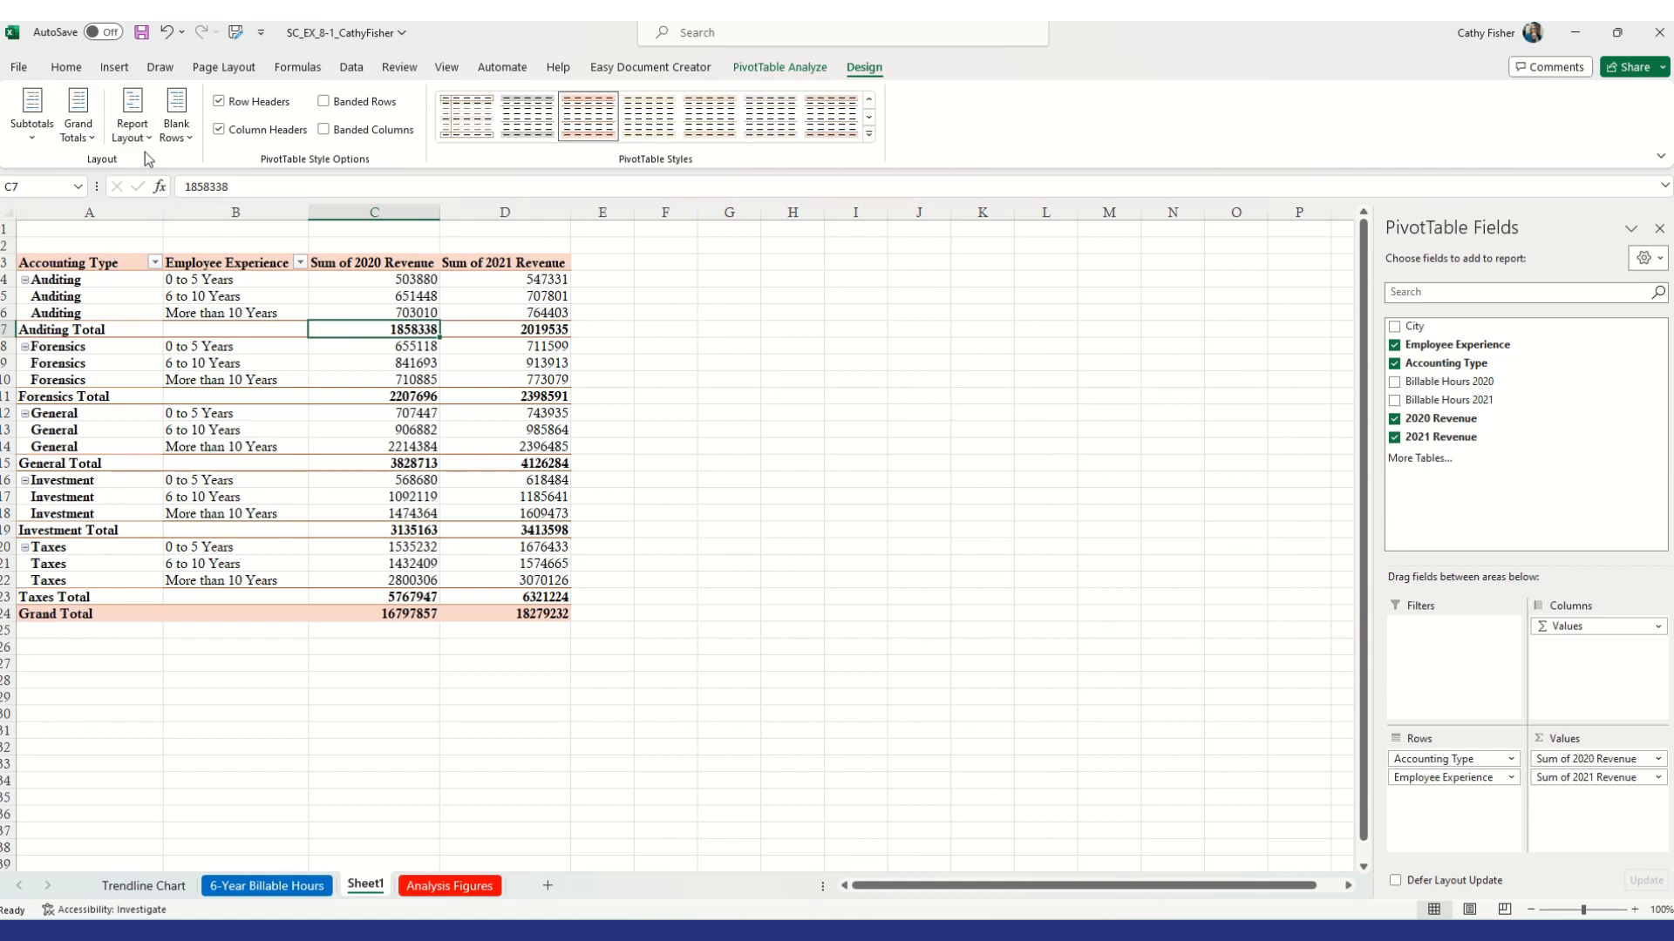
click(155, 264)
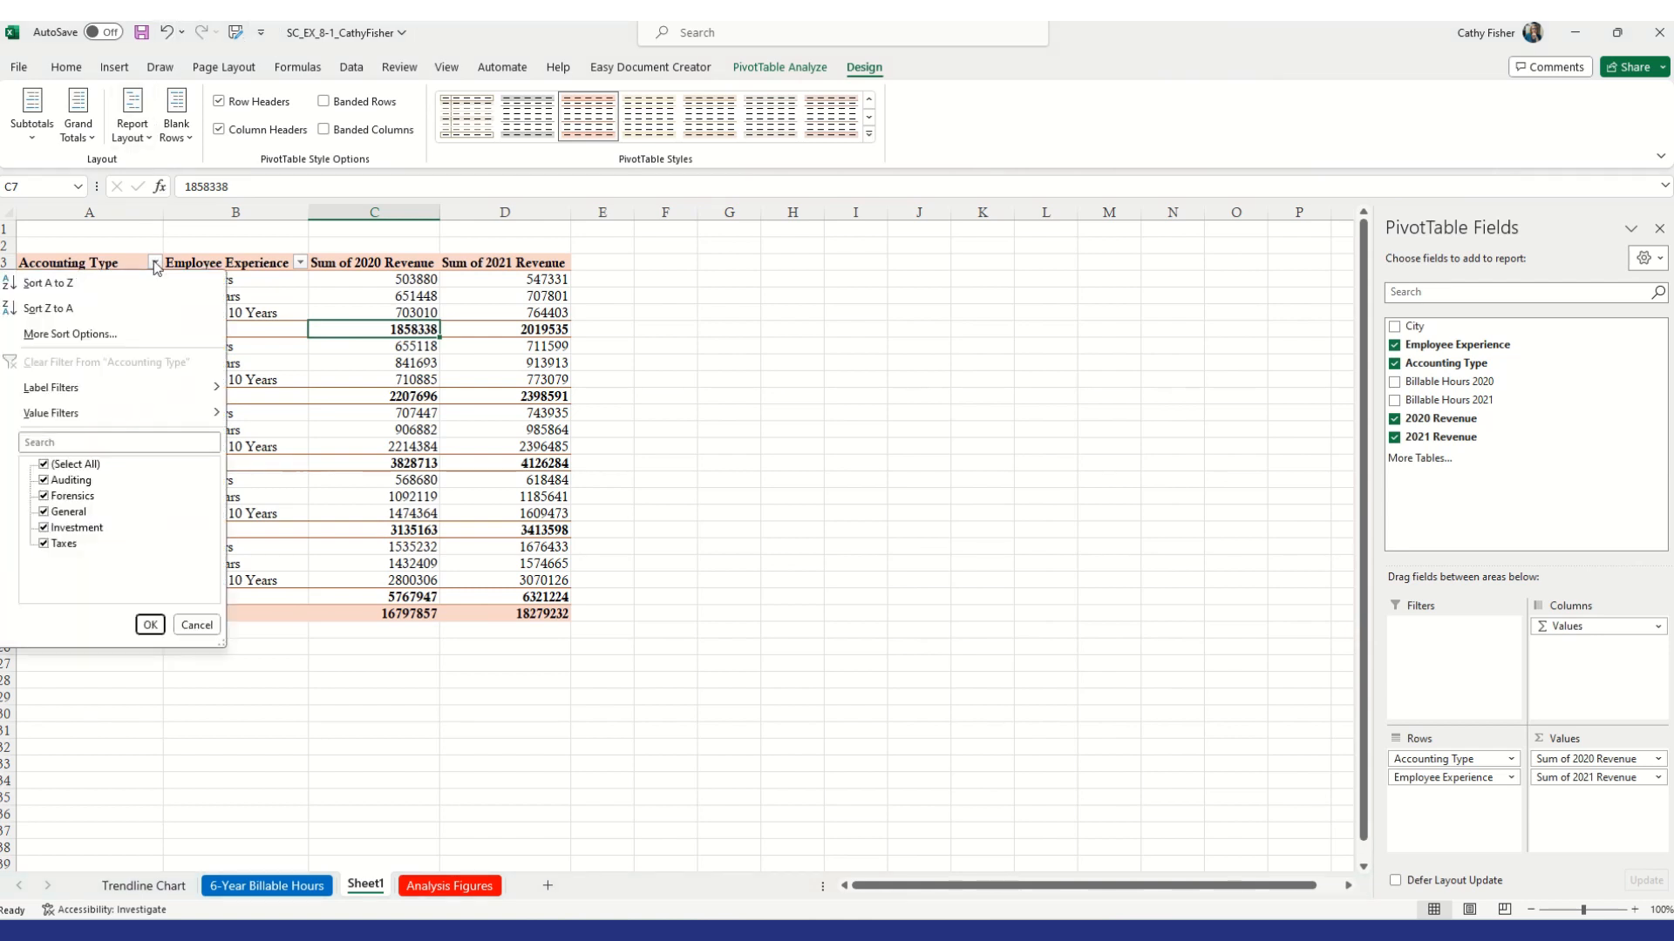
click(299, 266)
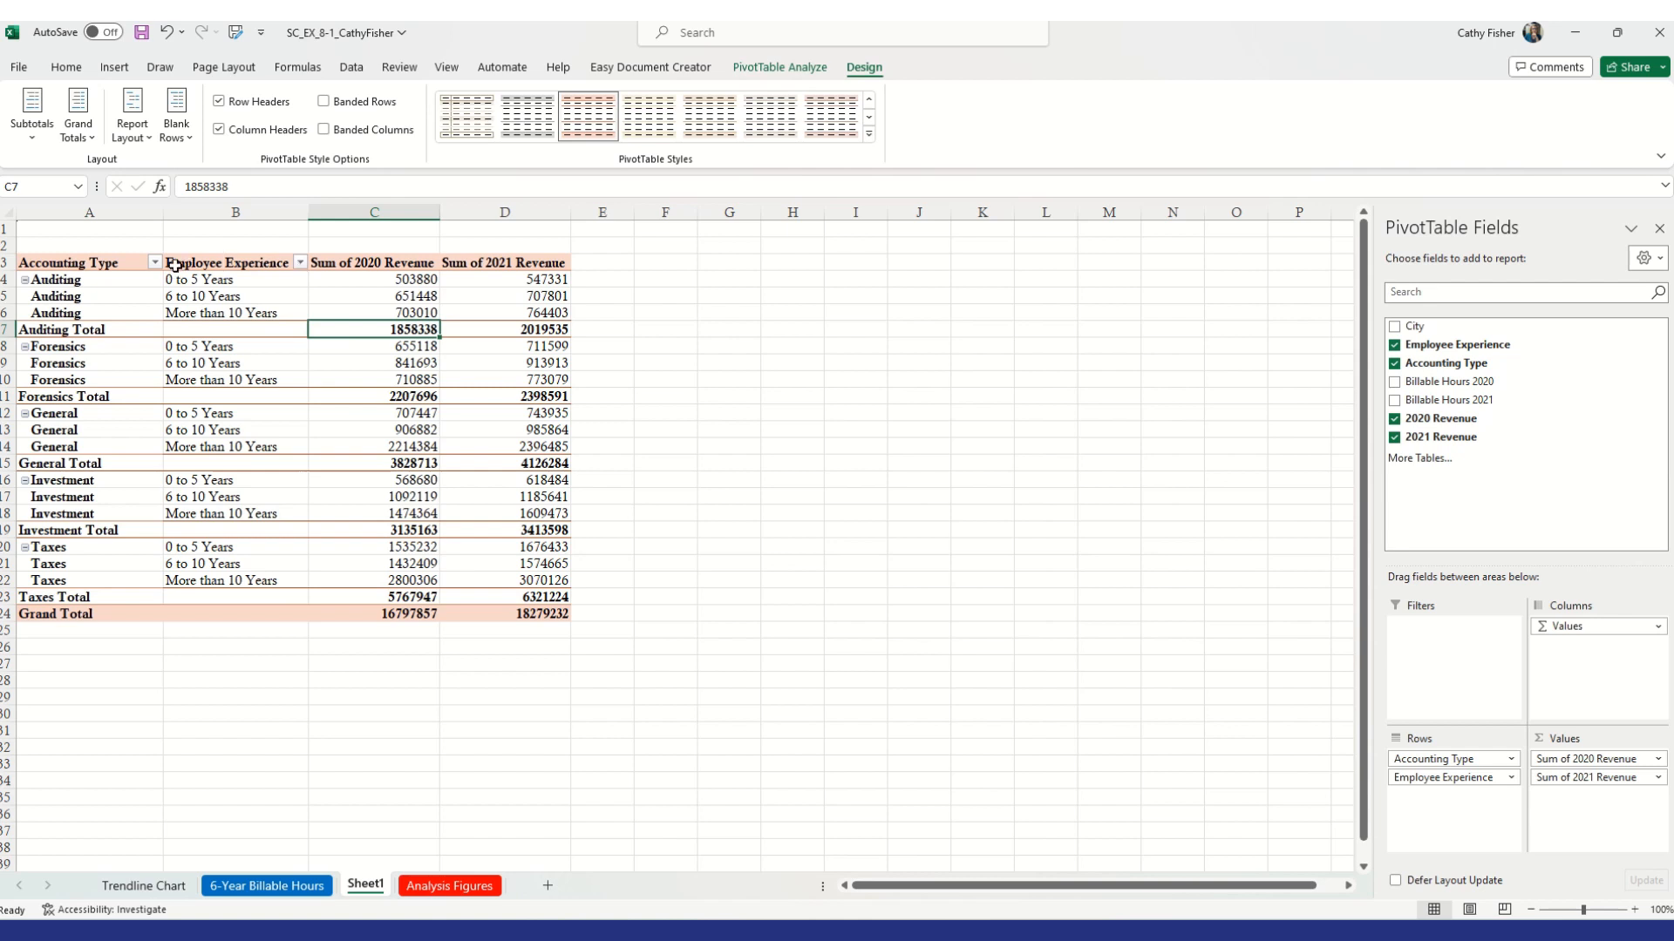
click(300, 263)
click(300, 264)
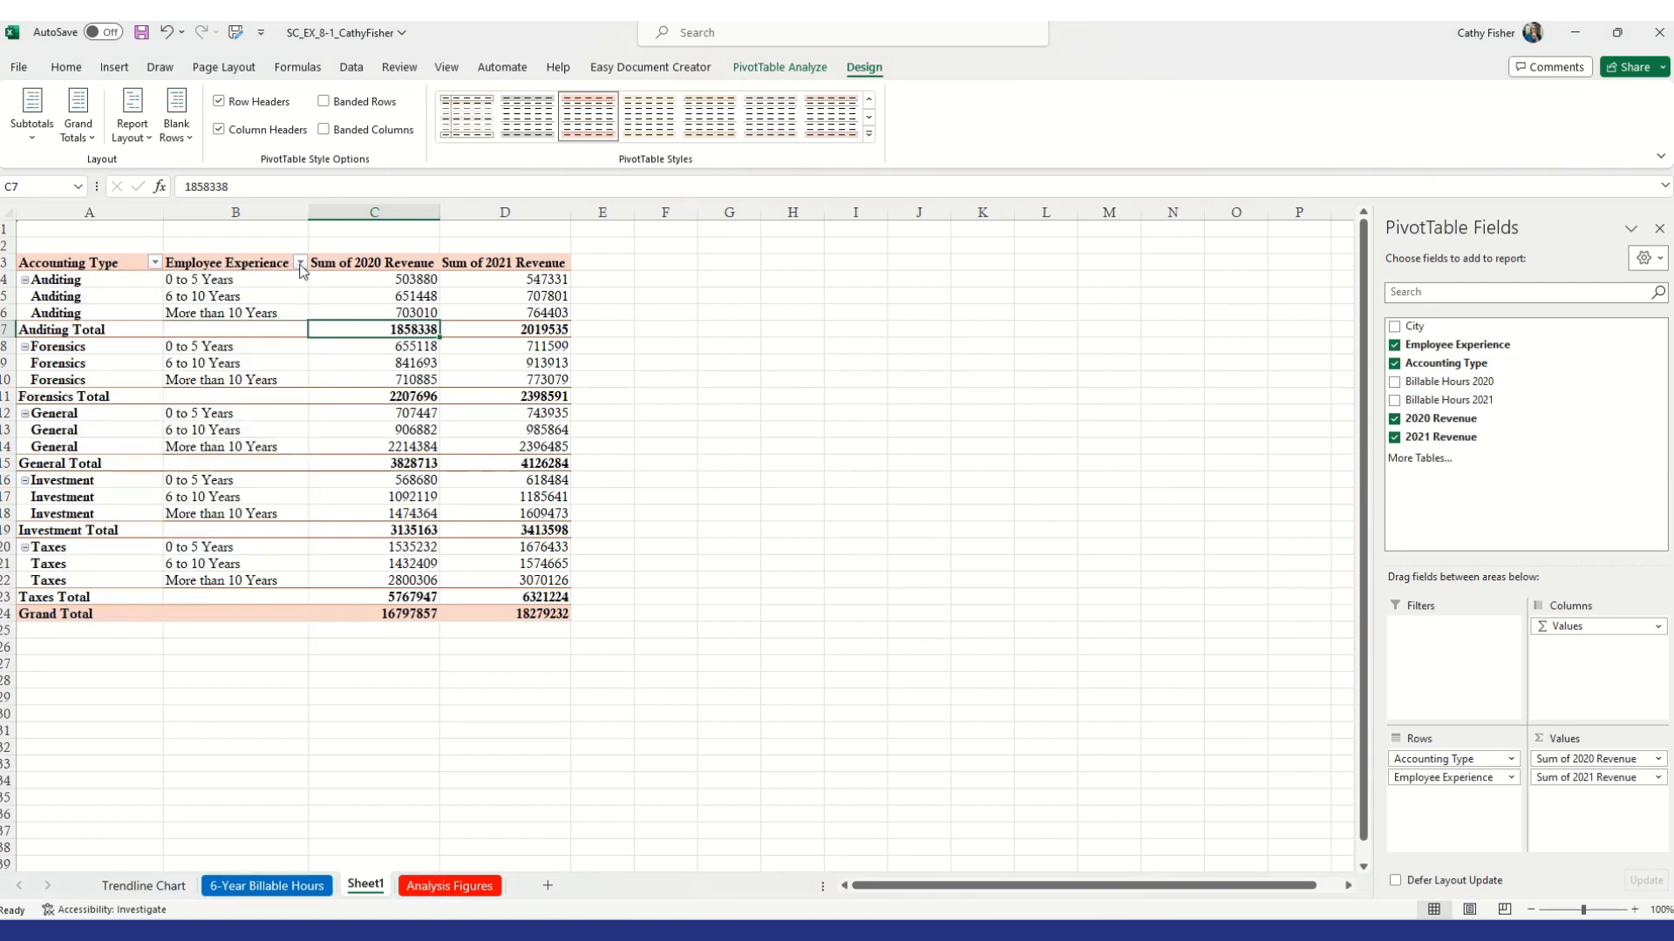
click(155, 264)
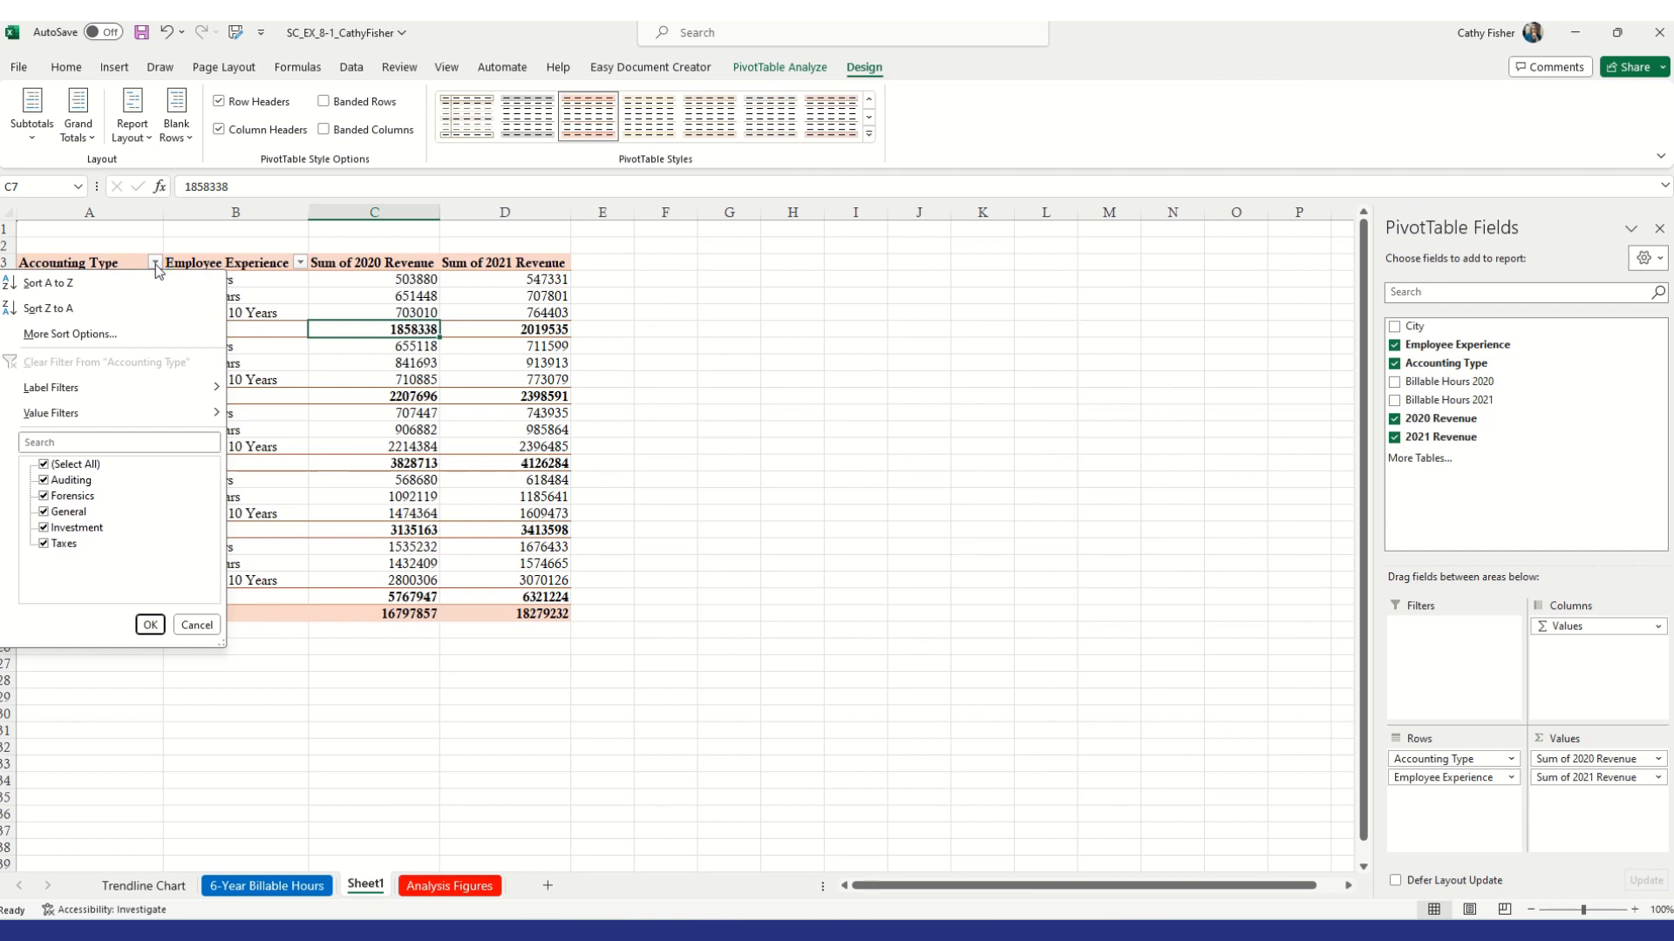
click(155, 263)
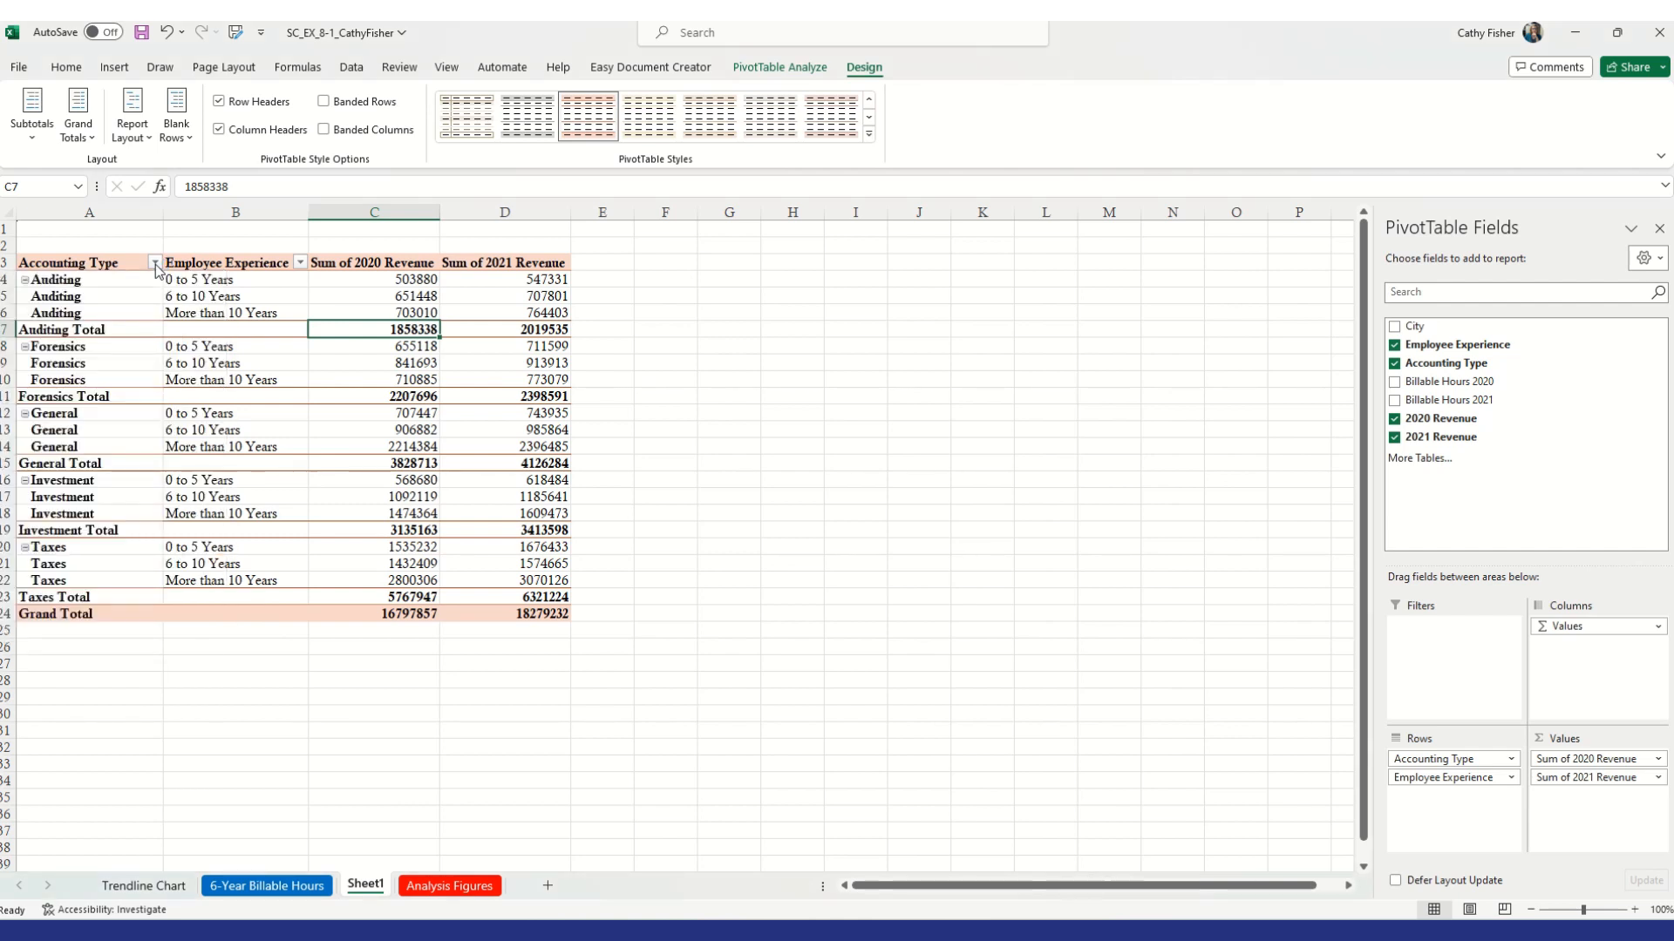
Filter the Accounting Type rows to show only Forensics and Investment
click(155, 264)
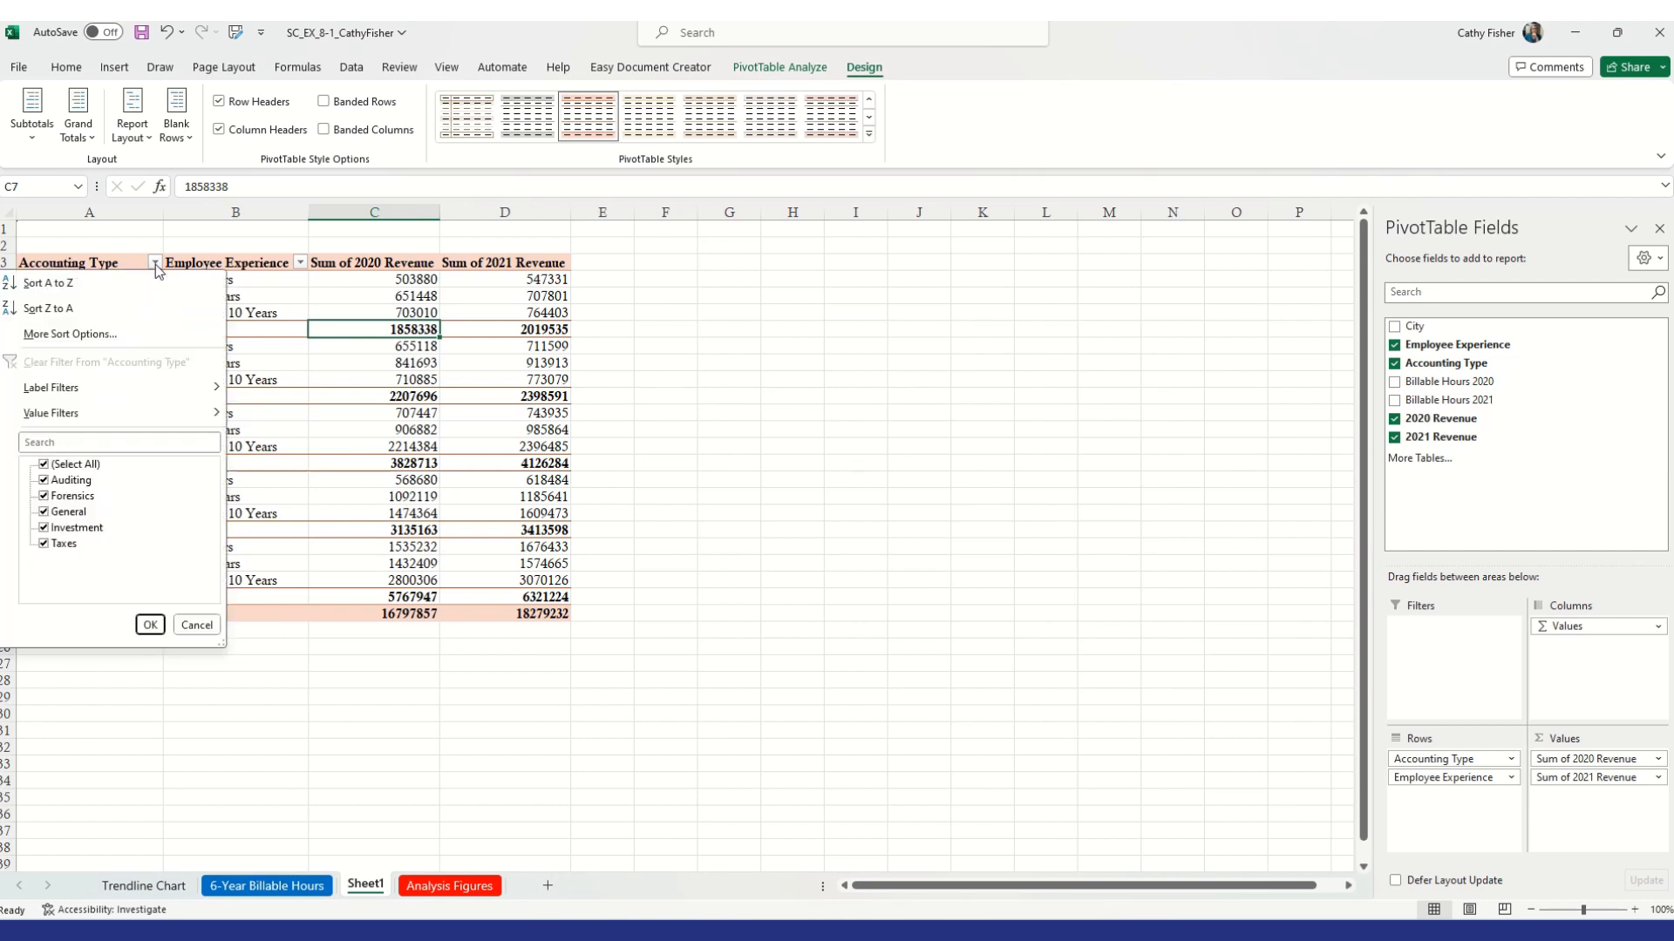
click(50, 482)
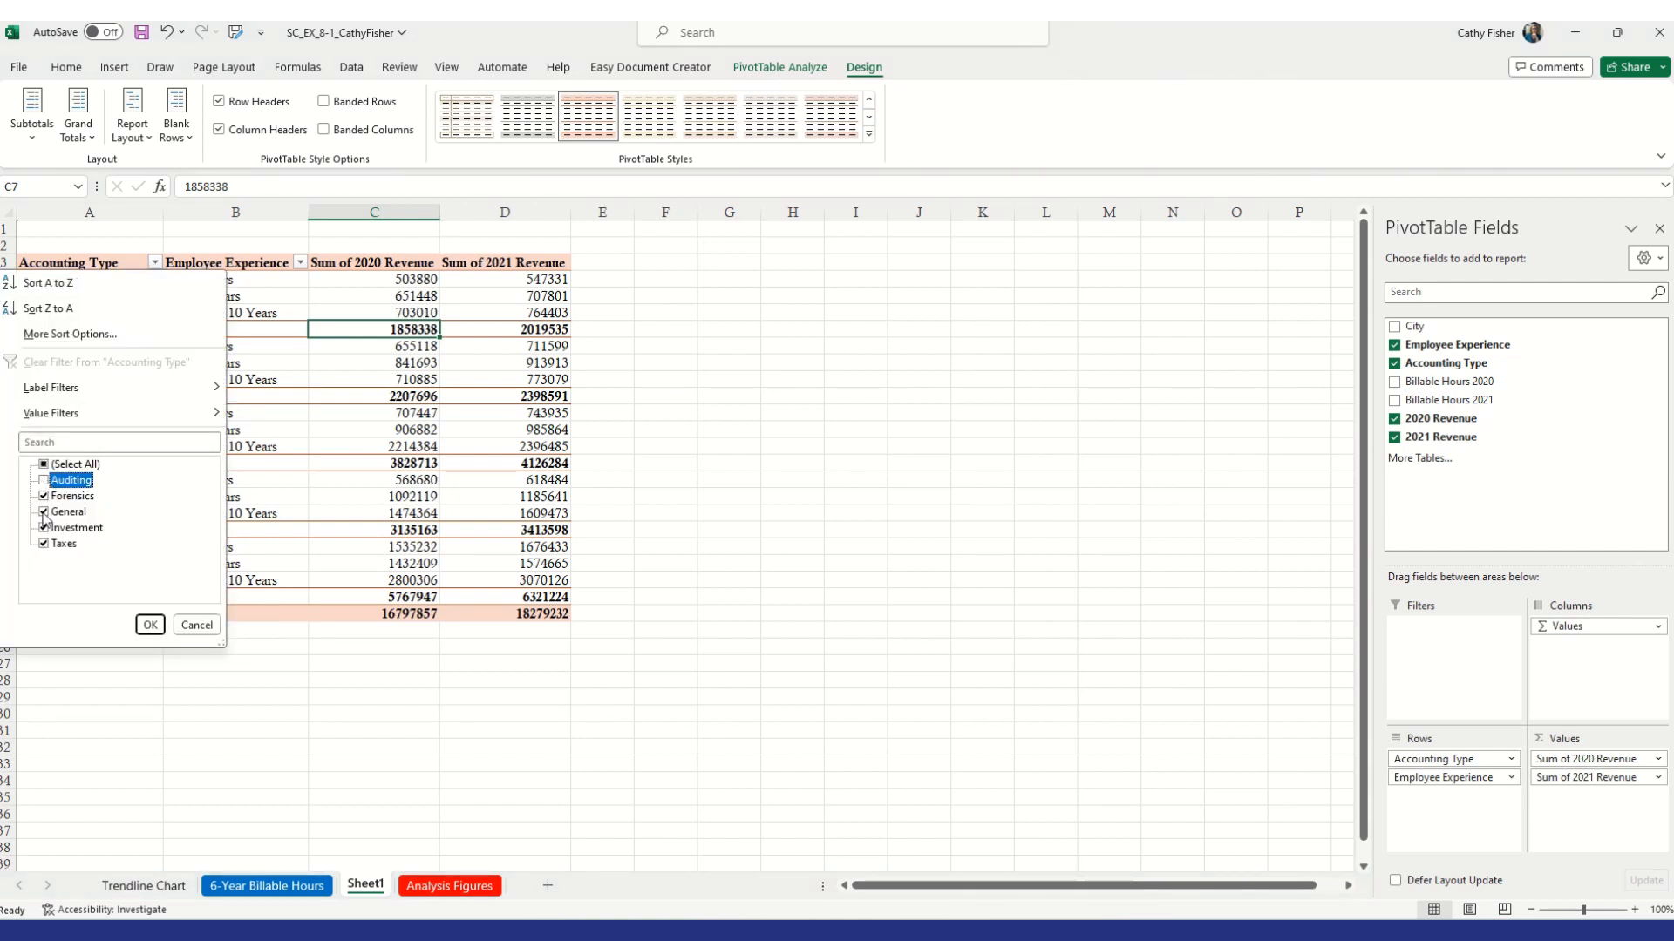
click(44, 513)
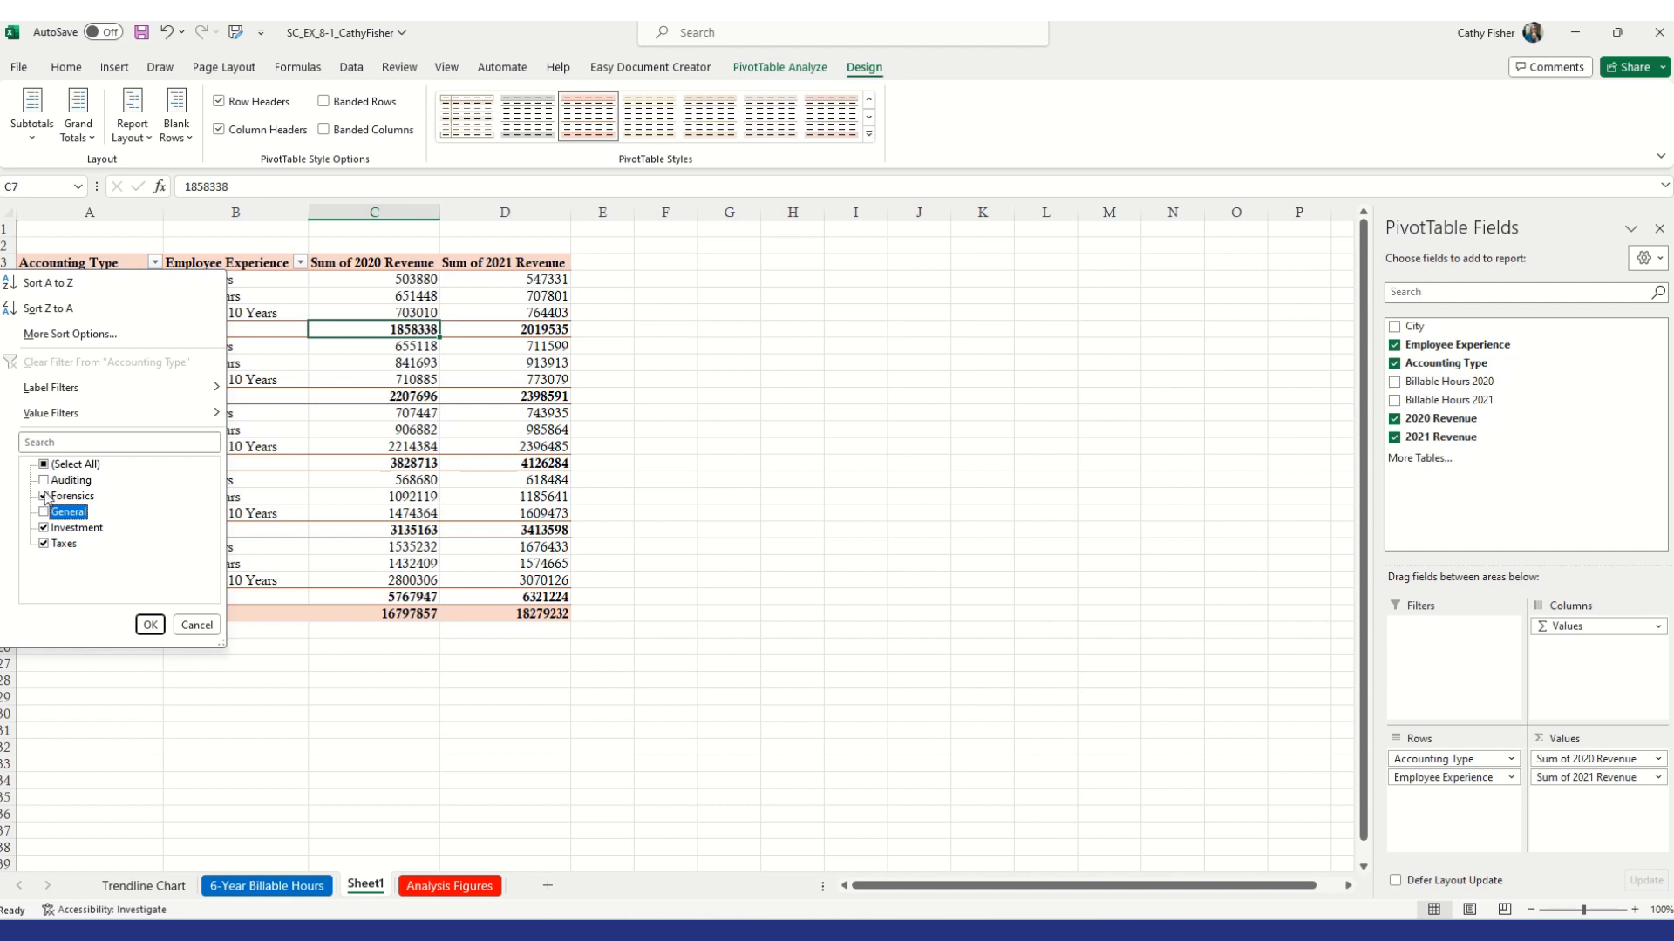
click(48, 547)
click(150, 625)
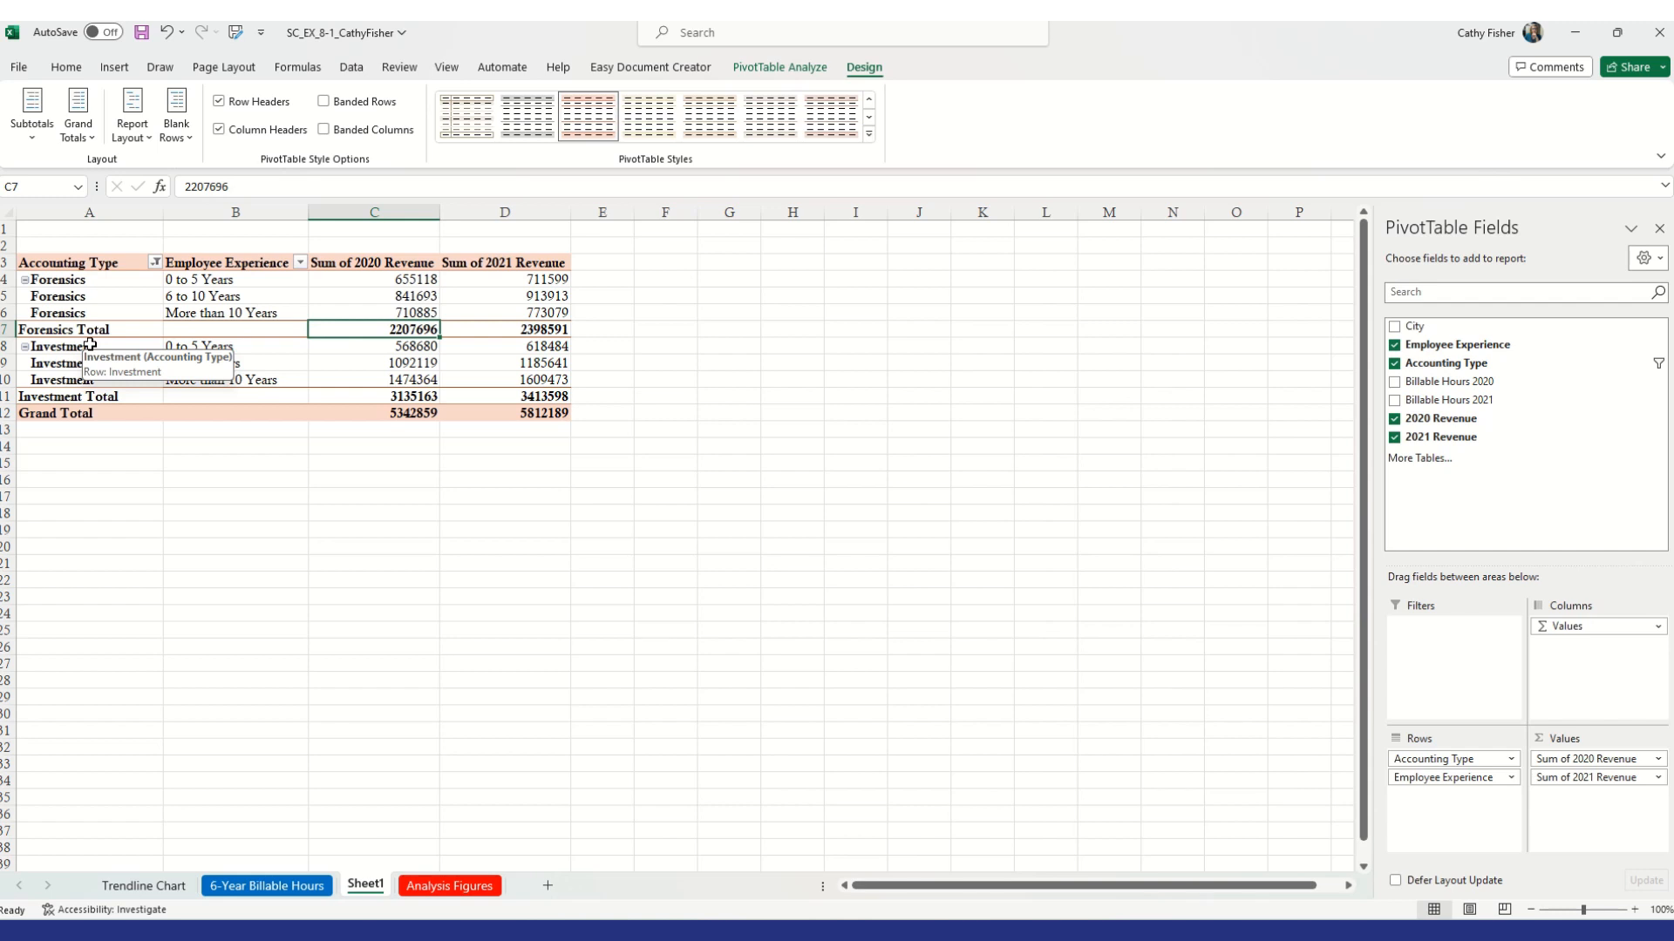
Change the Accounting Type filter to show only General and Taxes
click(156, 263)
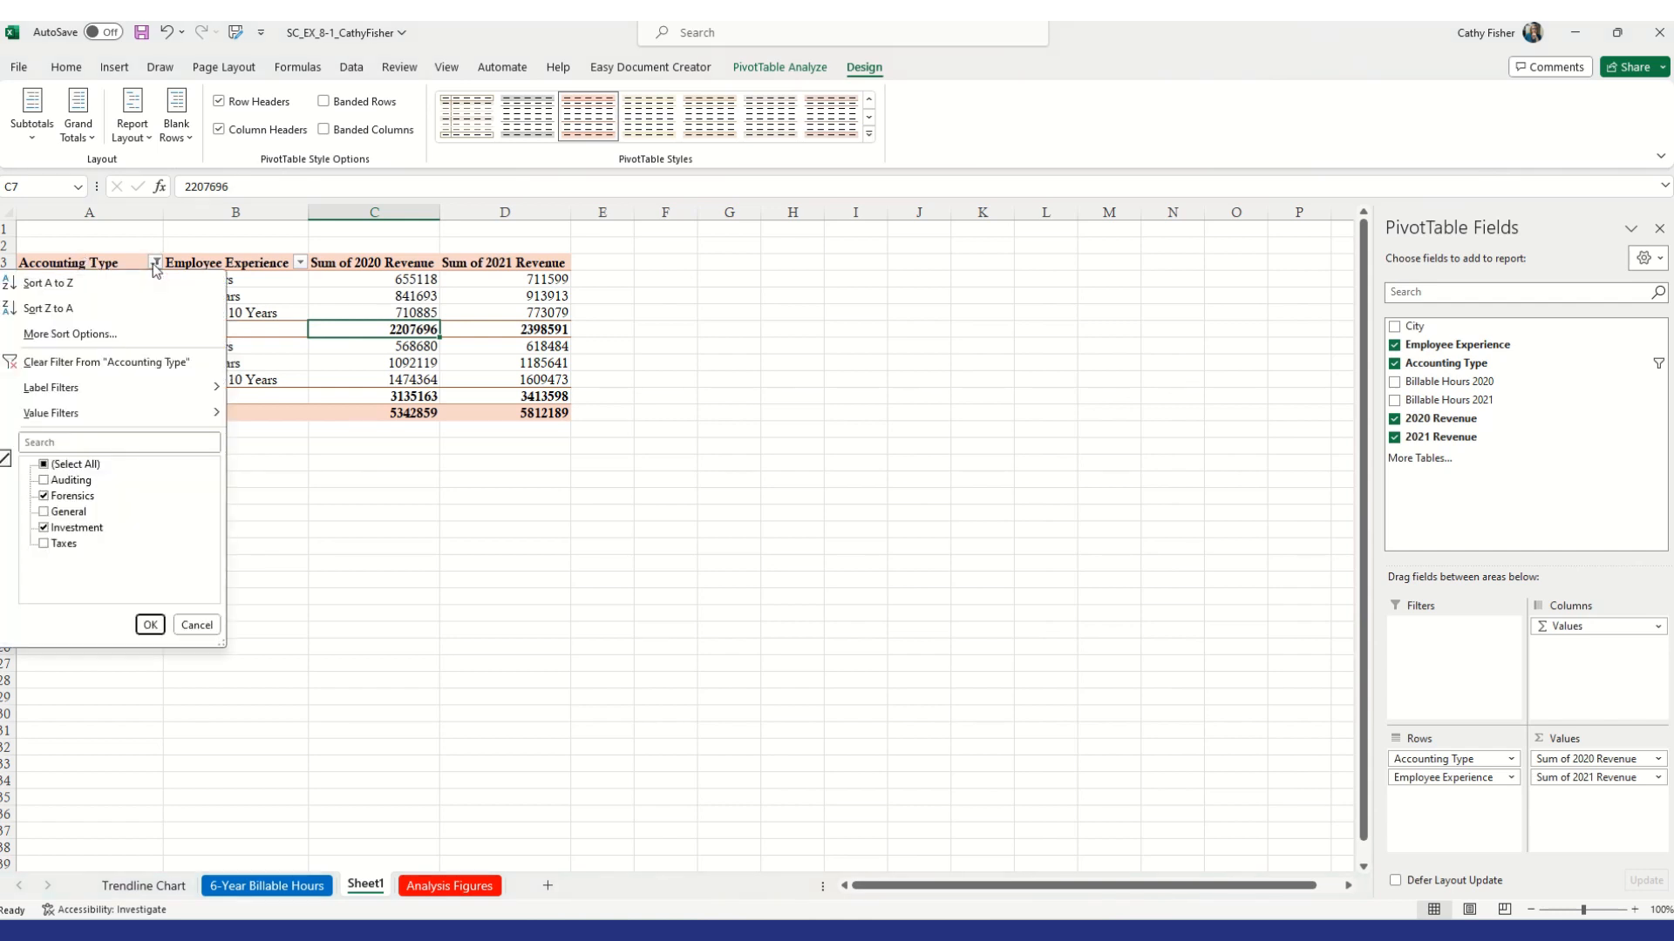
click(45, 512)
click(44, 544)
click(43, 496)
click(45, 529)
click(150, 625)
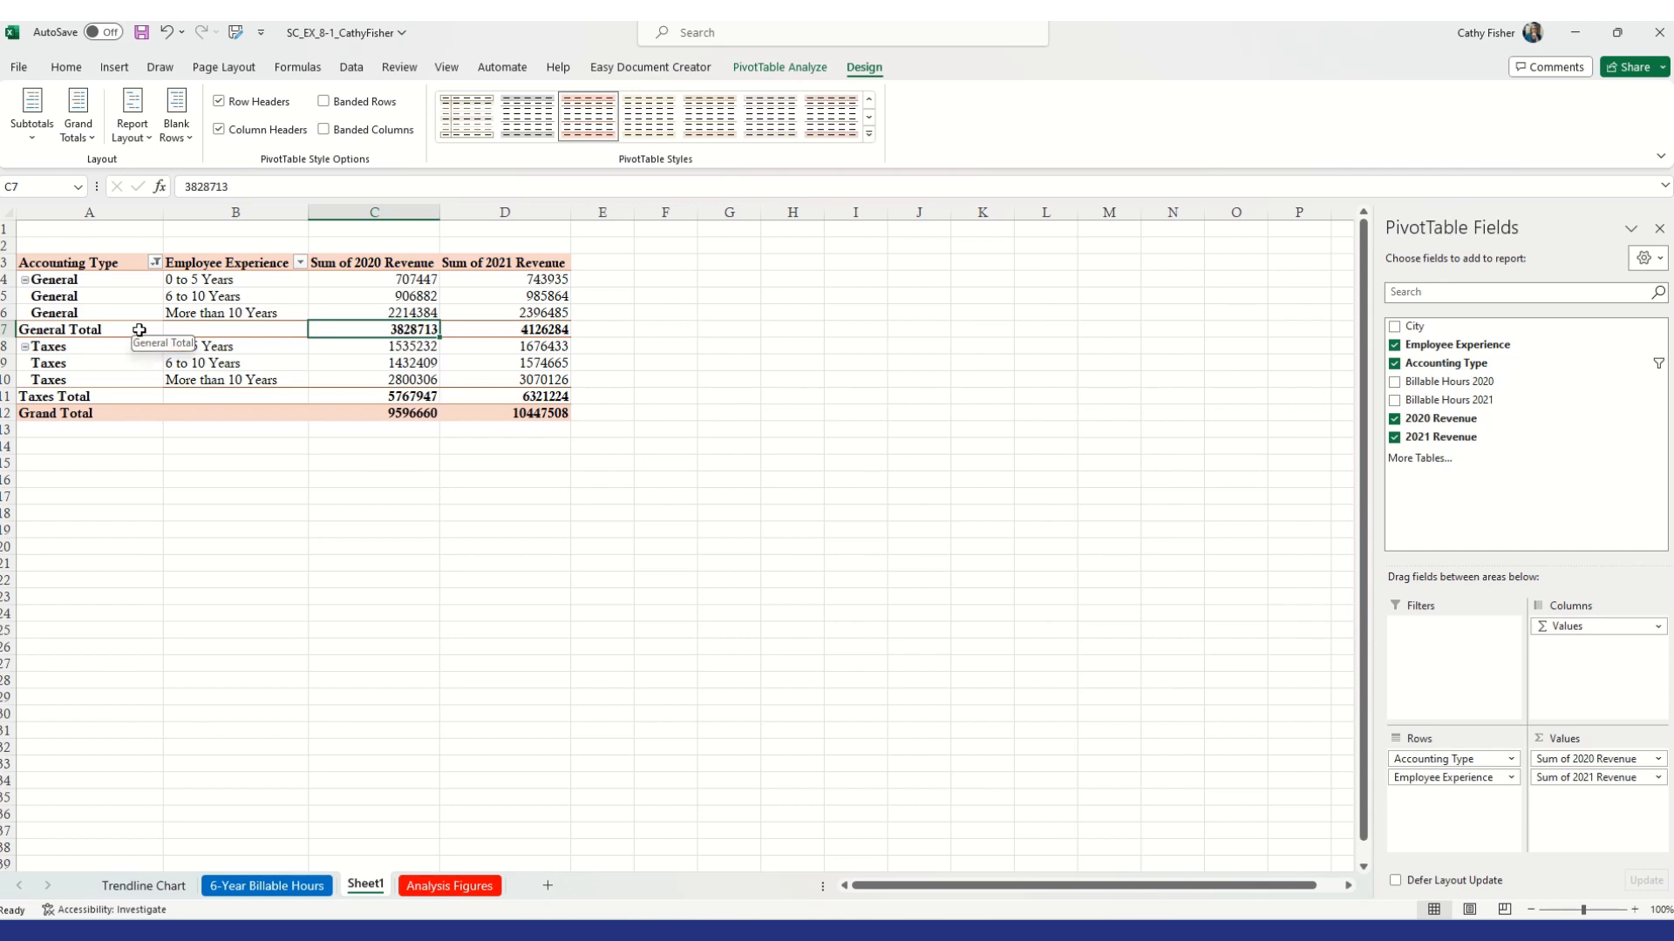
Clear the filter from the Accounting Type field
click(155, 263)
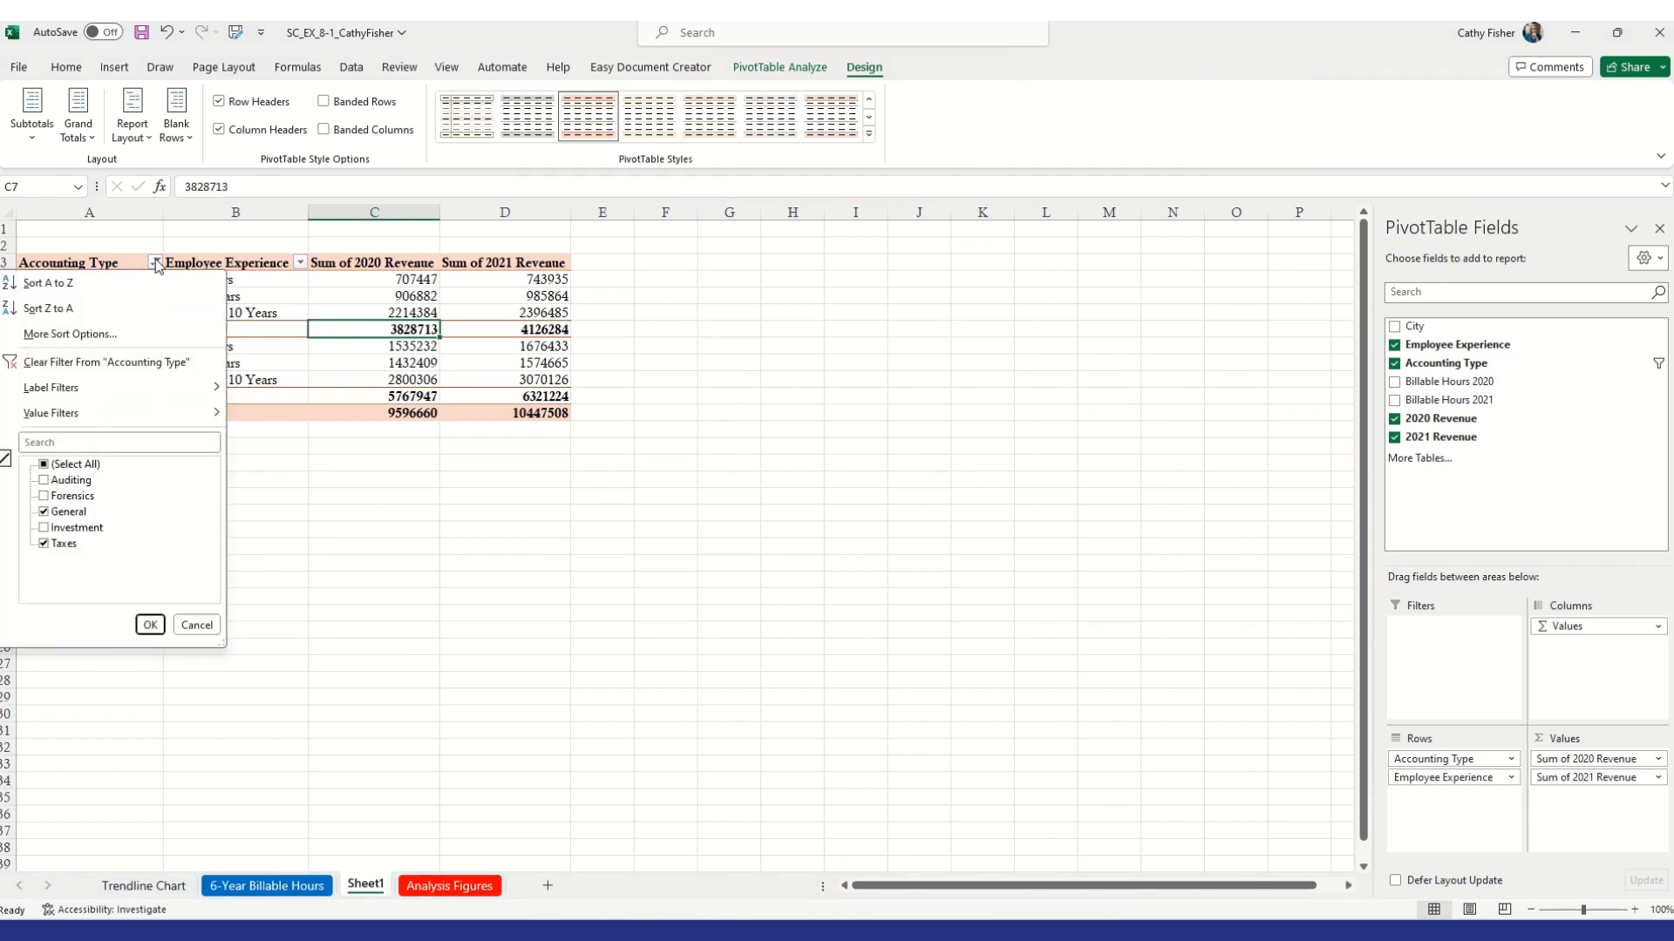
click(145, 363)
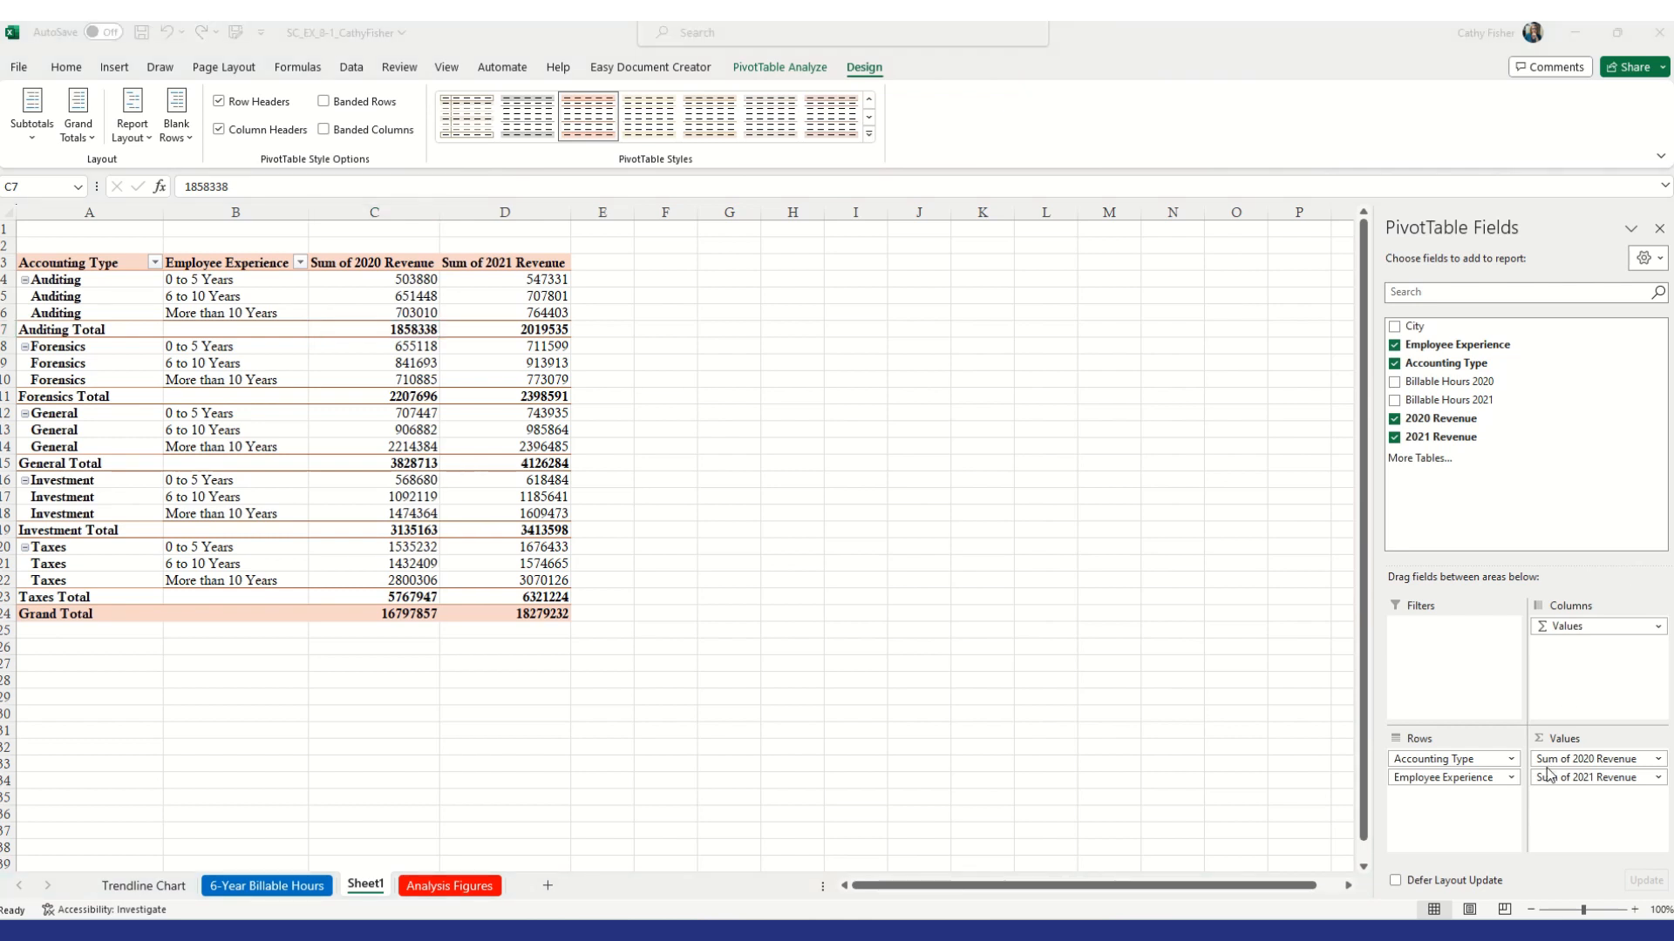
Move Employee Experience above Accounting Type in the PivotTable row fields
click(1447, 782)
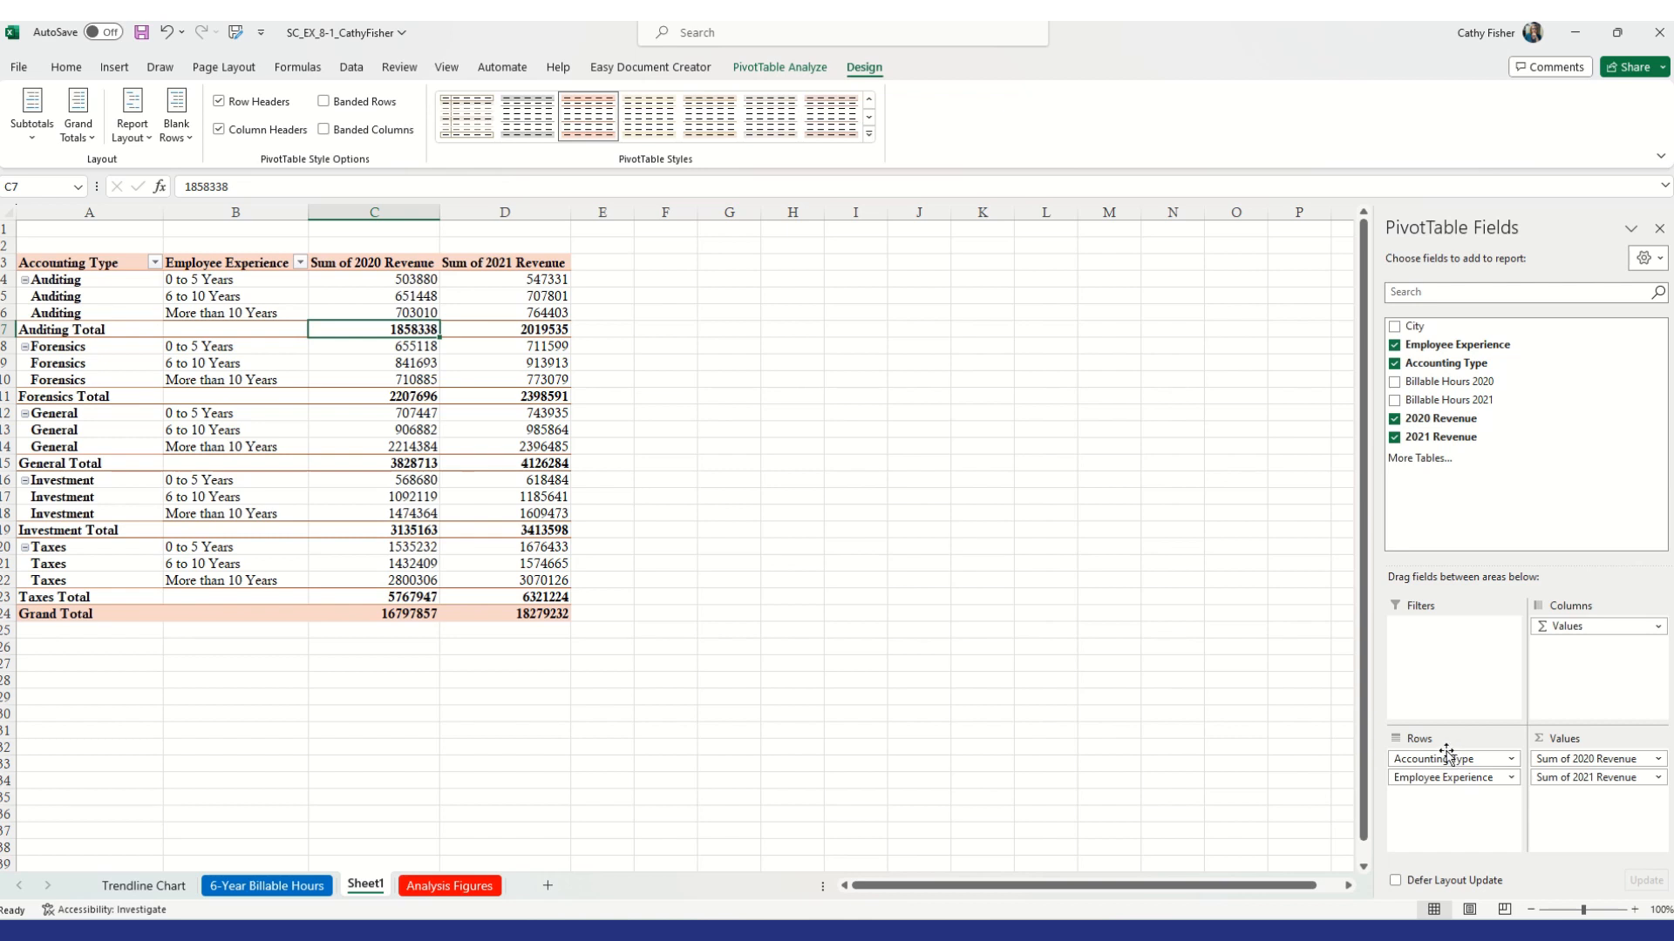
drag(1446, 780, 1448, 758)
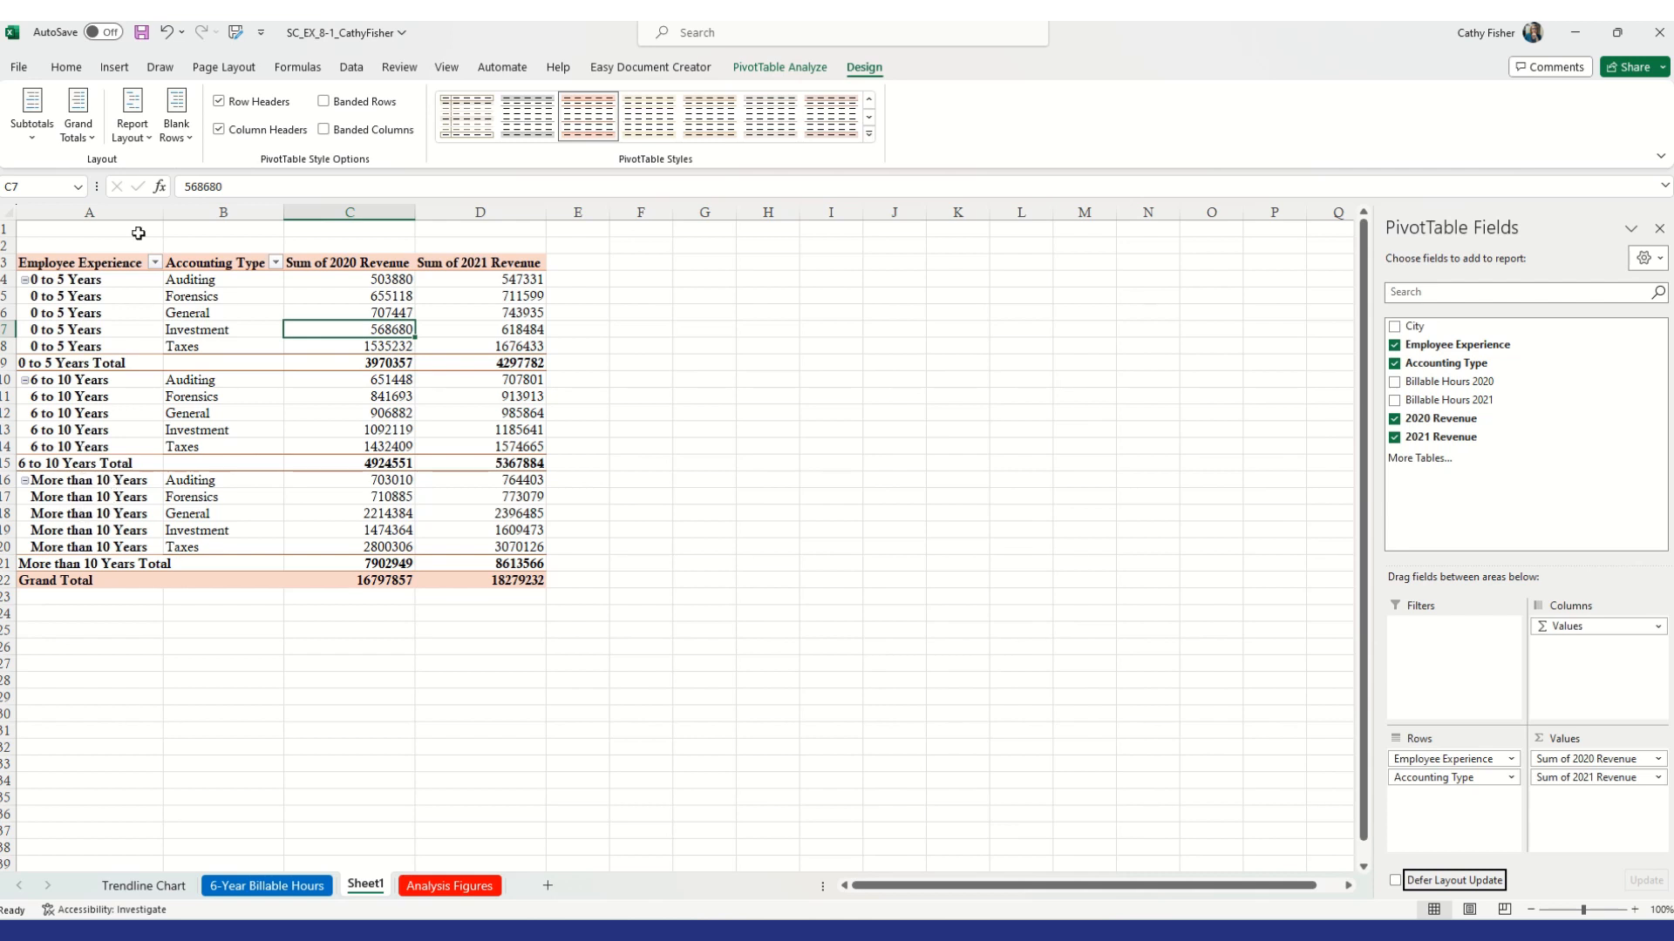
Set the PivotTable report layout to not repeat item labels
click(94, 131)
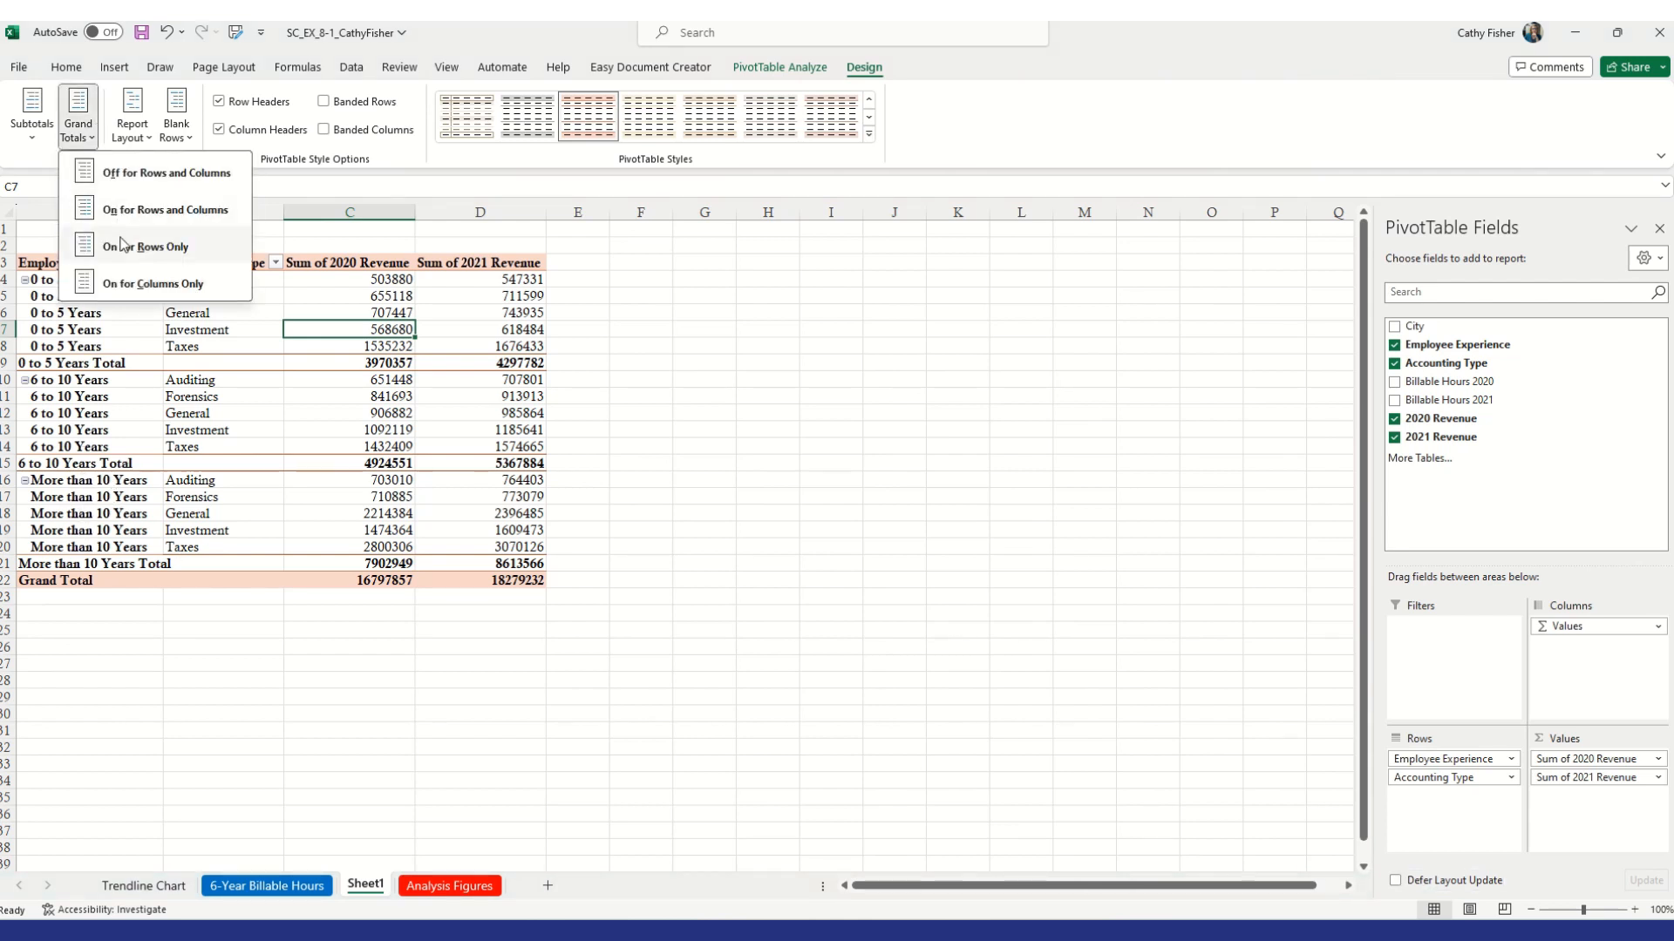
click(131, 129)
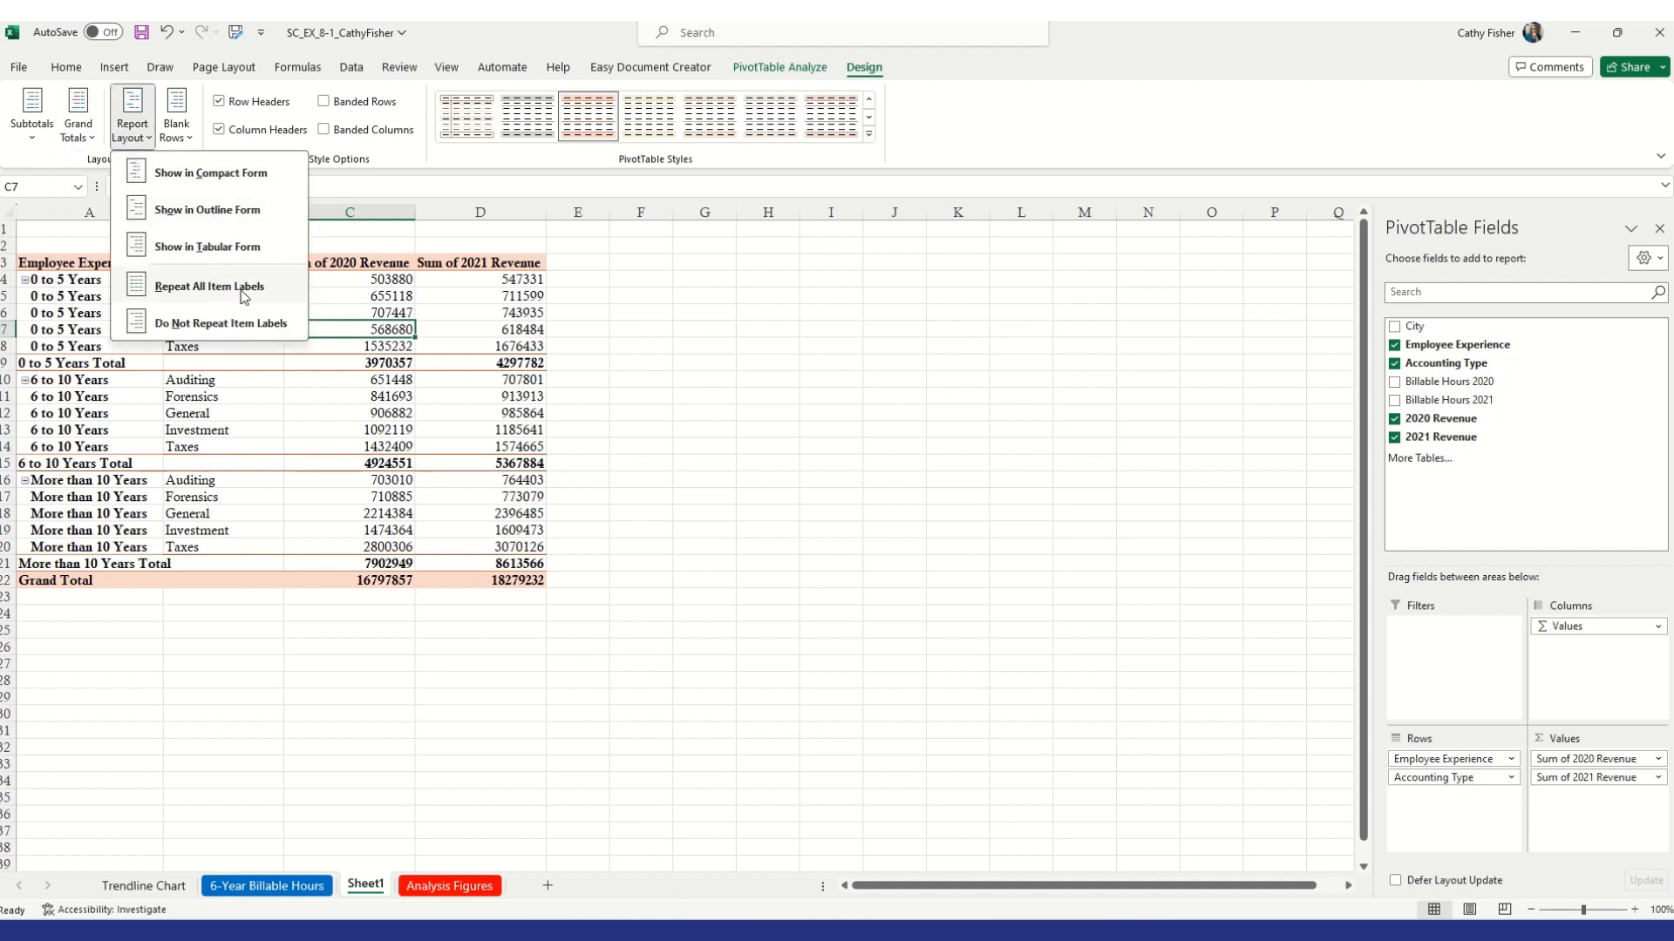
click(243, 325)
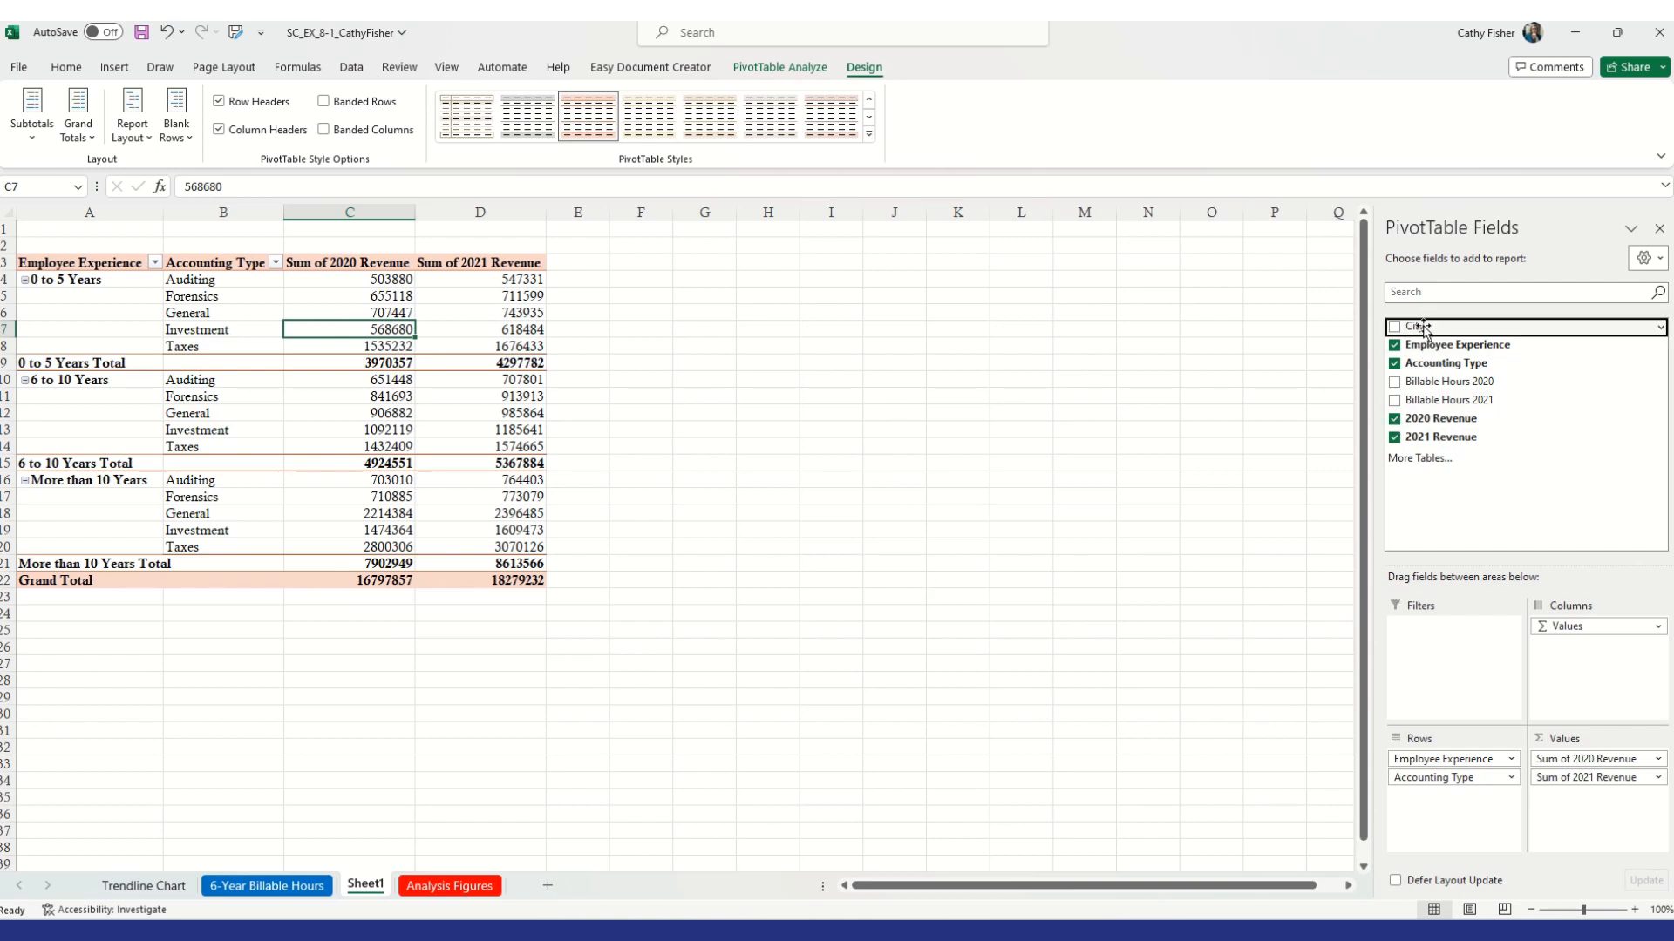
Add City to the row fields and remove Accounting Type from the rows
drag(1423, 329, 1453, 815)
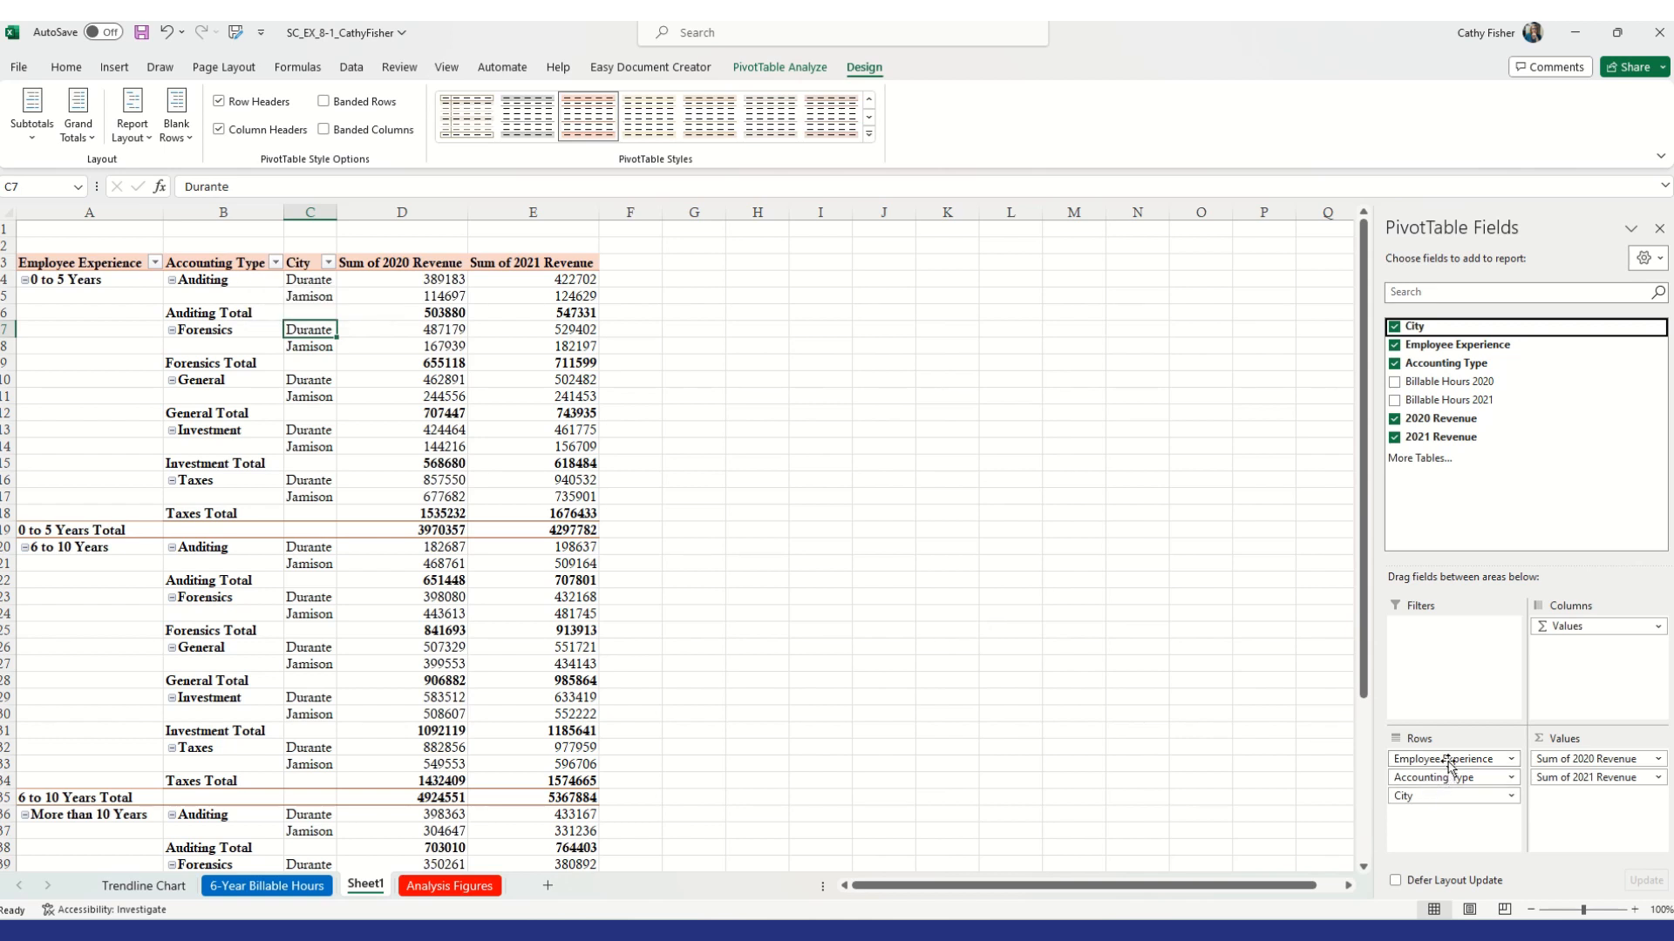
drag(1451, 777, 1299, 782)
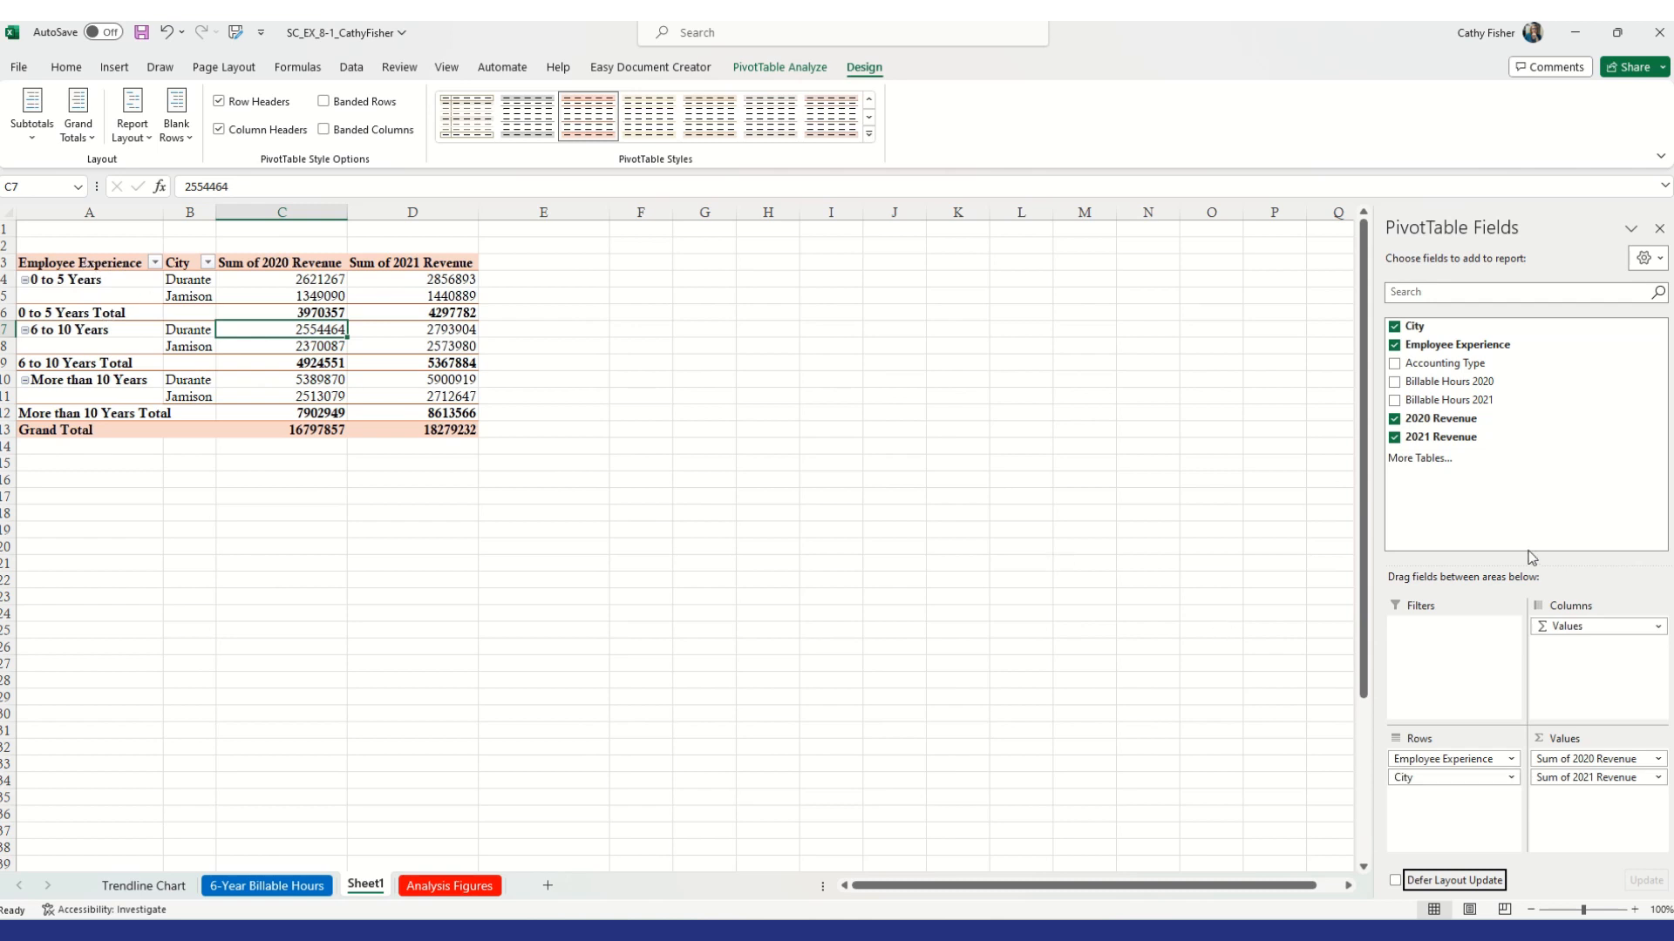
Rearrange the row fields to Accounting Type, Employee Experience and City
drag(1471, 371, 1258, 748)
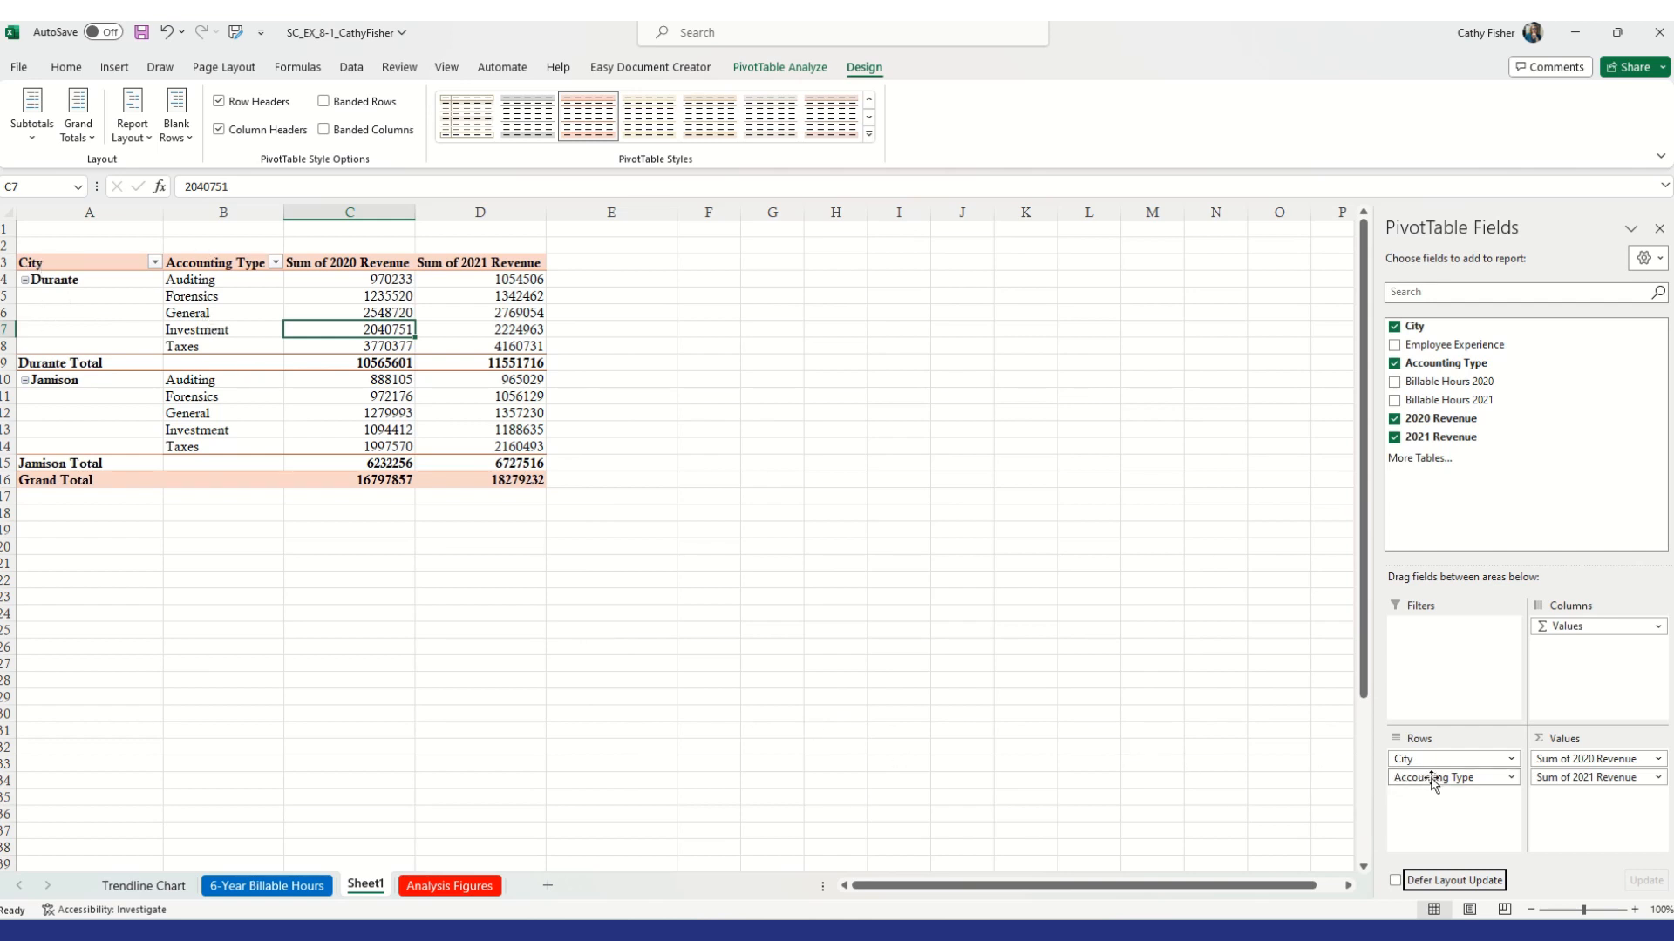
drag(1431, 778, 1432, 760)
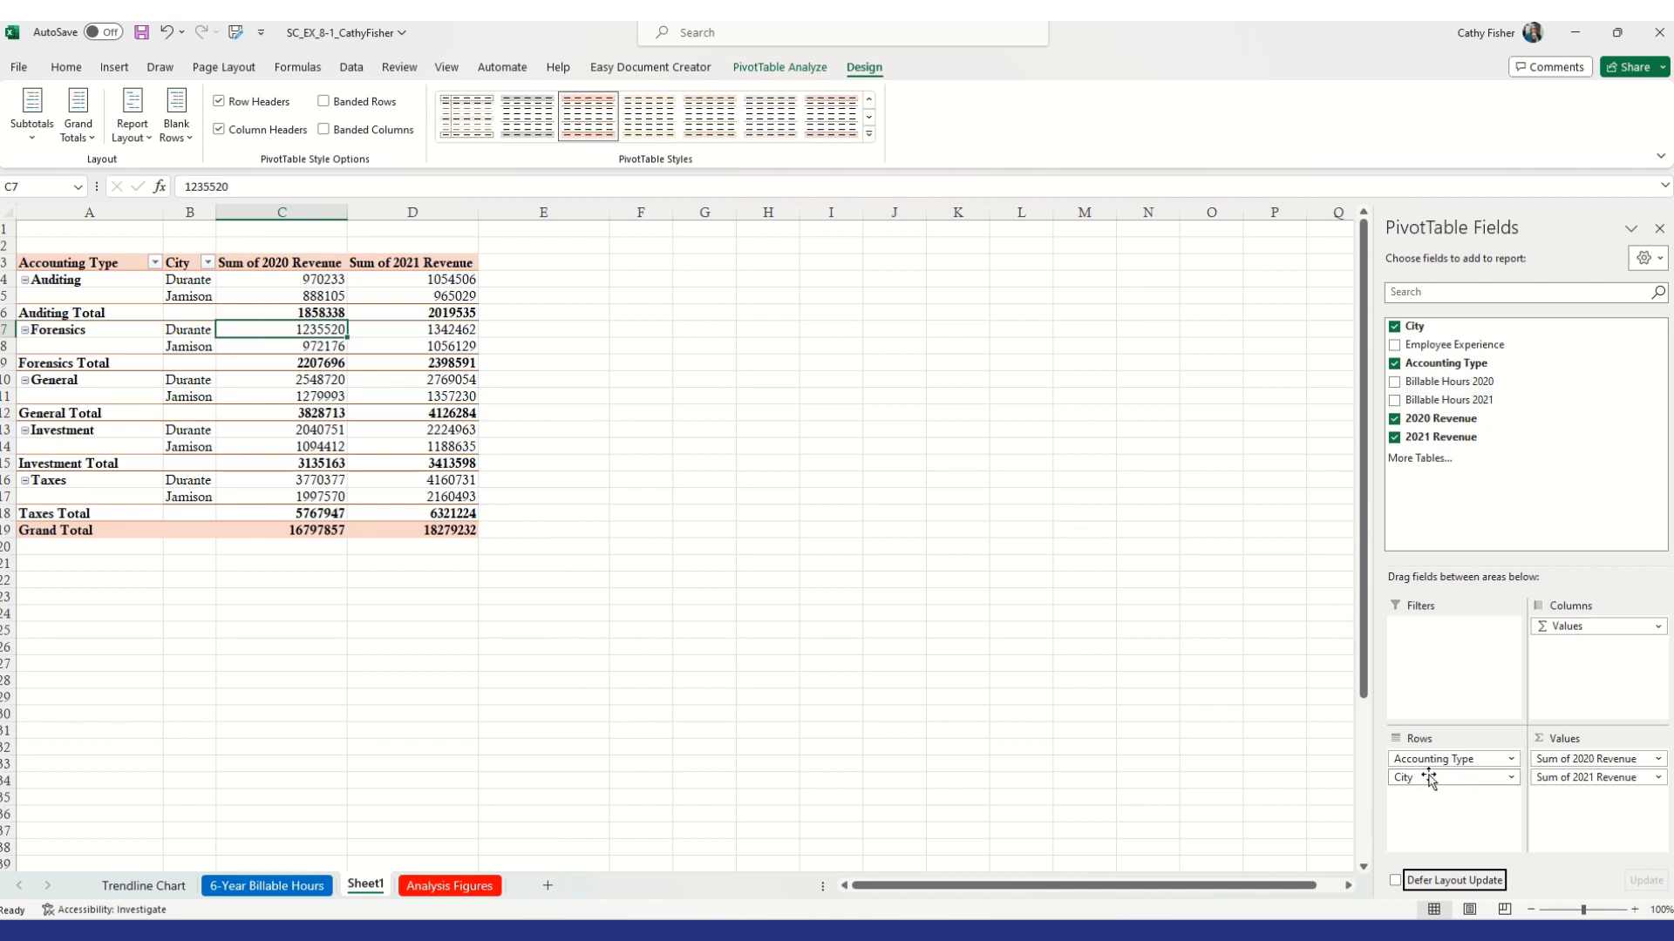
mouse_move(1430, 780)
mouse_down()
mouse_move(1457, 544)
mouse_move(1407, 351)
mouse_move(1438, 348)
mouse_move(1473, 798)
mouse_move(1443, 778)
mouse_up()
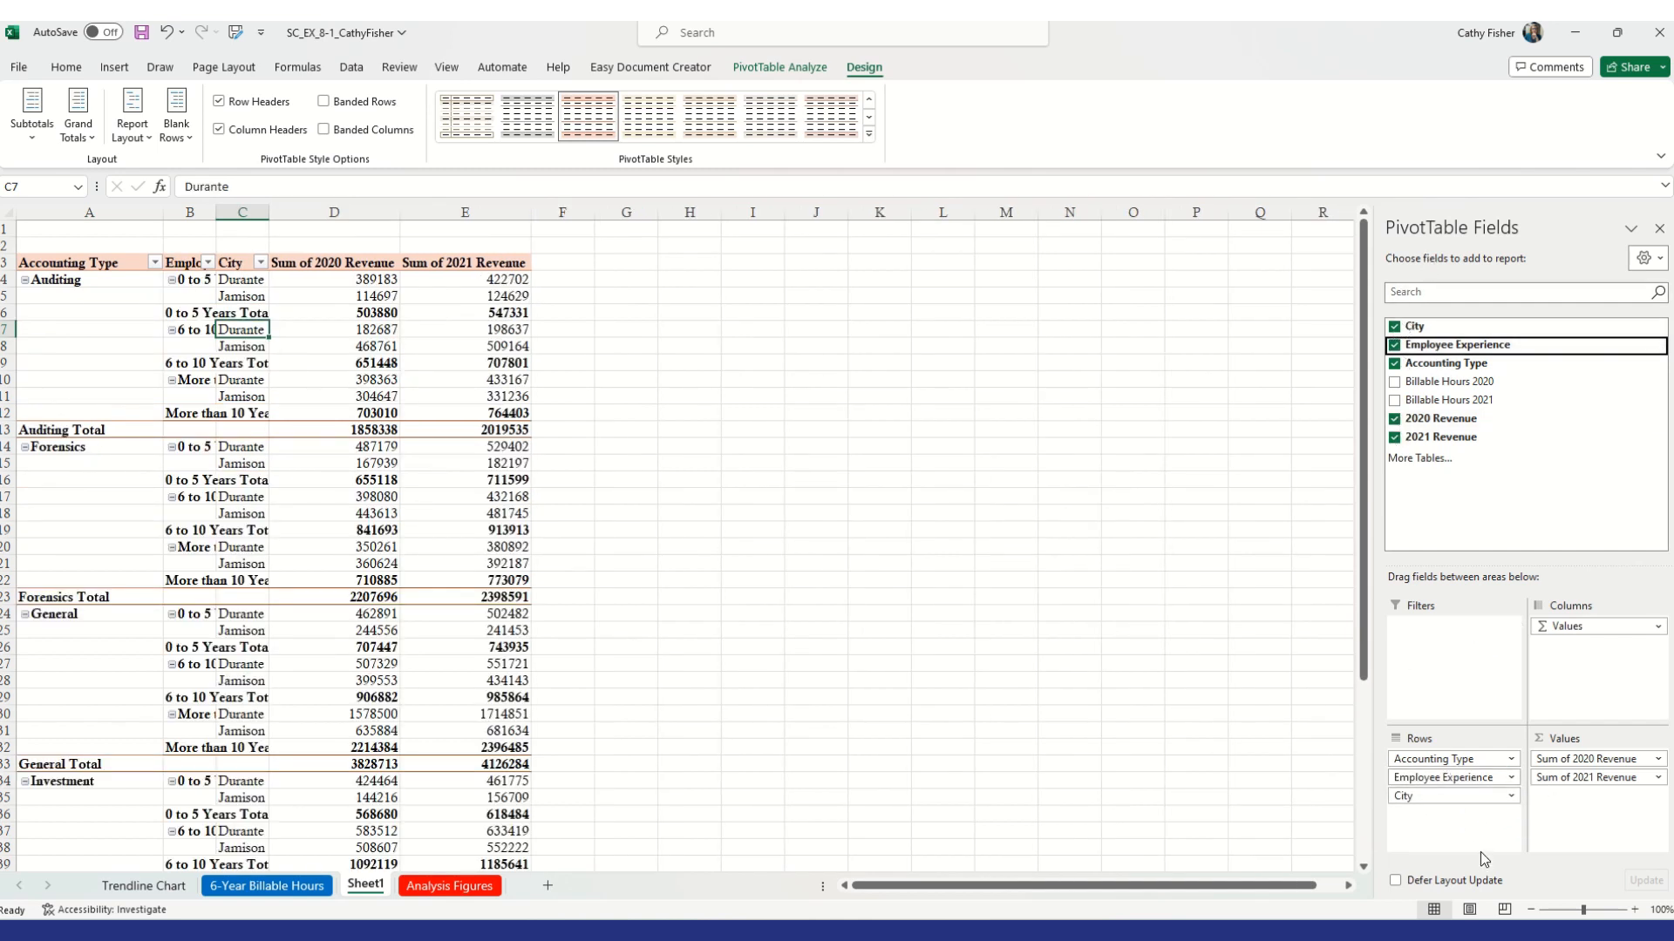
Move City from the bottom to the top of the PivotTable row fields
click(1484, 800)
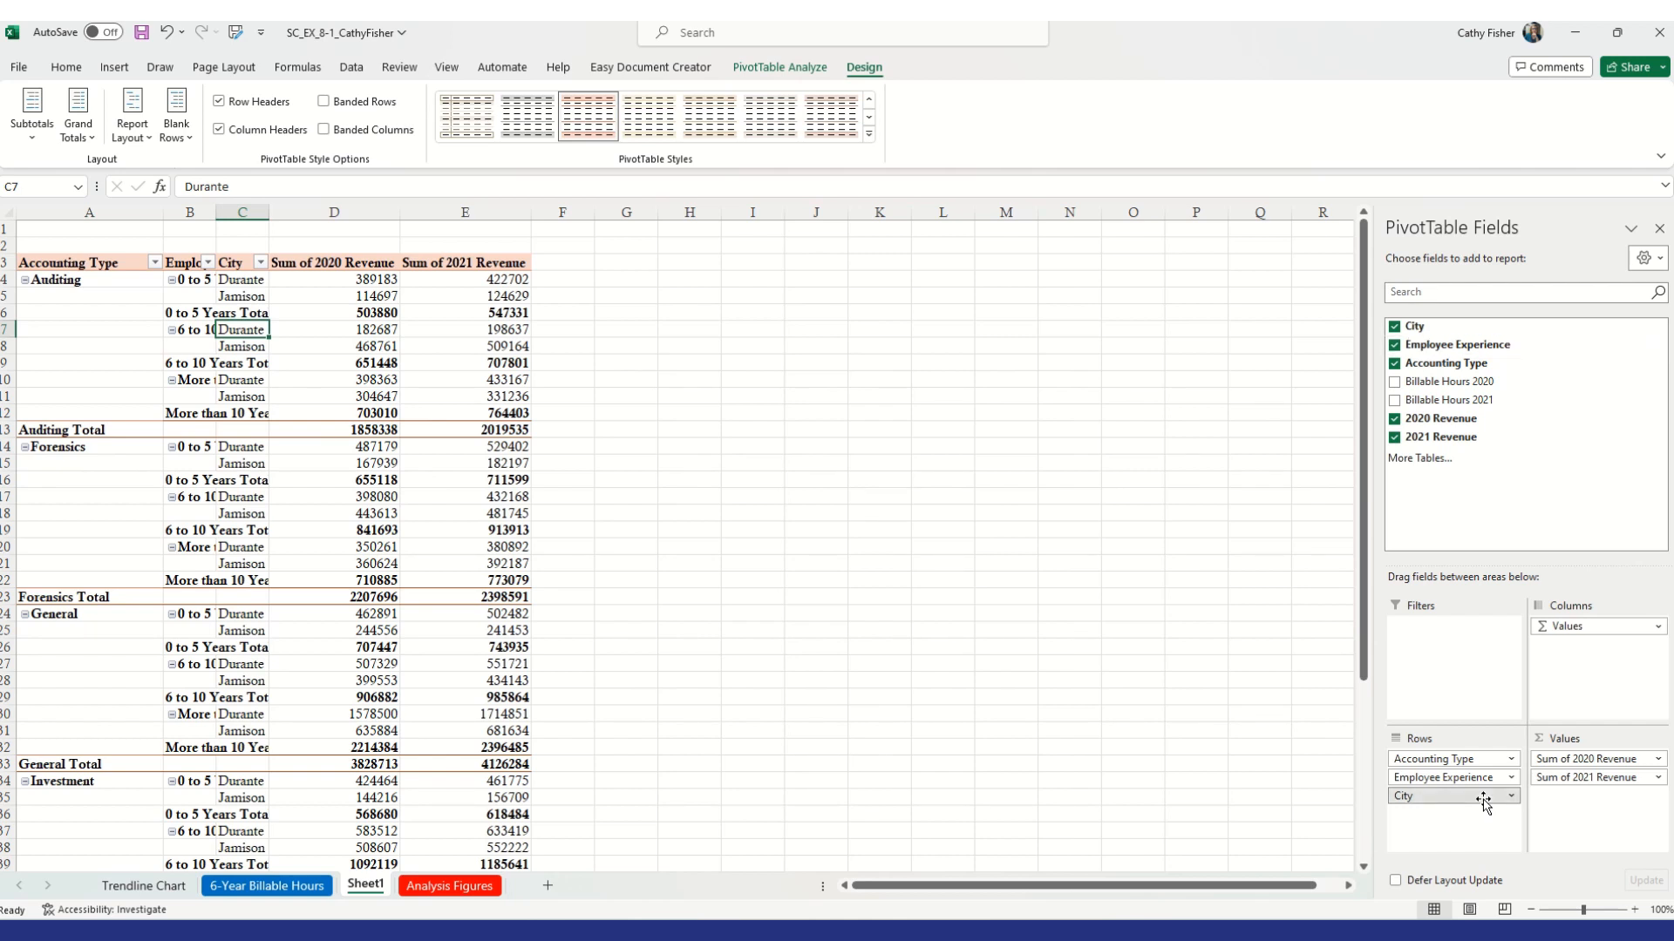
drag(1483, 799, 1266, 793)
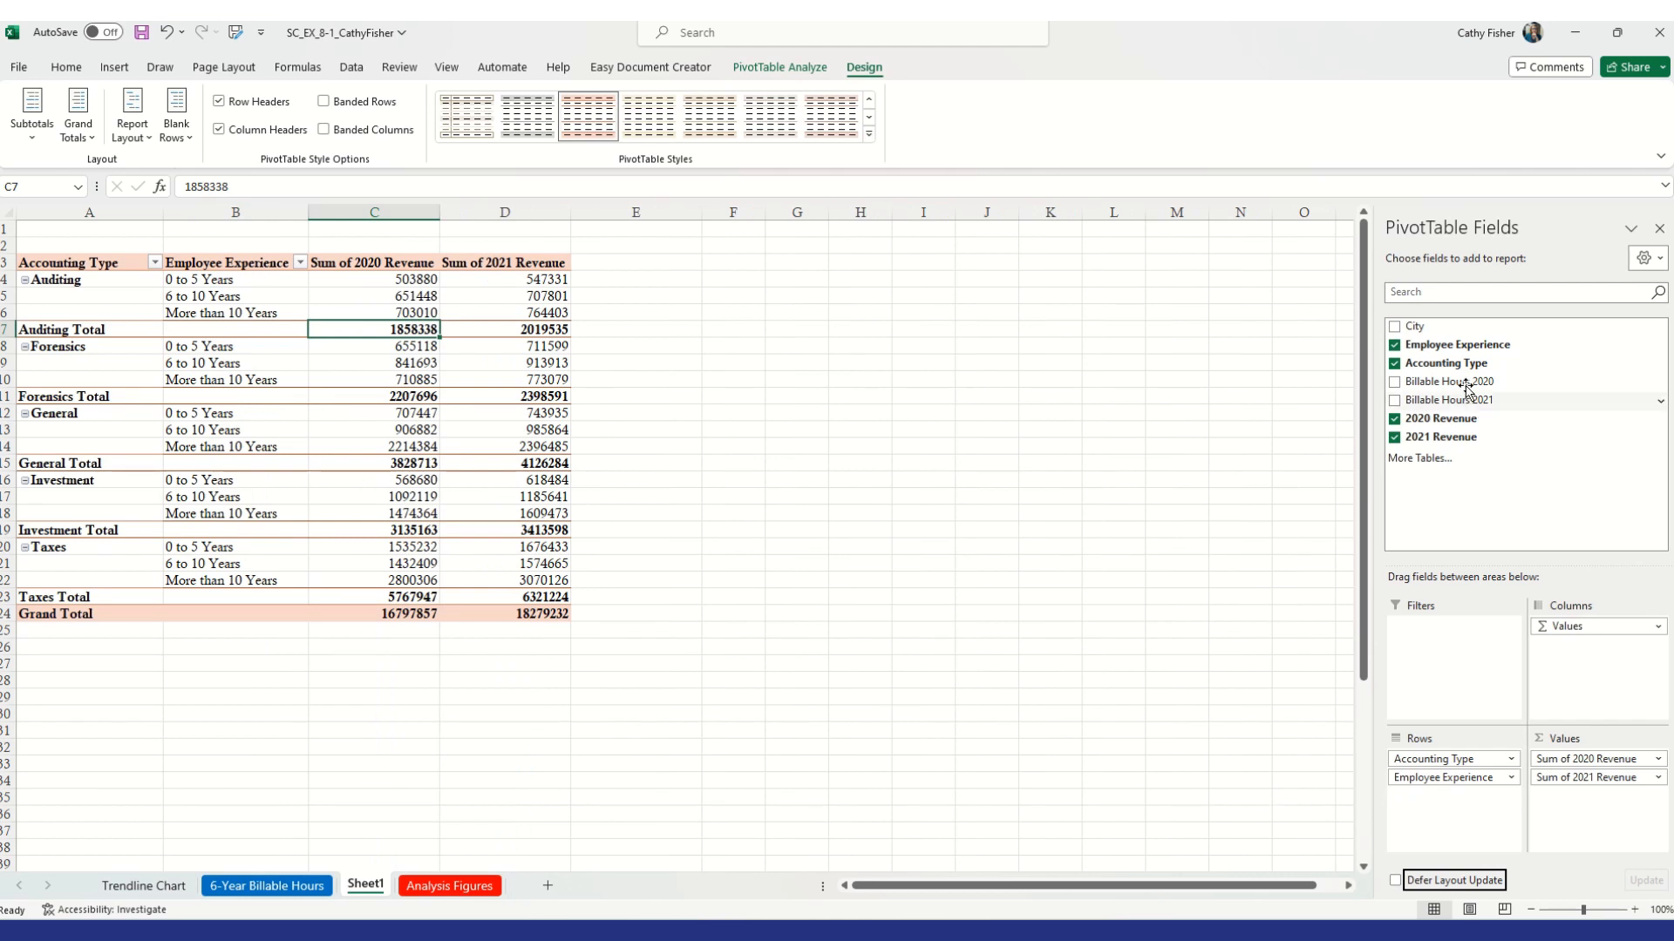
drag(1434, 329, 1450, 760)
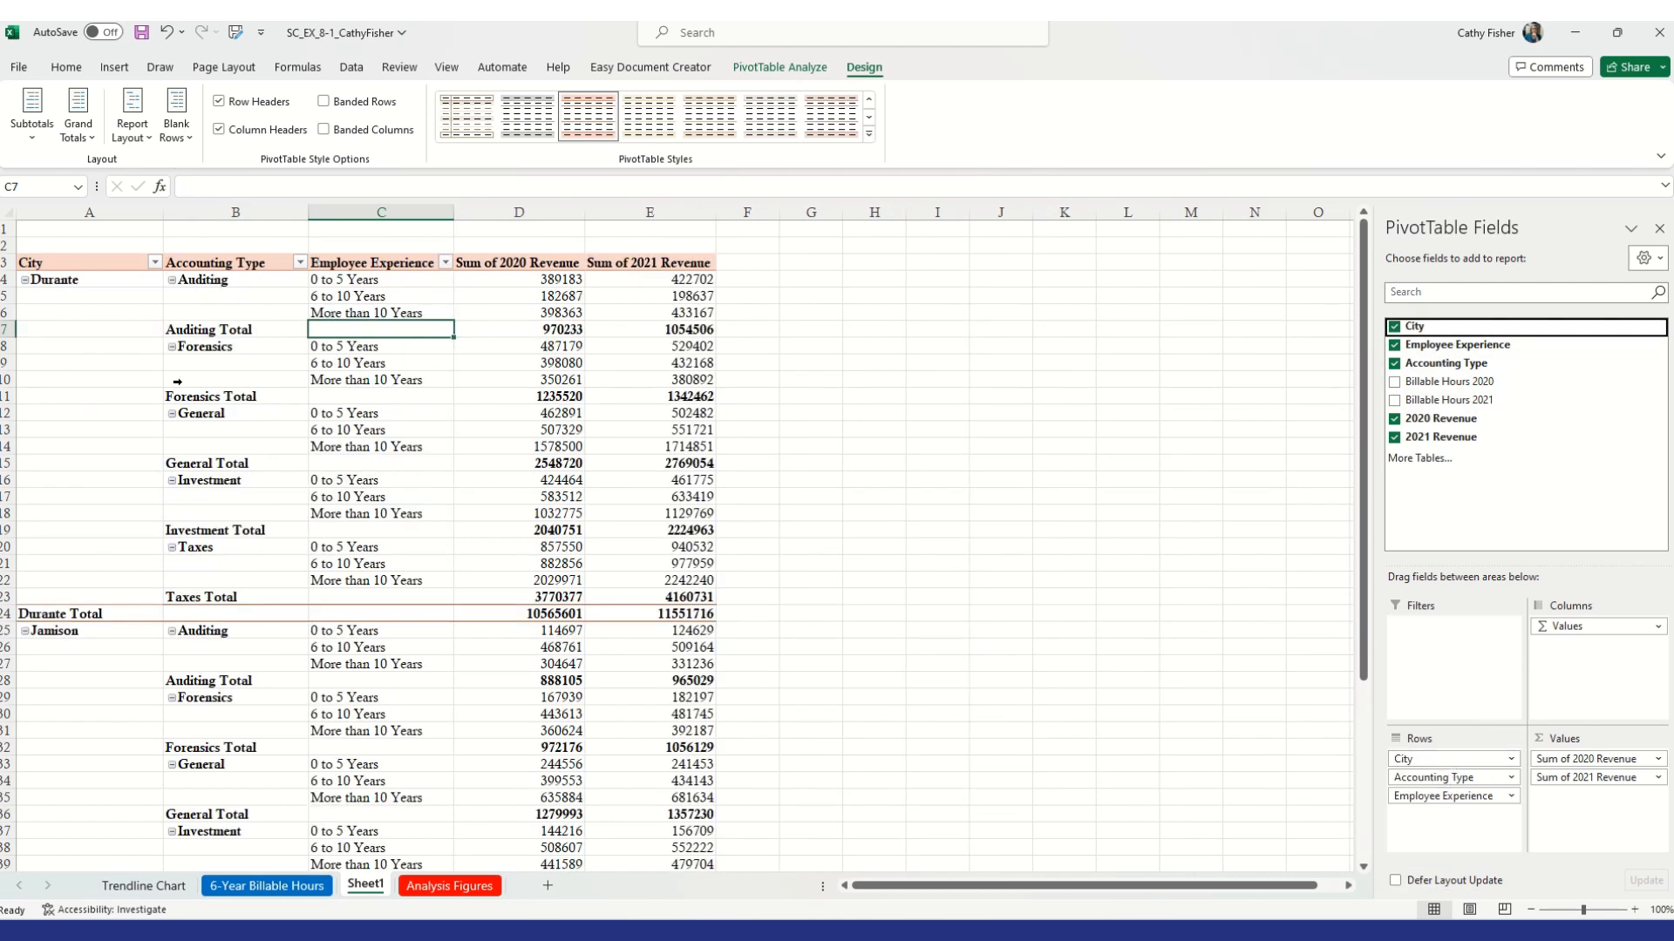
click(51, 280)
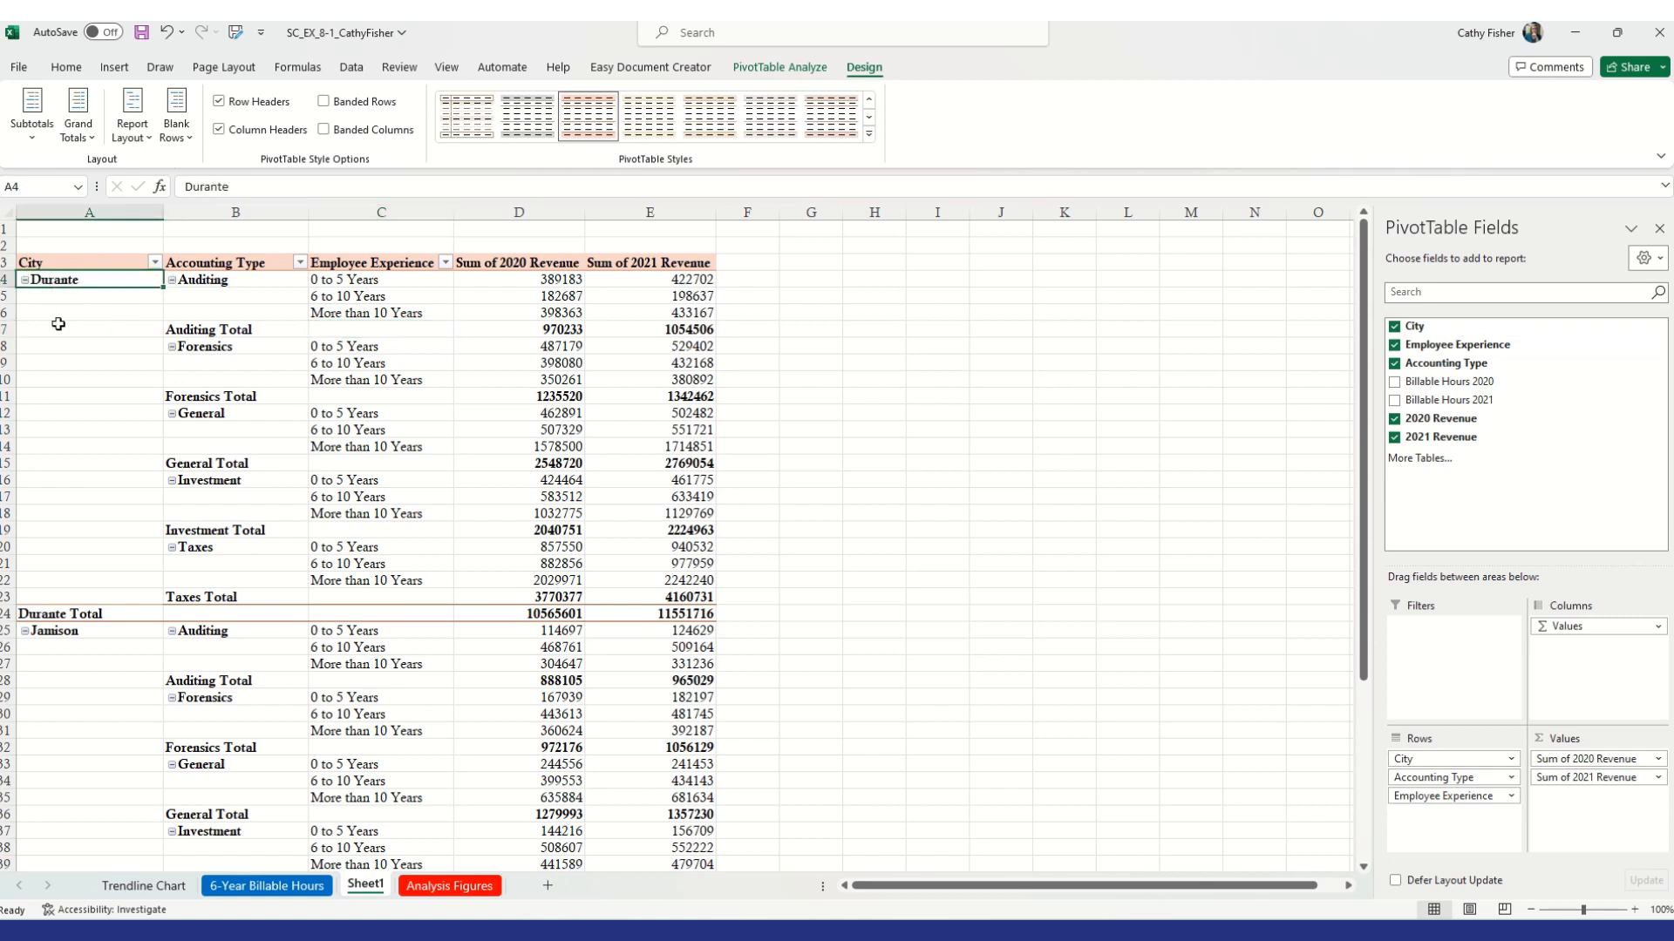
click(76, 645)
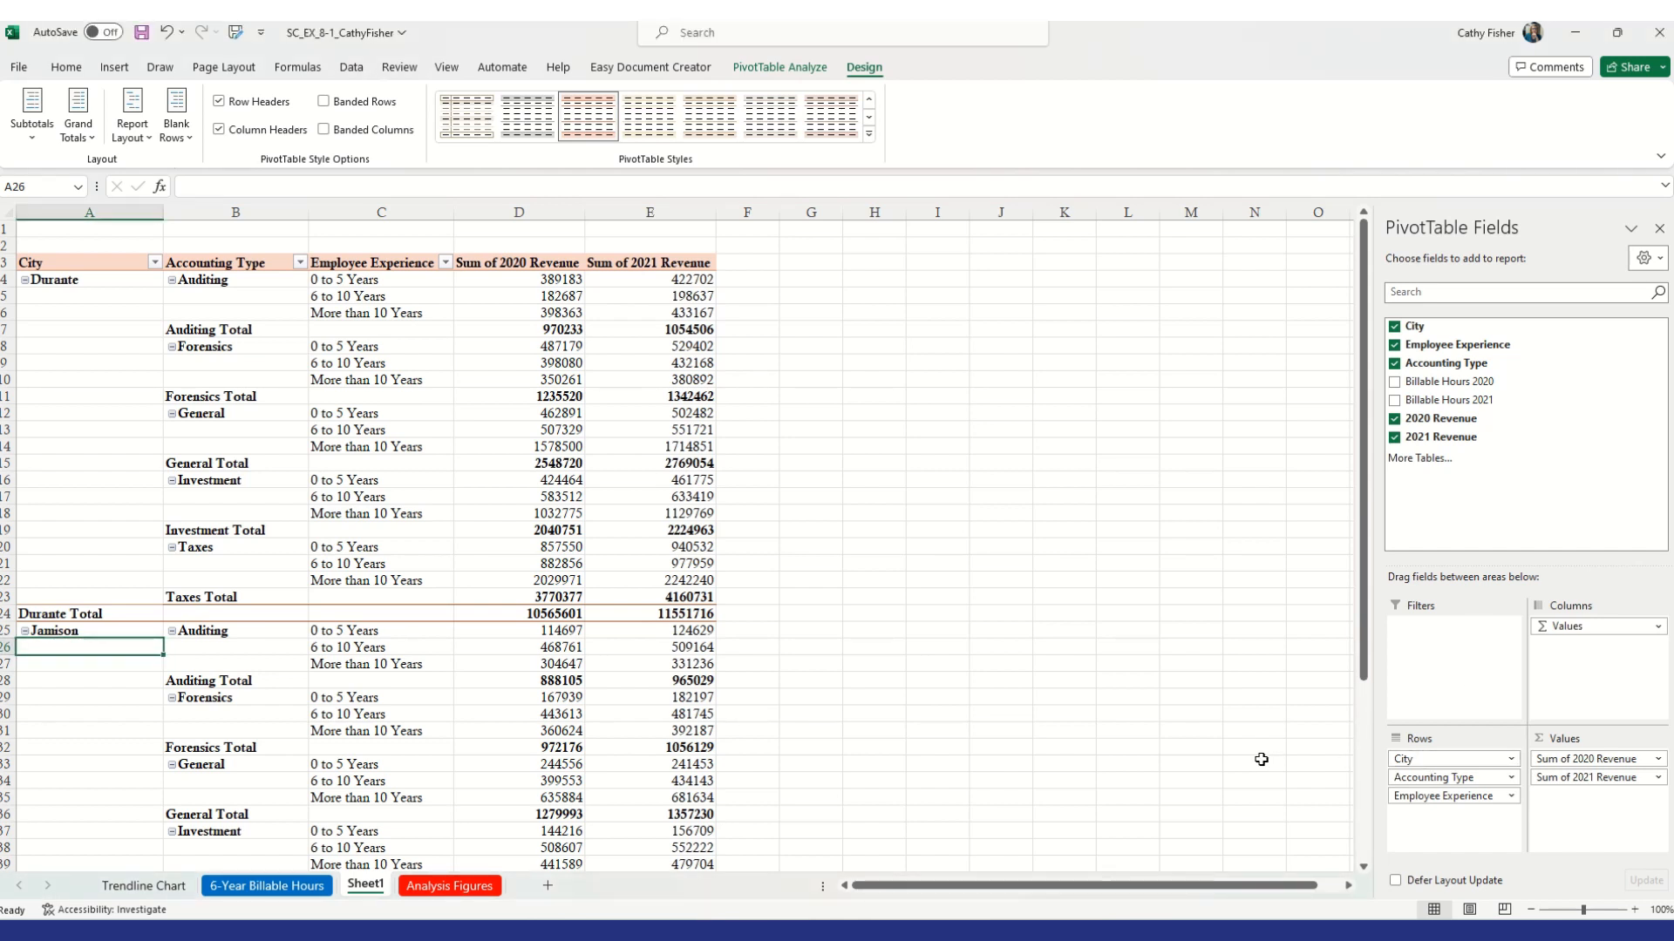
Remove City from the rows and place Employee Experience above Accounting Type
drag(1448, 761, 1268, 772)
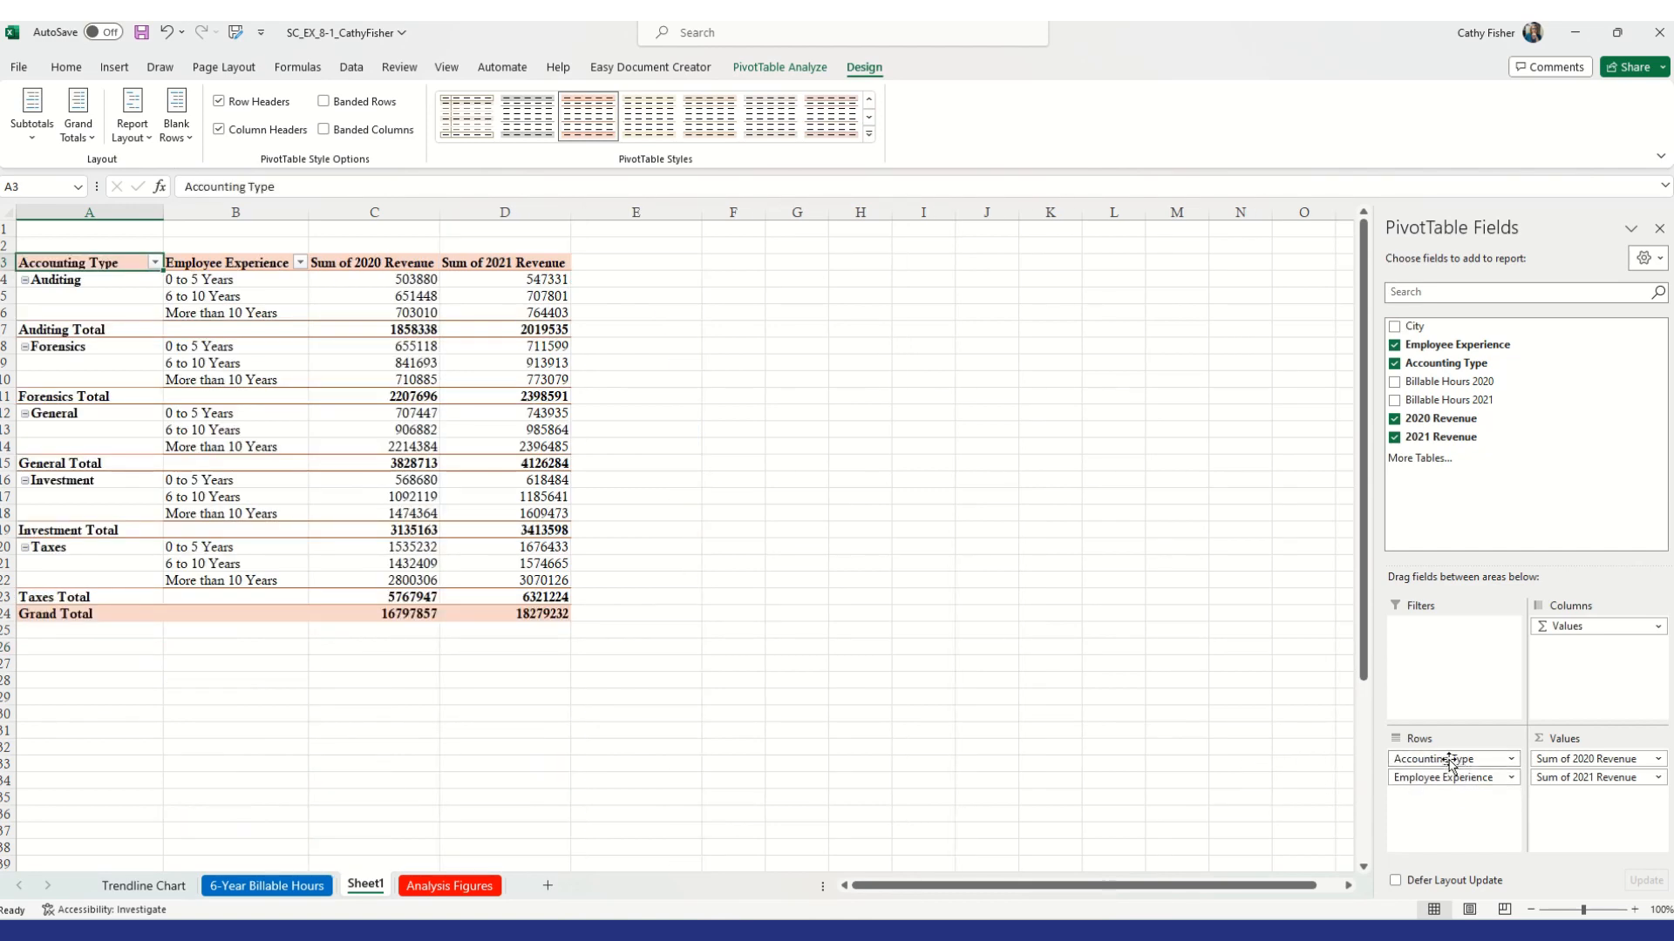
mouse_move(1465, 783)
mouse_down()
mouse_move(1473, 757)
mouse_move(1452, 757)
mouse_up()
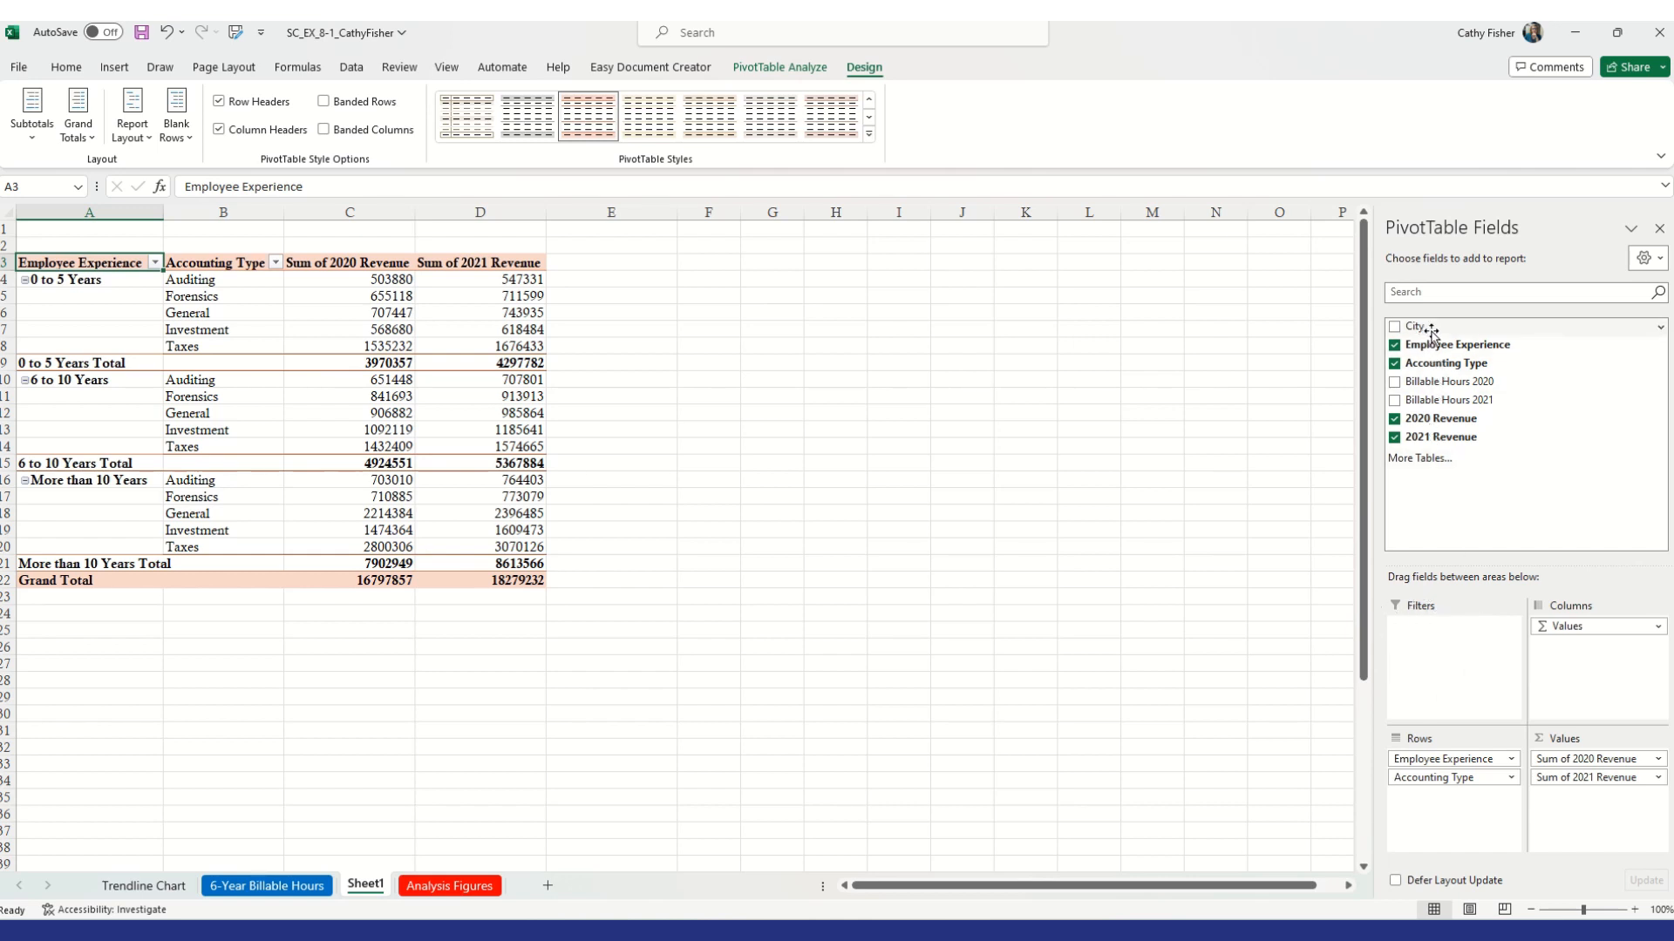
Add City to the PivotTable as a report filter
drag(1428, 335, 1437, 633)
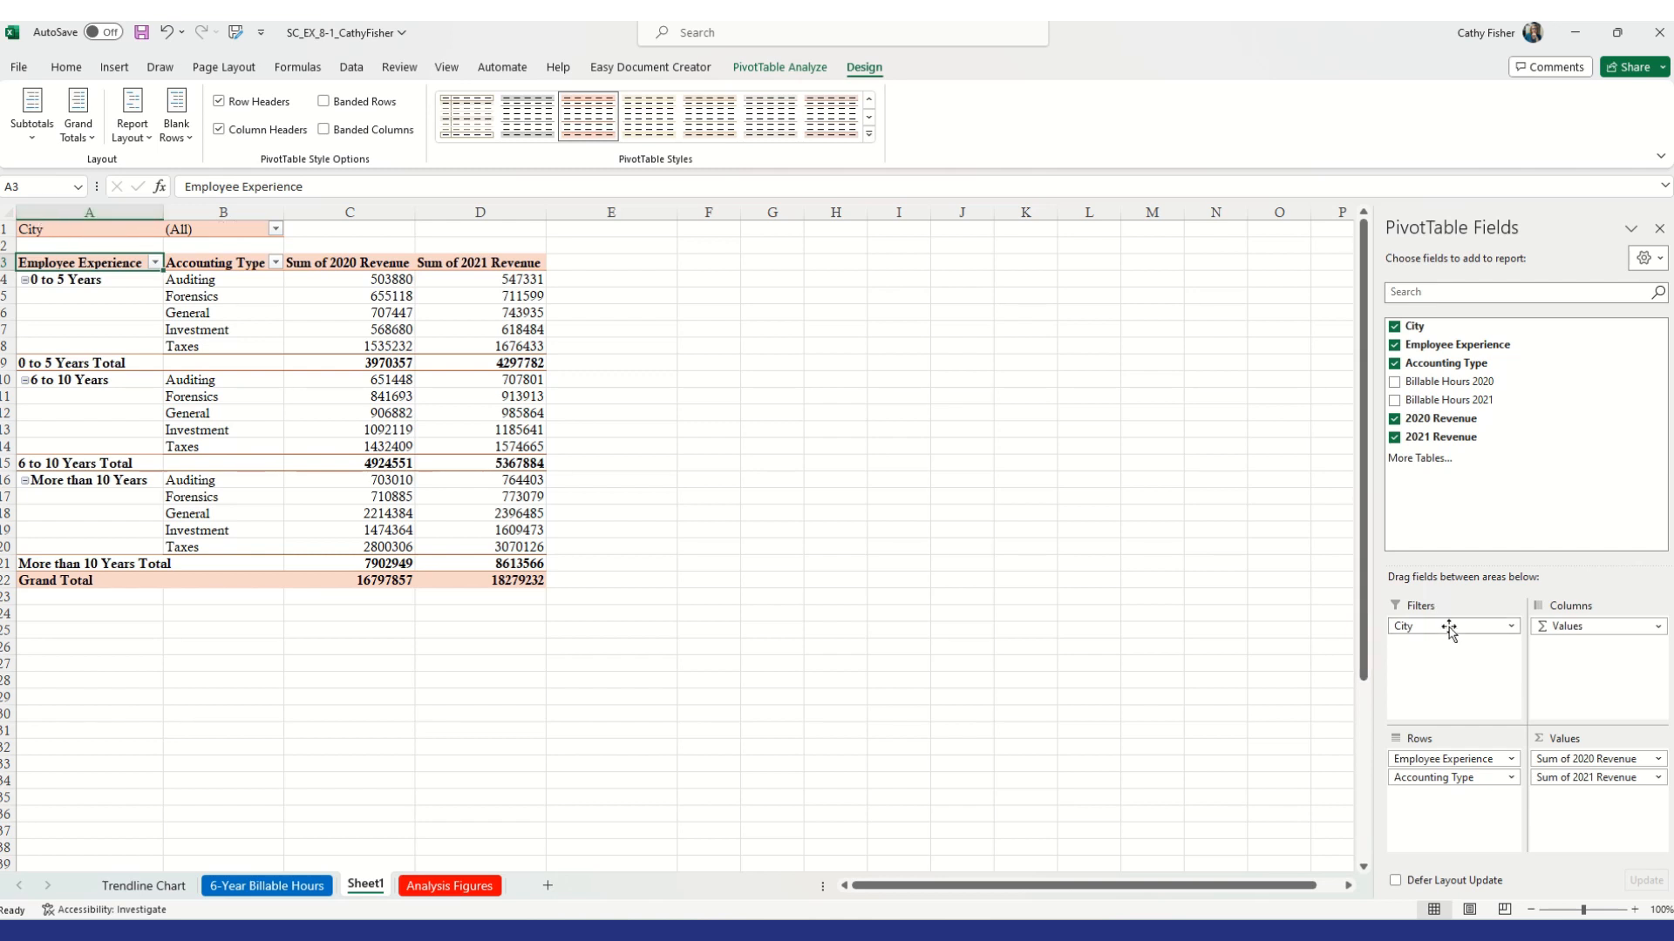
drag(1449, 628, 1237, 625)
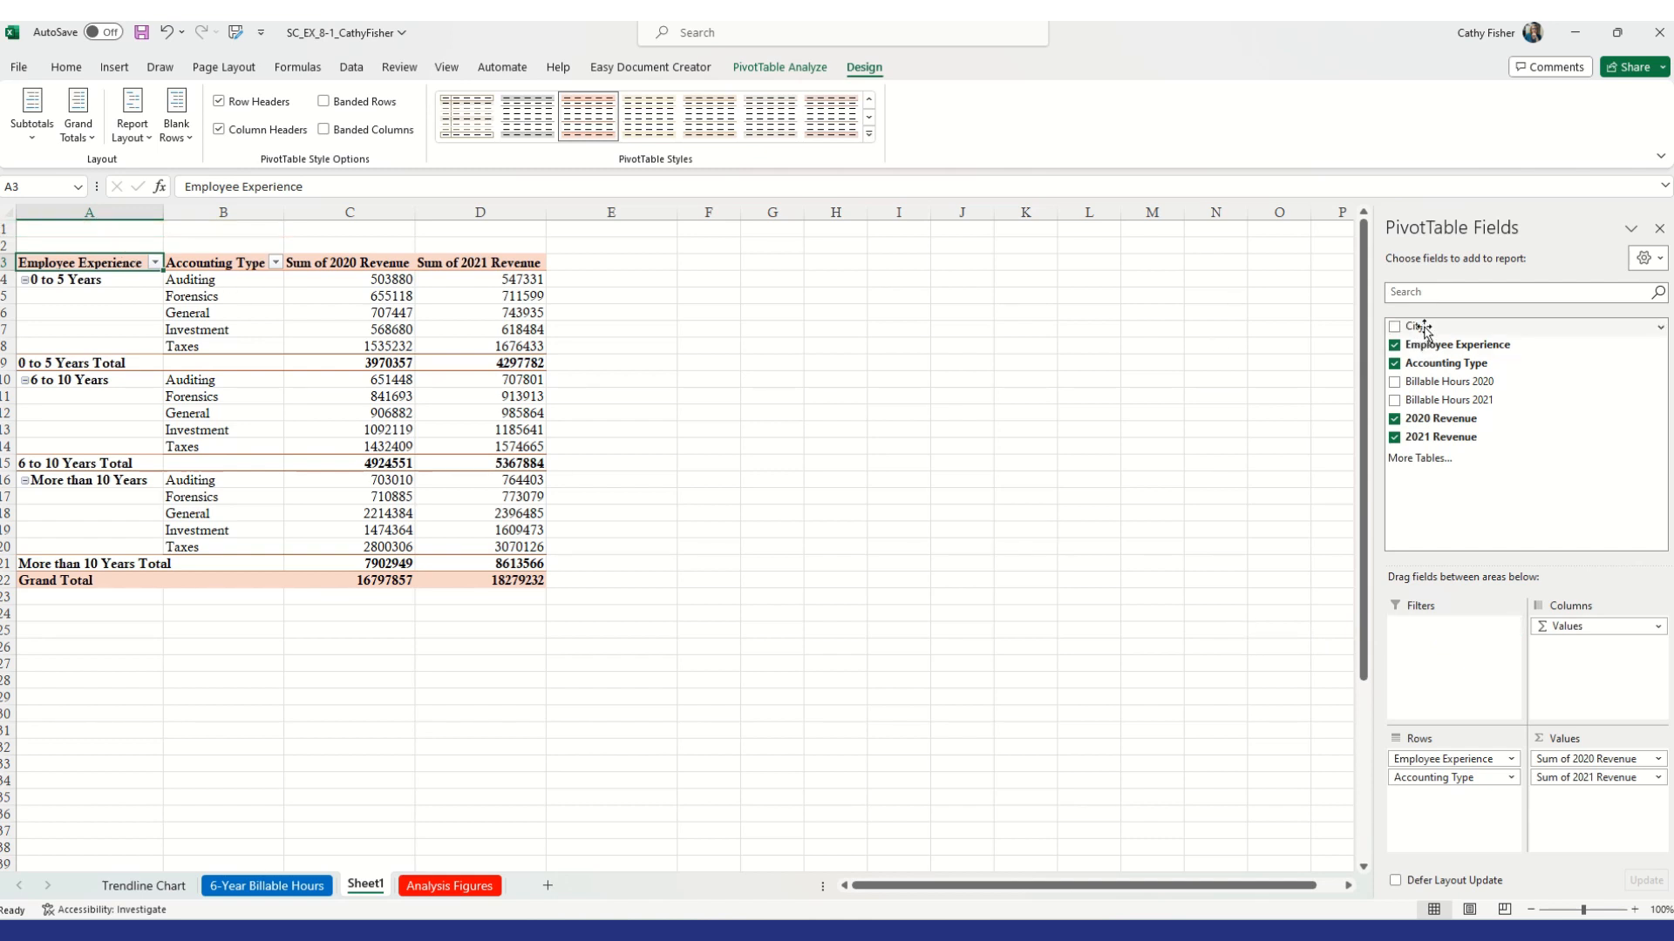
drag(1423, 328, 1447, 634)
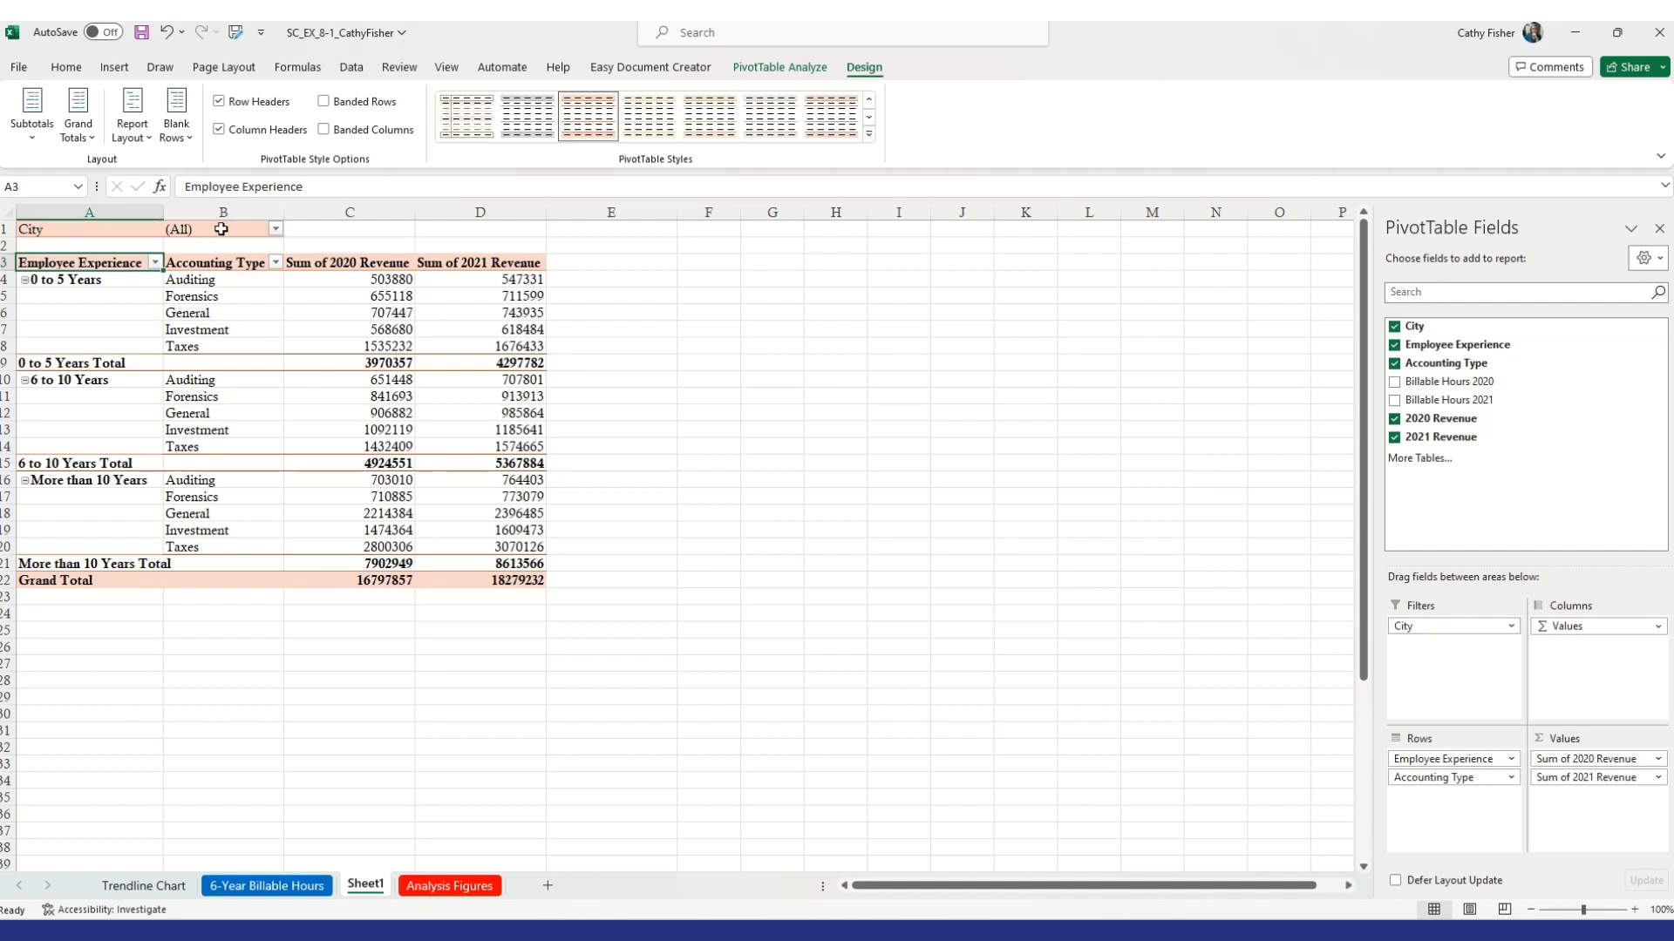
Filter the PivotTable by City to show only Durante
click(277, 229)
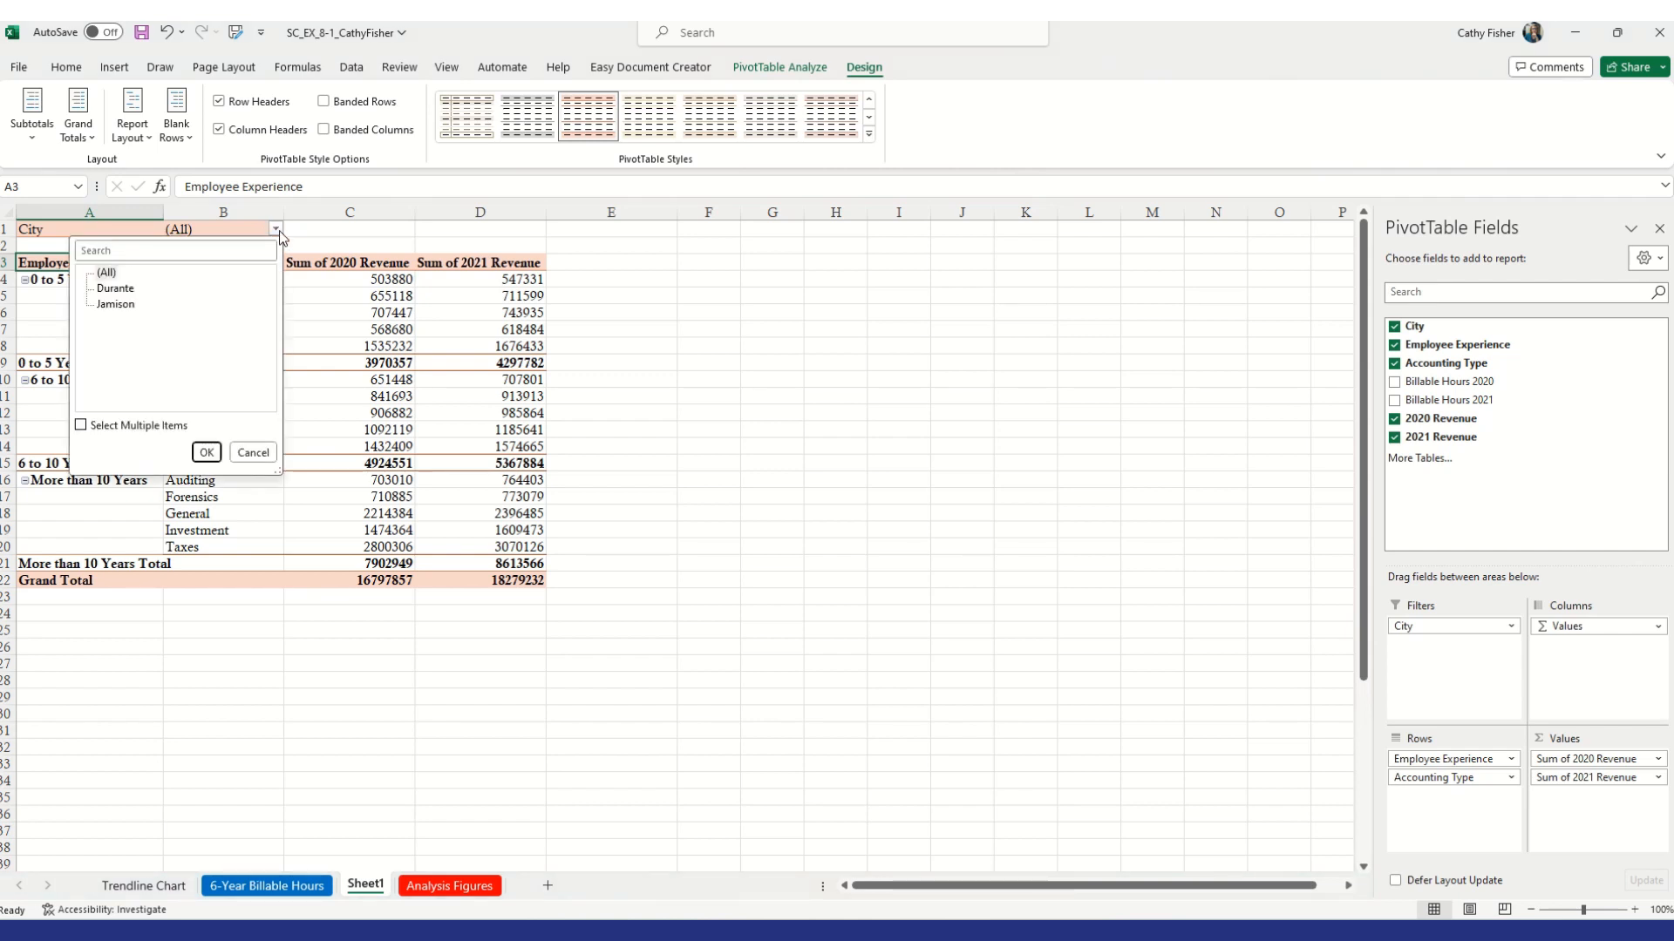
click(128, 290)
click(206, 452)
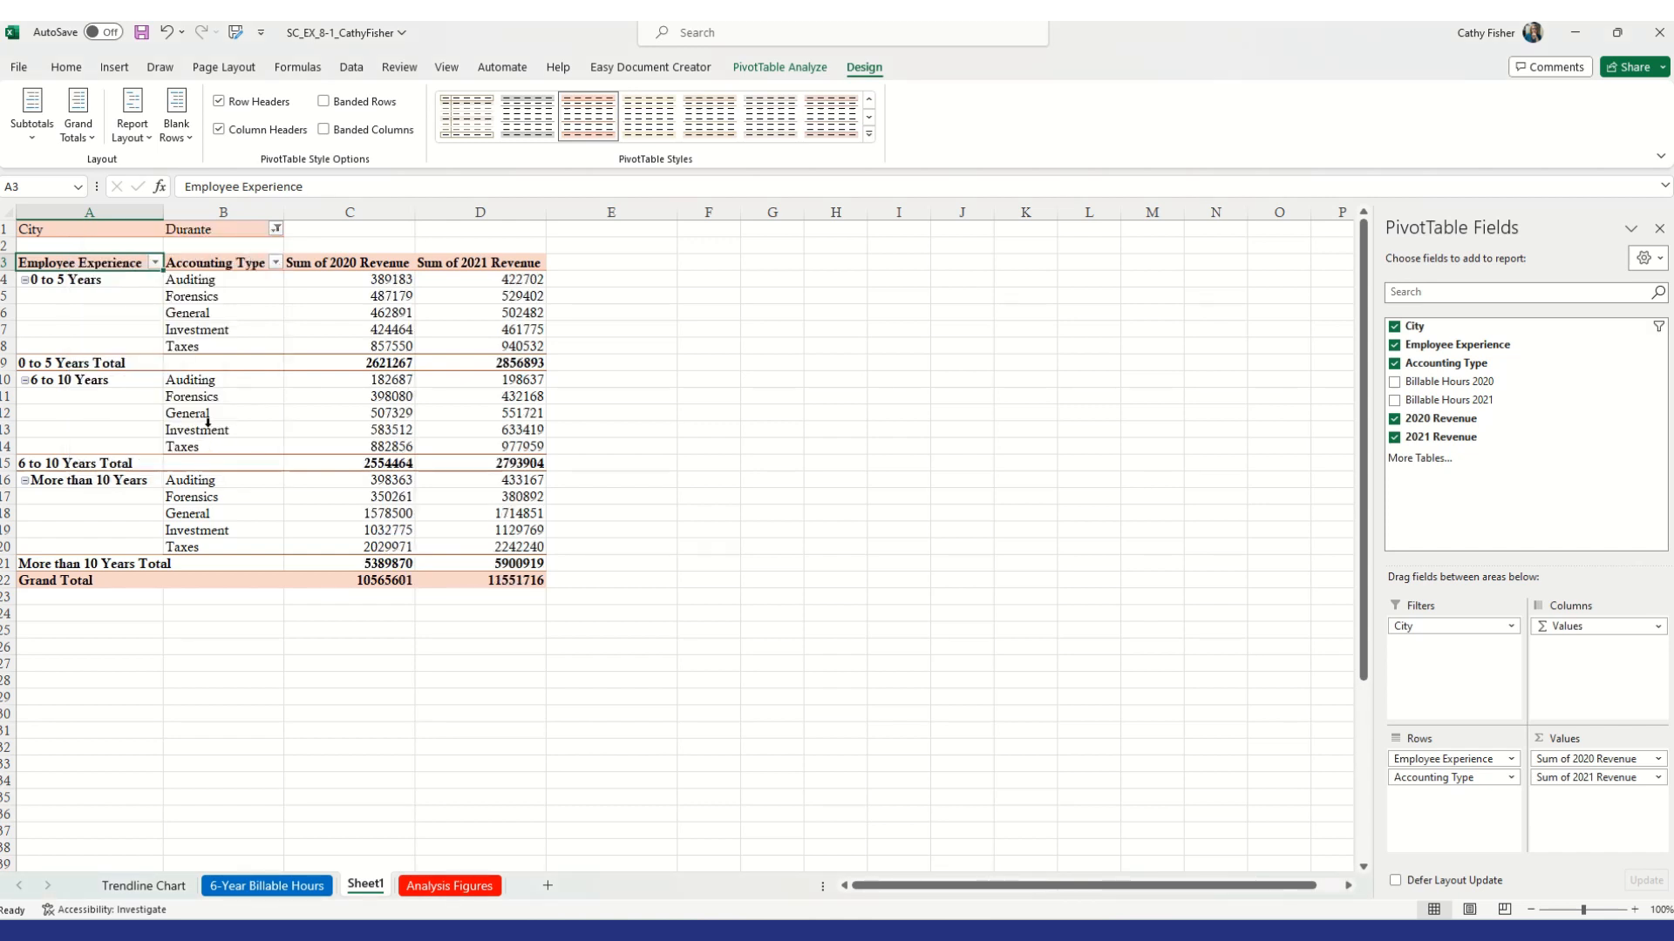
Reset the City report filter to show all cities
click(277, 229)
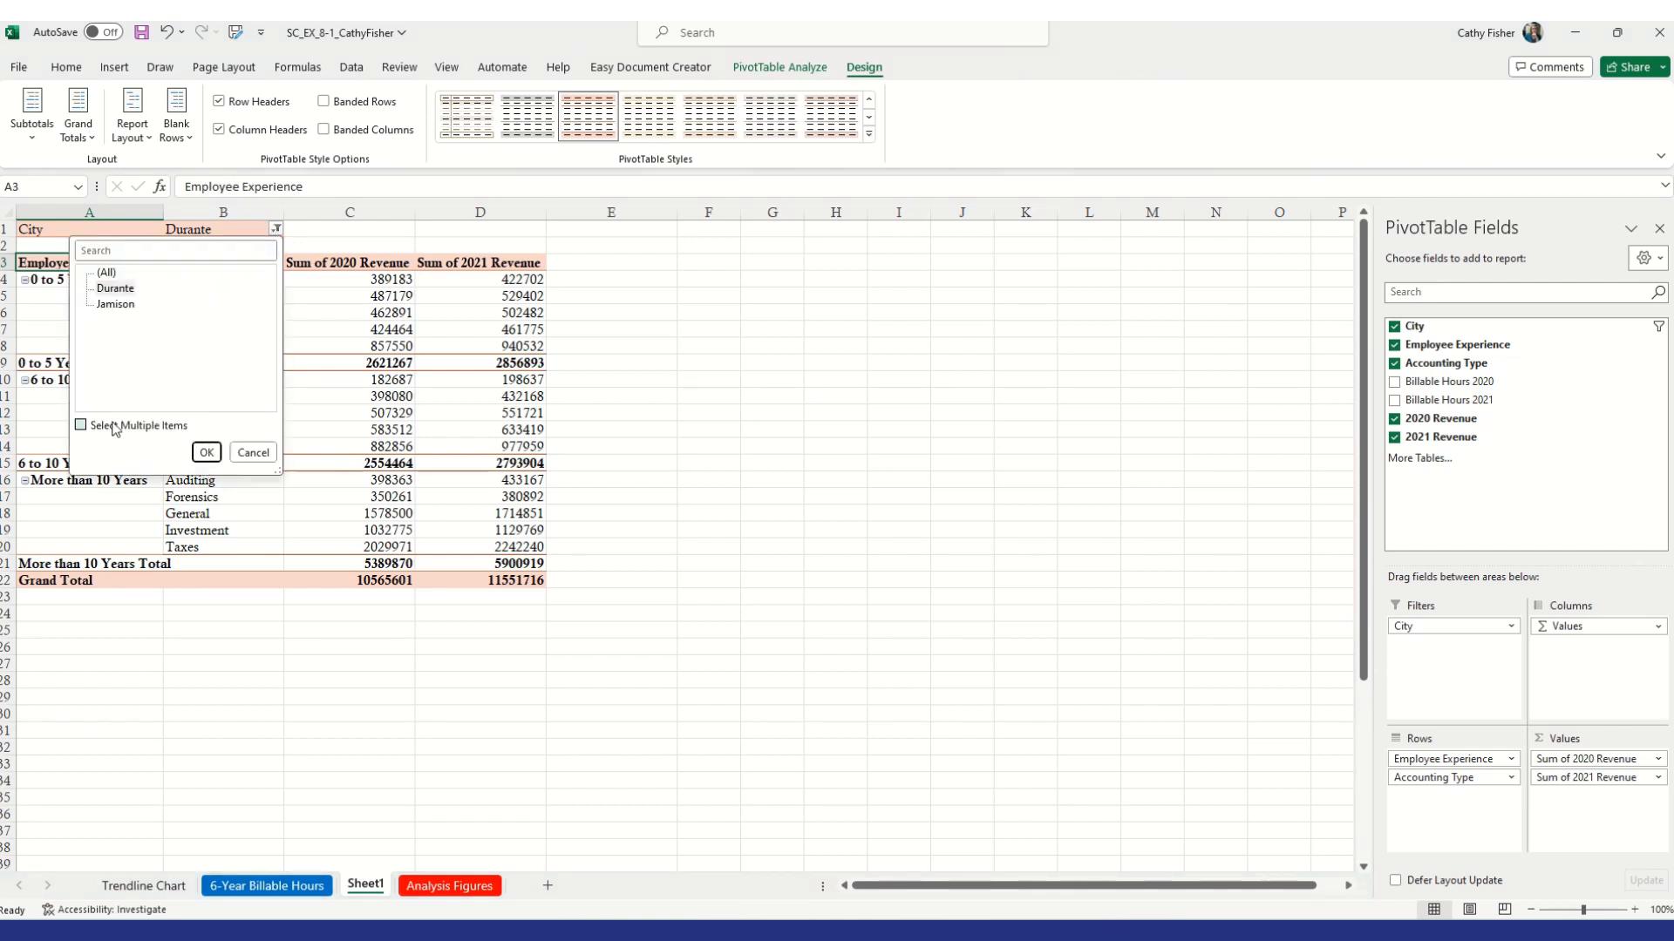
click(109, 273)
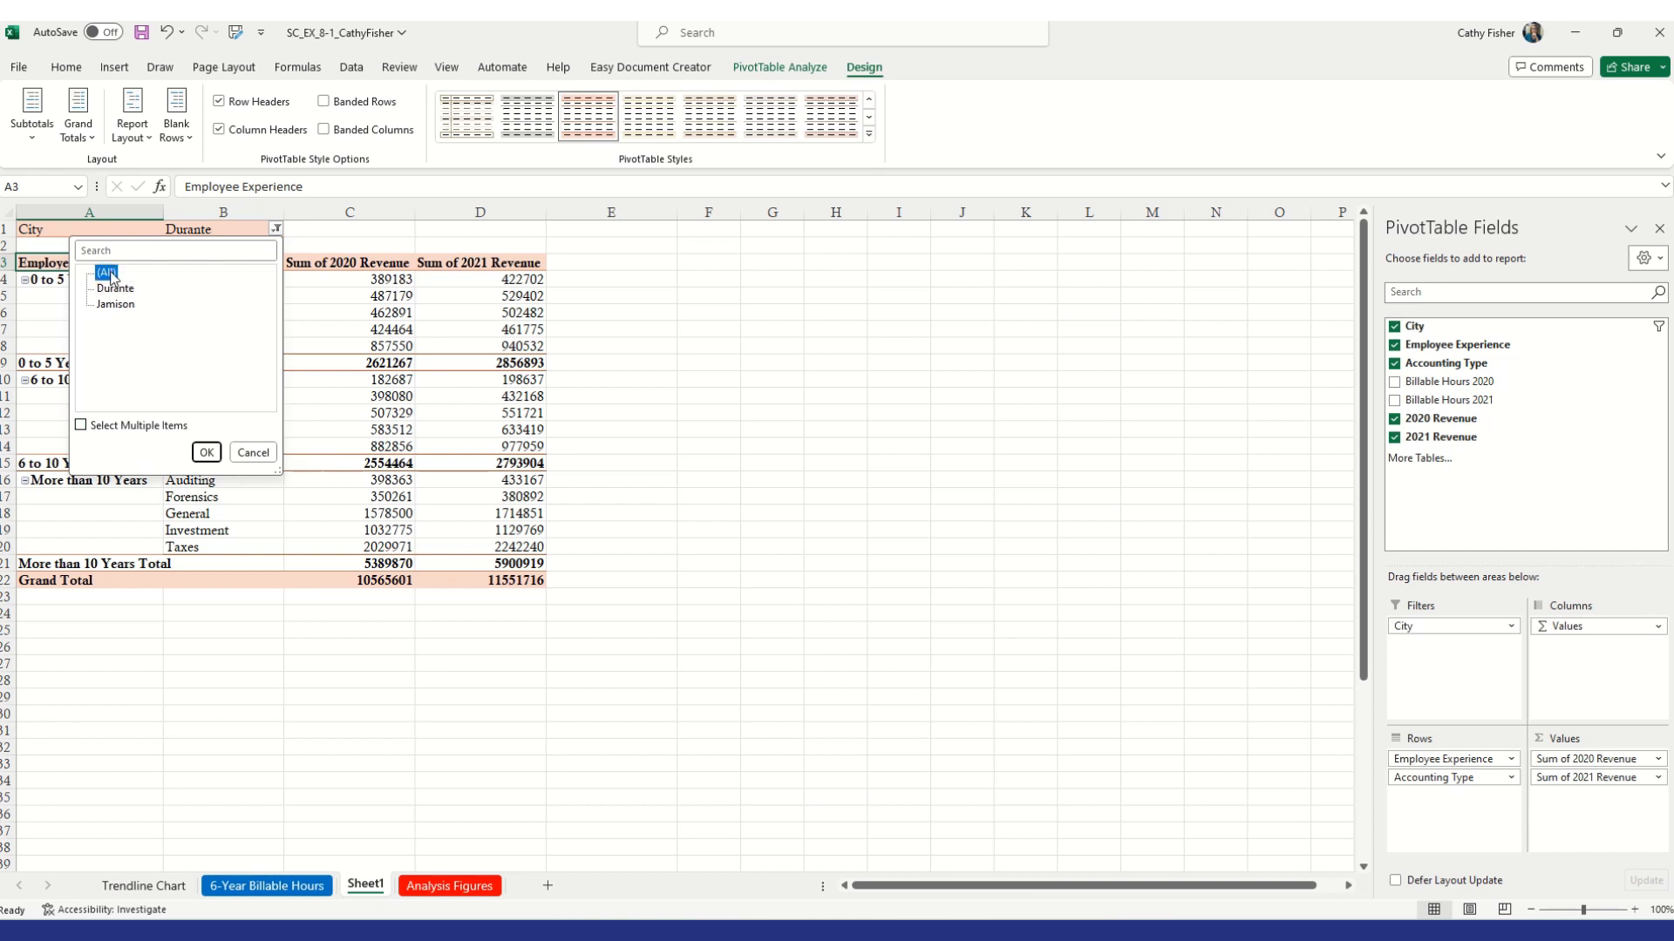
click(207, 452)
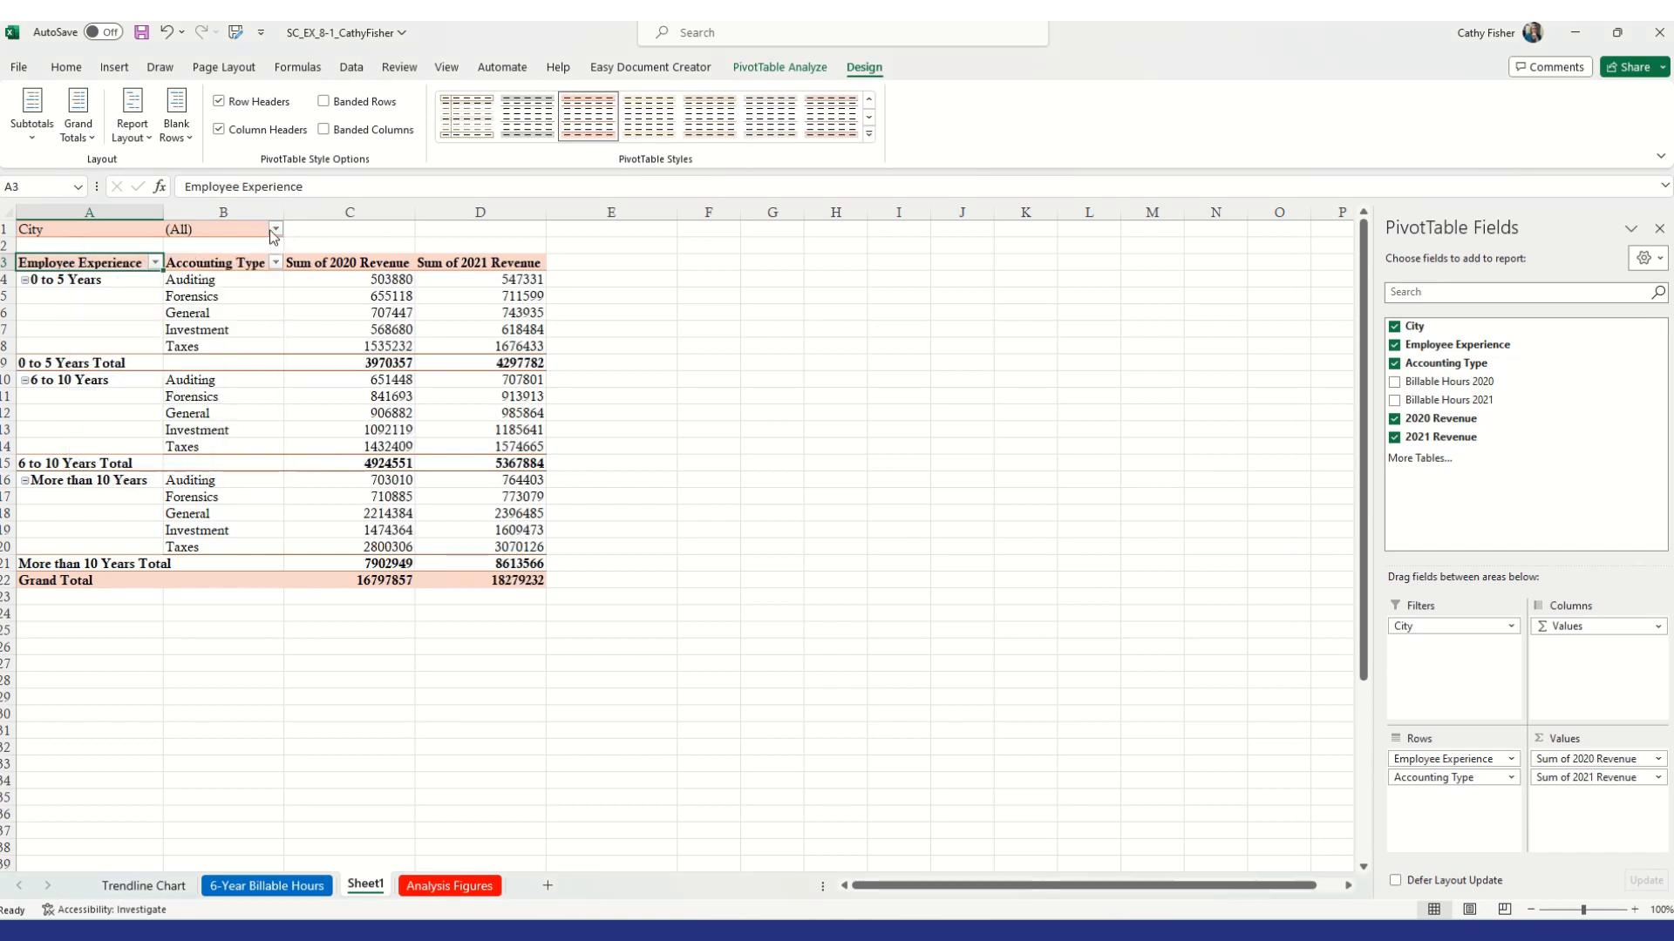
Filter the PivotTable by City to show only Jamison
click(274, 229)
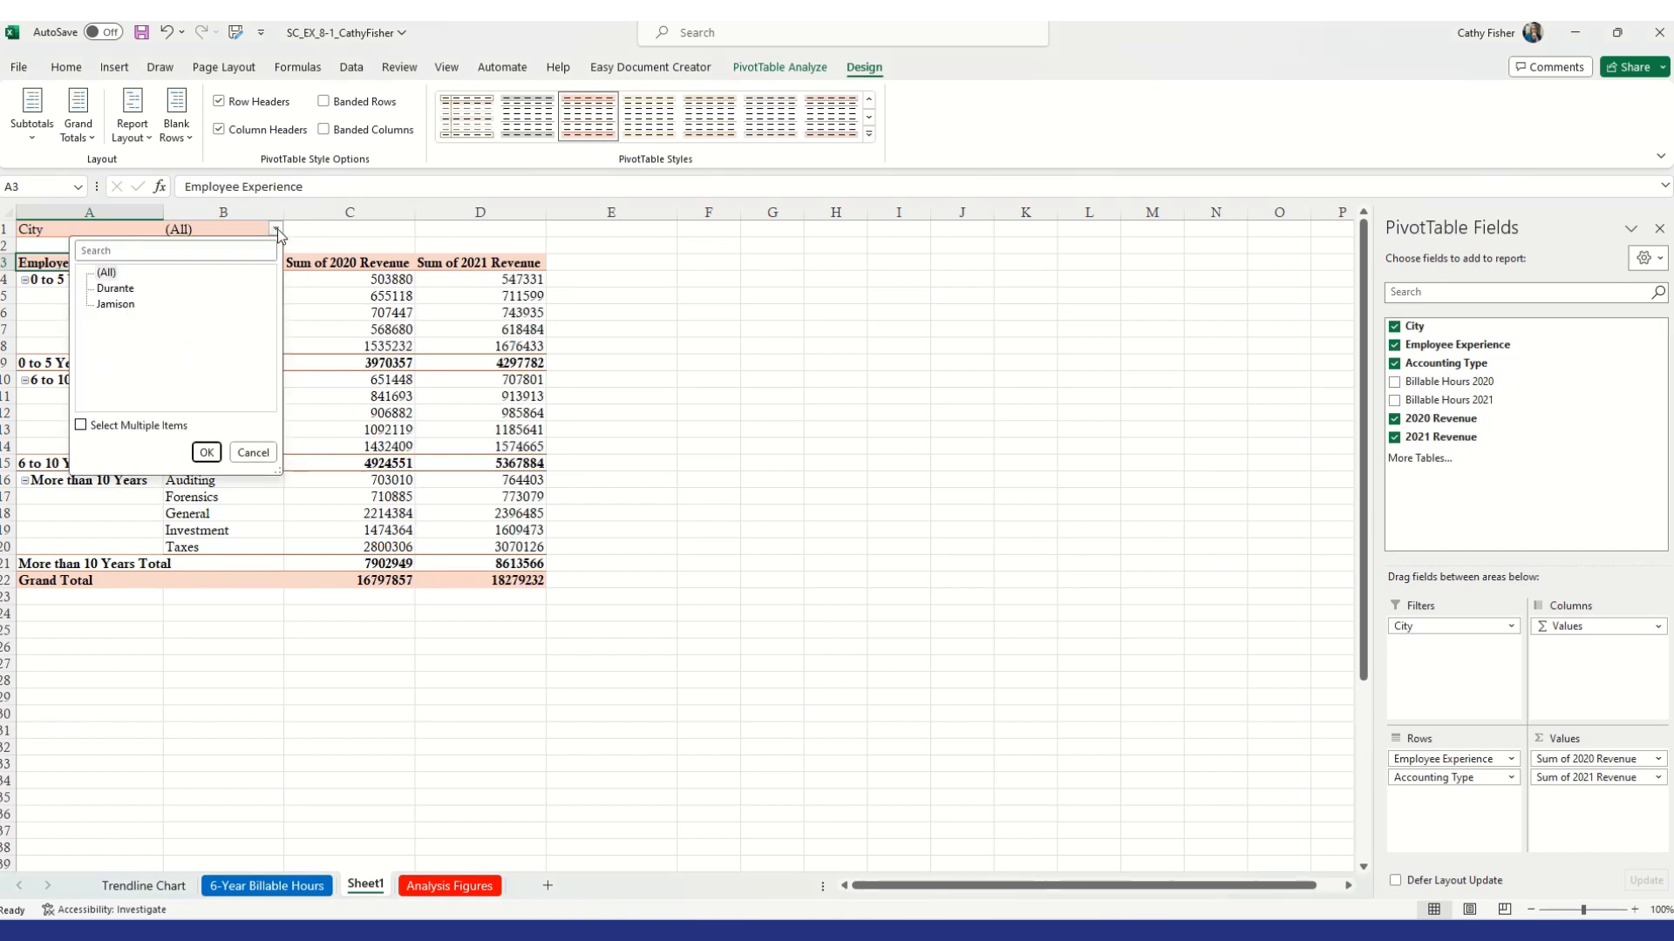
click(123, 304)
click(206, 453)
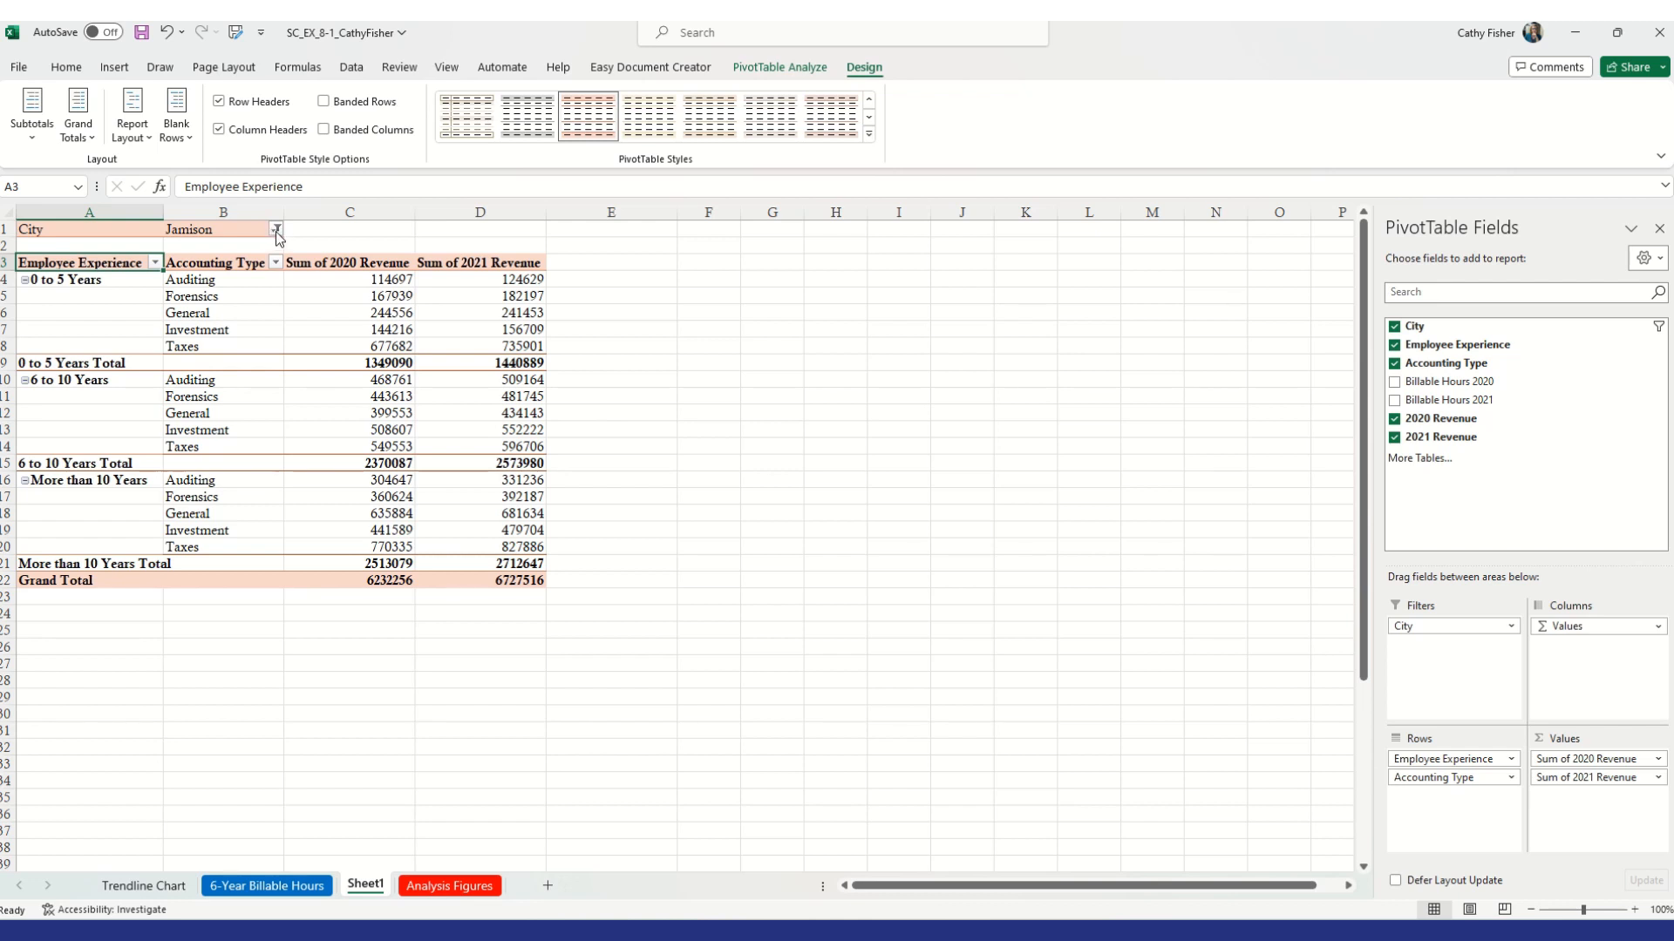
Set the City filter back to (All)
click(276, 230)
click(103, 276)
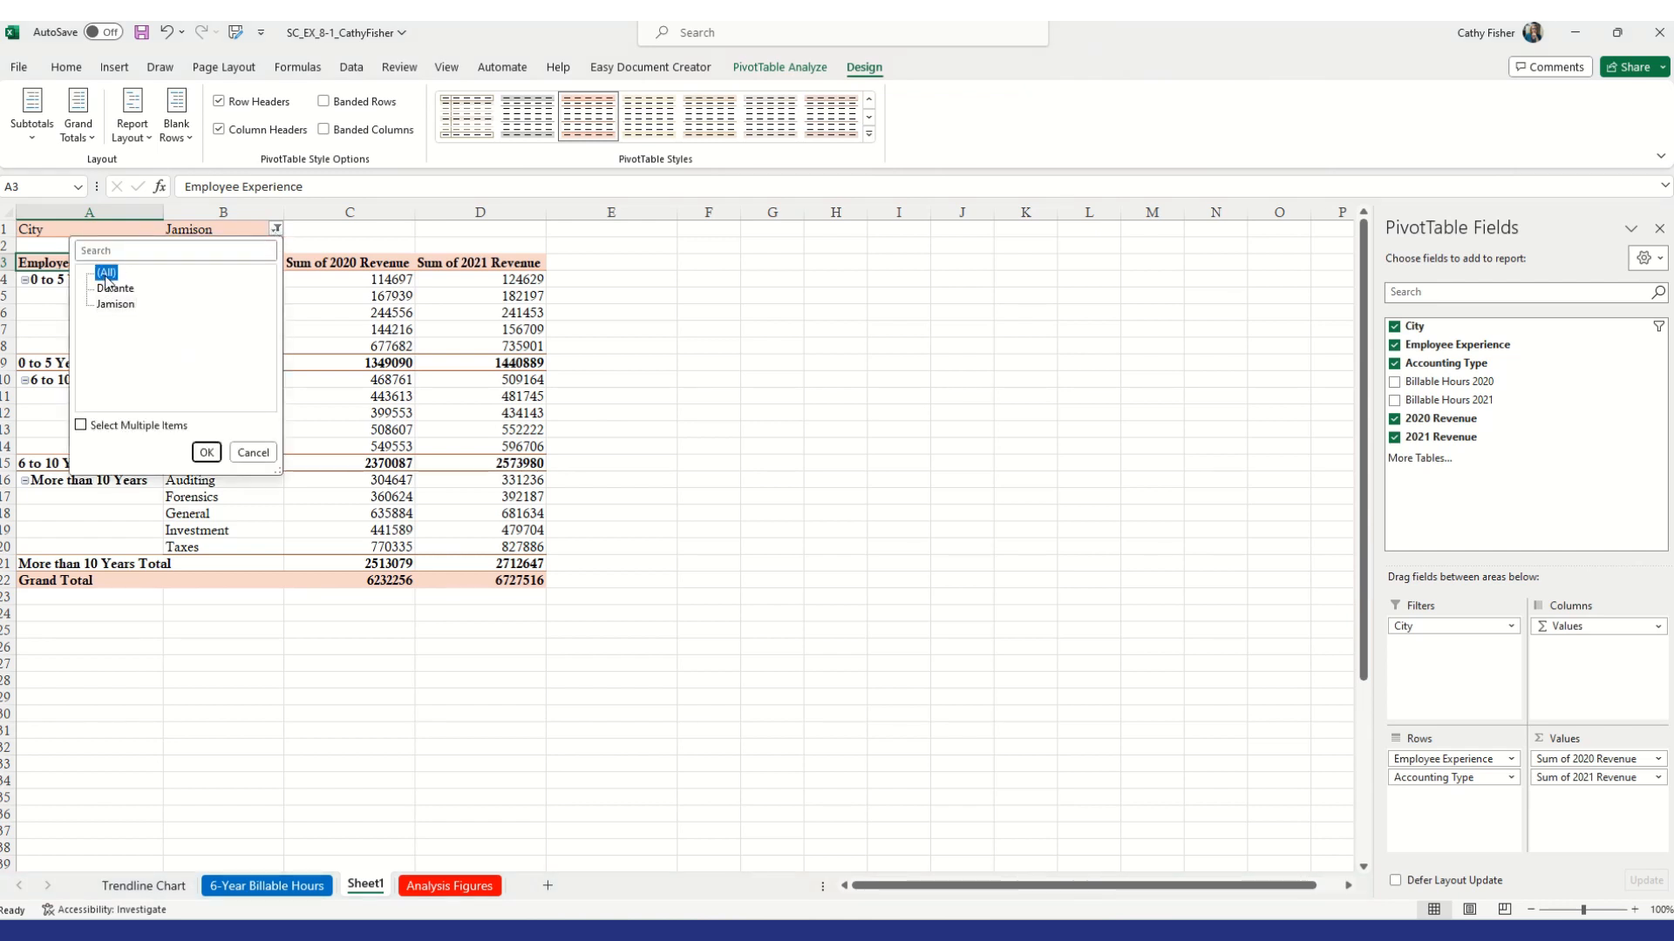
click(206, 453)
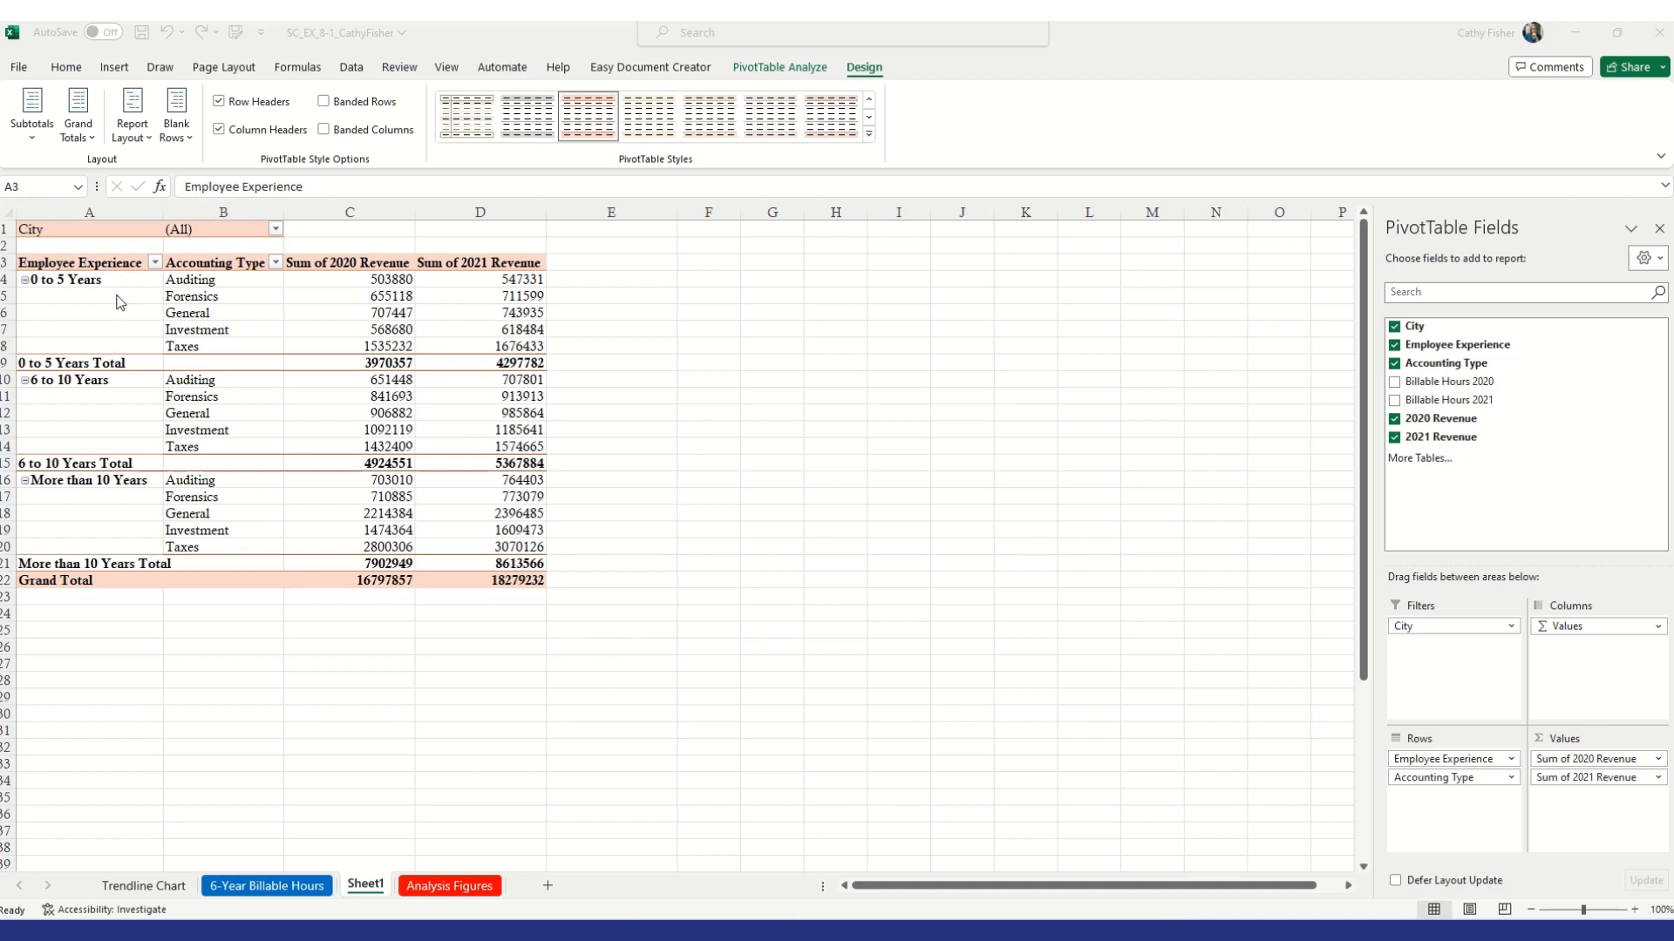
Change the PivotTable report layout to repeat all item labels
click(48, 264)
click(132, 129)
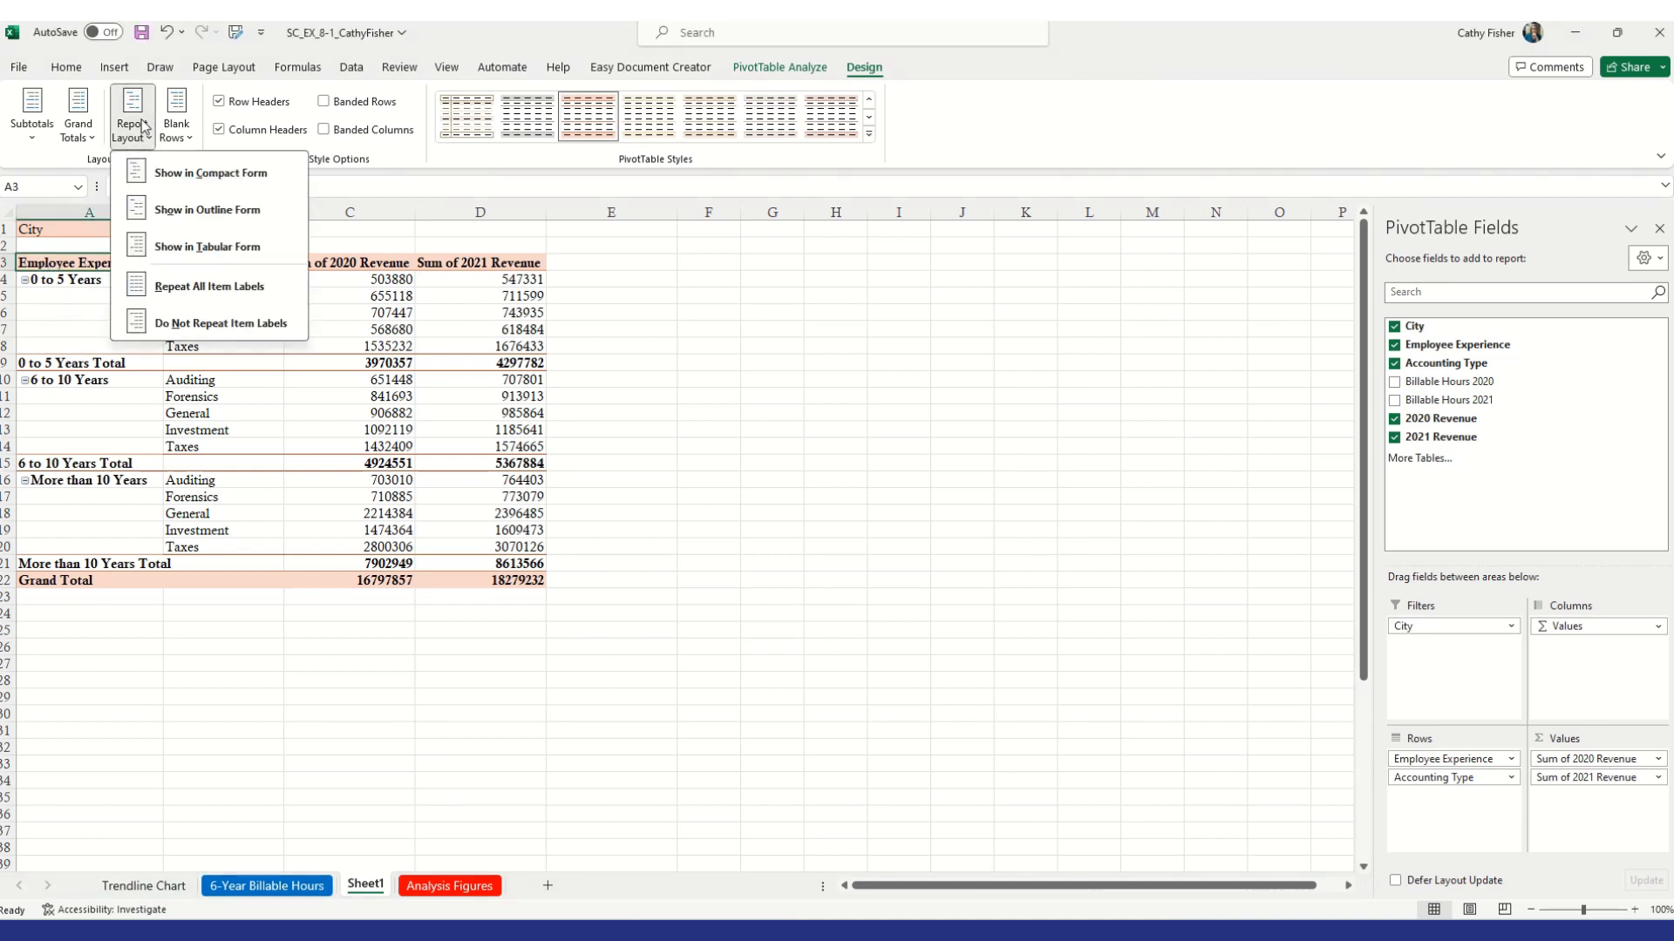
click(227, 286)
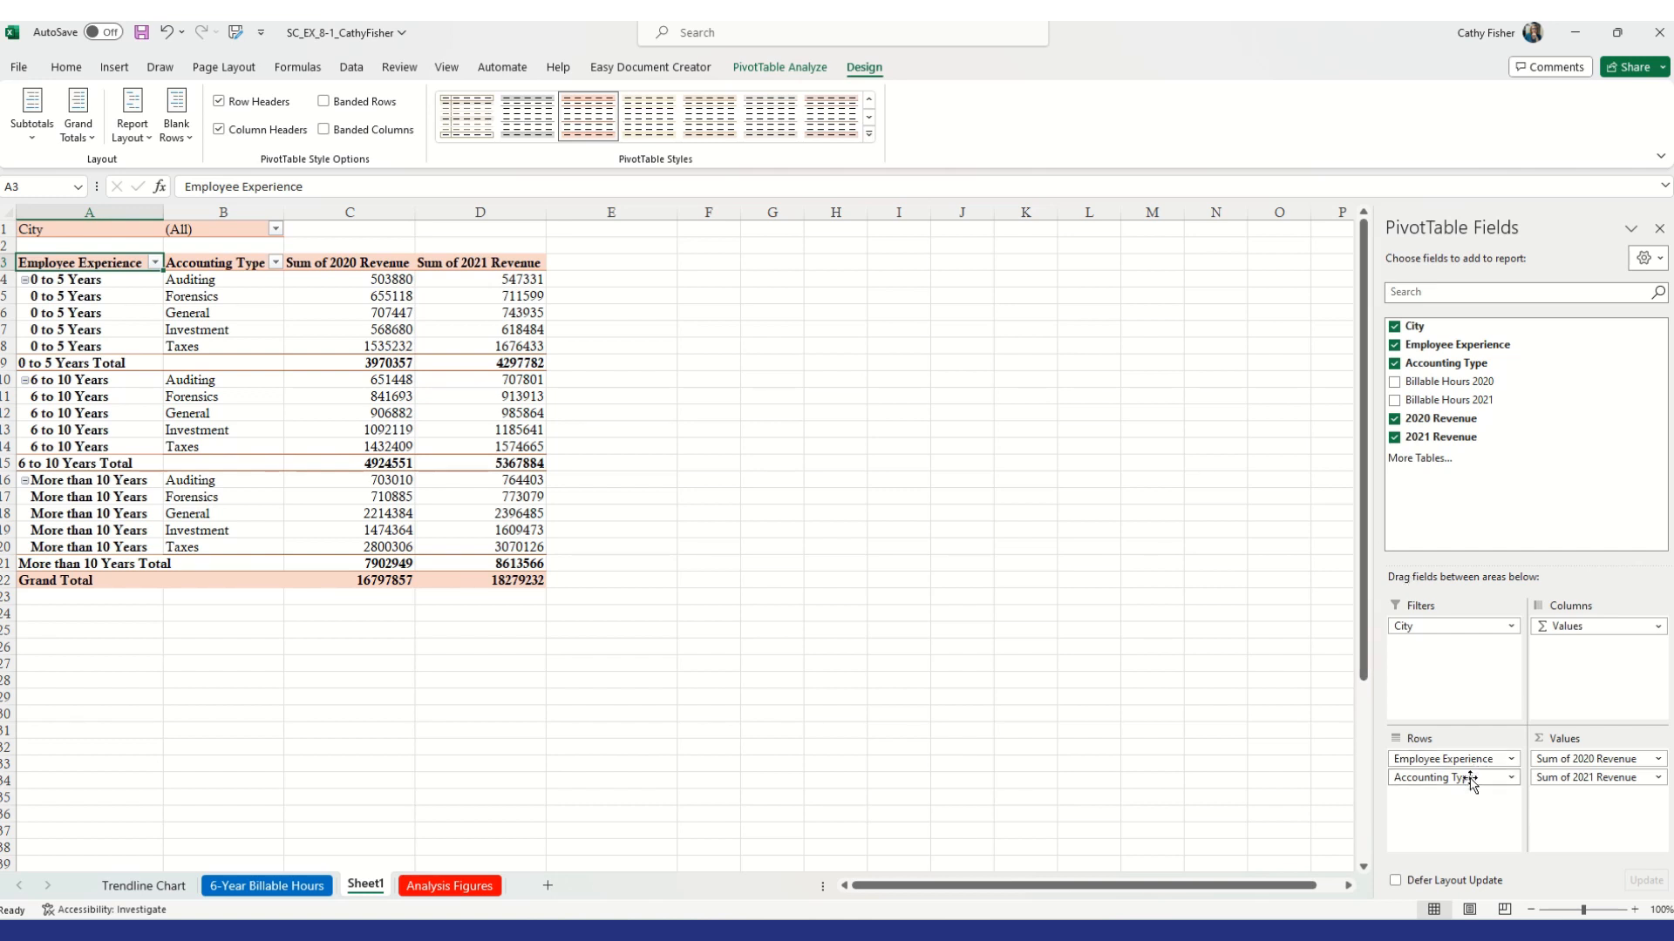
Move Accounting Type into the report filters and move City from the filters into the rows below Employee Experience
drag(1471, 782, 1464, 676)
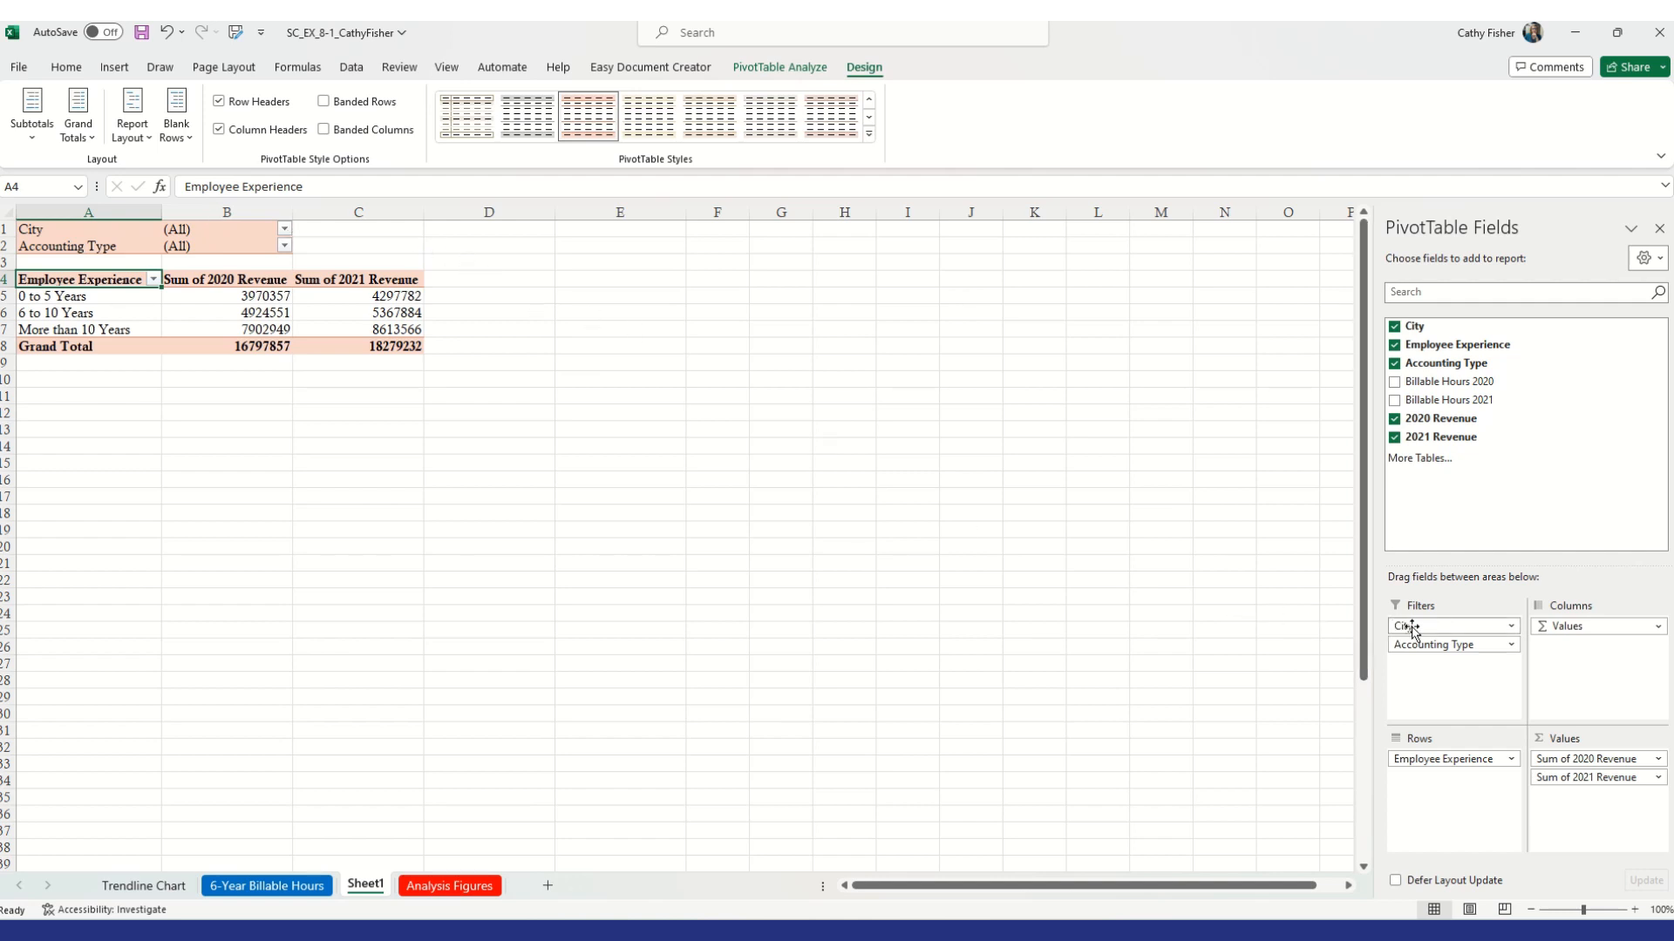
drag(1415, 628, 1218, 605)
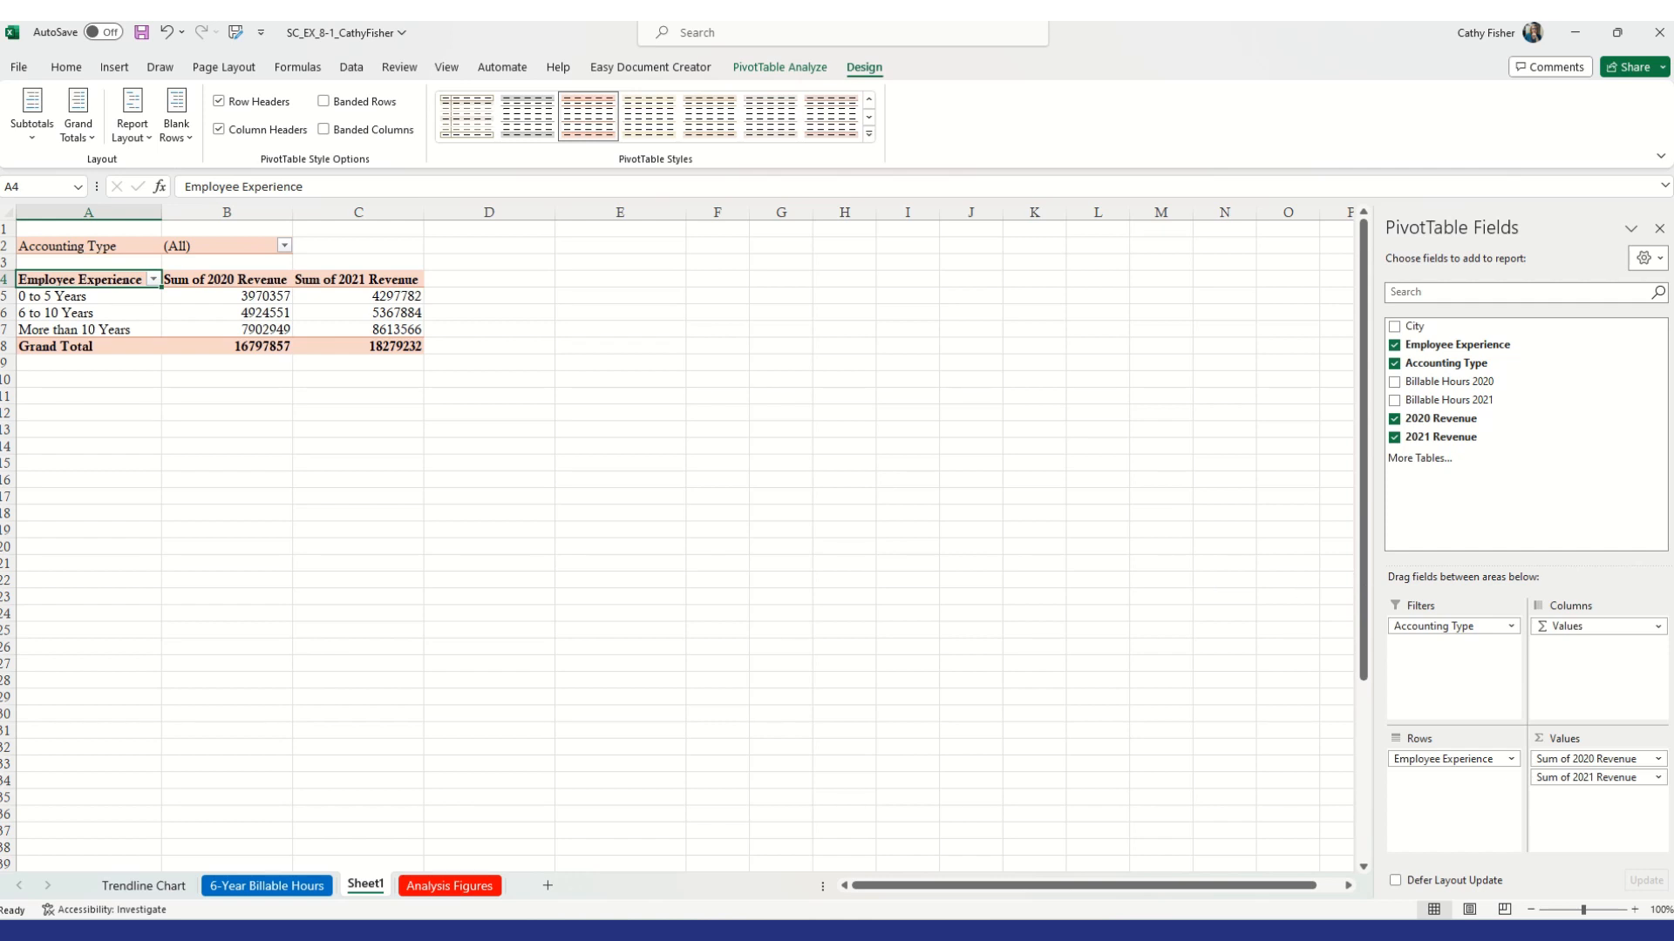
drag(1439, 329, 1461, 780)
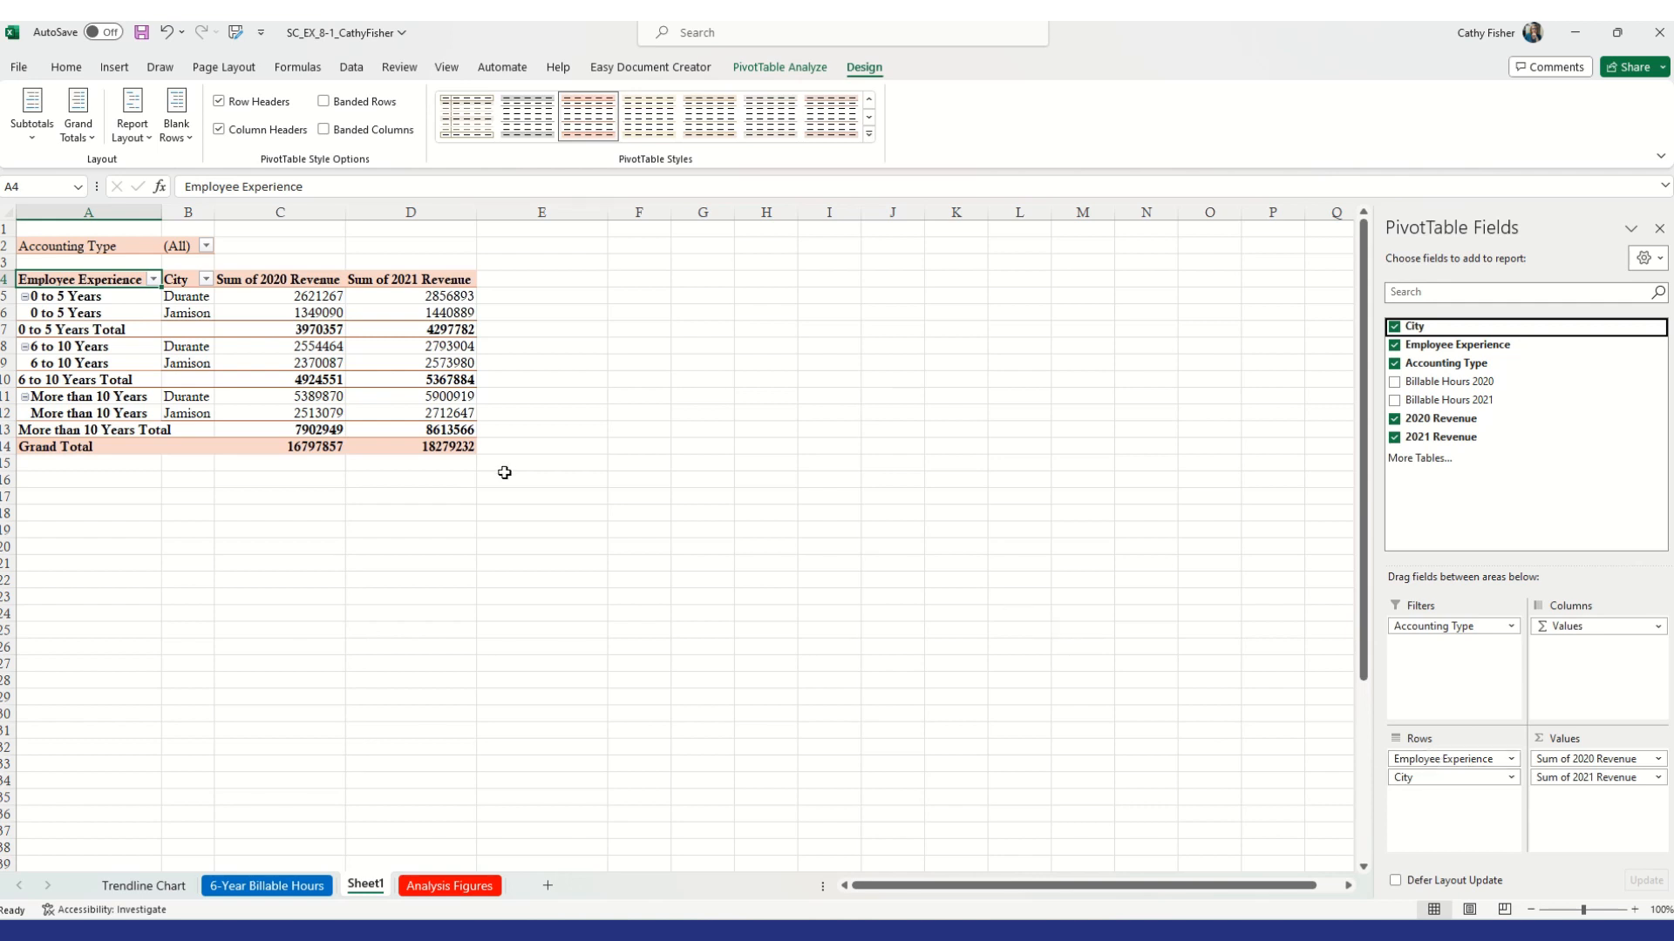
Filter Accounting Type with multiple items to show only General and Taxes
click(206, 247)
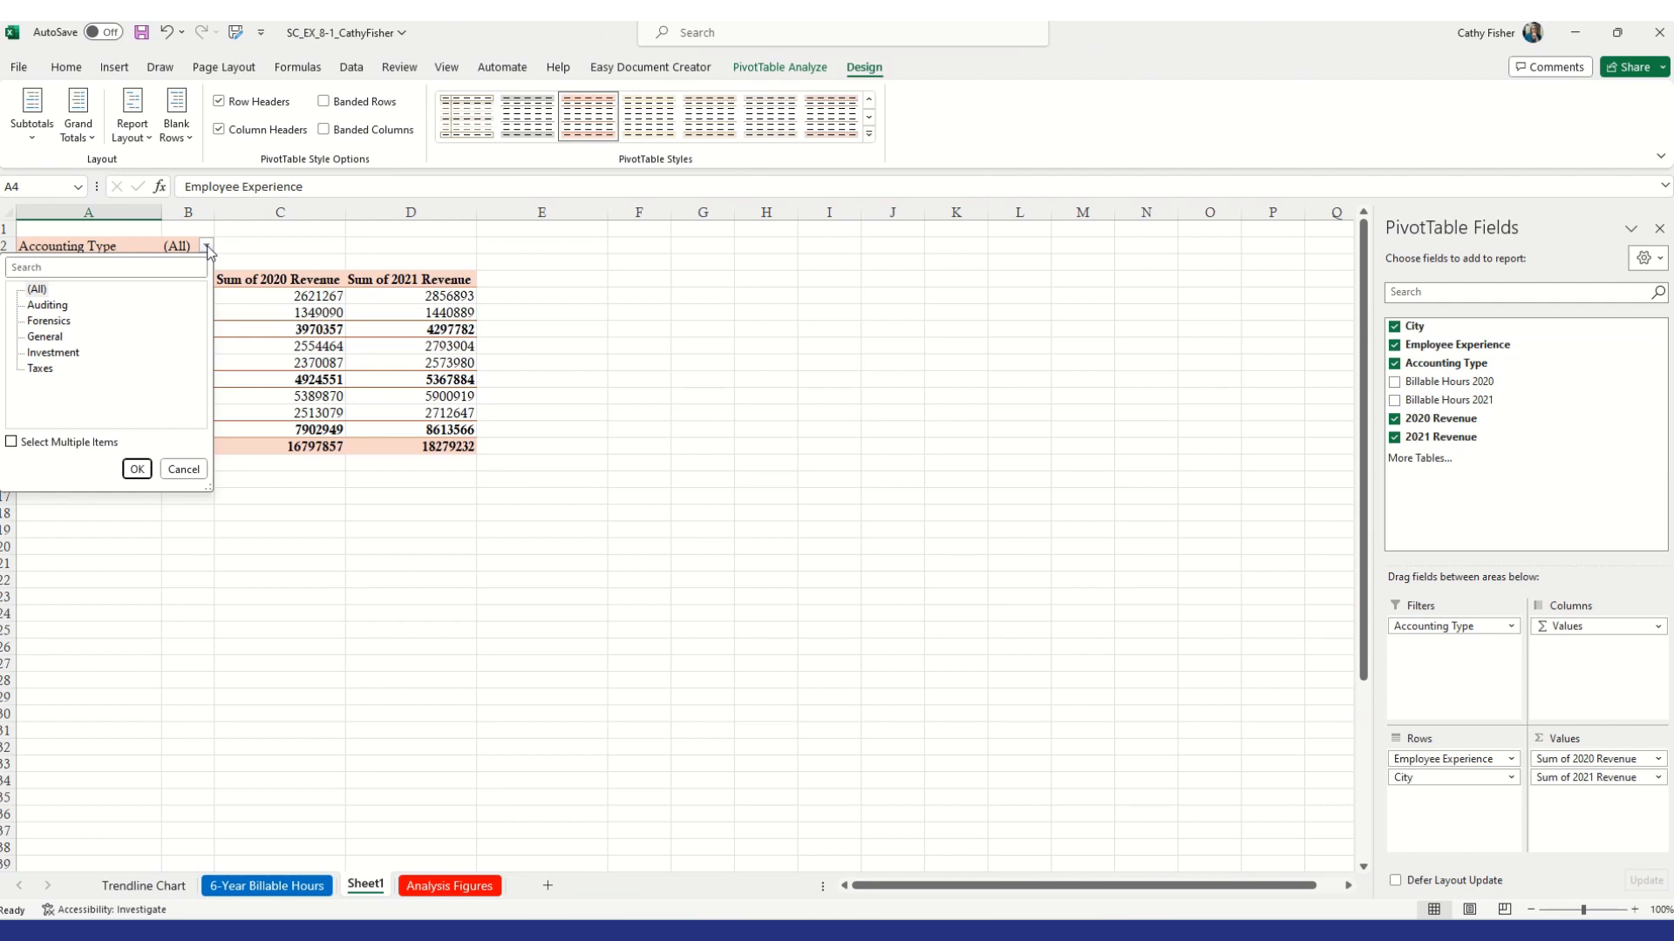
click(12, 442)
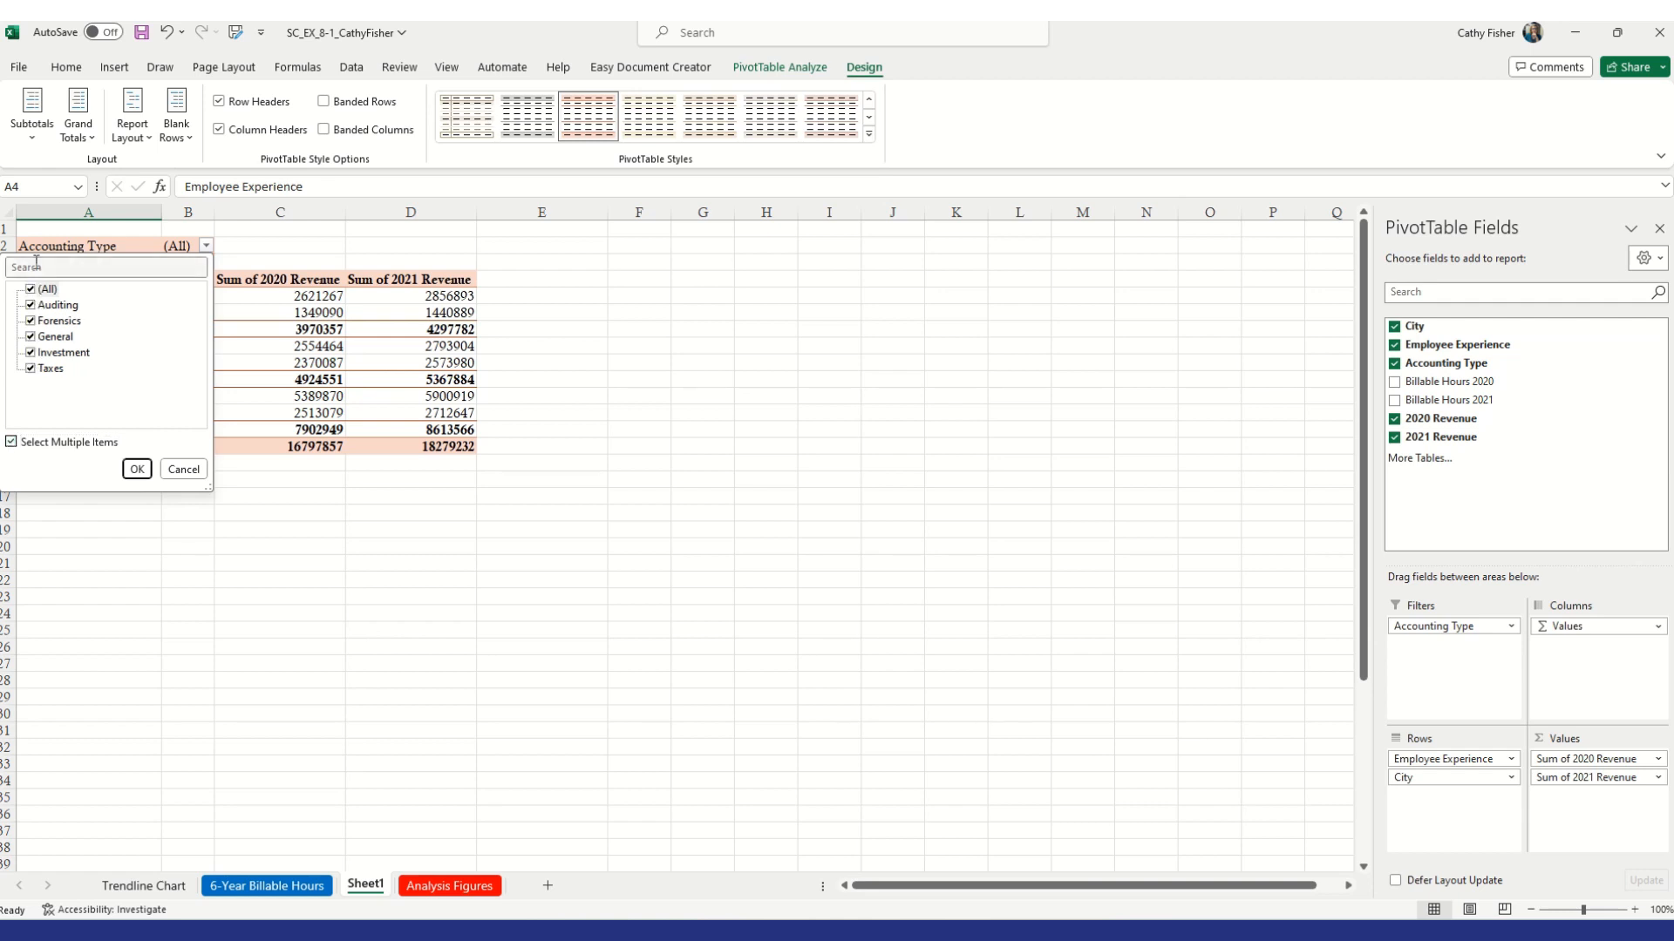
click(30, 307)
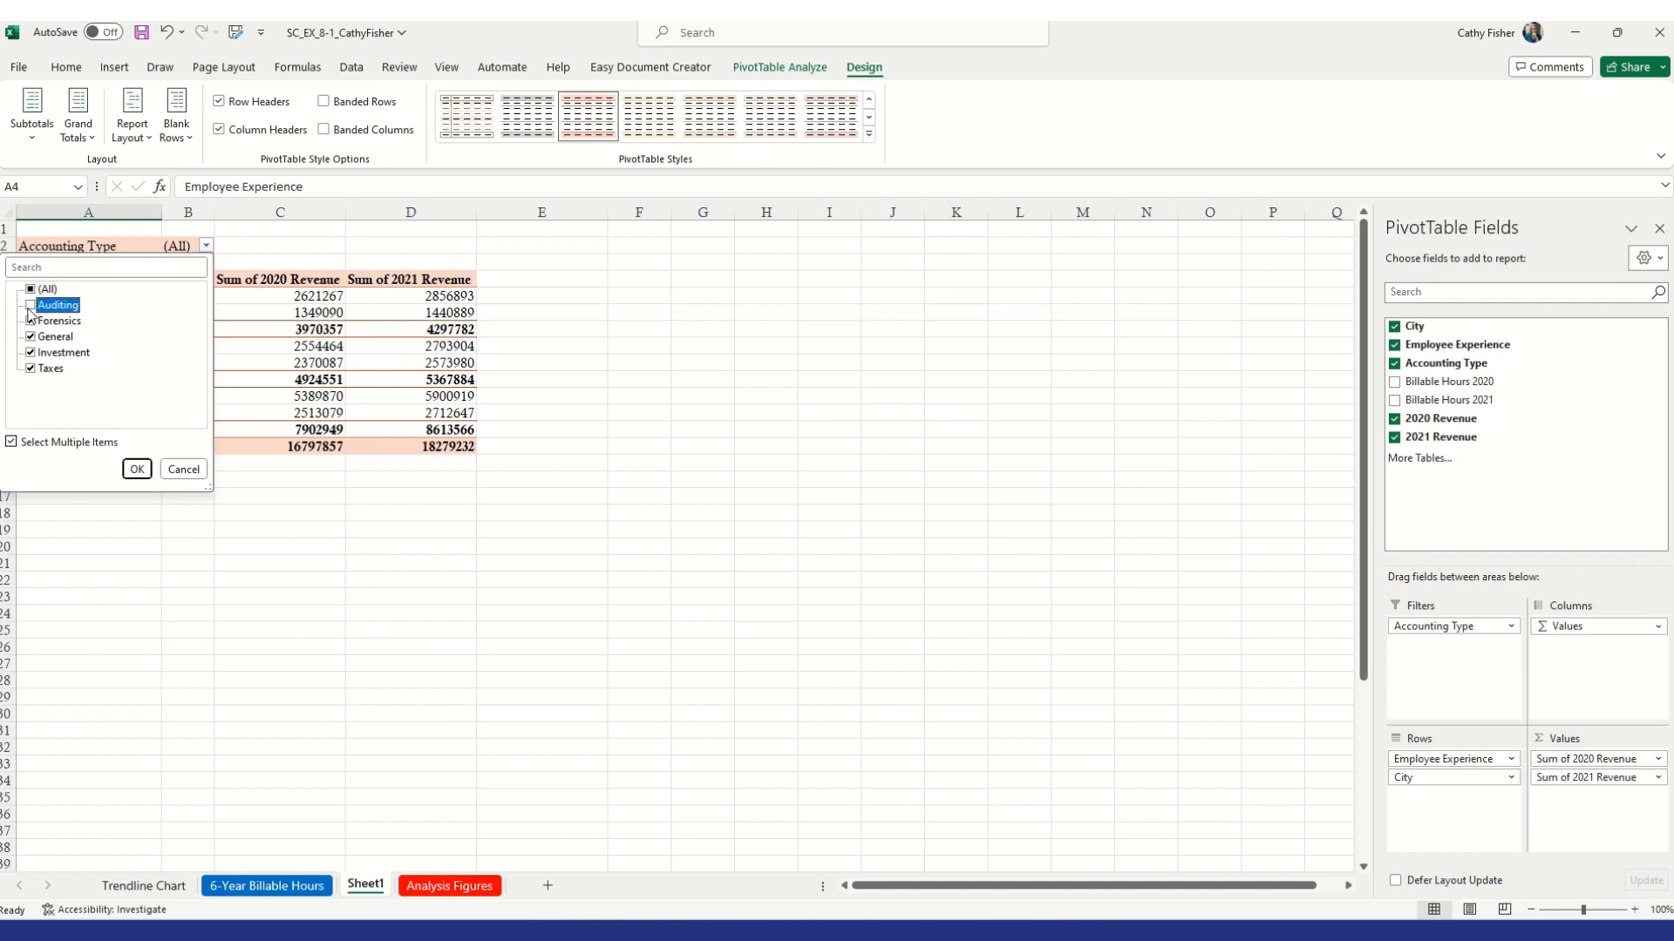
click(31, 323)
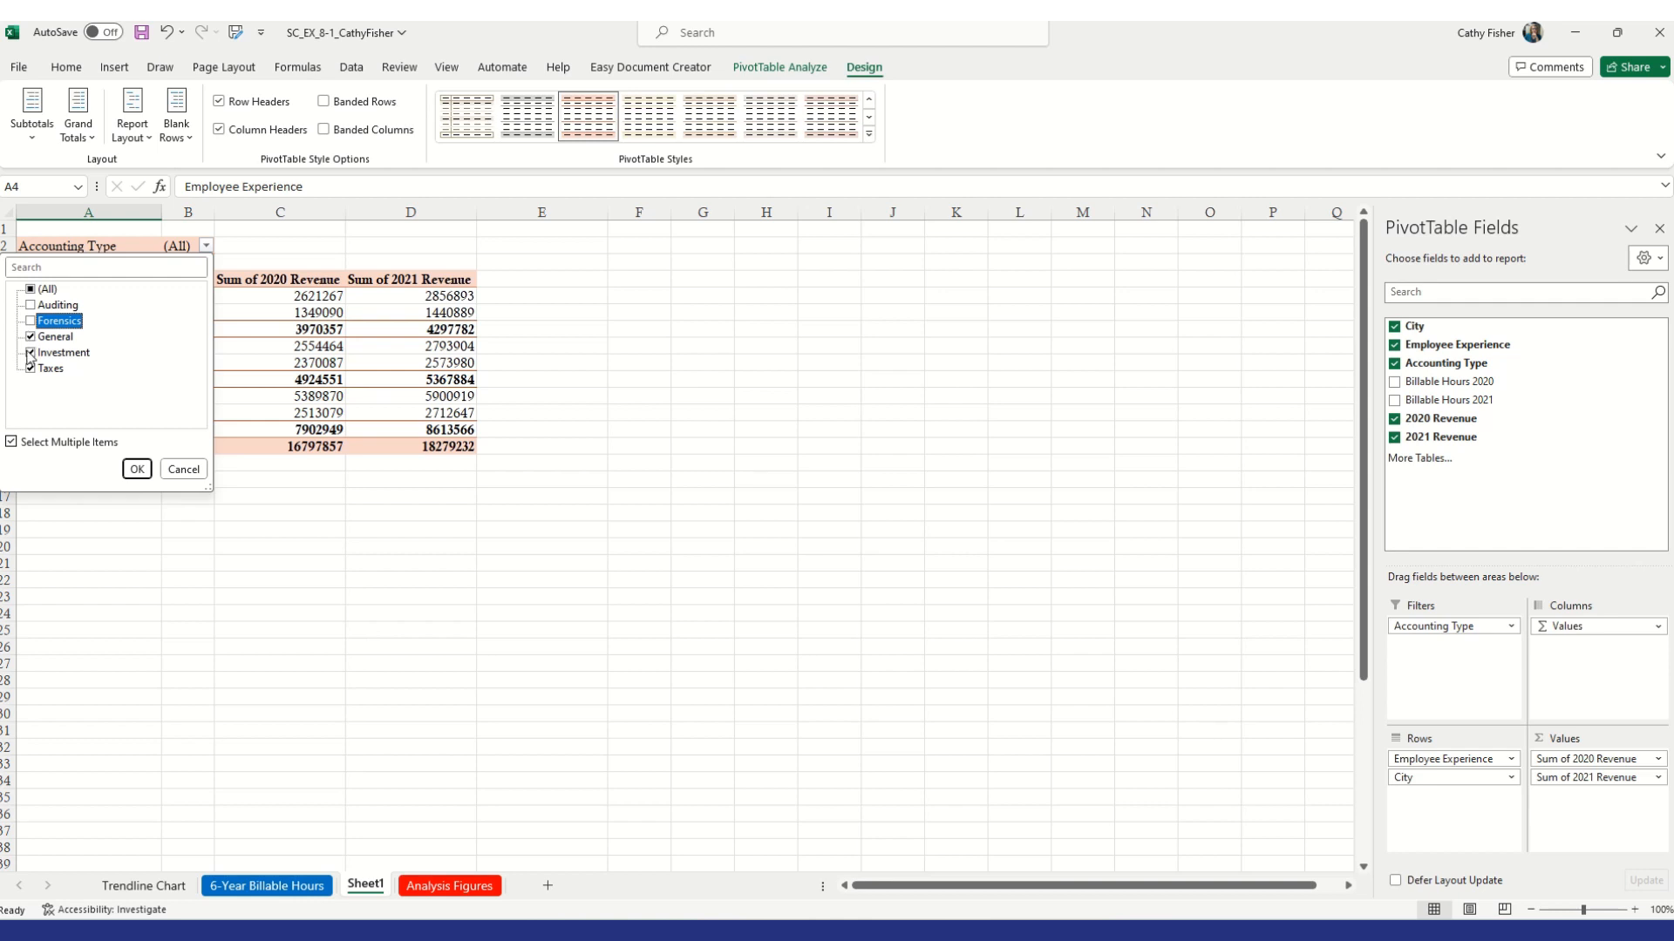
click(31, 353)
click(139, 472)
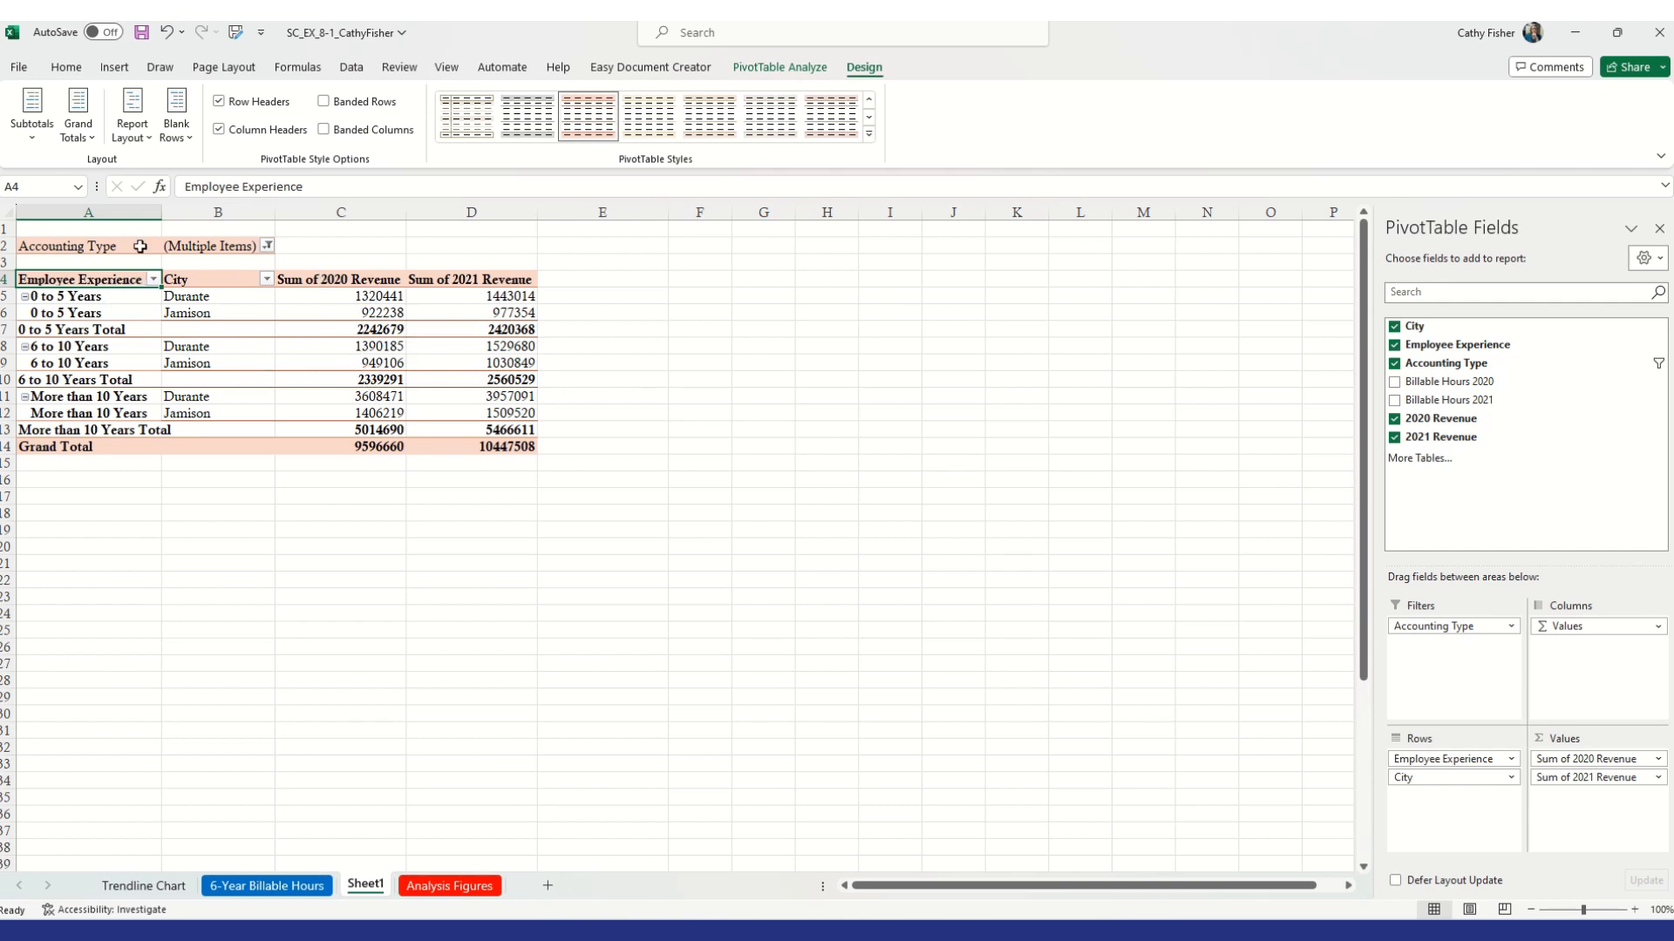
Clear the Accounting Type filter to (All) and remove the field from the report filters
click(268, 246)
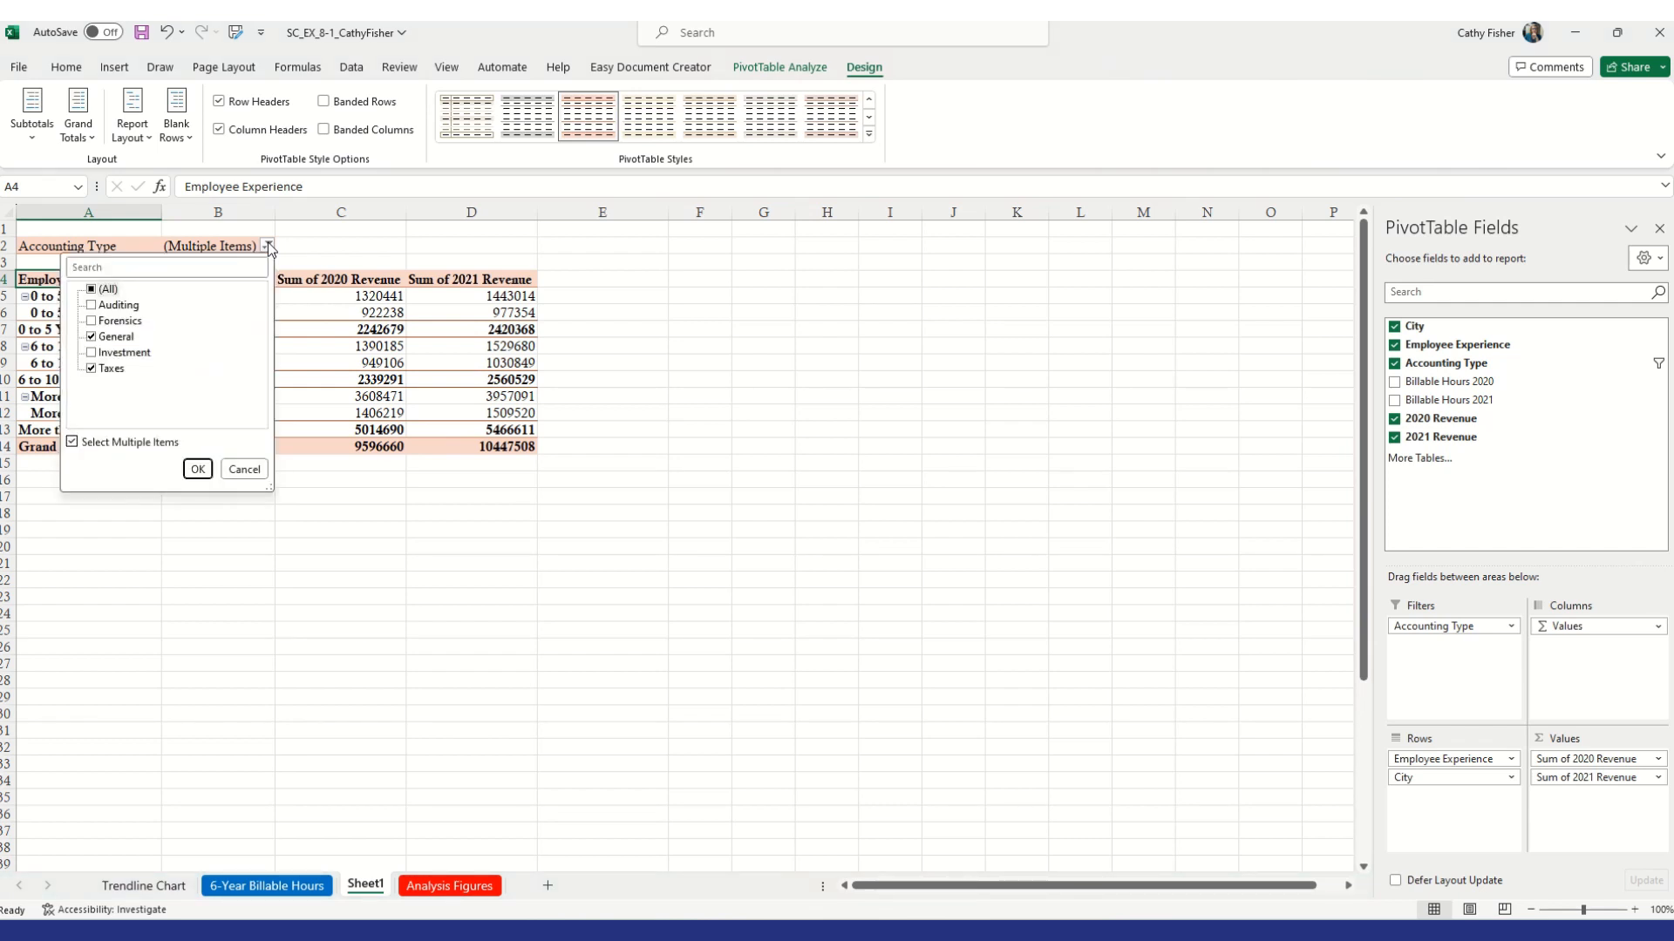
click(269, 247)
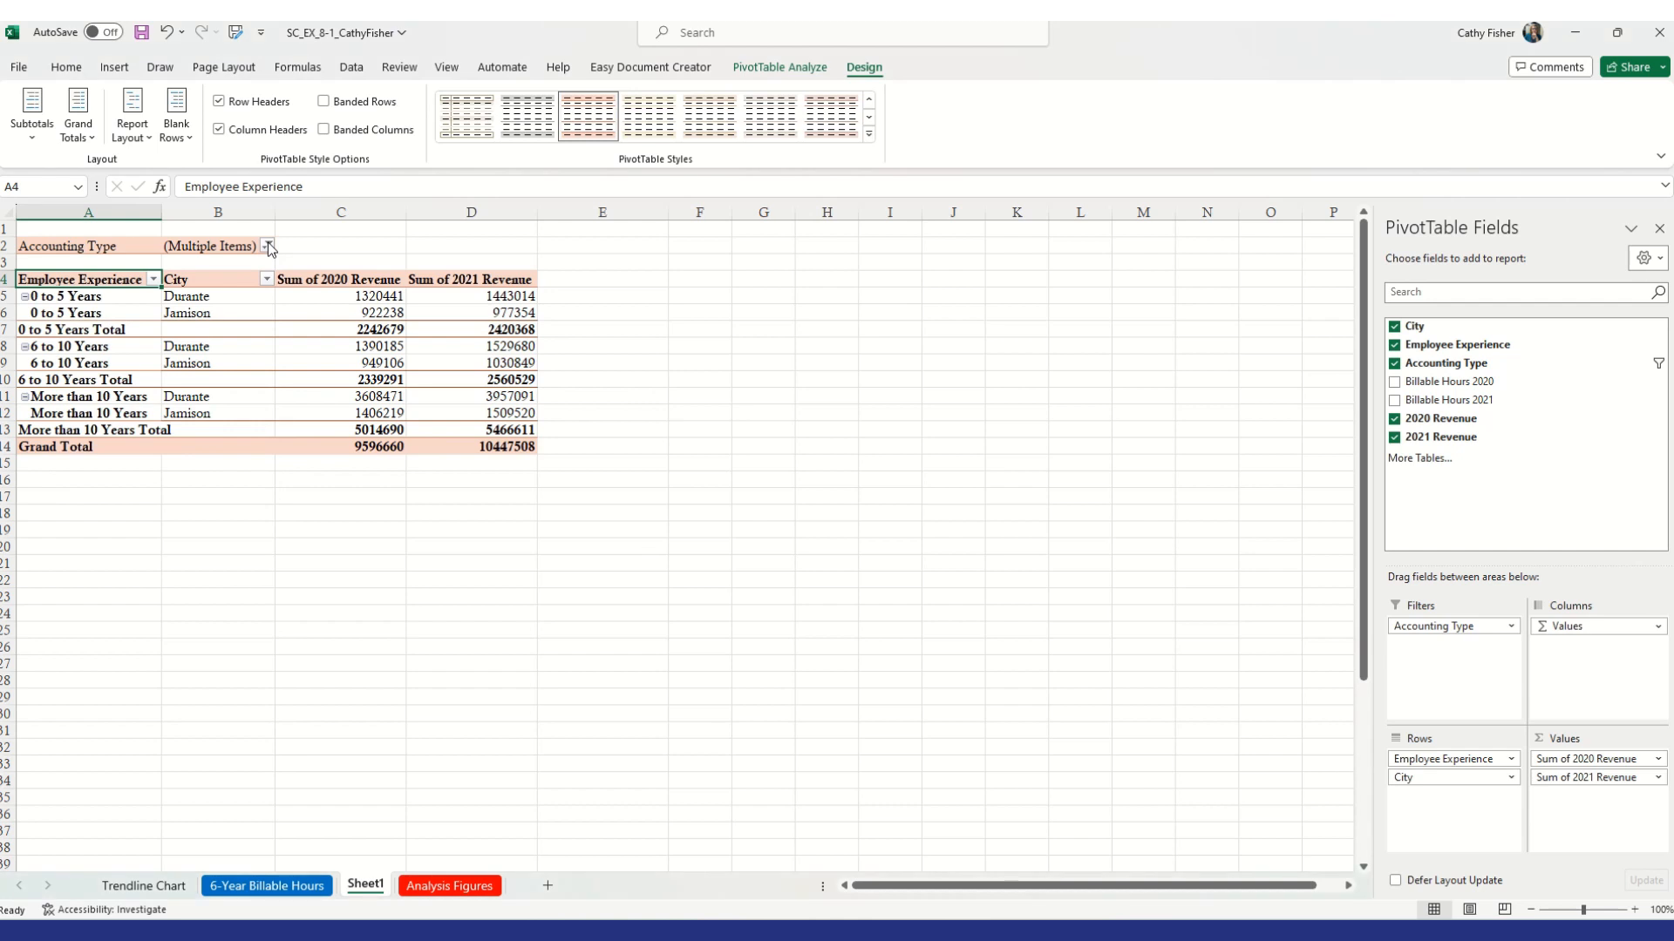
click(269, 246)
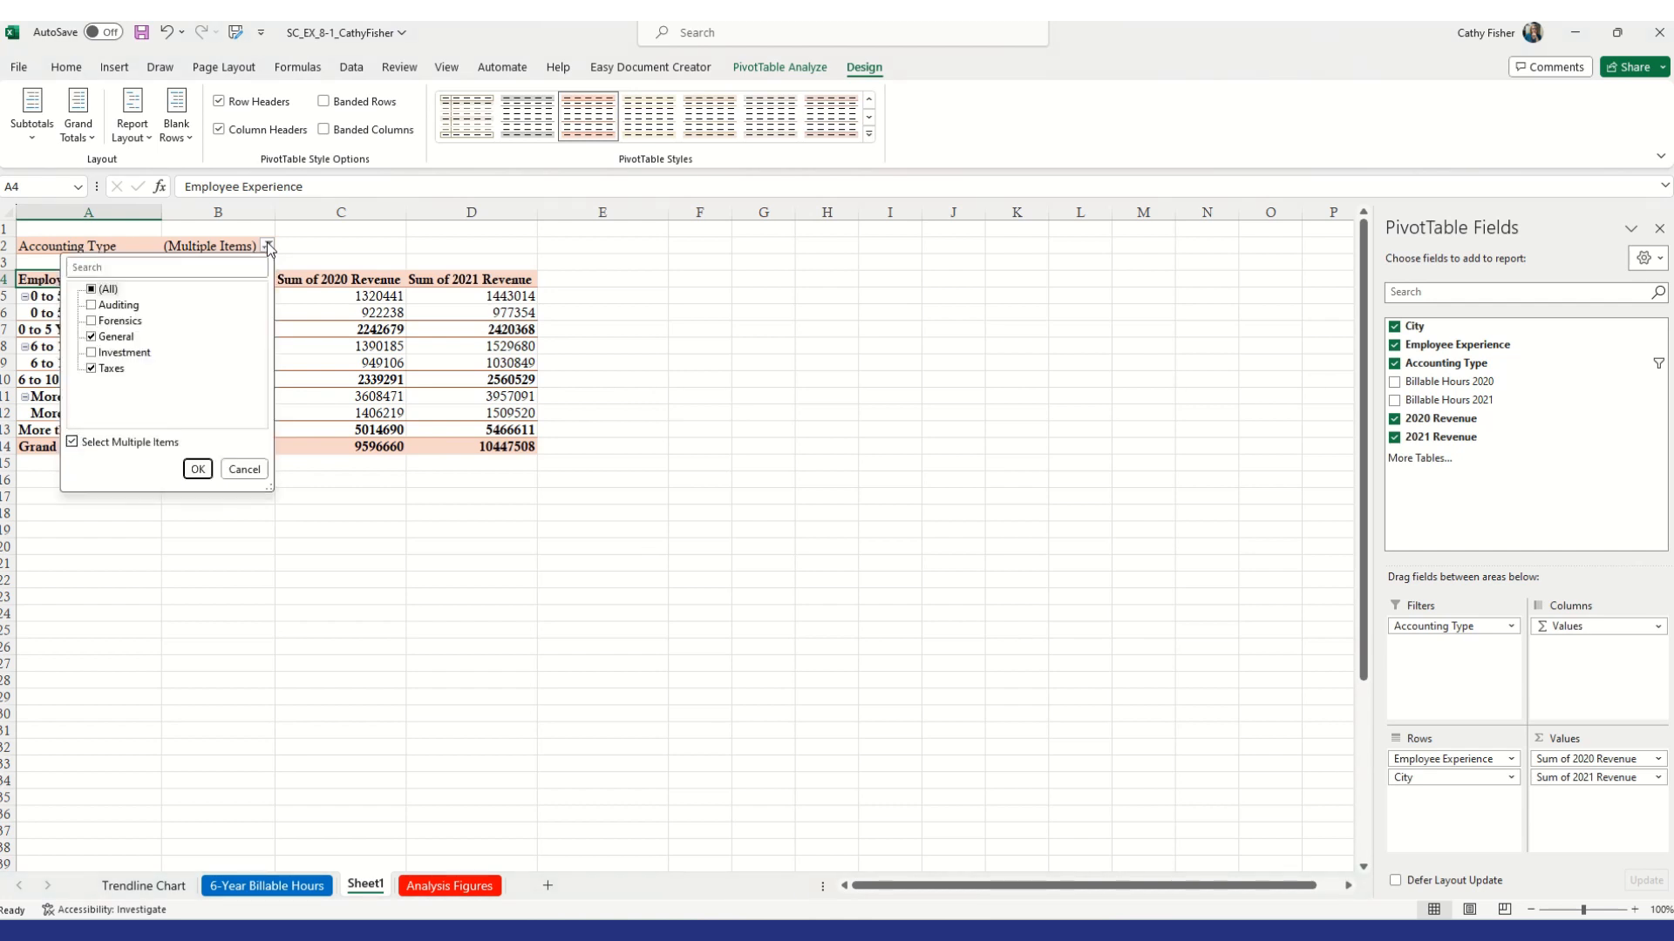
click(99, 288)
click(198, 470)
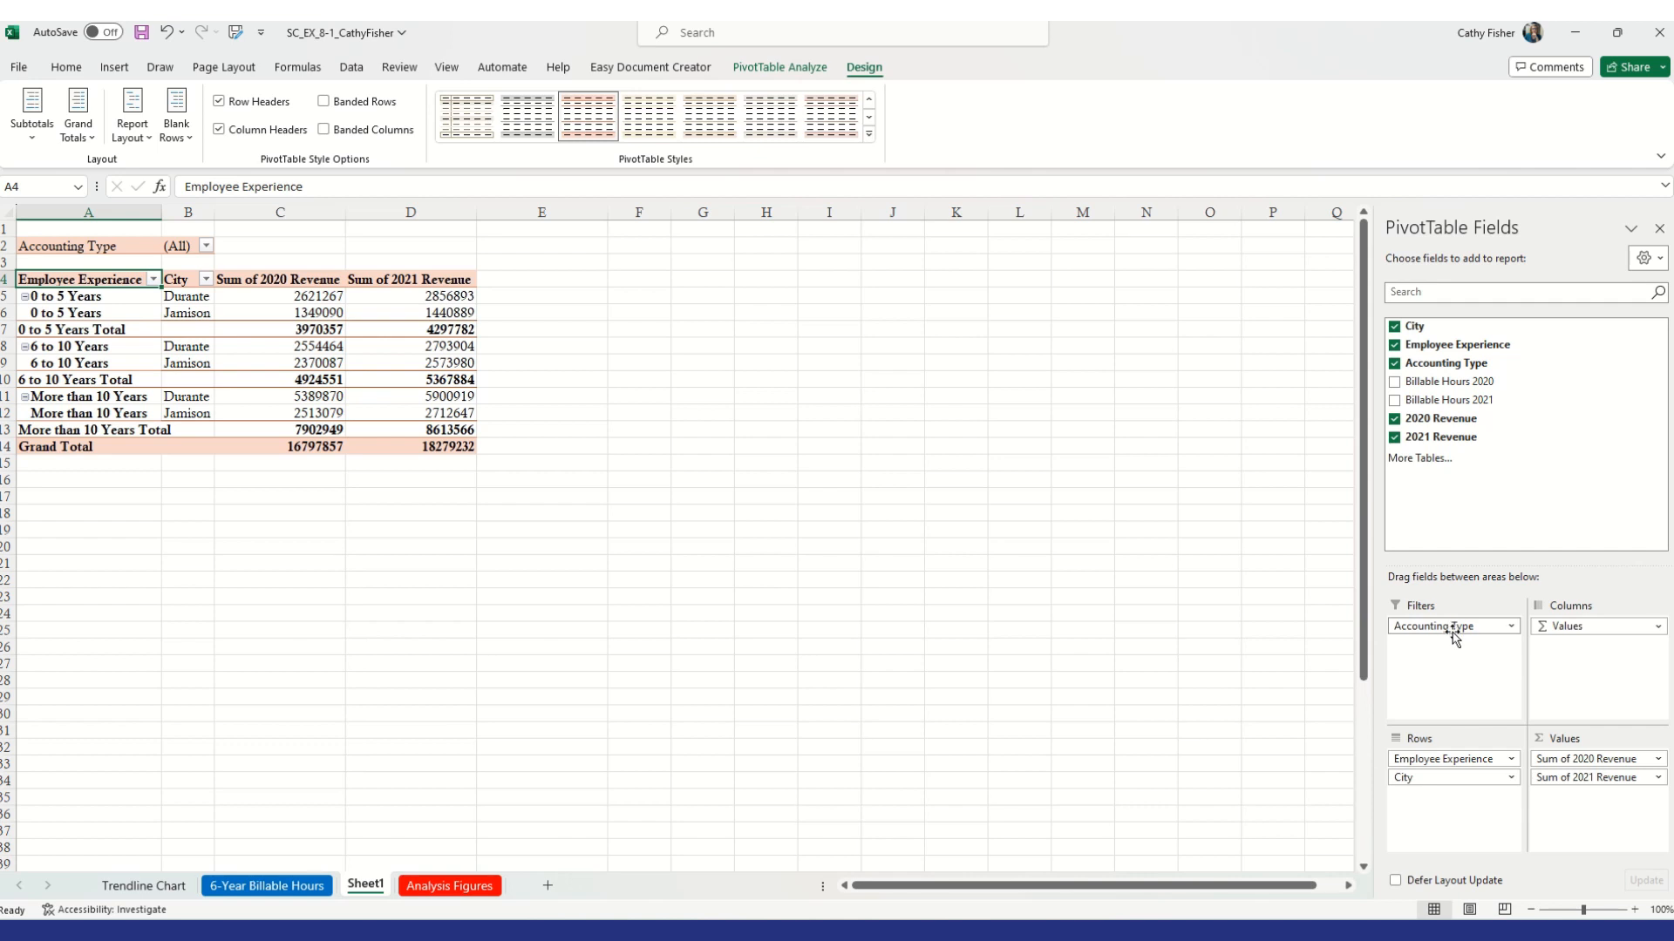
drag(1452, 632, 1285, 622)
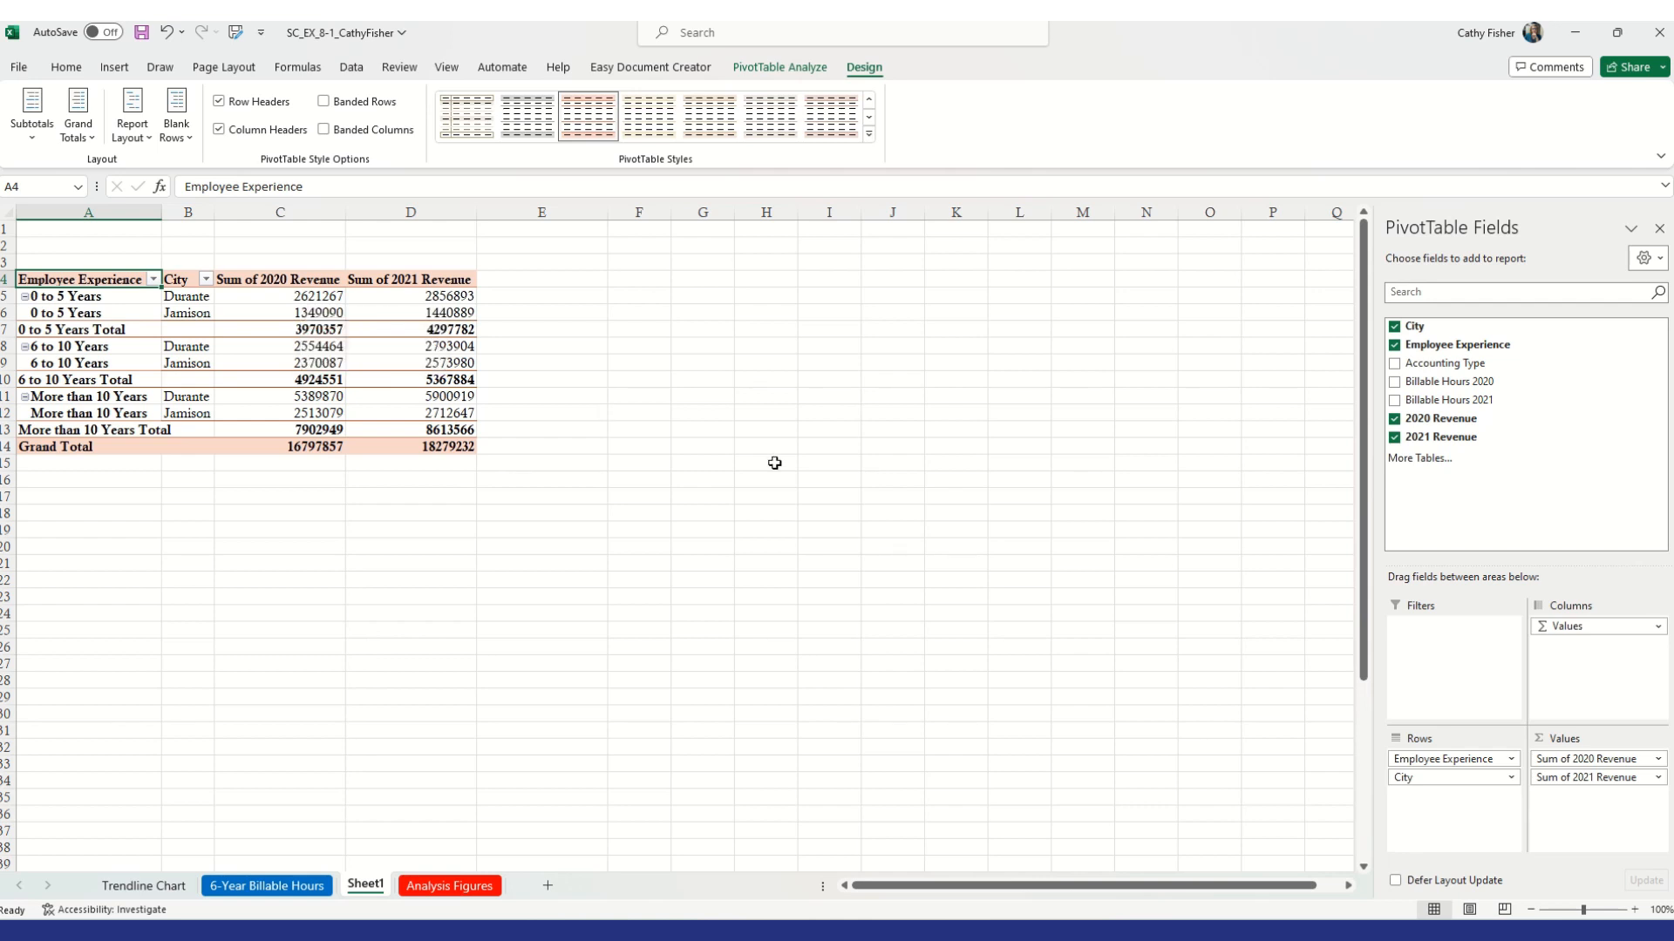
Replace City in the rows with Accounting Type below Employee Experience
click(1445, 783)
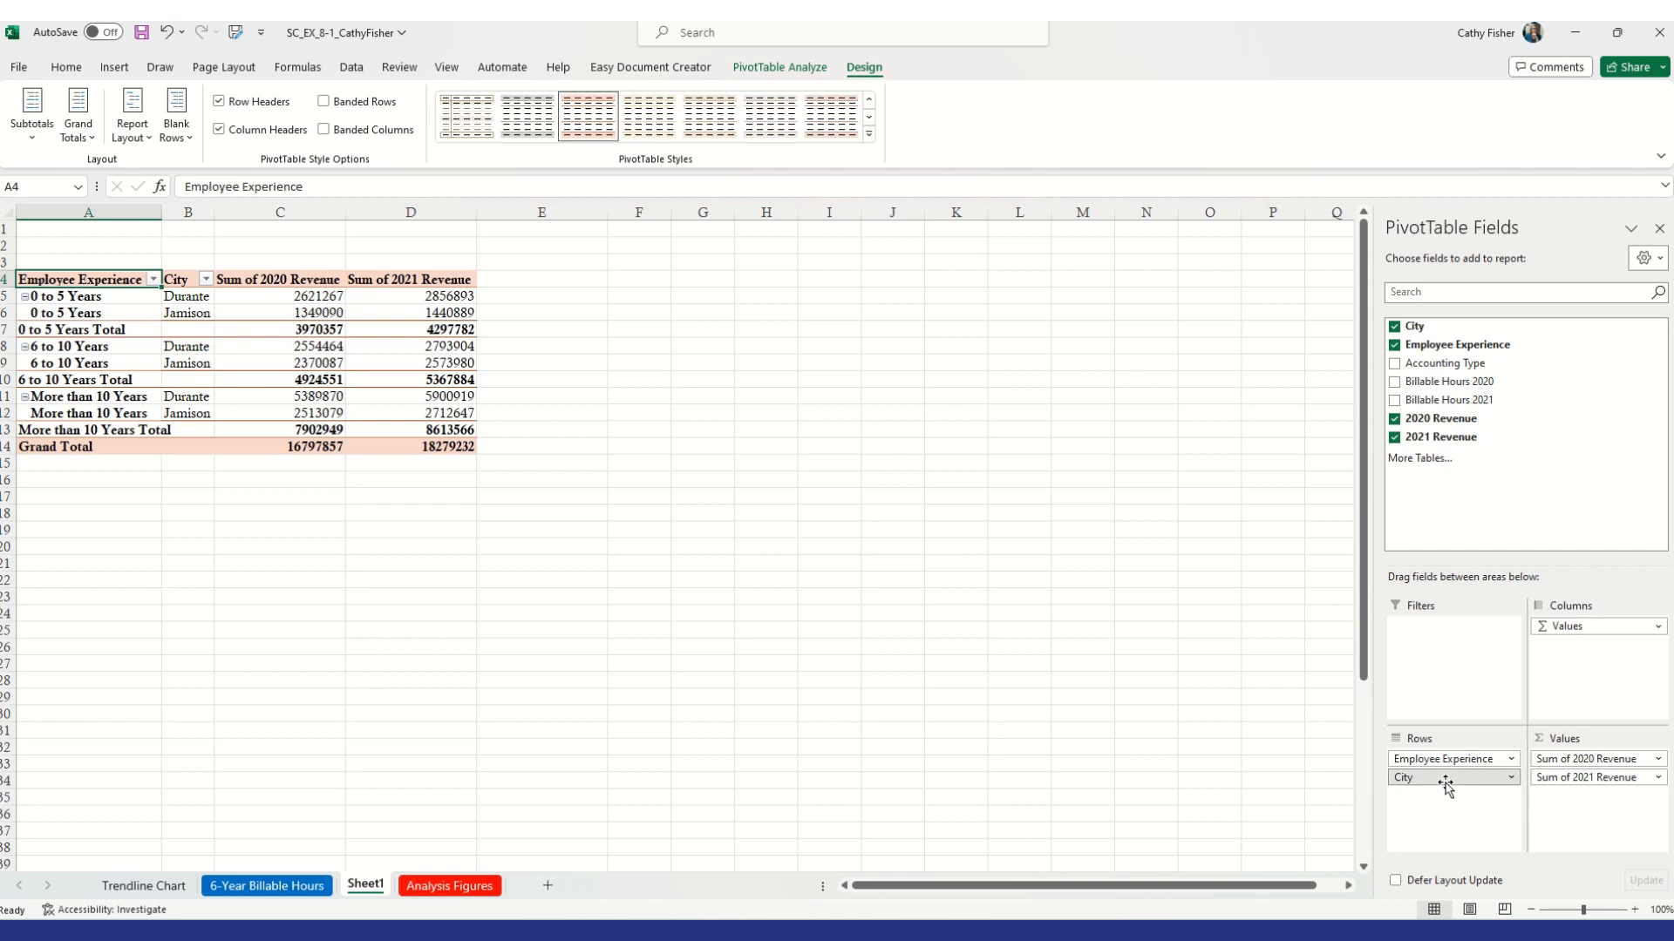
drag(1446, 783, 1136, 749)
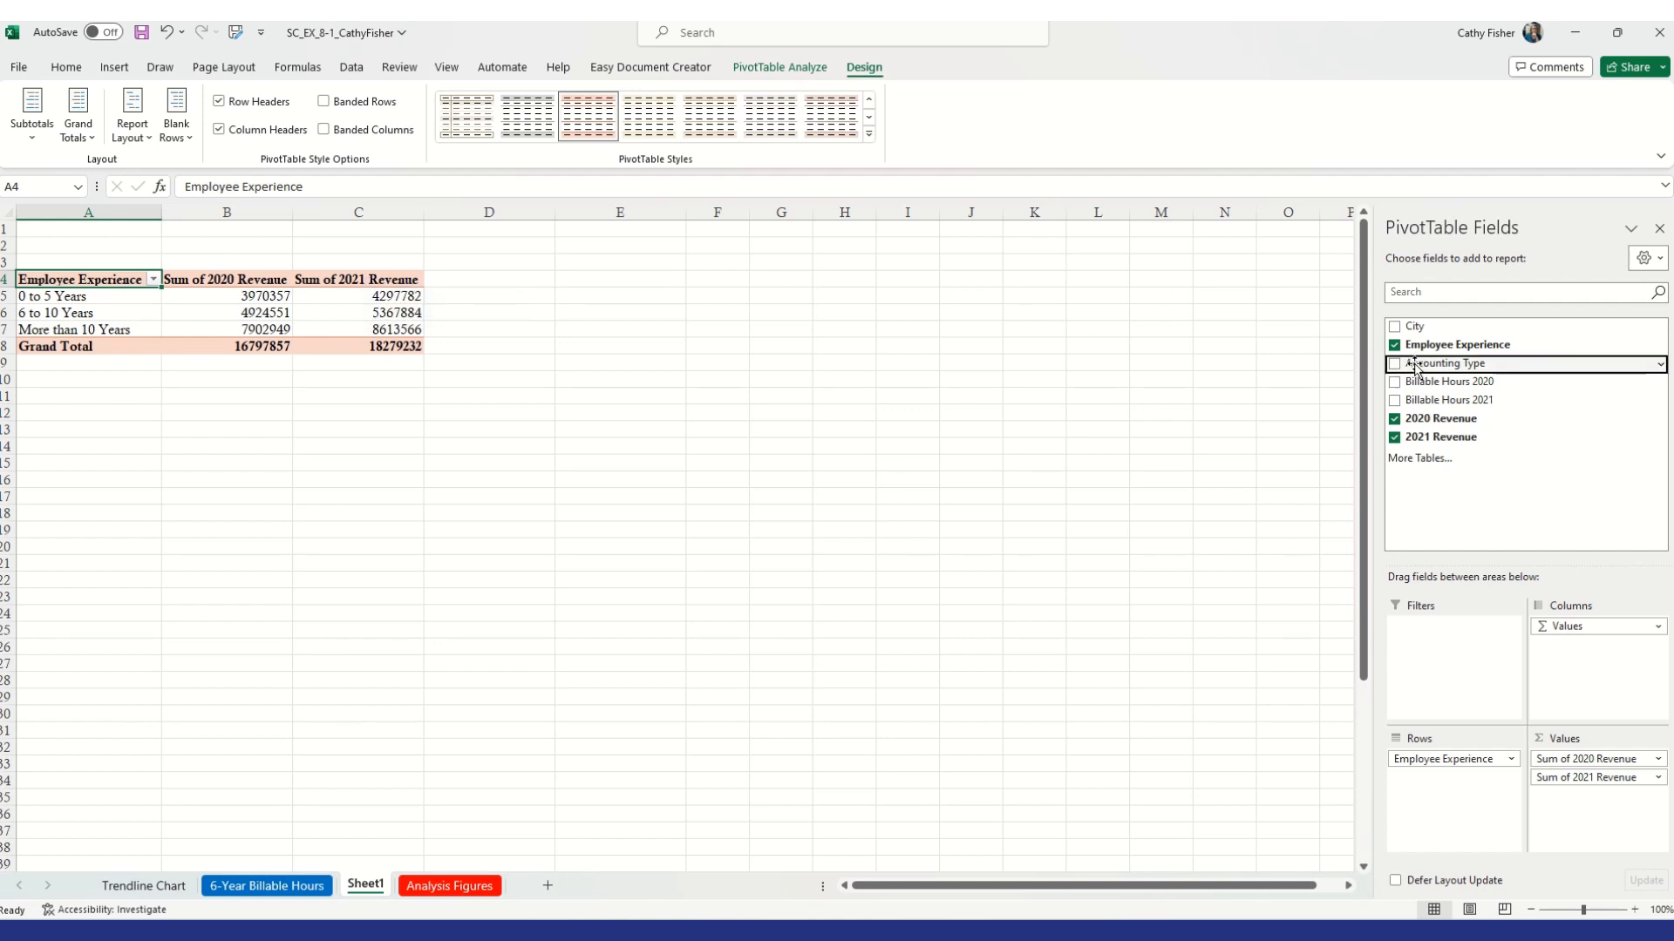
drag(1415, 371, 1444, 783)
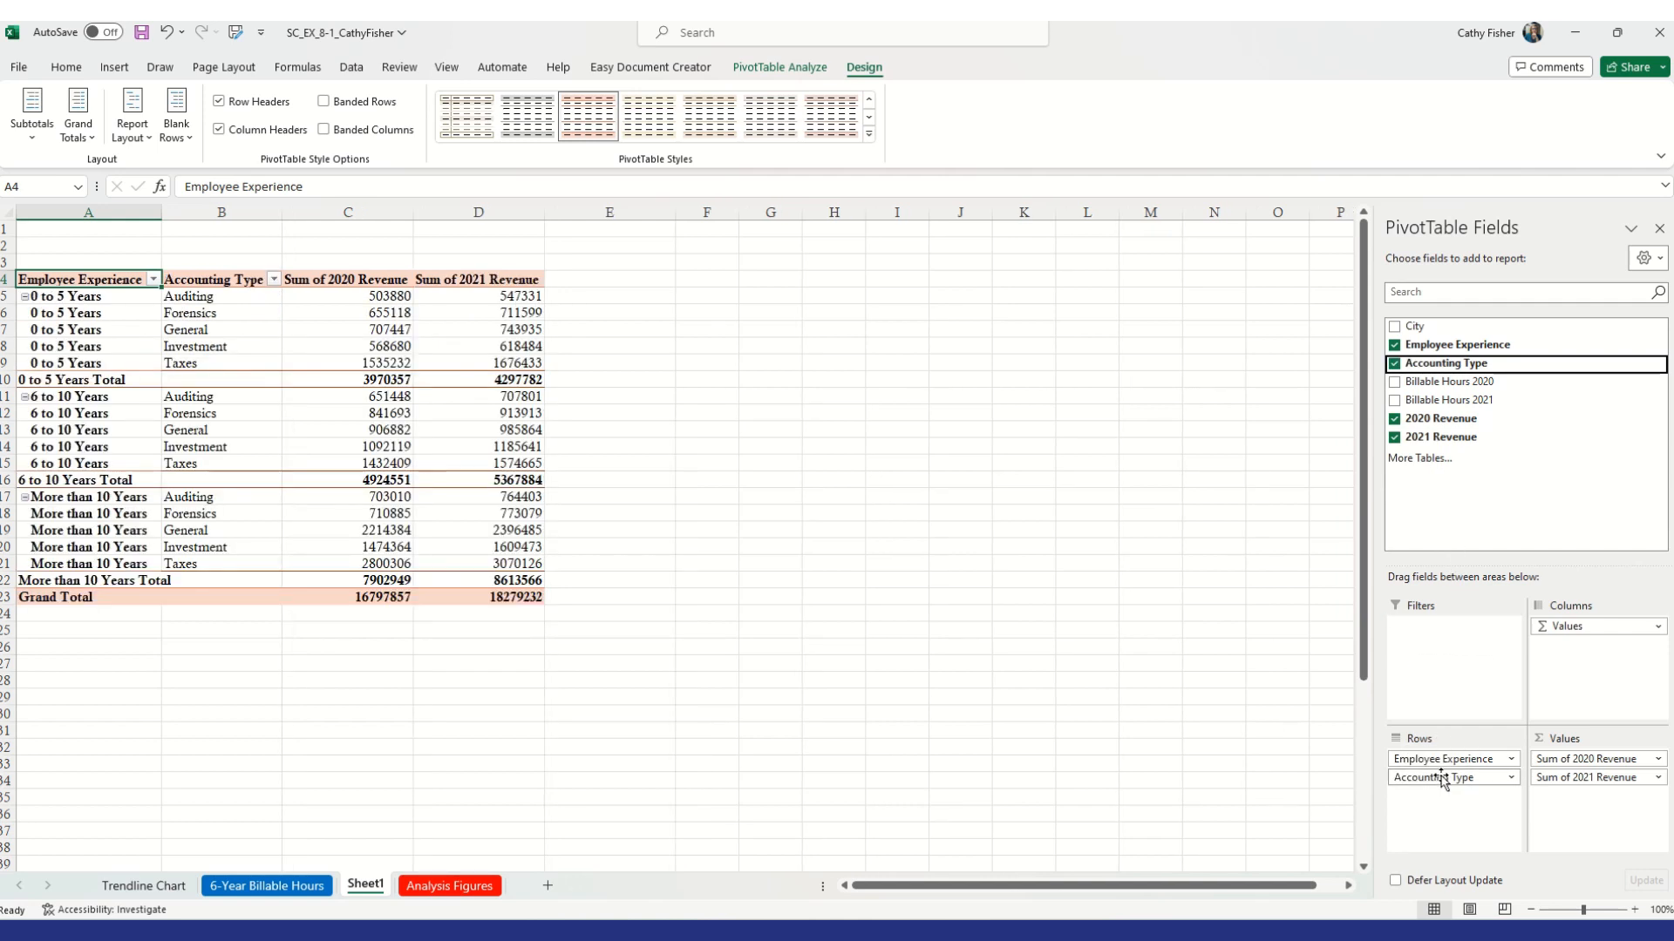
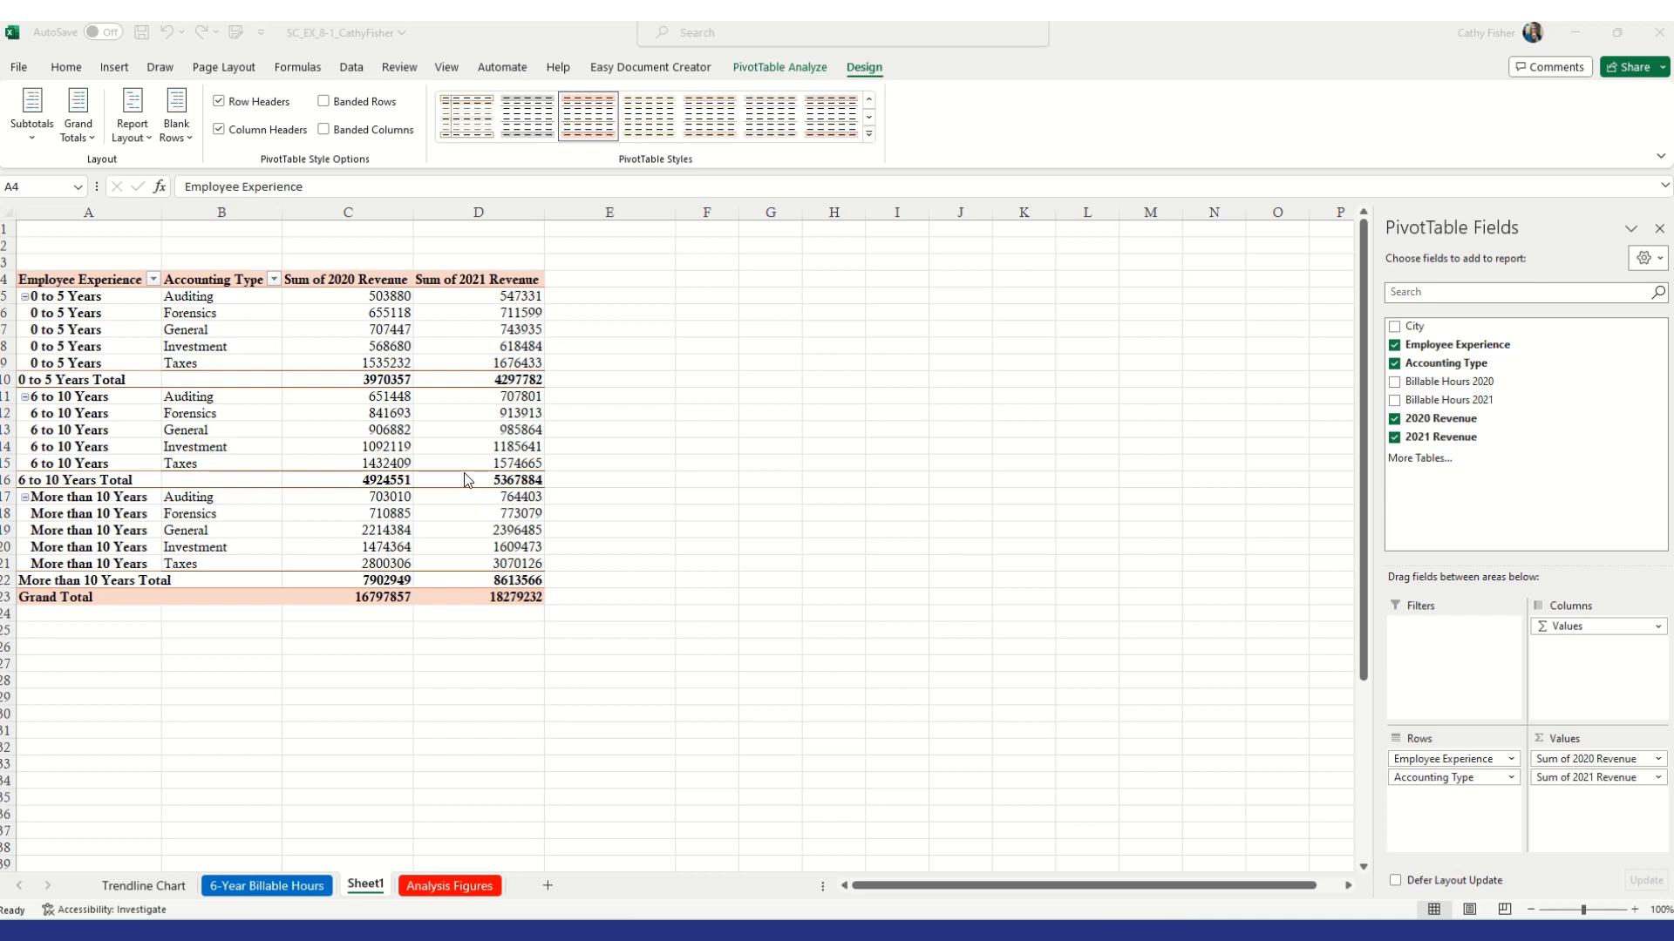
Rename Sheet1 as Revenue PivotTable
click(375, 884)
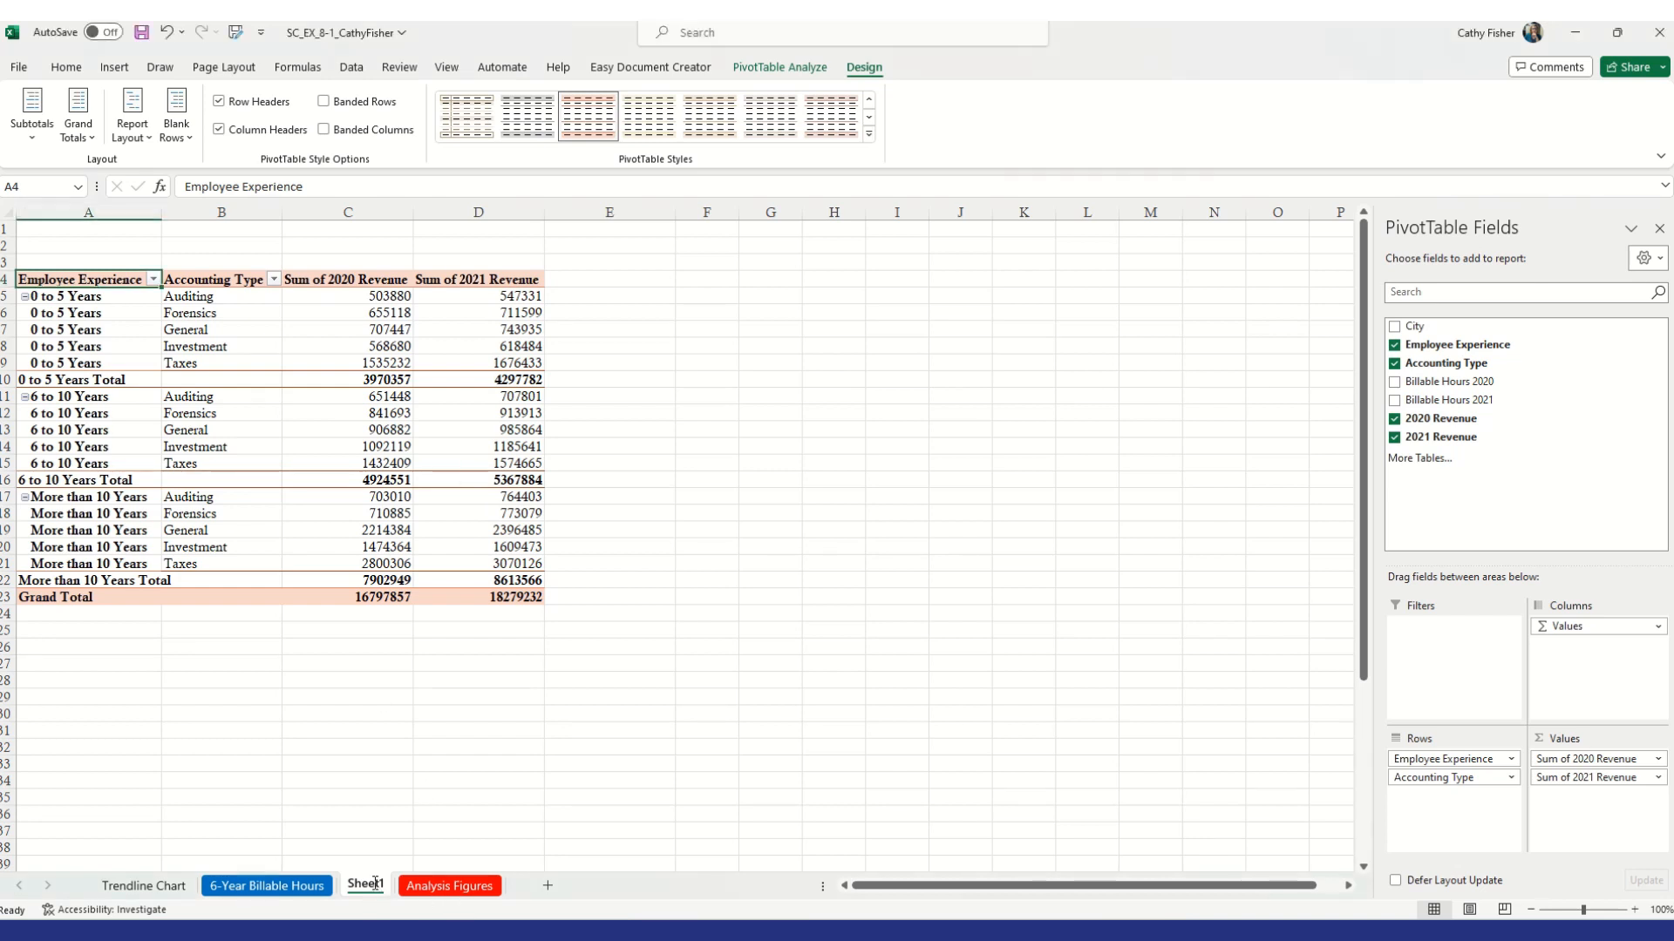
double_click(375, 883)
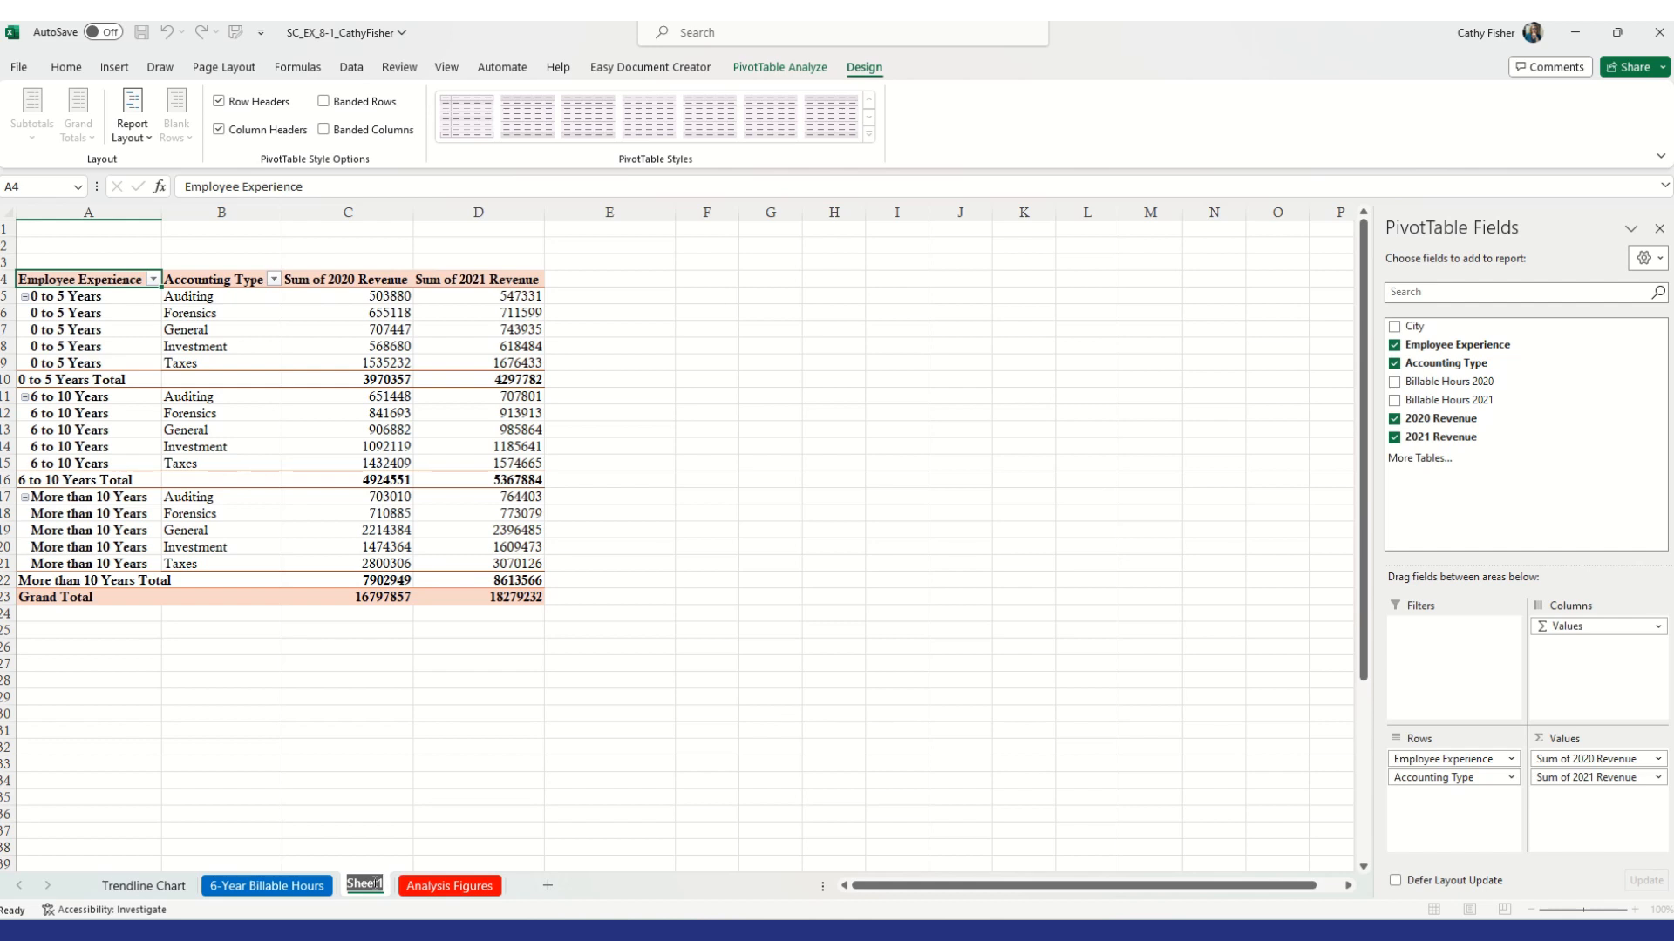
text(R)
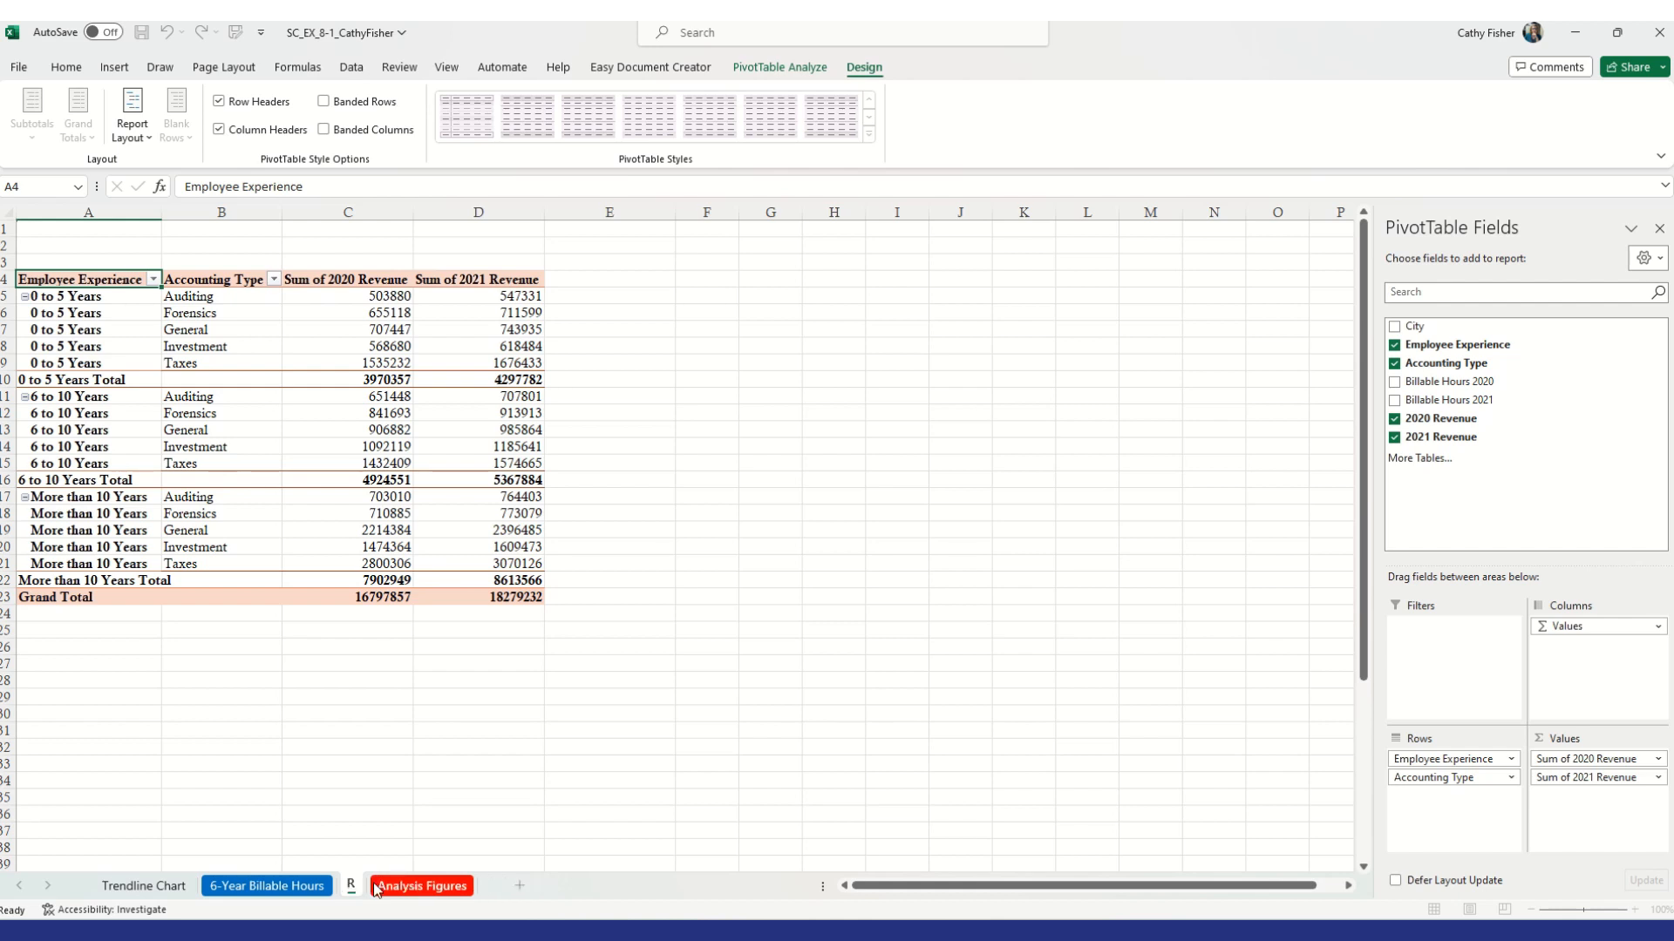
text(evenue)
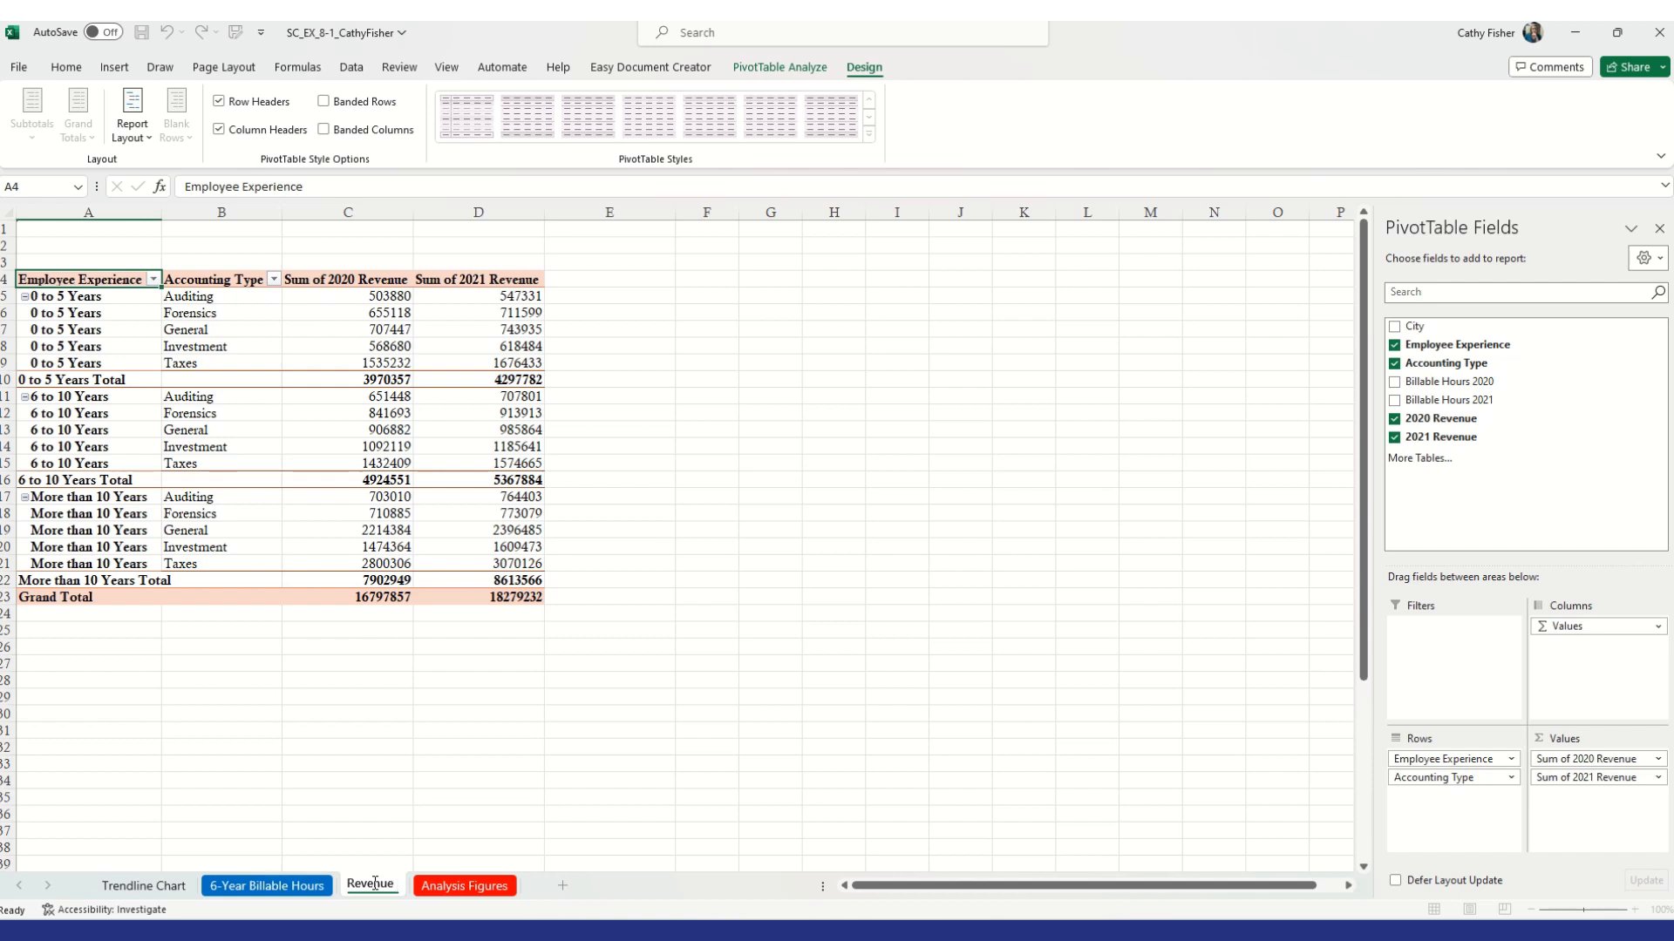
text( PivotTable)
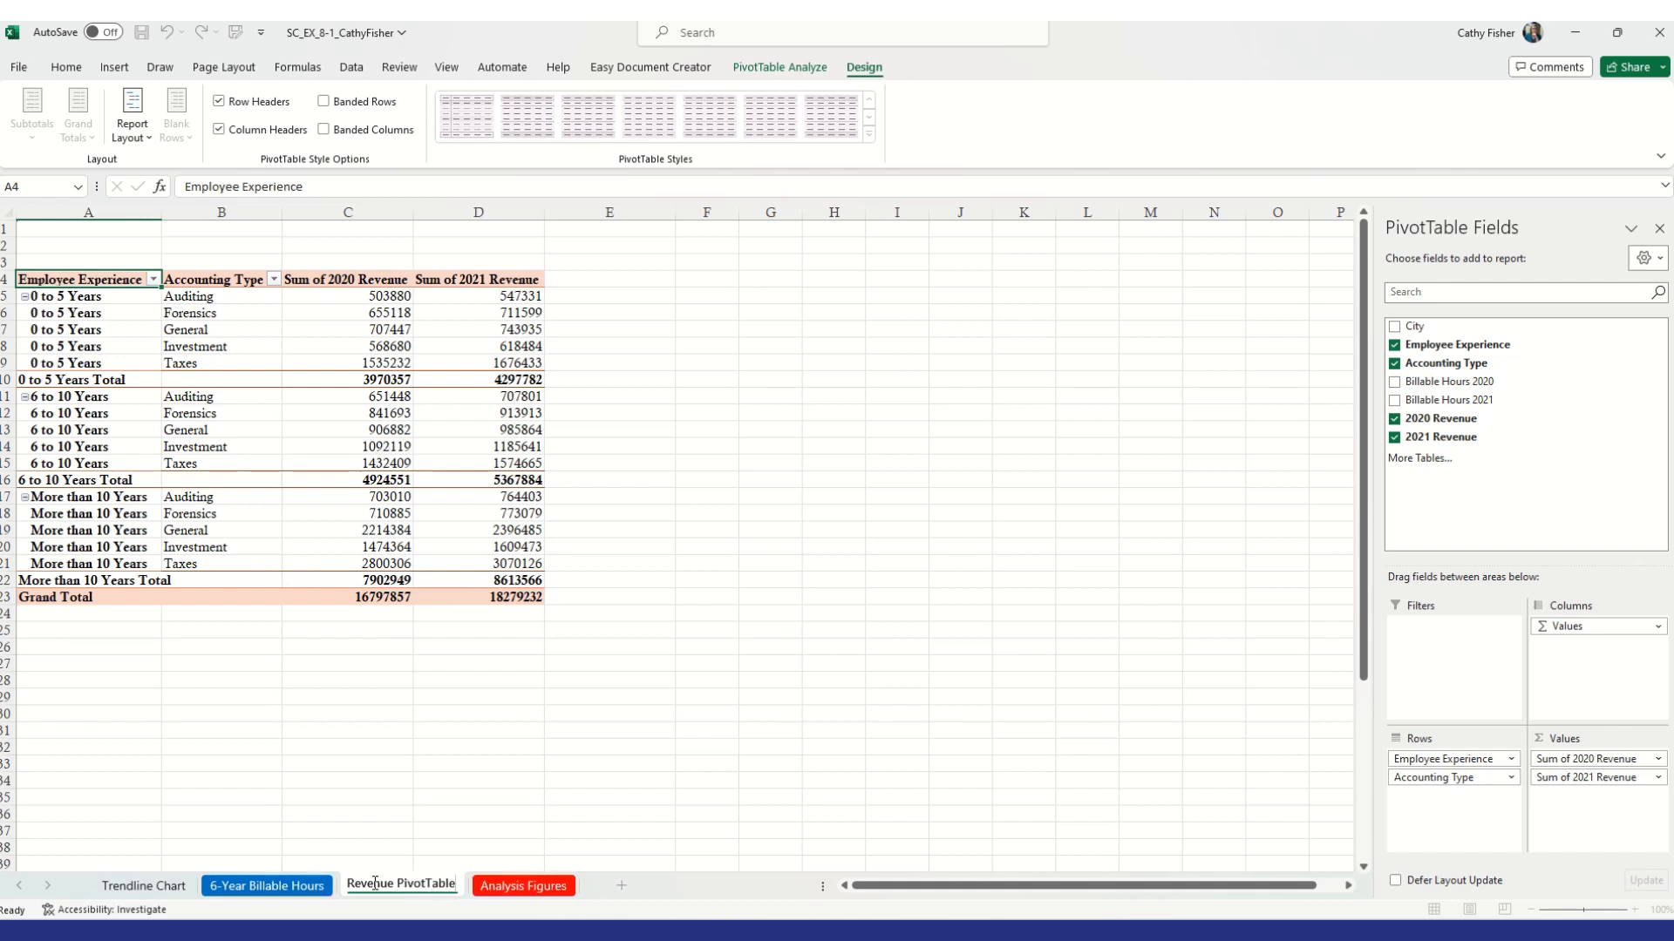
key(Return)
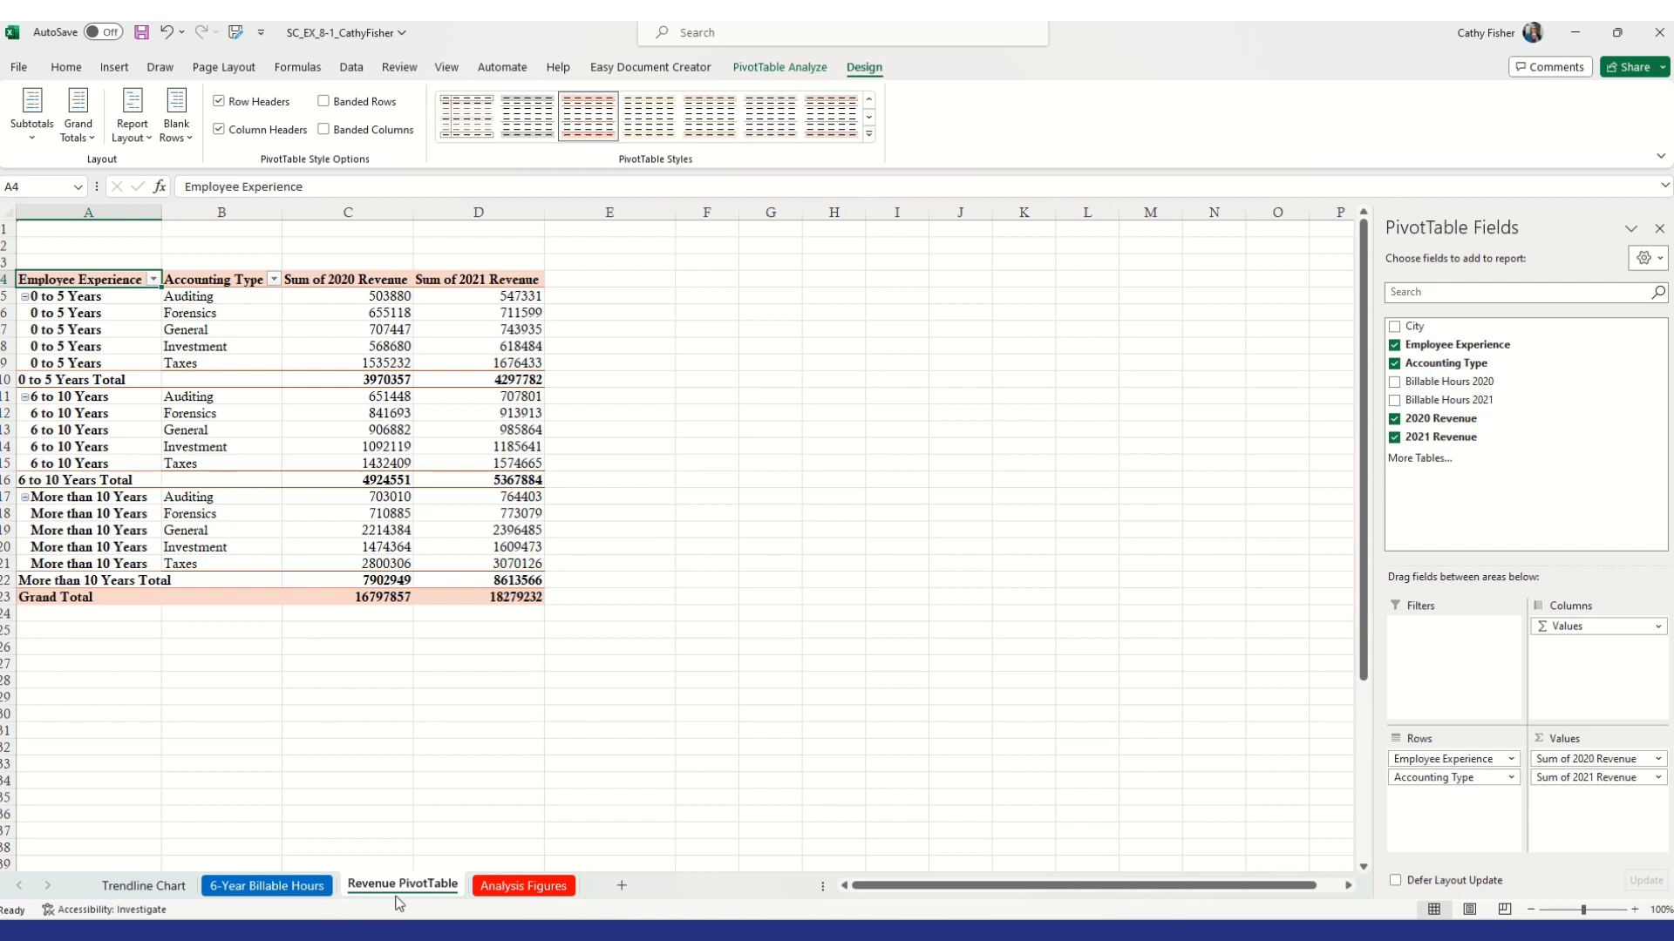
Set the Revenue PivotTable sheet tab color to Tan, Accent 2
right_click(406, 889)
mouse_move(478, 765)
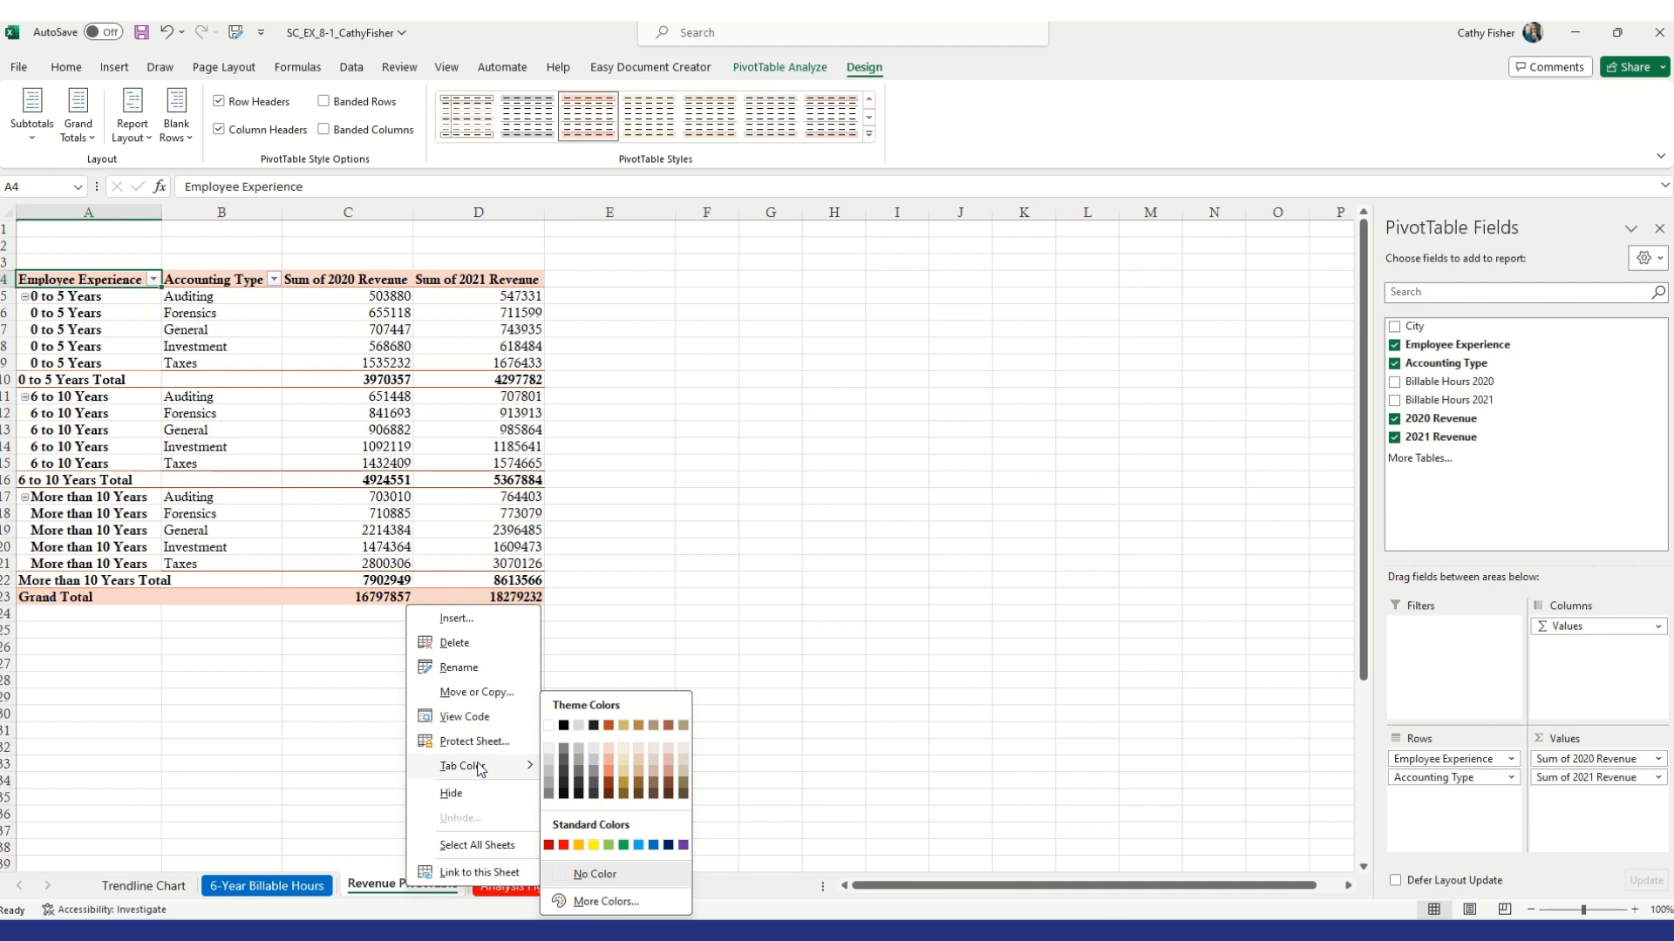
click(624, 725)
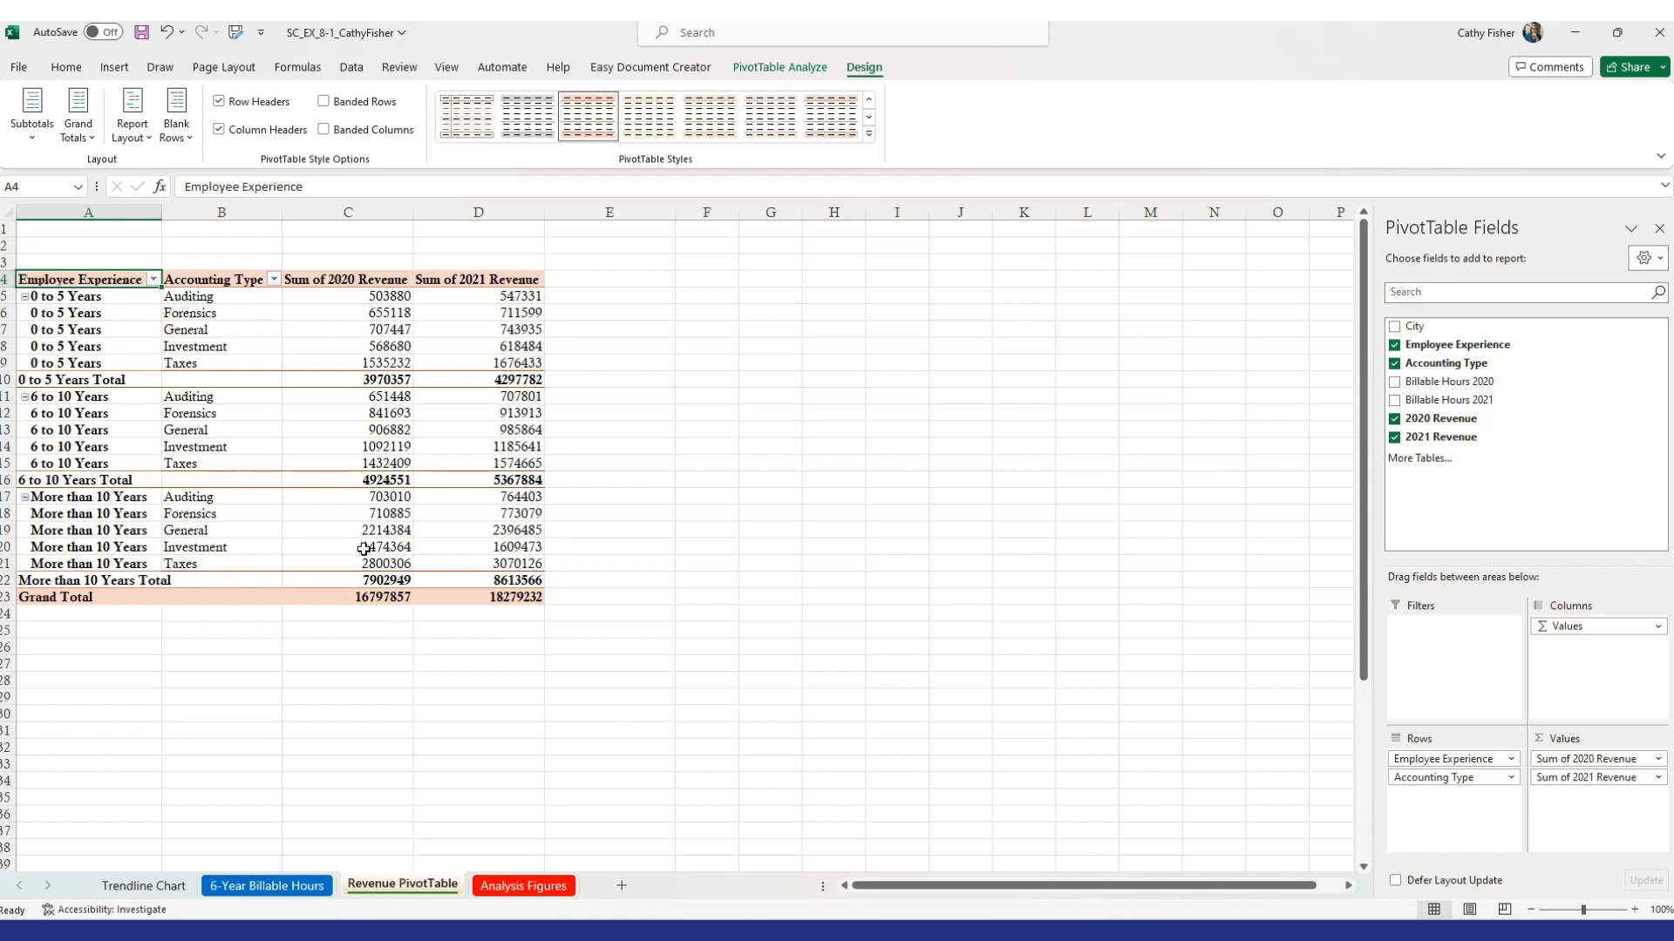
Apply the Dark Gray, Pivot Style Dark 9 style to the PivotTable
click(195, 332)
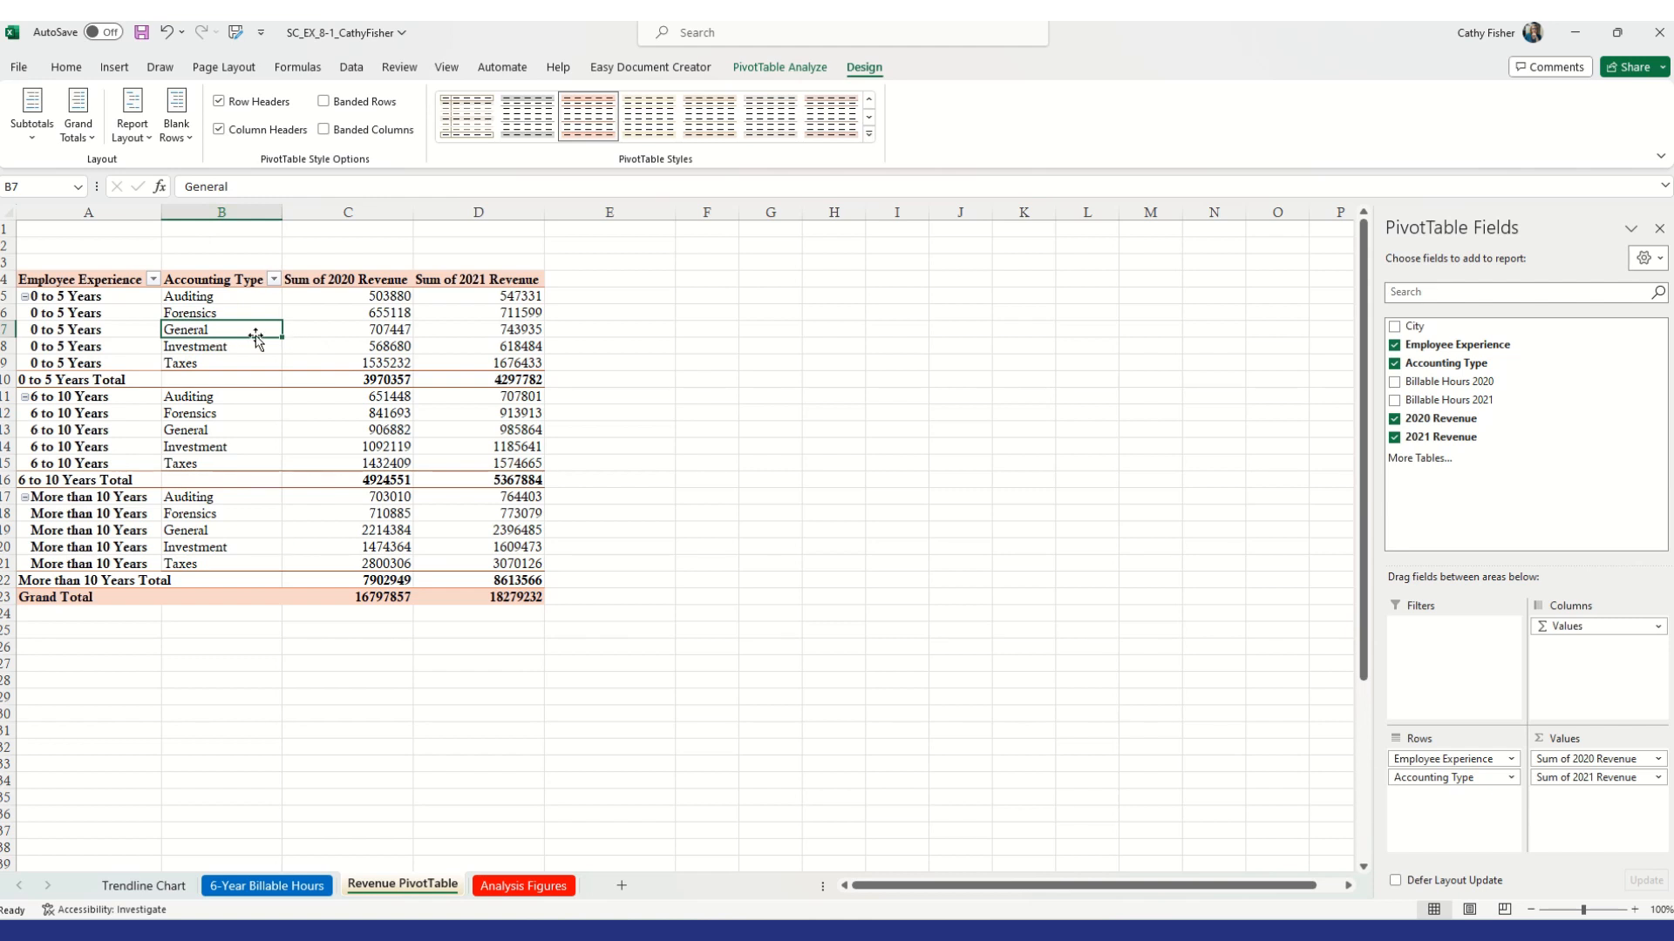
click(869, 136)
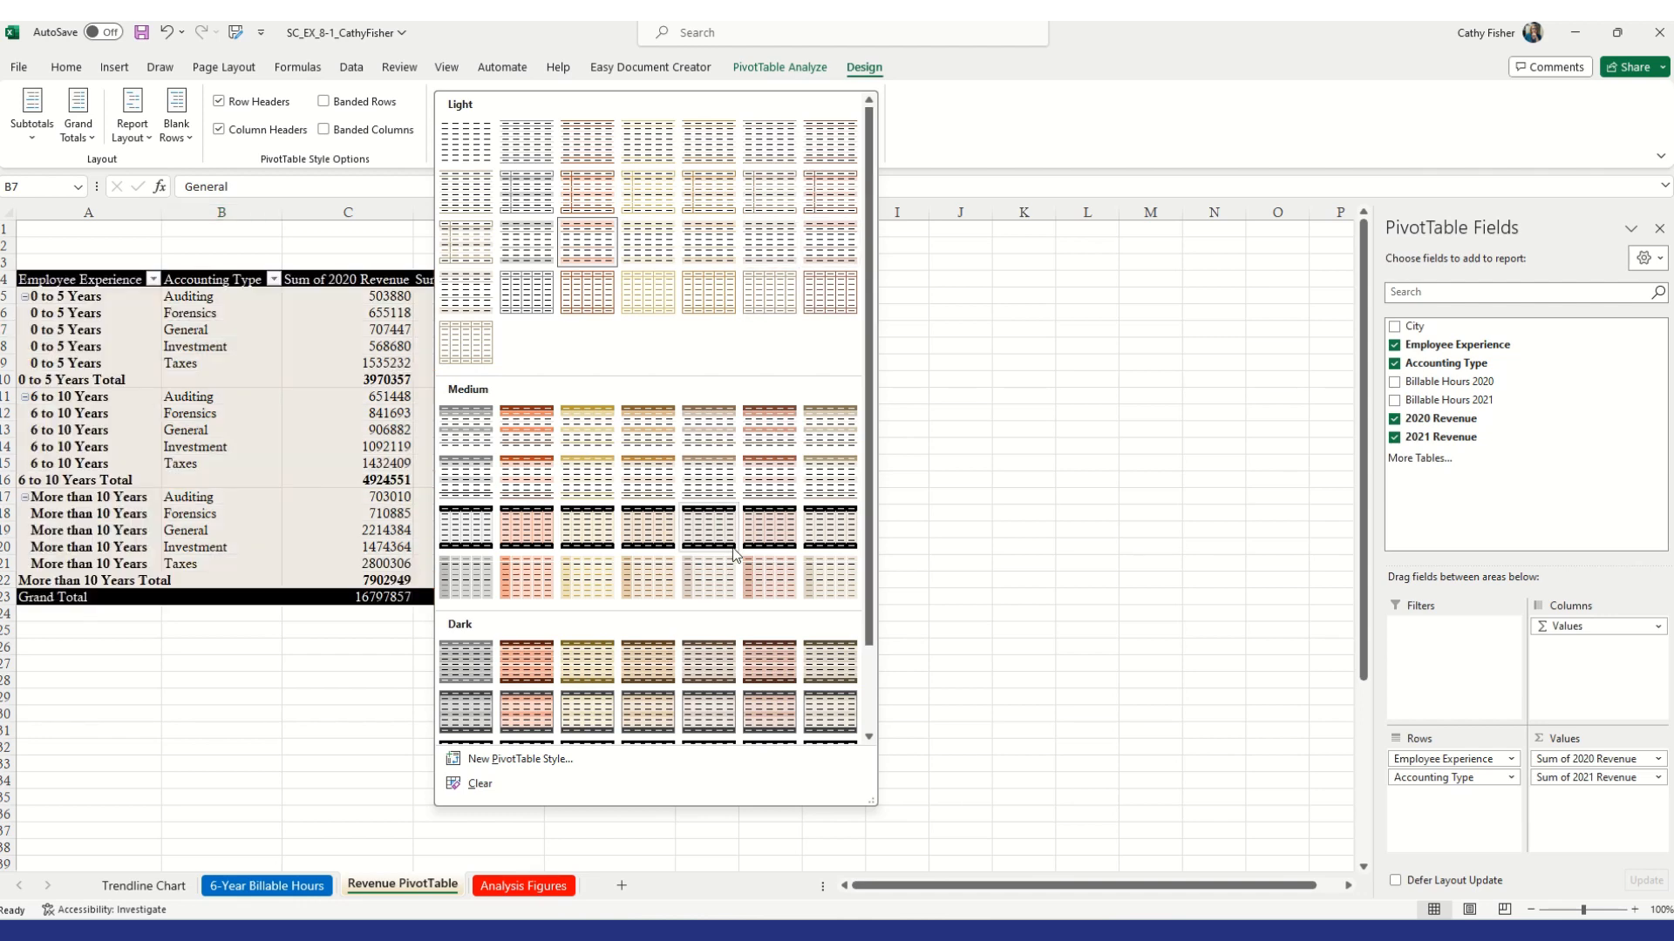
scroll(720, 626, down, 1)
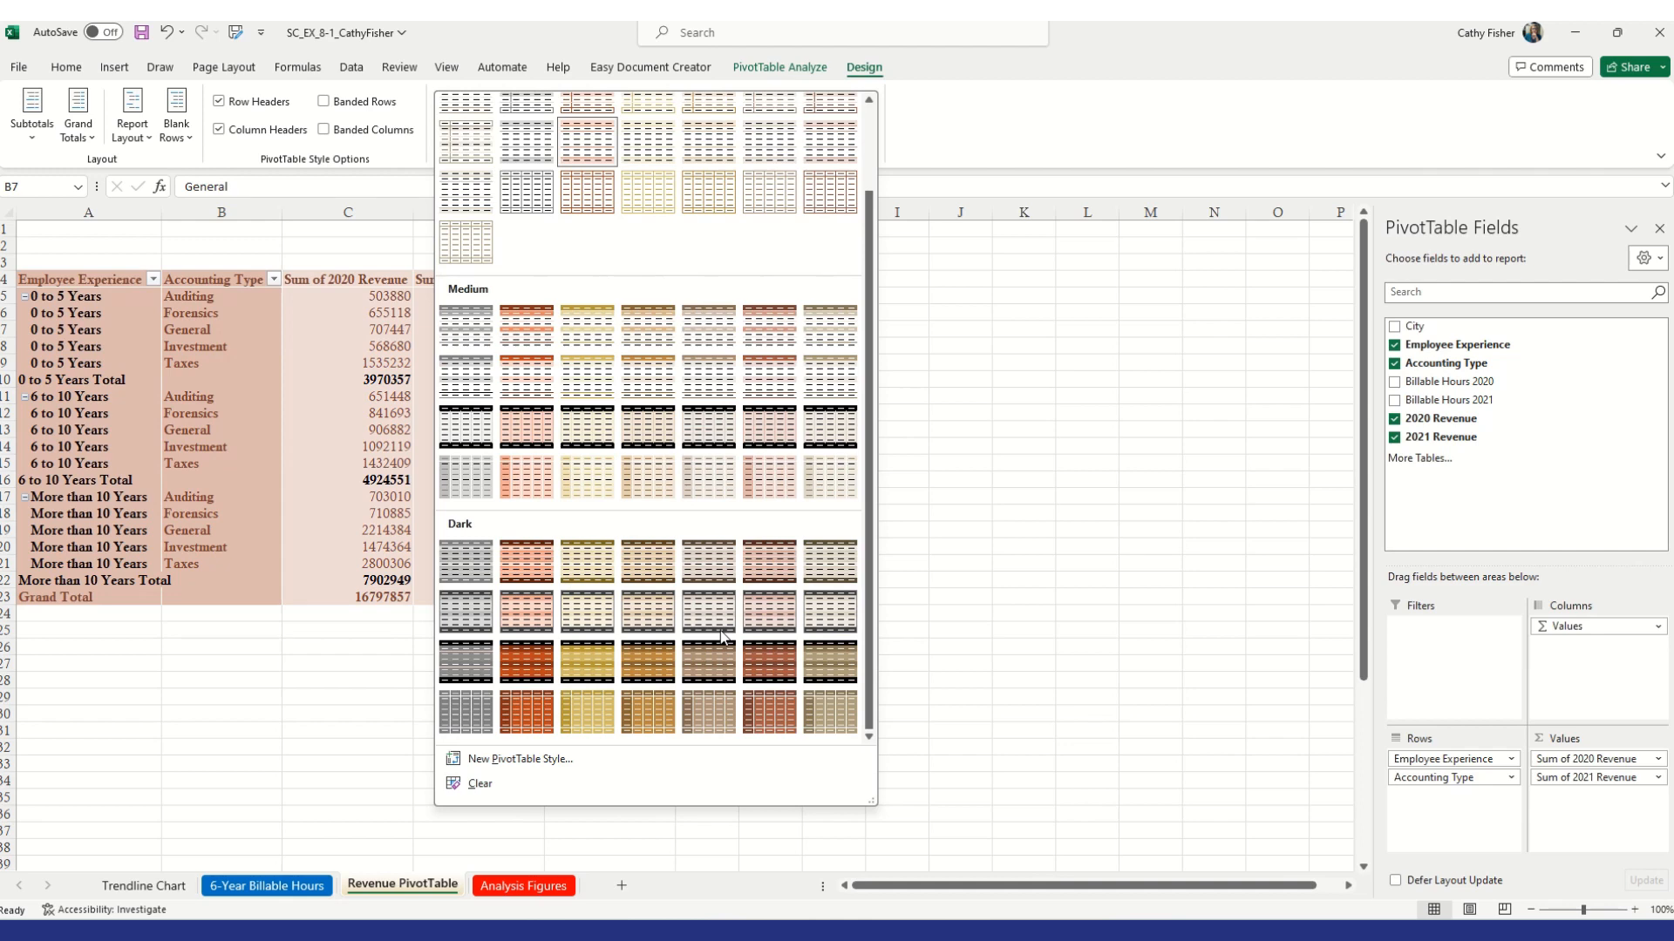
click(531, 613)
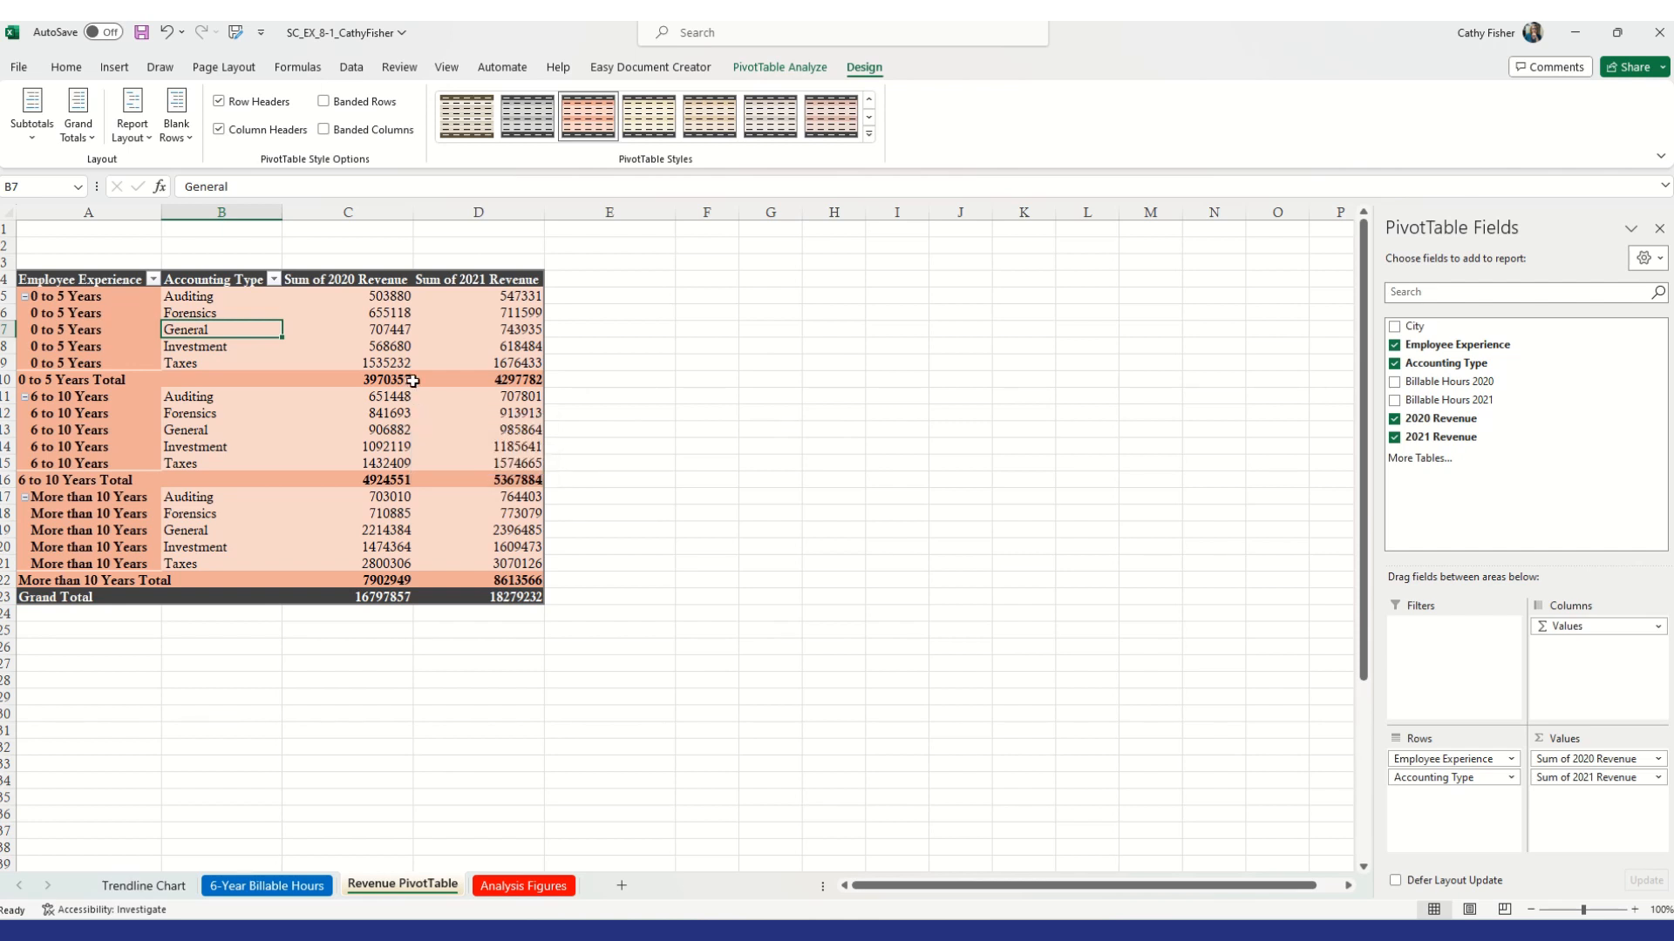
Format the Sum of 2020 Revenue values as Currency with 0 decimal places
click(384, 296)
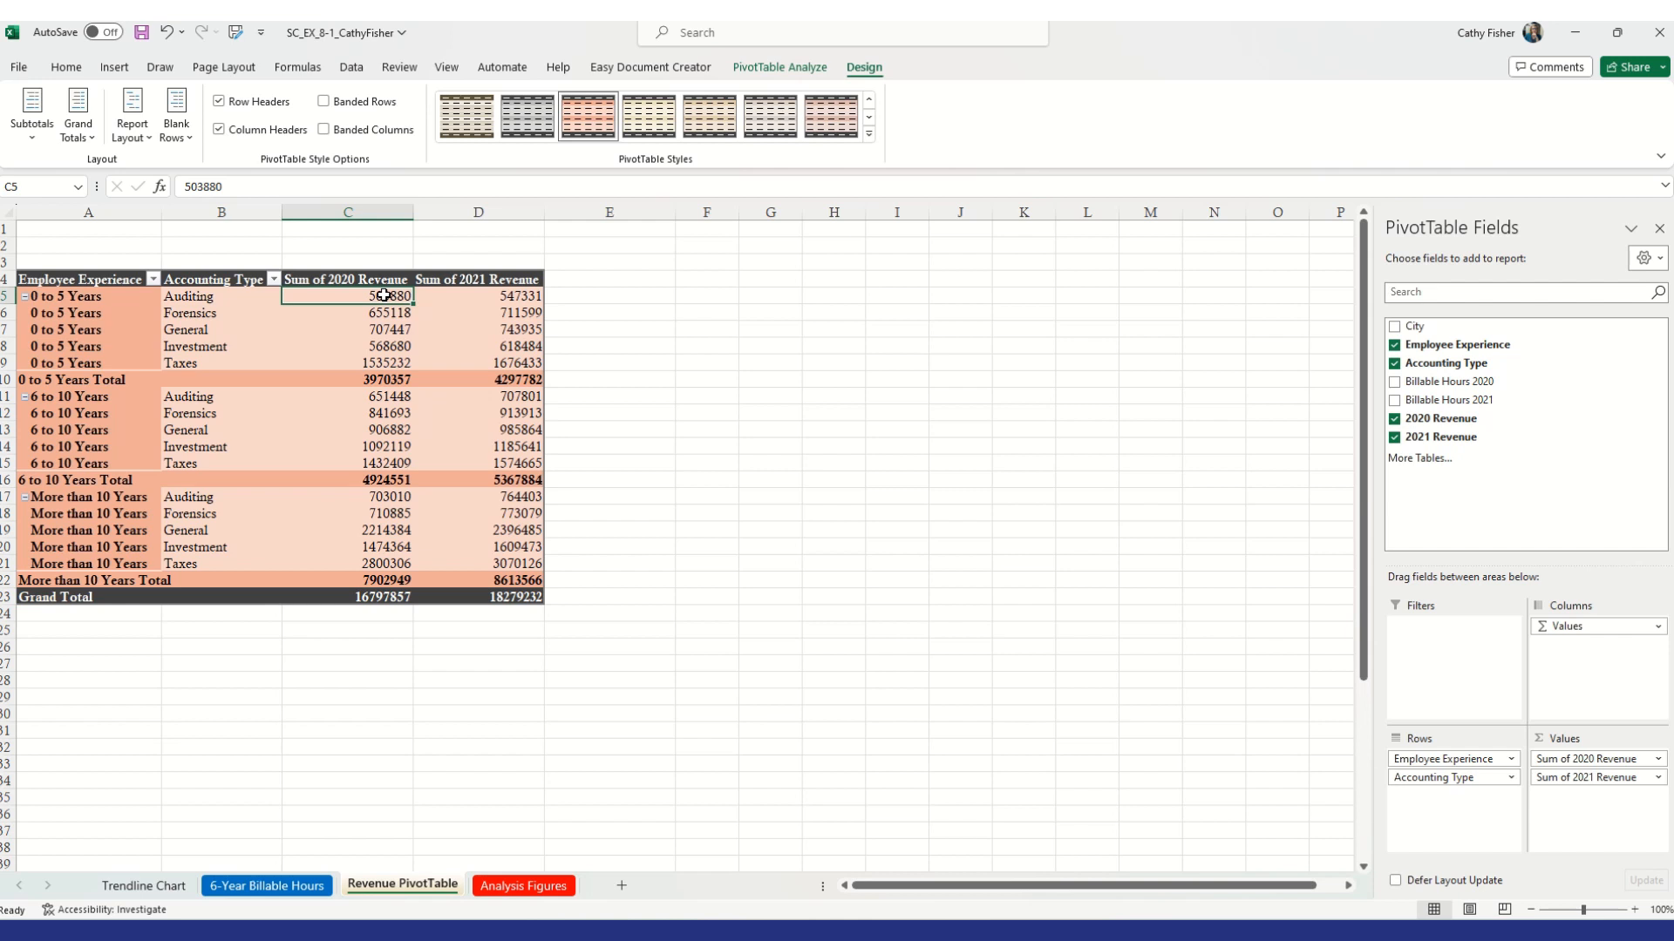
right_click(383, 296)
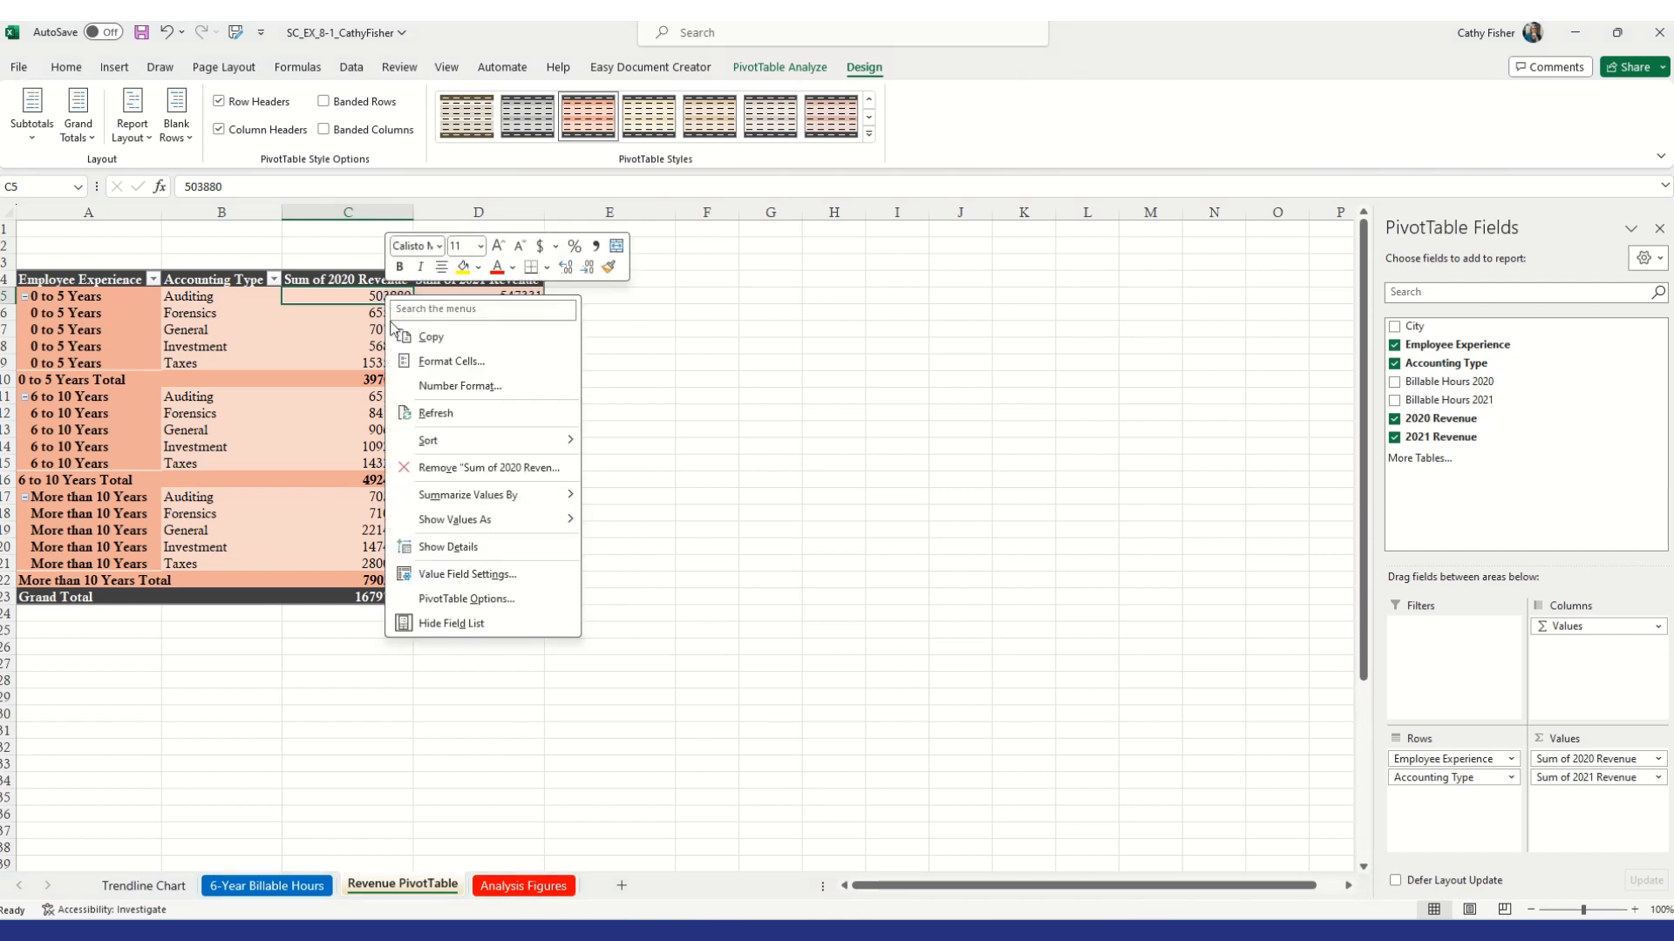
click(453, 394)
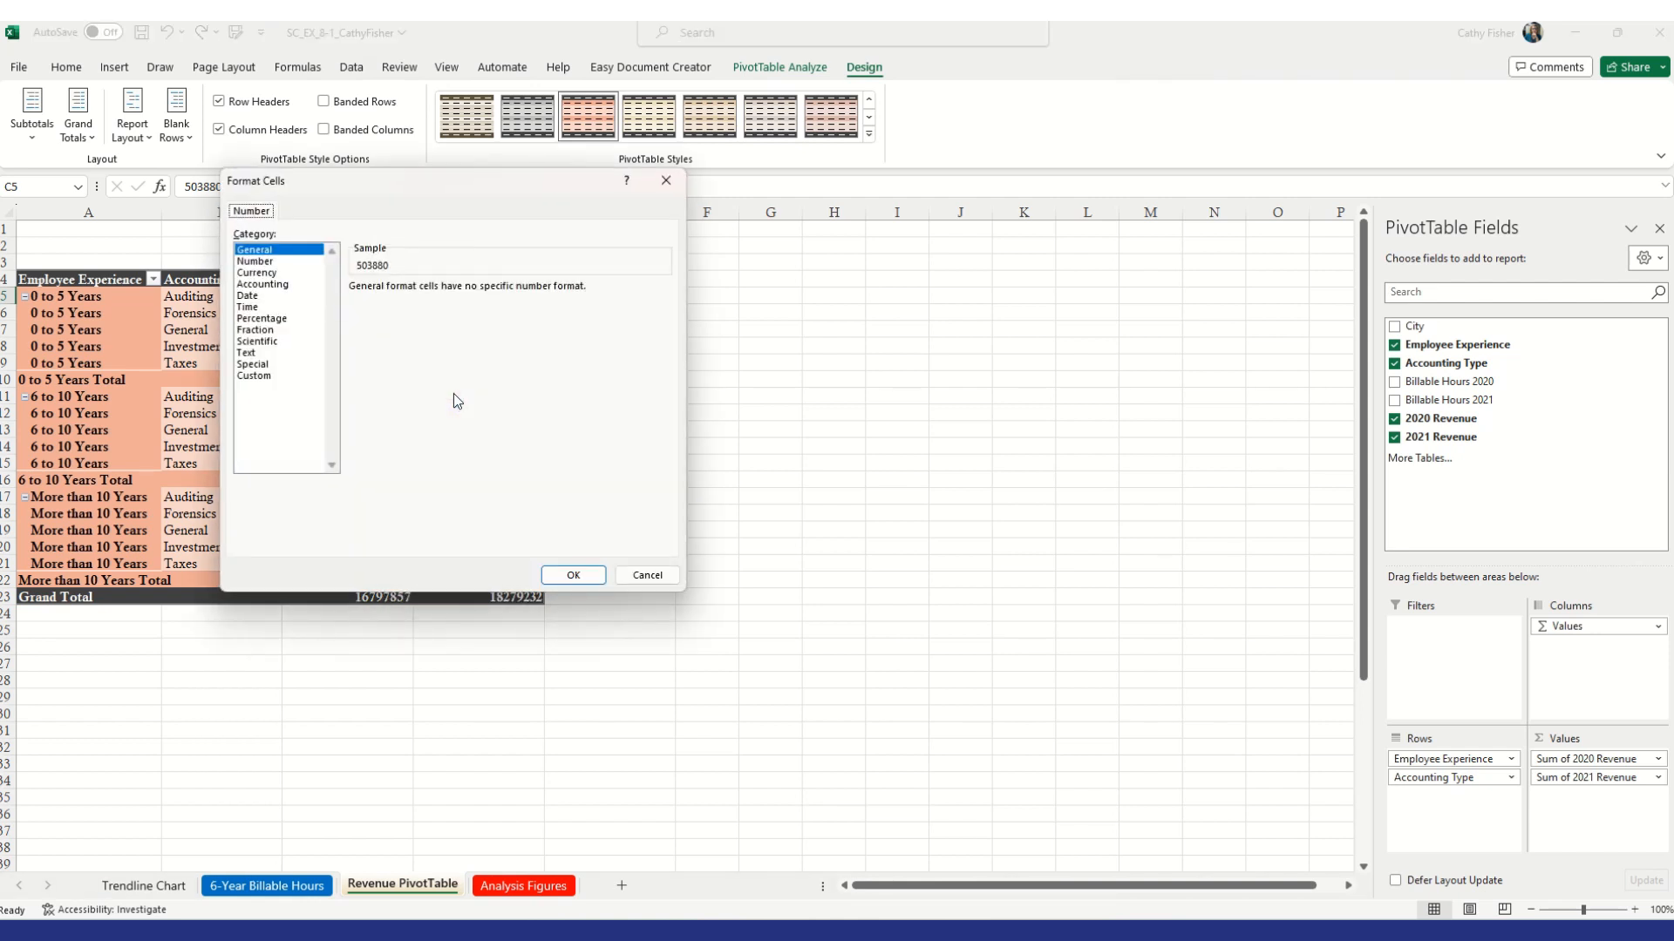
click(272, 274)
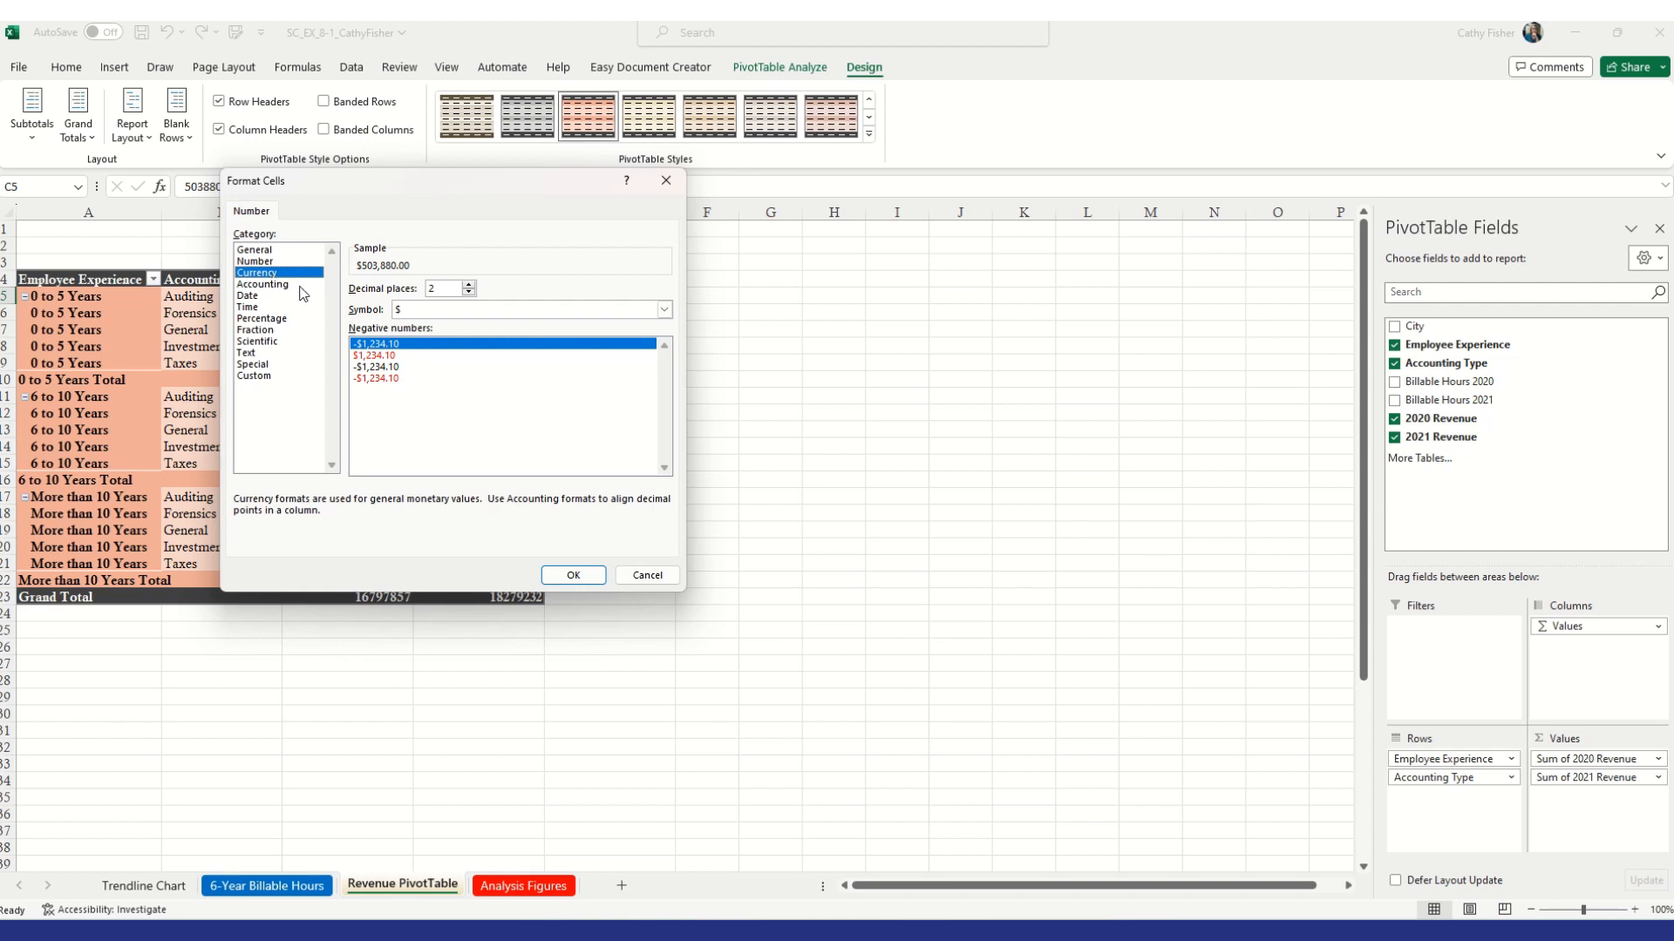
click(469, 293)
click(470, 293)
click(573, 576)
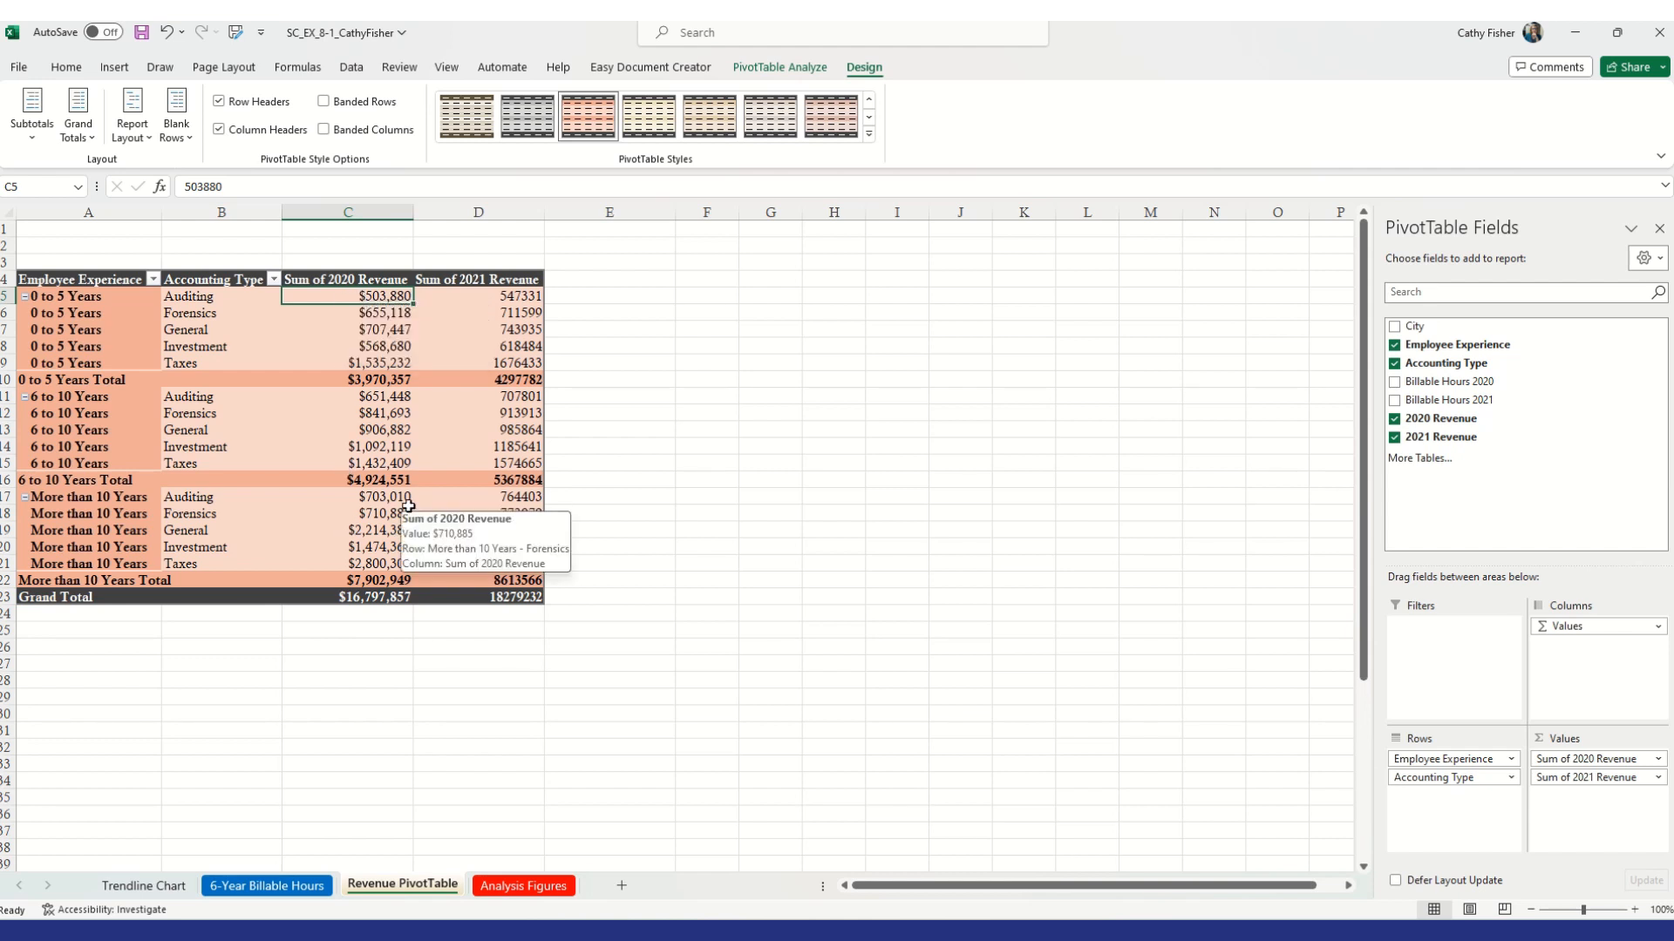
Format the Sum of 2021 Revenue values as Currency with 0 decimal places and save the workbook
mouse_move(474, 336)
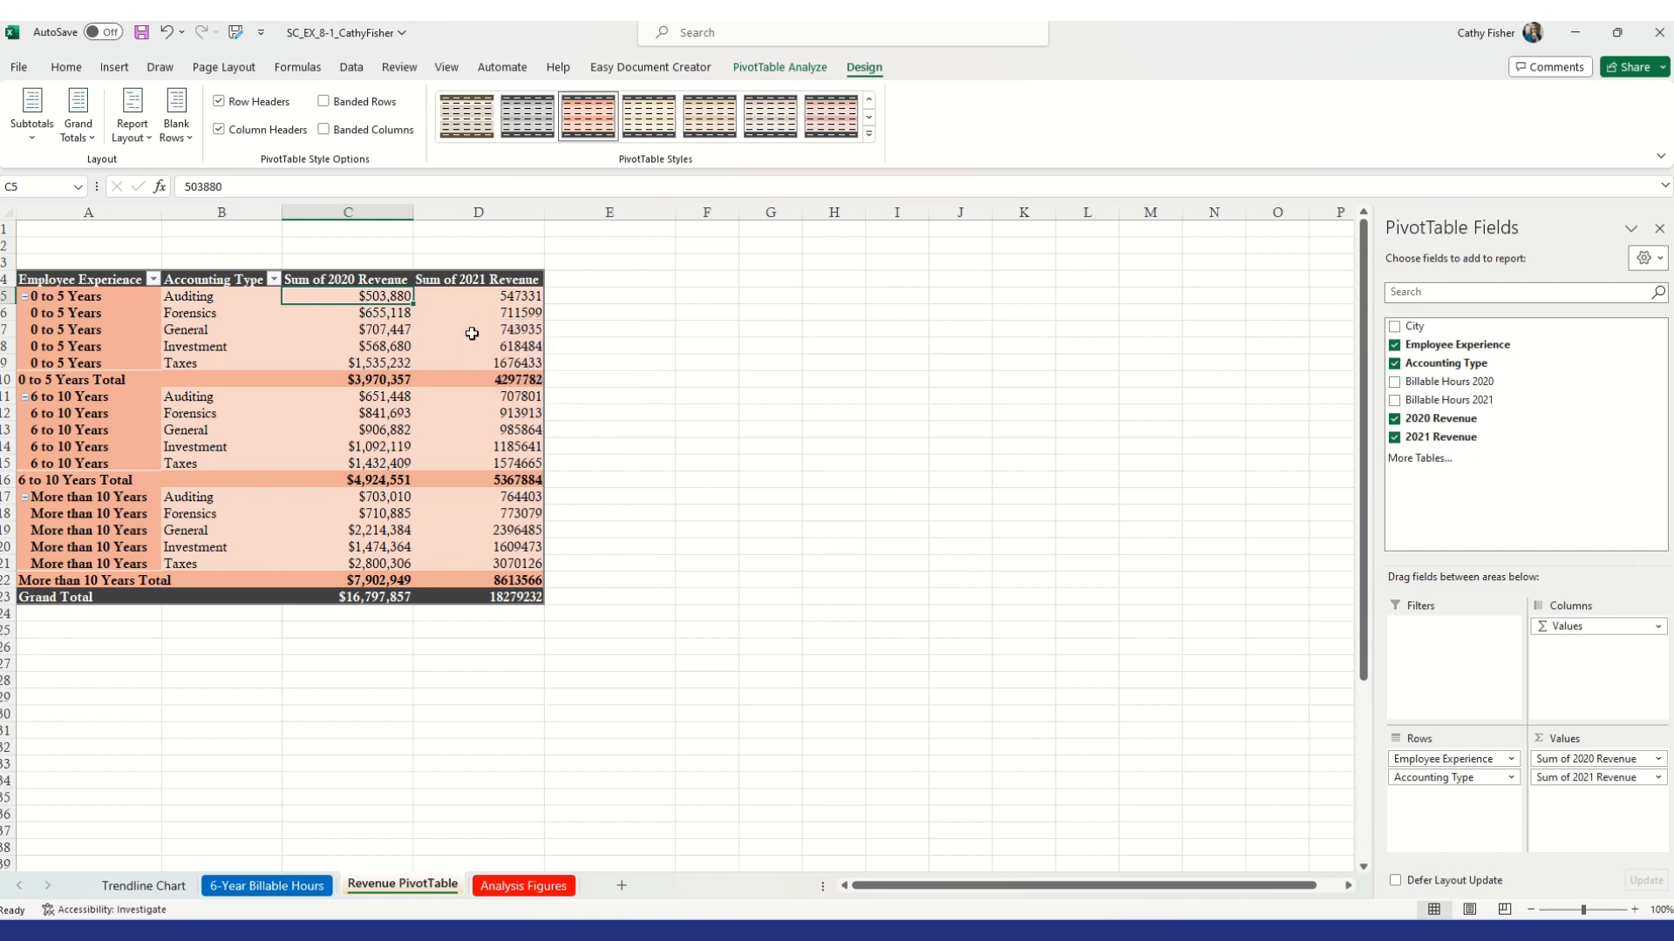
click(495, 331)
right_click(495, 332)
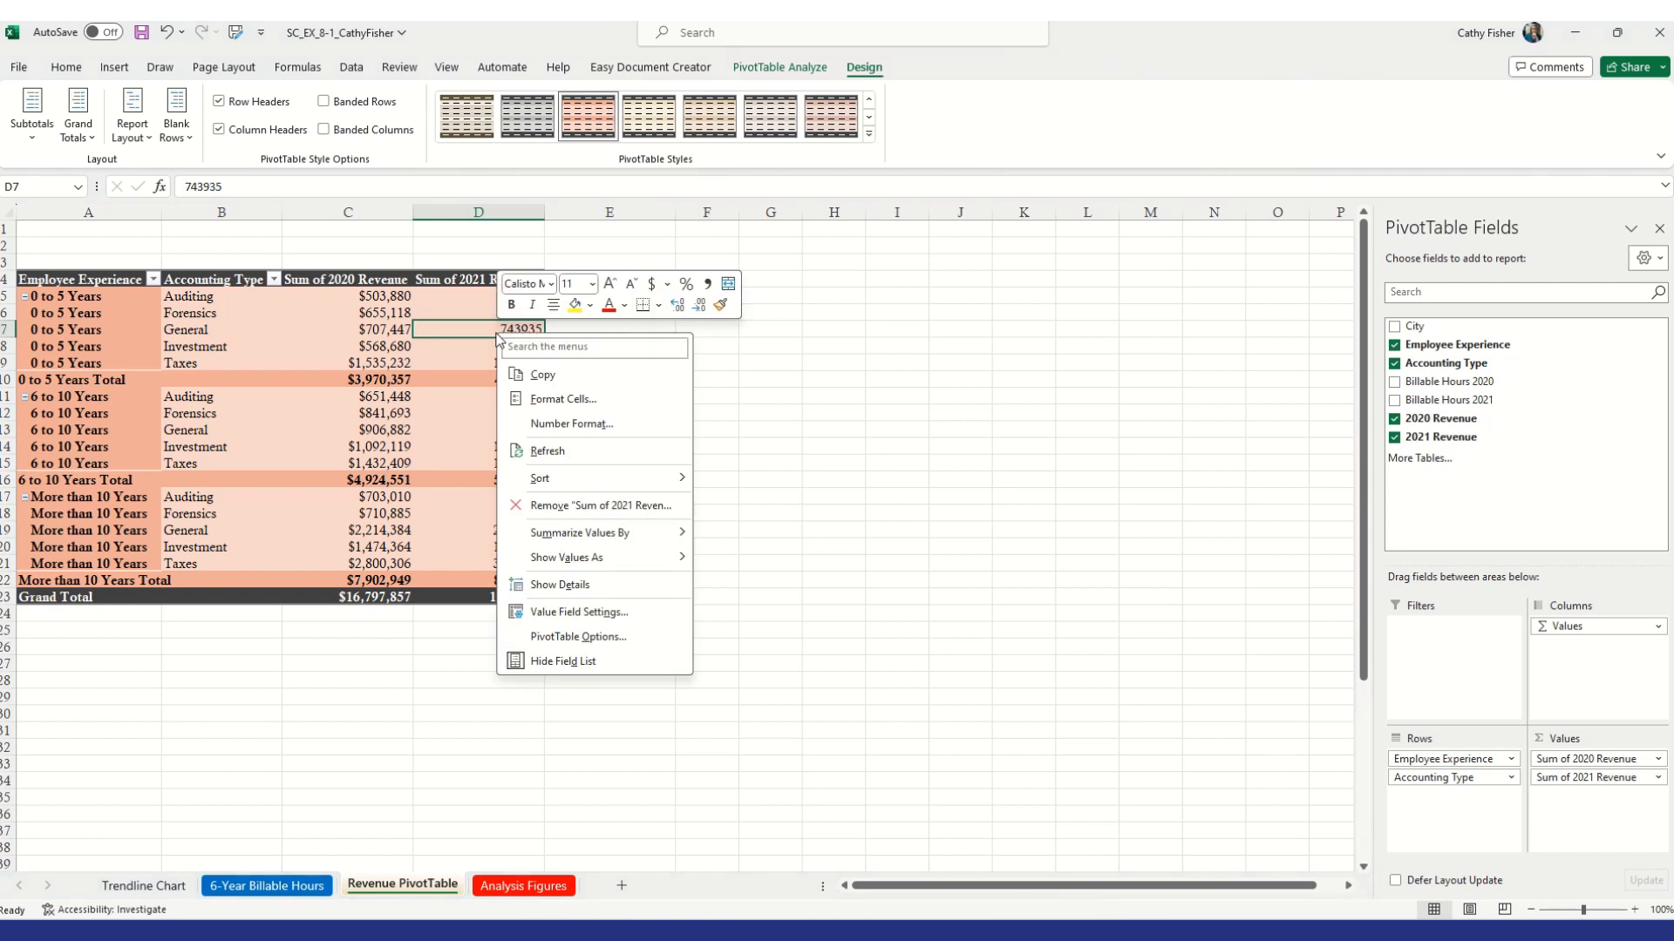
click(562, 425)
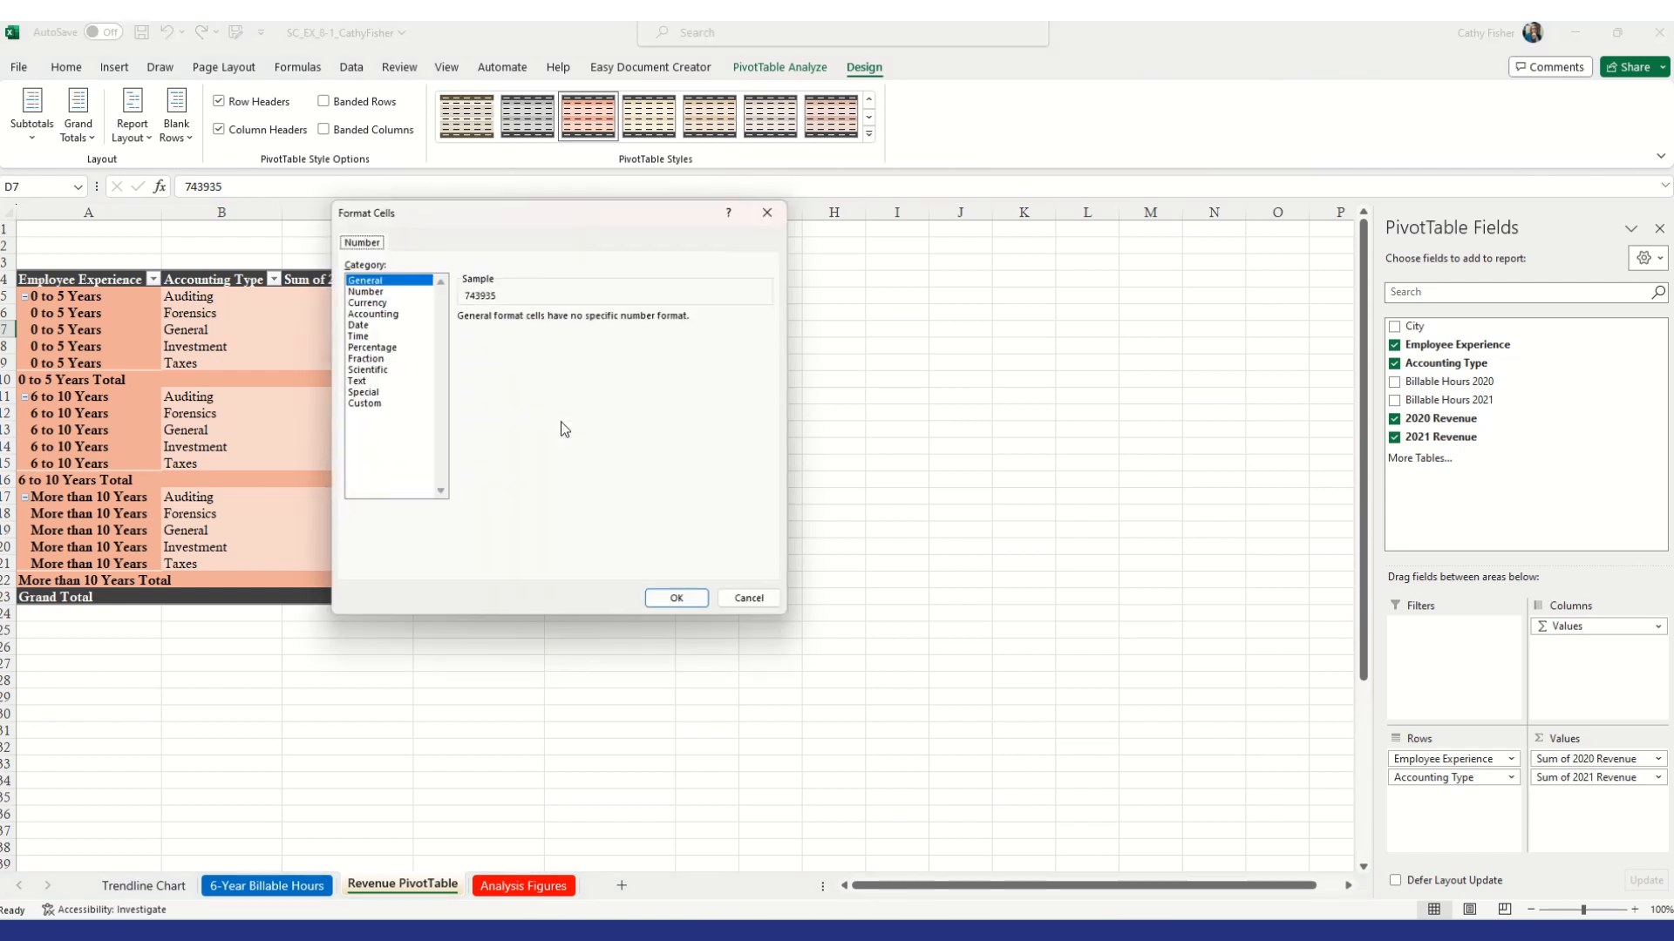
click(370, 300)
click(575, 321)
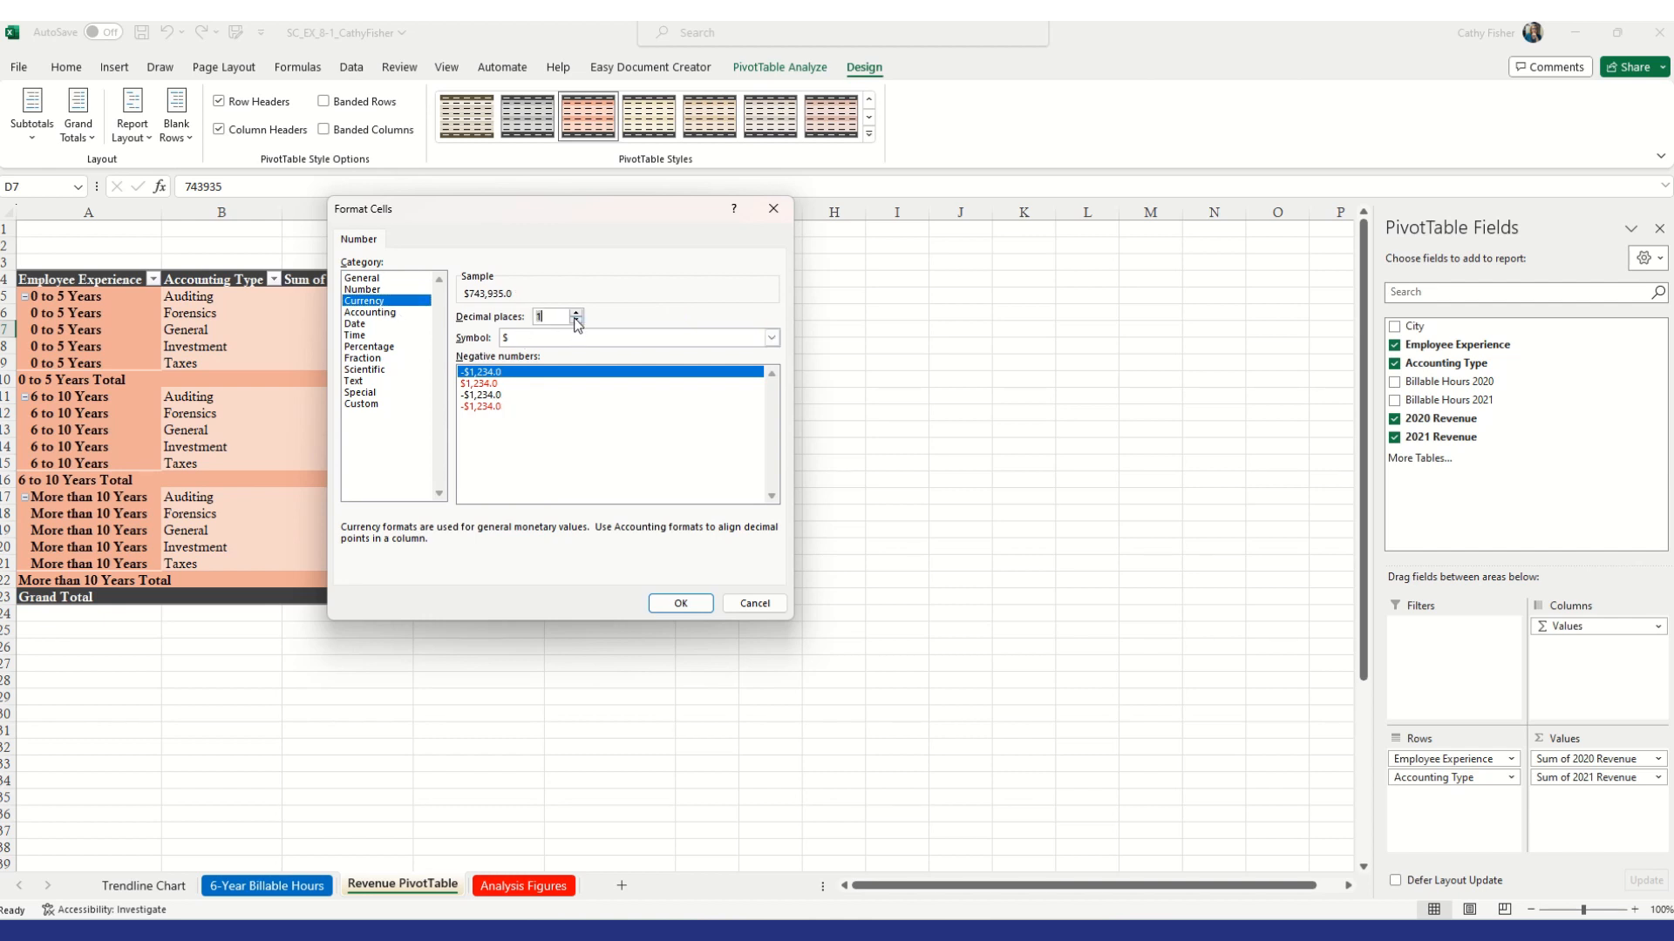
click(680, 605)
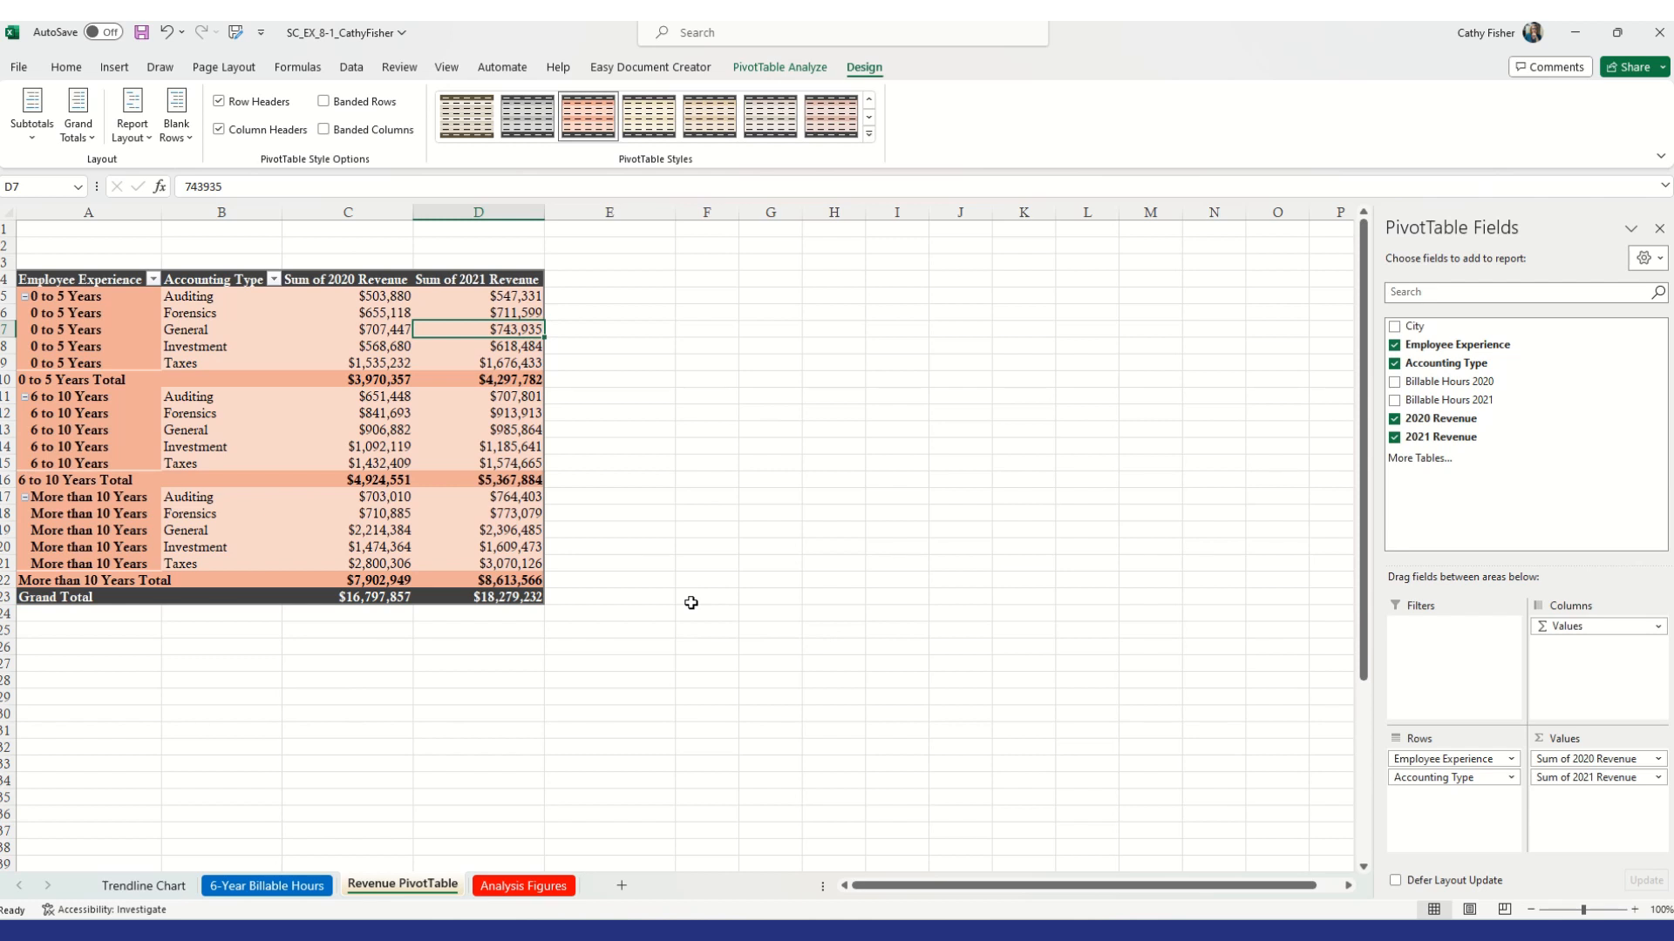
click(141, 35)
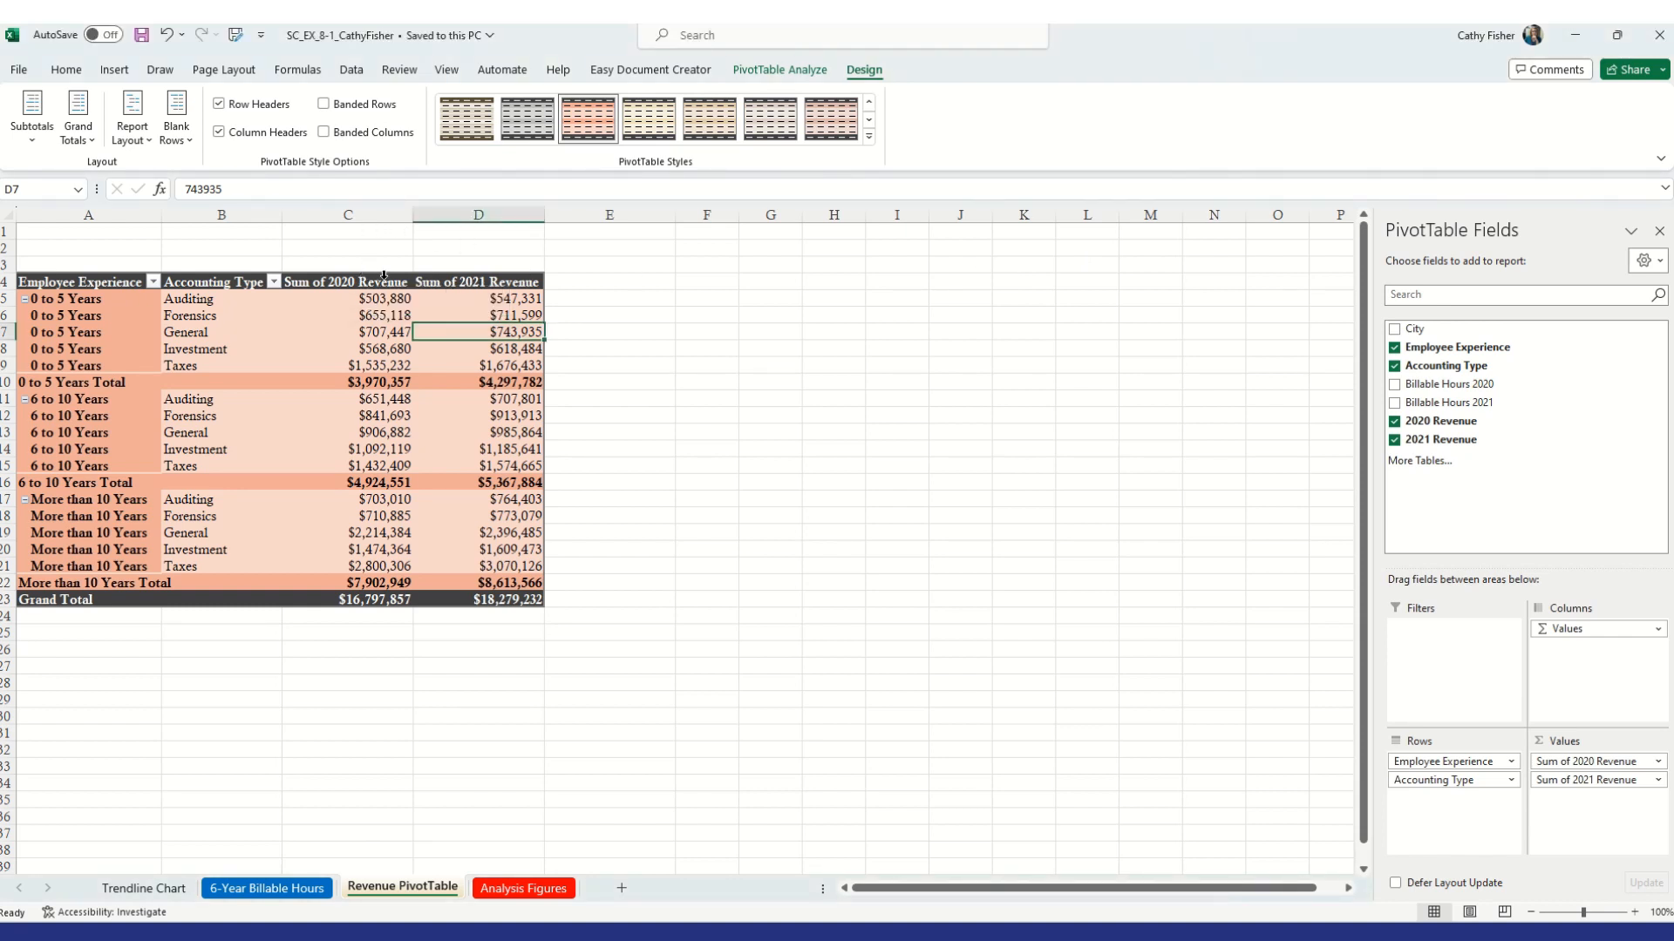
Summarize the 2020 Revenue values by Average instead of Sum
click(389, 298)
click(369, 279)
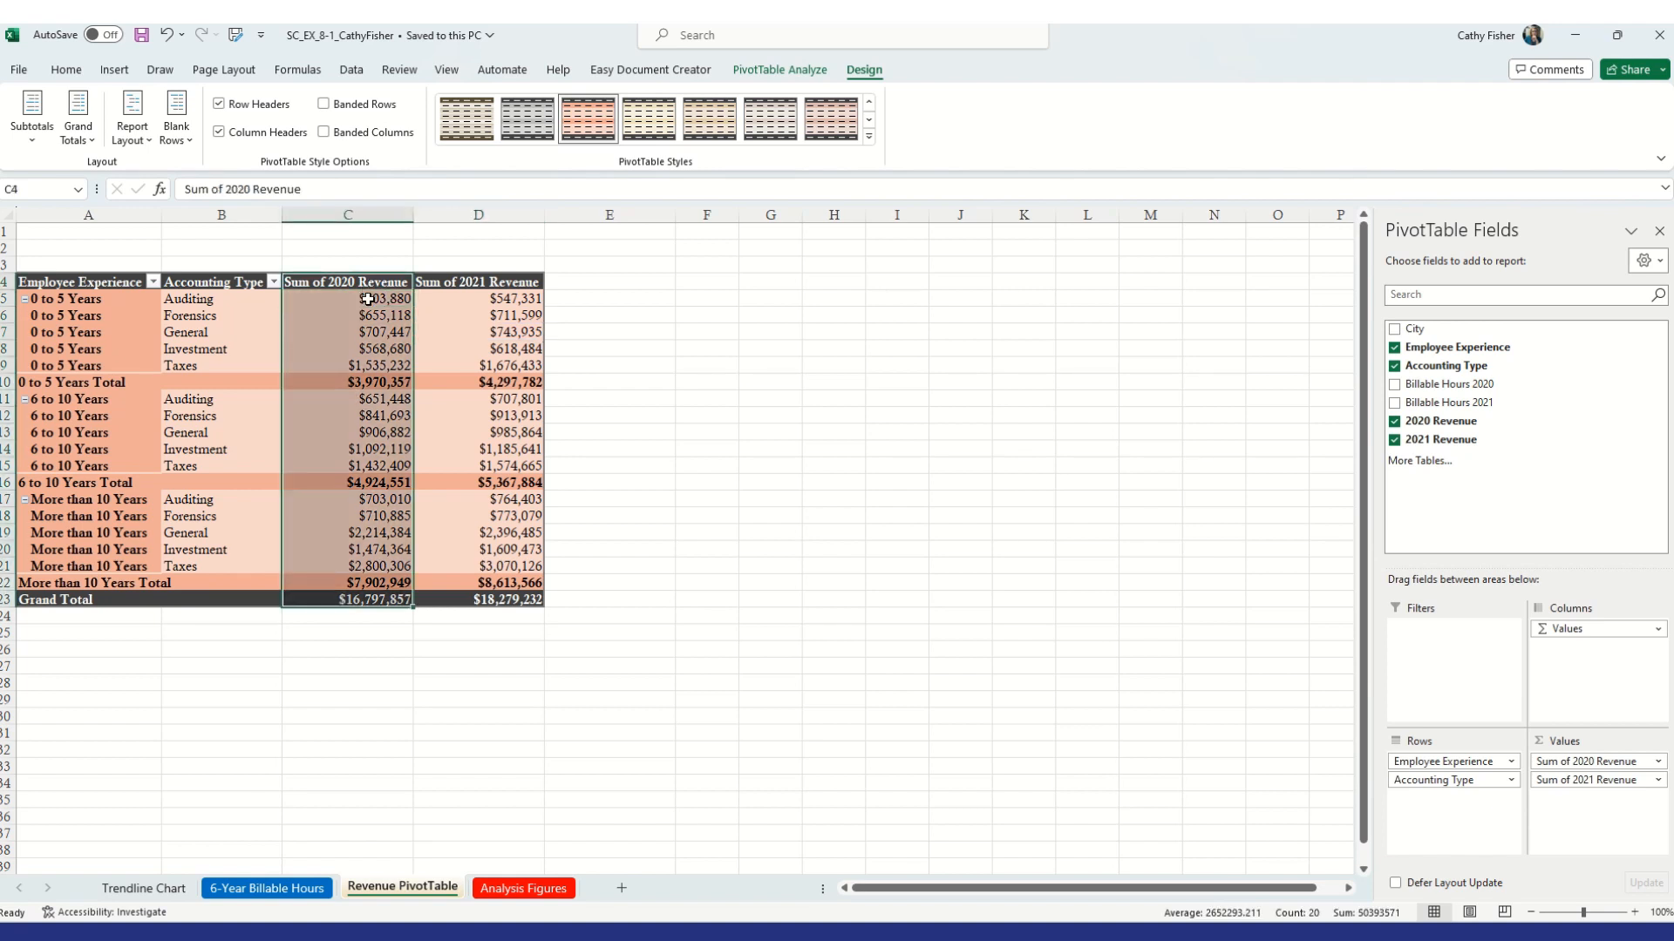
click(366, 299)
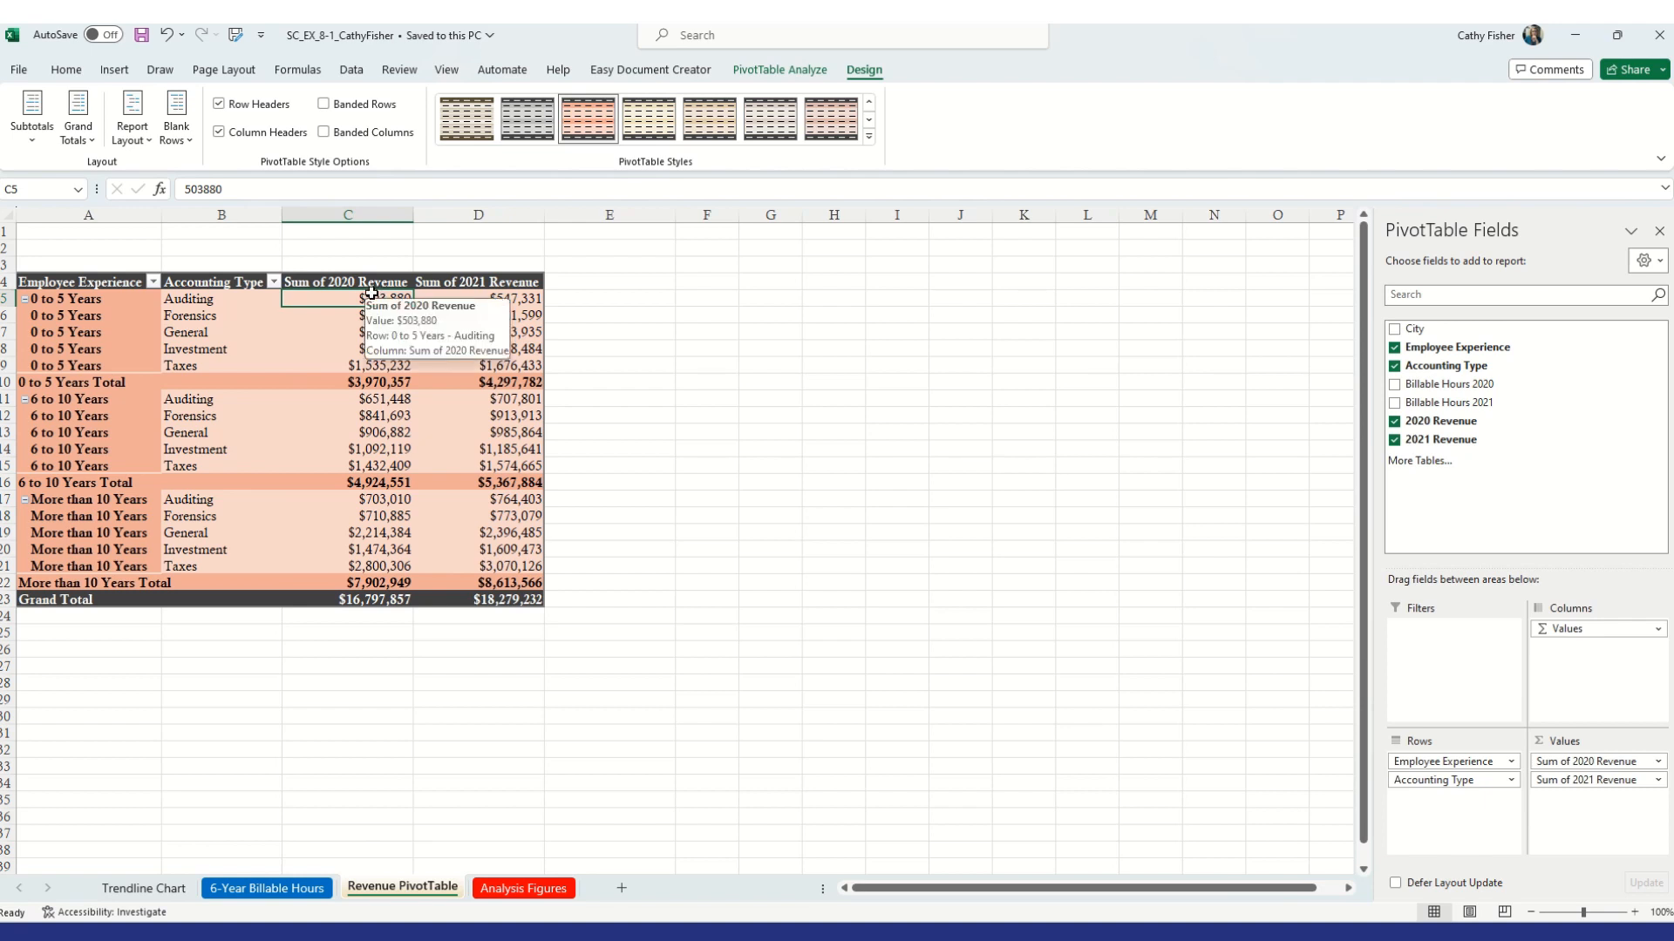
right_click(339, 299)
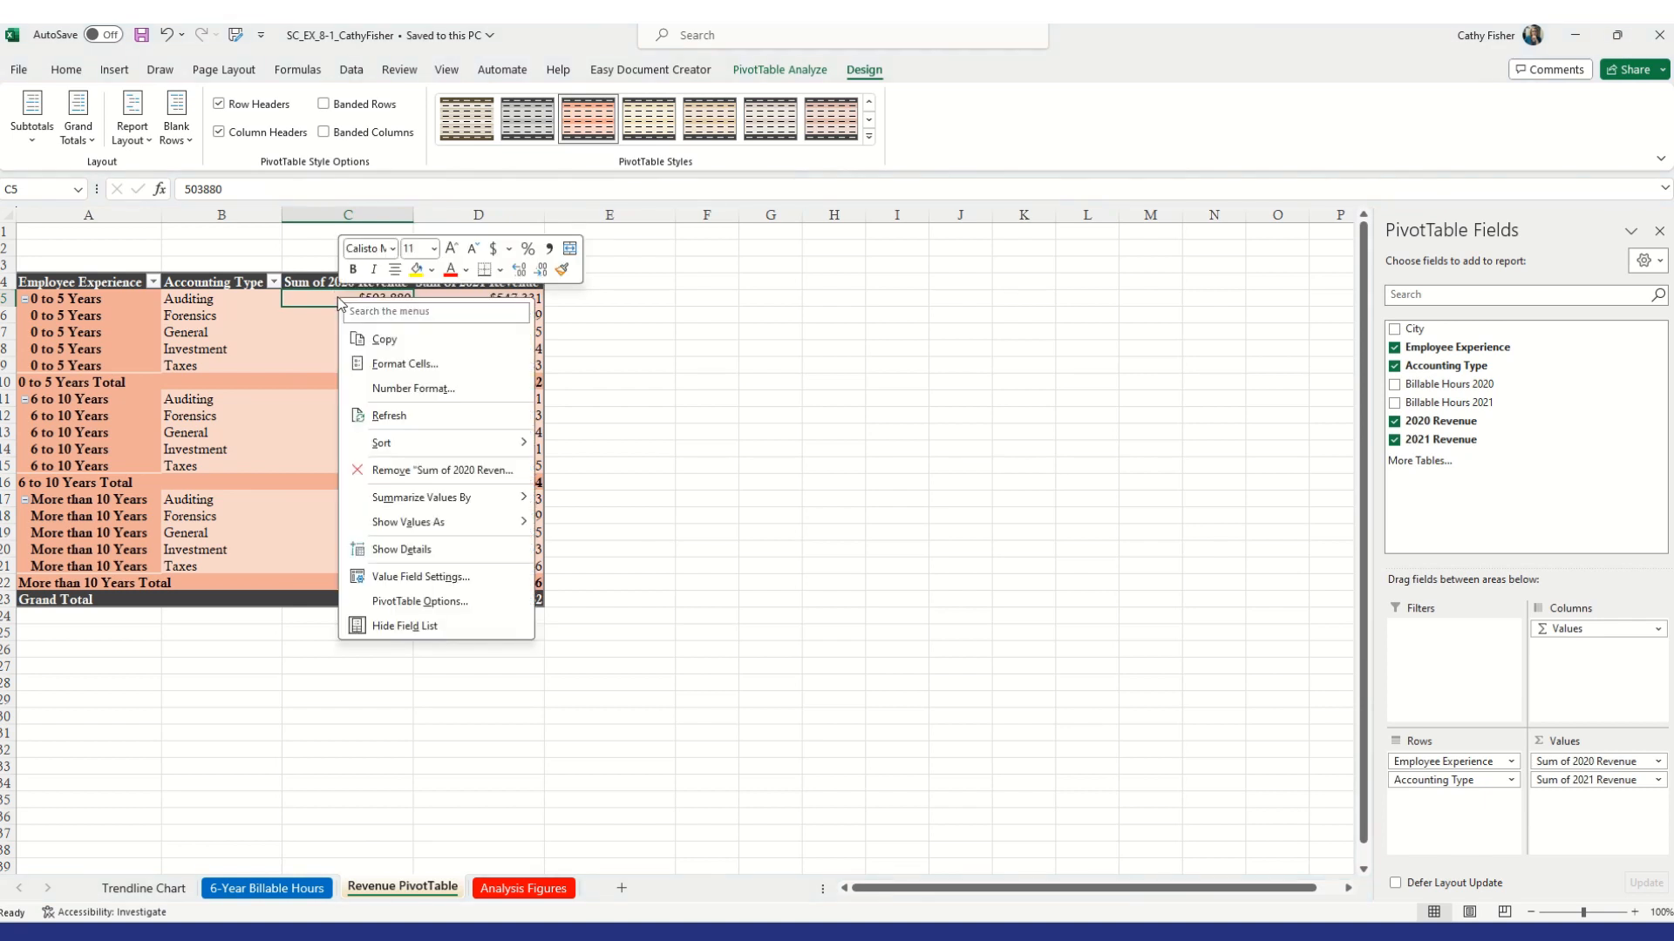
mouse_move(443, 500)
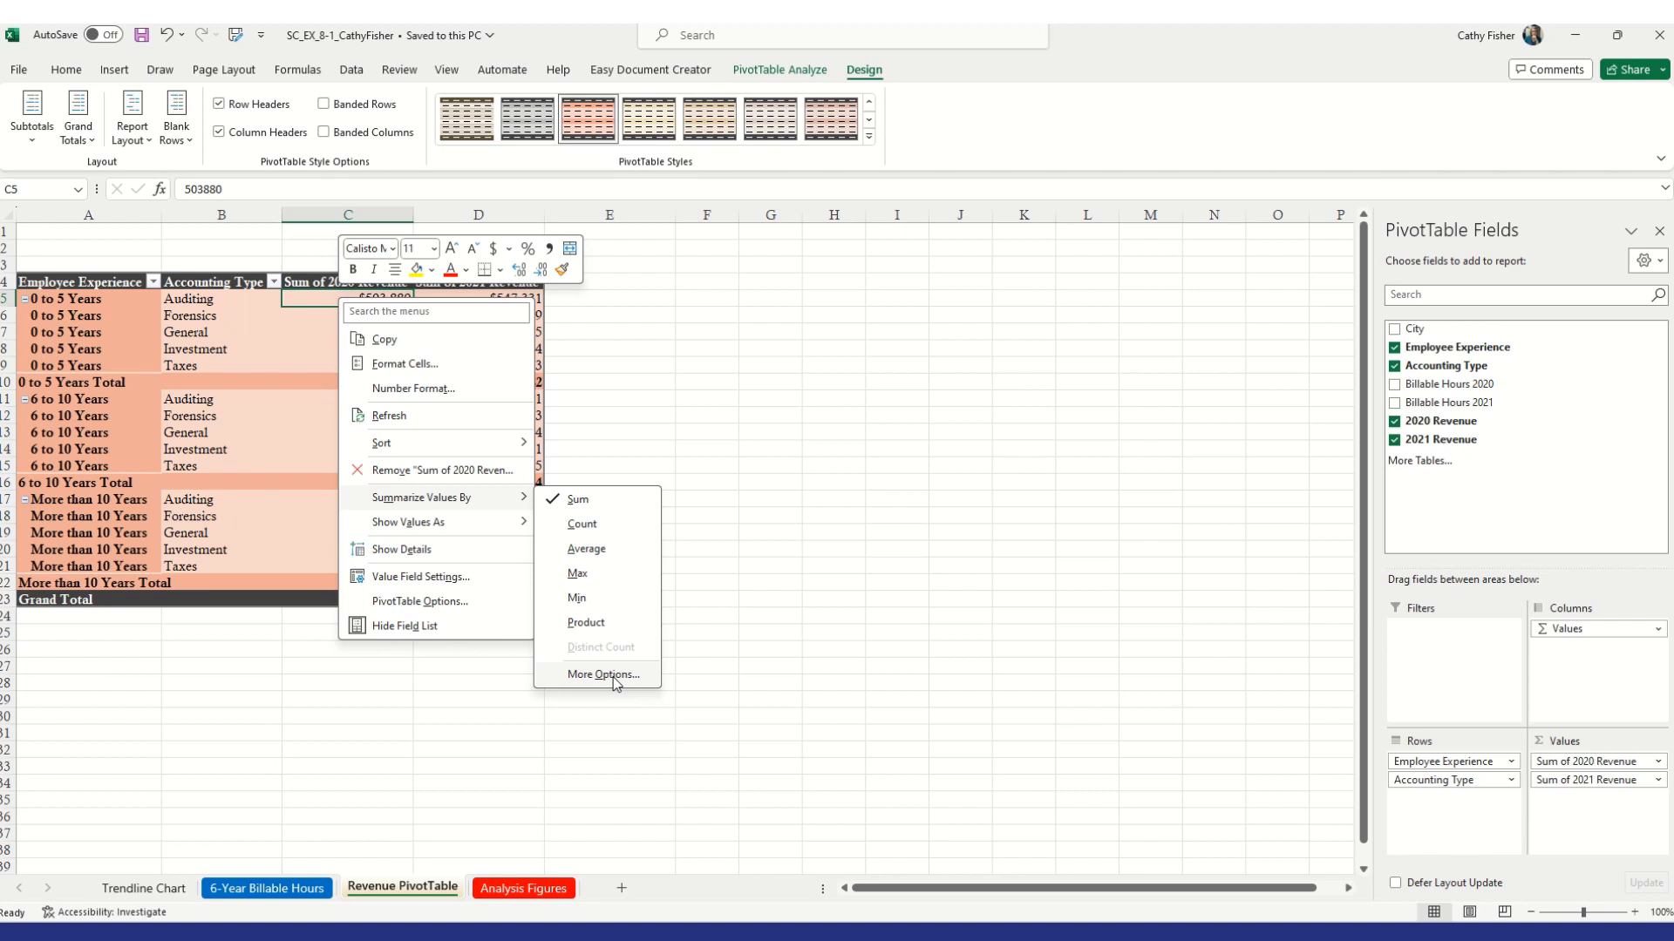
click(608, 556)
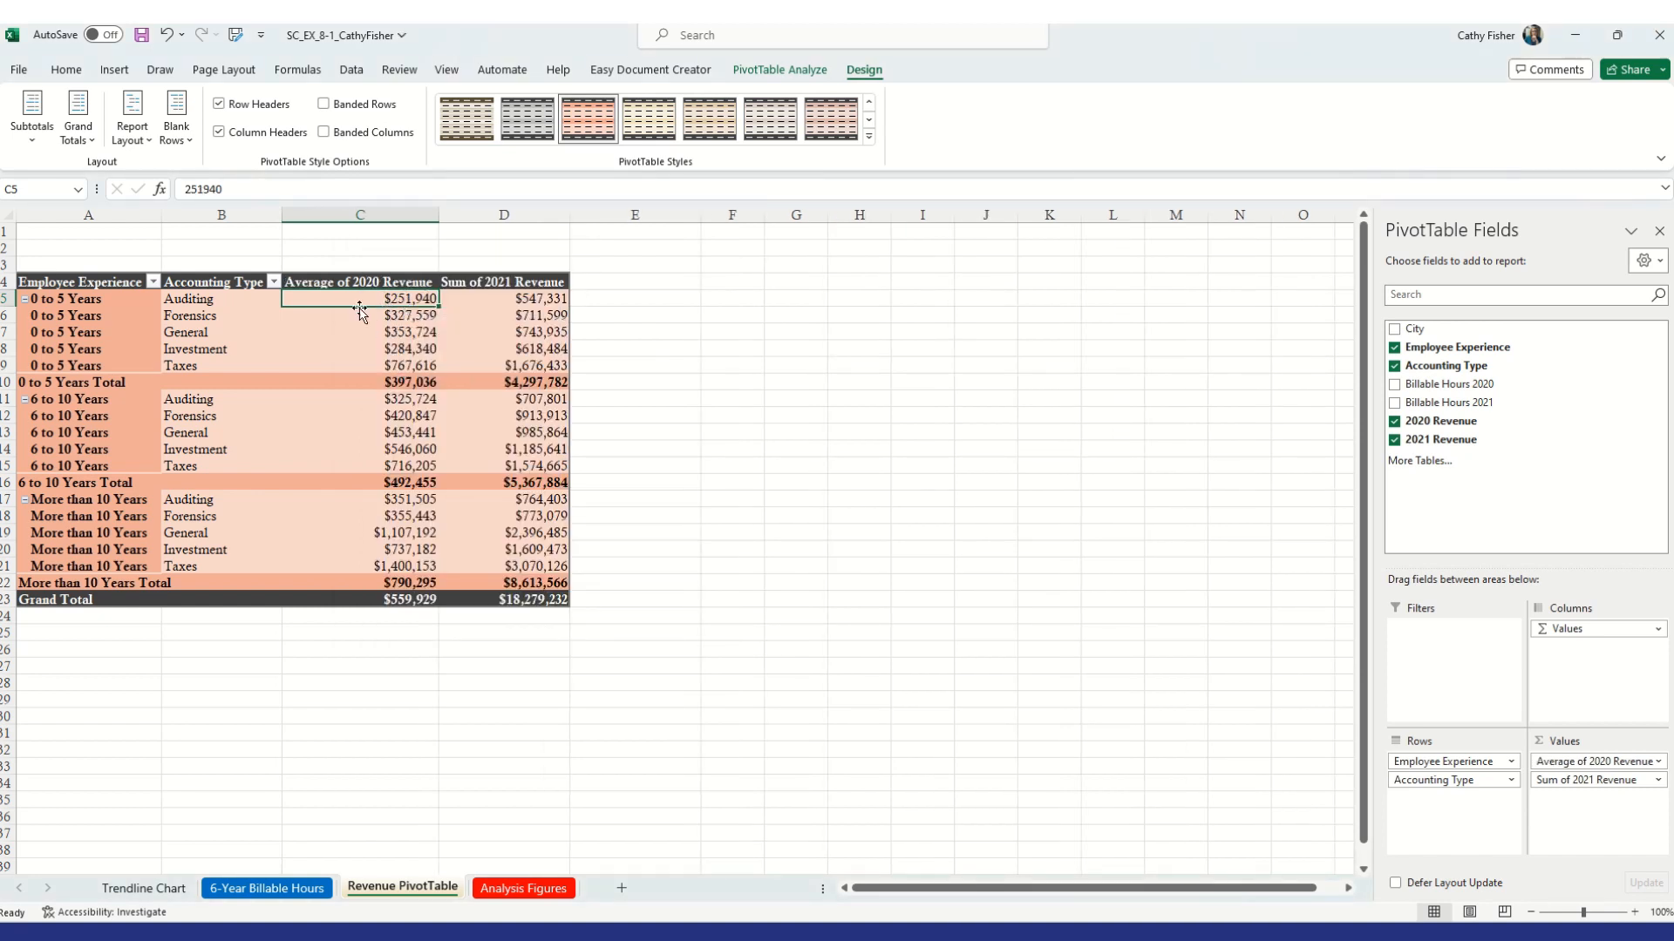
Summarize the 2021 Revenue values by Average instead of Sum
mouse_move(383, 298)
mouse_move(502, 321)
click(511, 319)
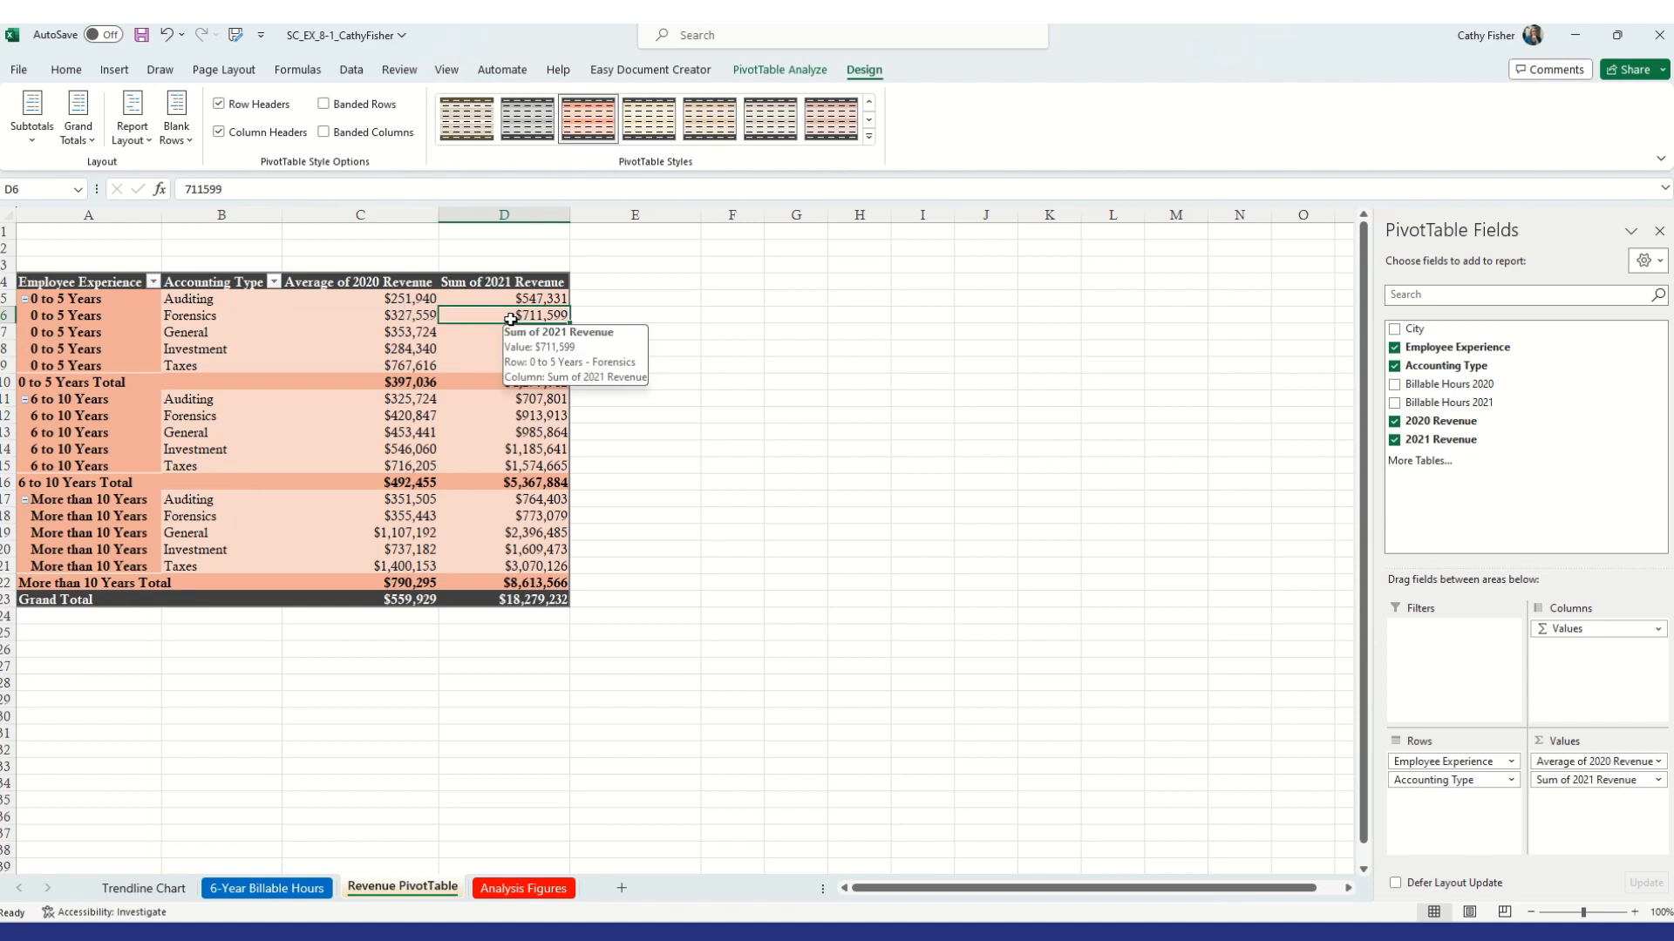
right_click(511, 319)
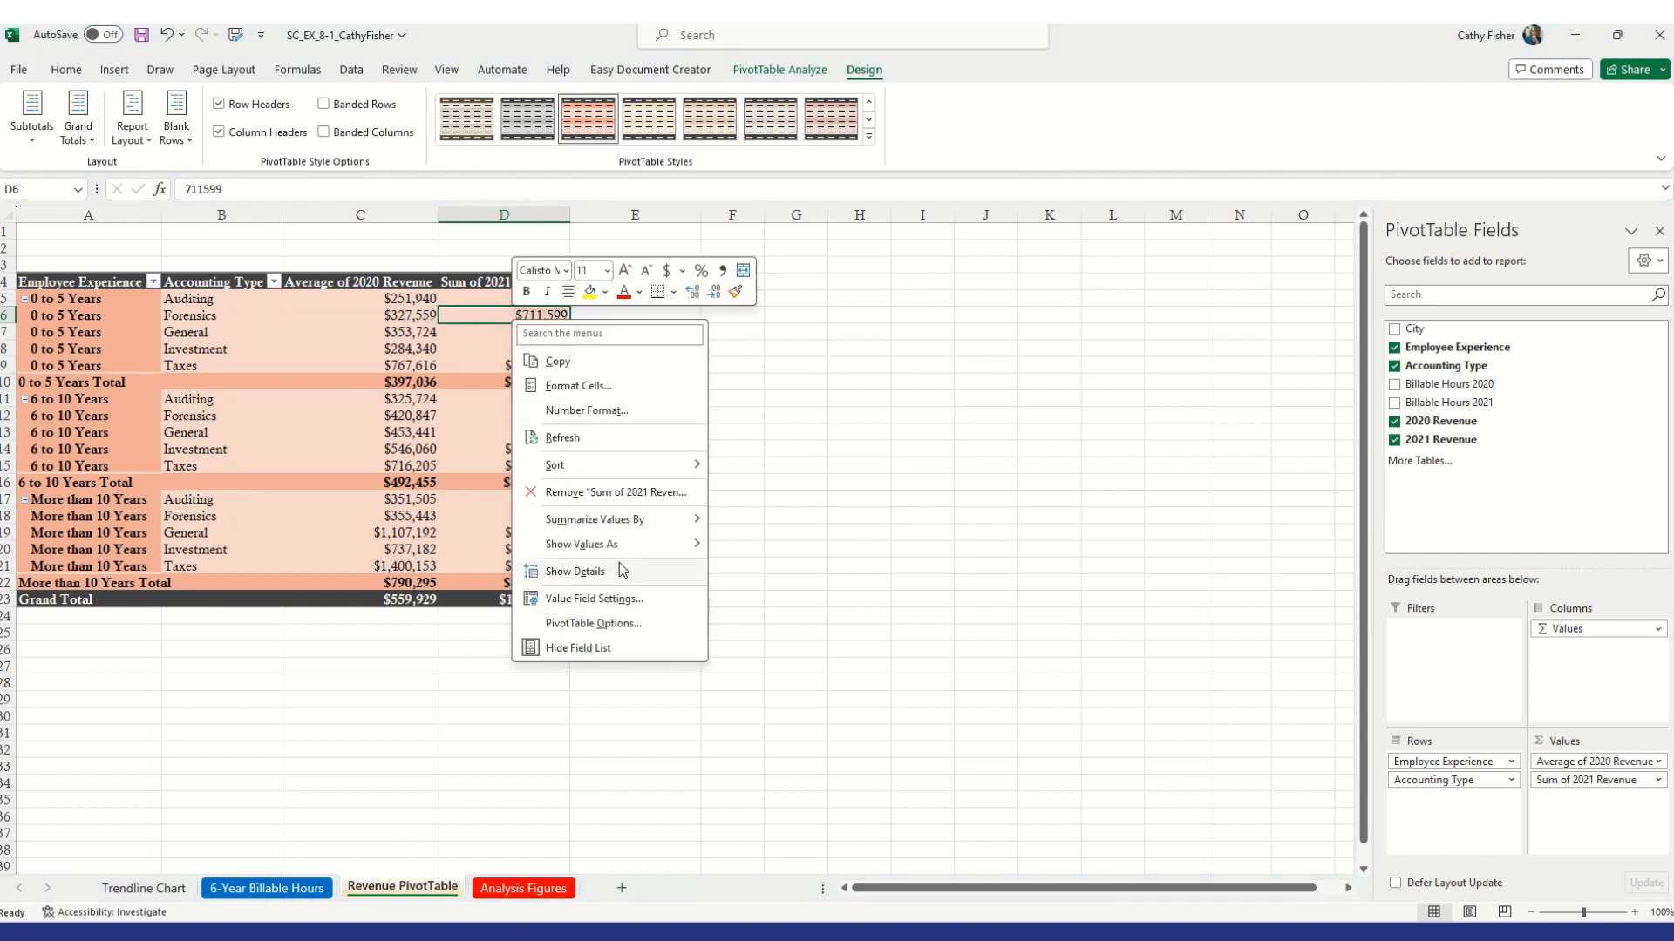
mouse_move(622, 539)
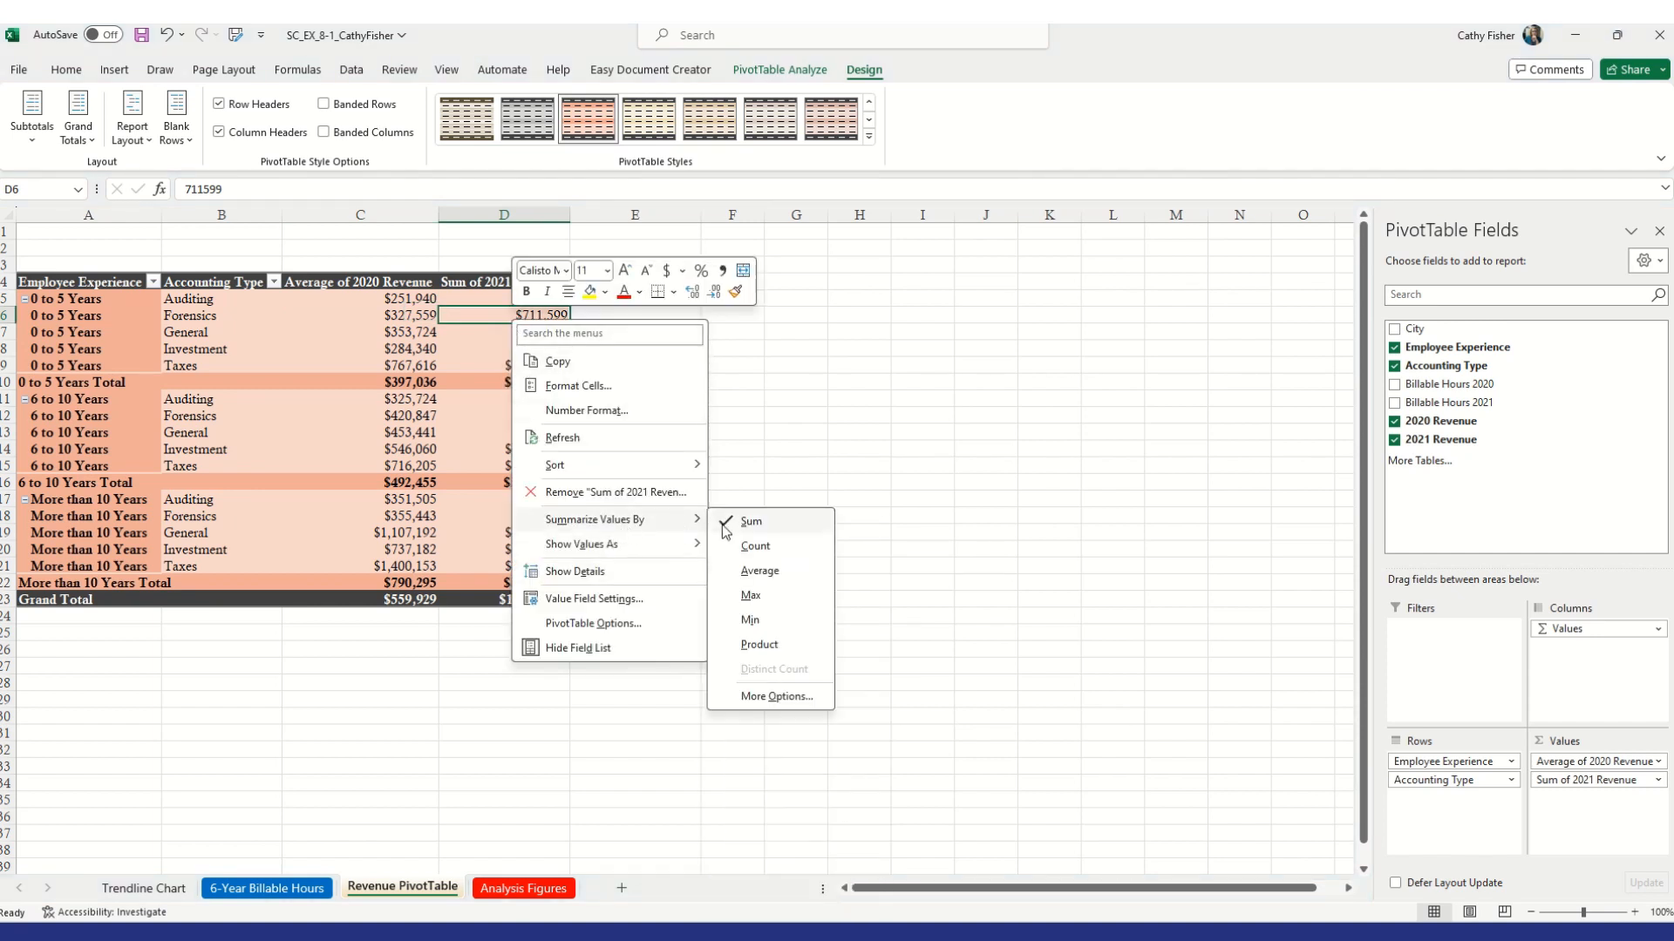
click(770, 575)
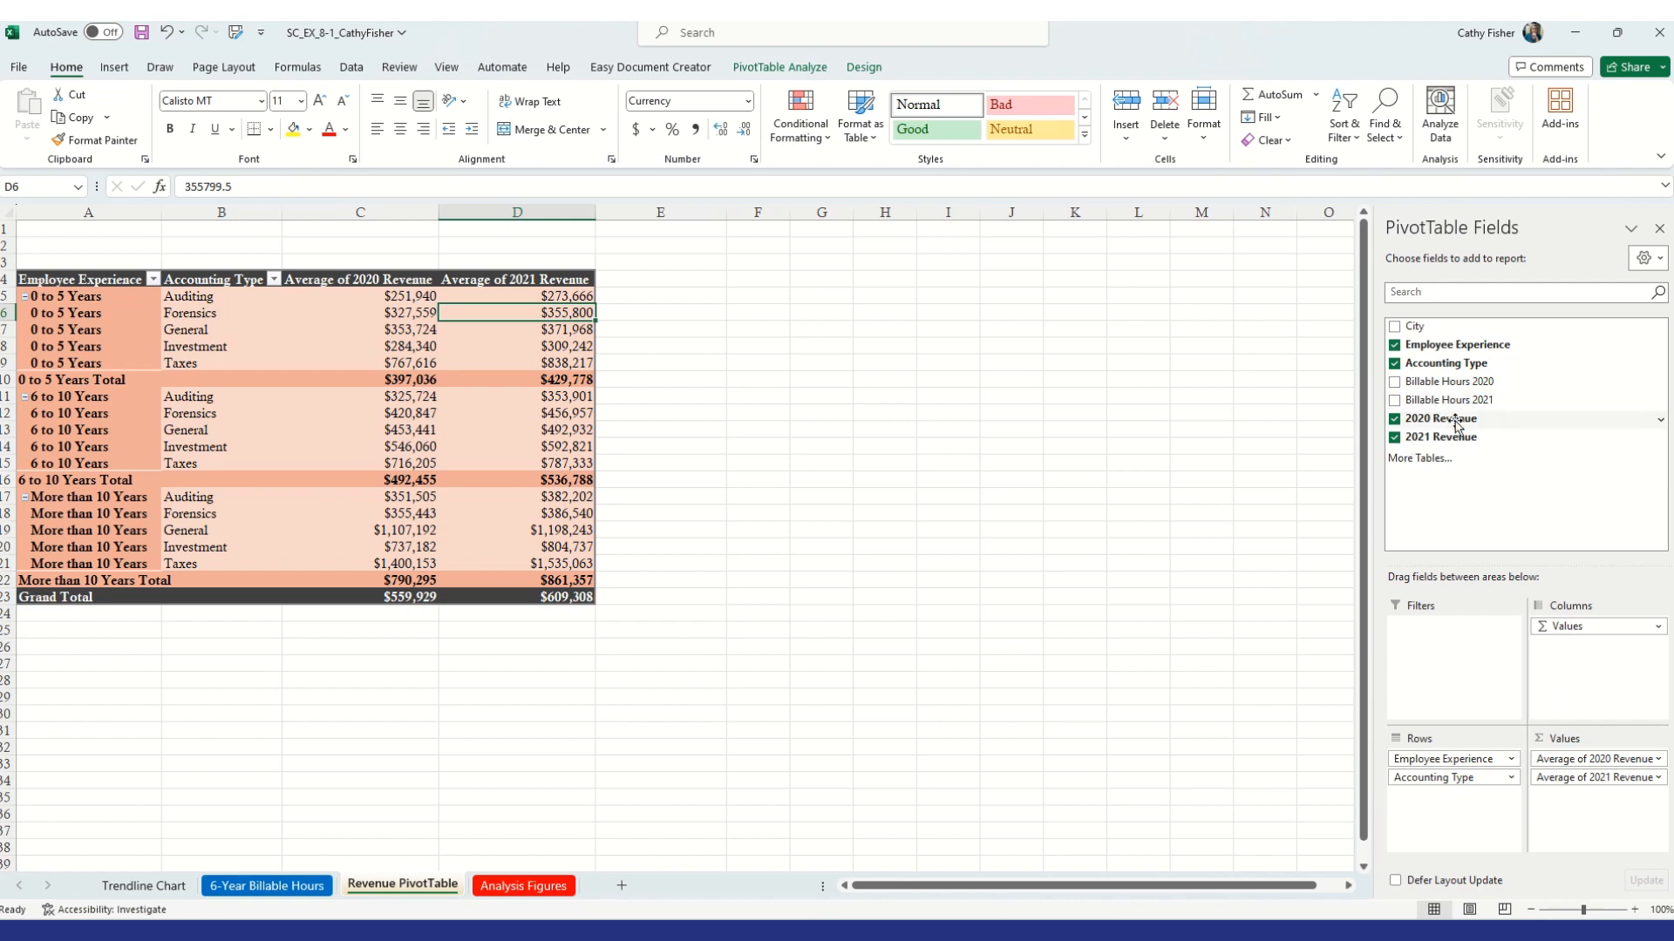
Add the 2020 Revenue and 2021 Revenue fields to the PivotTable values a second time as sums
drag(1456, 420, 1596, 806)
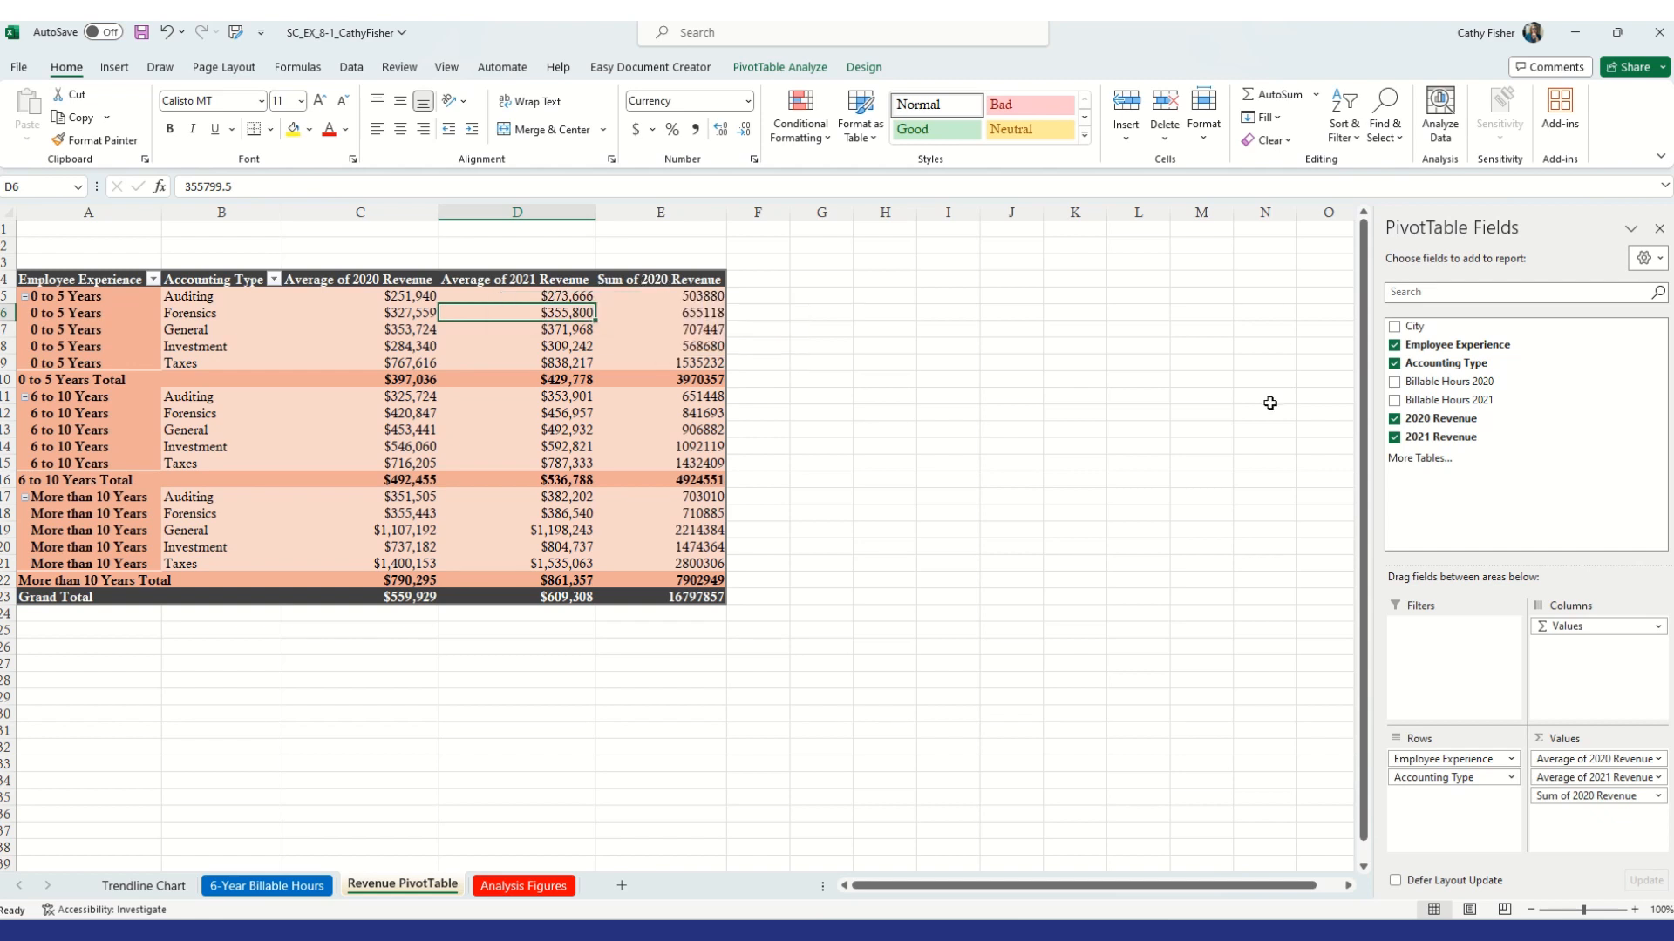
drag(1467, 445, 1585, 821)
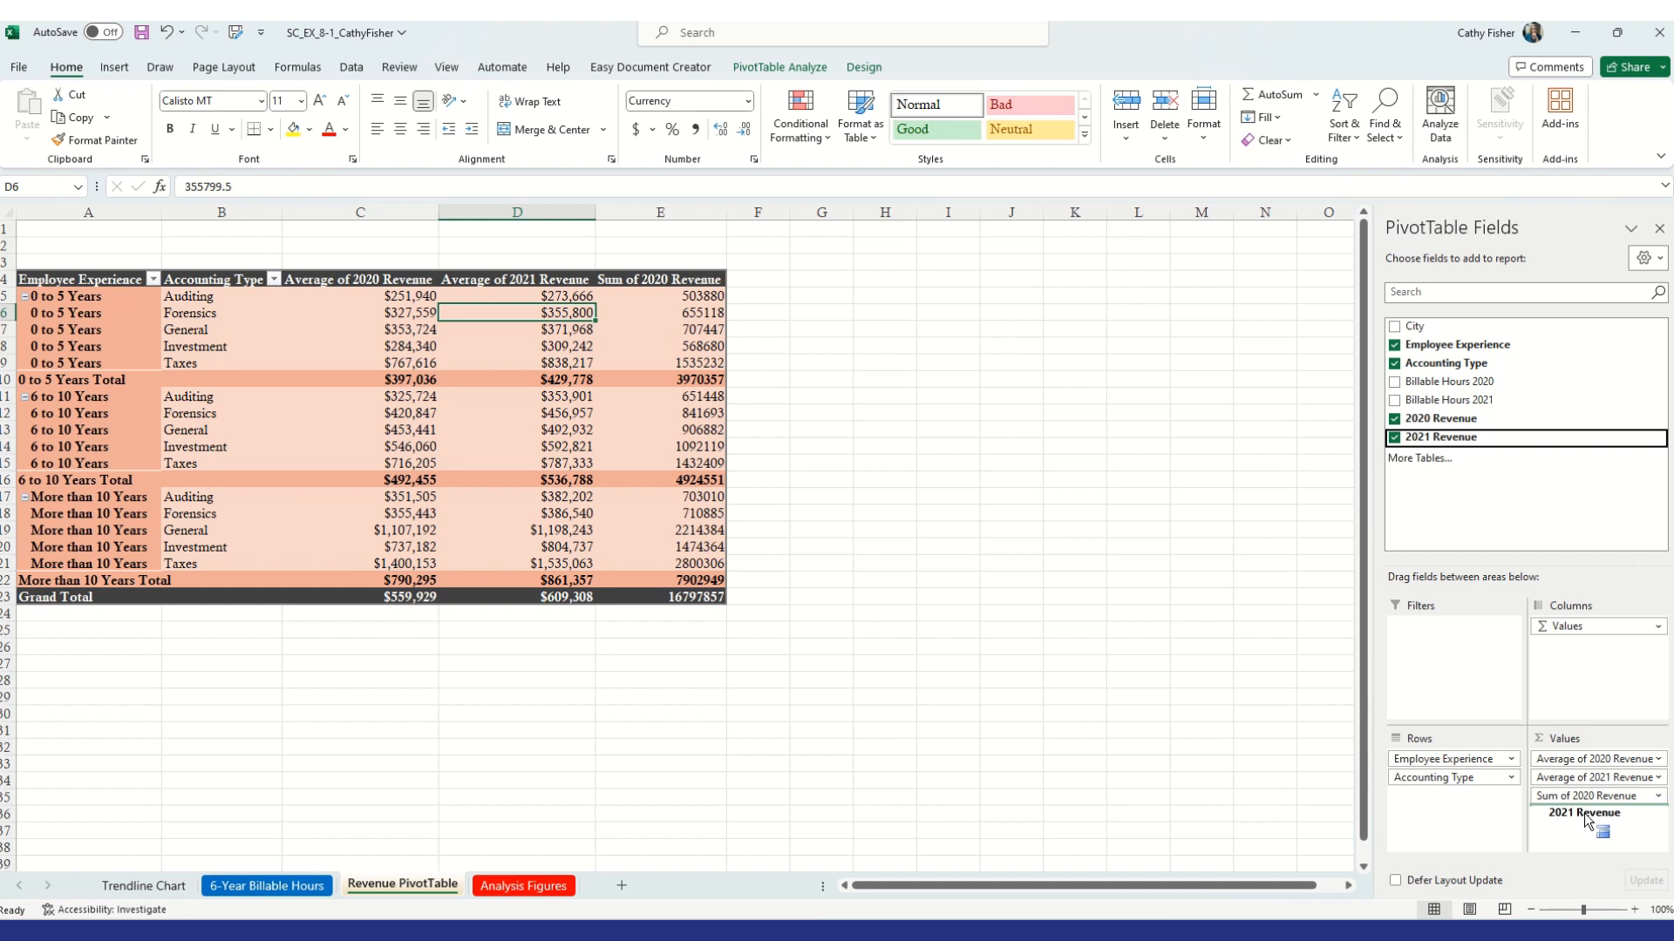
drag(1585, 820, 1586, 821)
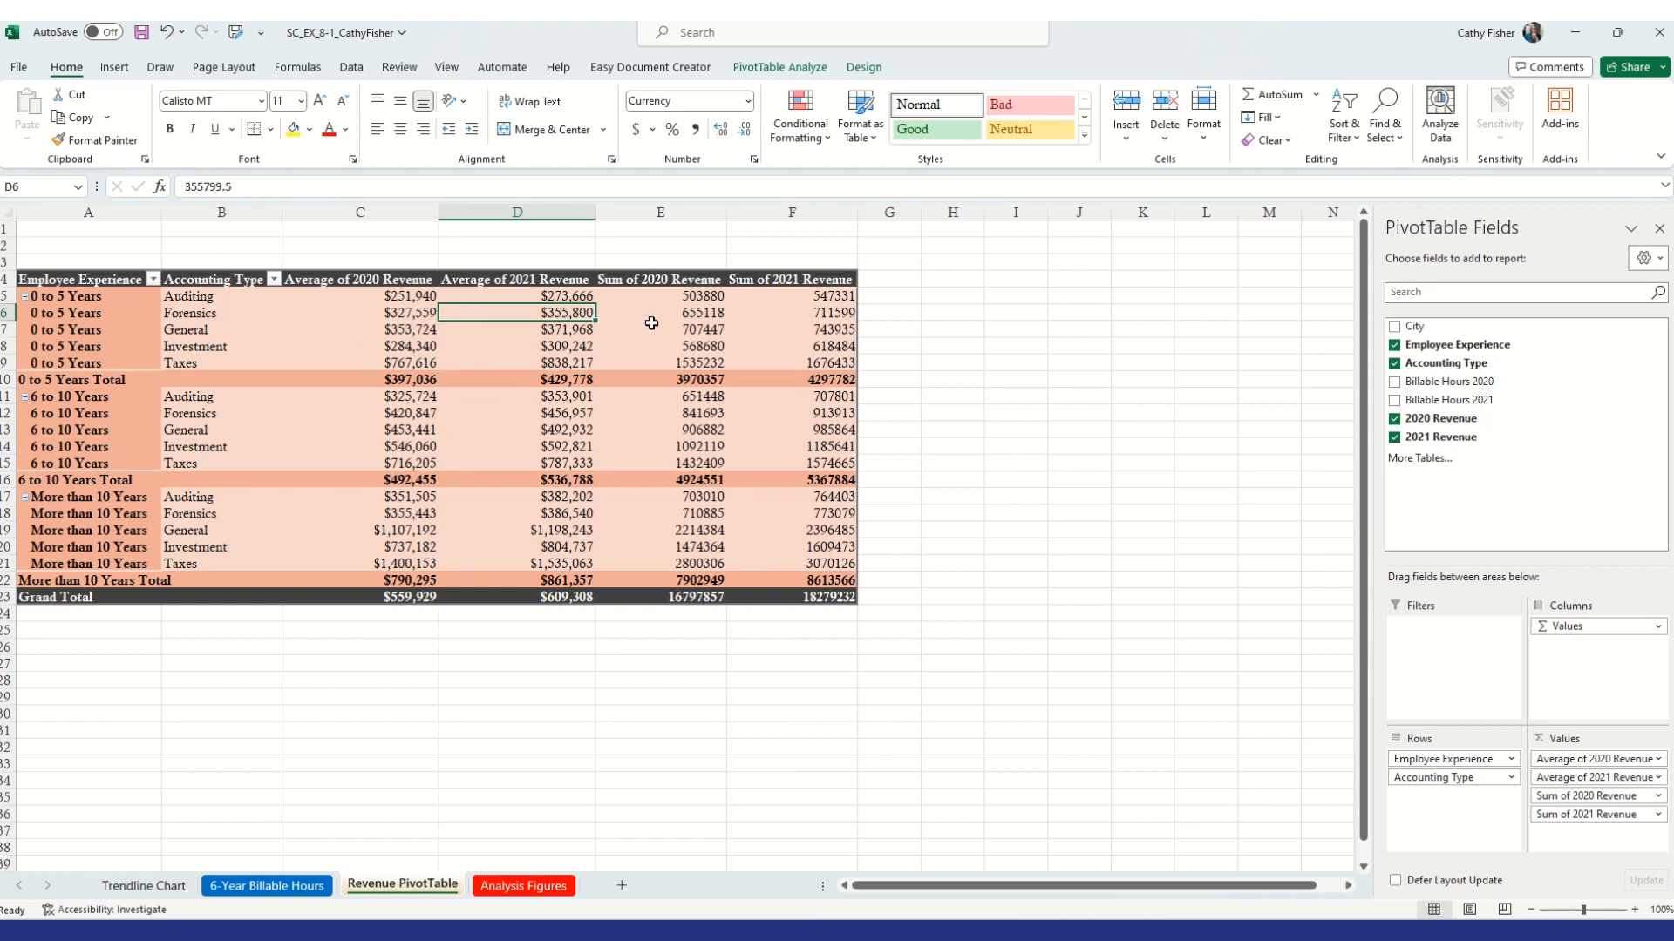
Rename the Sum of 2020 Revenue value field as 2020 Total Revenue
click(662, 281)
click(495, 292)
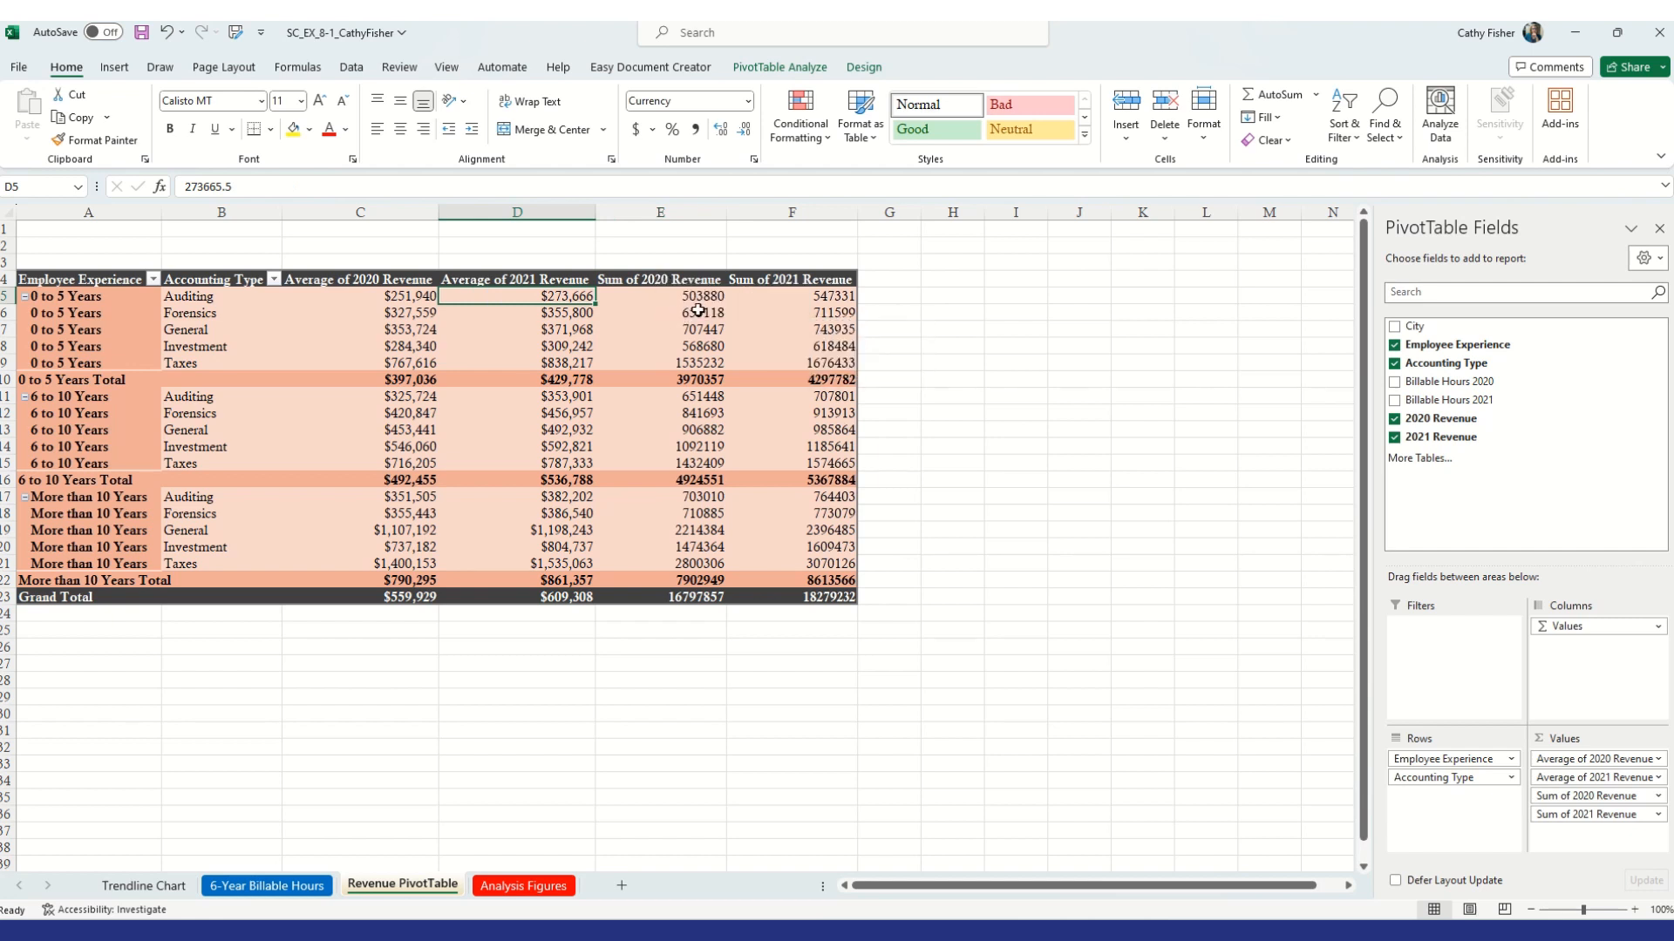
mouse_move(682, 305)
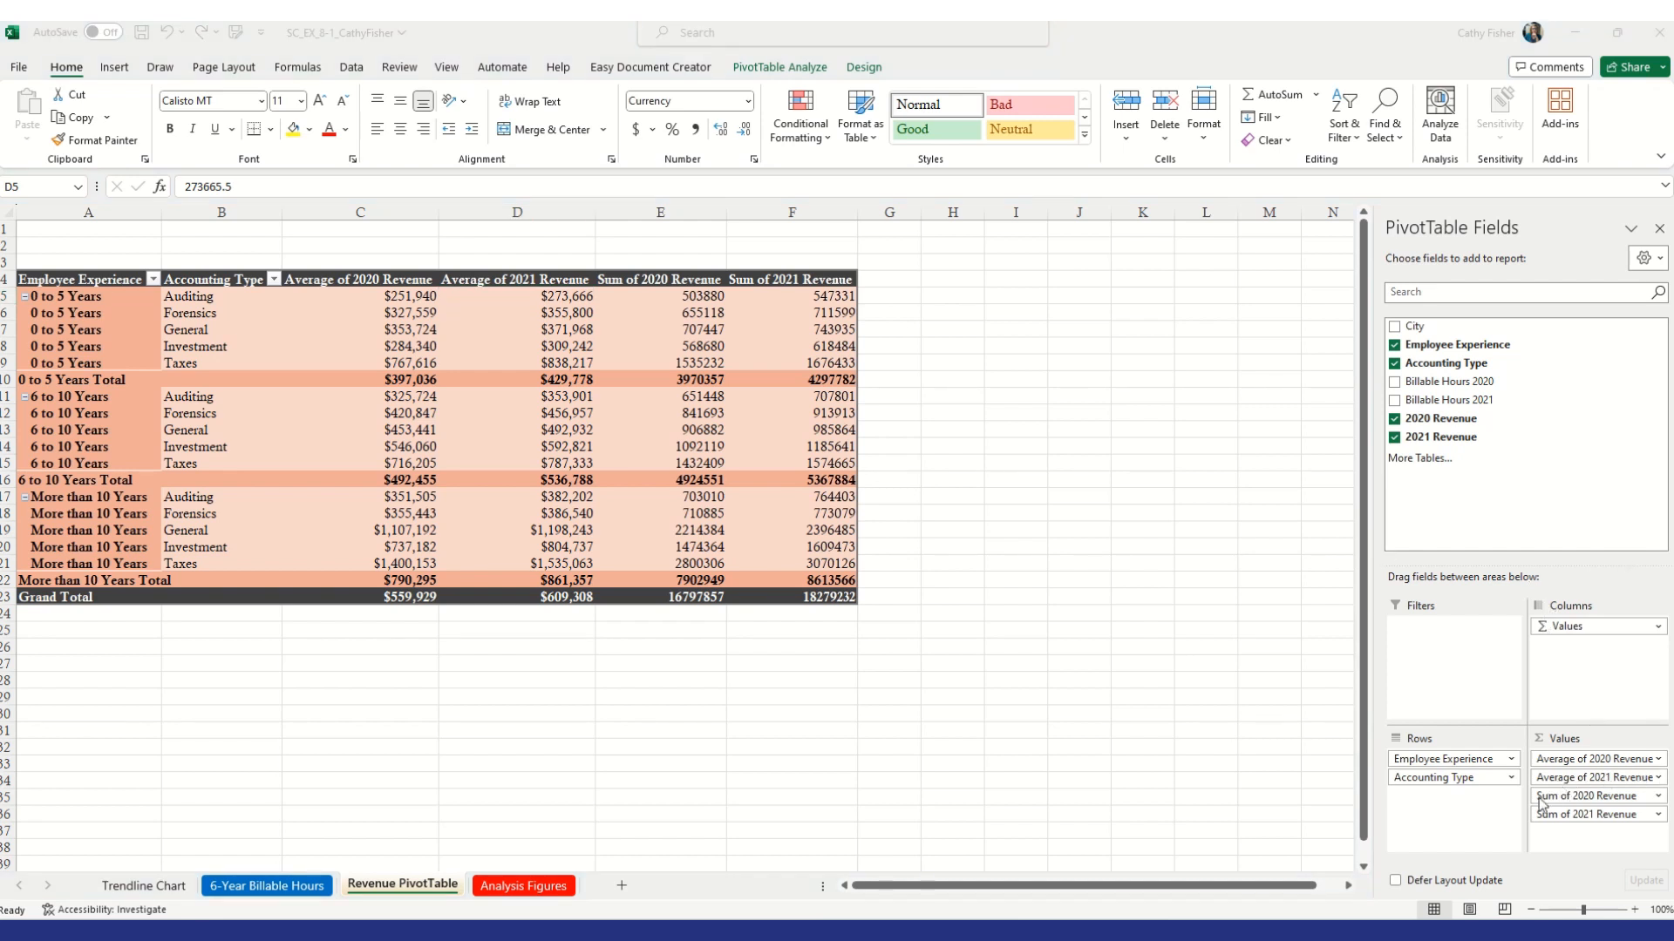
click(1653, 799)
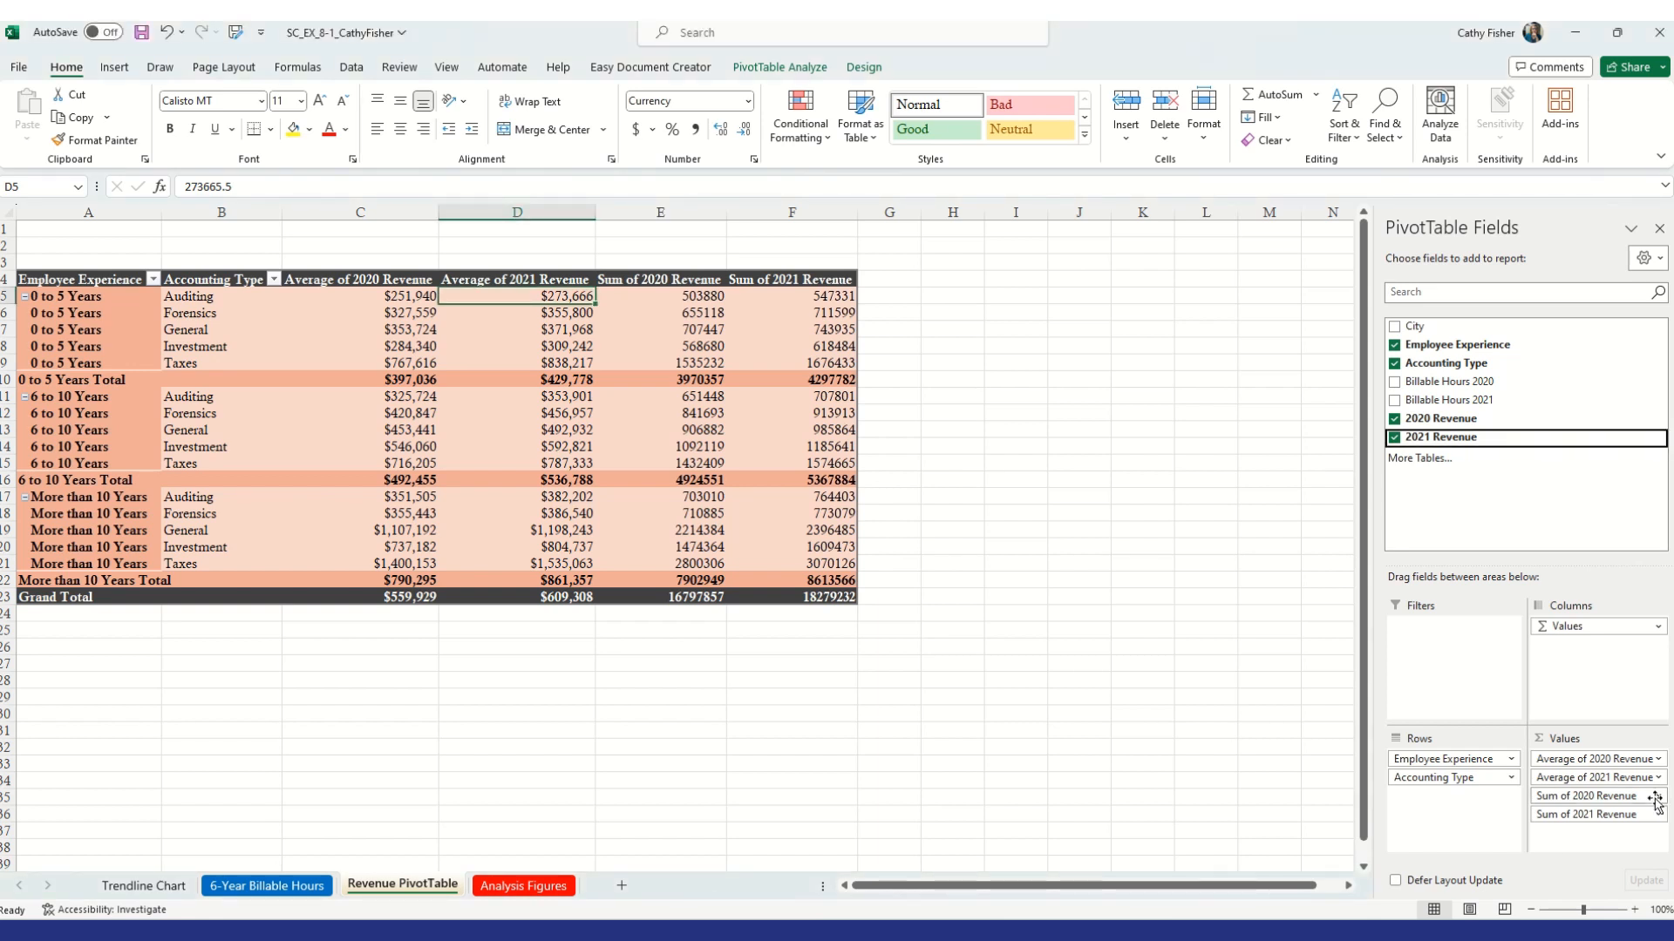
click(1658, 796)
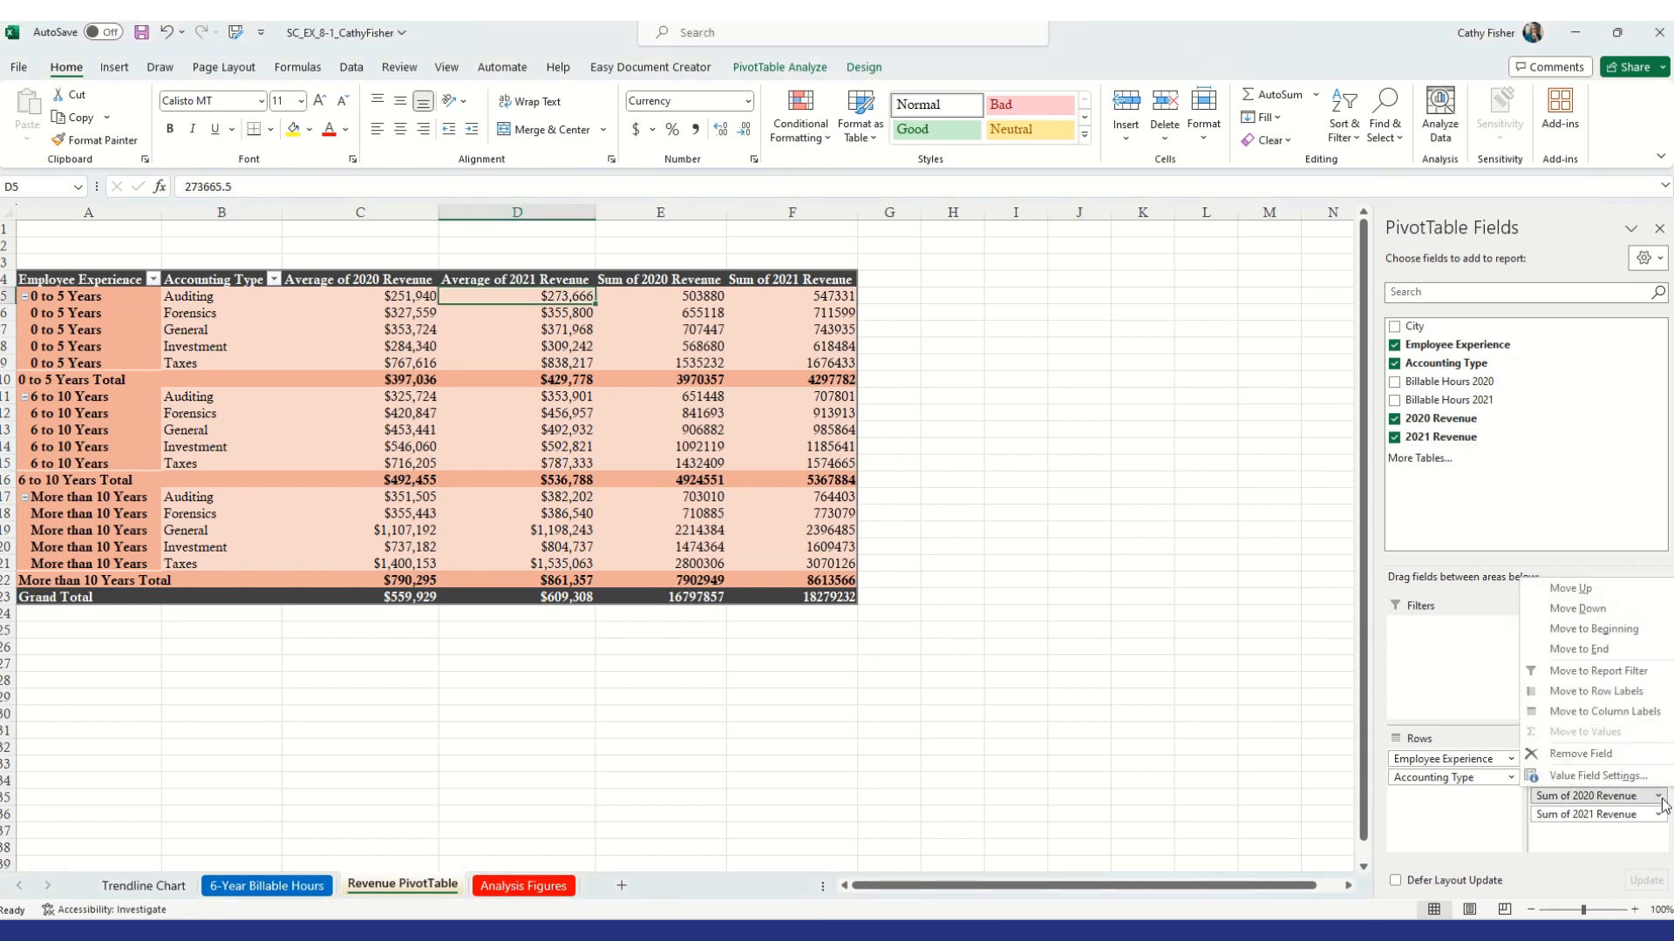
click(1607, 778)
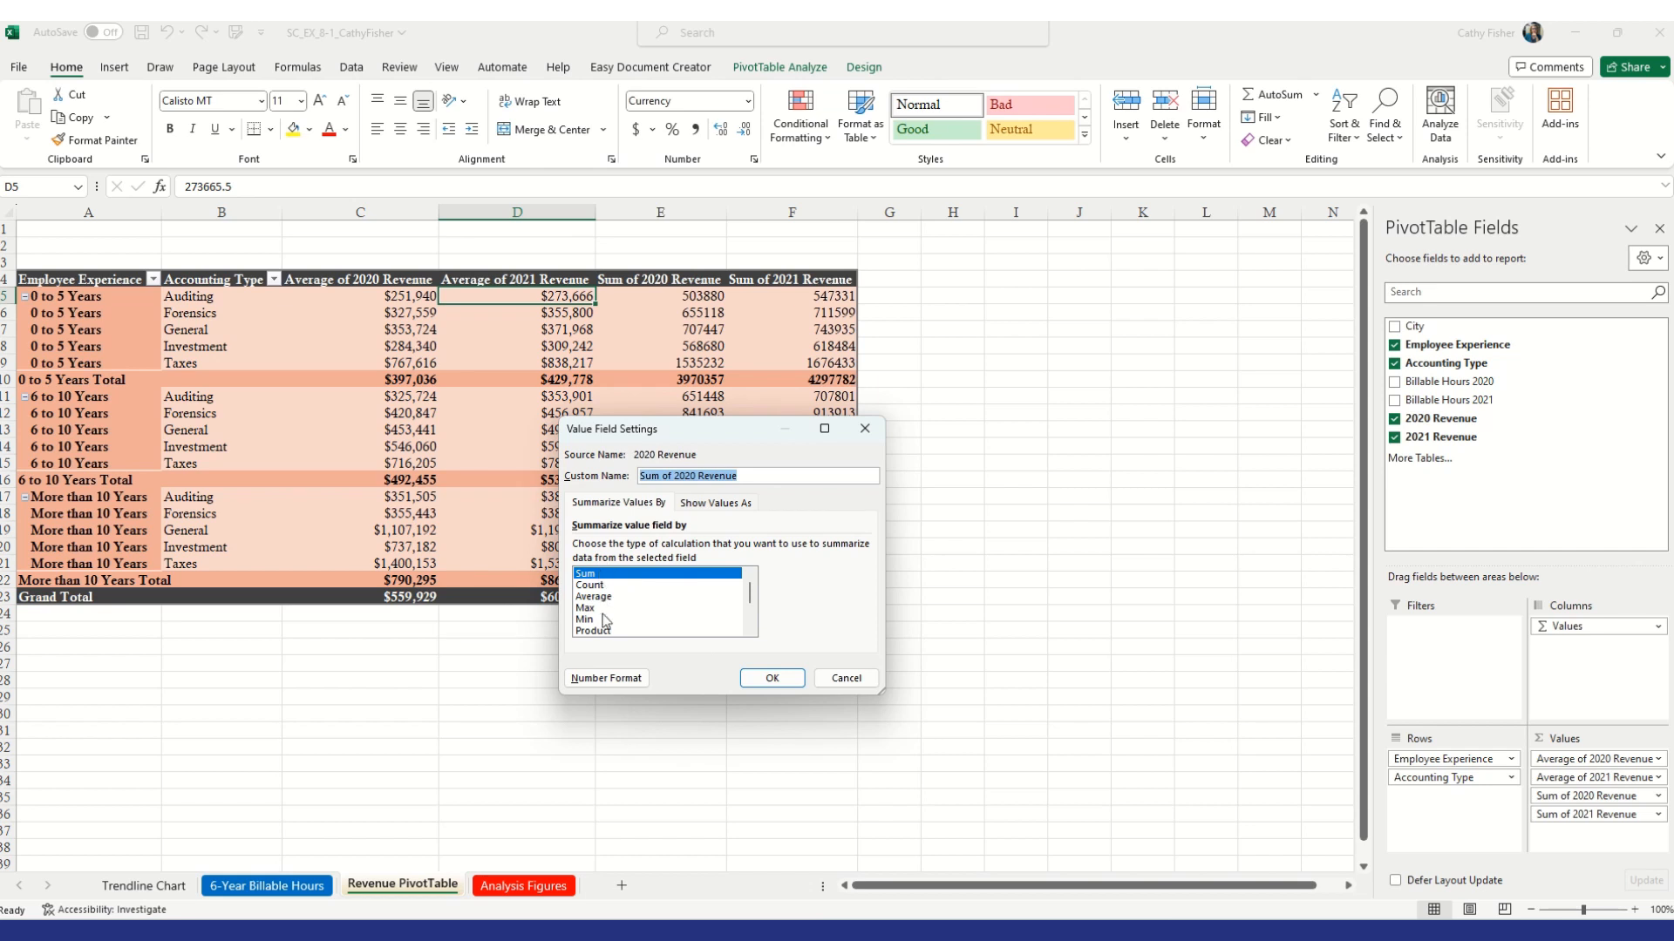
click(751, 629)
click(751, 628)
click(751, 629)
click(751, 629)
click(751, 628)
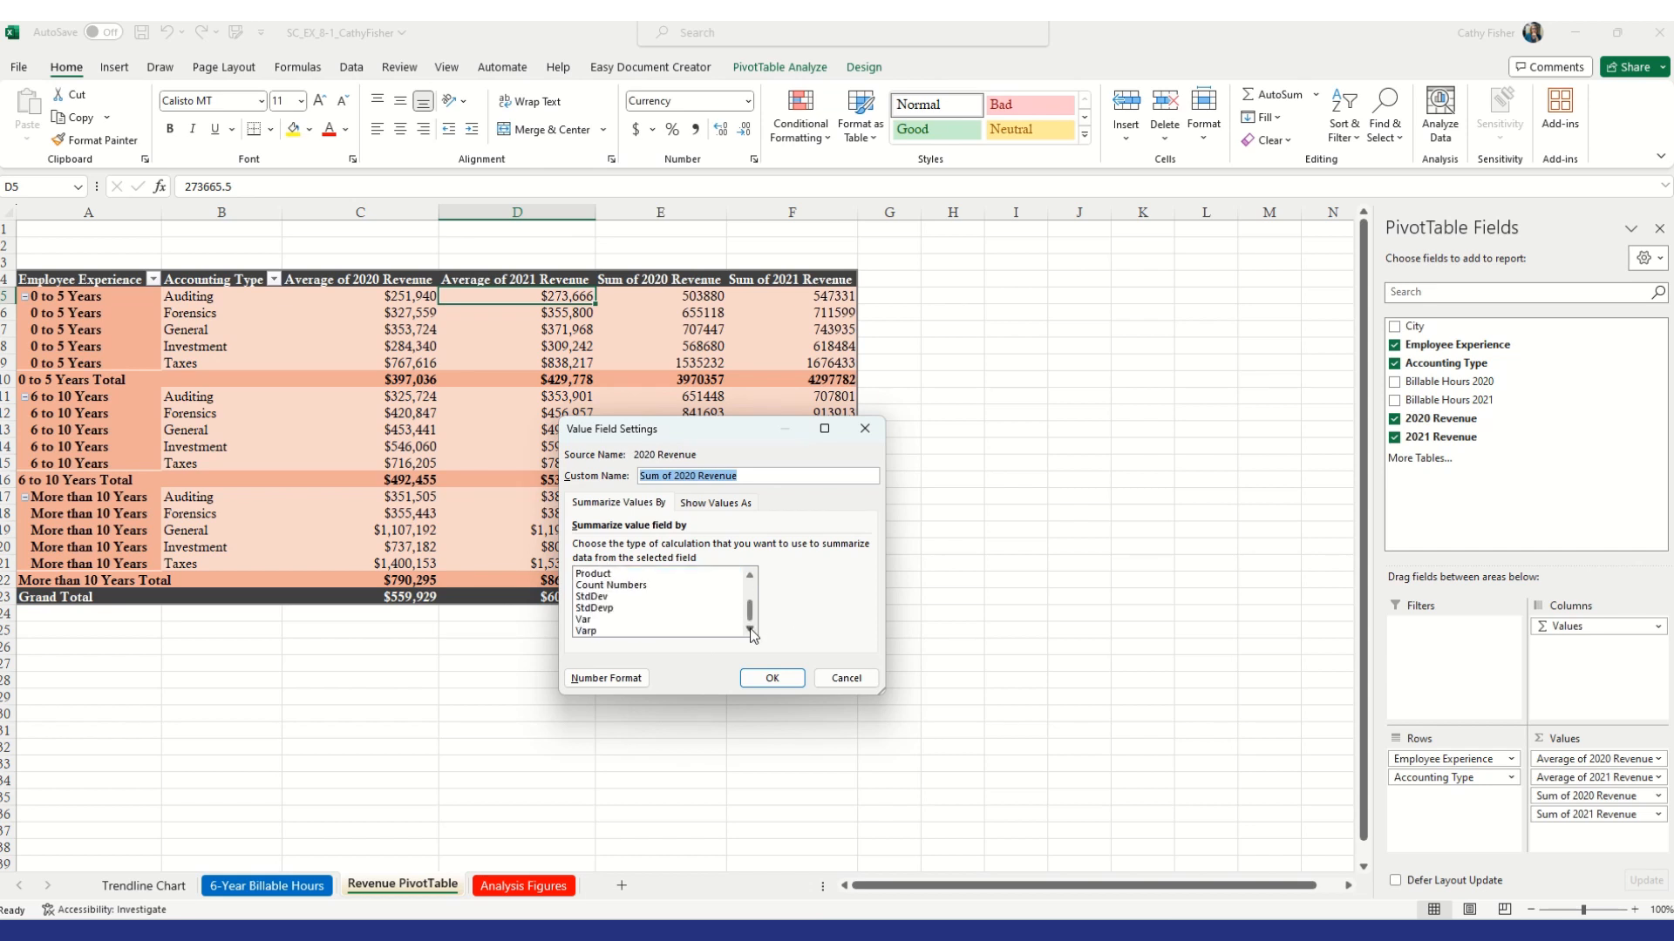
click(751, 477)
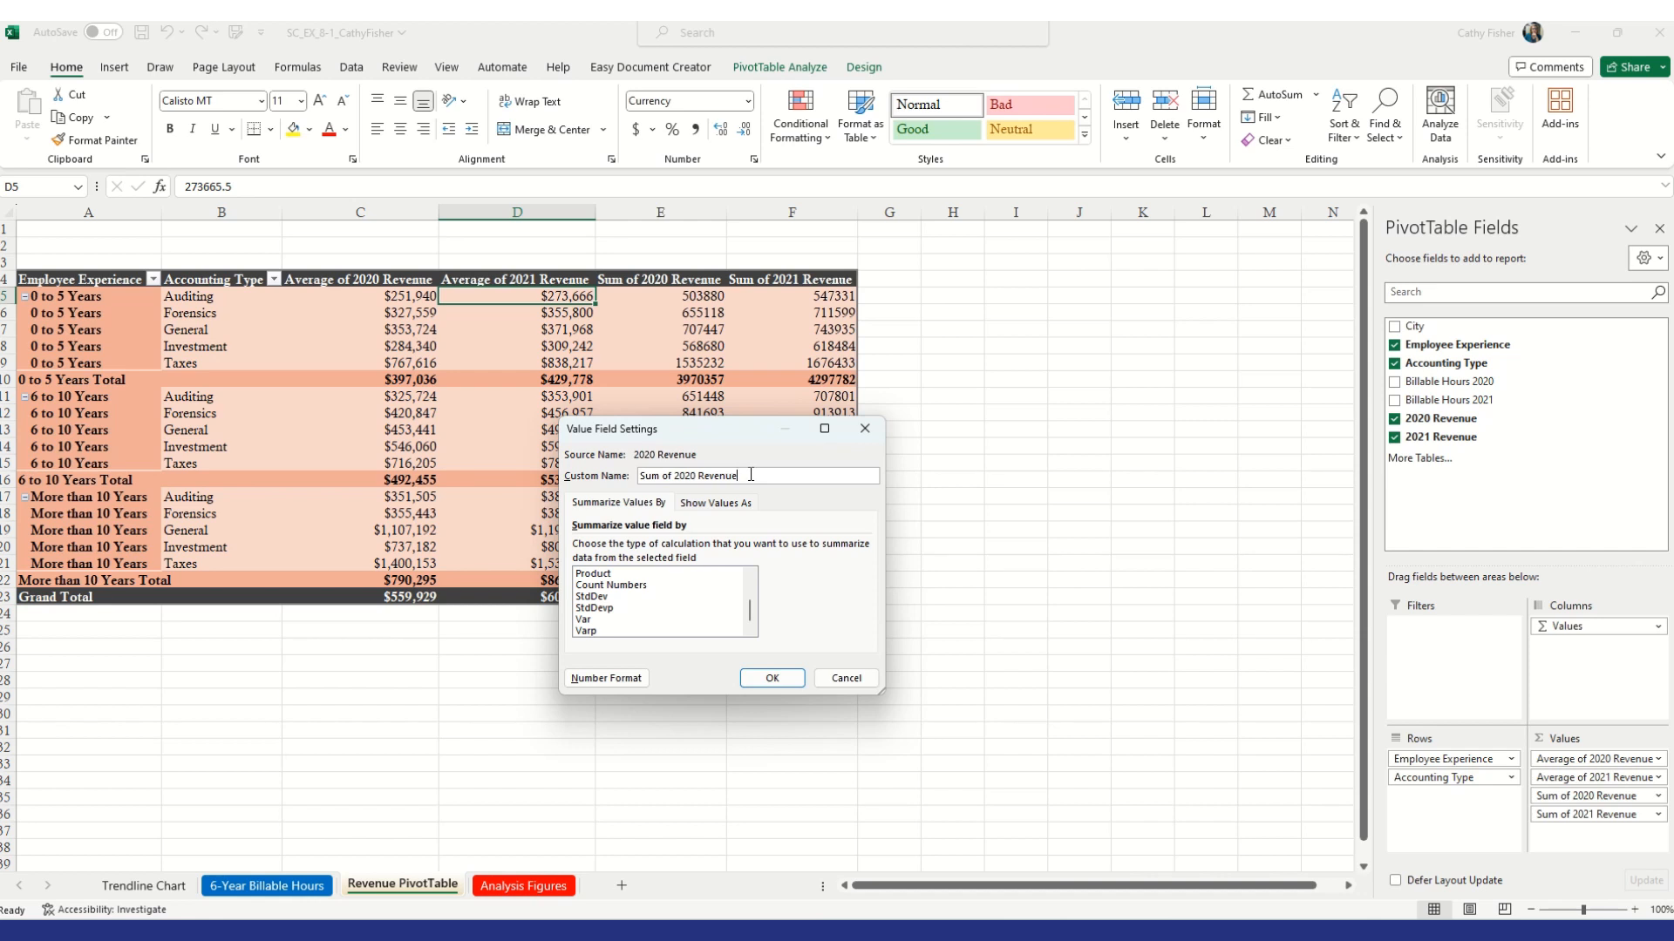
drag(676, 476, 598, 478)
key(Delete)
click(666, 475)
text(Total)
click(771, 679)
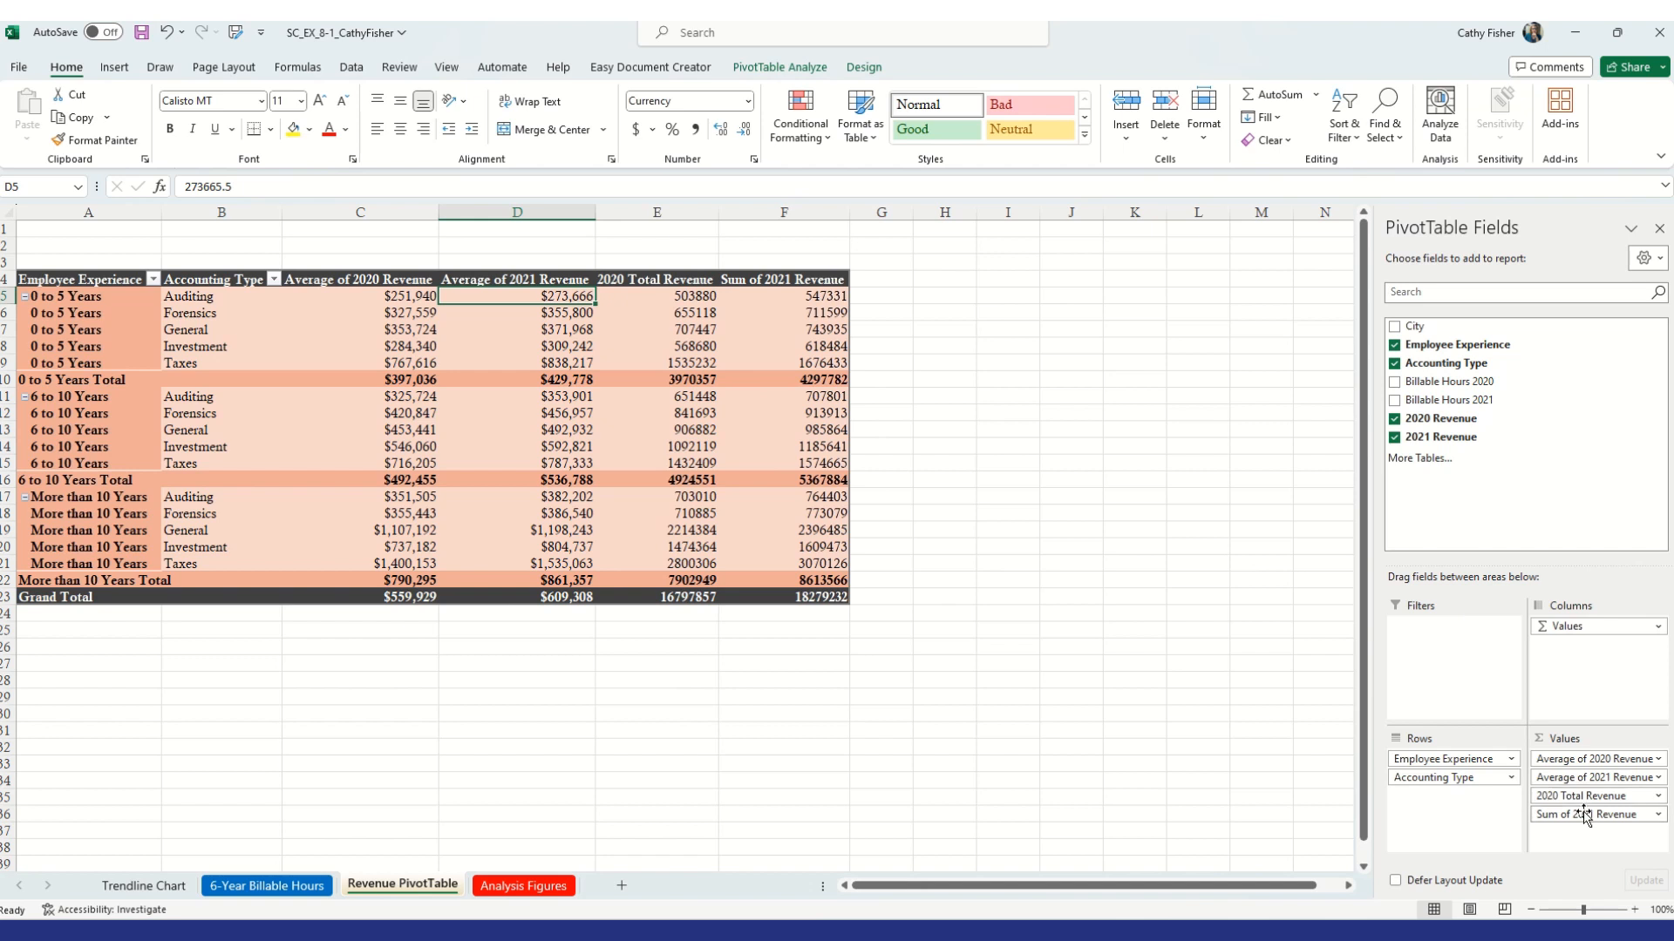
Rename the Sum of 2021 Revenue value field as 2021 Total Revenue
click(1659, 815)
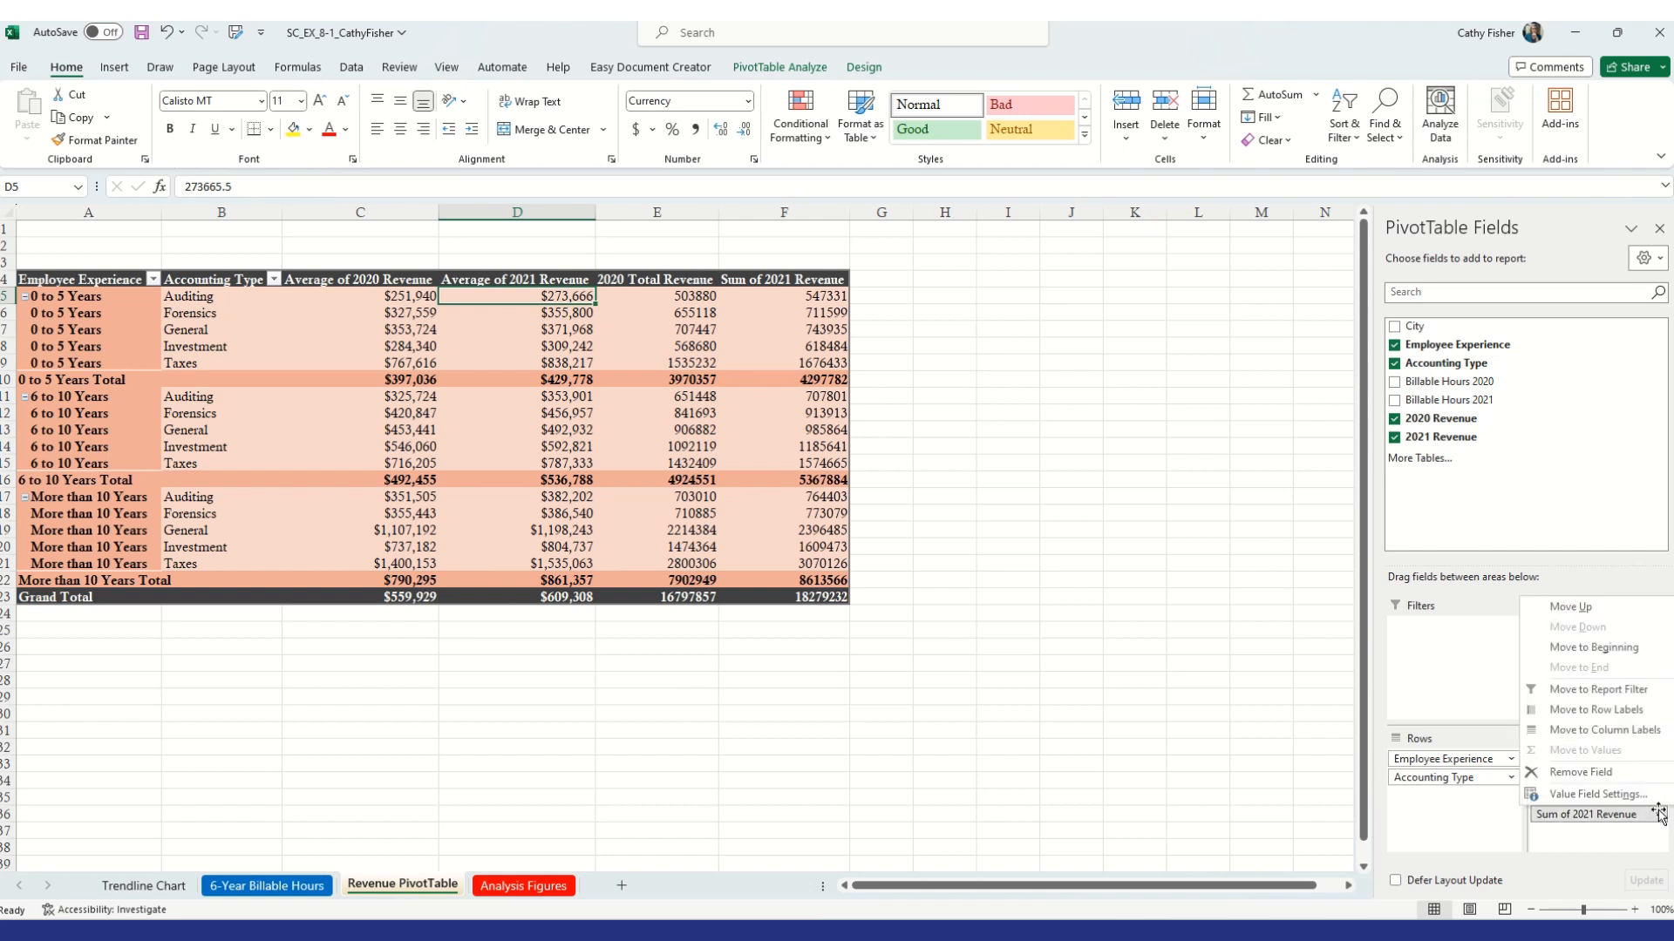
click(1623, 793)
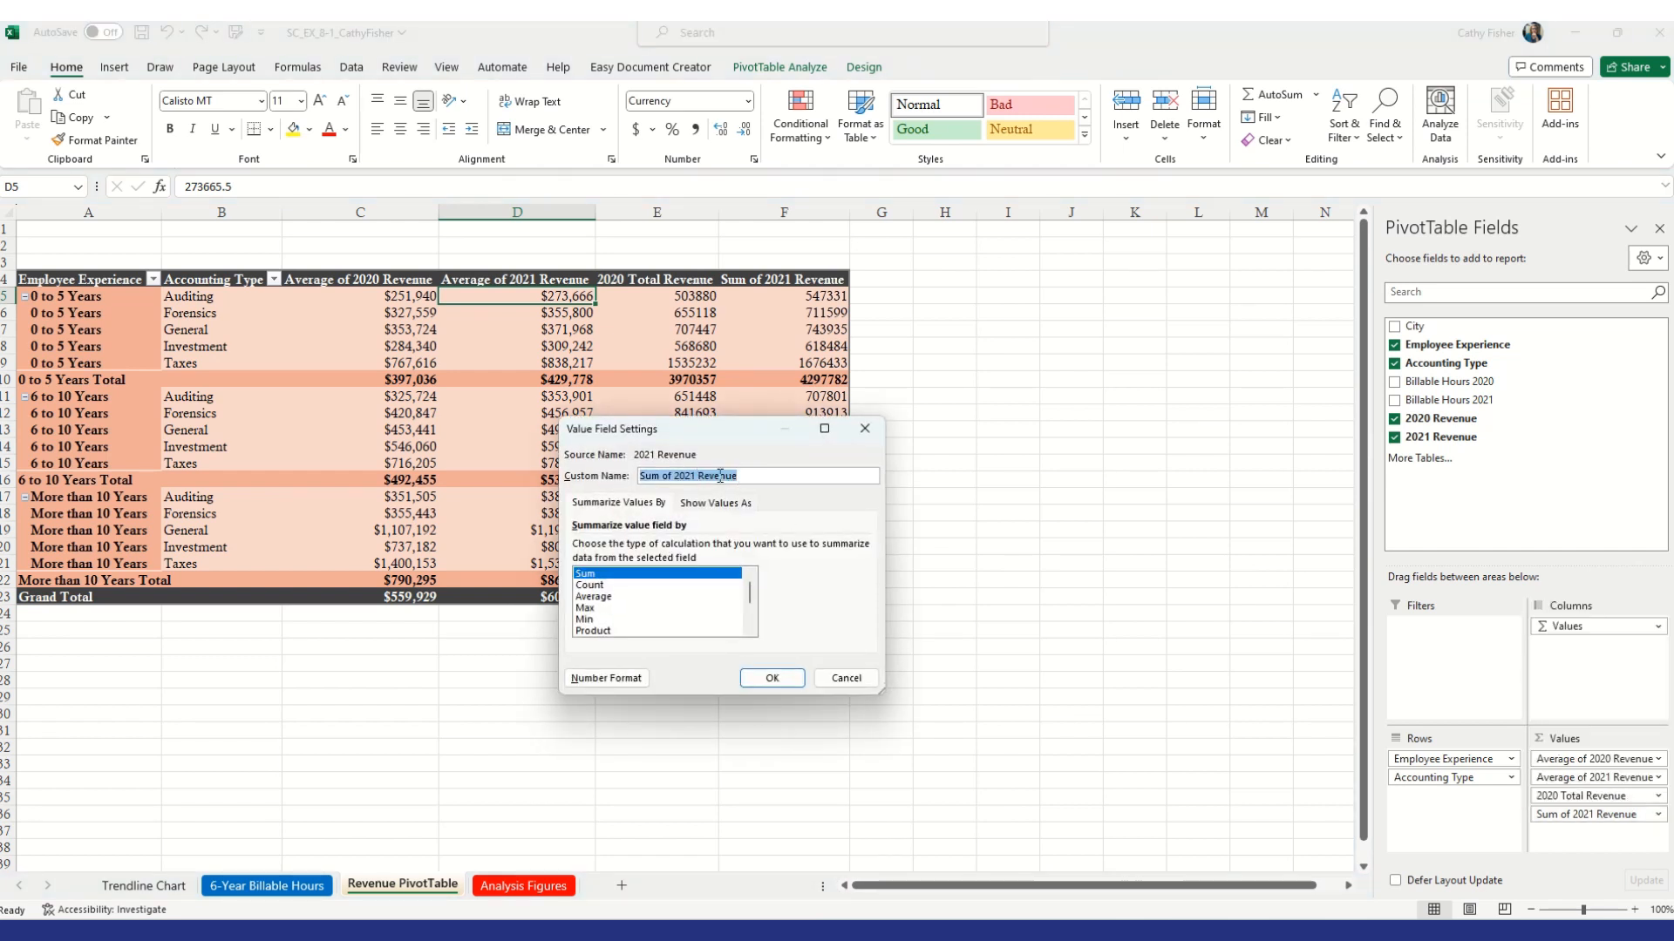
click(695, 475)
text(Total)
key(BackSpace)
key(BackSpace)
key(BackSpace)
key(BackSpace)
key(BackSpace)
key(BackSpace)
key(BackSpace)
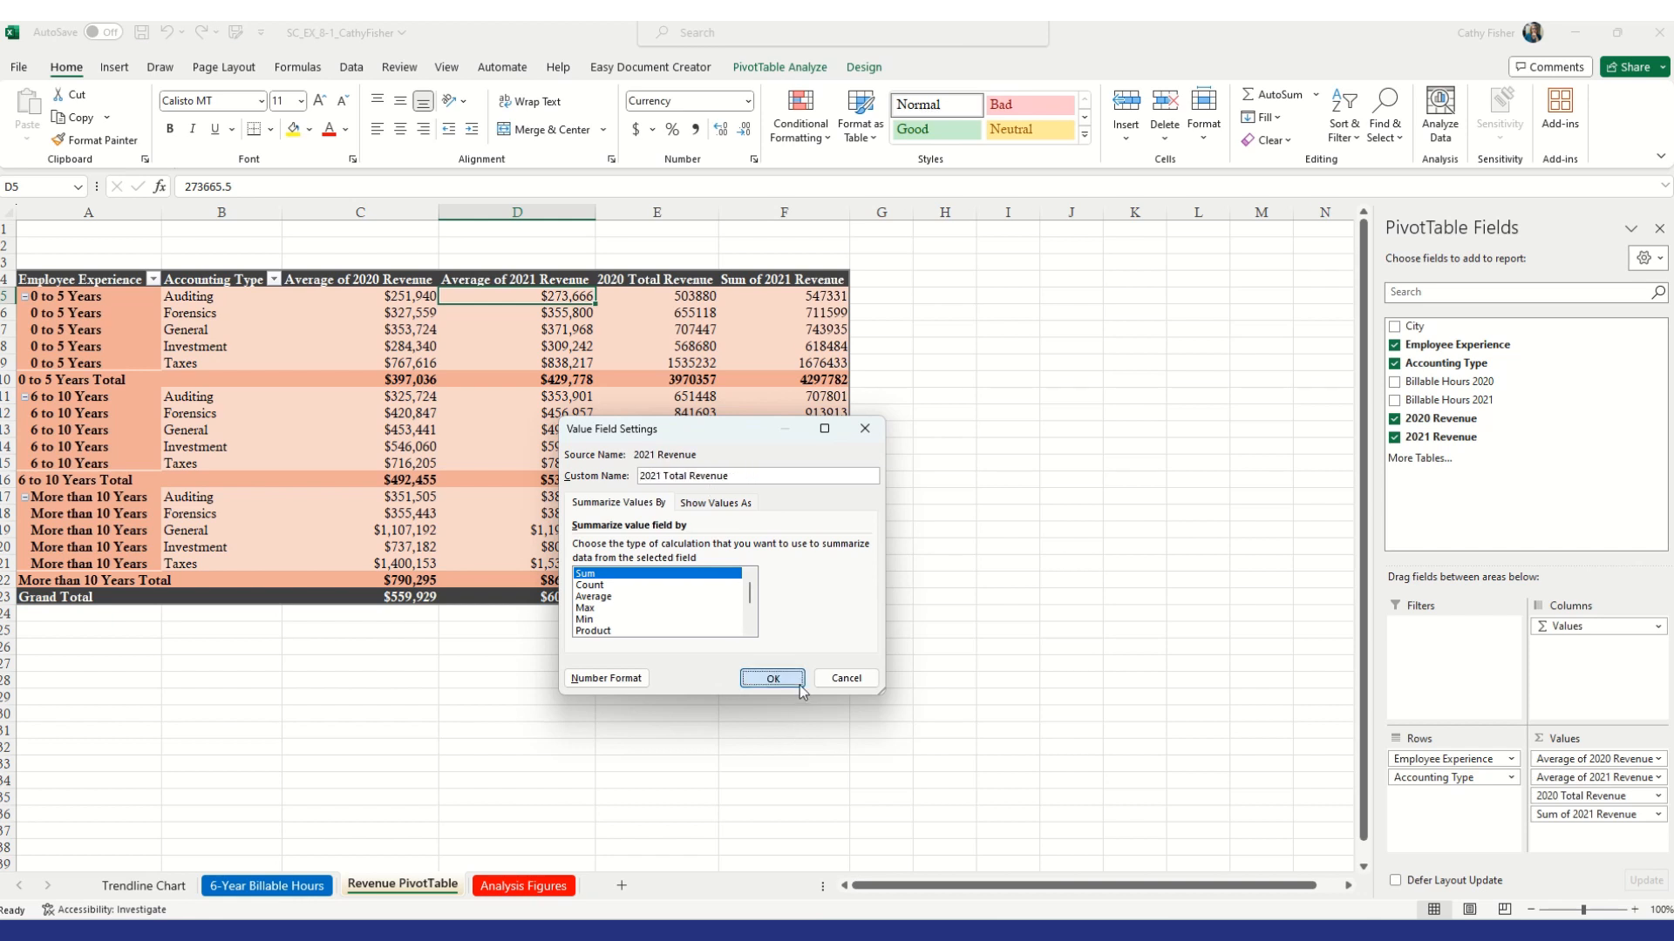
click(771, 679)
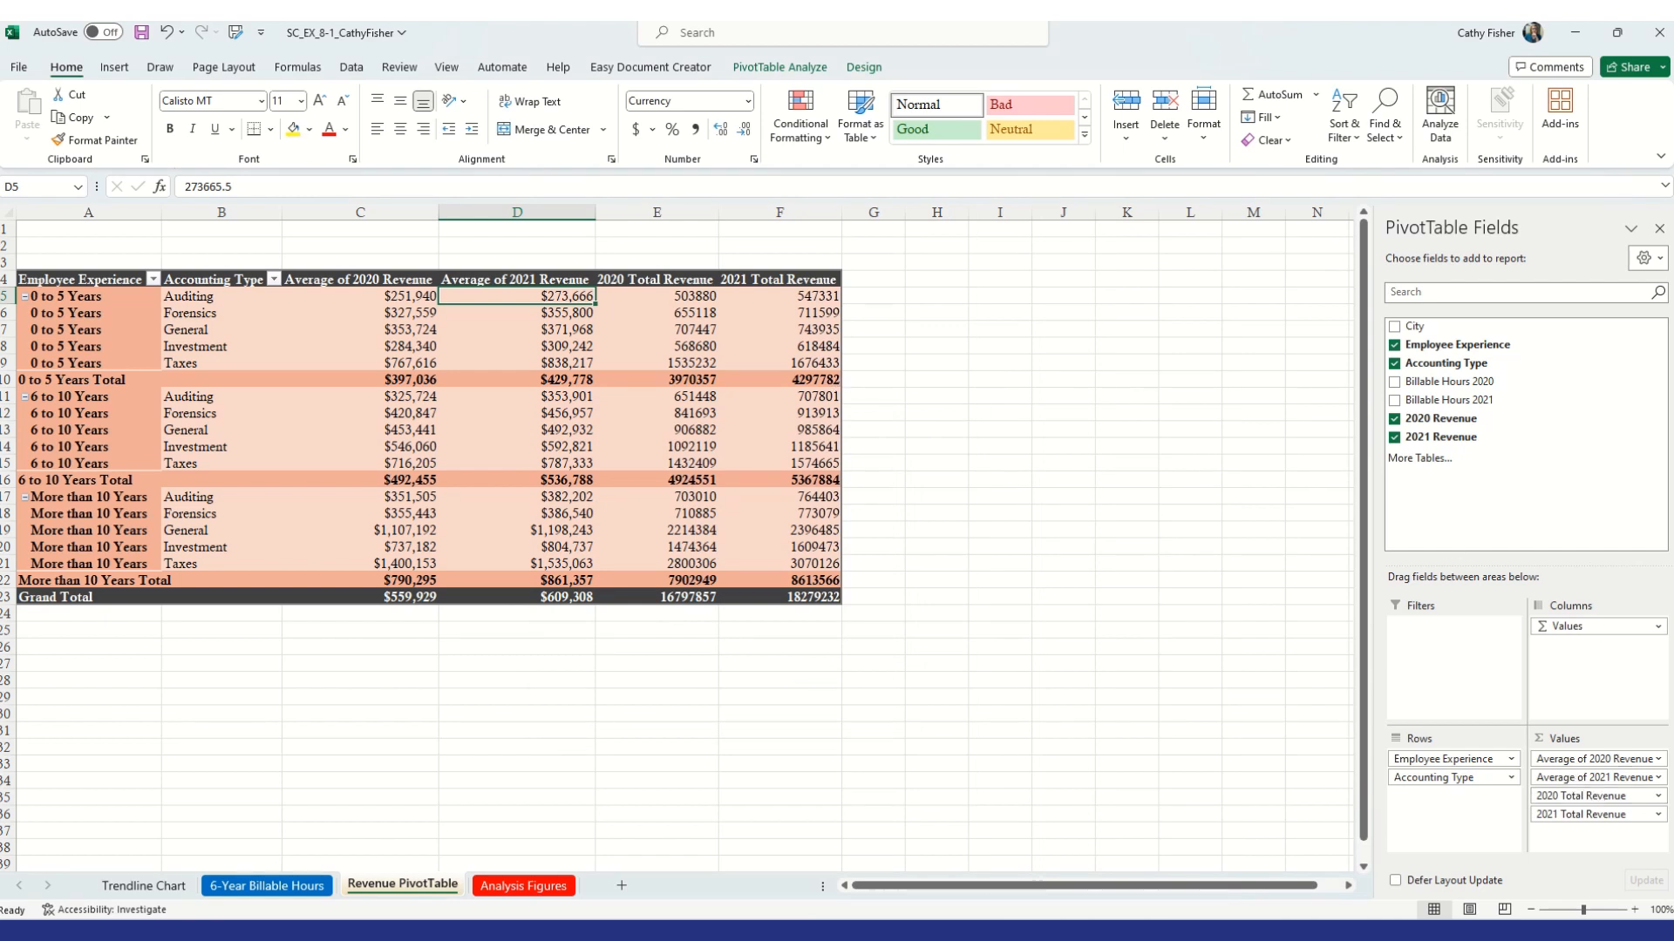
Reorder the value fields so each year's total revenue column comes before its average column
drag(1603, 800, 1606, 757)
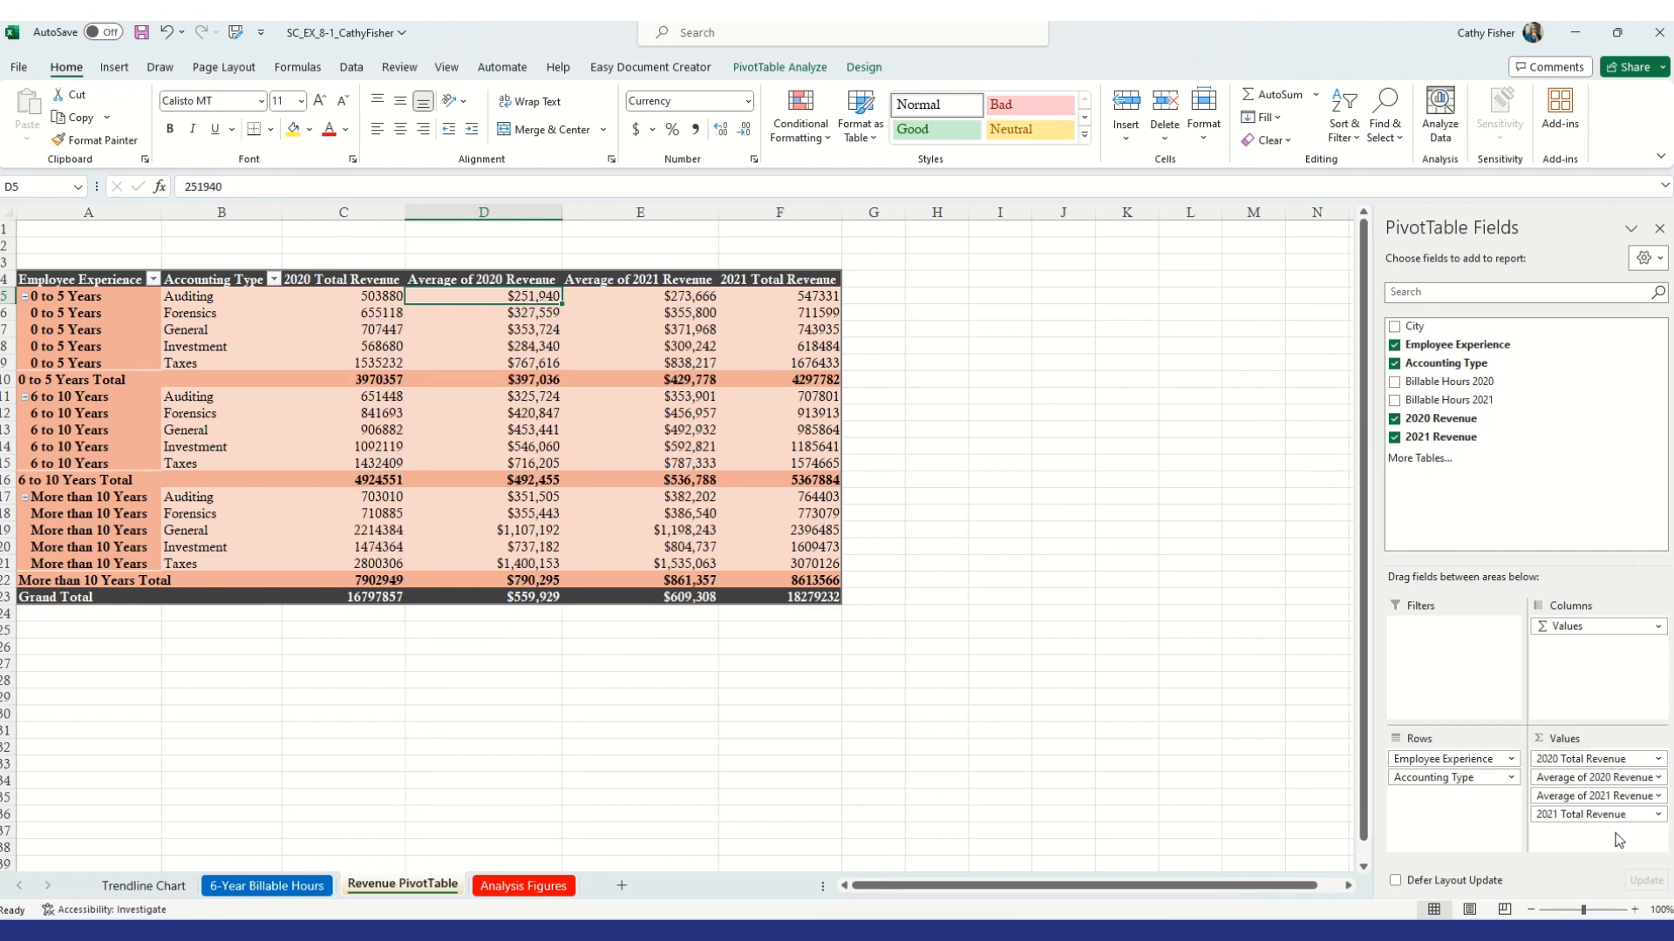
drag(1623, 823, 1621, 798)
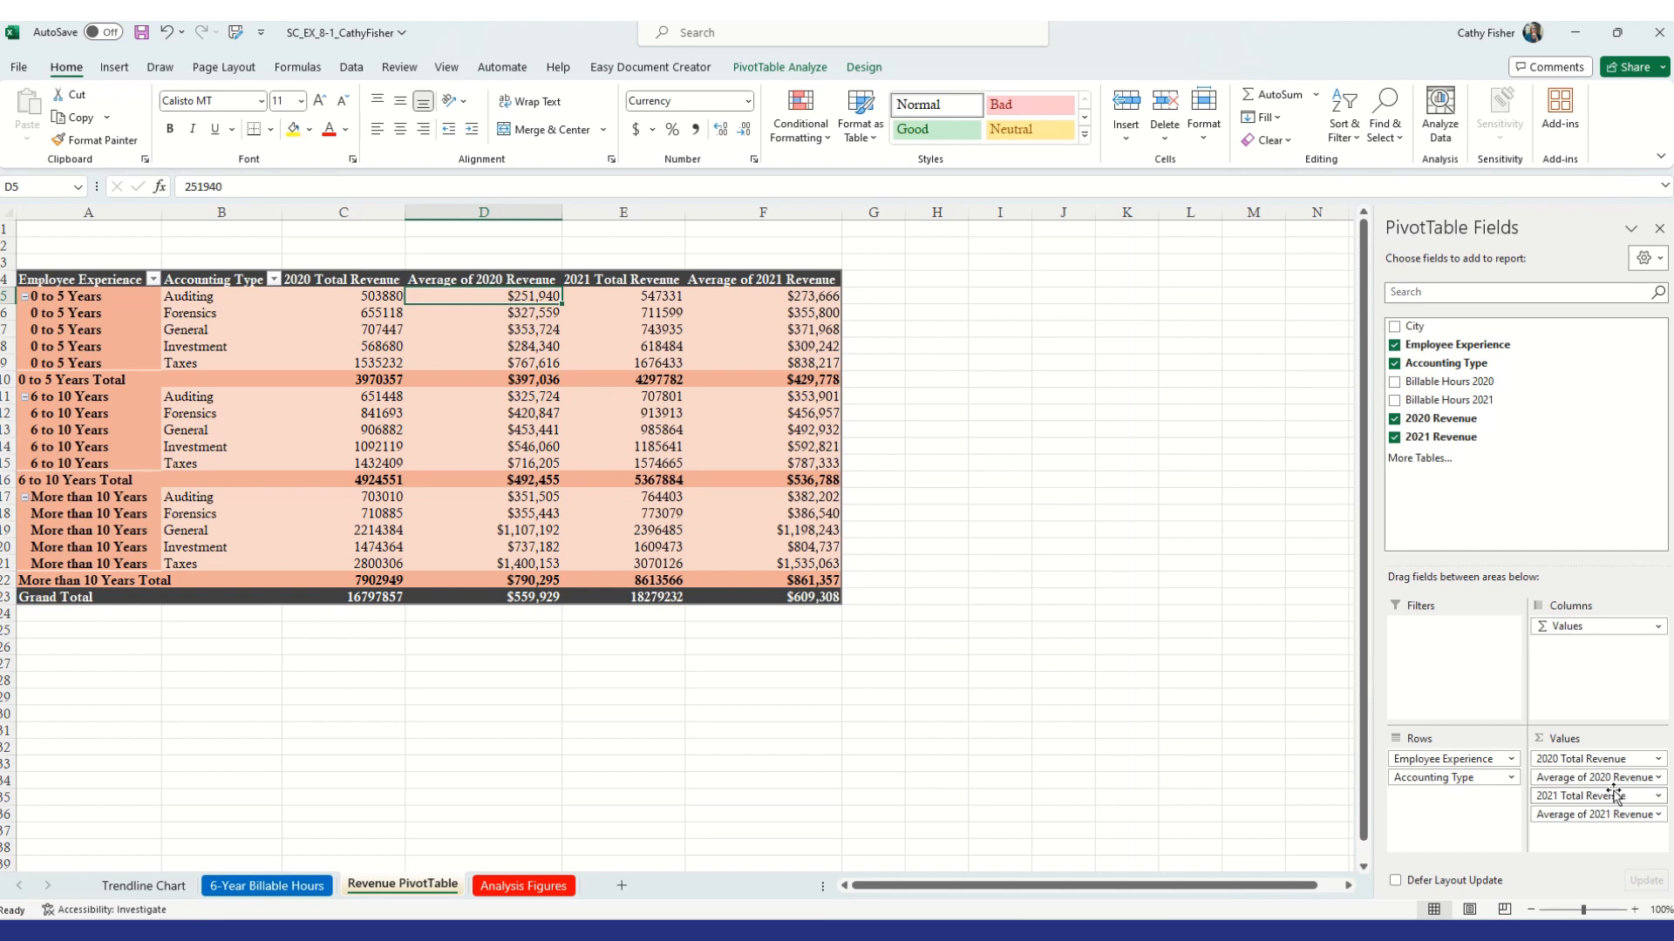
Format the 2020 Total Revenue values as Currency with 0 decimal places
click(333, 311)
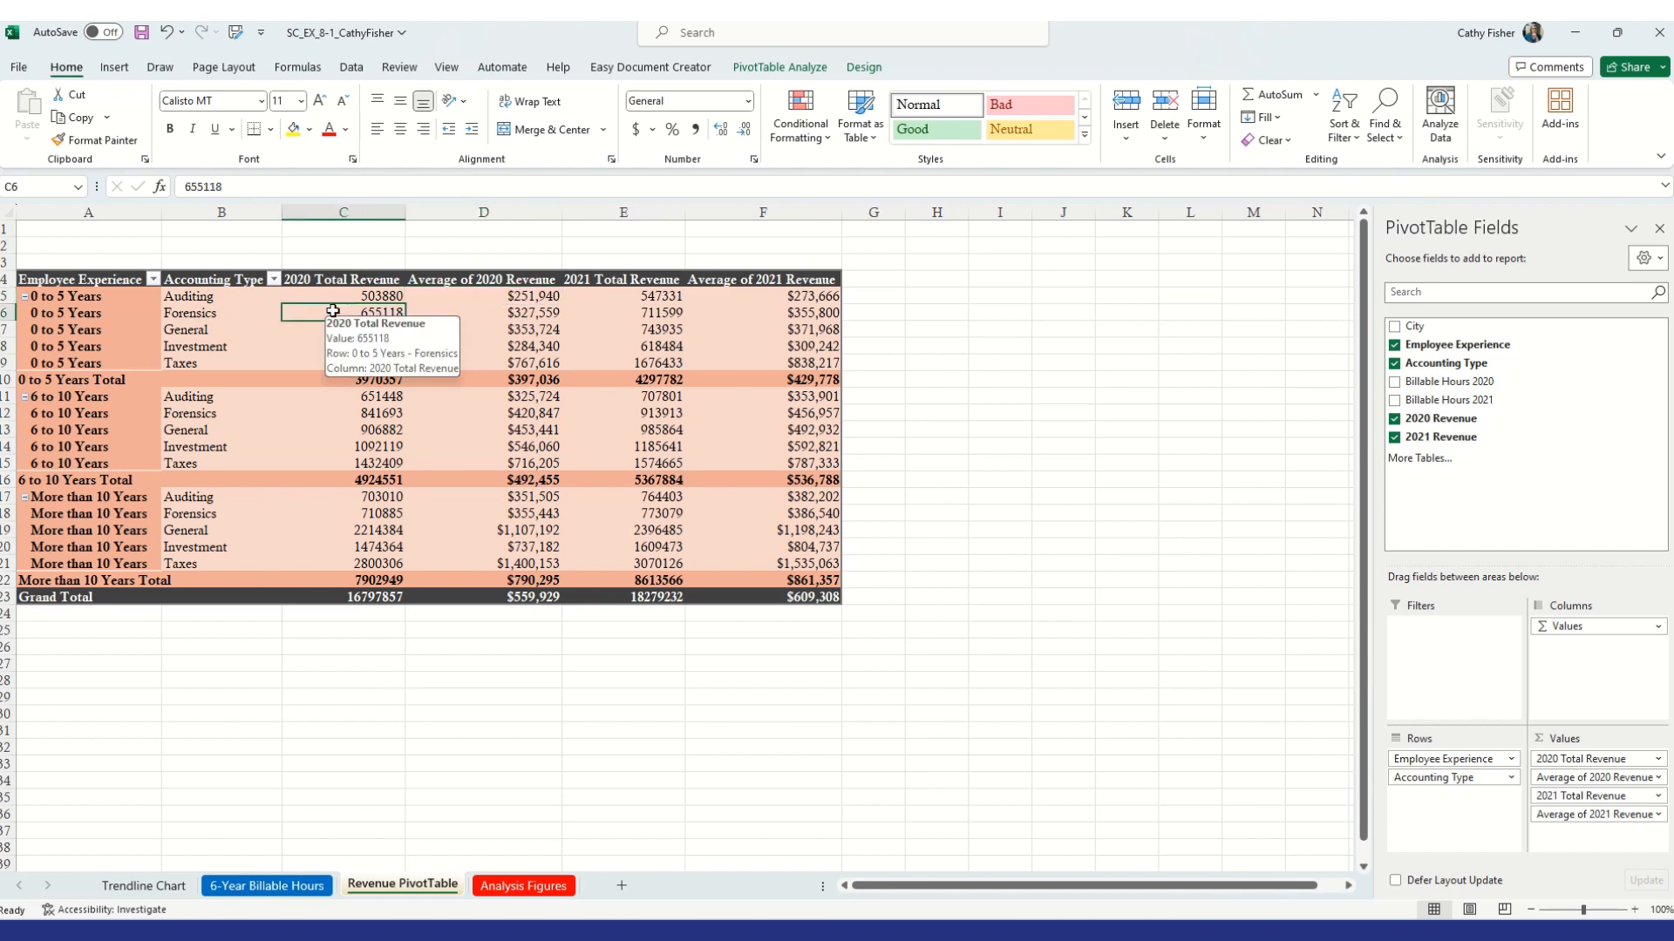
right_click(333, 311)
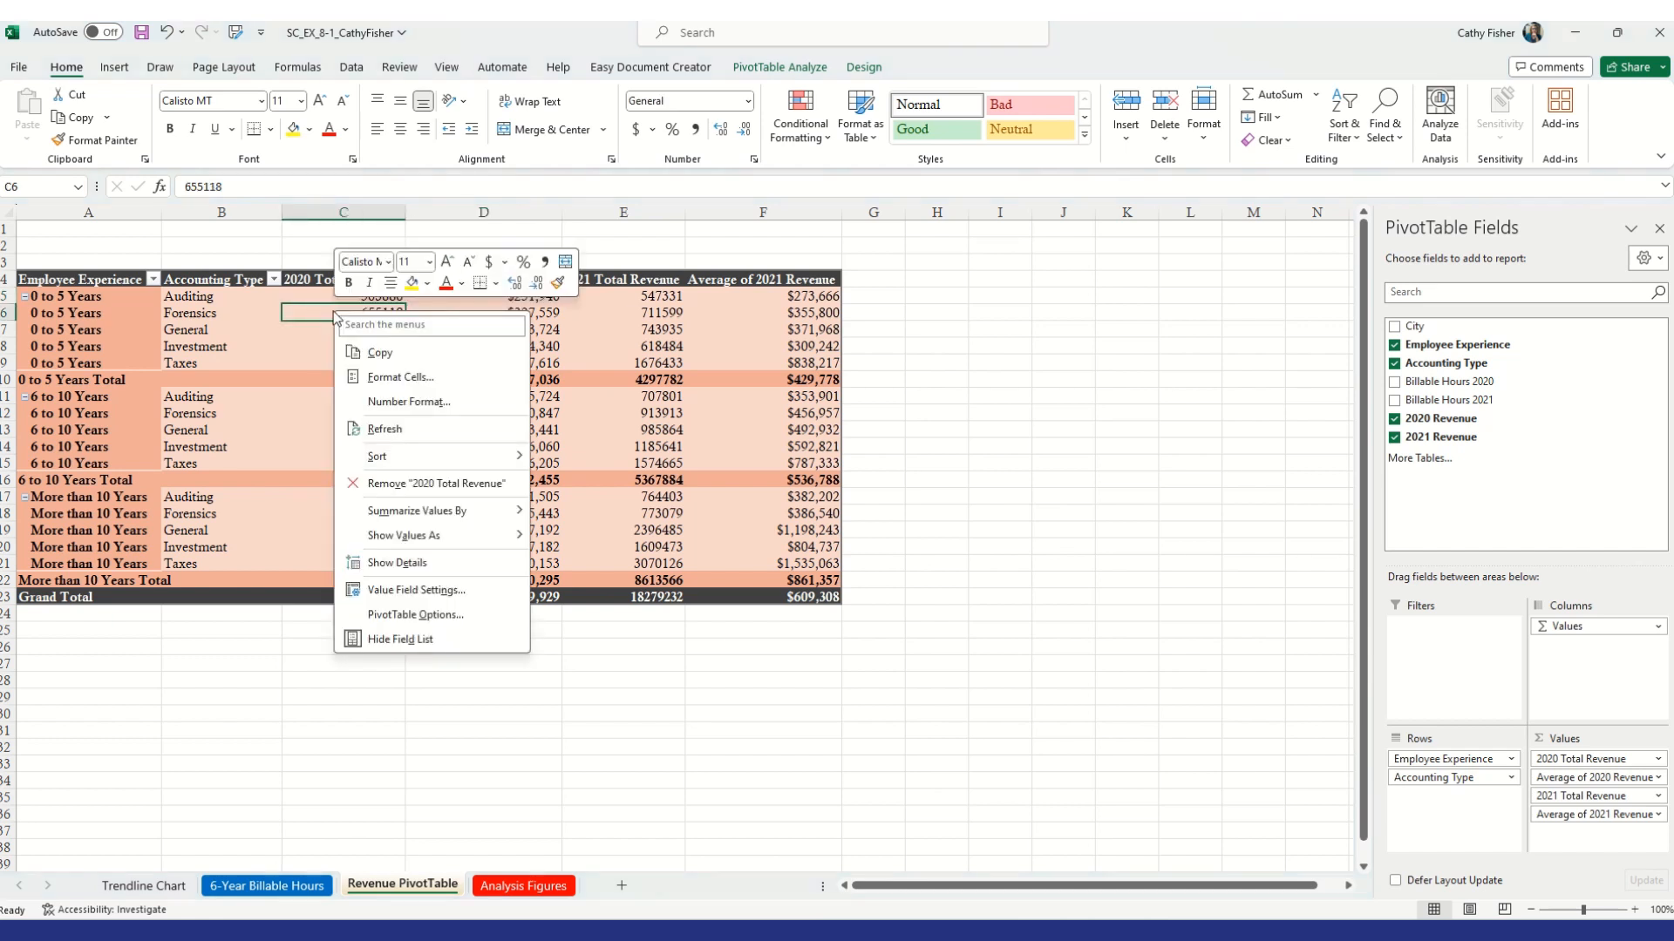
click(458, 401)
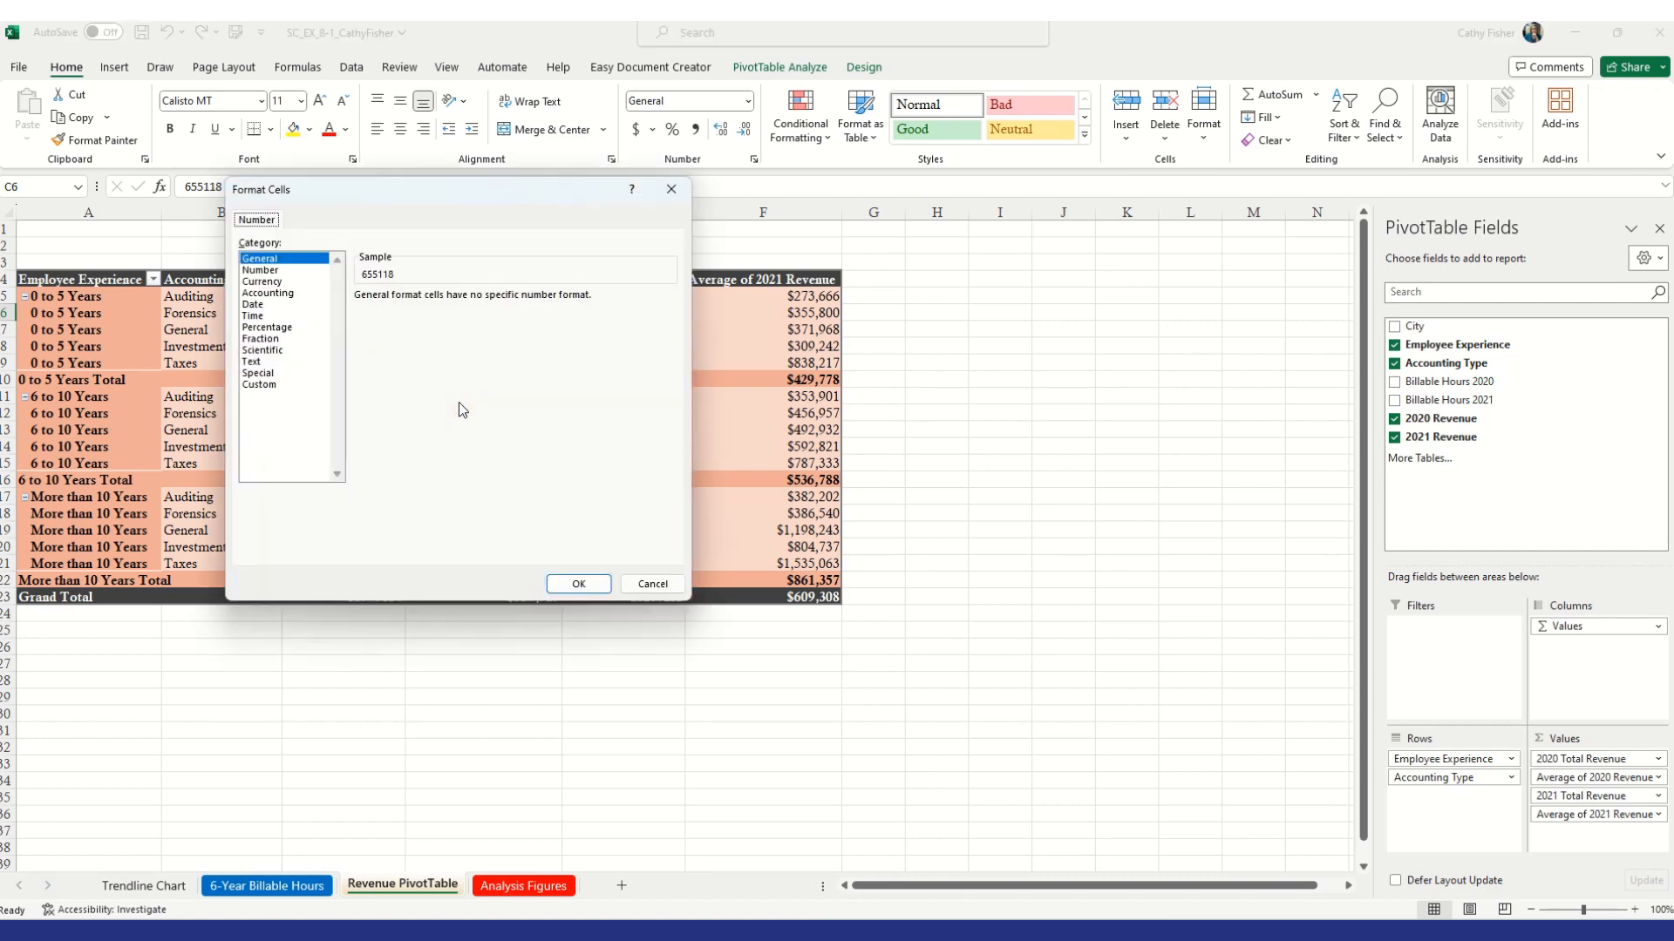
click(277, 282)
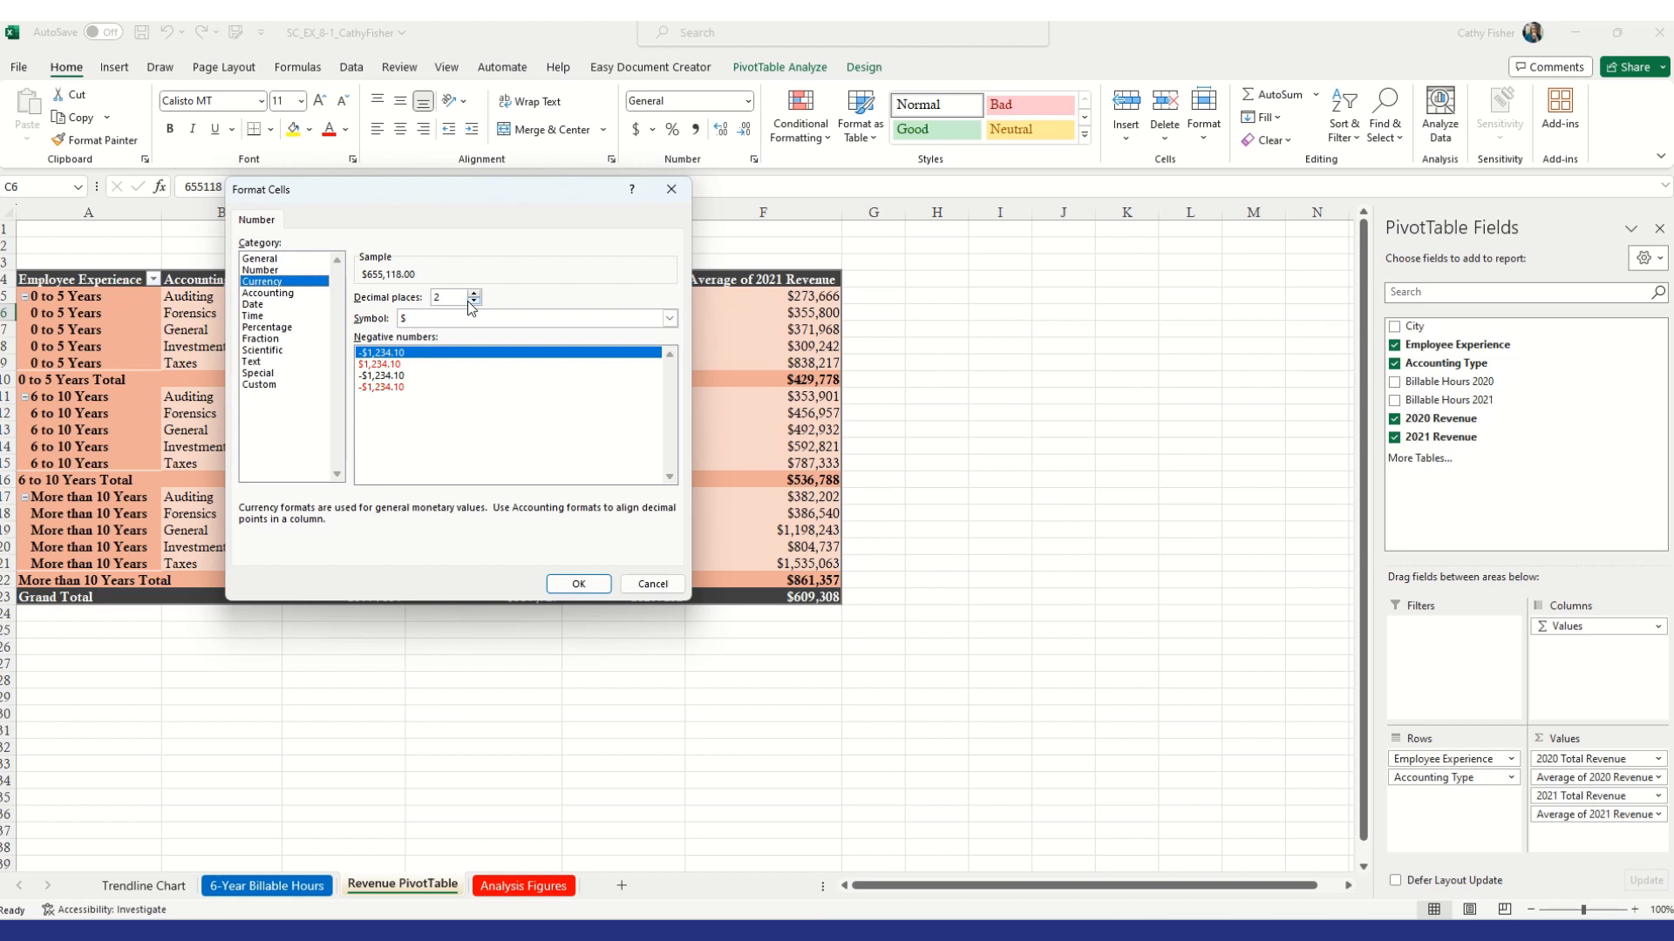
click(474, 302)
click(475, 302)
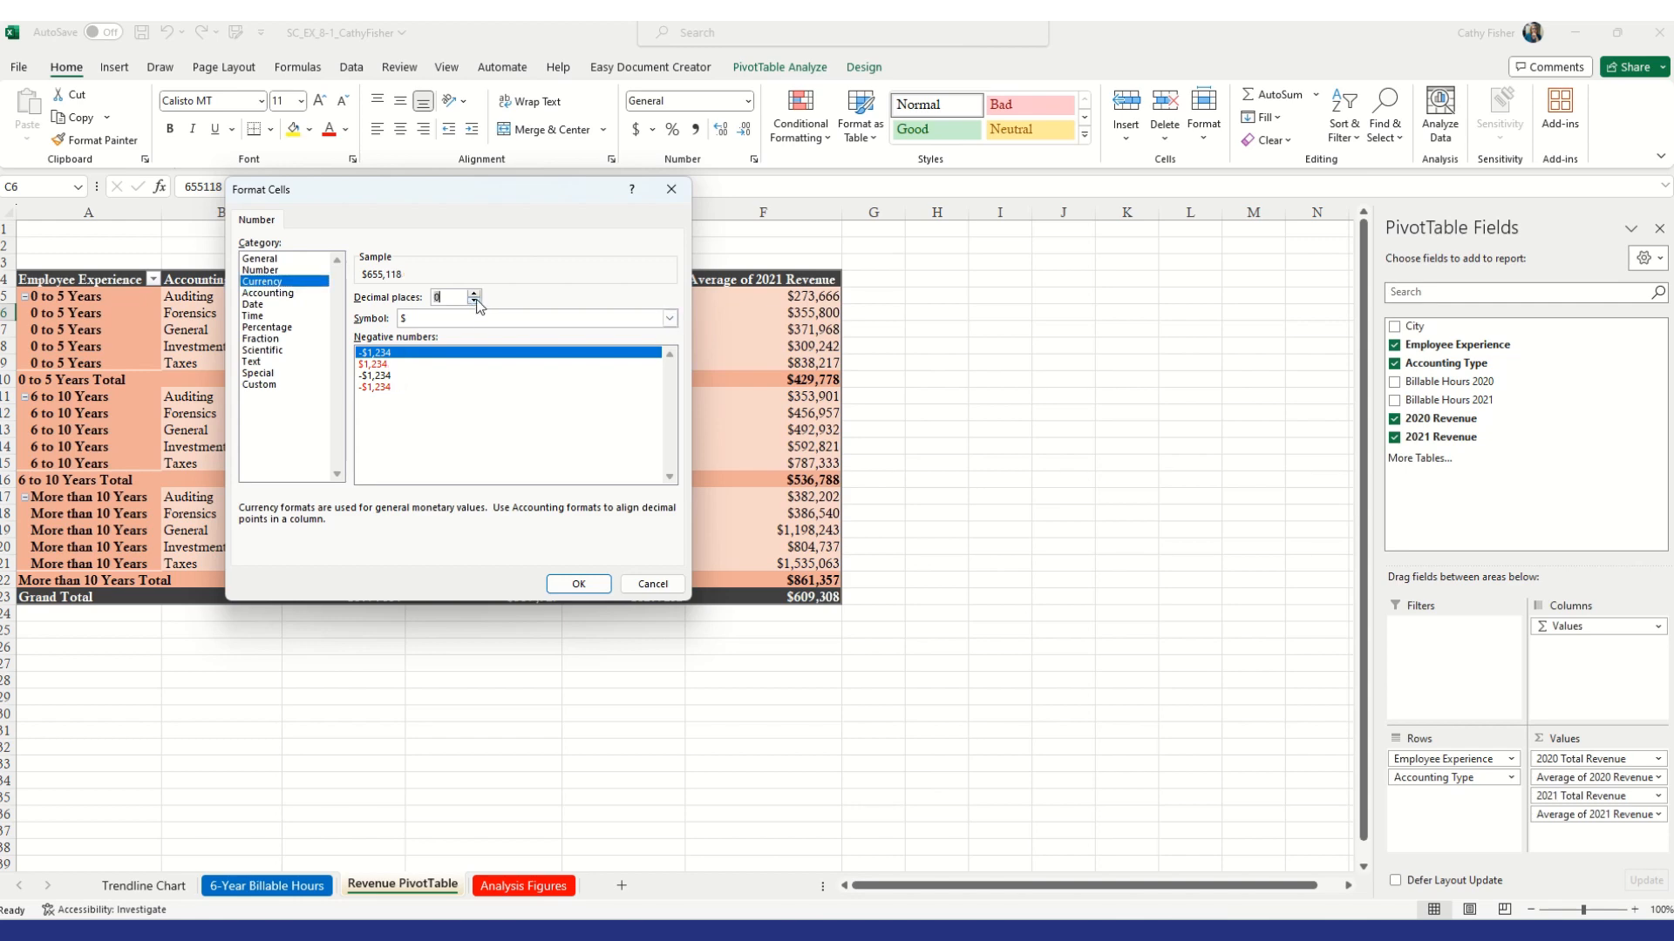
click(579, 583)
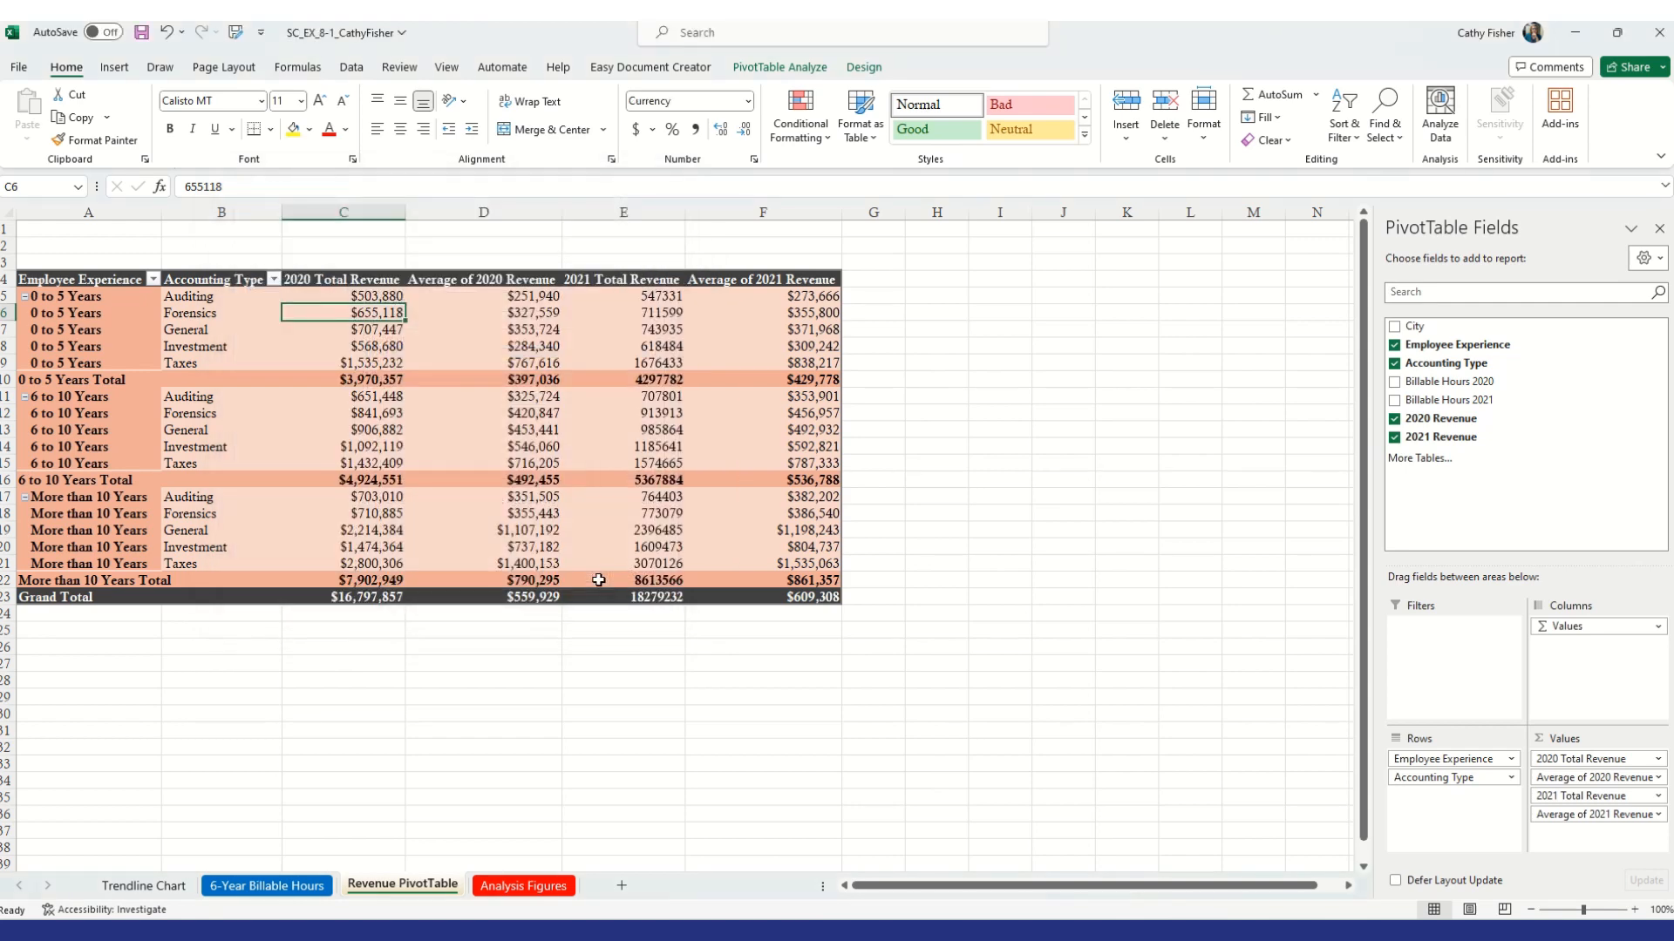
Format the 2021 Total Revenue values as Currency with 0 decimal places
right_click(644, 315)
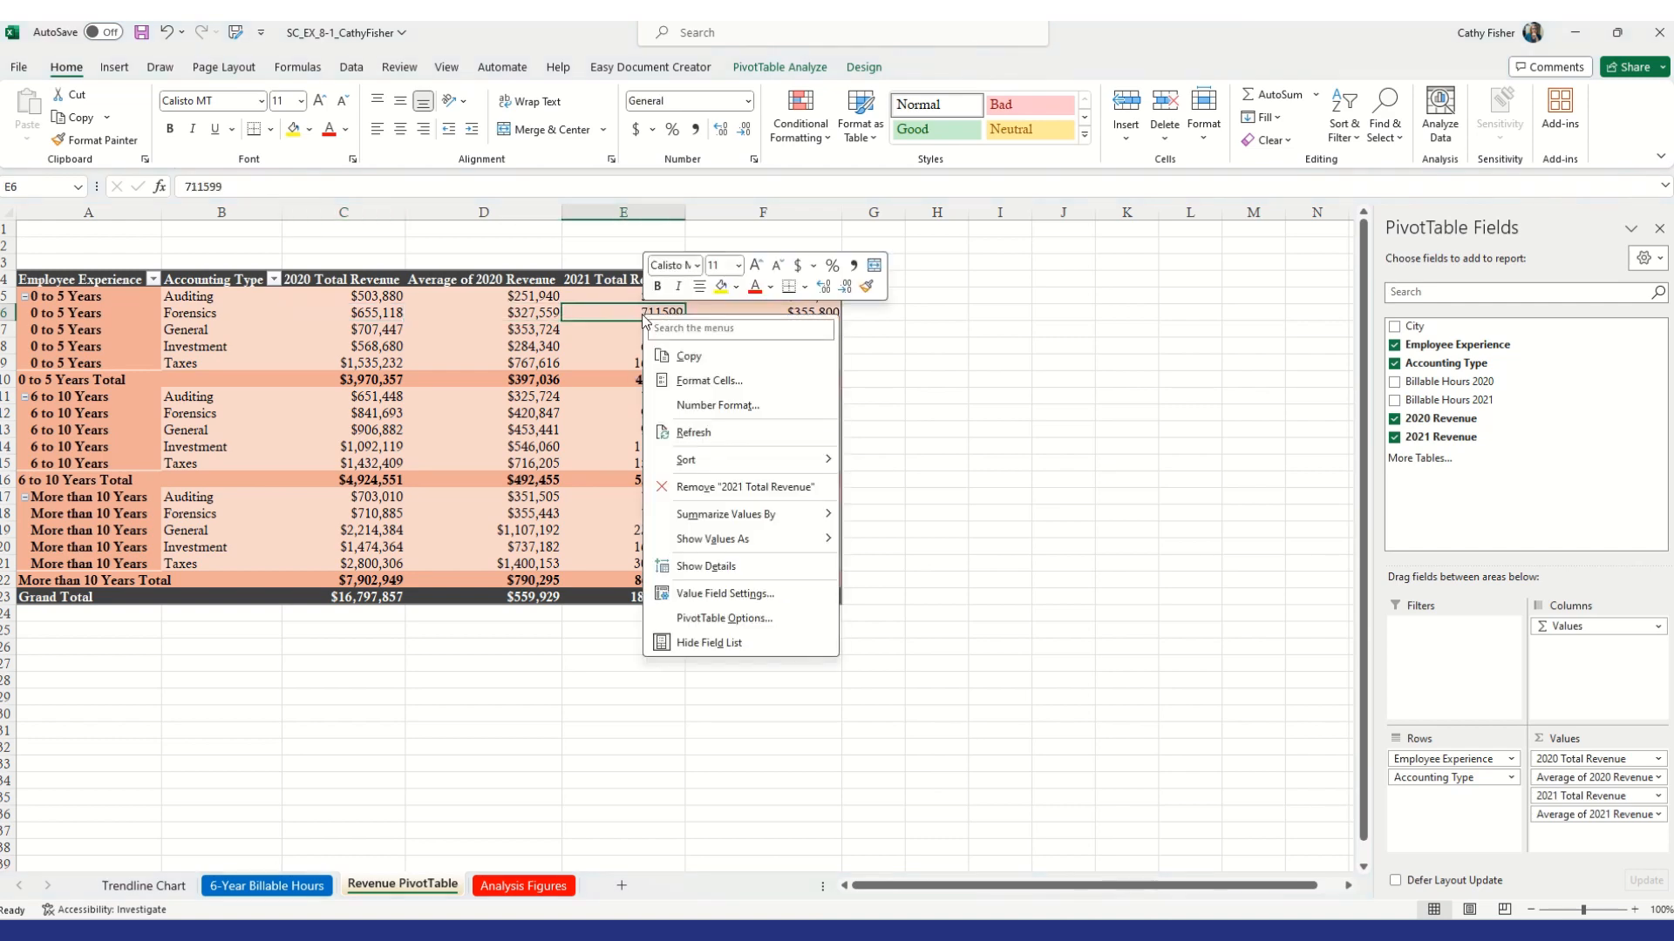
click(718, 405)
click(523, 289)
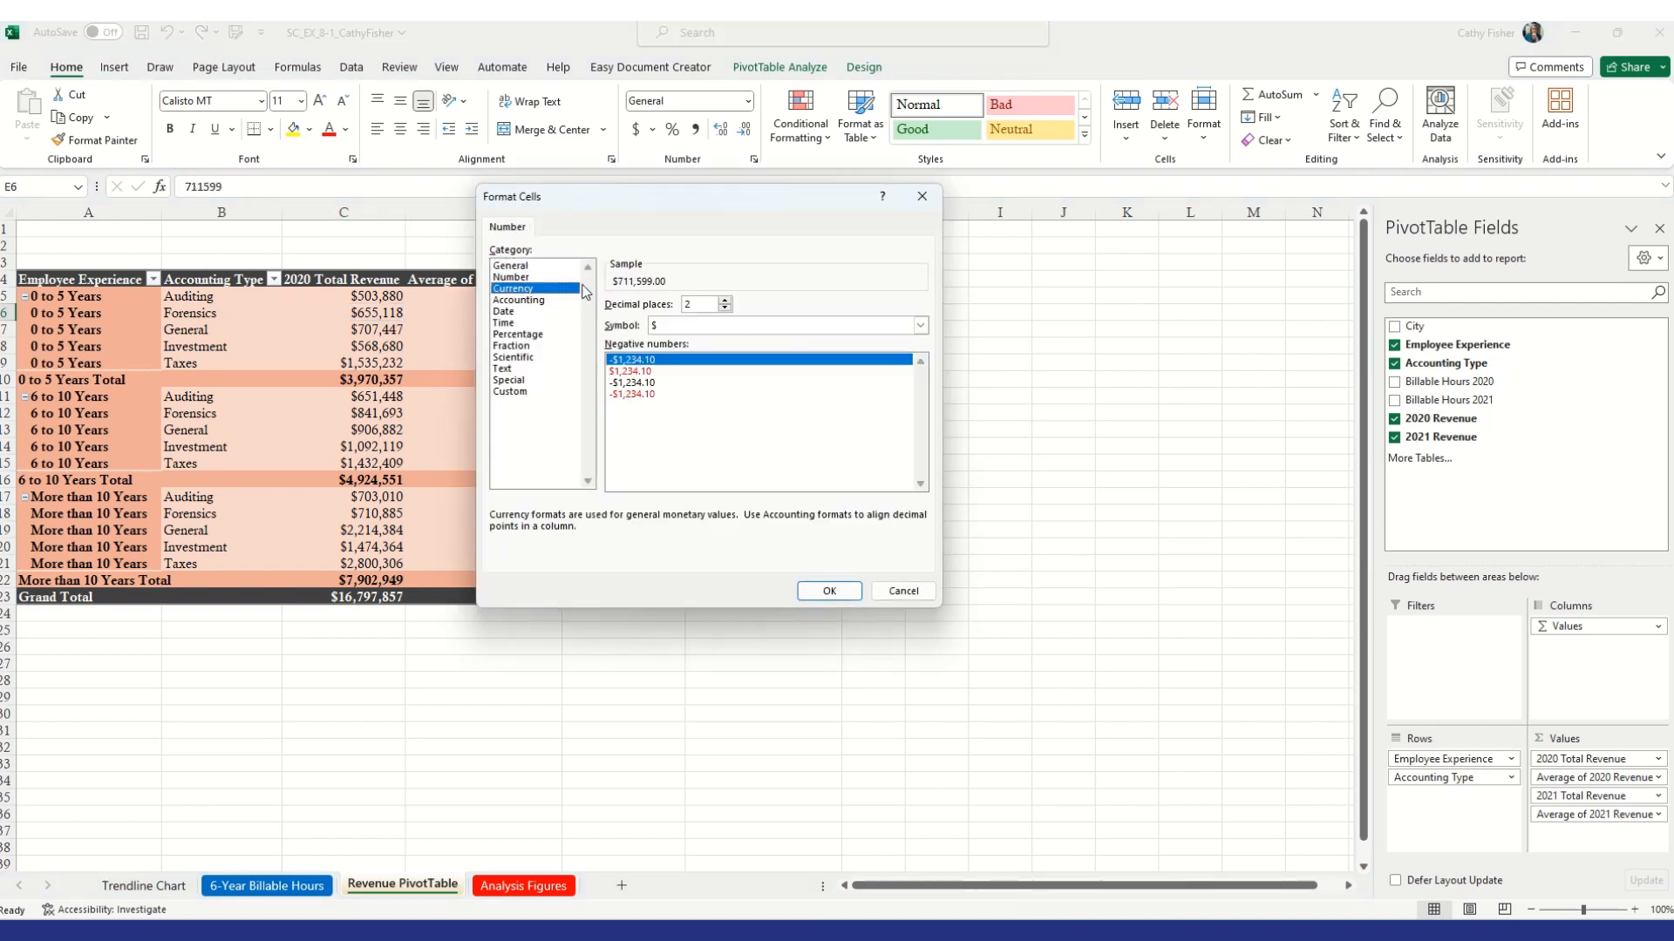
click(725, 309)
click(725, 310)
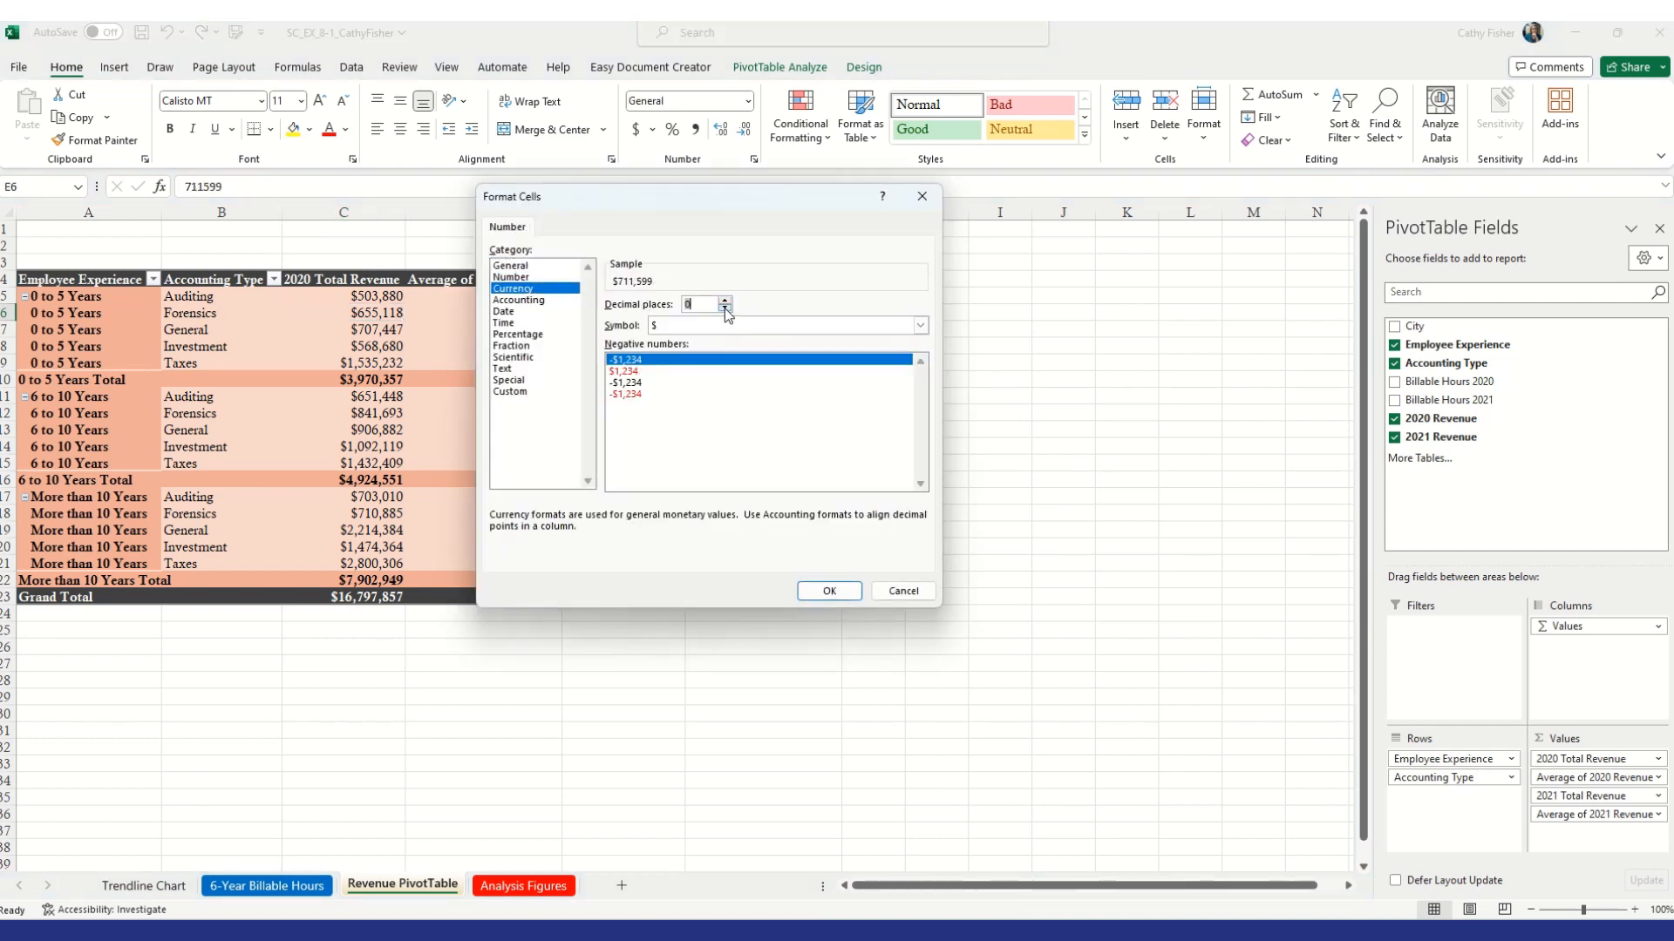
click(830, 592)
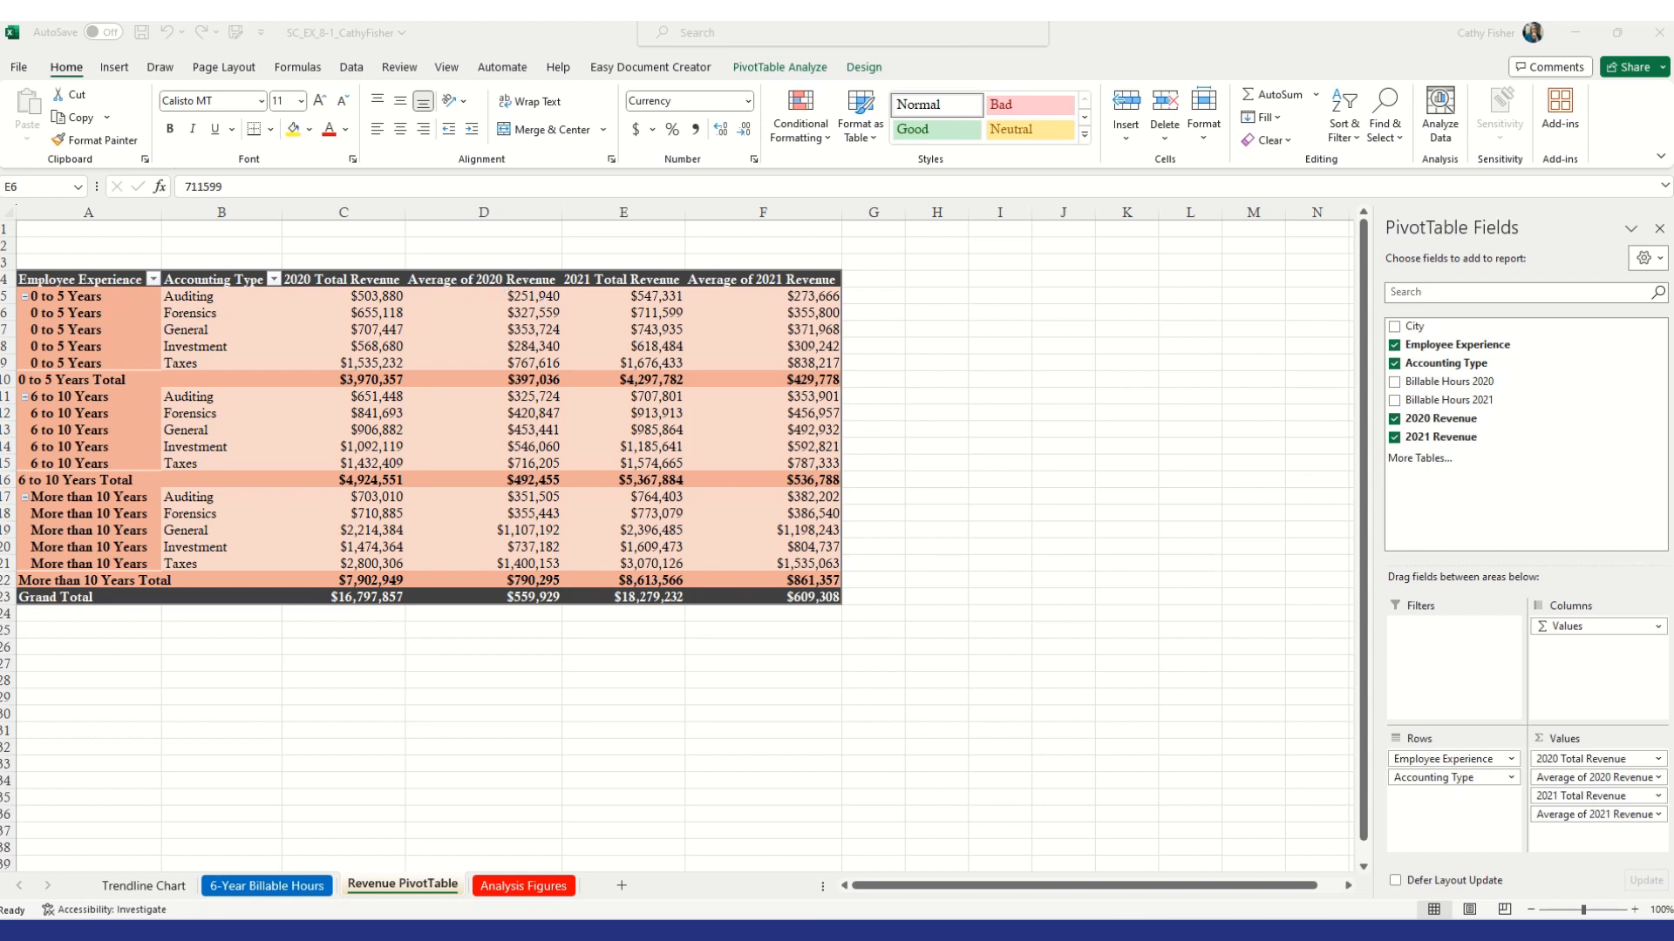
Rename the Average of 2020 Revenue value field as 2020 Average Revenue
click(1660, 778)
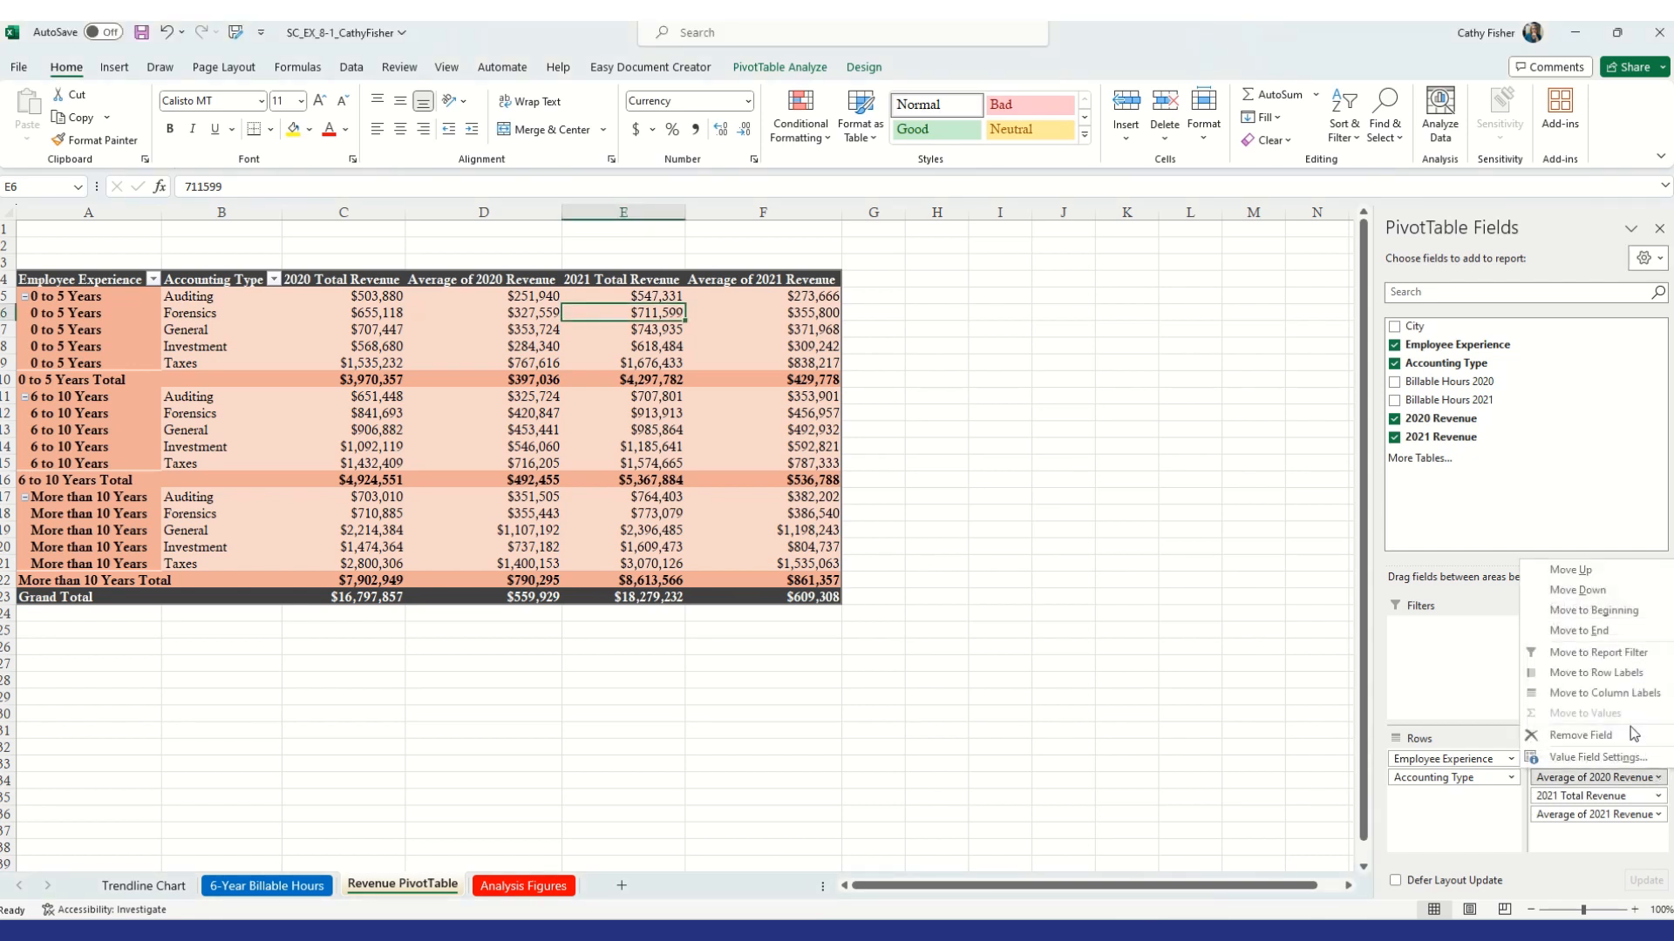
click(1629, 757)
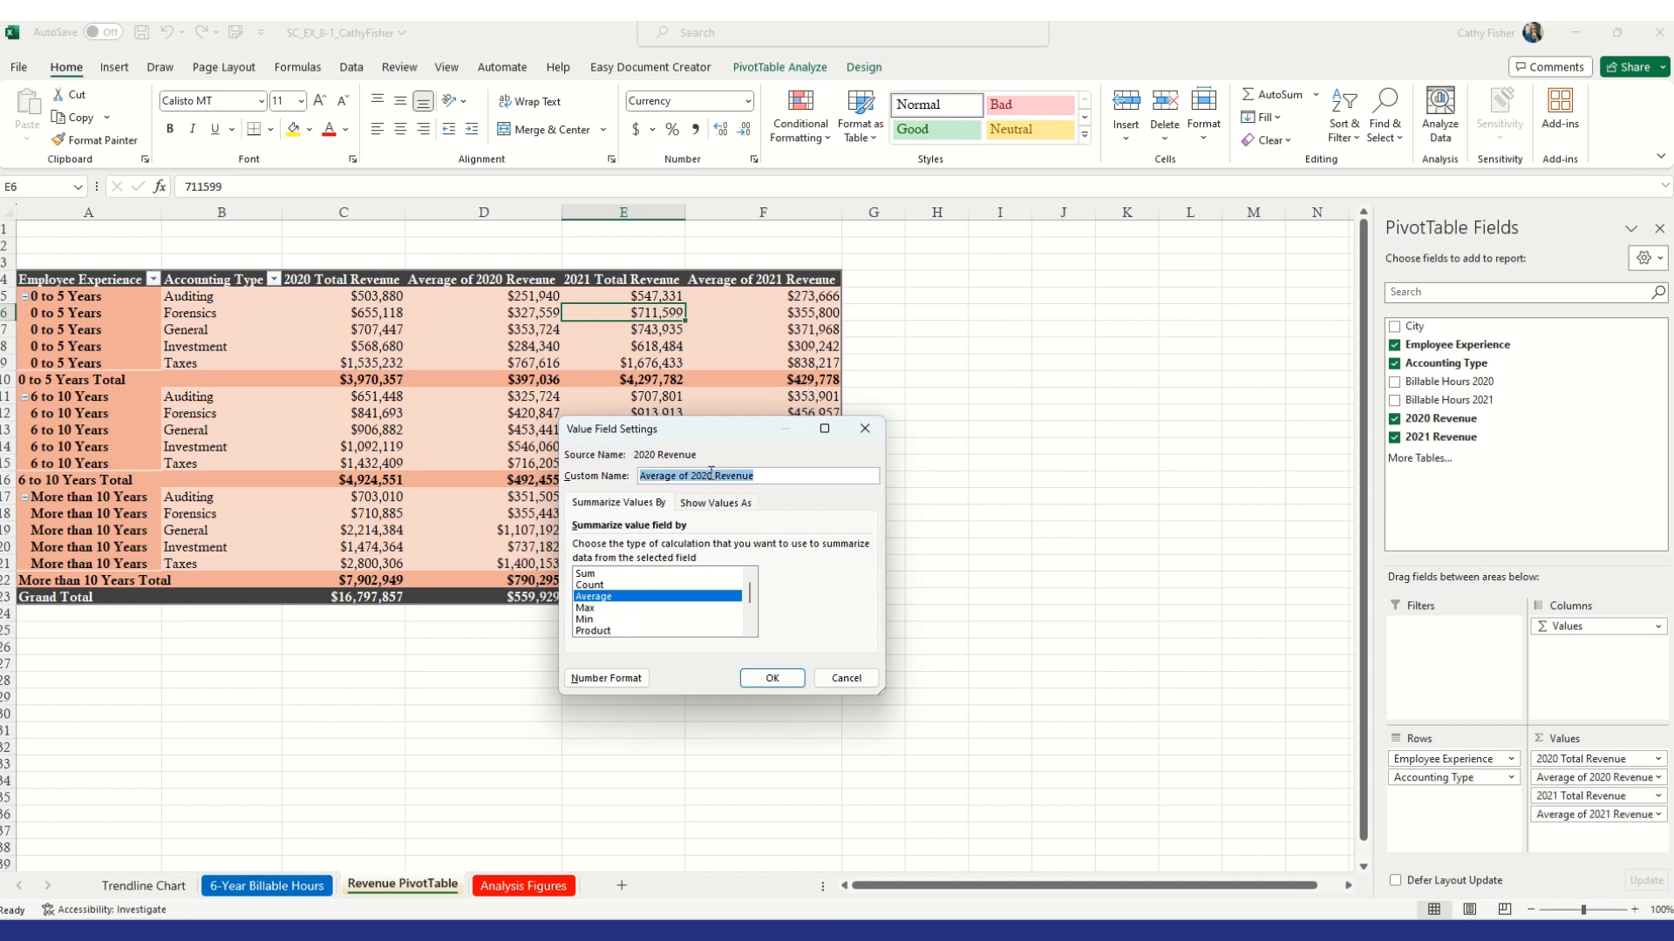
drag(689, 477, 584, 482)
key(BackSpace)
click(667, 476)
text(Average)
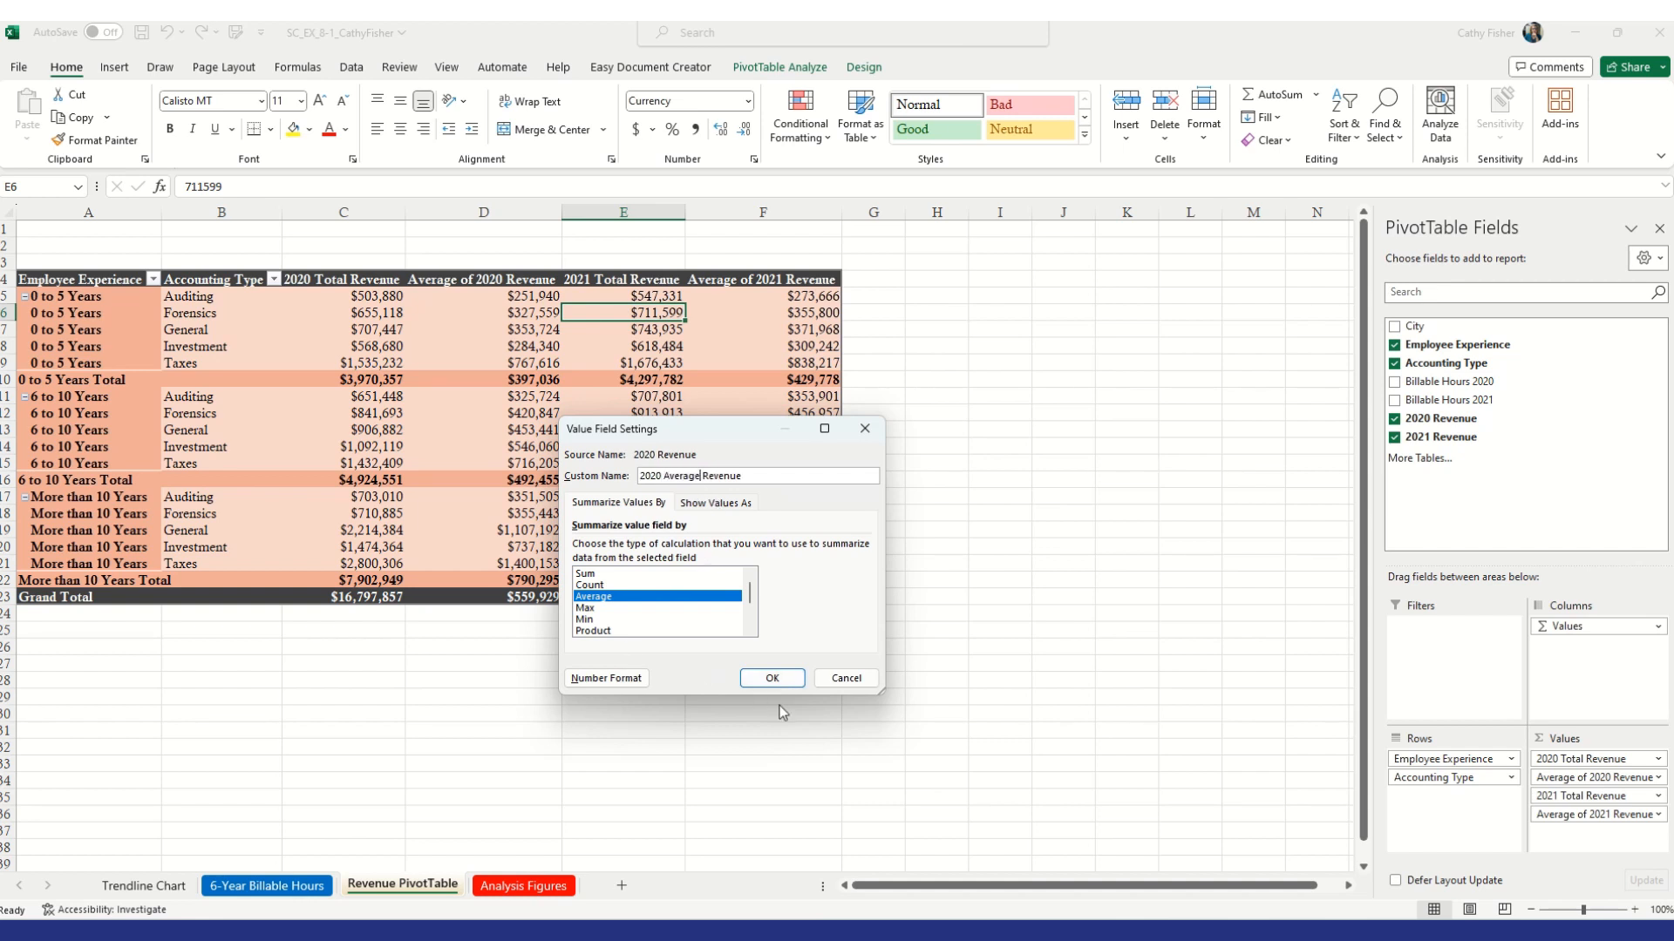
click(772, 679)
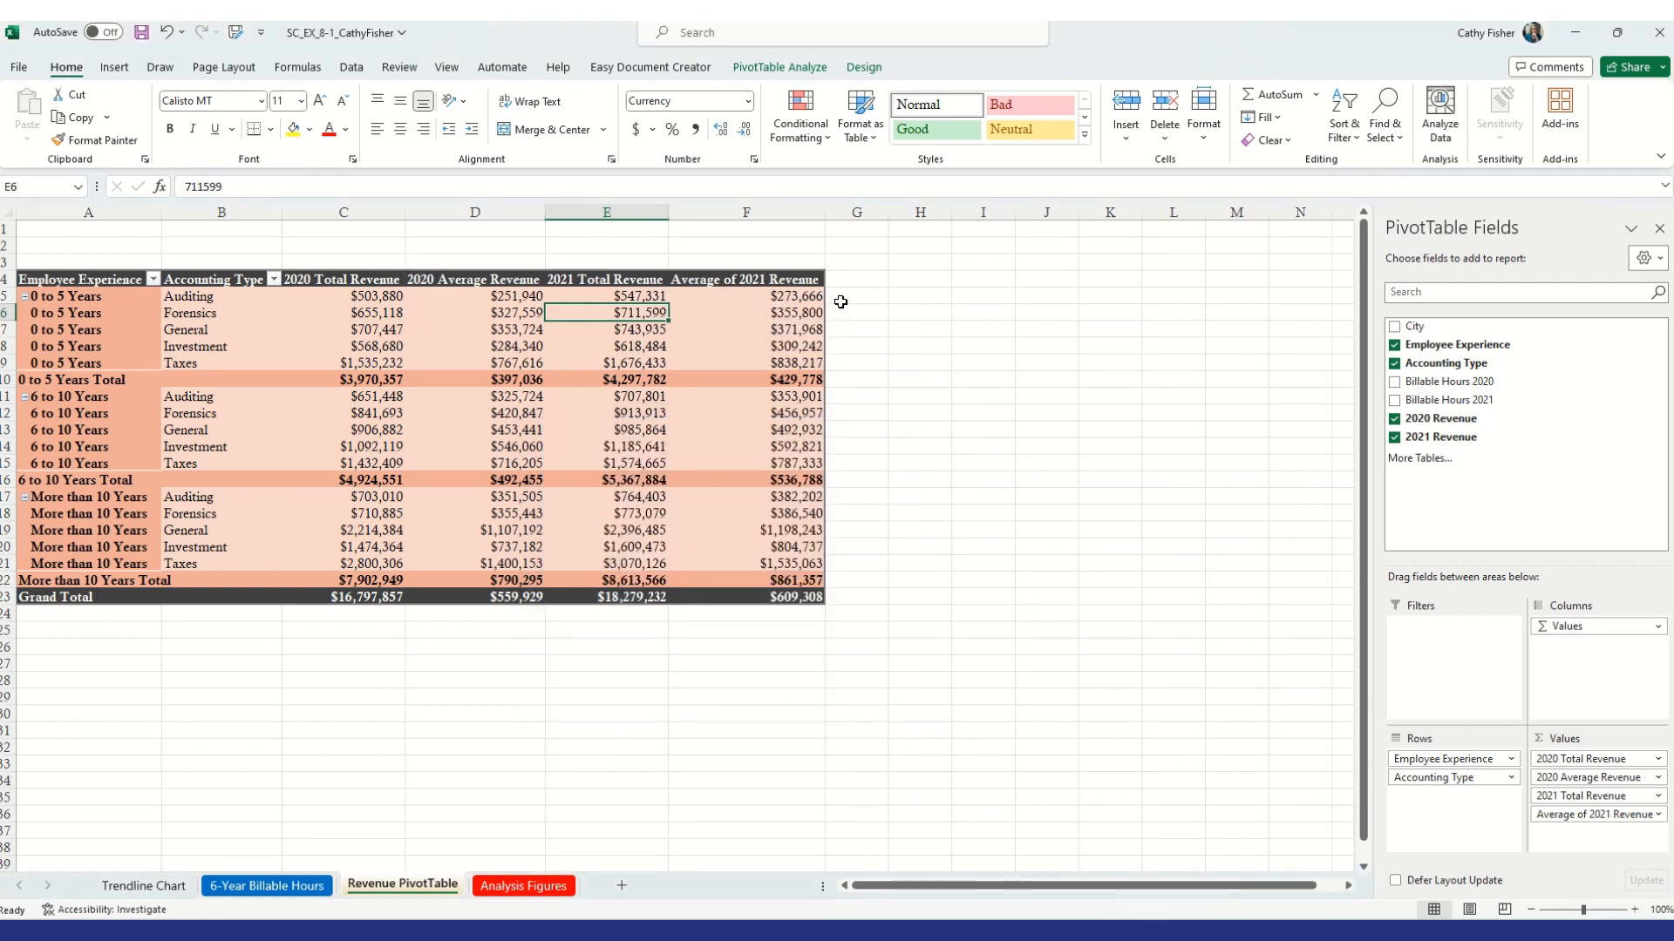
Rename the Average of 2021 Revenue value field as 2021 Average Revenue
click(1659, 815)
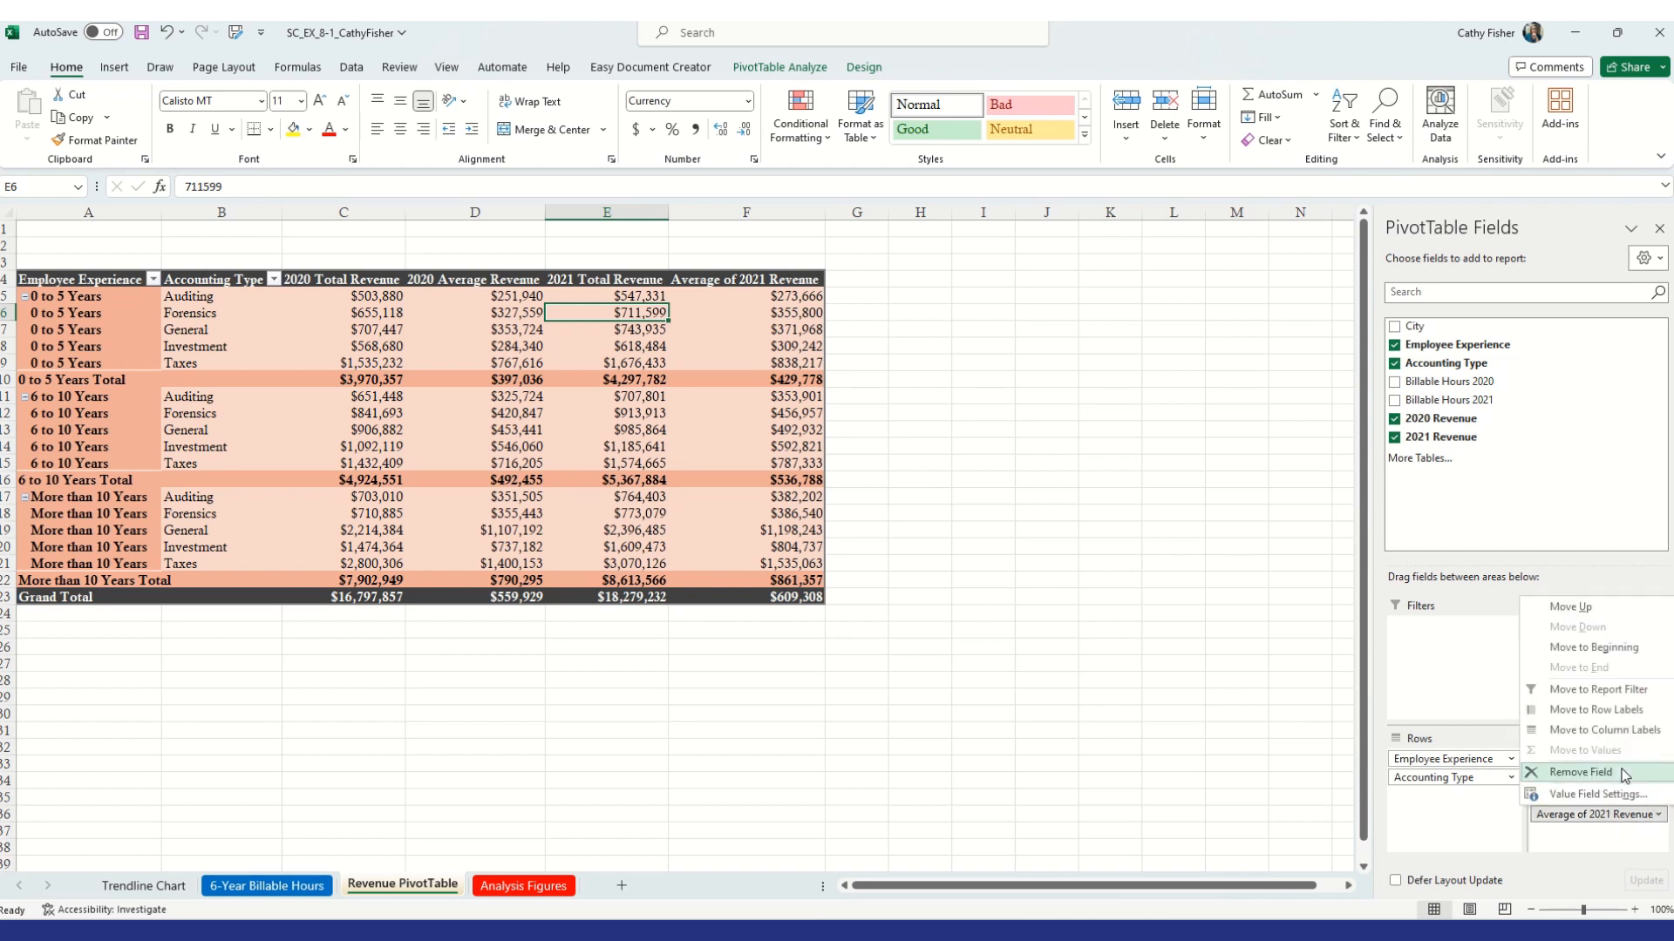
click(1619, 795)
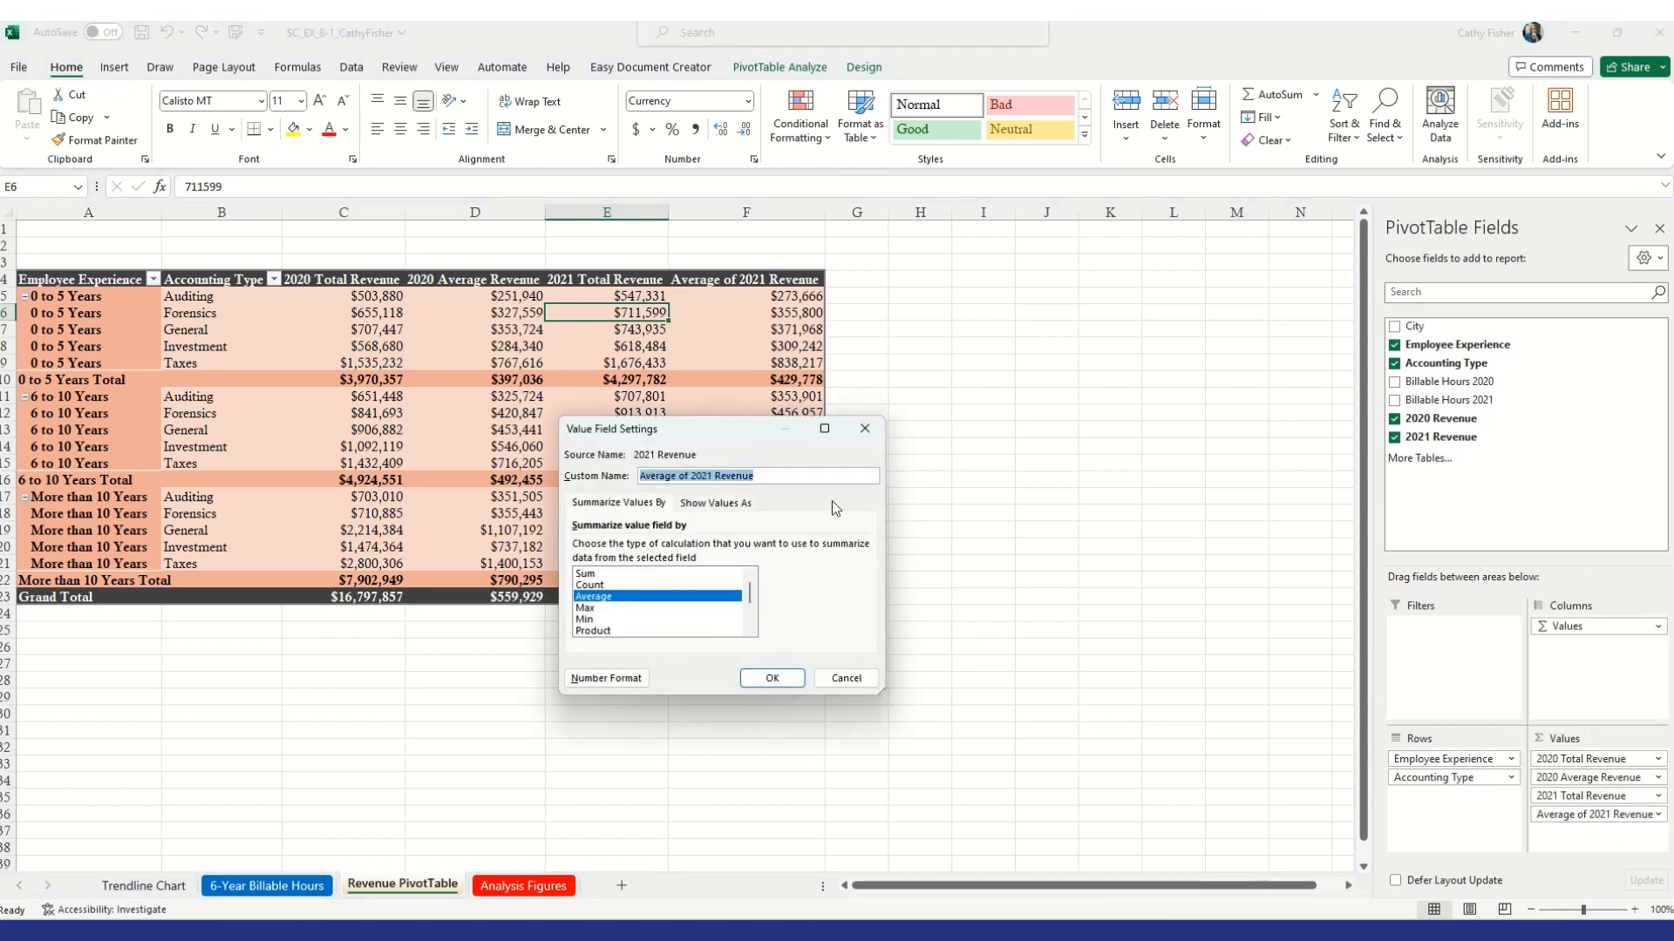
click(717, 475)
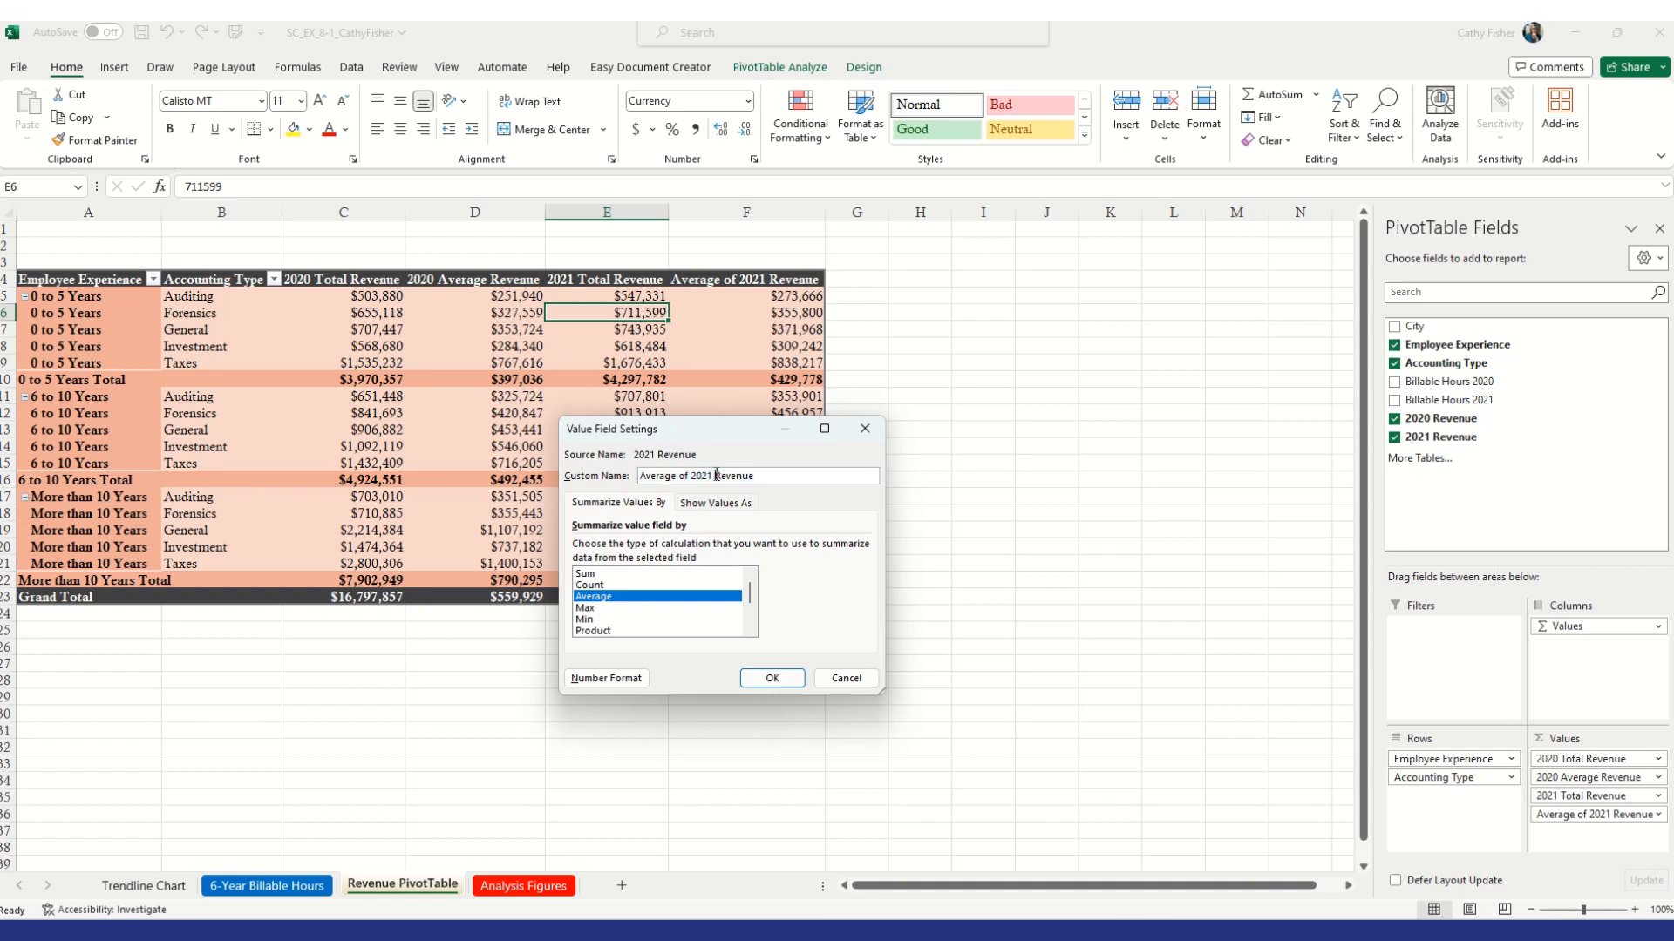
text(Average)
drag(692, 476, 603, 478)
key(BackSpace)
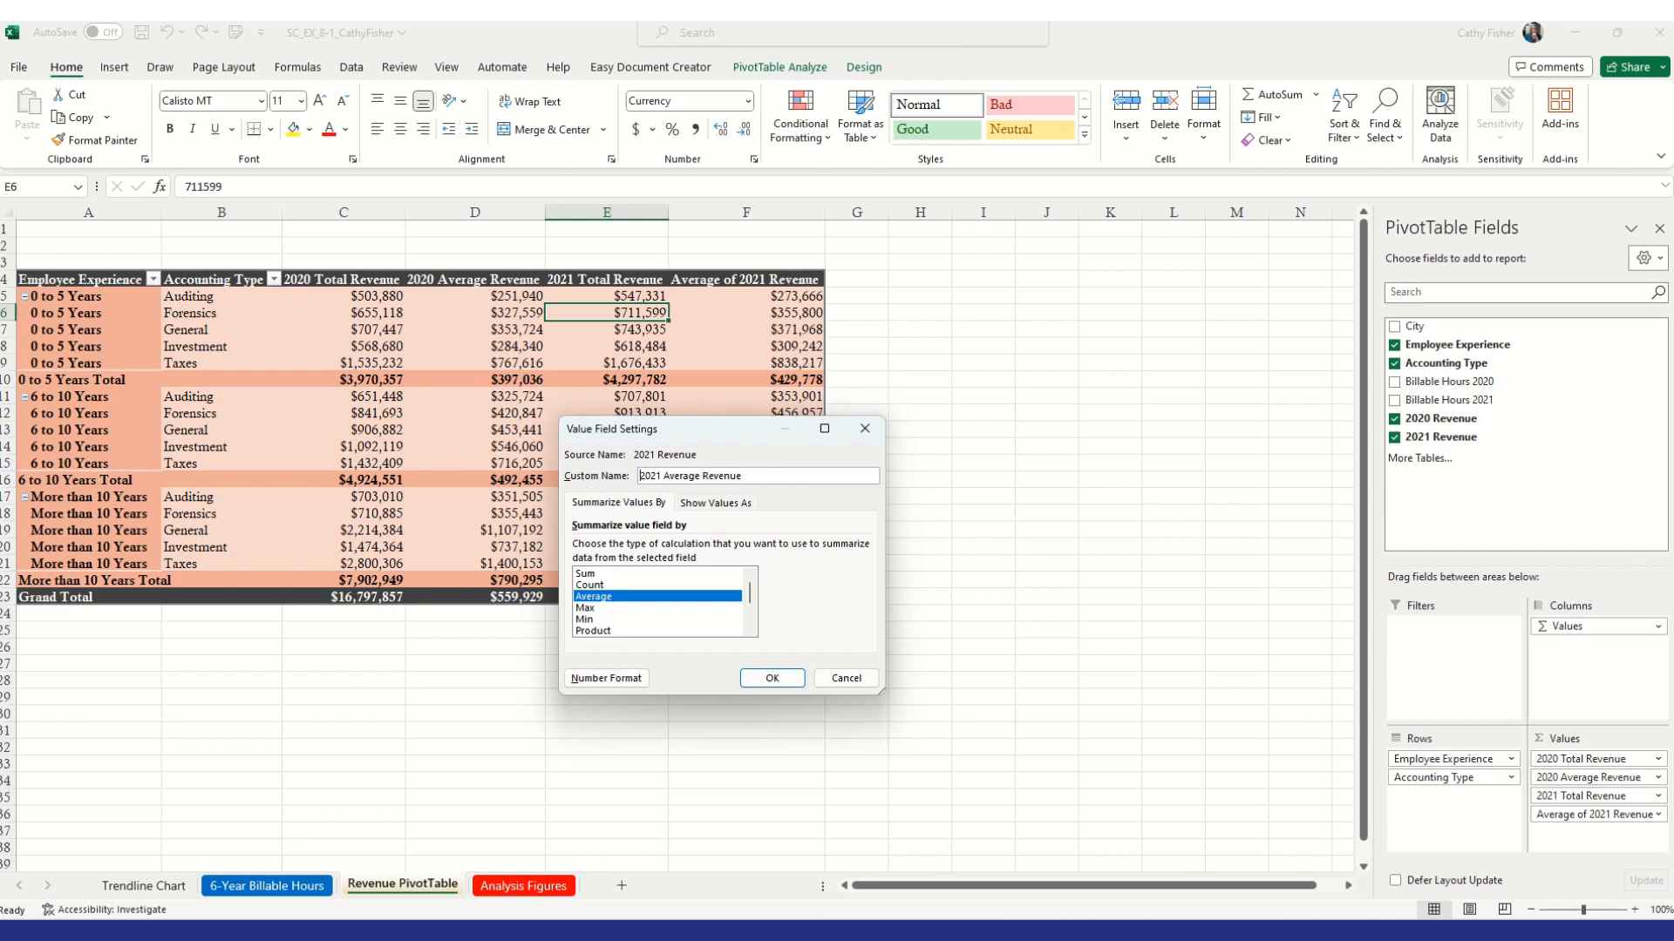
click(771, 679)
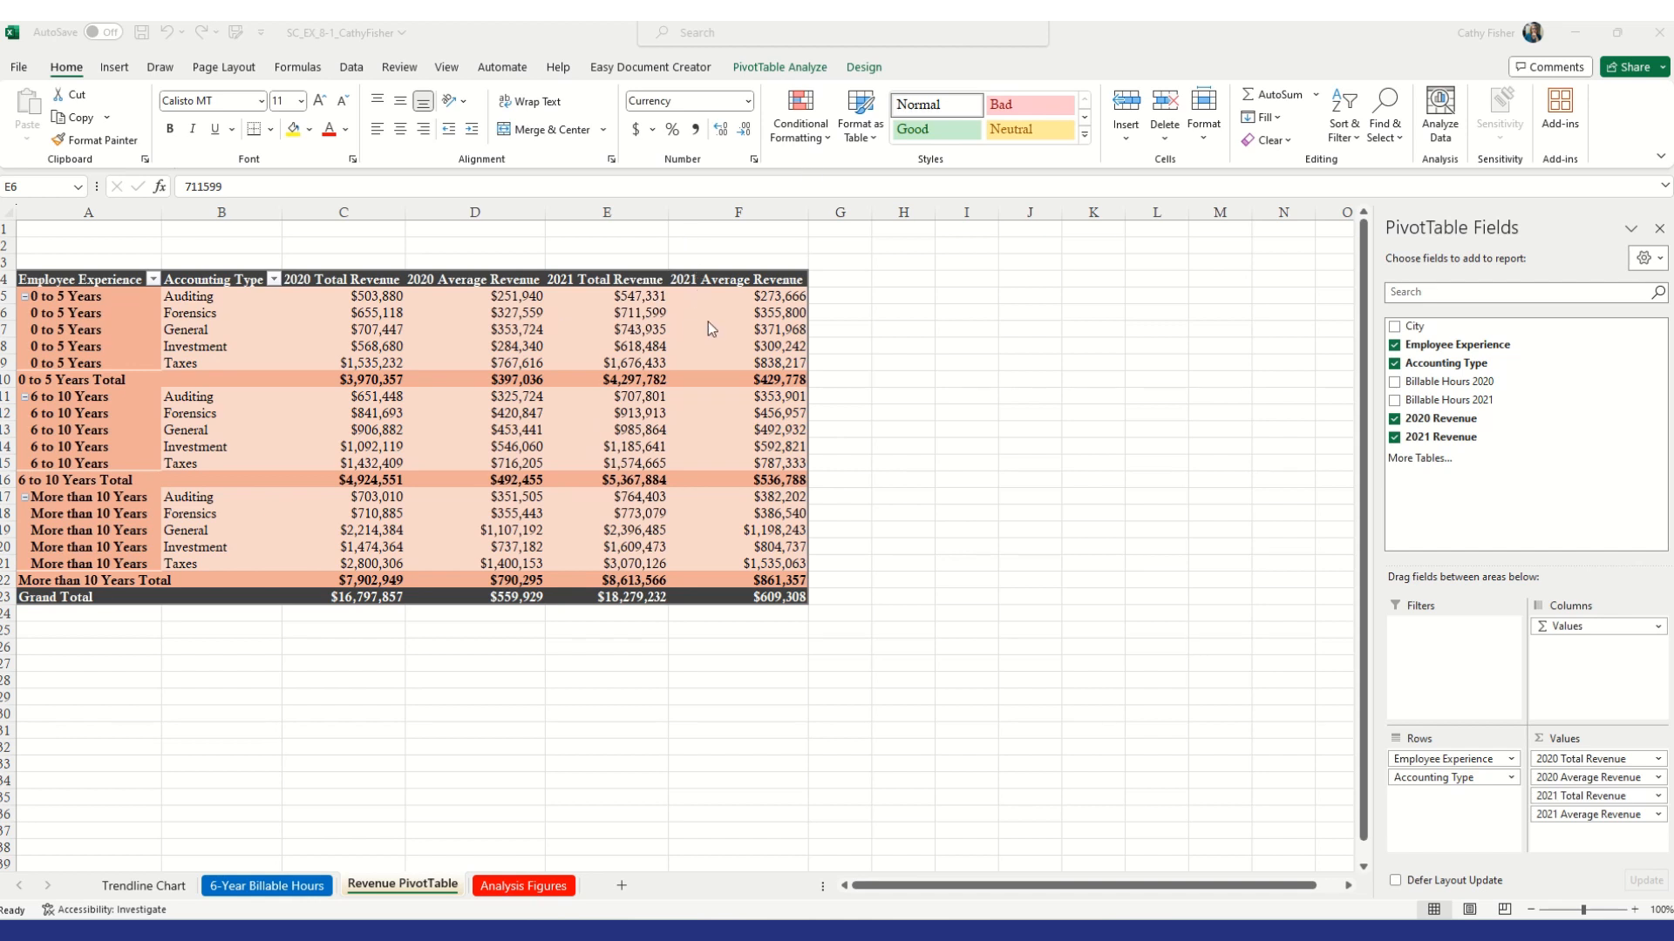
Hide the PivotTable Fields list
key(alt+Tab)
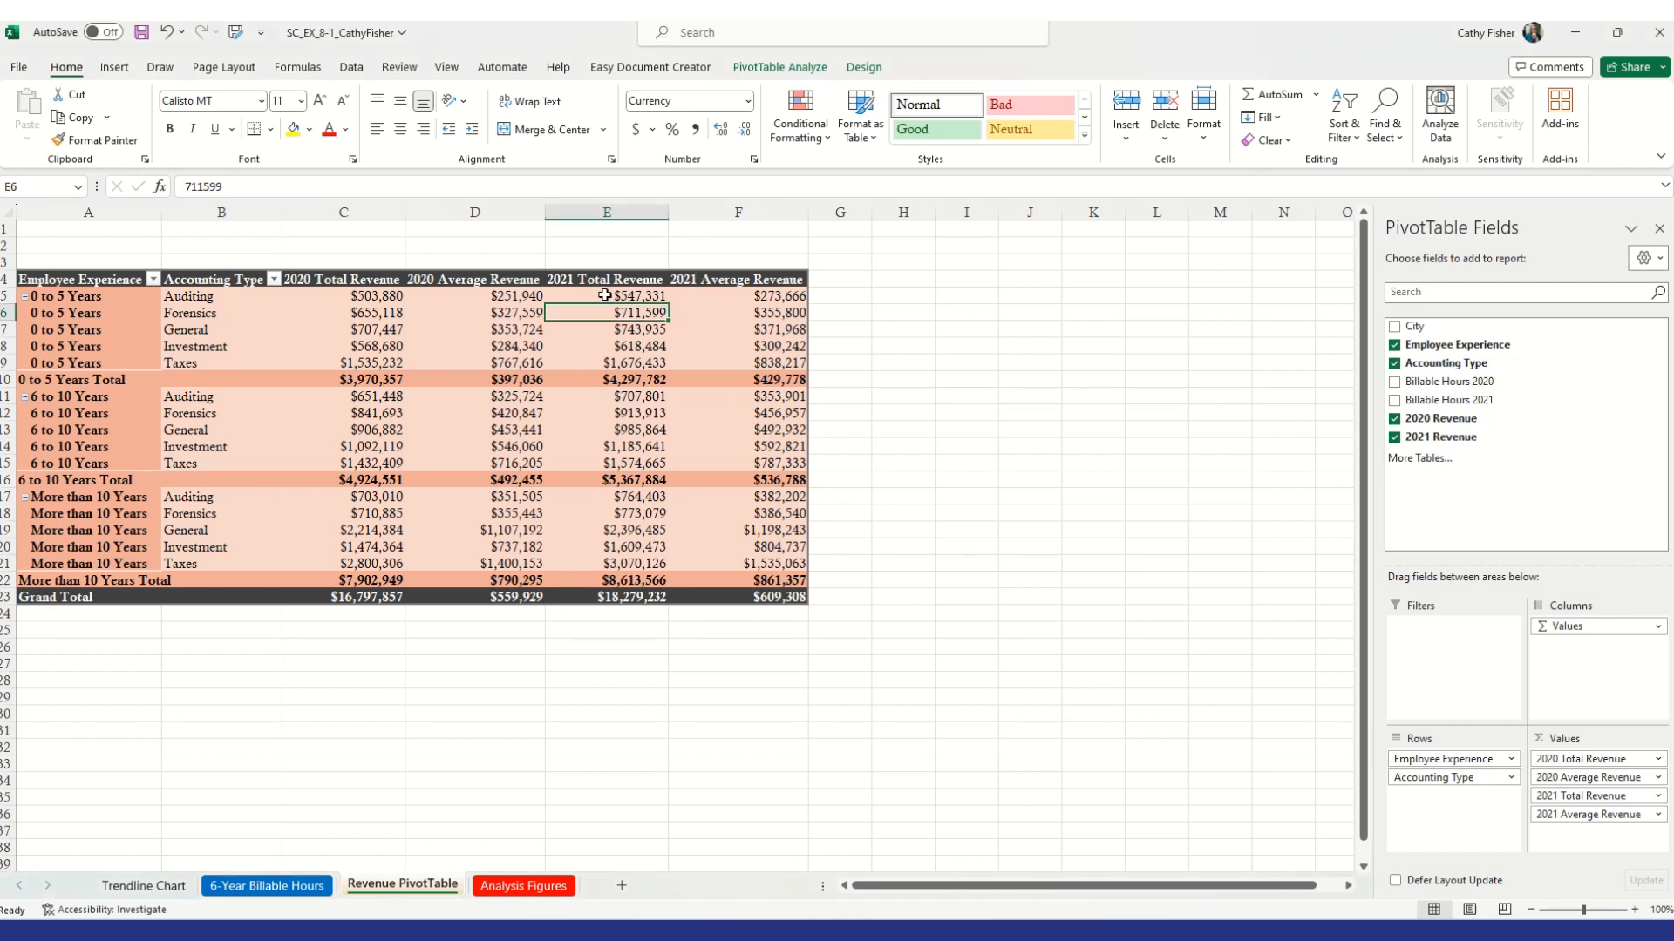
click(781, 68)
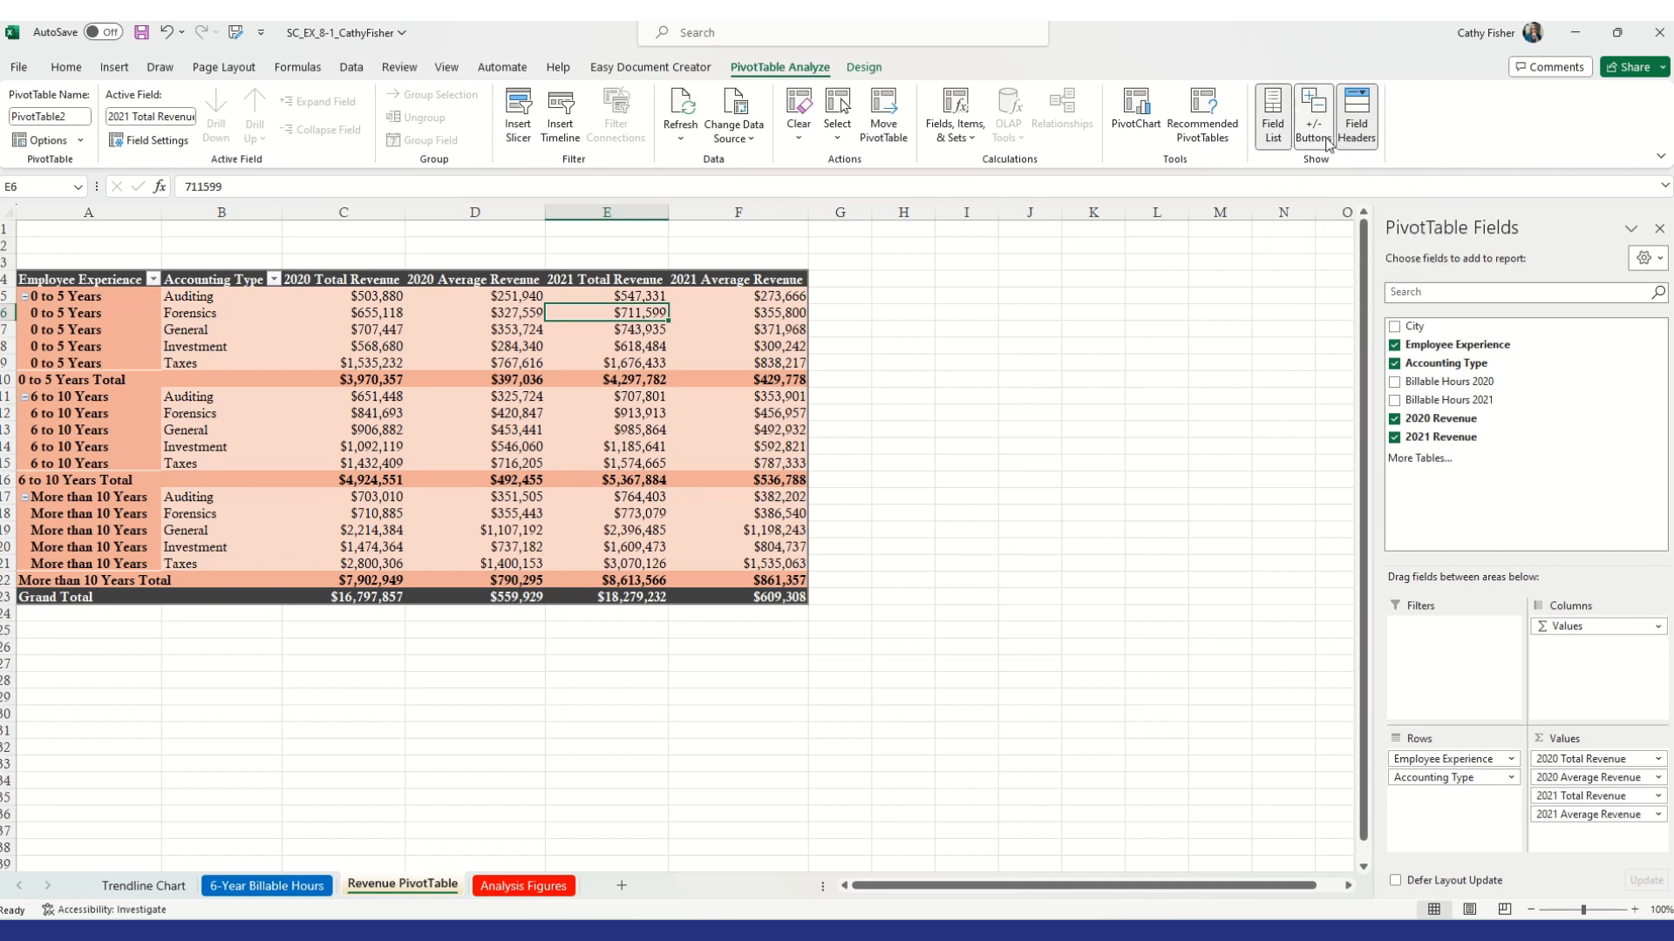
click(1273, 132)
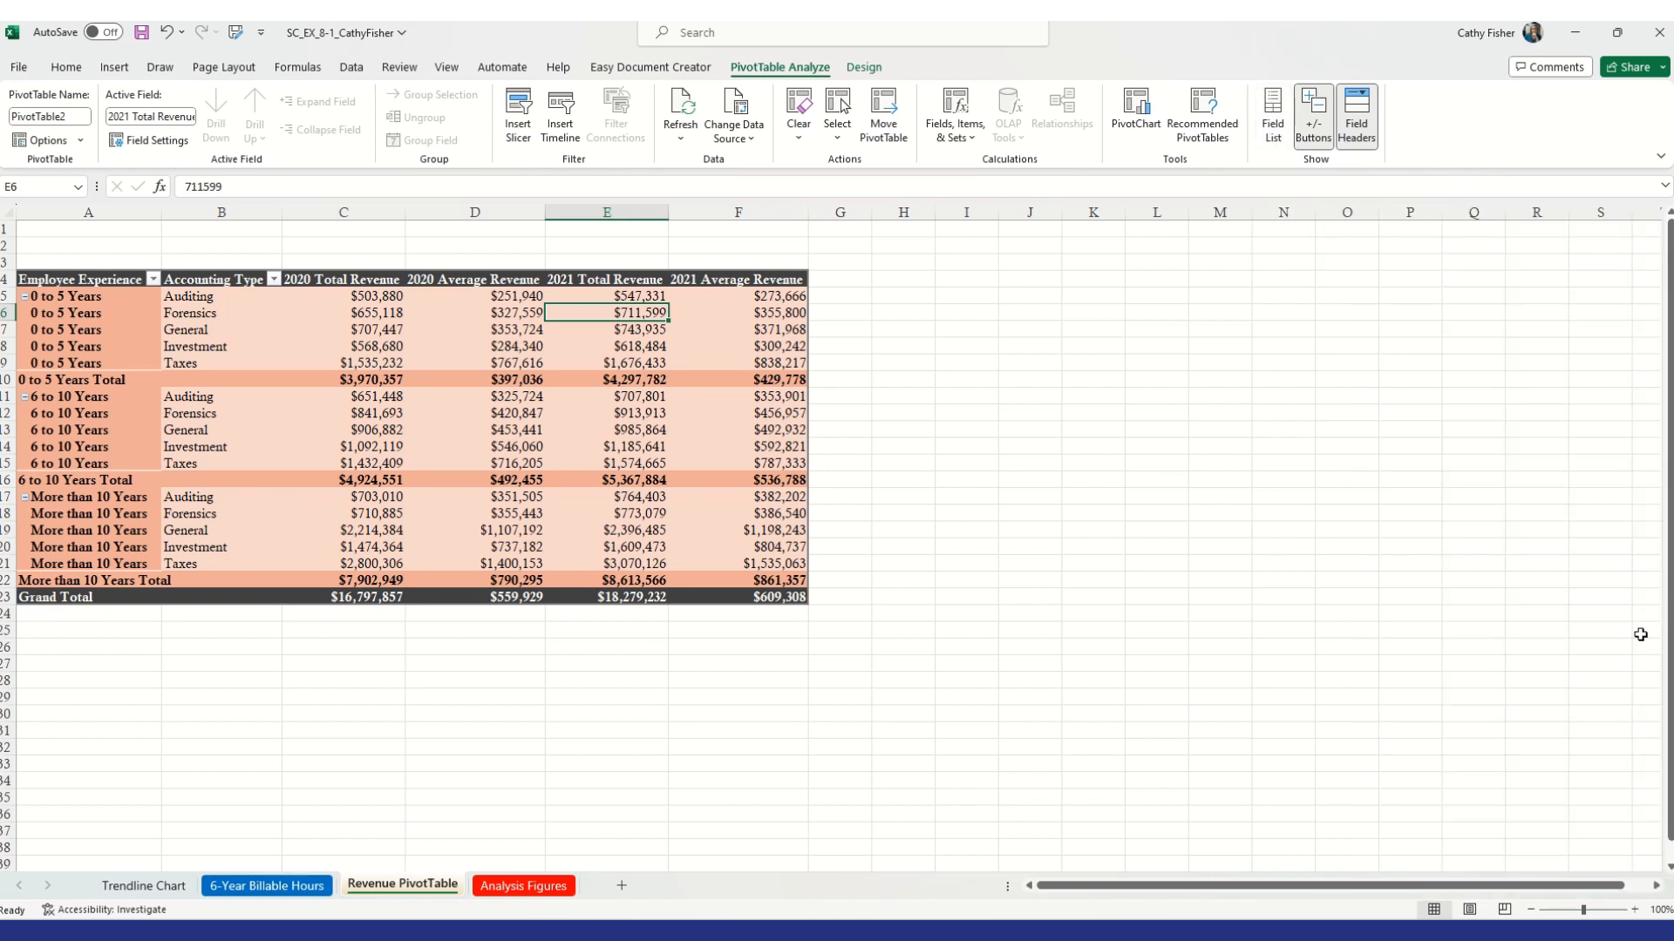
click(1273, 112)
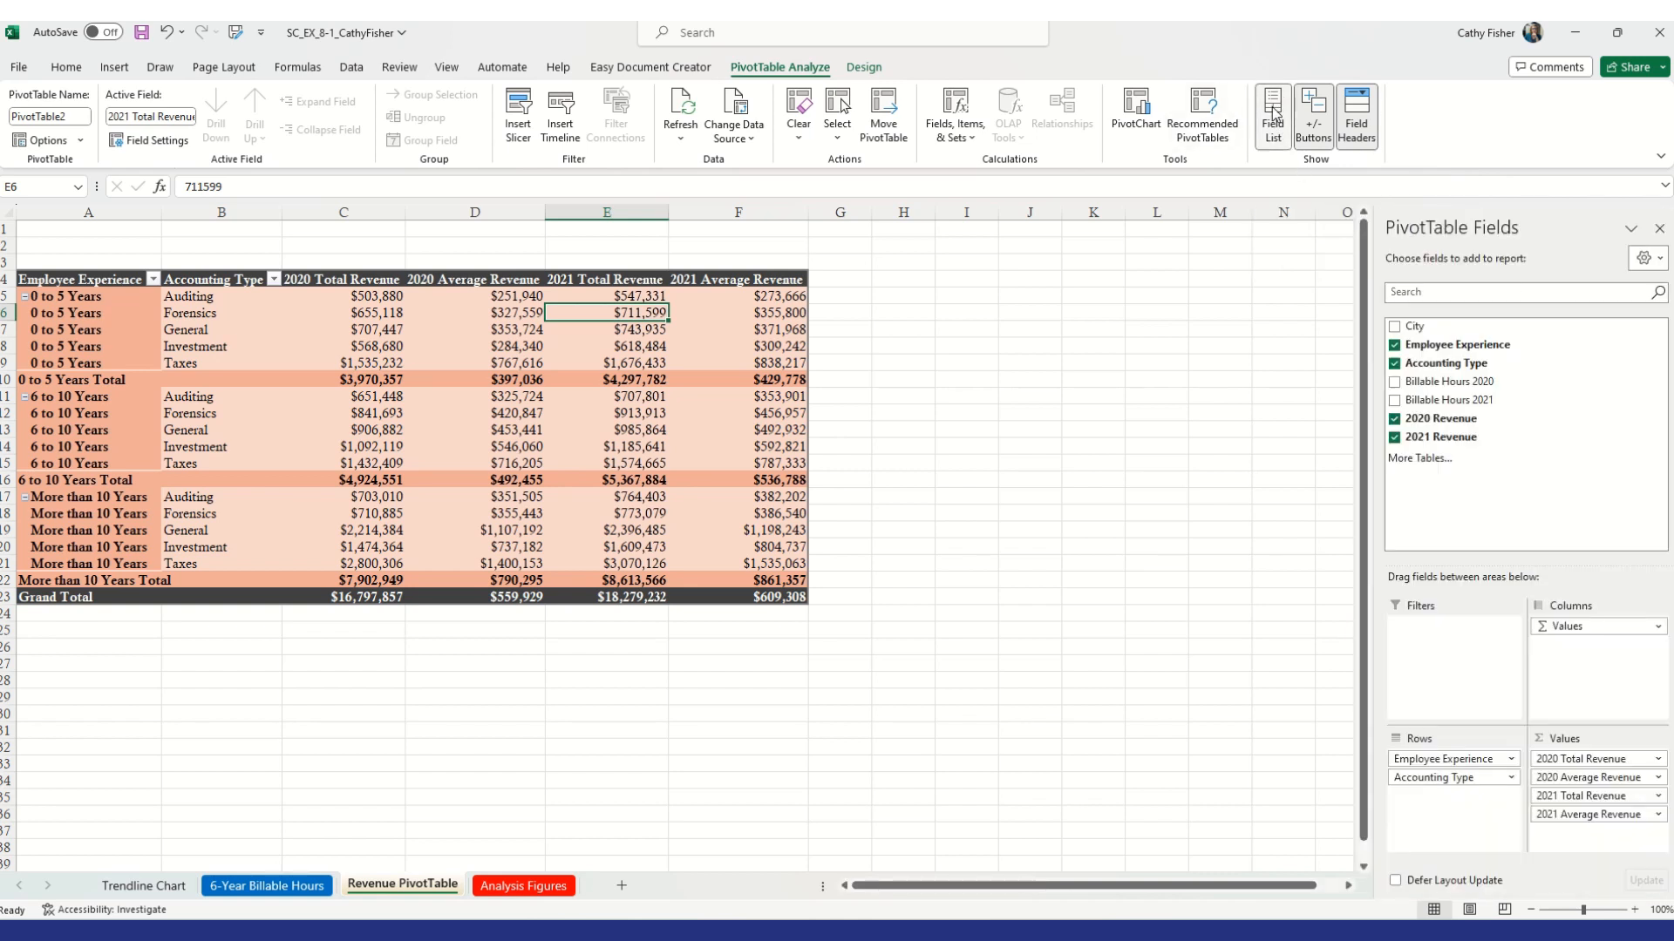
click(1274, 111)
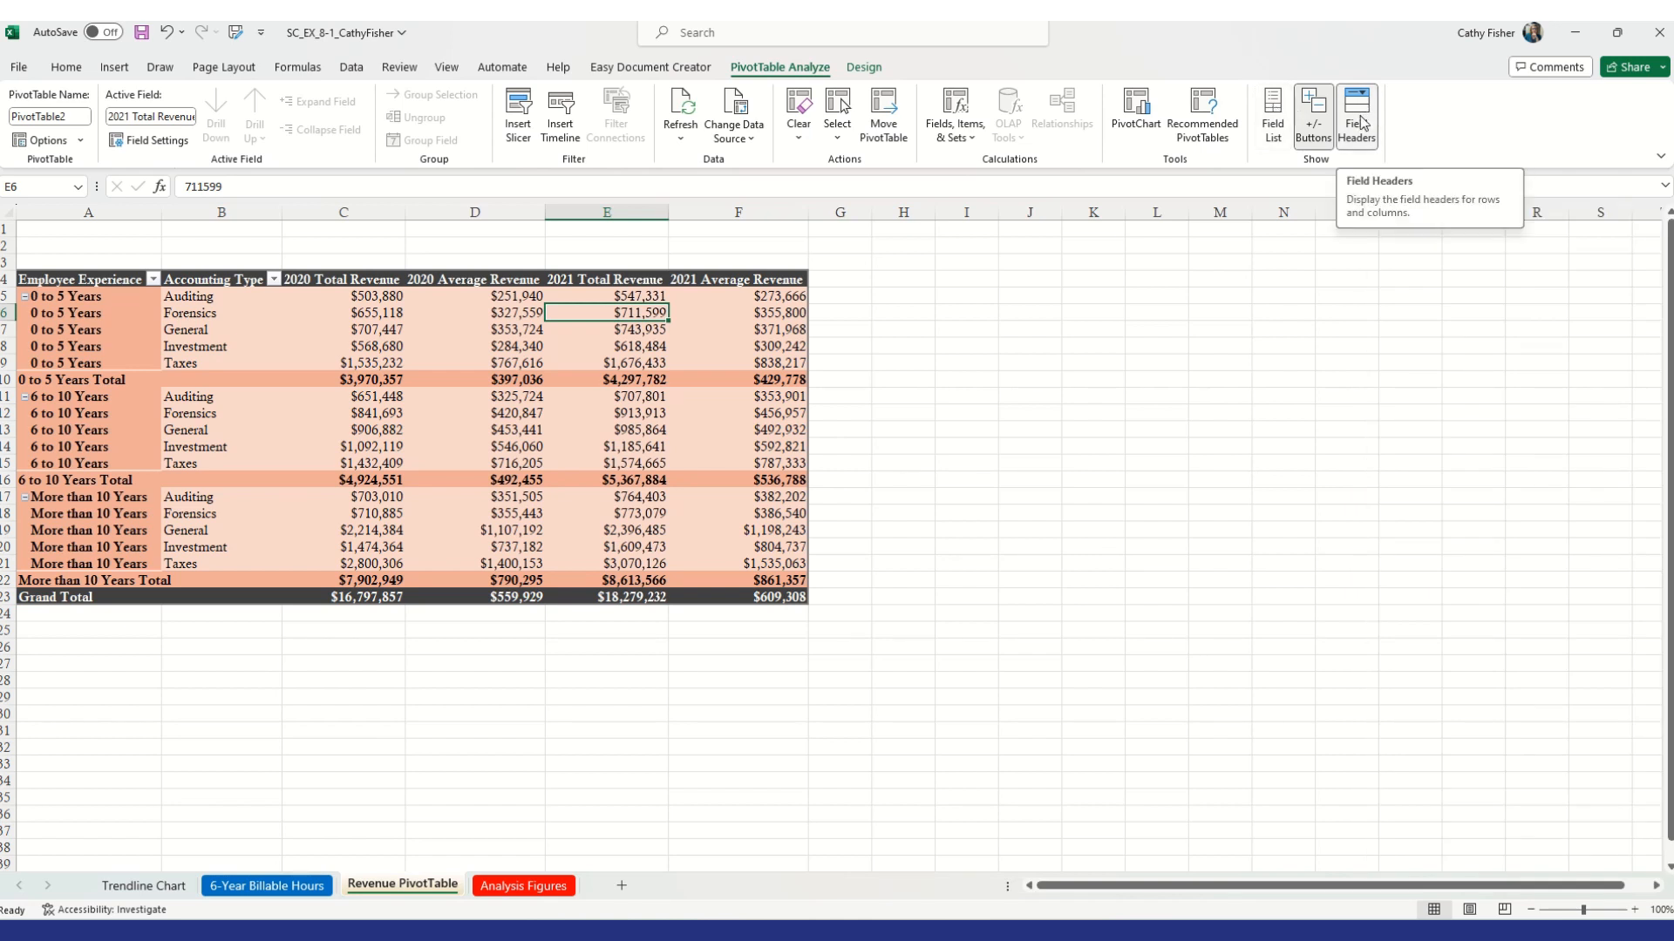
Hide the PivotTable's field headers
click(1358, 120)
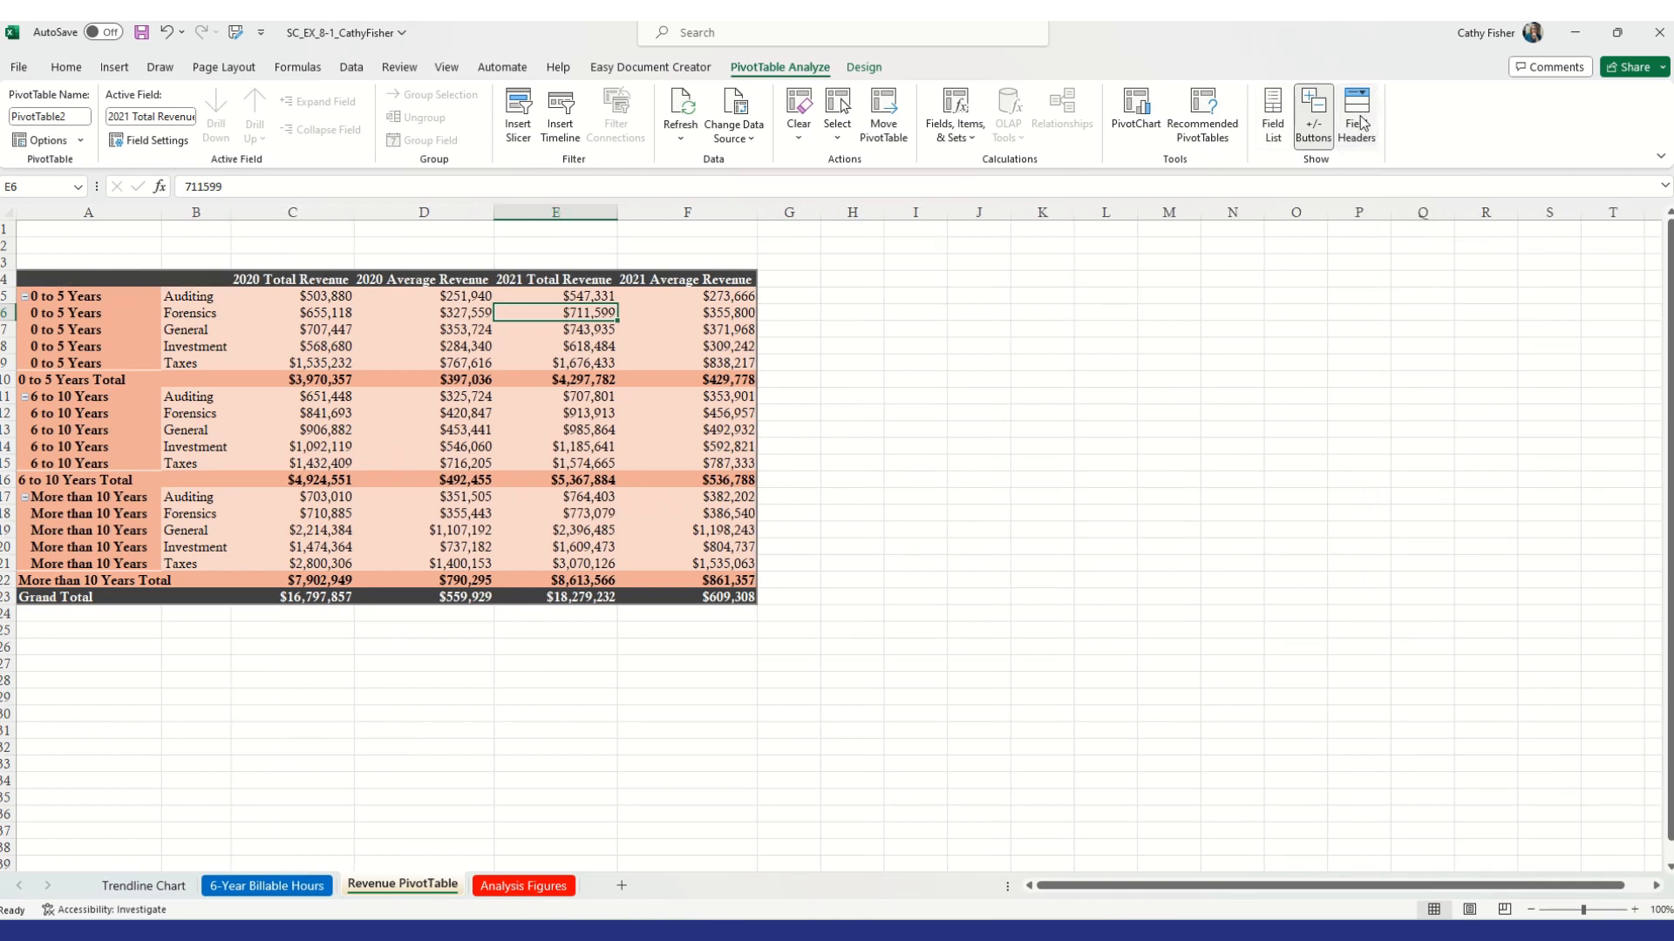
click(1358, 121)
click(1358, 120)
click(1362, 127)
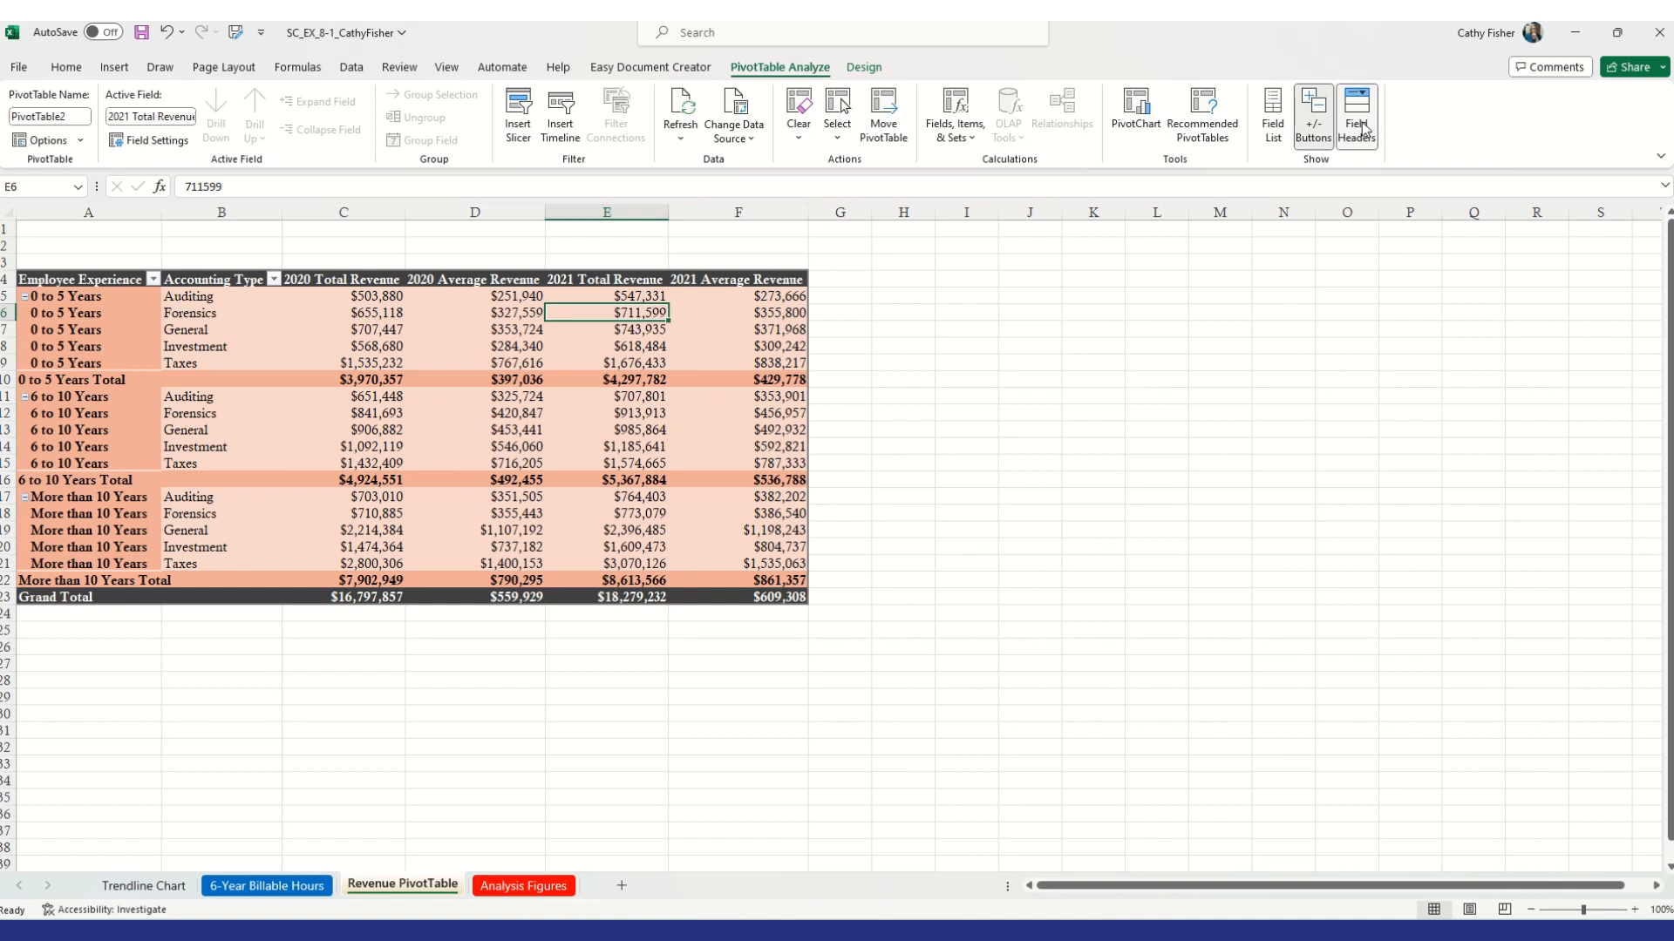
click(1363, 127)
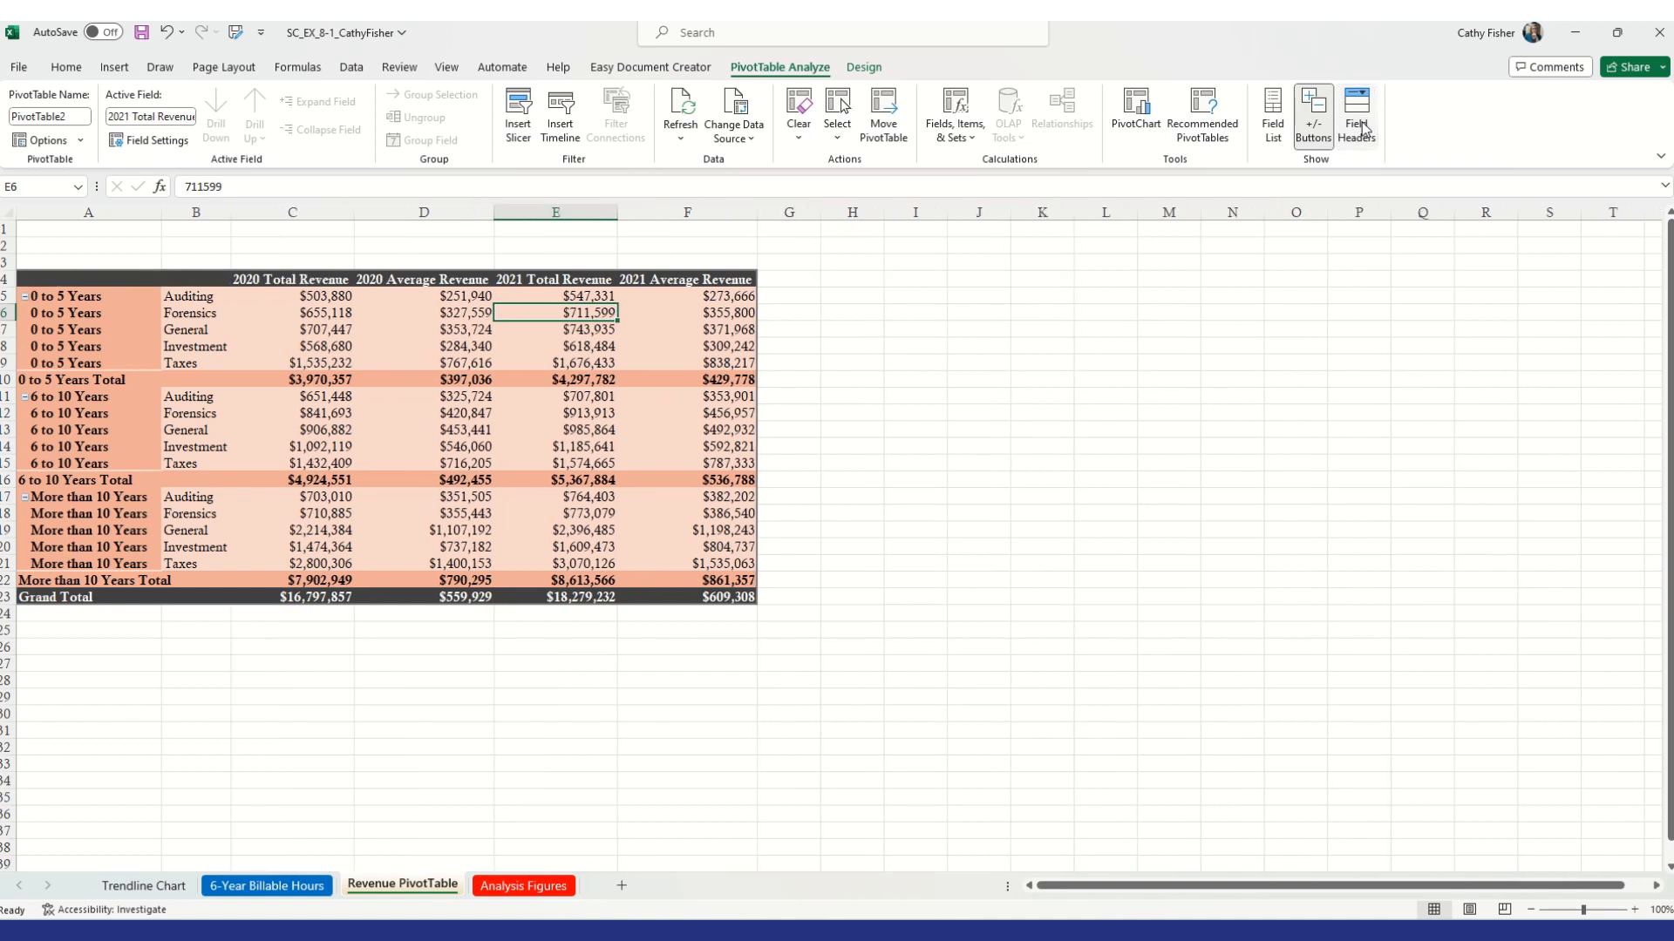
Collapse the three Employee Experience groups one by one and expand them all again
click(1325, 138)
click(1325, 138)
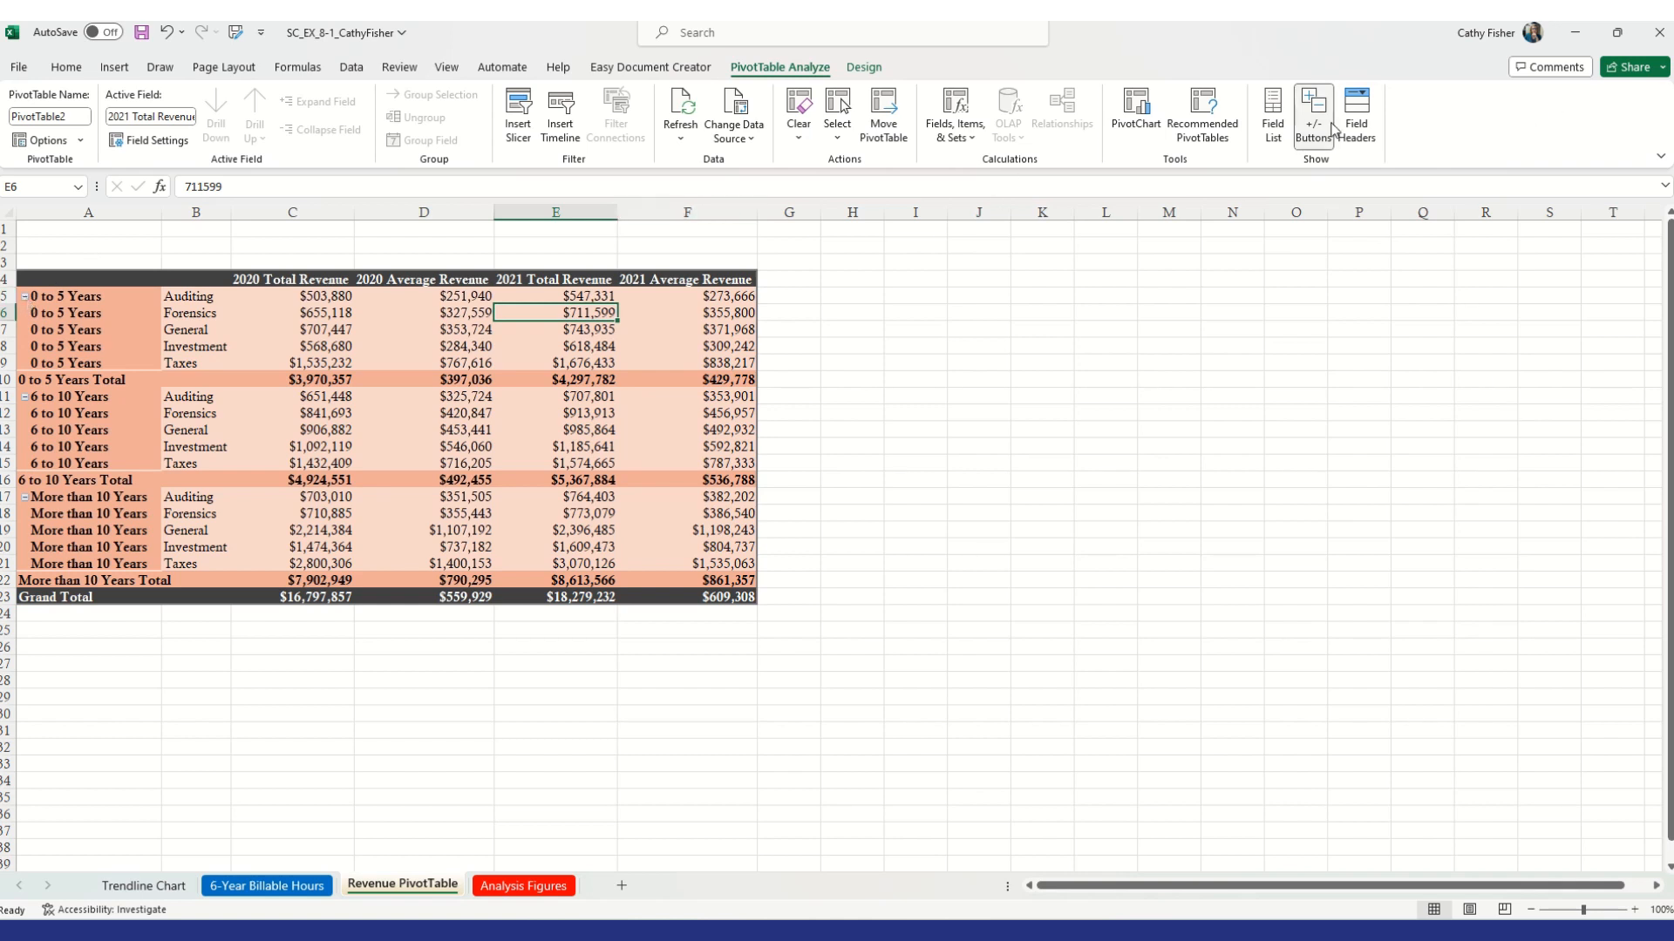
click(26, 296)
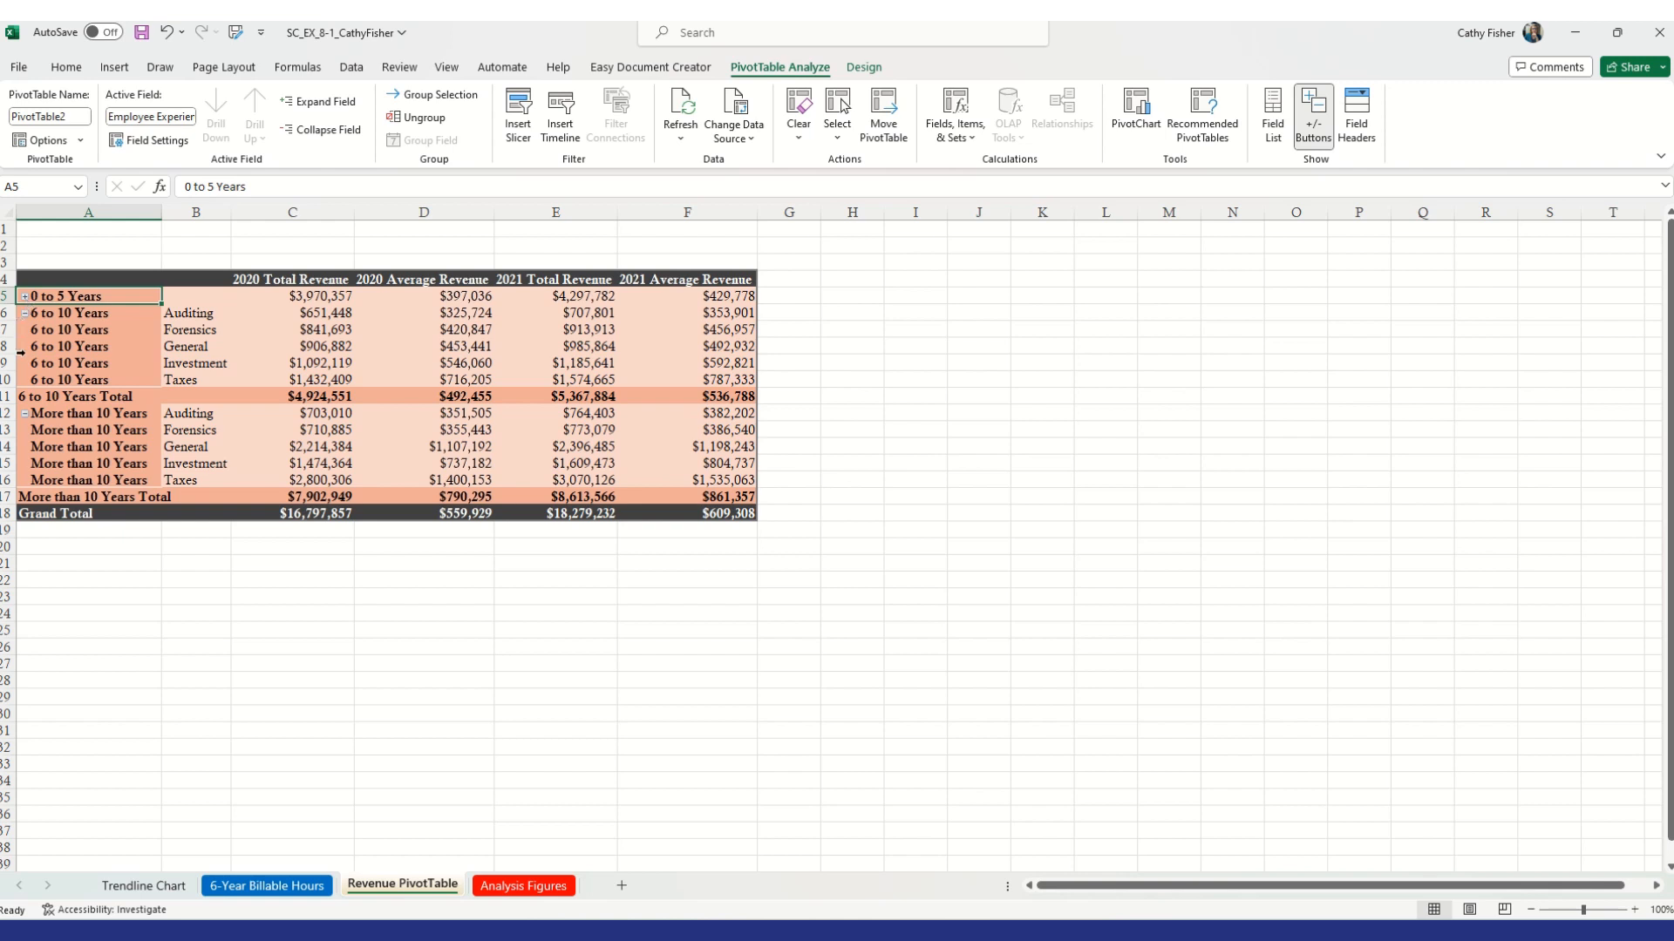
click(26, 313)
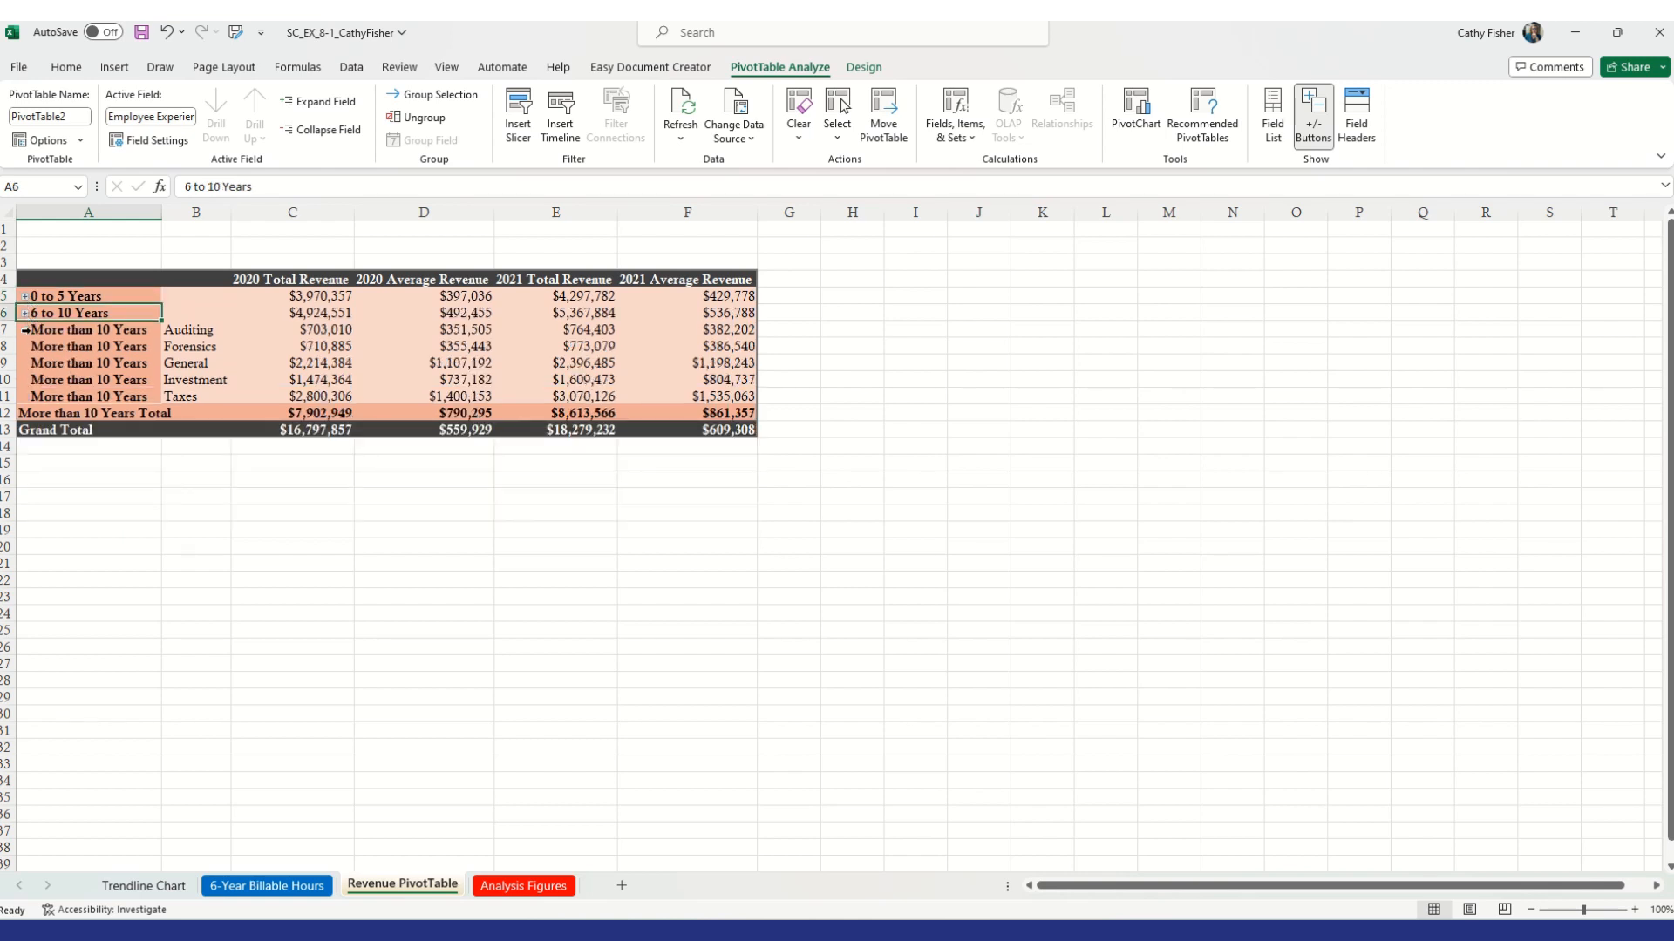
click(25, 330)
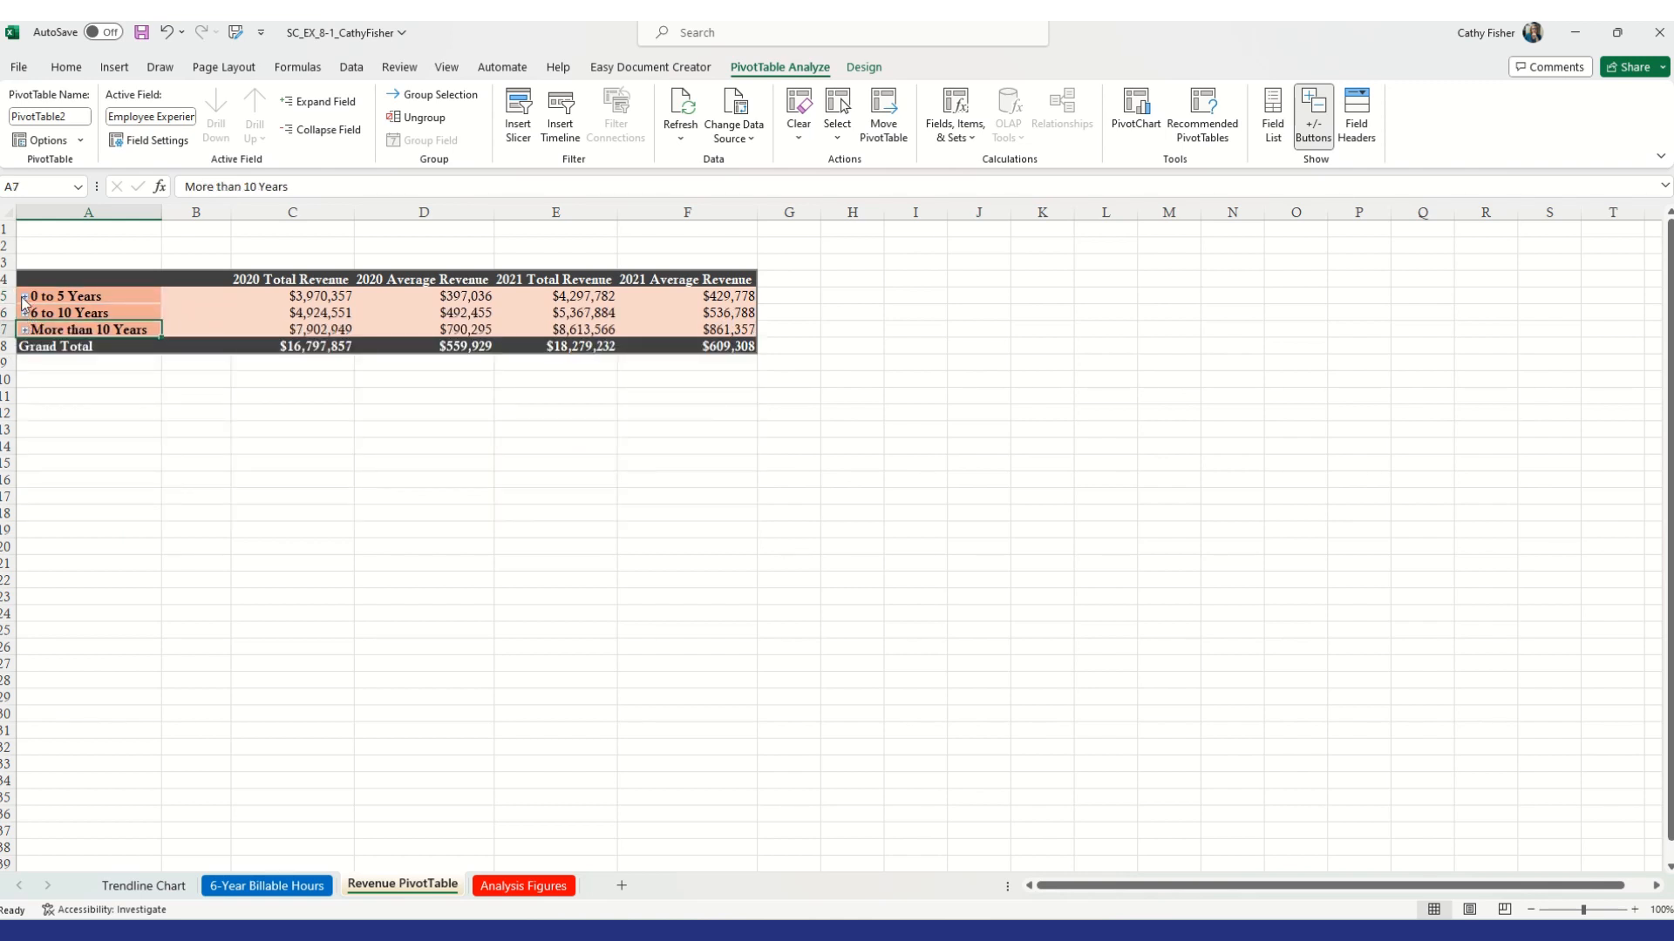
click(25, 297)
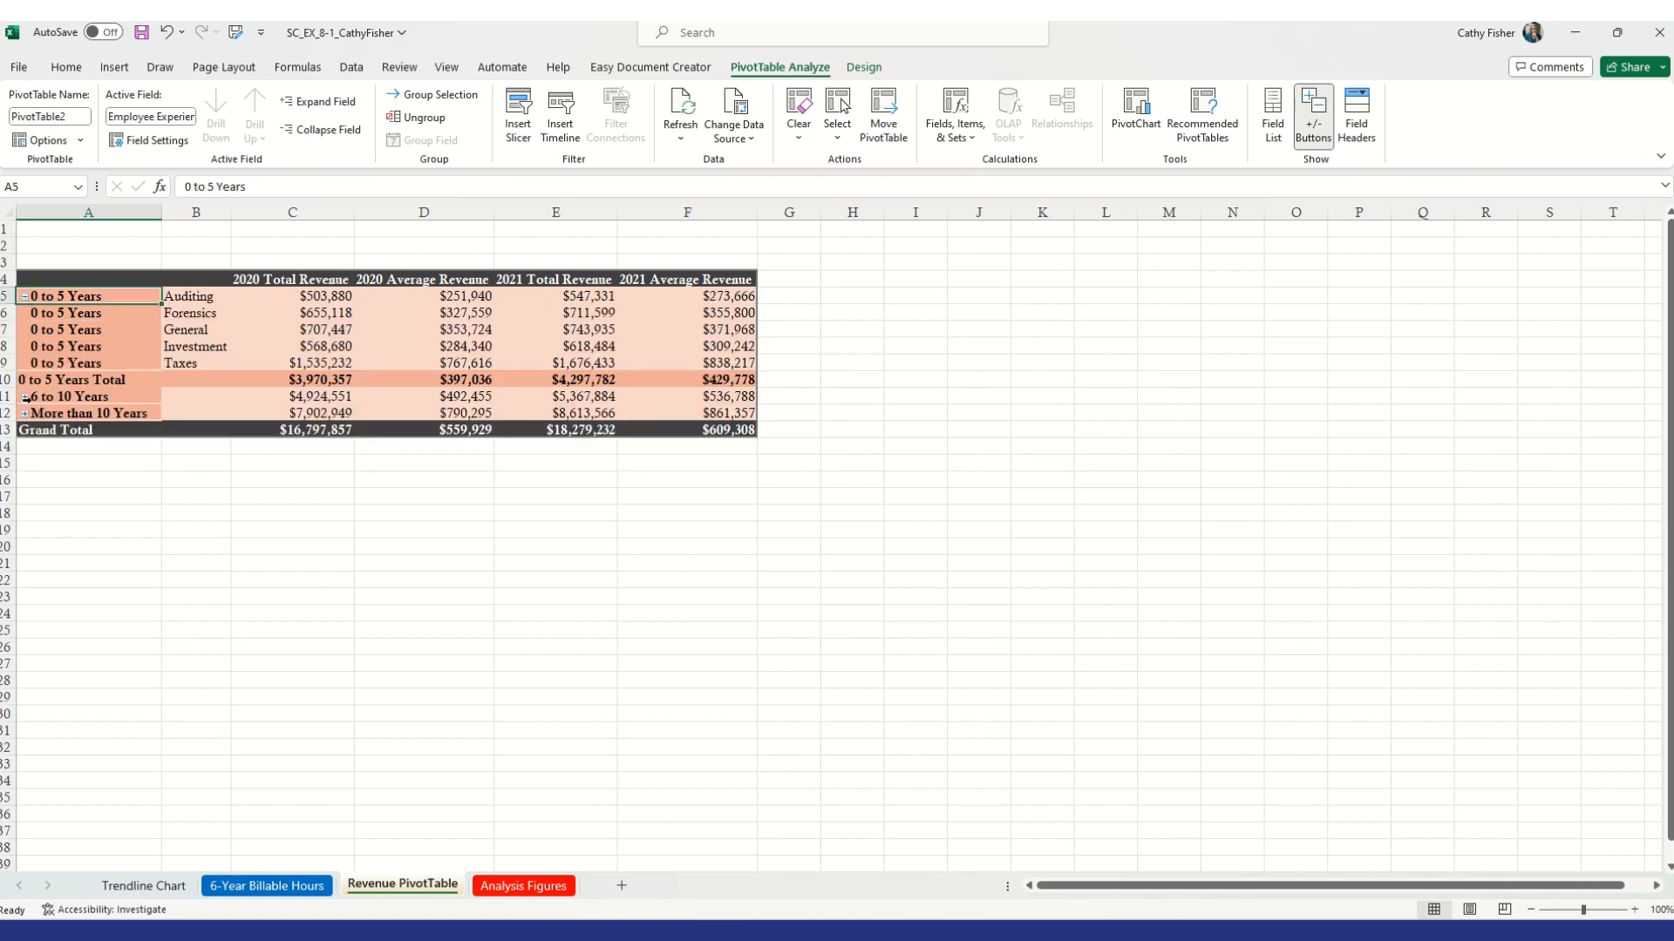
click(25, 397)
click(25, 498)
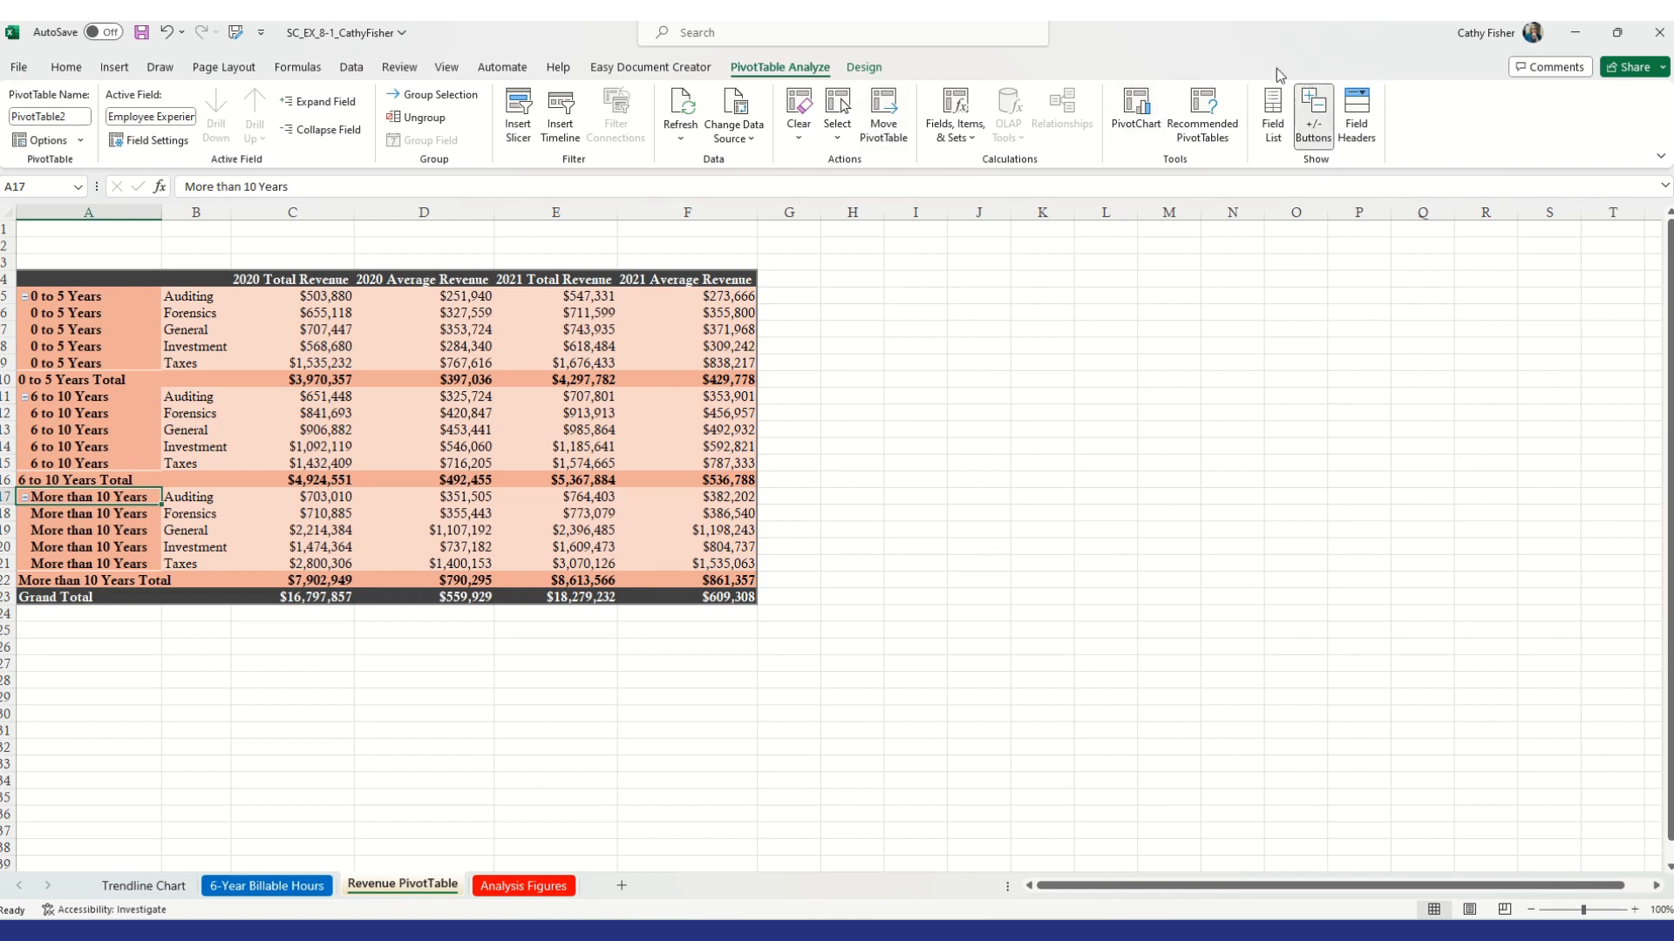
click(1316, 123)
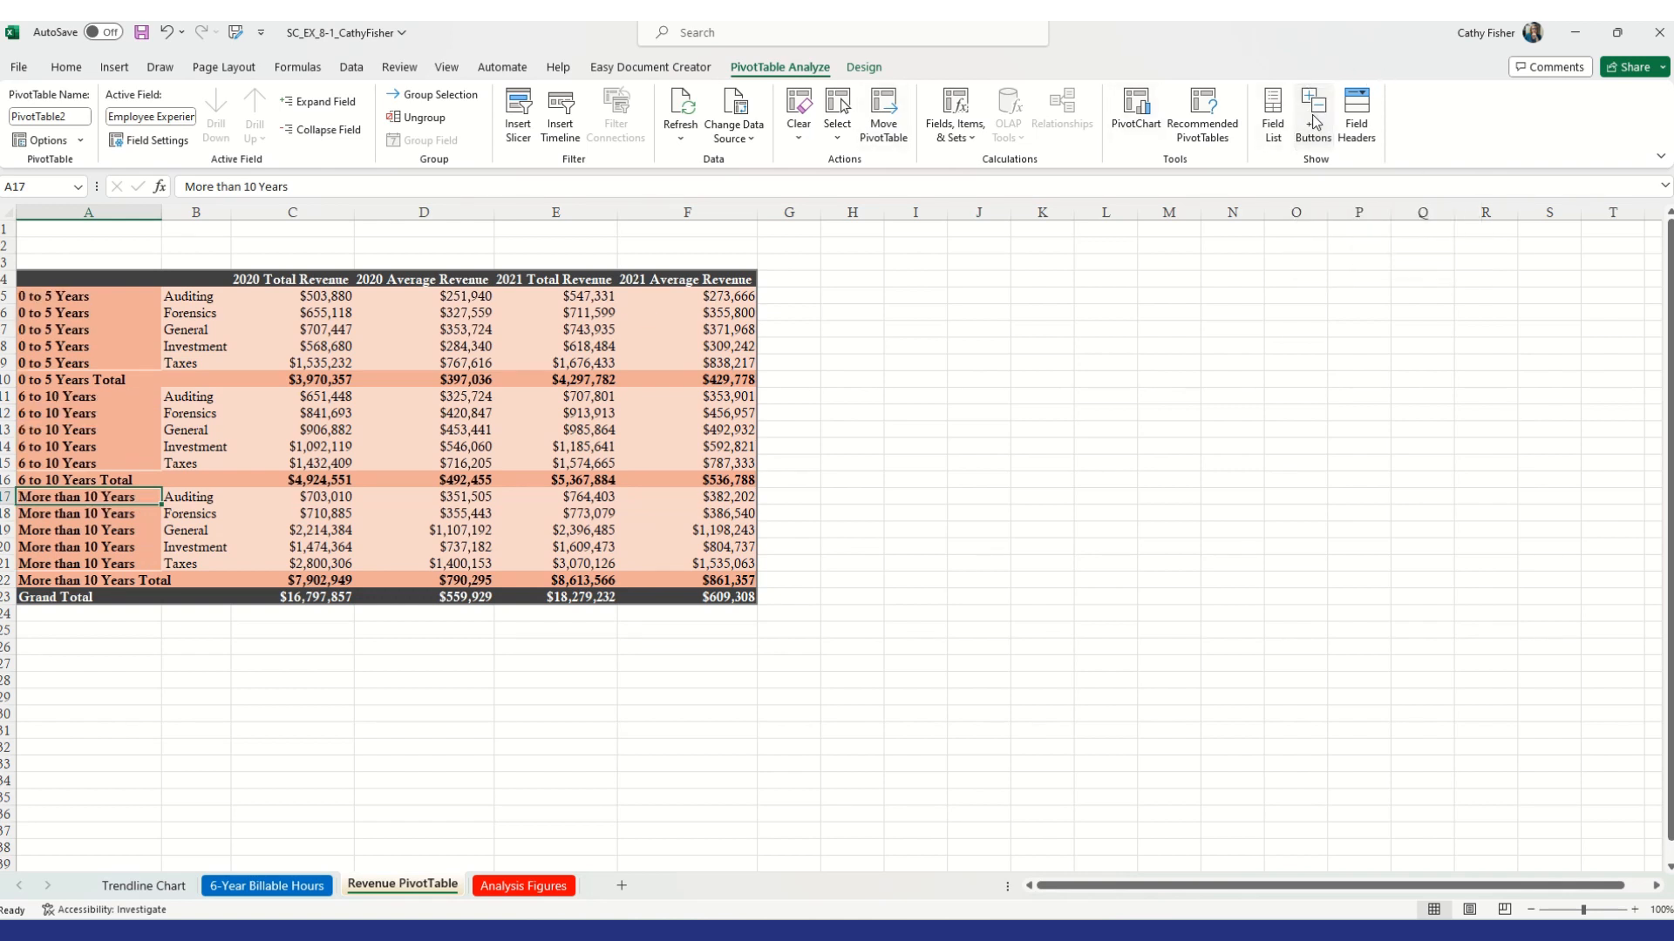
click(1316, 123)
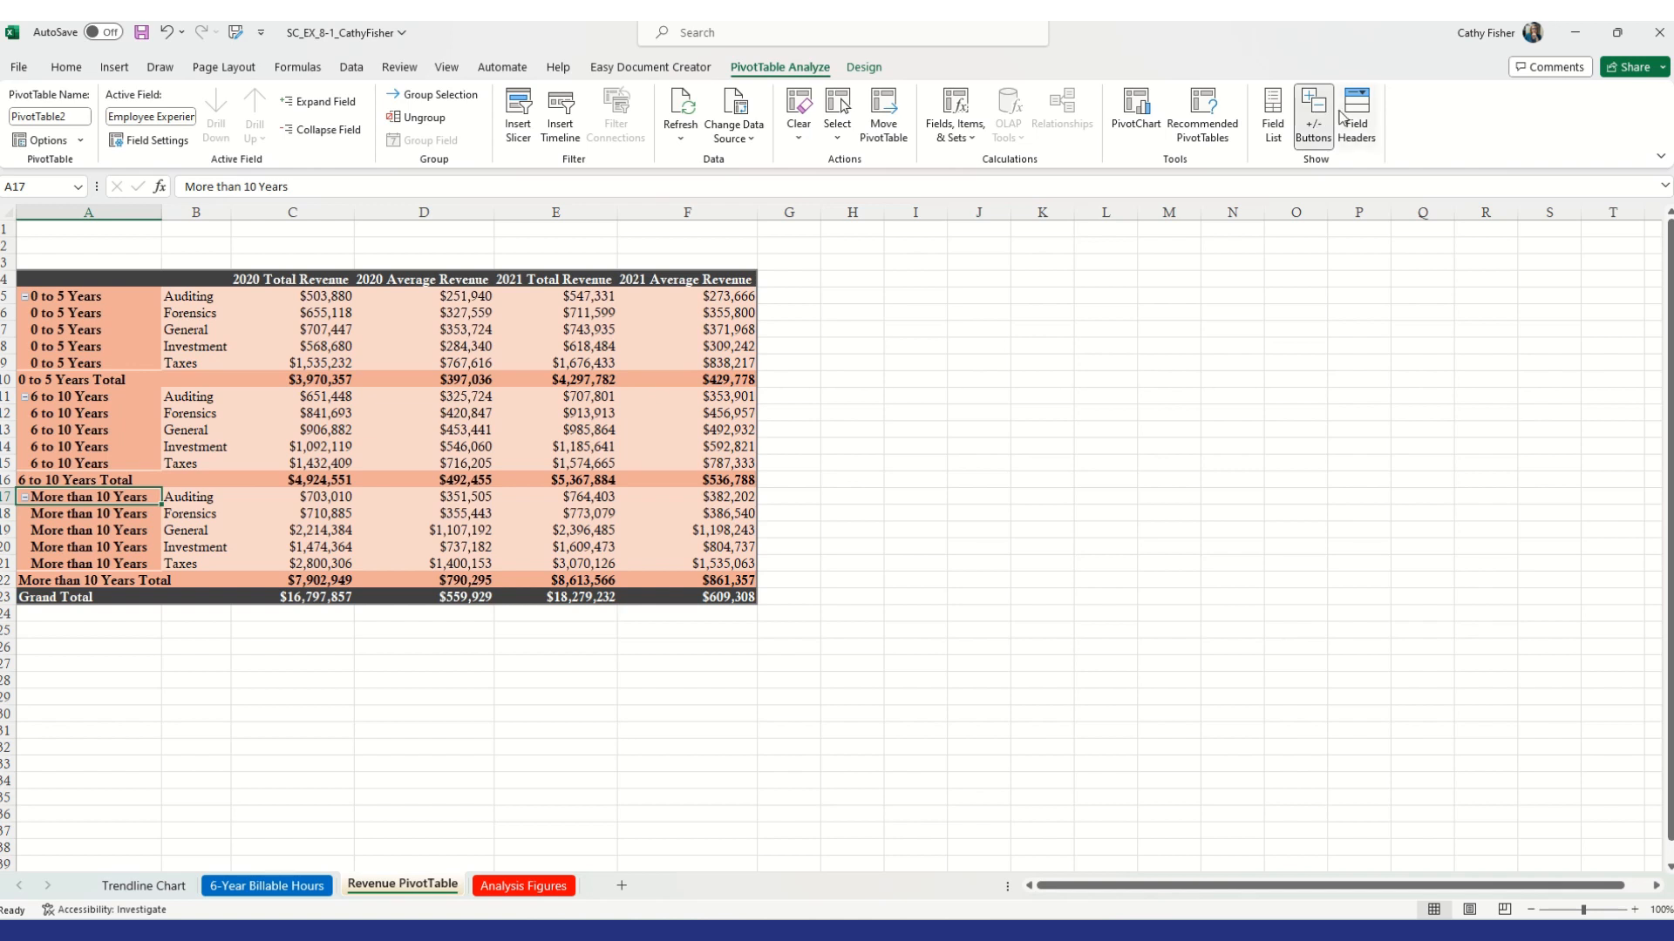
Turn off Autofit column widths on update in the PivotTable options
click(40, 141)
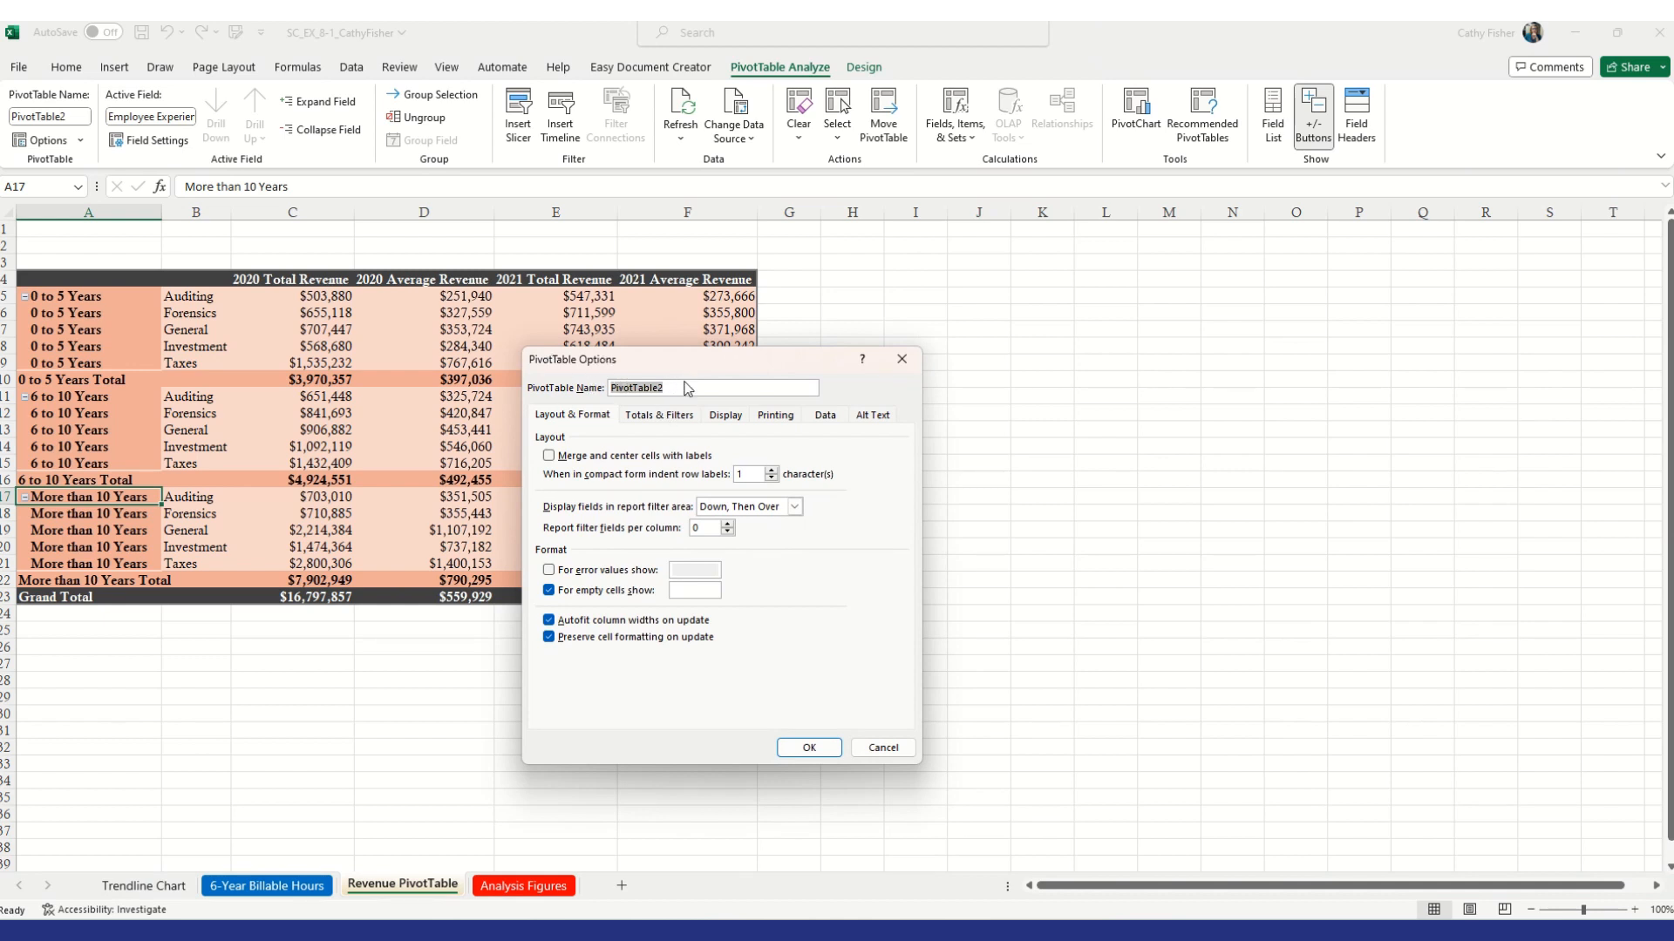
click(685, 390)
click(549, 622)
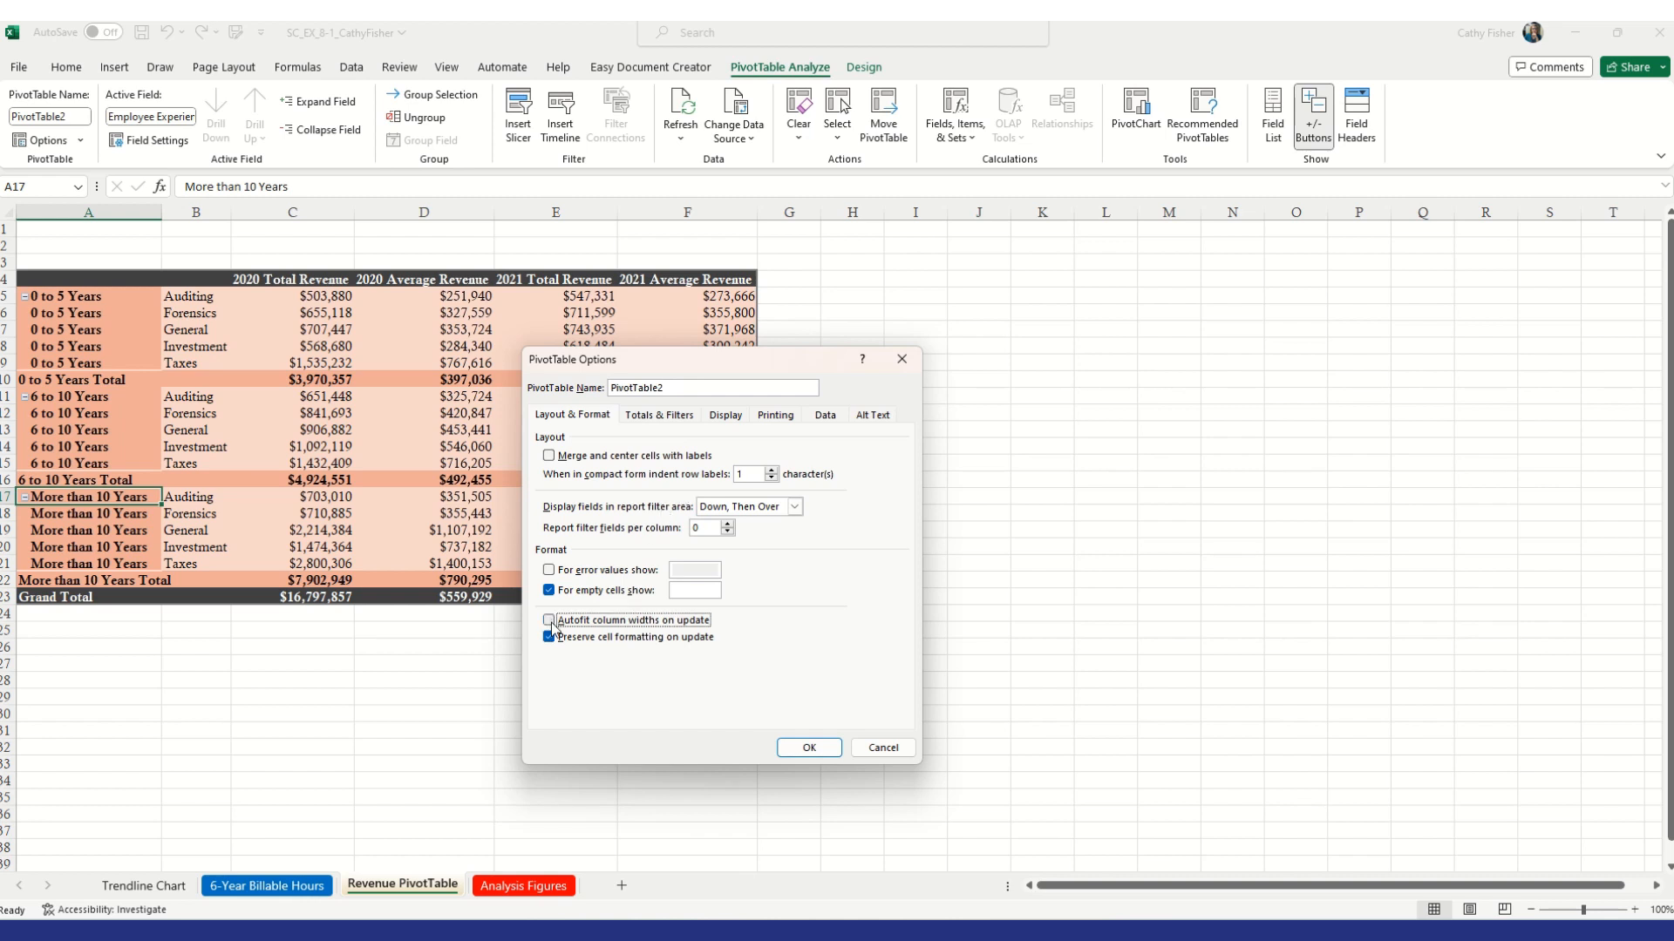
click(549, 621)
click(549, 622)
click(823, 752)
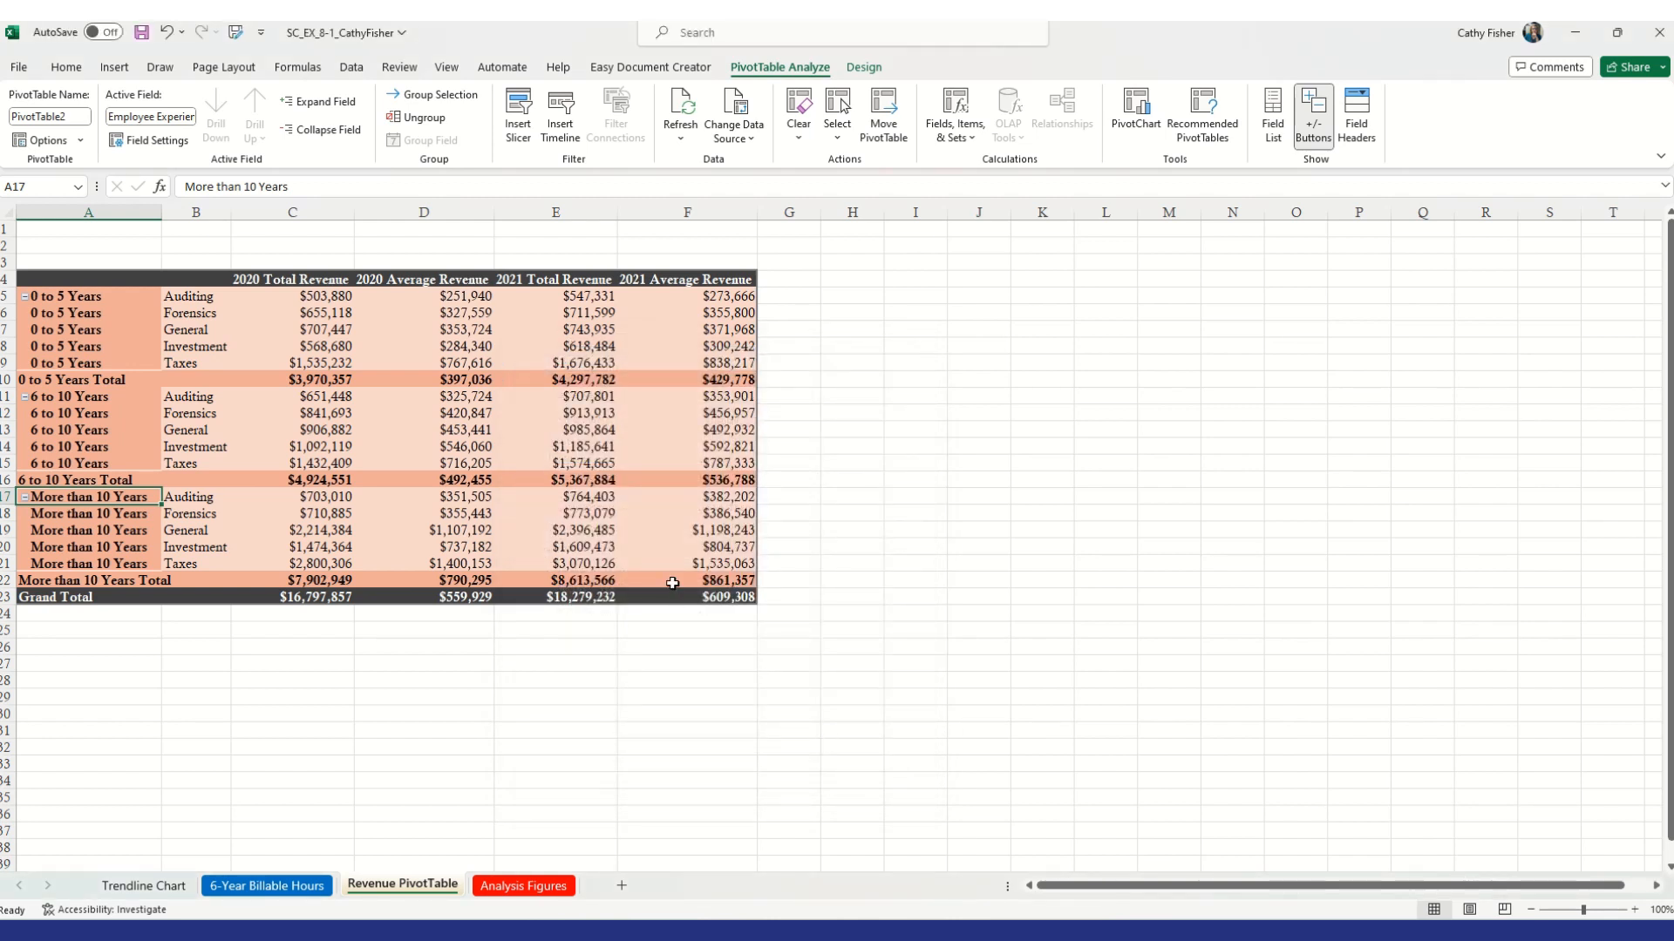
Collapse and expand the entire Employee Experience field, undoing one collapse
mouse_move(672, 584)
click(25, 297)
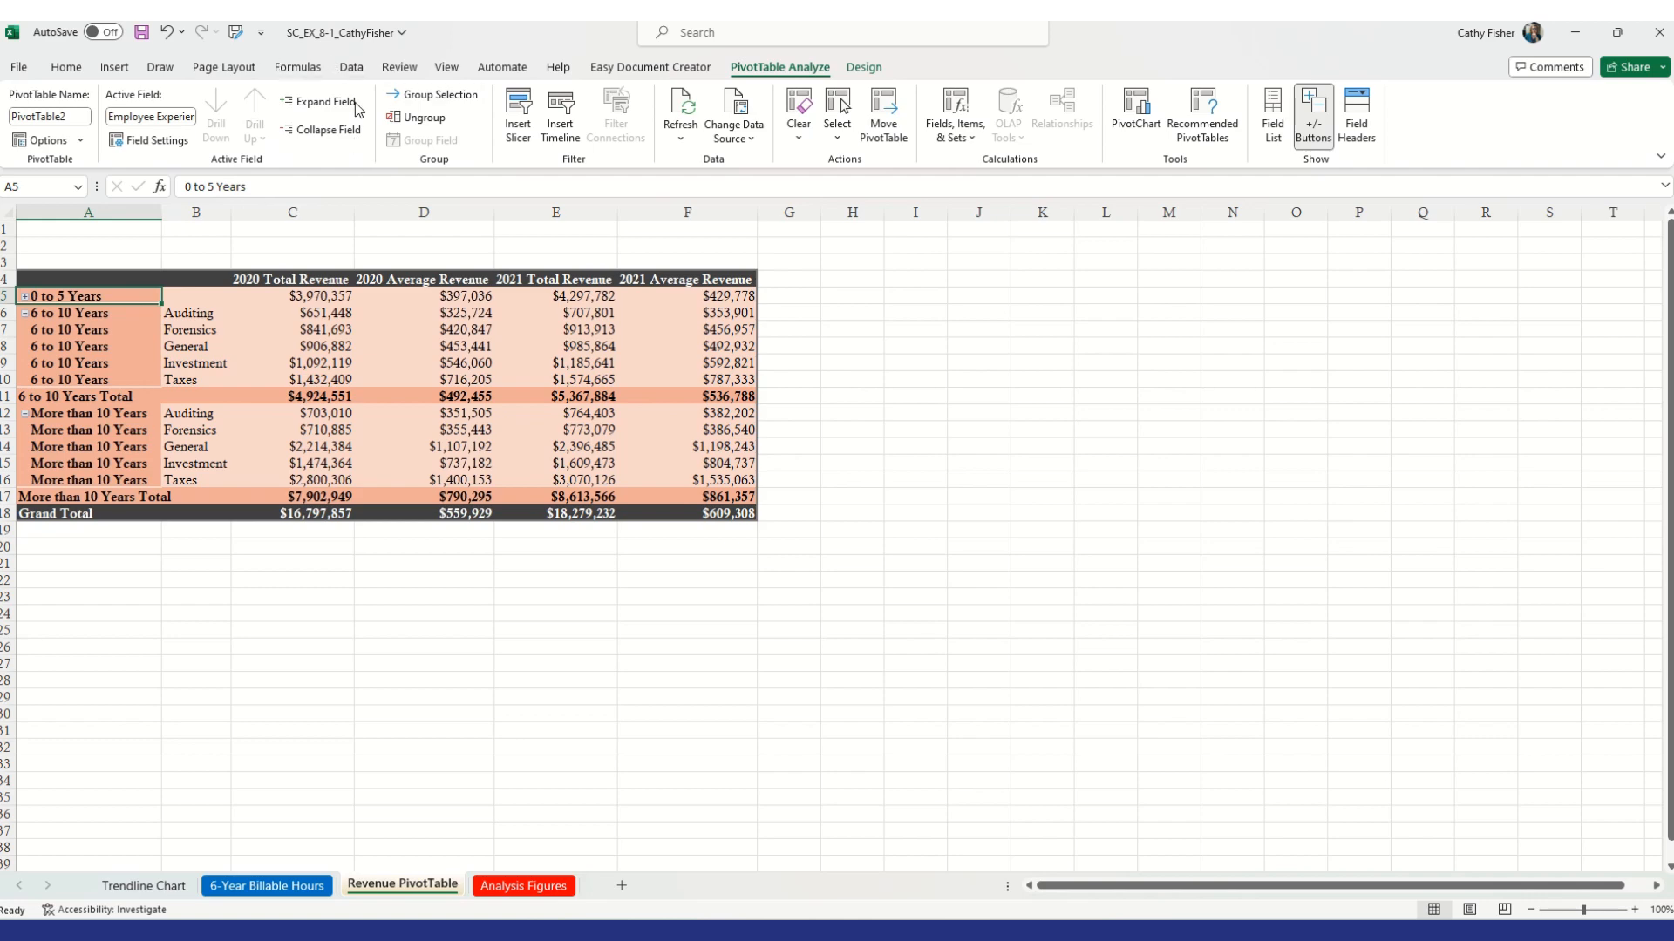
click(327, 130)
click(331, 102)
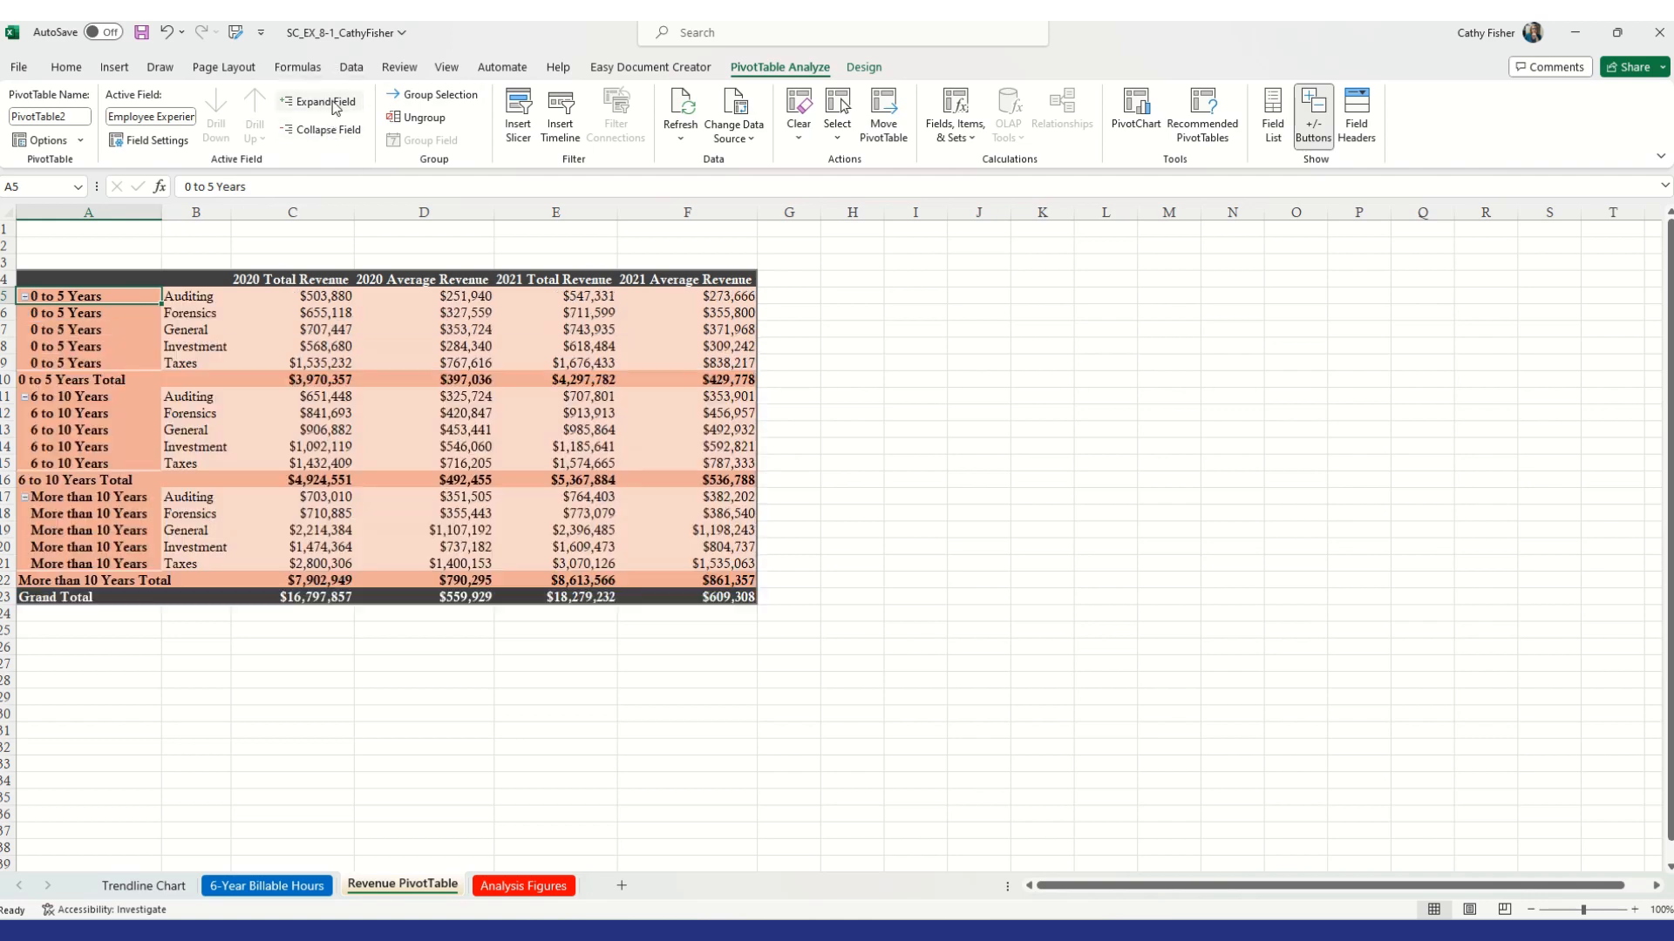
click(328, 130)
key(ctrl+z)
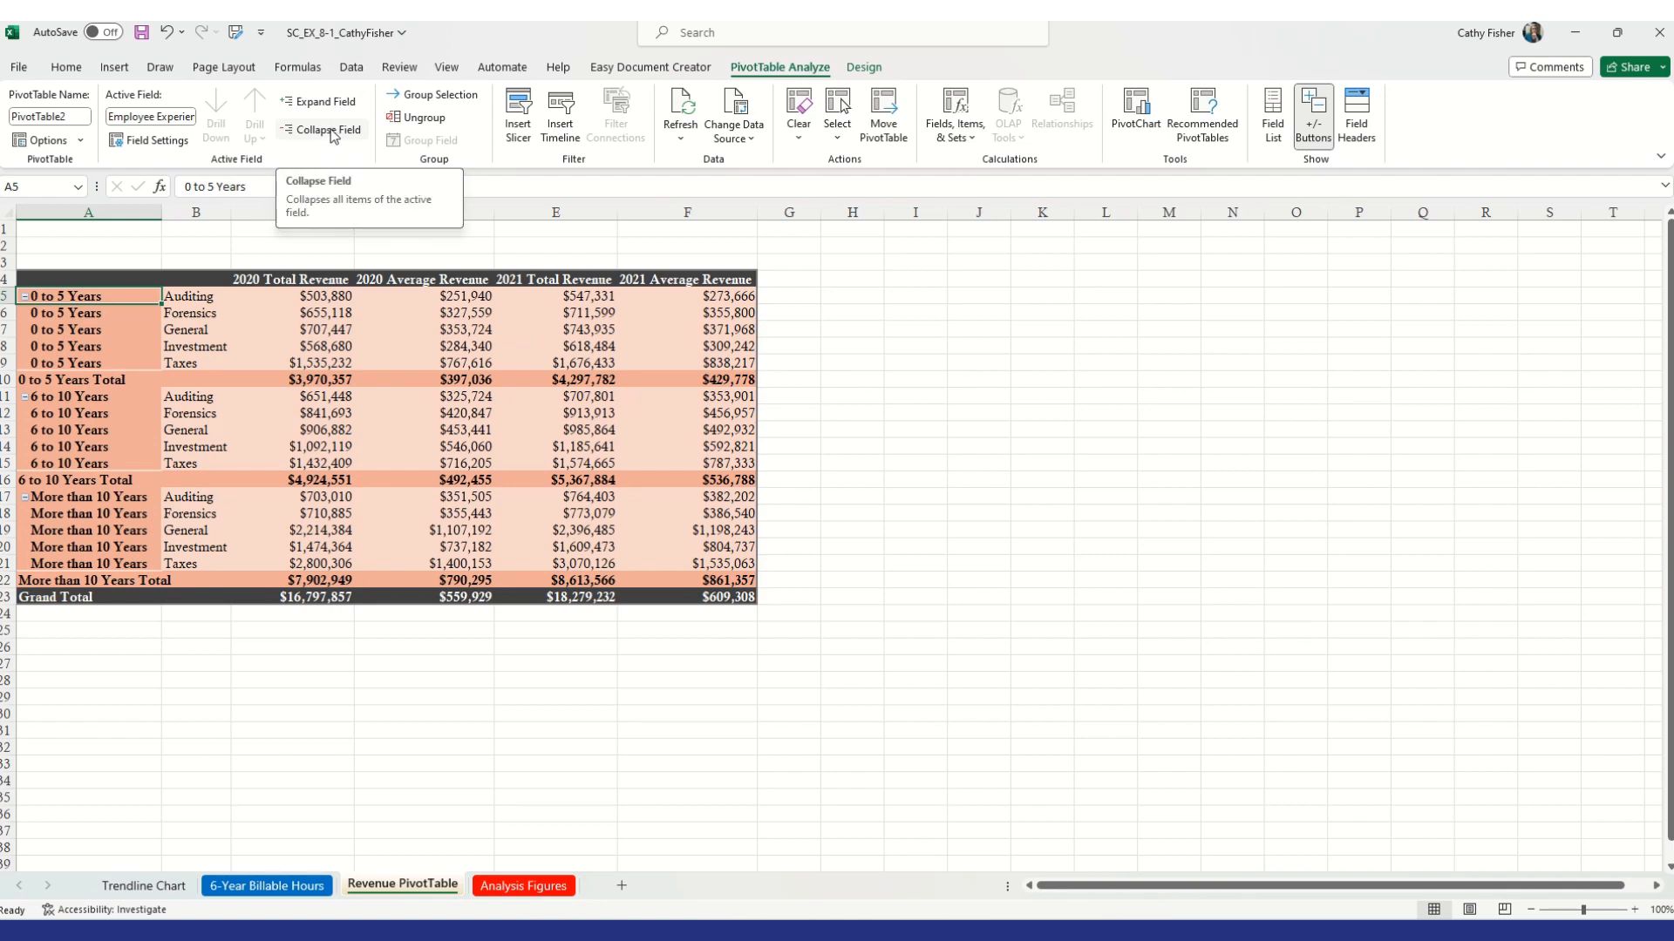
click(332, 132)
click(321, 102)
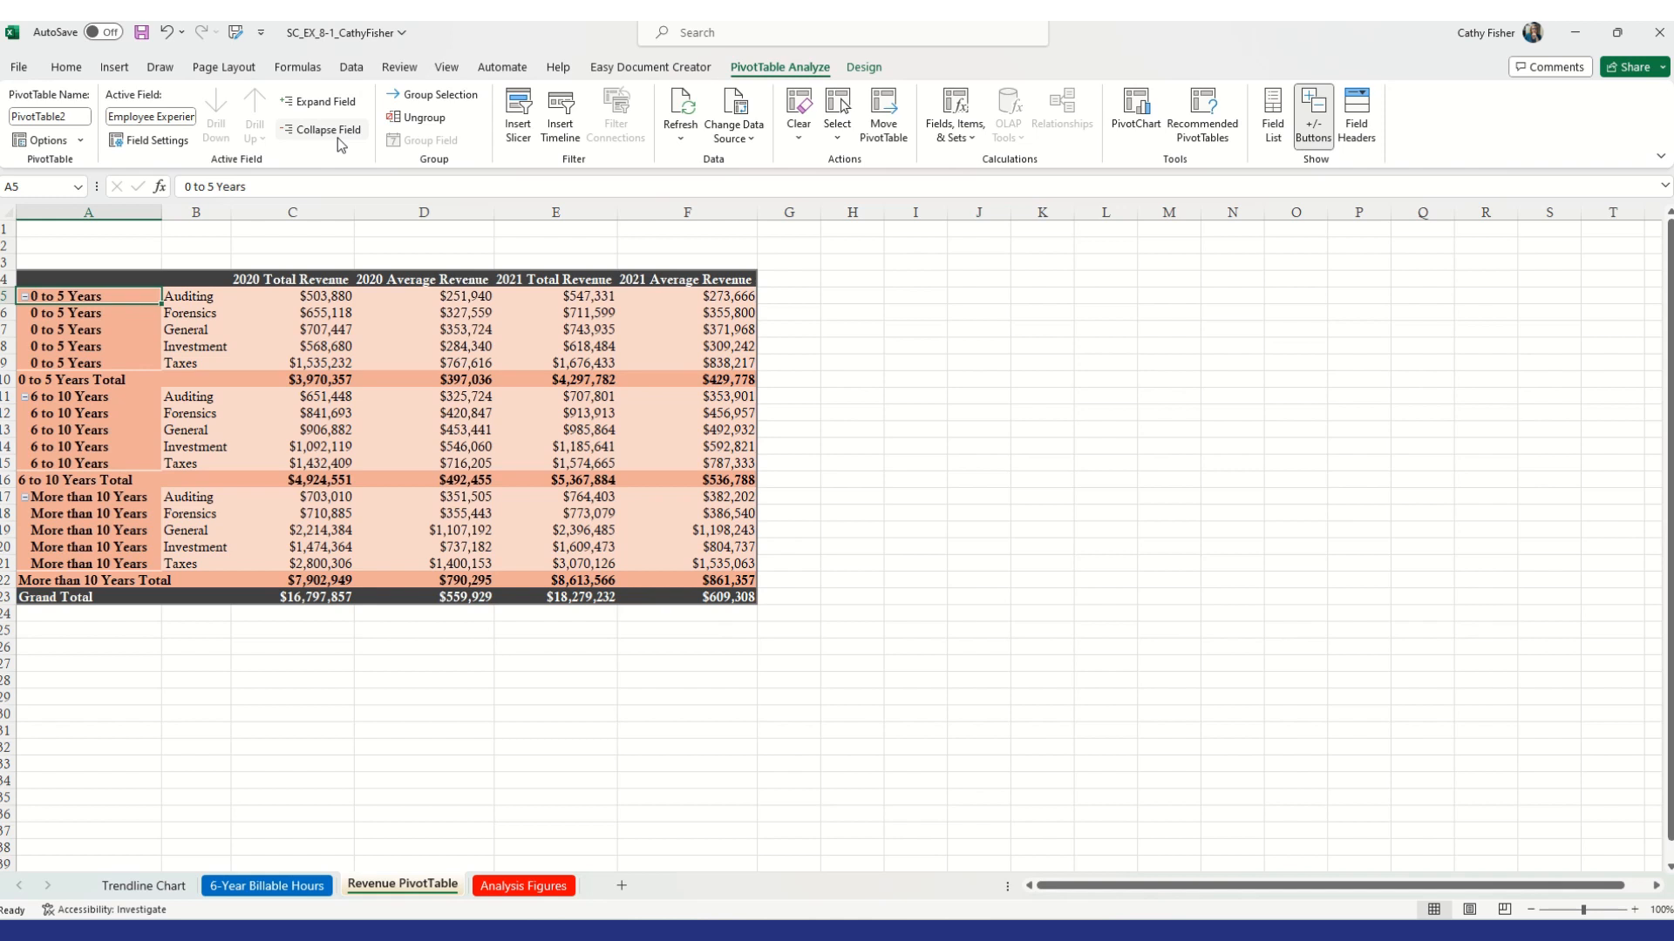
click(83, 141)
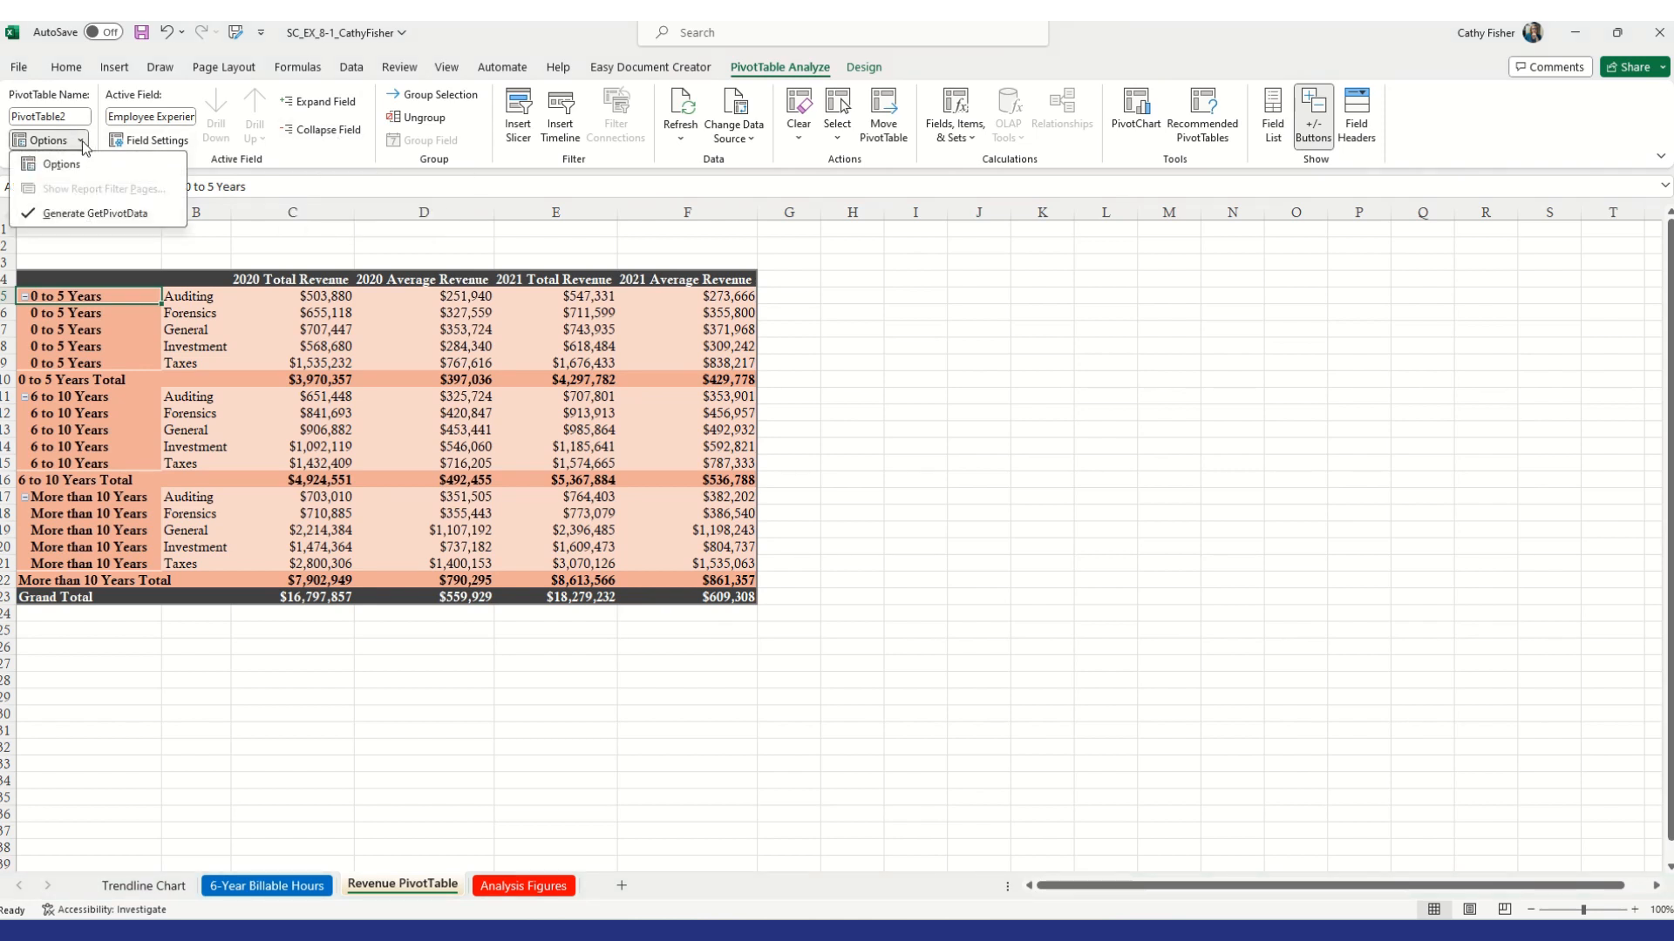
click(83, 141)
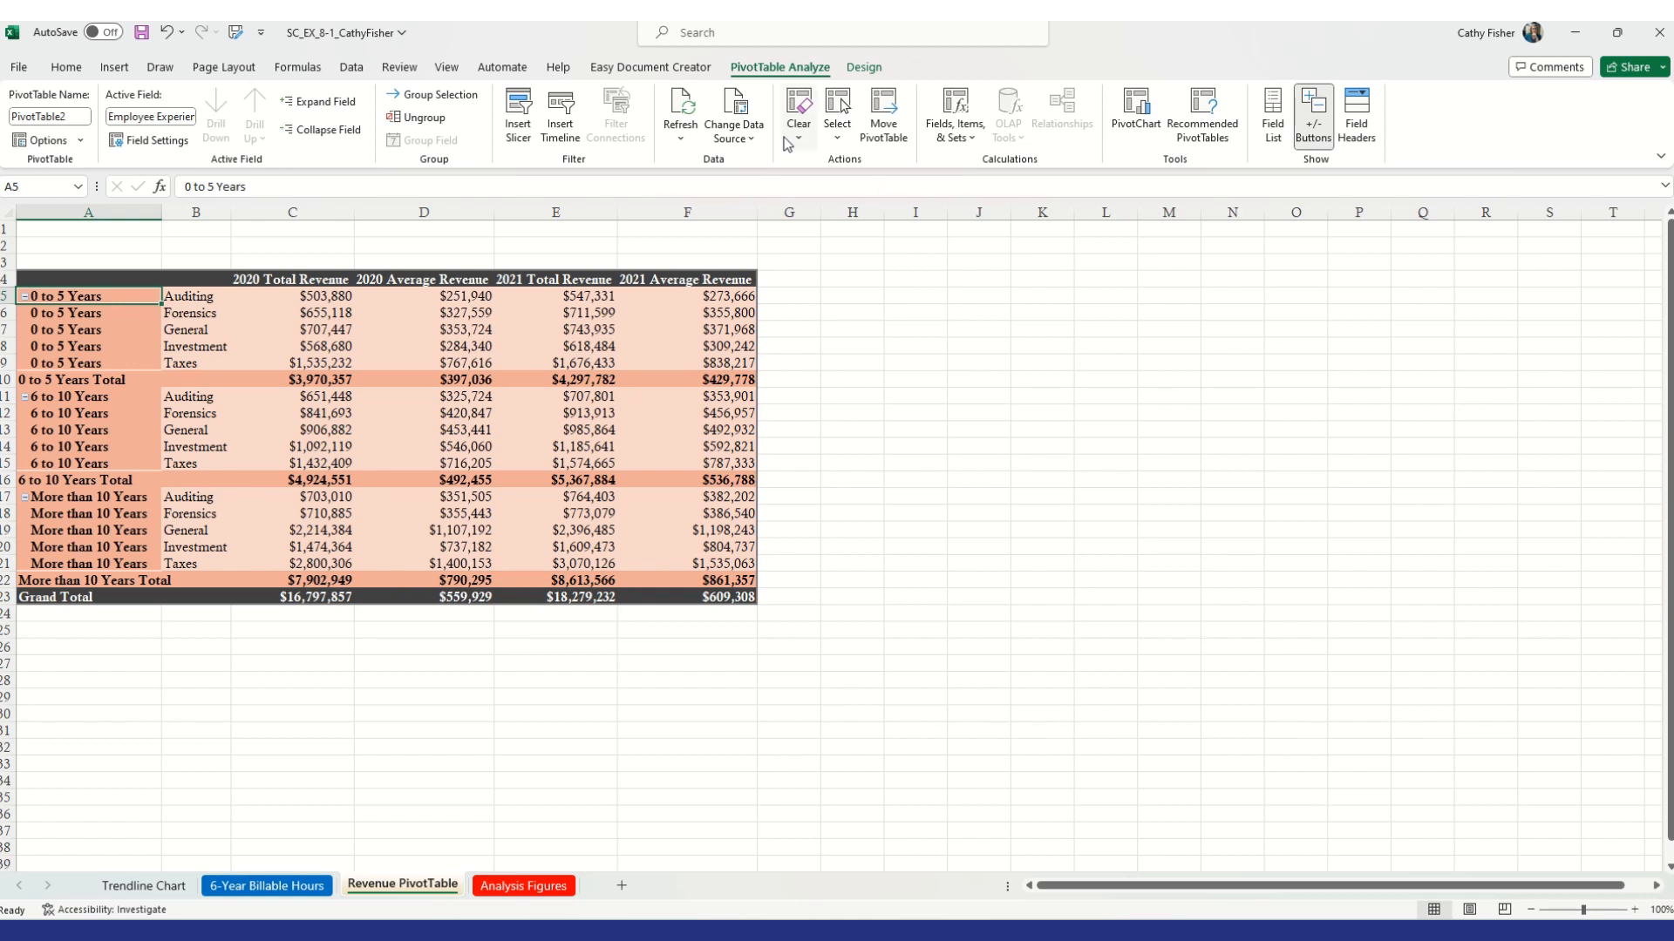
click(952, 139)
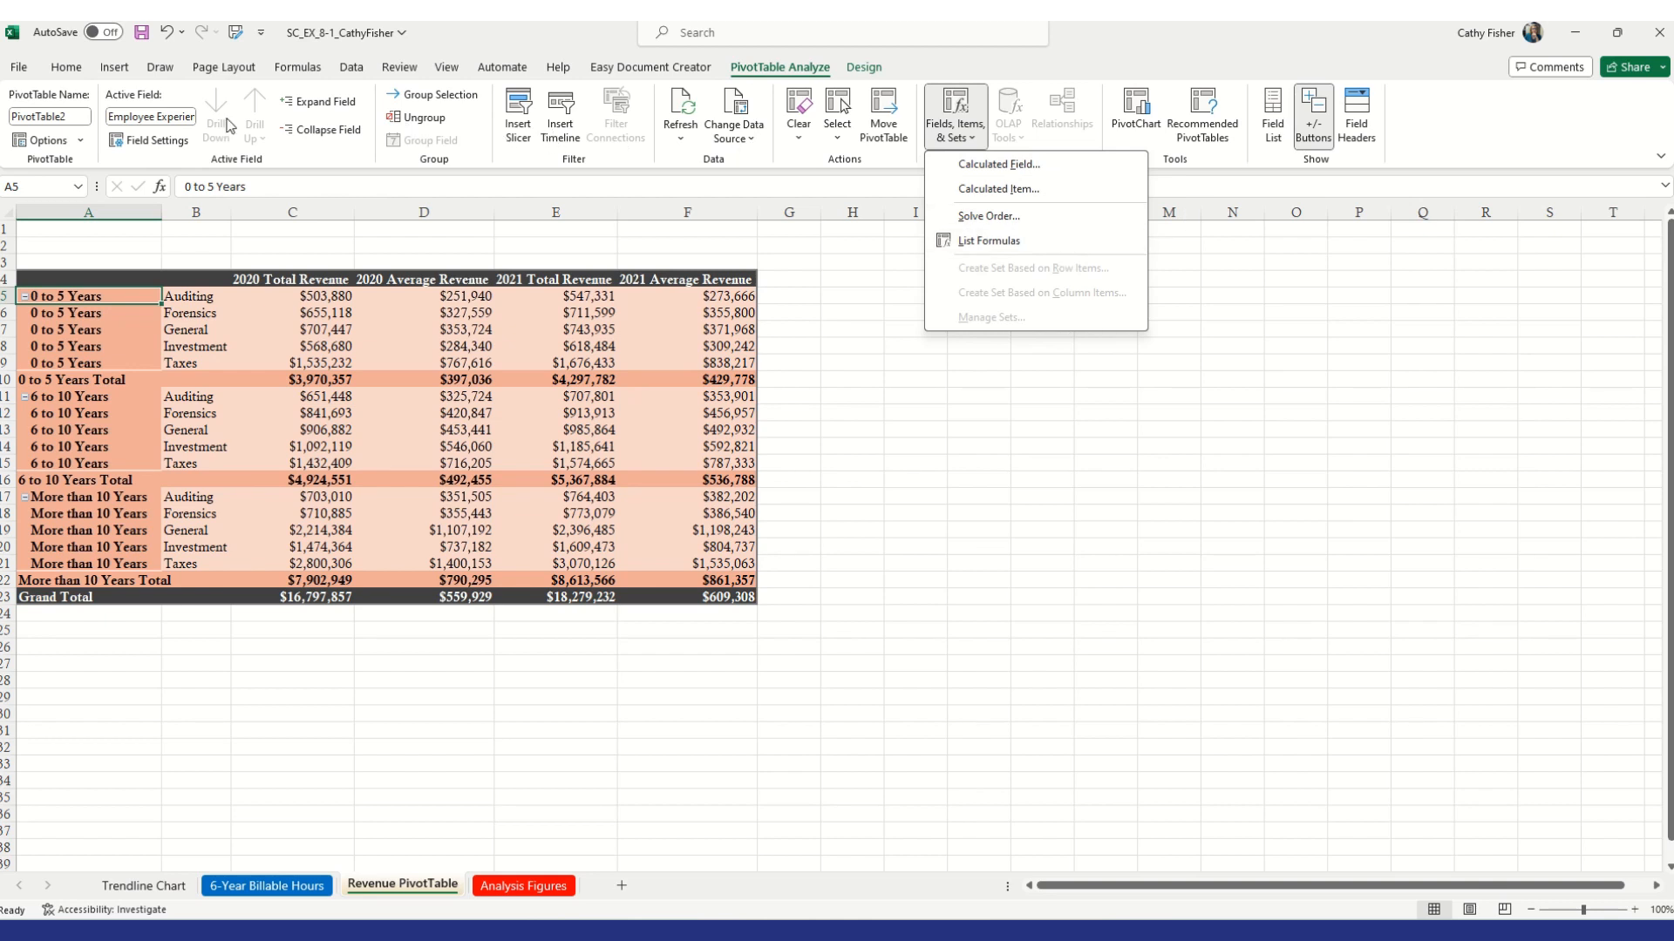
click(169, 142)
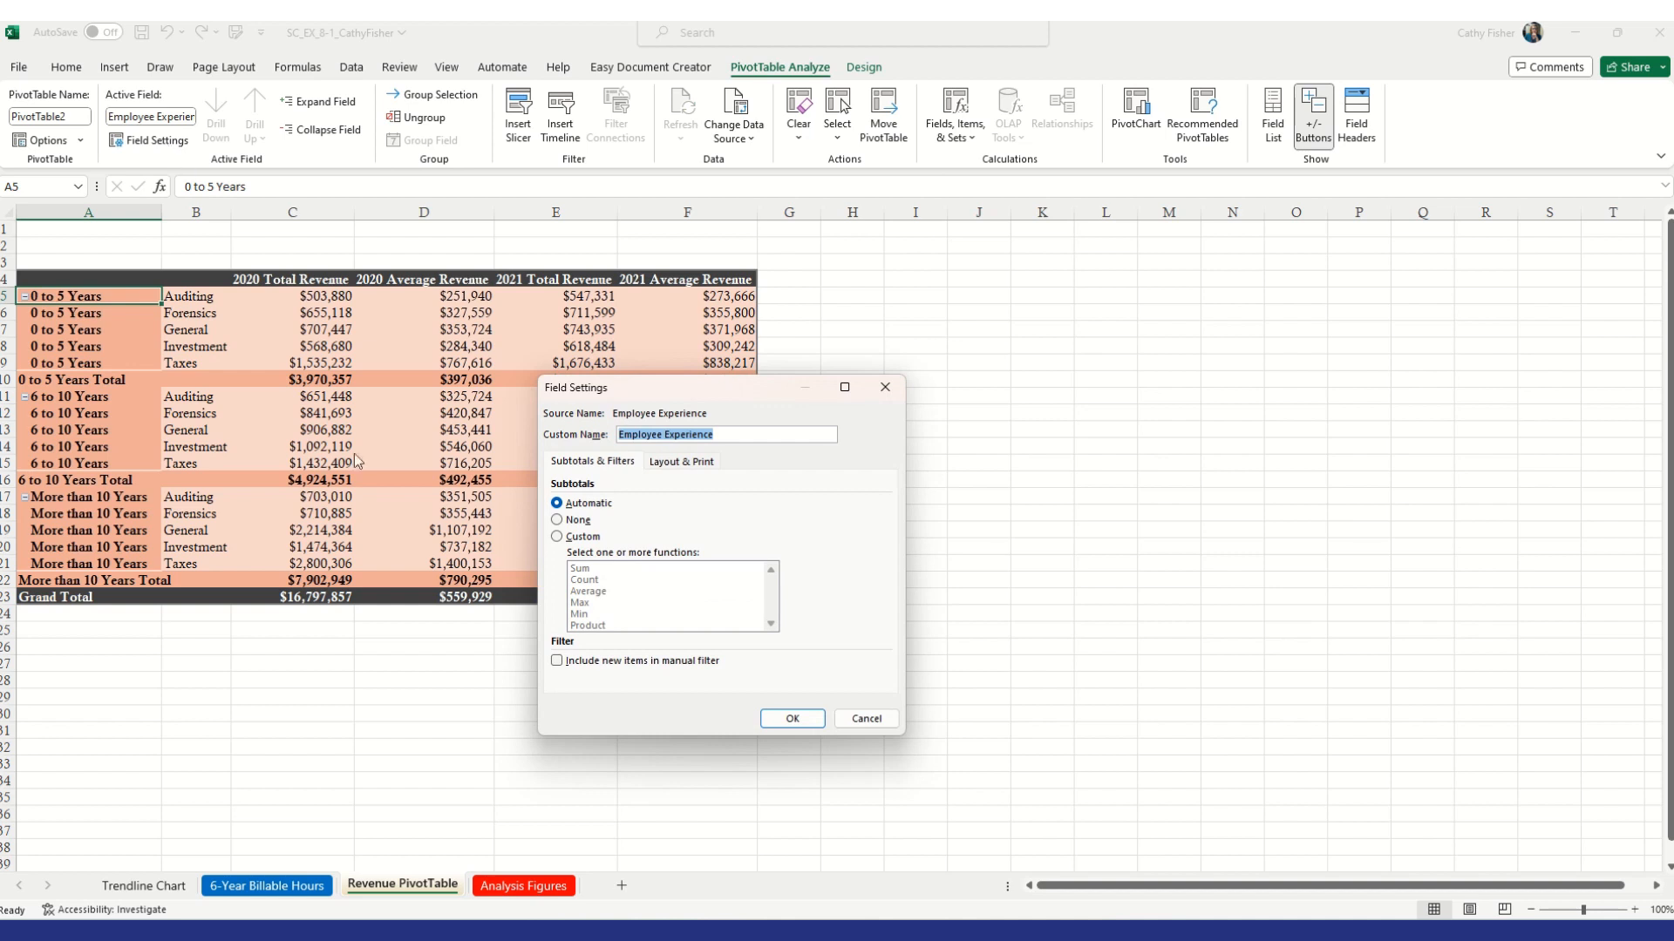
click(886, 389)
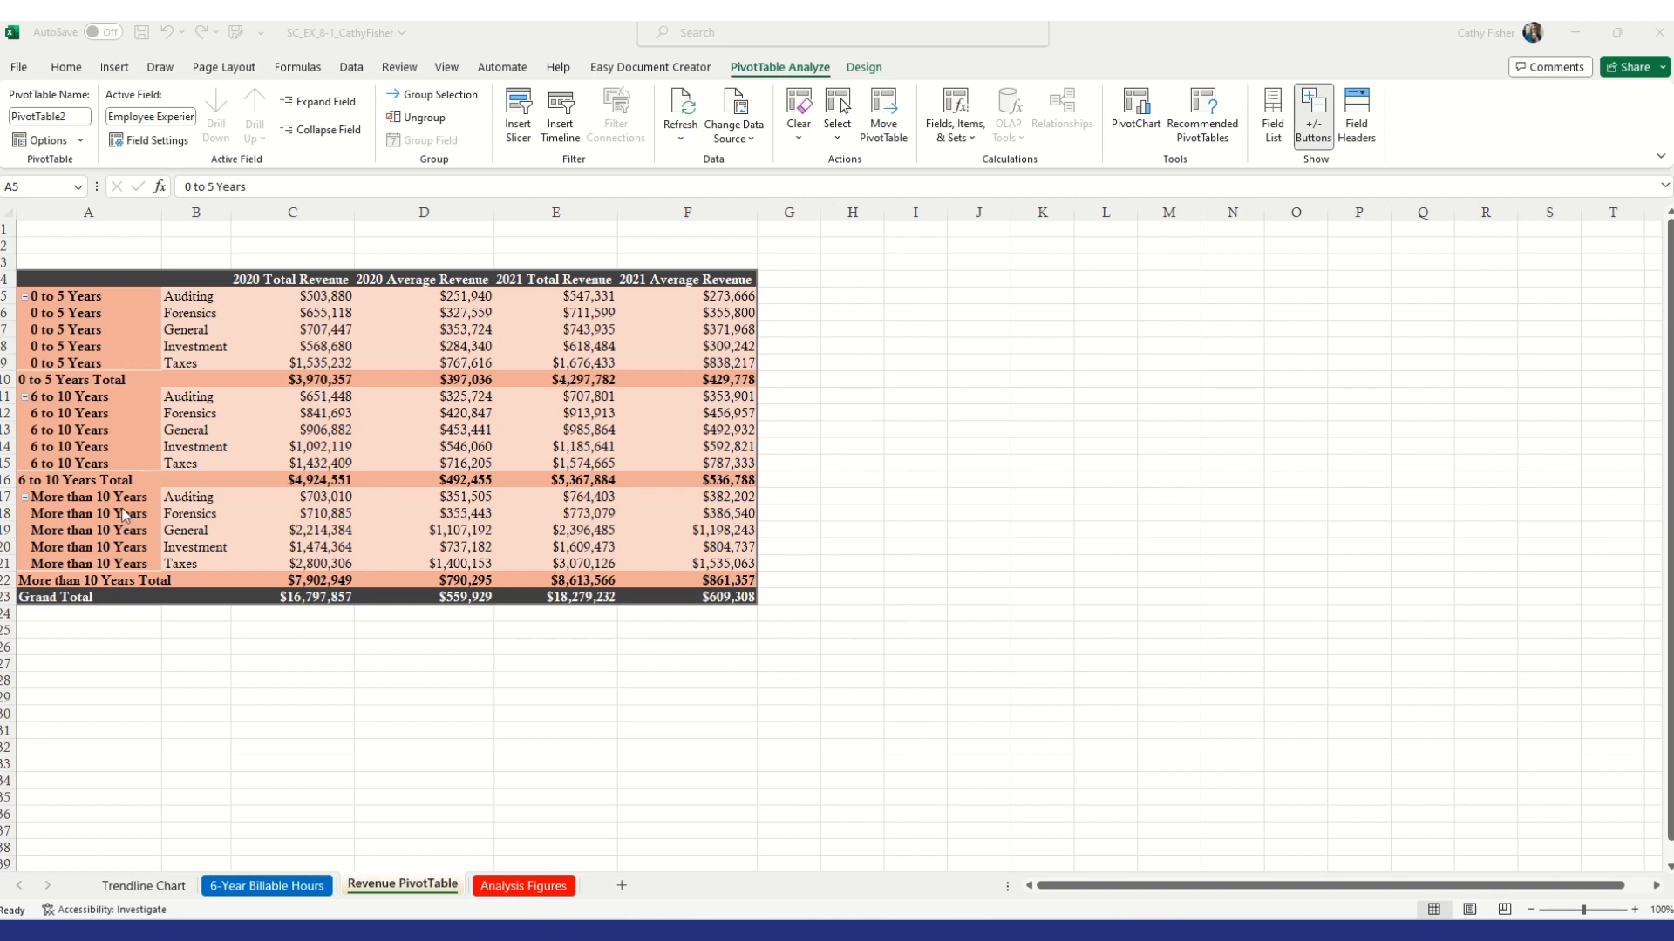
click(71, 514)
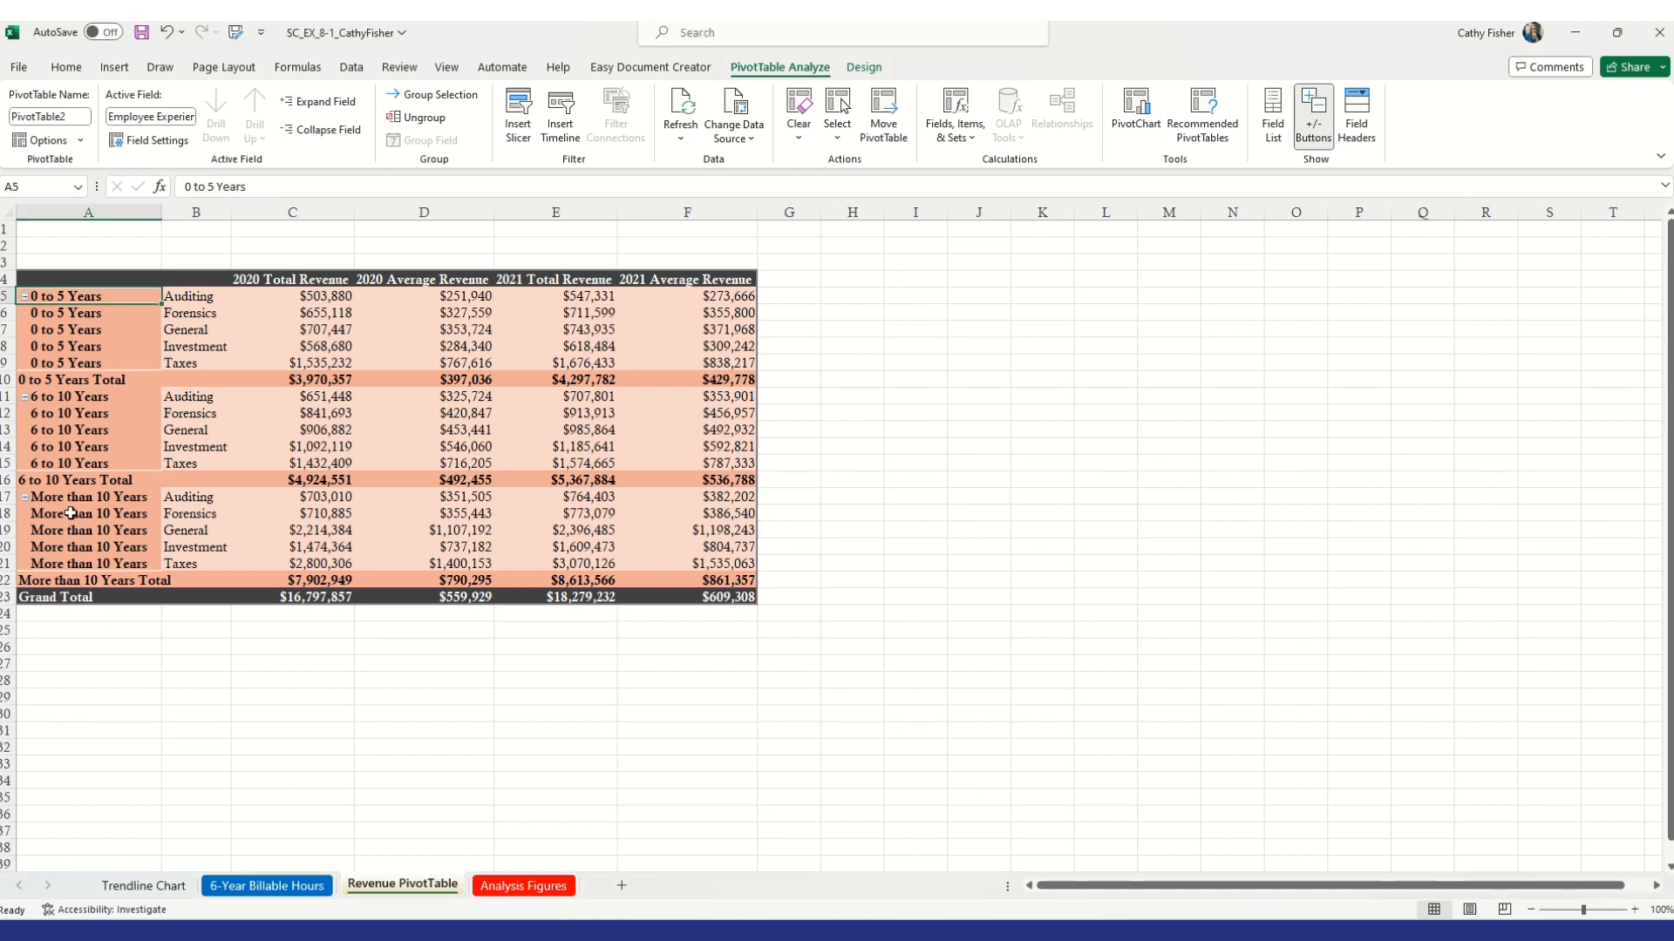
click(93, 512)
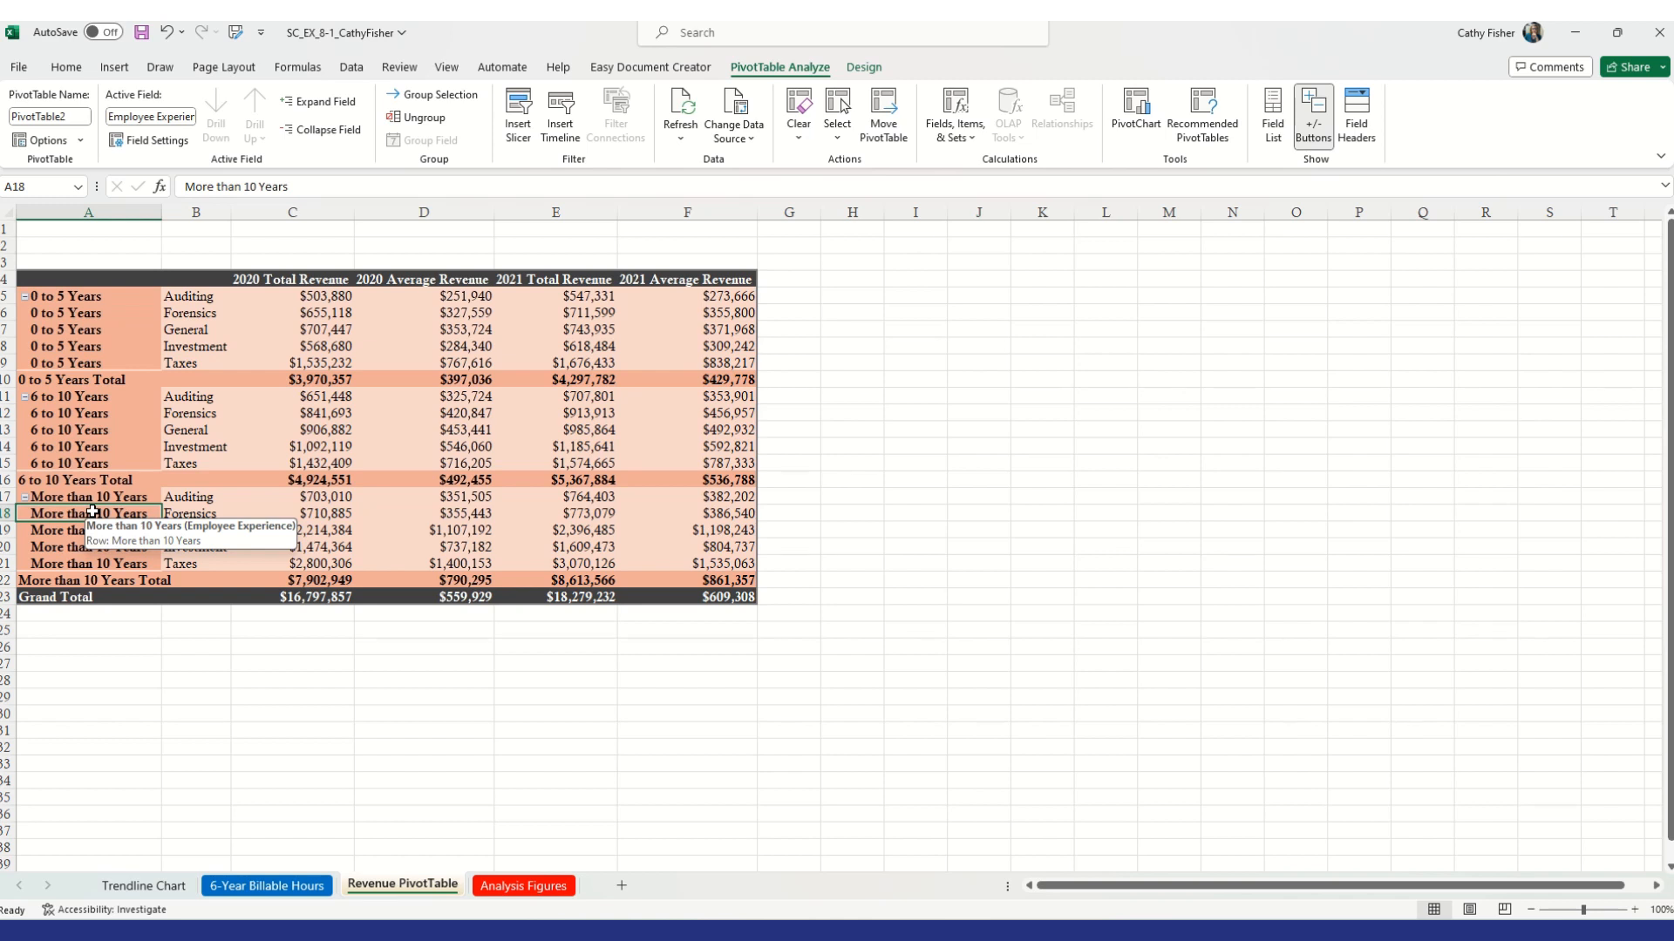
right_click(93, 513)
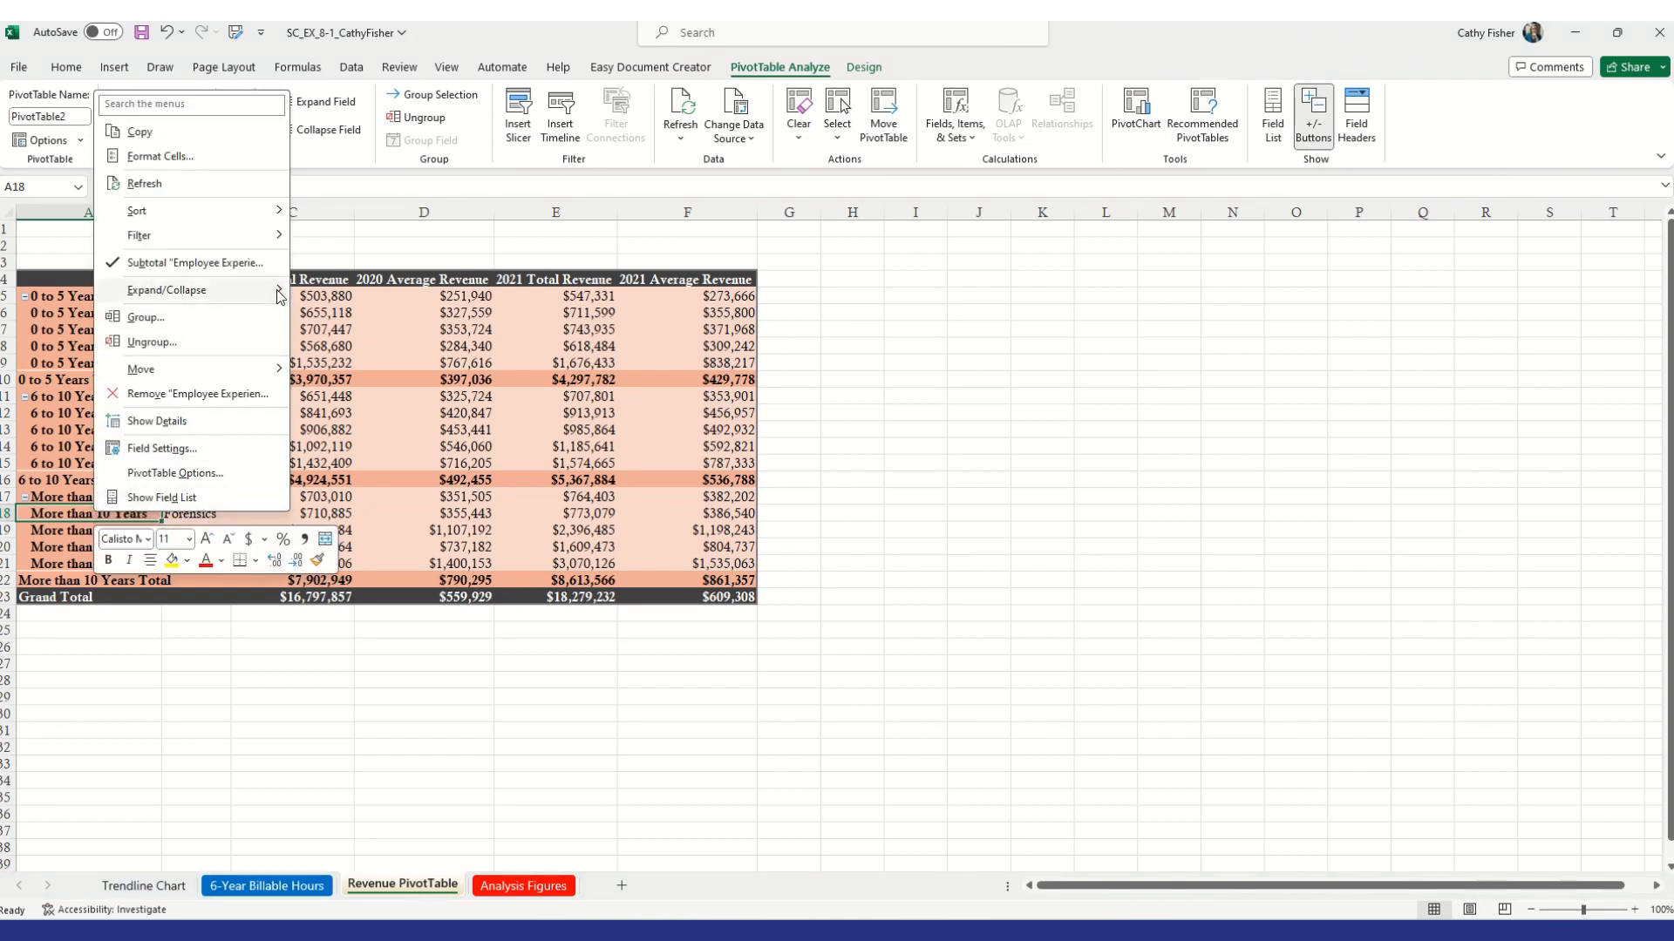
mouse_move(279, 297)
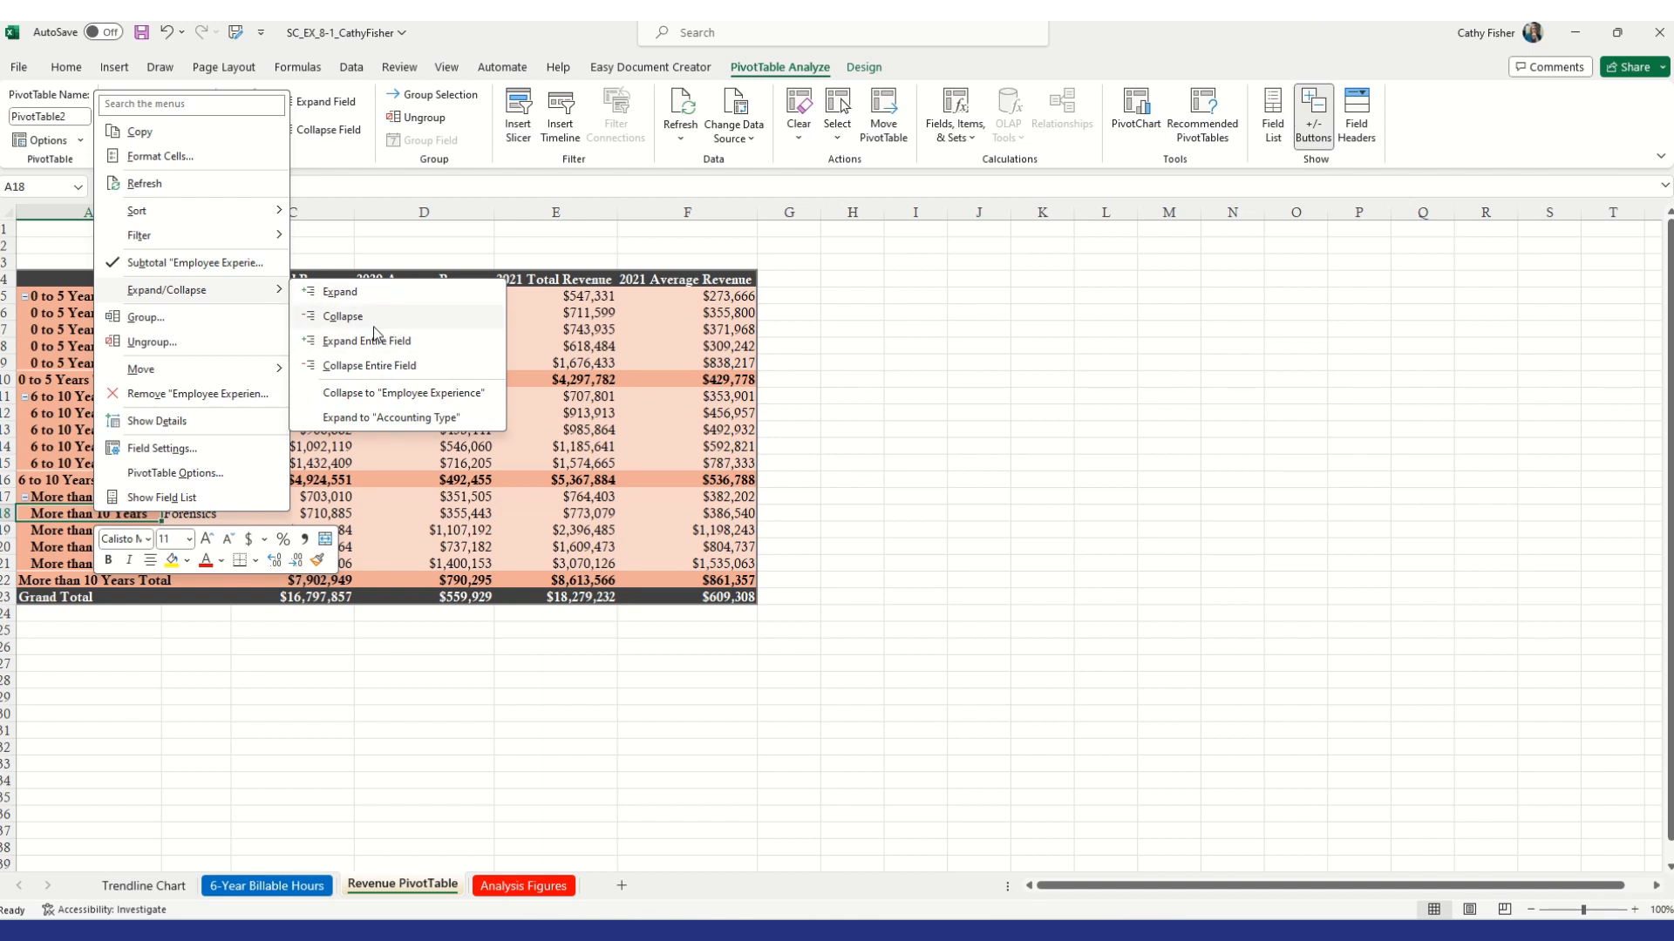
key(Escape)
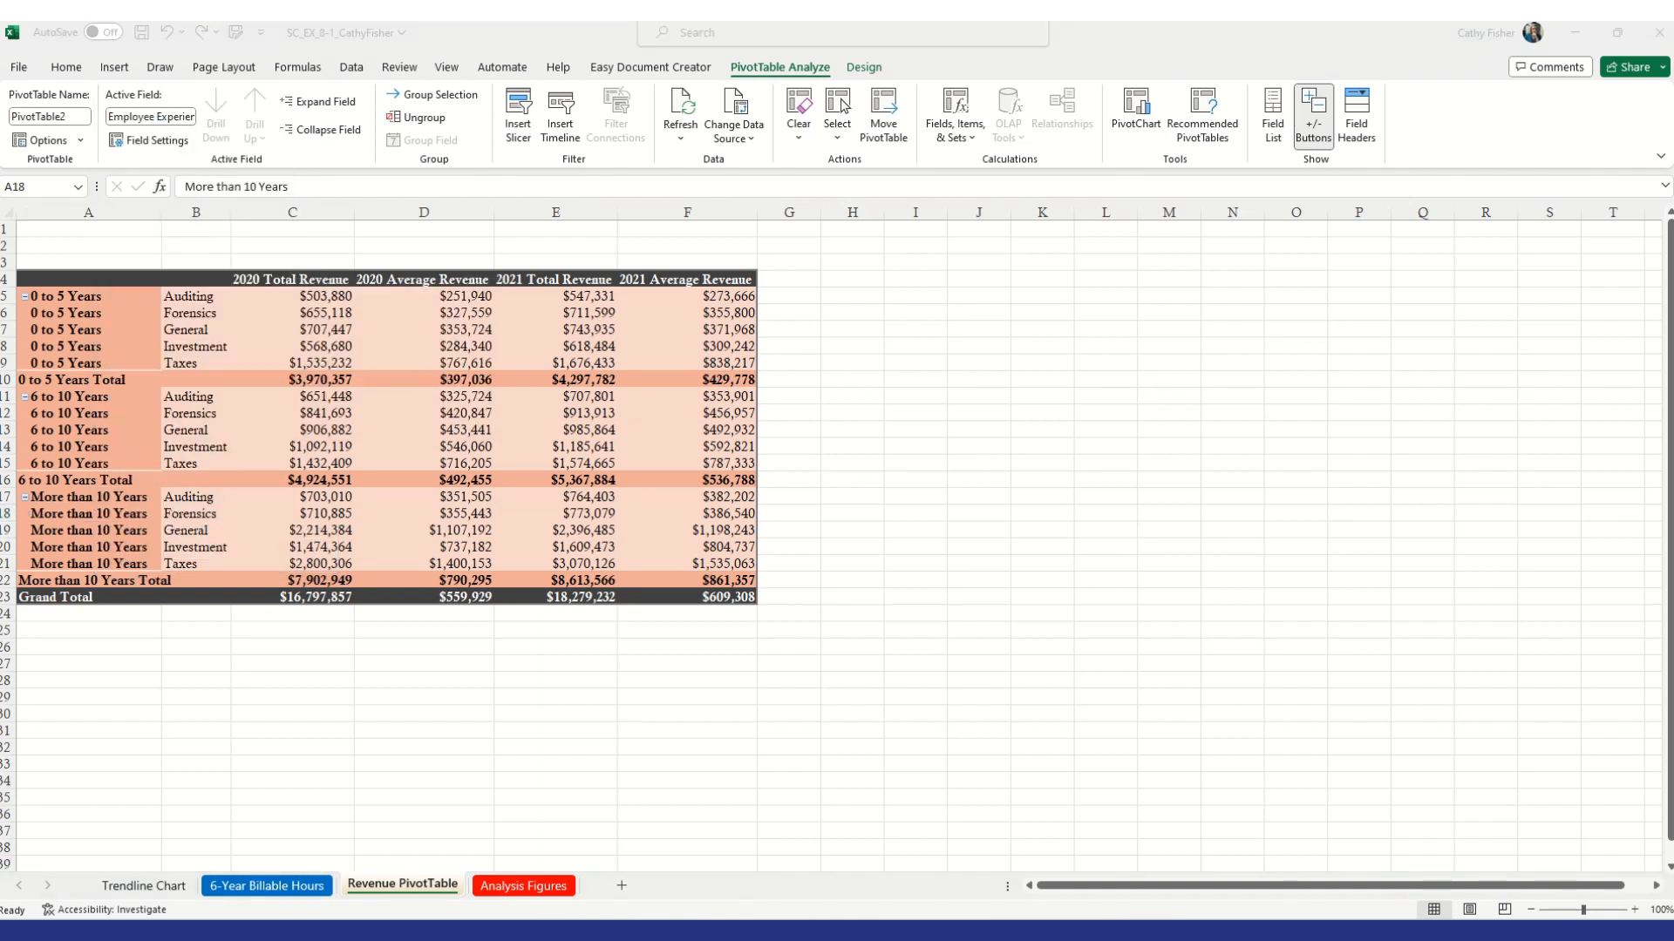
Collapse the PivotTable to Employee Experience, then expand the entire Employee Experience field again
click(87, 431)
right_click(92, 434)
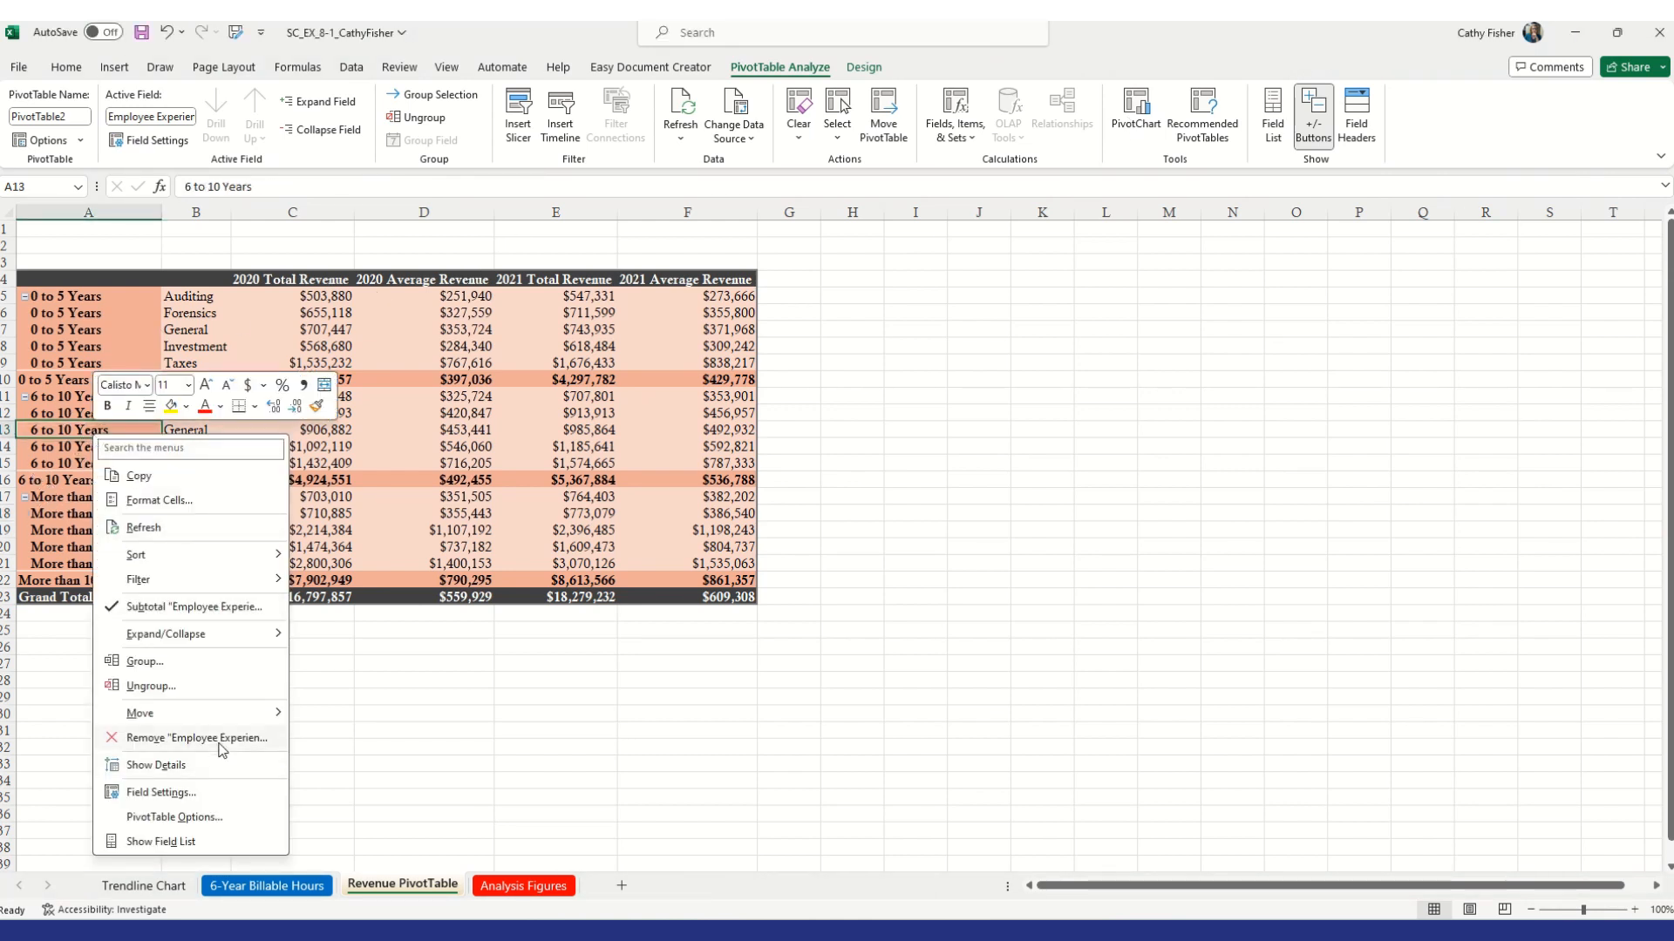
mouse_move(241, 637)
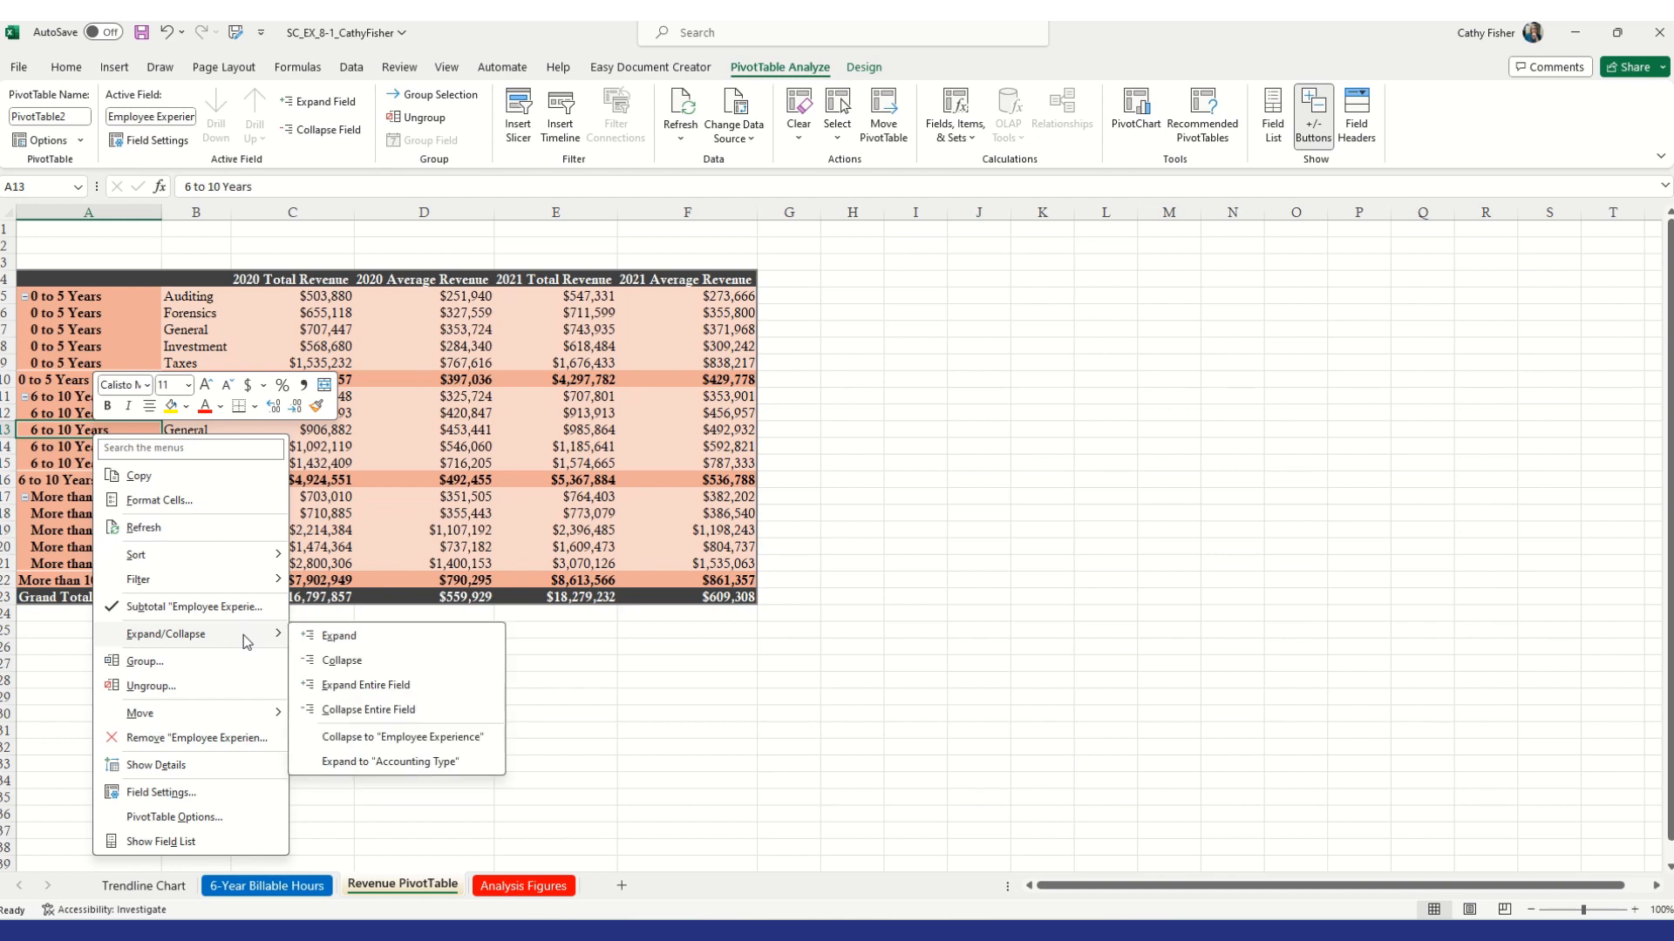
click(338, 638)
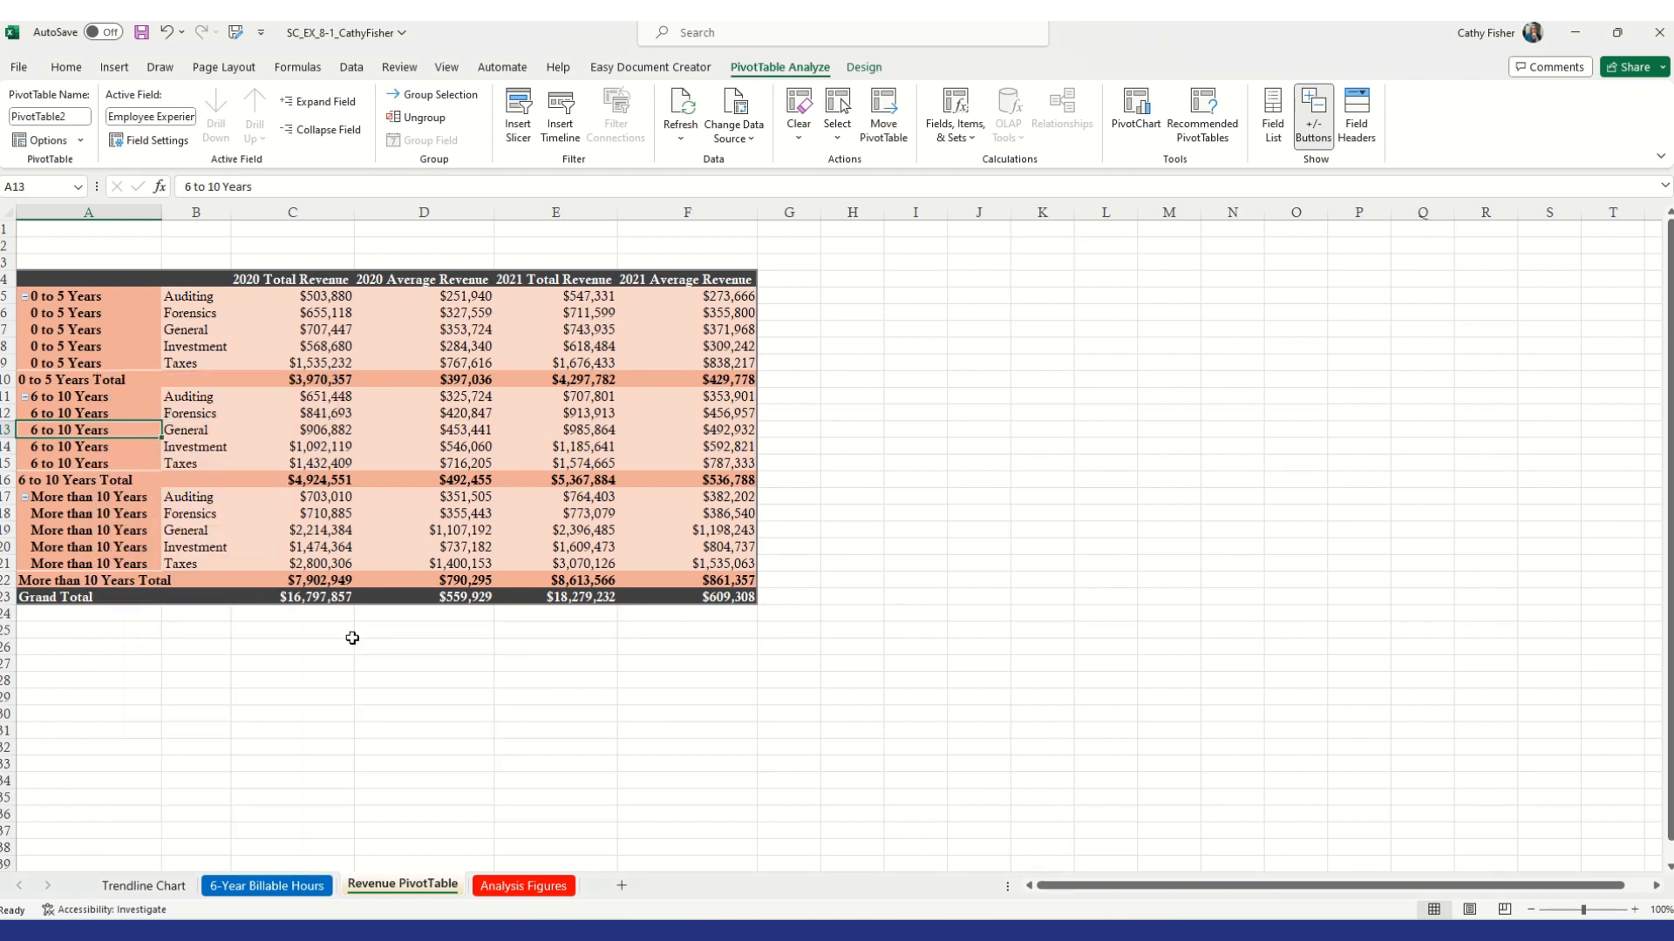
right_click(103, 503)
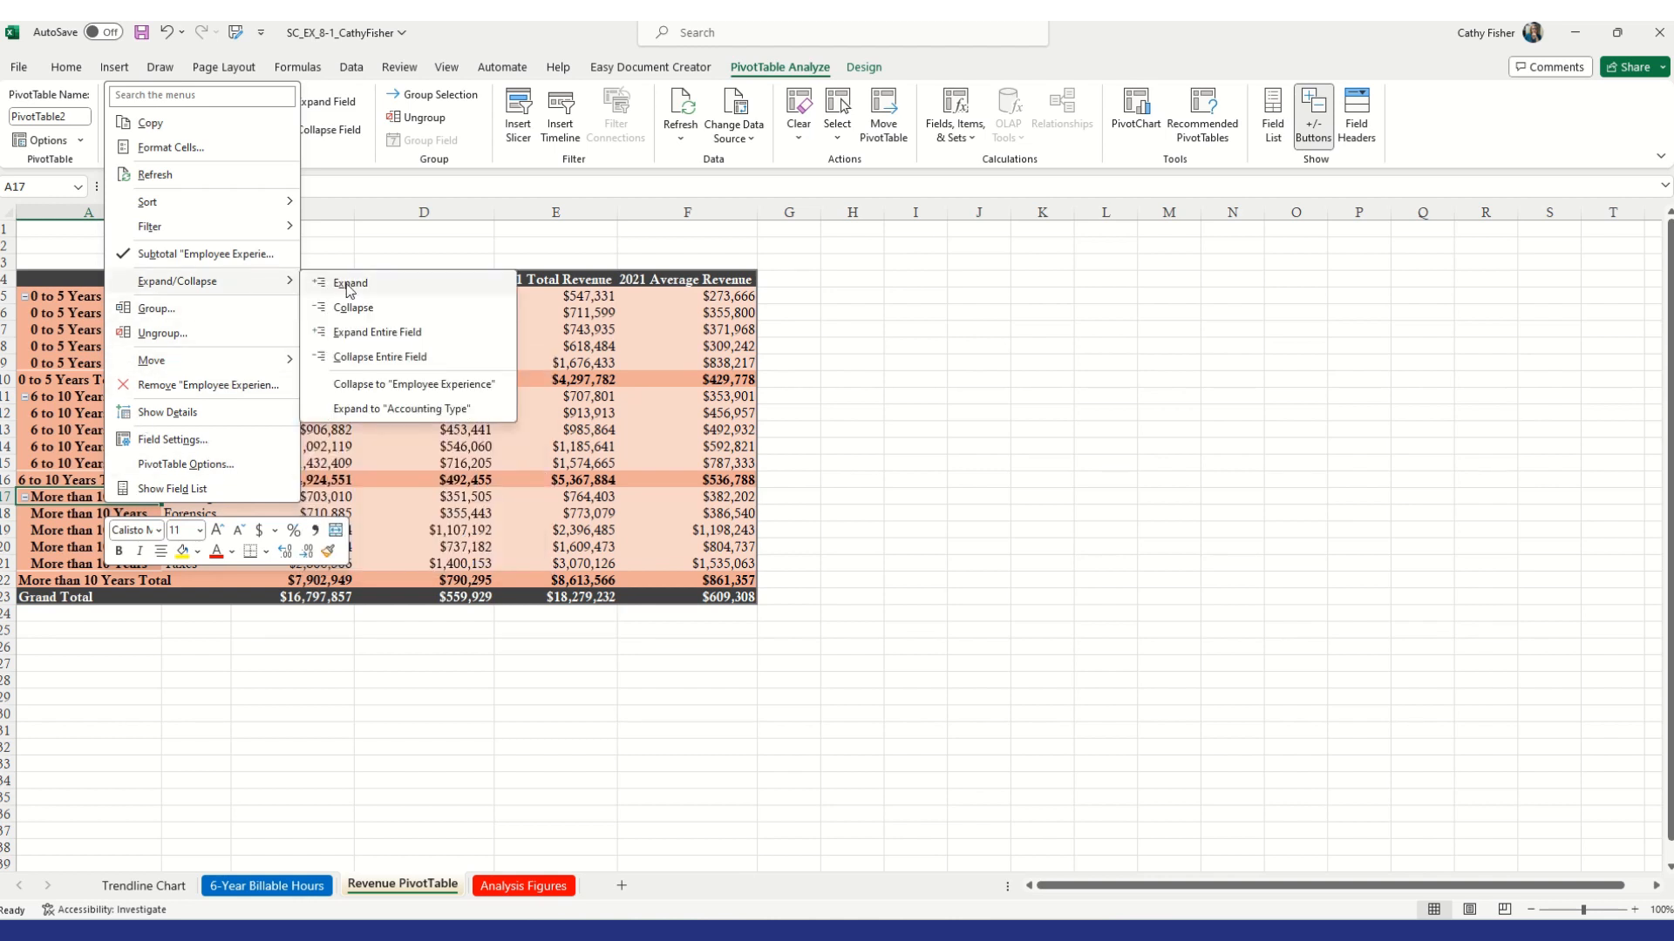
click(446, 393)
right_click(66, 346)
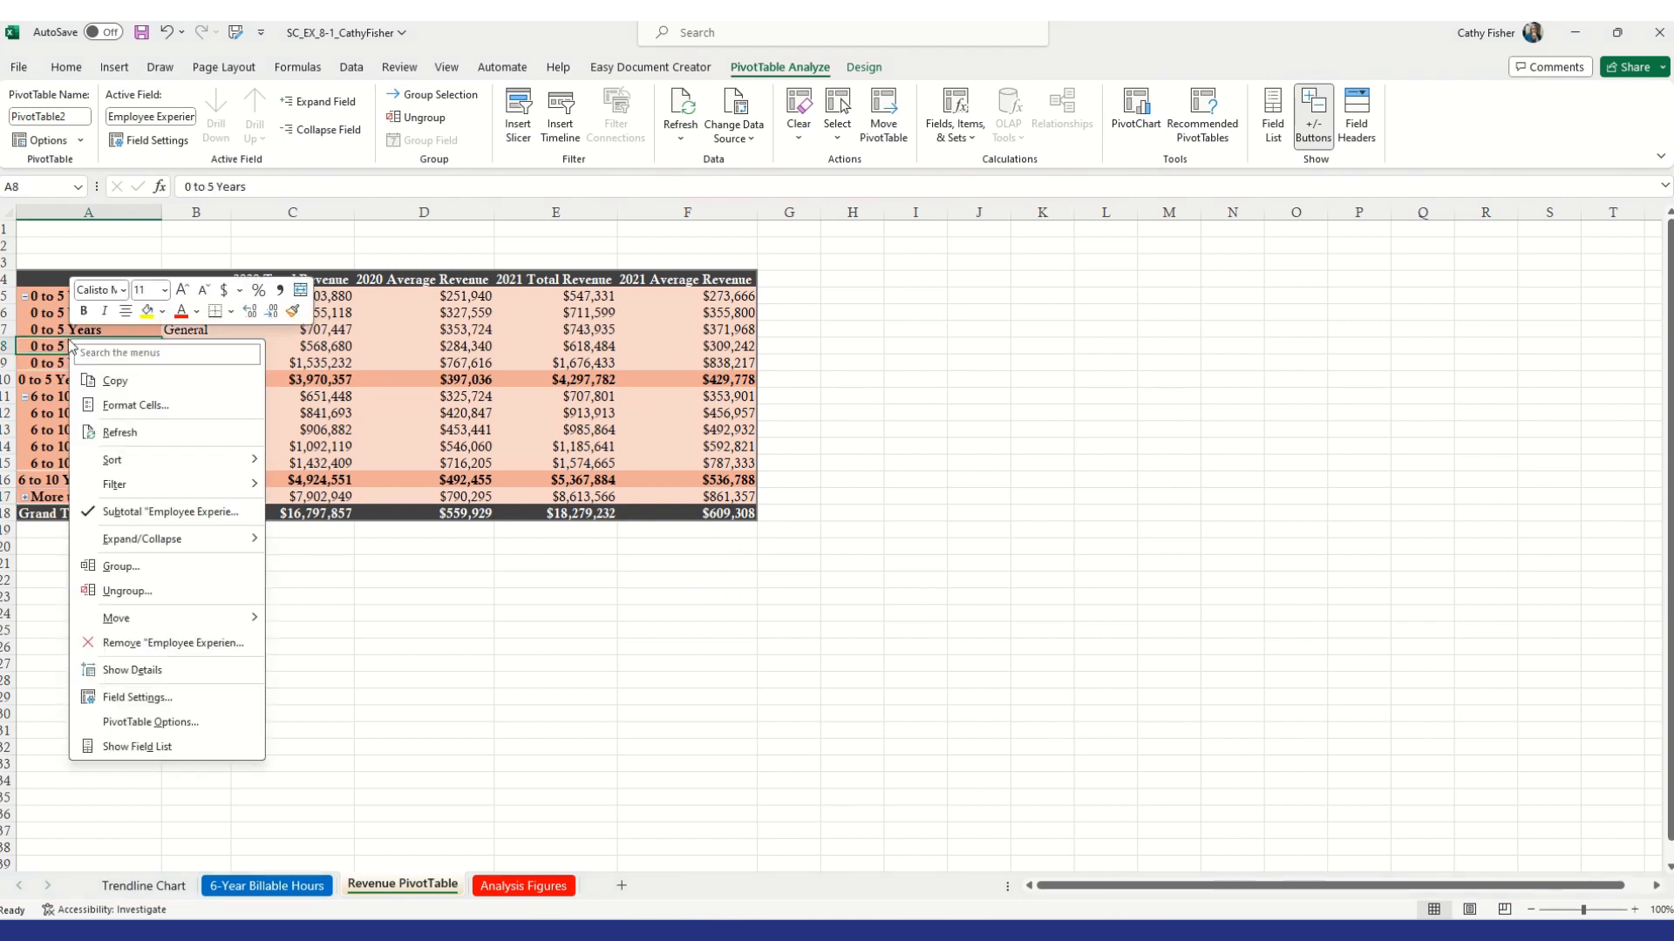
mouse_move(179, 538)
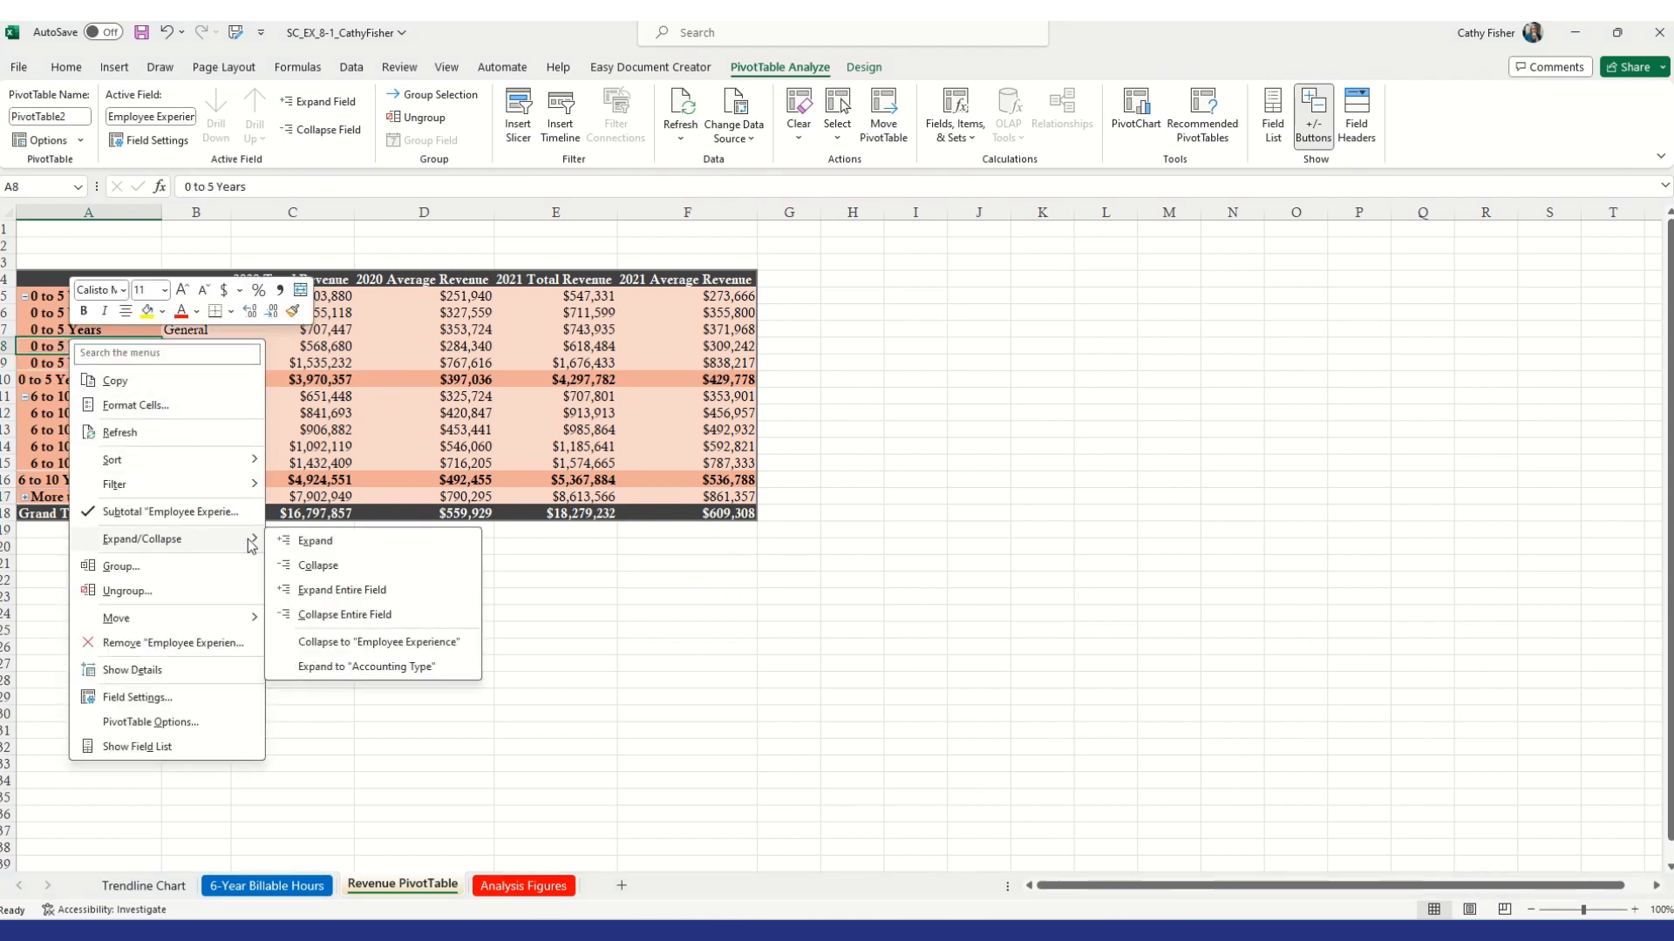
click(368, 589)
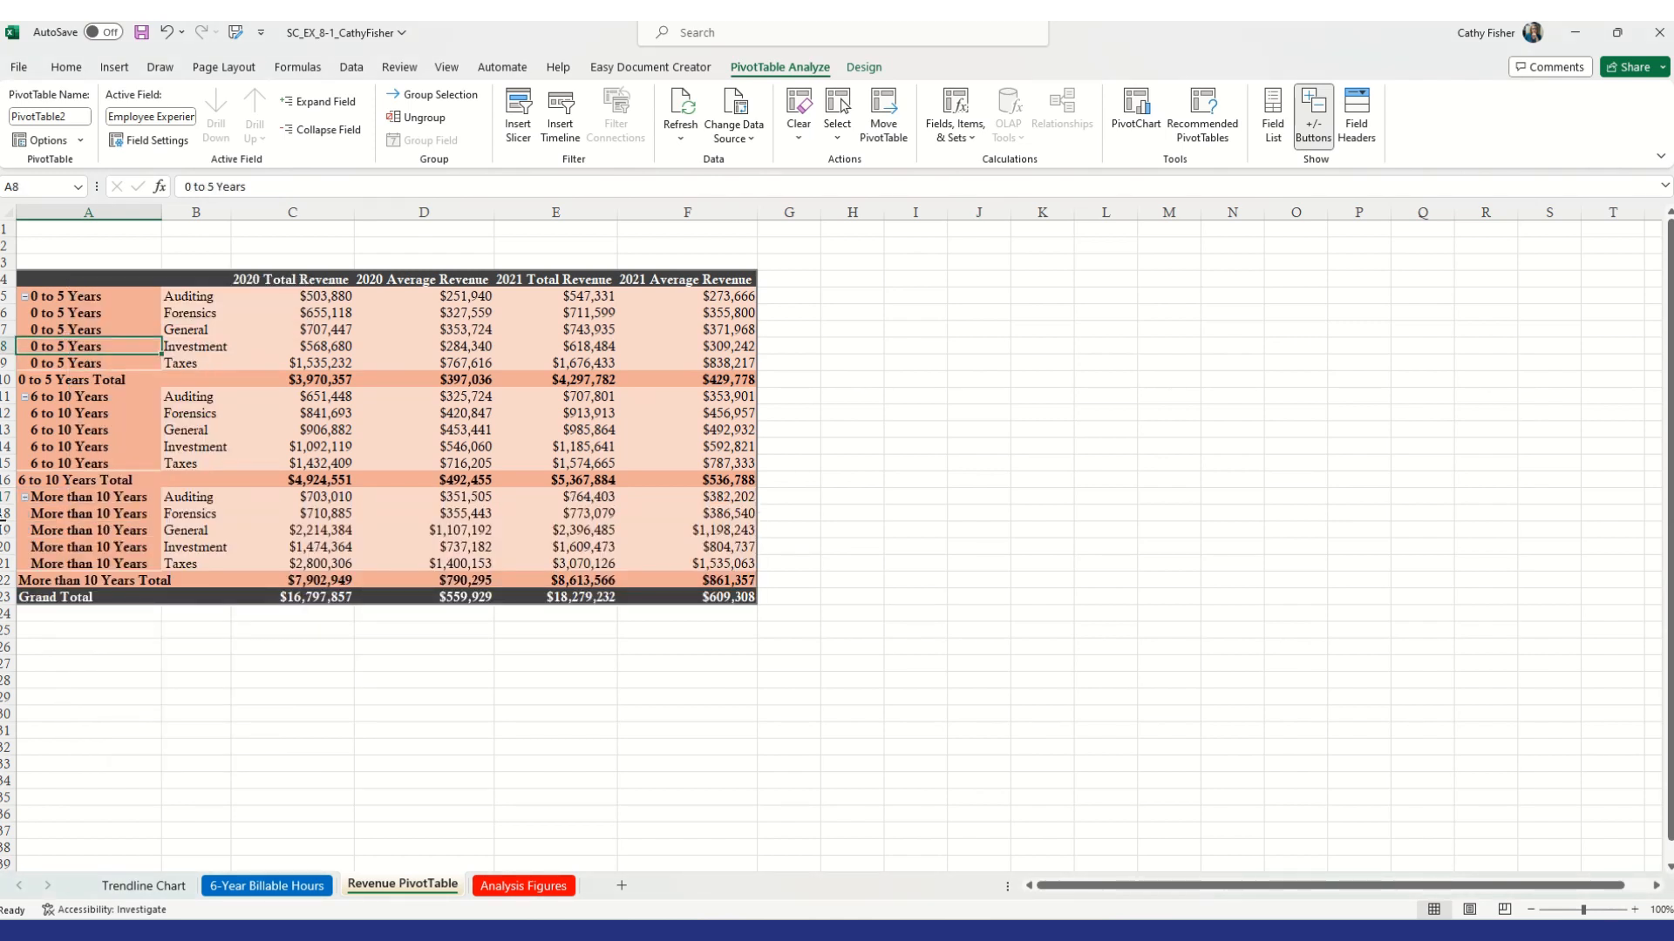
Hide the PivotTable's expand/collapse buttons
right_click(79, 411)
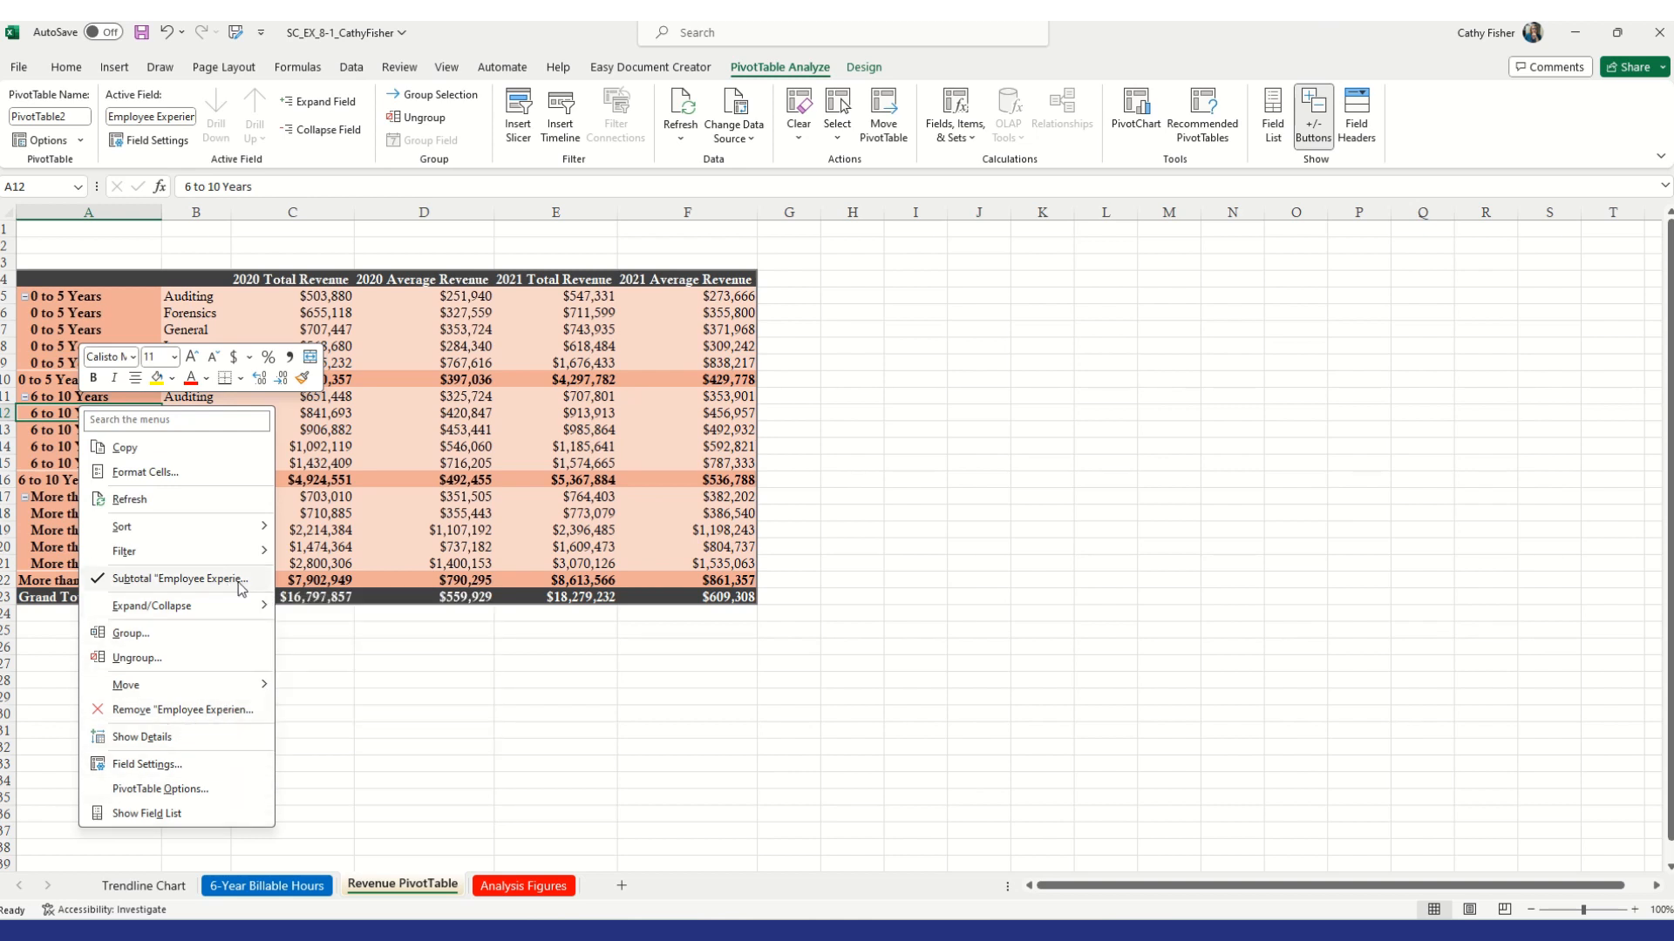
mouse_move(240, 612)
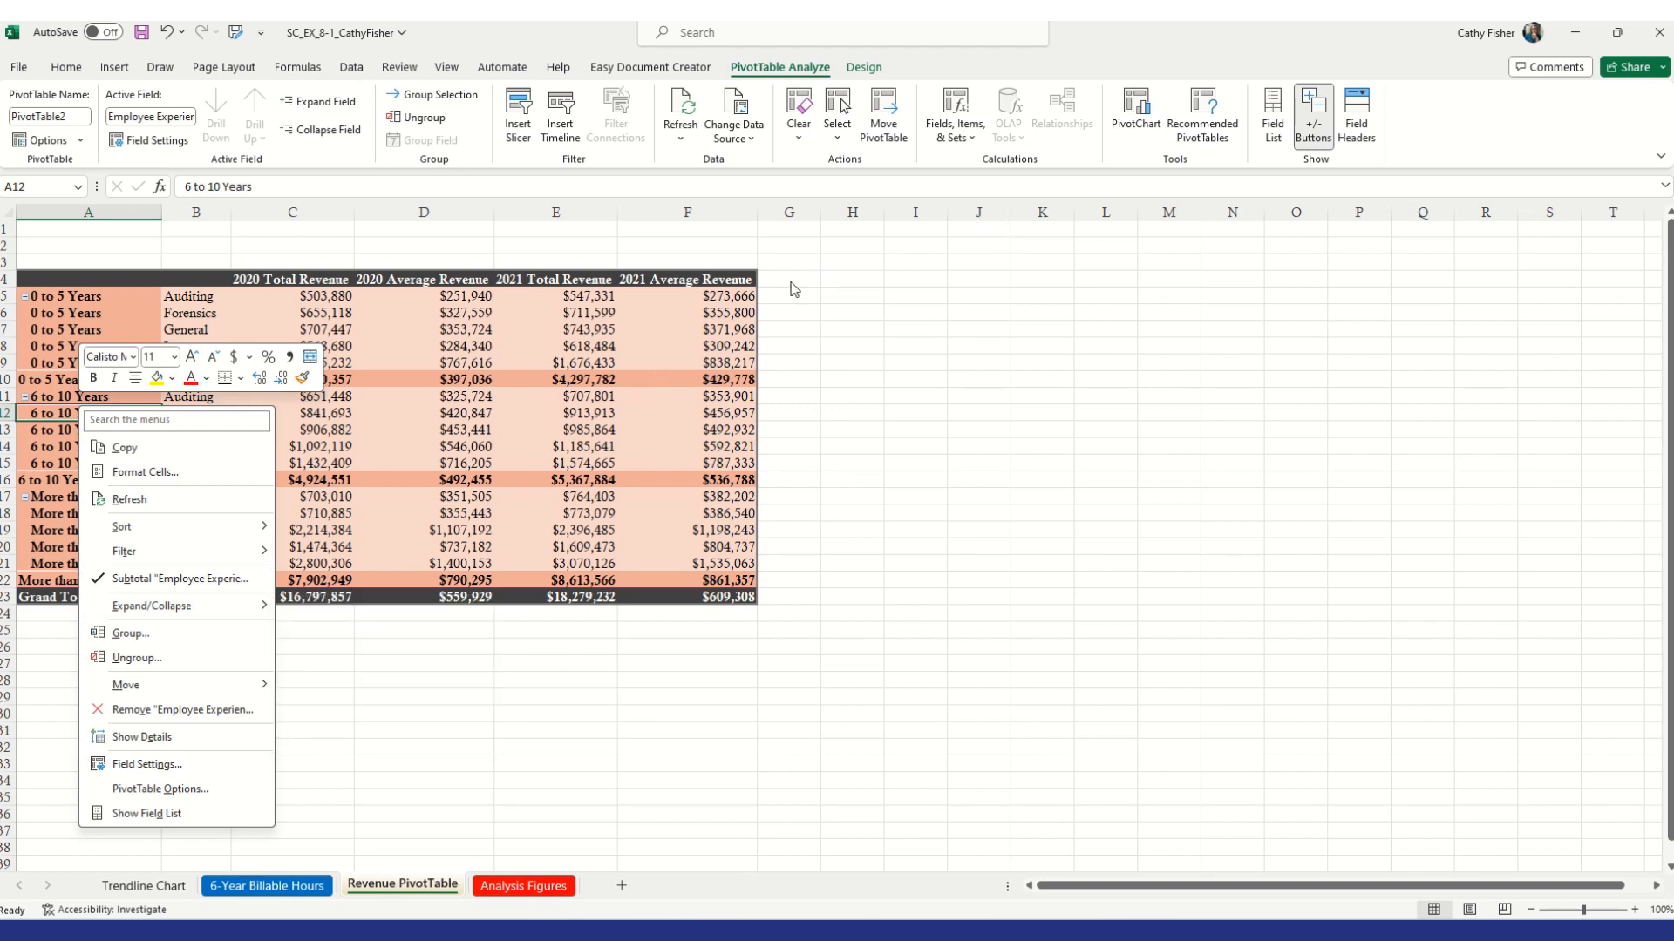
click(712, 303)
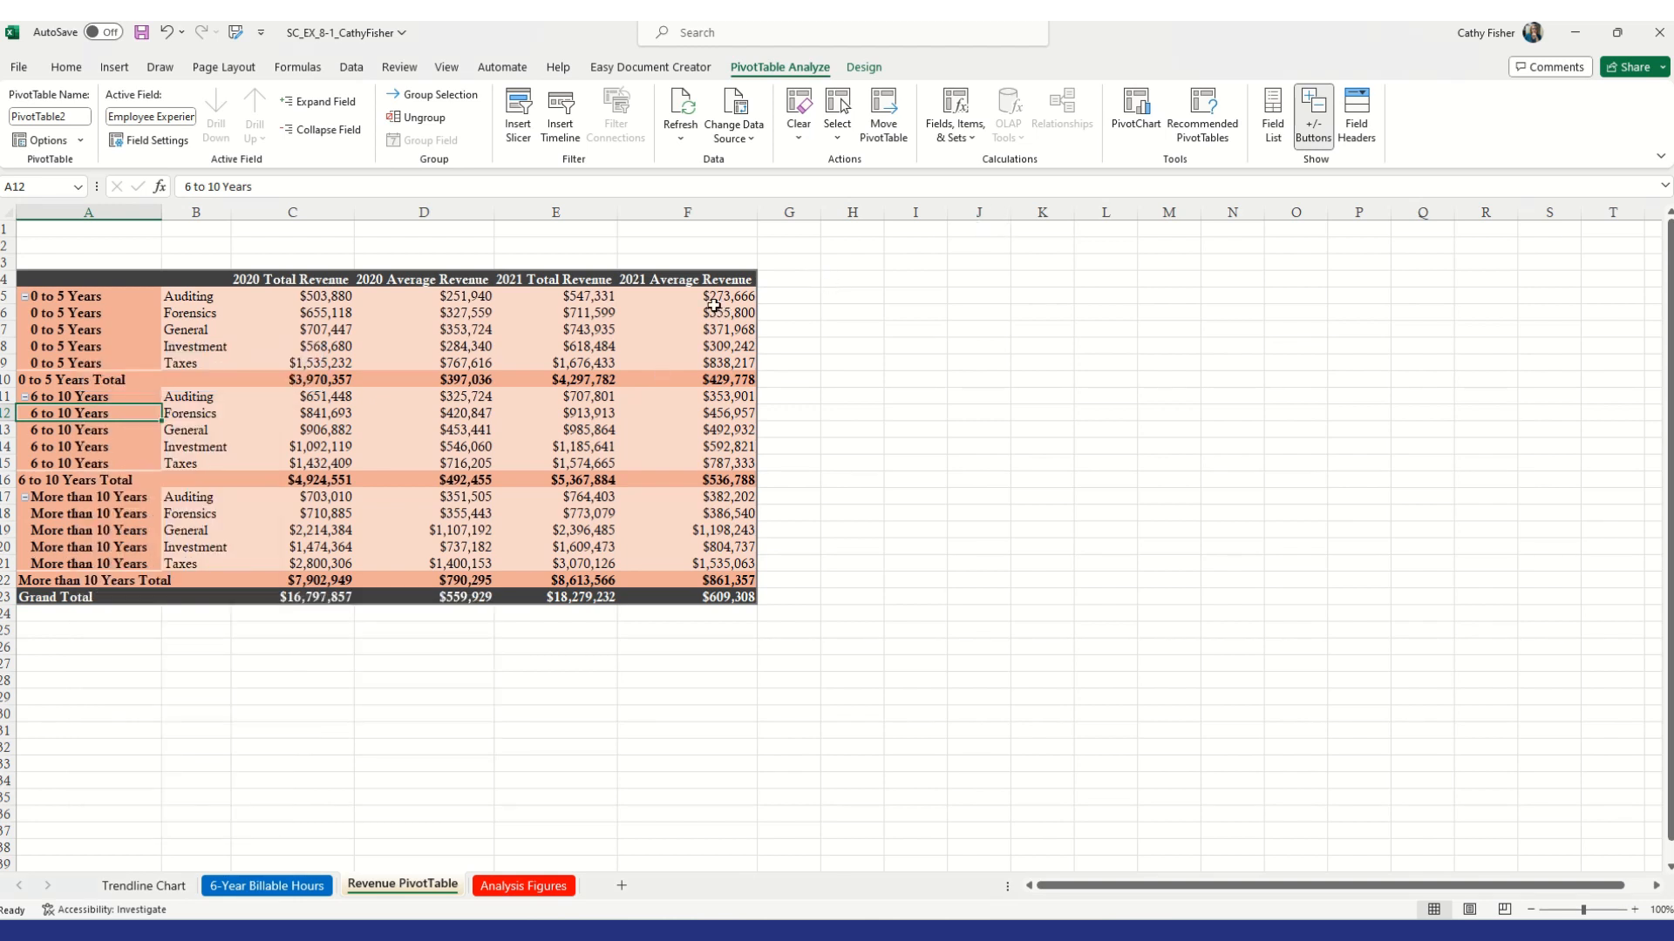
click(1316, 120)
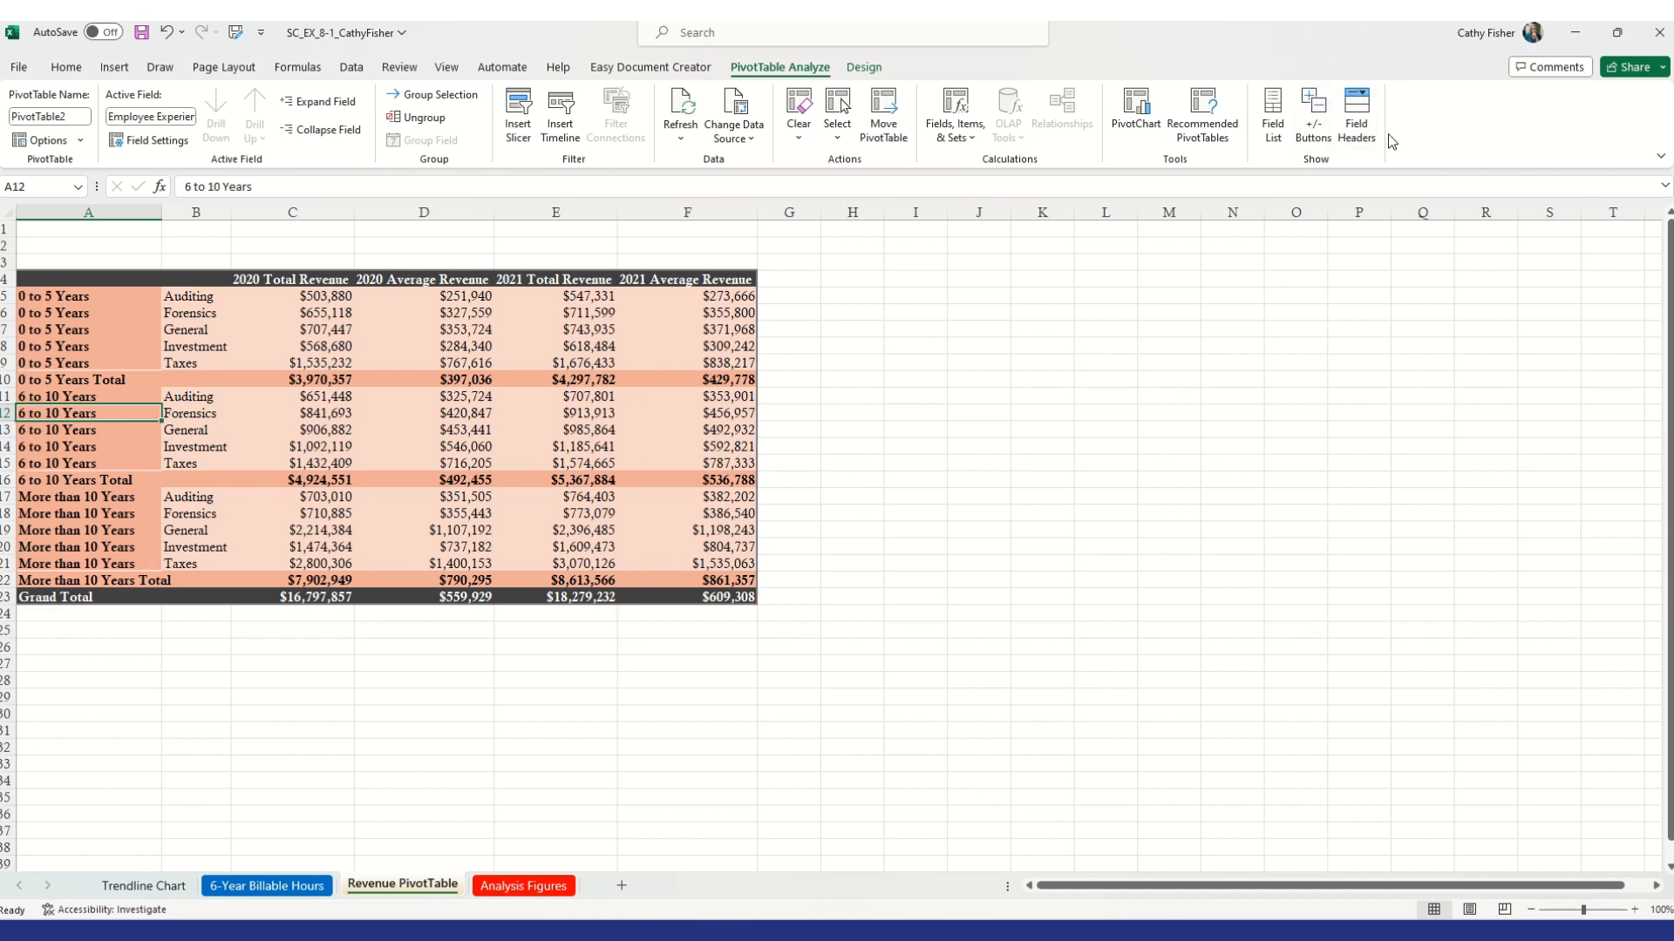
right_click(98, 453)
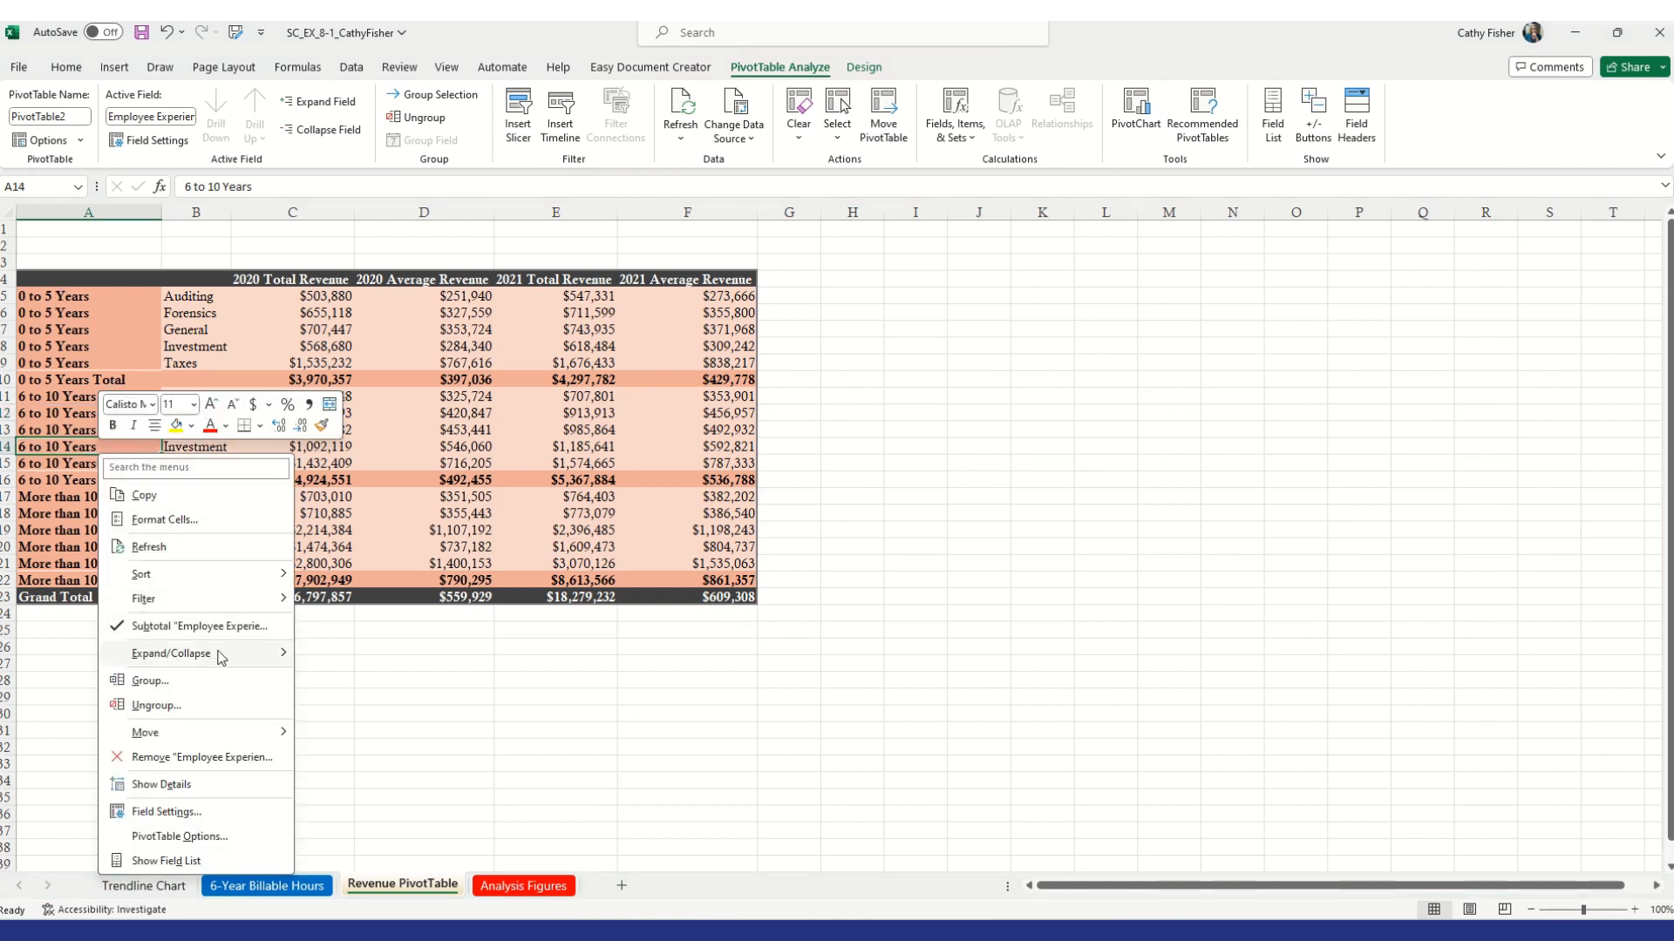
mouse_move(248, 658)
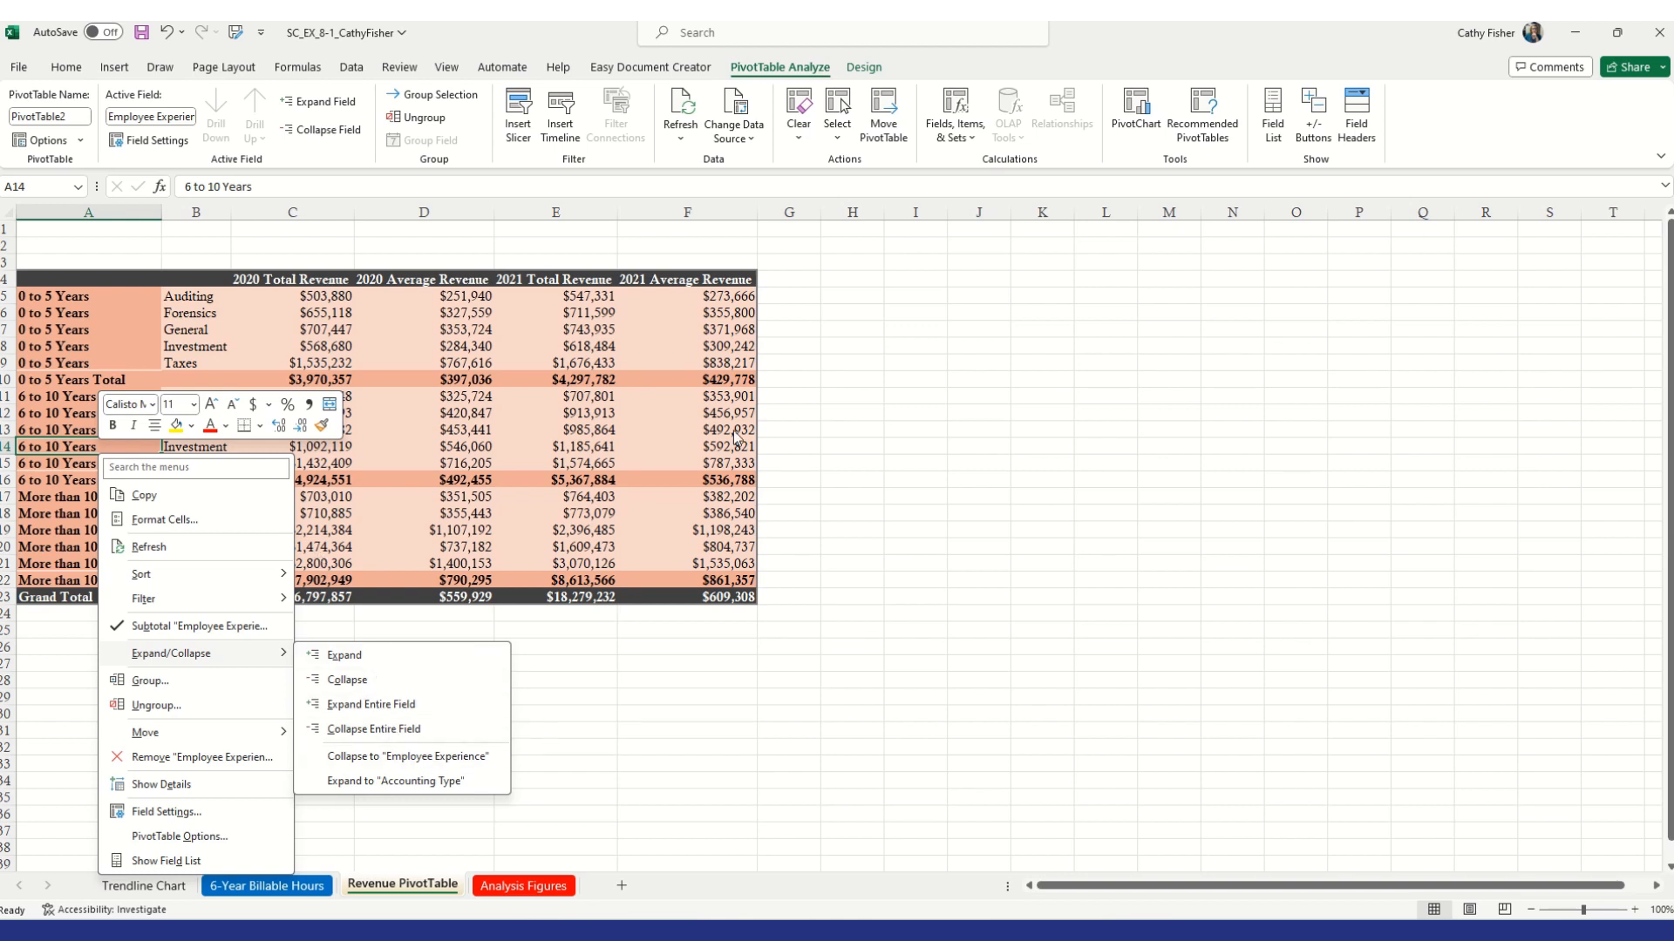
click(850, 416)
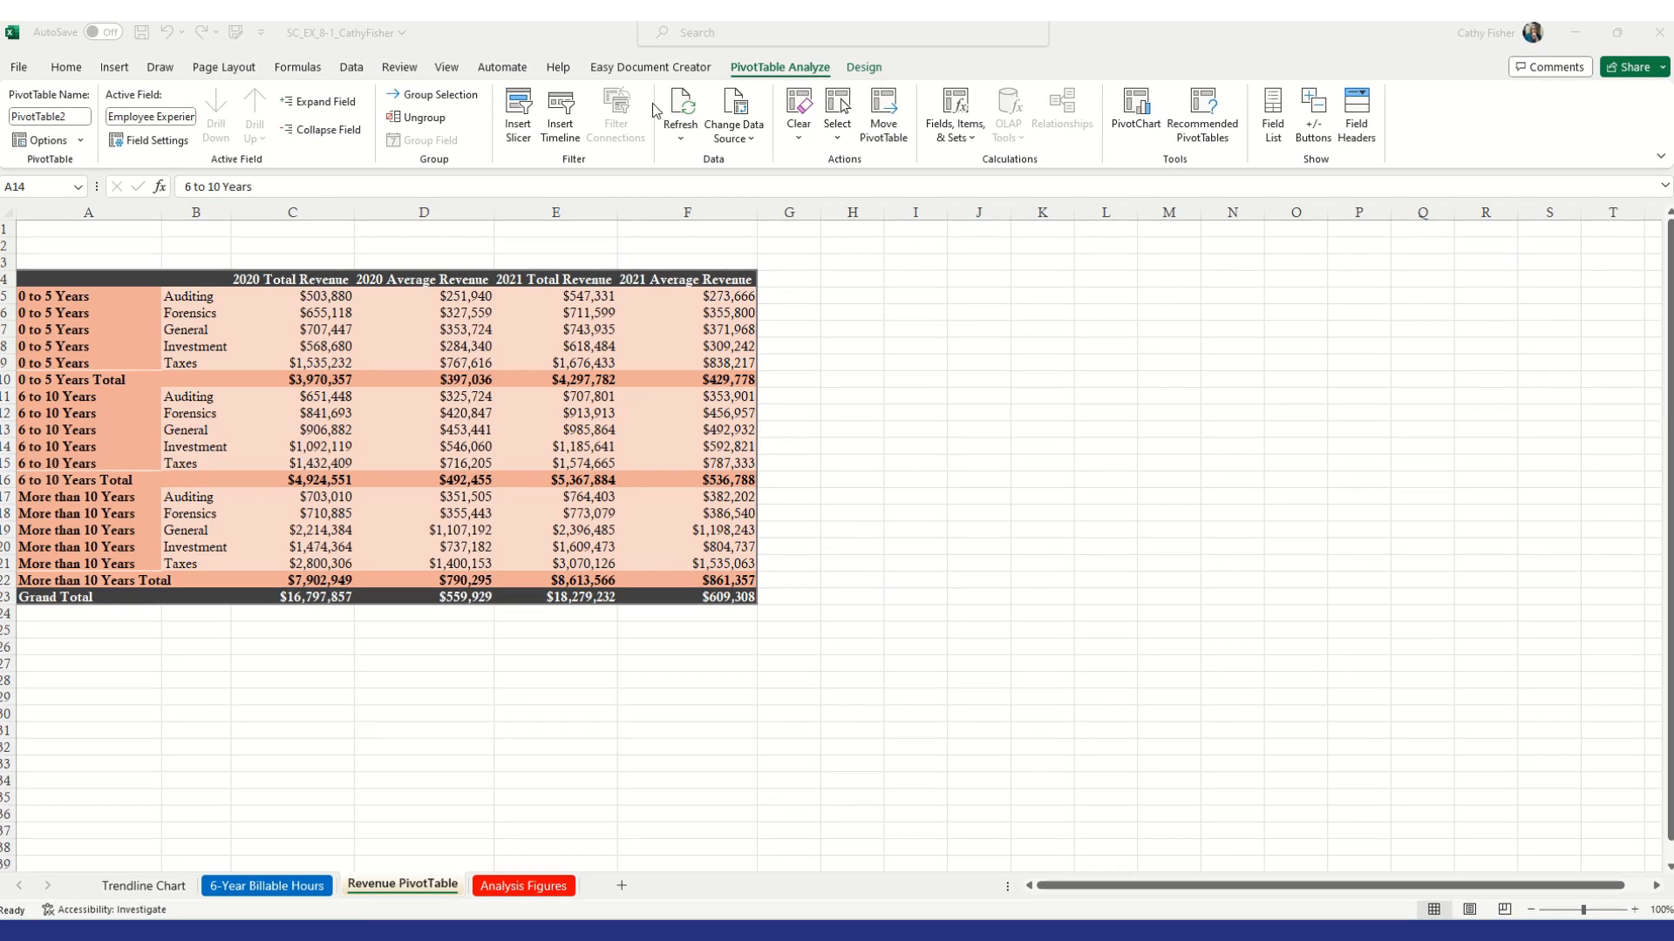
Insert two blank rows at the top of the worksheet above the PivotTable
click(4, 229)
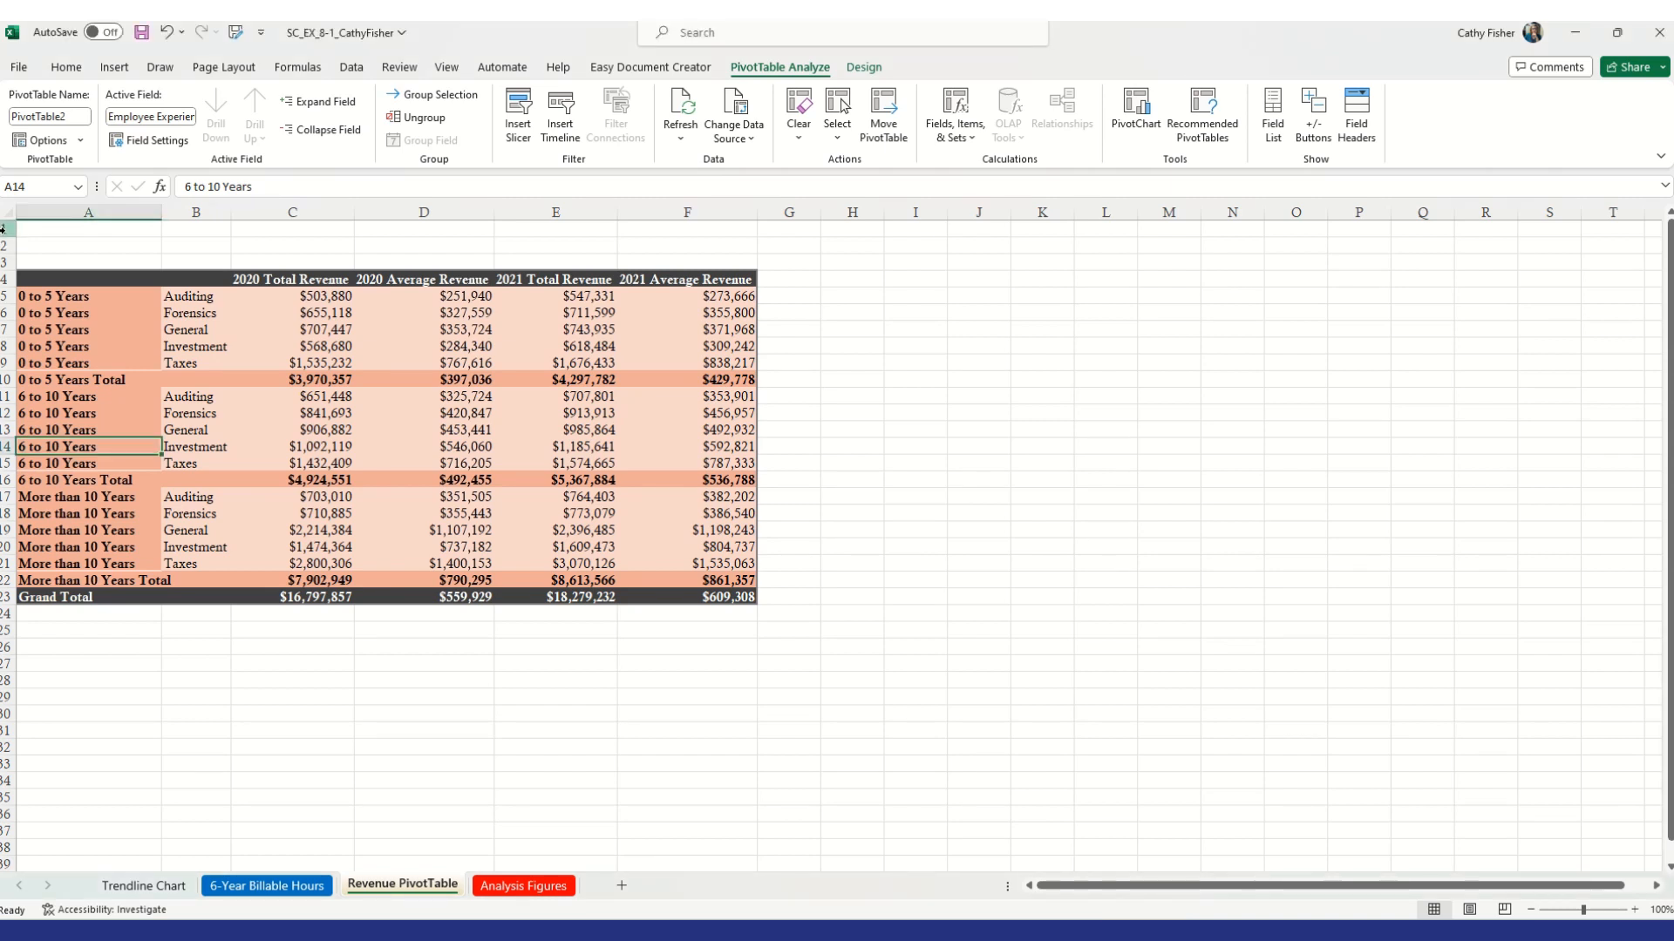
click(4, 229)
right_click(7, 228)
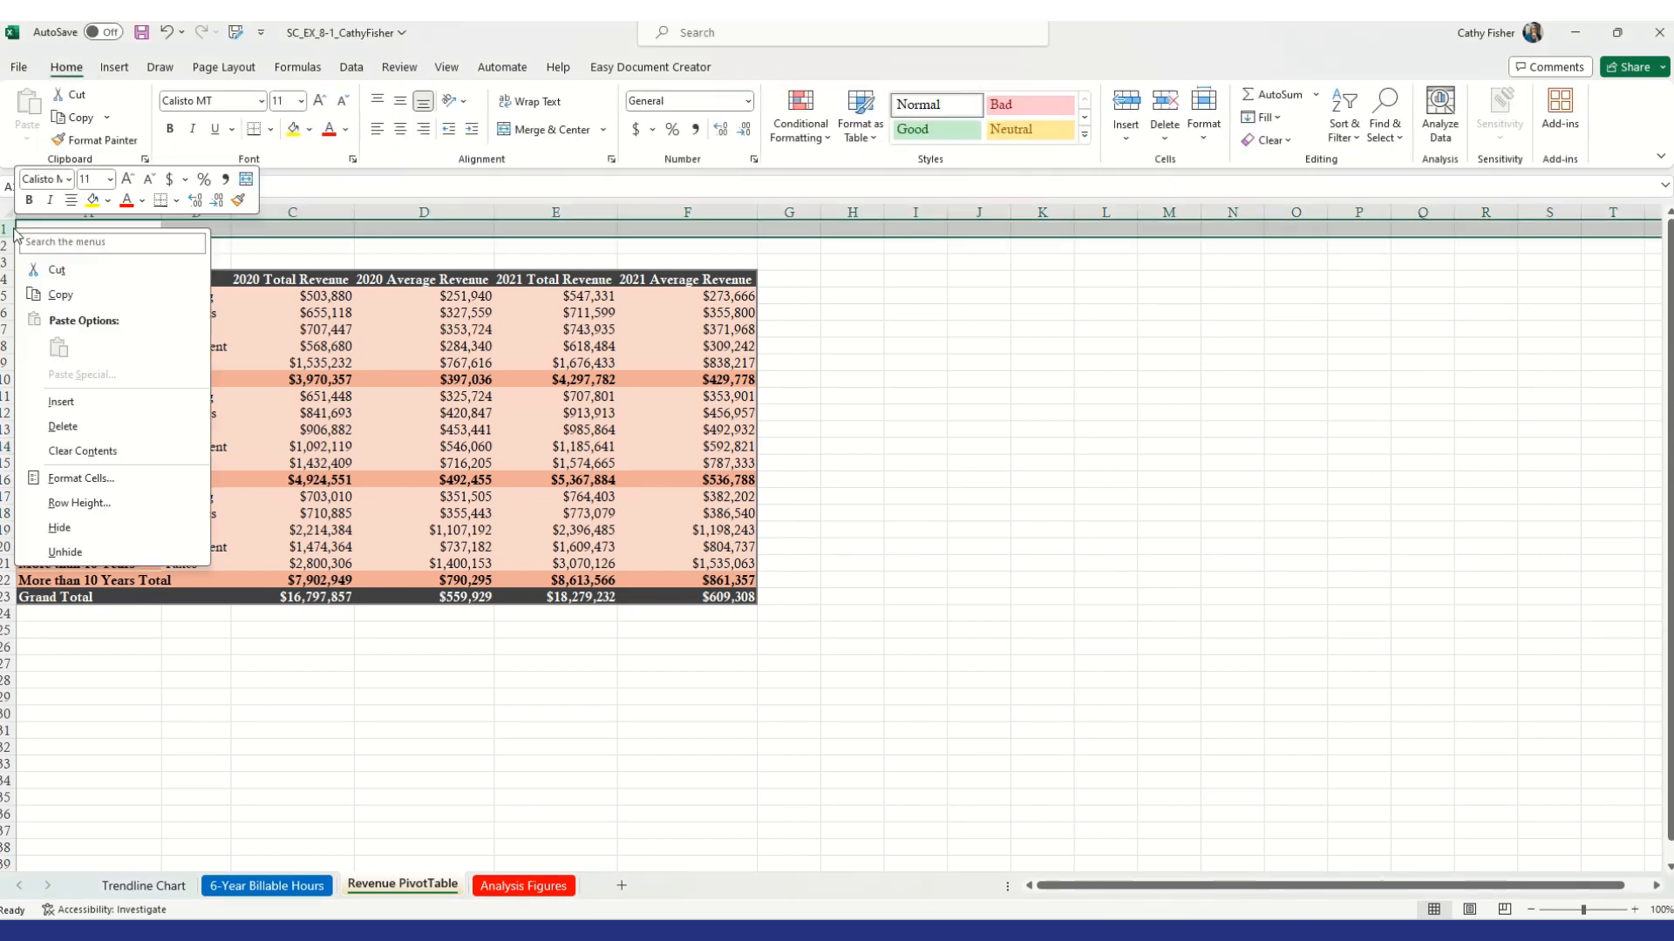
key(Escape)
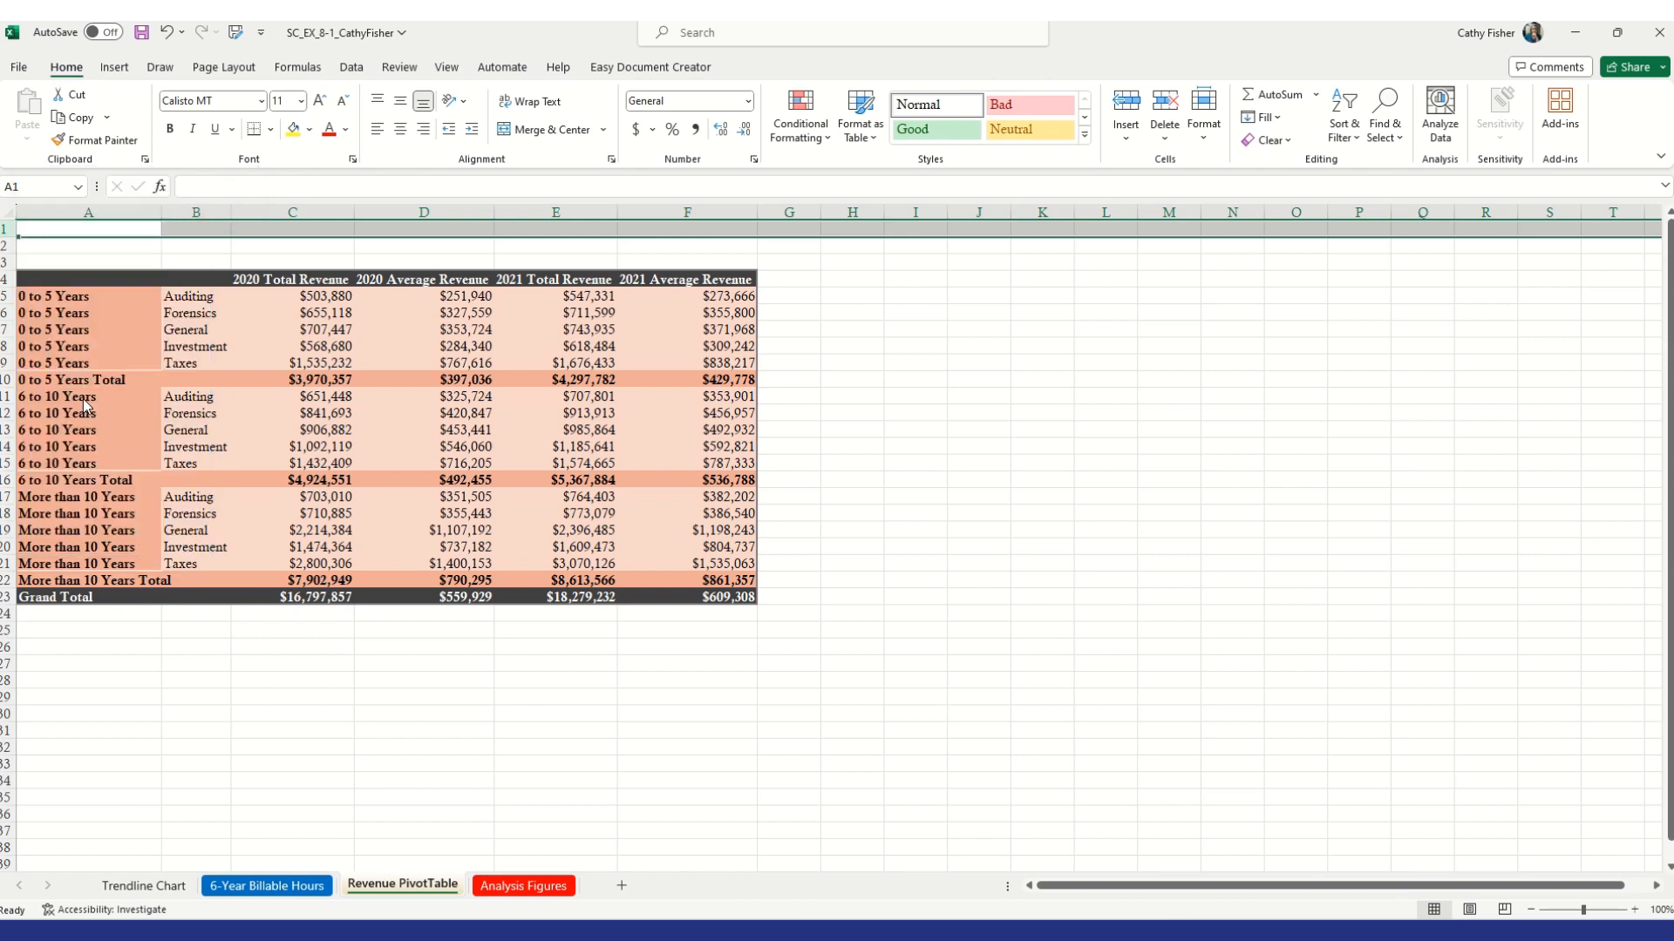
right_click(14, 231)
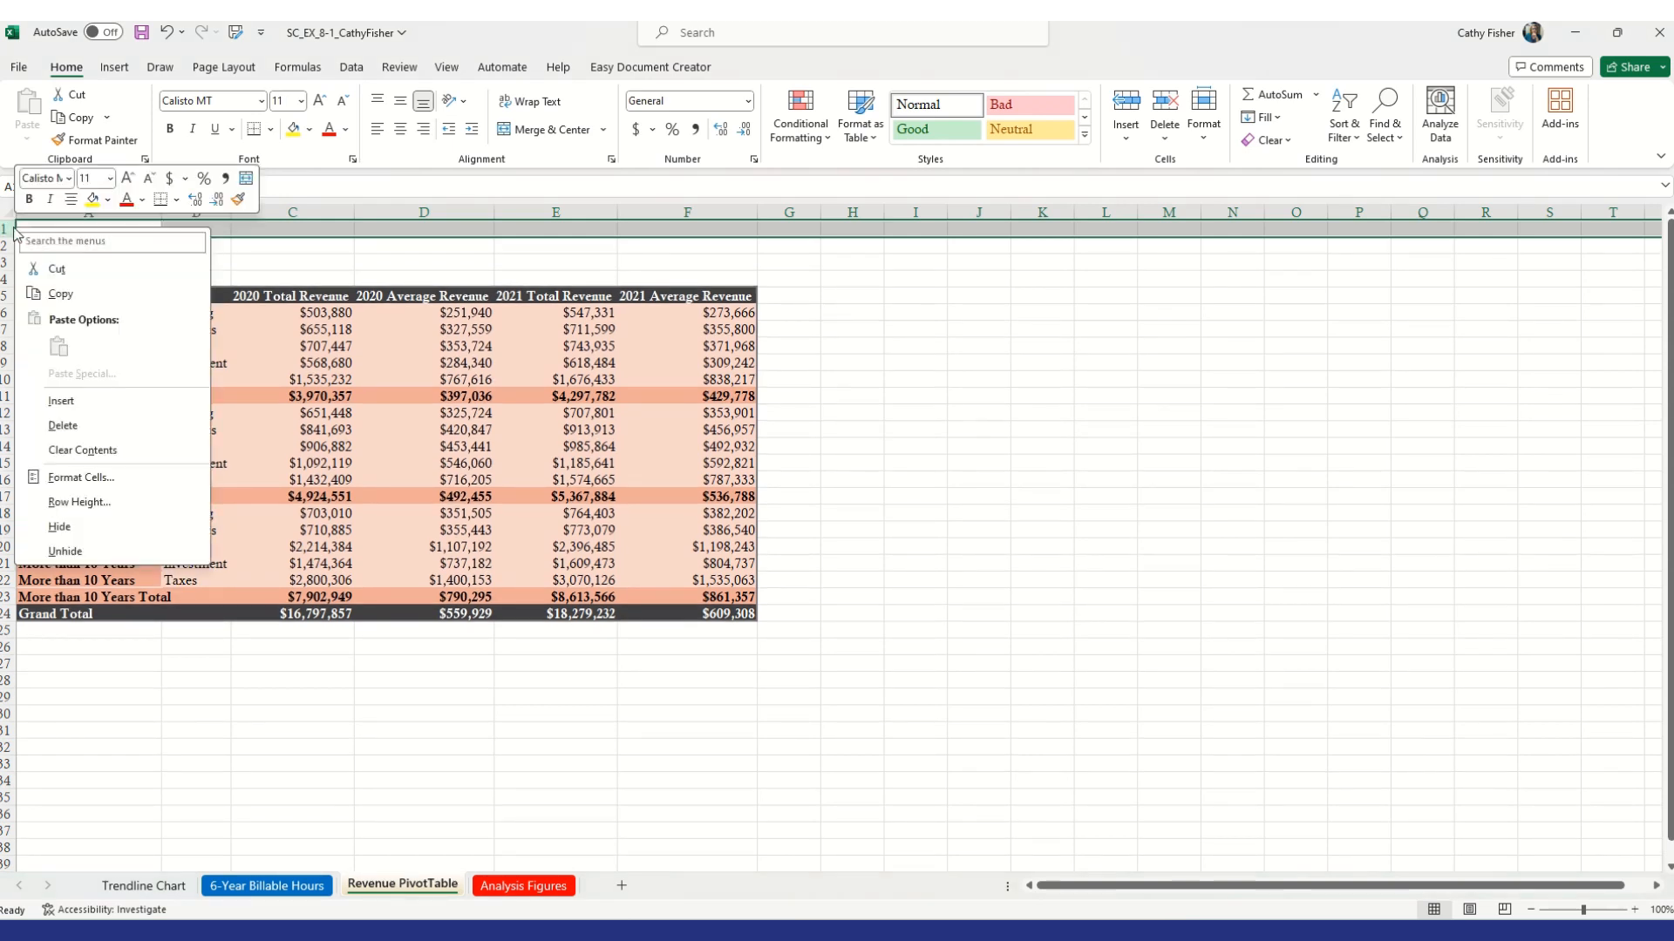
click(78, 401)
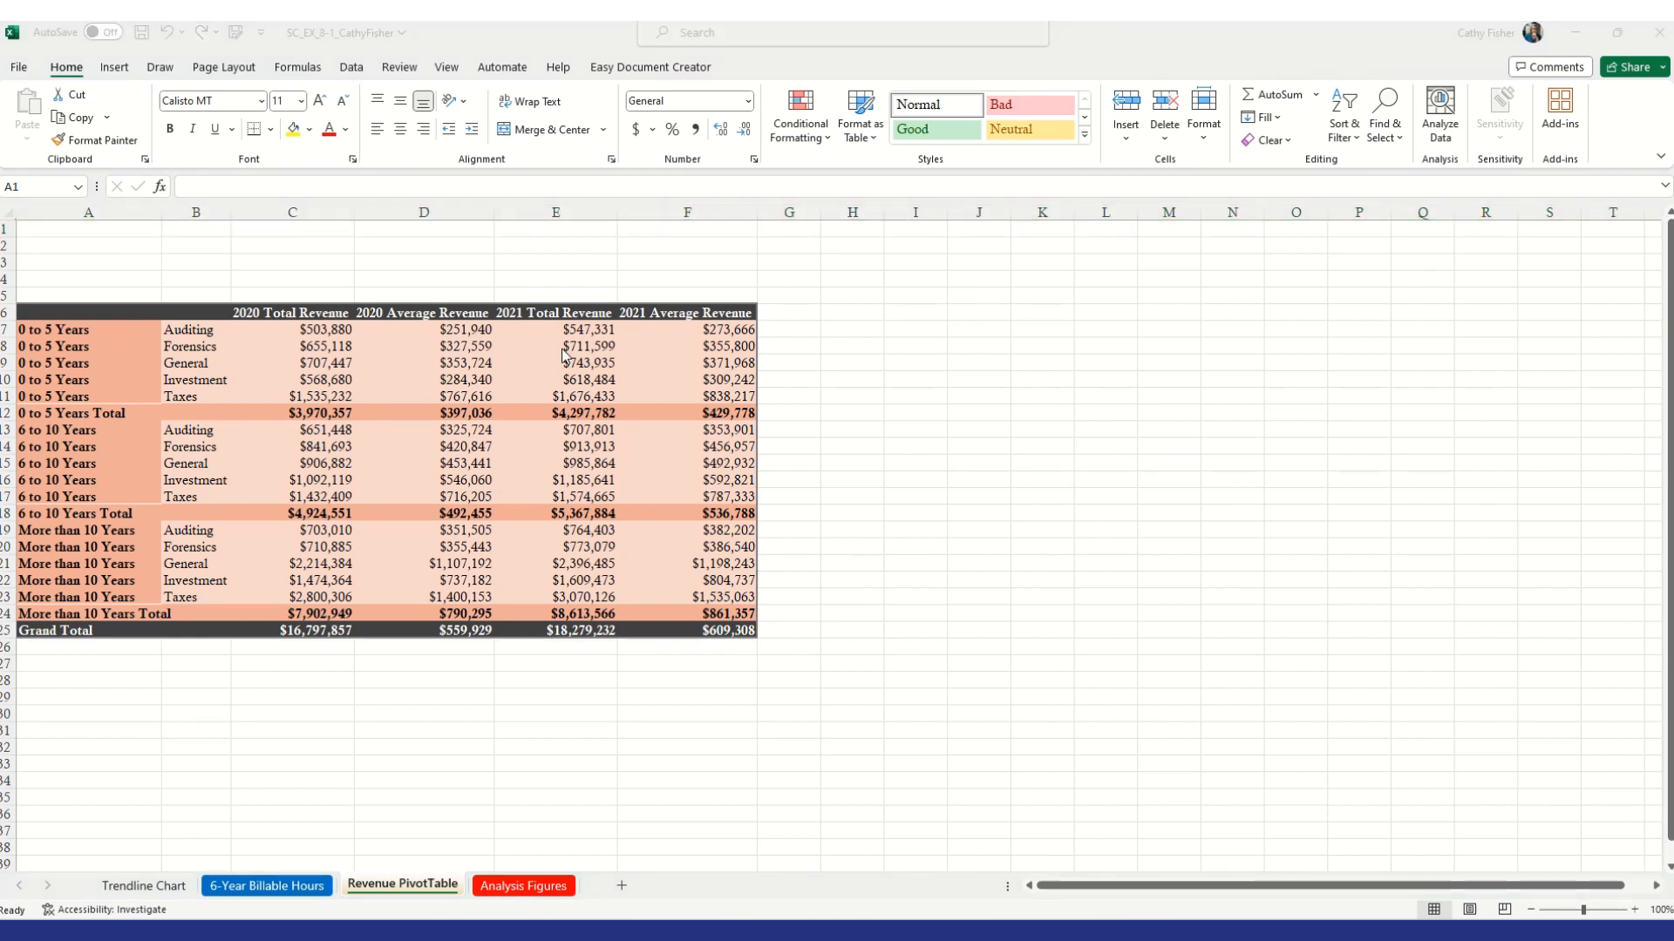
Enter the title Bell & Rodgers Accounting Report in cell A1
click(89, 234)
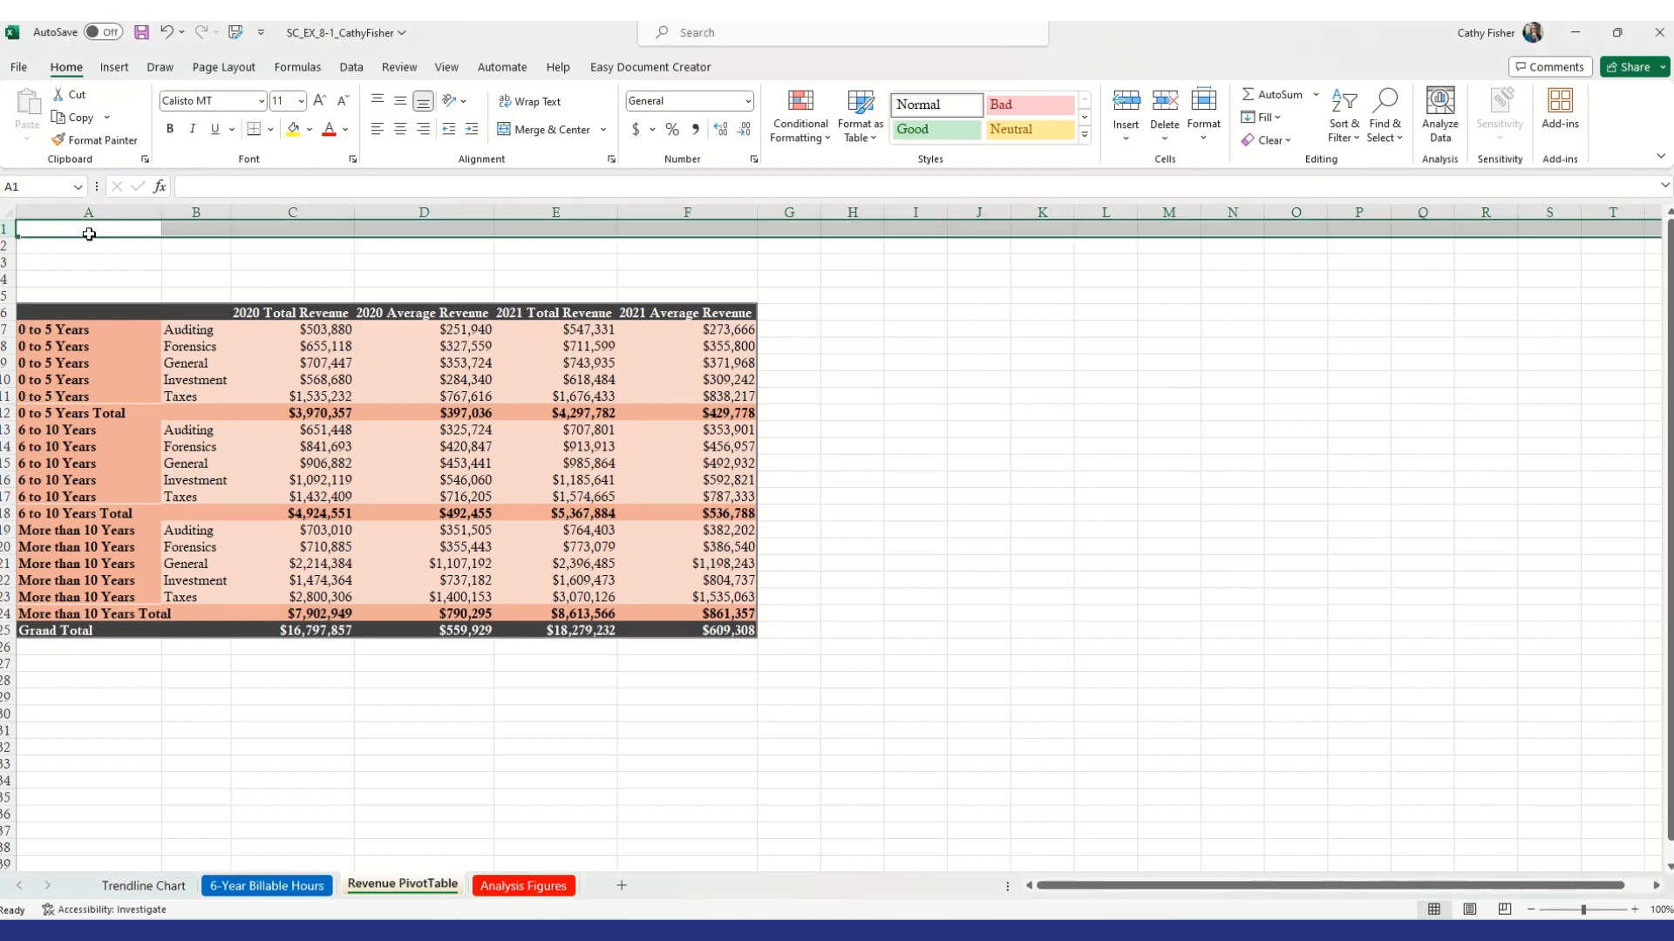
text(Bel)
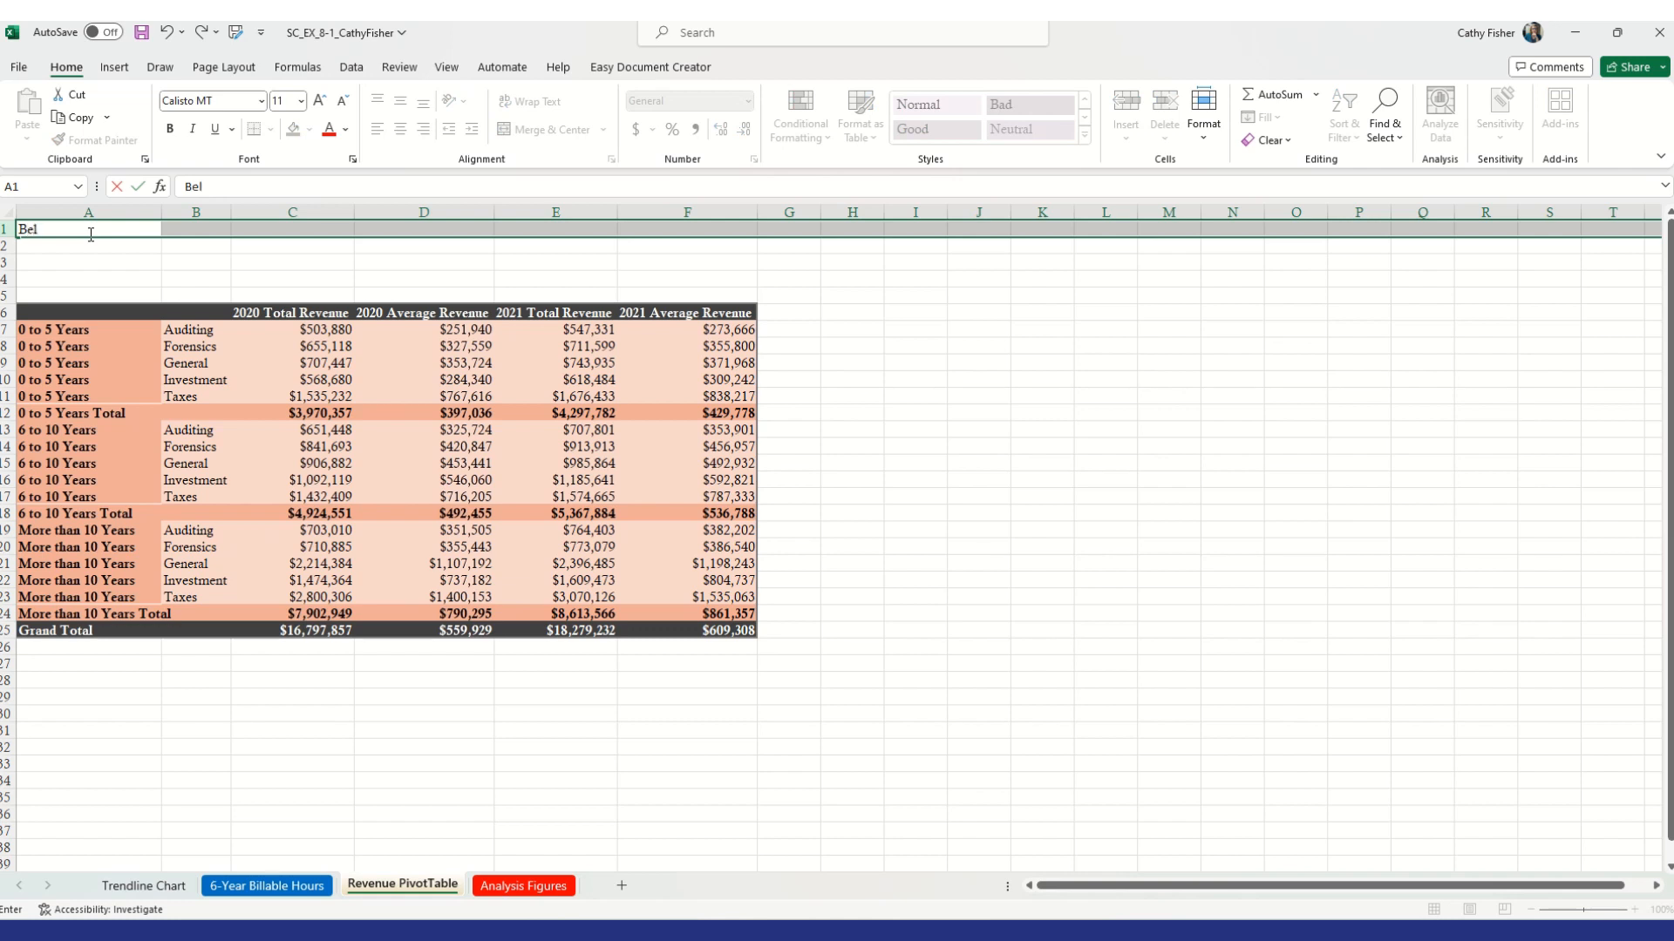
text(l & Rodgers Accounting Report)
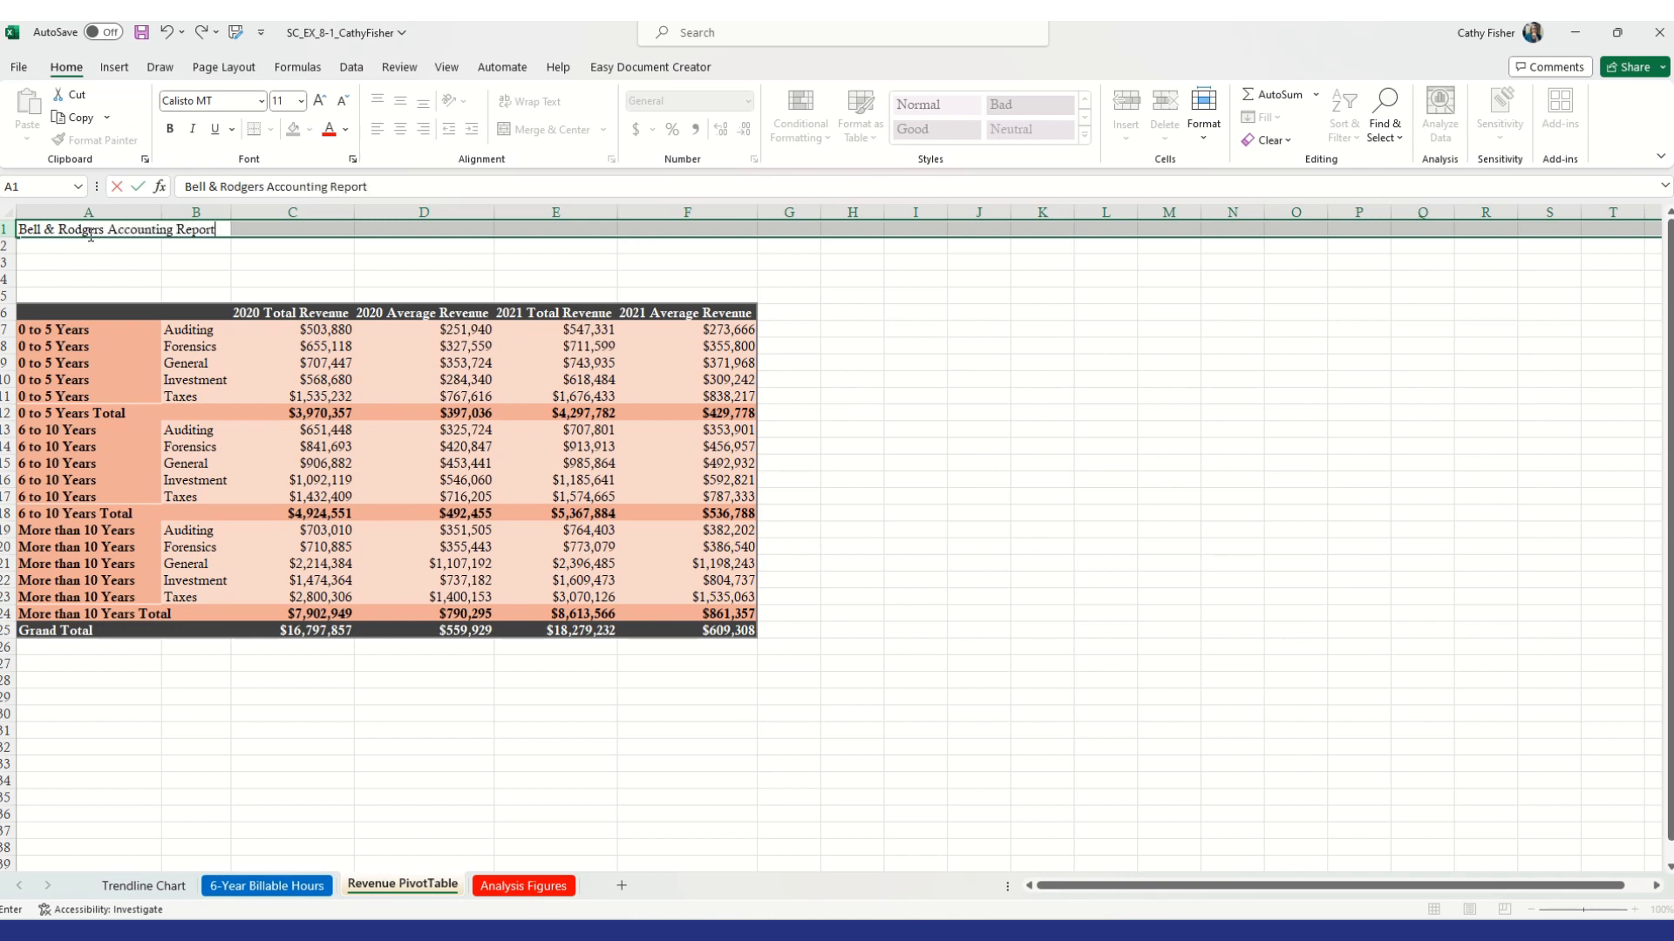
key(Tab)
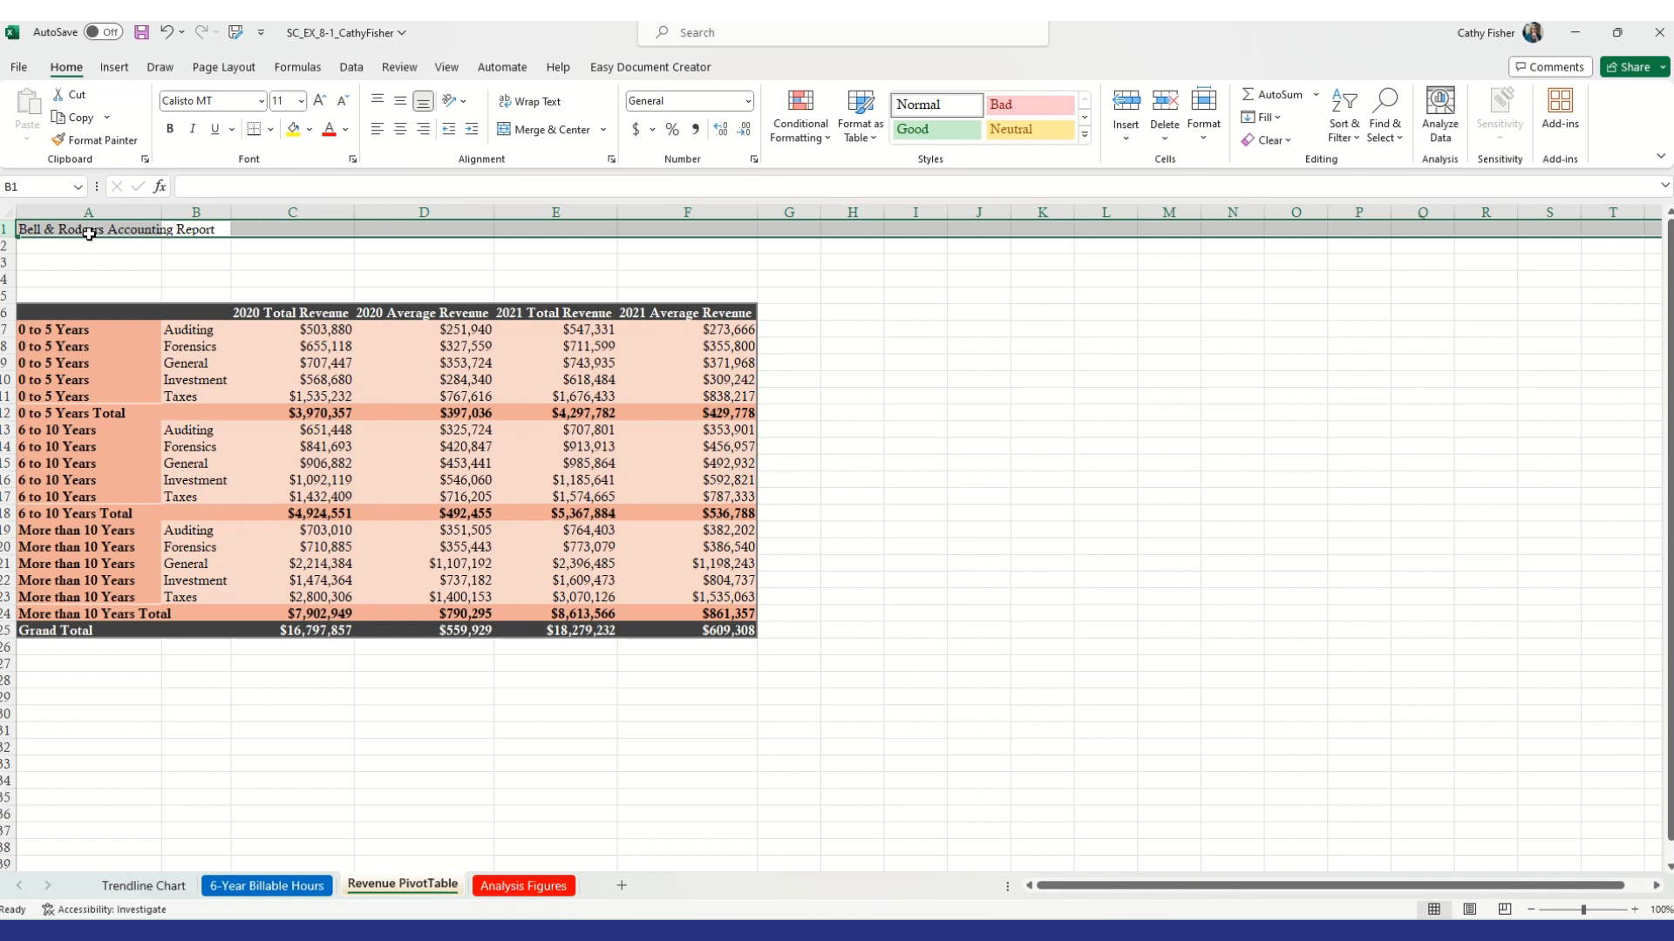
Enter 2020 and 2021 in cell B1, then clear that cell again
text(2020)
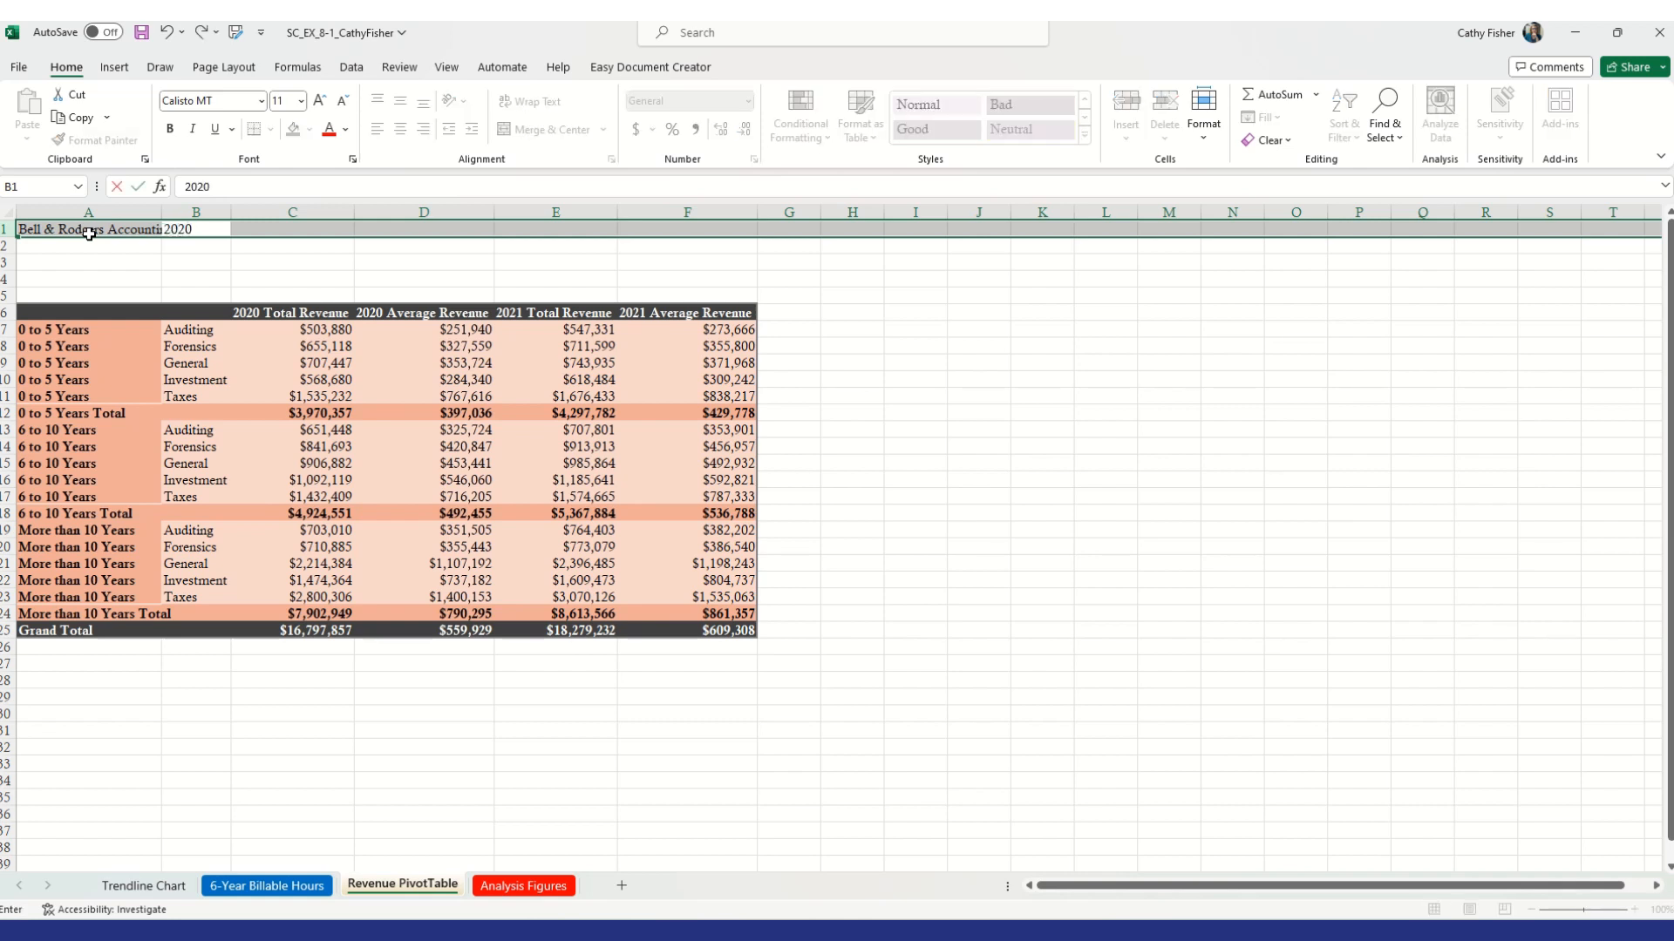
text( and 2021)
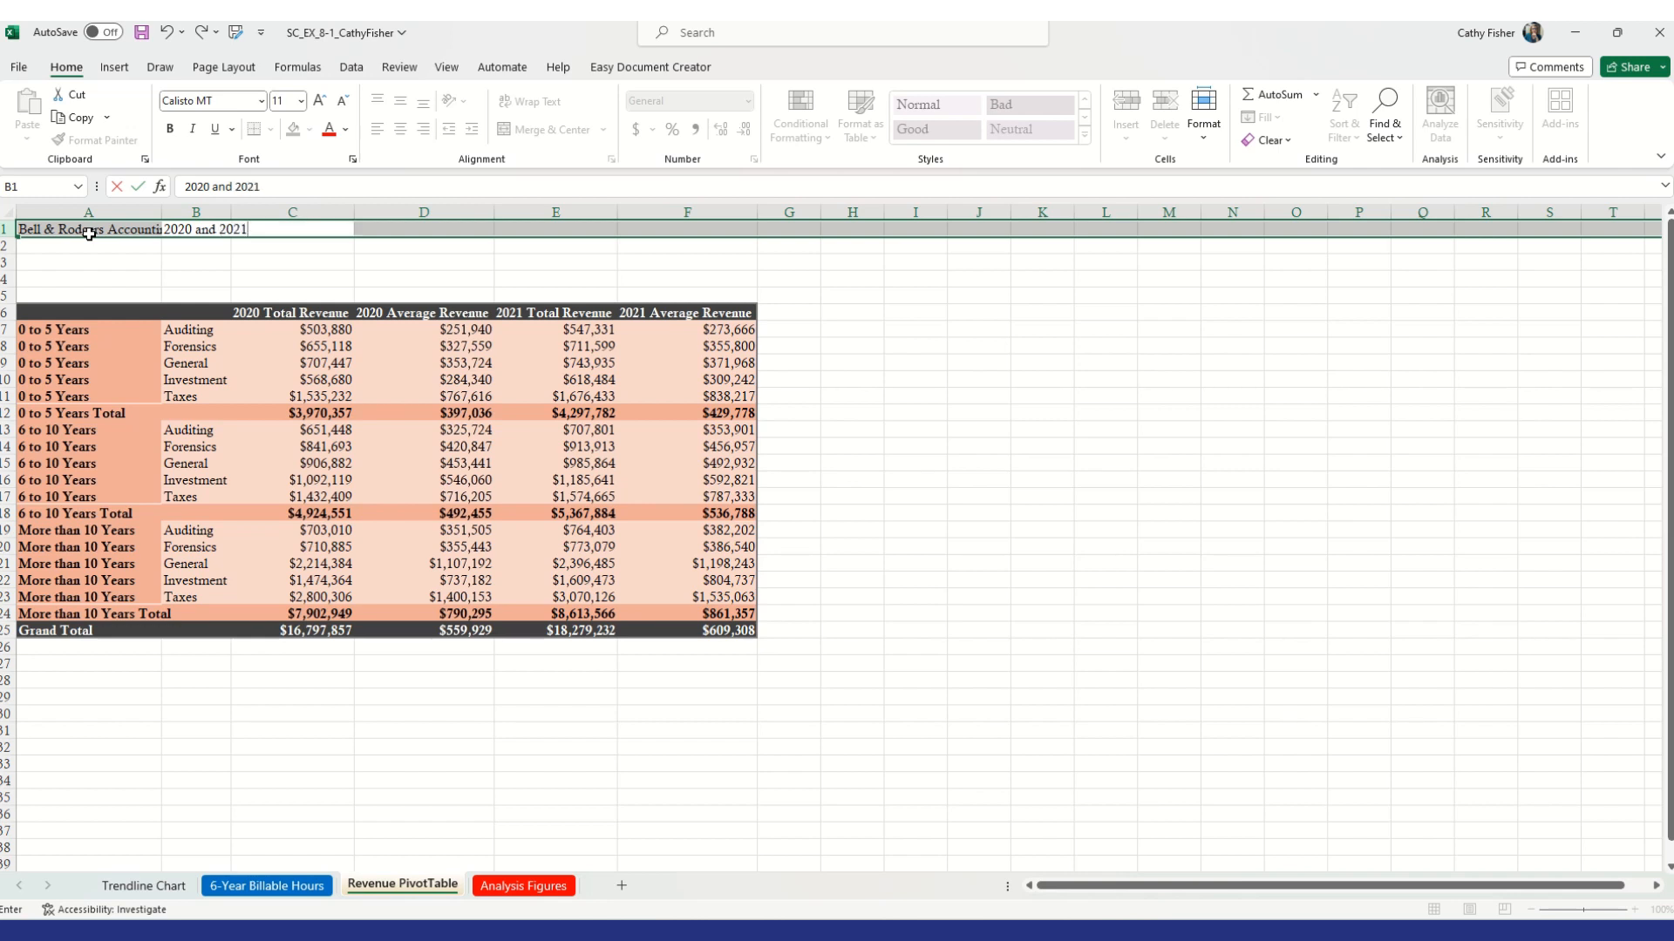
key(Tab)
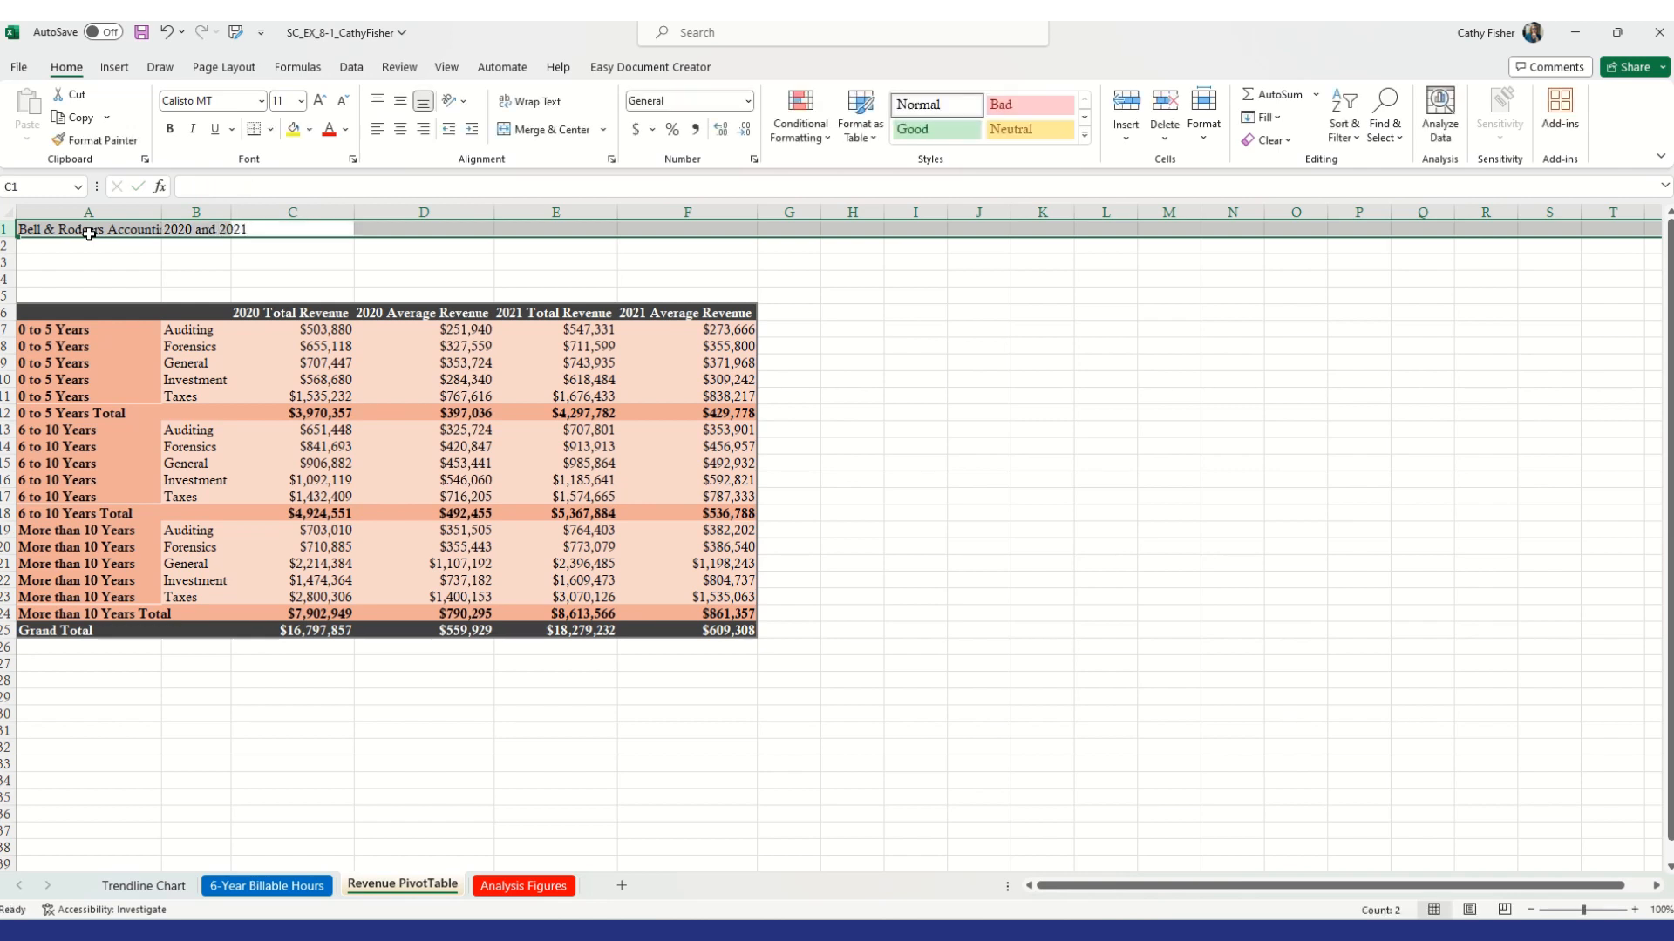
click(88, 234)
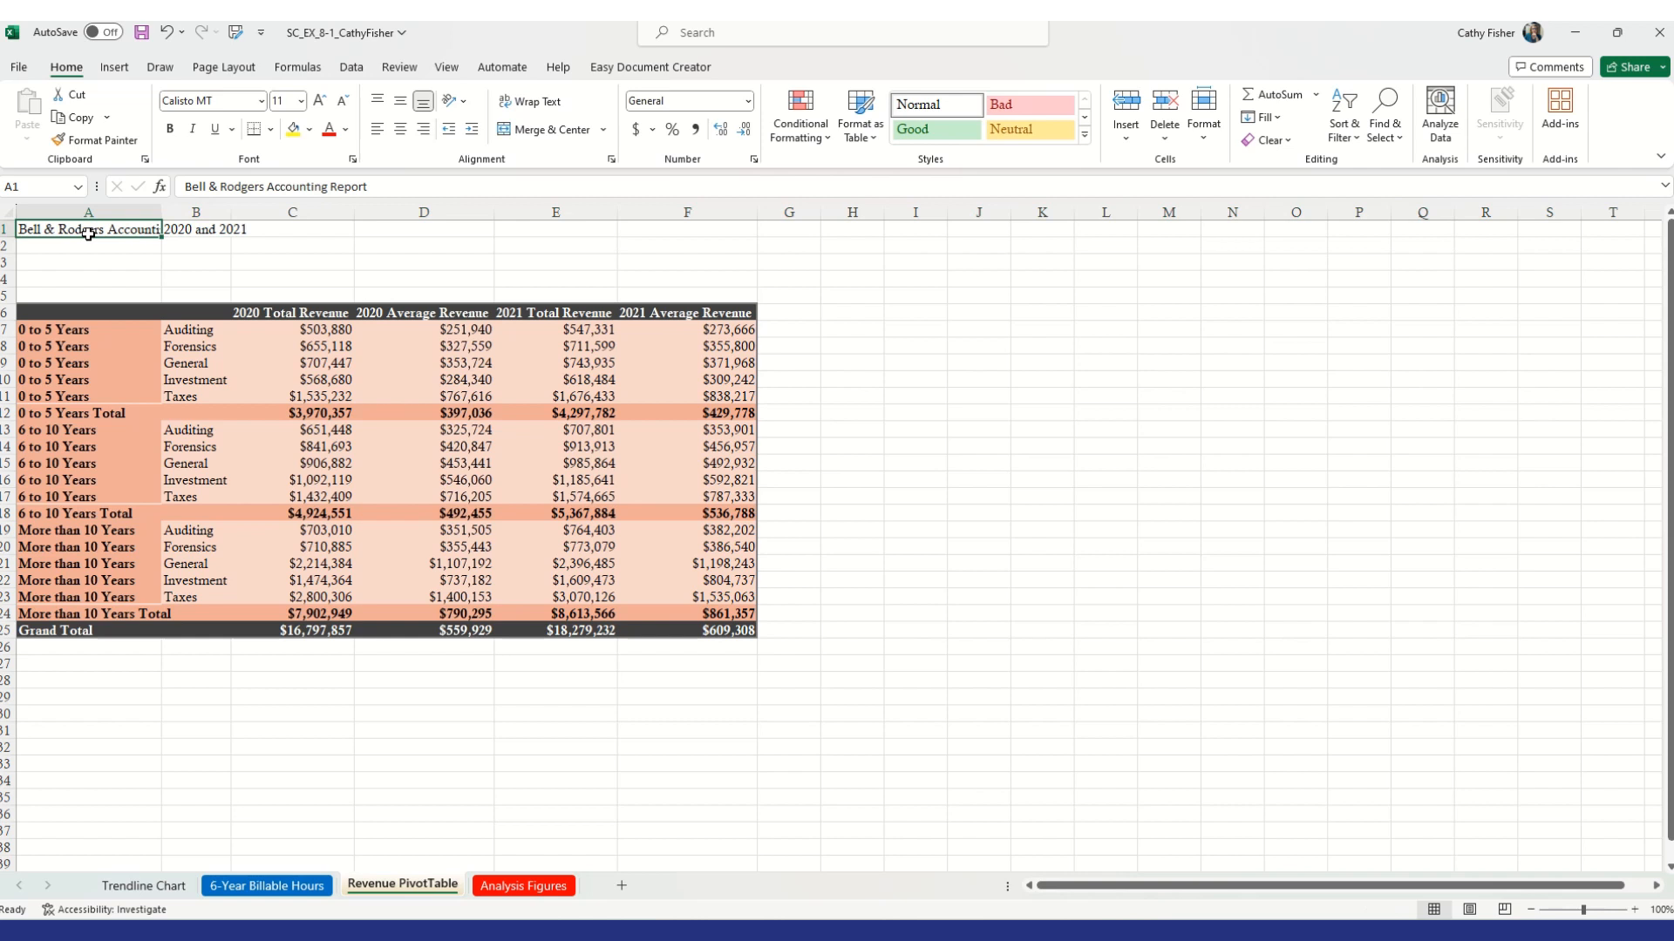
click(204, 227)
key(BackSpace)
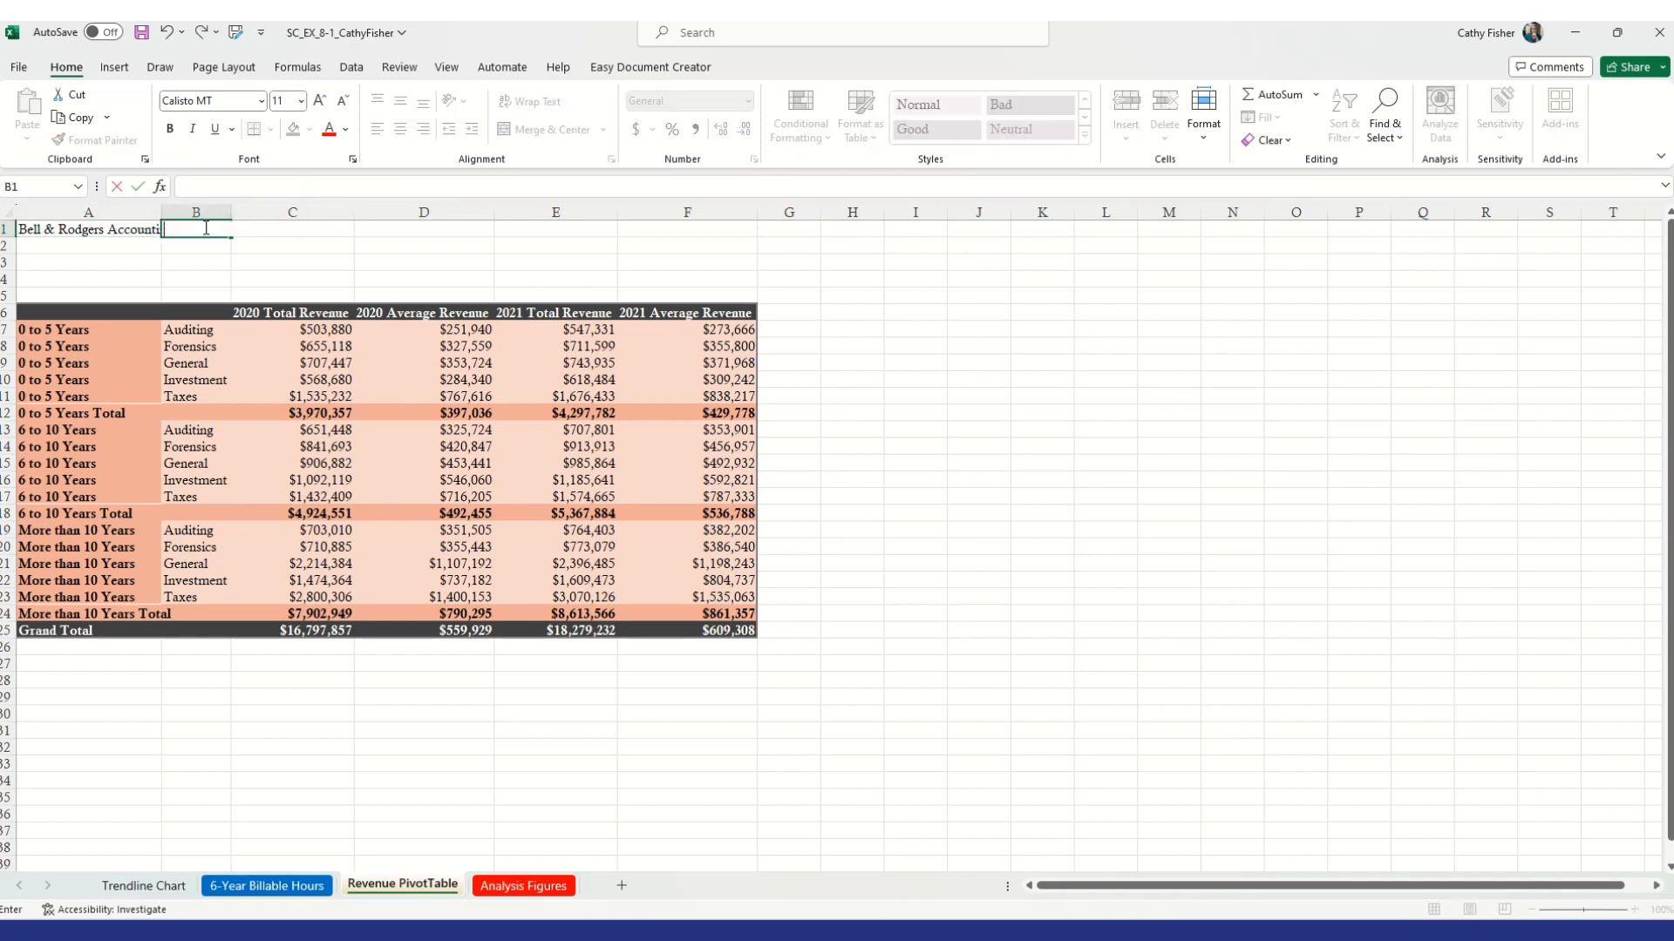
Enter the subtitle 2020 and 2021 in cell A2
click(102, 240)
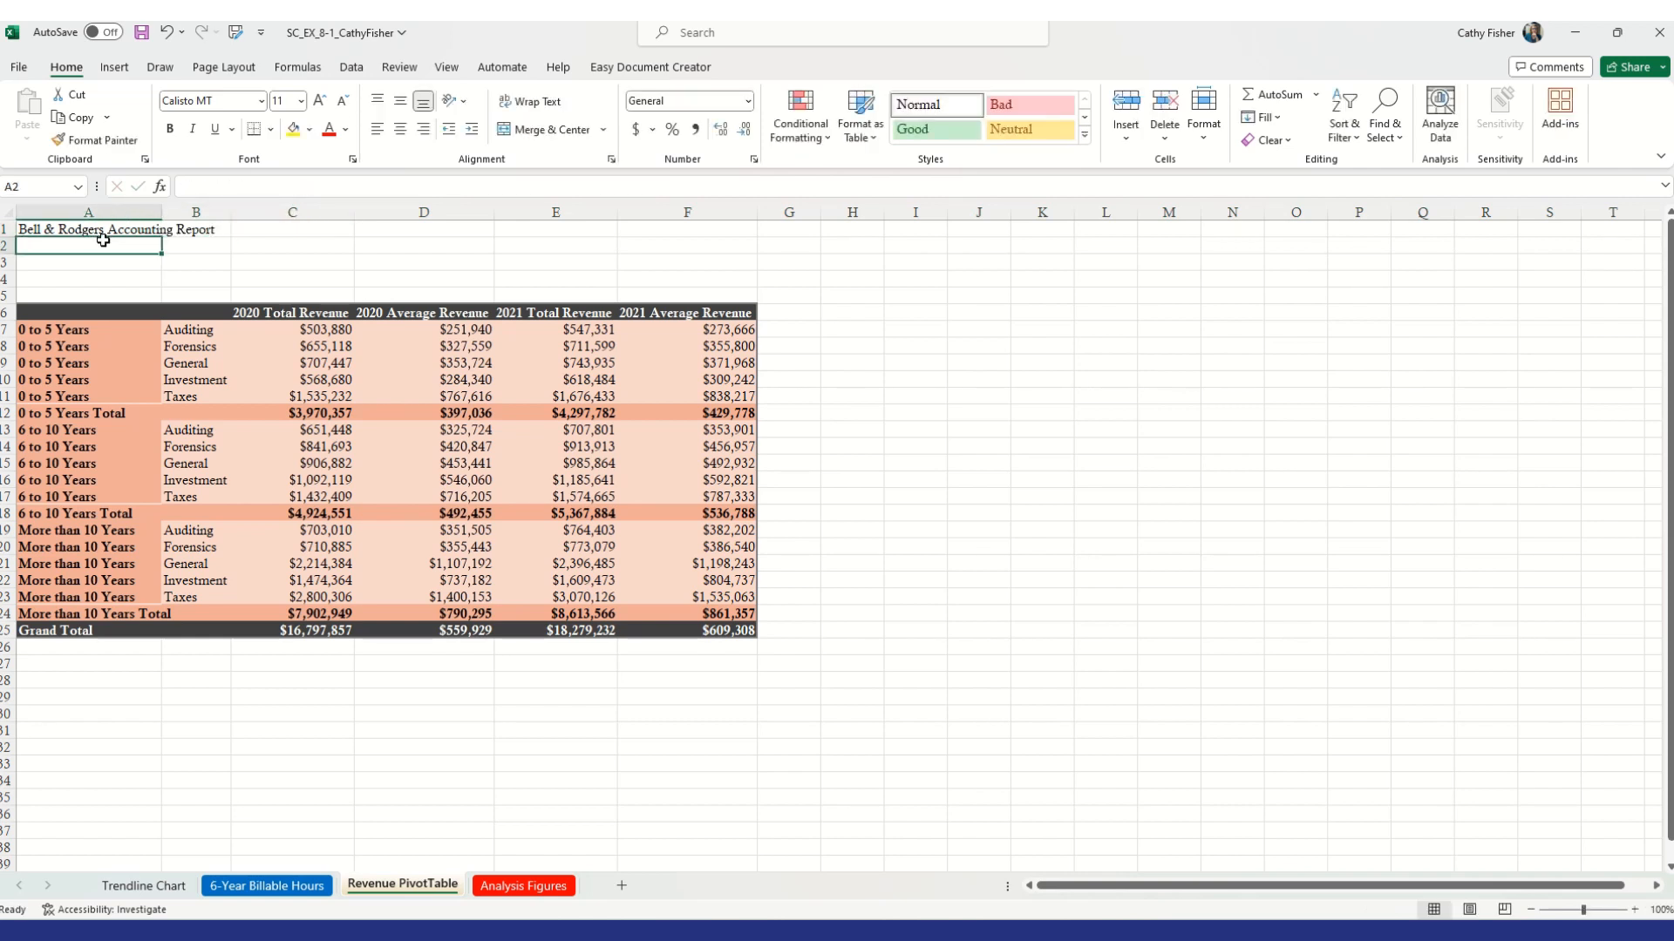
text(2020 and 2021)
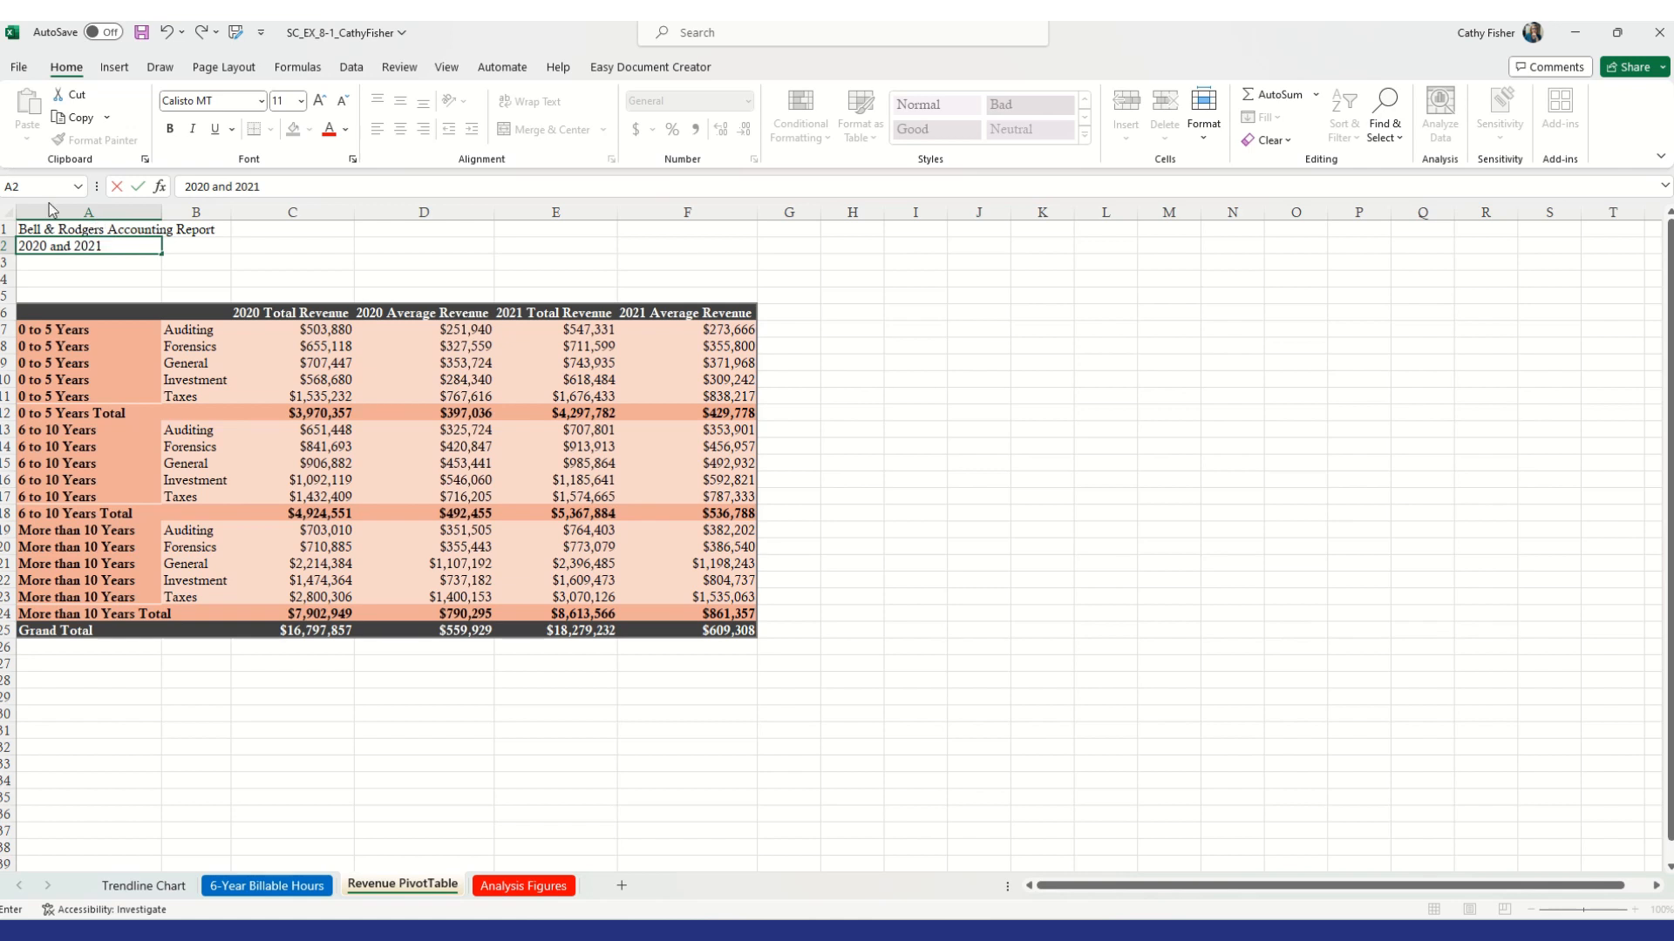
Merge and center the title across A1:F1 and the subtitle across A2:F2
drag(38, 234, 674, 235)
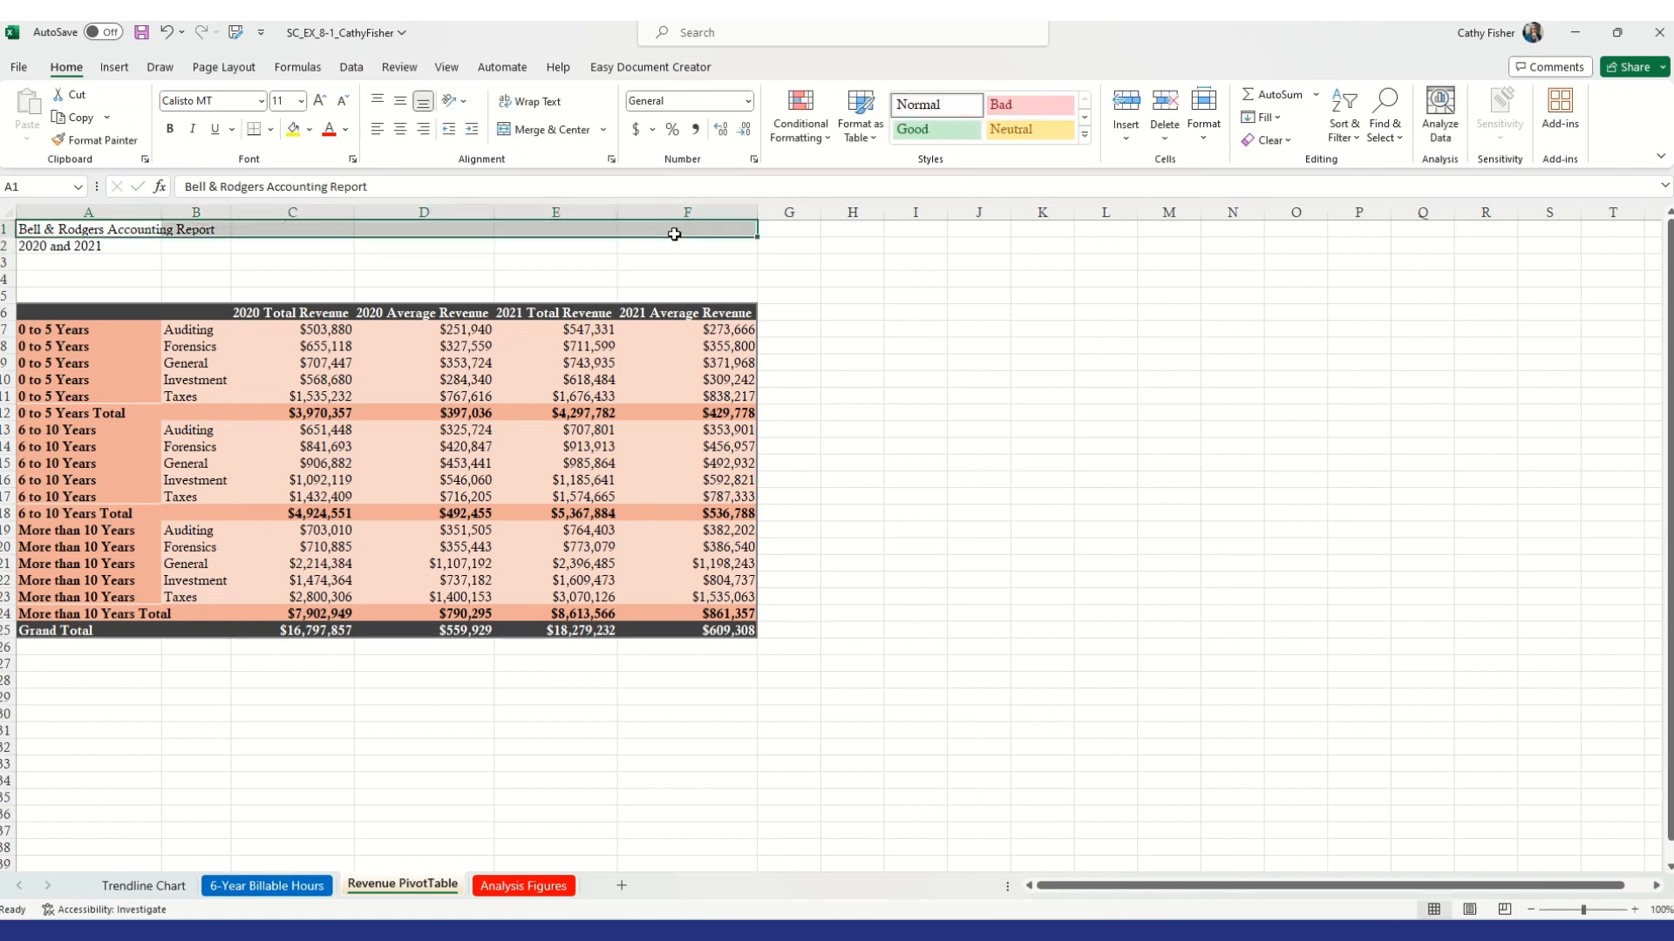
click(551, 129)
drag(111, 247, 657, 254)
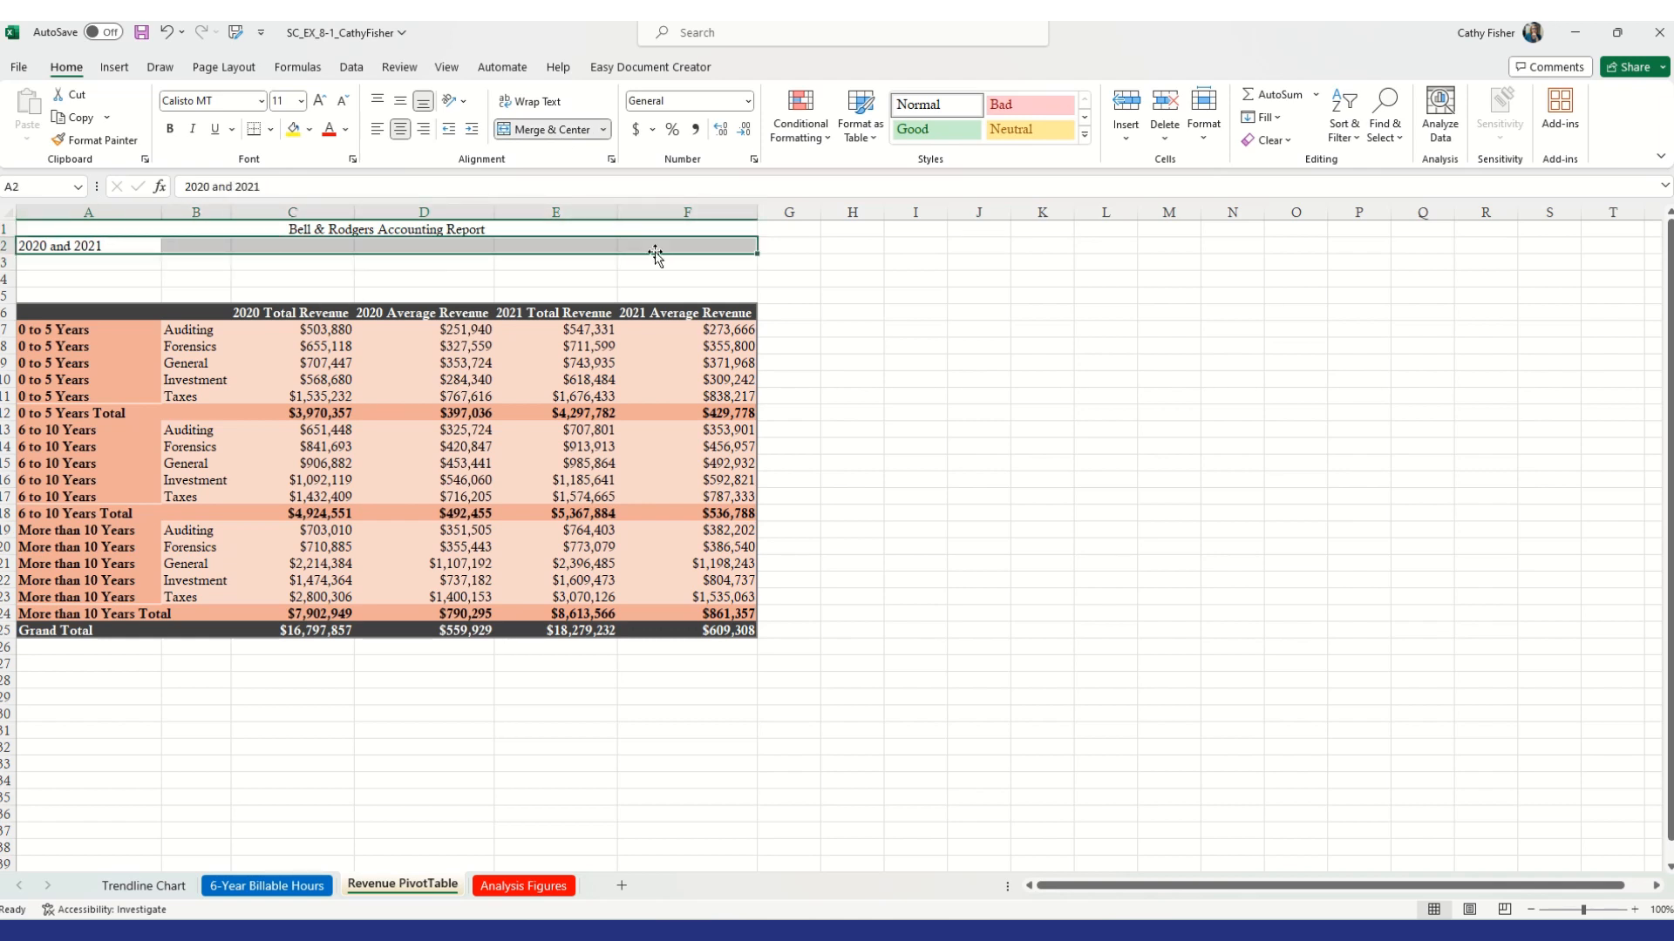
click(568, 131)
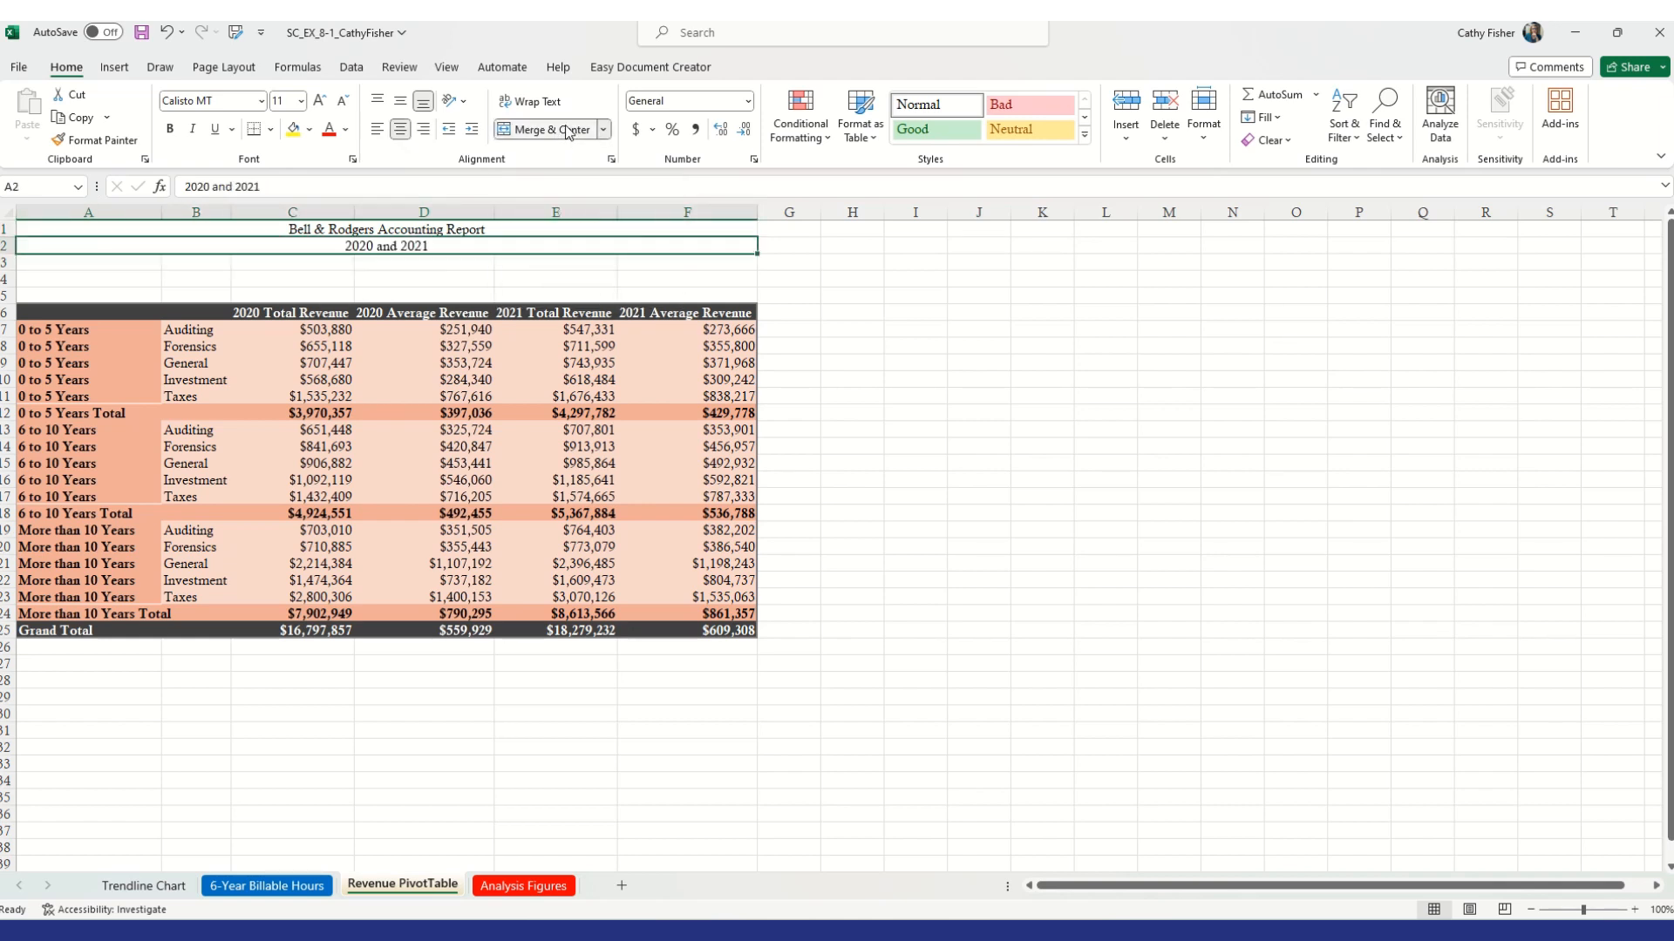
Apply the Title cell style to the report title in A1 and make it bold
click(429, 229)
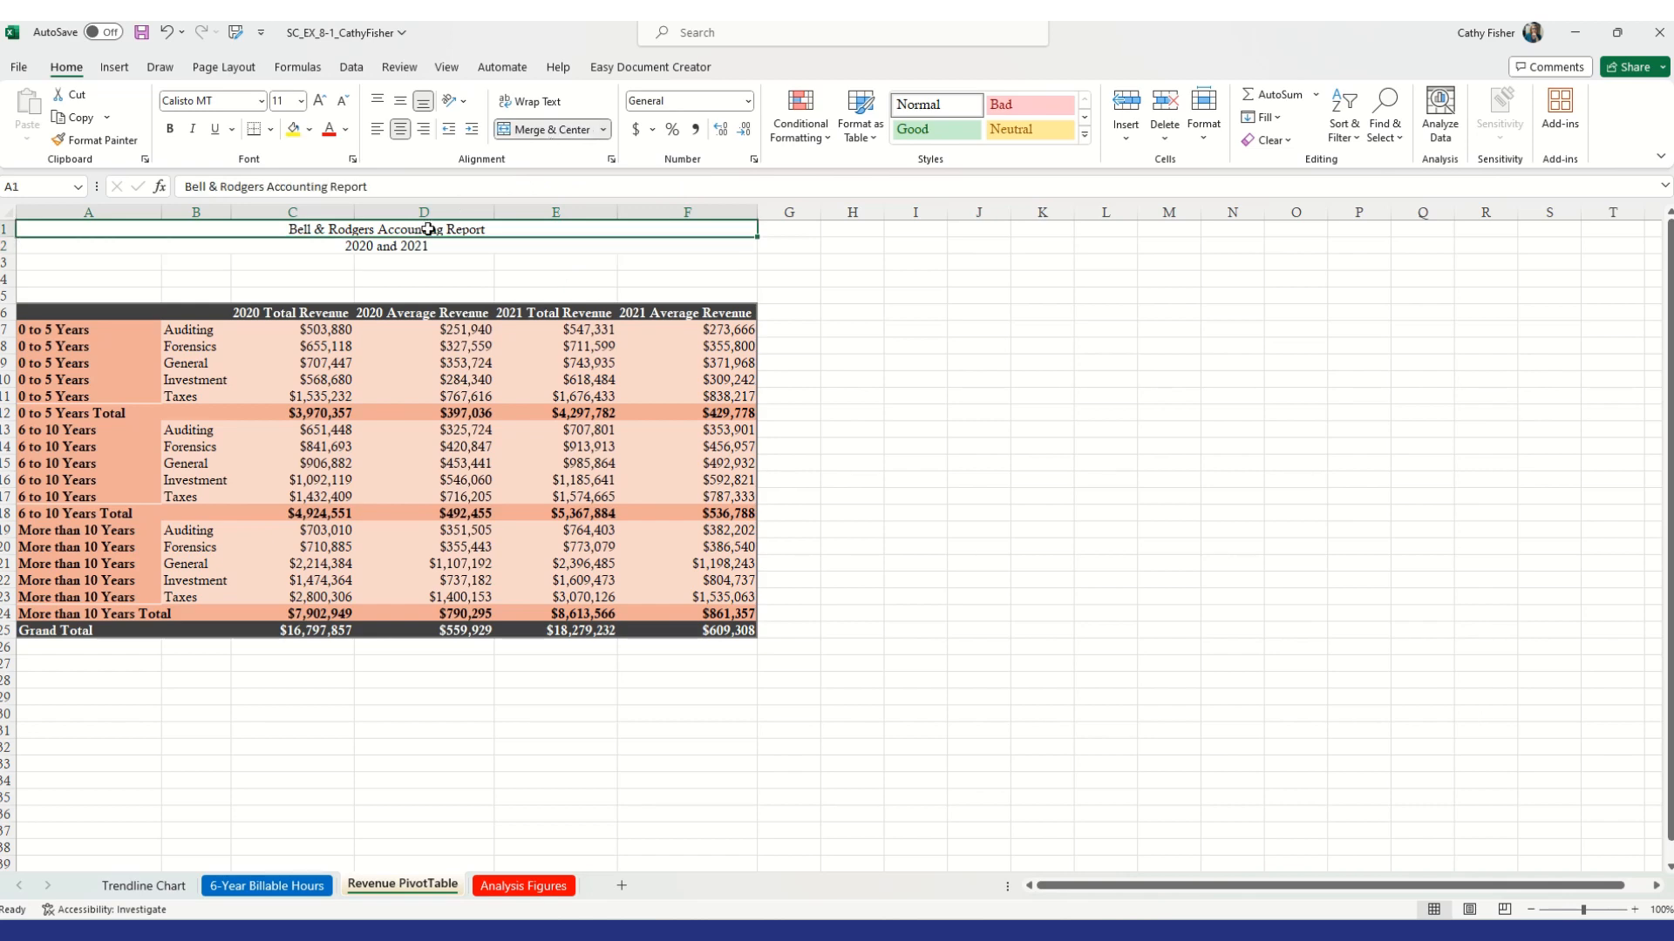
click(1084, 134)
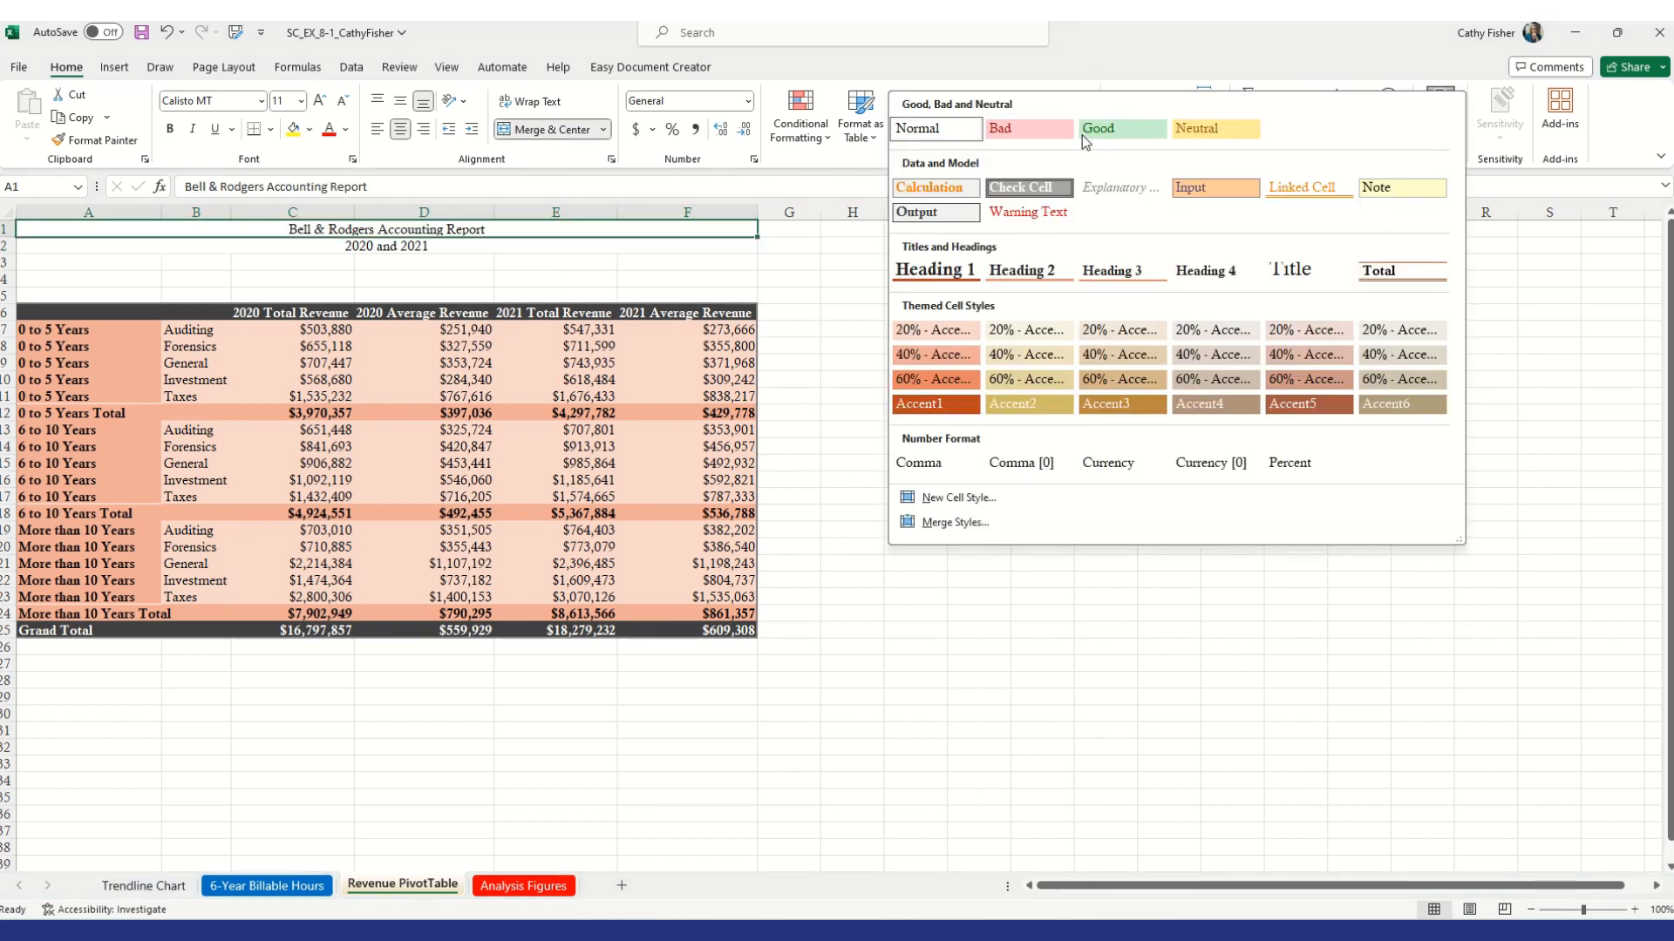
click(1288, 271)
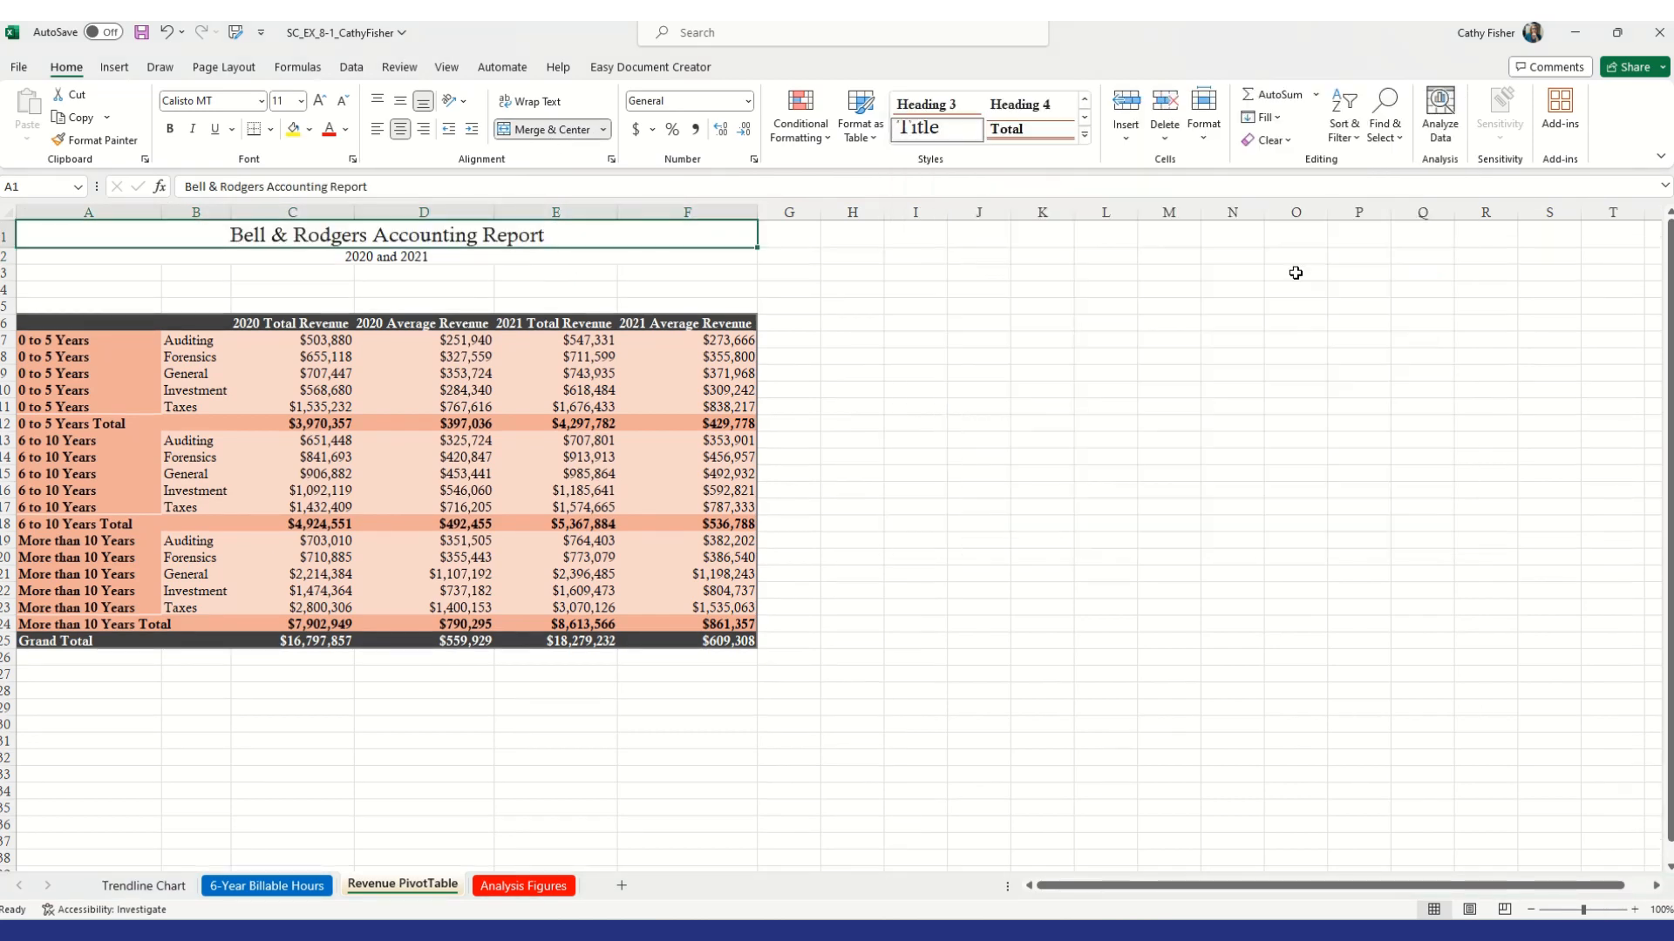
click(171, 131)
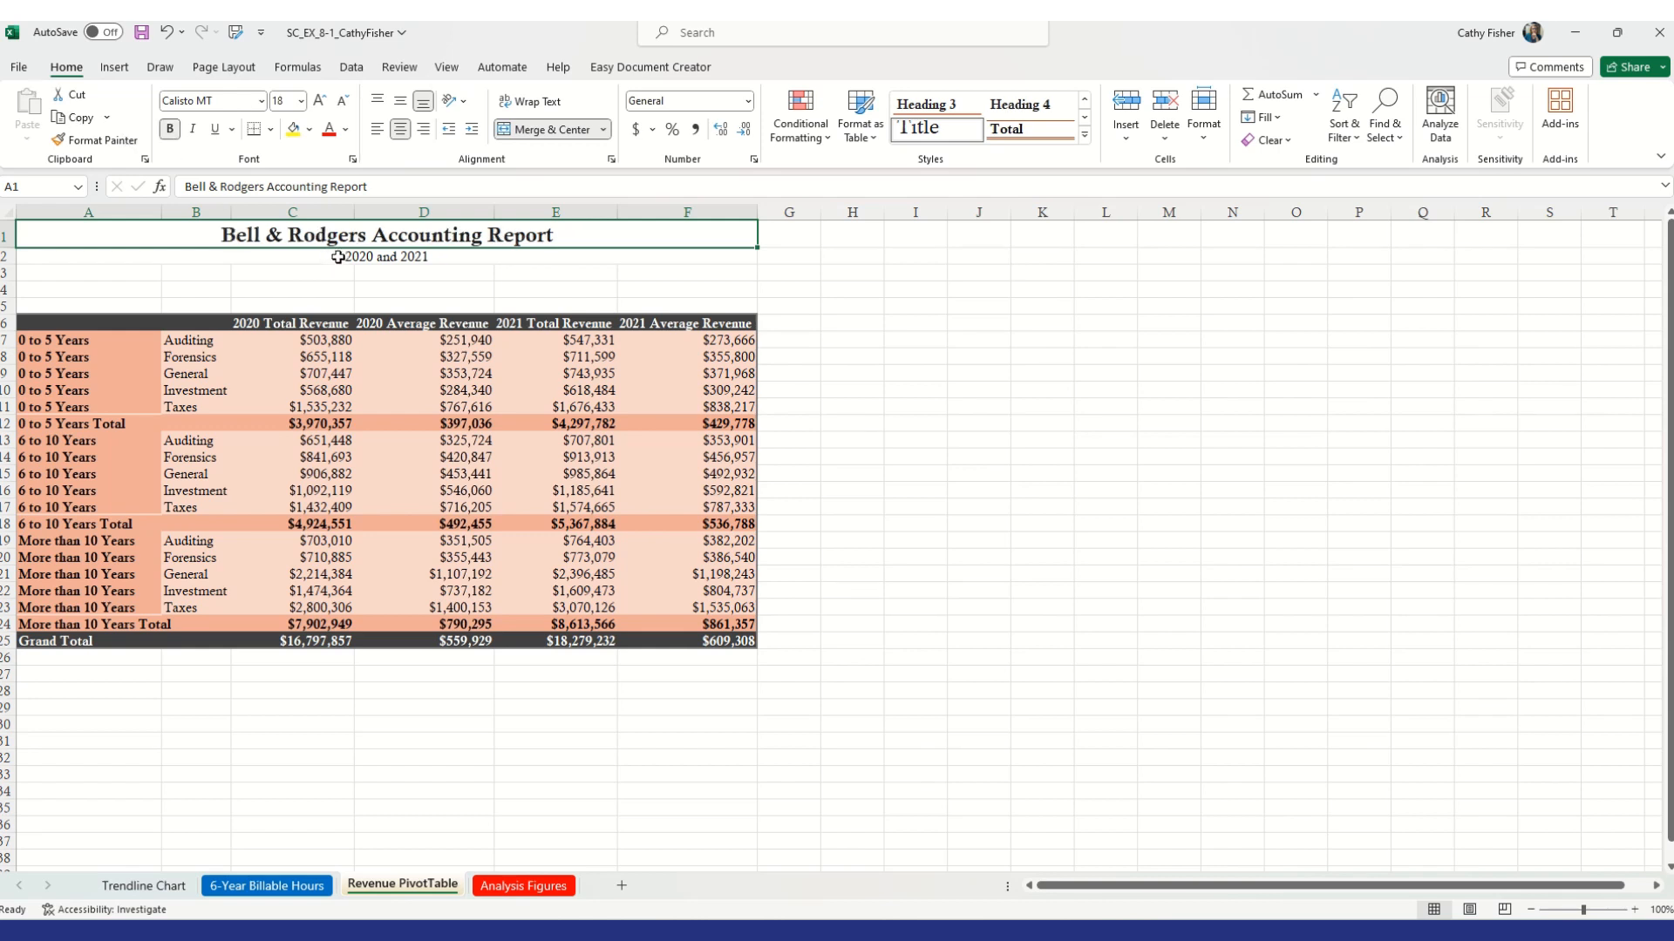
Apply the Heading 4 cell style to the 2020 and 2021 subtitle in A2
click(337, 257)
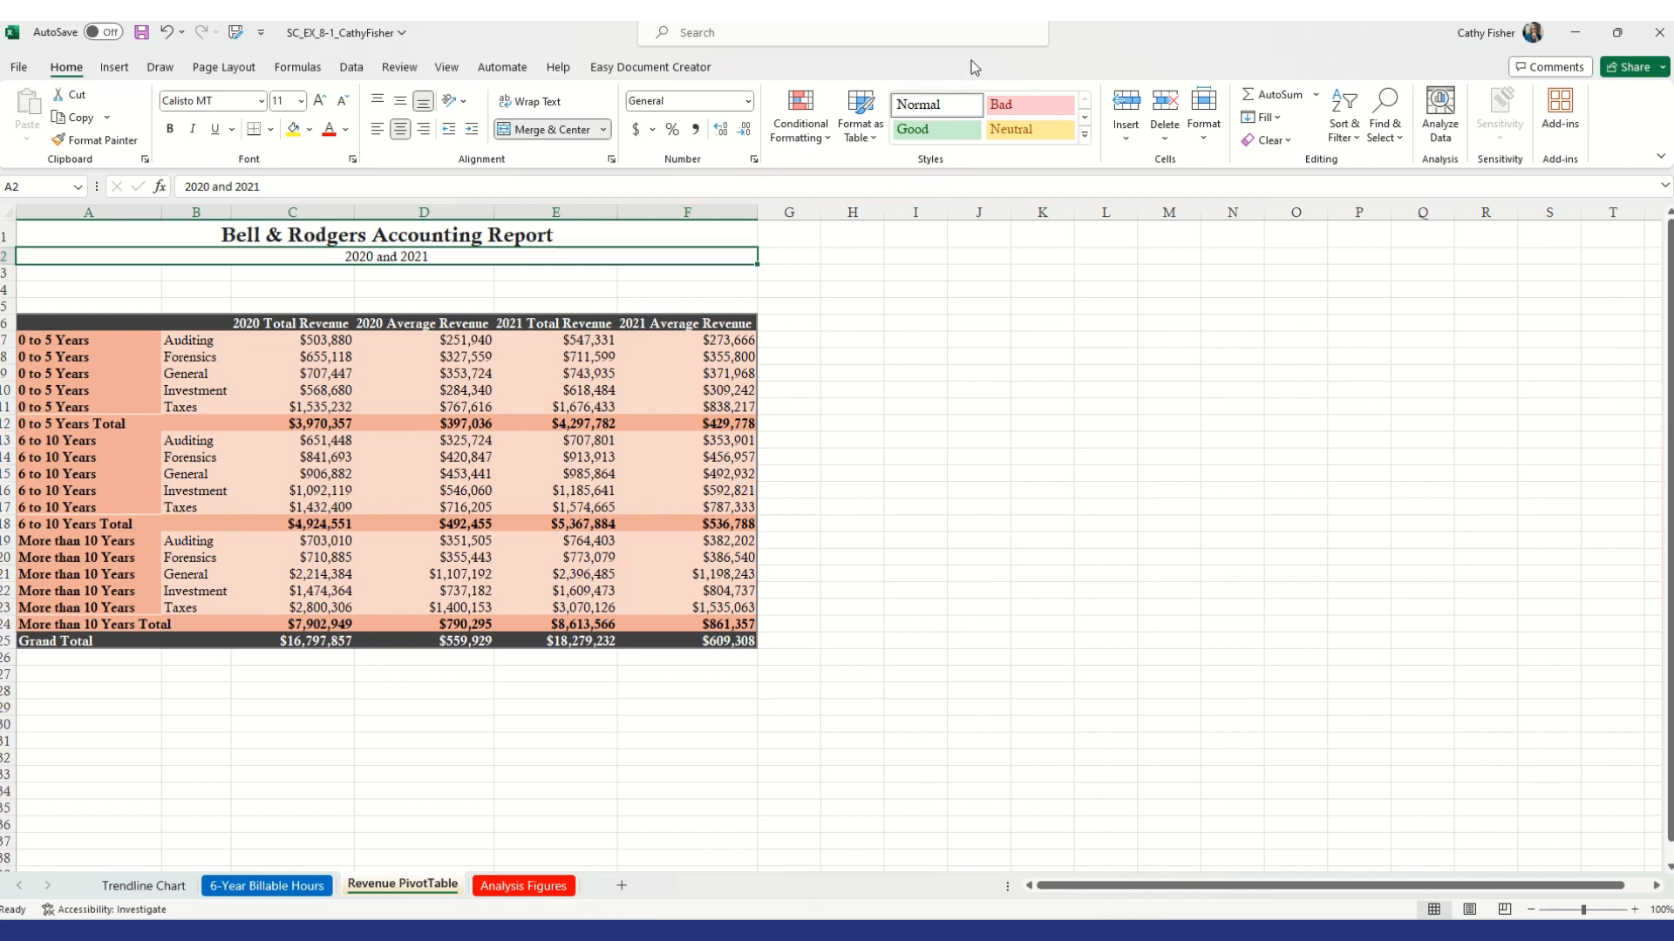
click(1084, 136)
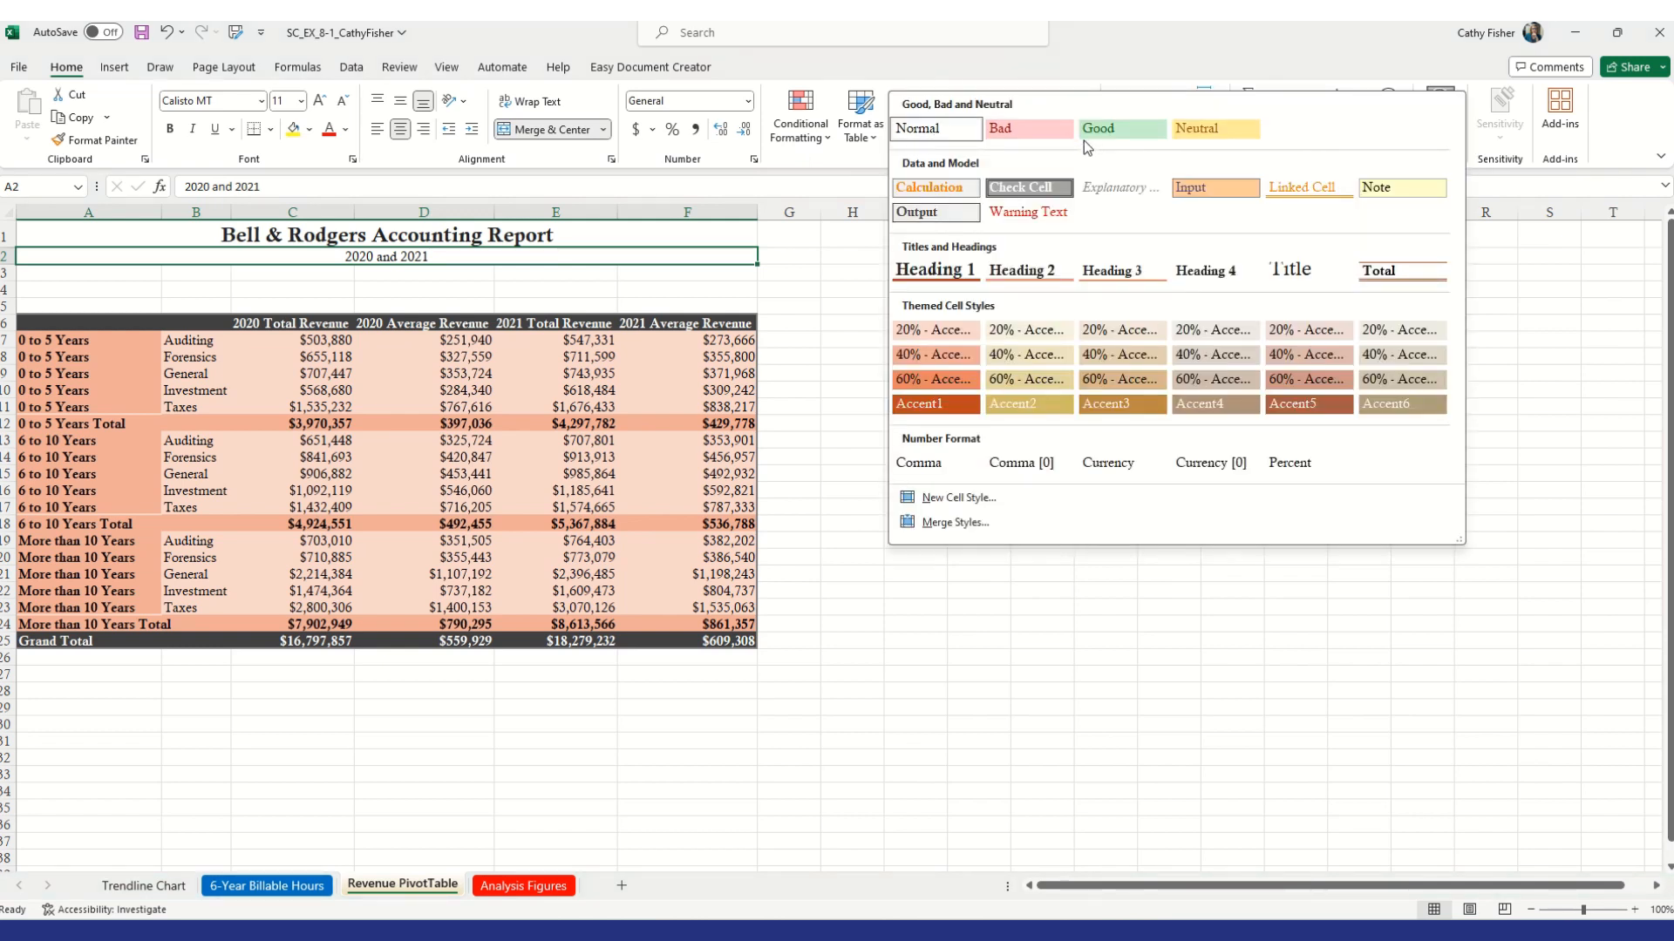
click(1205, 272)
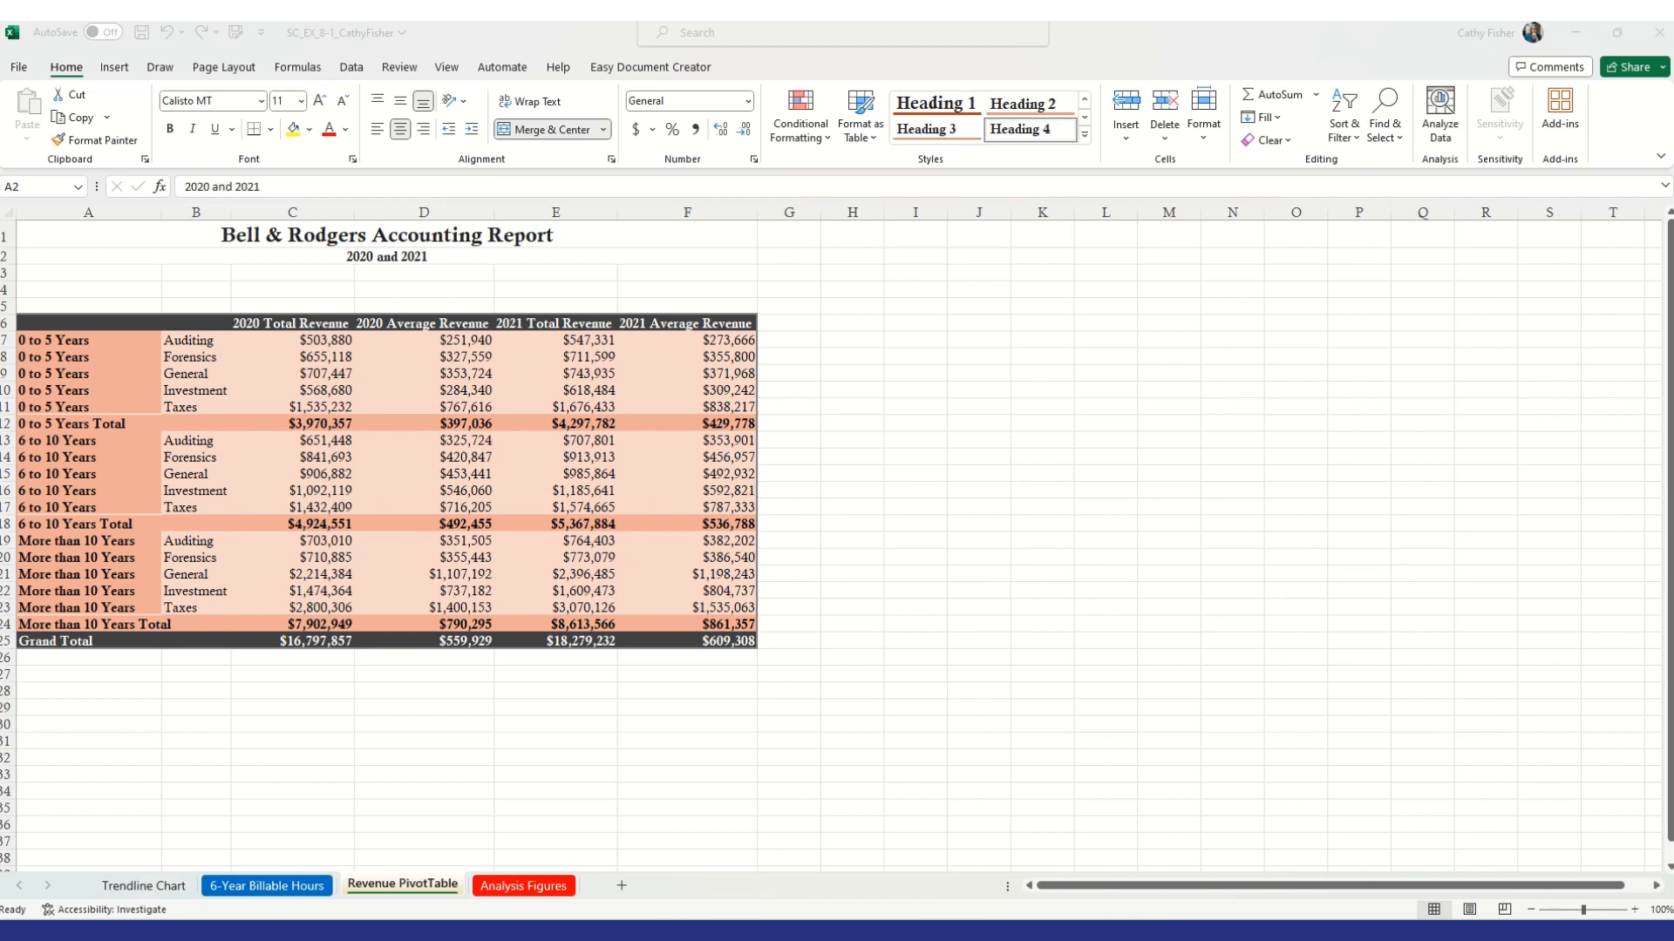
key(ctrl+b)
On the Analysis Figures sheet, set the Durante More than 10 Years Investment 2021 billable hours in E15 to 9225
click(518, 891)
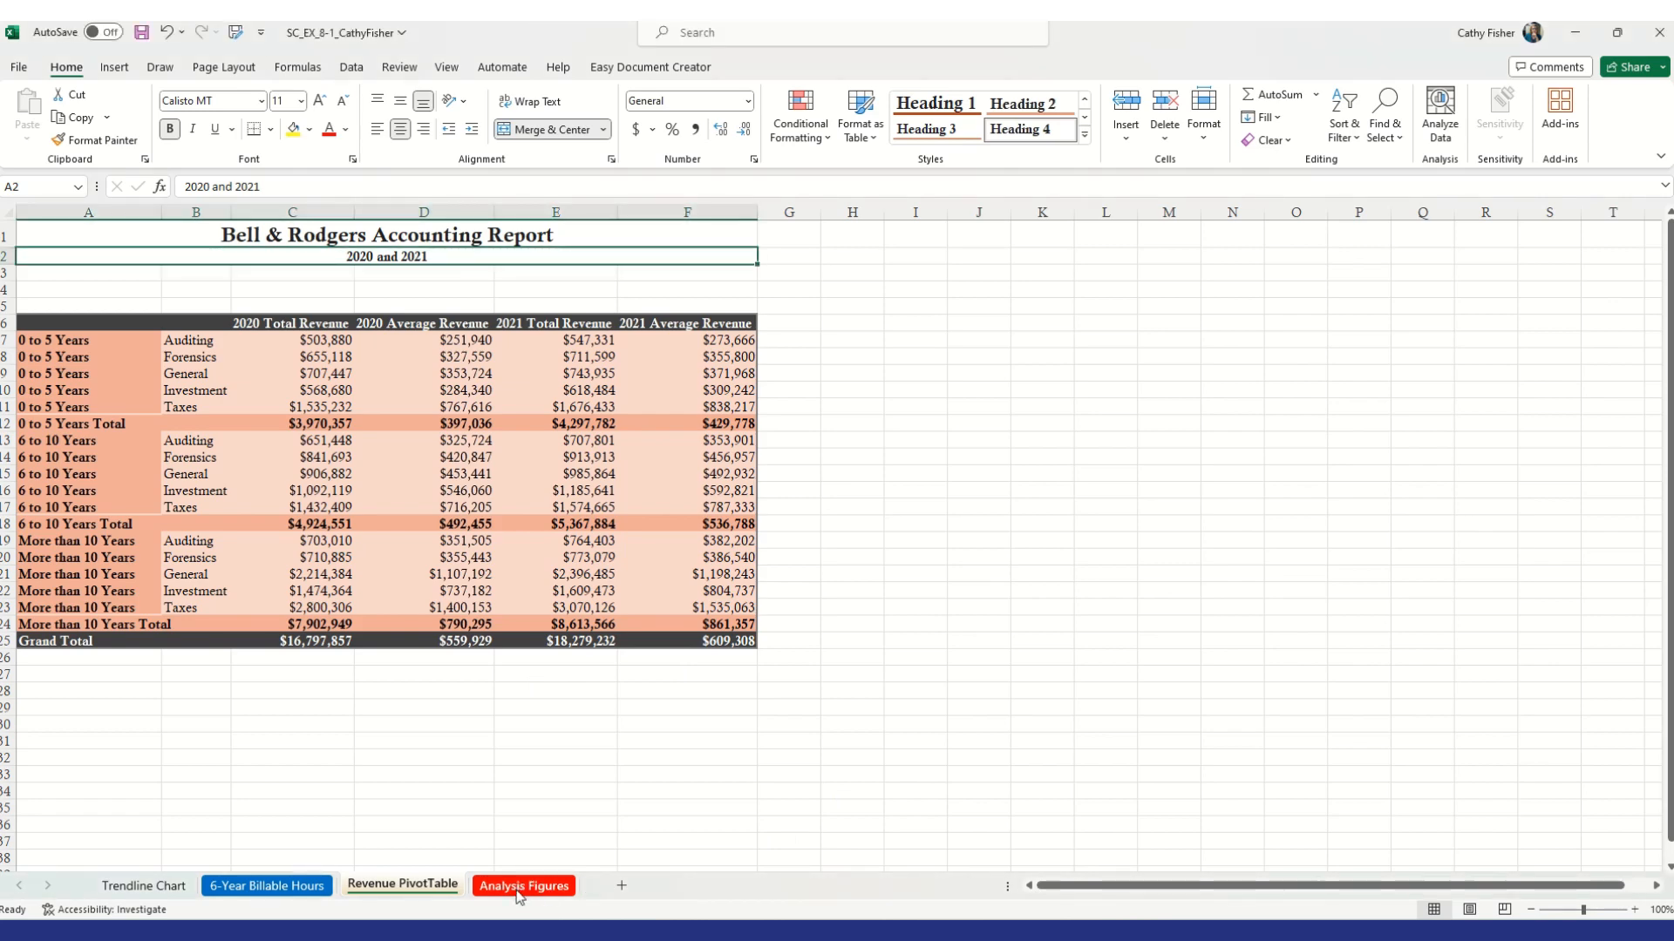
click(517, 887)
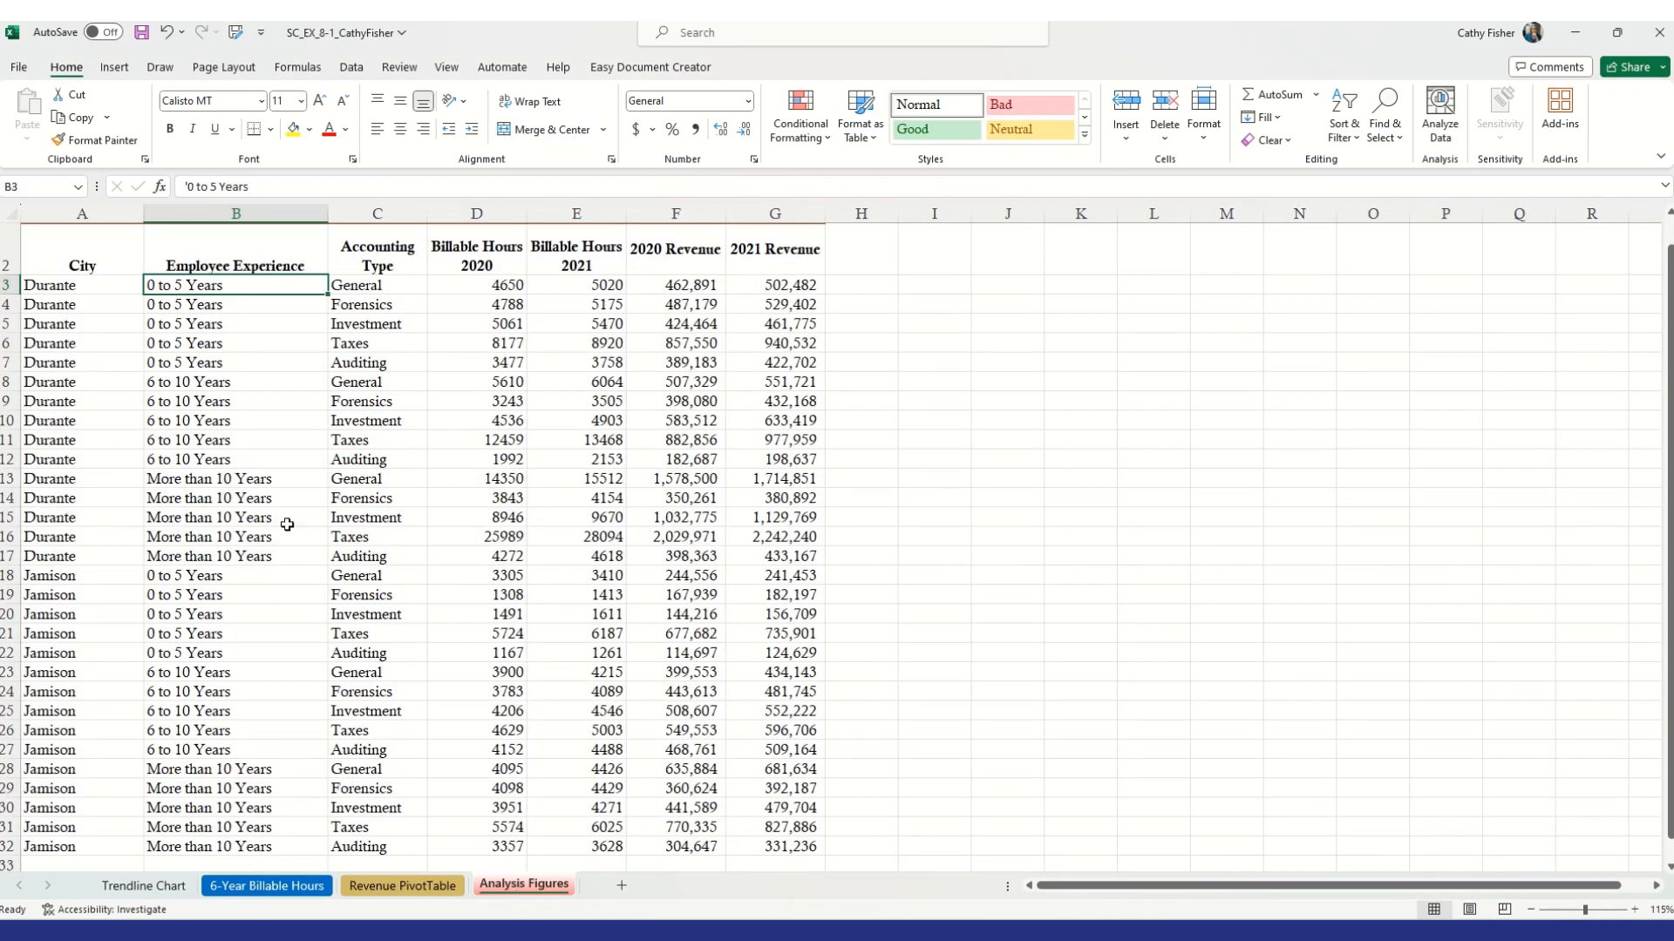
click(689, 521)
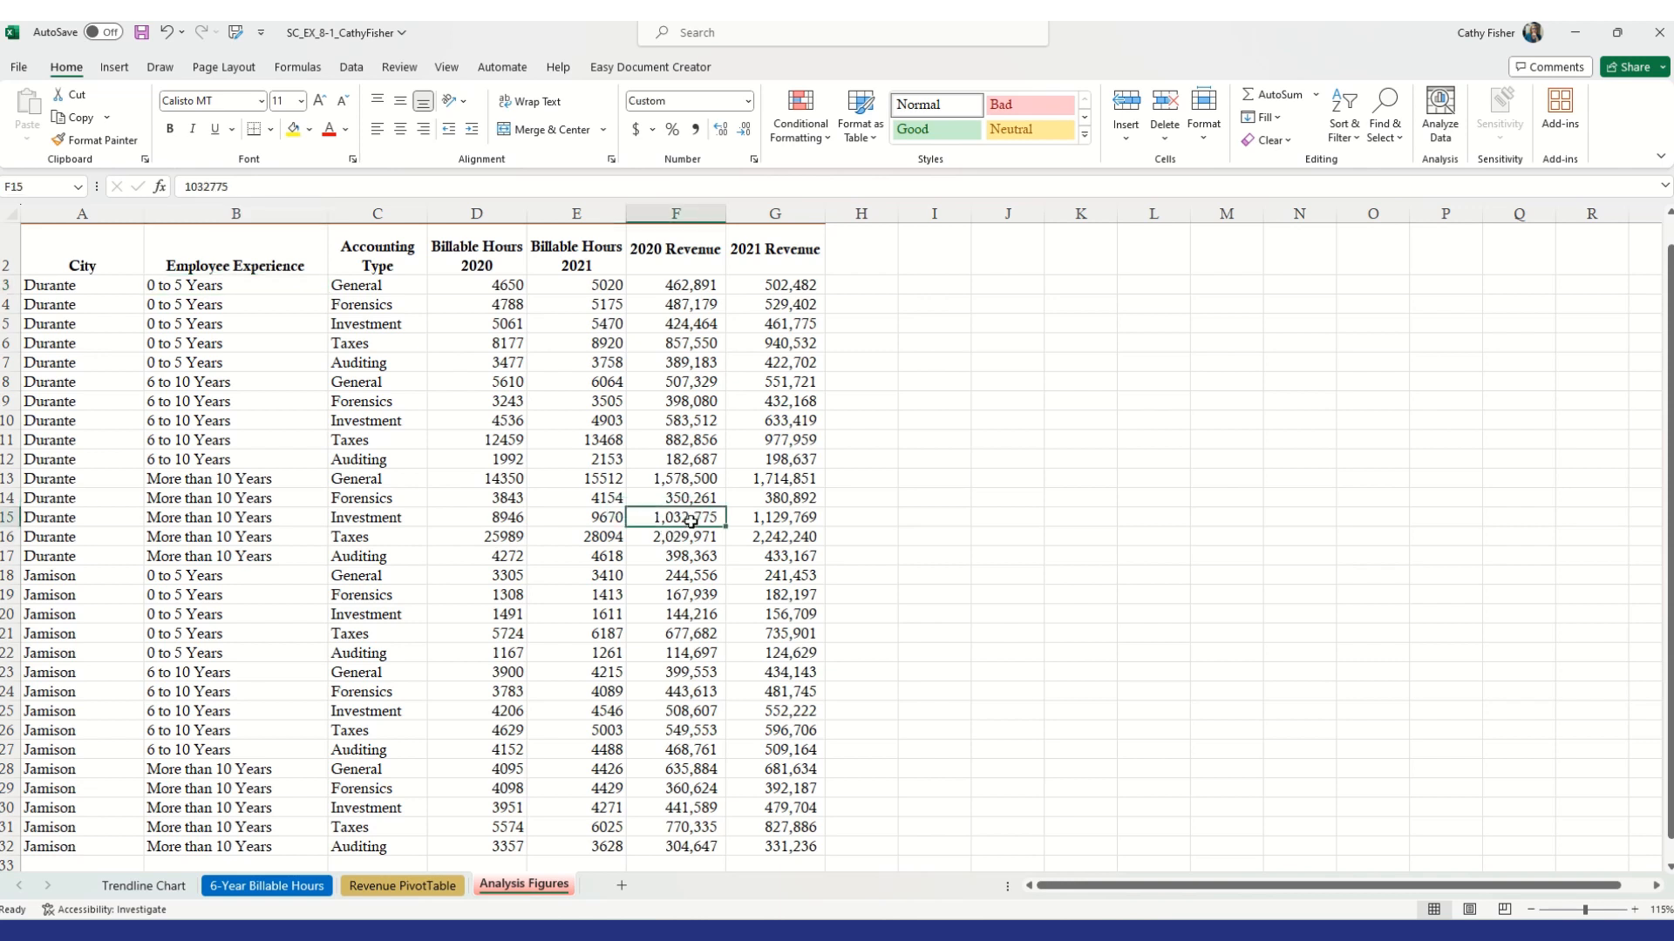
click(607, 520)
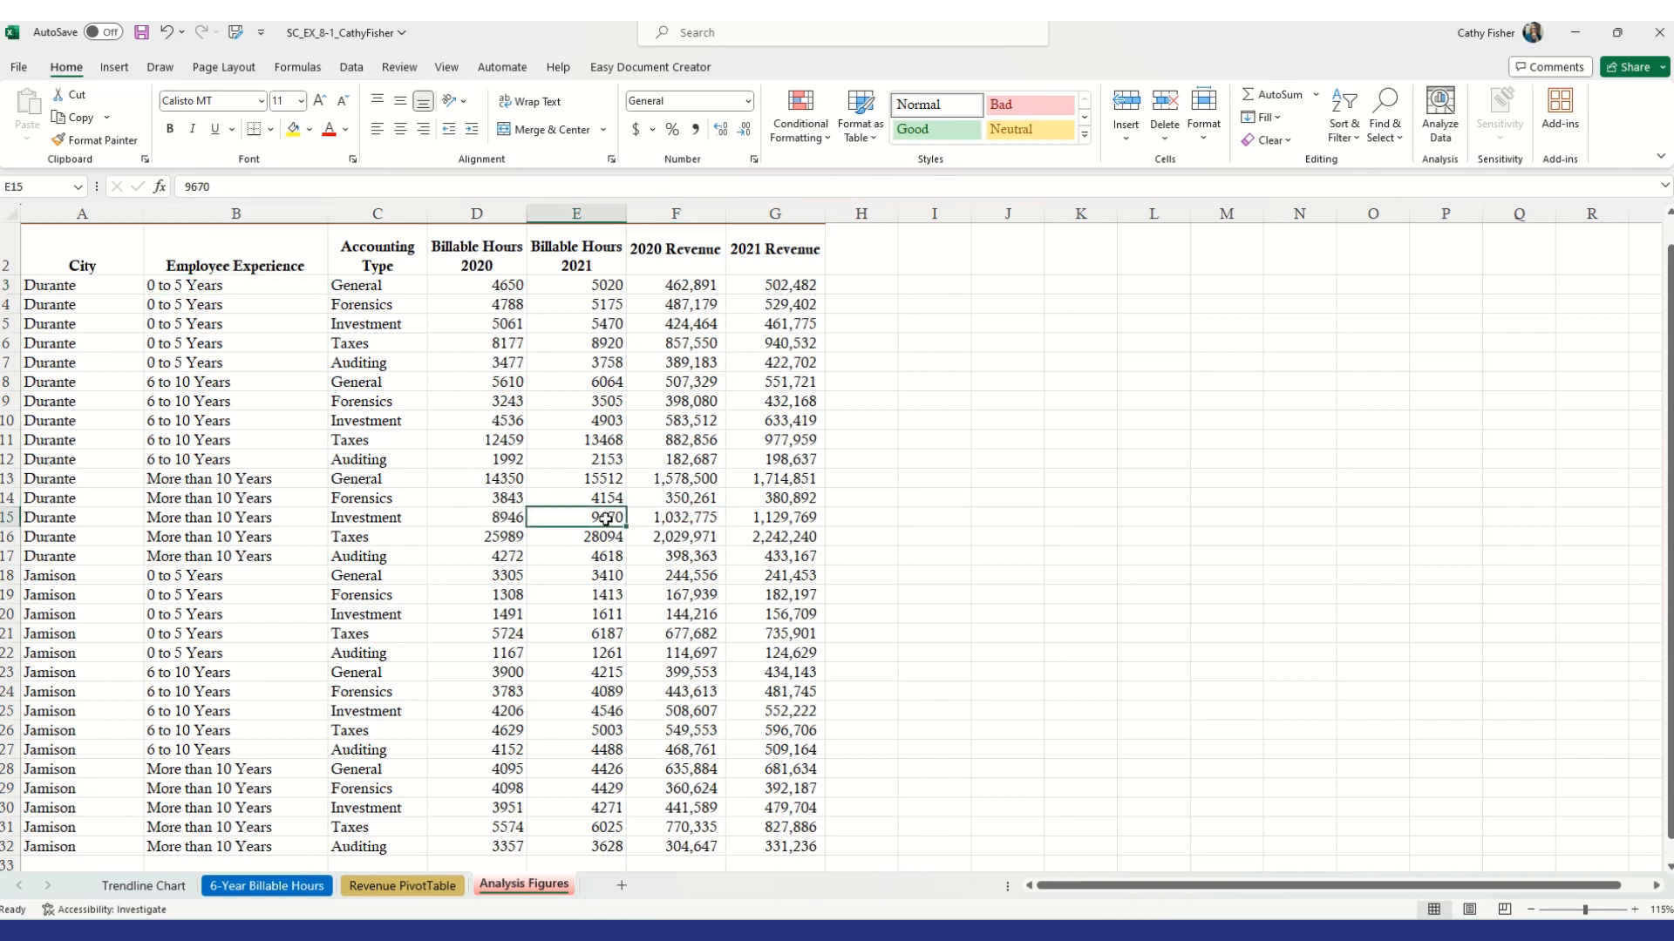
text(92)
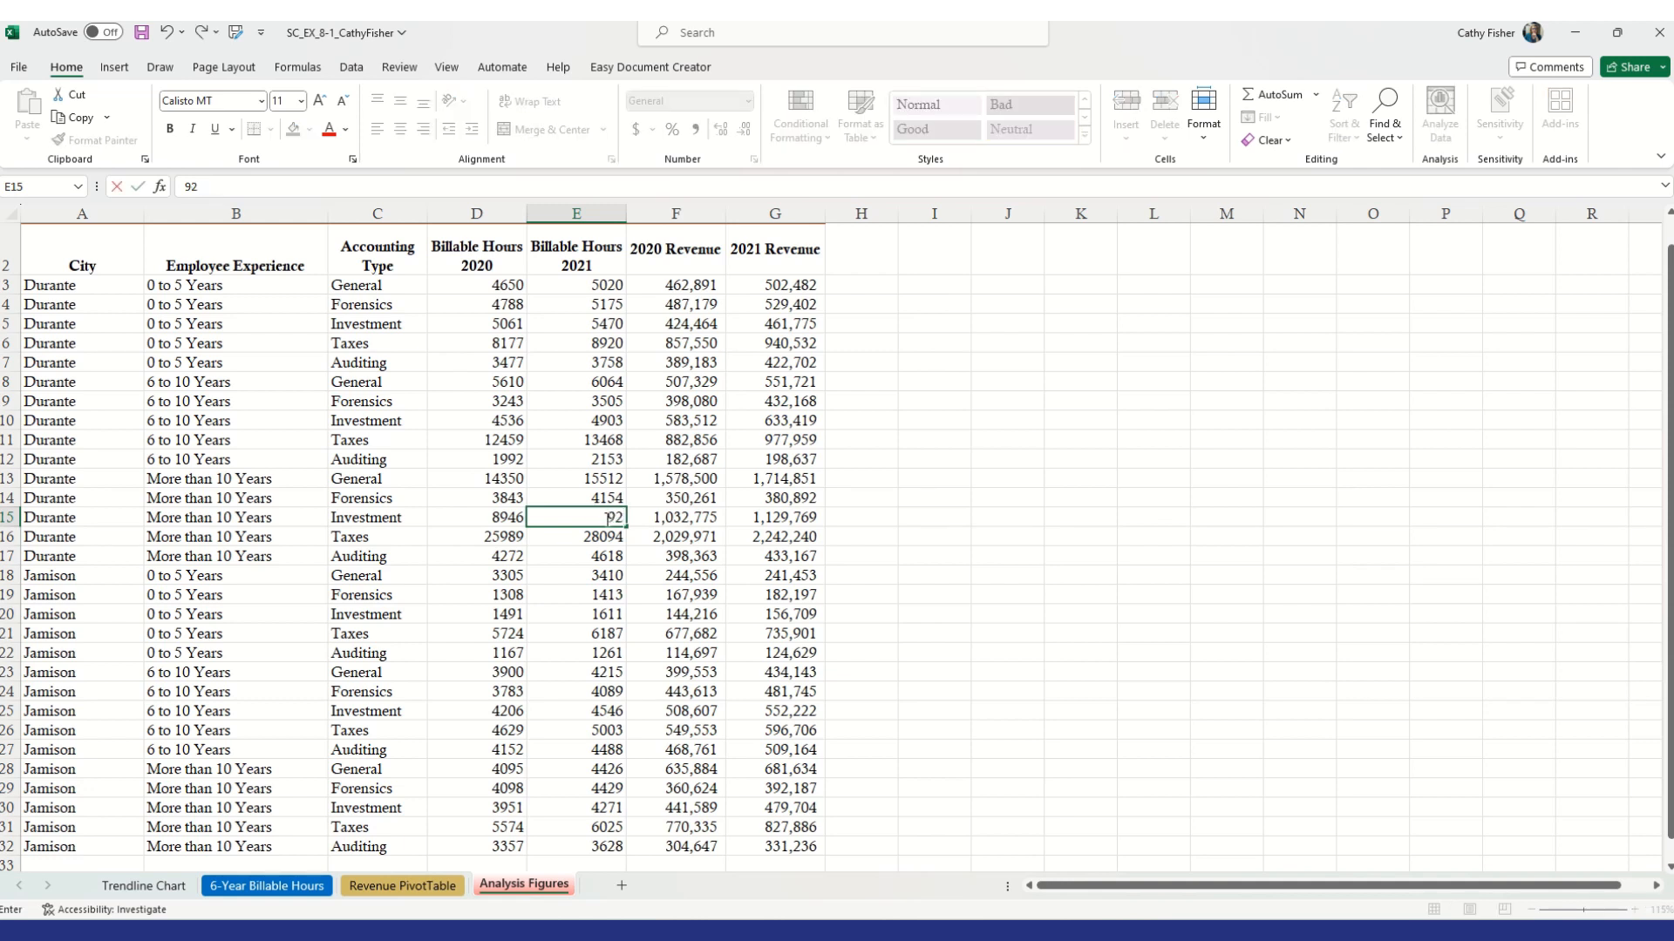
text(25)
key(Tab)
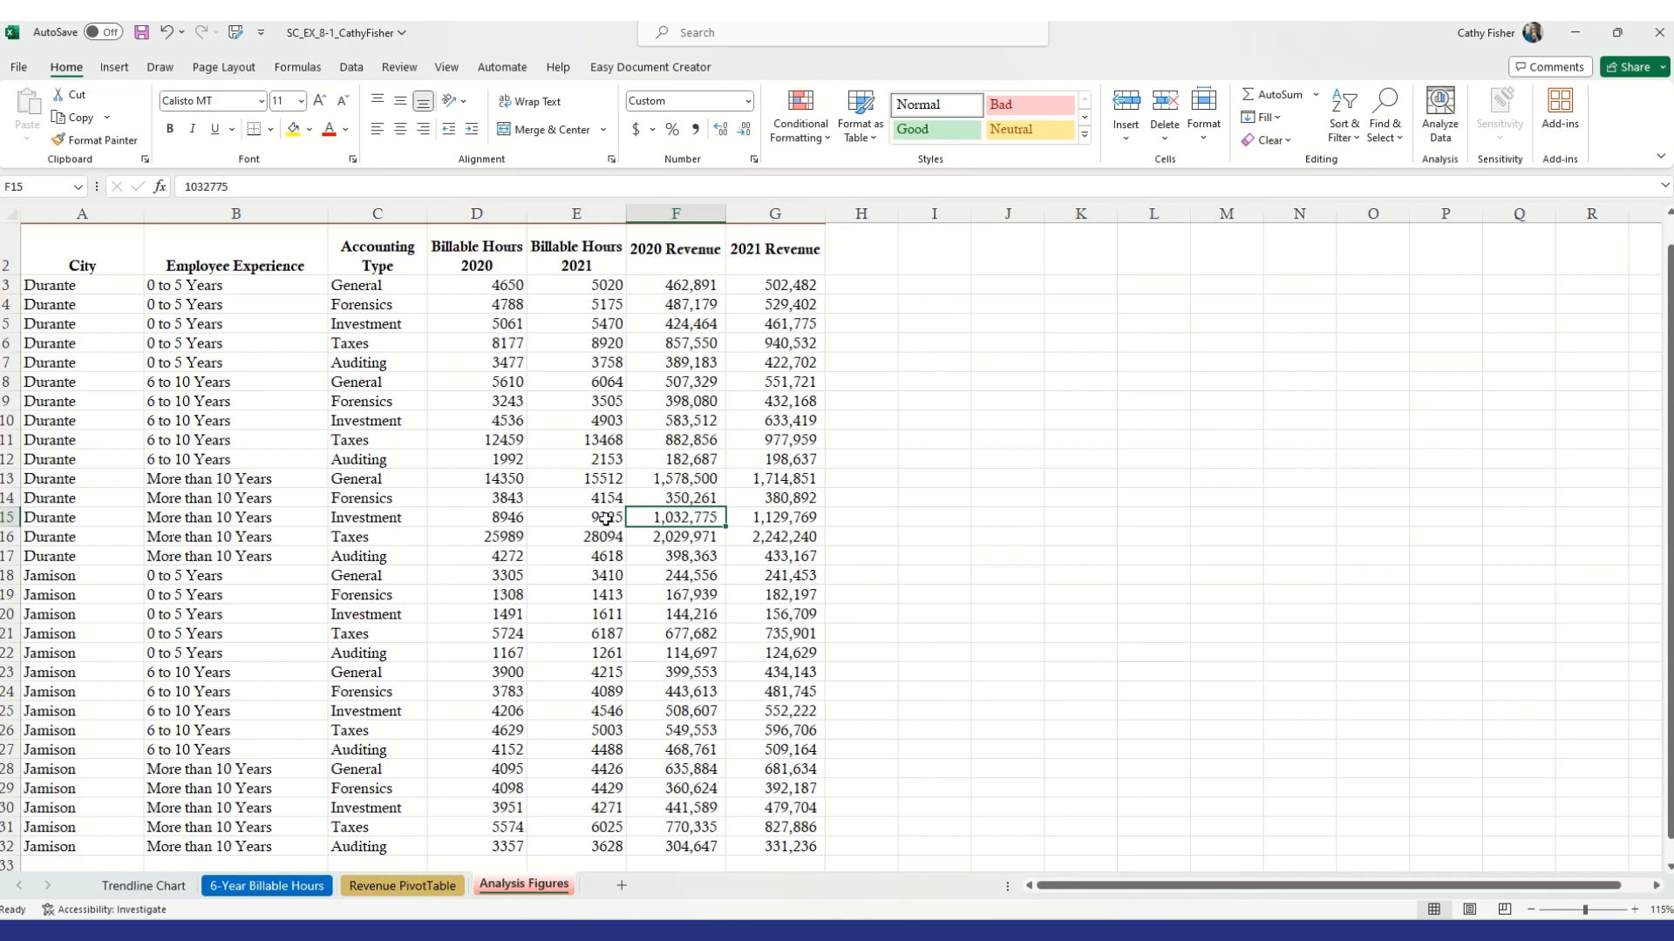
Set the same row's 2021 revenue in G15 to 1077757
key(Tab)
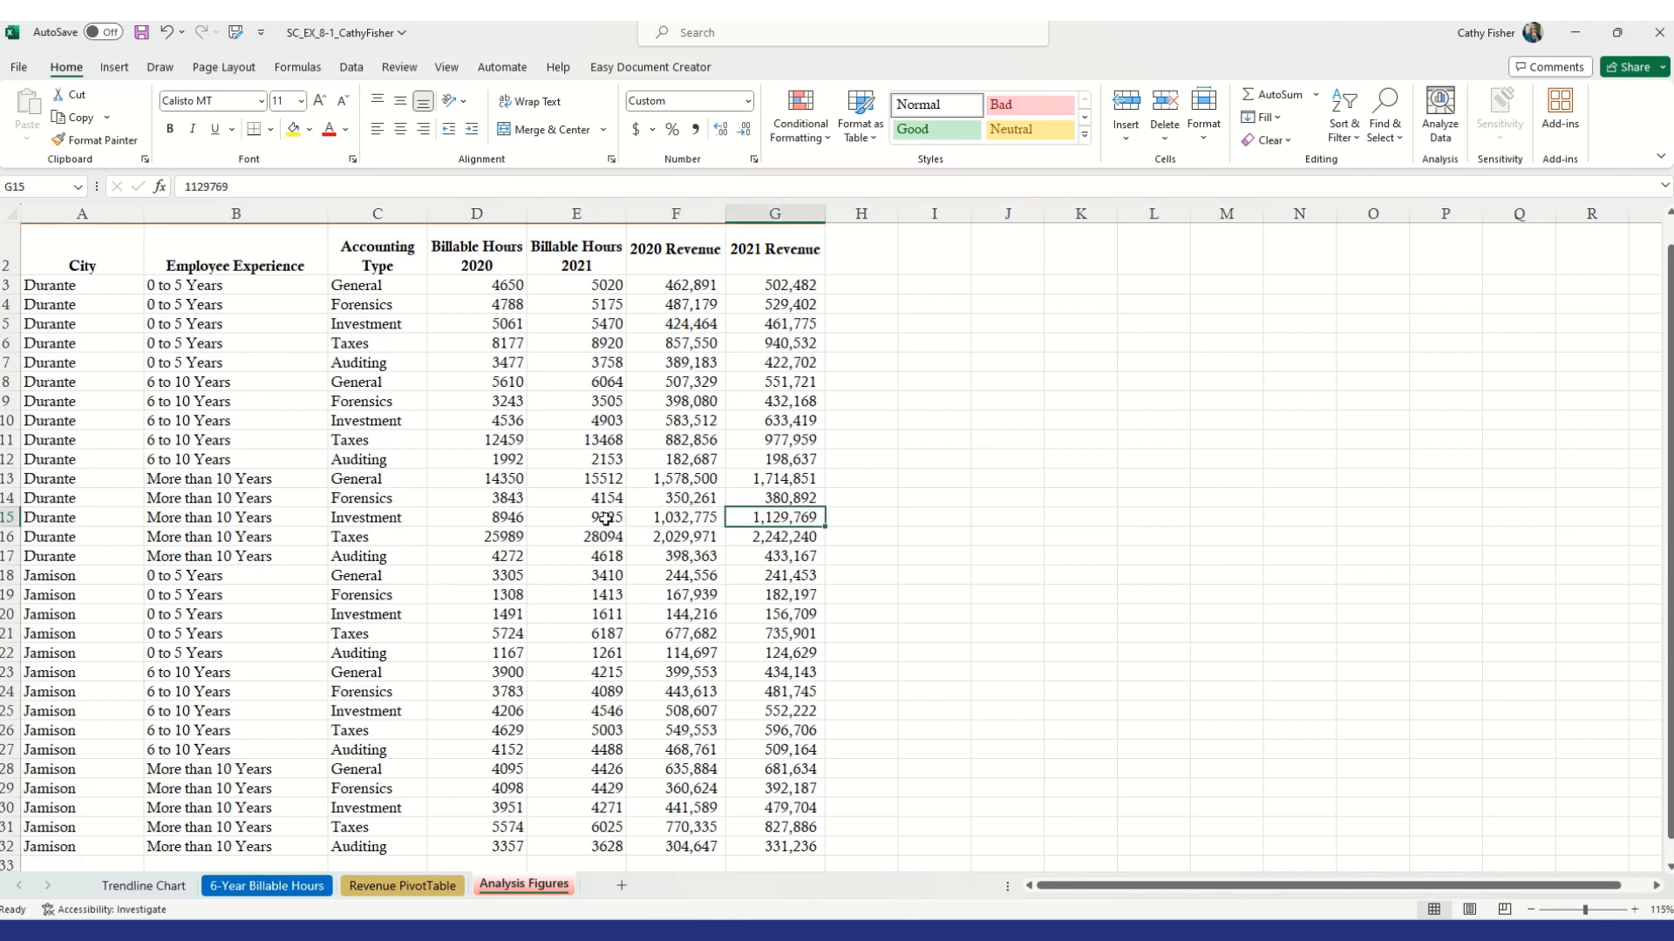
text(107)
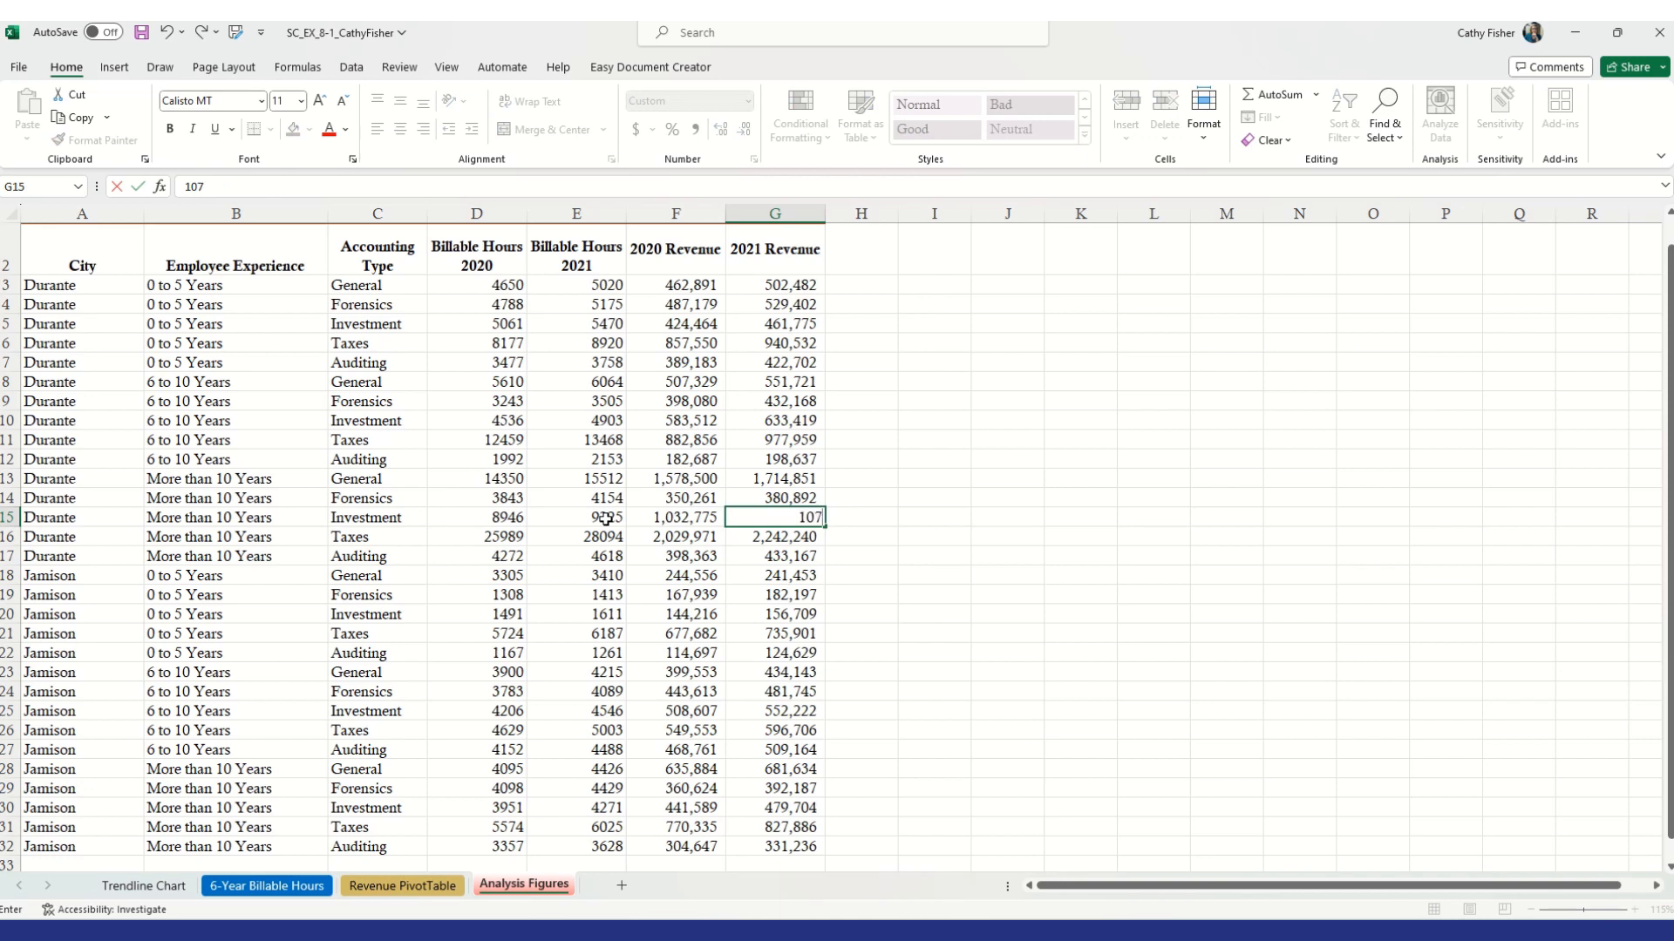
text(7757)
key(Return)
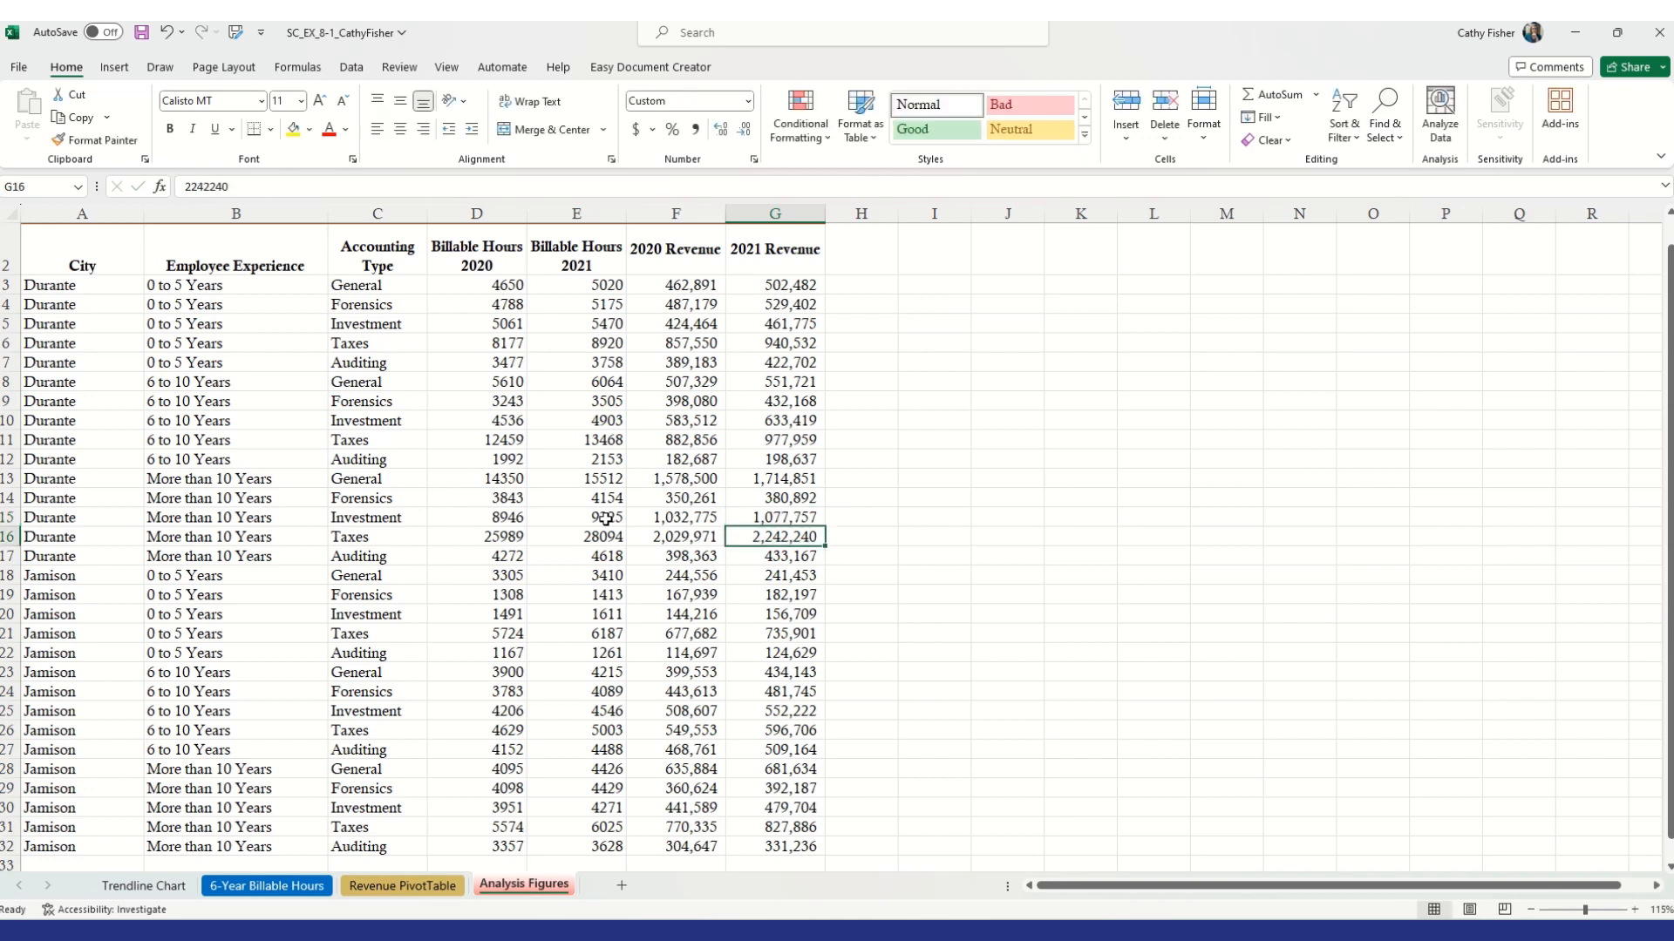
Return to the Revenue PivotTable sheet and refresh the PivotTable with the updated source data
click(588, 521)
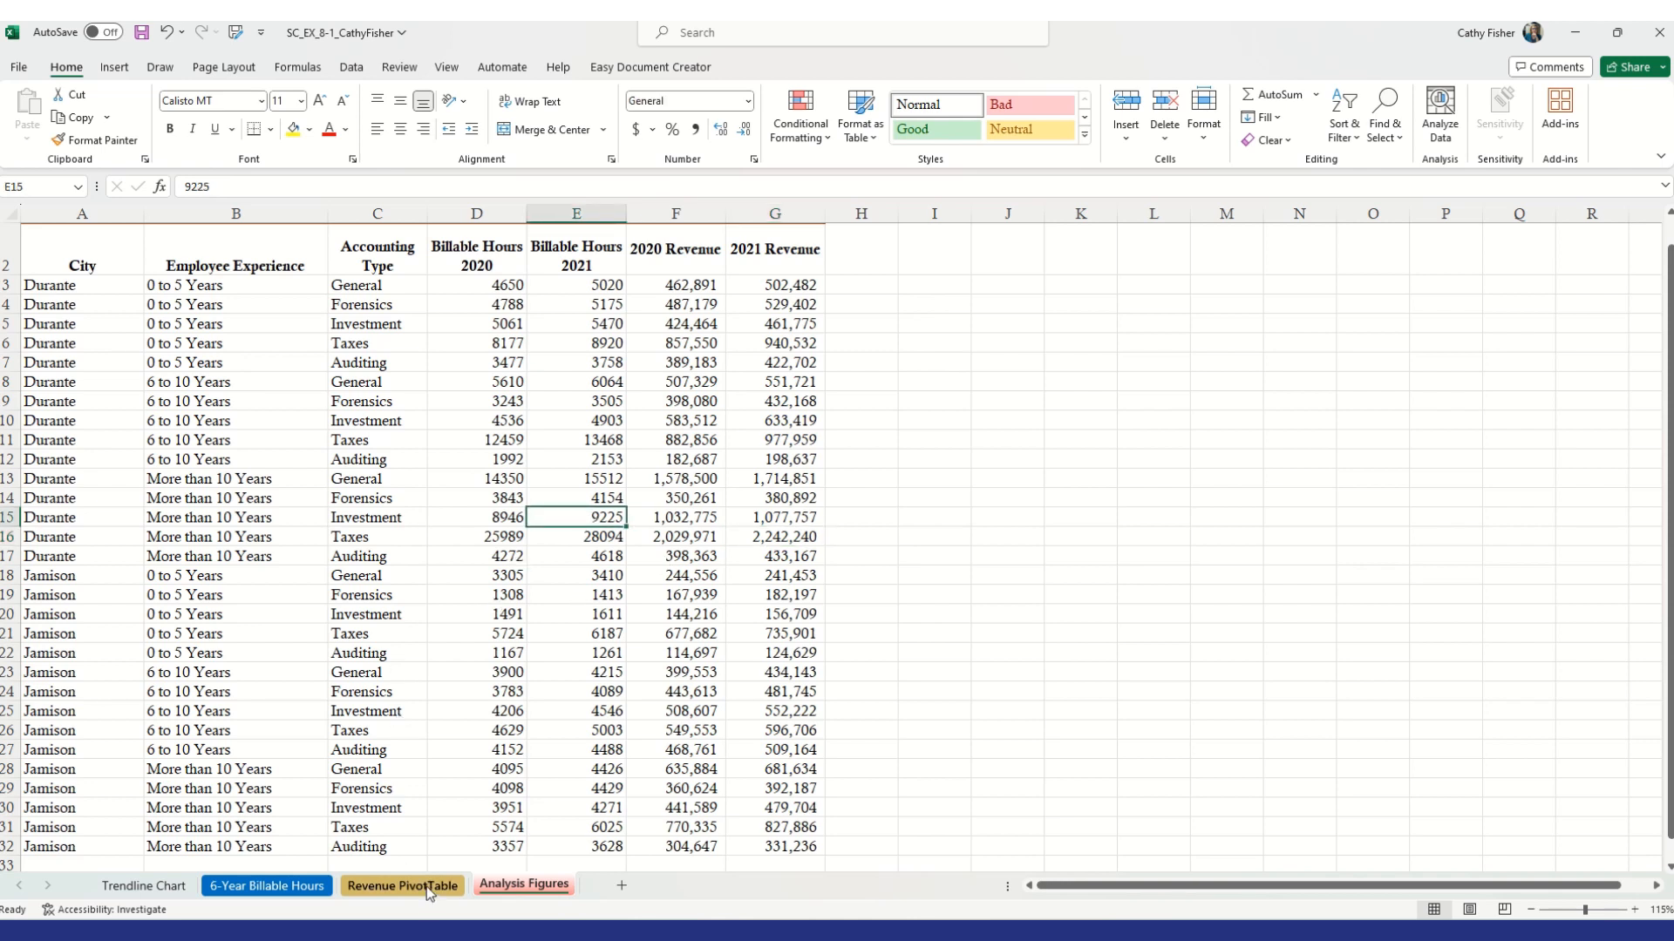
click(402, 885)
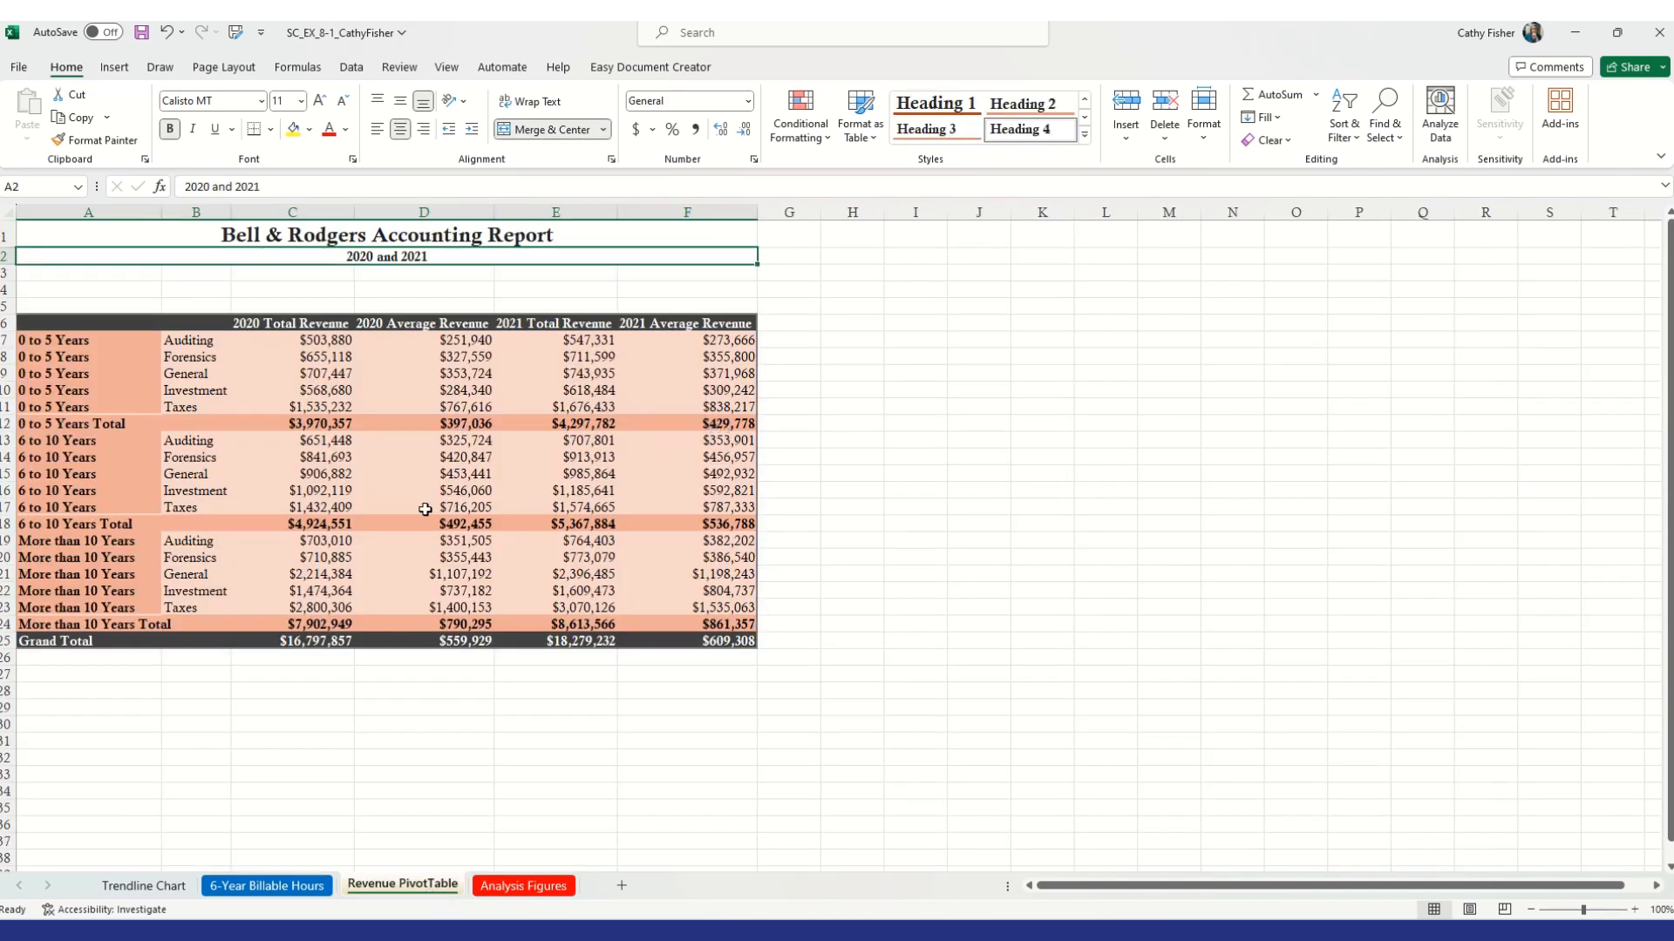
mouse_move(425, 509)
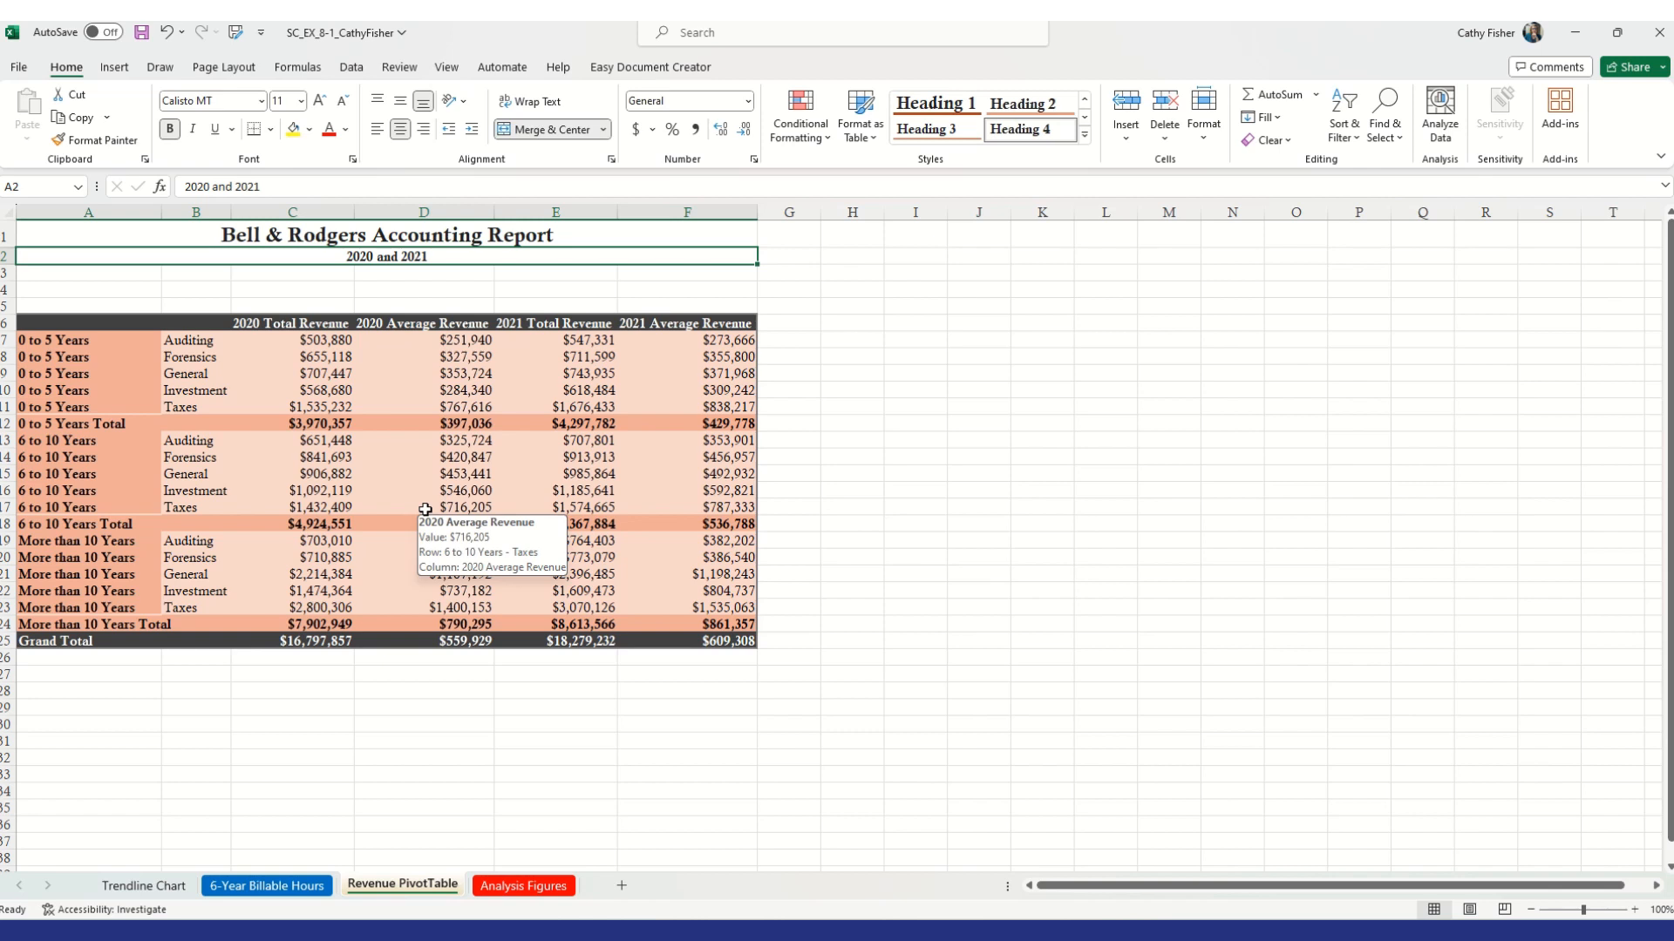
click(927, 459)
click(538, 458)
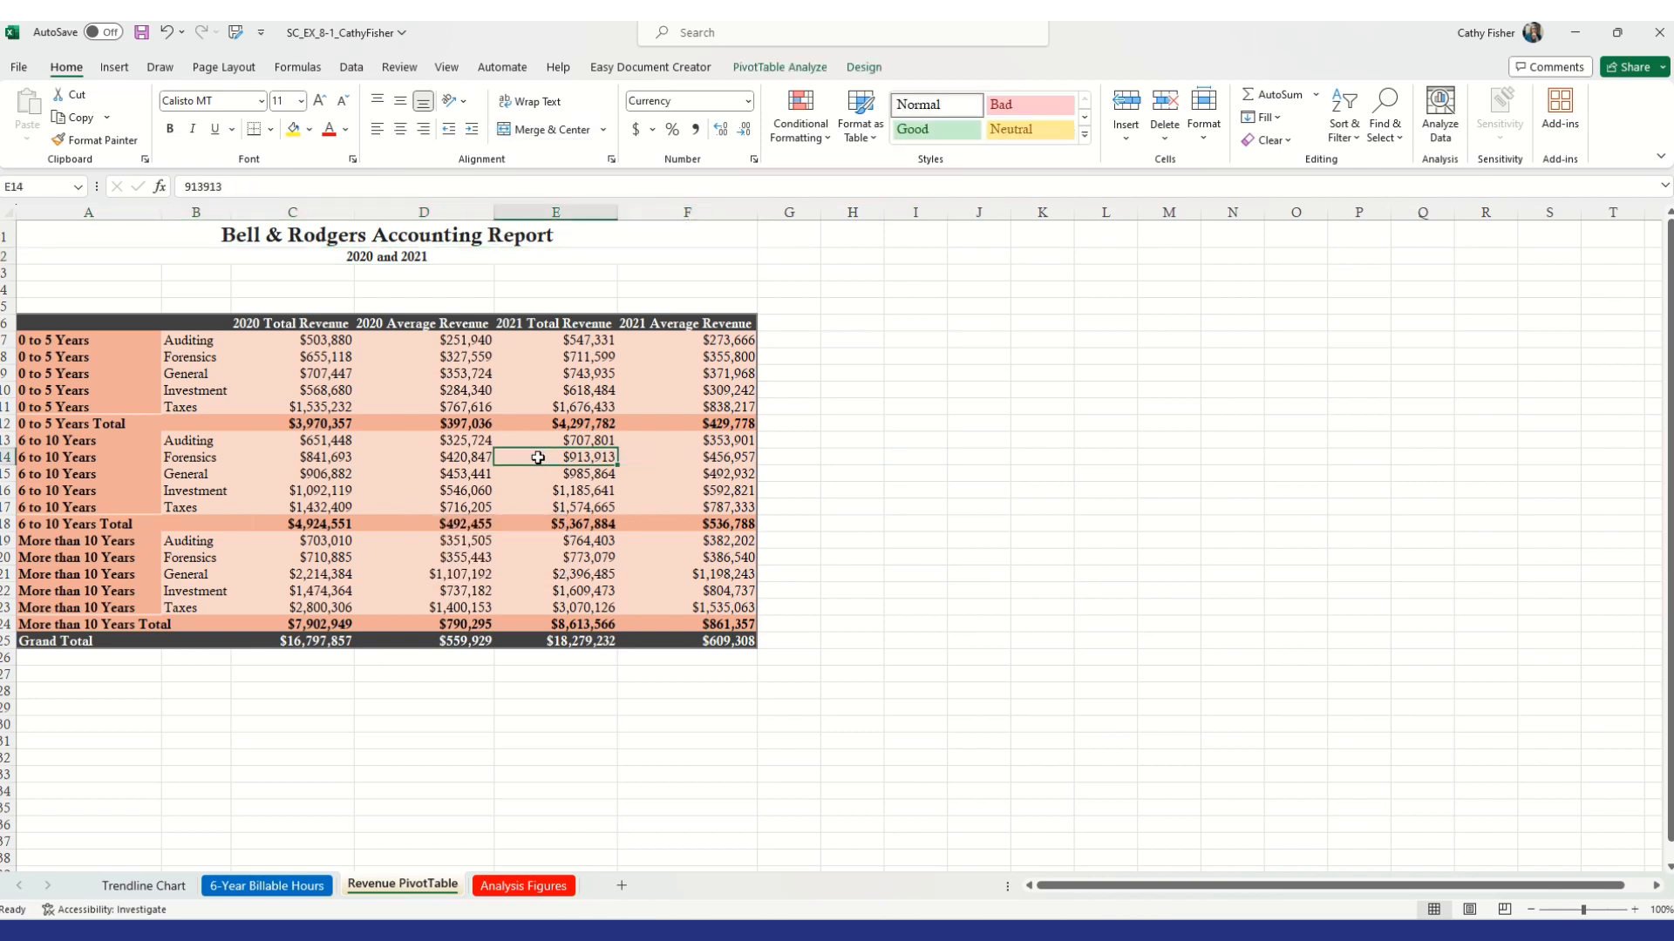
mouse_move(536, 491)
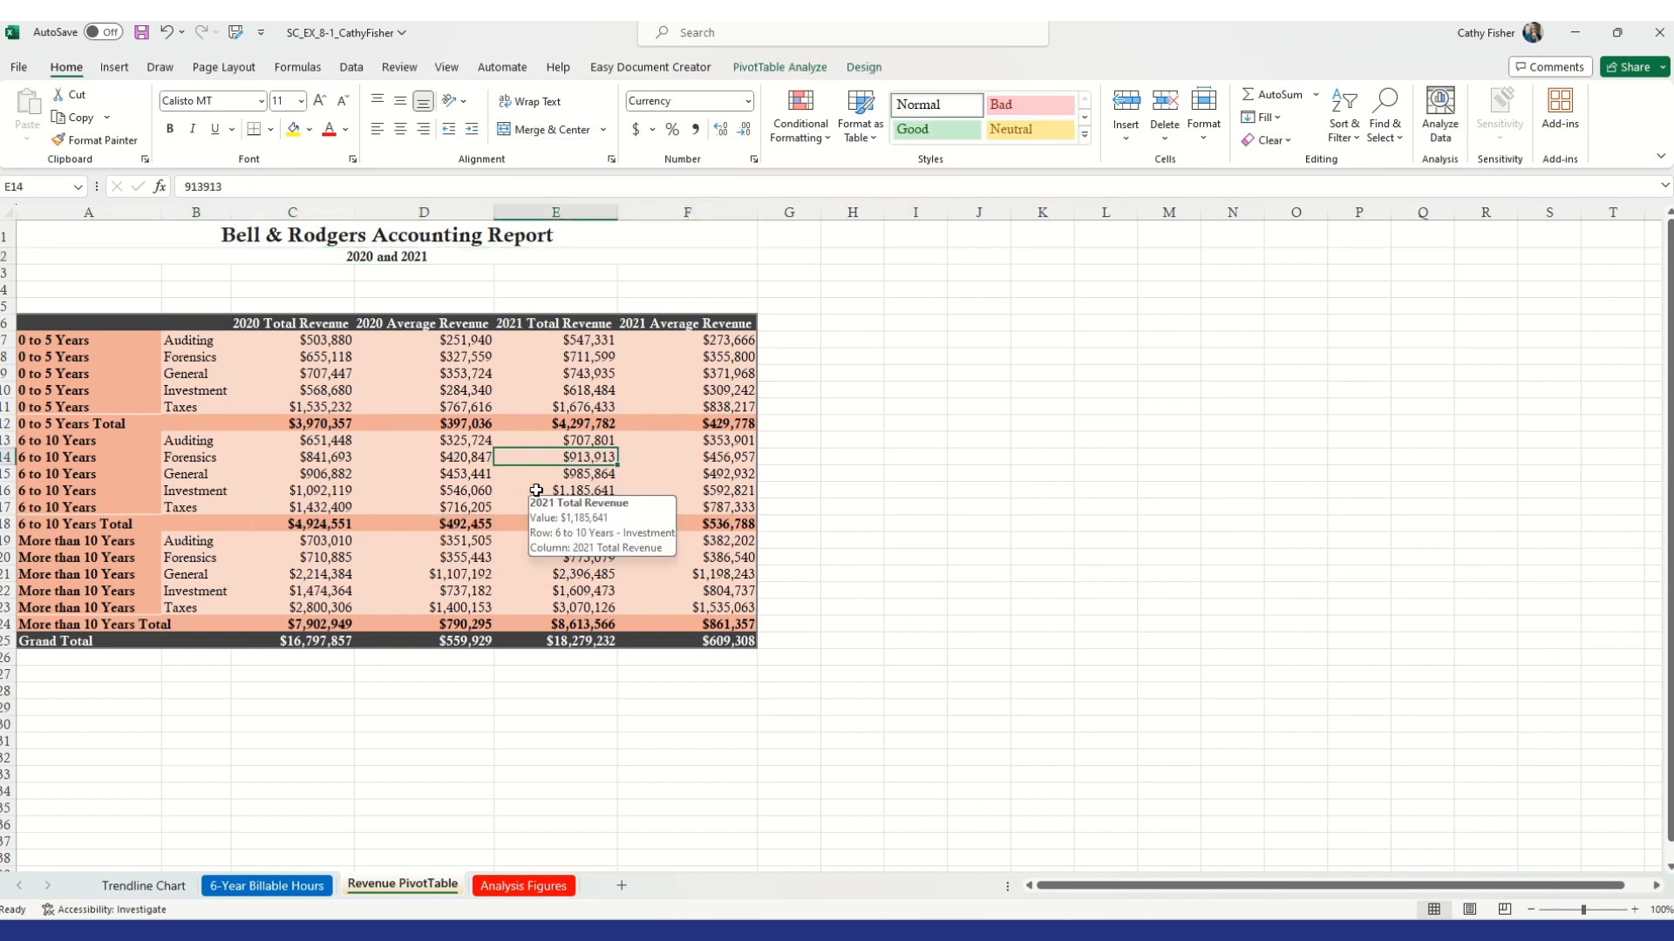
click(802, 68)
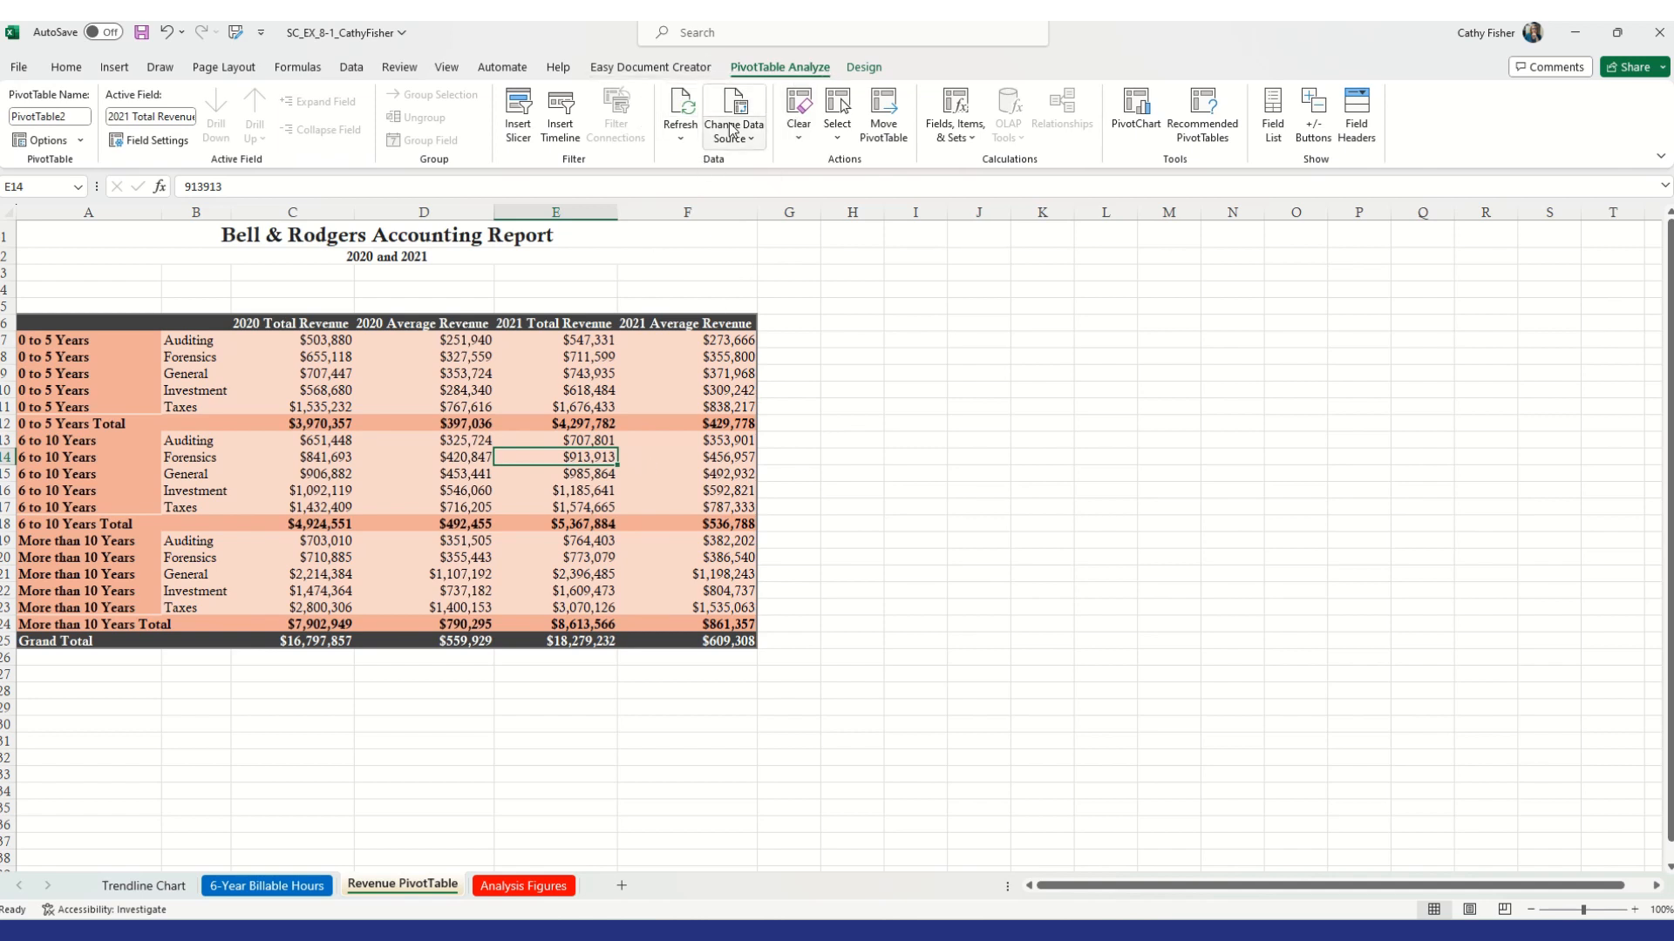
click(686, 109)
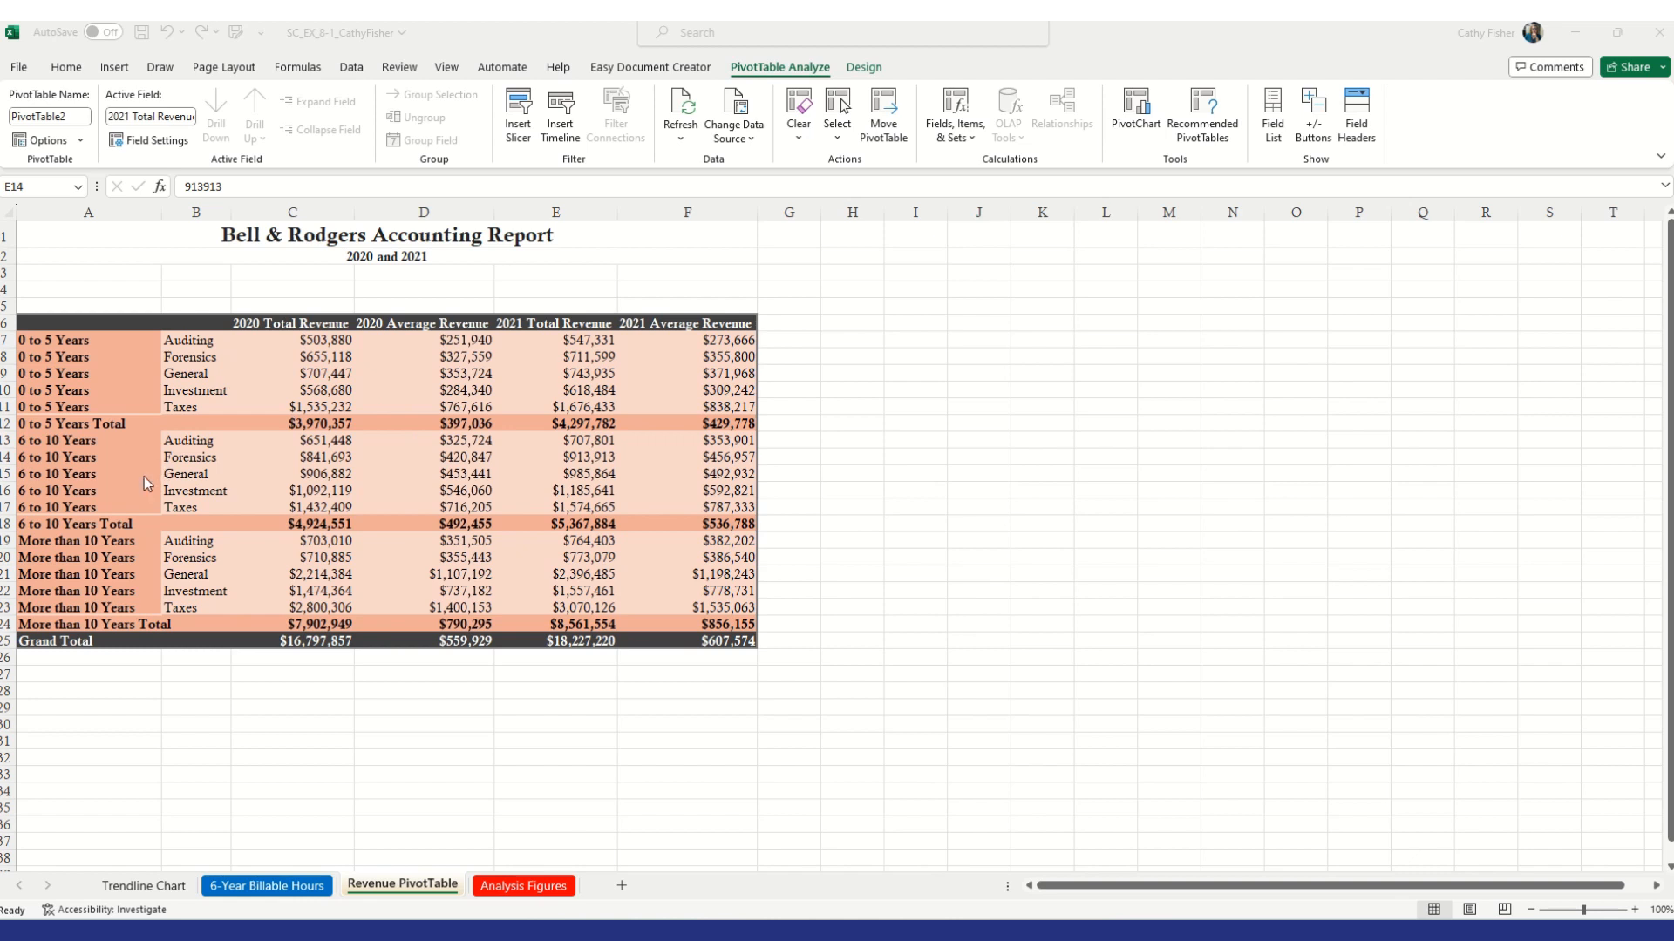
Drill down into the 6 to 10 Years Investment 2020 Average Revenue value to list its source records on a new sheet
click(460, 491)
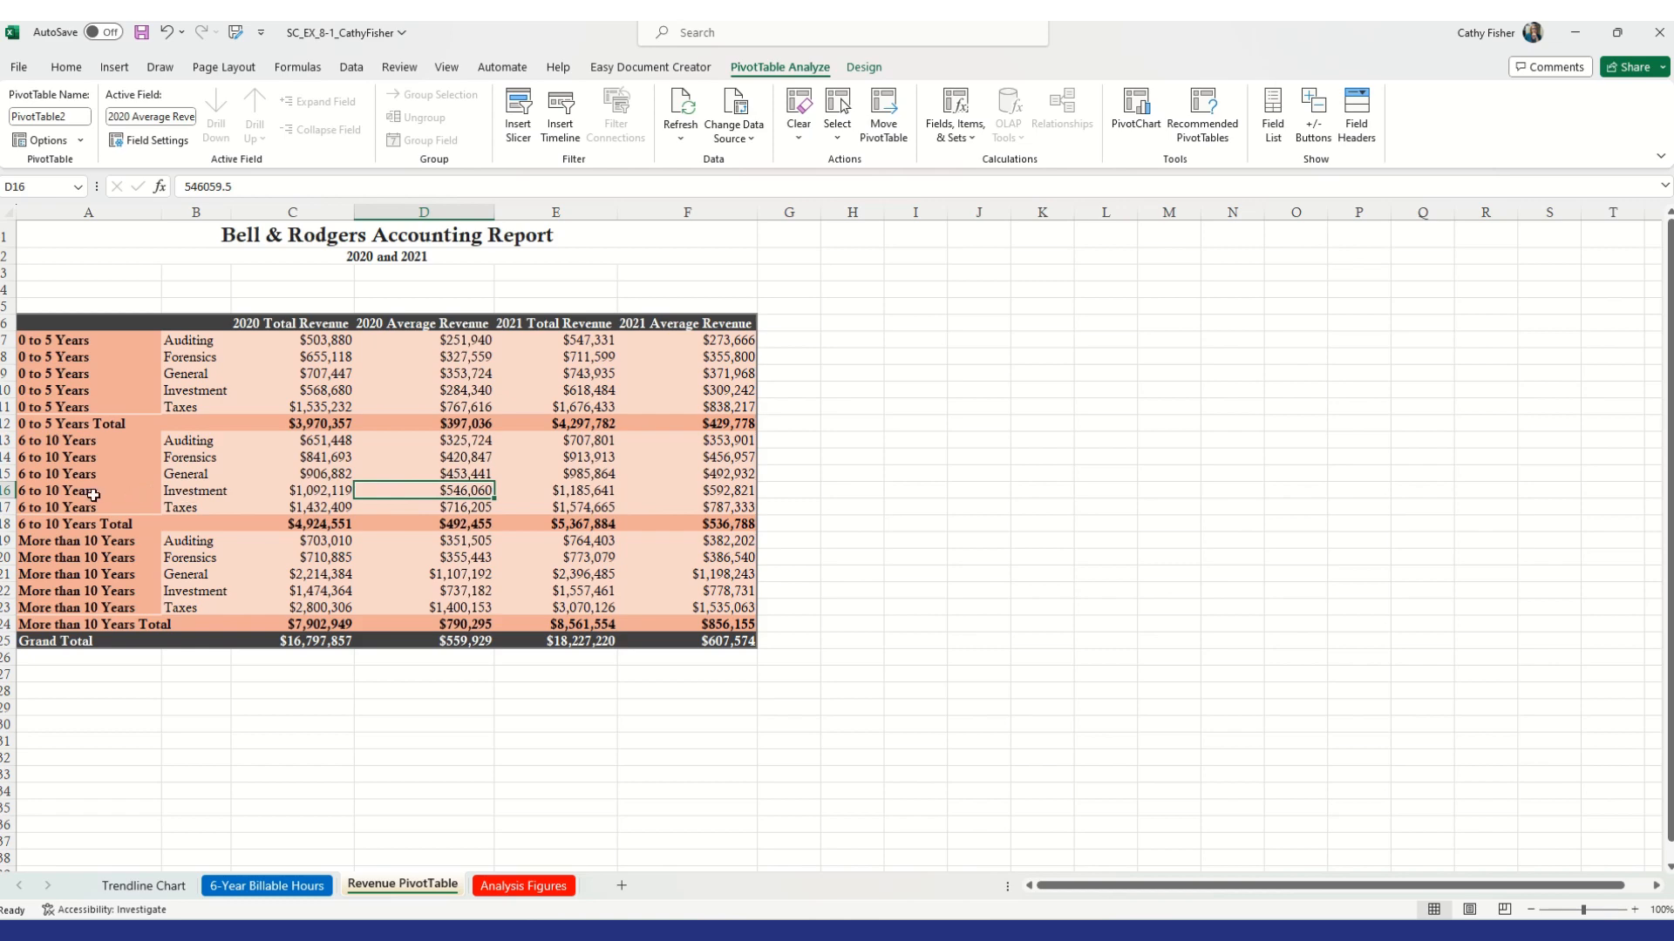
mouse_move(421, 491)
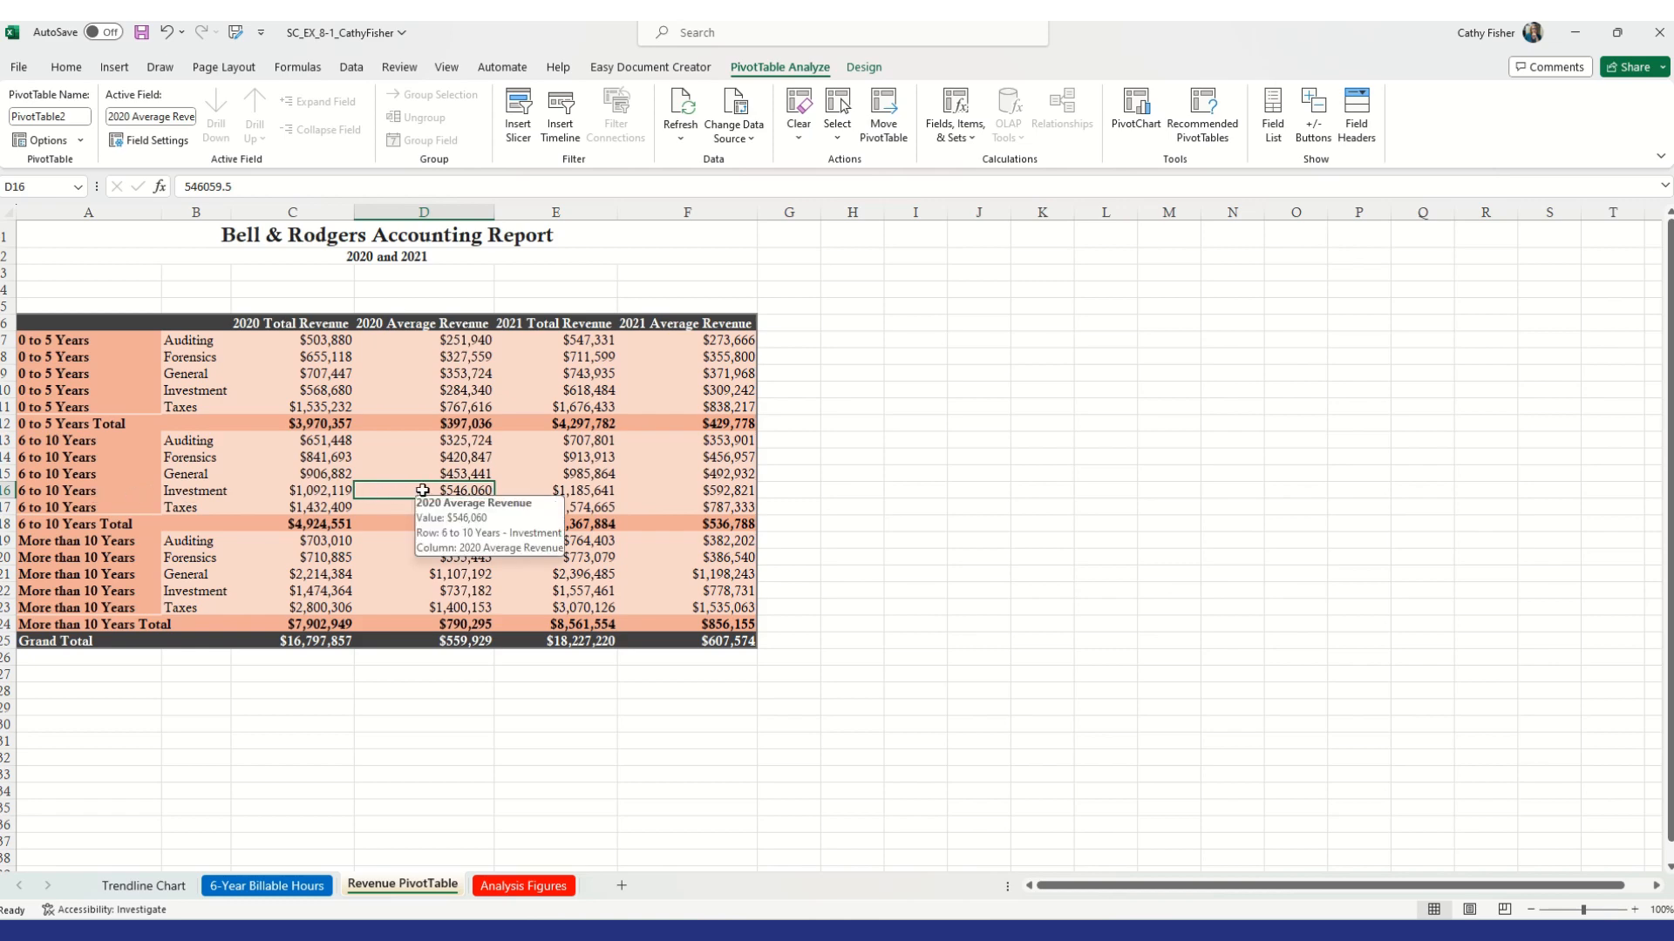
double_click(422, 489)
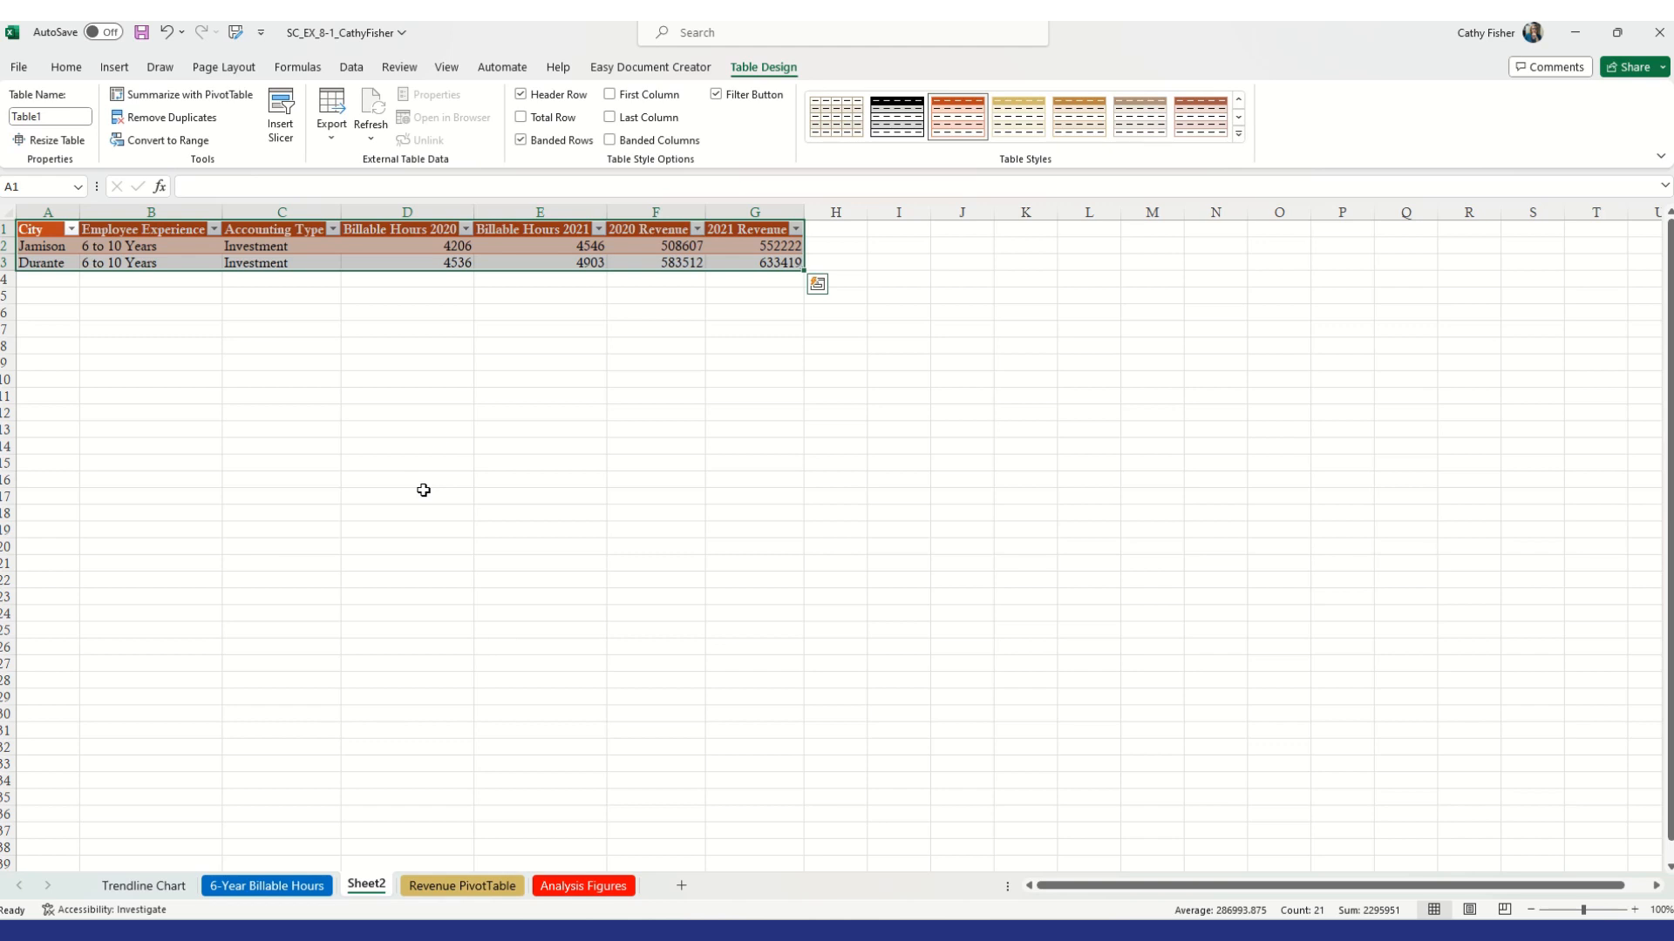
click(442, 297)
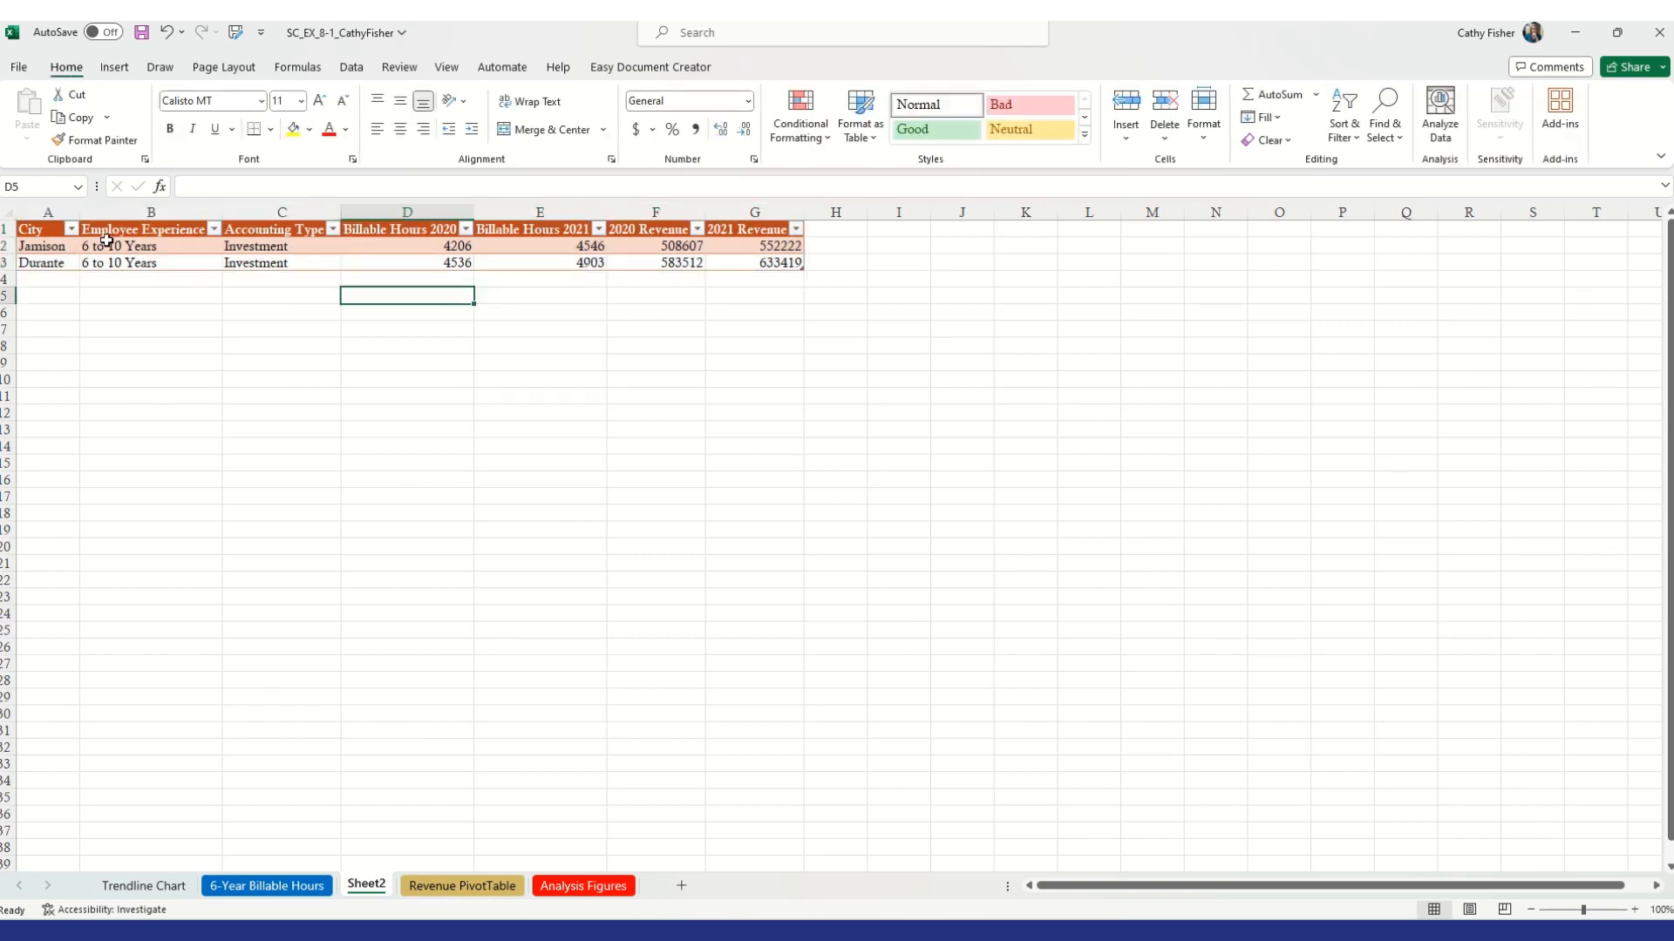
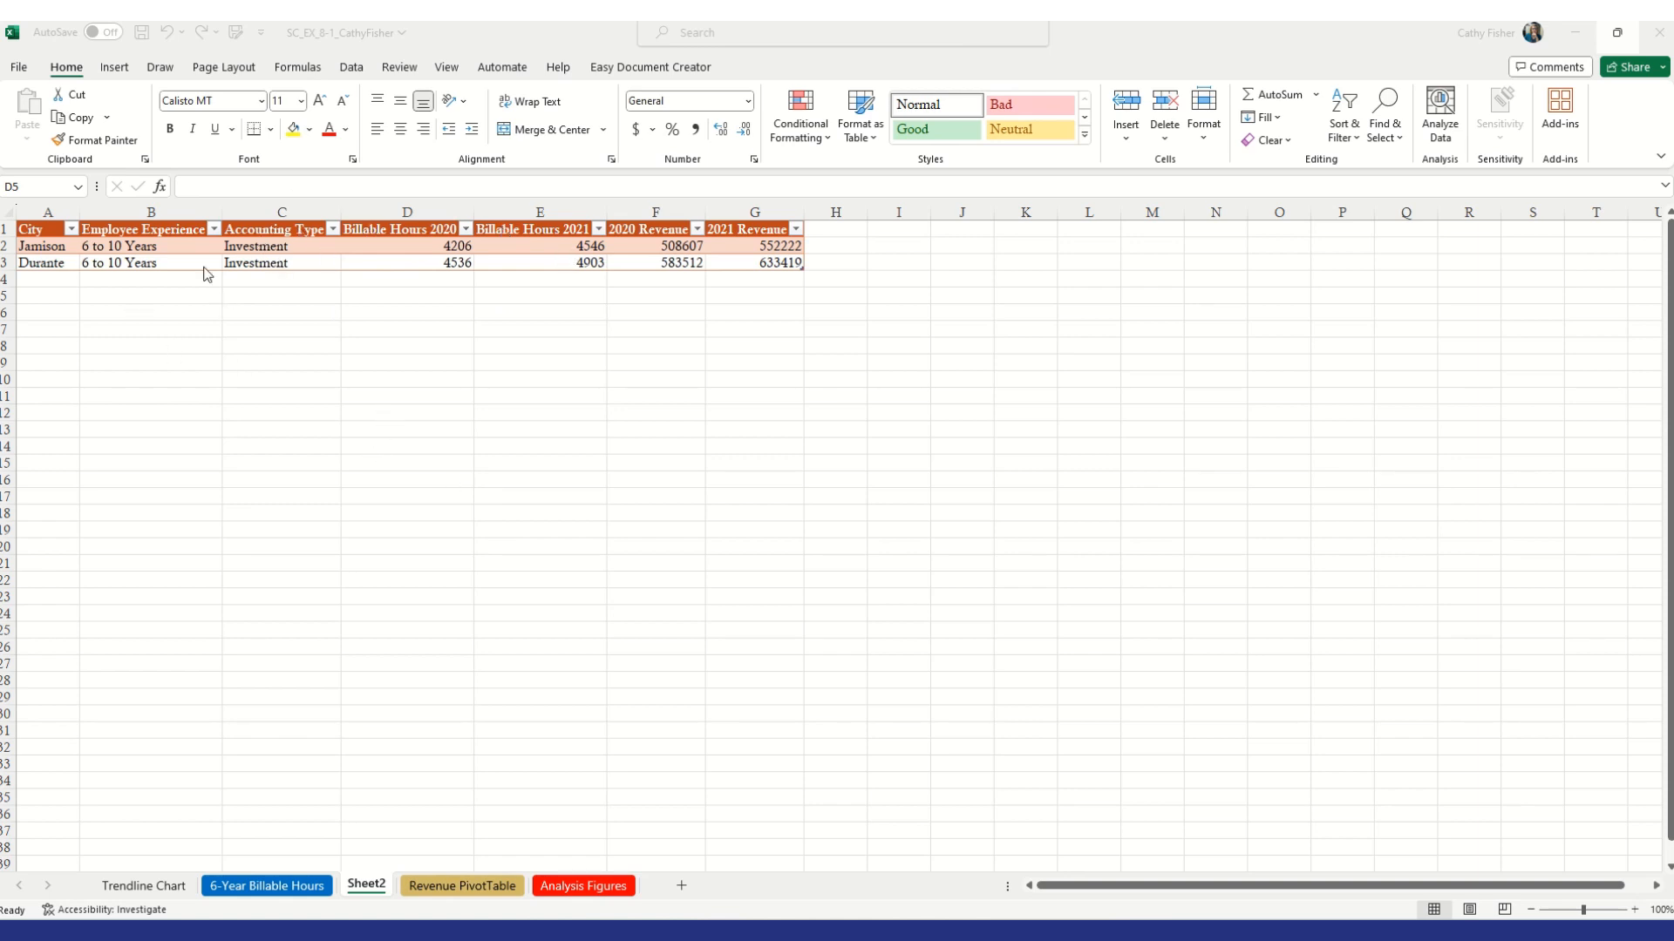
Undo the drill-down so its detail sheet is removed, return to the PivotTable and save the workbook
click(263, 513)
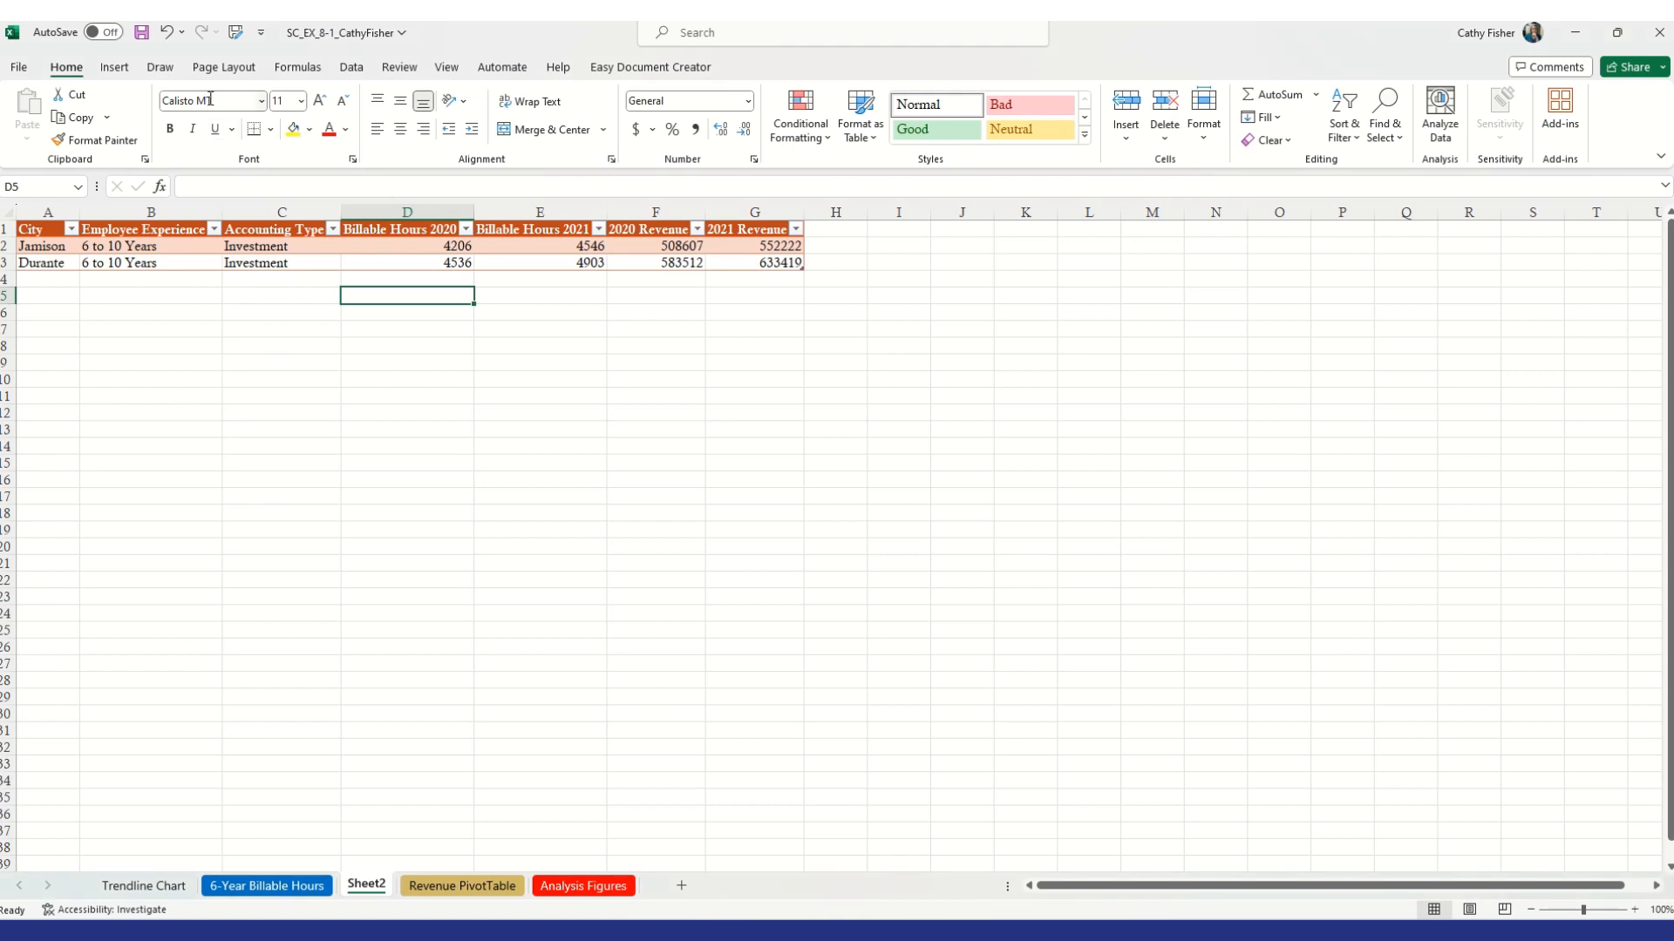
click(166, 35)
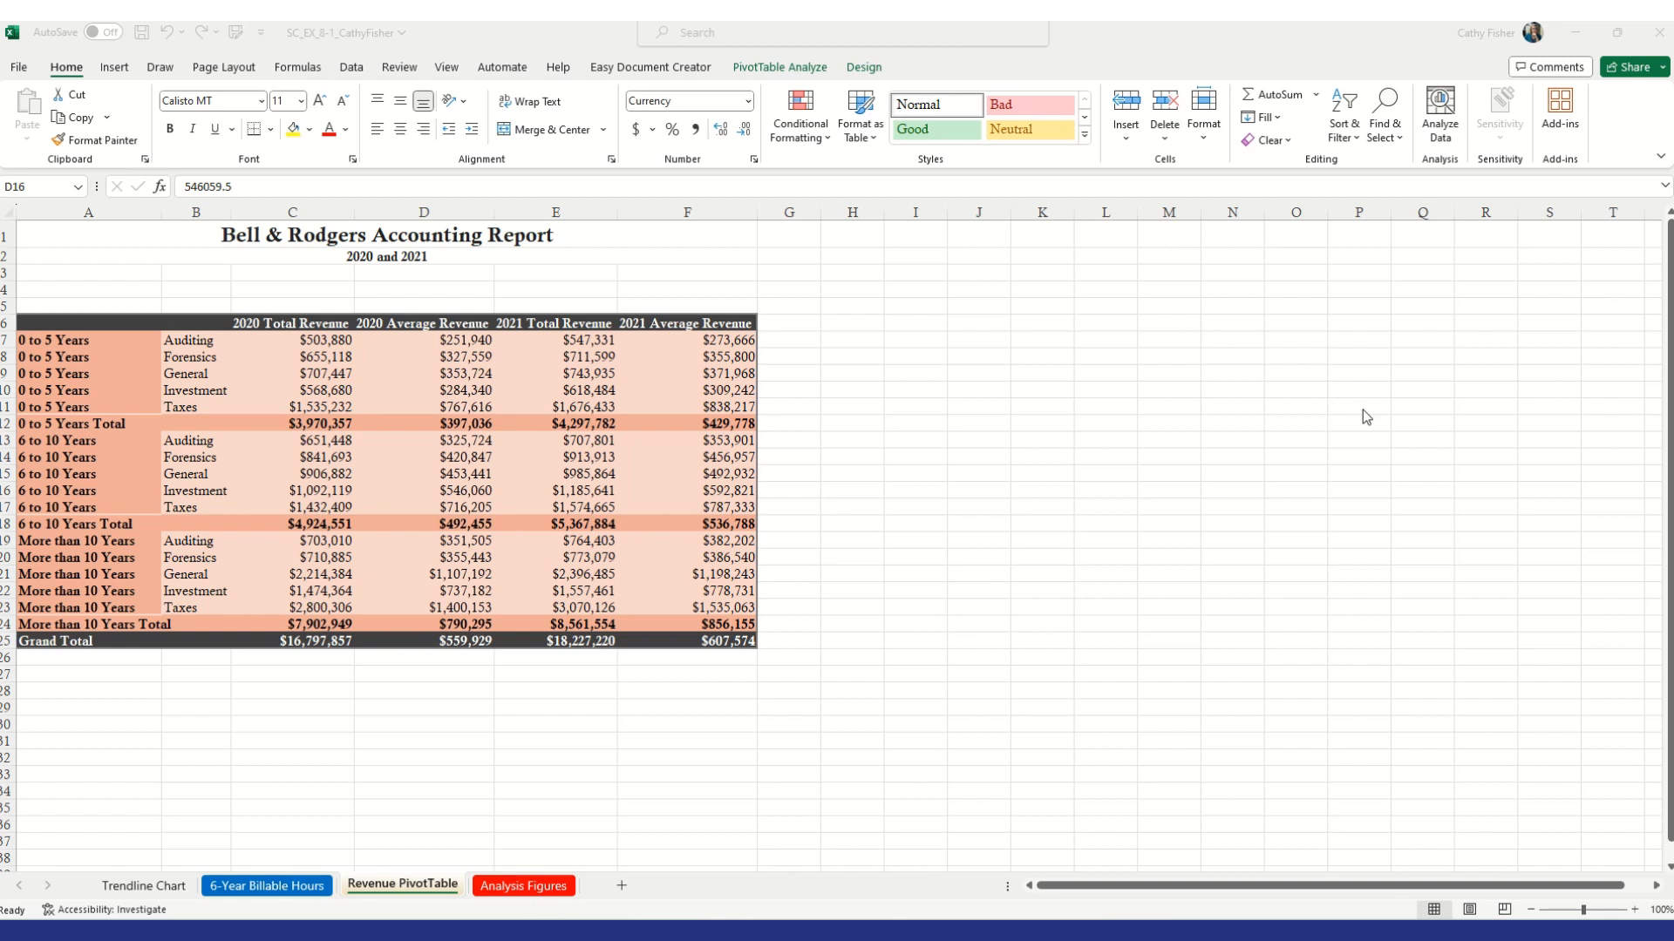
click(711, 249)
click(141, 32)
click(446, 493)
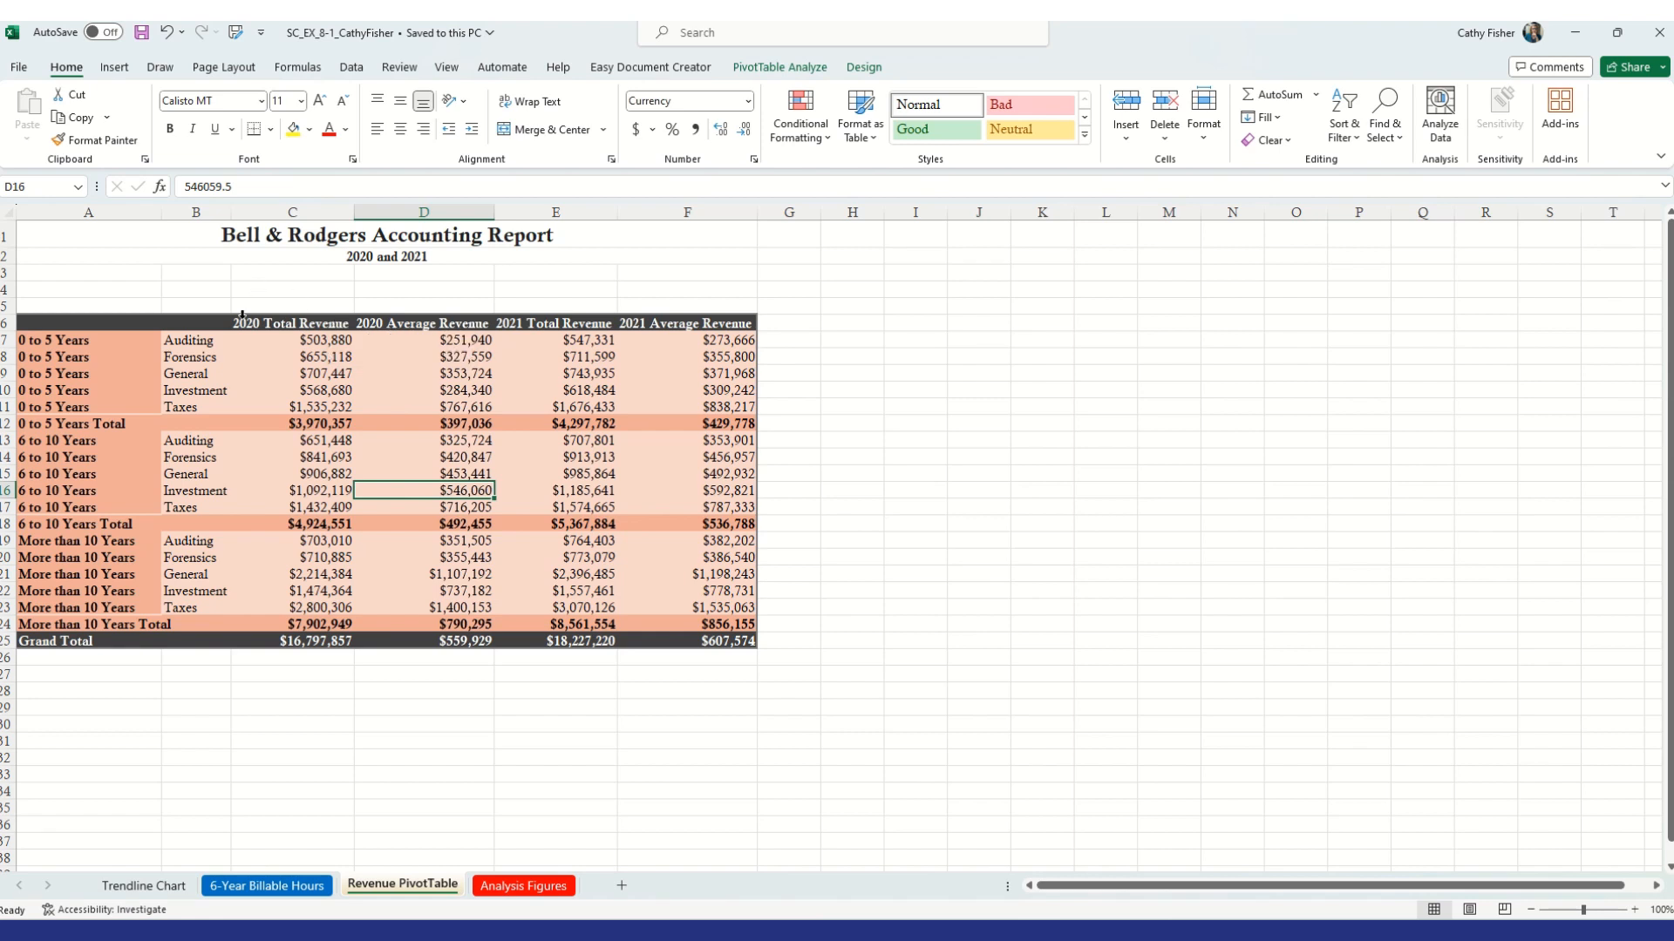
Insert a 3-D Clustered Column PivotChart based on the Revenue PivotTable
click(112, 347)
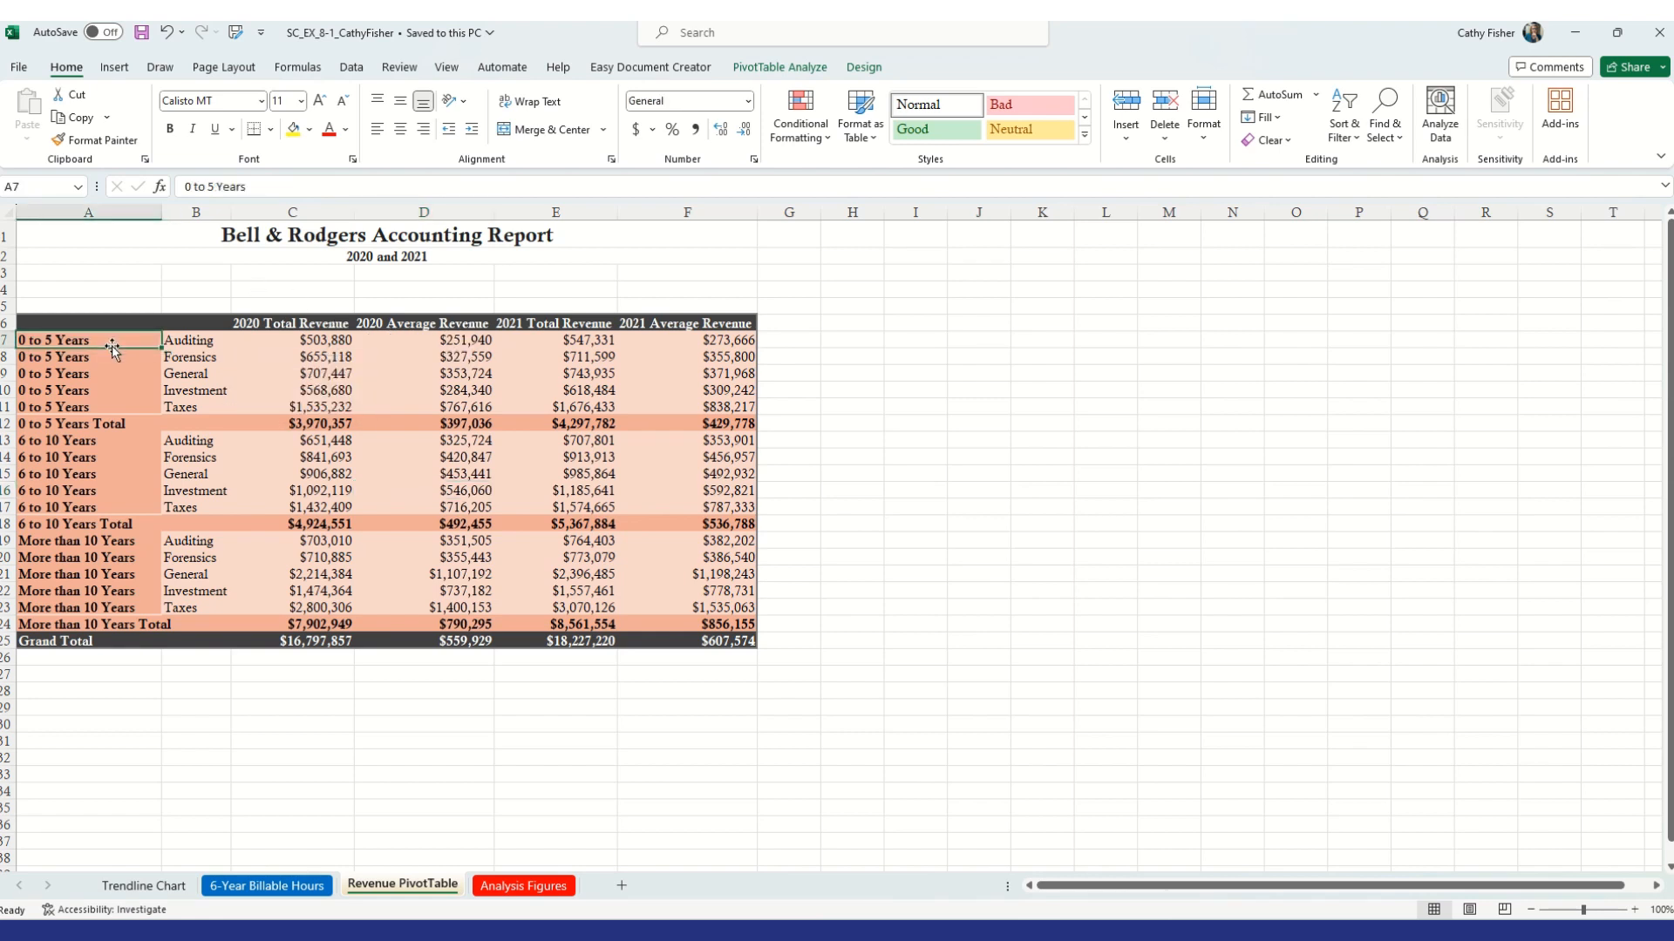
click(780, 68)
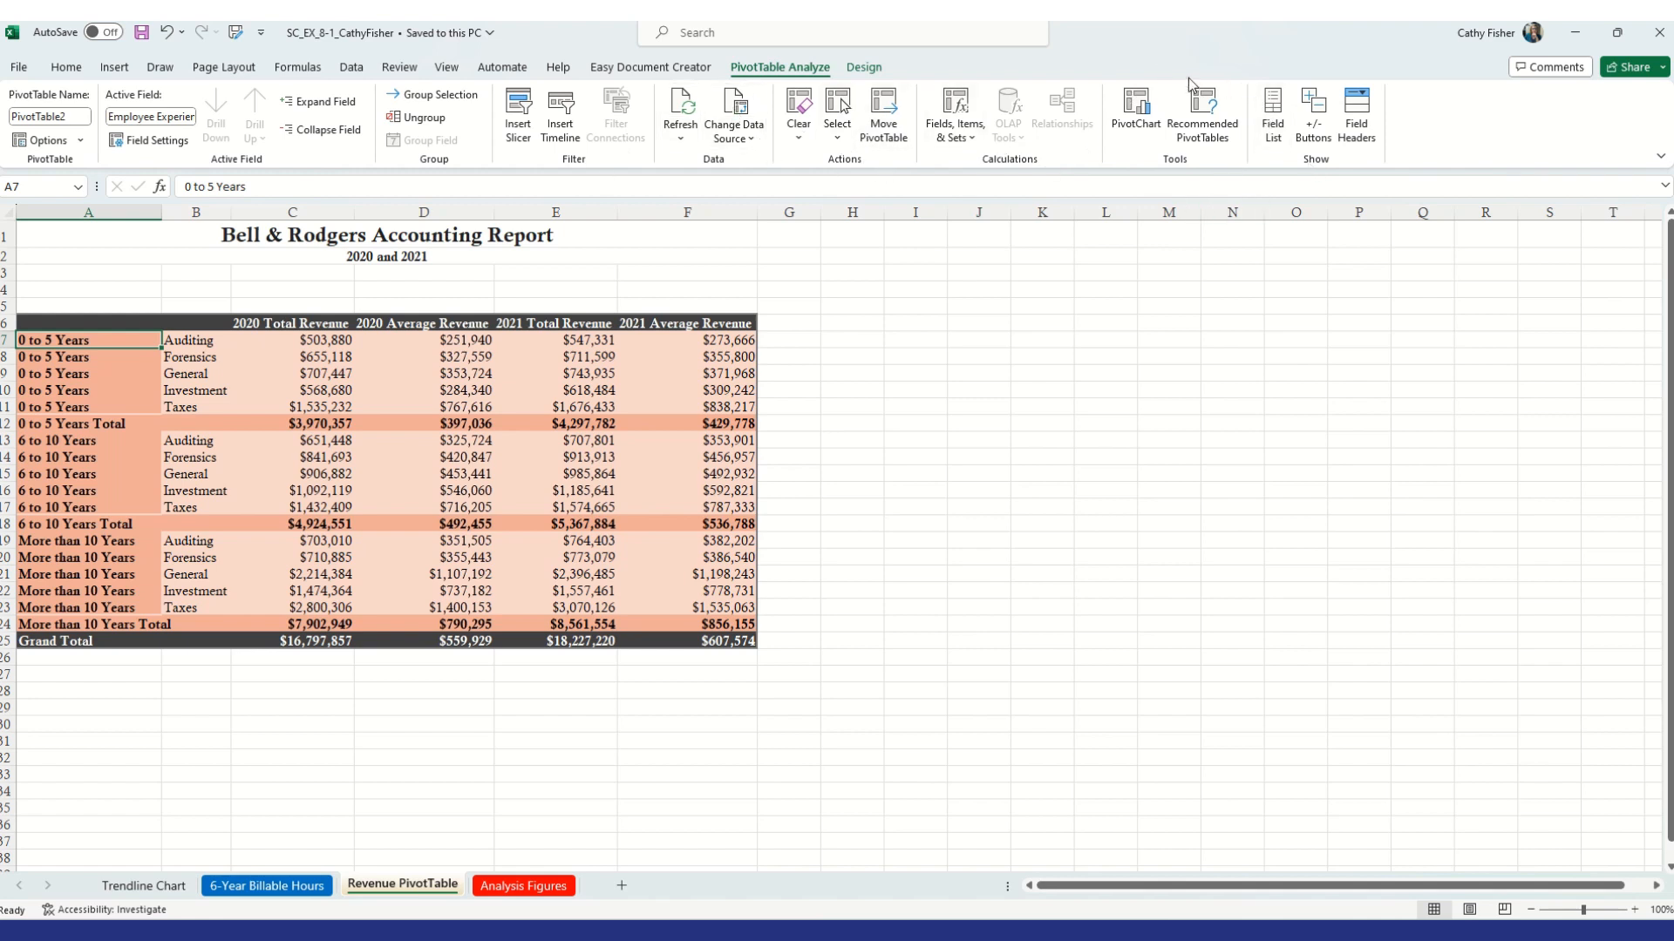
click(1131, 111)
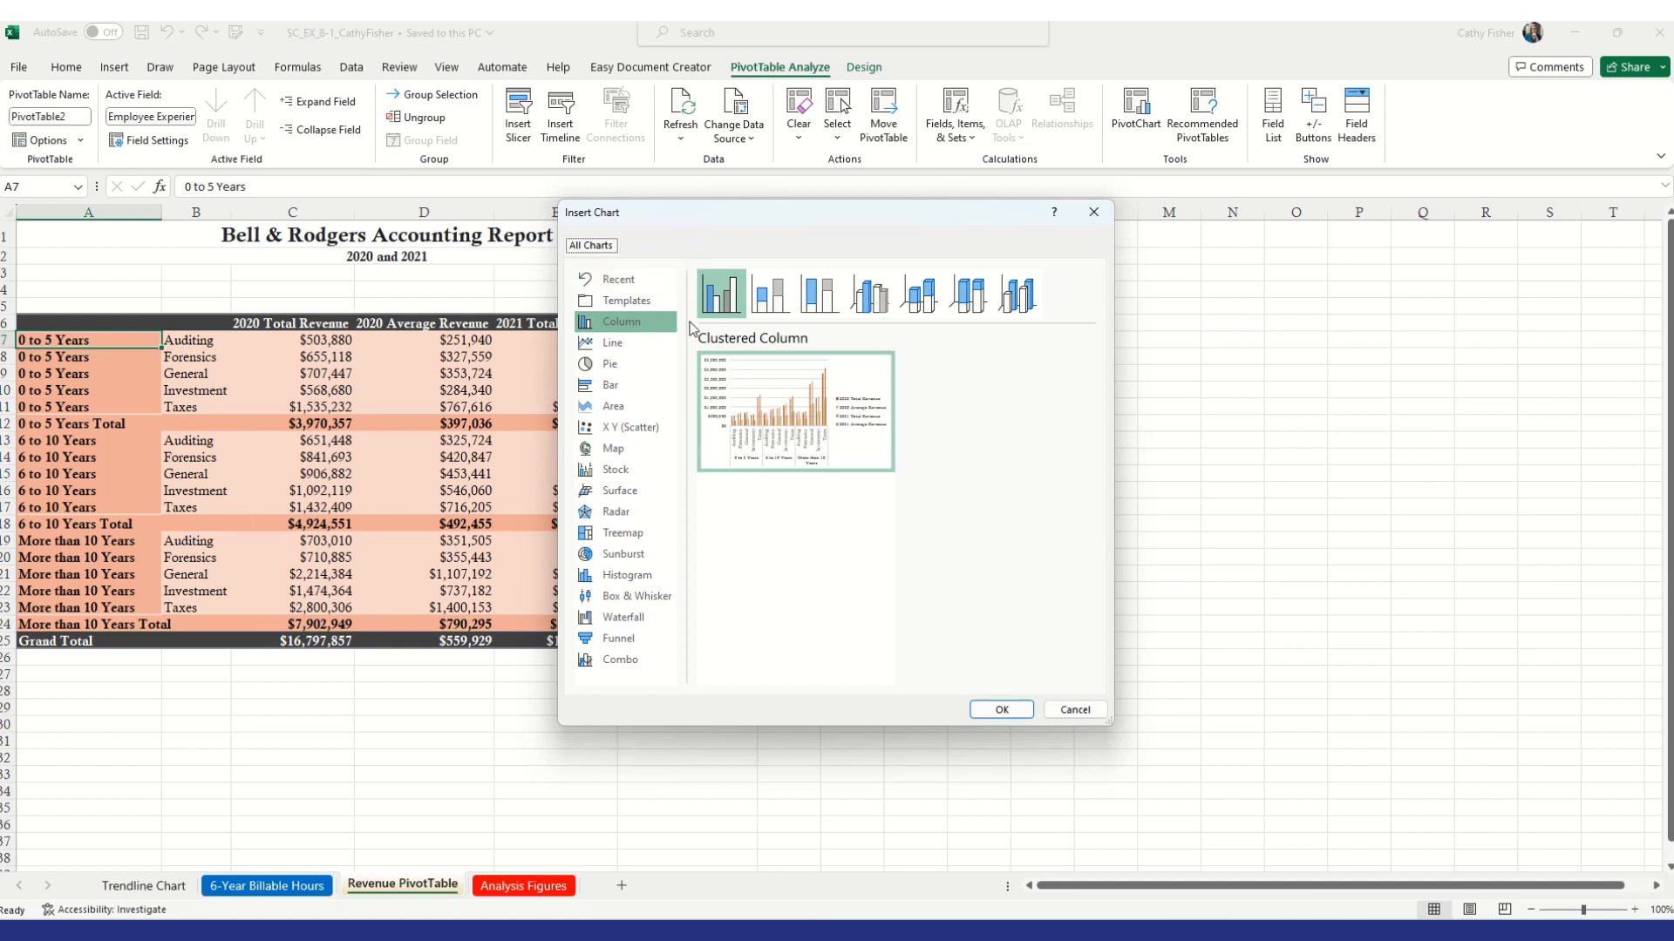
click(878, 306)
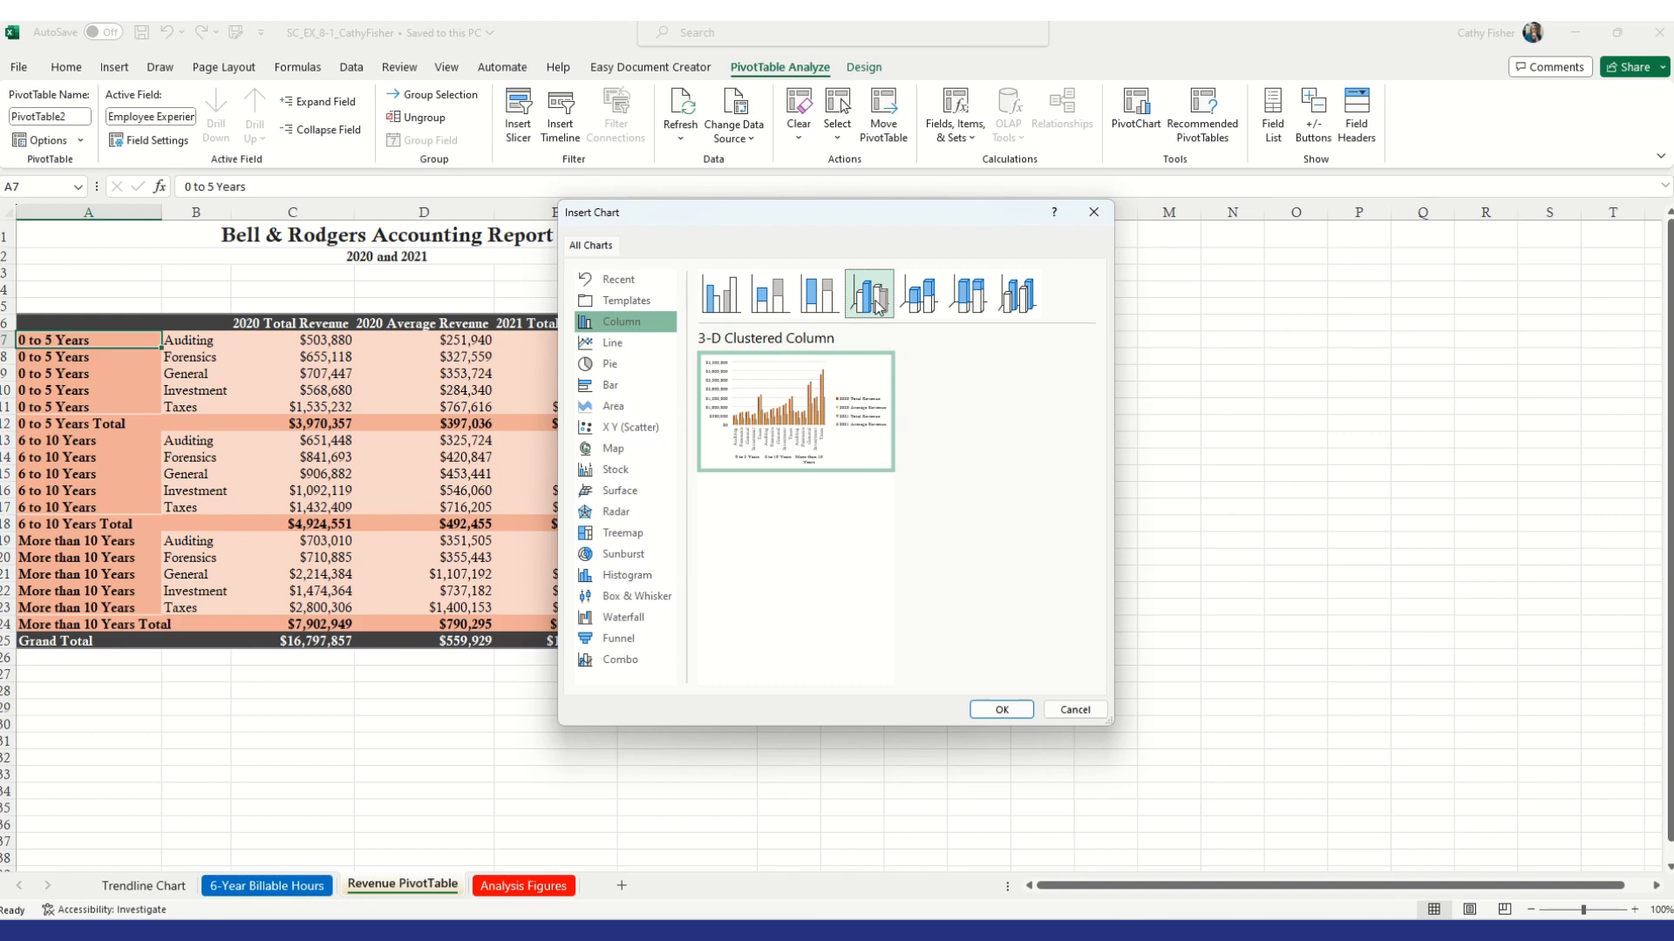
click(1001, 709)
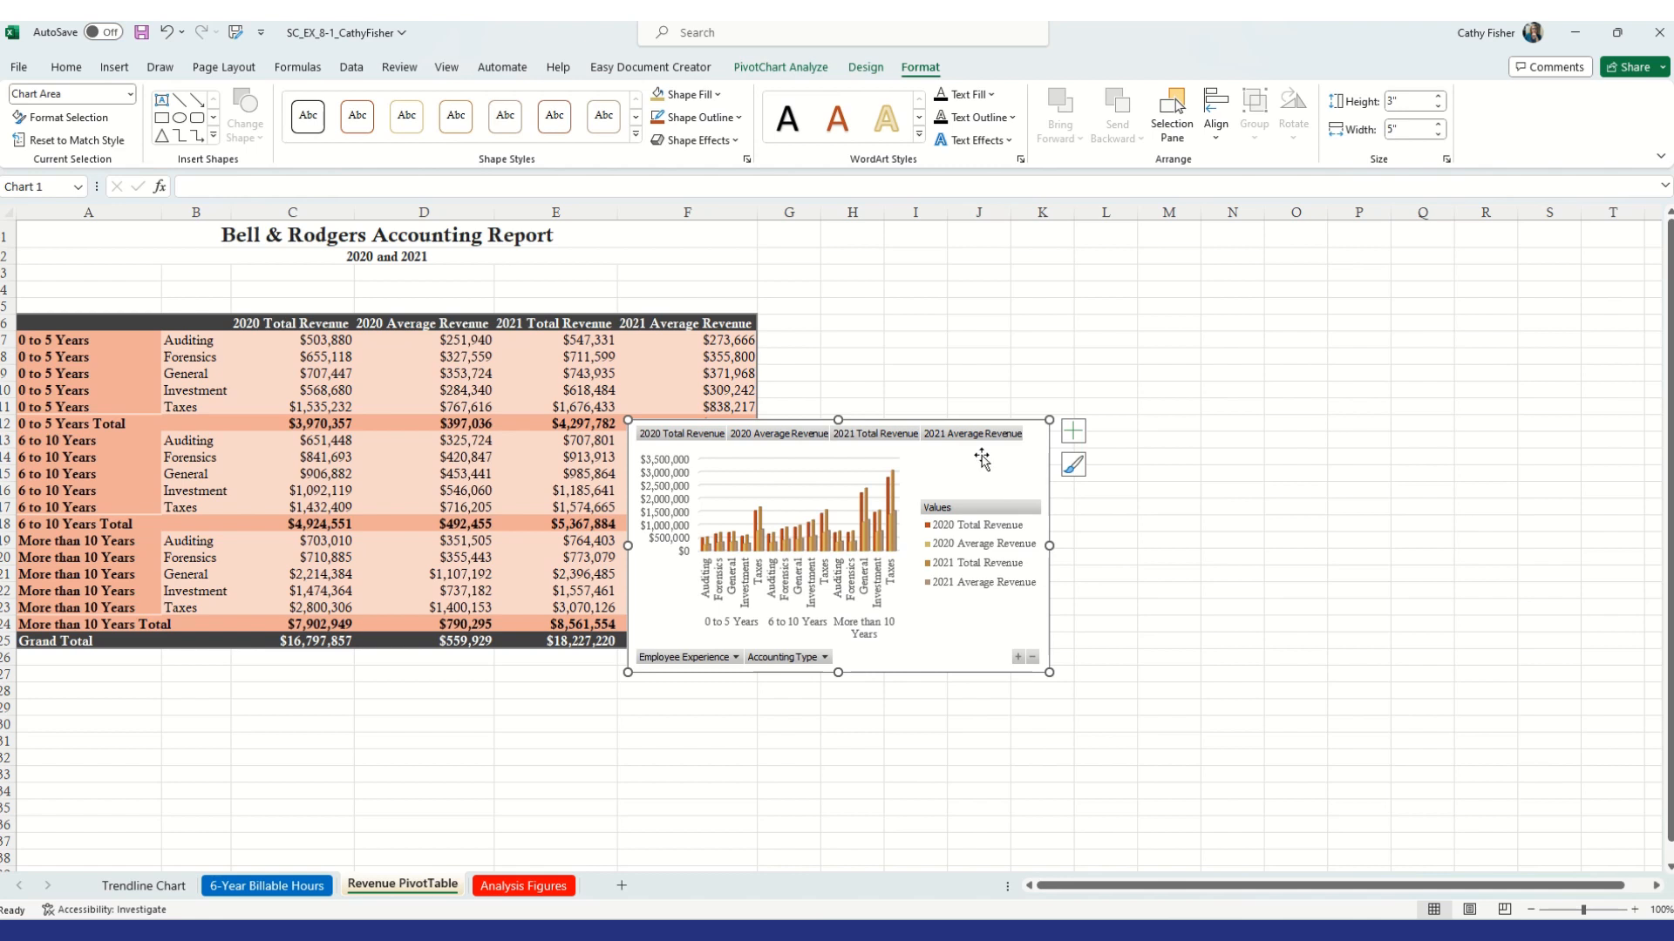
Move the PivotChart to a new chart sheet named Revenue PivotChart
click(865, 68)
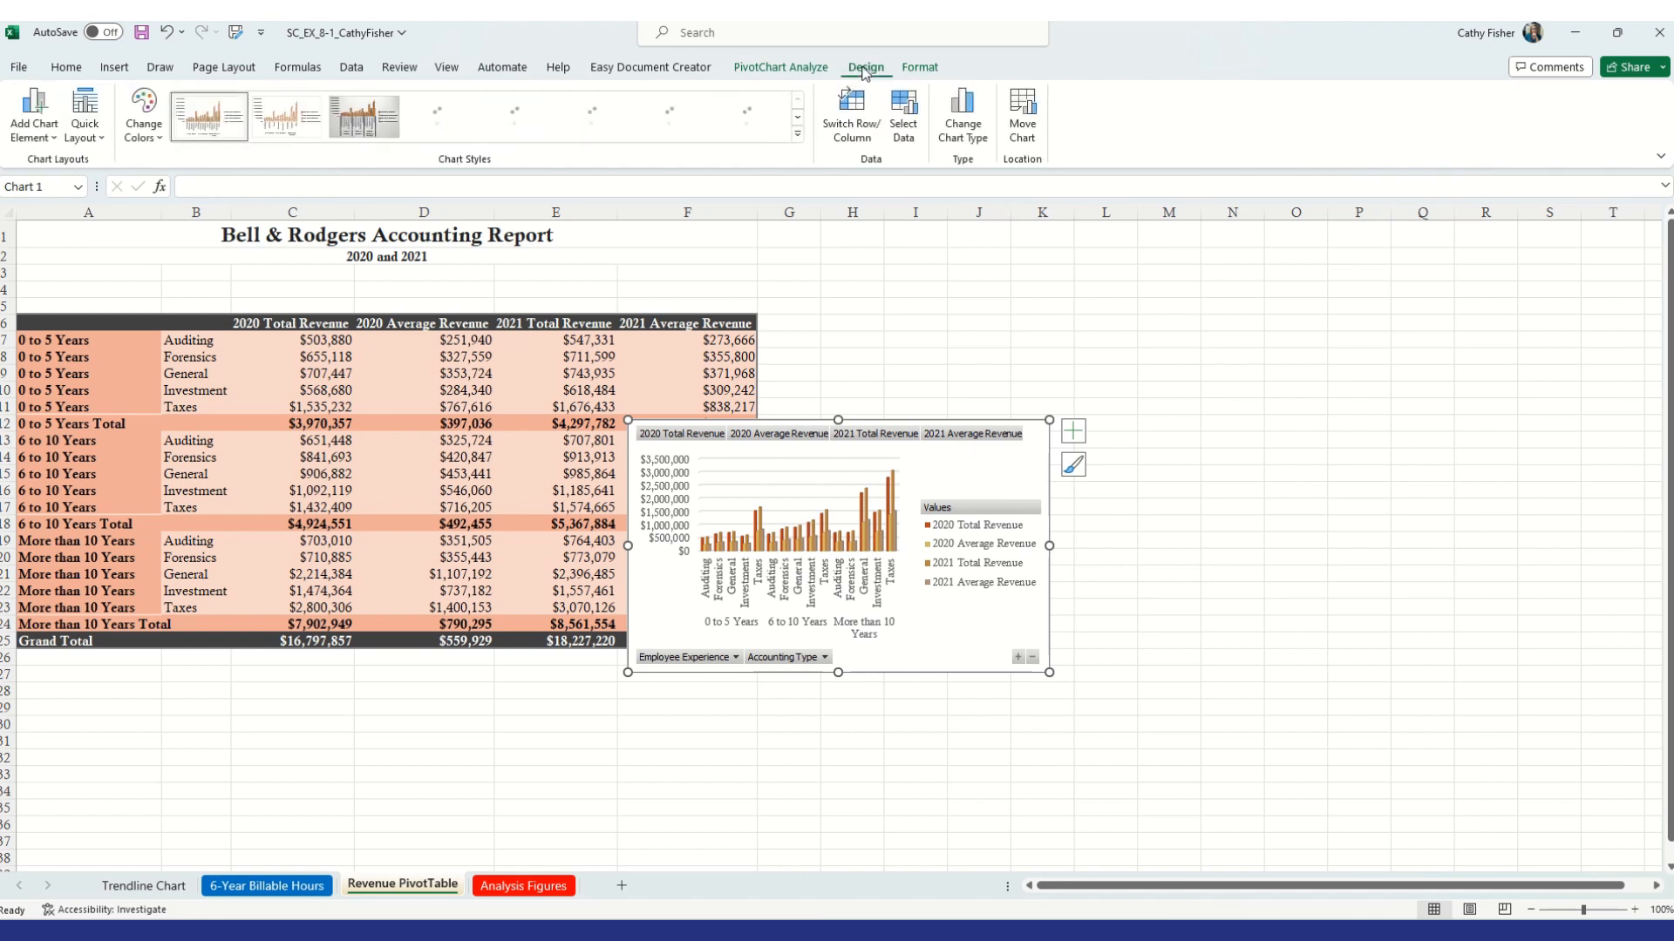
click(1025, 128)
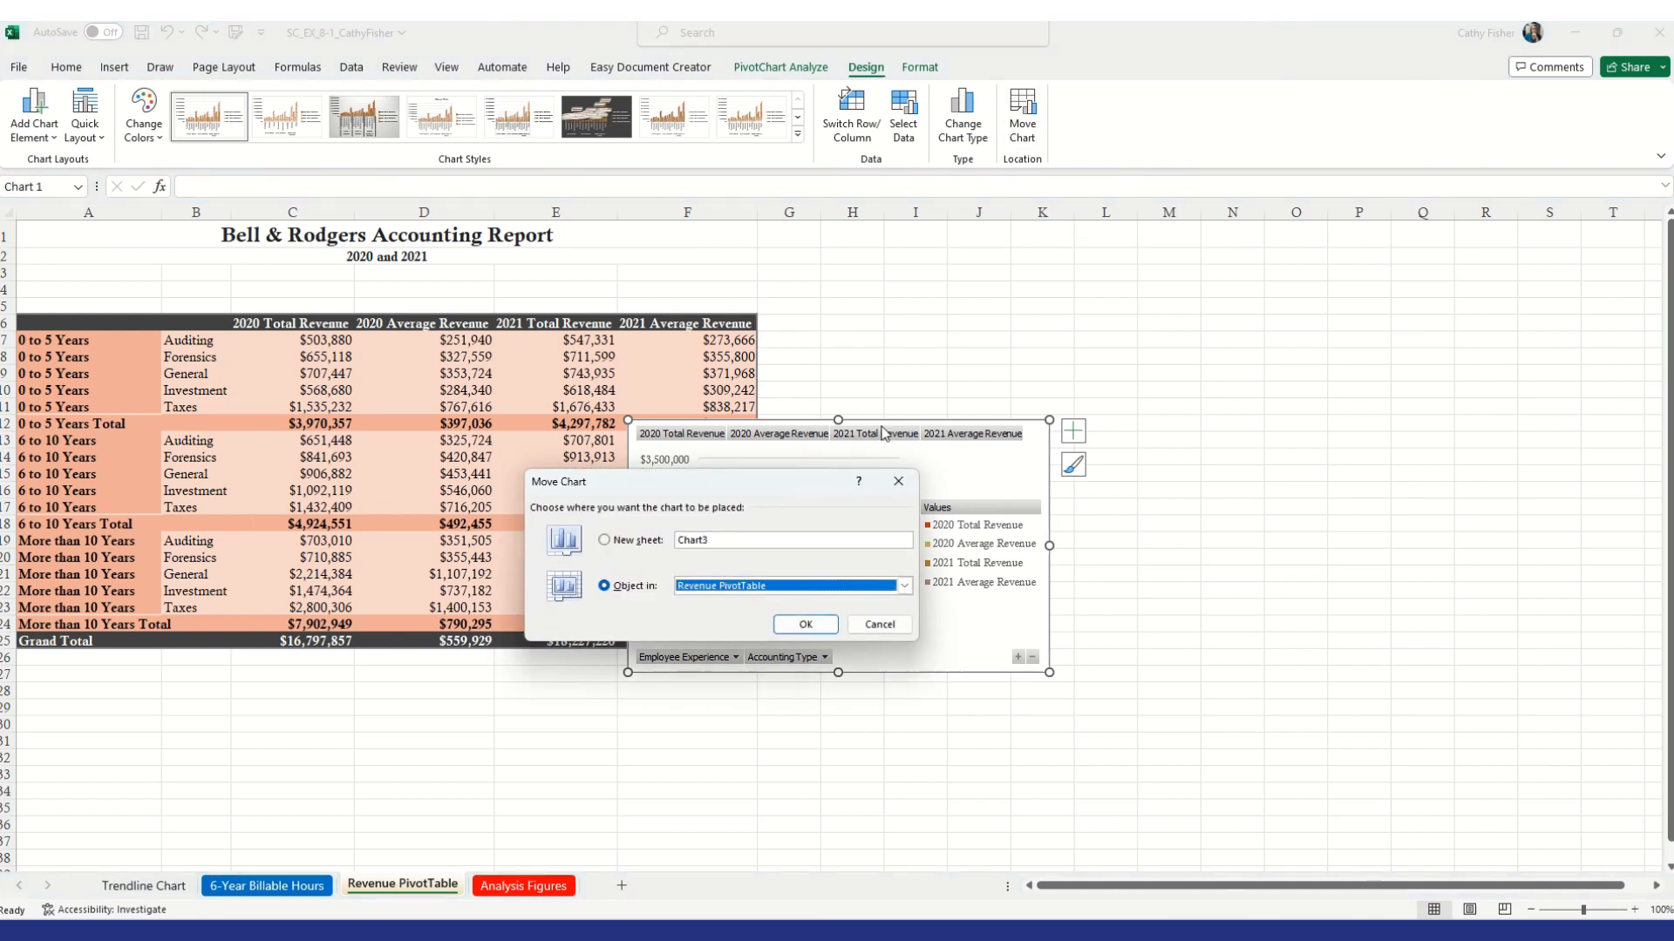
click(604, 539)
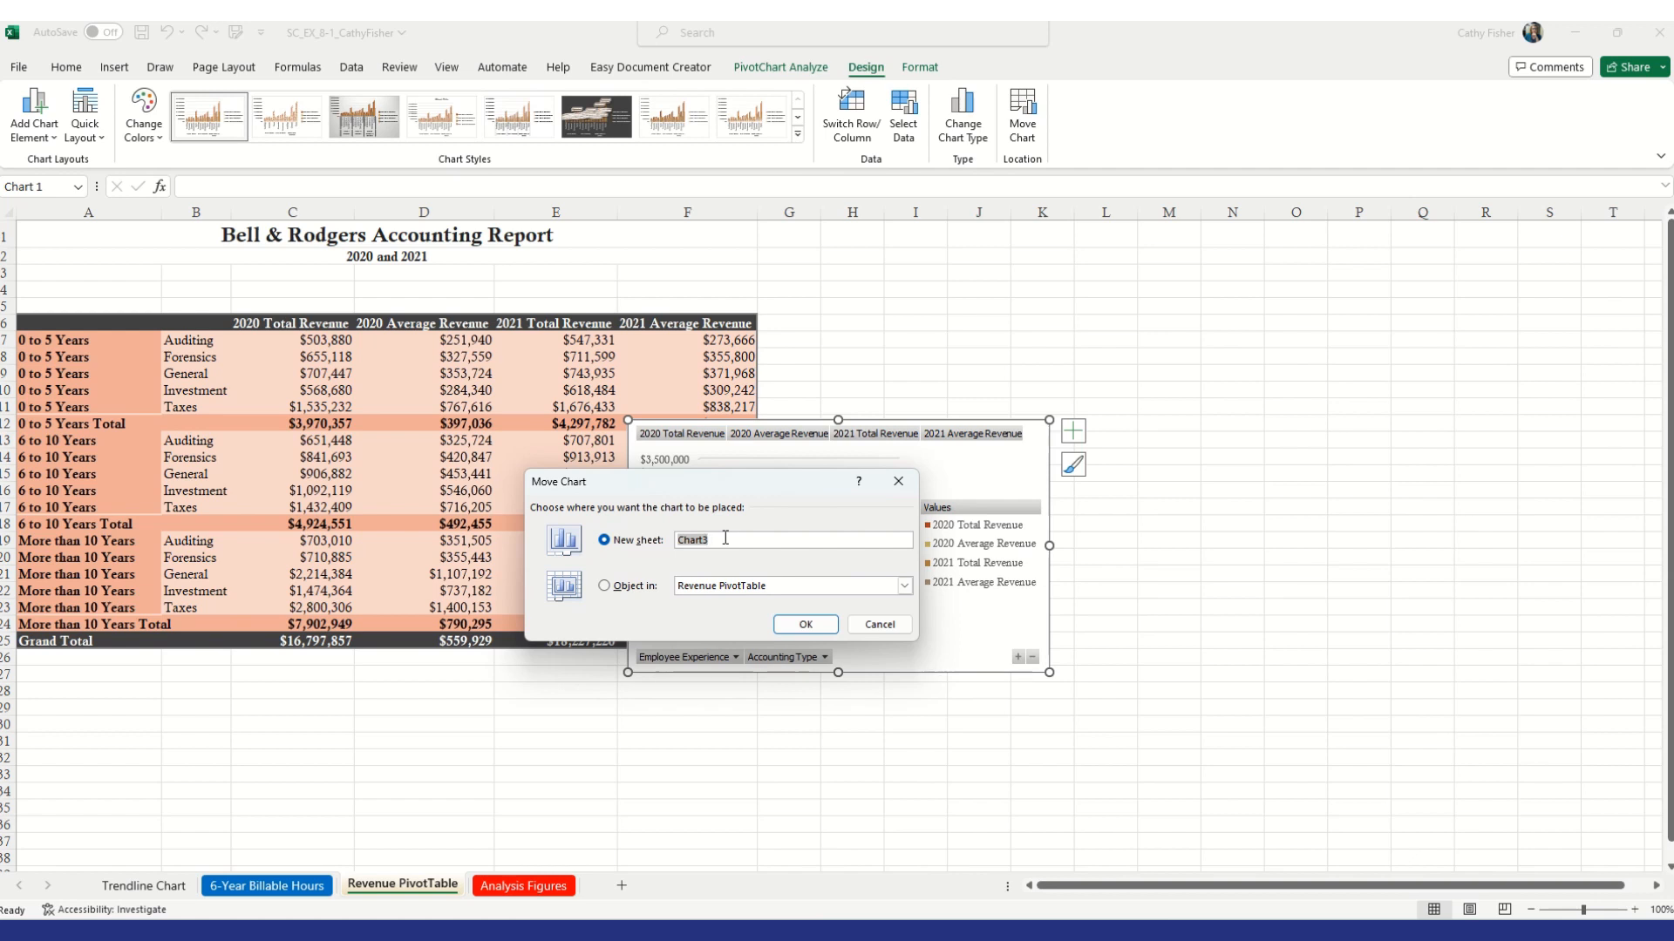
text(Revenue)
text(PivotChart)
click(732, 540)
key(BackSpace)
text(v)
click(803, 625)
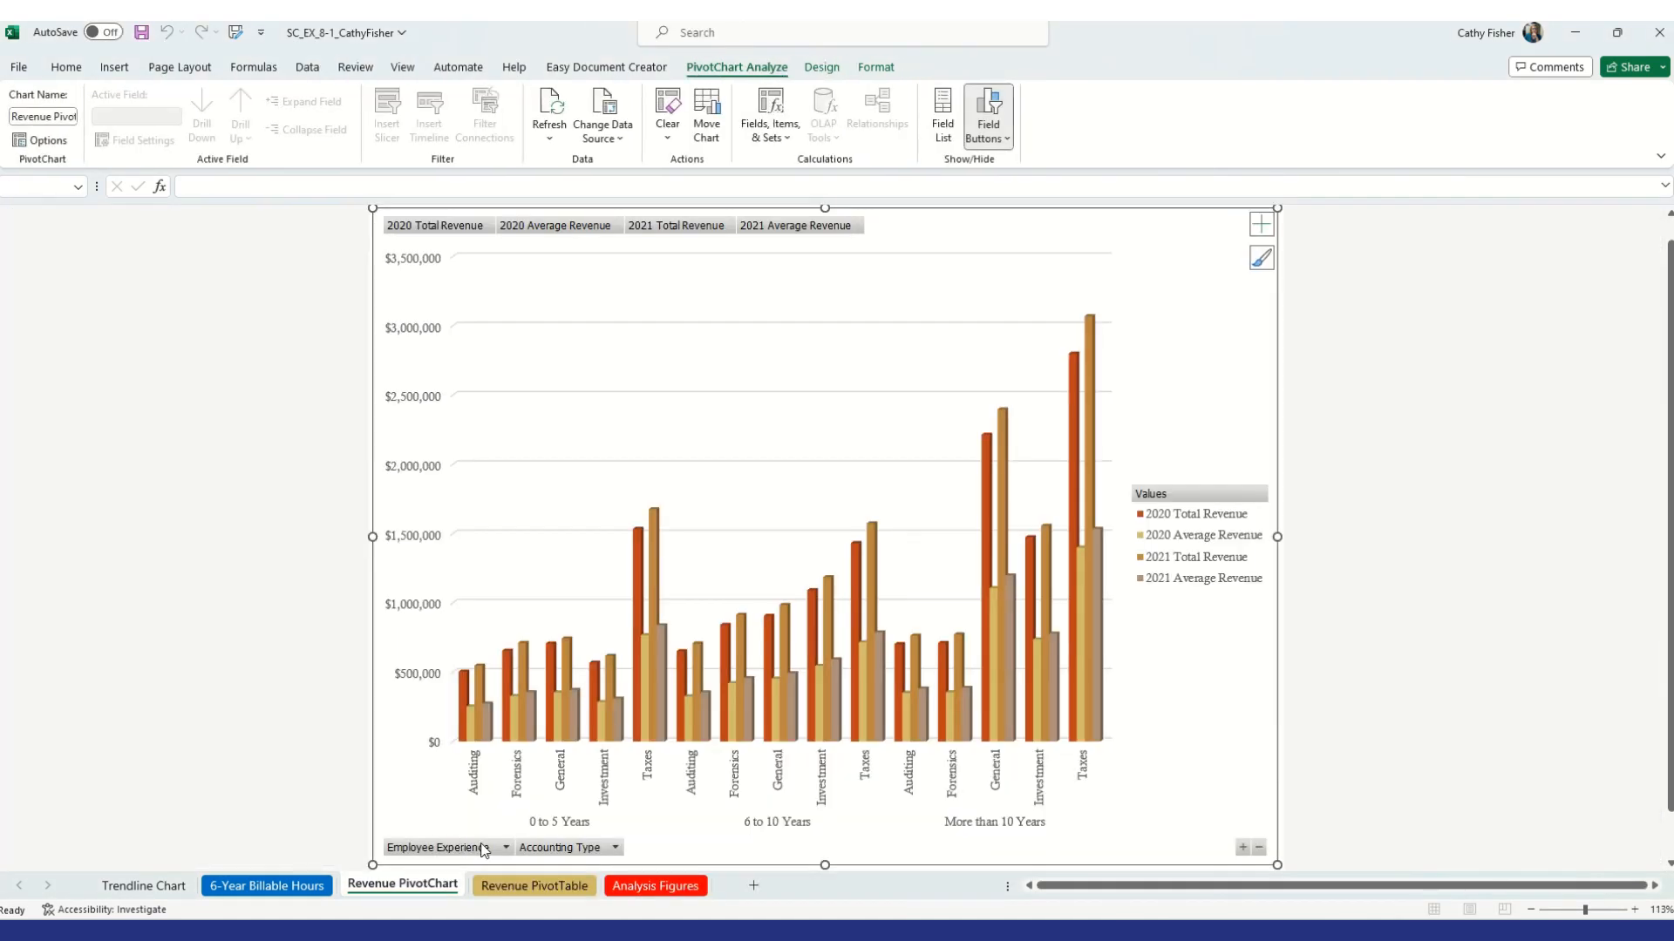
Set the Revenue PivotChart sheet tab color to Brown, Accent 4
mouse_move(593, 715)
right_click(411, 888)
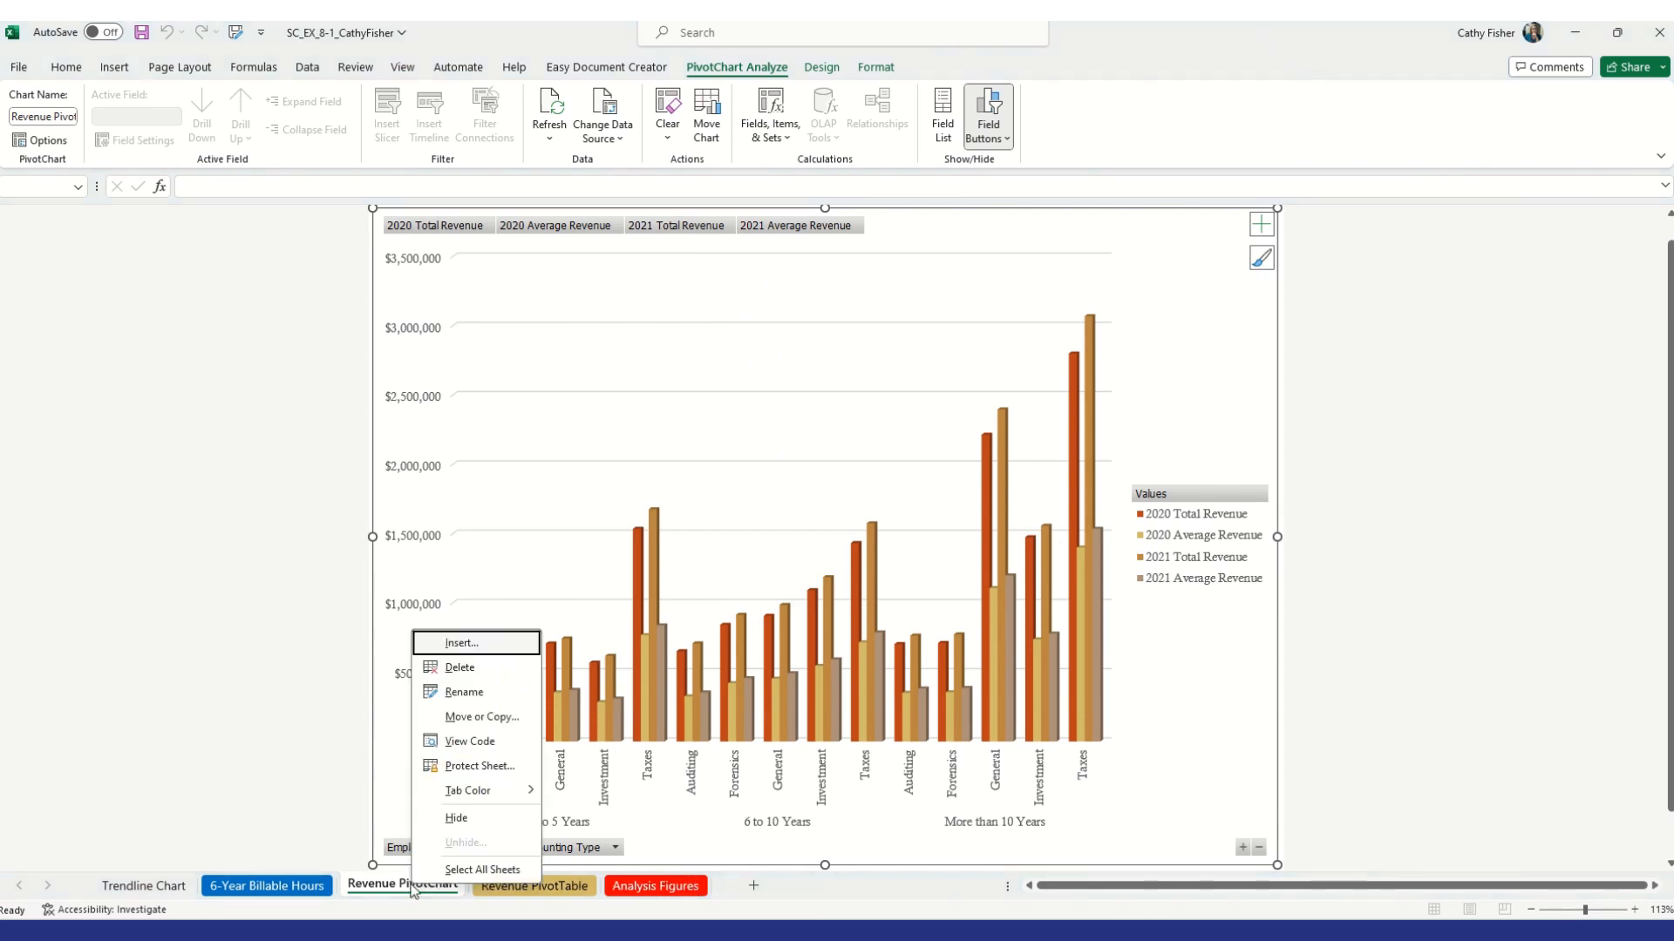
mouse_move(471, 790)
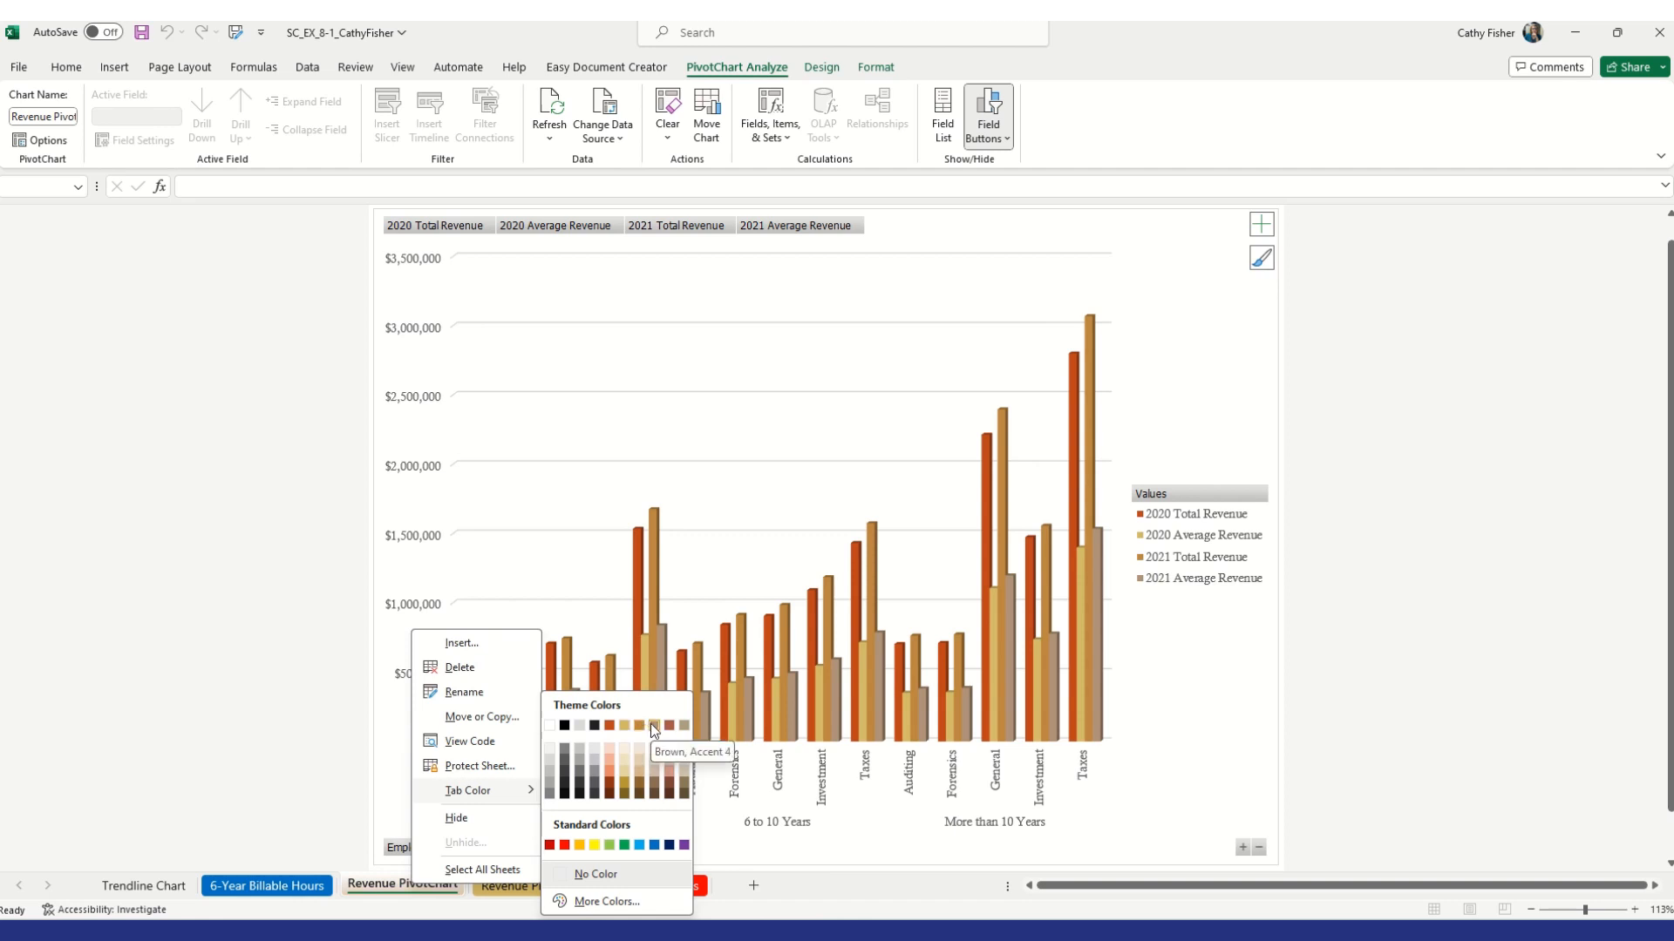
click(649, 725)
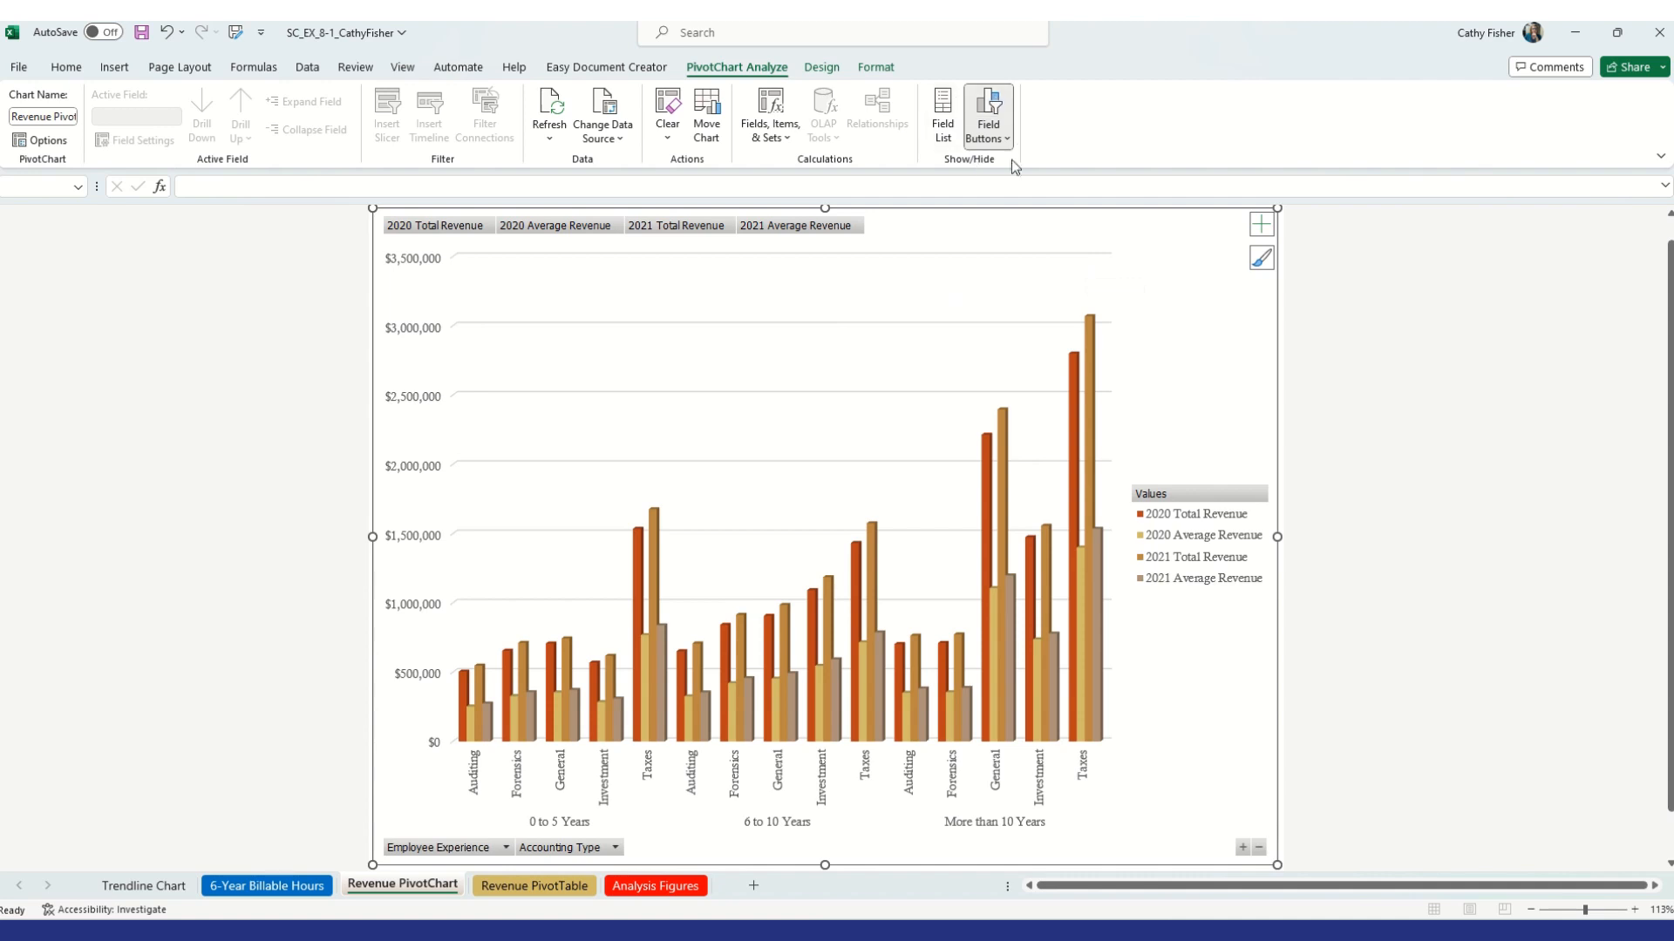
Open the field list and remove 2020 Average Revenue and 2021 Average Revenue from the chart's values
click(948, 123)
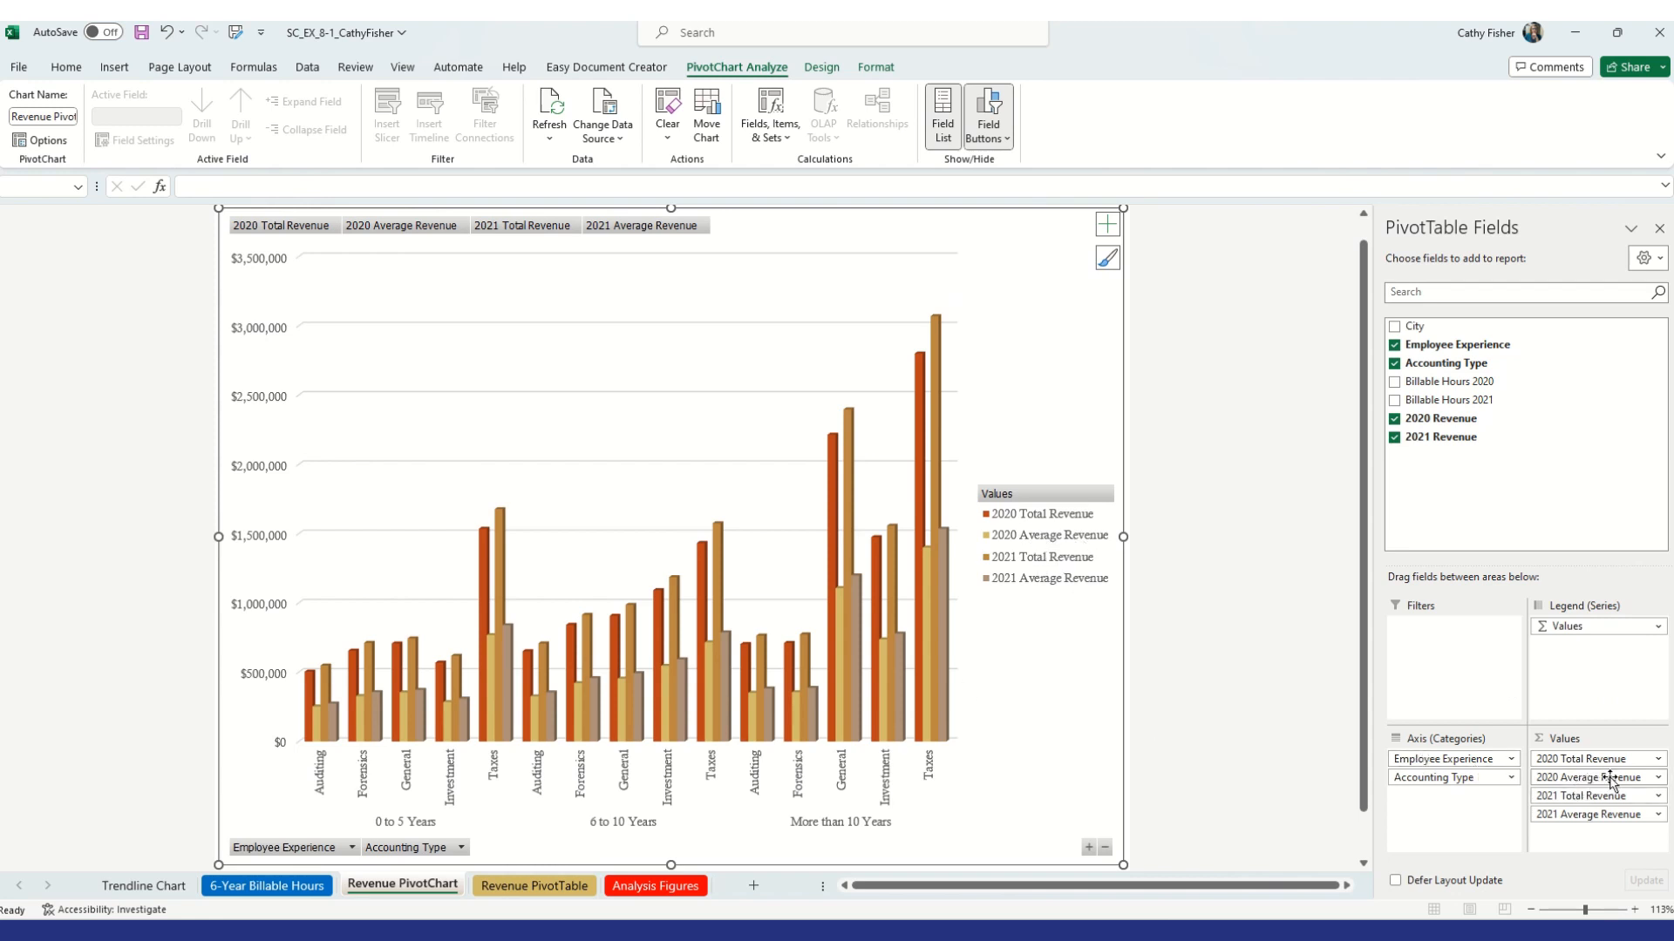
drag(1614, 783, 1262, 784)
drag(1263, 780, 1262, 778)
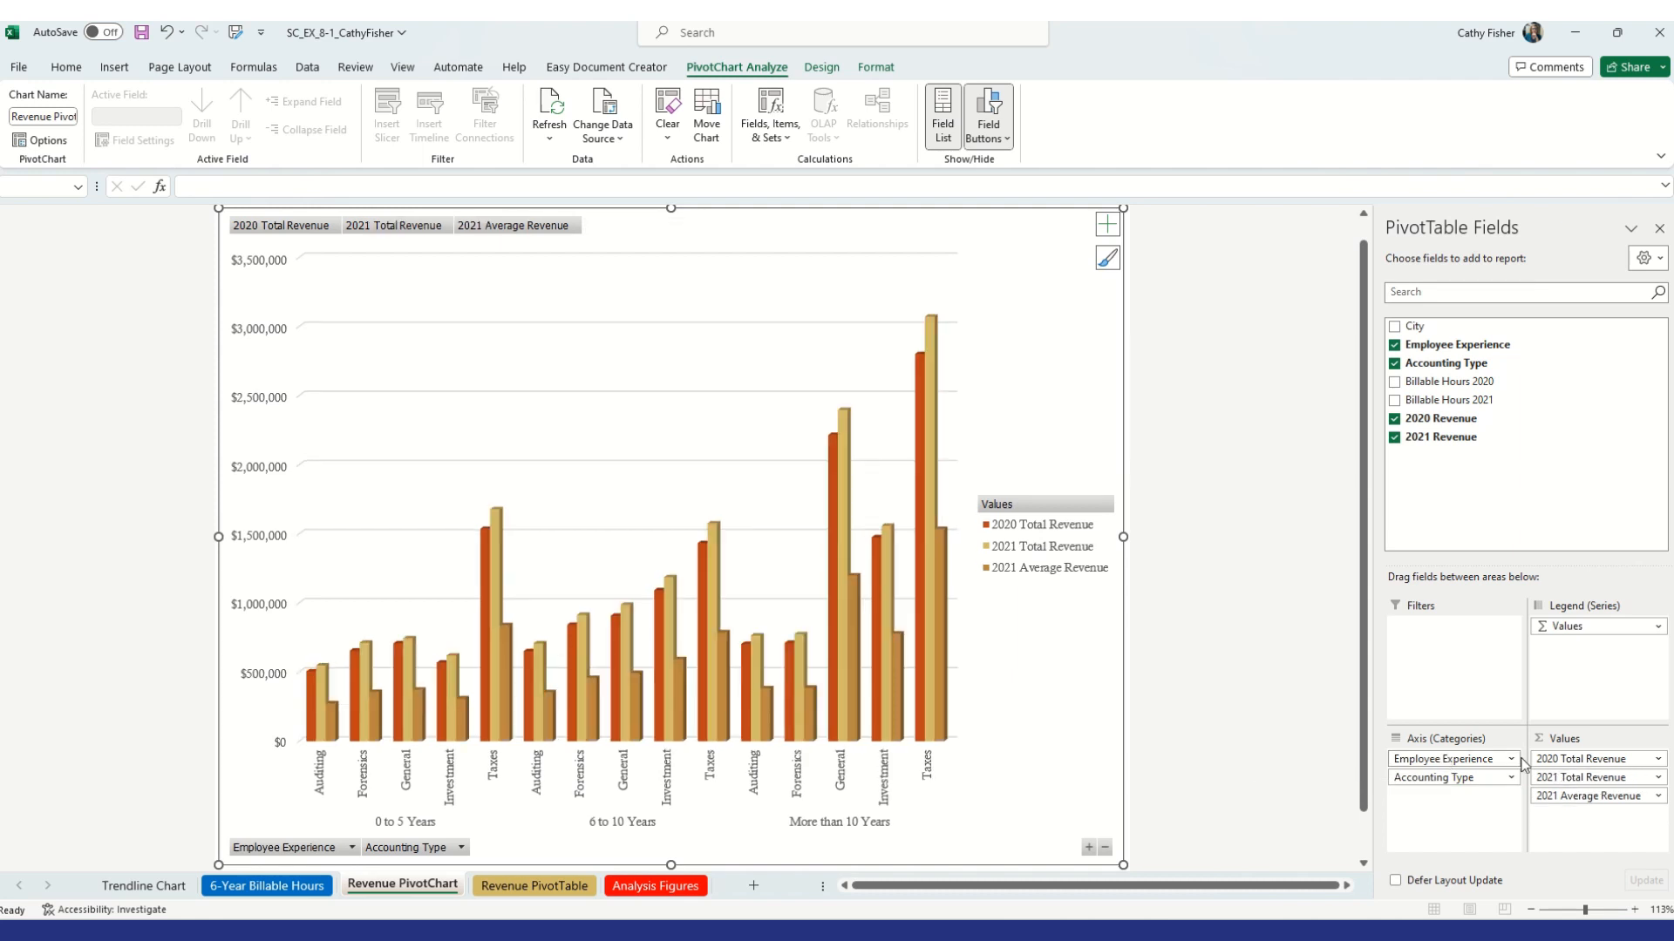
drag(1626, 801, 1270, 769)
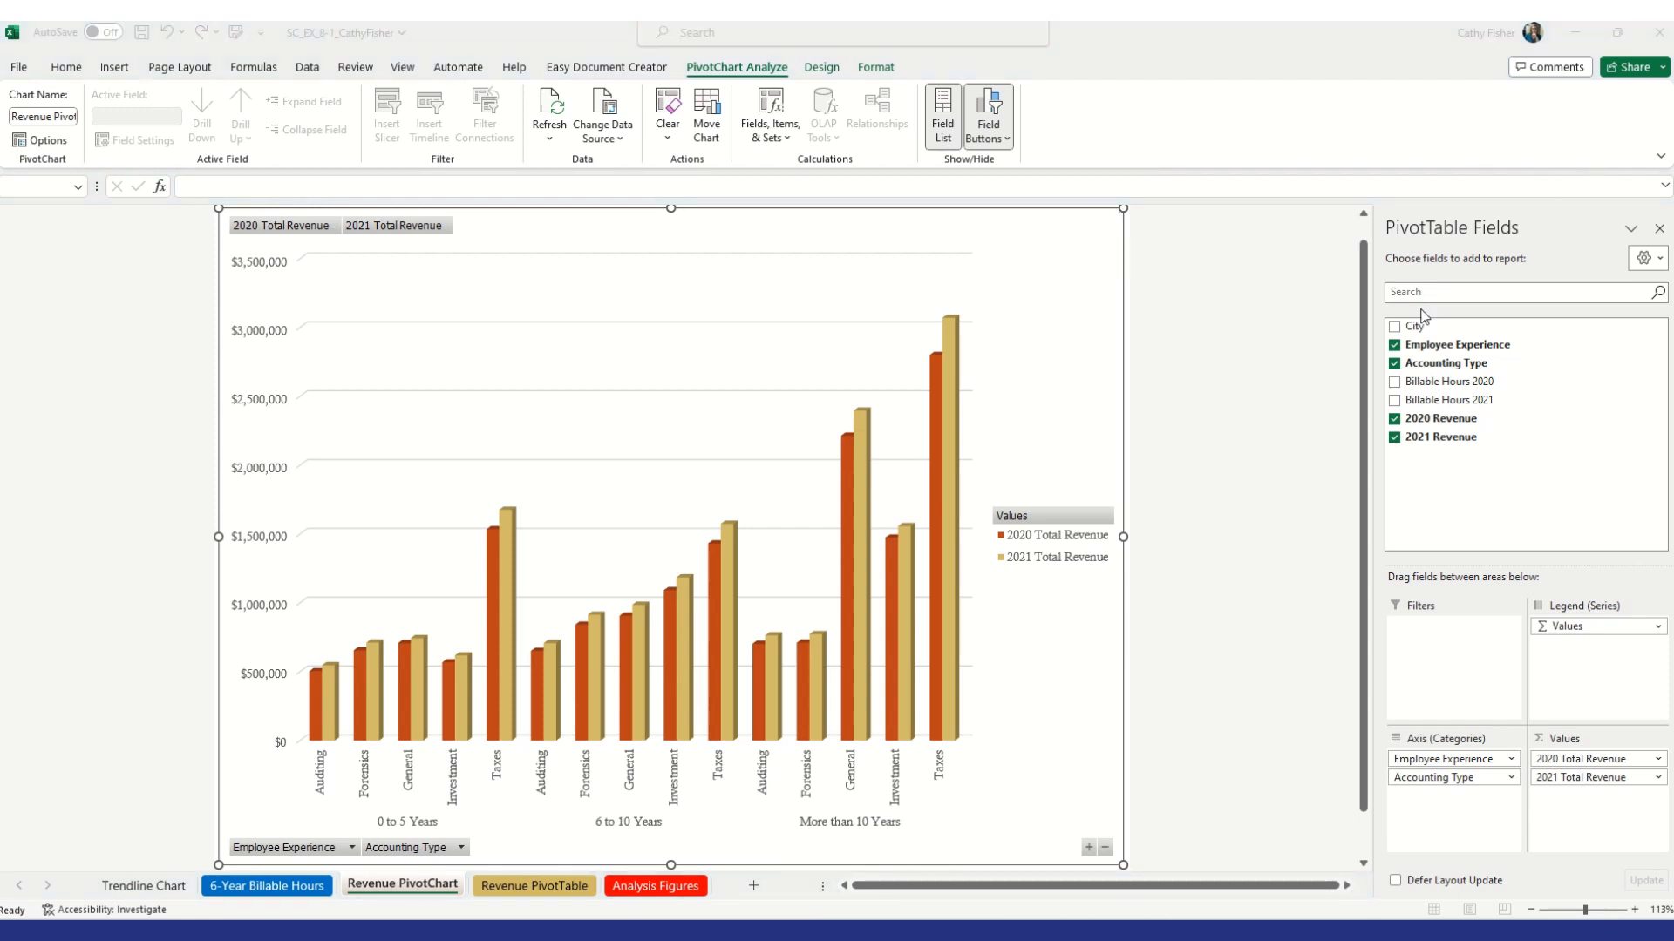
Format the 2020 Total Revenue data series with a Full Pyramid column shape
mouse_move(843, 504)
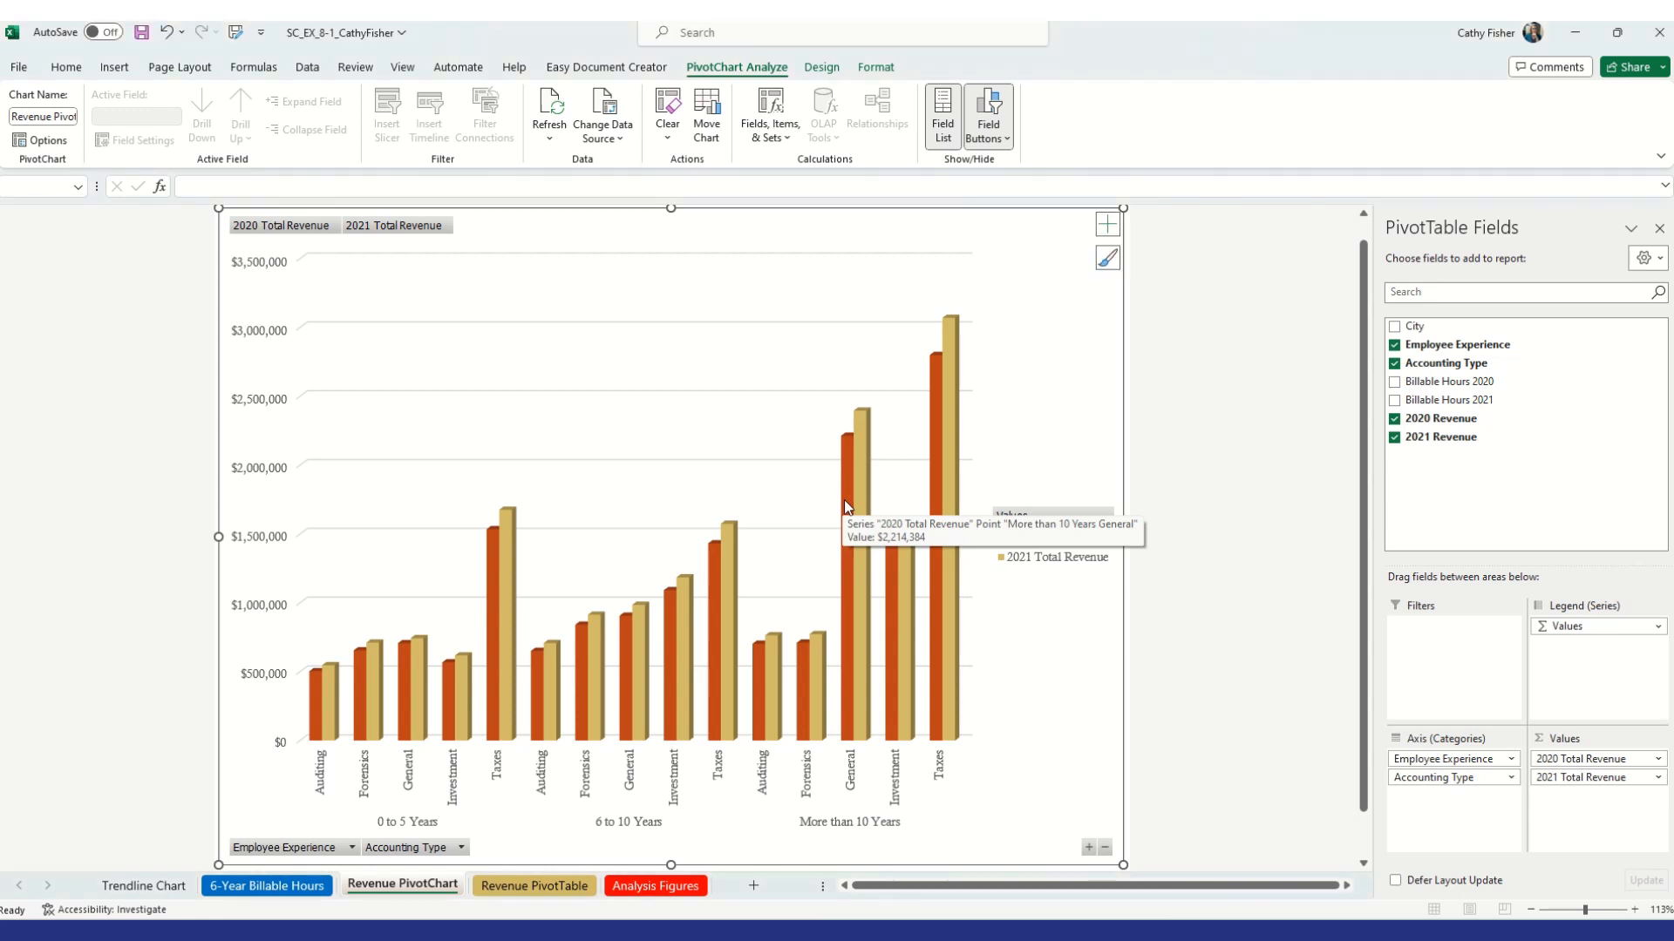
click(844, 504)
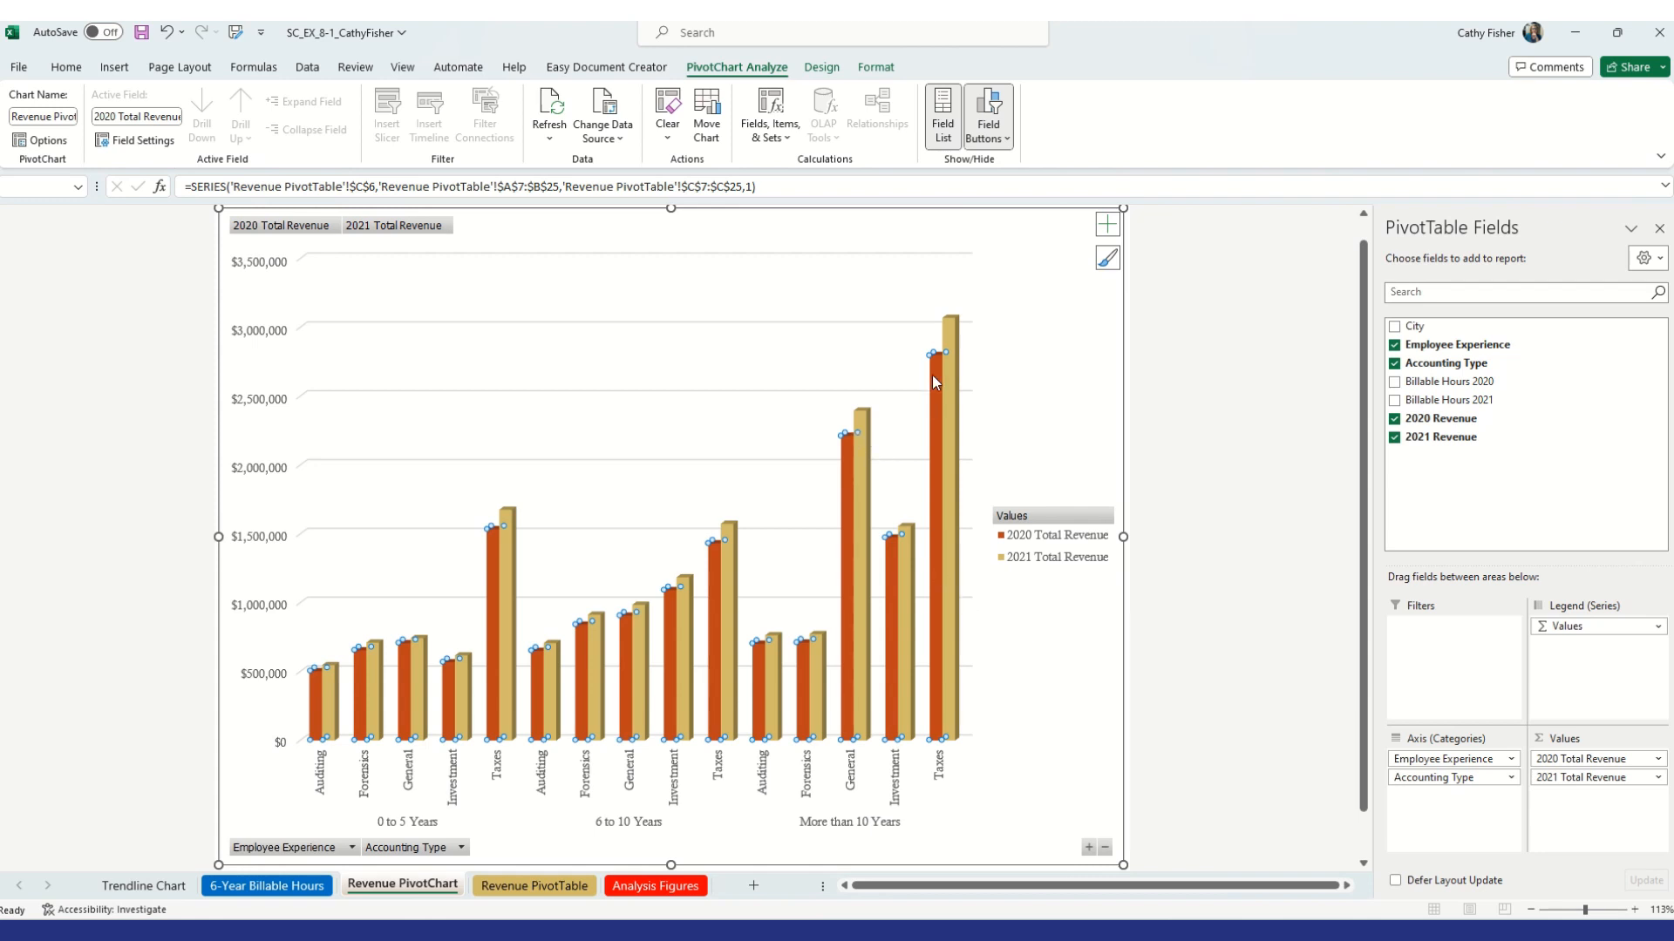
mouse_move(851, 496)
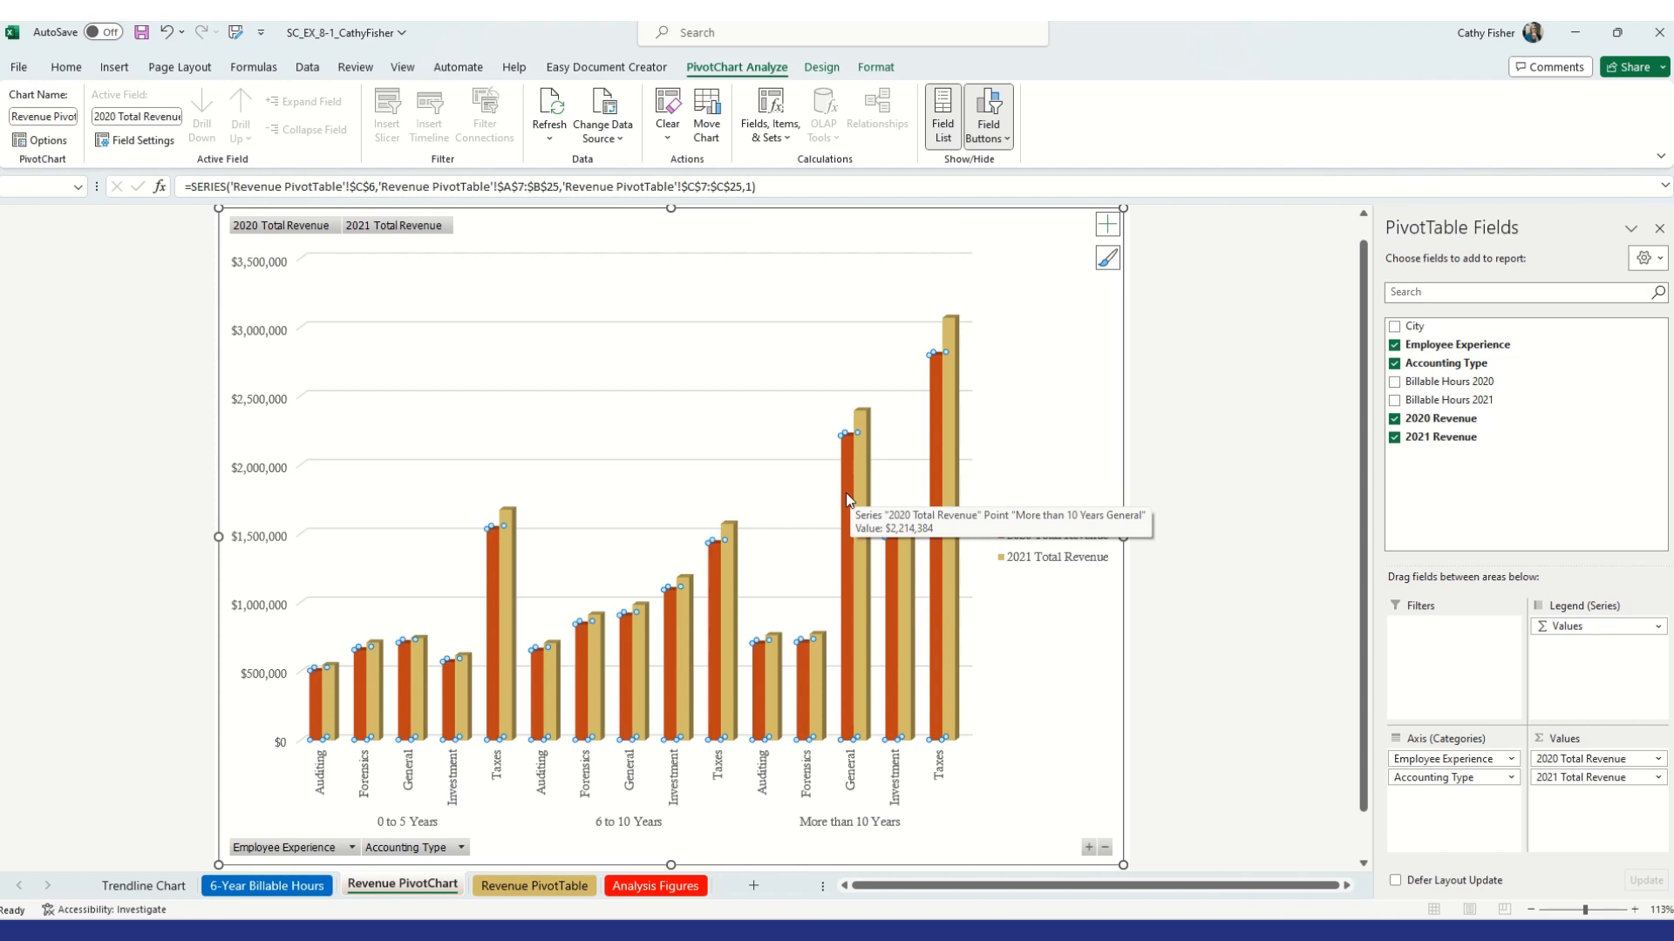
right_click(848, 500)
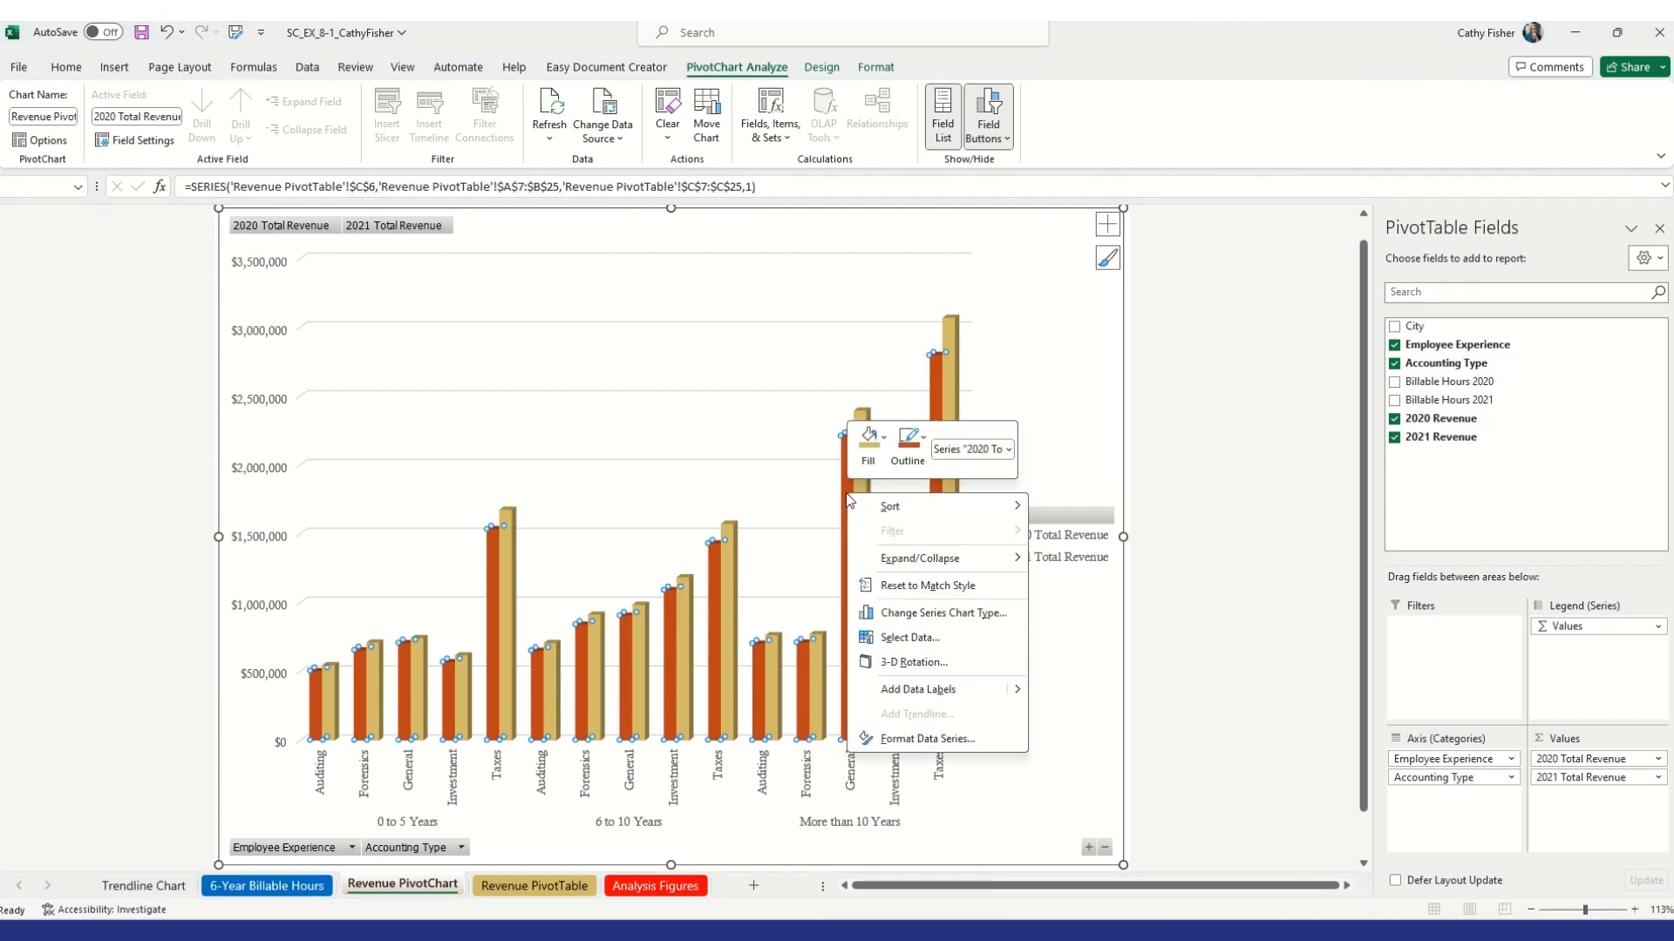
click(987, 739)
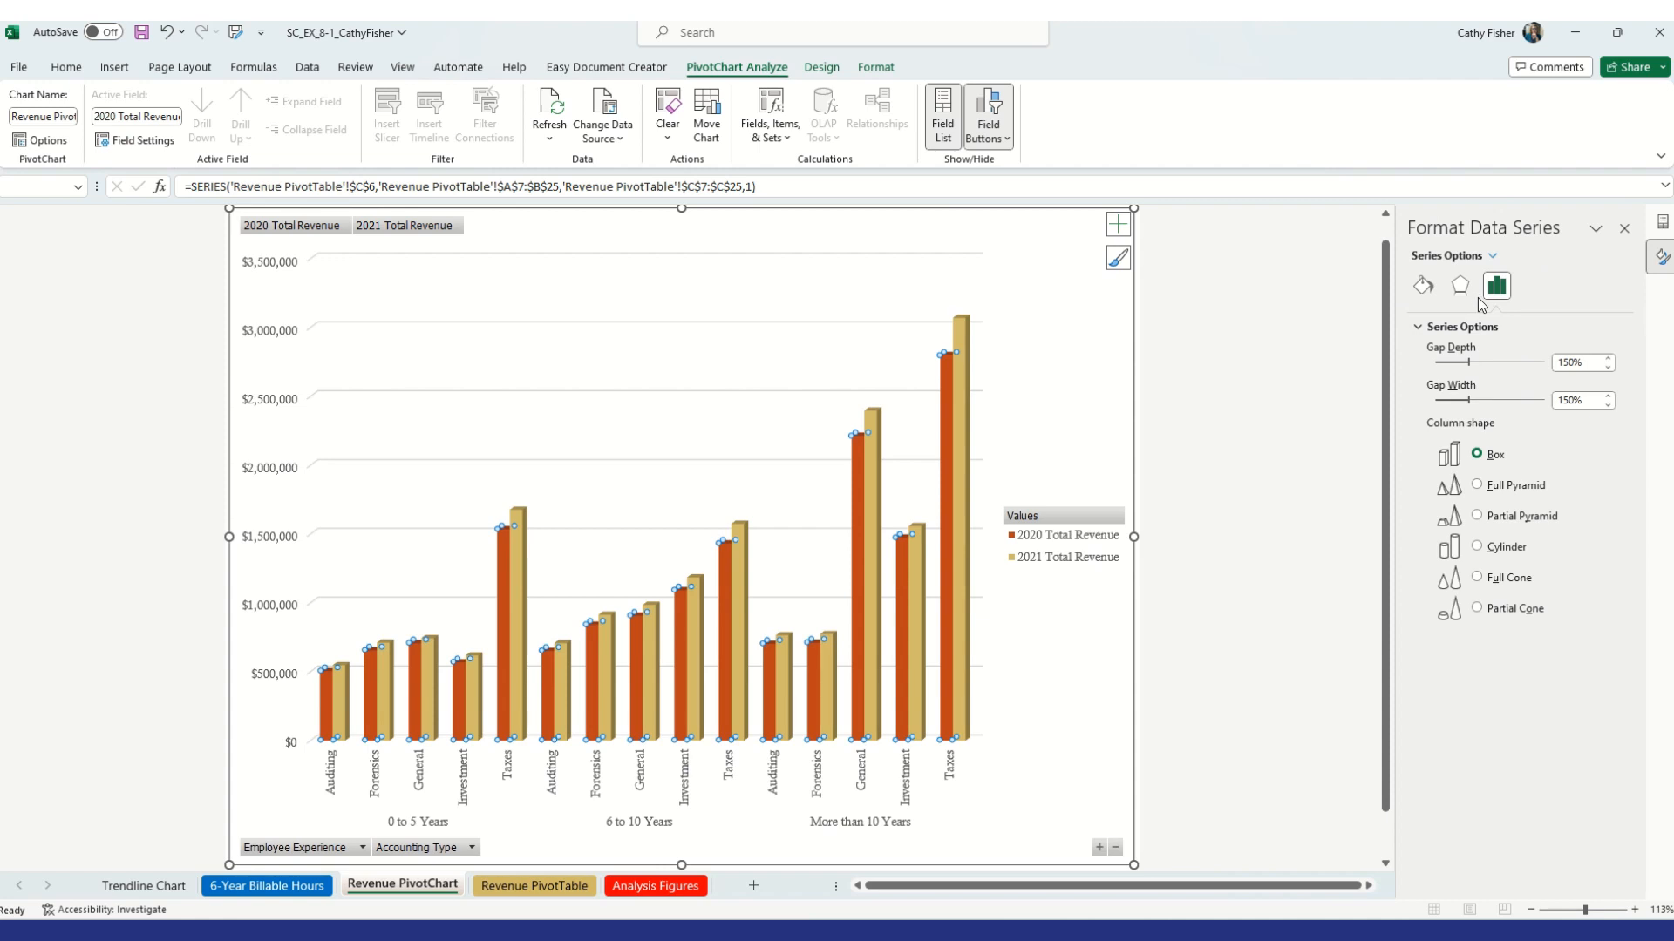
click(1420, 330)
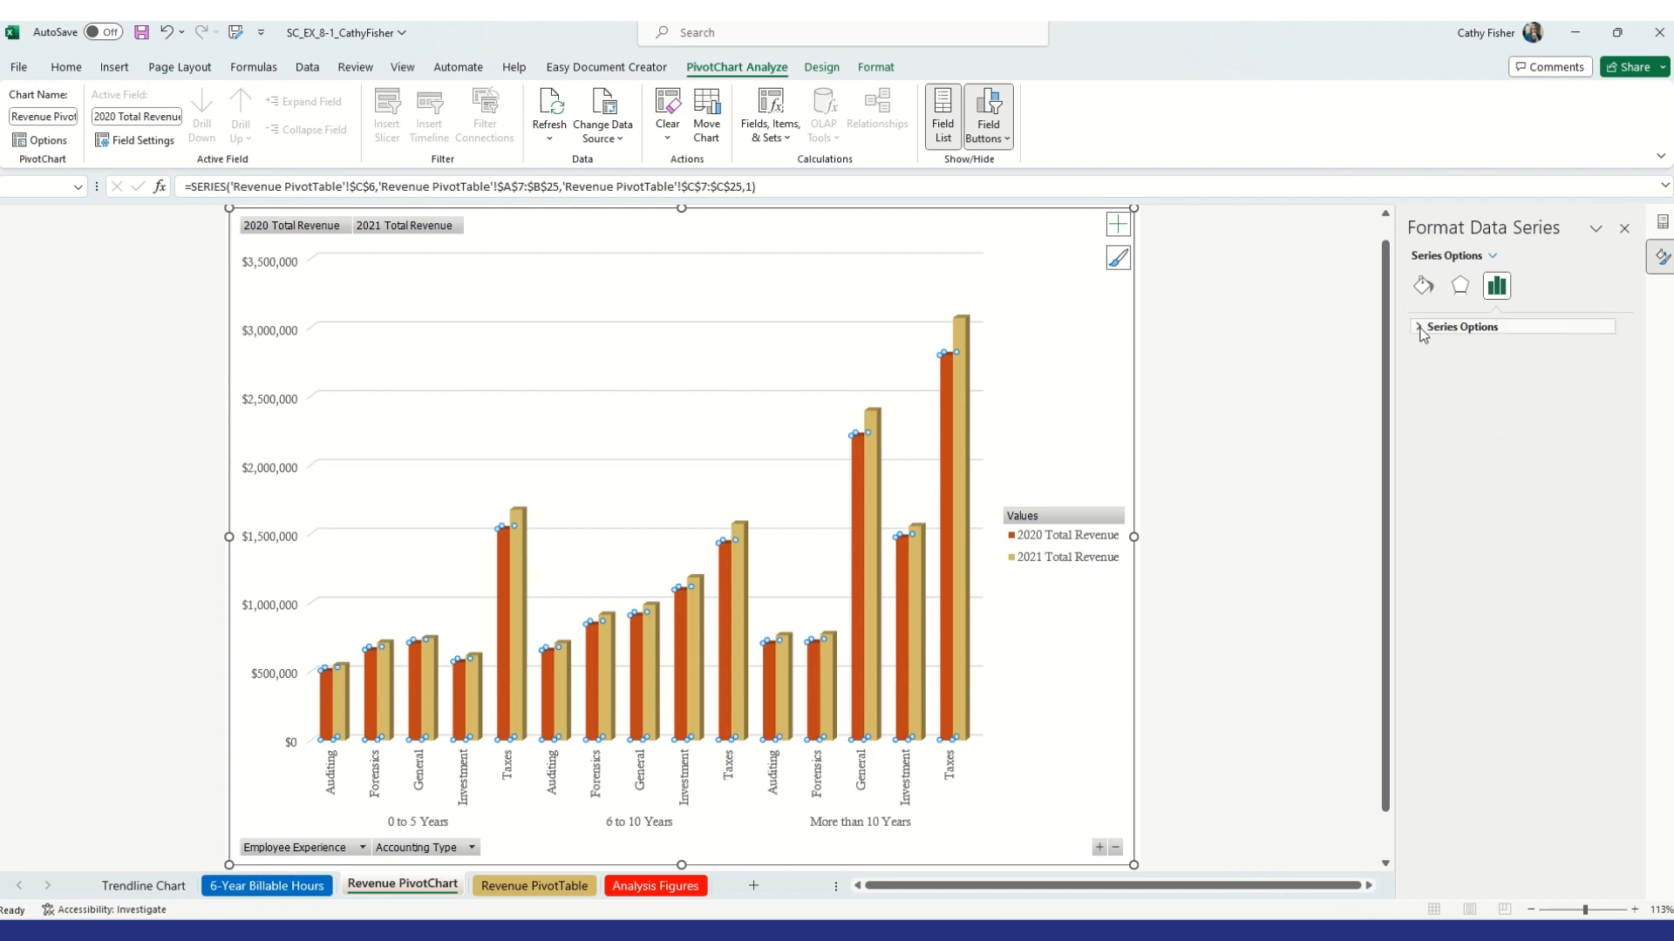
click(1421, 329)
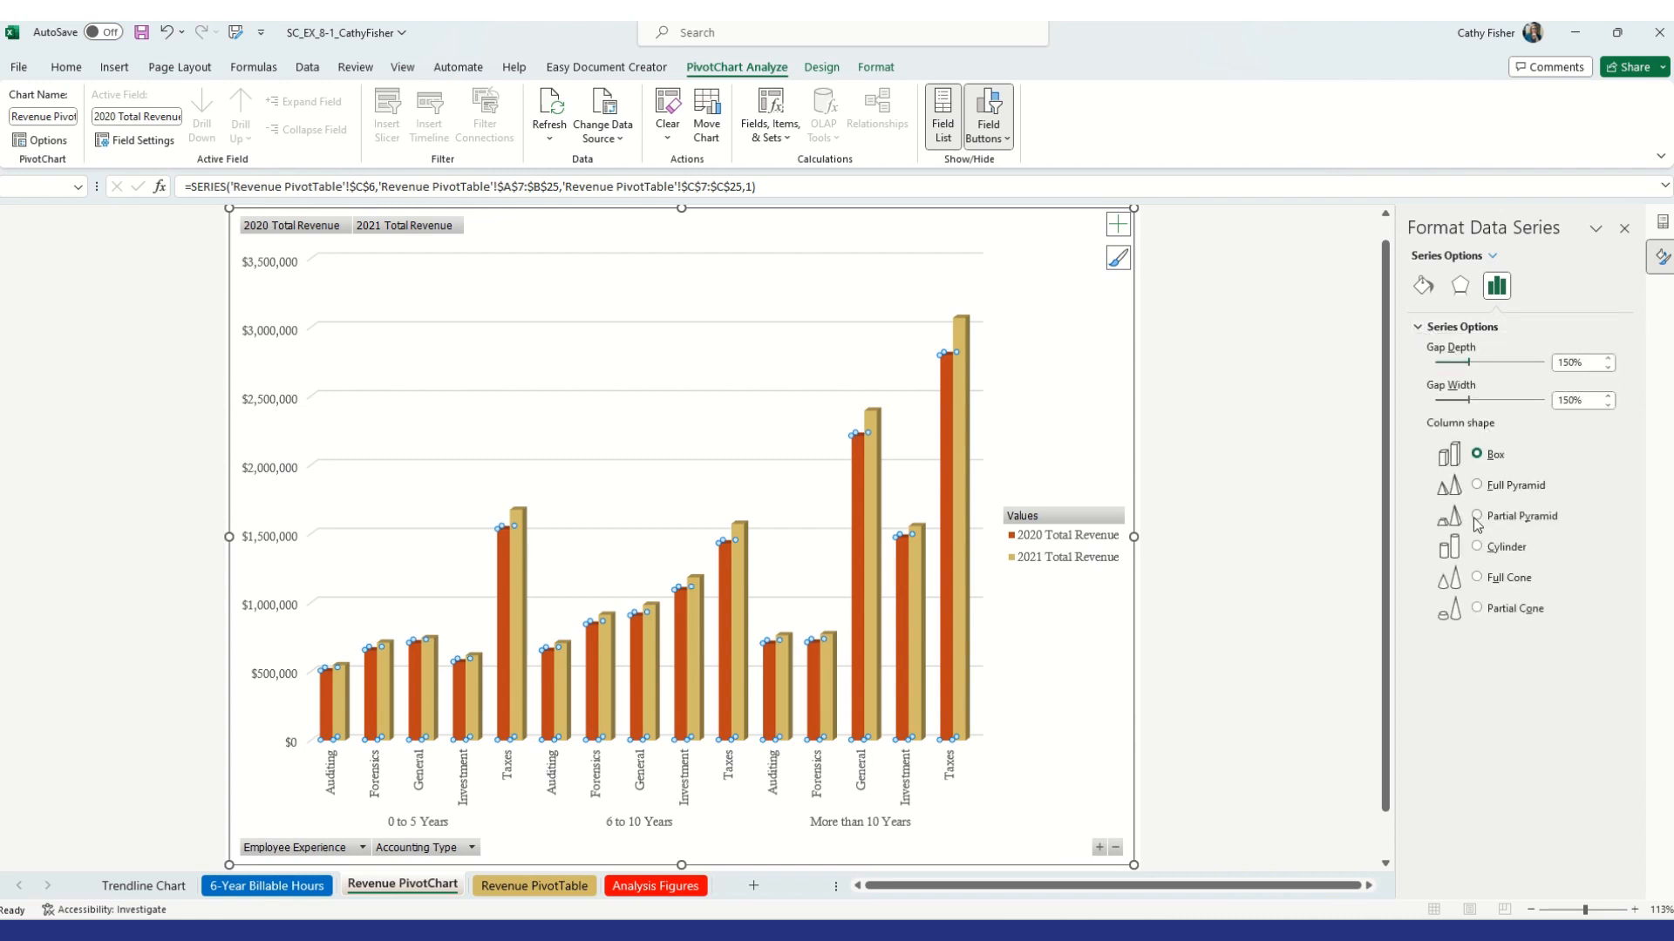
click(1483, 491)
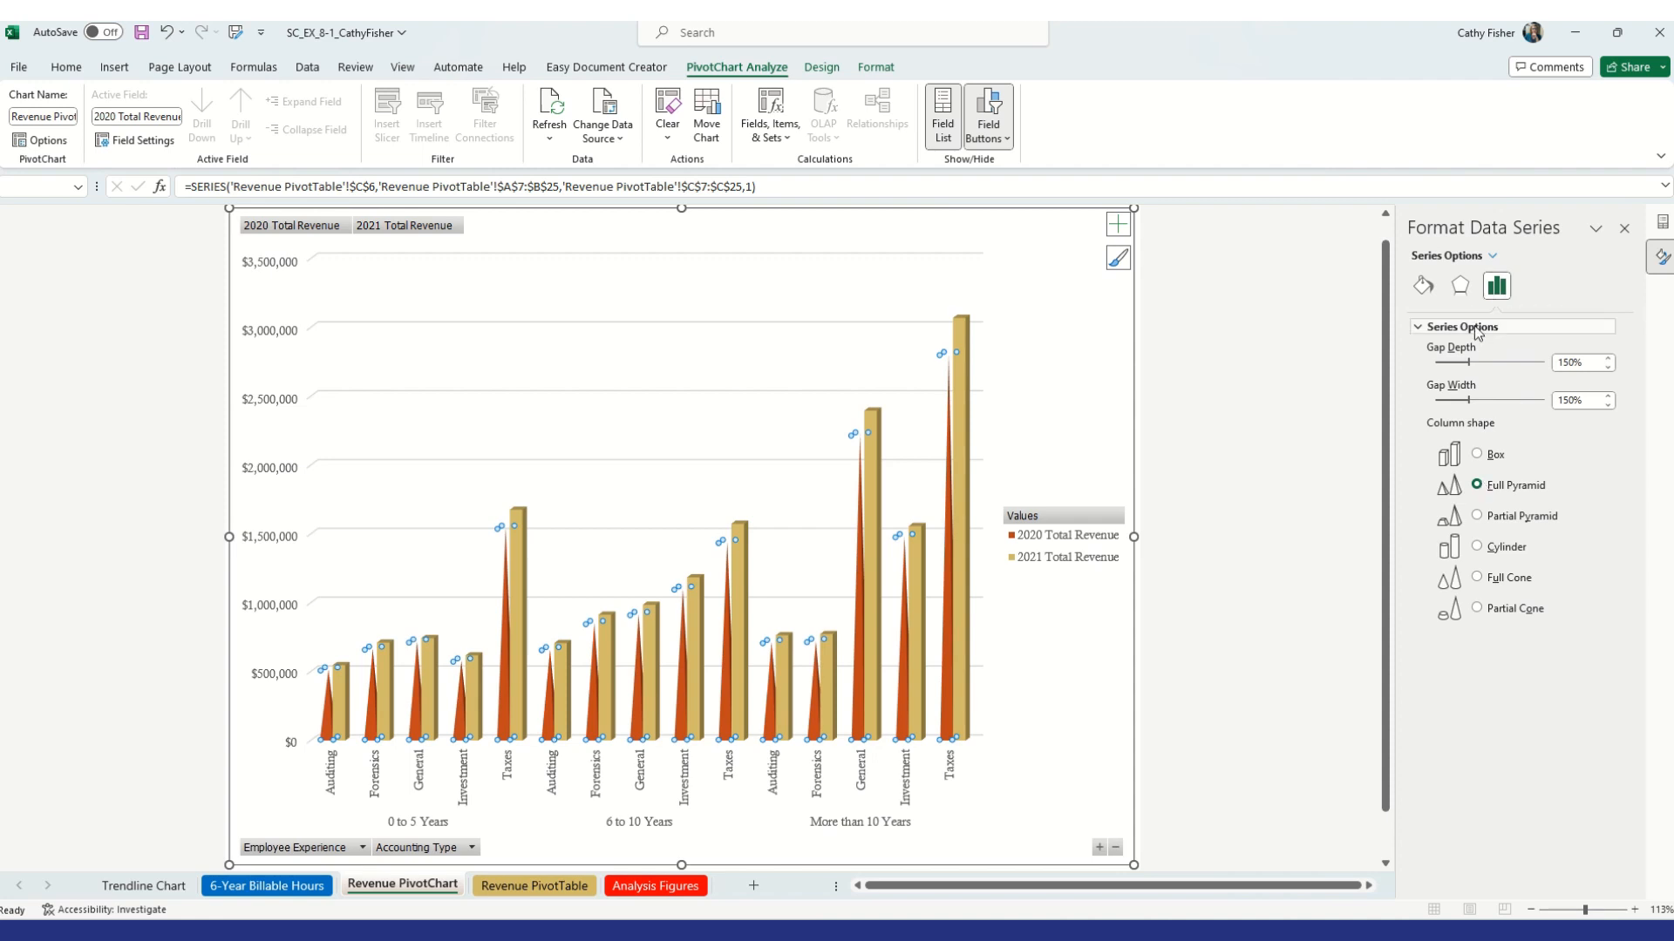
Format the 2021 Total Revenue data series with a Full Pyramid column shape
click(872, 447)
right_click(877, 455)
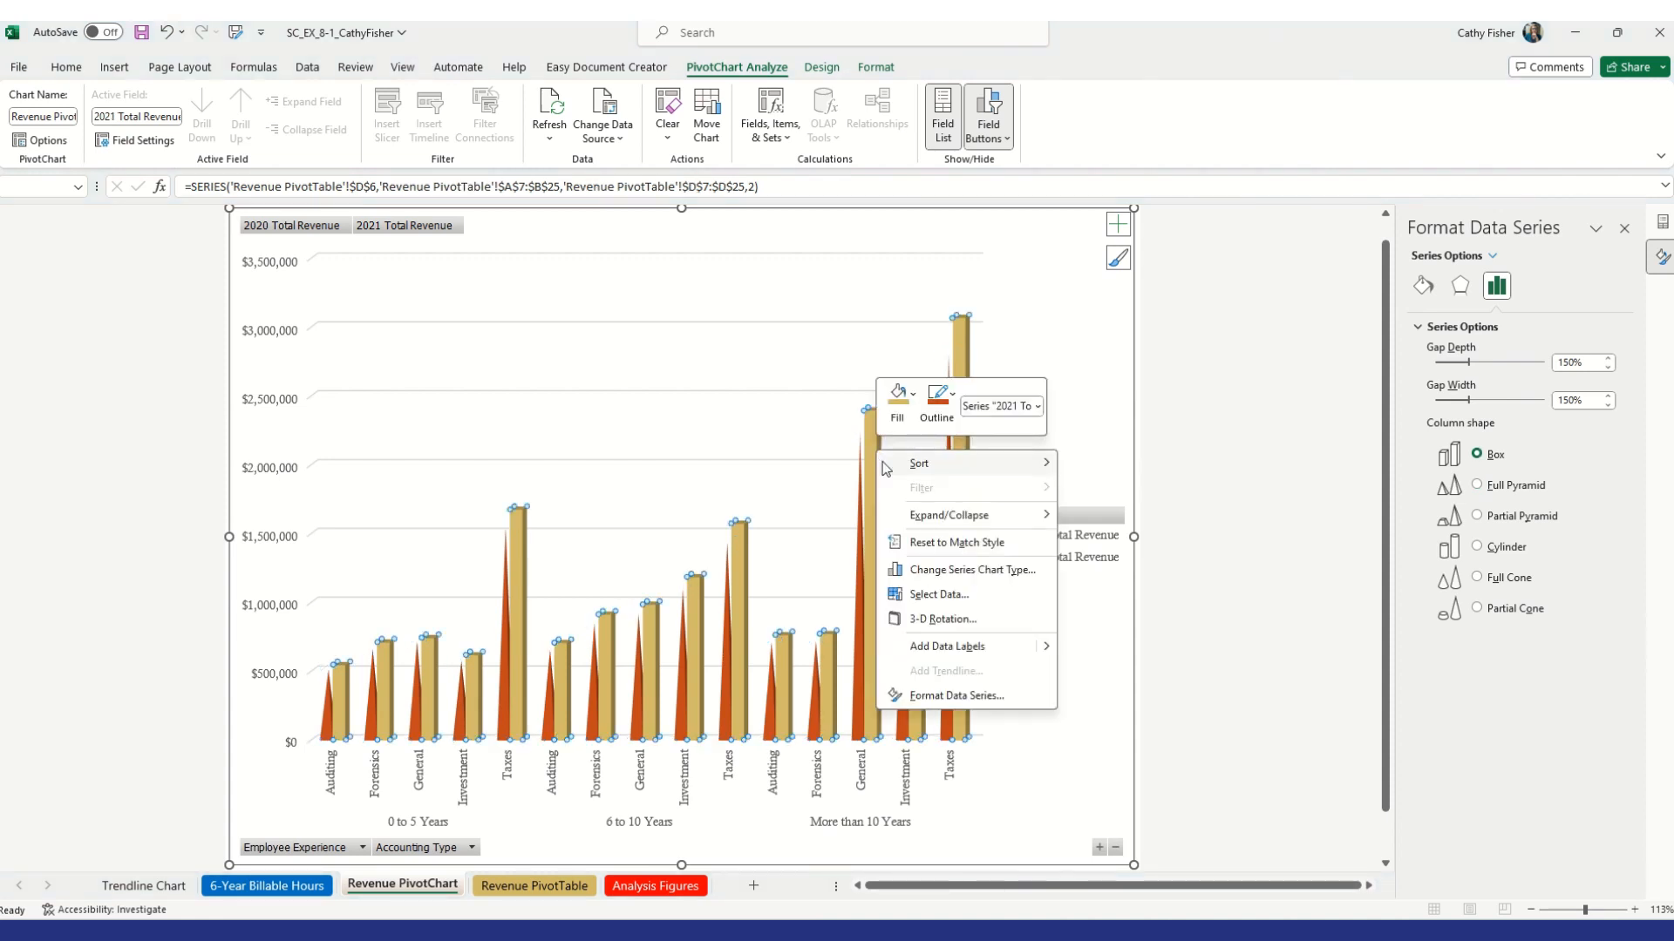
click(949, 697)
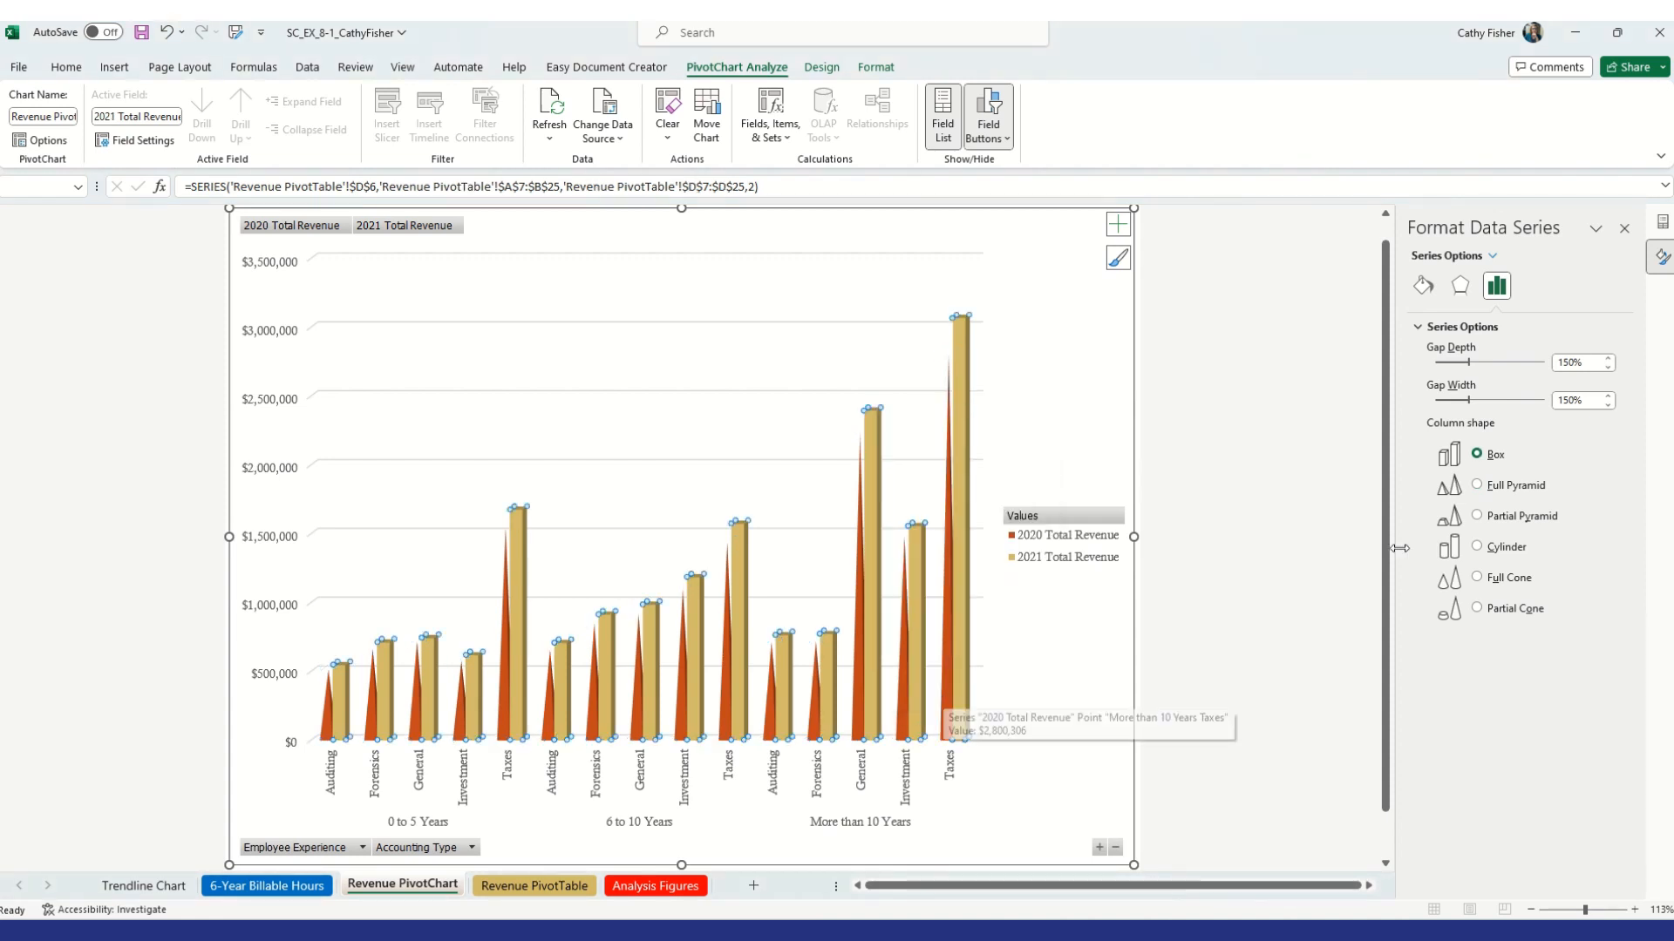
click(1478, 486)
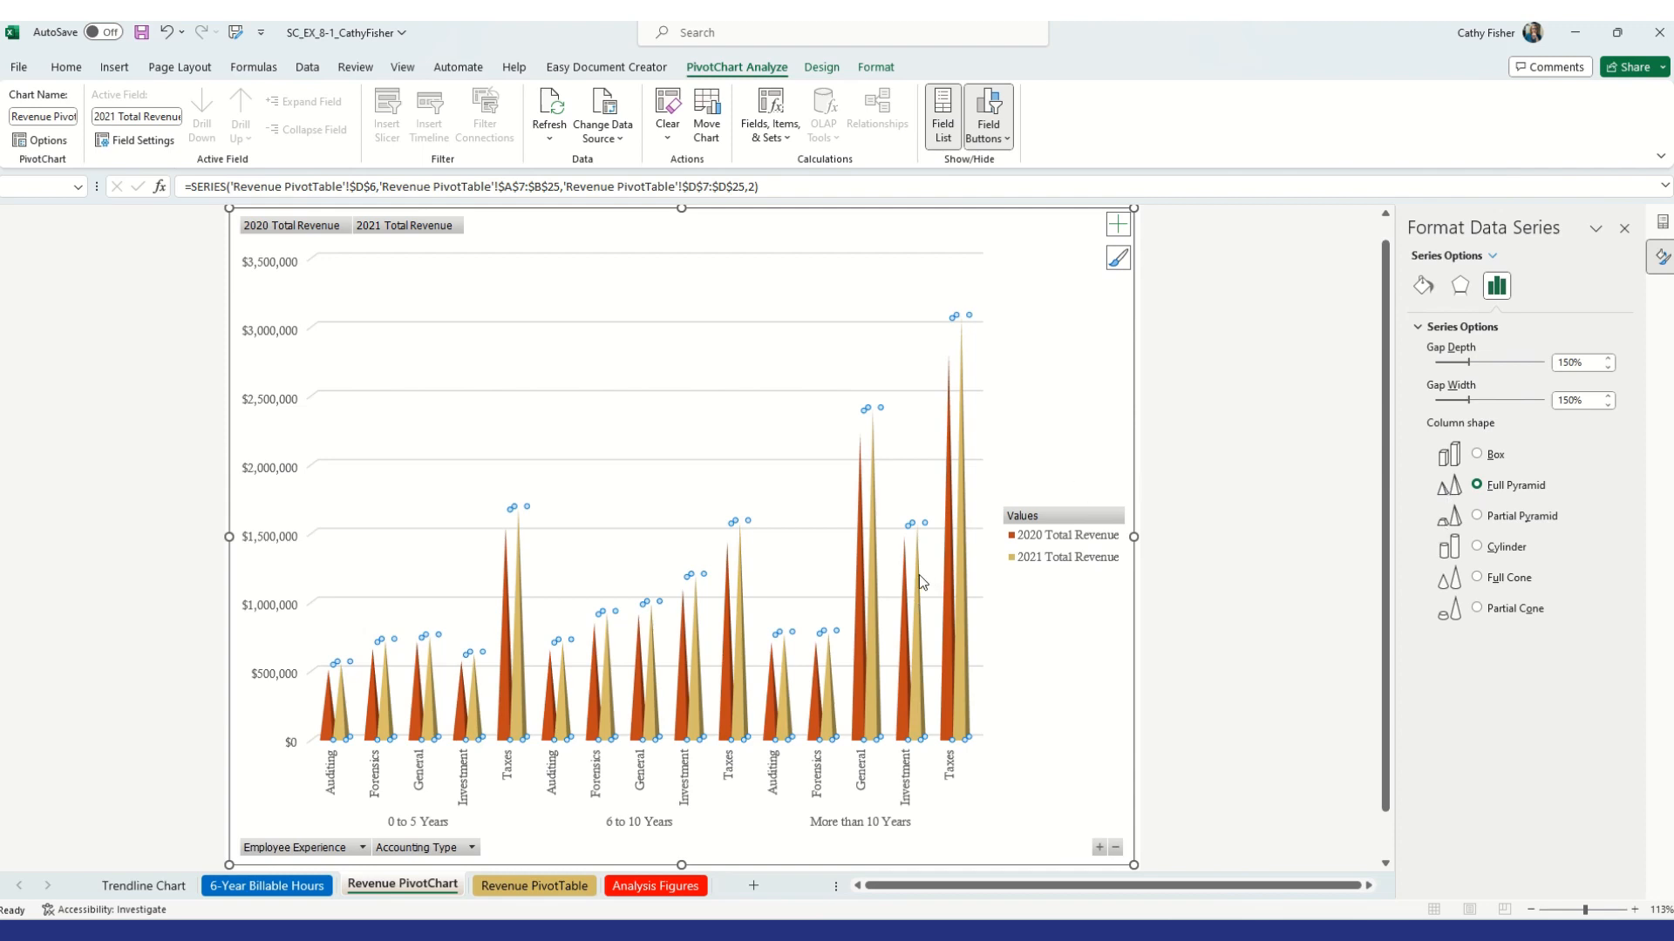
Add a chart title to the PivotChart
mouse_move(919, 574)
click(1117, 225)
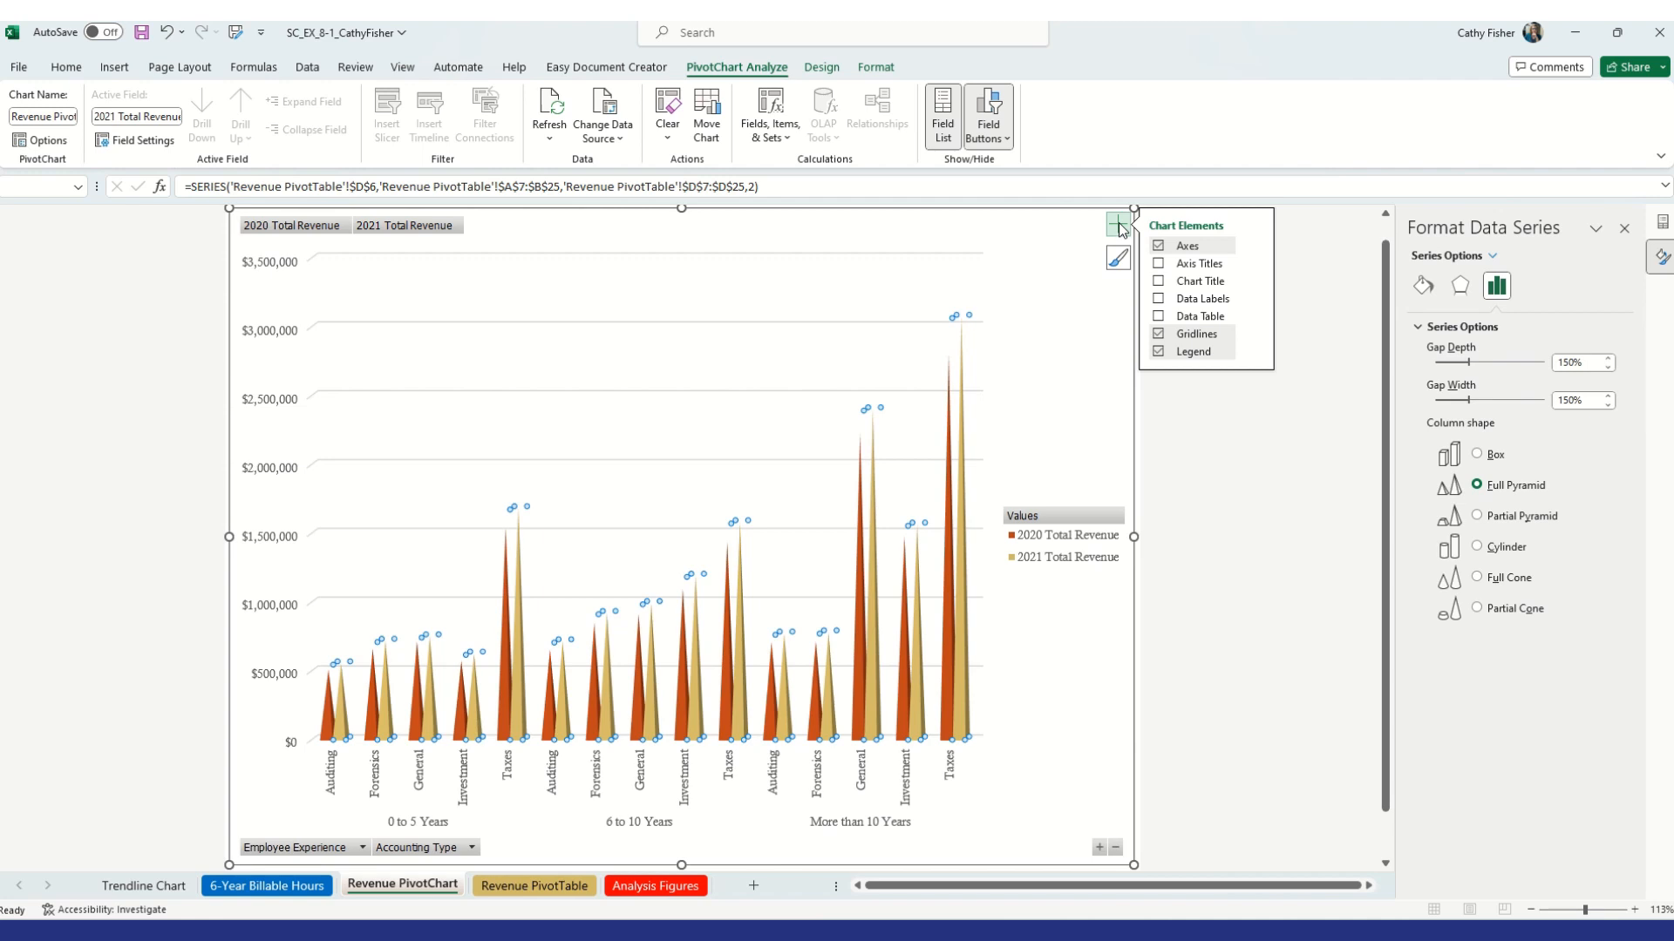
click(1159, 282)
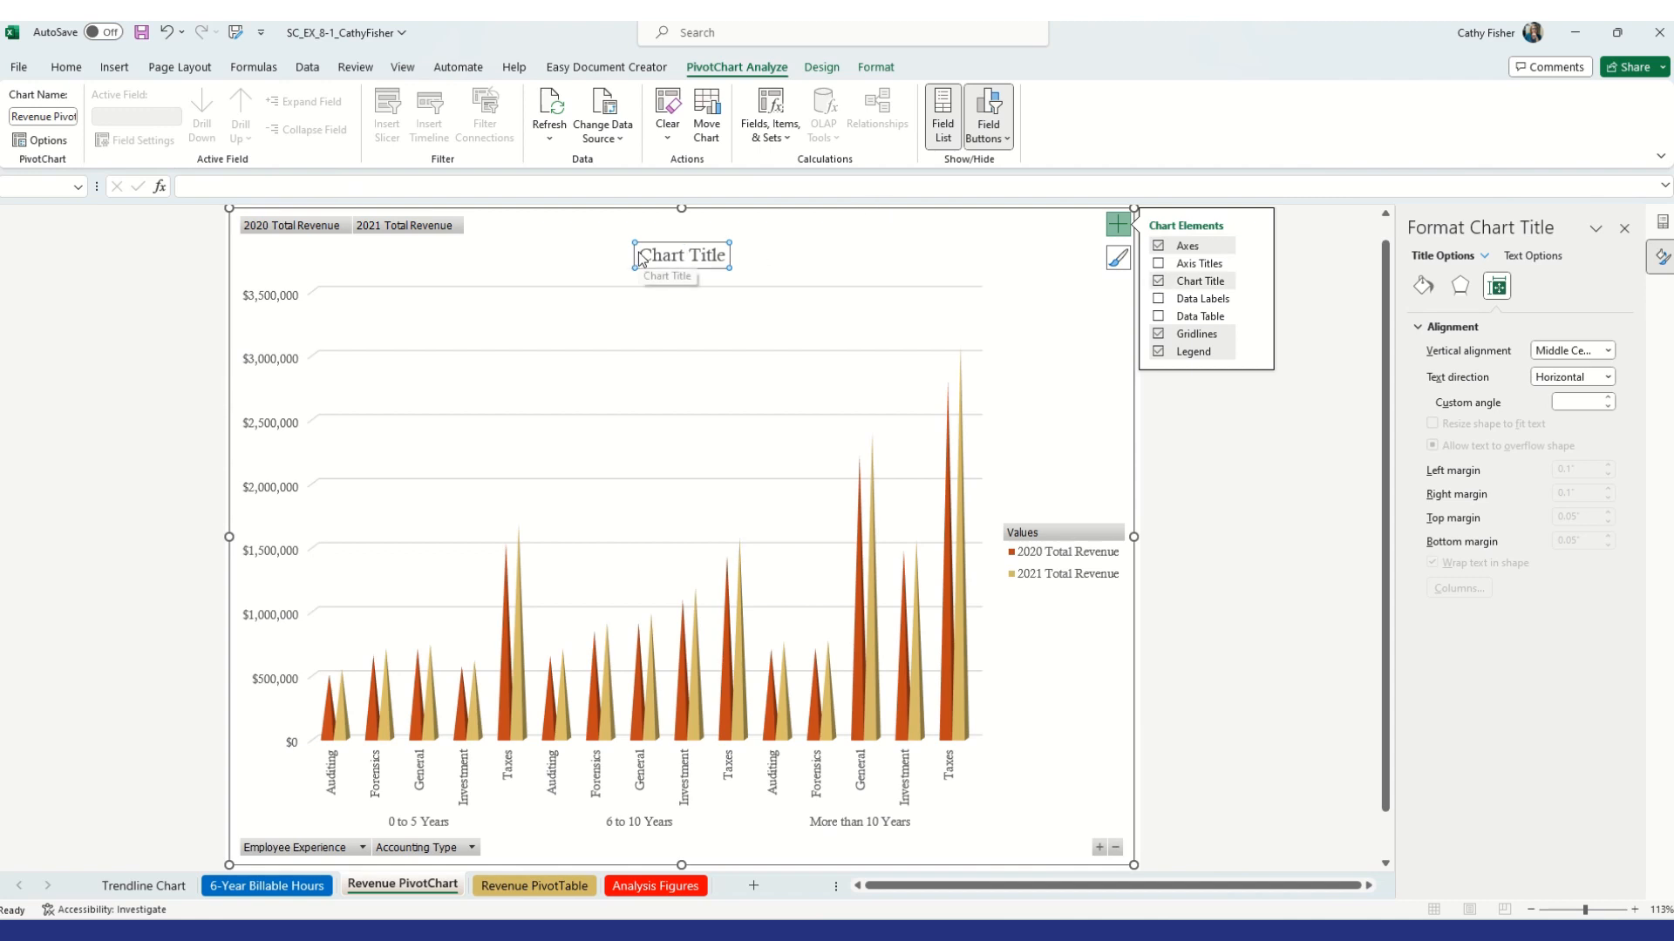
Replace the placeholder title text with Bell & Rodgers and start a new title line
drag(639, 258, 747, 252)
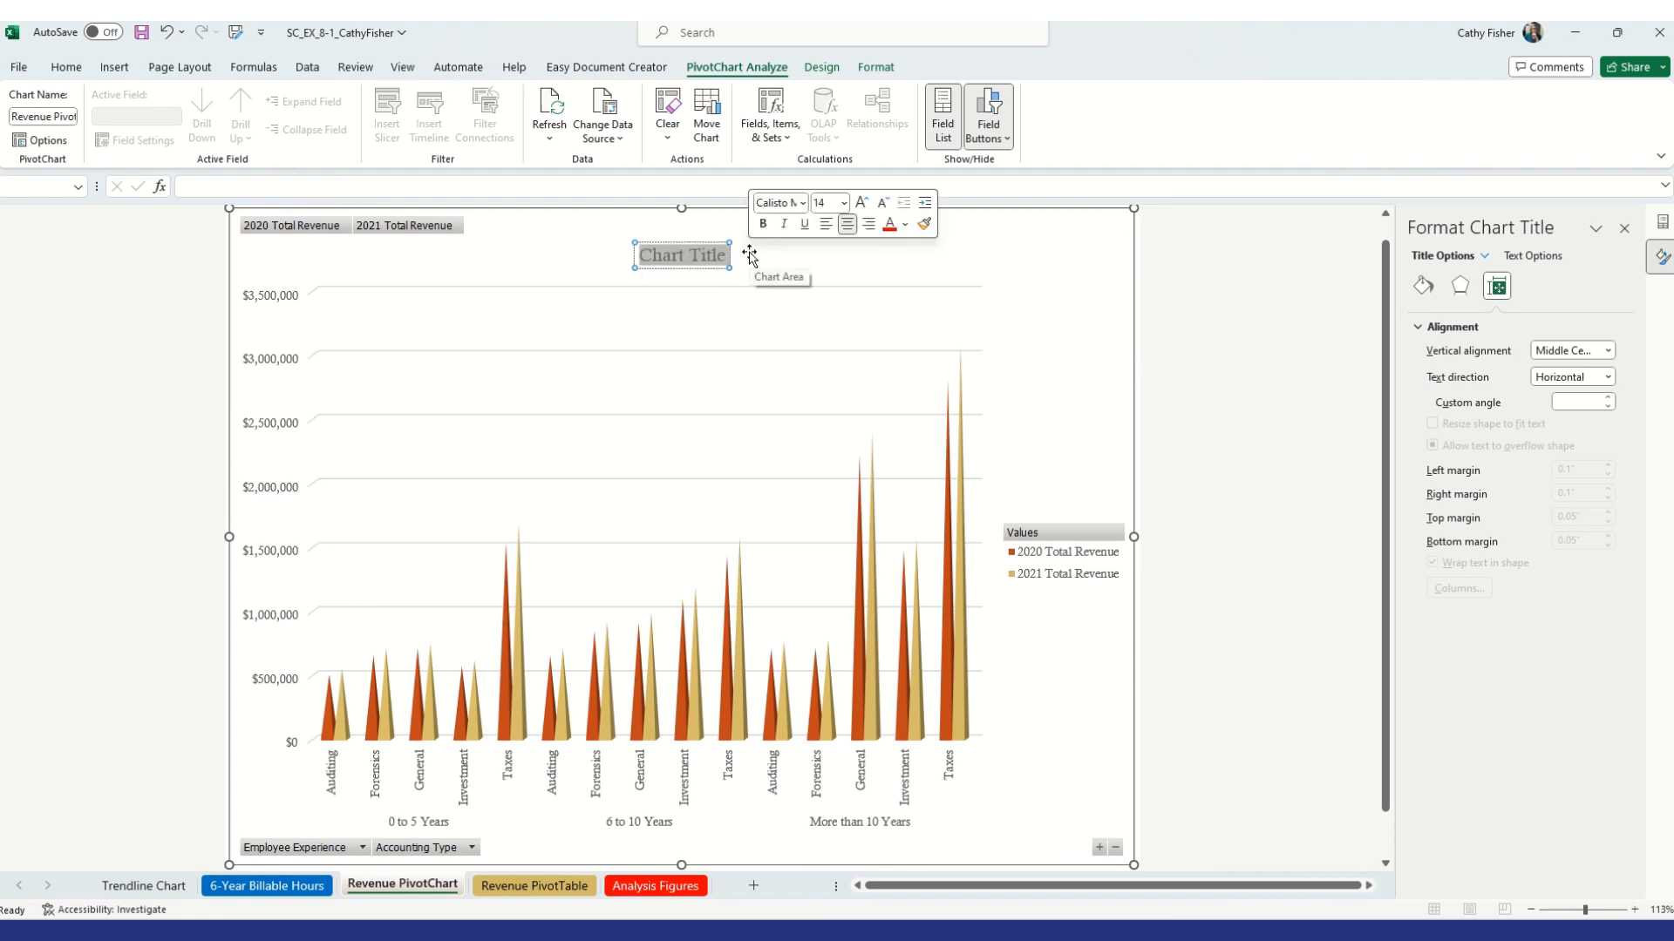
text(Bell & Rodgers)
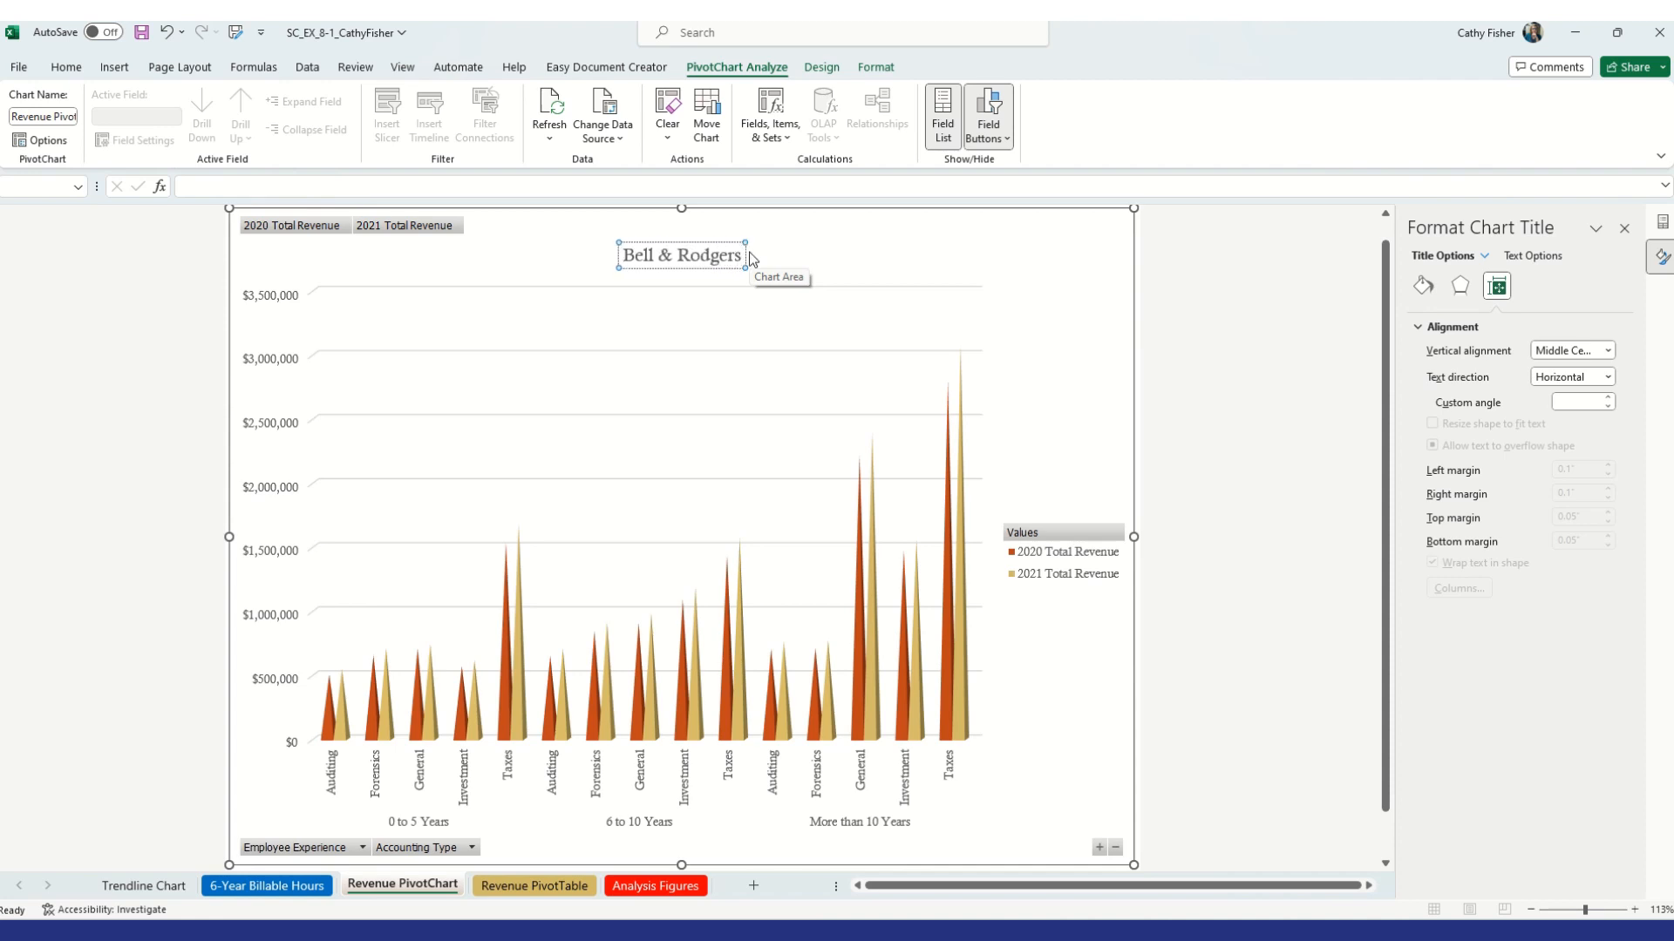
key(Return)
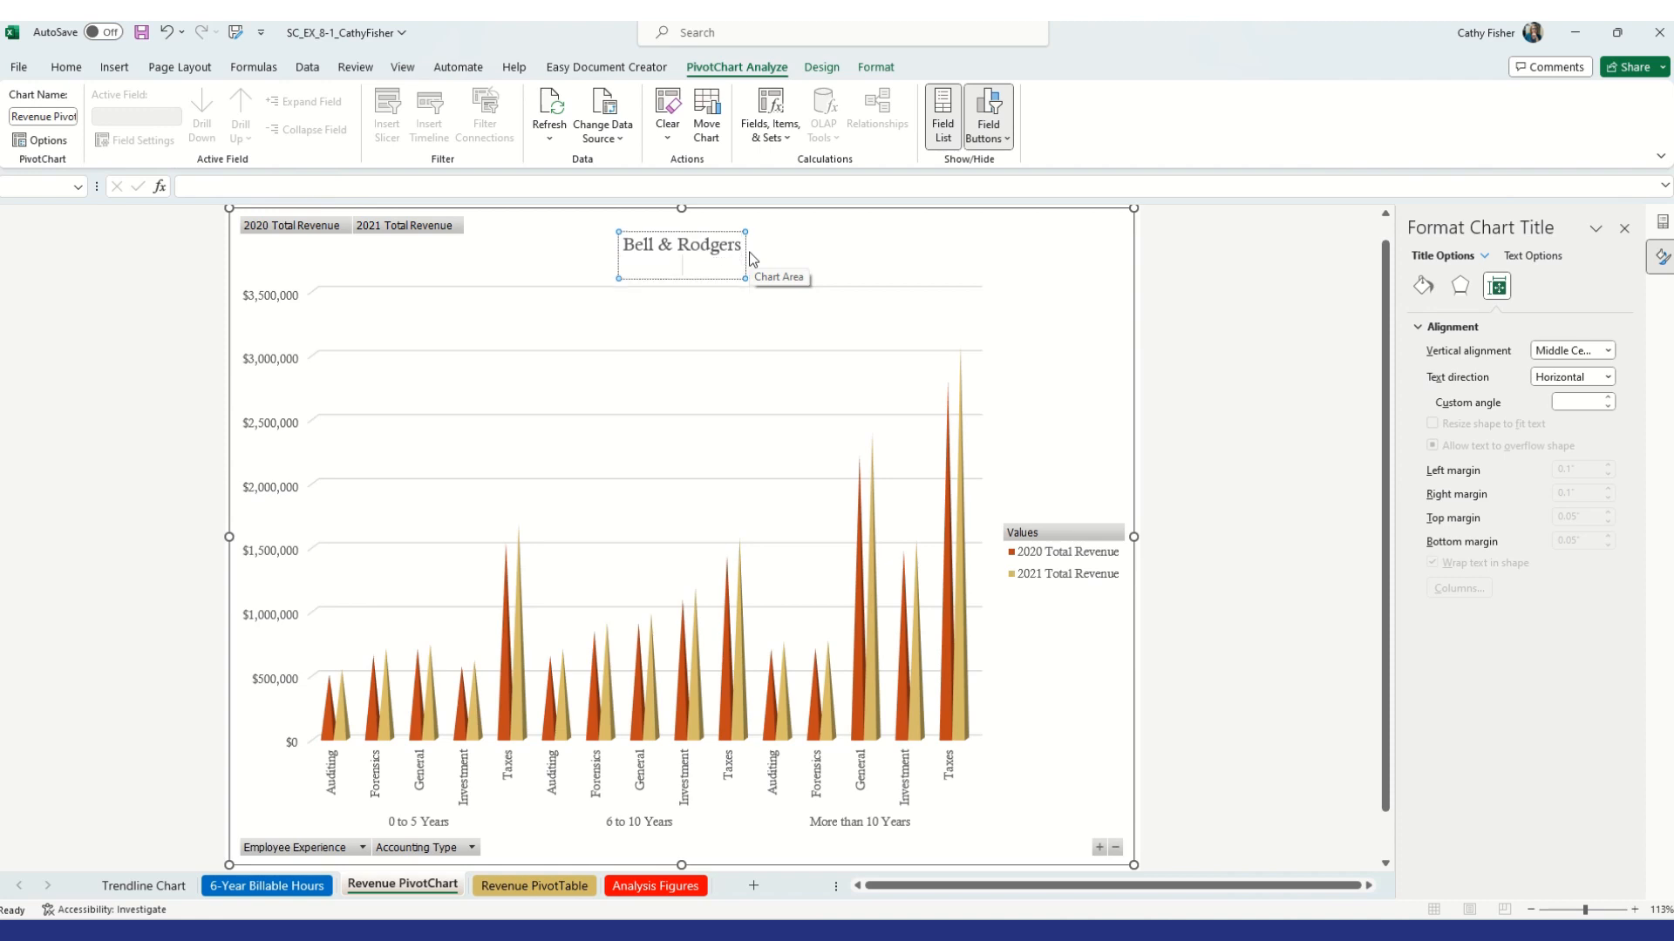
Enter the second title line Total Revenue by Employee Experience and Accounting Type
text(Total Revenue b)
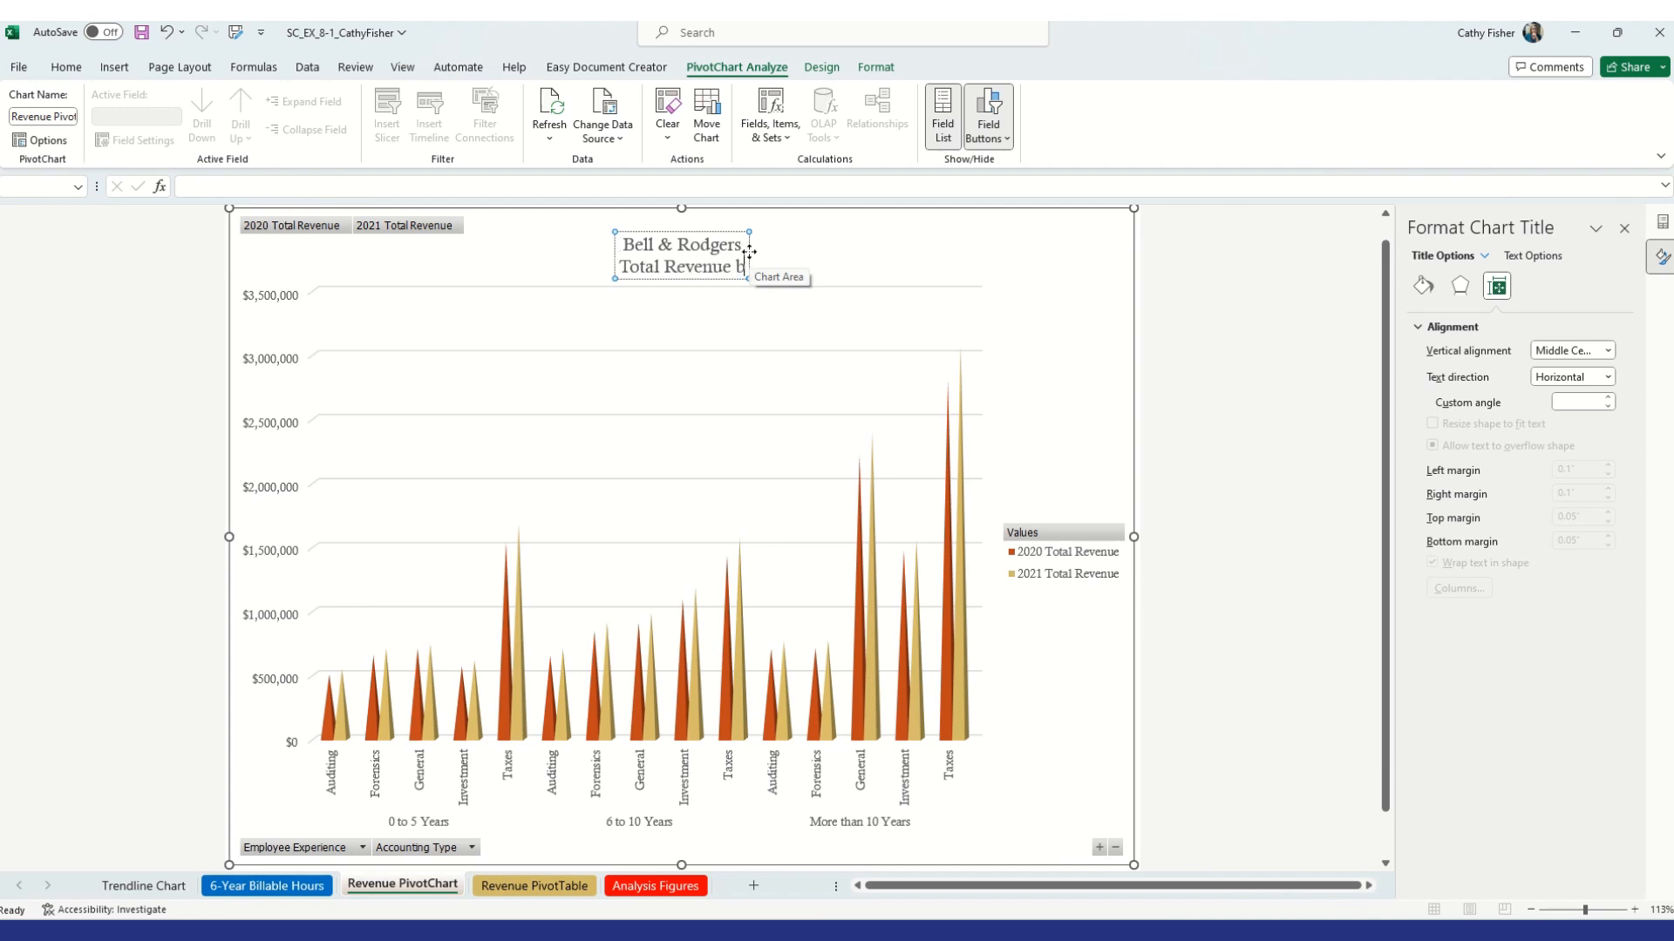
text(y Employ)
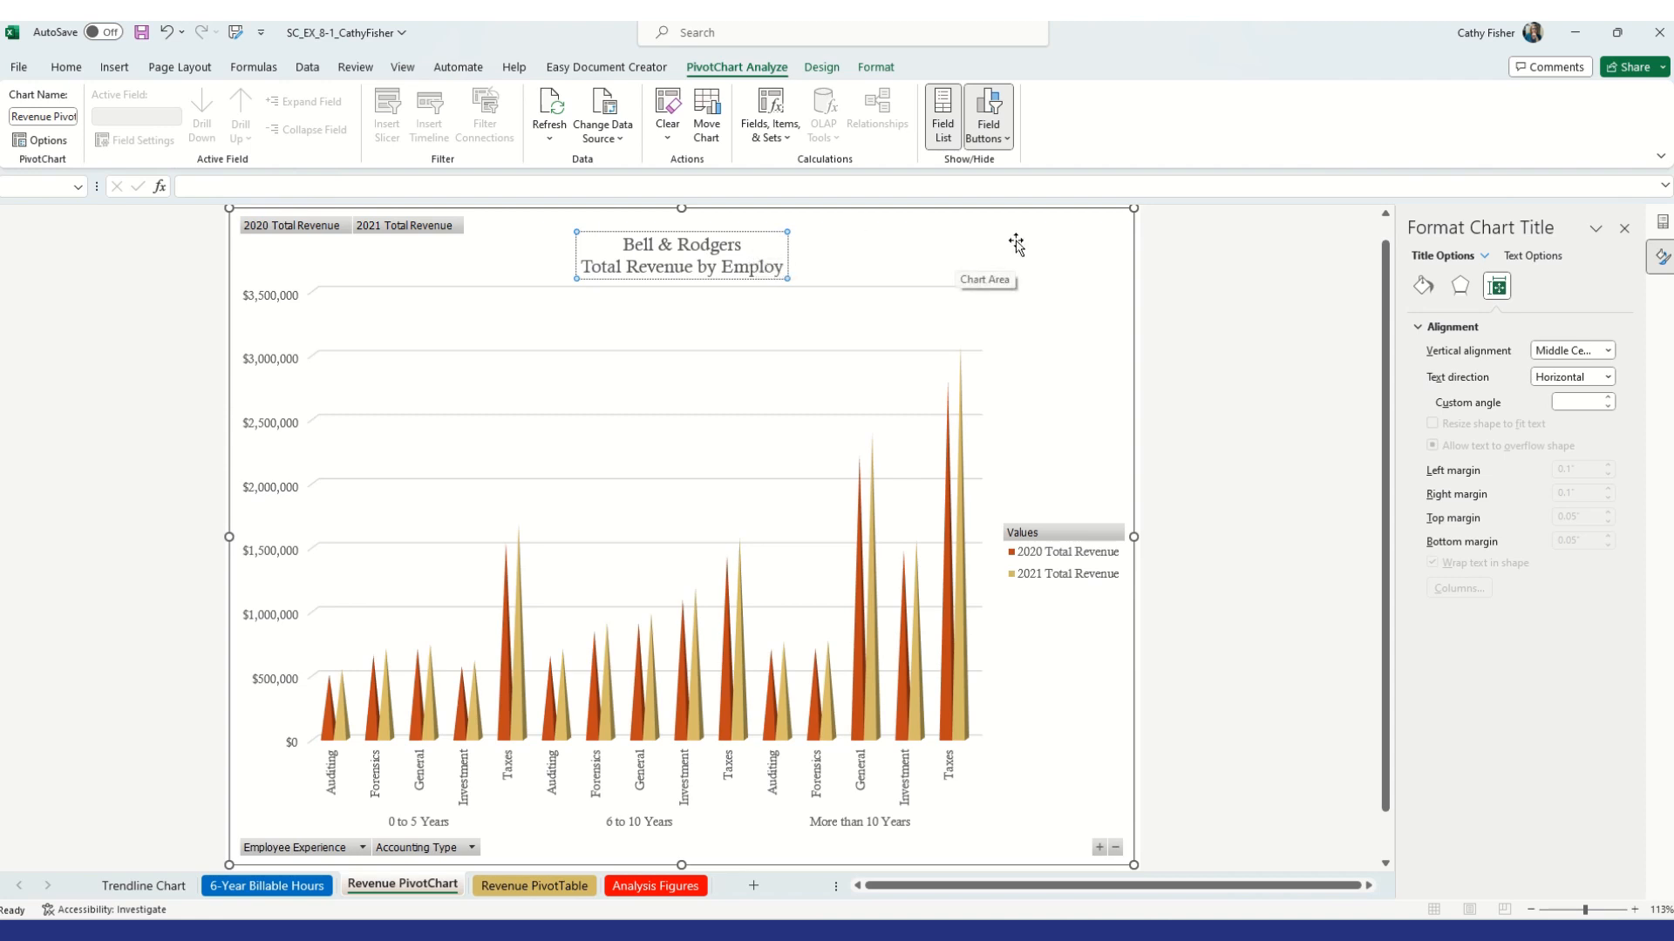
text(ee)
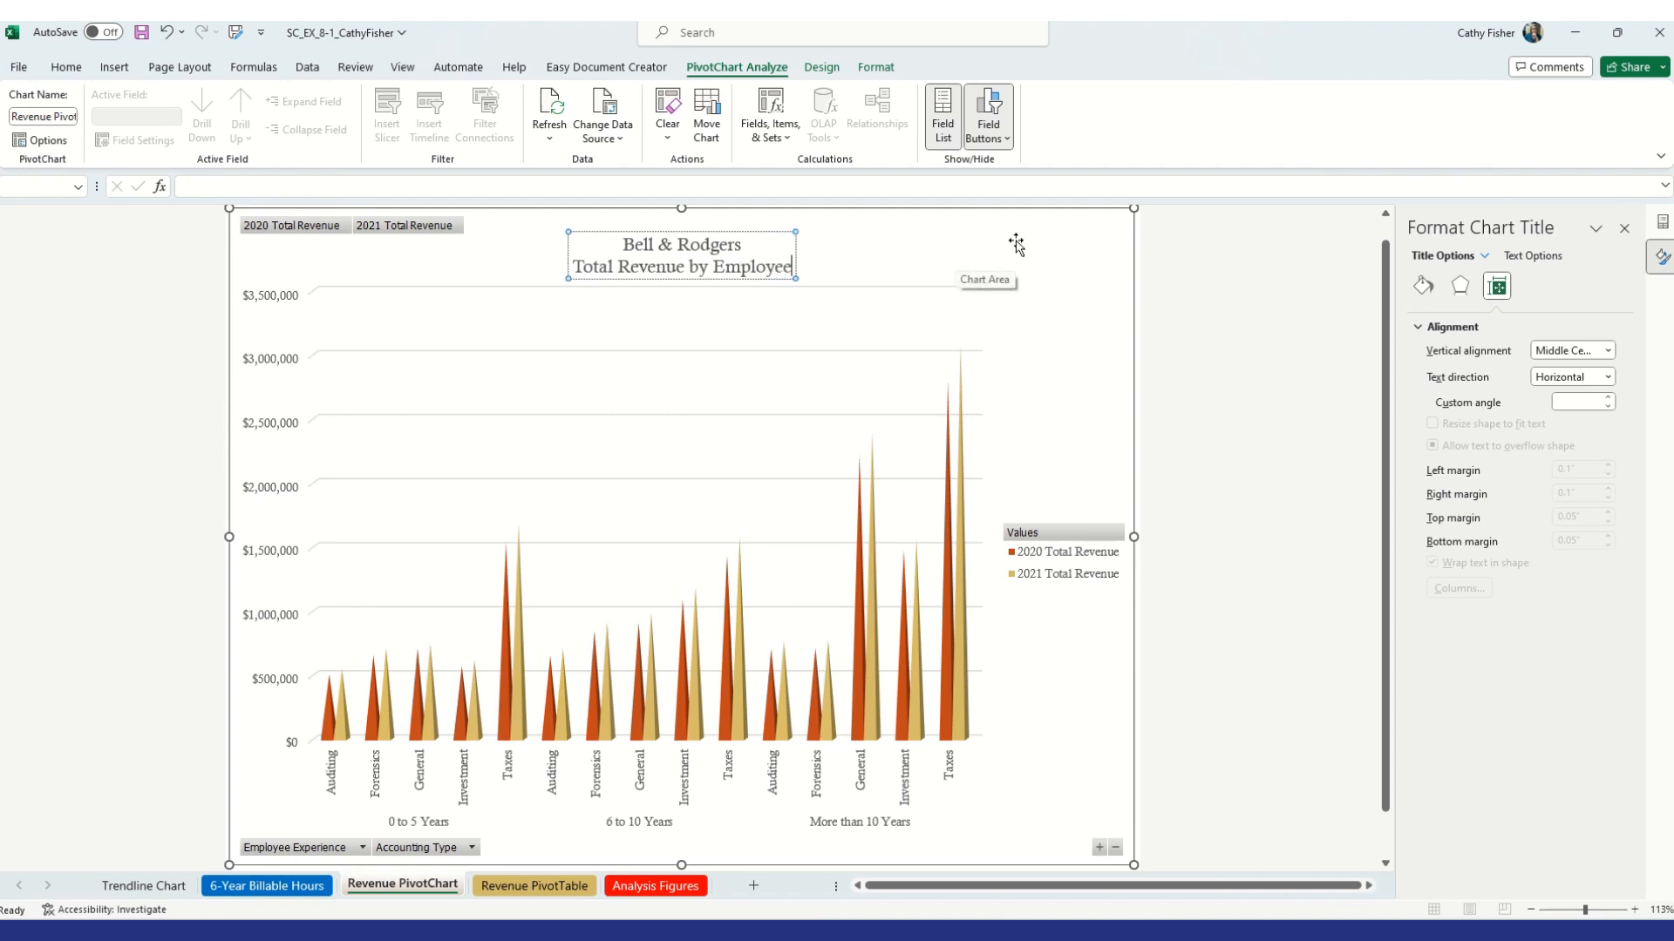
text( Experien)
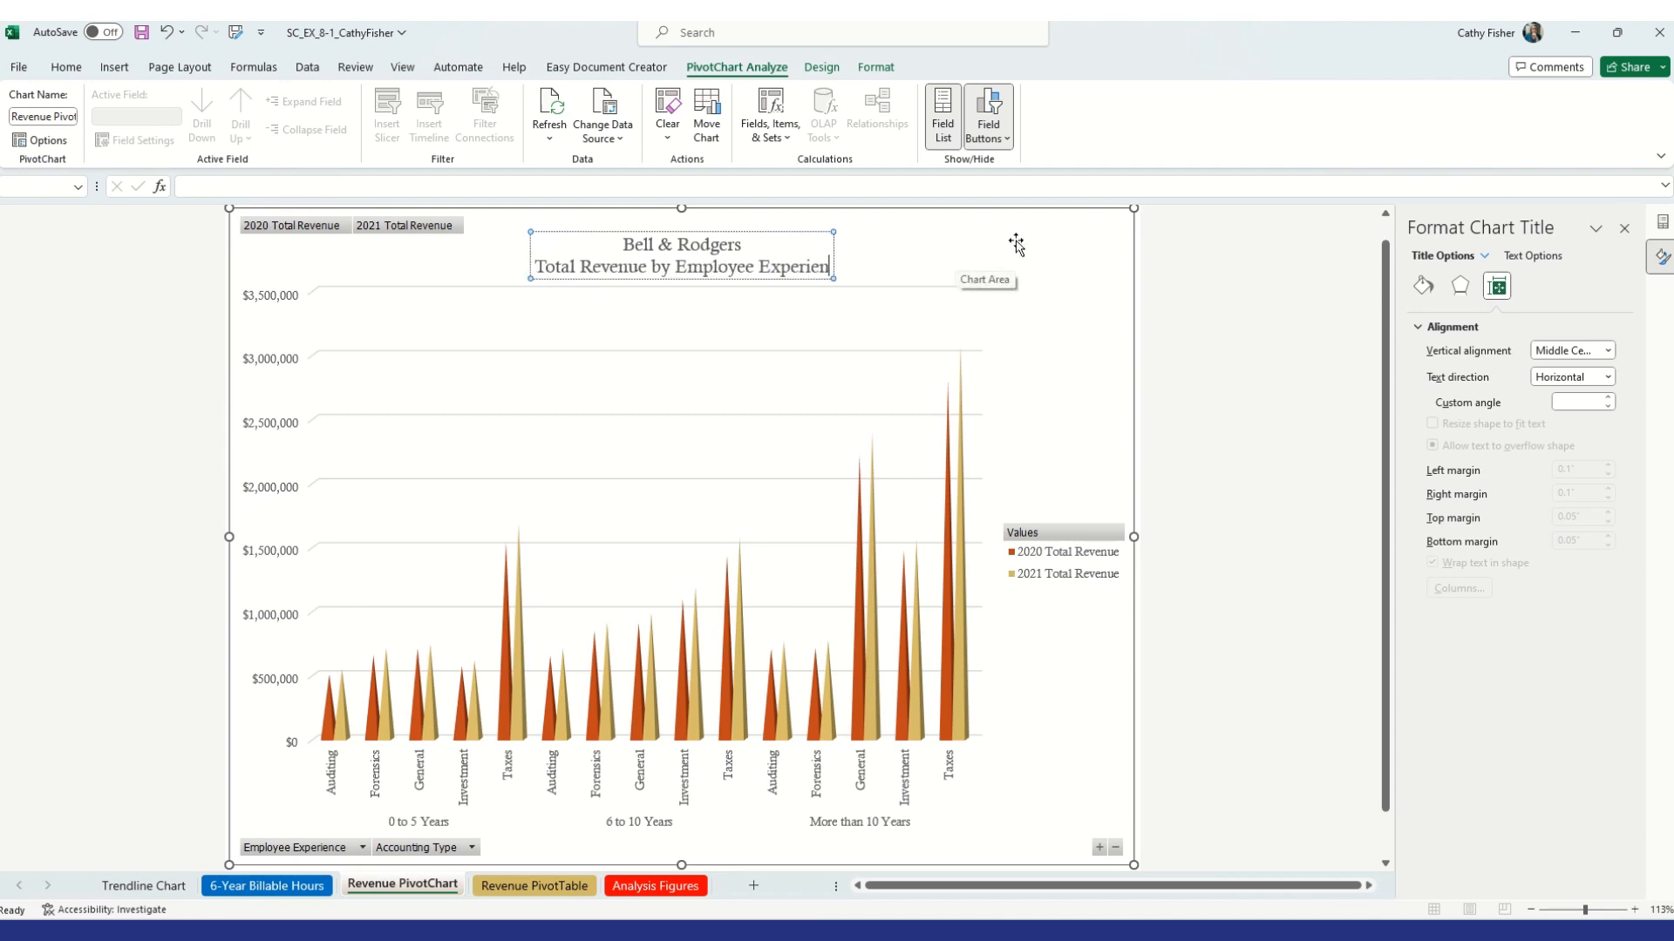
text(ce and Acc)
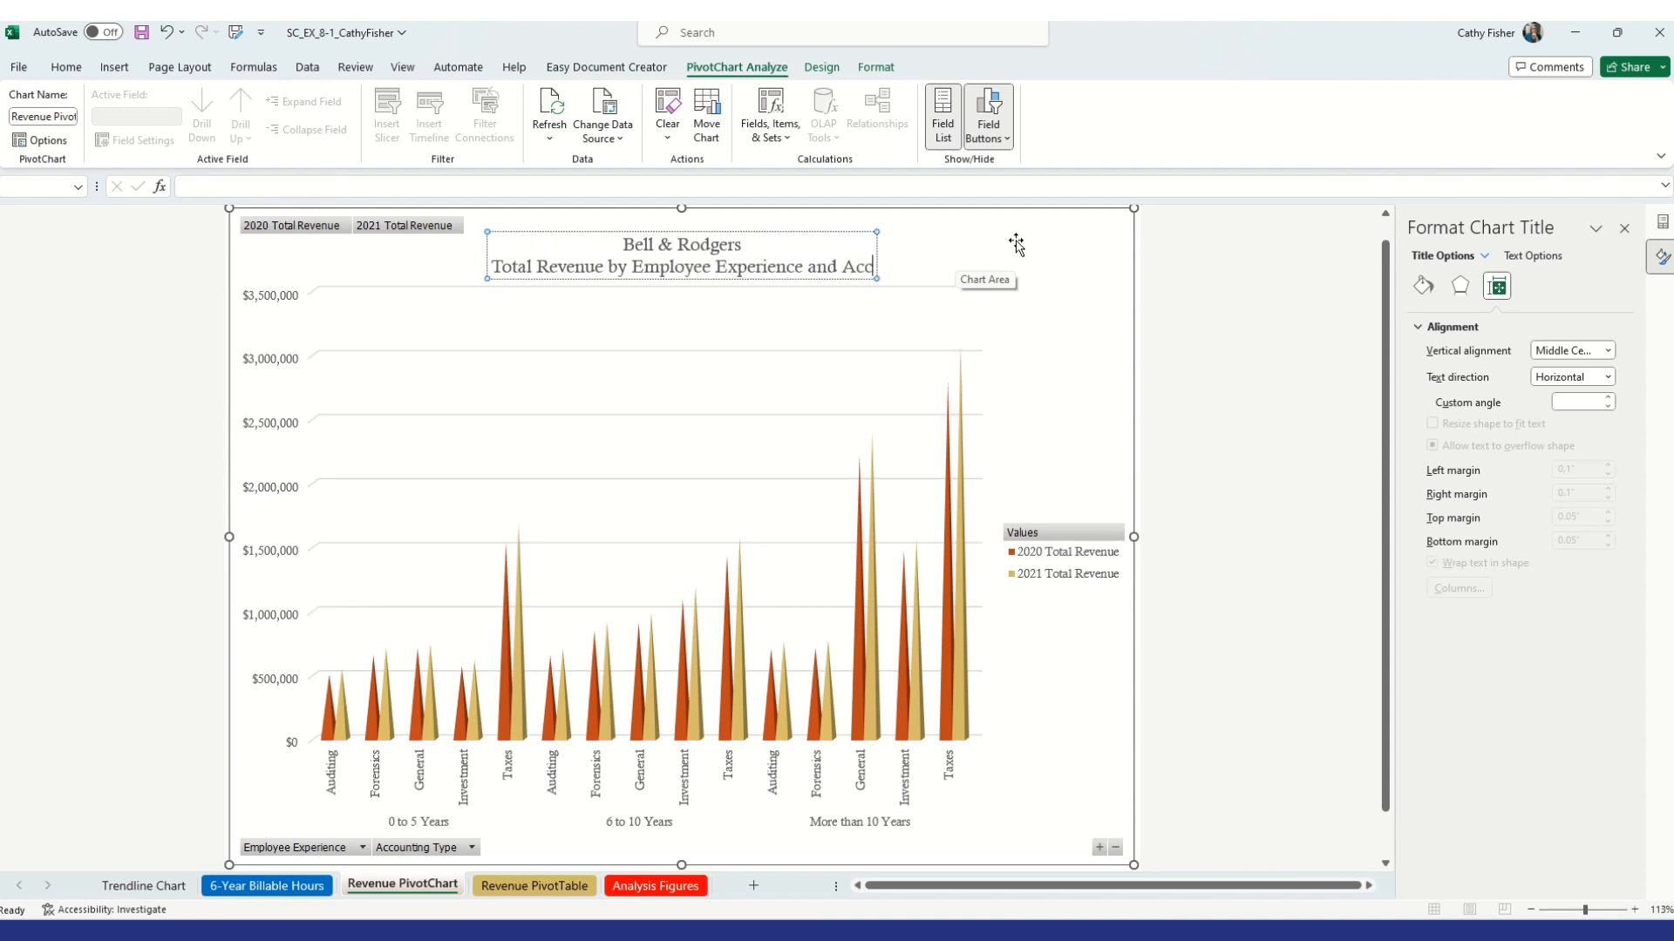
text(counting)
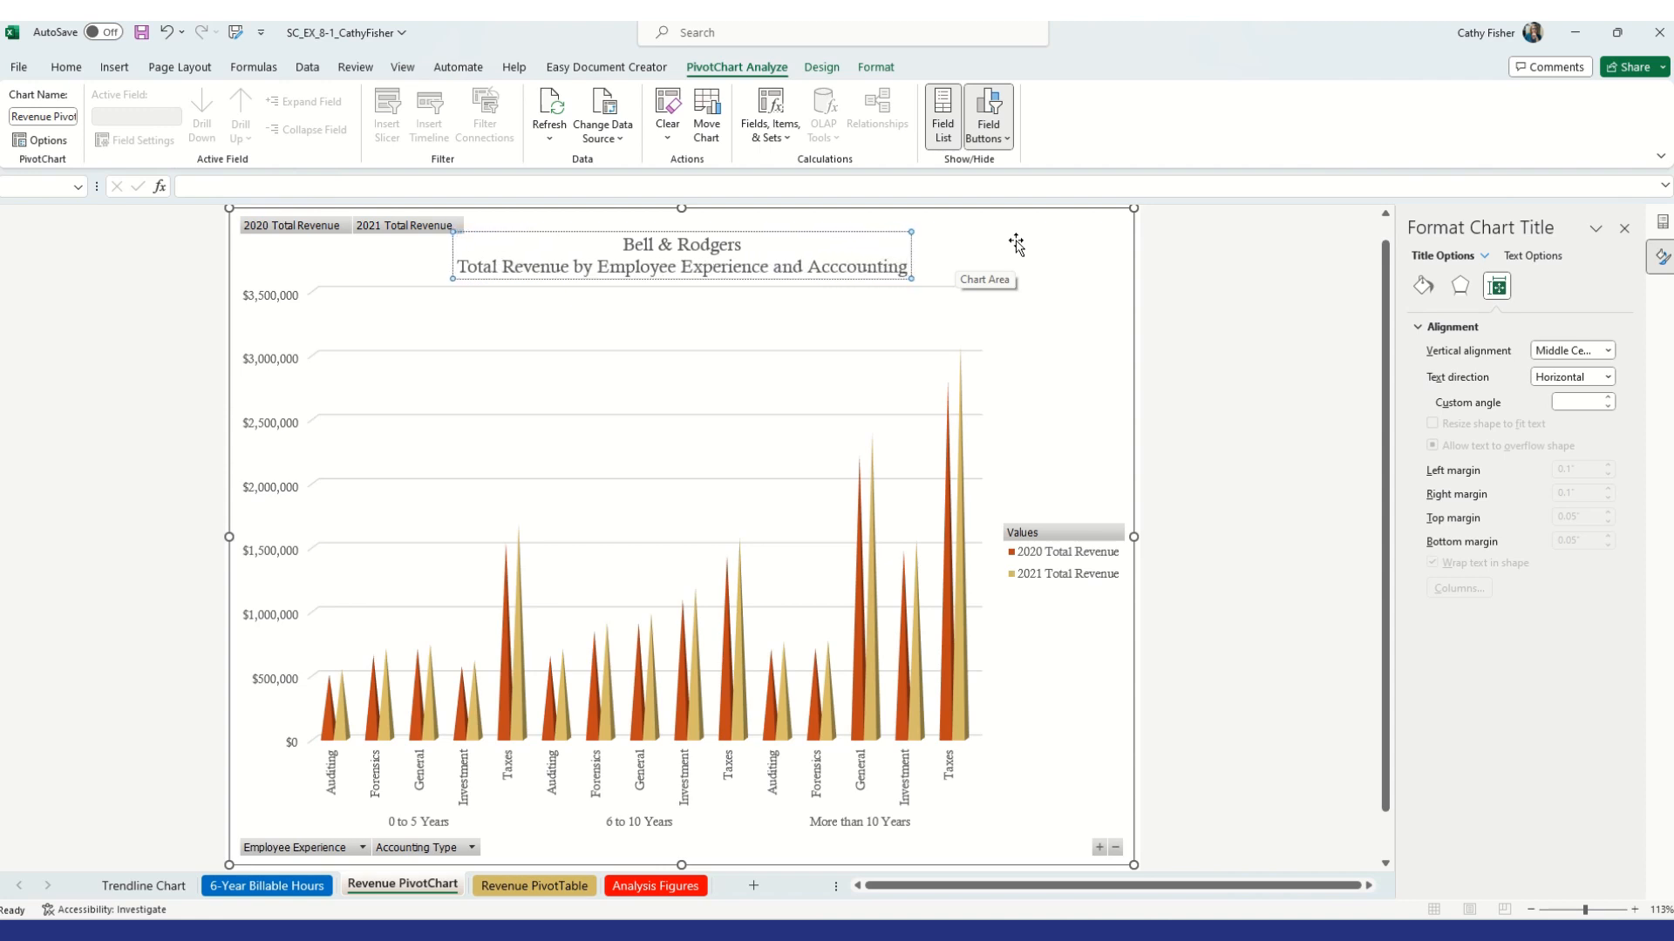
text( Type)
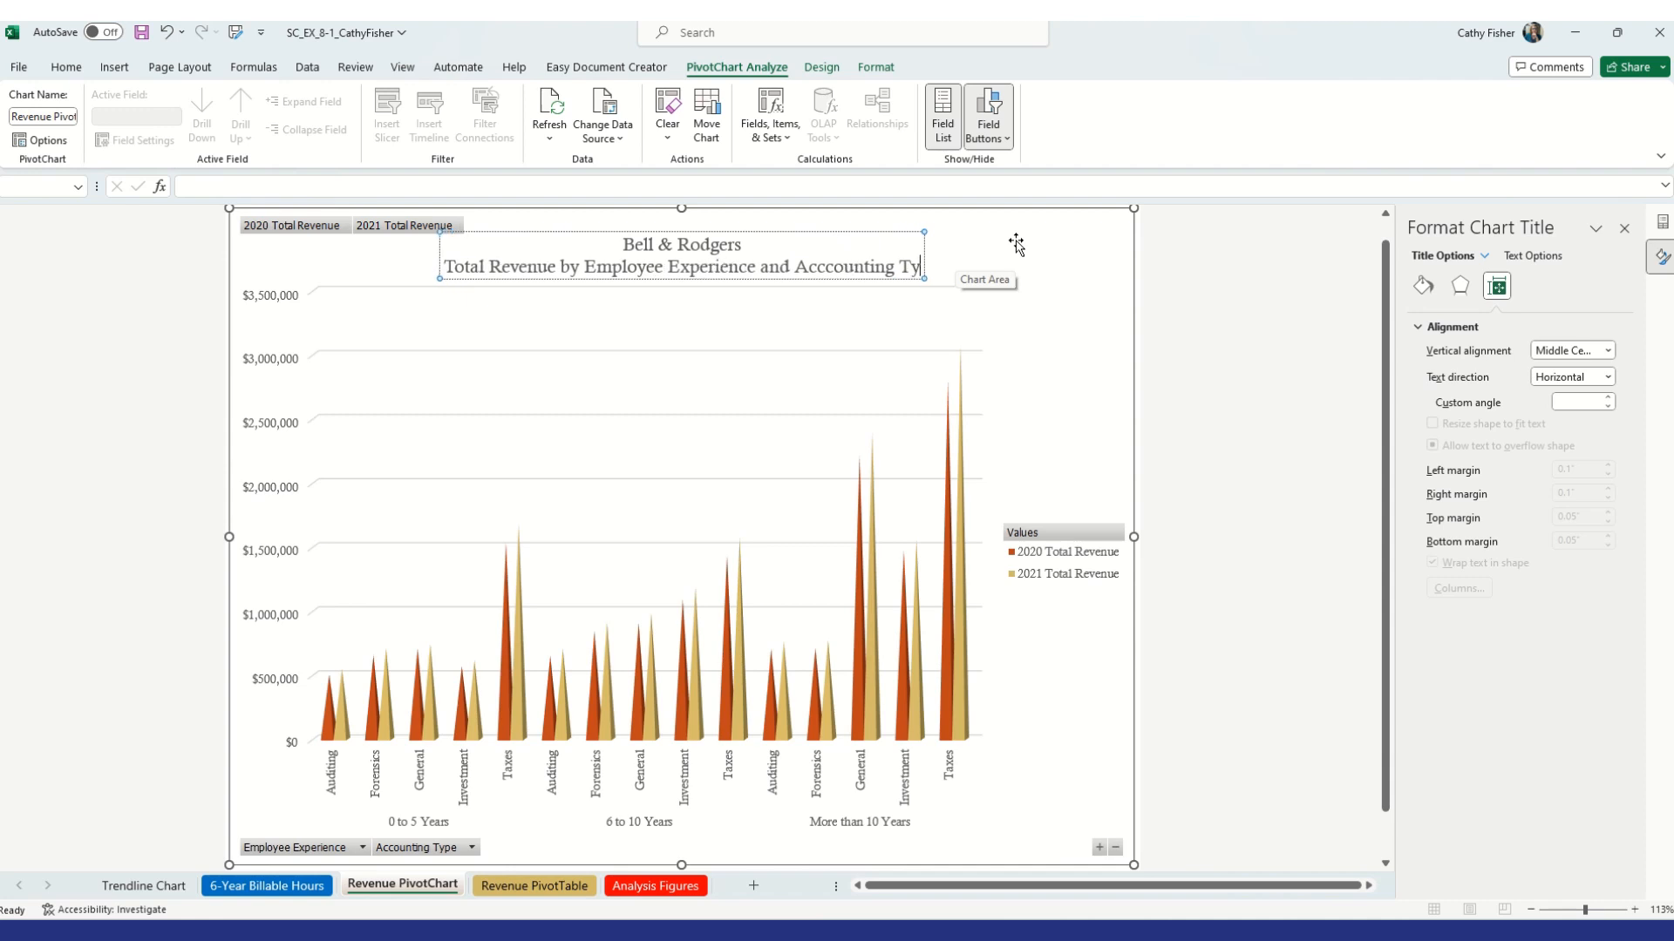
Correct the Accounting spelling in the title and add a third line reading 2020 and 2021
click(829, 264)
key(BackSpace)
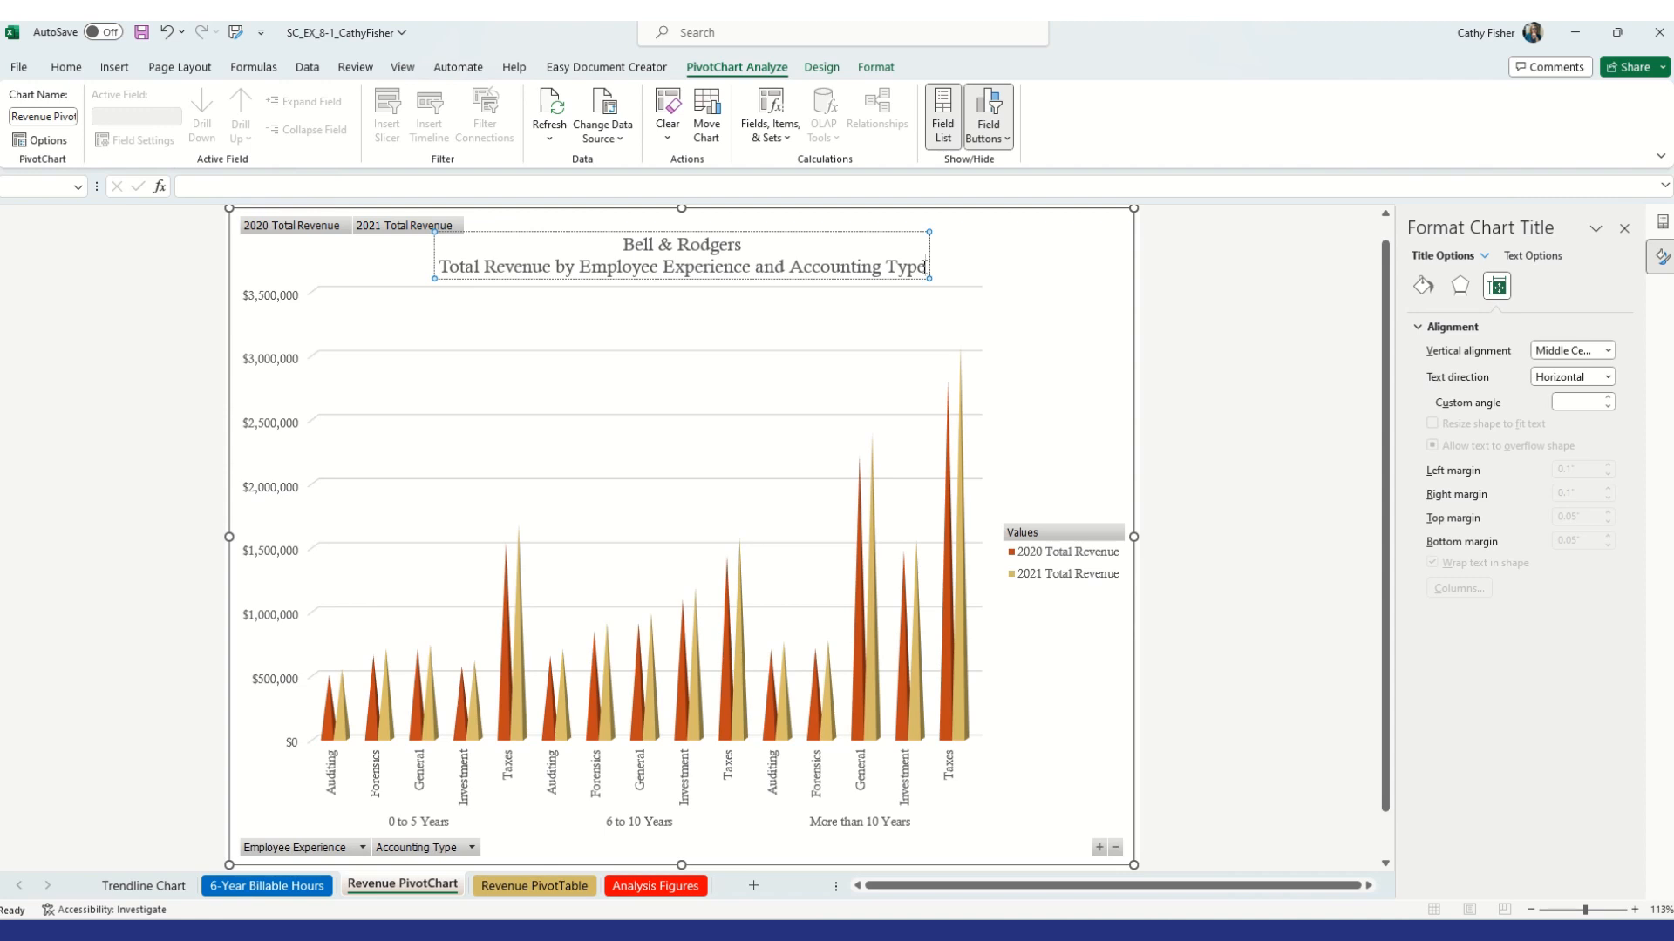
text(2)
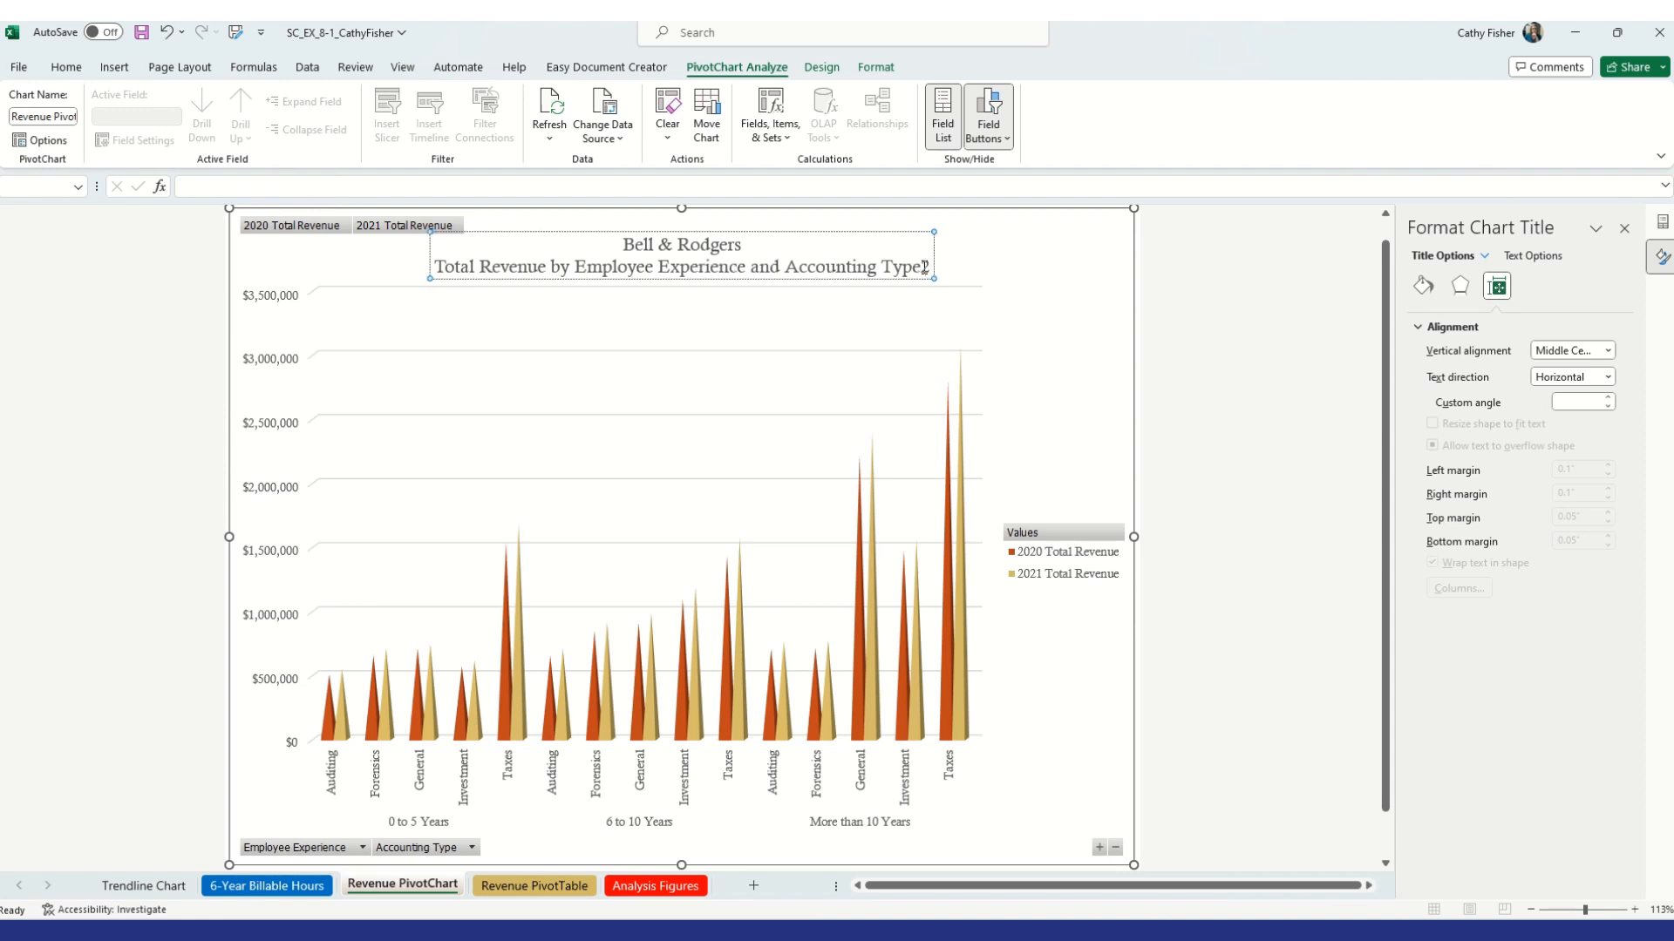
key(BackSpace)
key(Return)
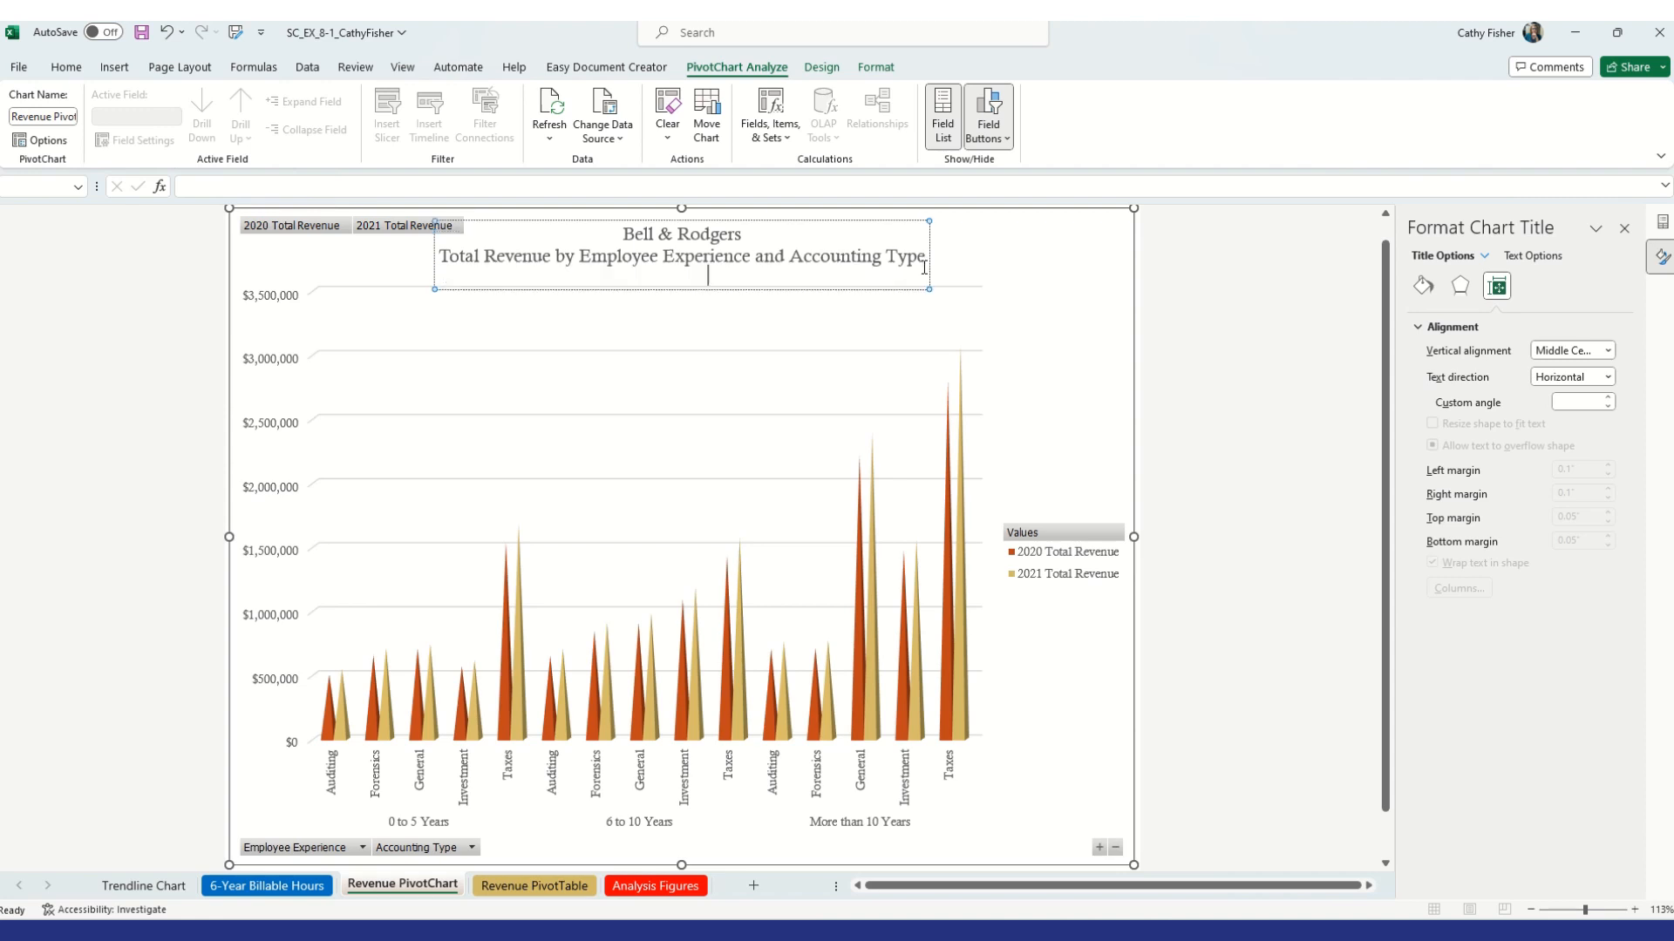
text(2020 and 2021)
Select all title text and change its font color to a theme color
drag(632, 230, 772, 276)
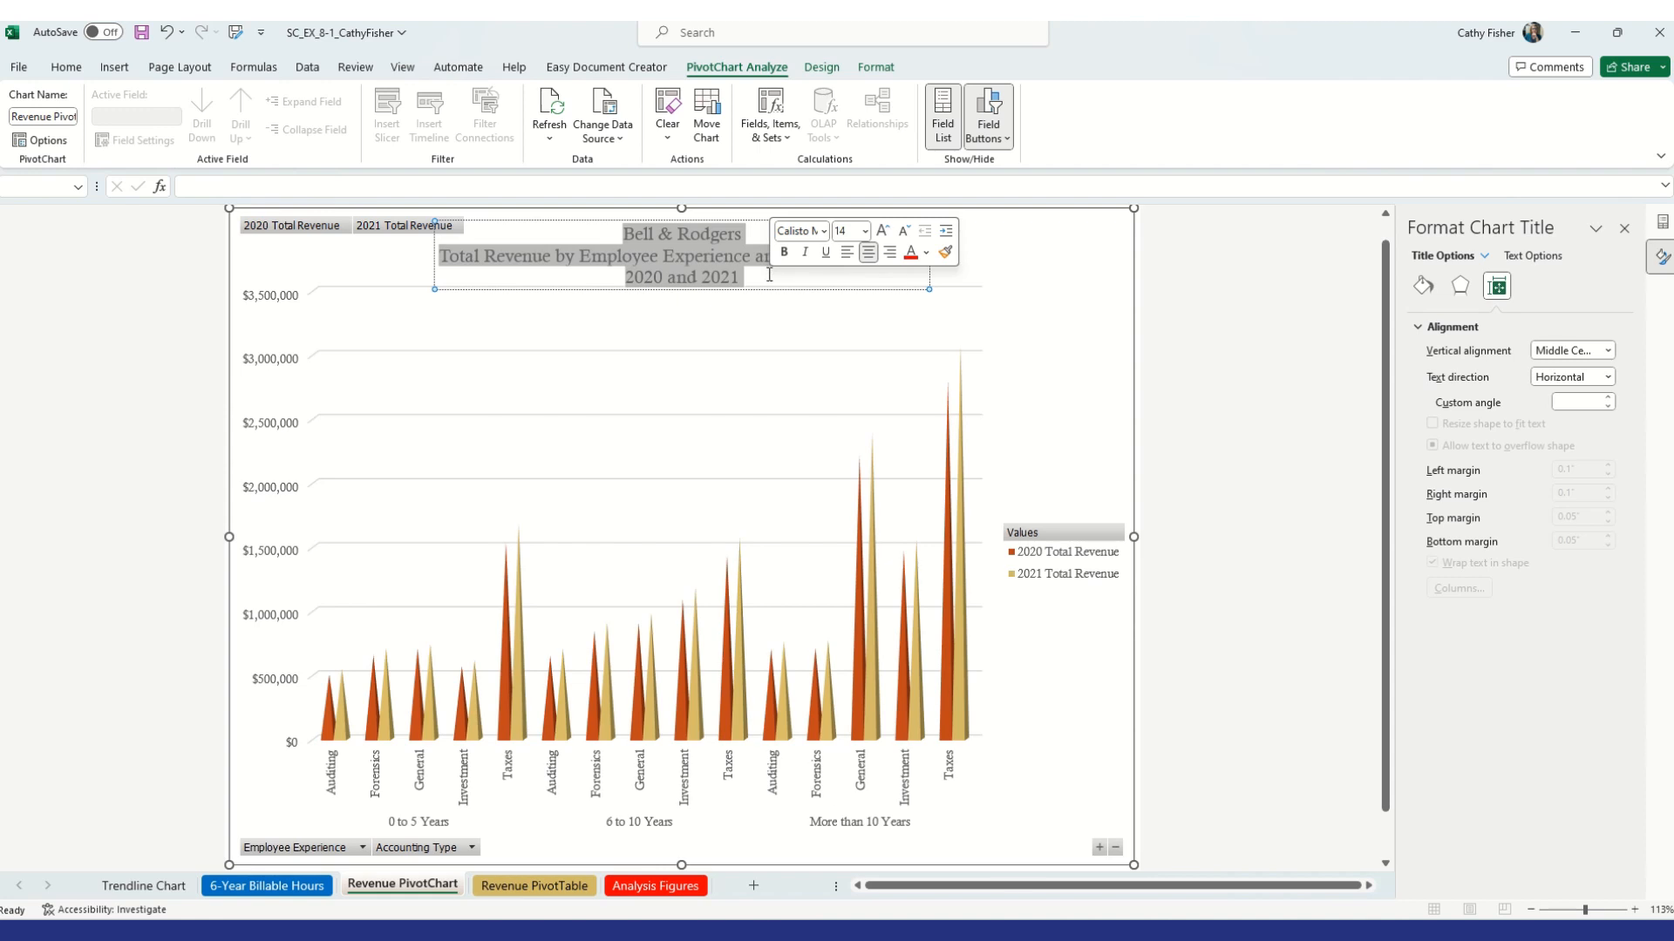
click(926, 254)
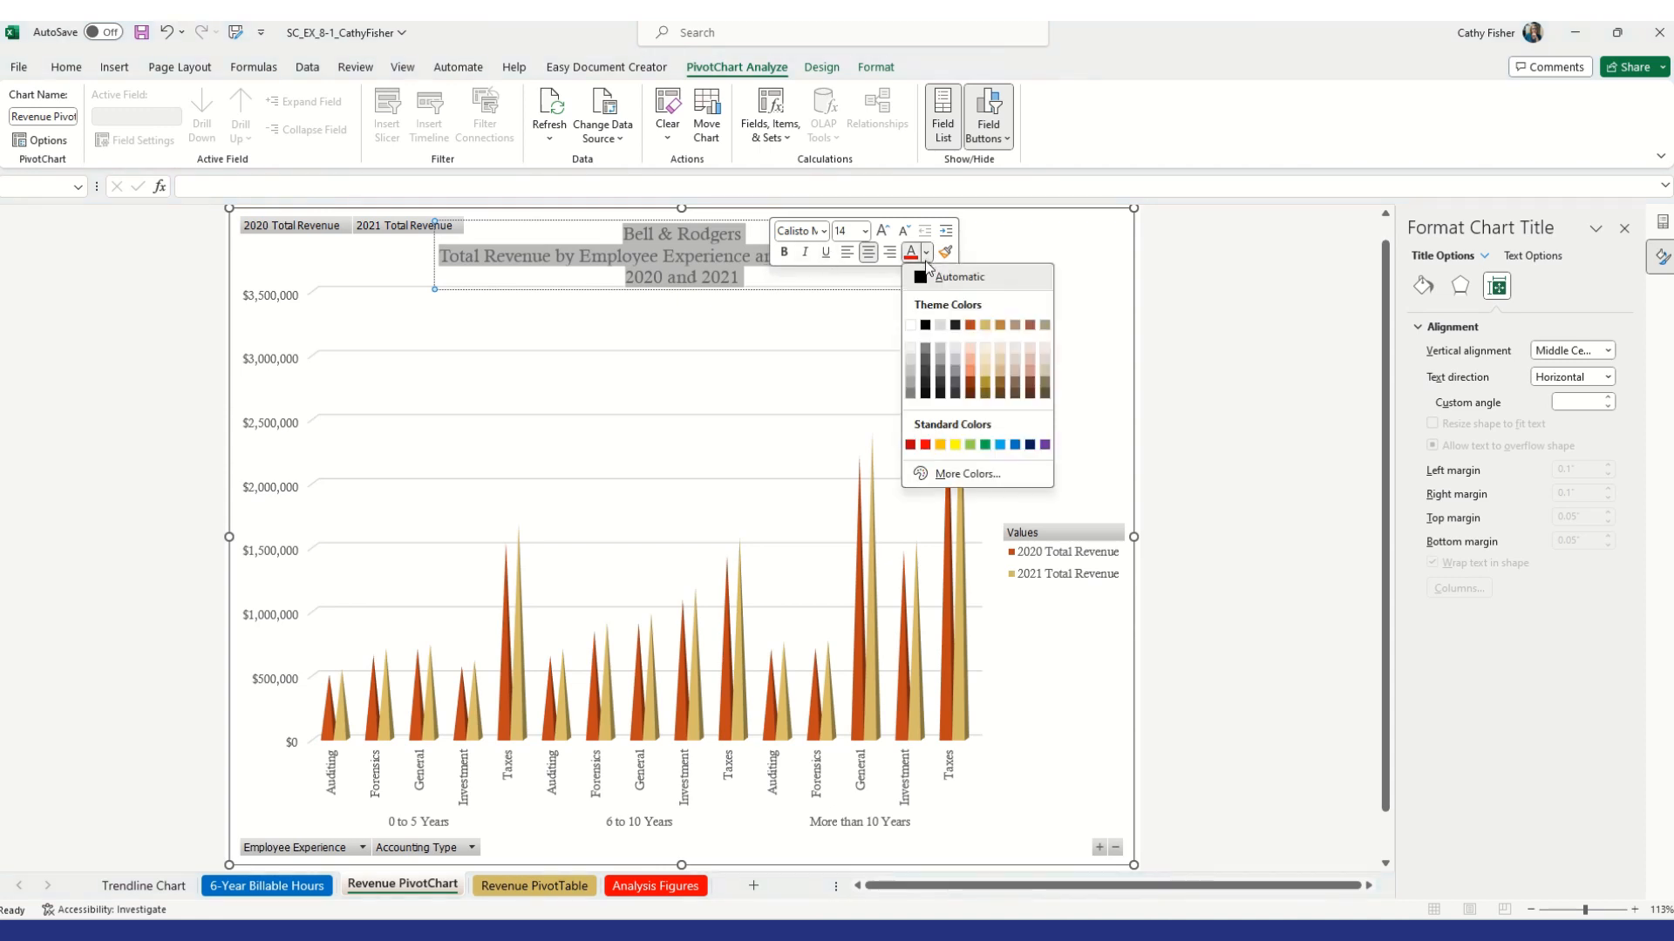
click(925, 326)
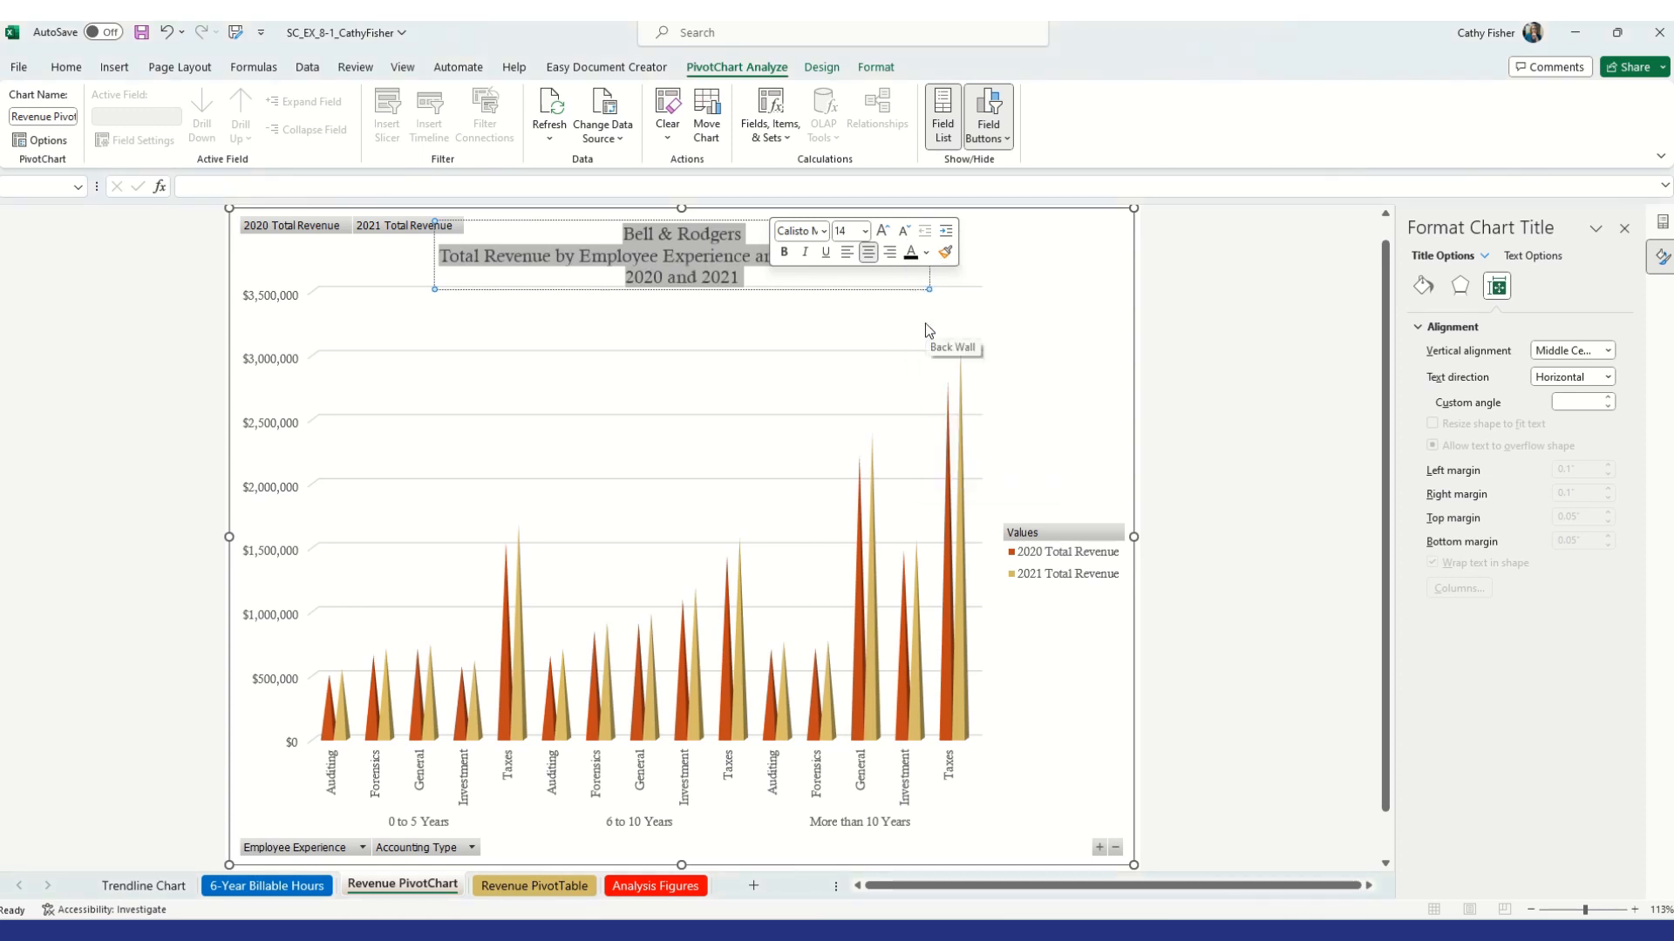
click(981, 291)
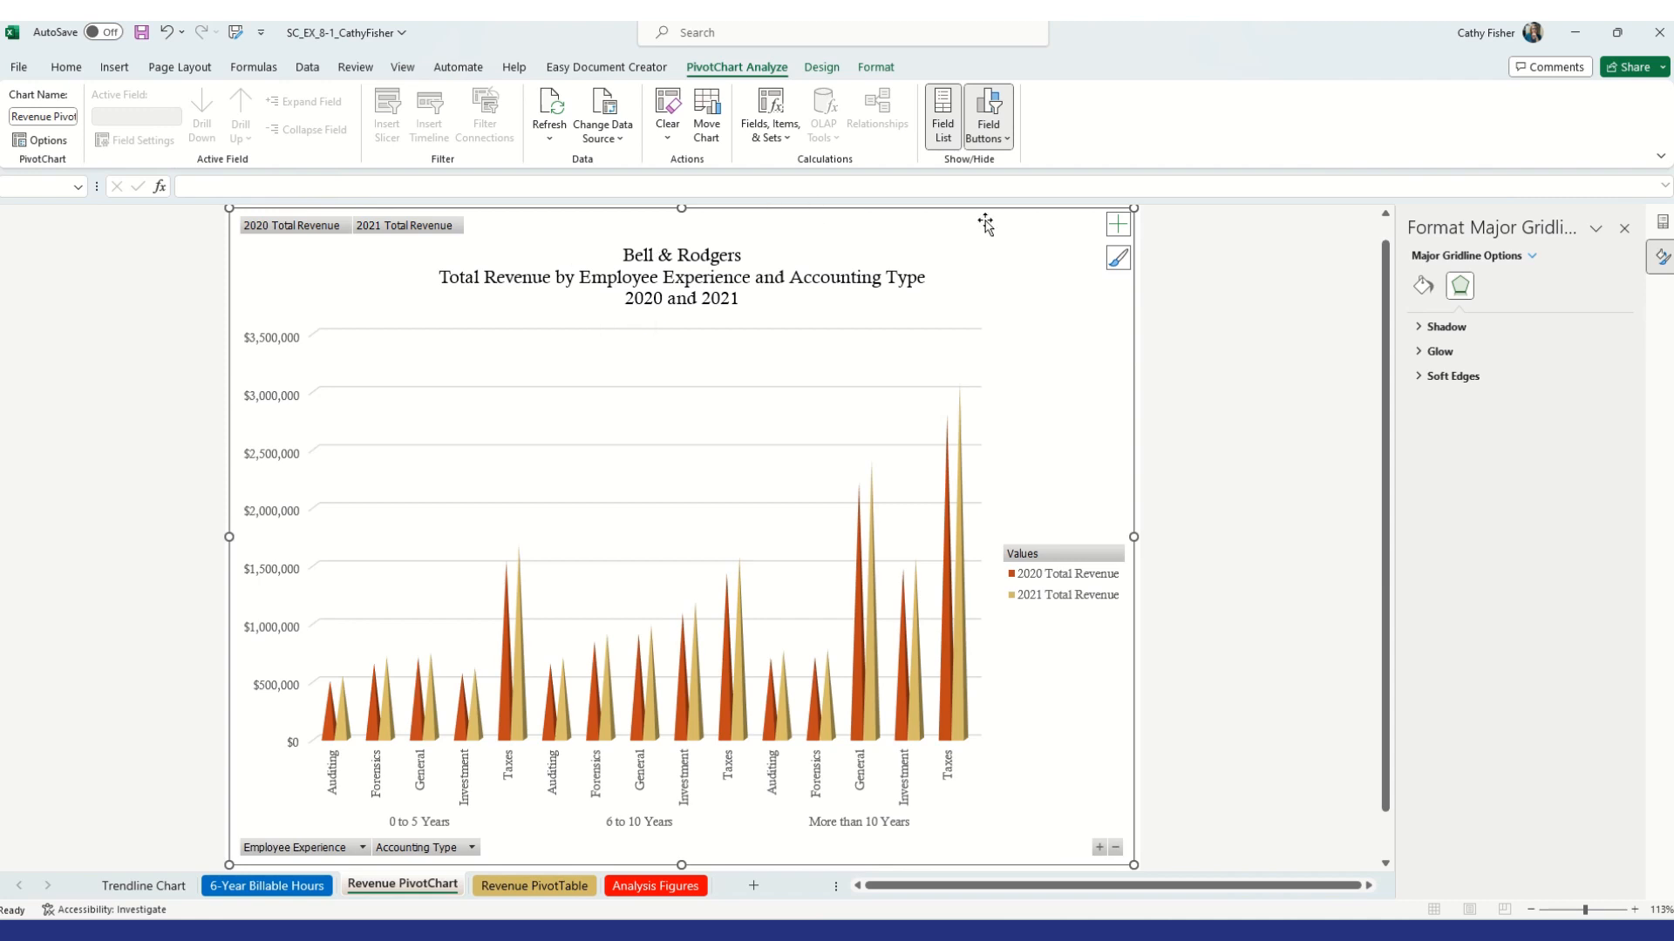
click(1116, 228)
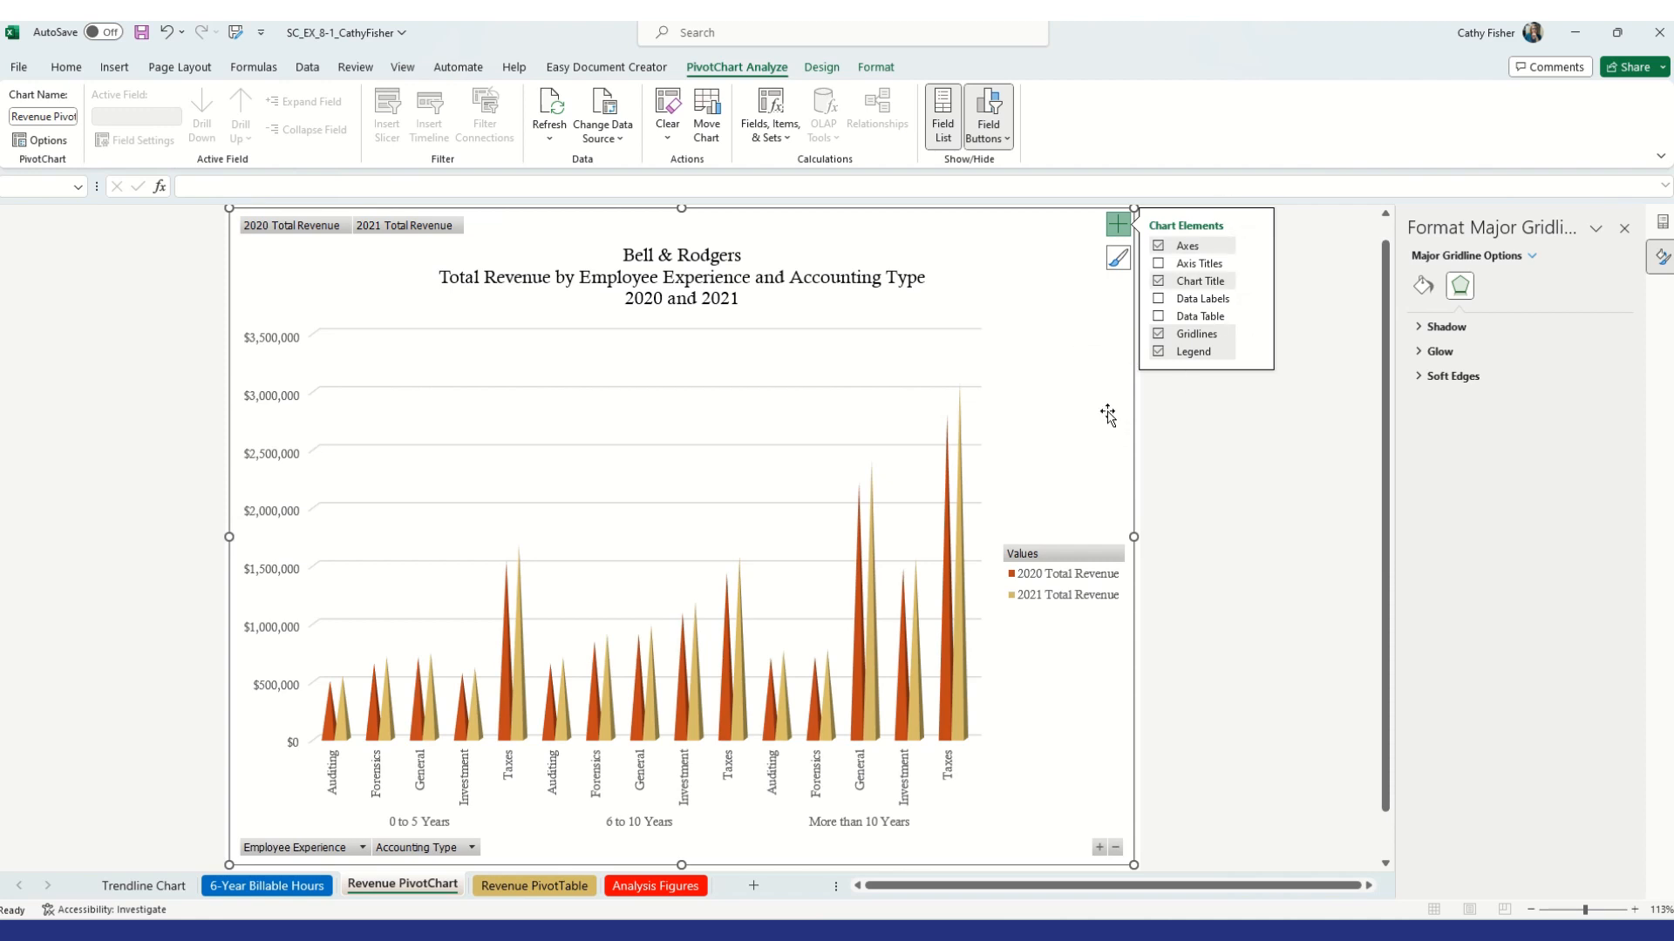
click(1107, 416)
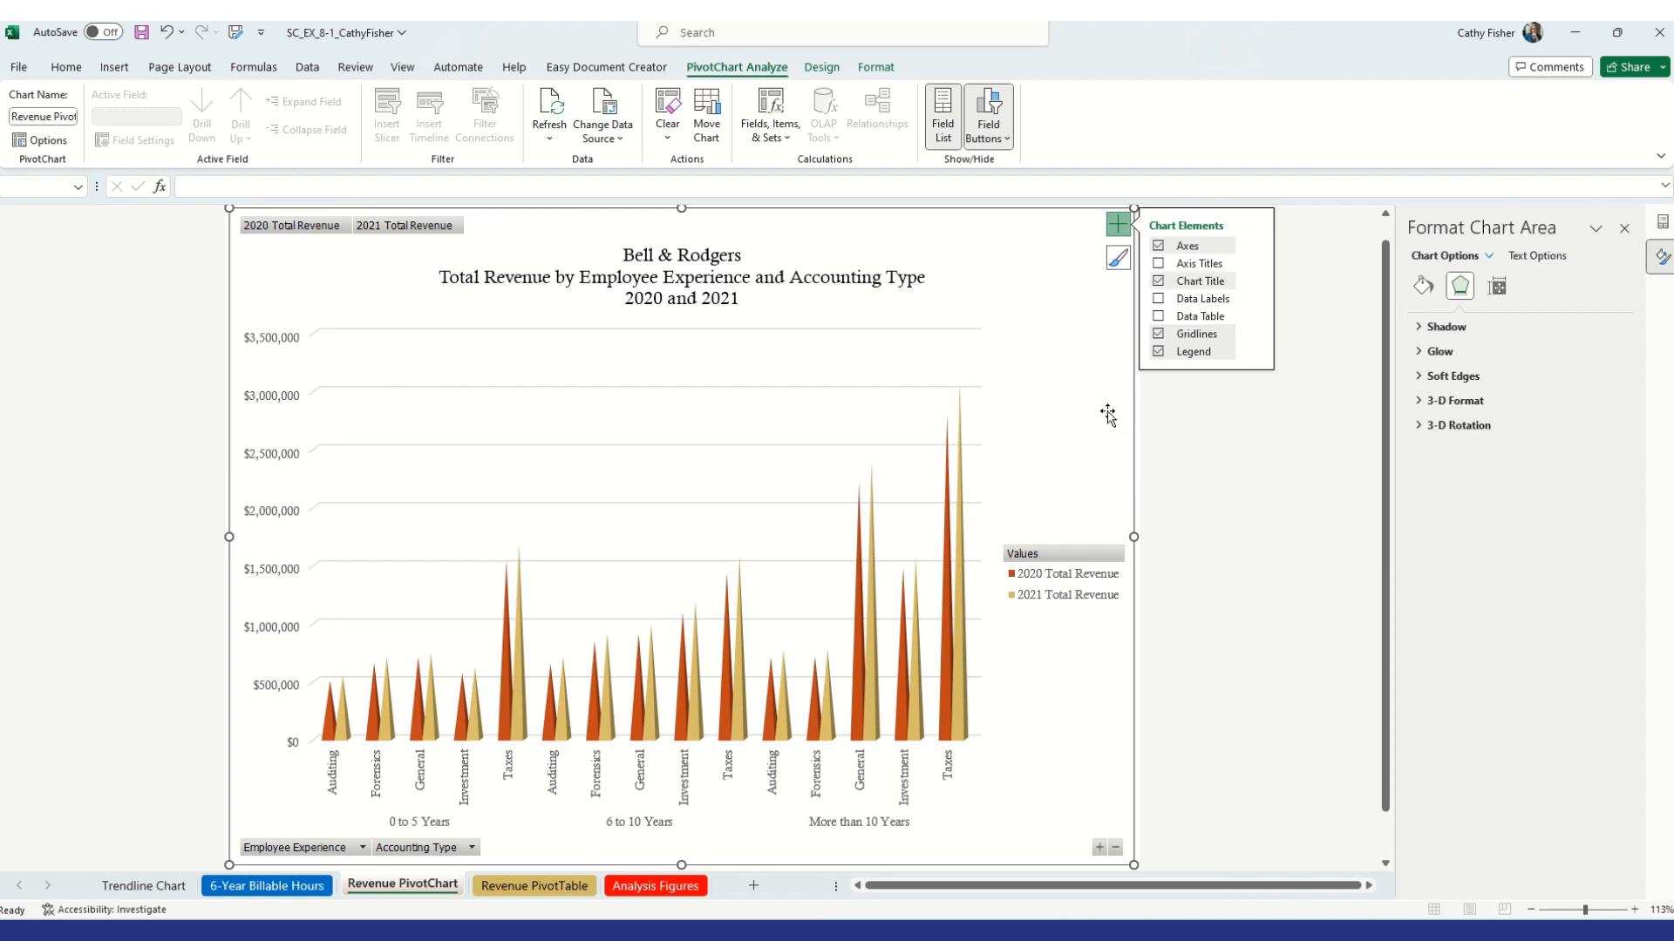
click(1123, 226)
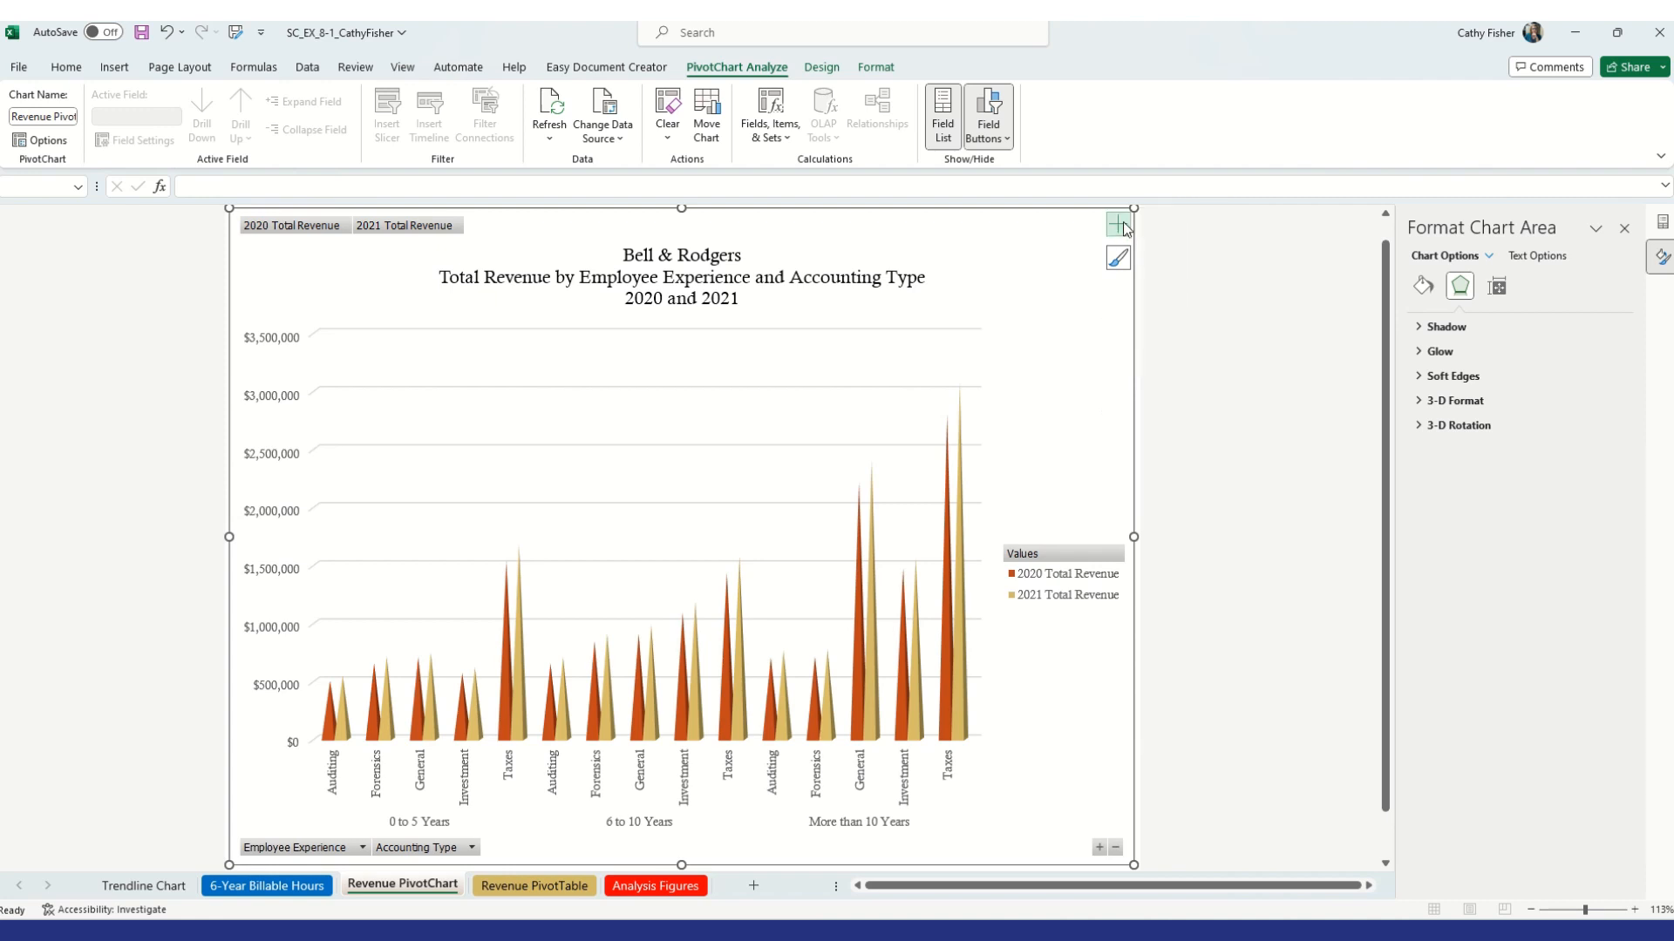
Select the chart's back wall and fill it with the Light Blue standard color
click(877, 68)
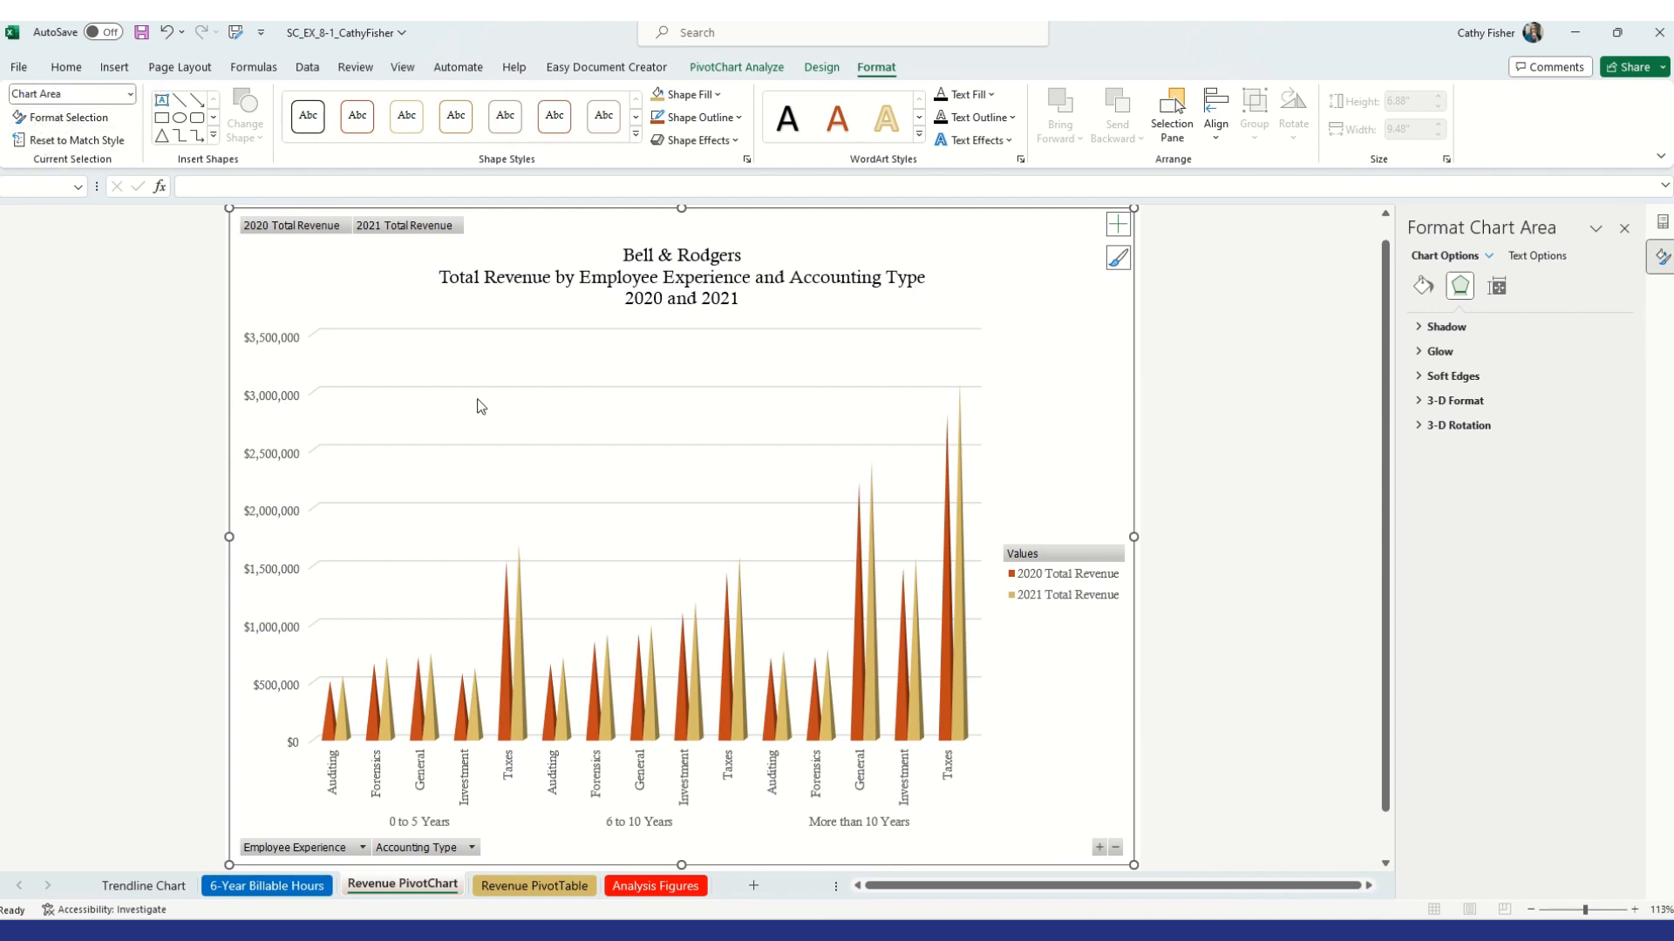
click(130, 95)
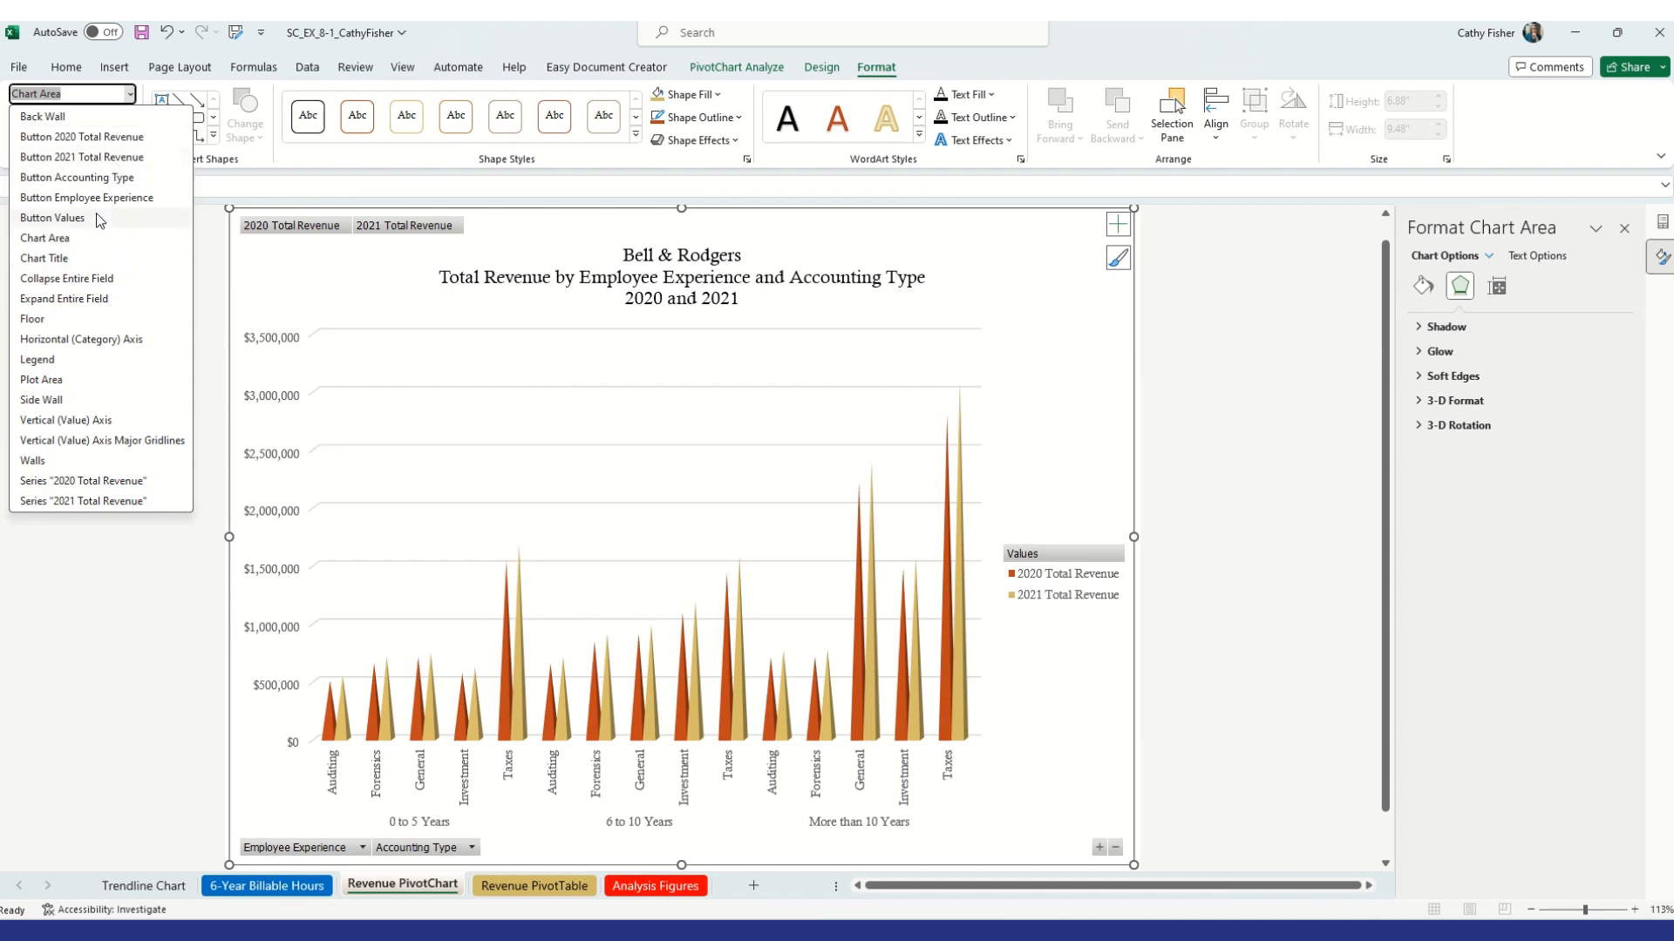
click(66, 123)
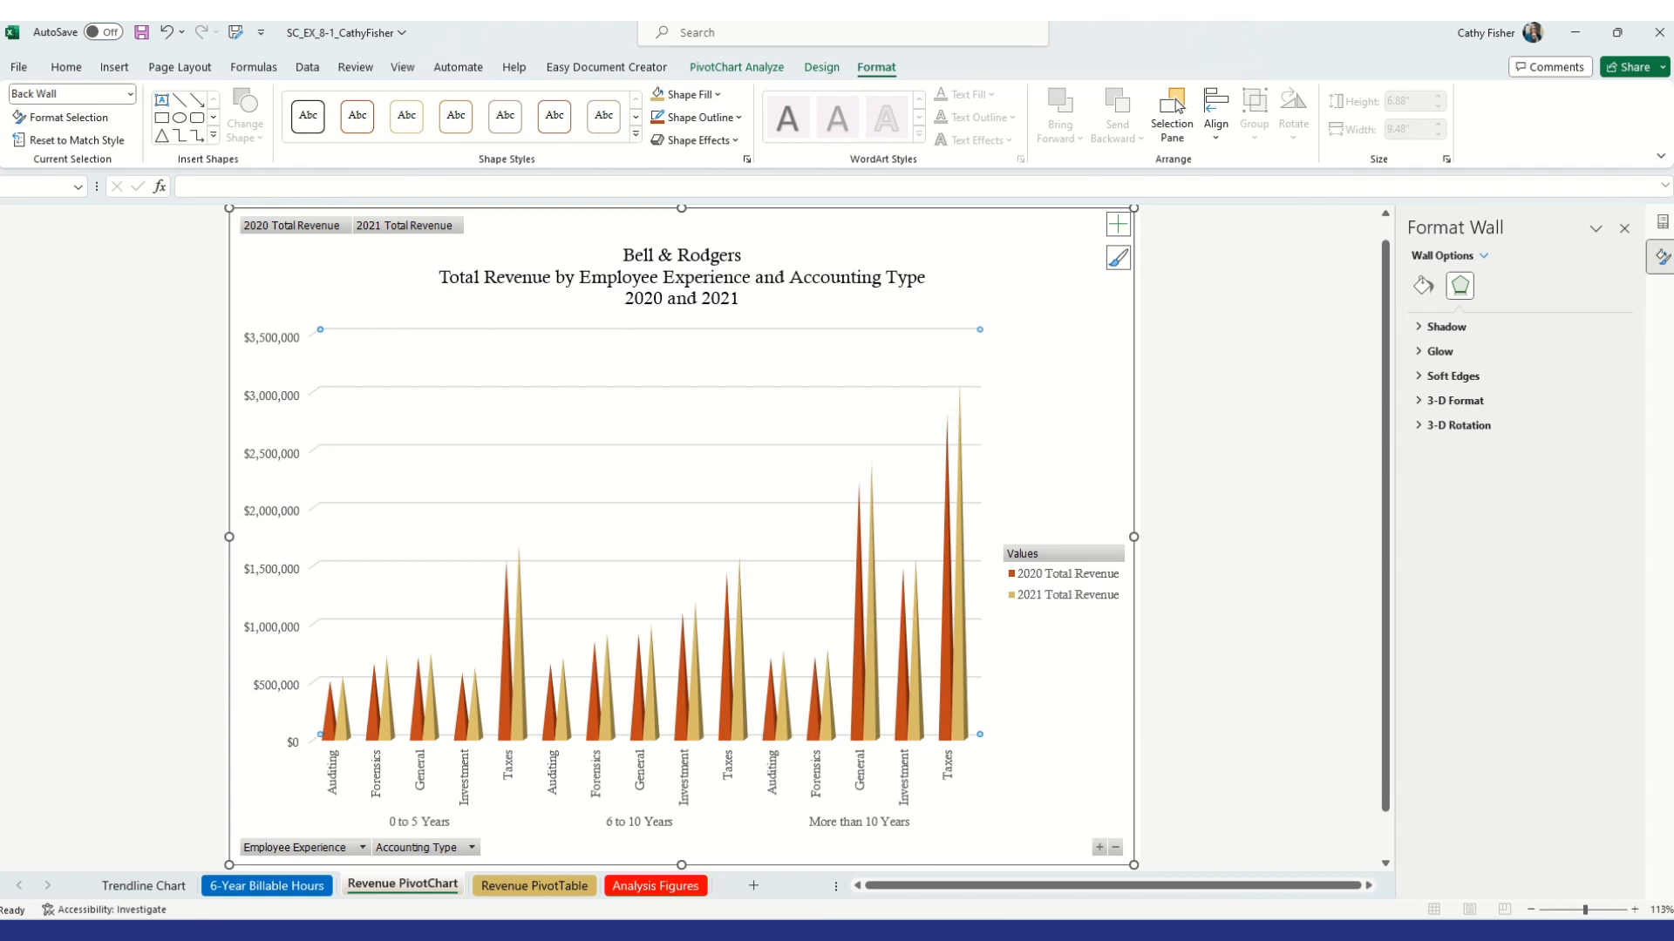
click(1424, 286)
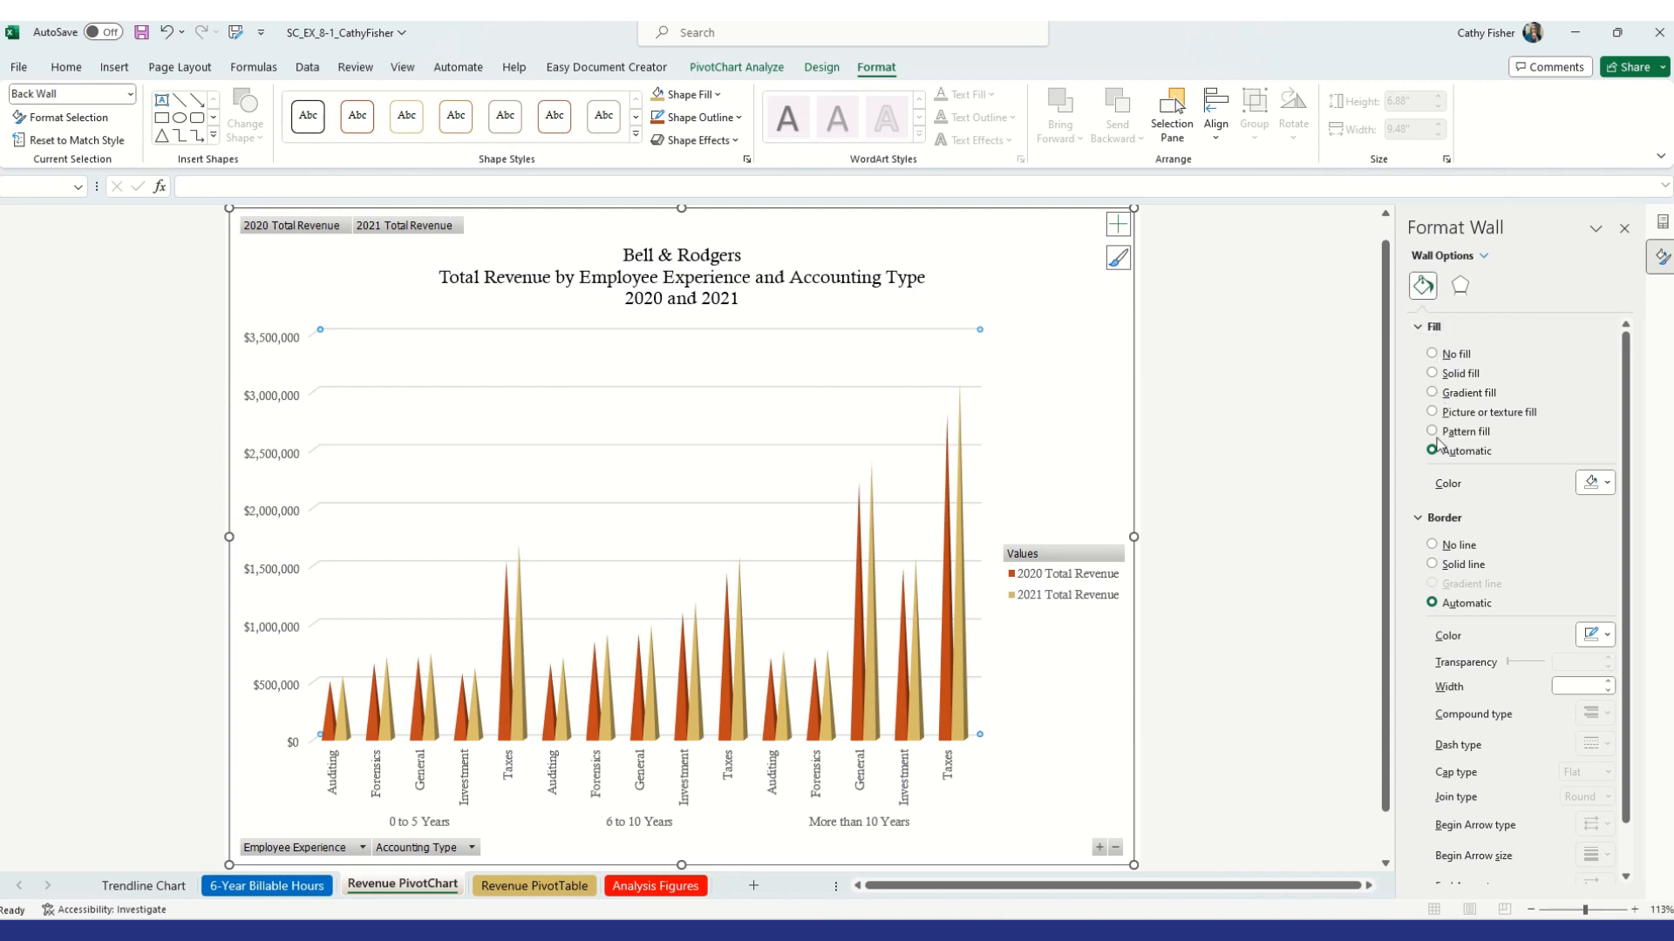
click(1608, 487)
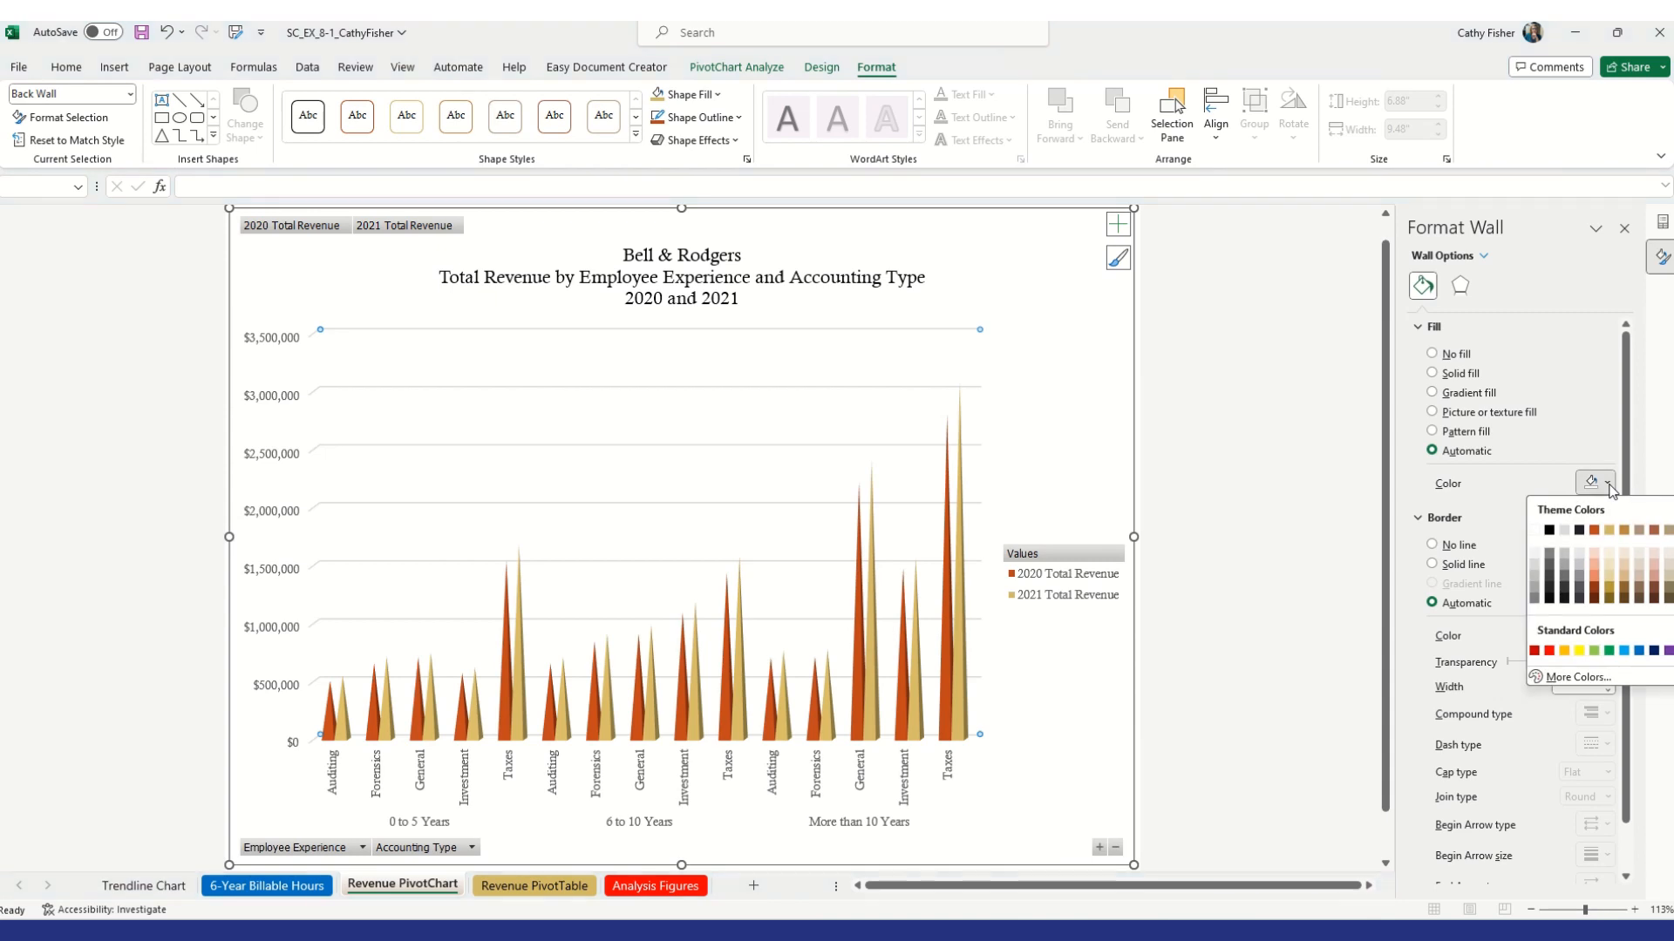
click(1624, 651)
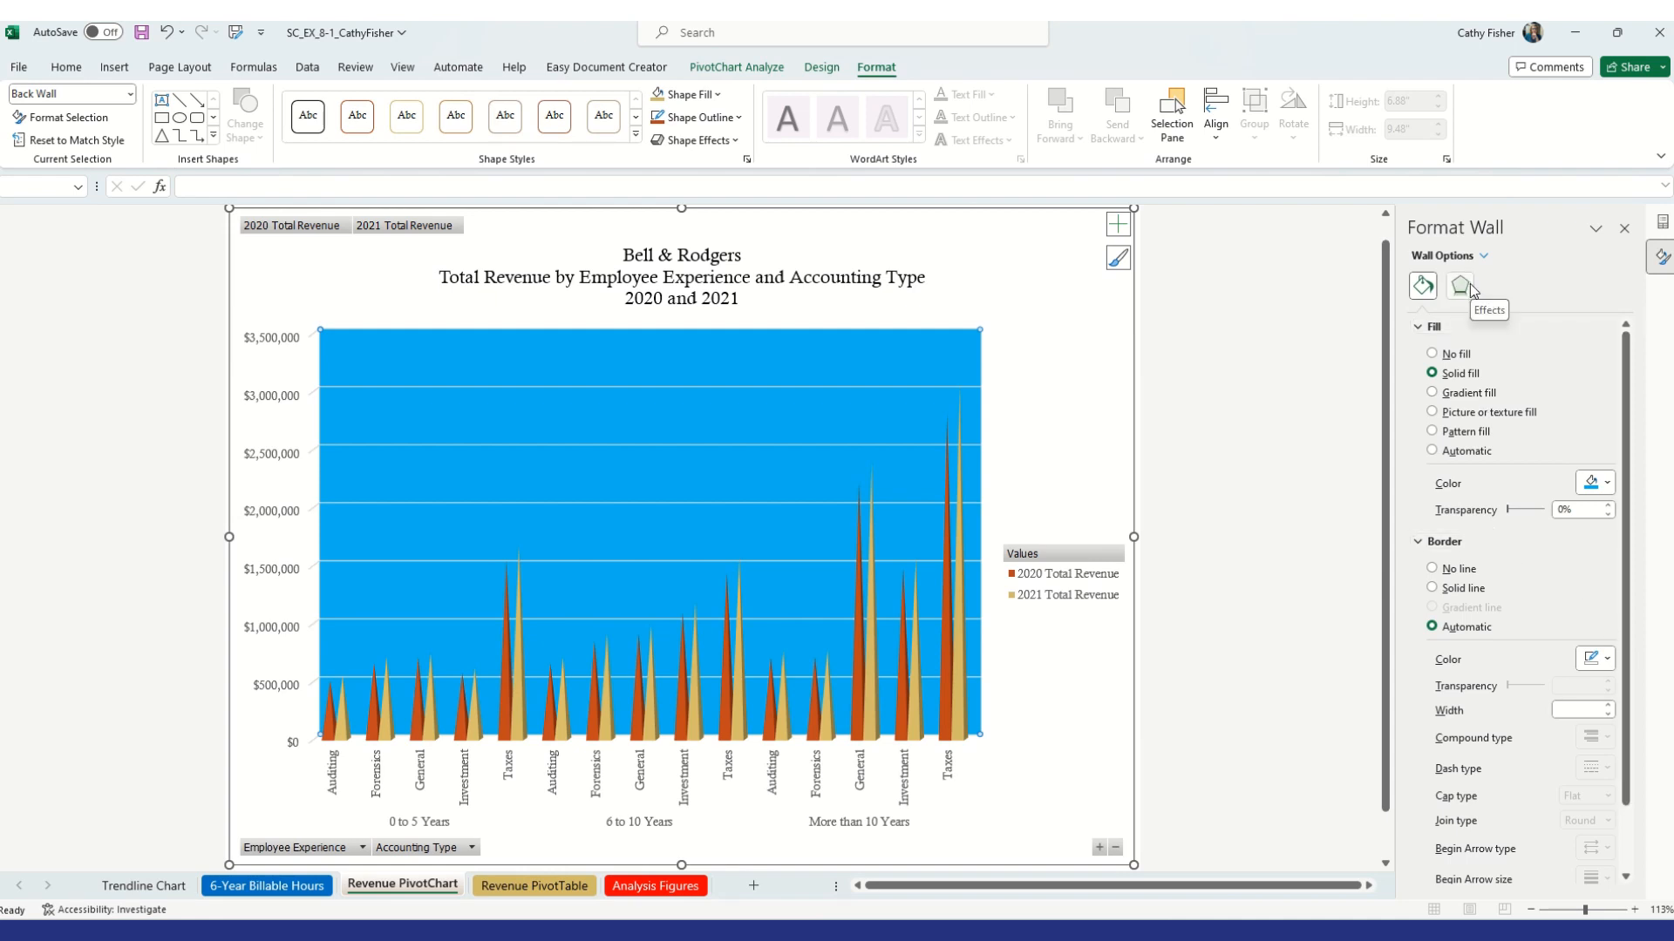
Apply the From Center light gradient variation to the back wall fill
scroll(1452, 549, down, 2)
scroll(1451, 558, up, 2)
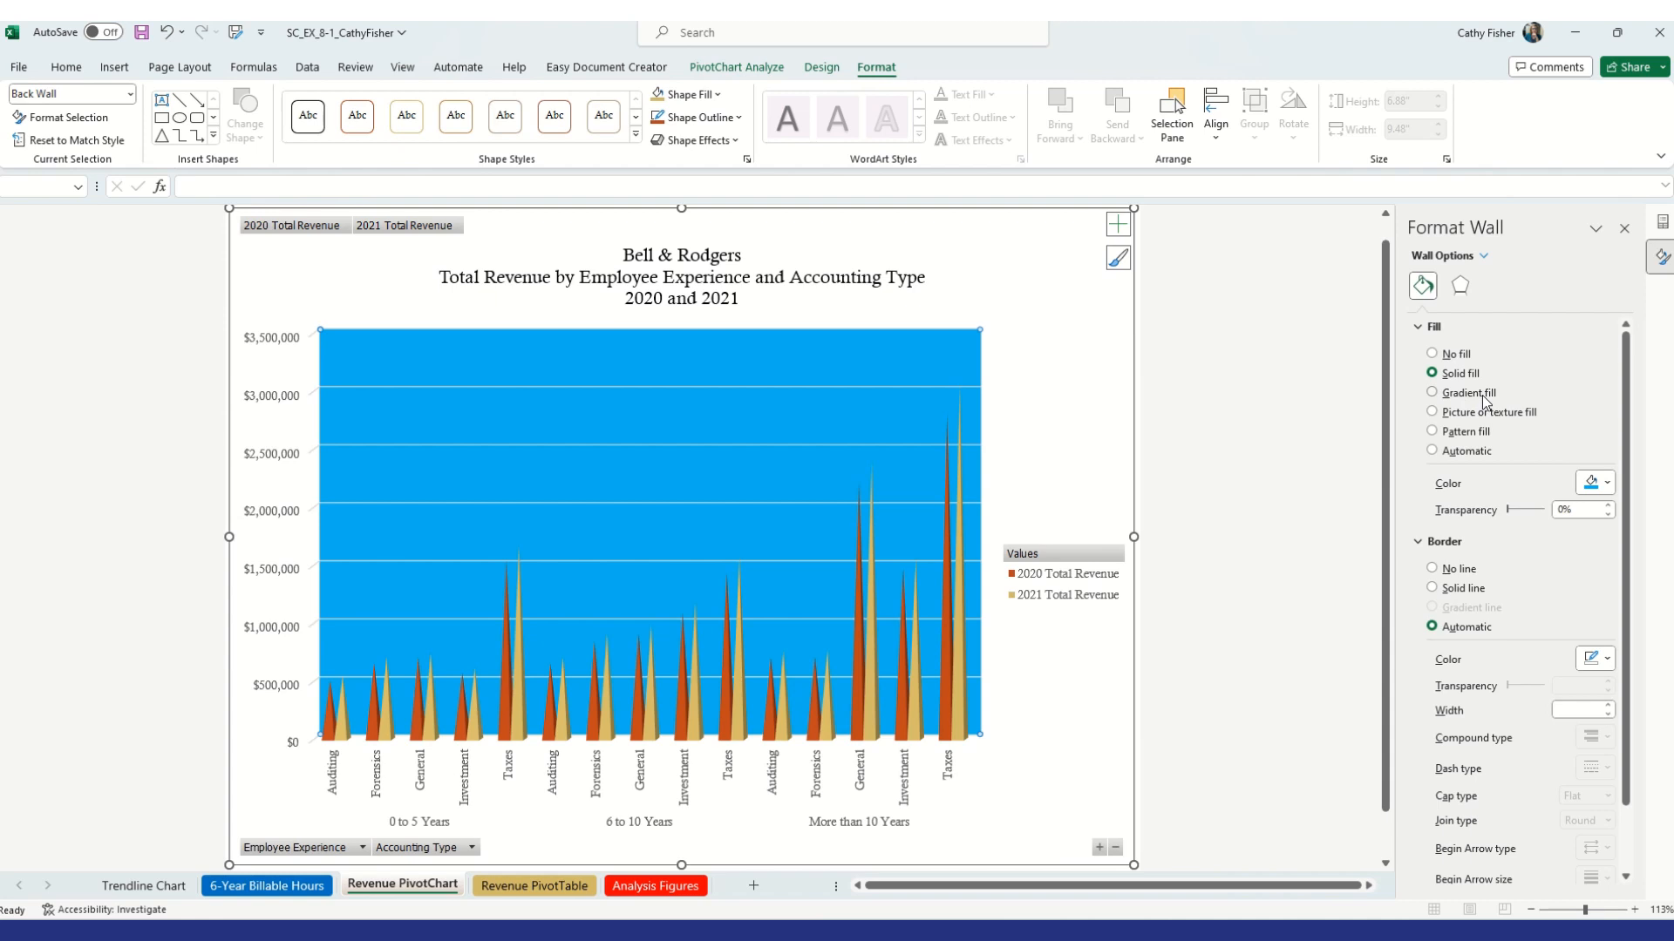
click(719, 95)
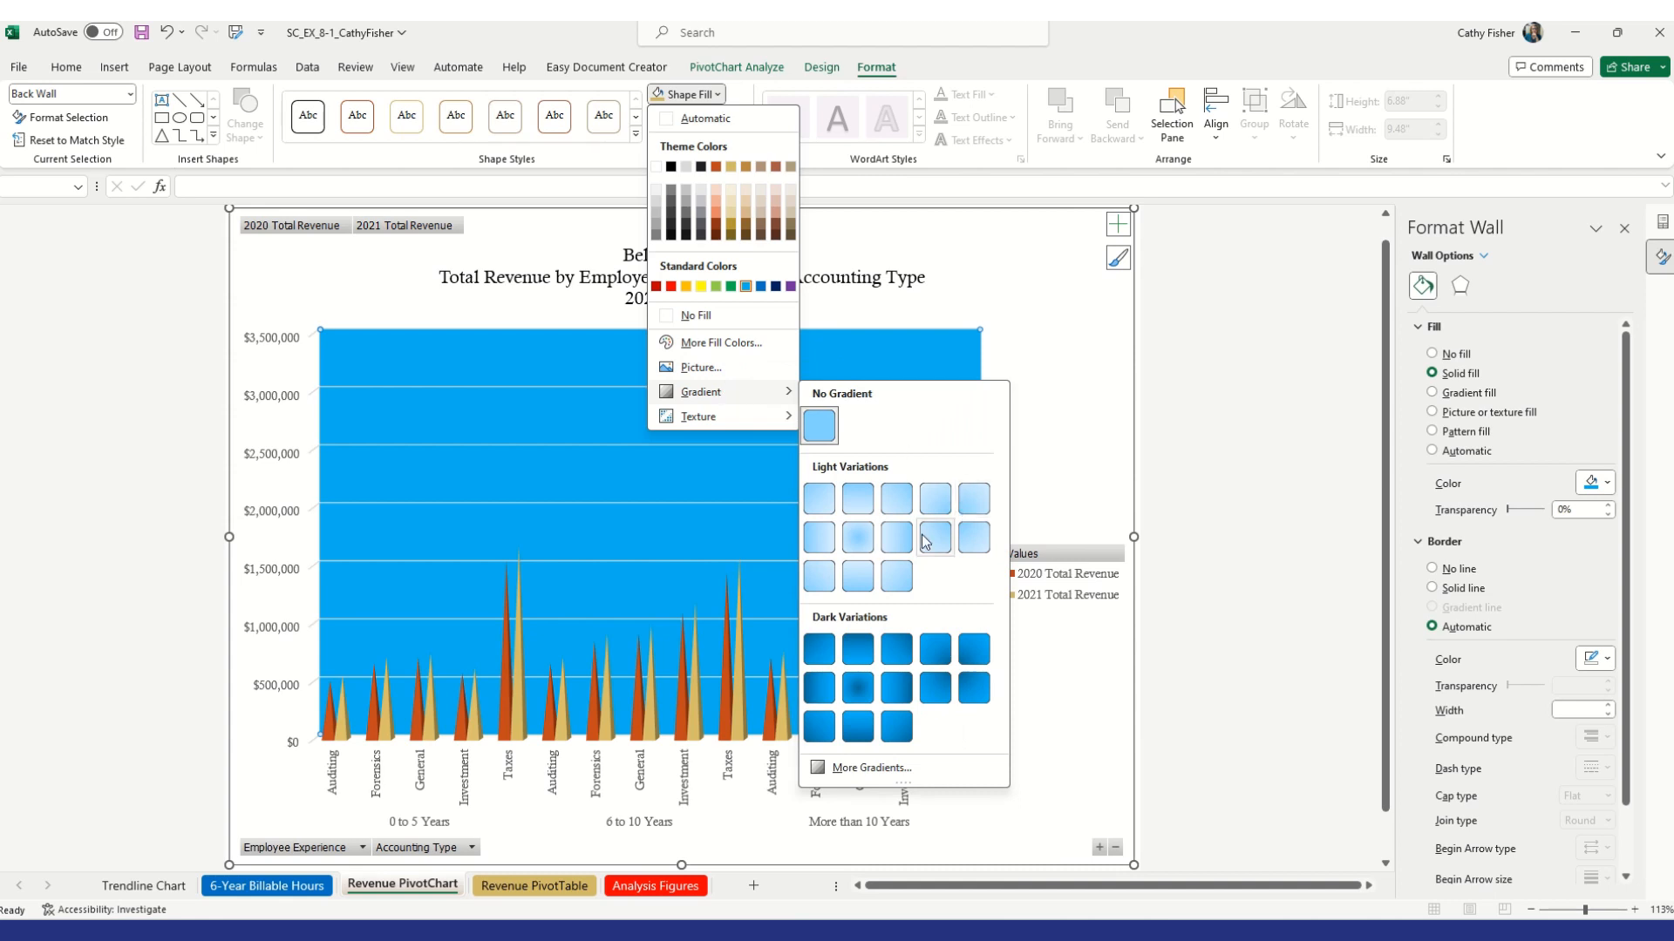
click(859, 543)
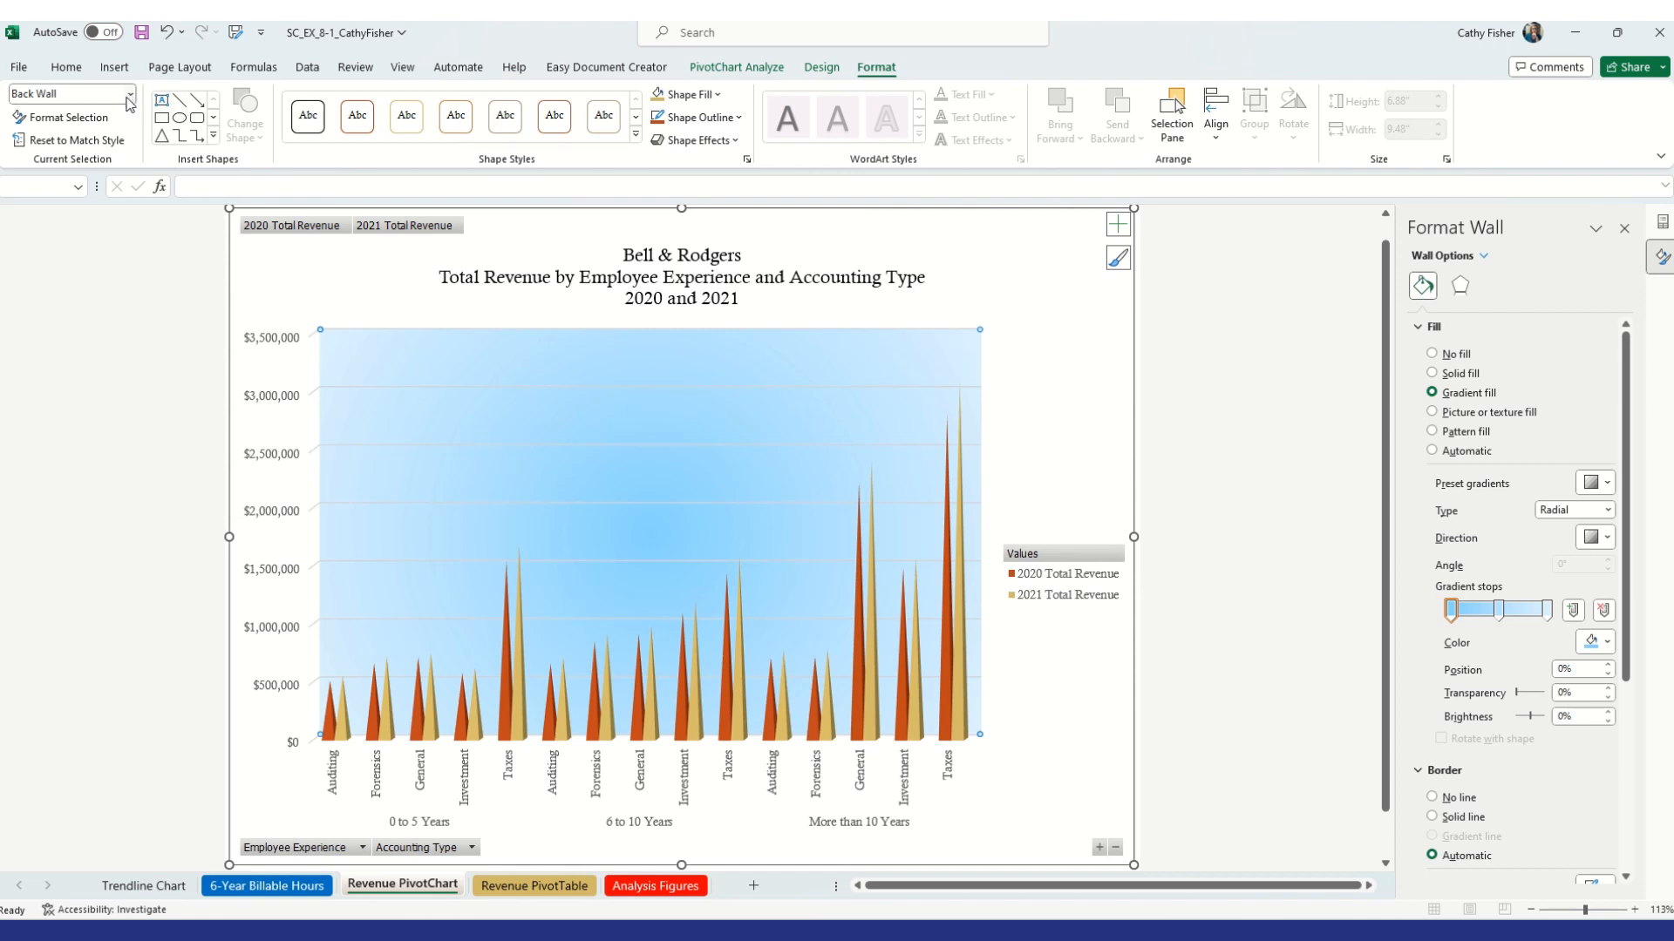
Select the chart's side wall and give it a solid blue fill
click(316, 373)
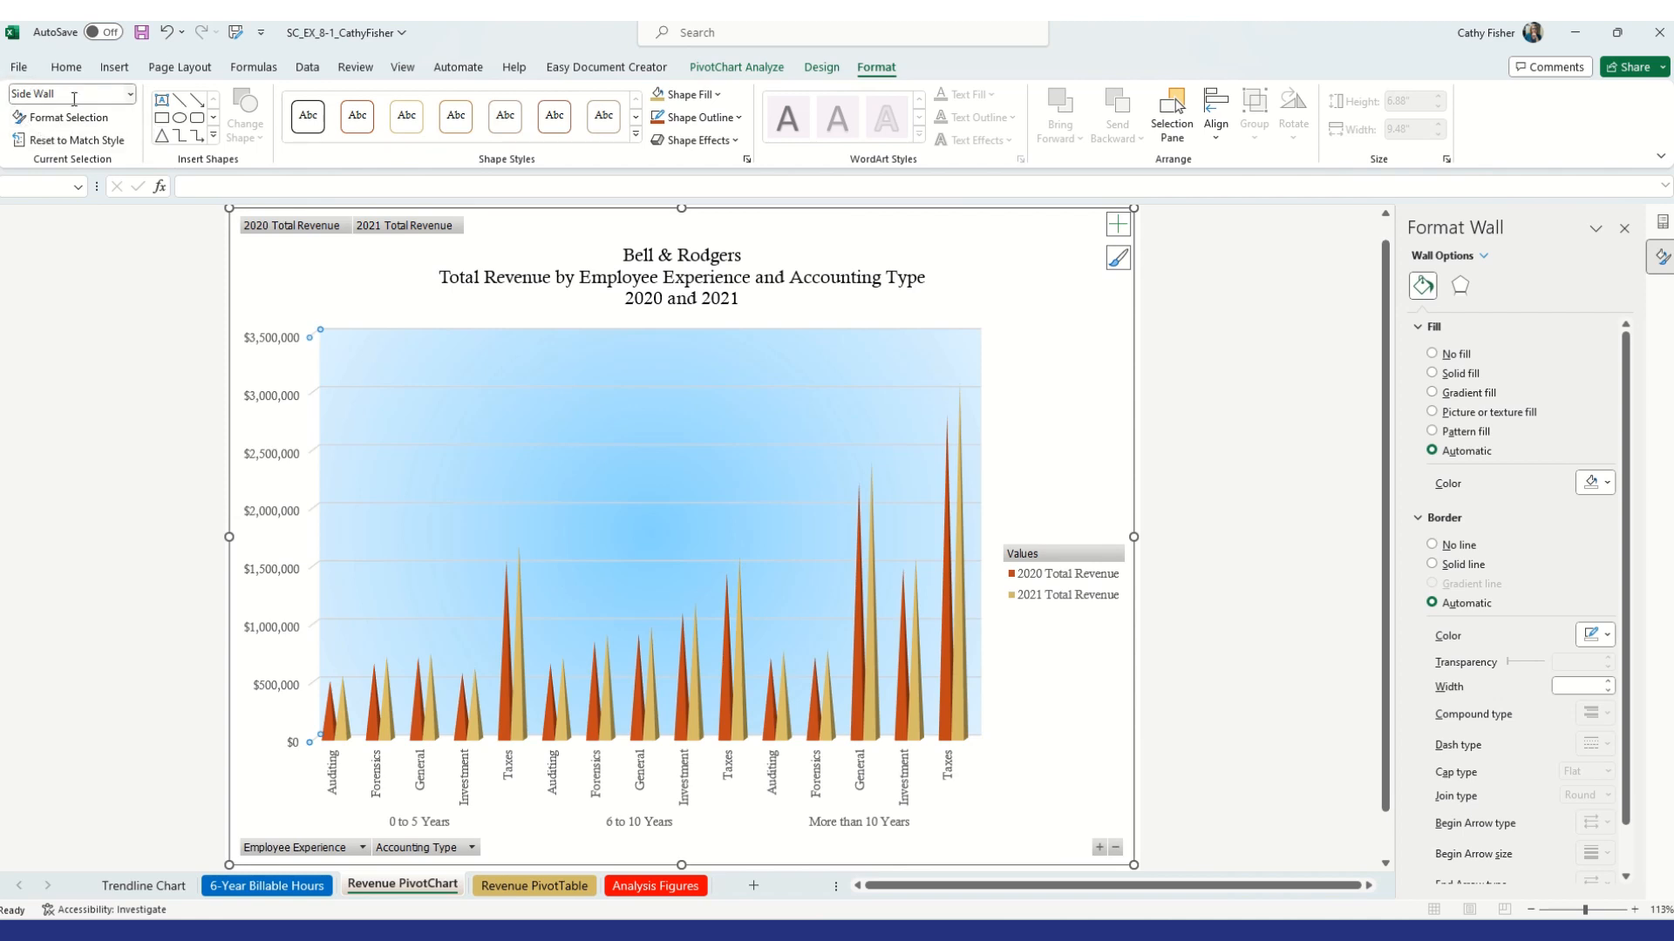
click(132, 94)
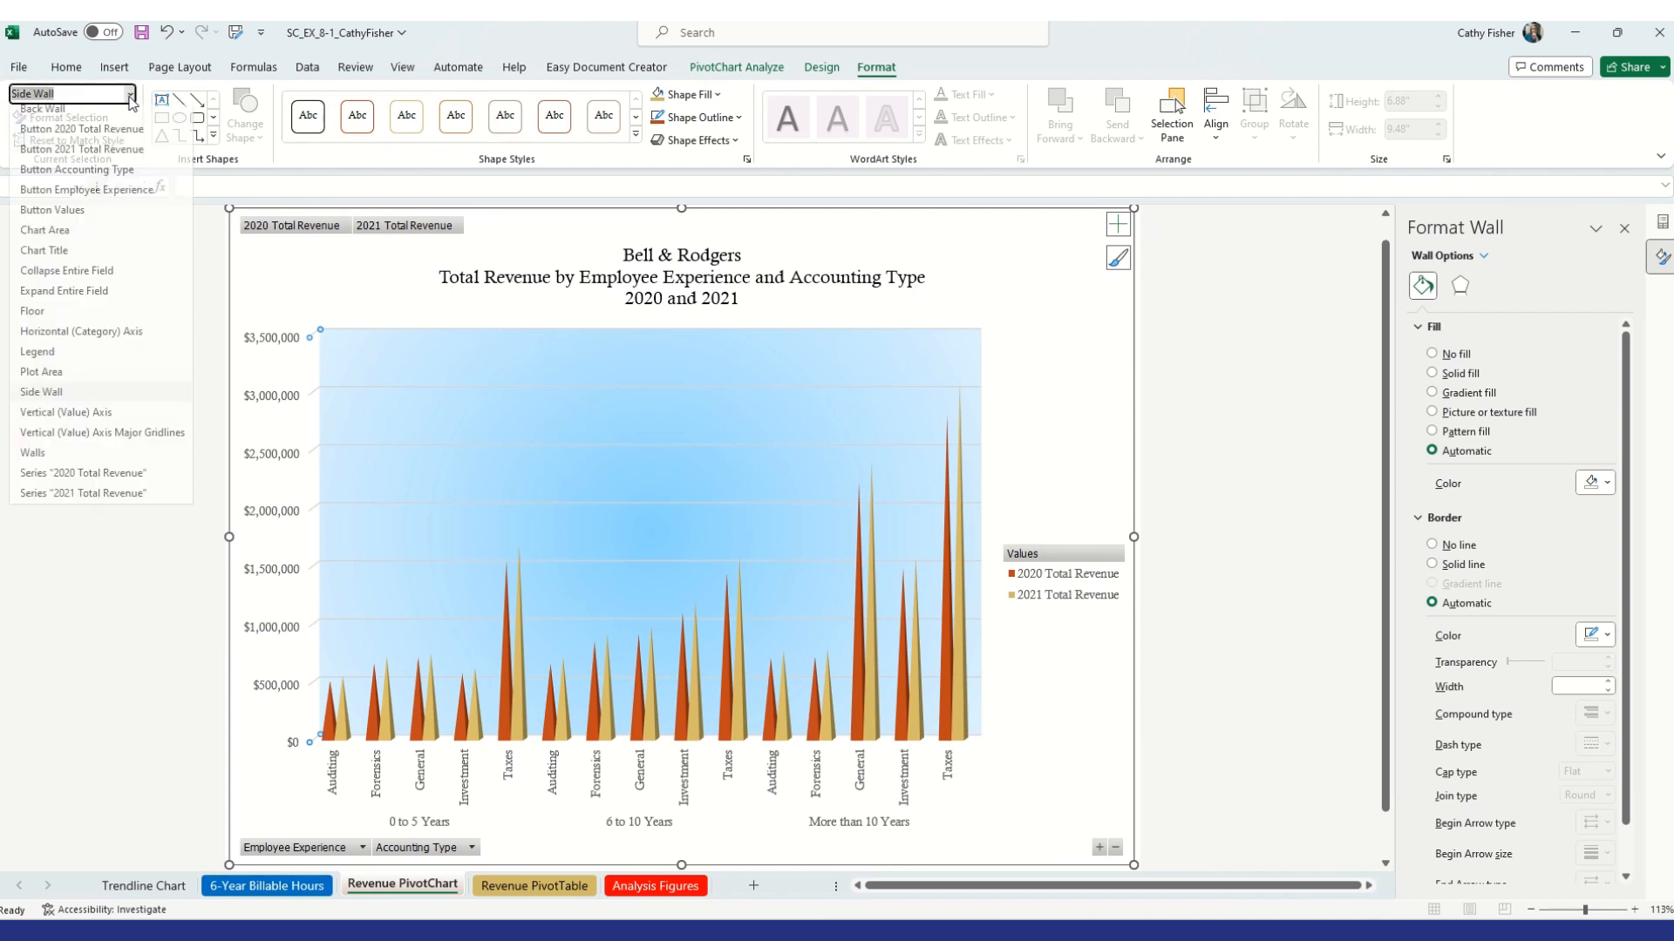
click(76, 400)
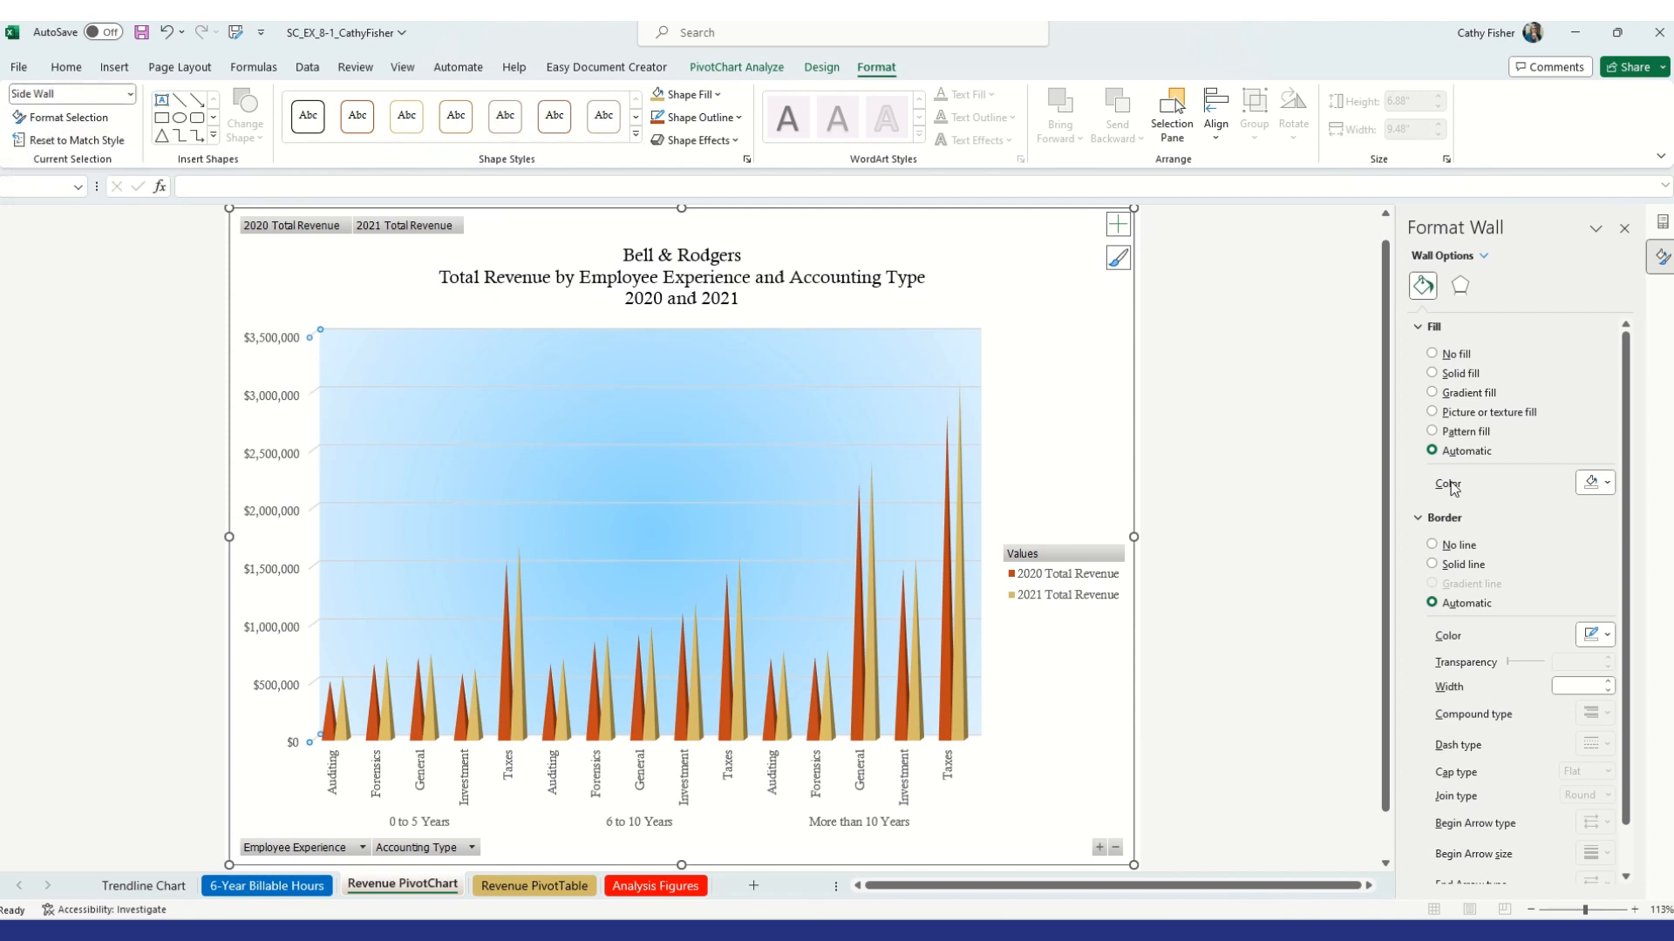
click(1606, 483)
click(1624, 651)
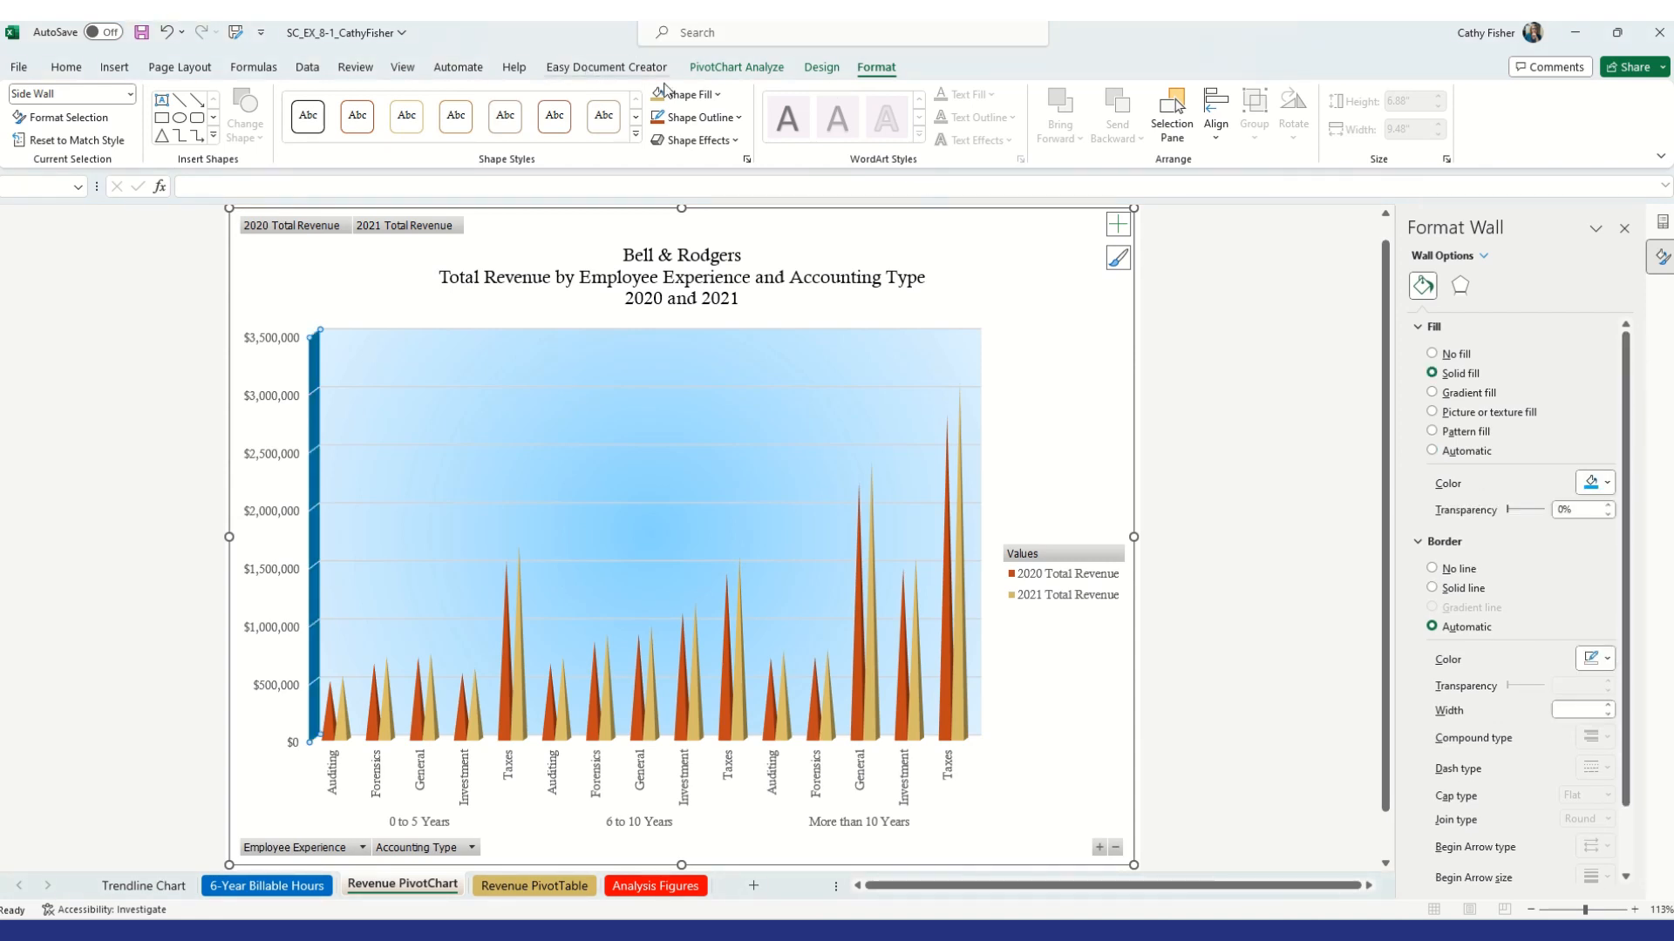
Apply the From Center light gradient variation to the side wall fill
click(724, 103)
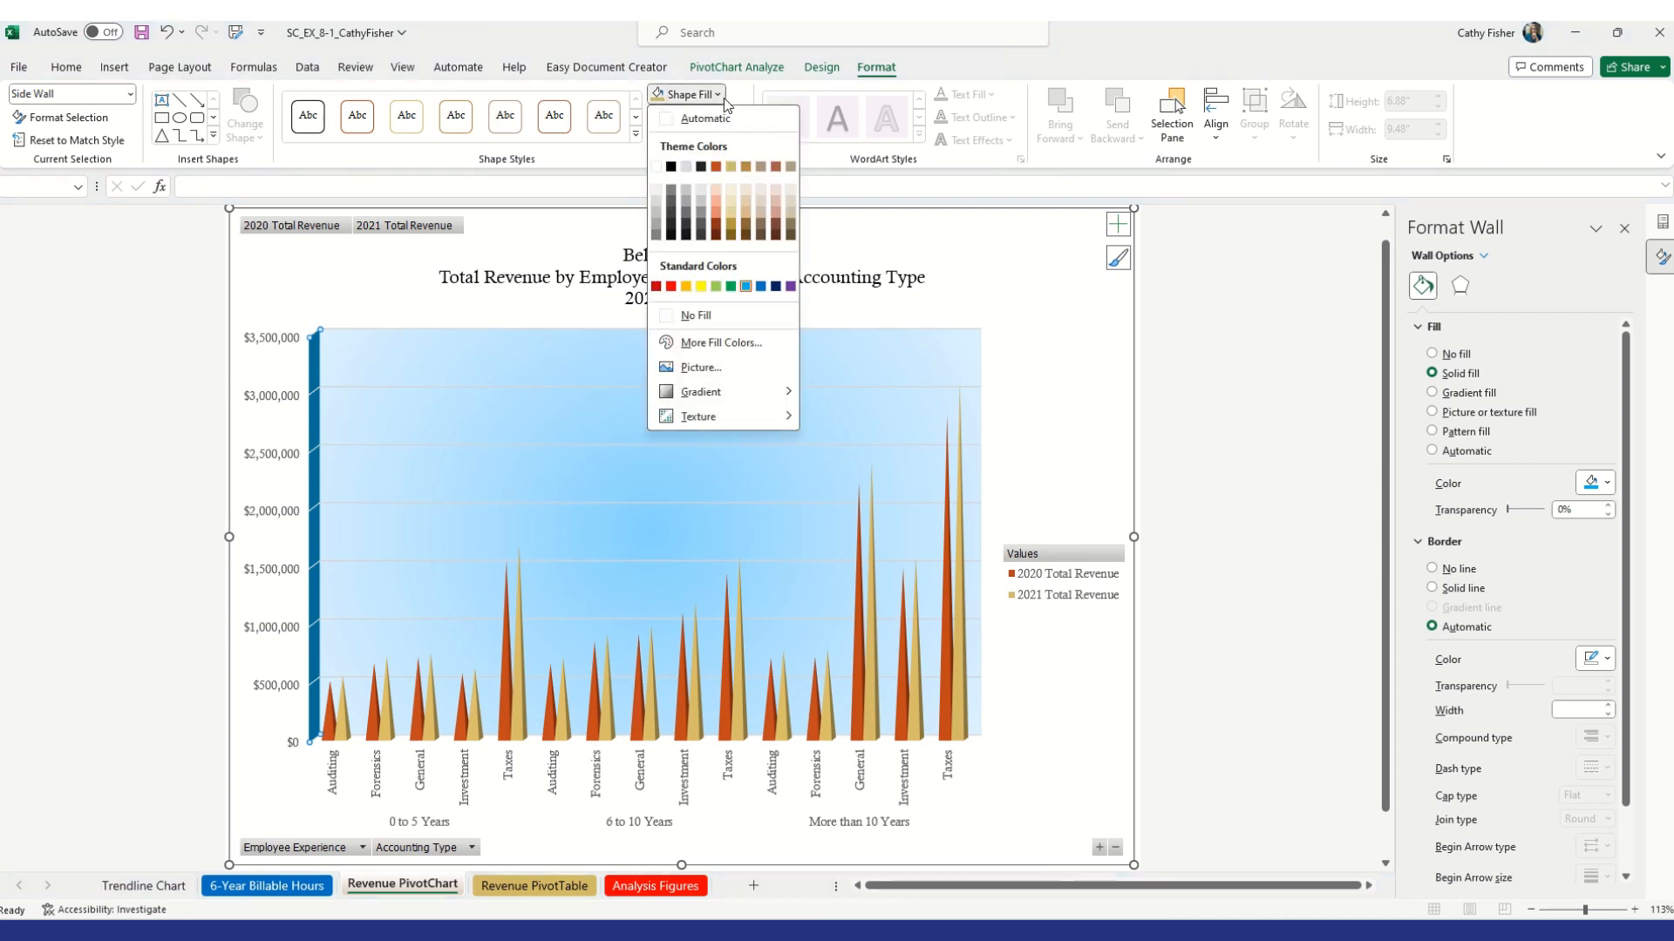
mouse_move(794, 400)
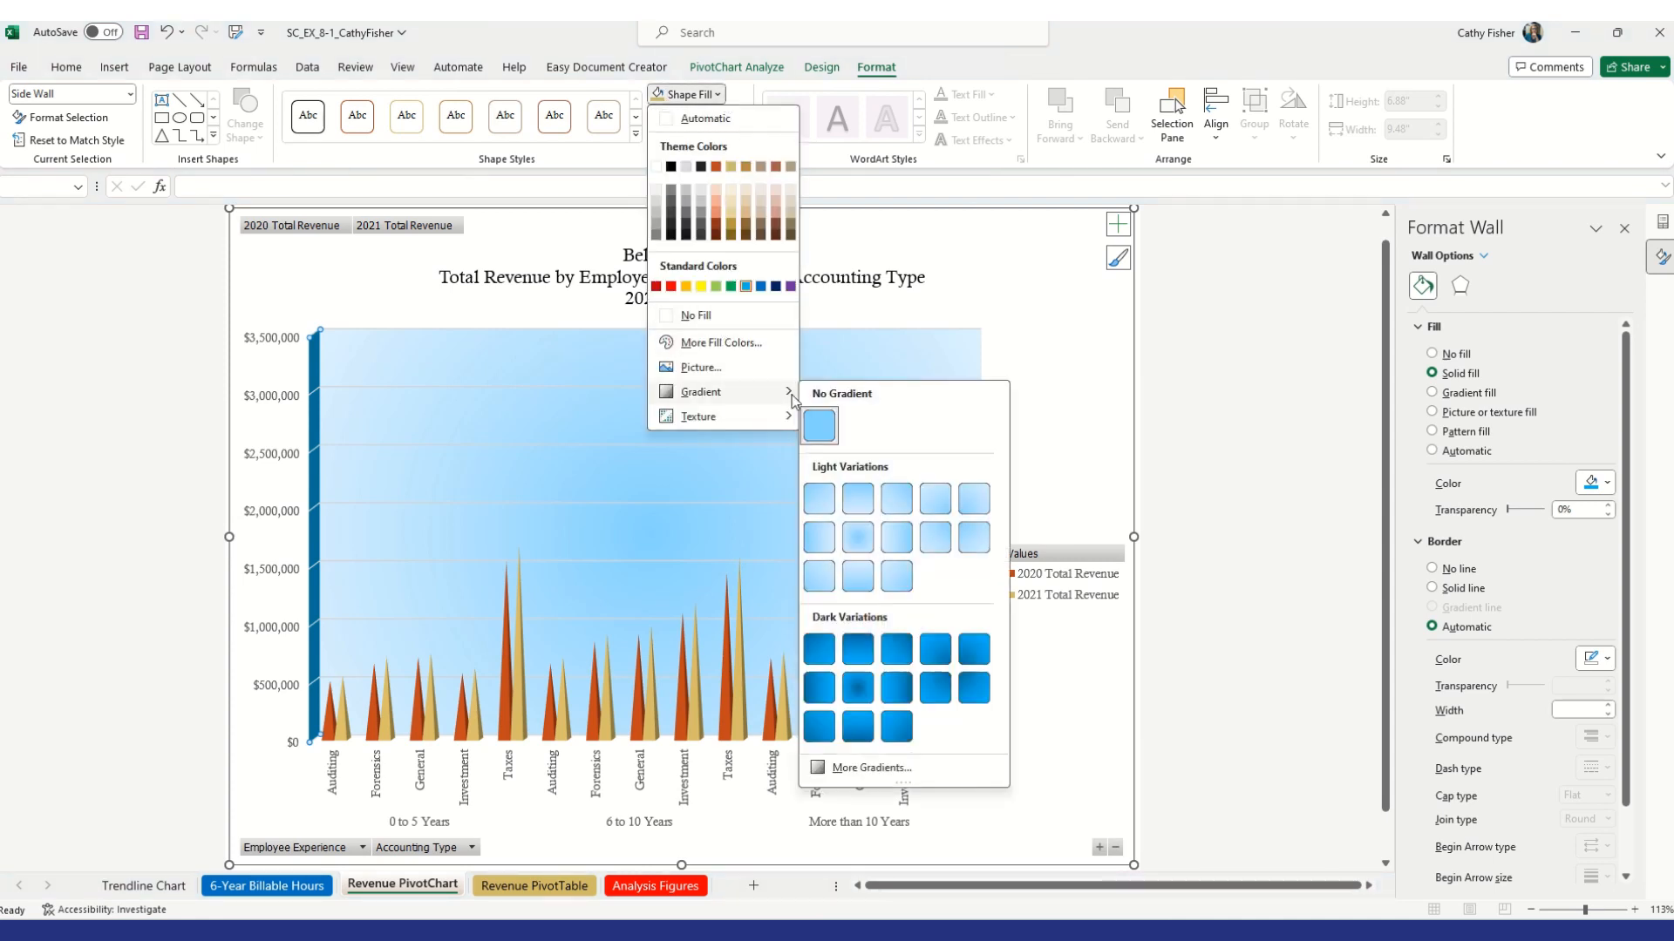
click(863, 546)
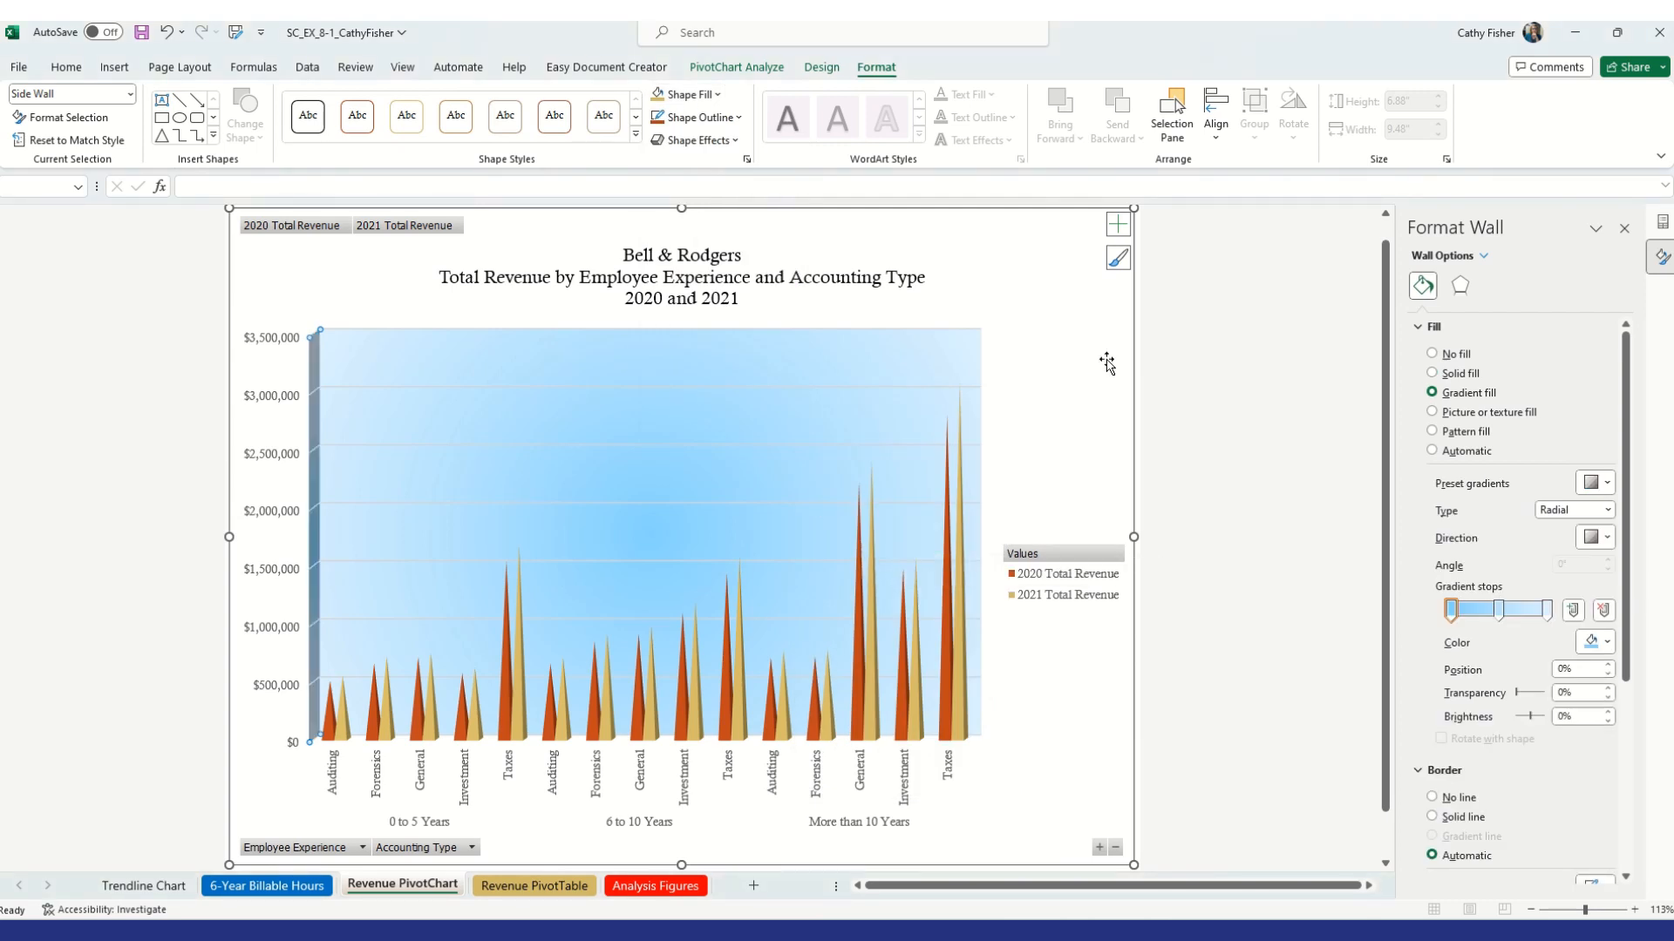
Show the PivotChart field list and replace Employee Experience with City in the chart's axis fields
click(1084, 354)
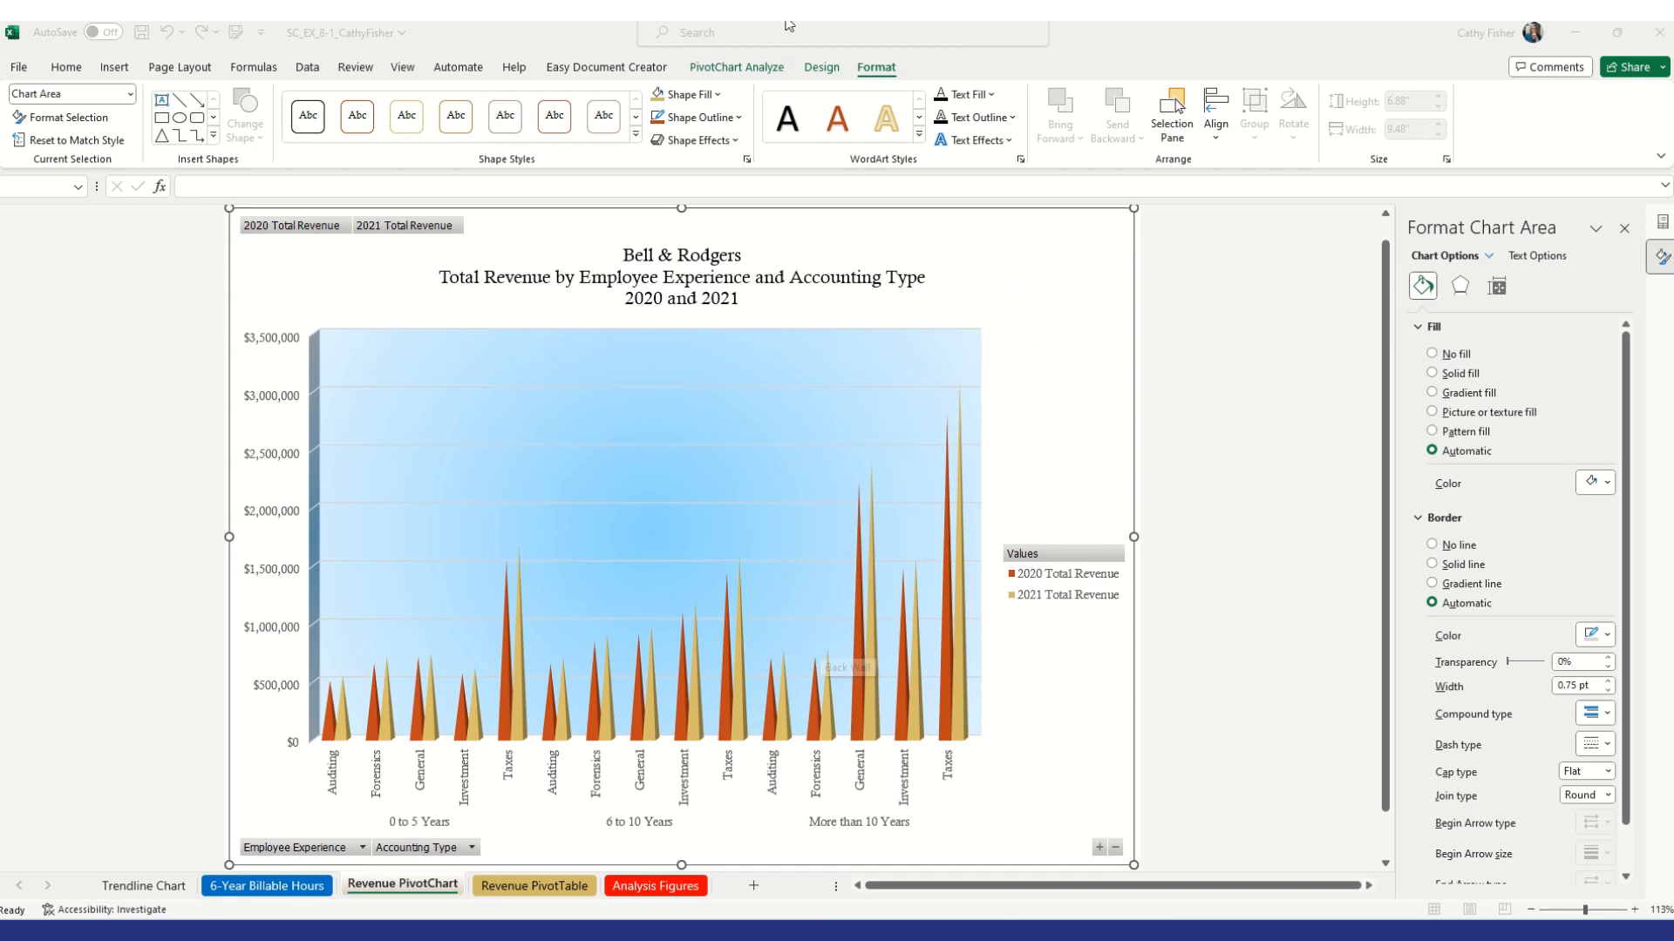
click(756, 70)
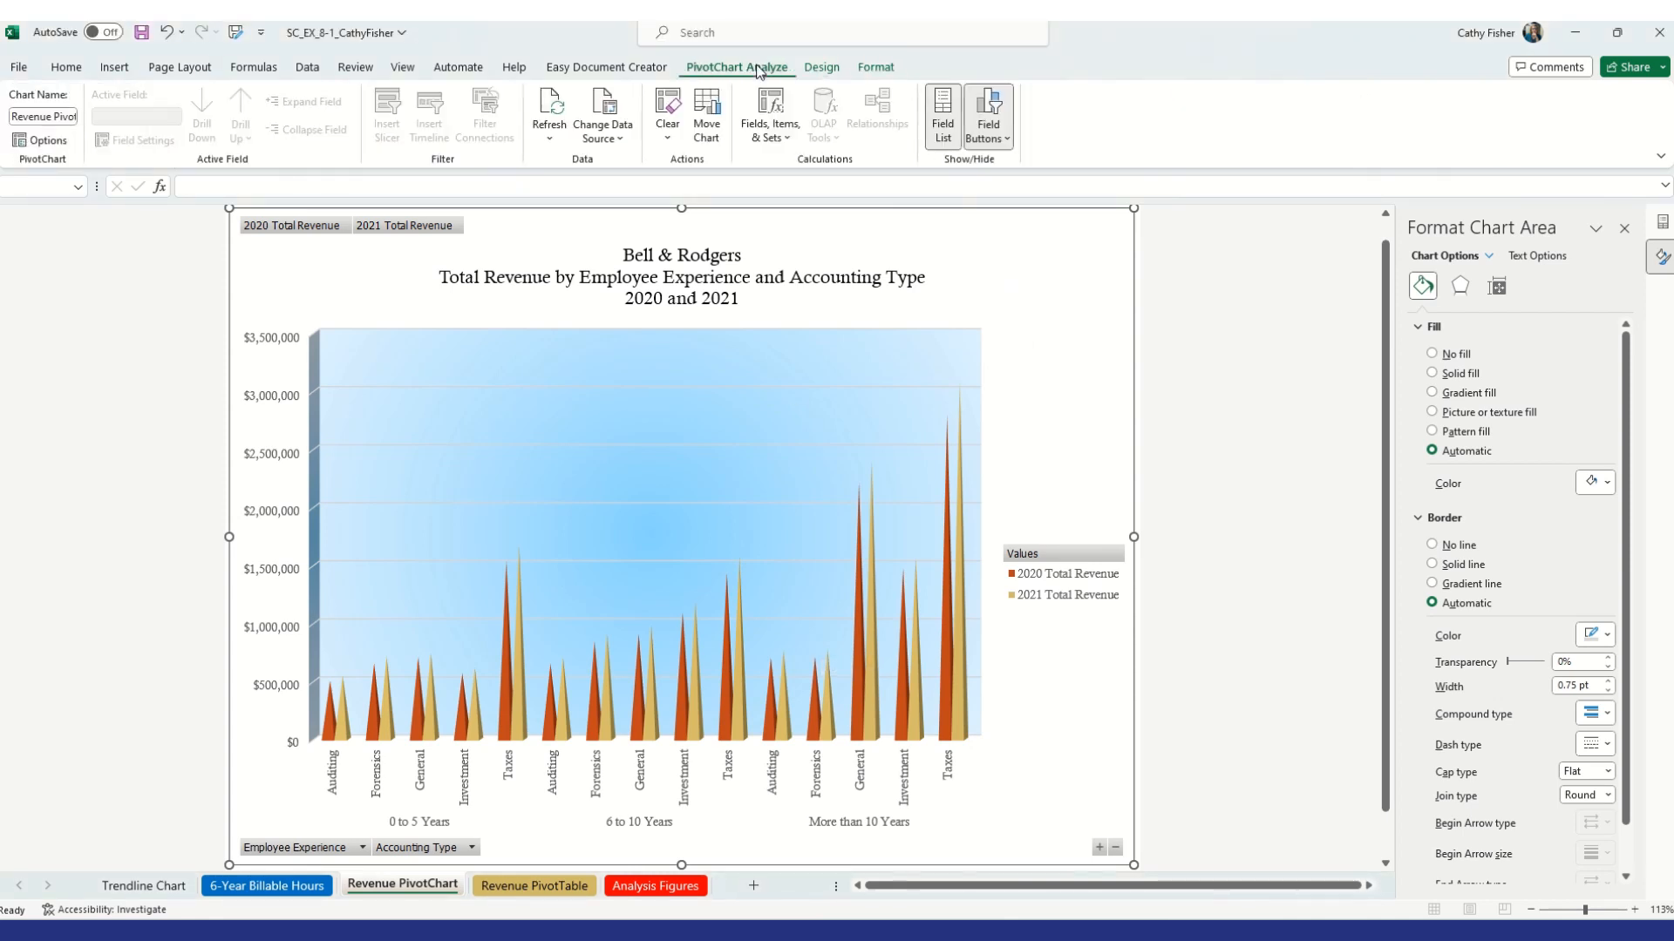
click(941, 125)
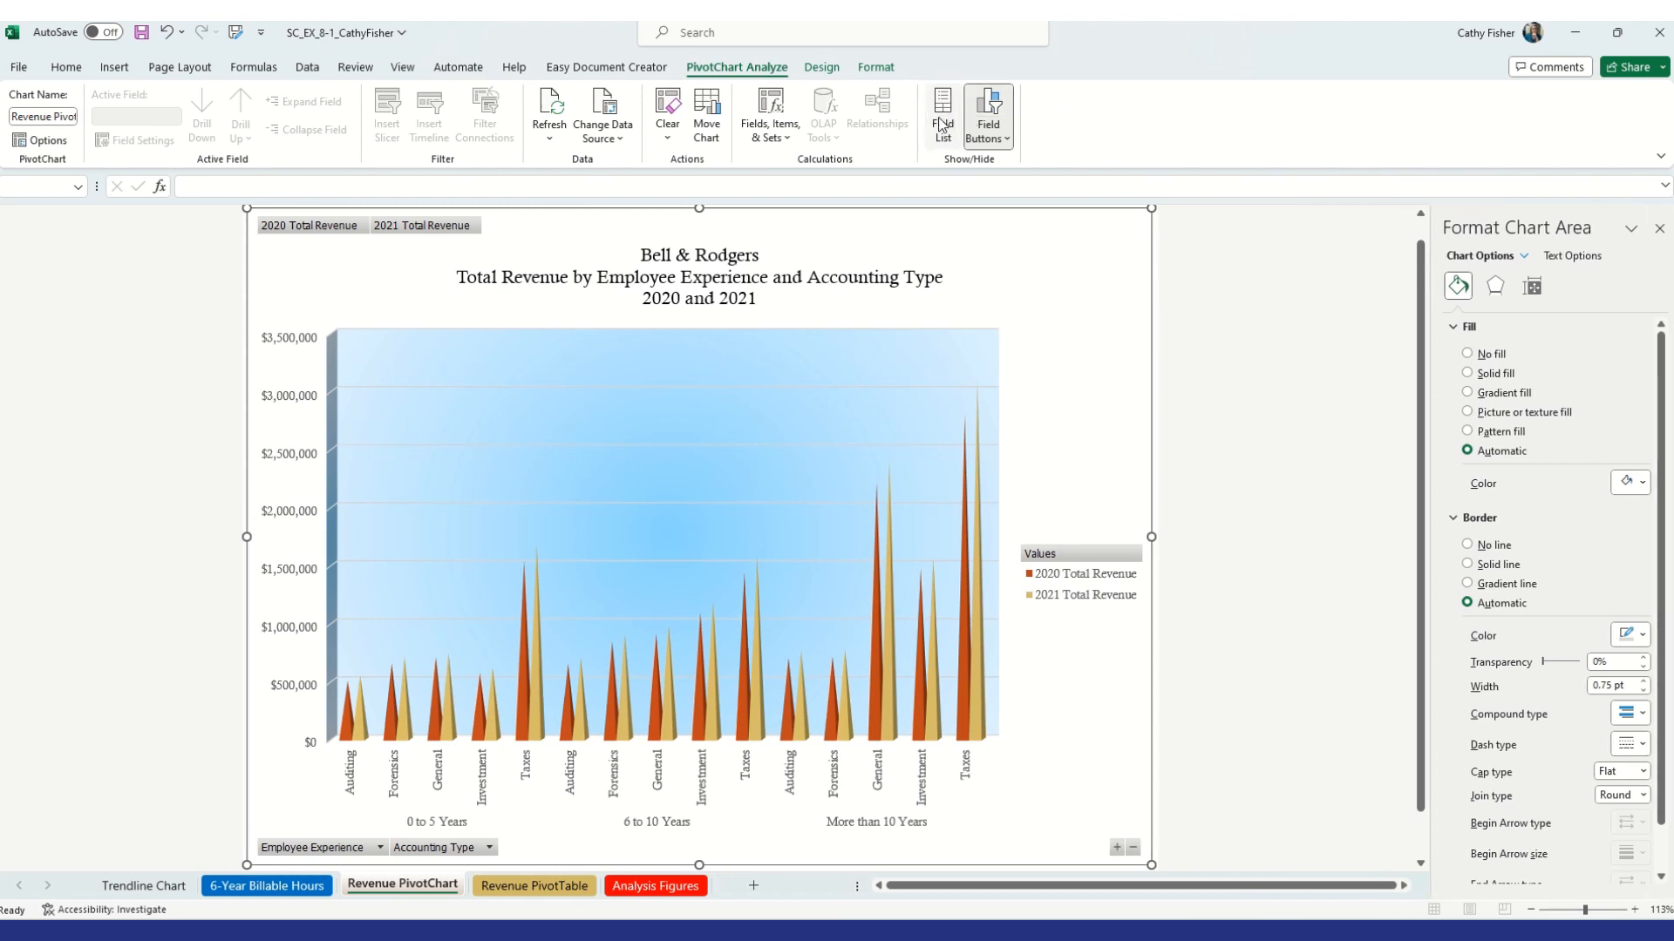
click(942, 125)
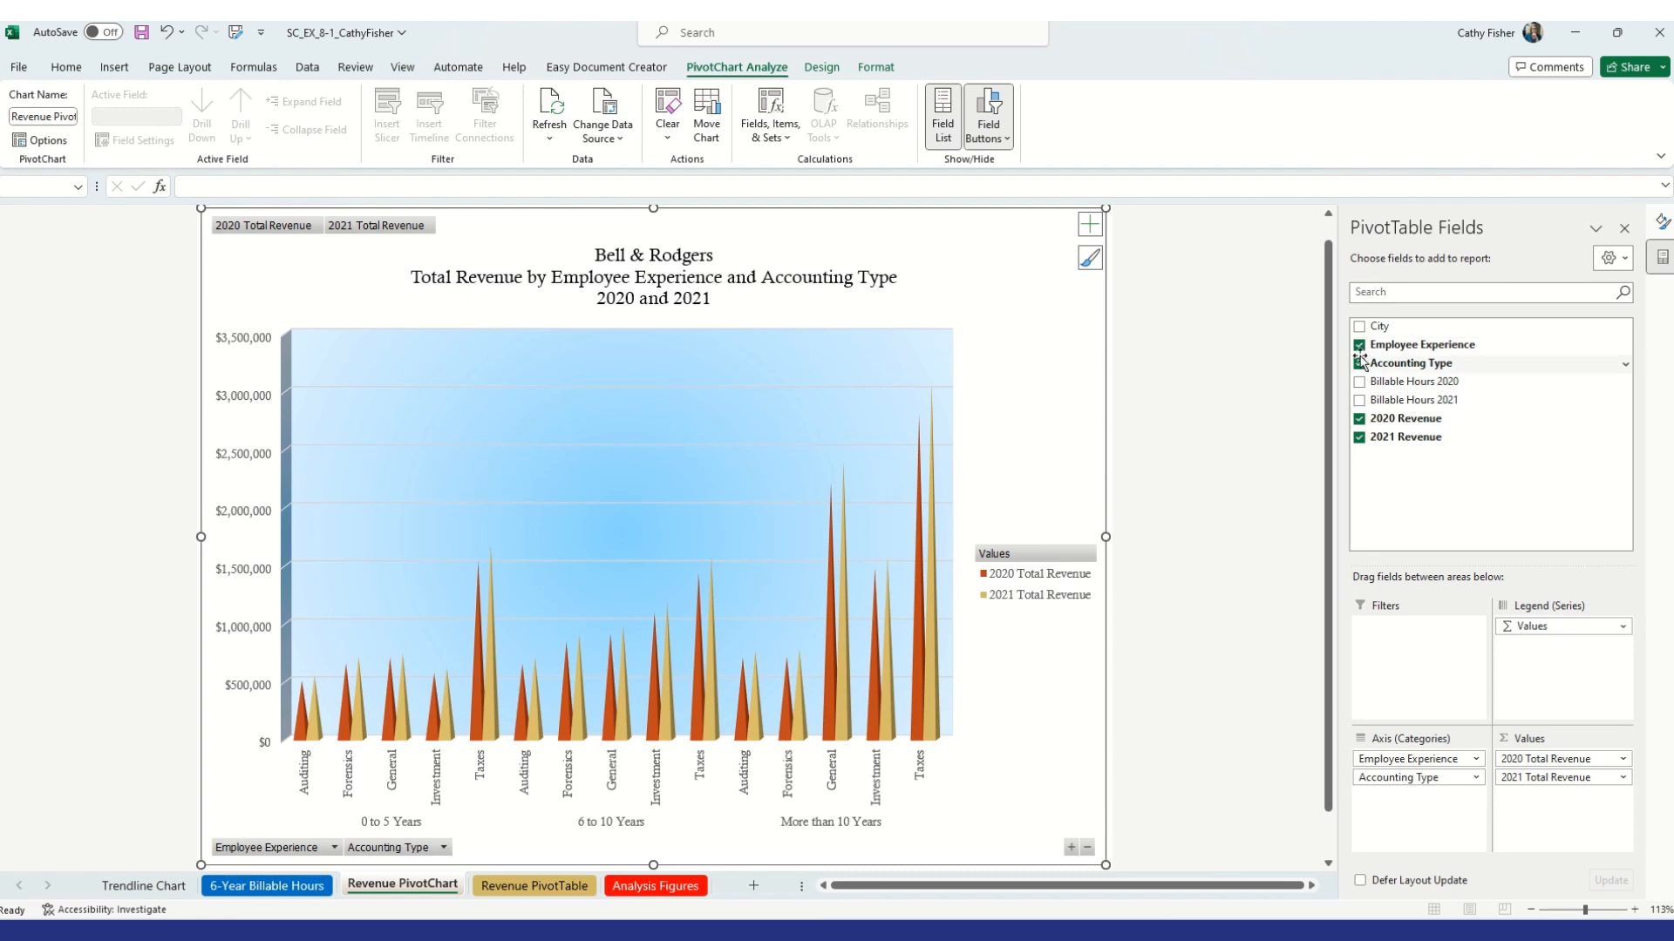
click(1360, 345)
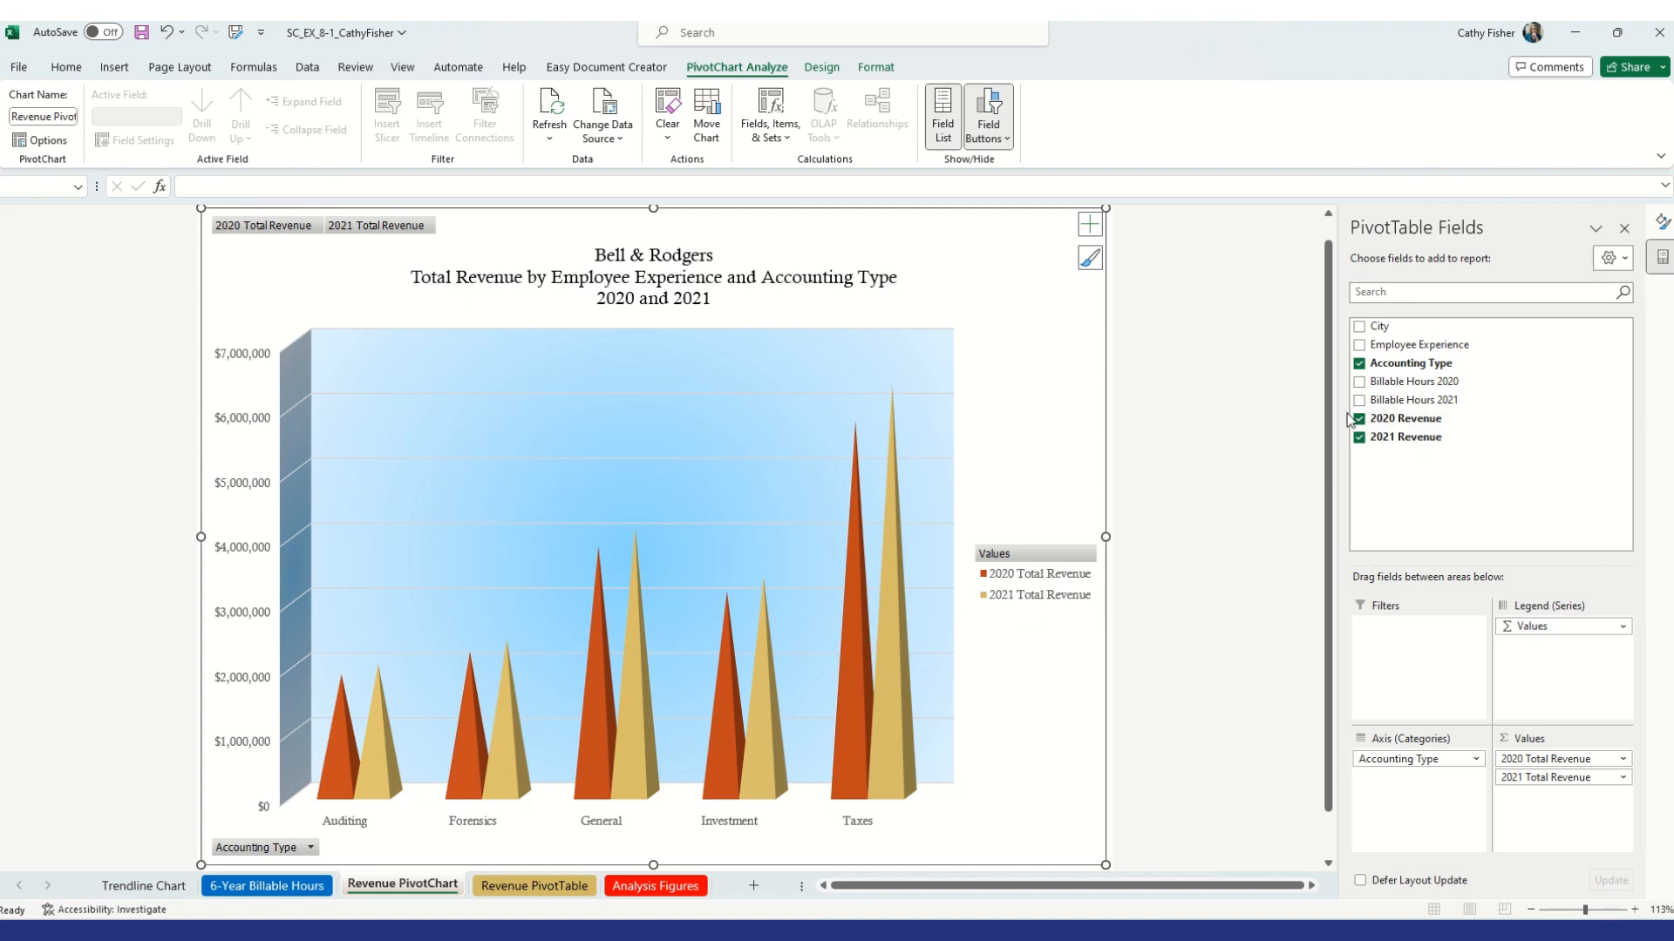
click(1362, 329)
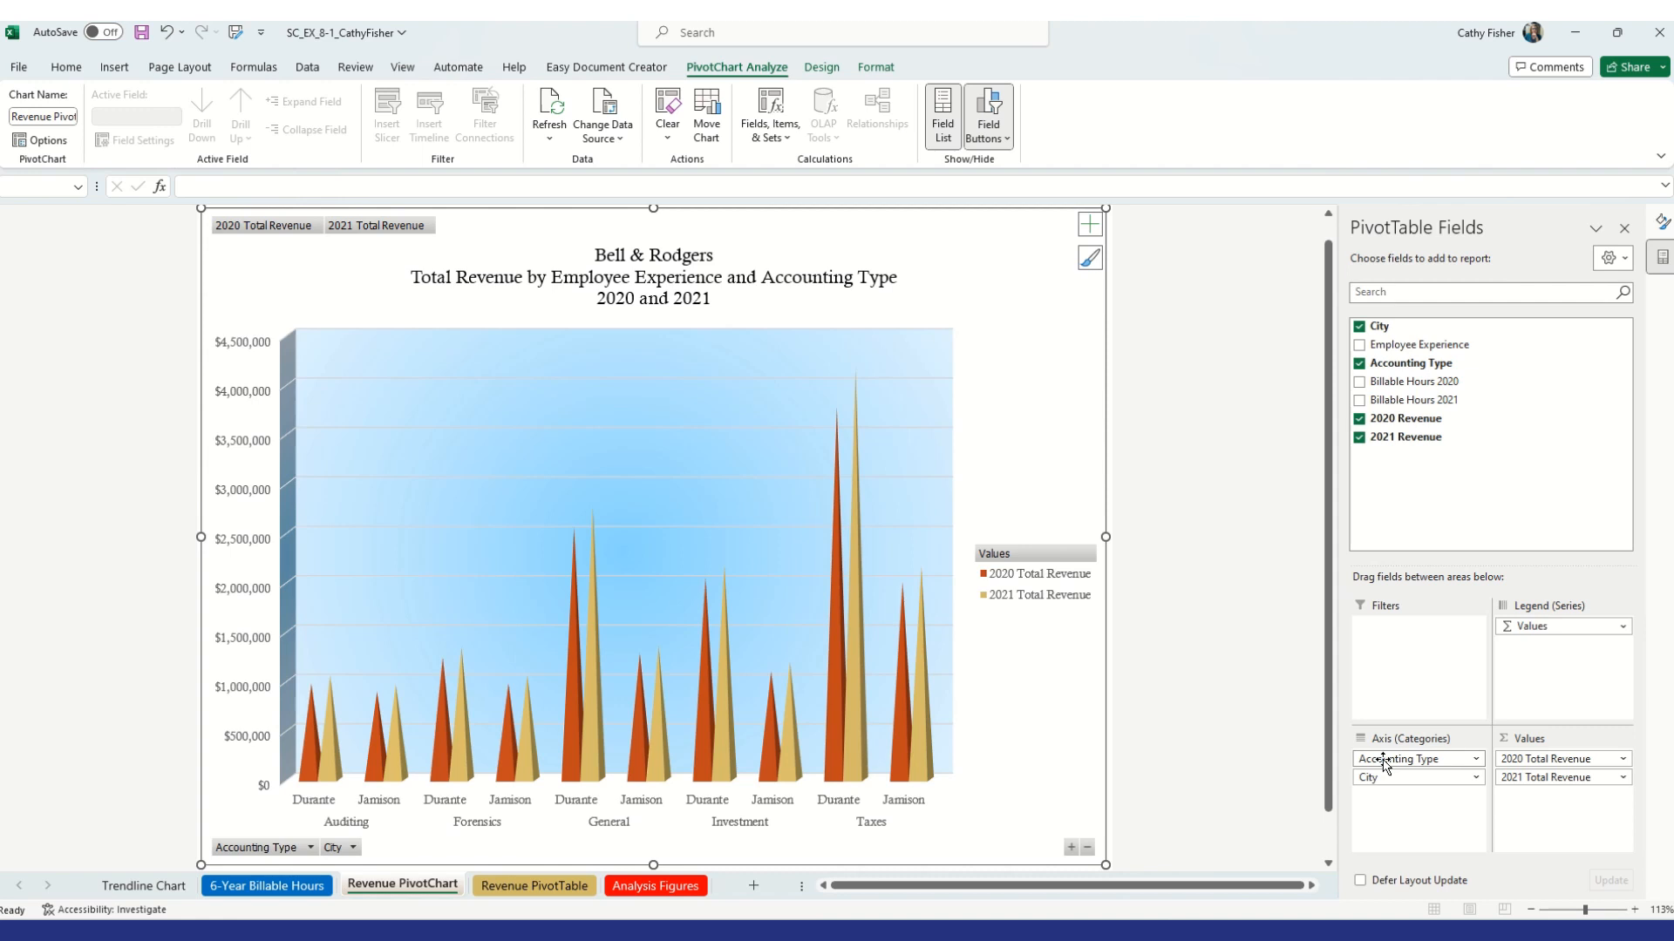
Swap the order of Accounting Type and City in the axis fields, then restore the original order
drag(1383, 761, 1423, 797)
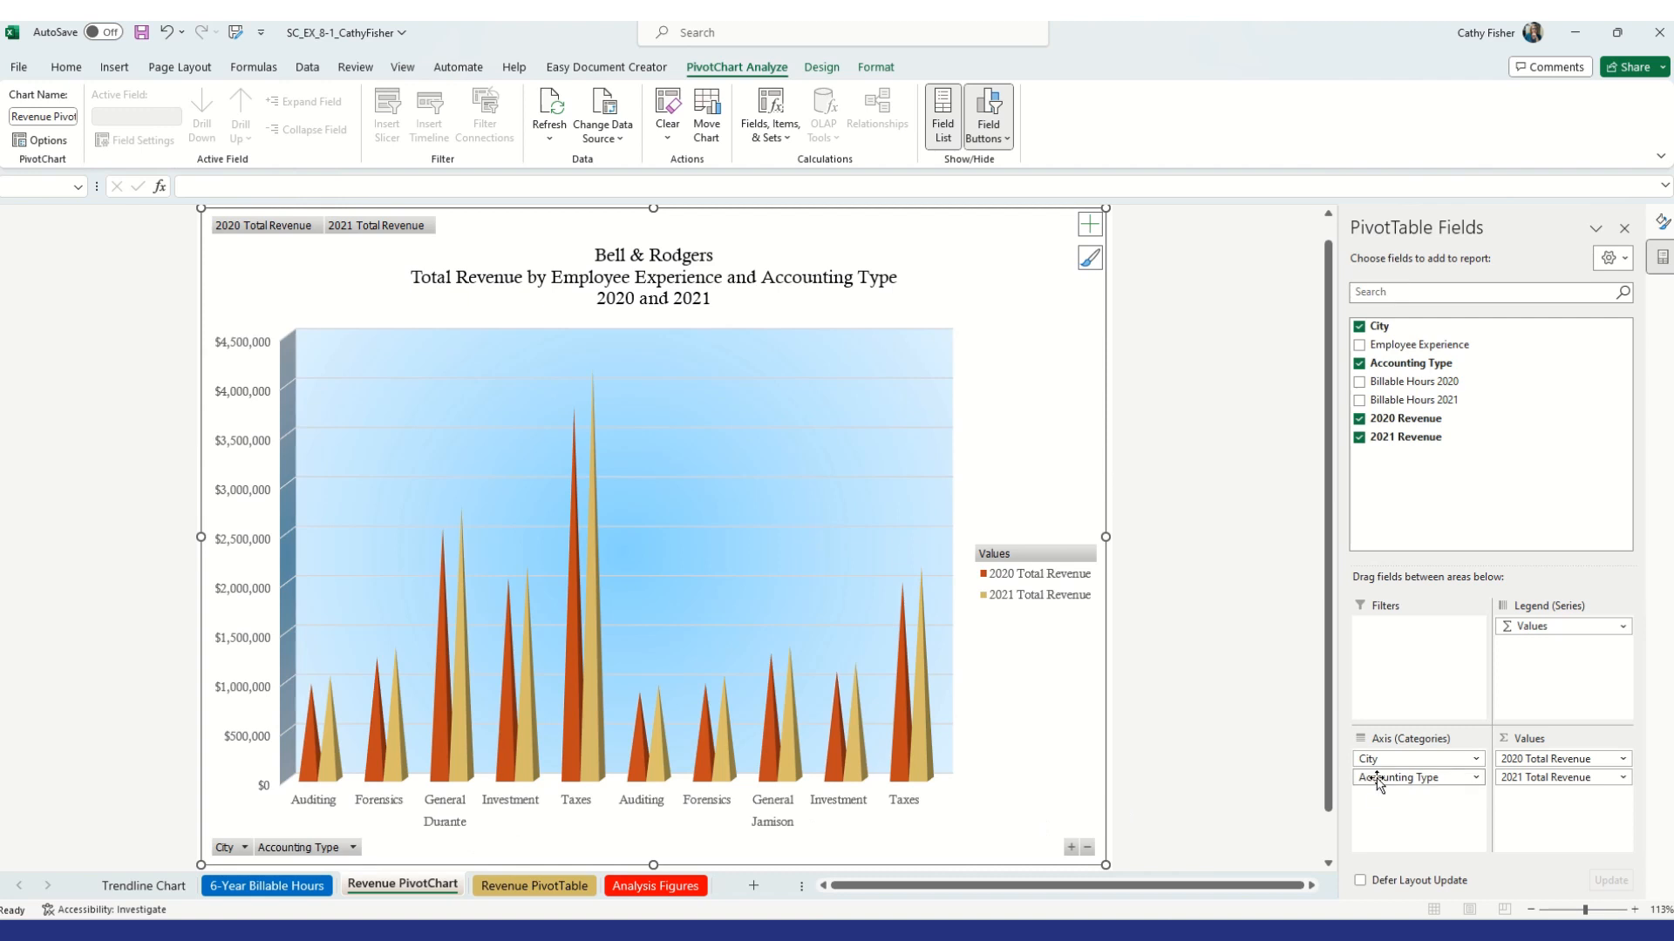
drag(1389, 763, 1387, 787)
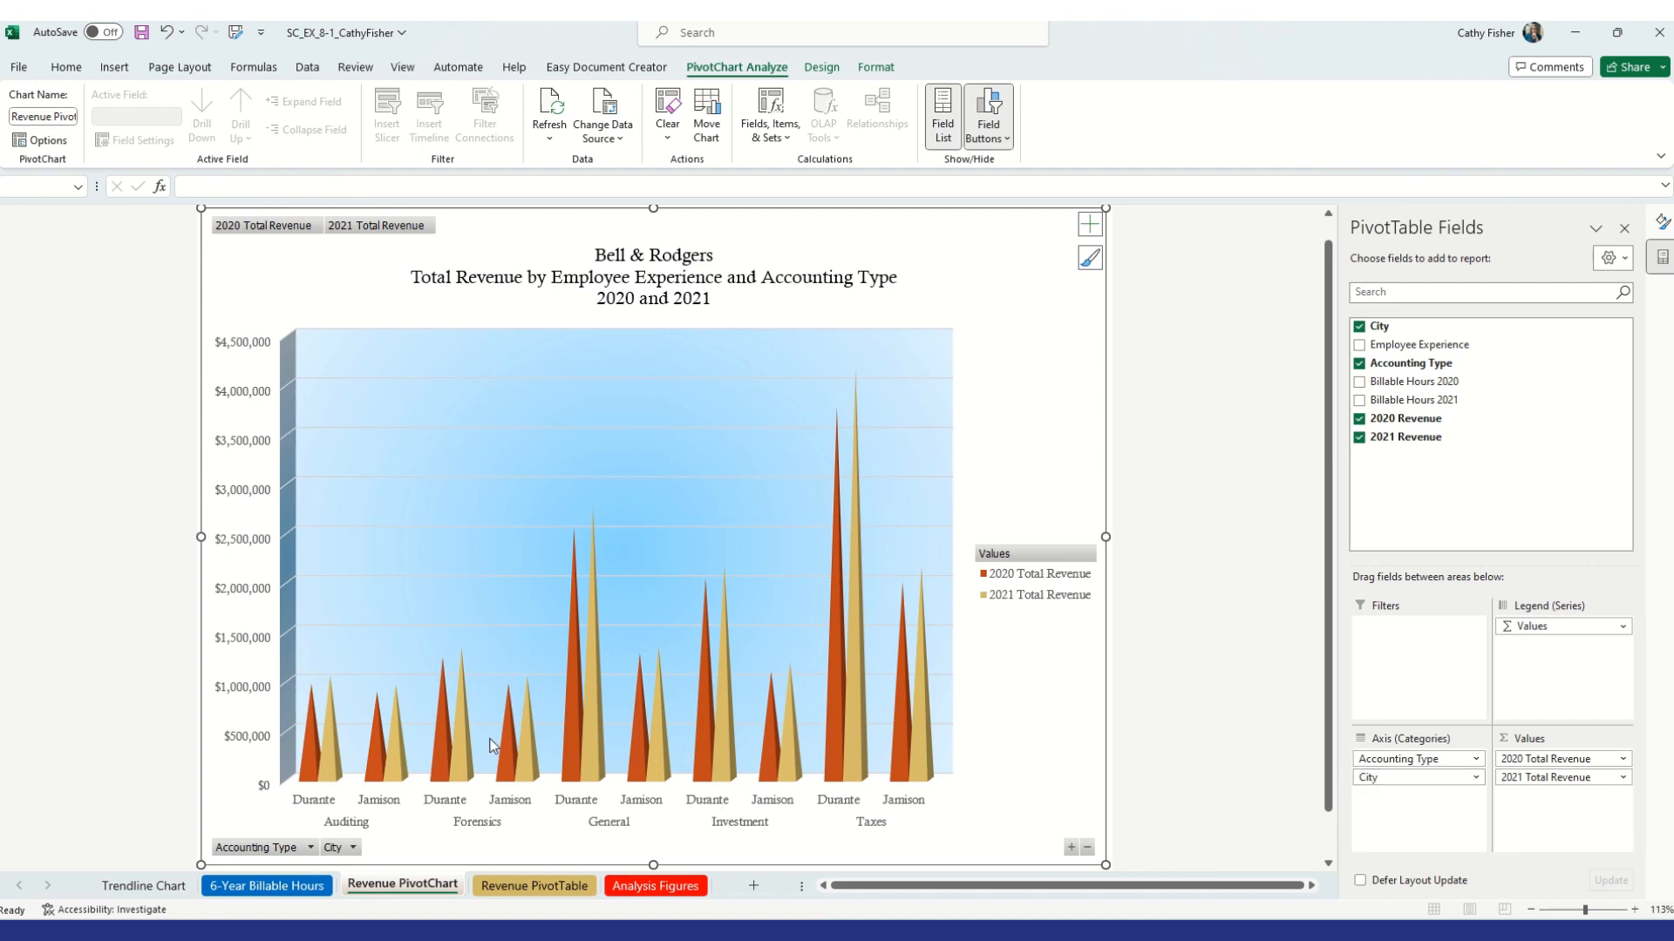
Compare the Revenue PivotTable and Revenue PivotChart sheets
click(541, 887)
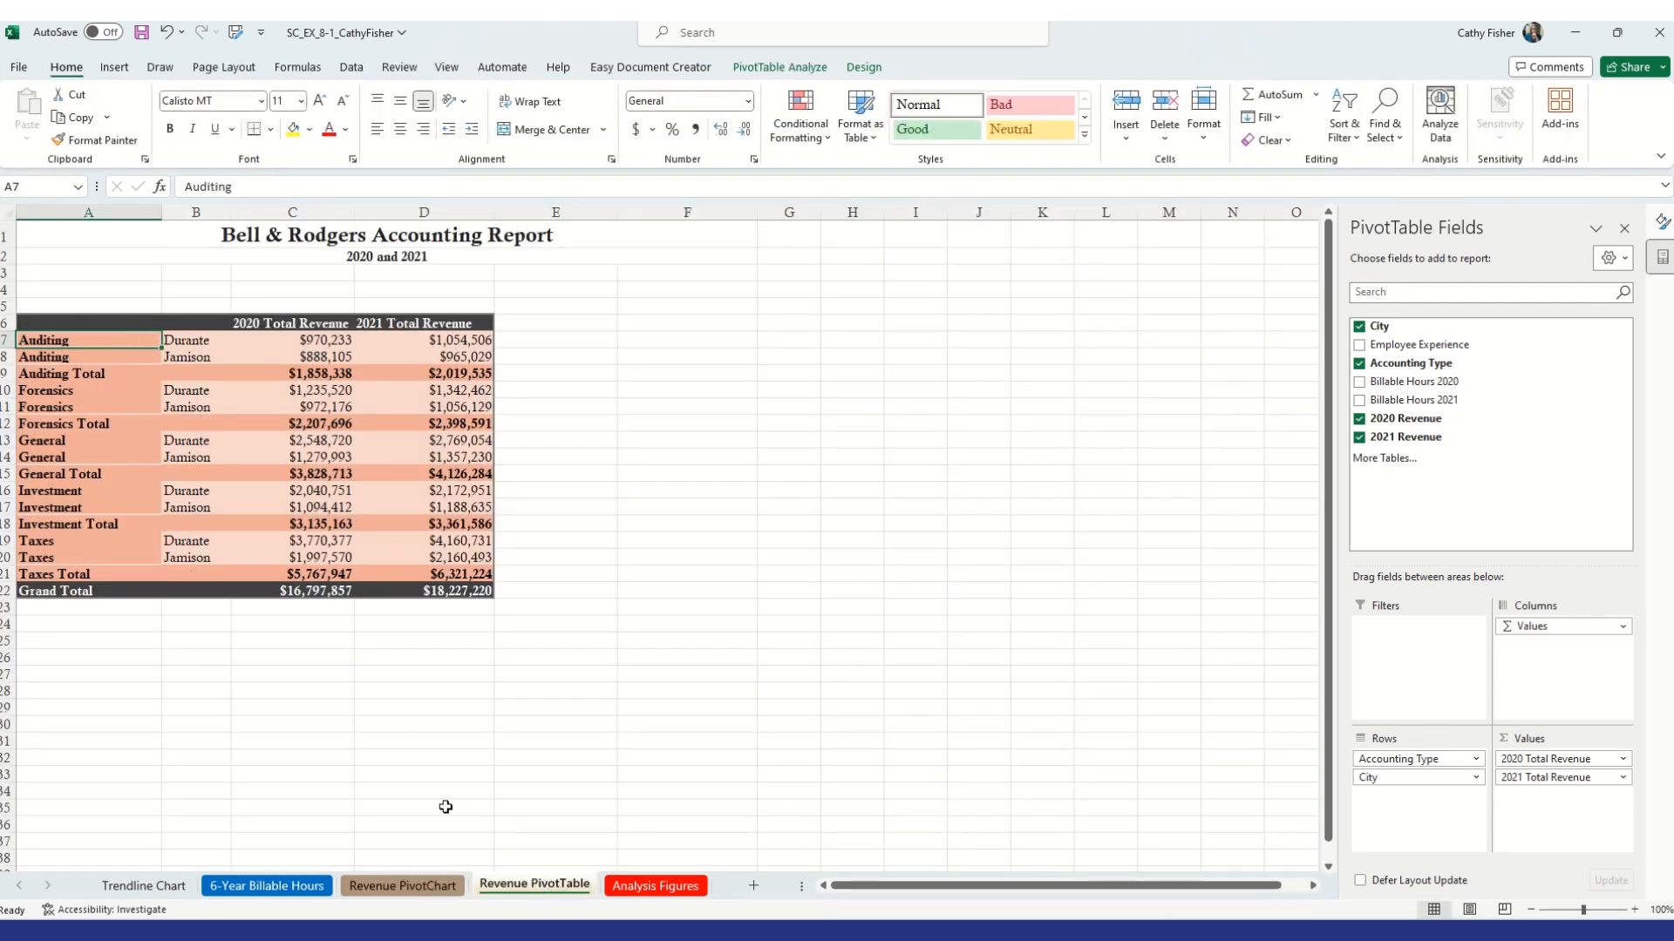
click(410, 888)
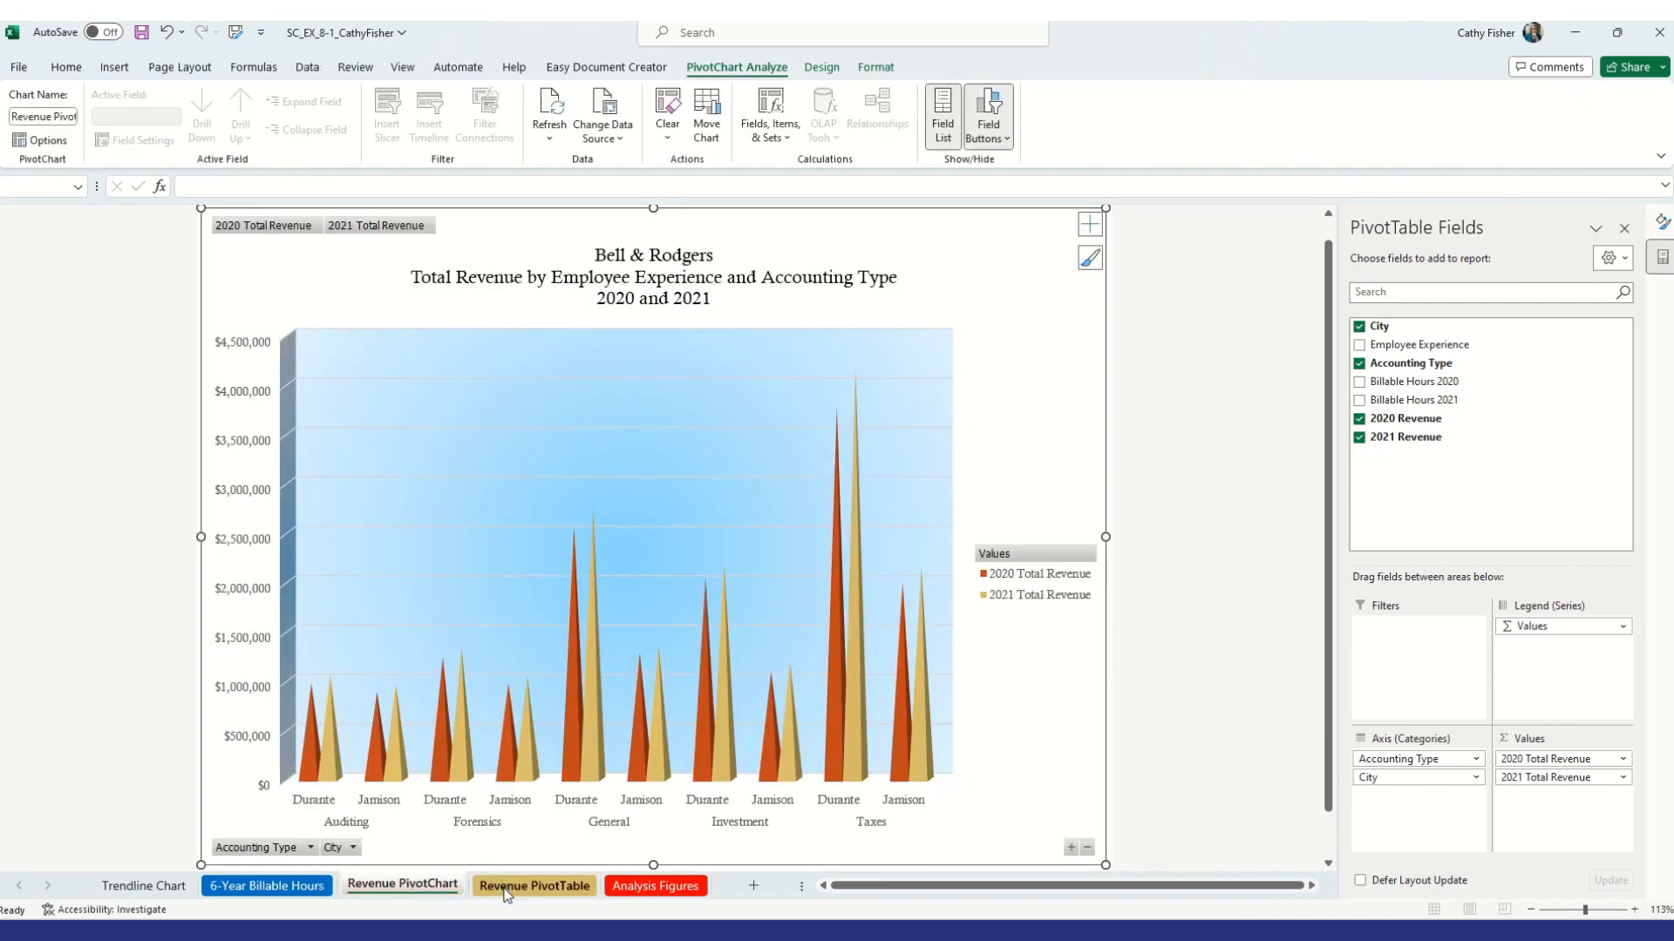
click(505, 889)
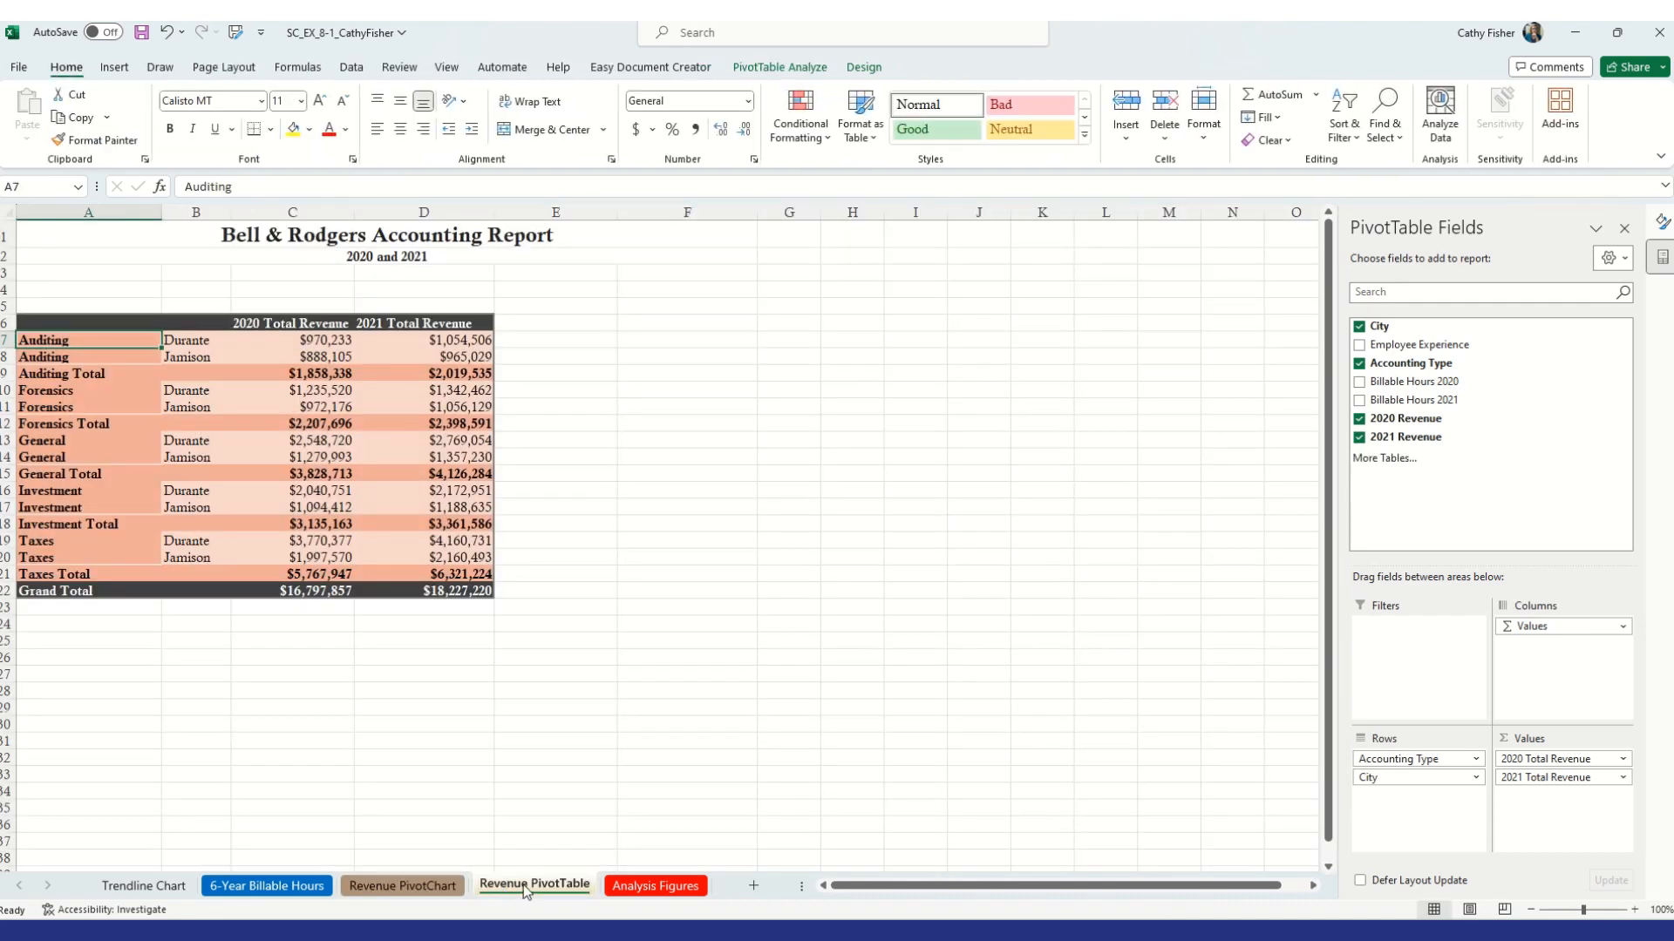
click(434, 886)
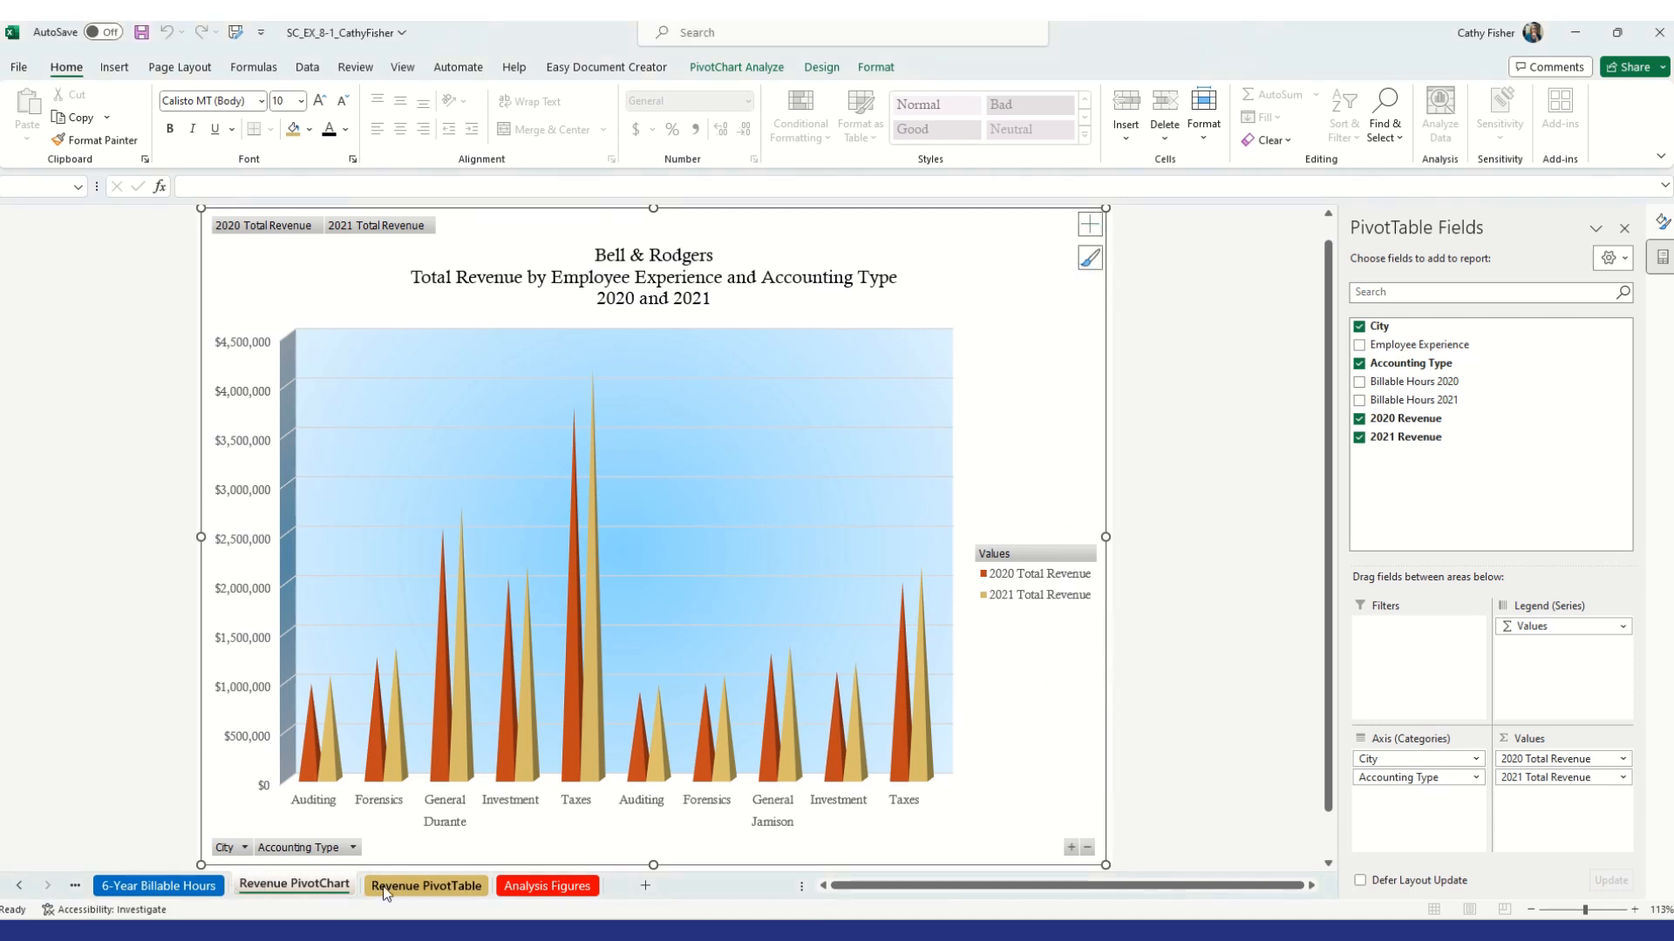
click(417, 886)
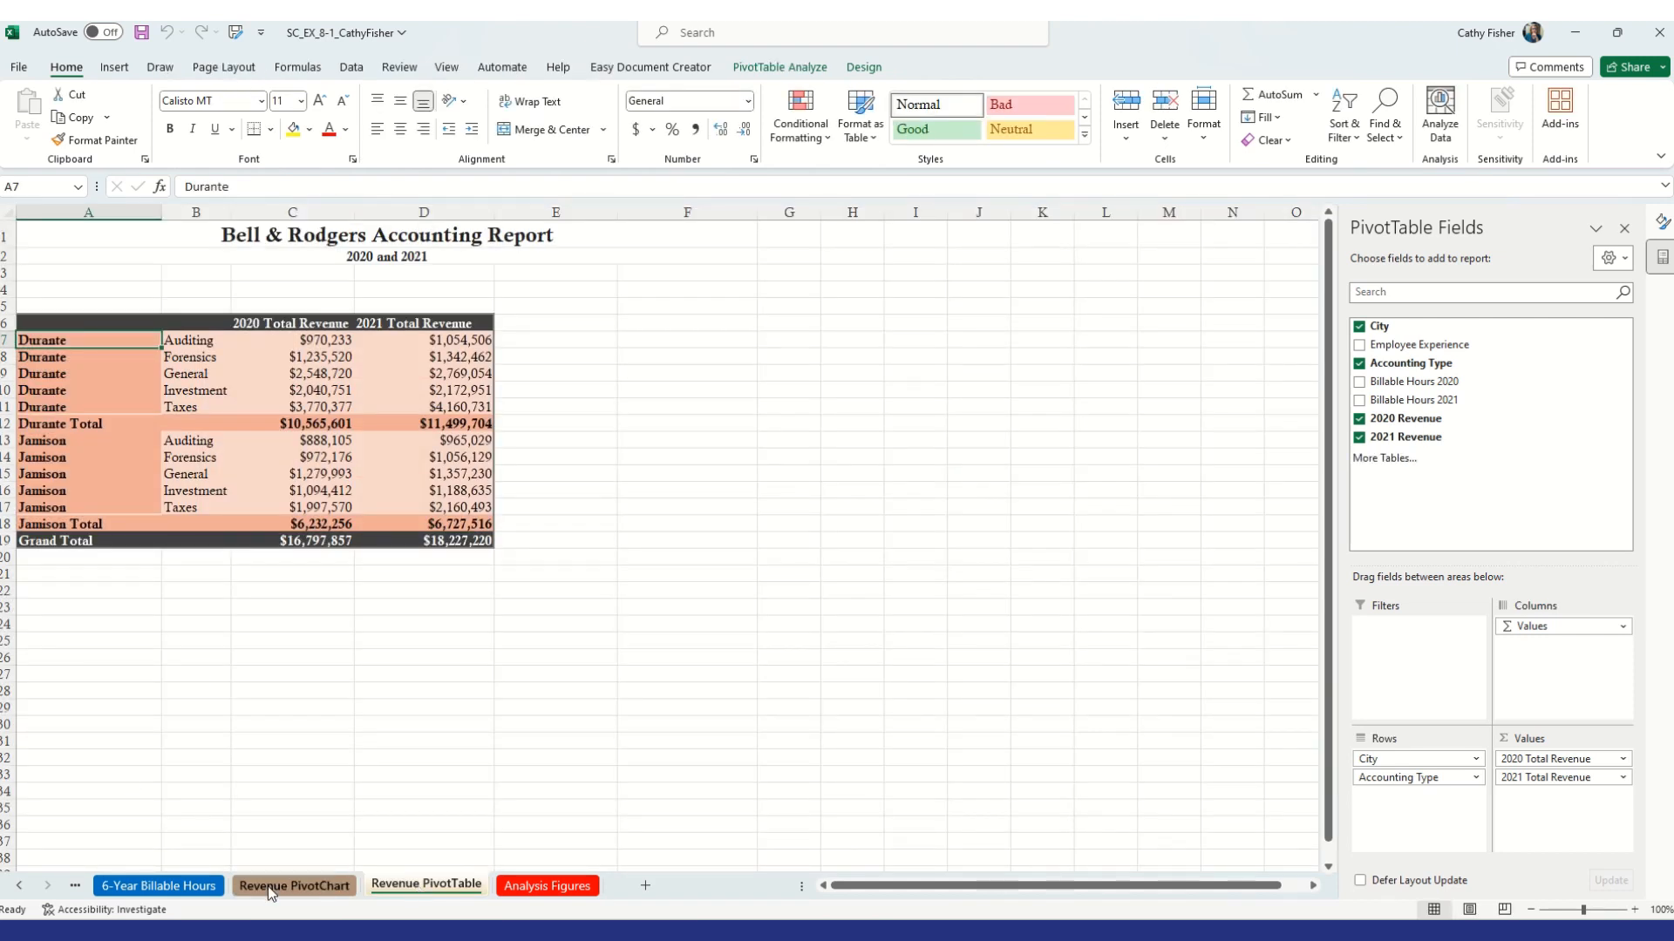
Insert a PivotChart and PivotTable from the Analysis Figures data on a new worksheet
click(549, 885)
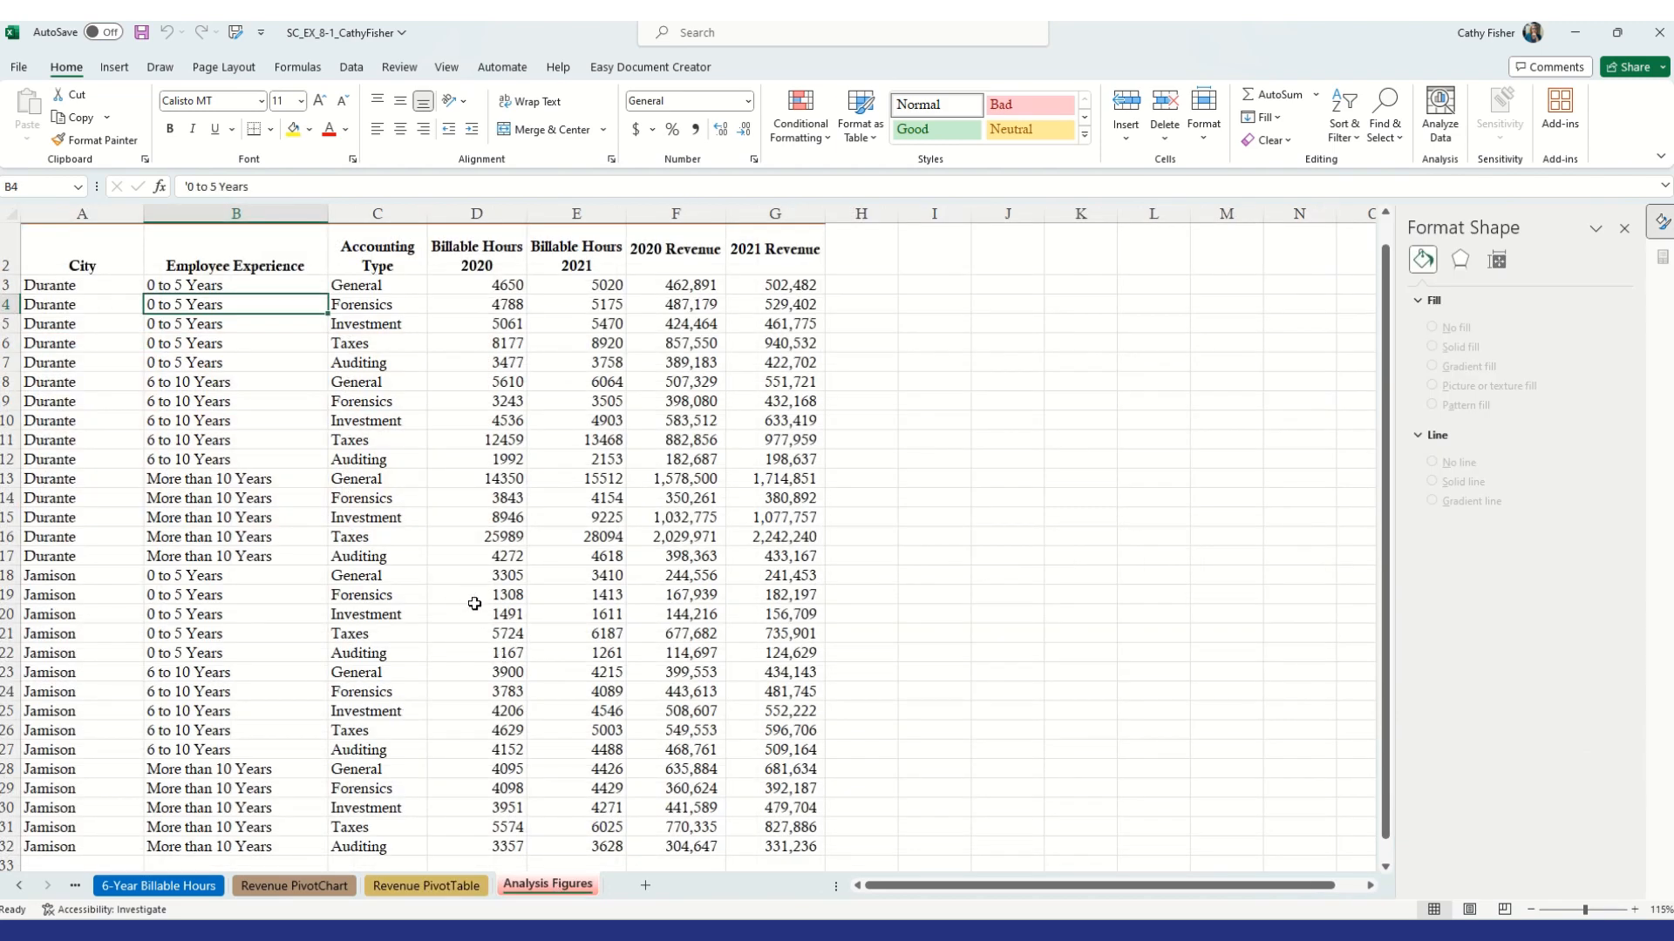
click(220, 340)
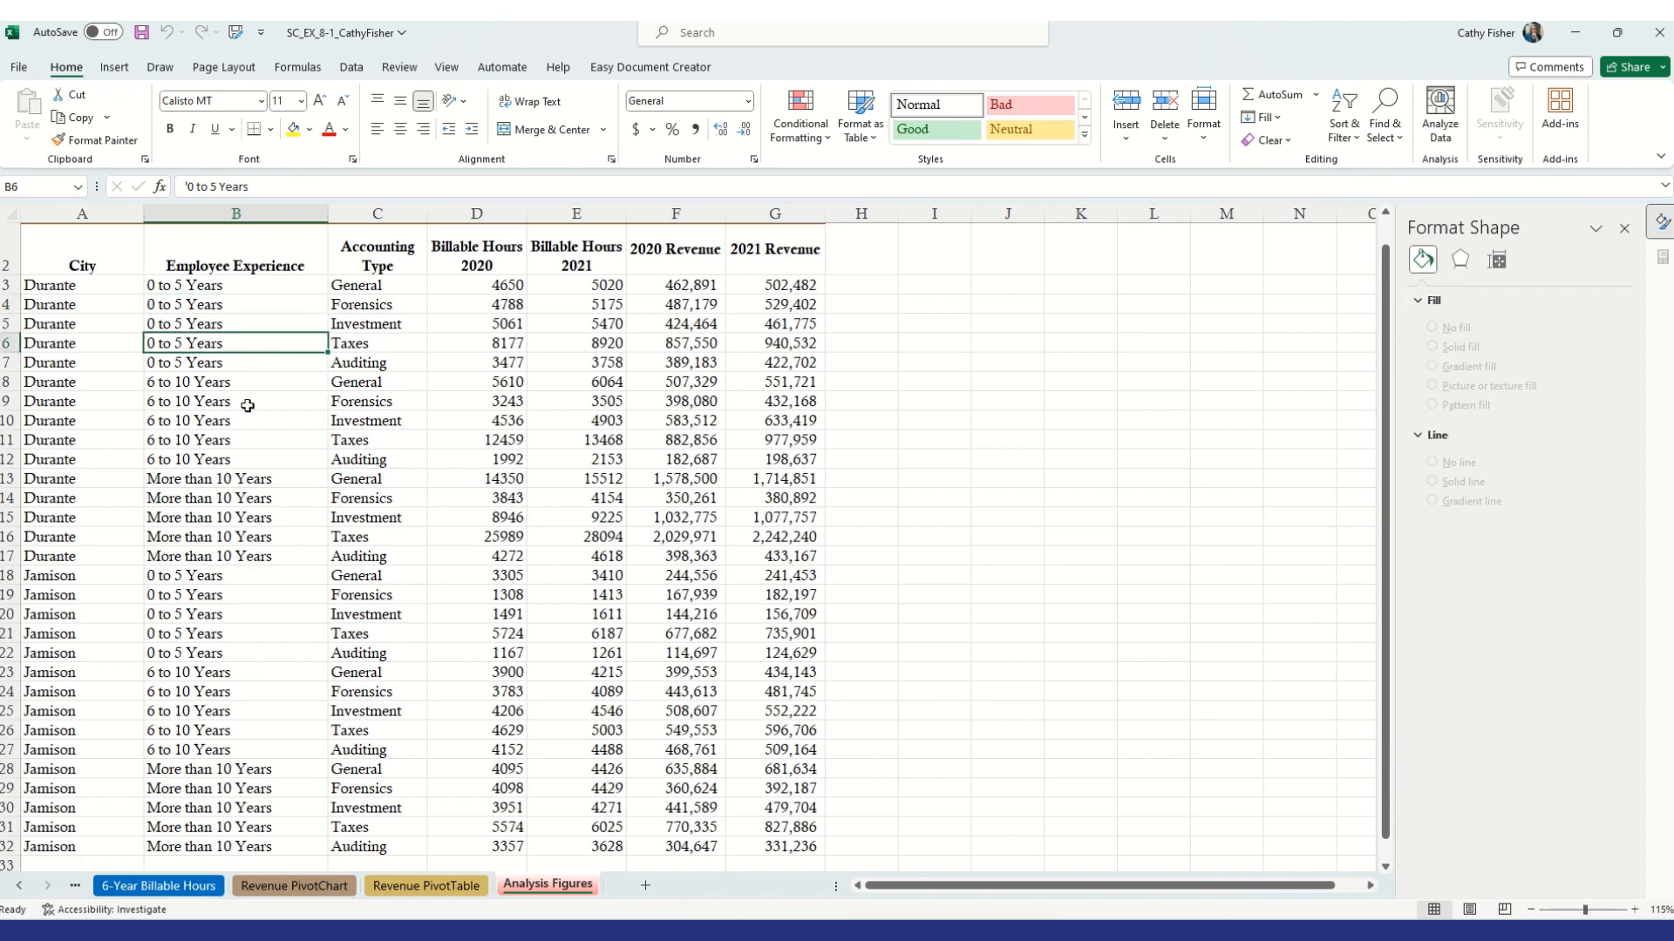
click(179, 315)
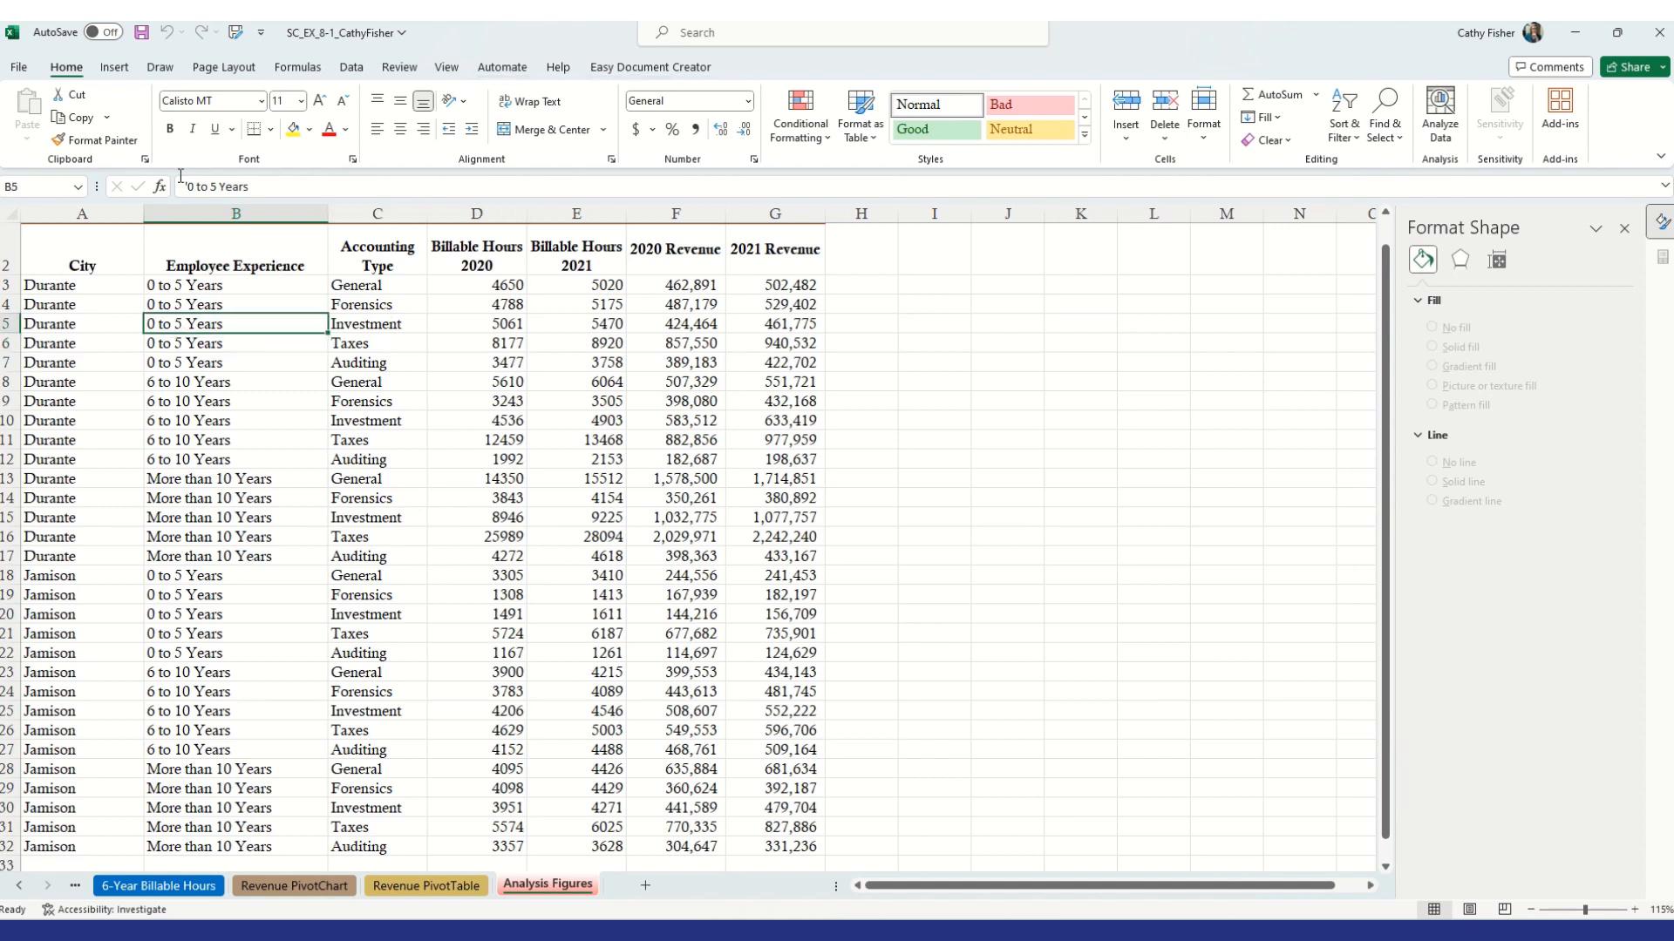
click(114, 68)
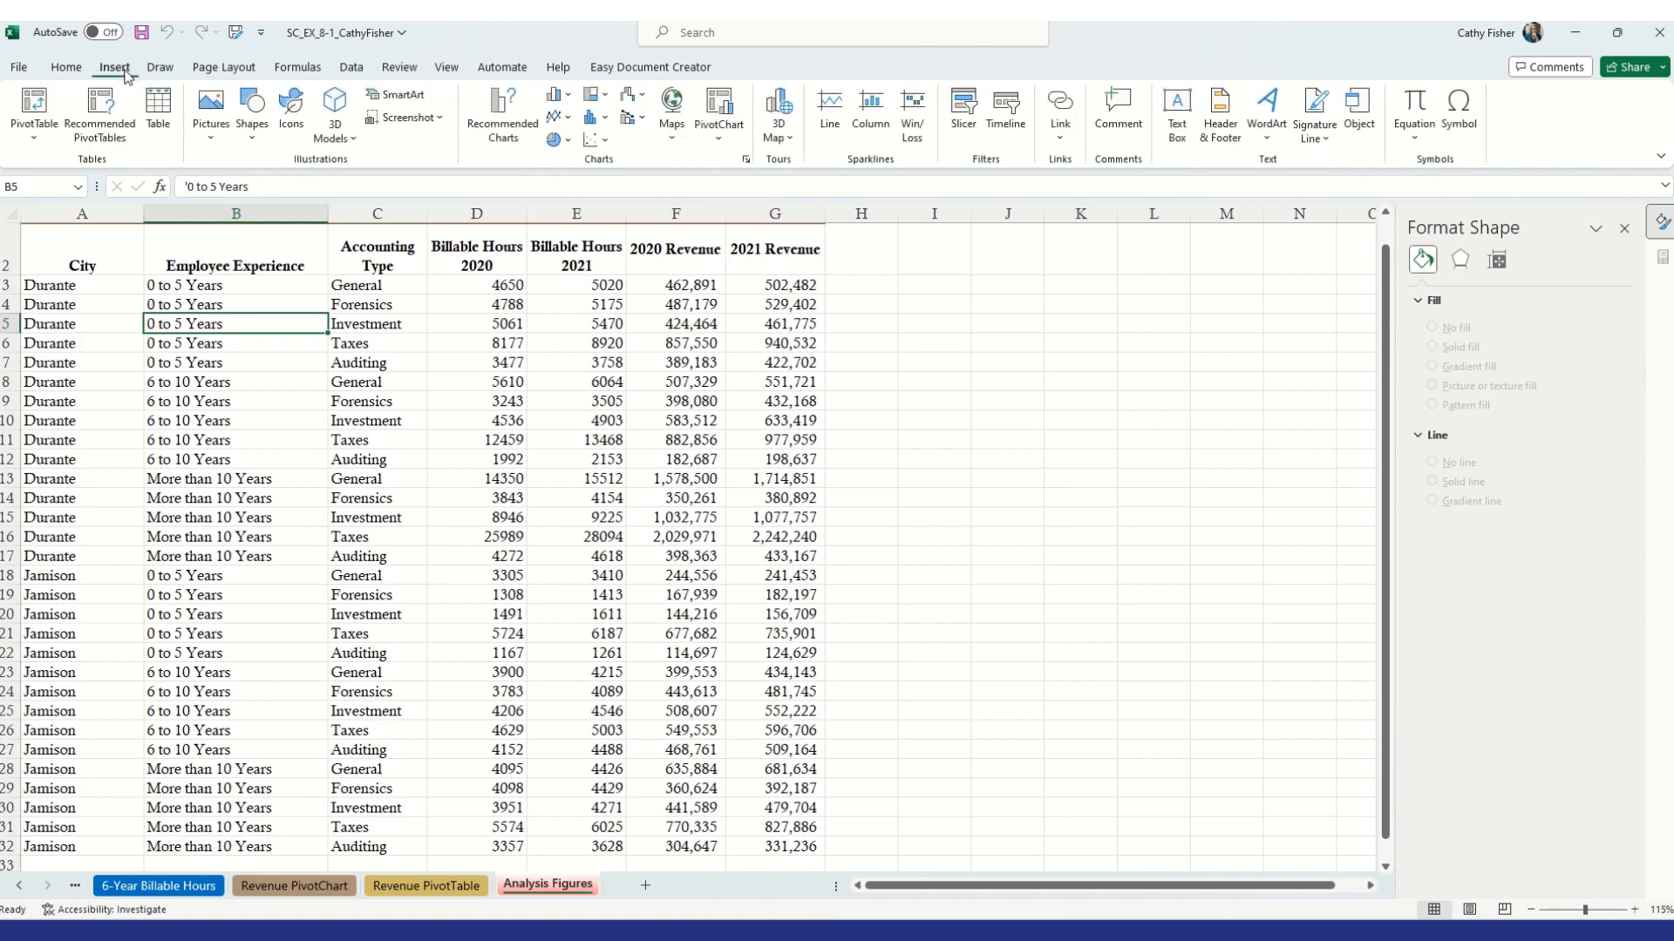
click(720, 141)
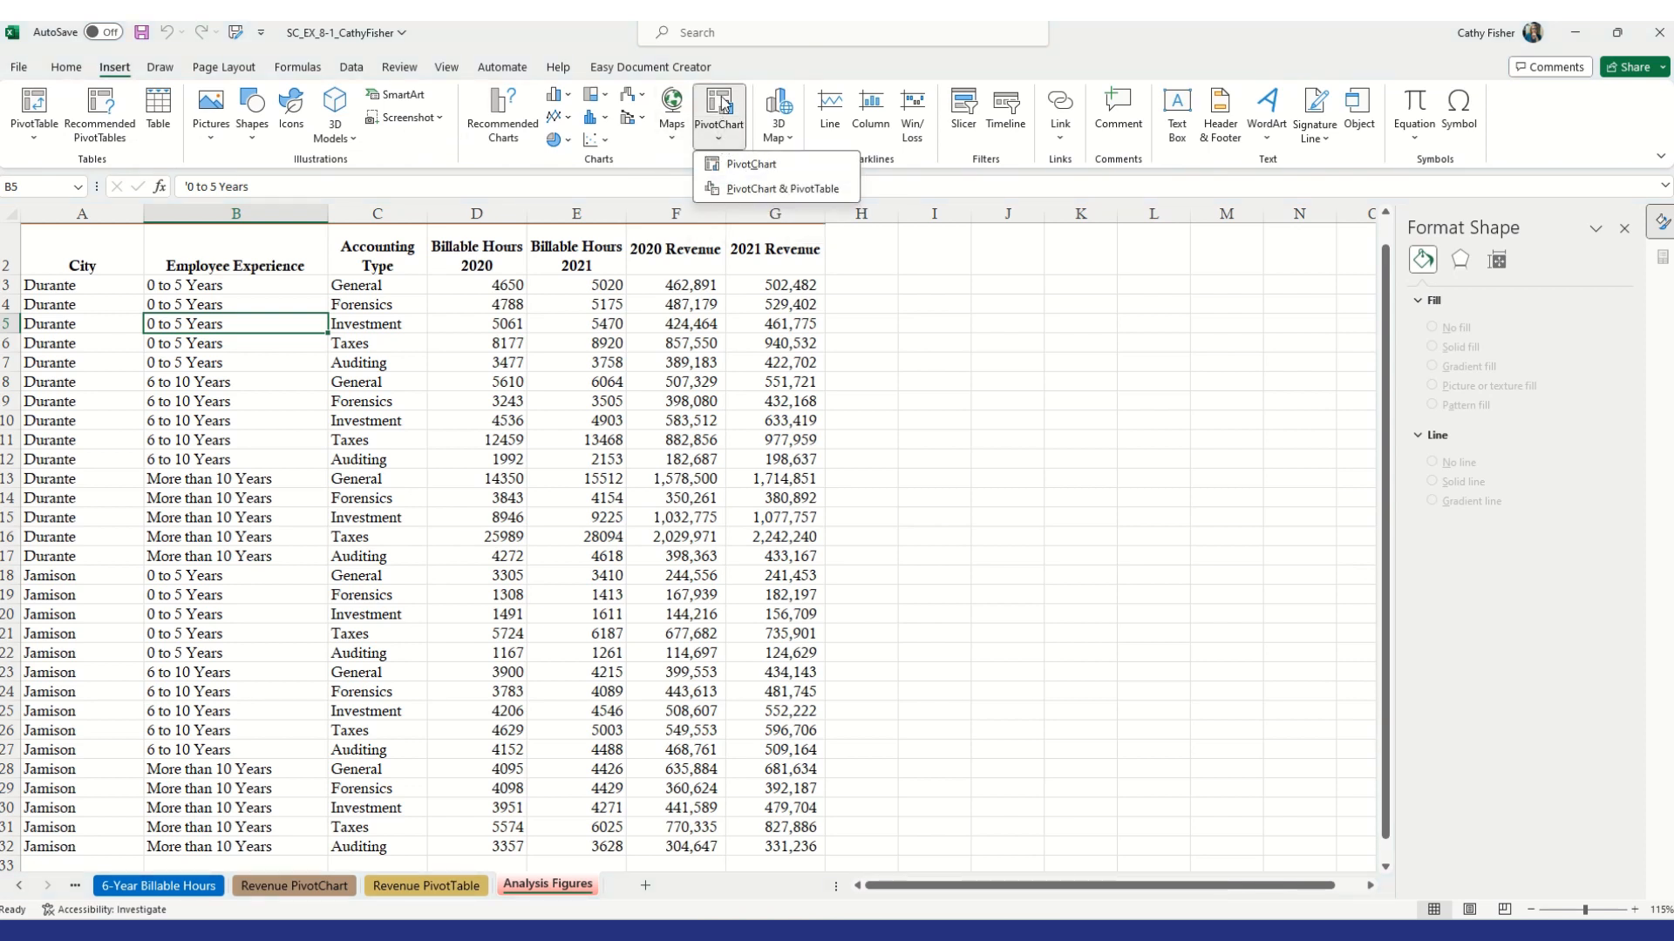
click(779, 192)
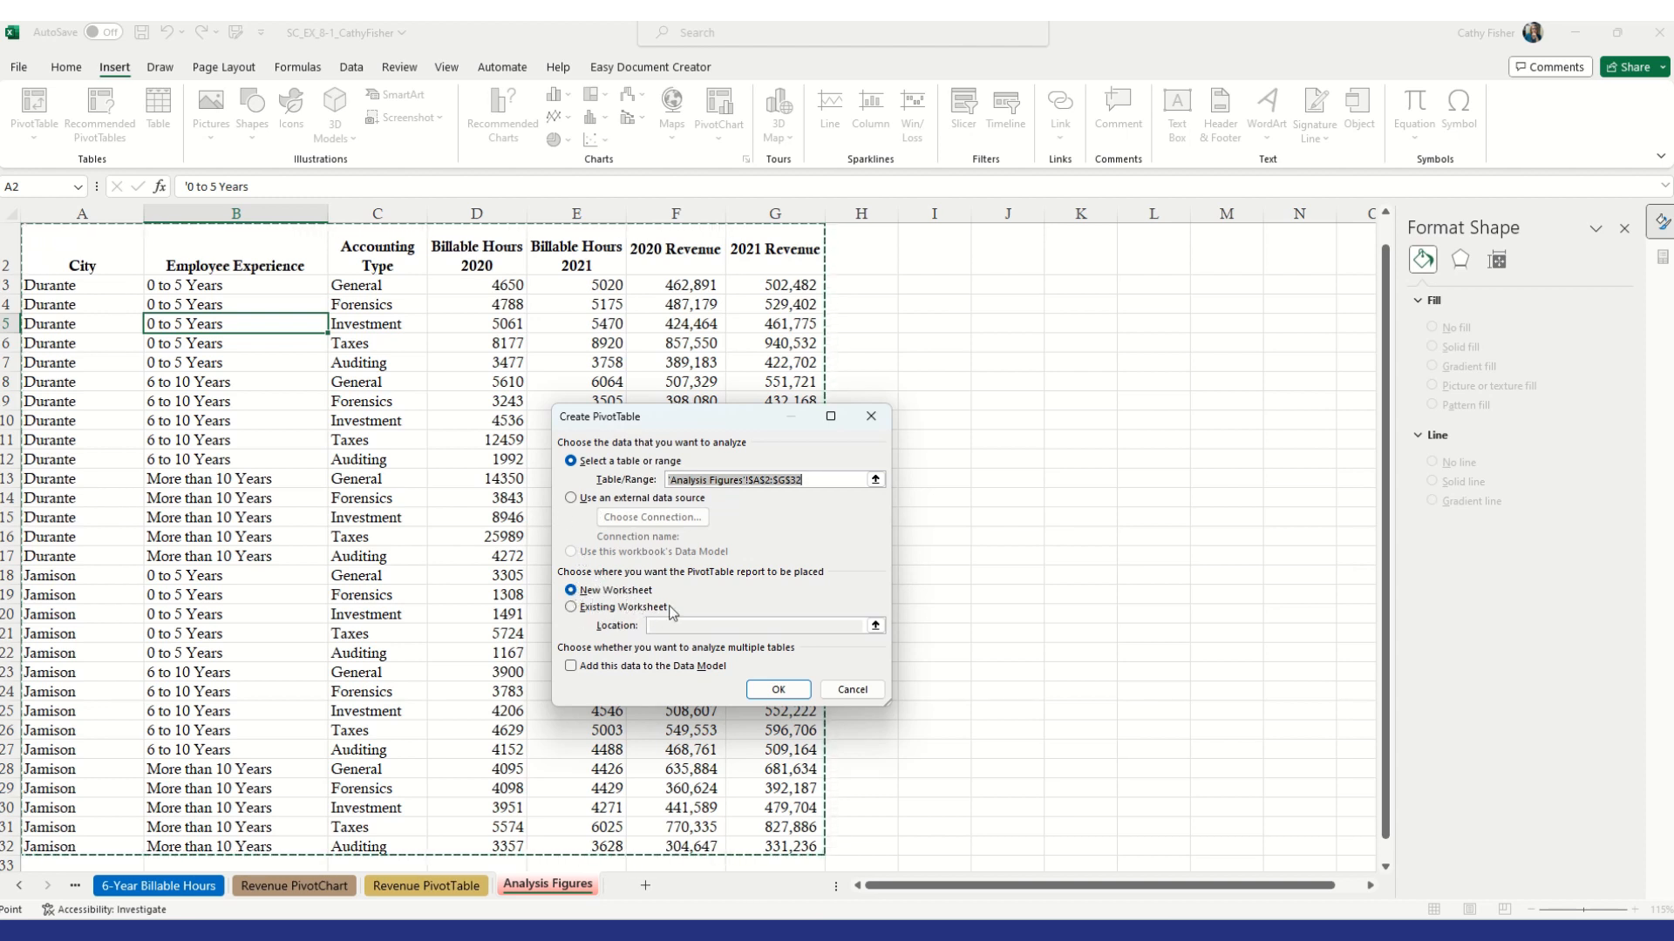
click(790, 695)
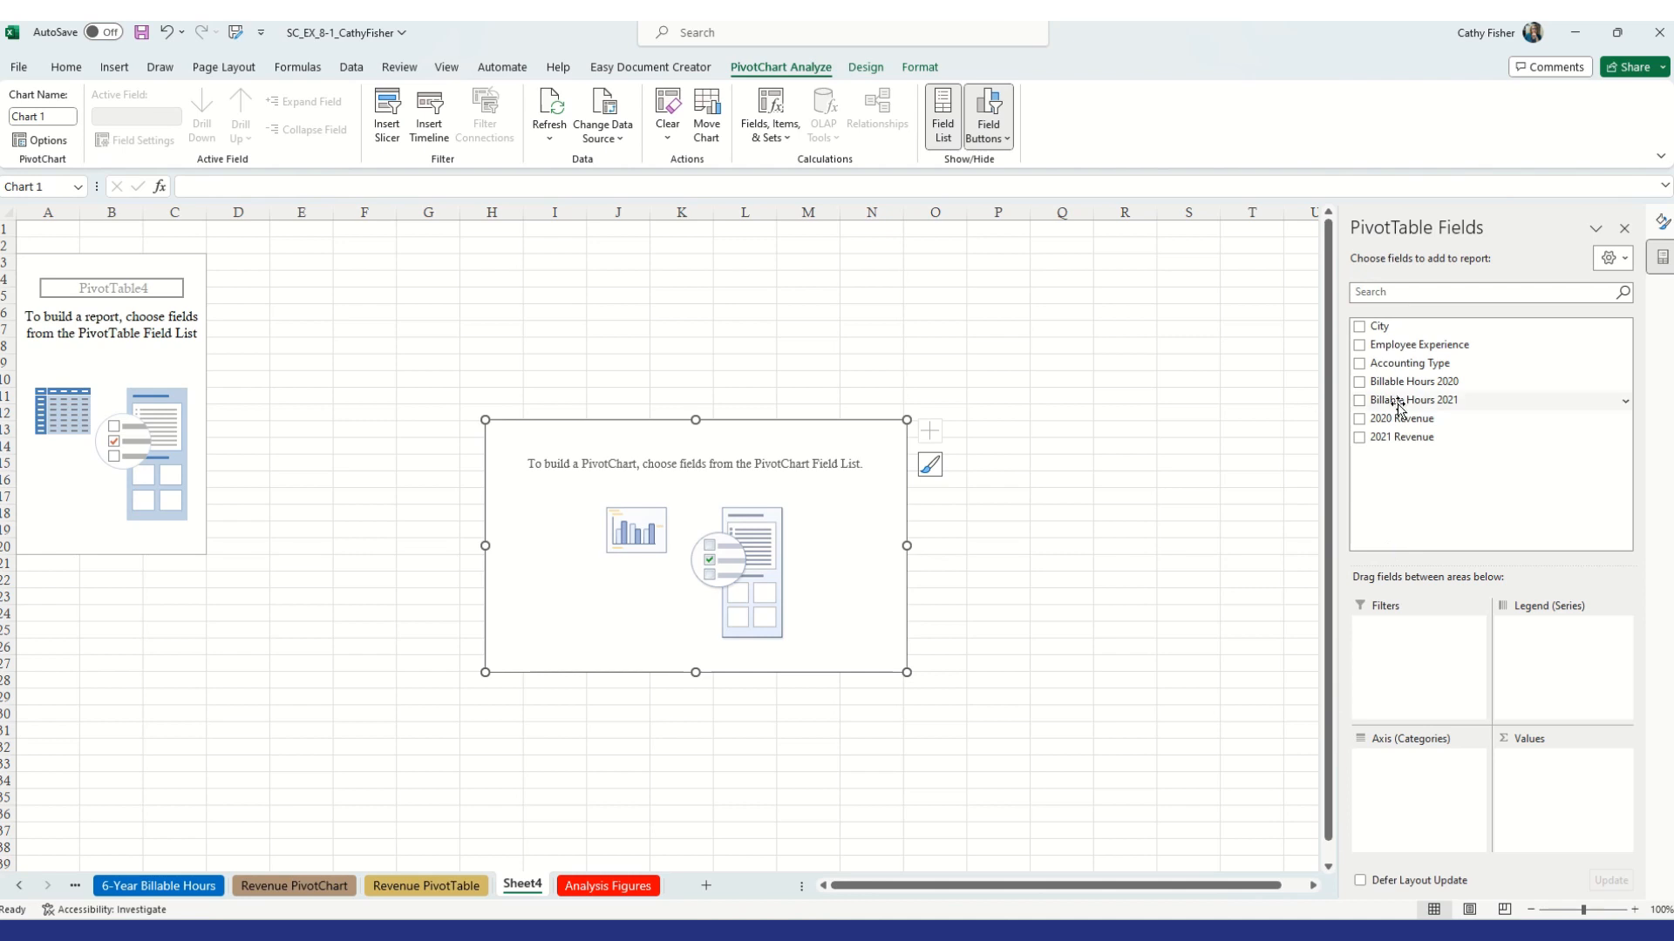
Add Employee Experience and City as axis fields and 2020 Revenue and 2021 Revenue as values, then close the field list
drag(1408, 346, 1418, 779)
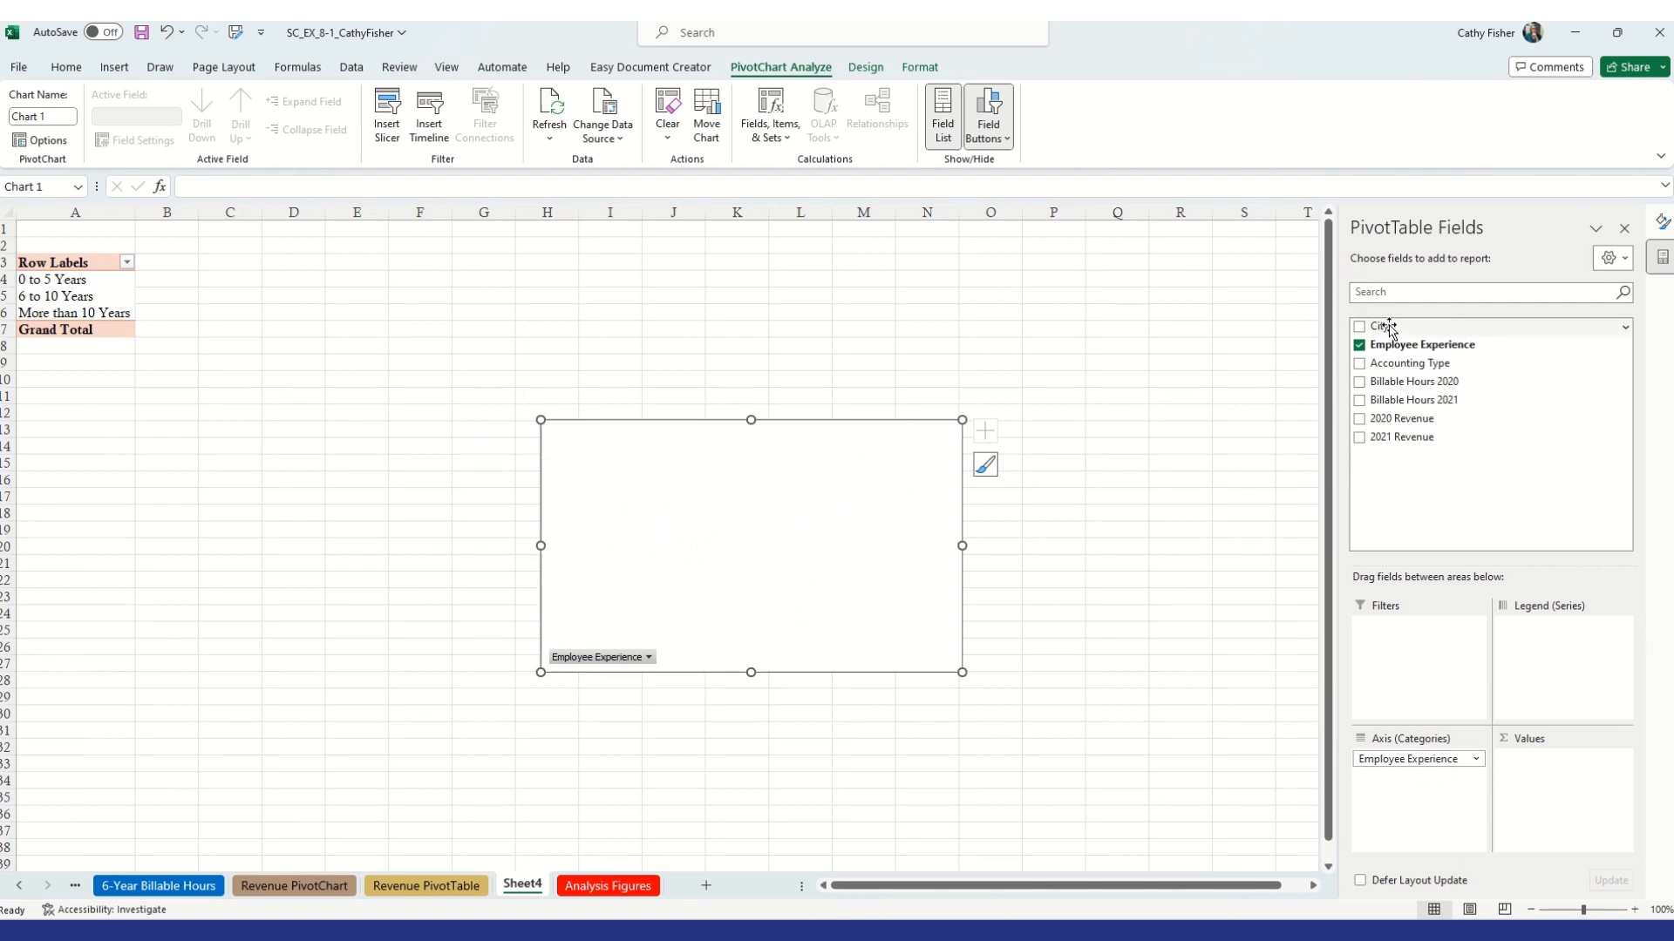
drag(1386, 328, 1428, 801)
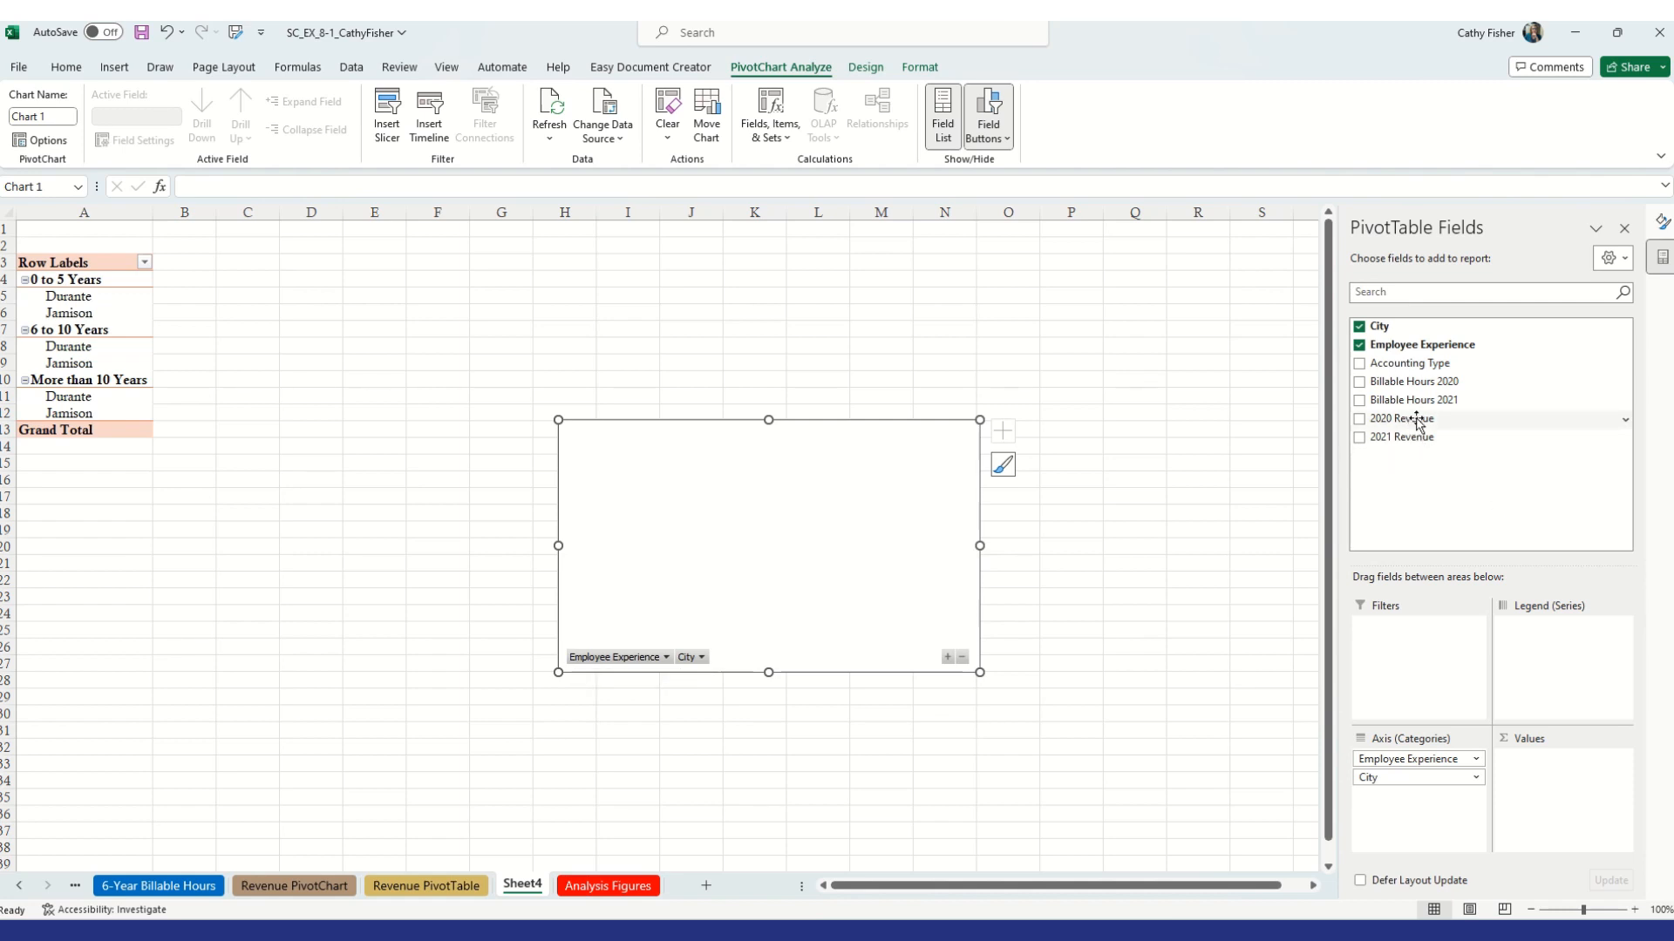
drag(1416, 423, 1587, 772)
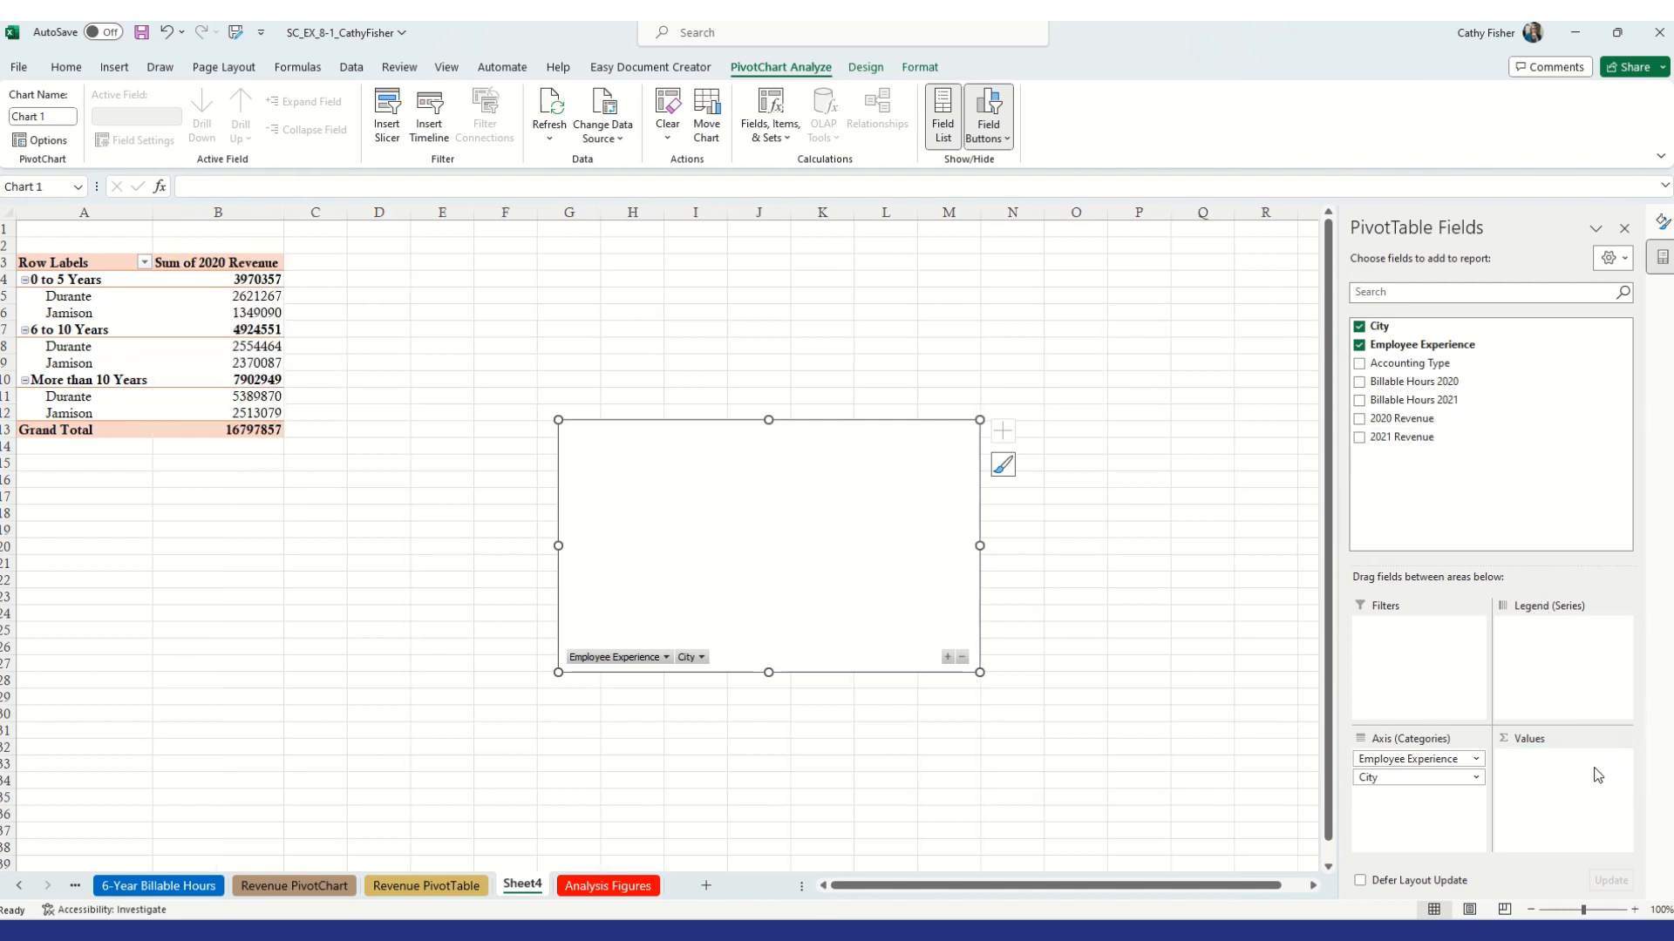
drag(1399, 439, 1550, 801)
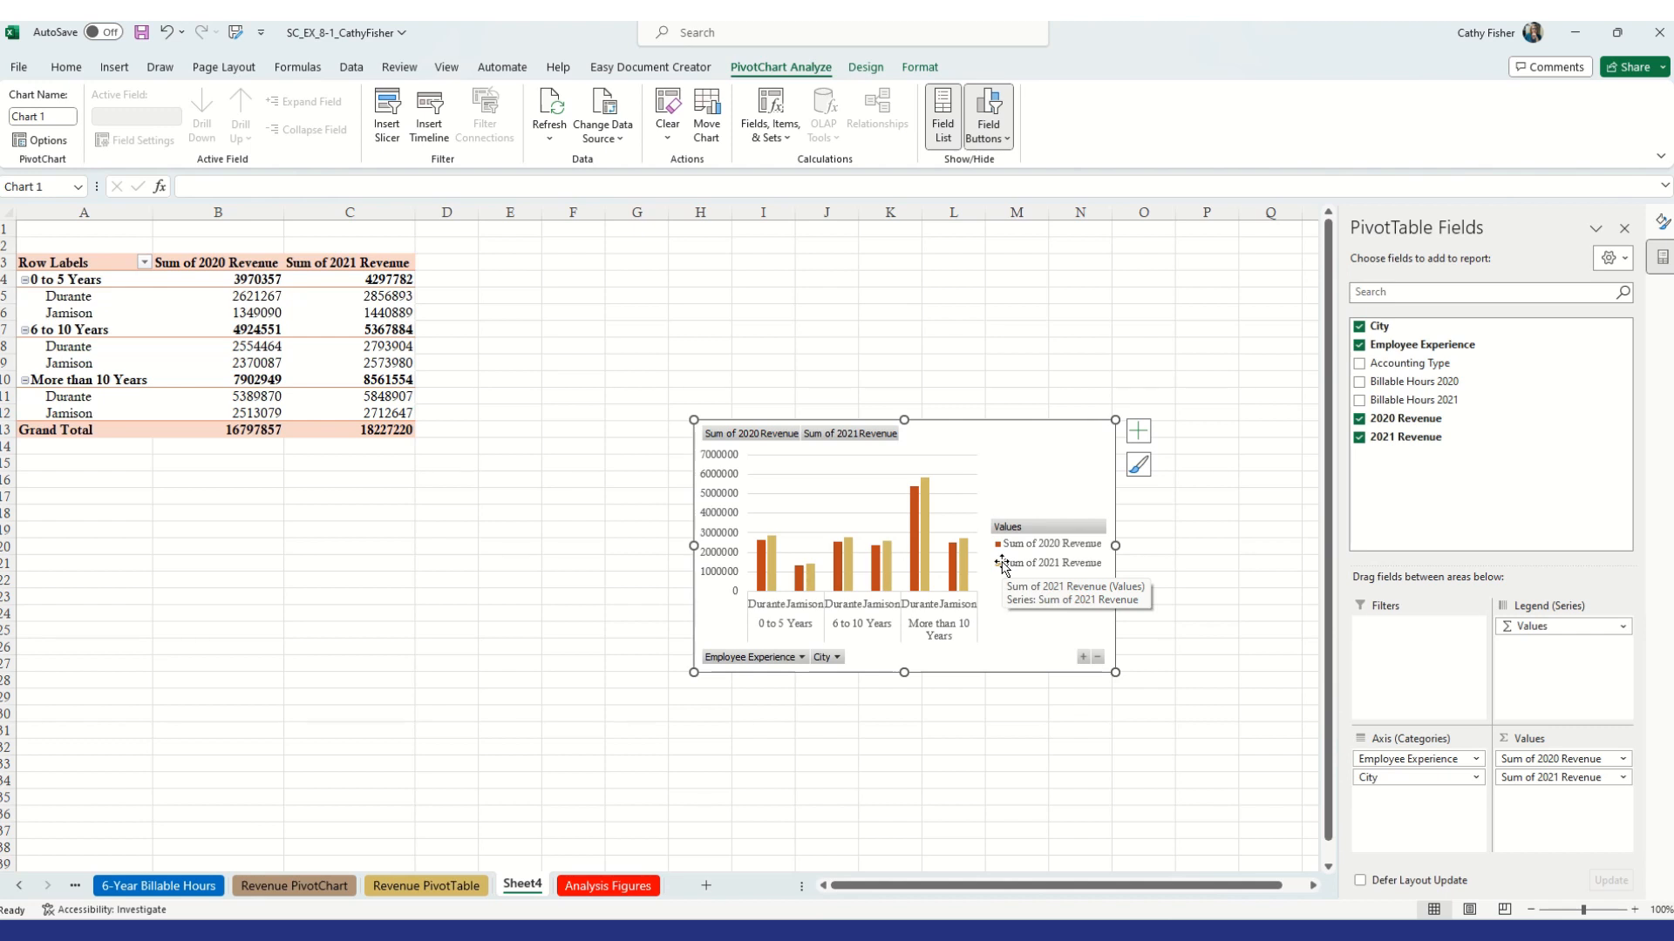
click(1626, 228)
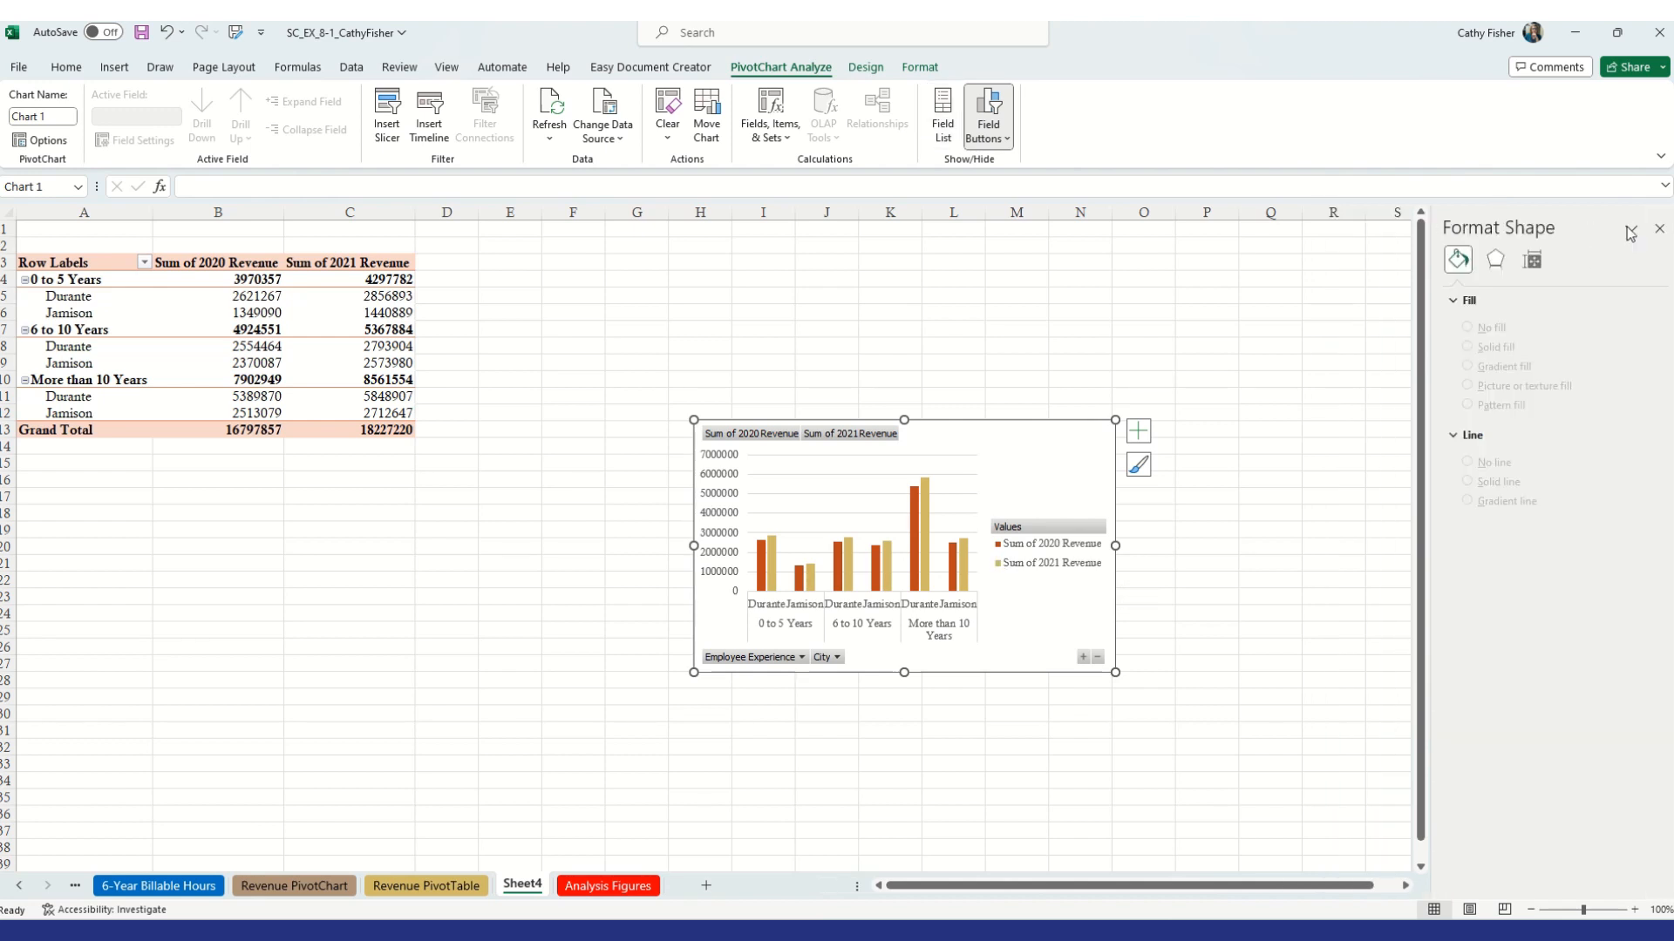
Rename the new worksheet as Average Revenue
right_click(535, 887)
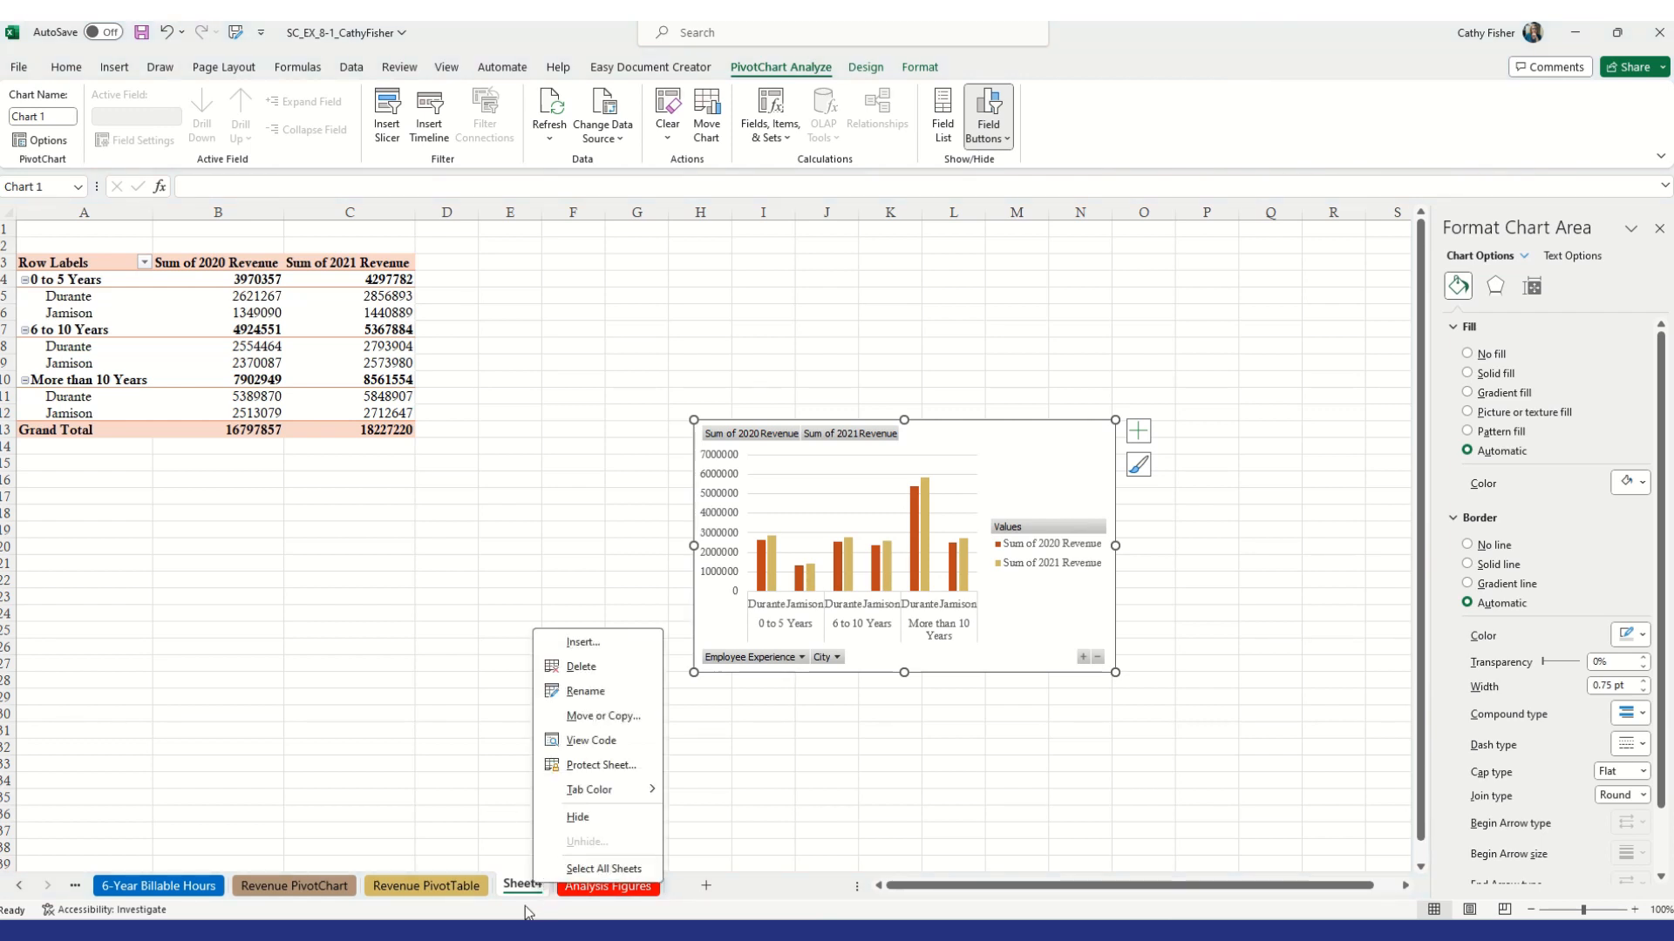
click(526, 885)
double_click(526, 886)
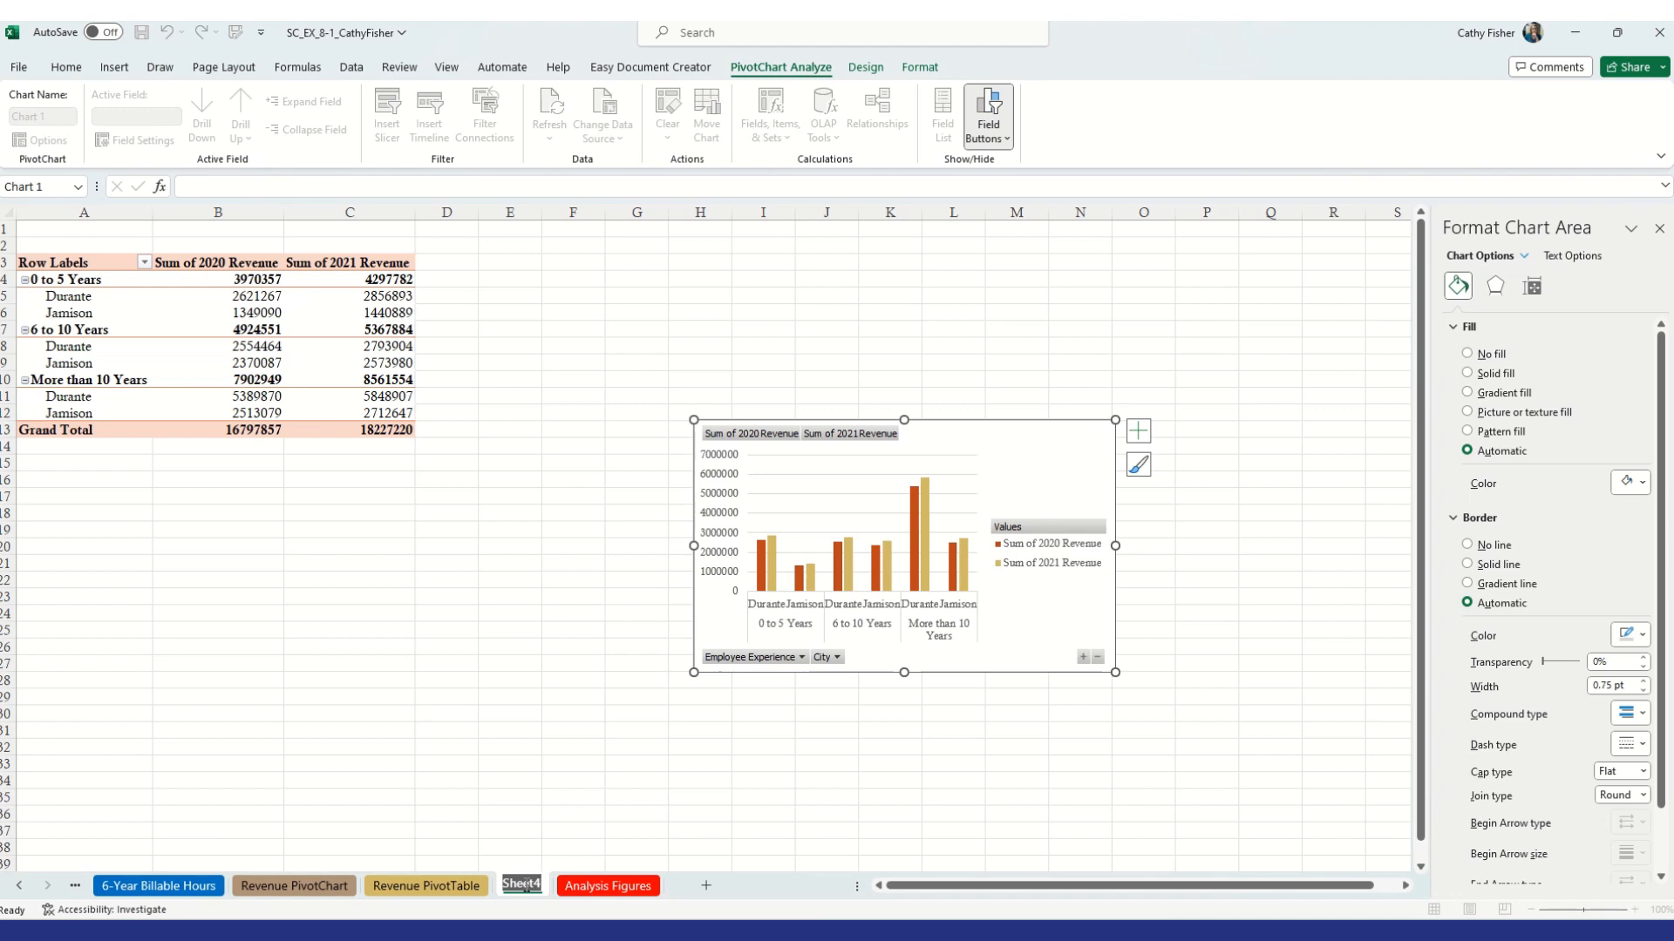
text(Average Revenue)
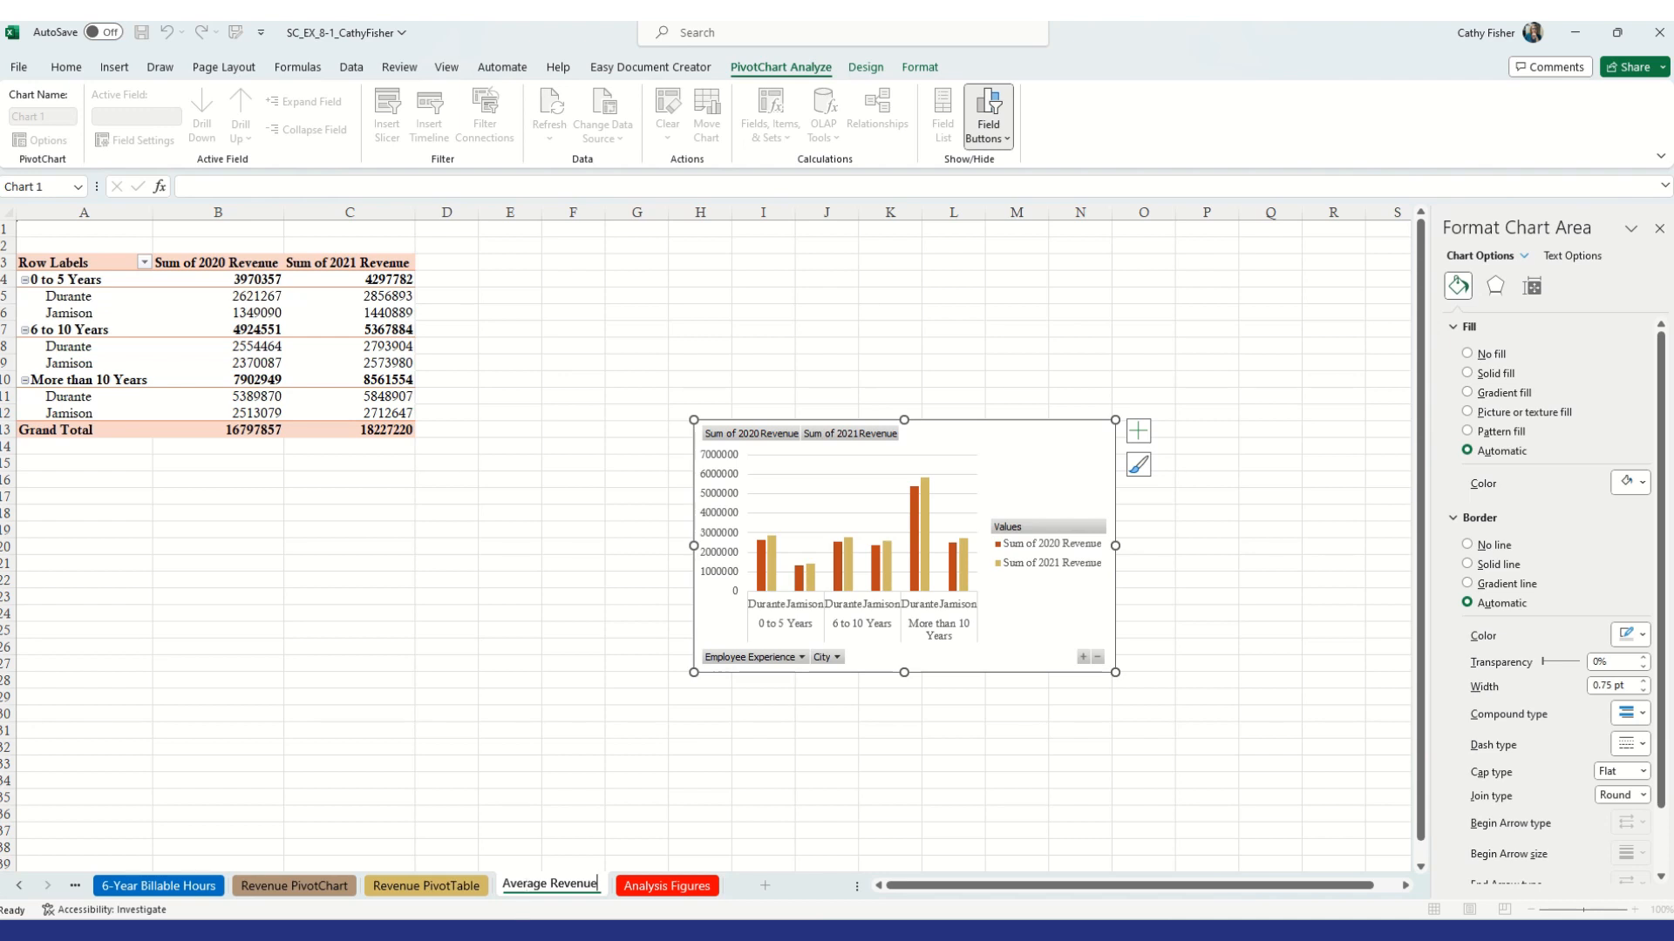
Color the Average Revenue sheet tab with a standard yellow
click(608, 849)
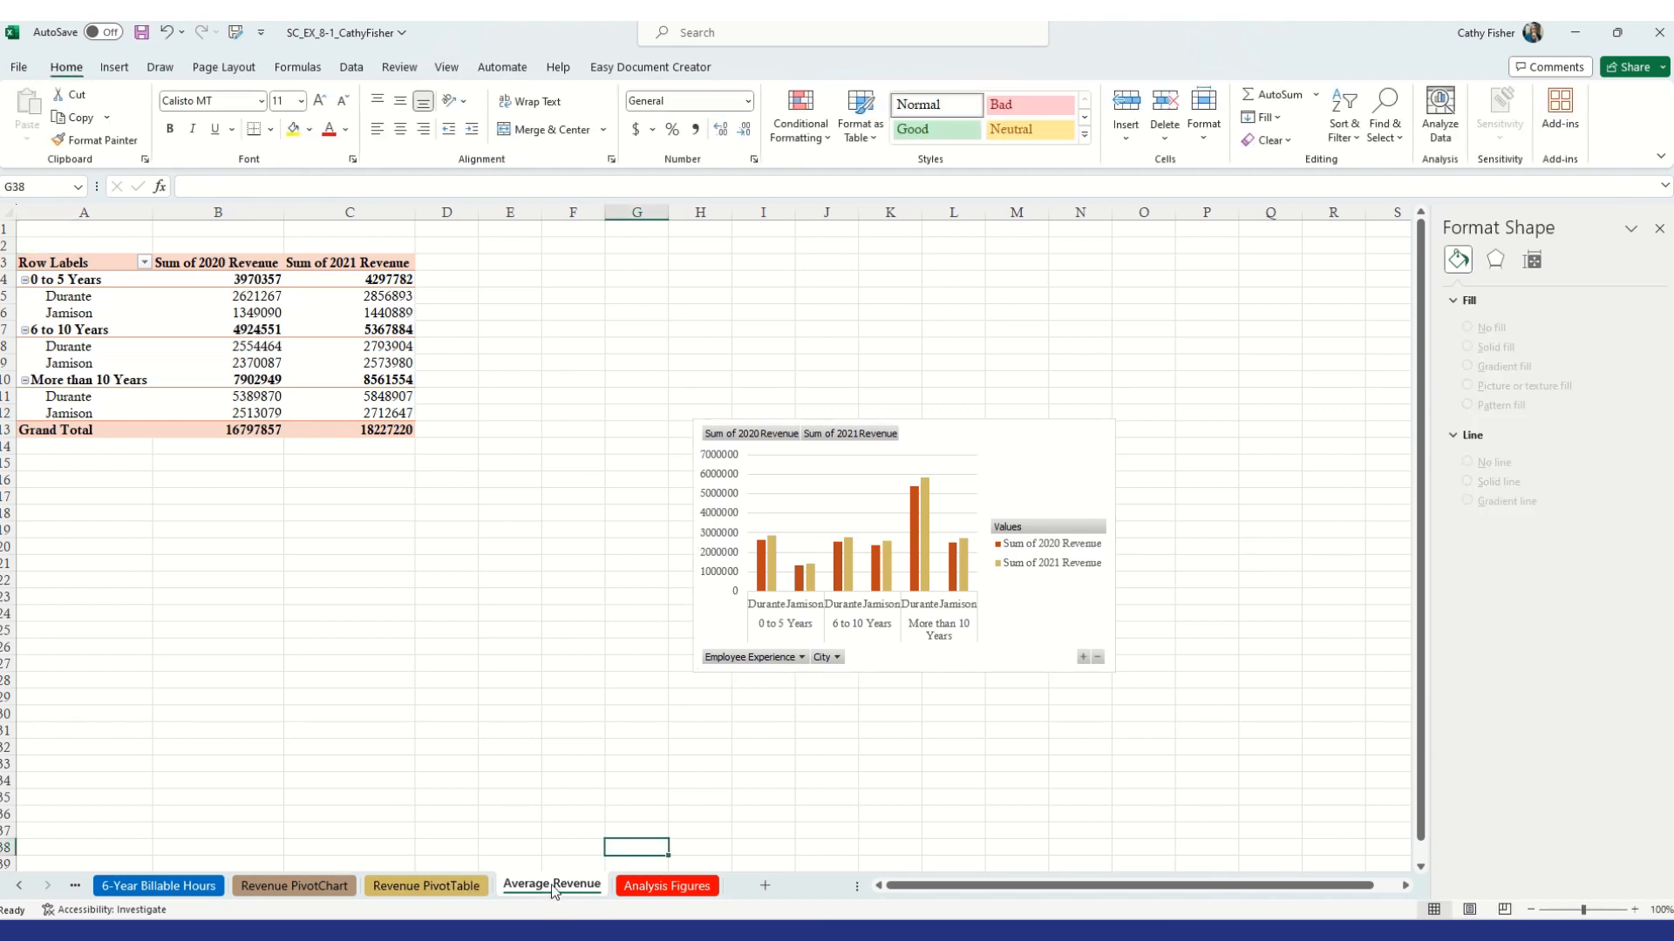
right_click(552, 888)
mouse_move(610, 764)
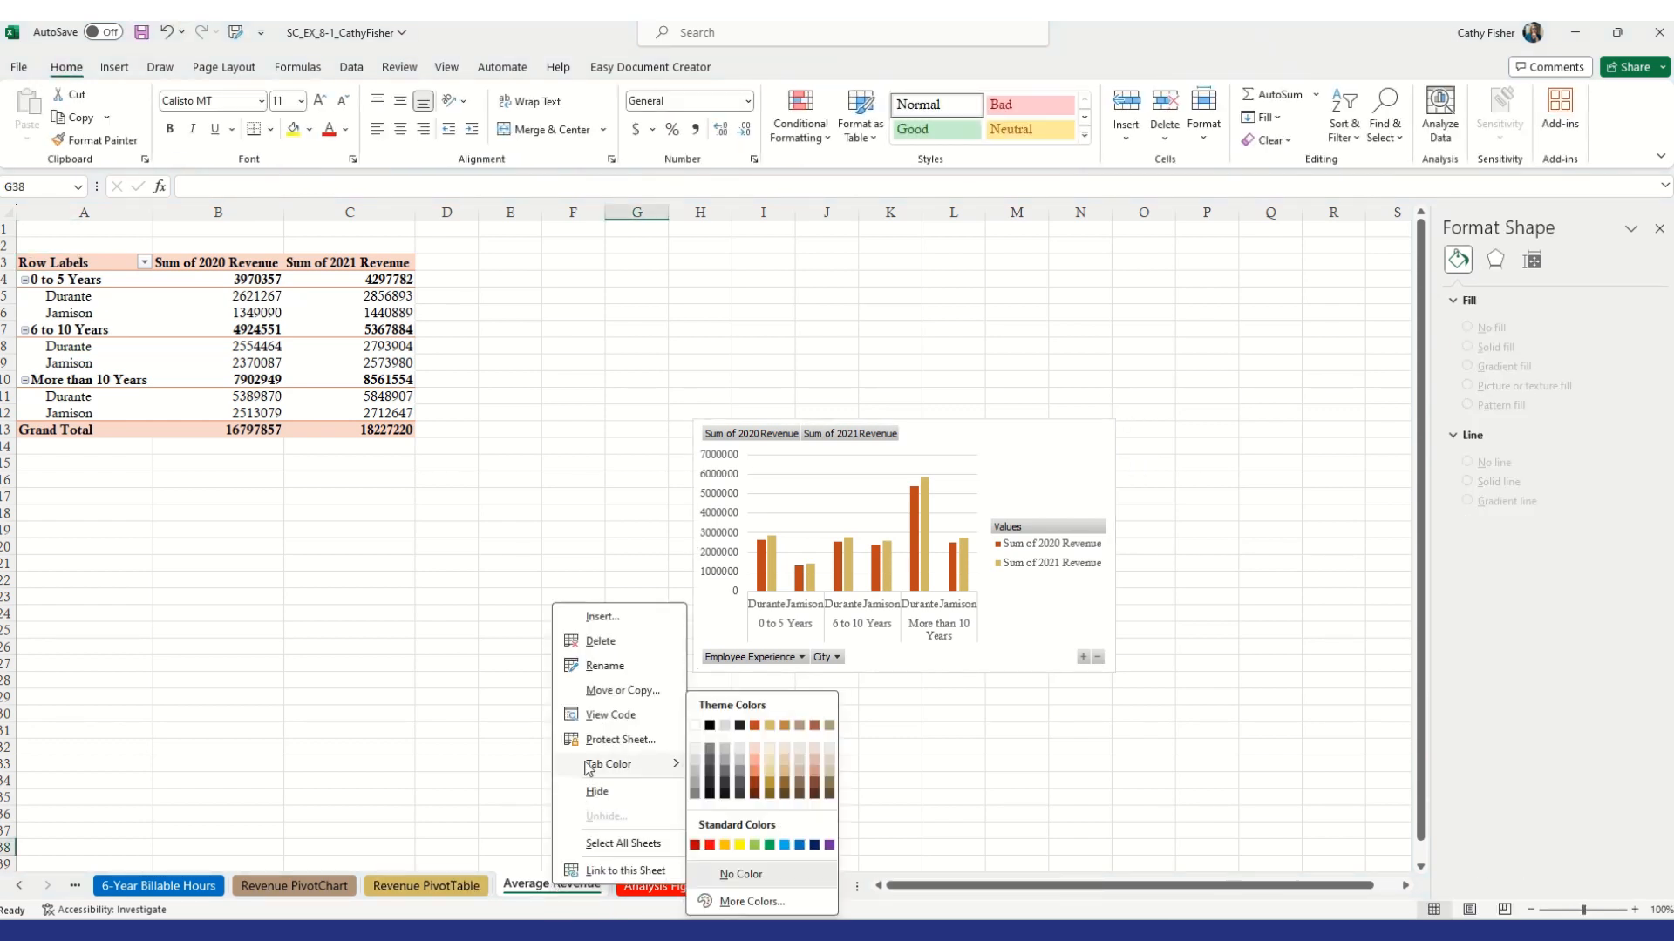
click(734, 846)
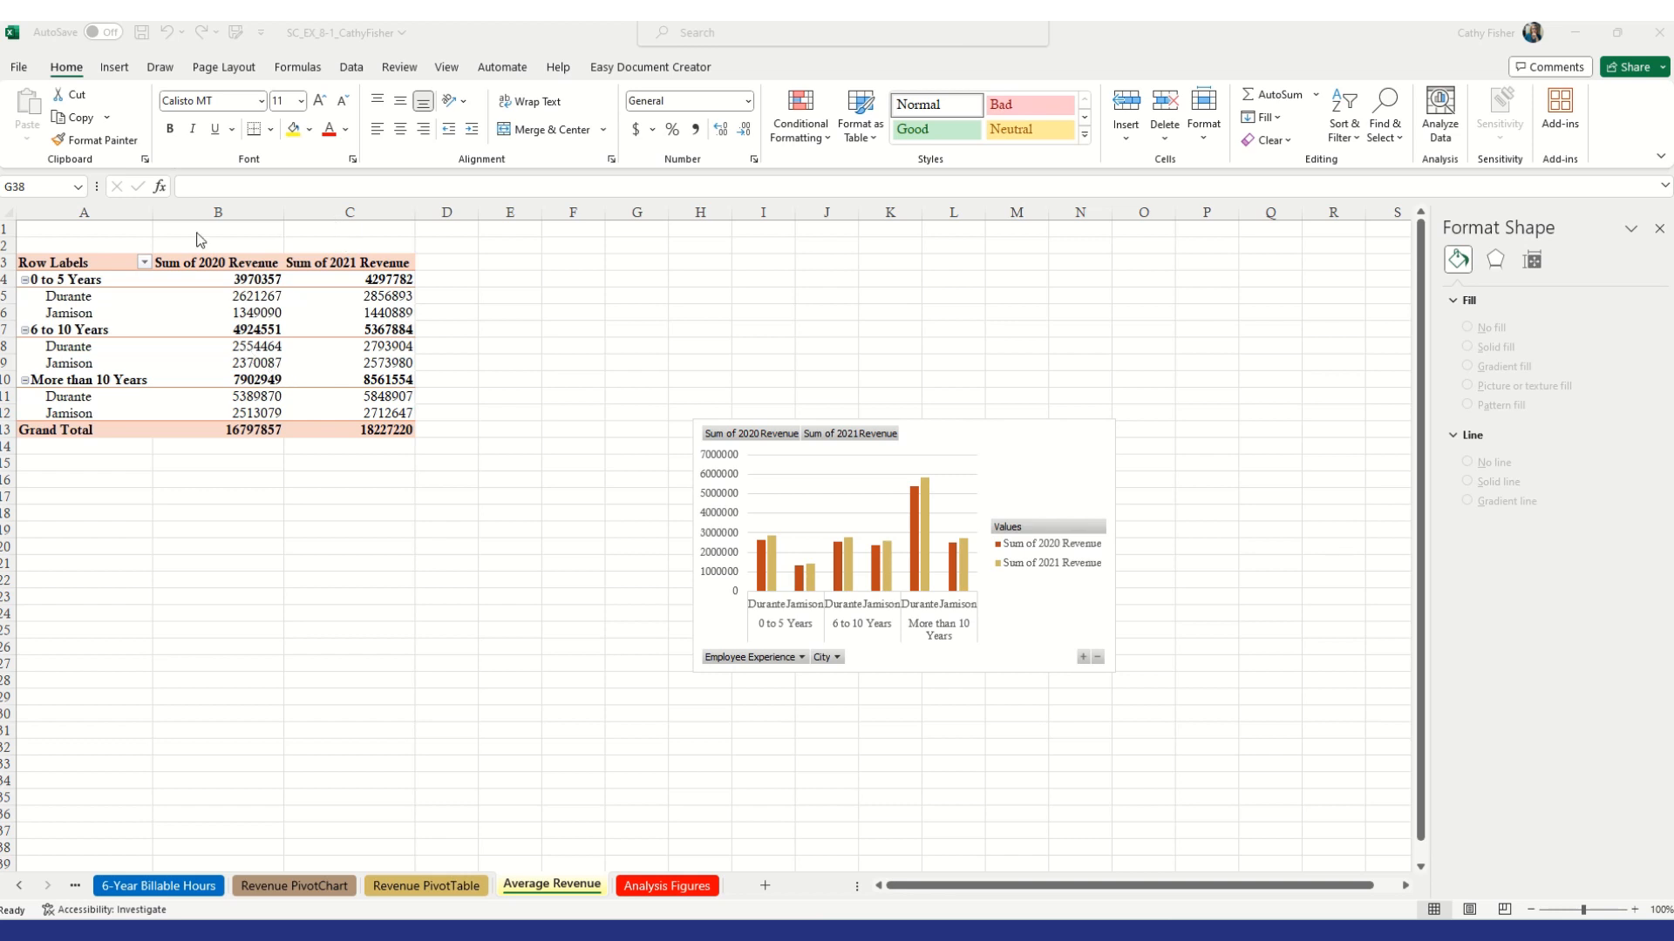
Start a new calculated field in the PivotTable named Average 2020 Billing Per Hour
click(229, 319)
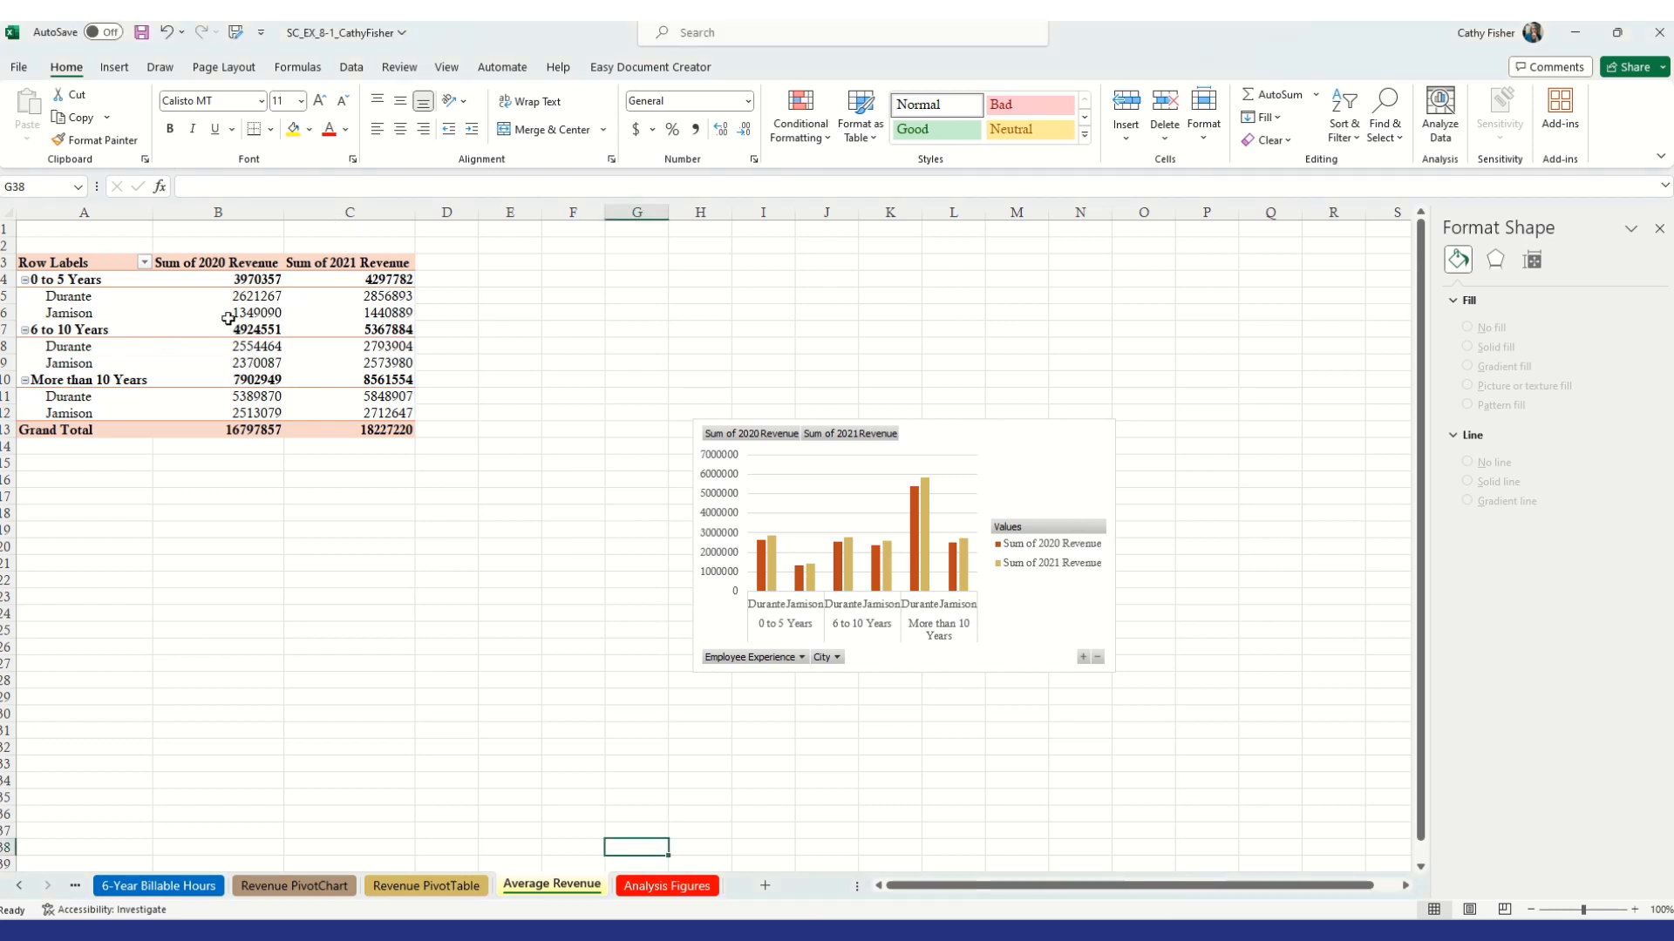
click(217, 330)
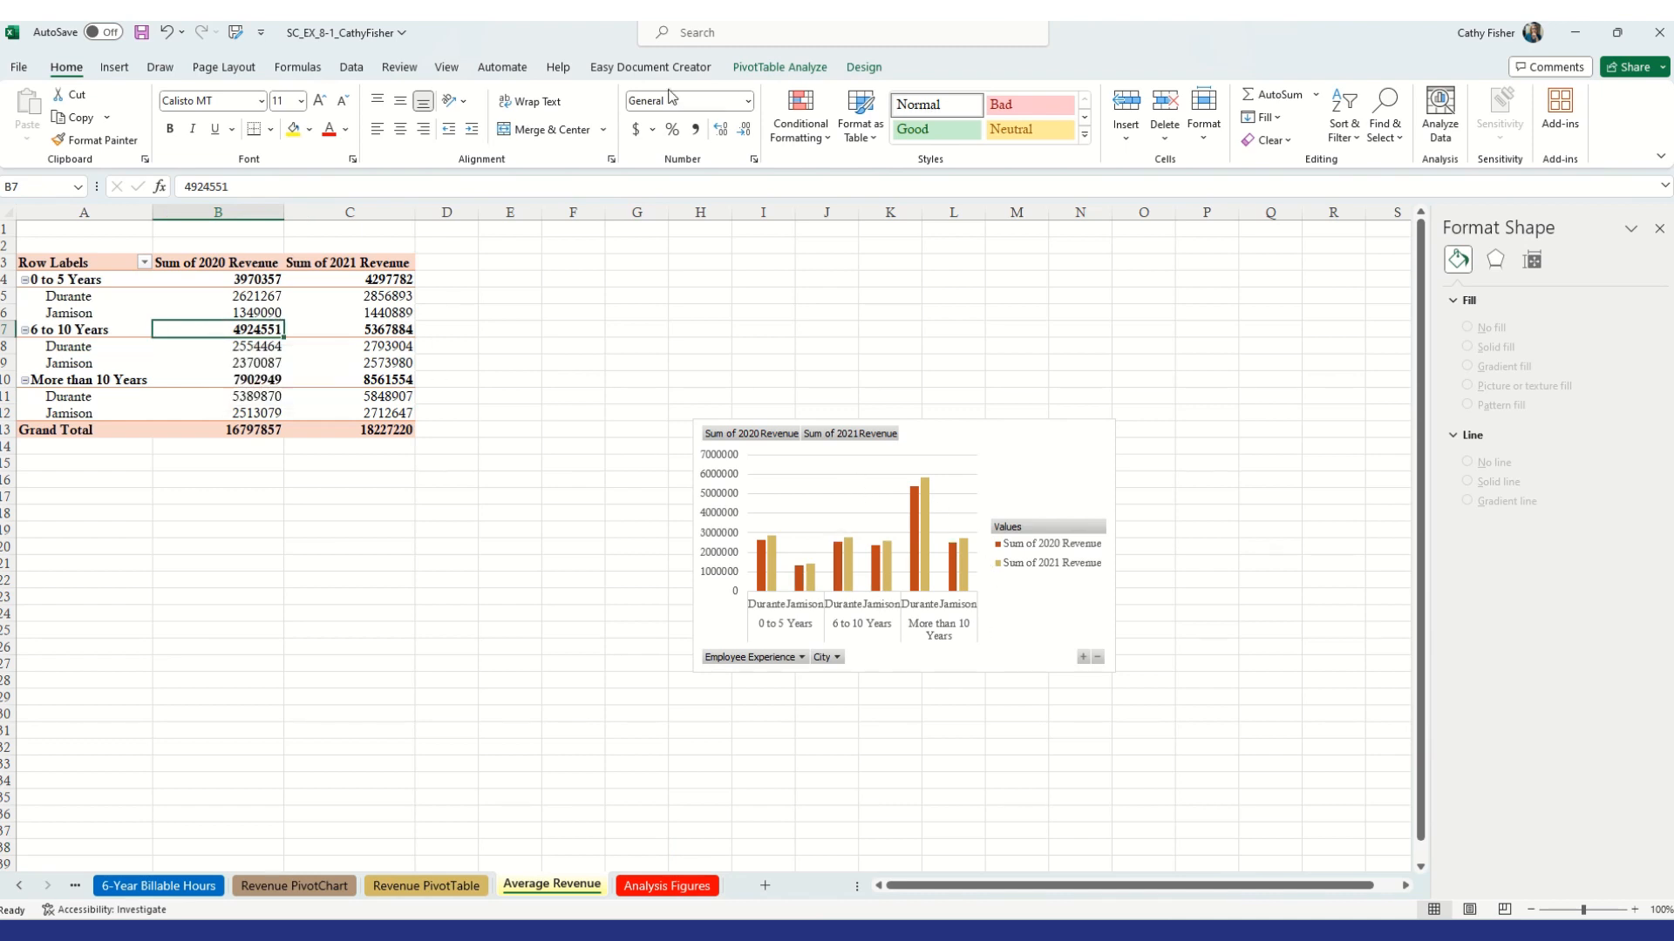
click(769, 69)
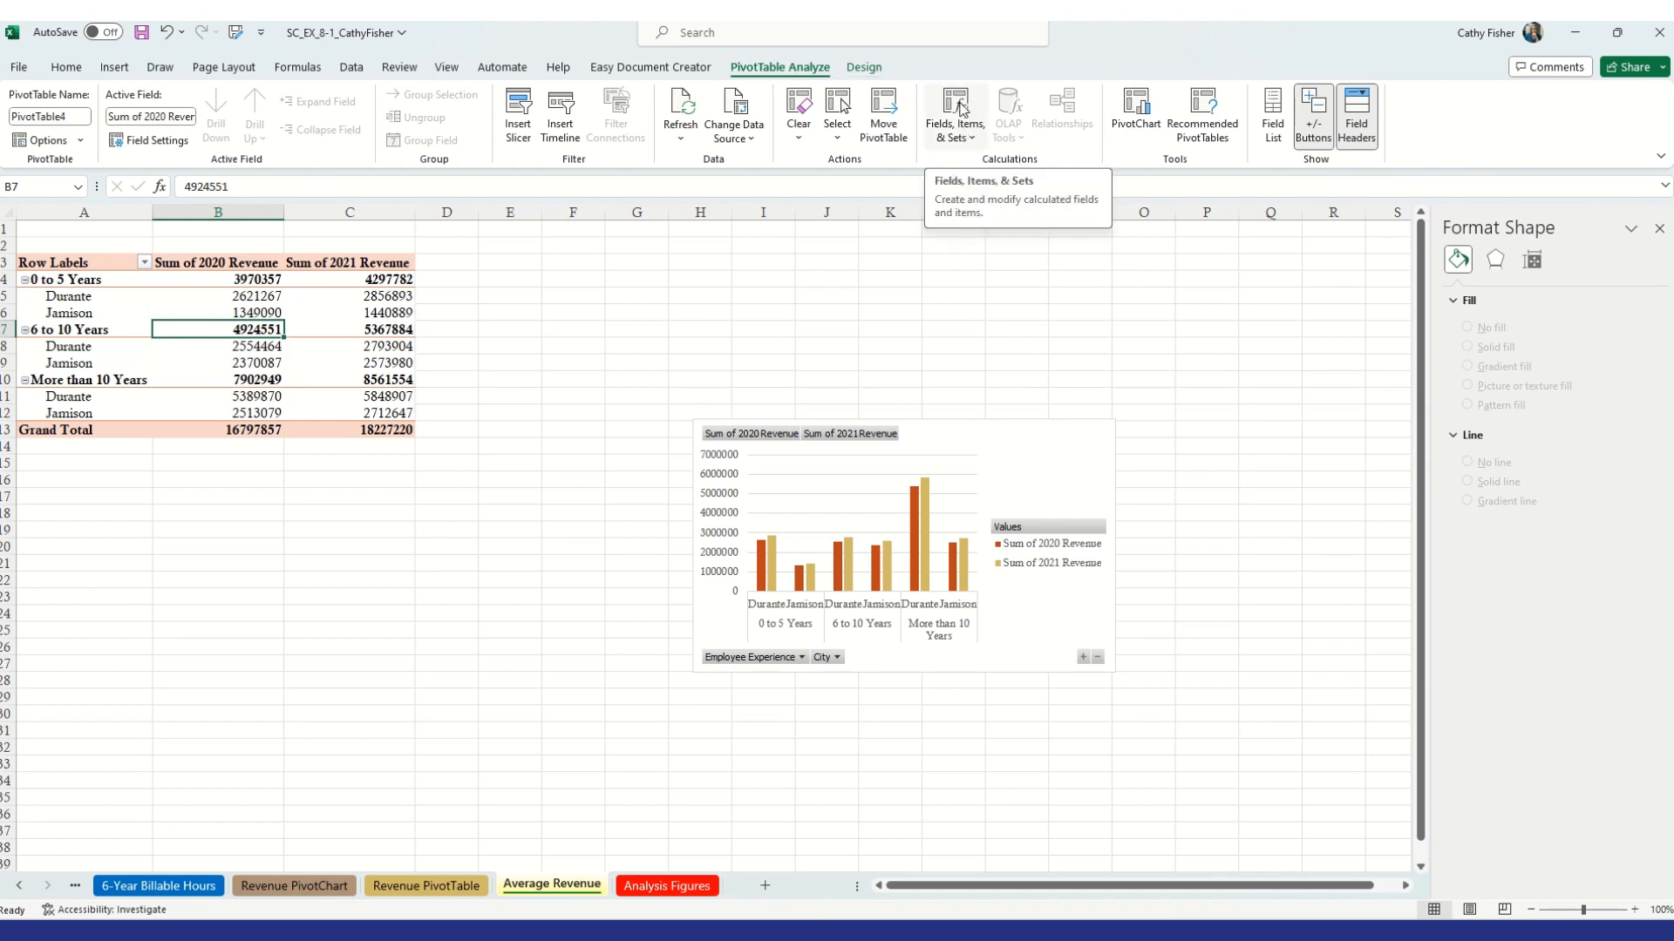
click(973, 140)
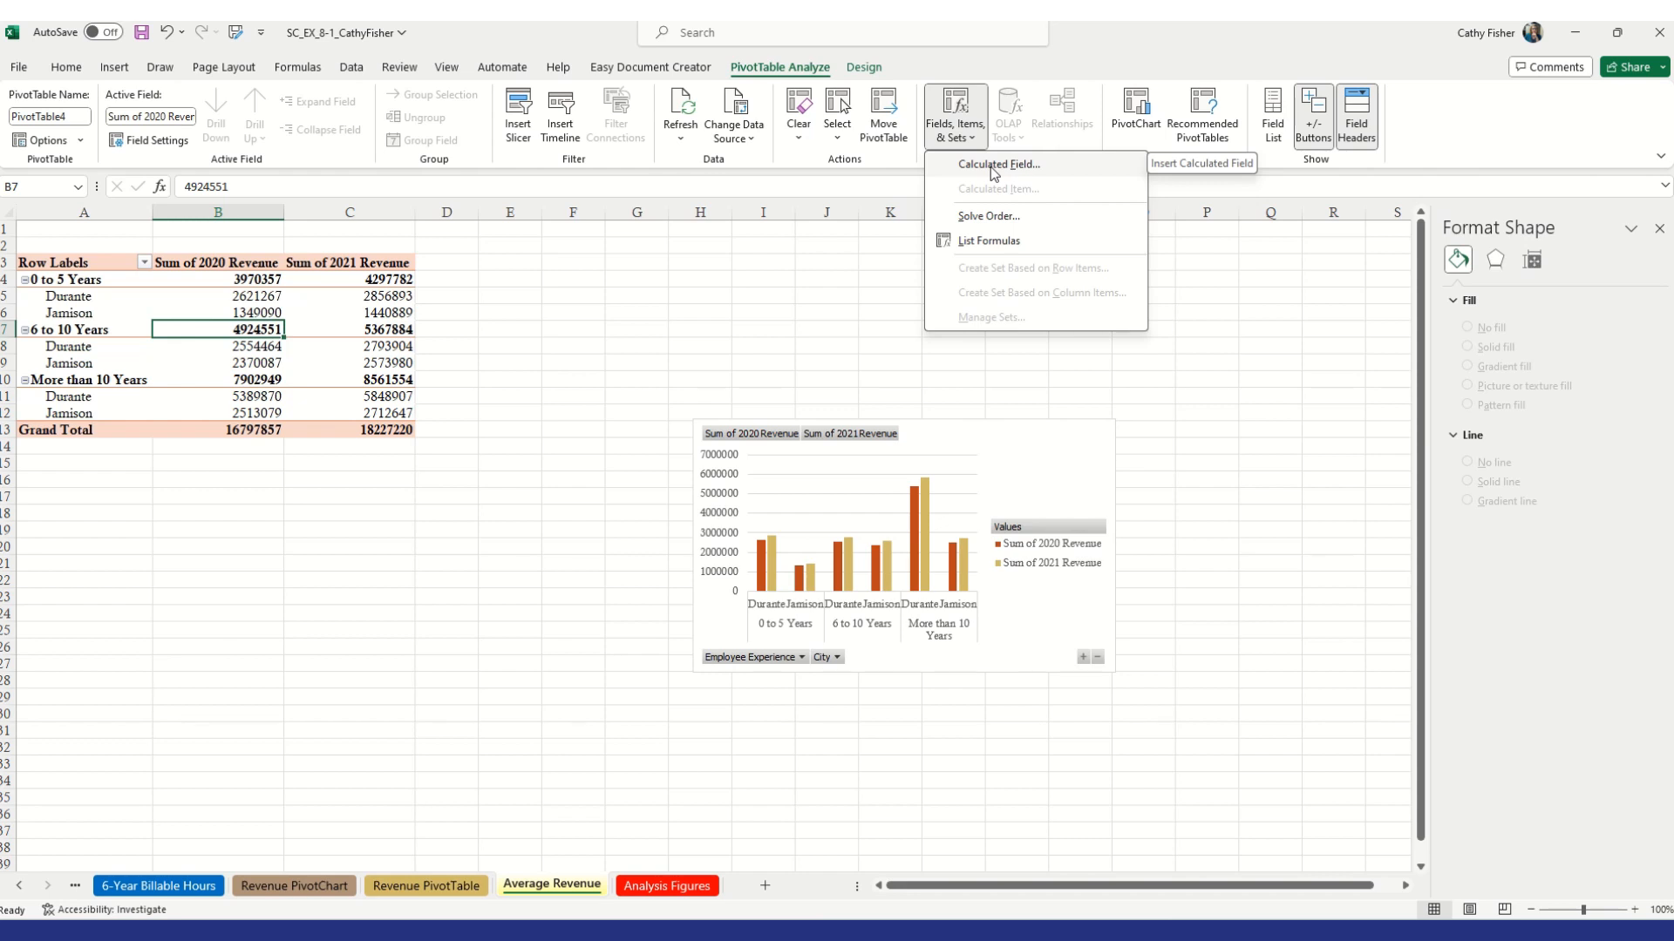
click(990, 165)
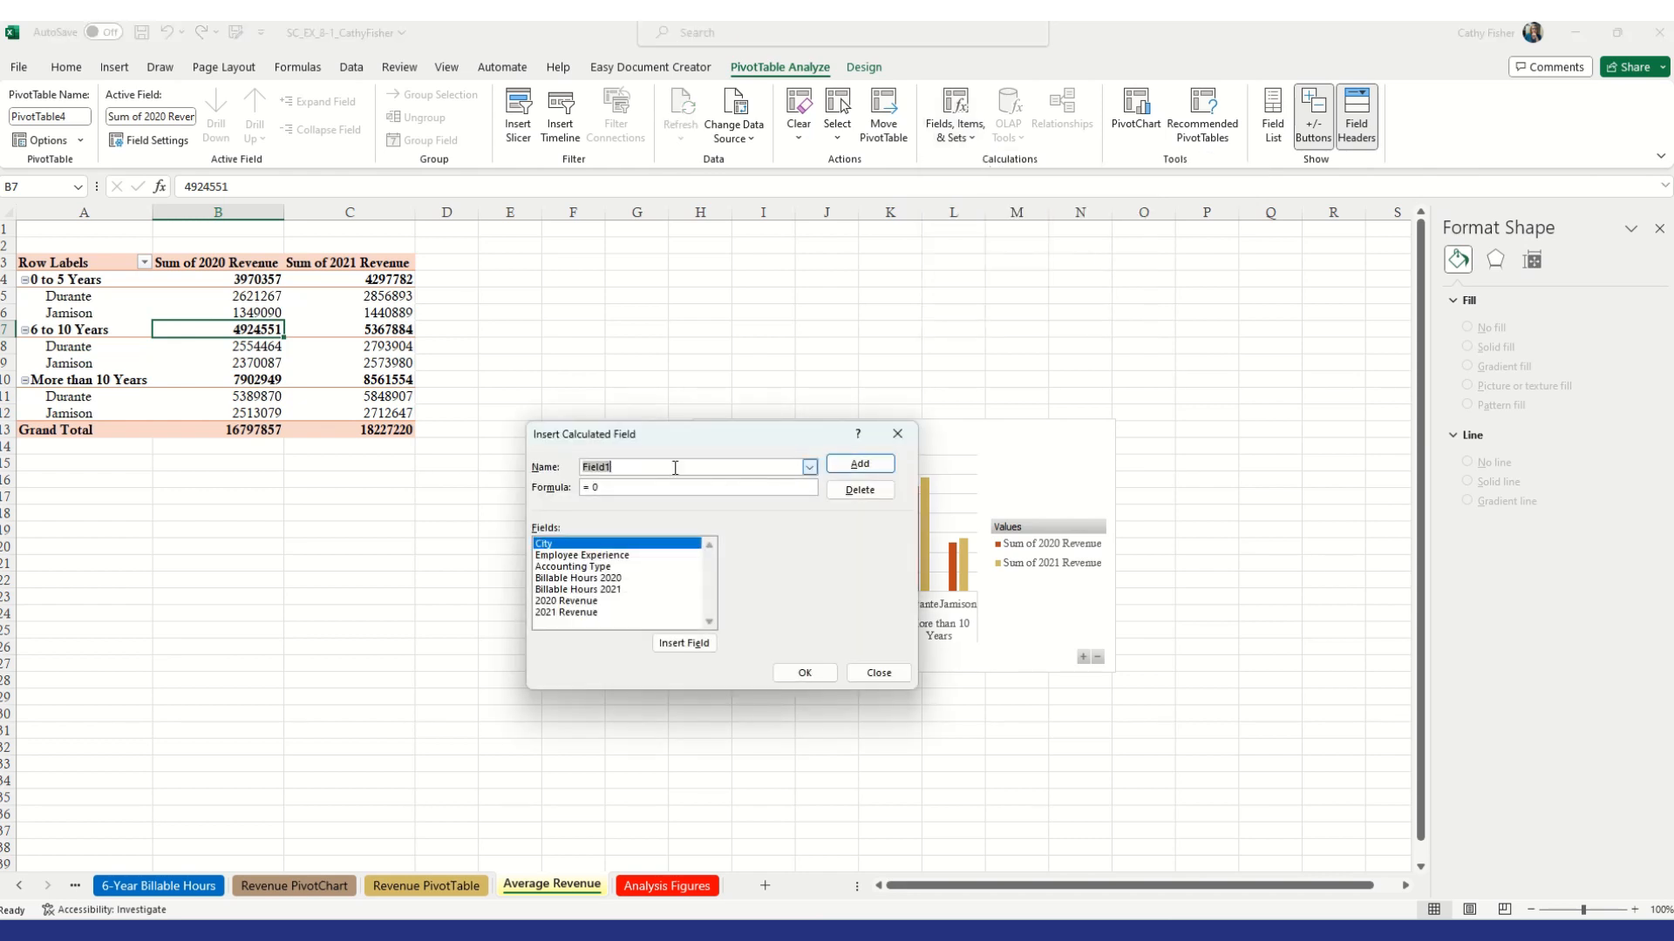
text(Average 2020 Billing Per Hoo)
key(BackSpace)
text(ur)
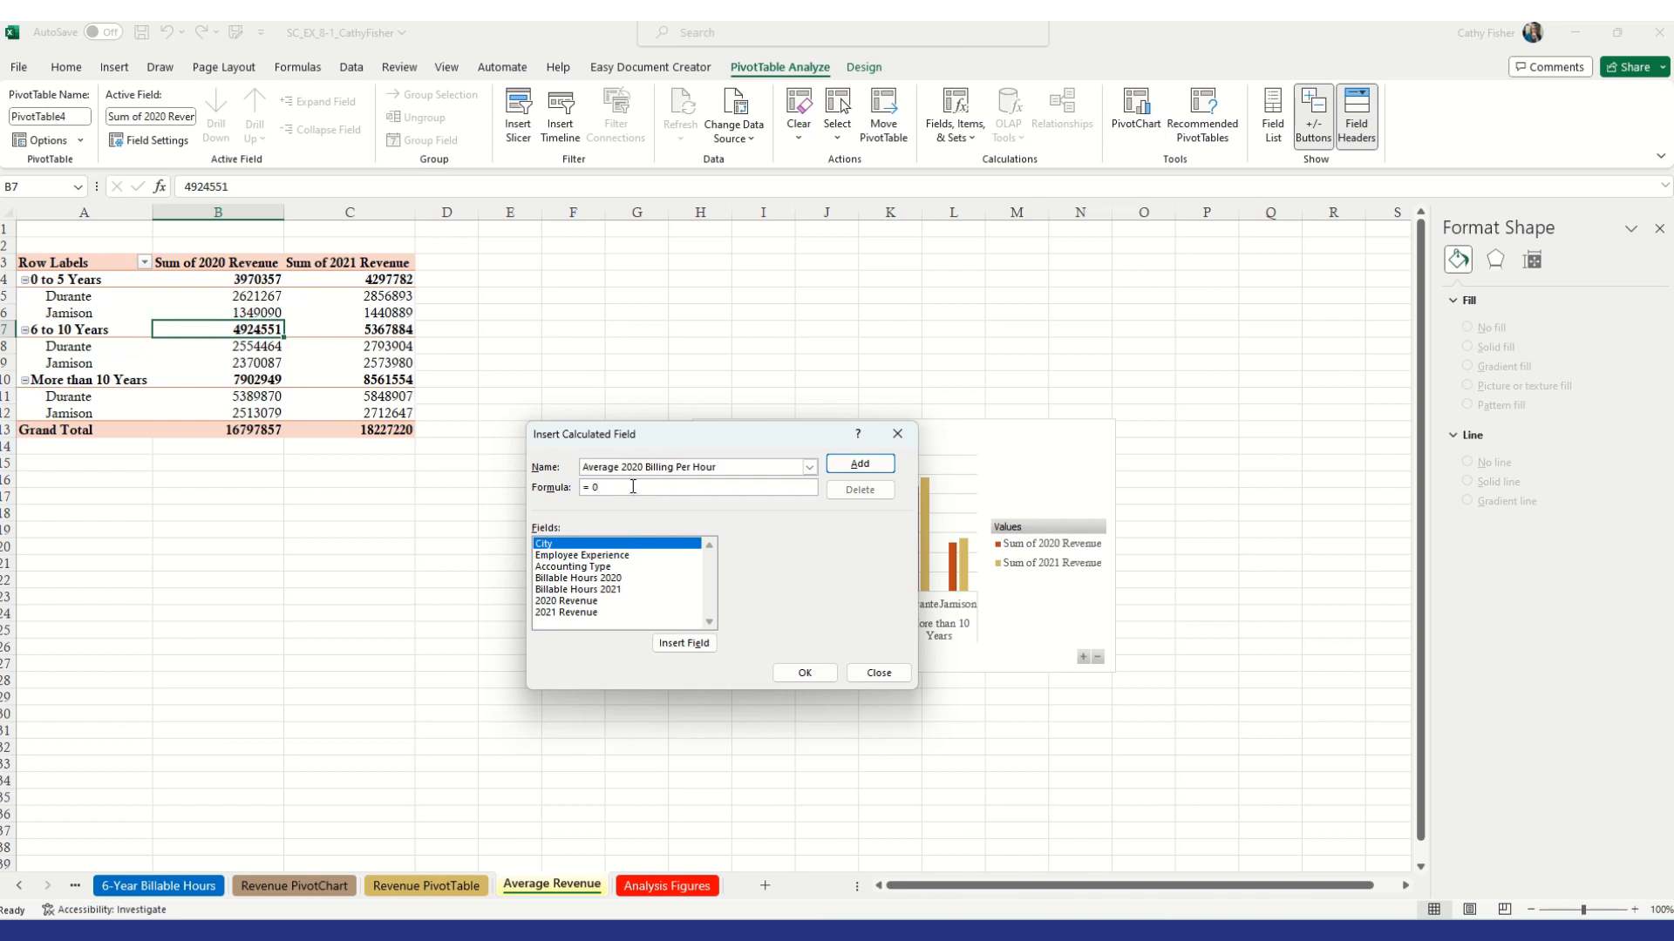
Set the calculated field's formula to '2020 Revenue'/'Billable Hours 2020' and add it to the PivotTable
key(BackSpace)
key(BackSpace)
double_click(578, 601)
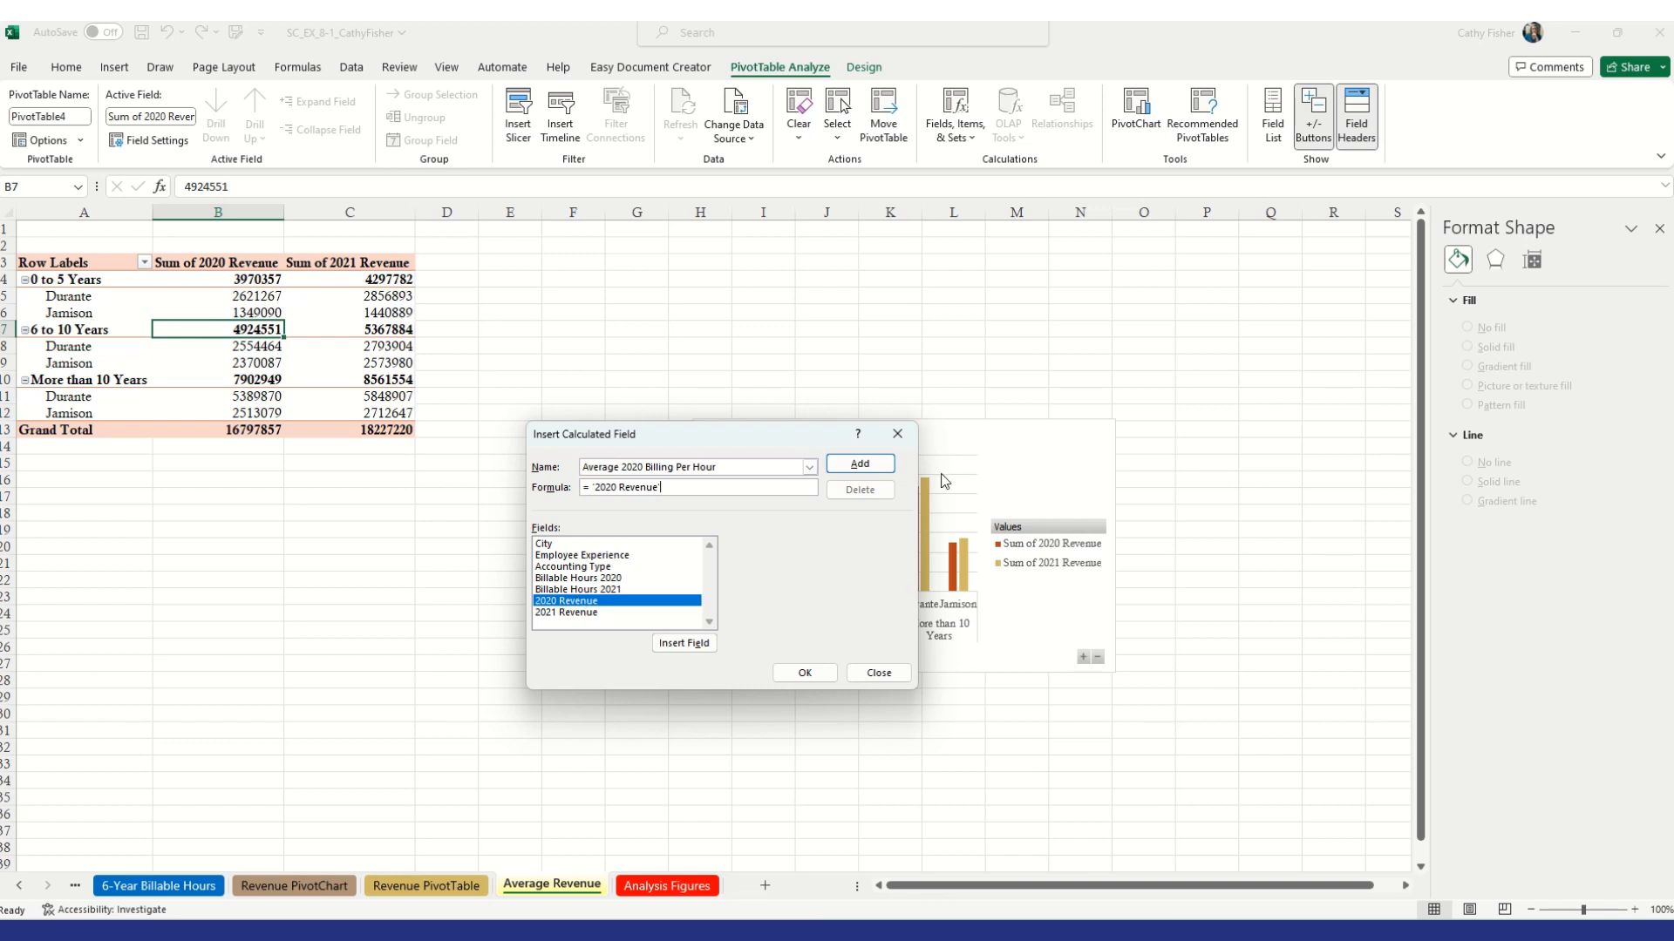
text(/)
double_click(589, 578)
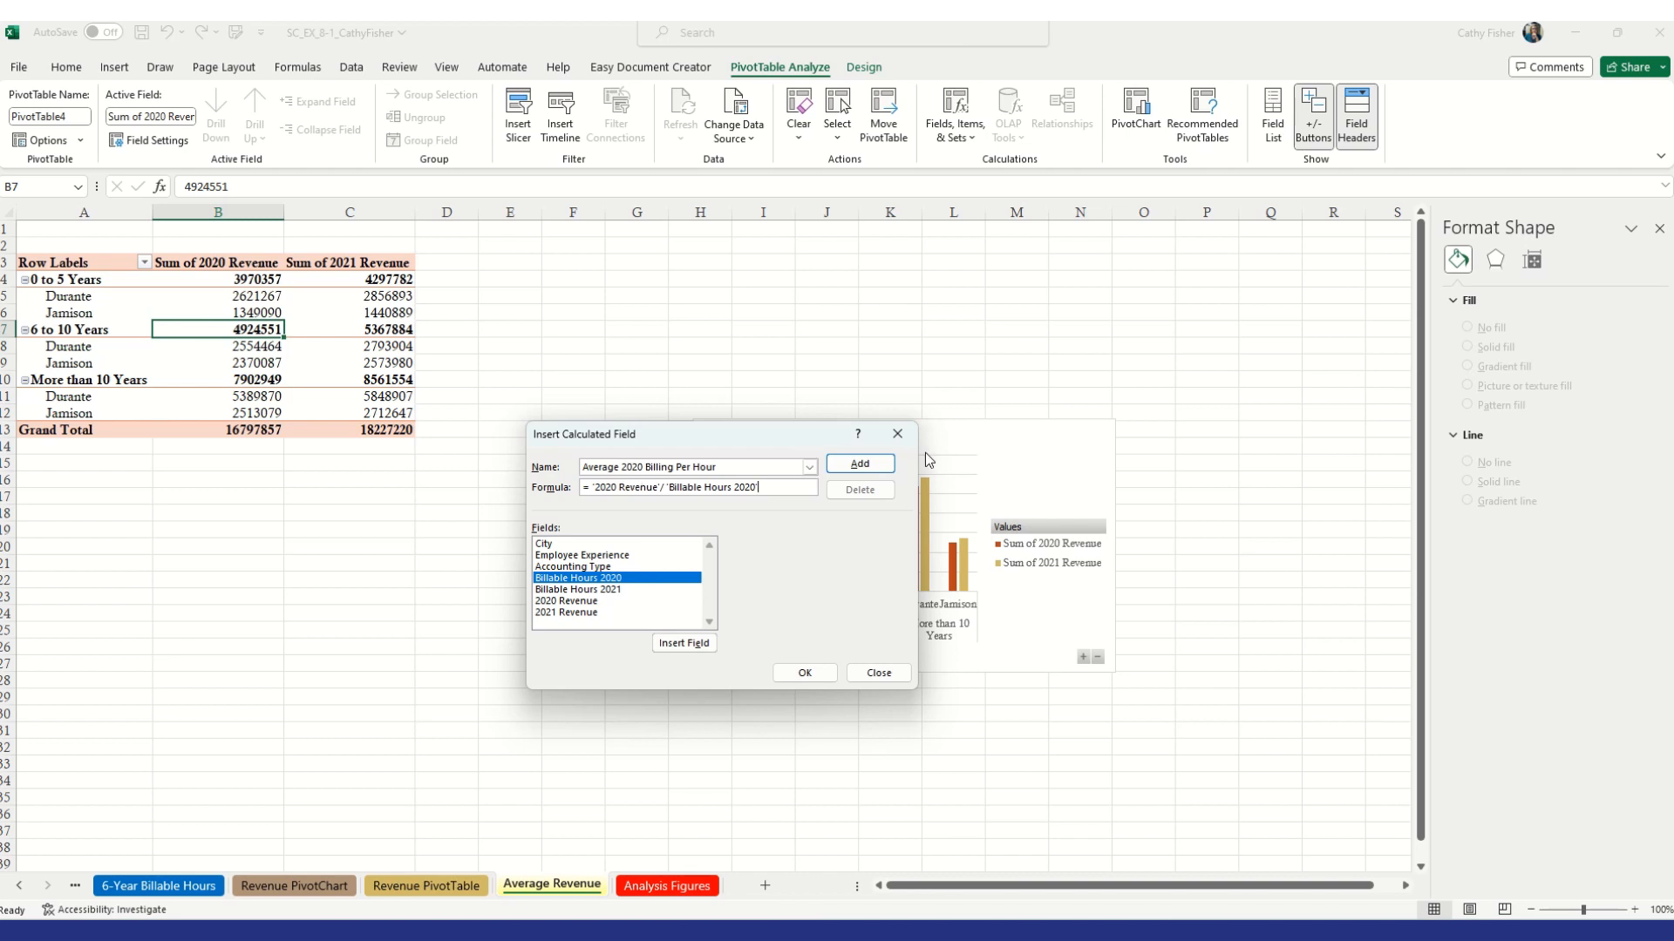
click(861, 466)
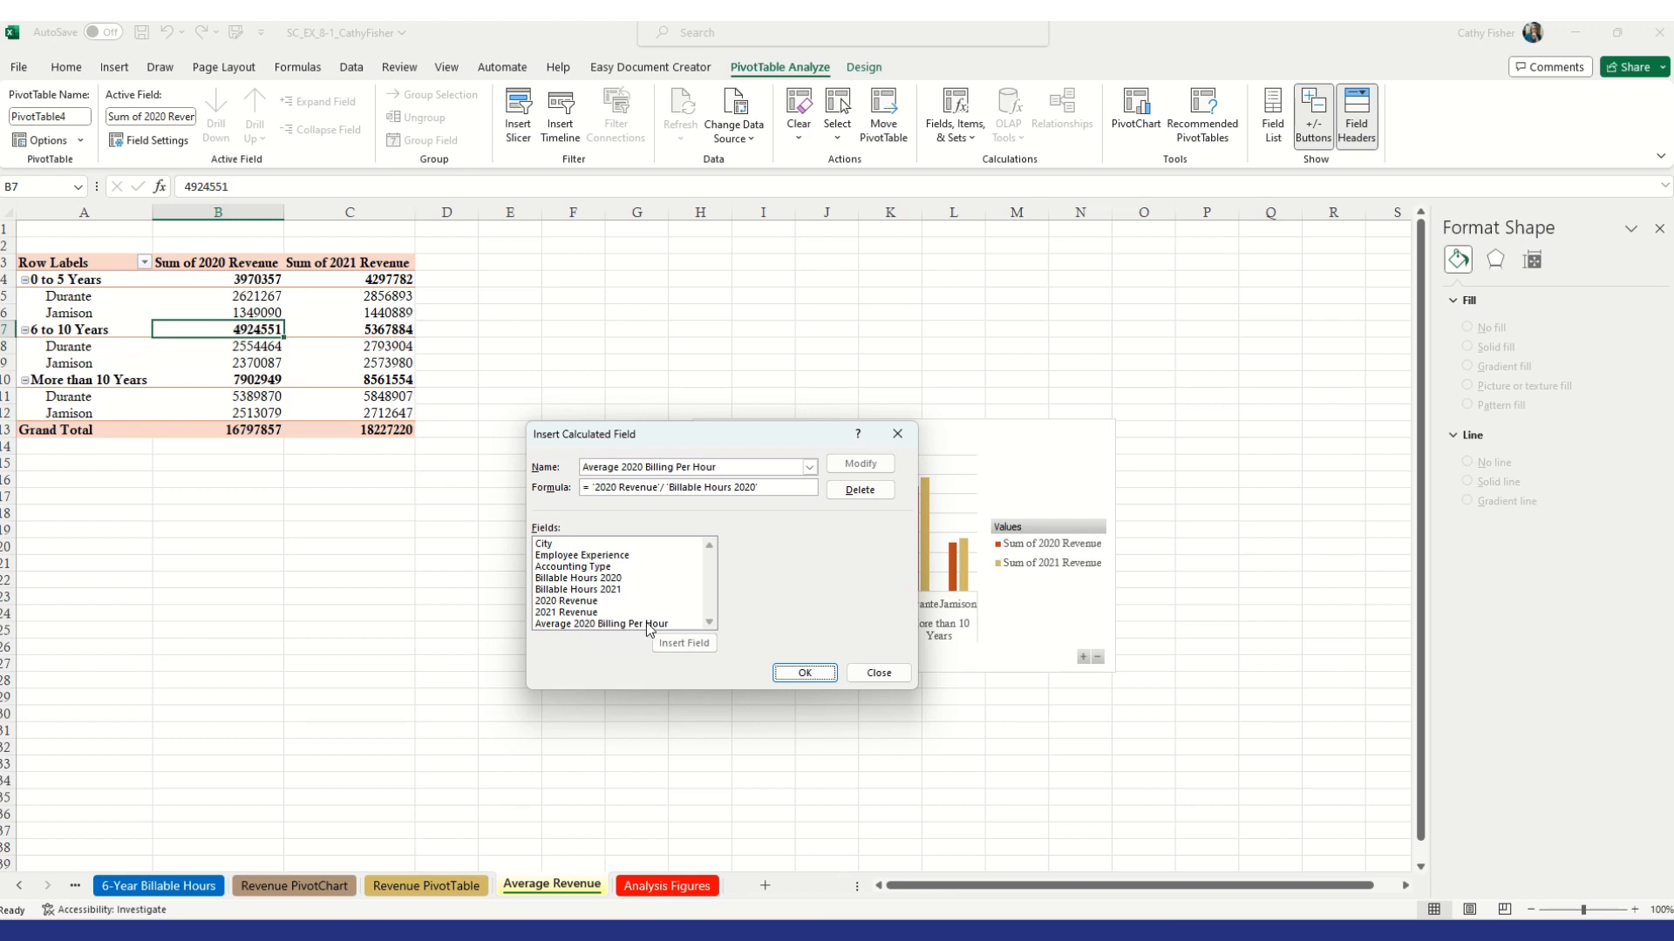
click(805, 674)
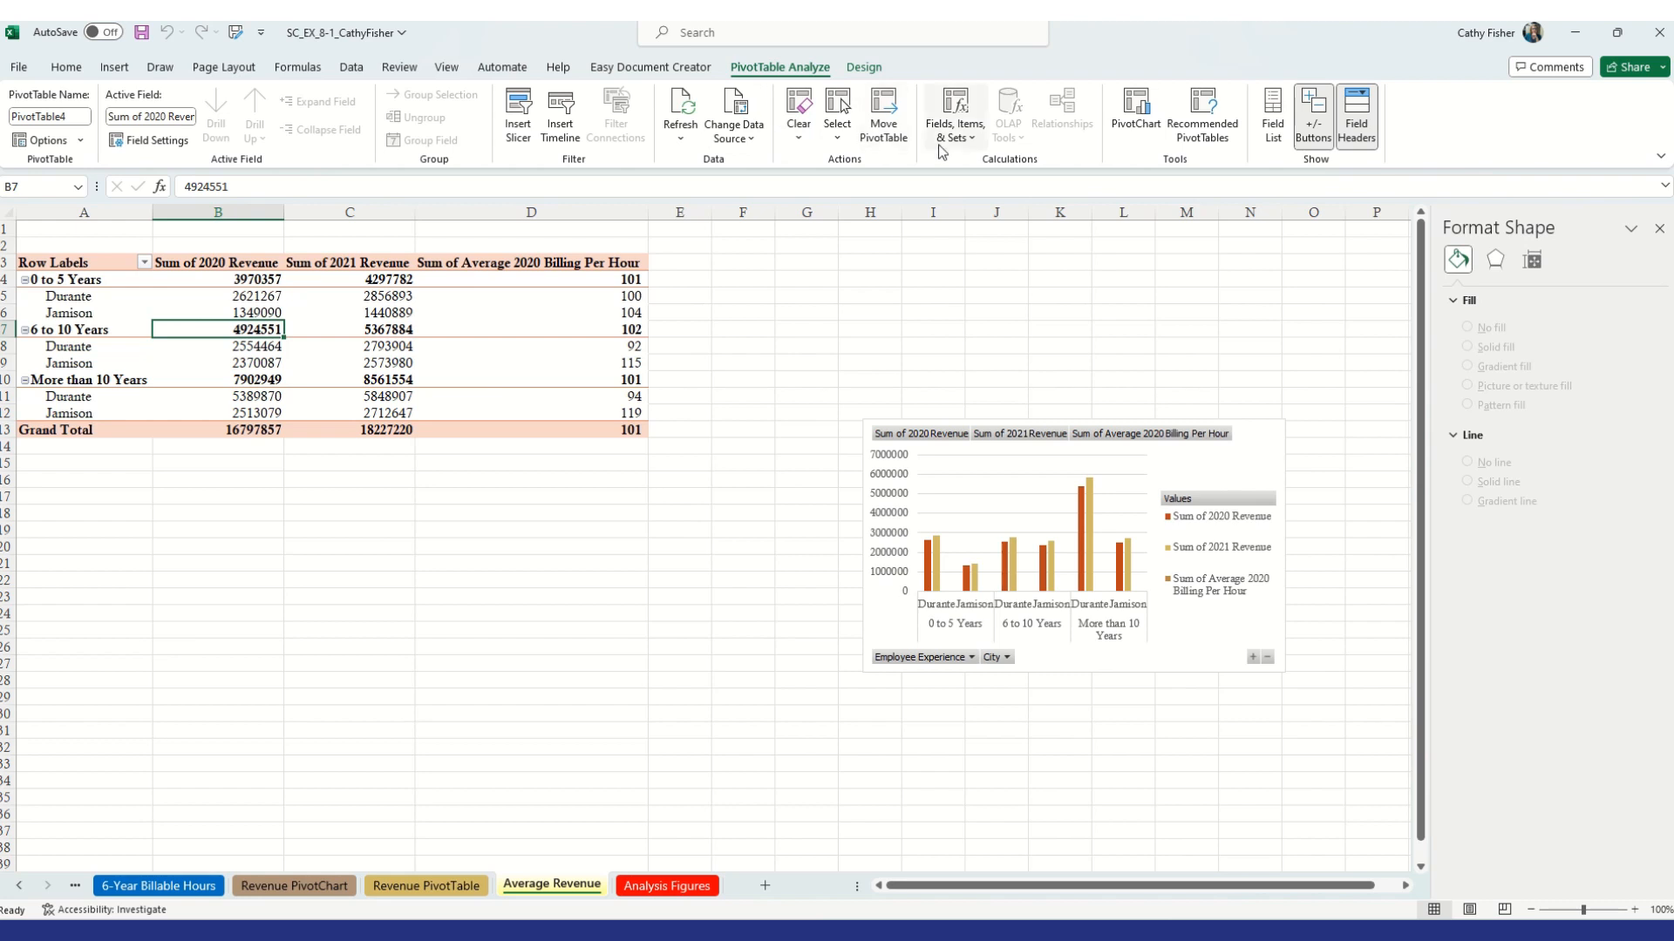
Start another calculated field in the PivotTable named Average 2021 Billing Per Hour
click(965, 148)
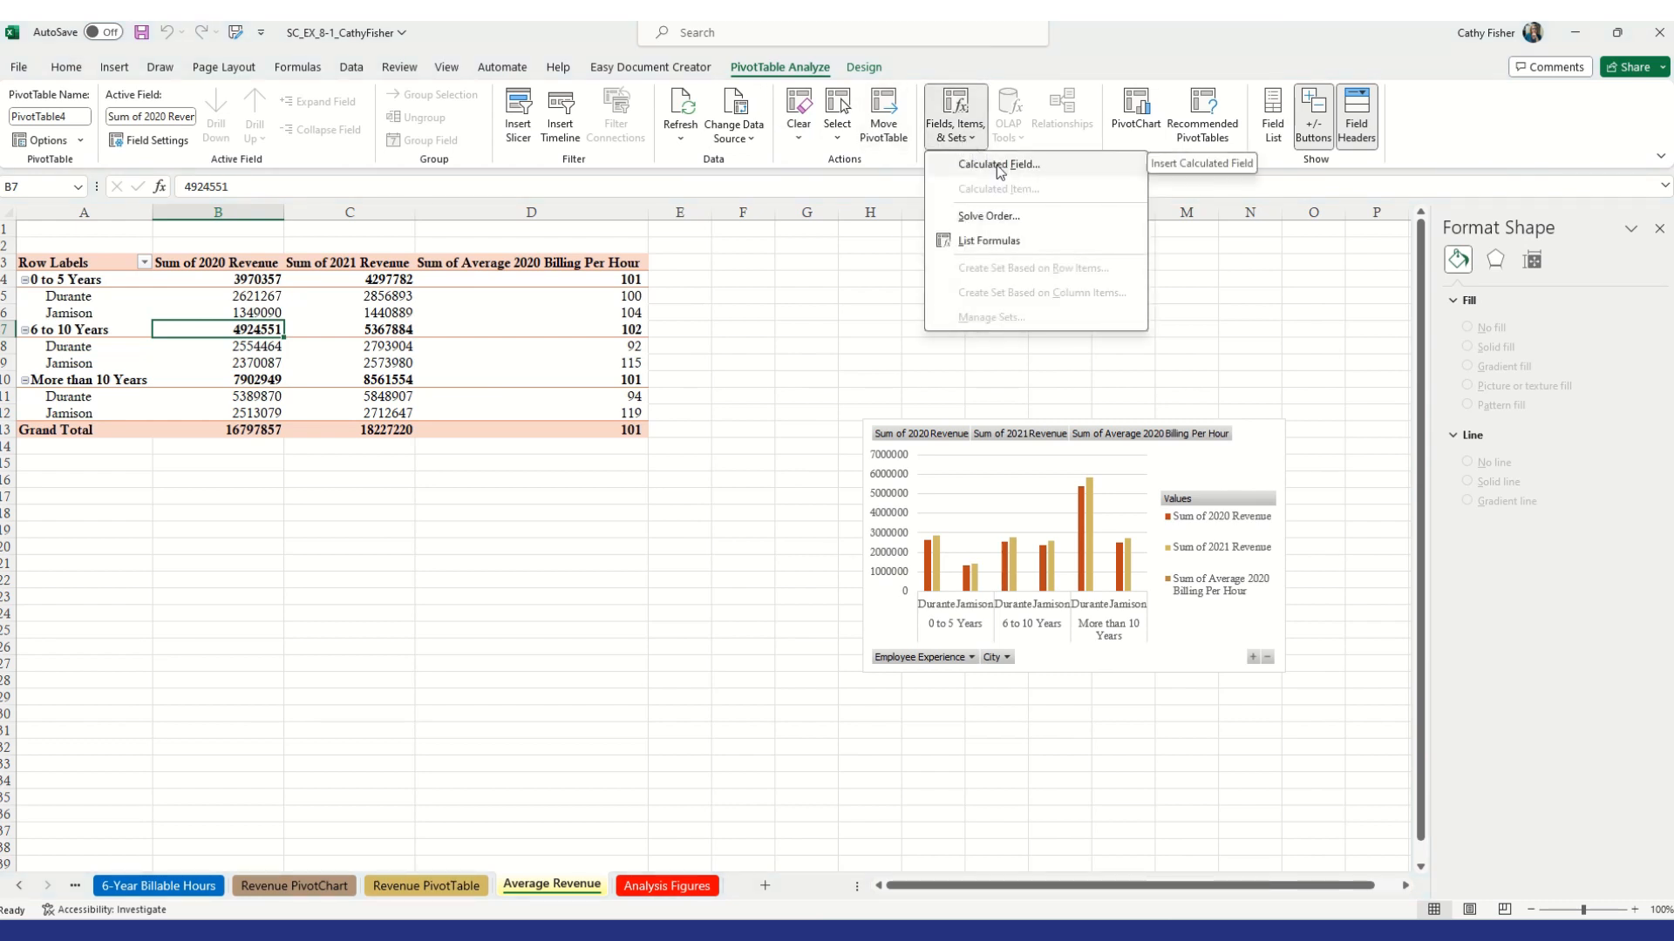
click(996, 165)
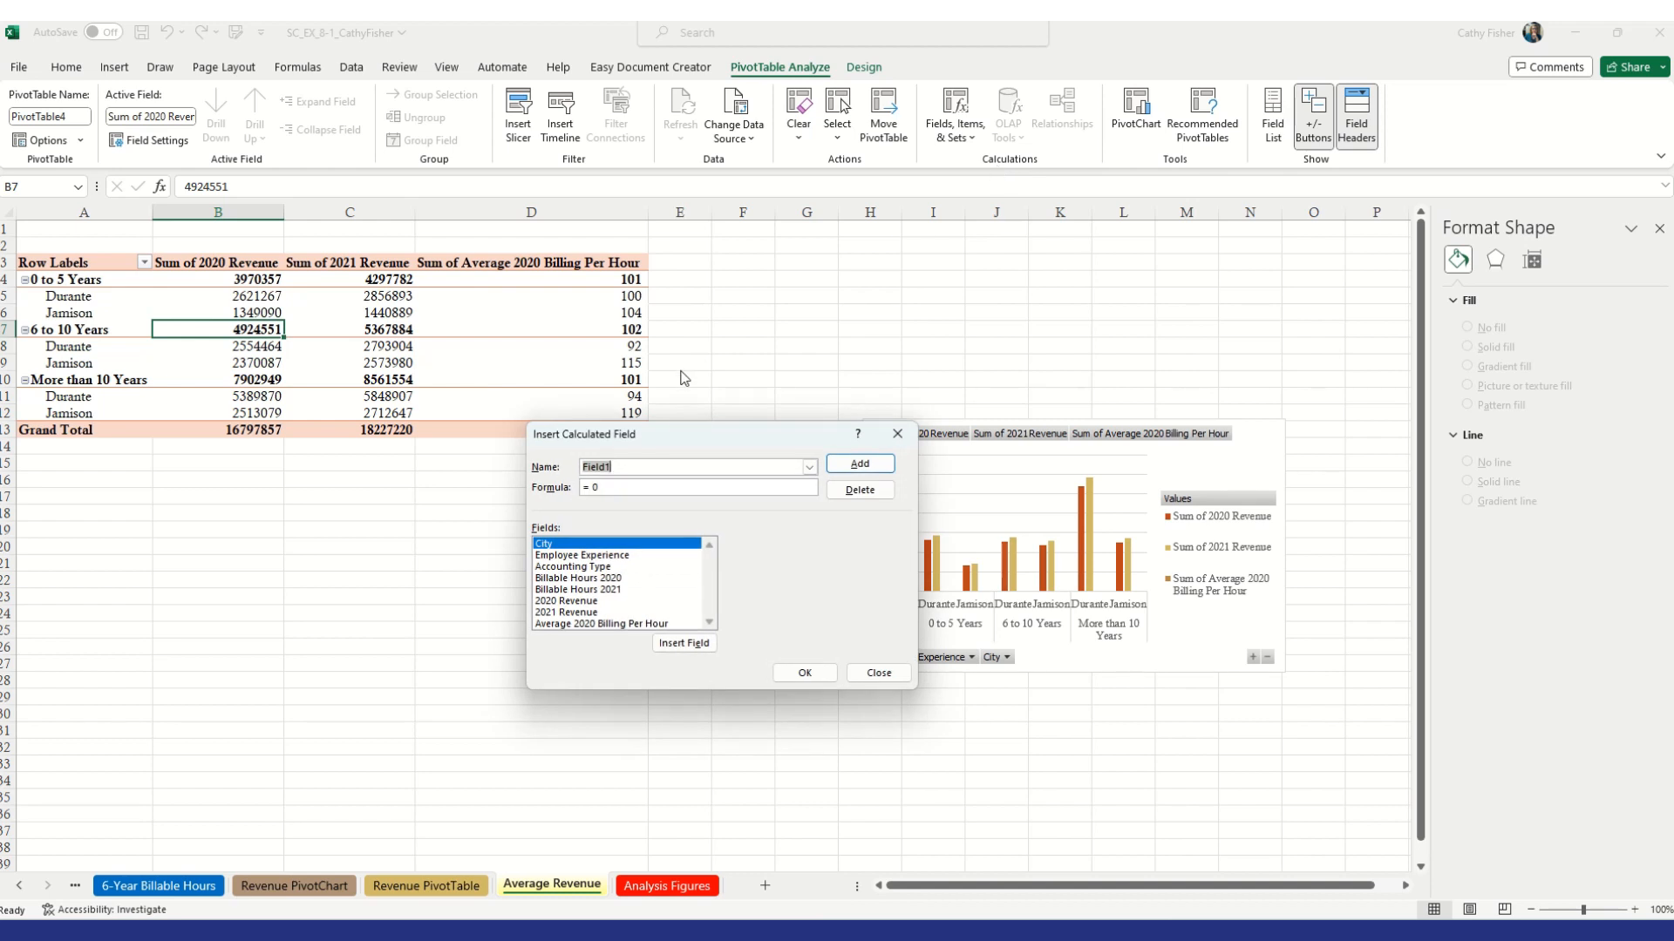
text(2021)
key(BackSpace)
key(BackSpace)
key(BackSpace)
key(BackSpace)
text(Average 2021 Billing Per Hour)
Set its formula to '2021 Revenue'/'Billable Hours 2021' and add it to the PivotTable
click(645, 489)
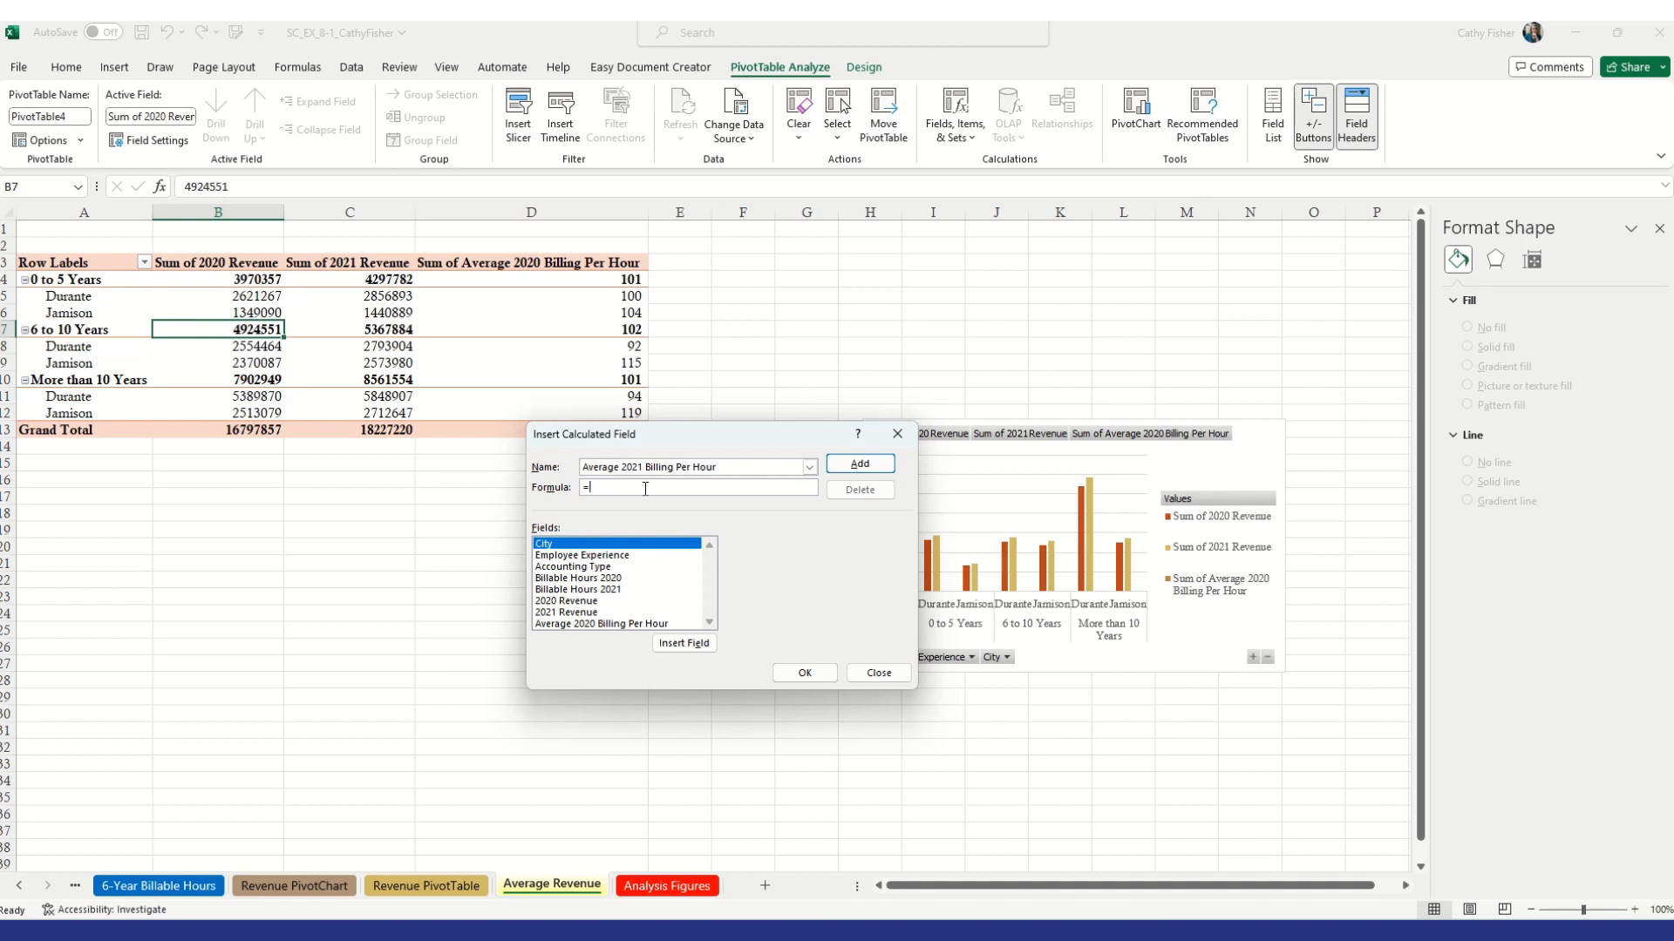
double_click(581, 614)
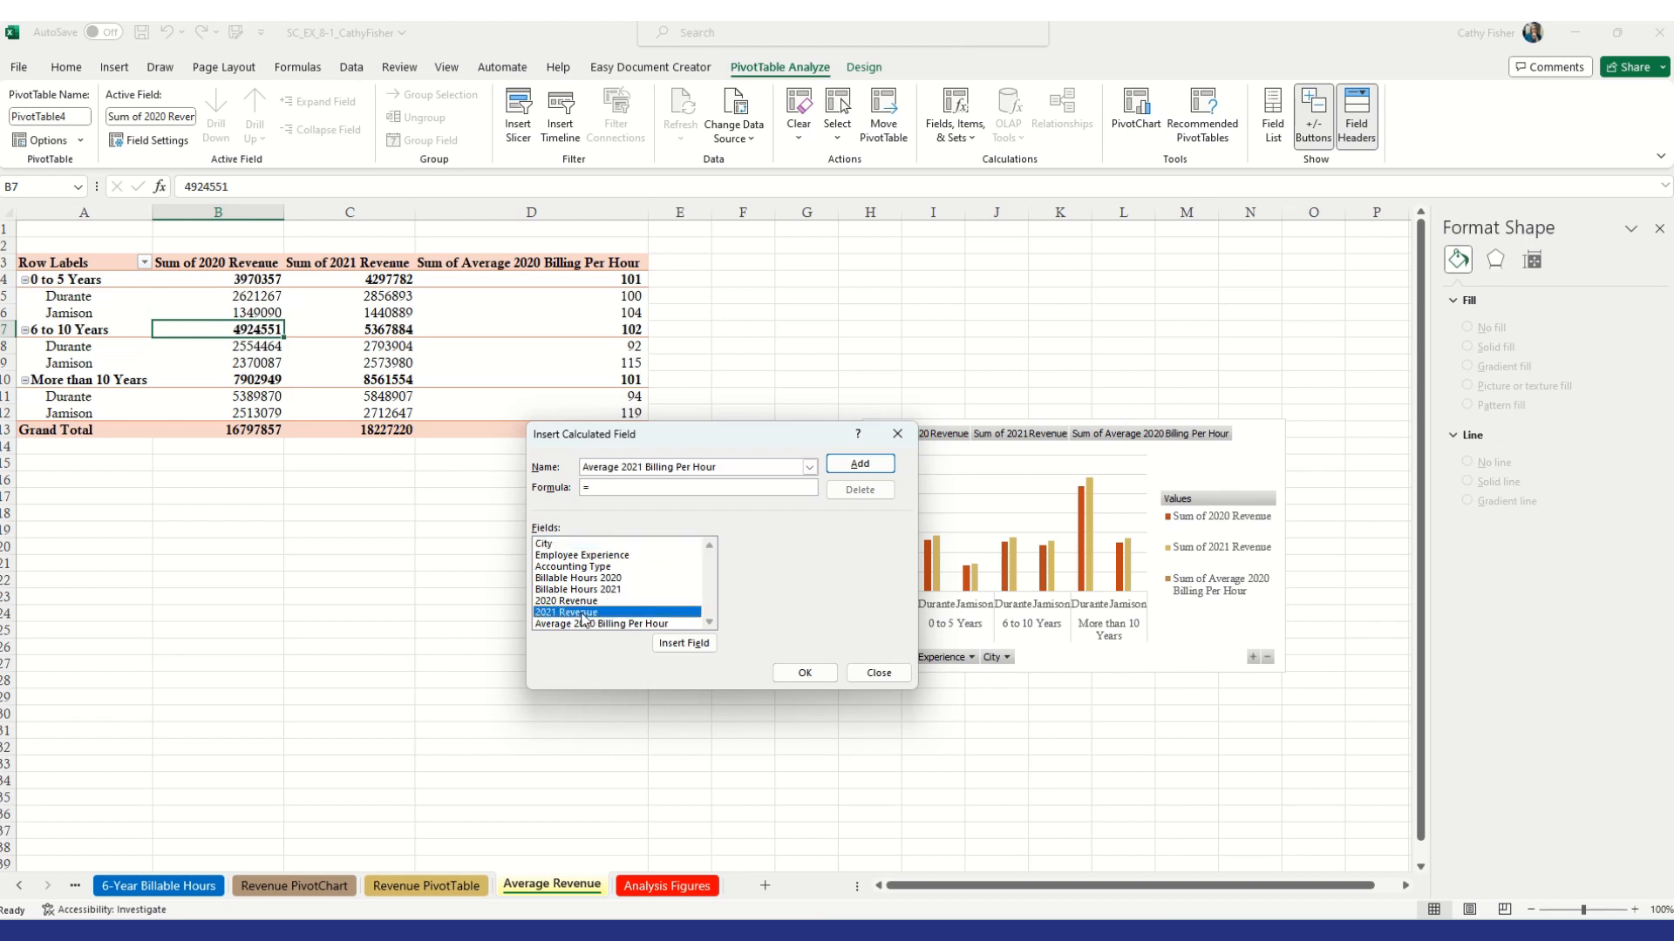
text(/)
double_click(582, 591)
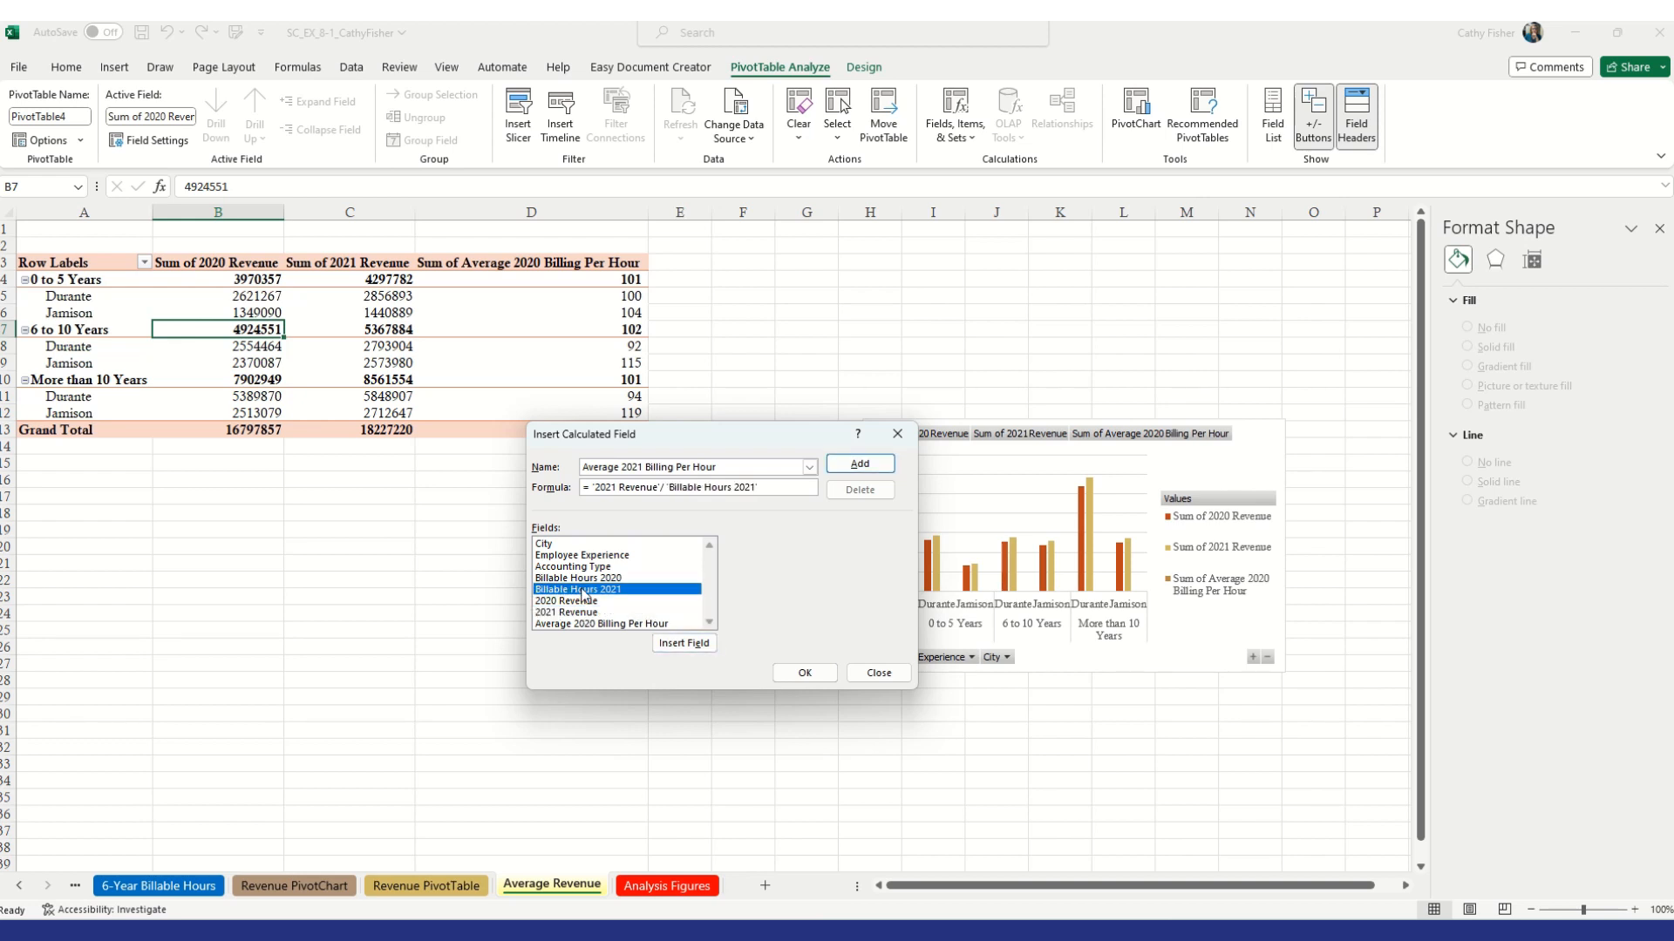
click(806, 673)
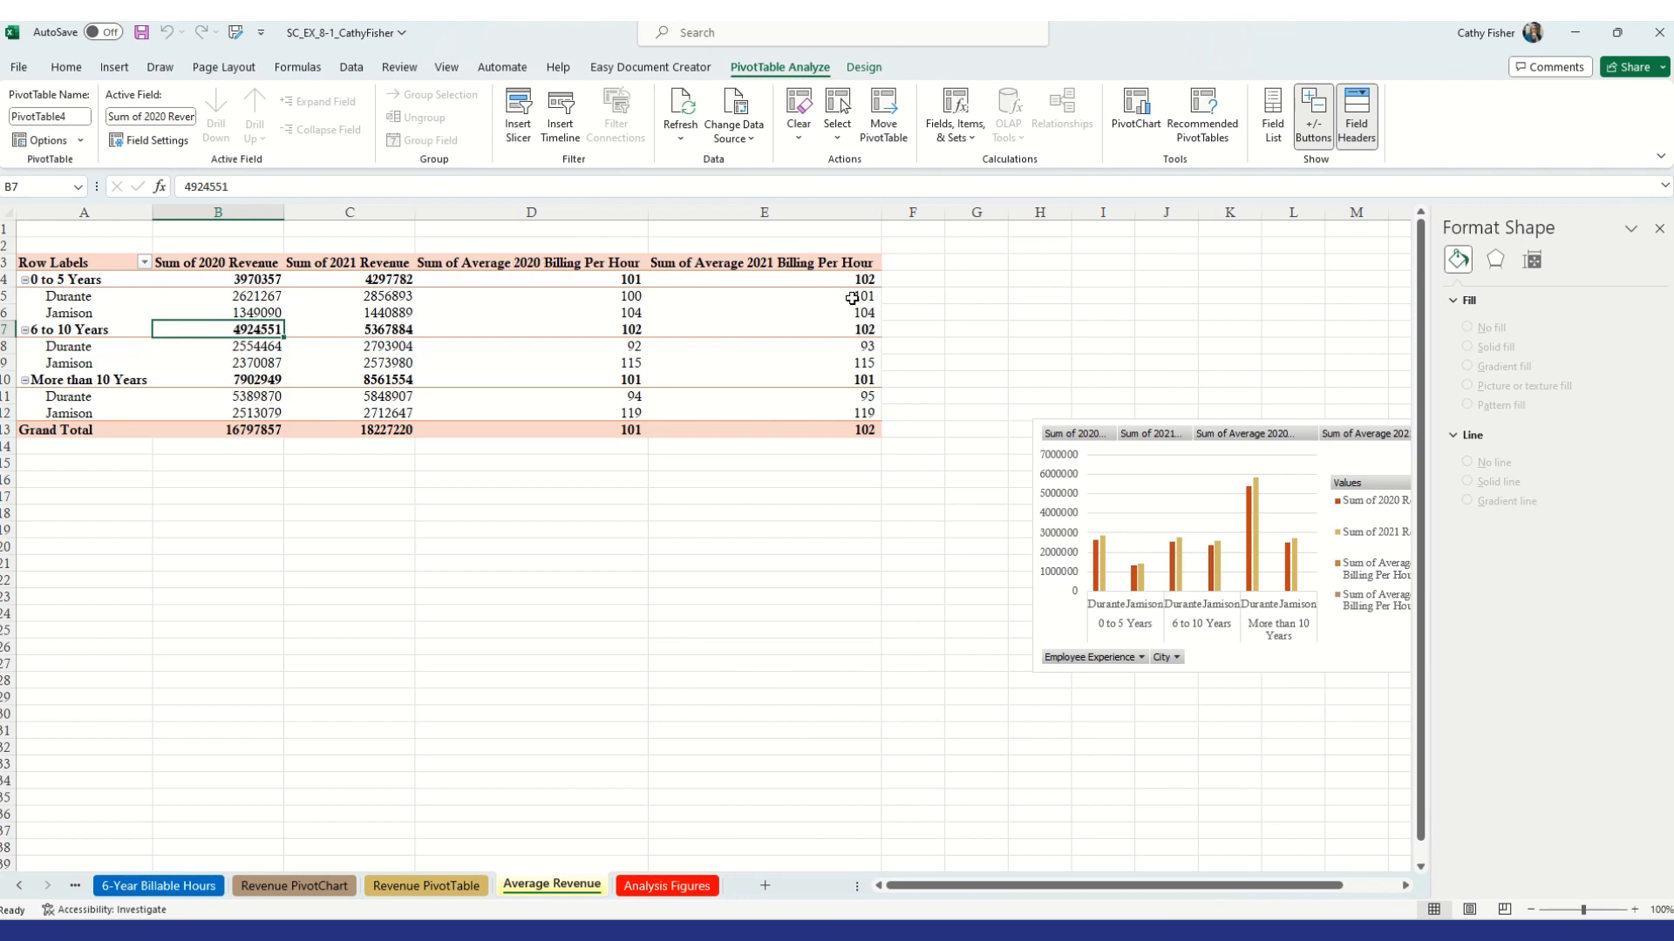
Move the PivotChart up beside the PivotTable near the top of the sheet
mouse_move(852, 299)
drag(1031, 583, 905, 390)
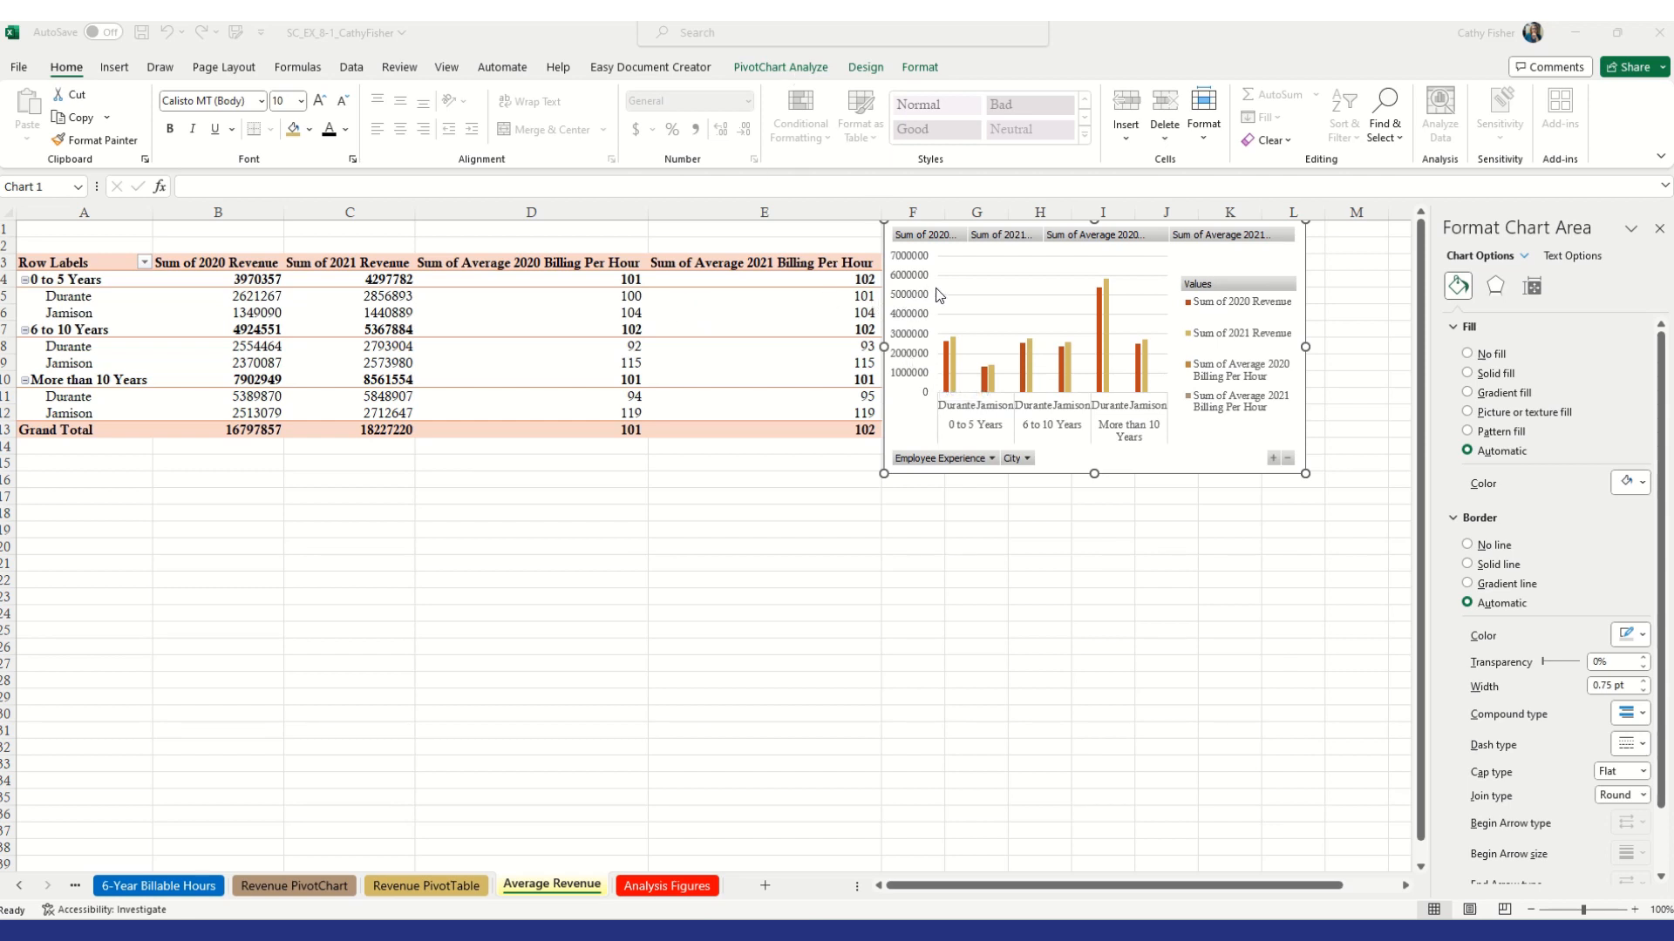
click(790, 70)
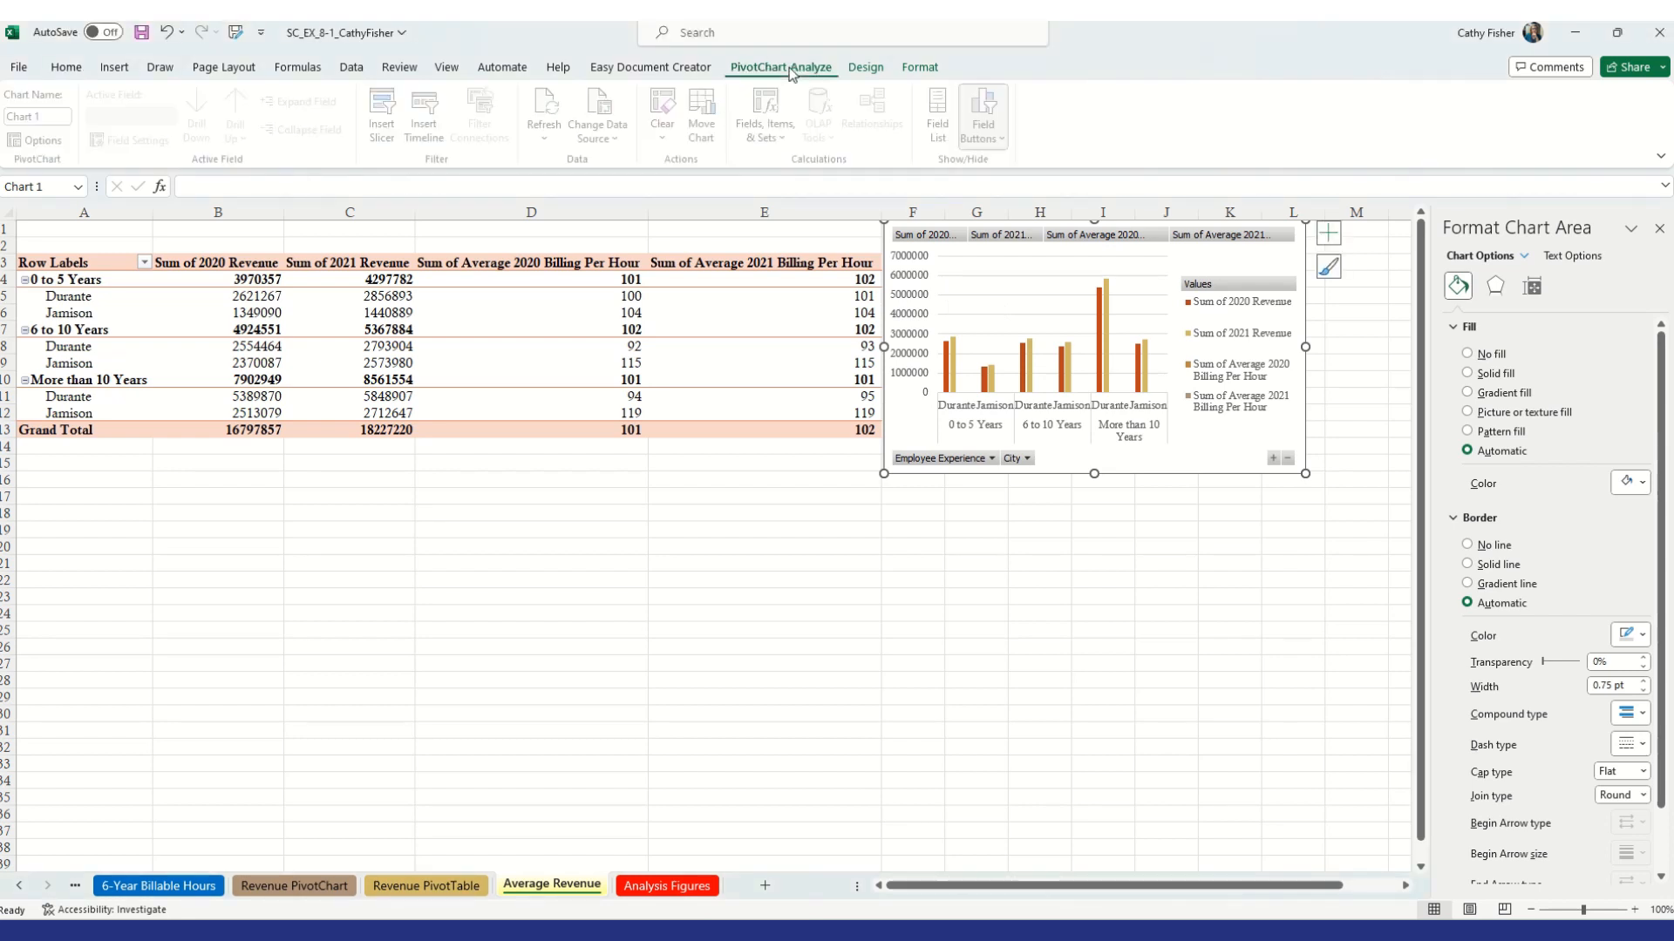
click(824, 316)
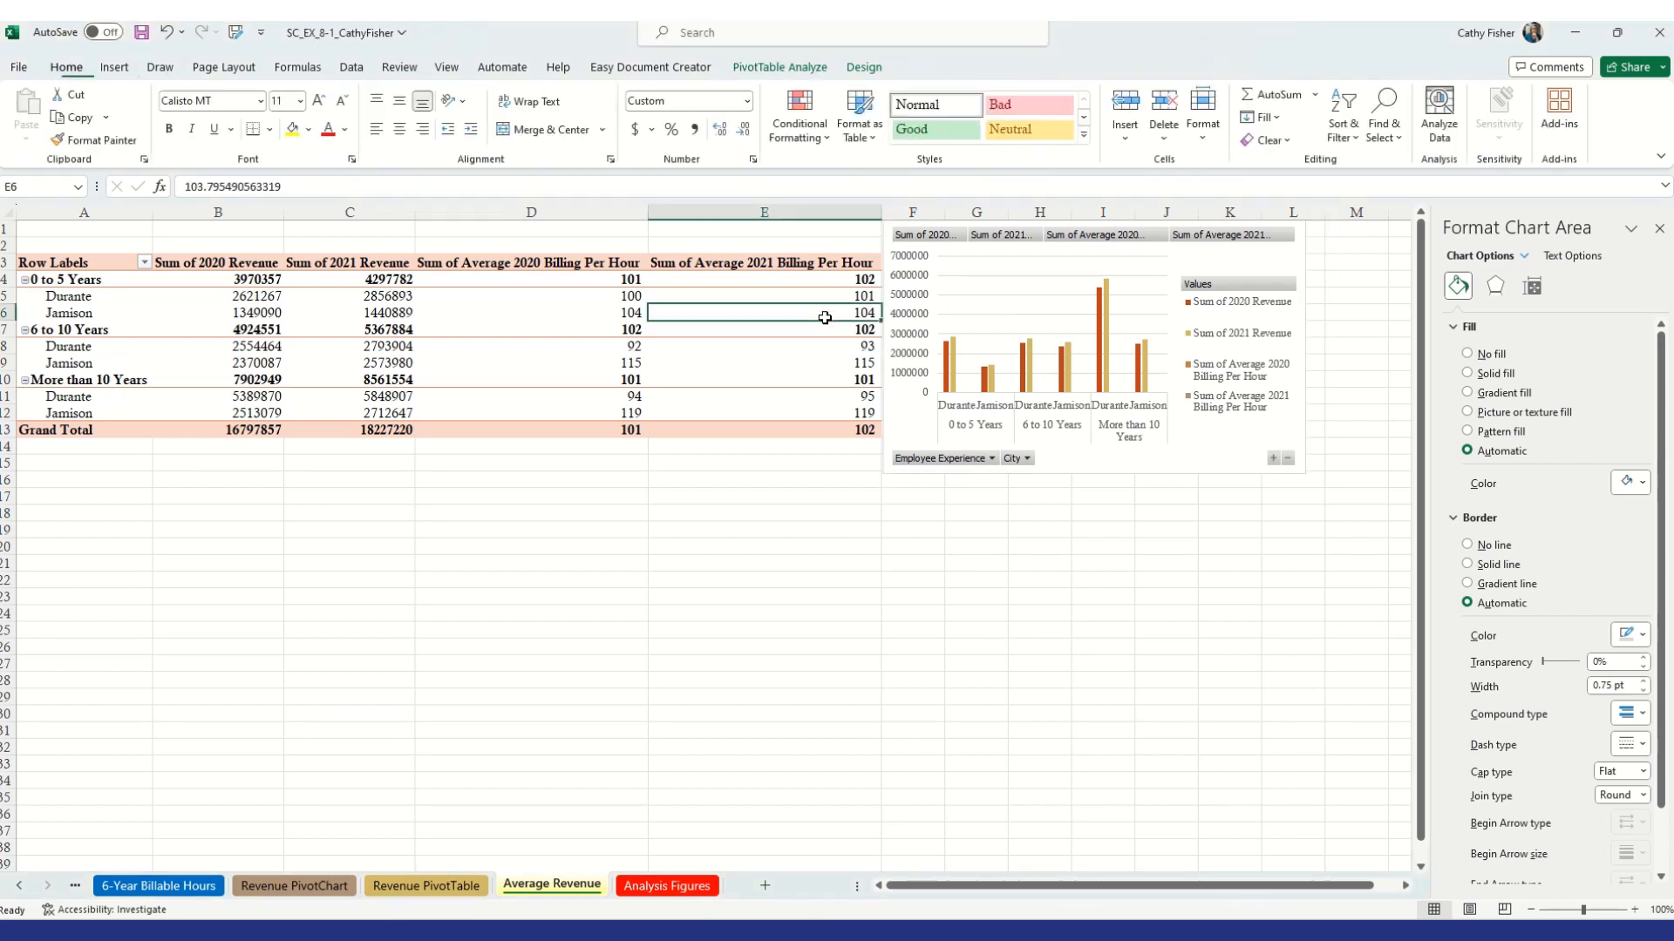
Remove the 2020 Revenue and 2021 Revenue fields from the PivotTable values
click(795, 69)
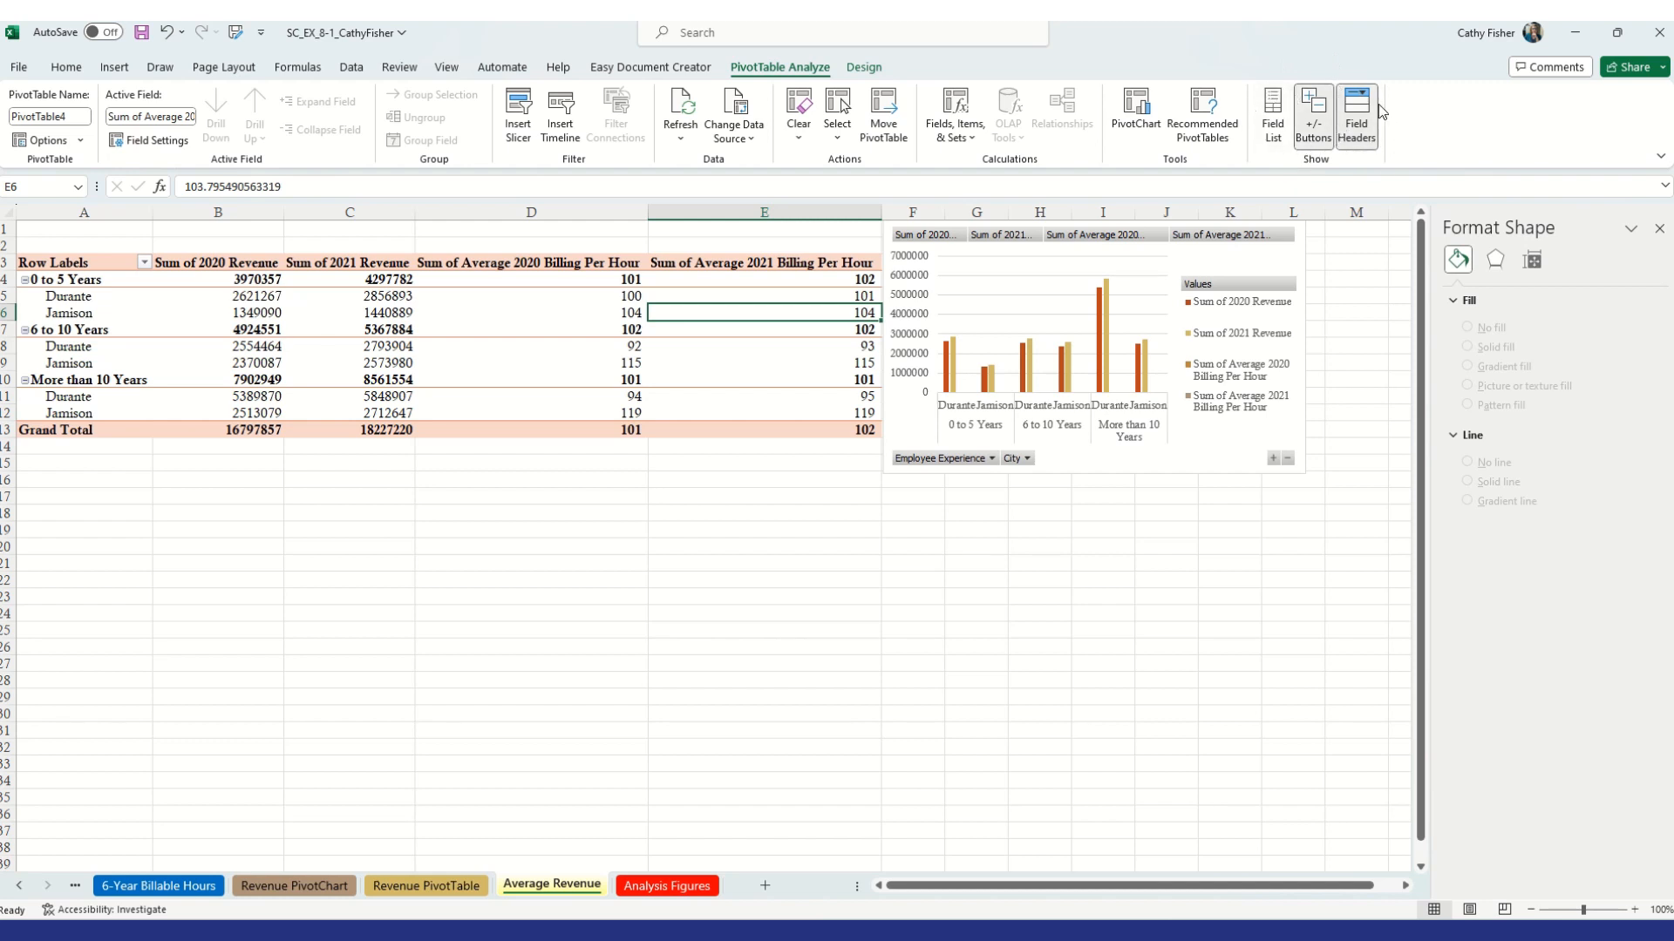
click(1281, 140)
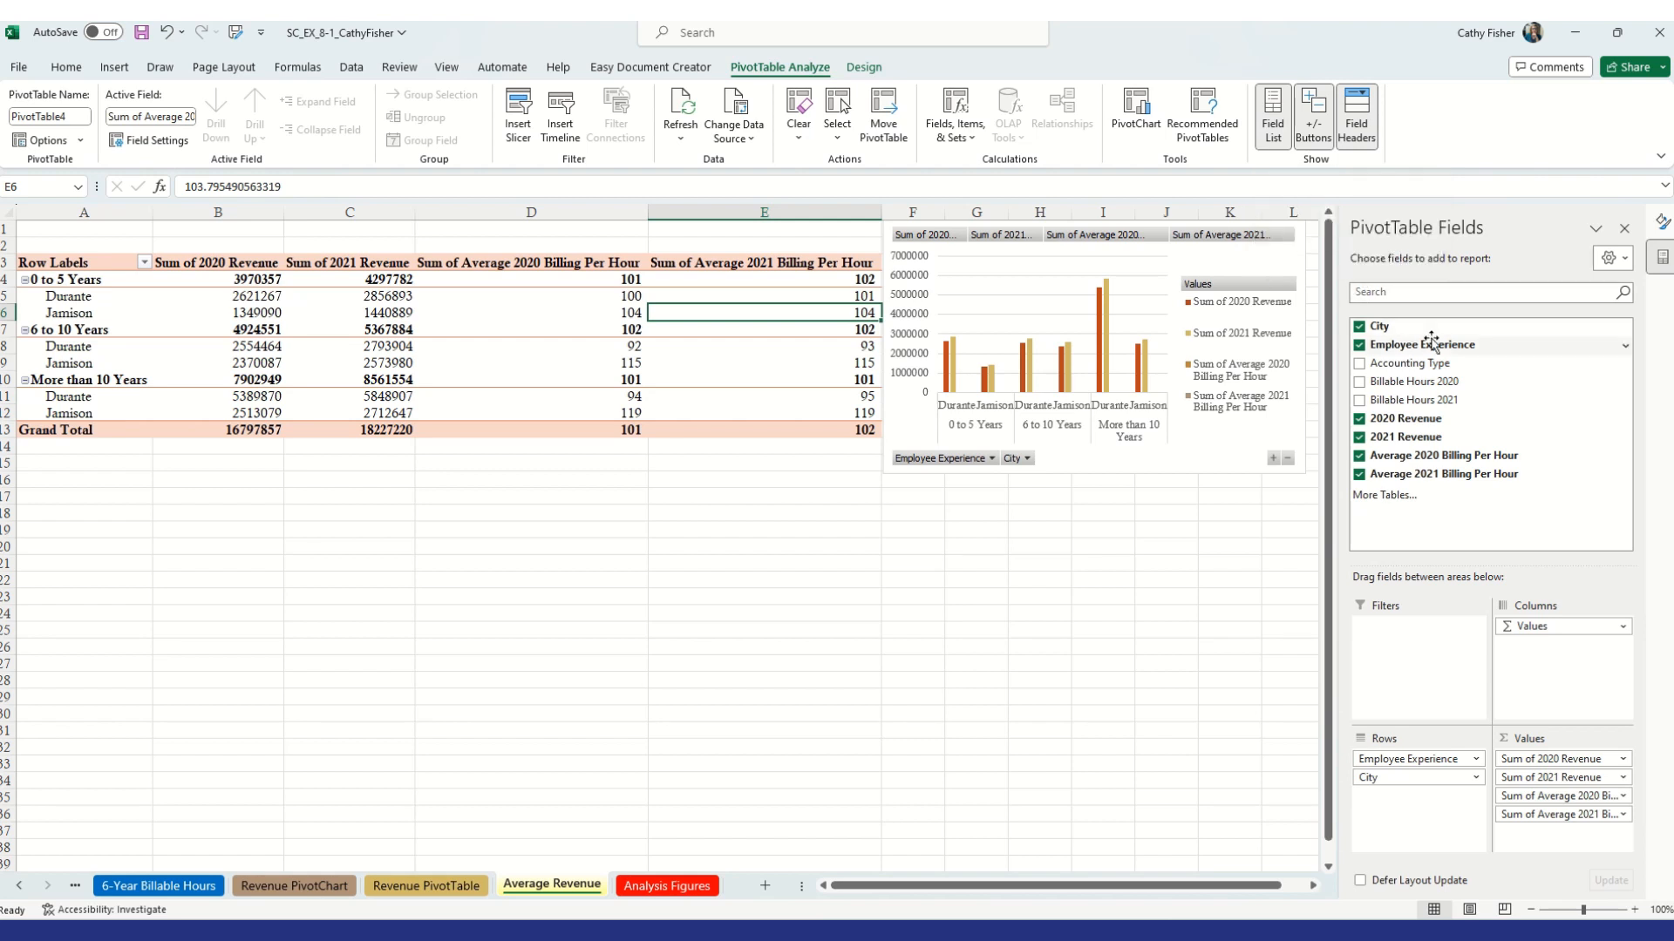
click(1360, 420)
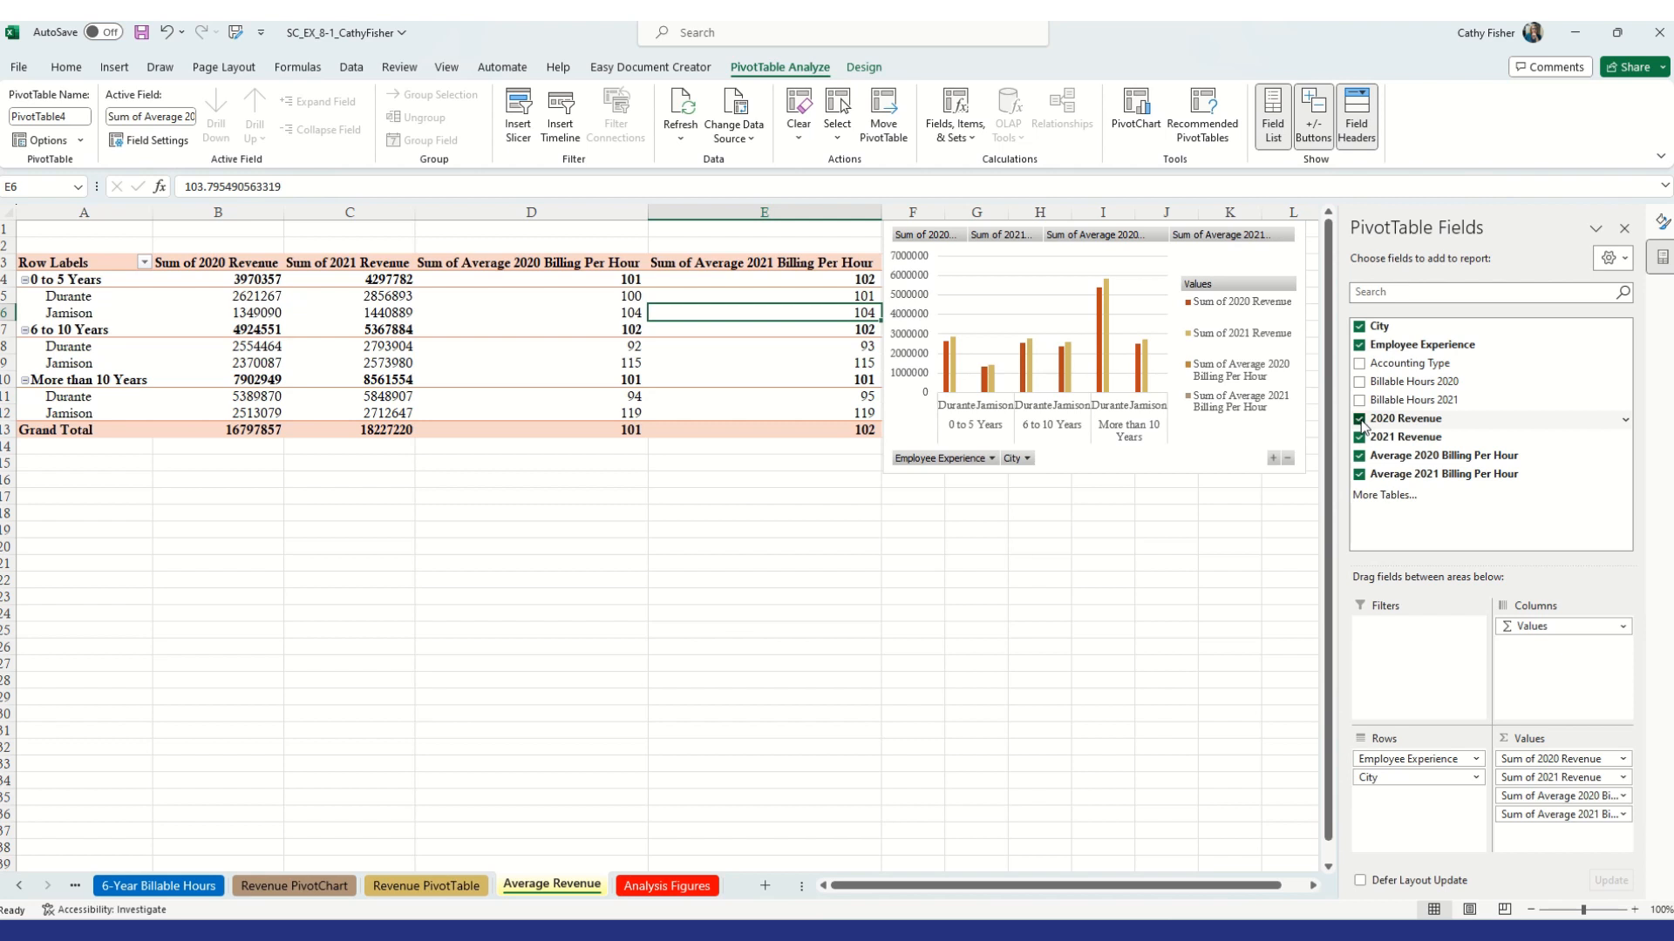
click(1359, 438)
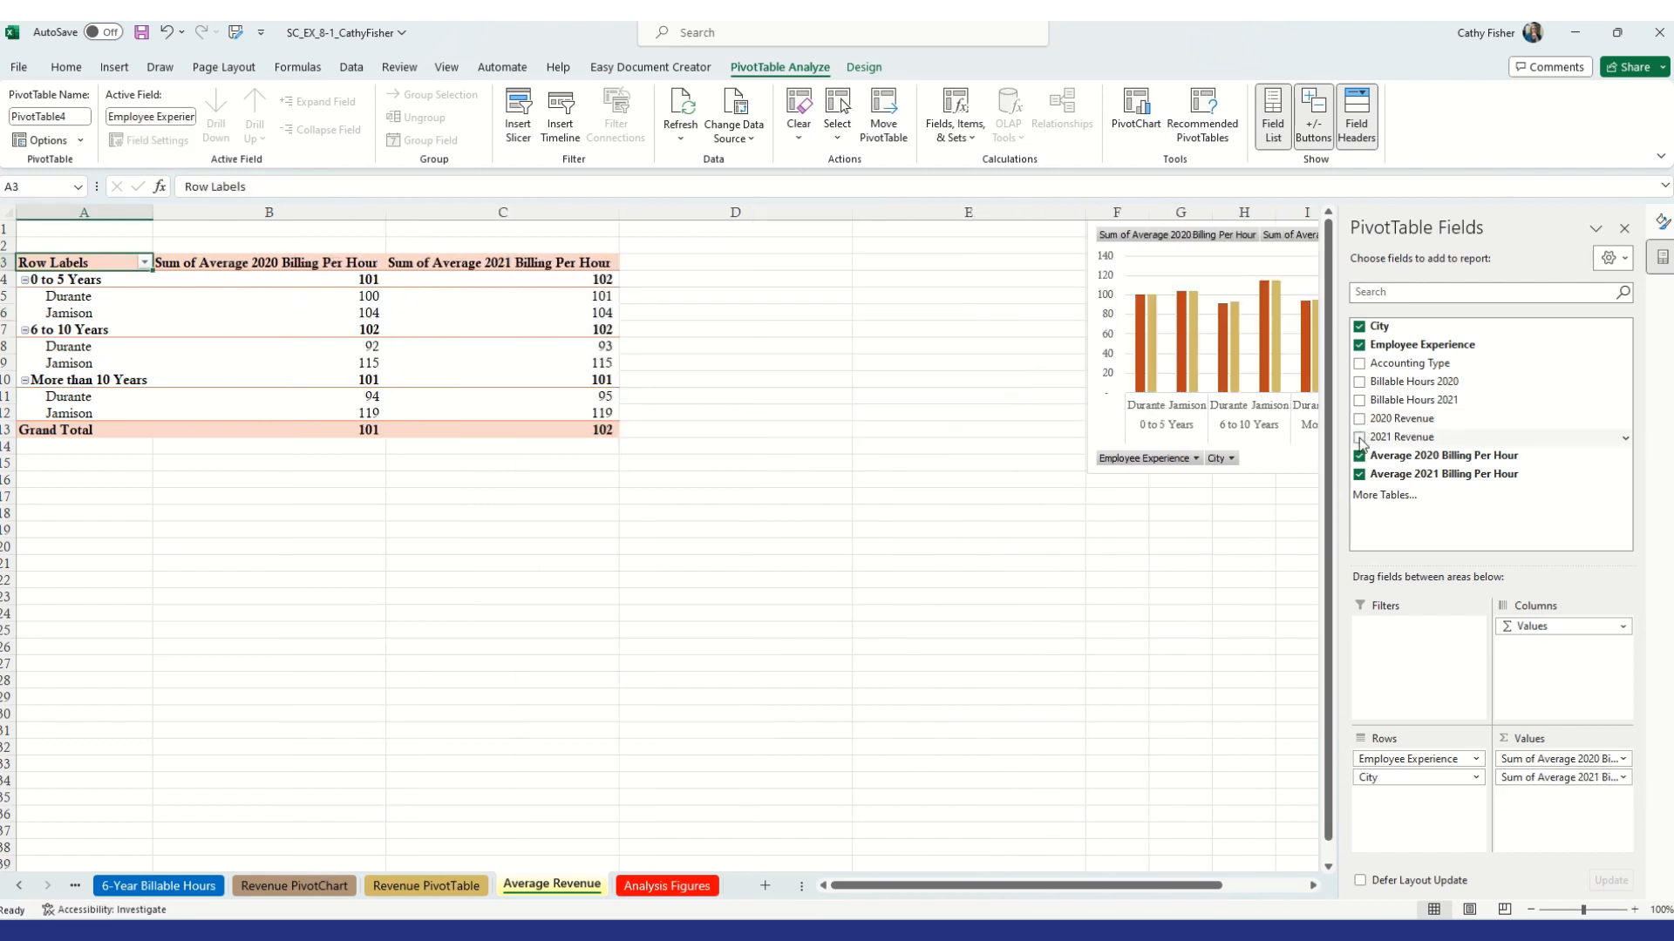
Move the PivotChart left so it sits right next to the narrower PivotTable
click(1166, 258)
drag(1166, 258, 1167, 255)
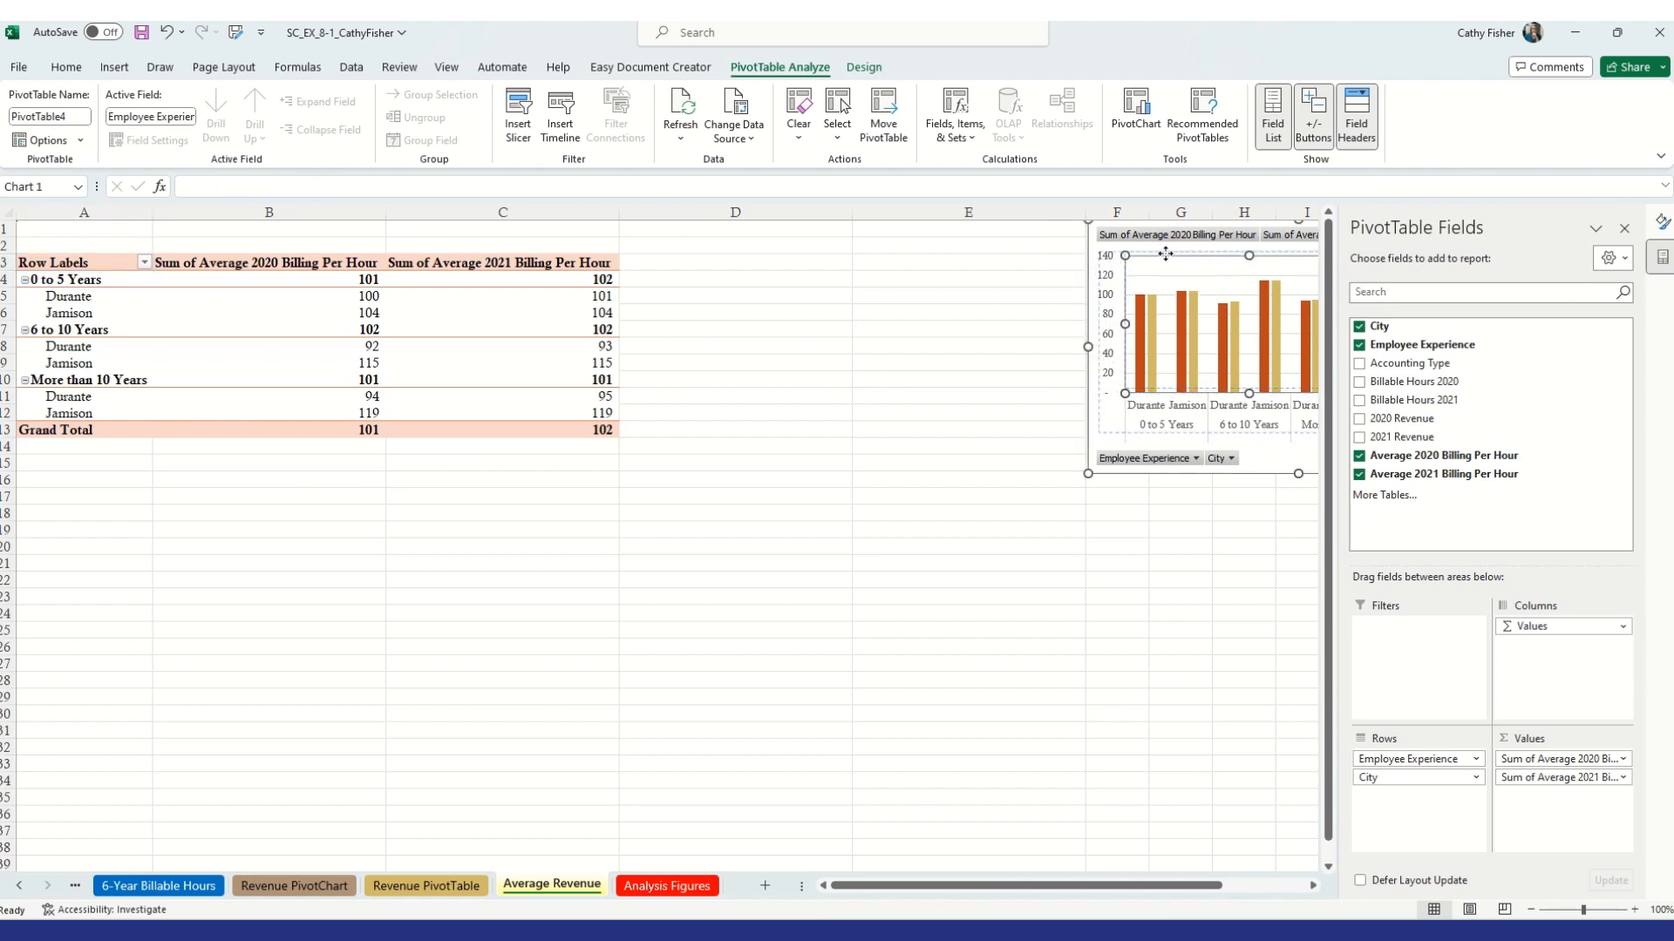
drag(1101, 427, 649, 431)
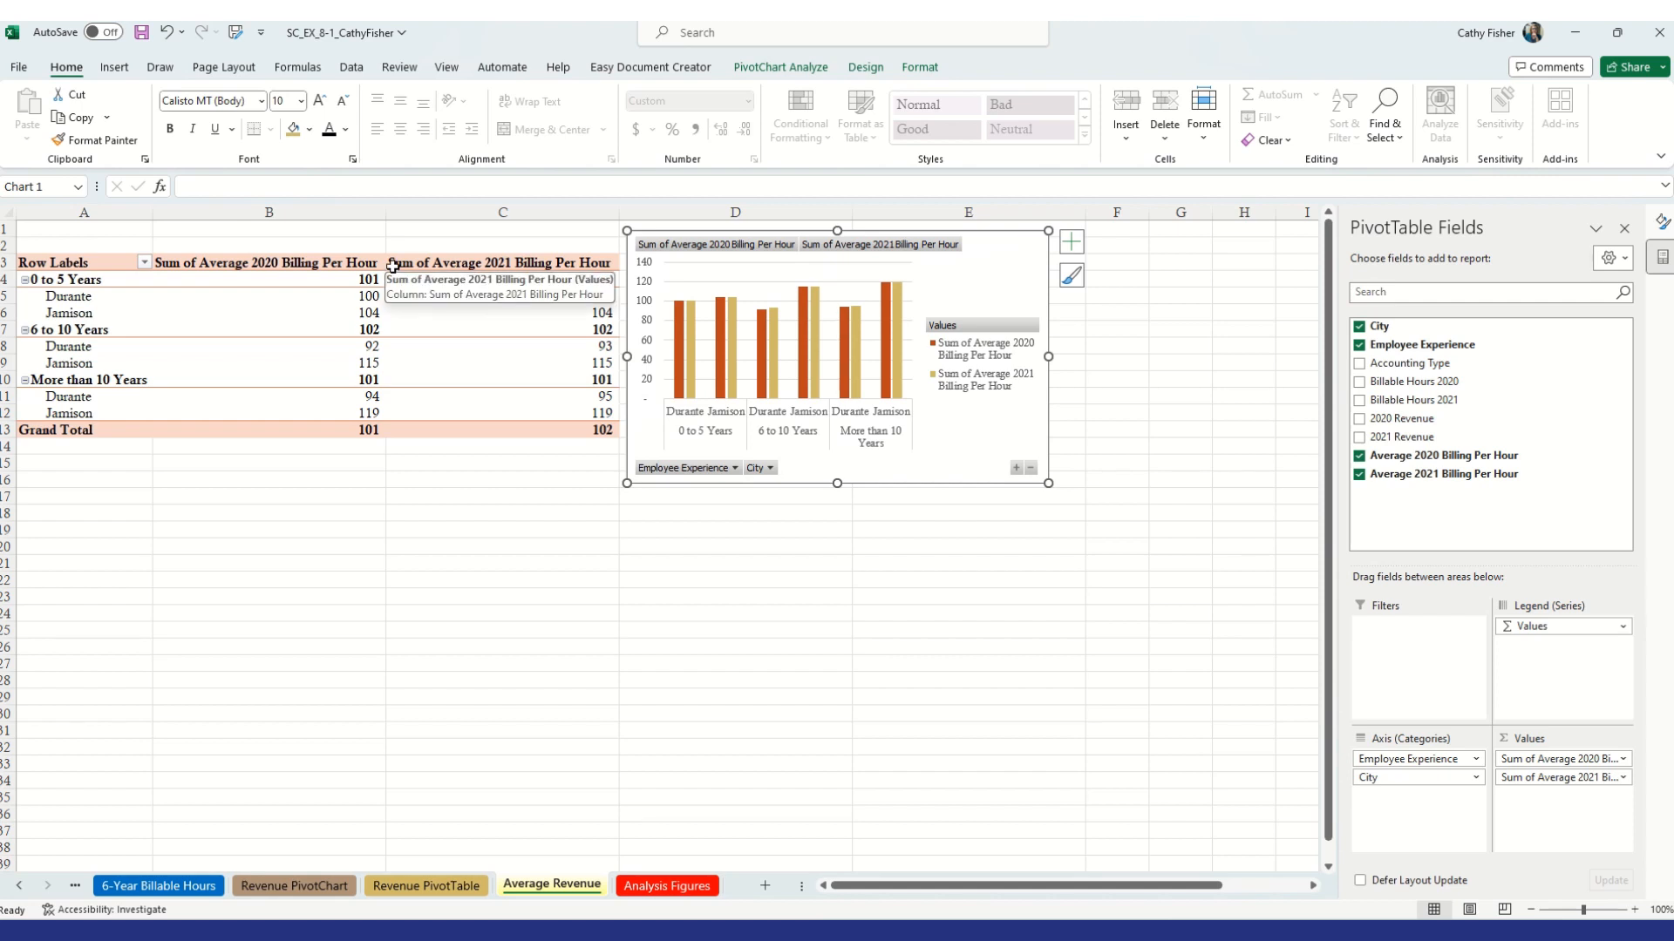
Apply the Tan, Pivot Style Medium 19 style to the PivotTable
click(108, 263)
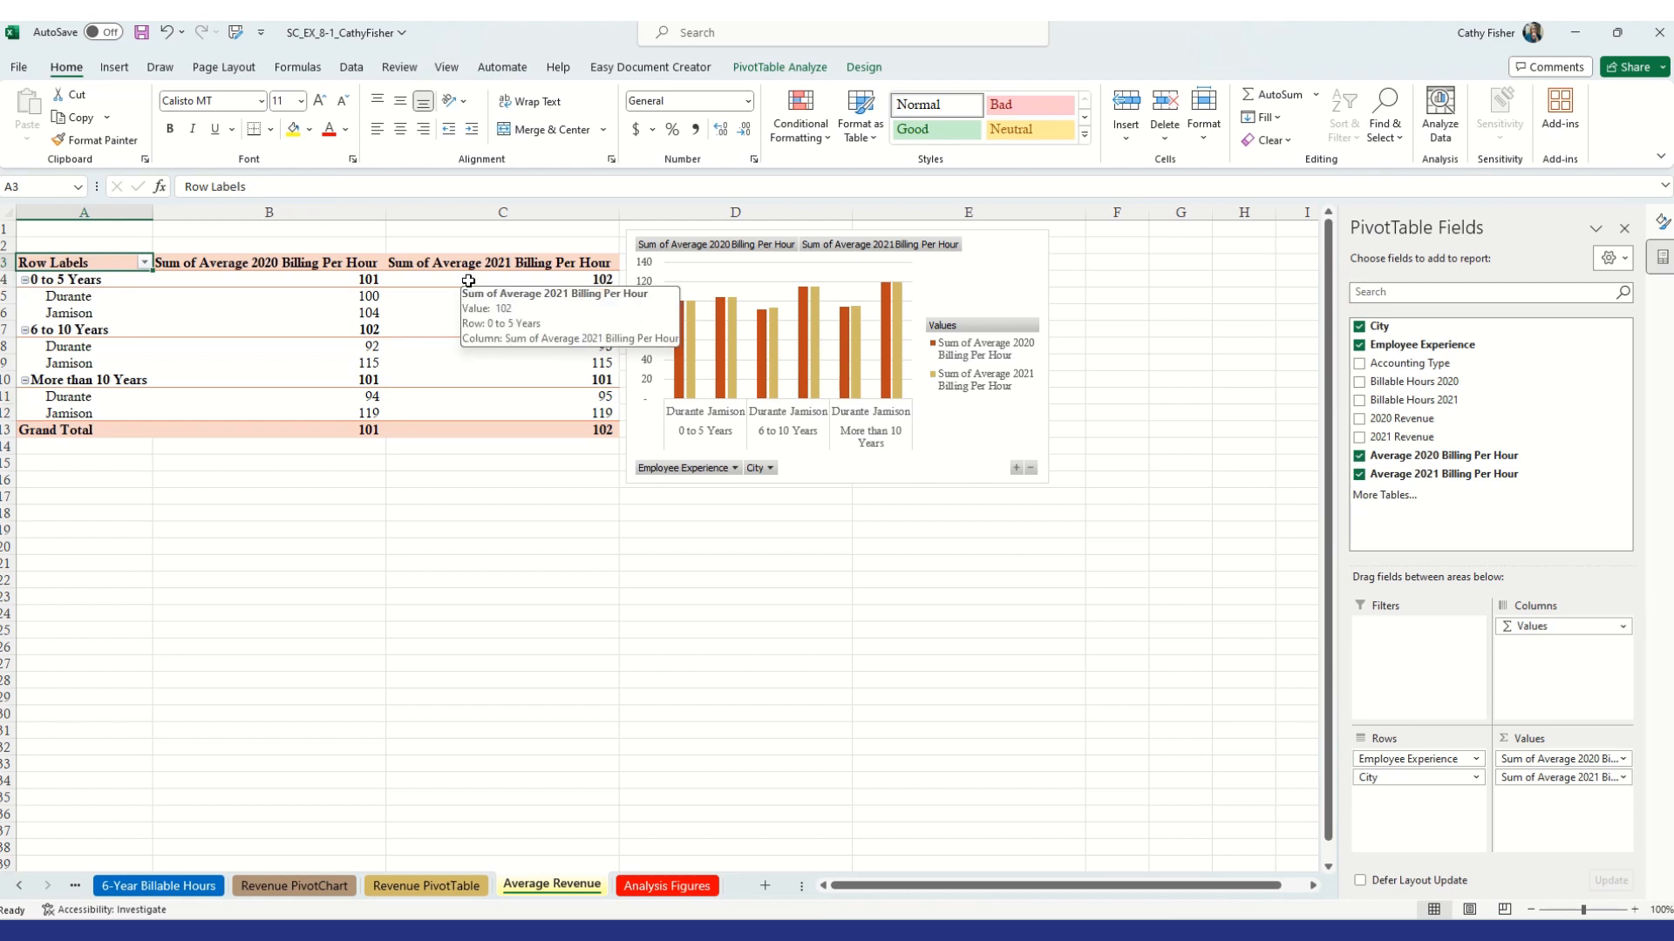
click(875, 76)
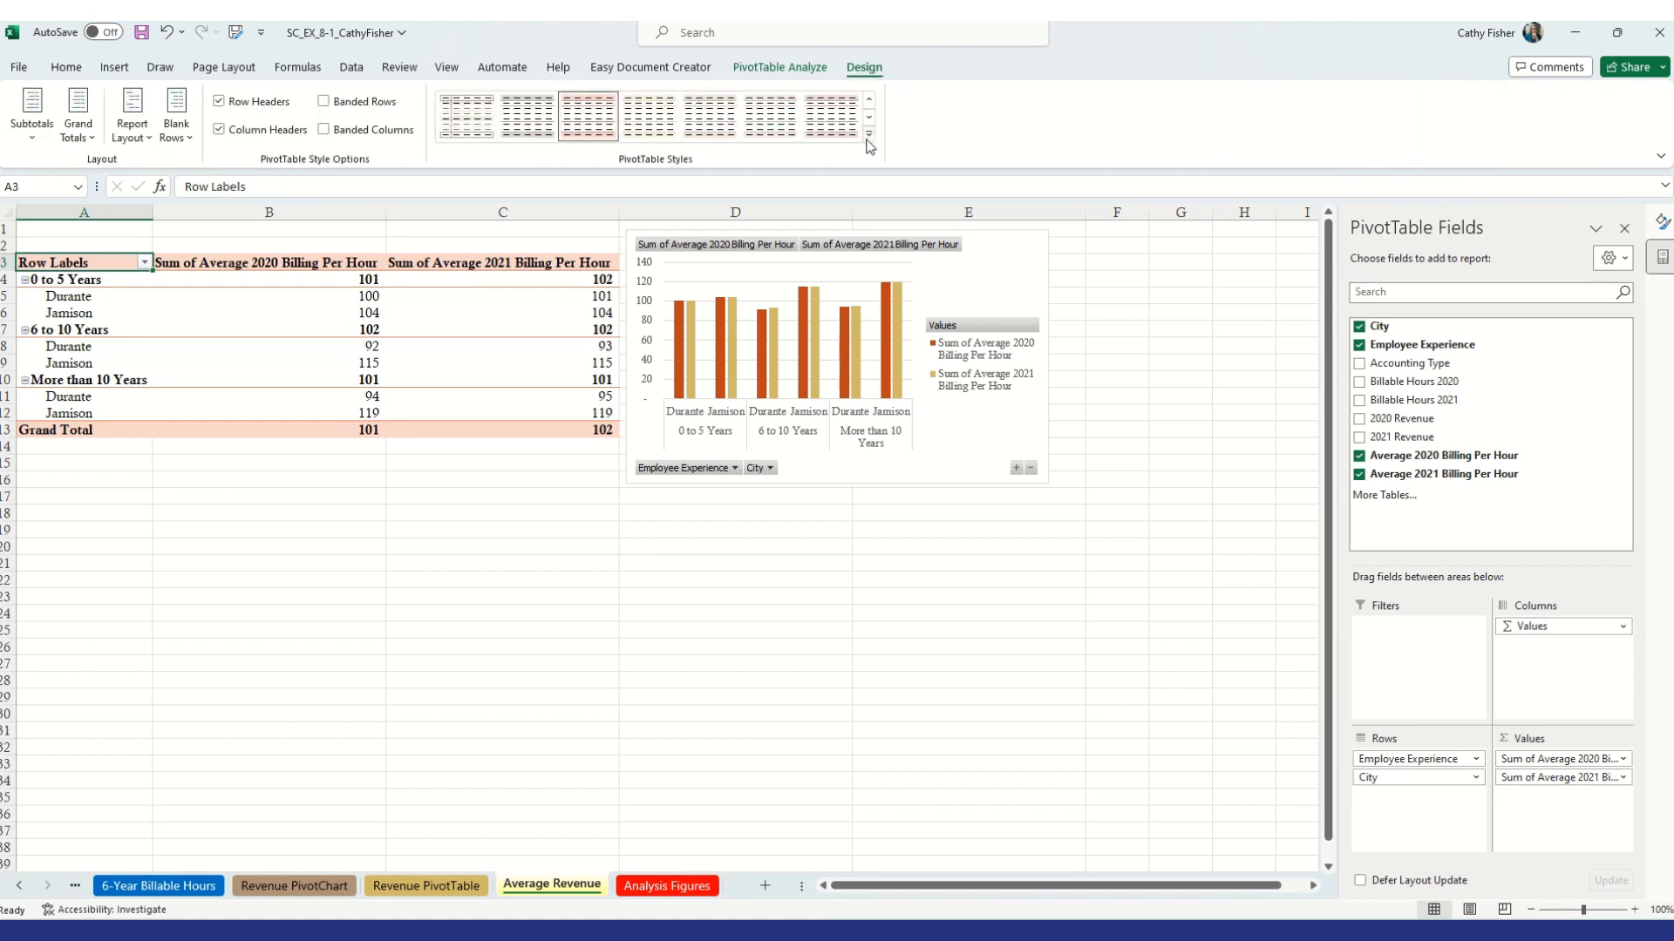
click(870, 146)
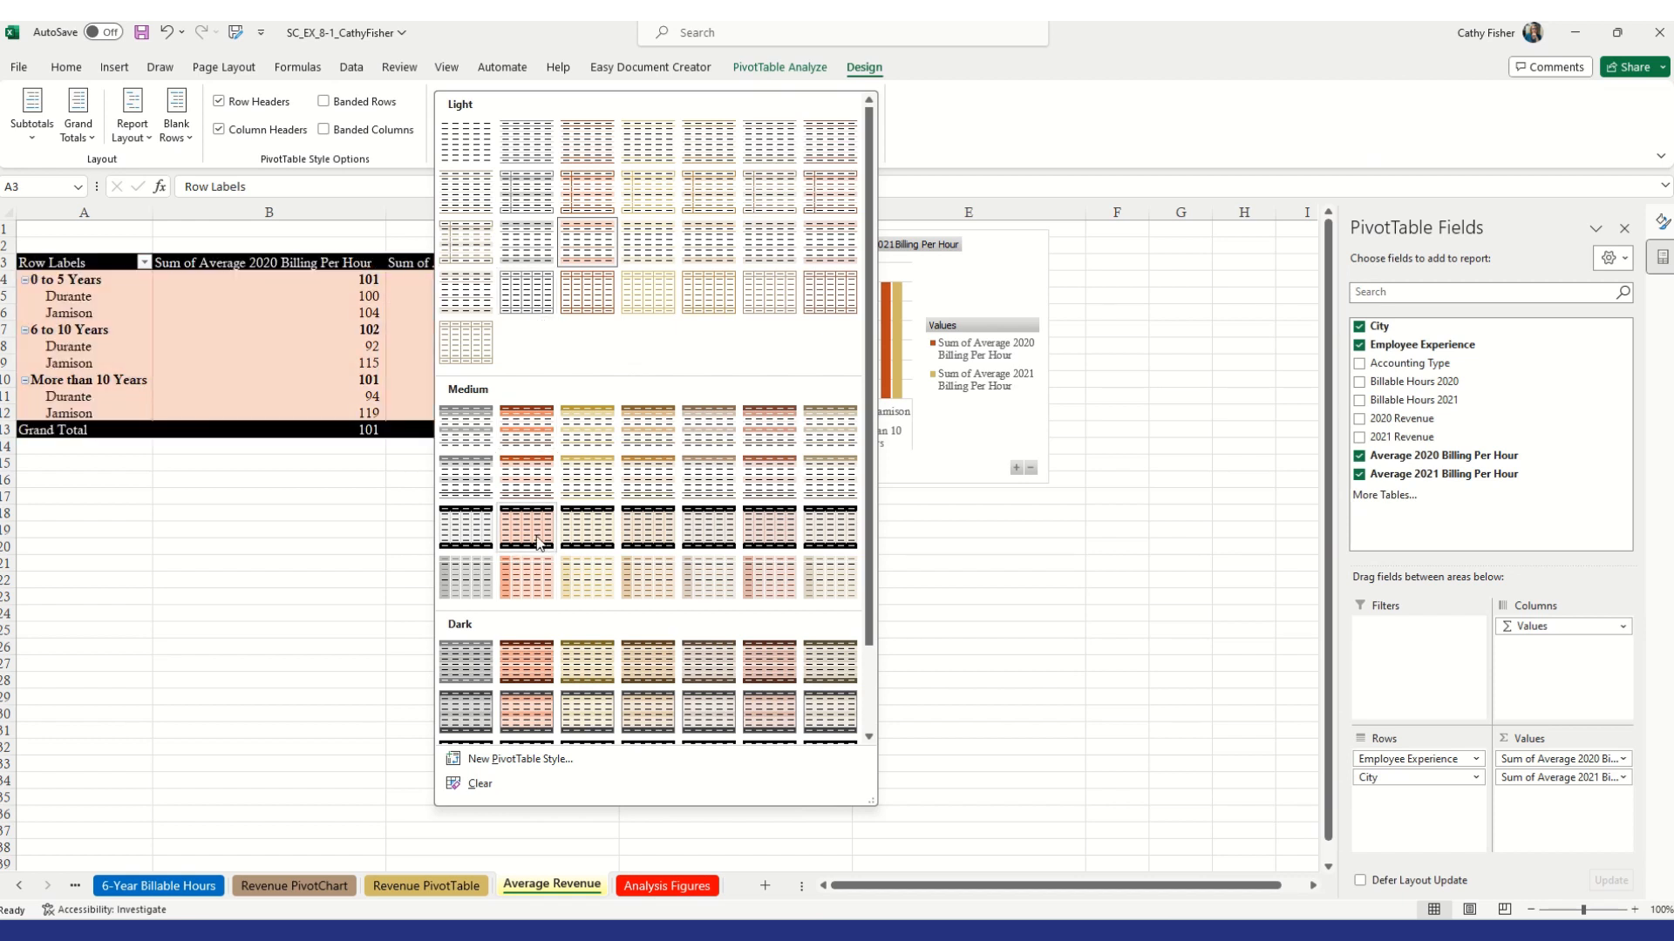
click(707, 535)
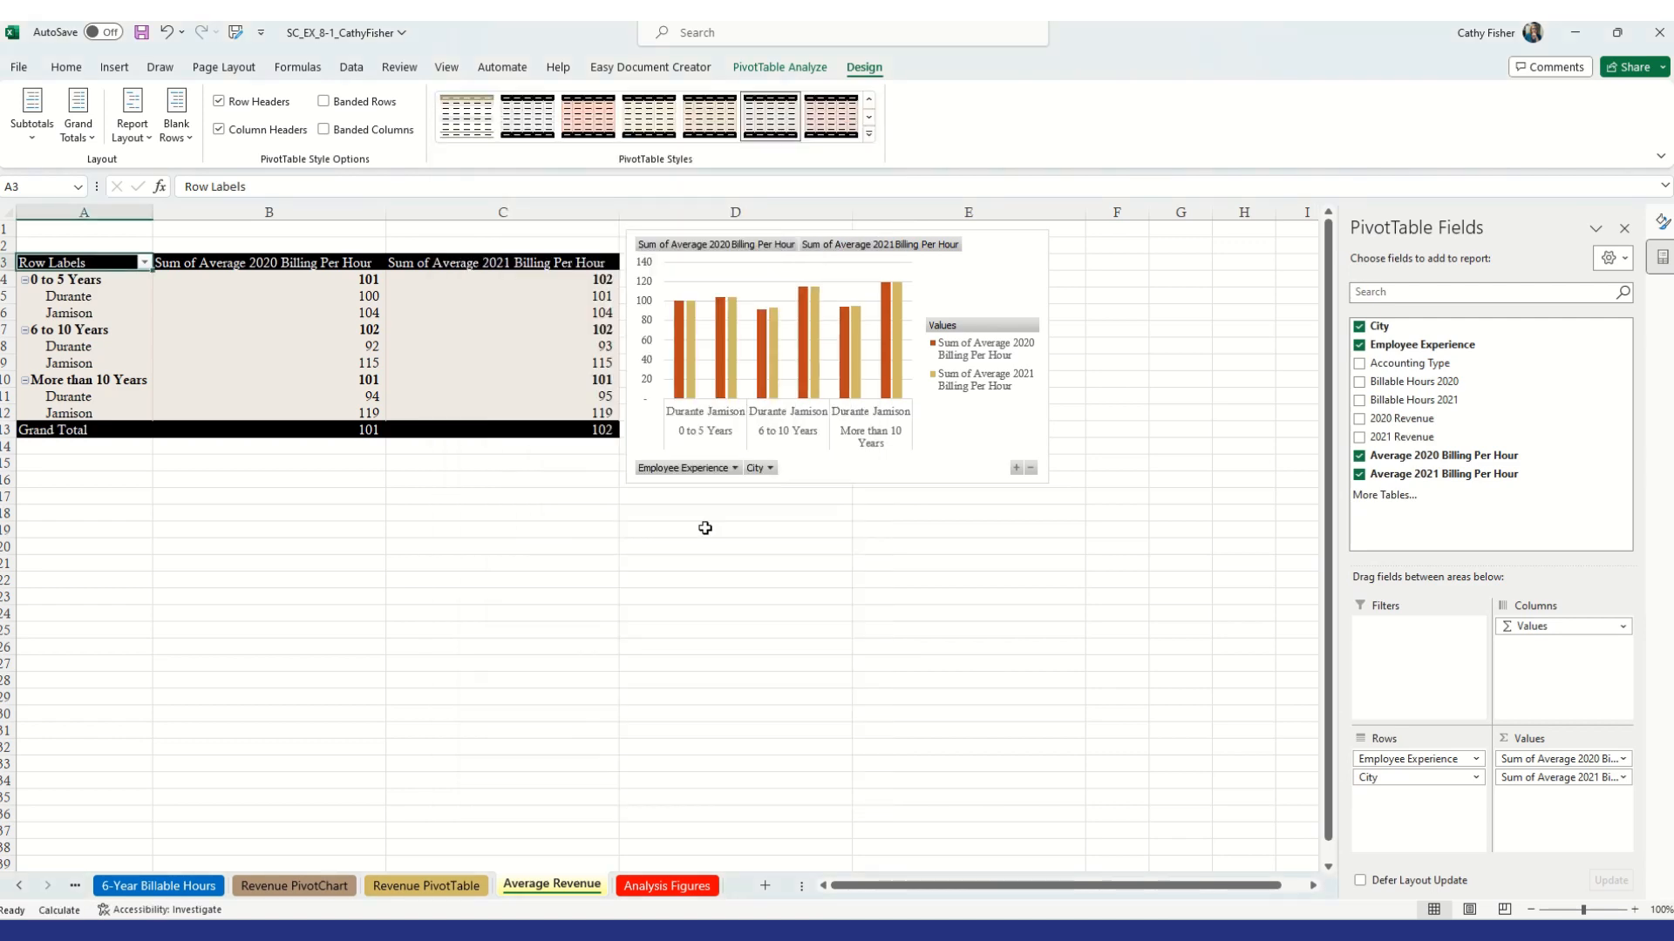
Insert two blank rows at the top of the sheet above the PivotTable
right_click(7, 229)
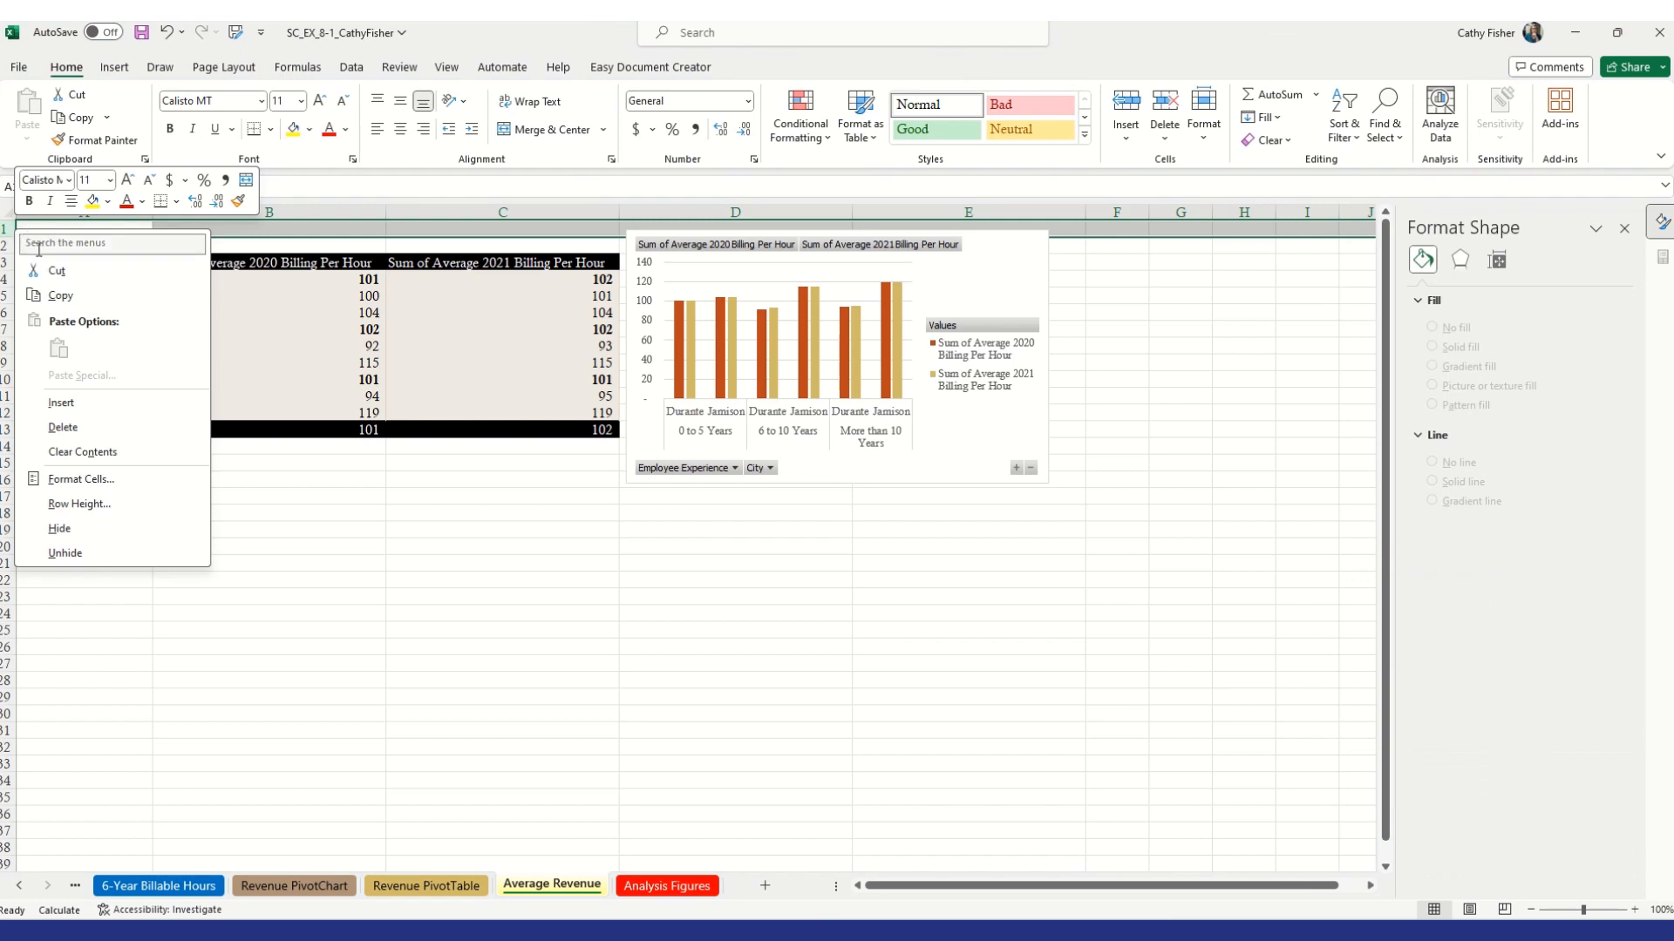
click(59, 405)
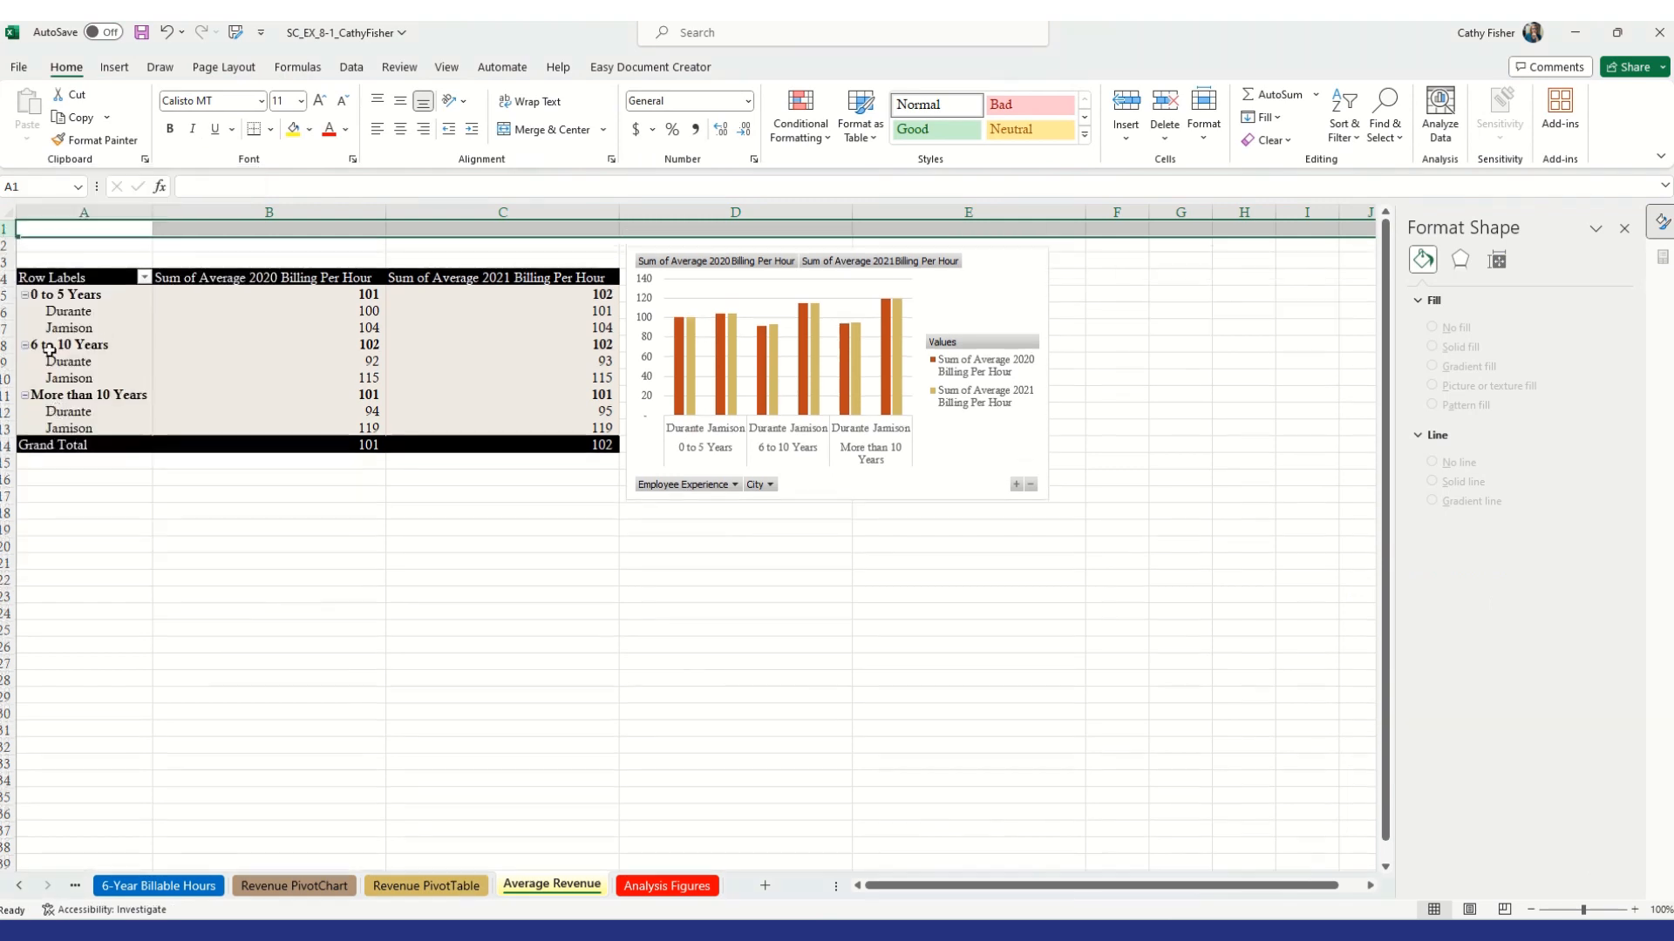
right_click(7, 229)
click(79, 405)
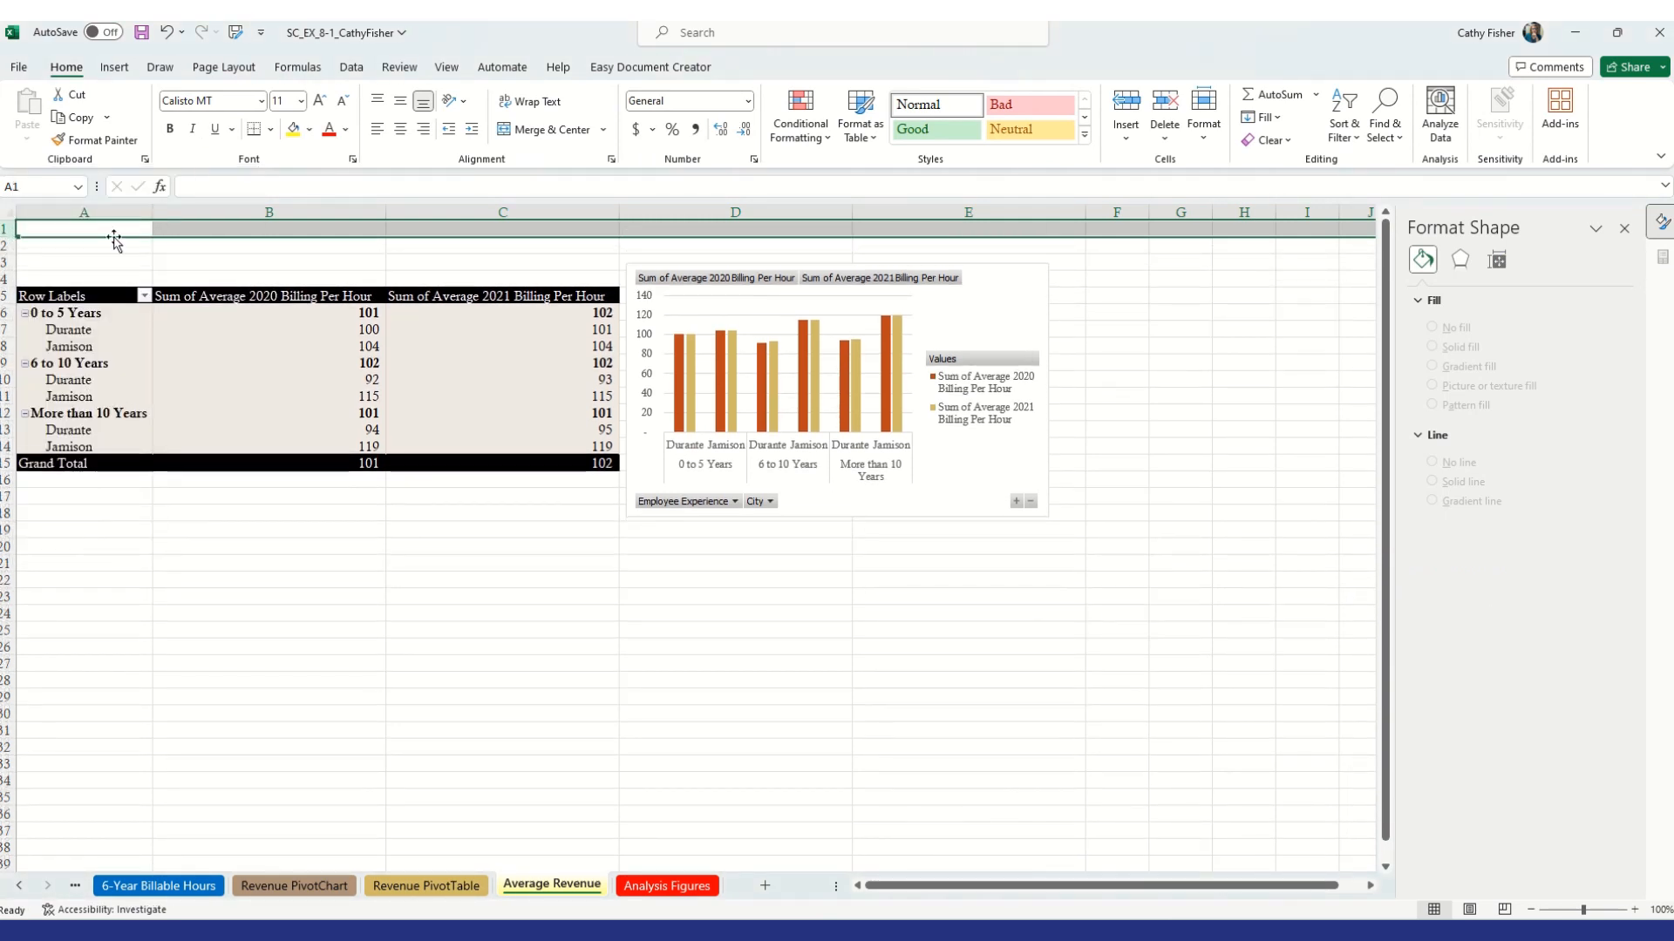
Enter the title Bell & Rodgers in cell A1 above the PivotTable
click(91, 230)
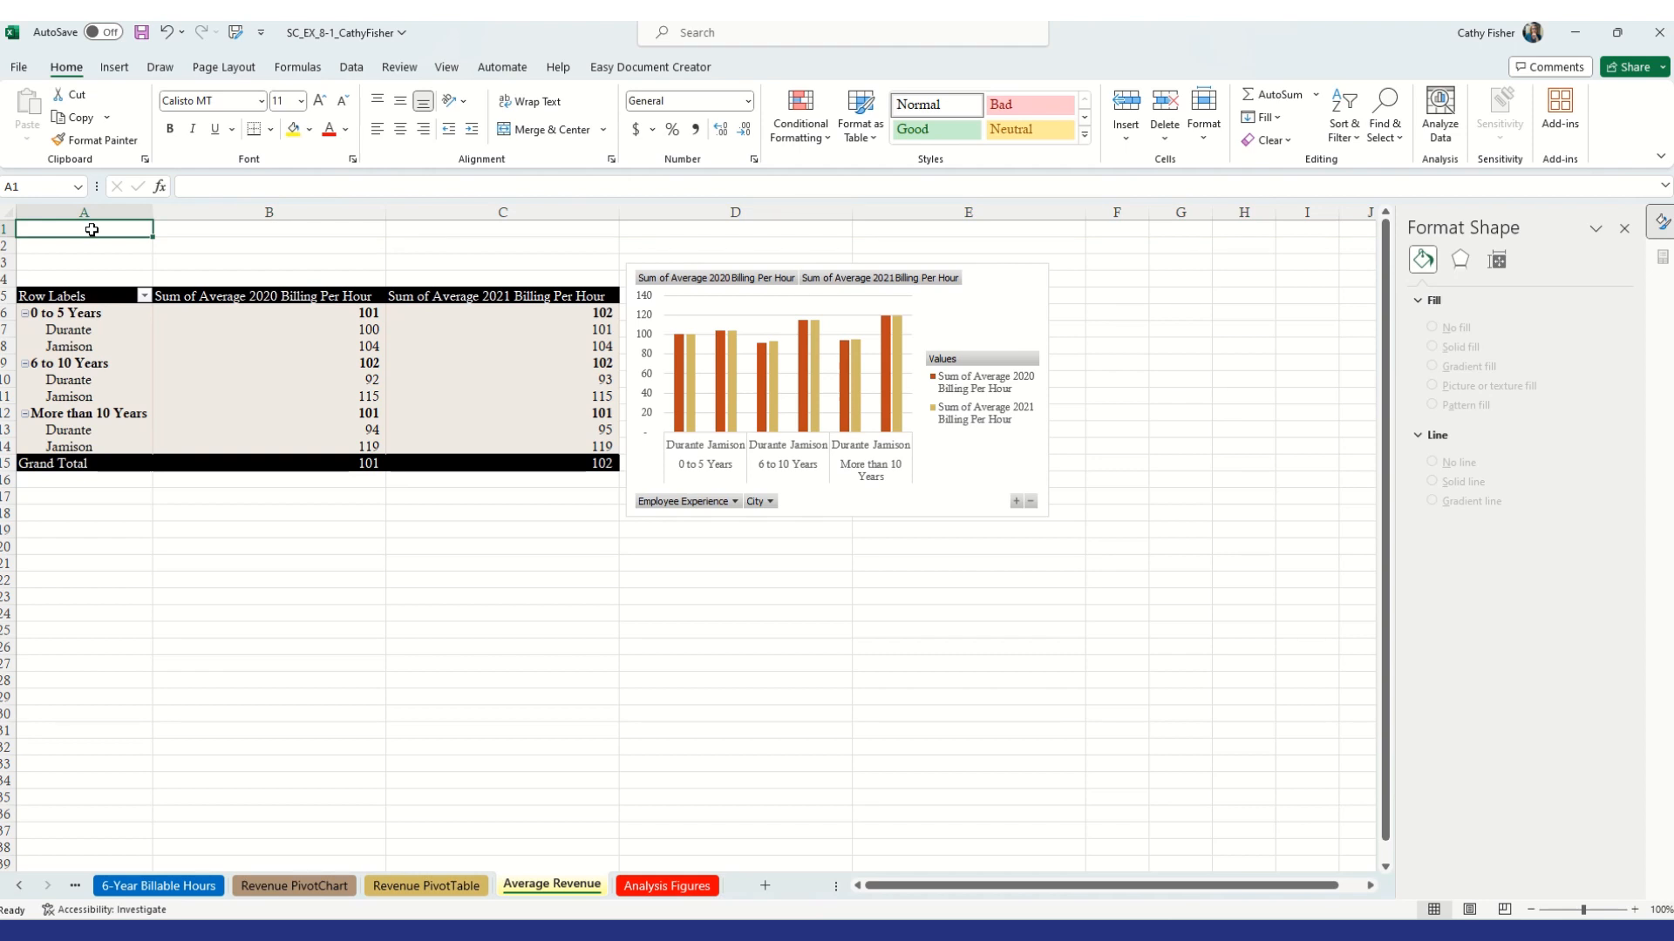
text(B)
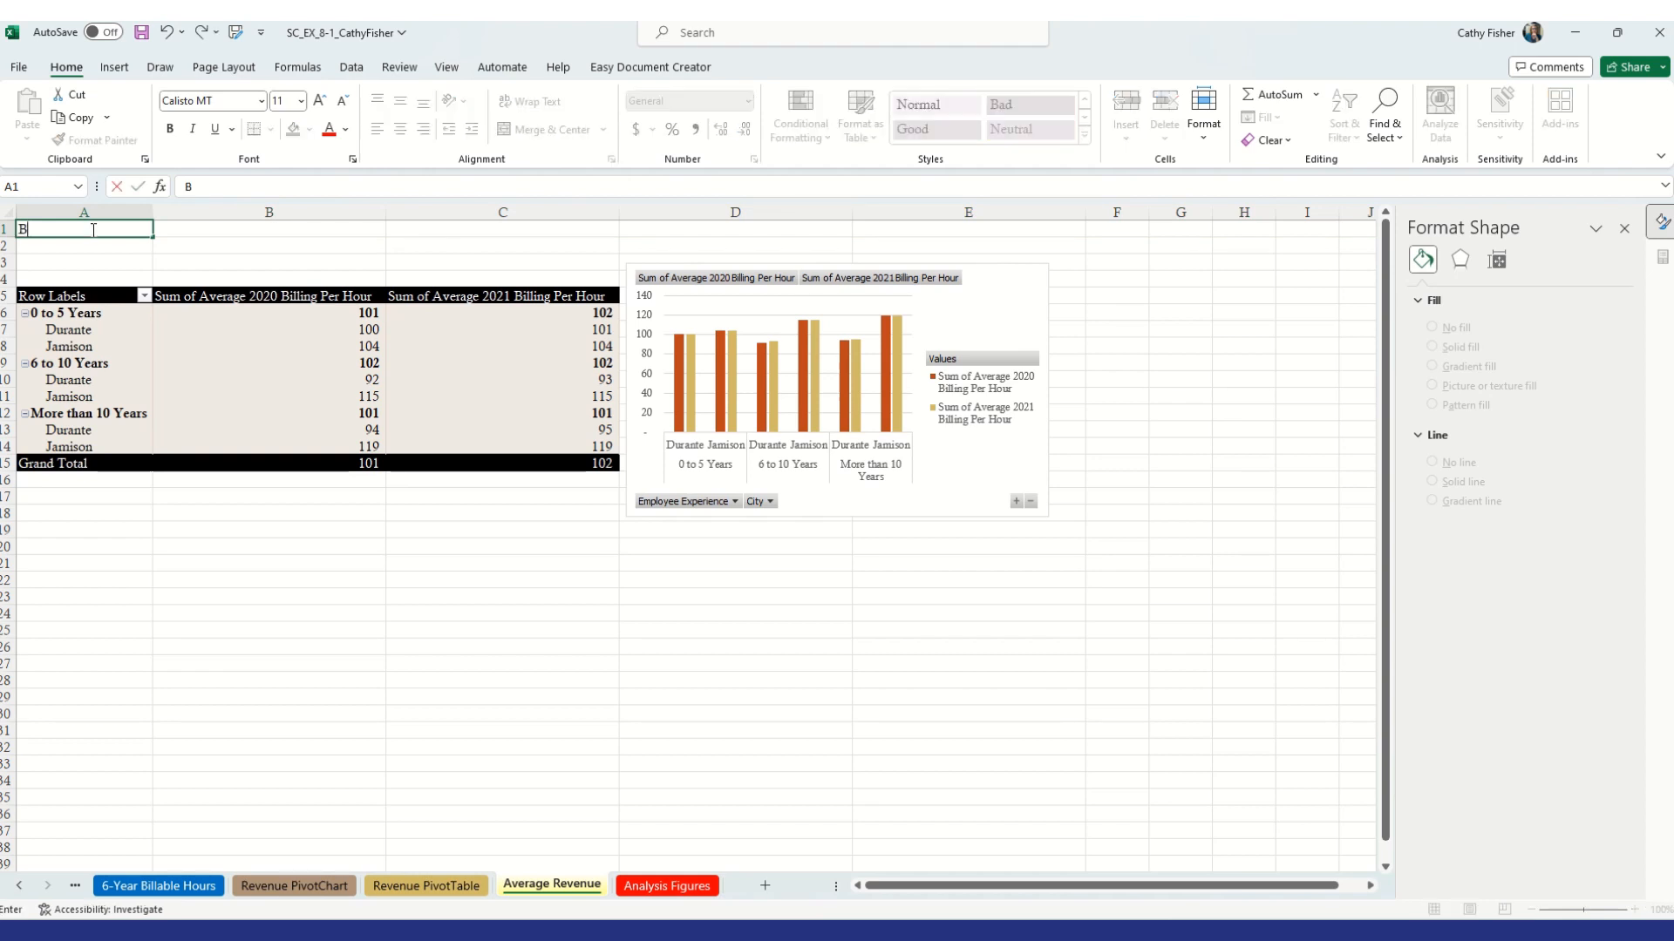
text(ell & Rodgers)
key(Return)
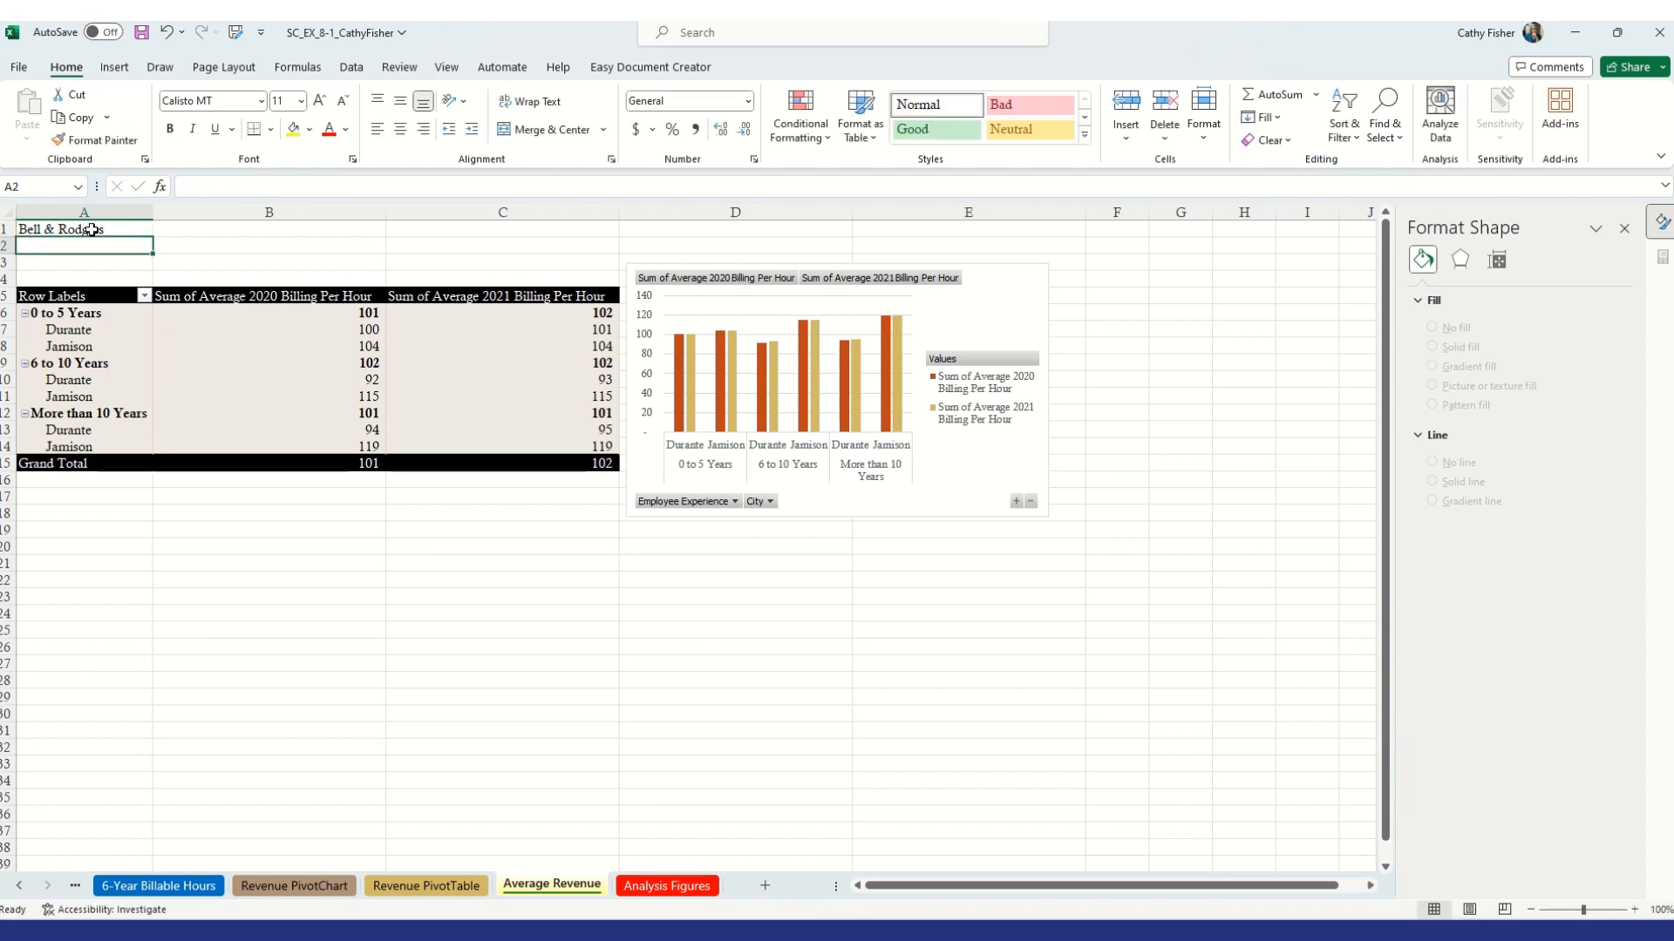
Enter the subtitle Average Billing per Hour, 2020 and 2021 in cell A2
text(Aver)
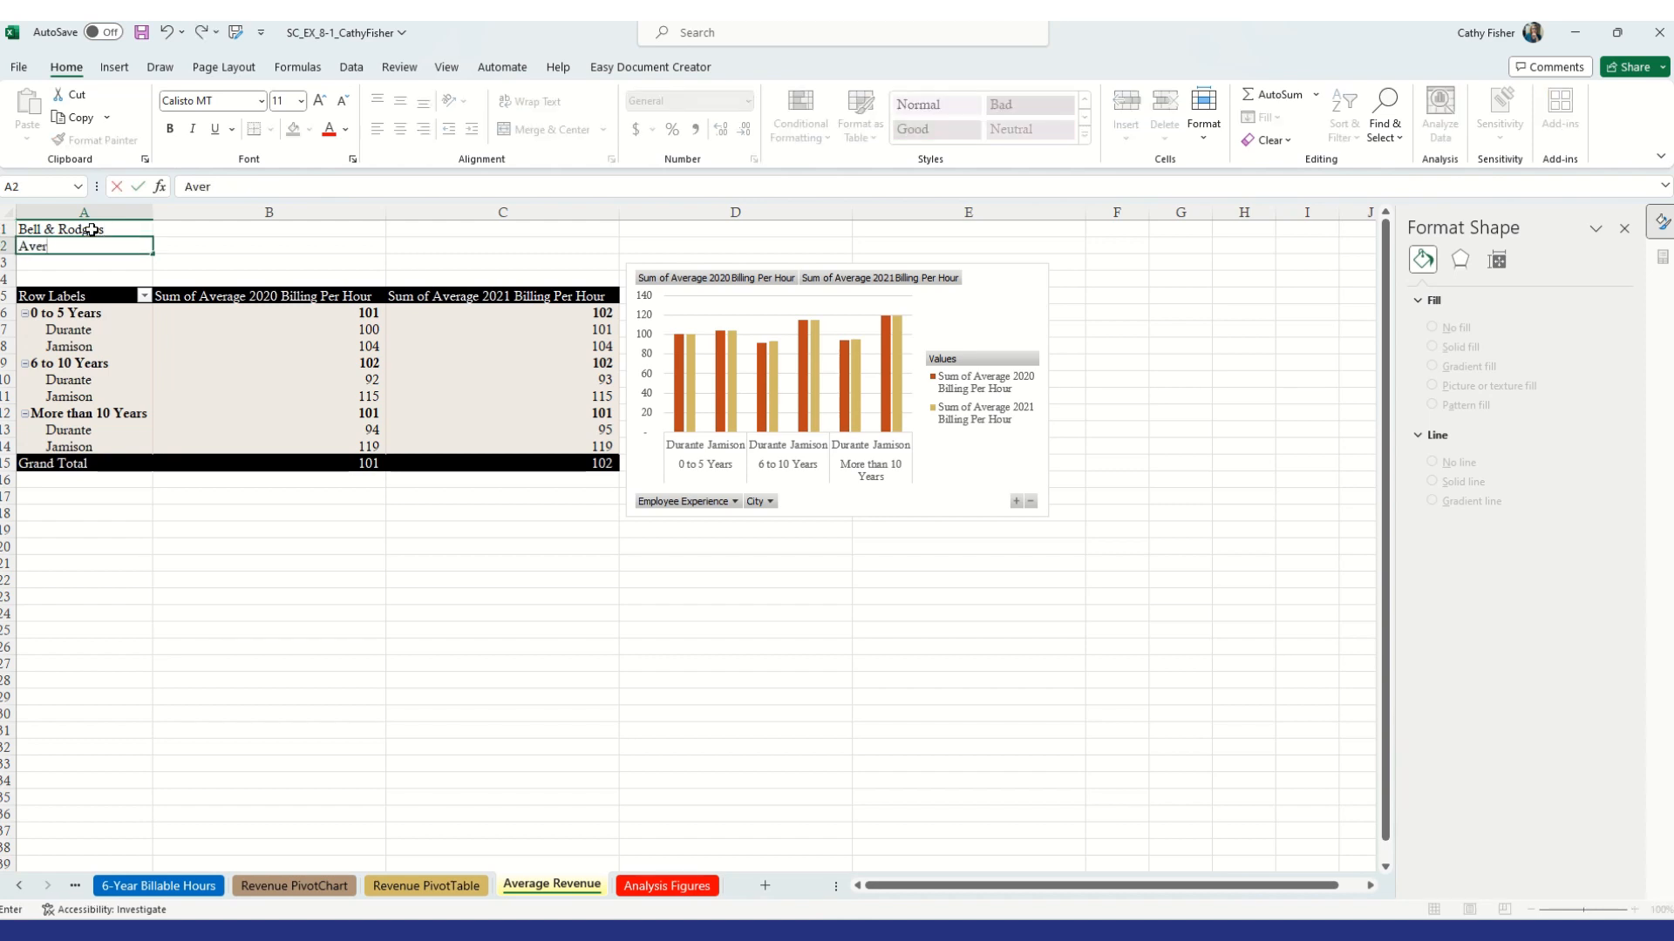
text(age Billing per Hour,)
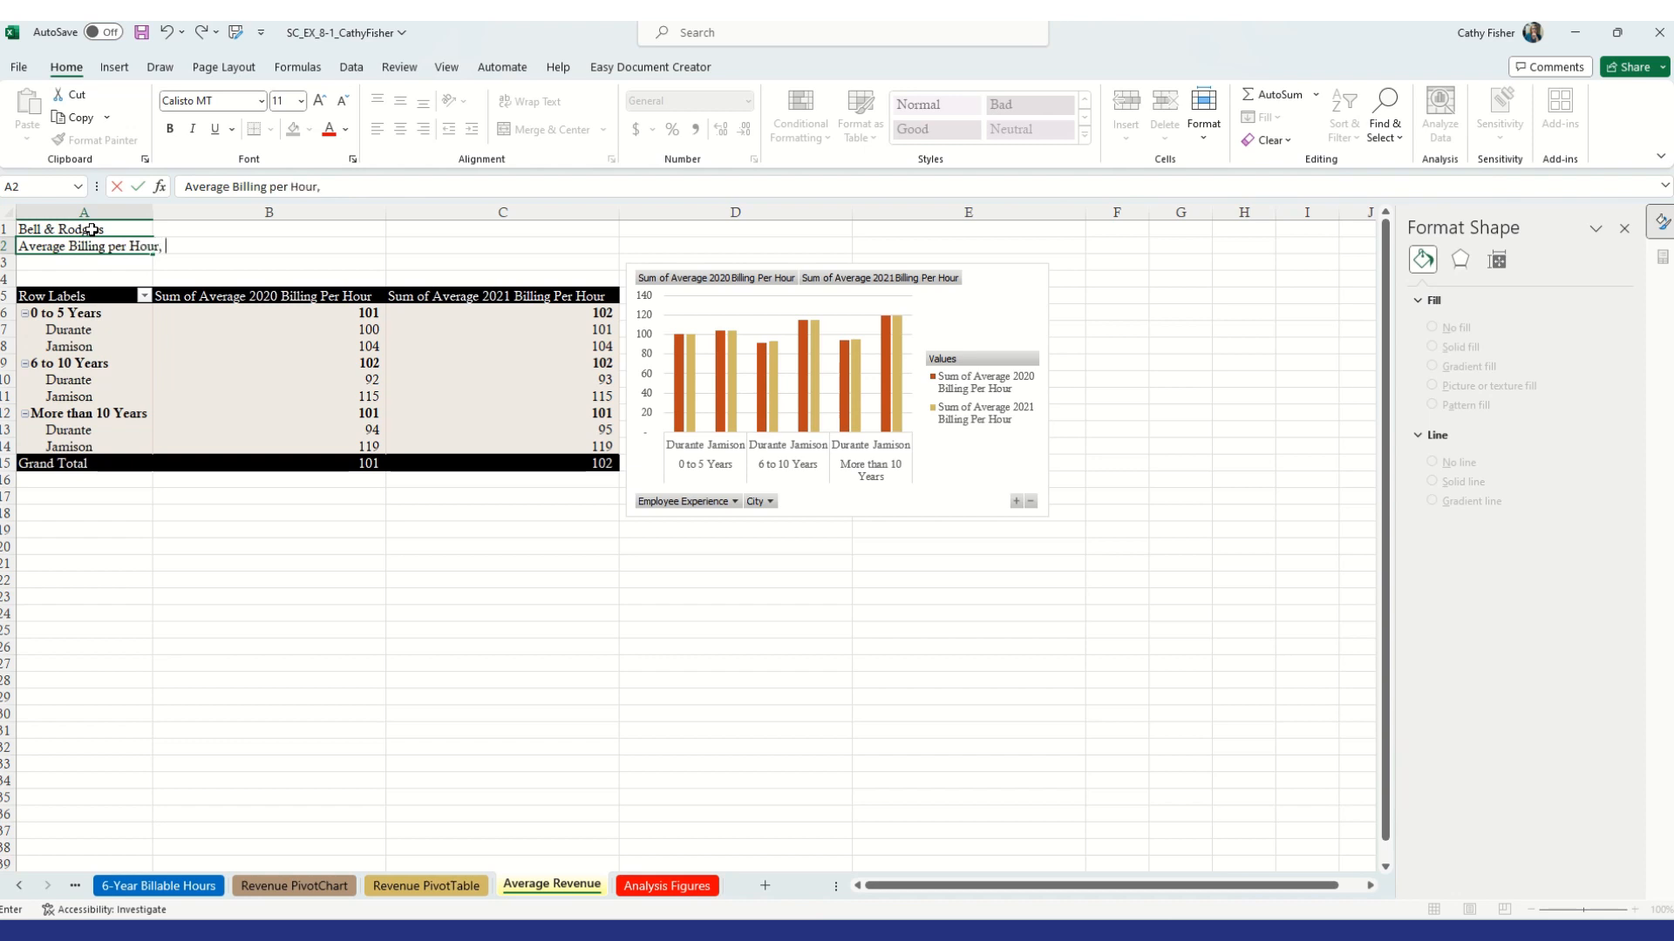
text( 2020 and 2021)
key(Return)
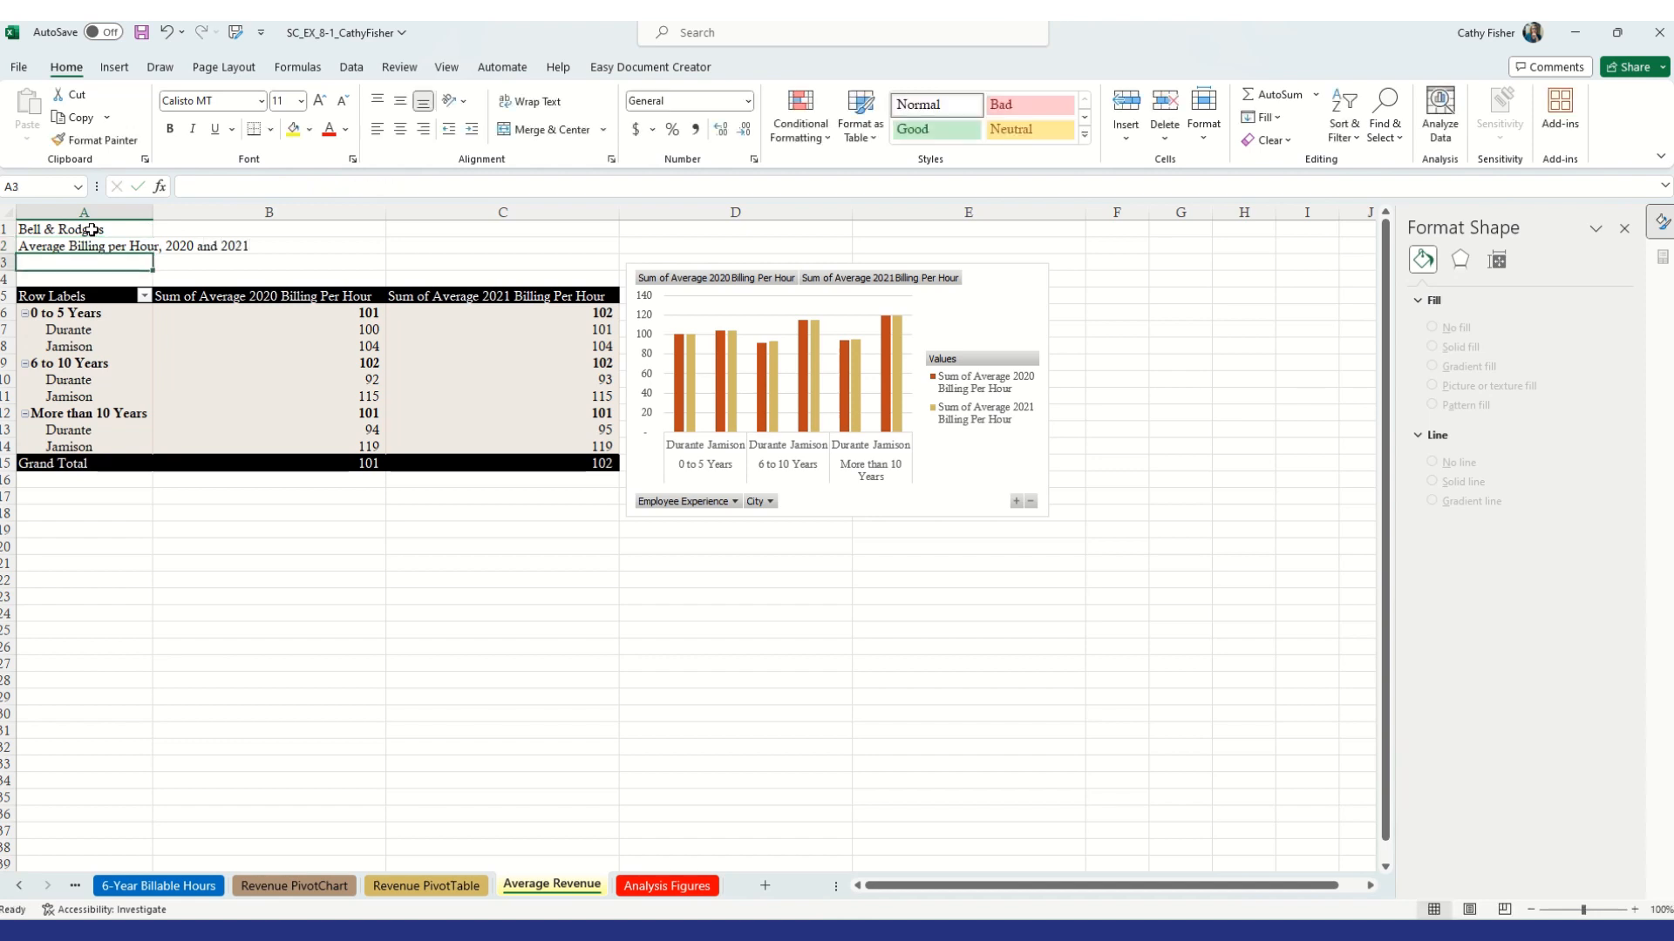
Merge and center the title and subtitle rows across columns A to C
drag(92, 231, 564, 216)
click(549, 129)
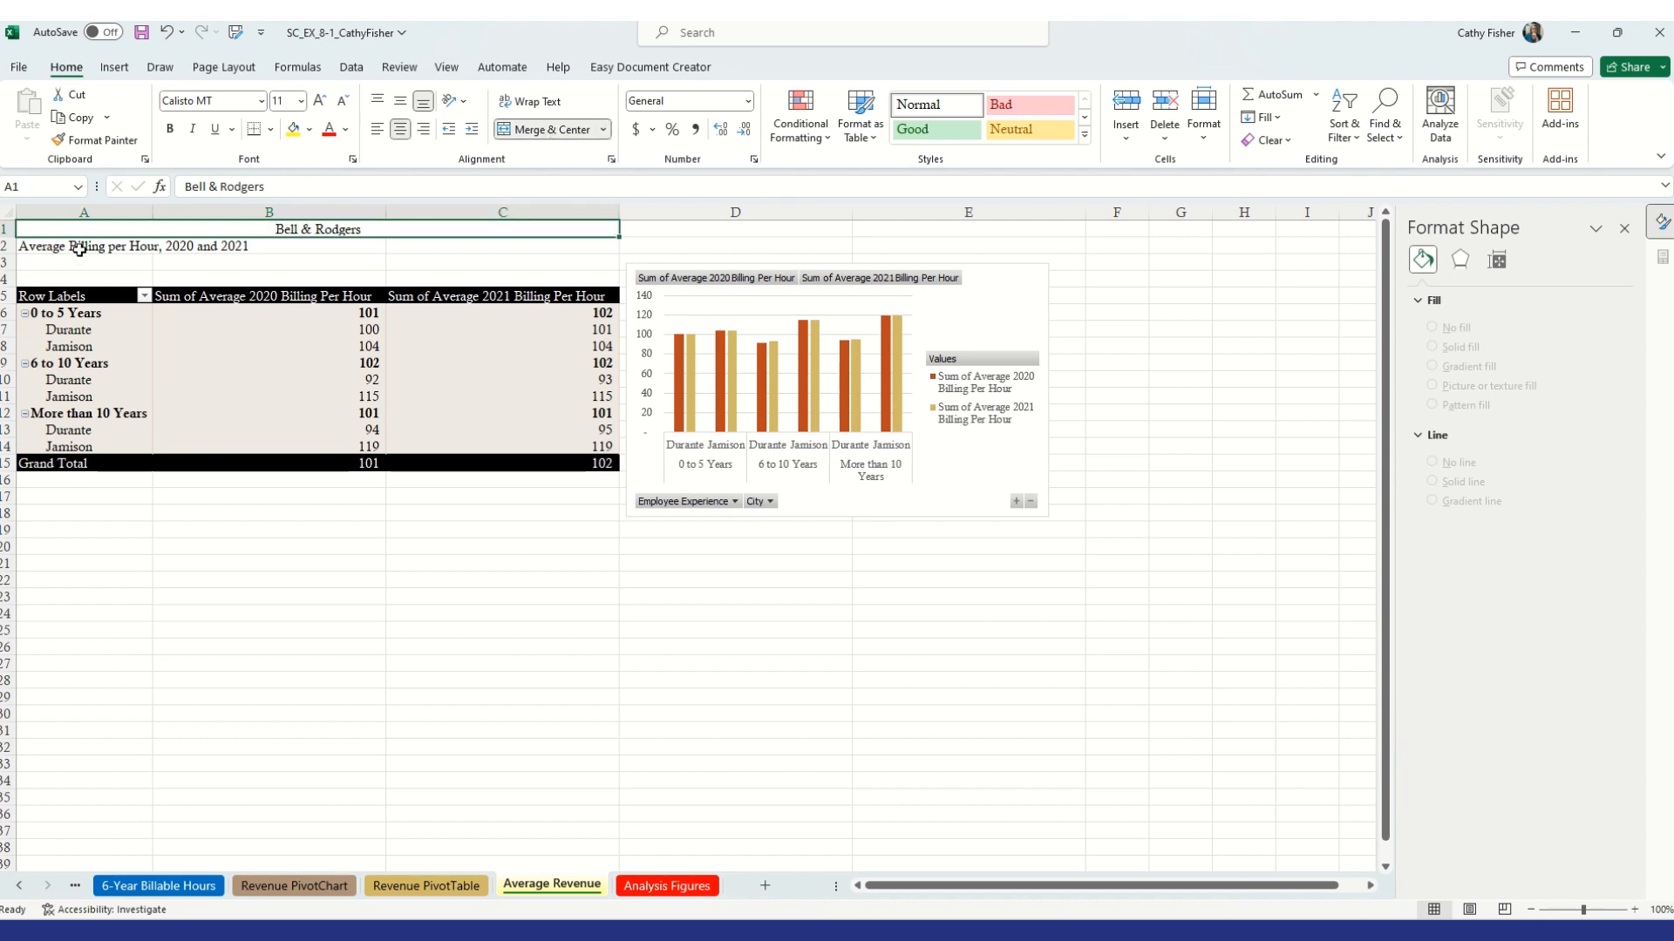
drag(76, 248, 457, 239)
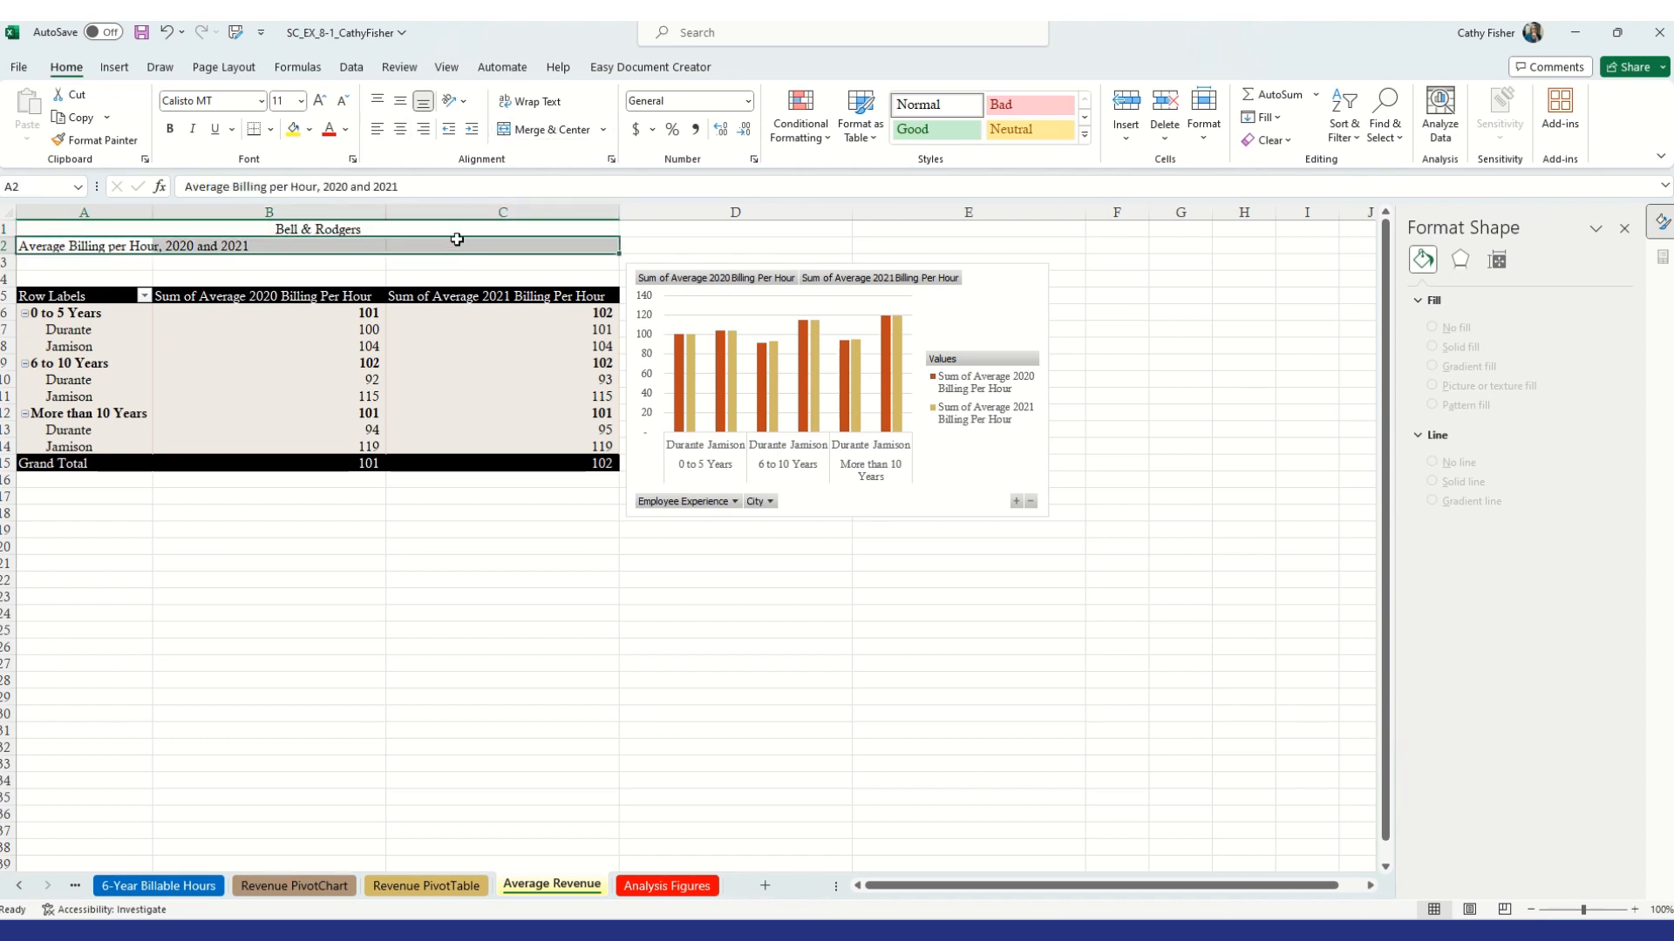
Apply the Title cell style in bold to the title and the Heading 4 style to the subtitle
click(371, 228)
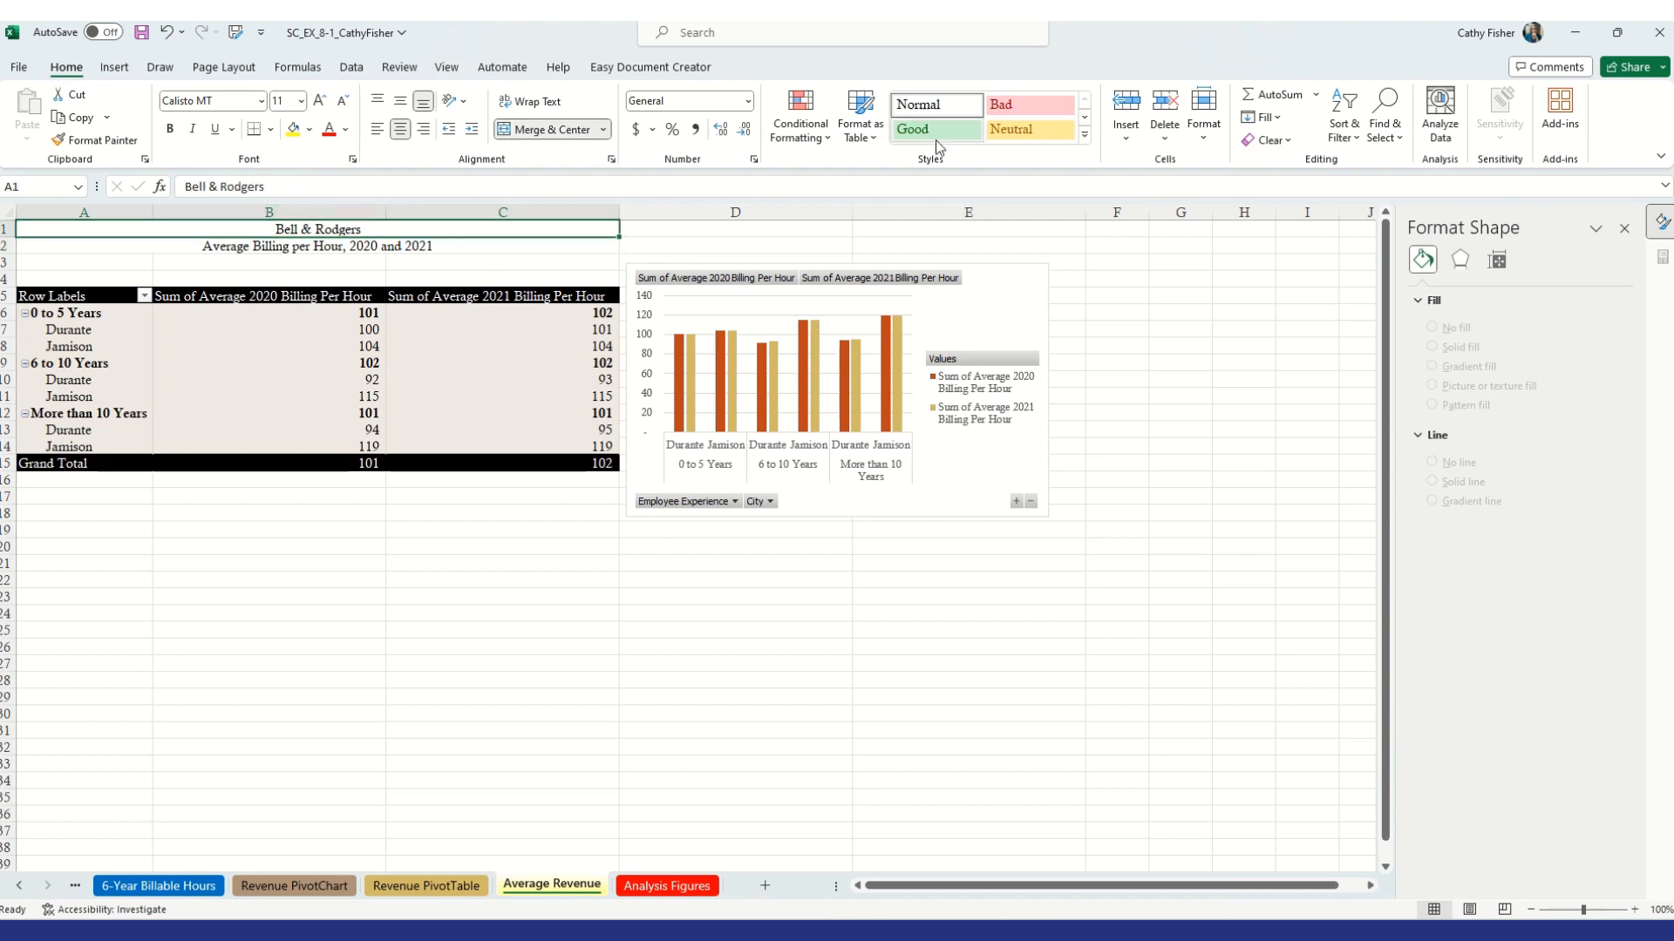
click(1085, 134)
click(1291, 276)
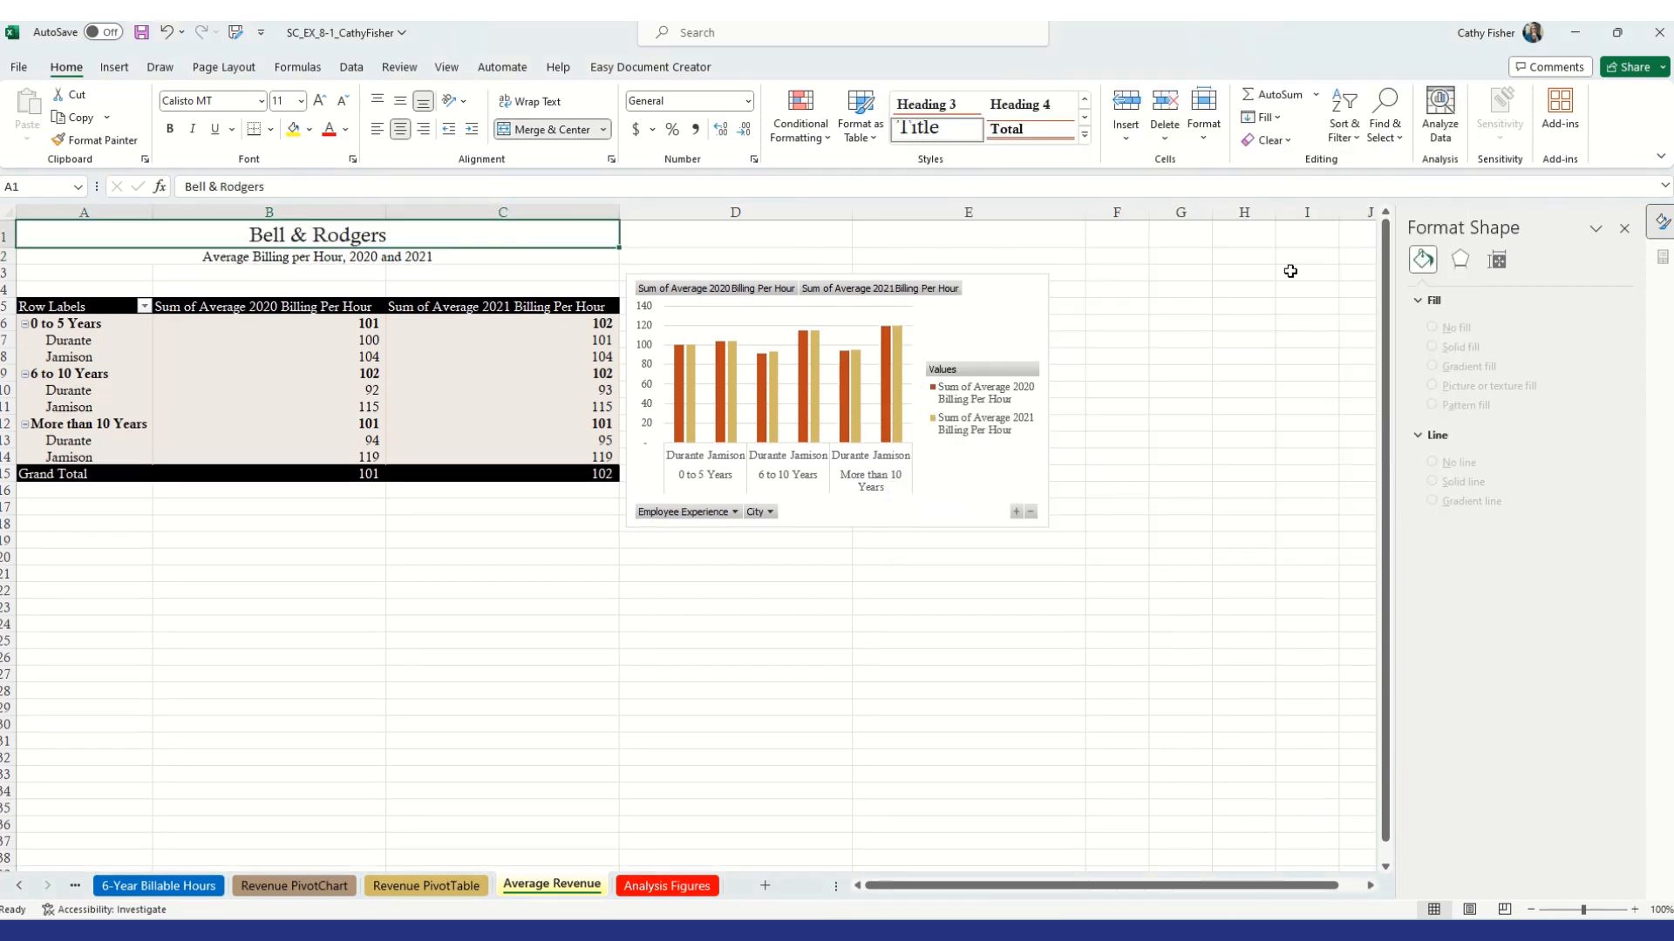
click(175, 131)
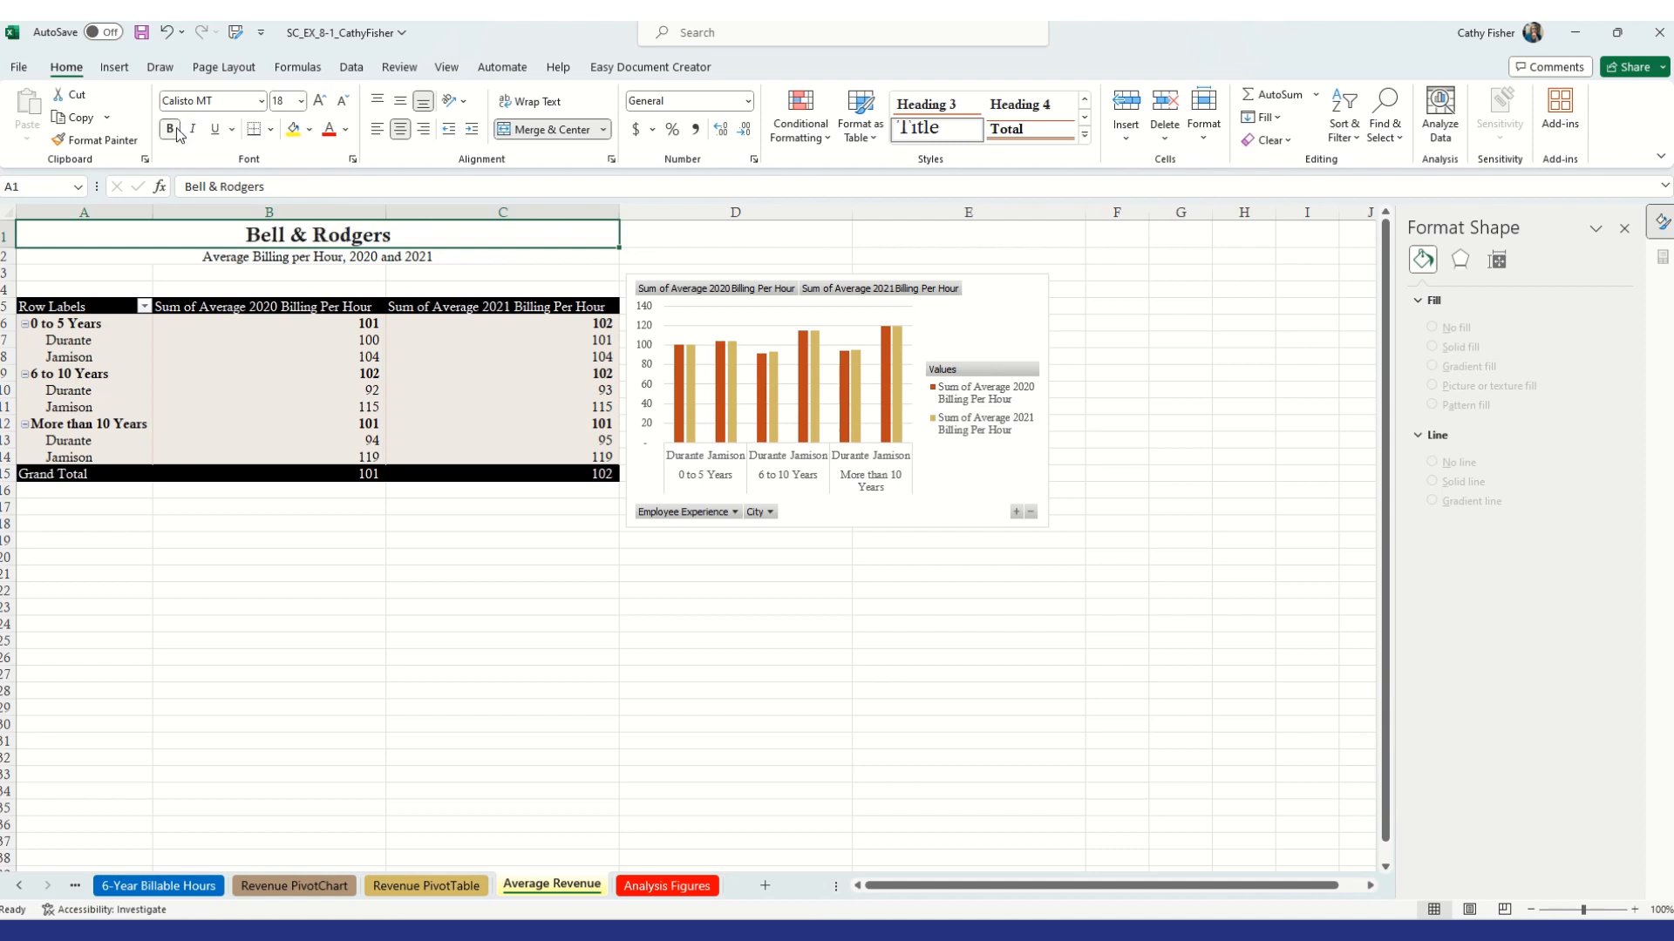
click(296, 257)
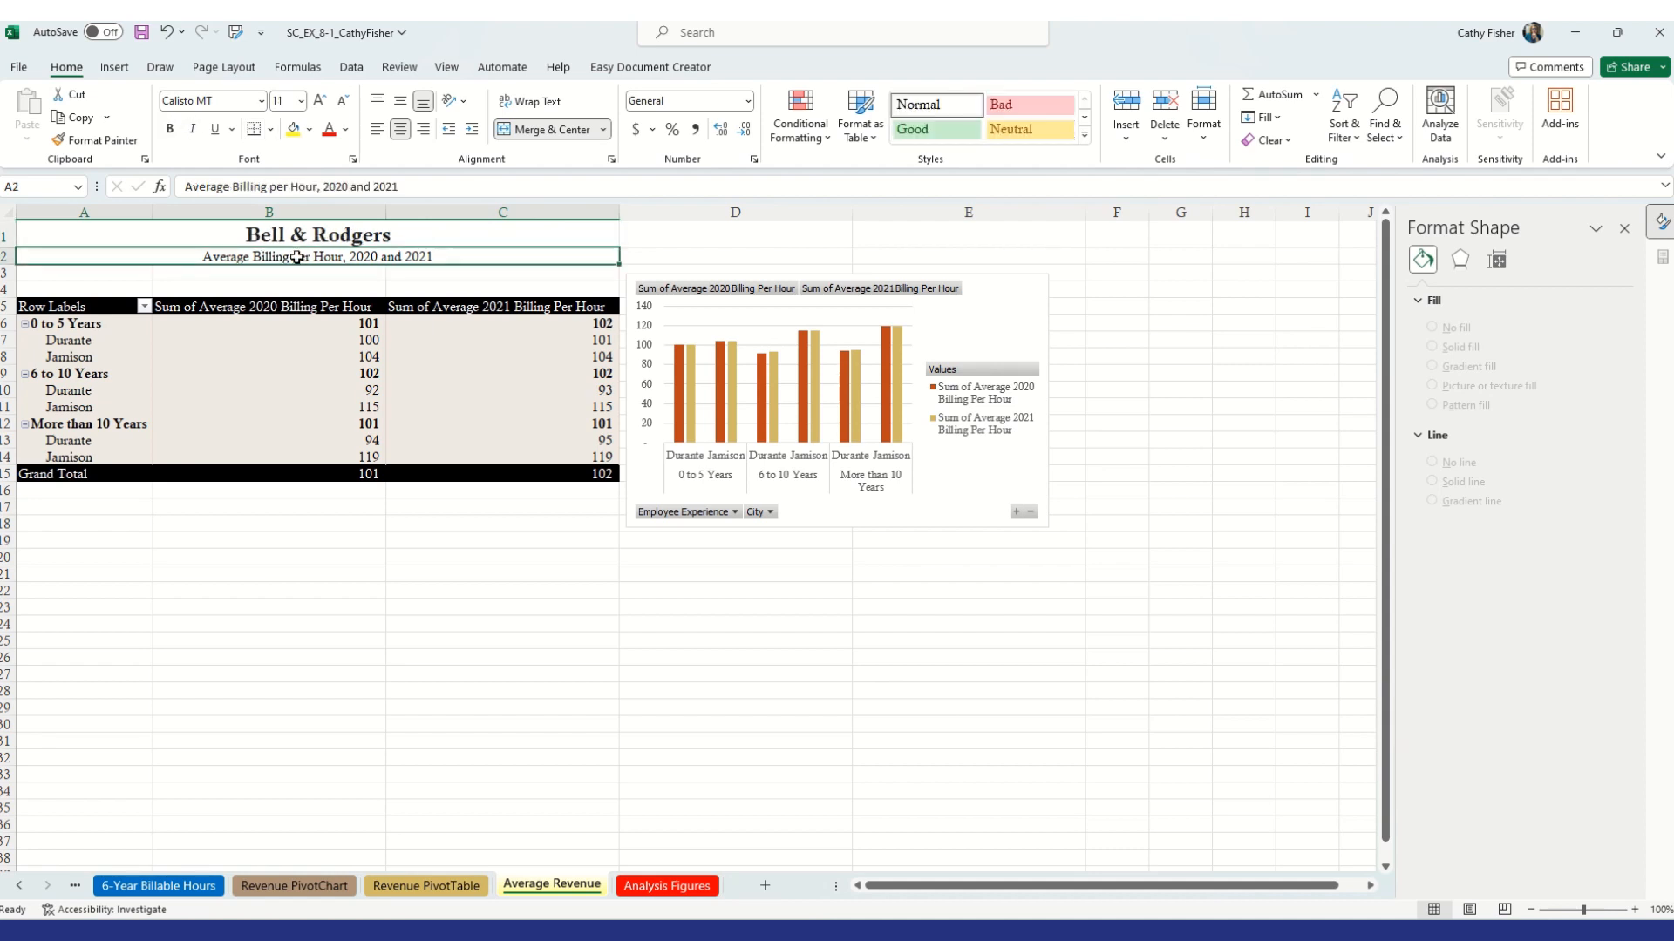
click(1084, 135)
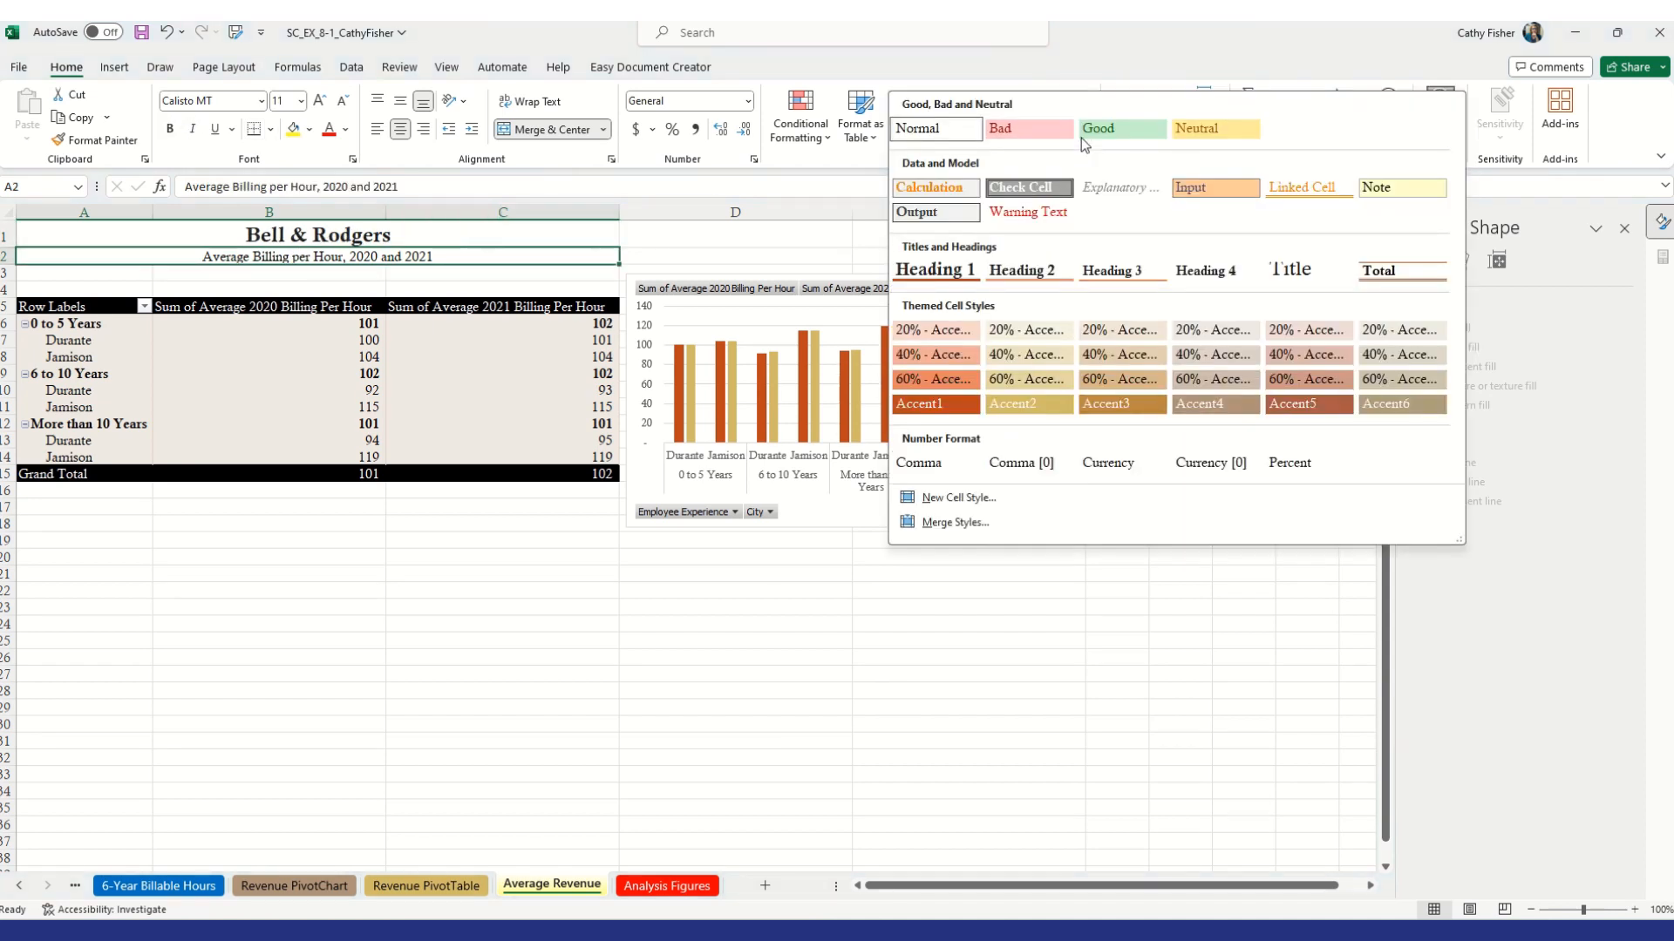
click(1210, 281)
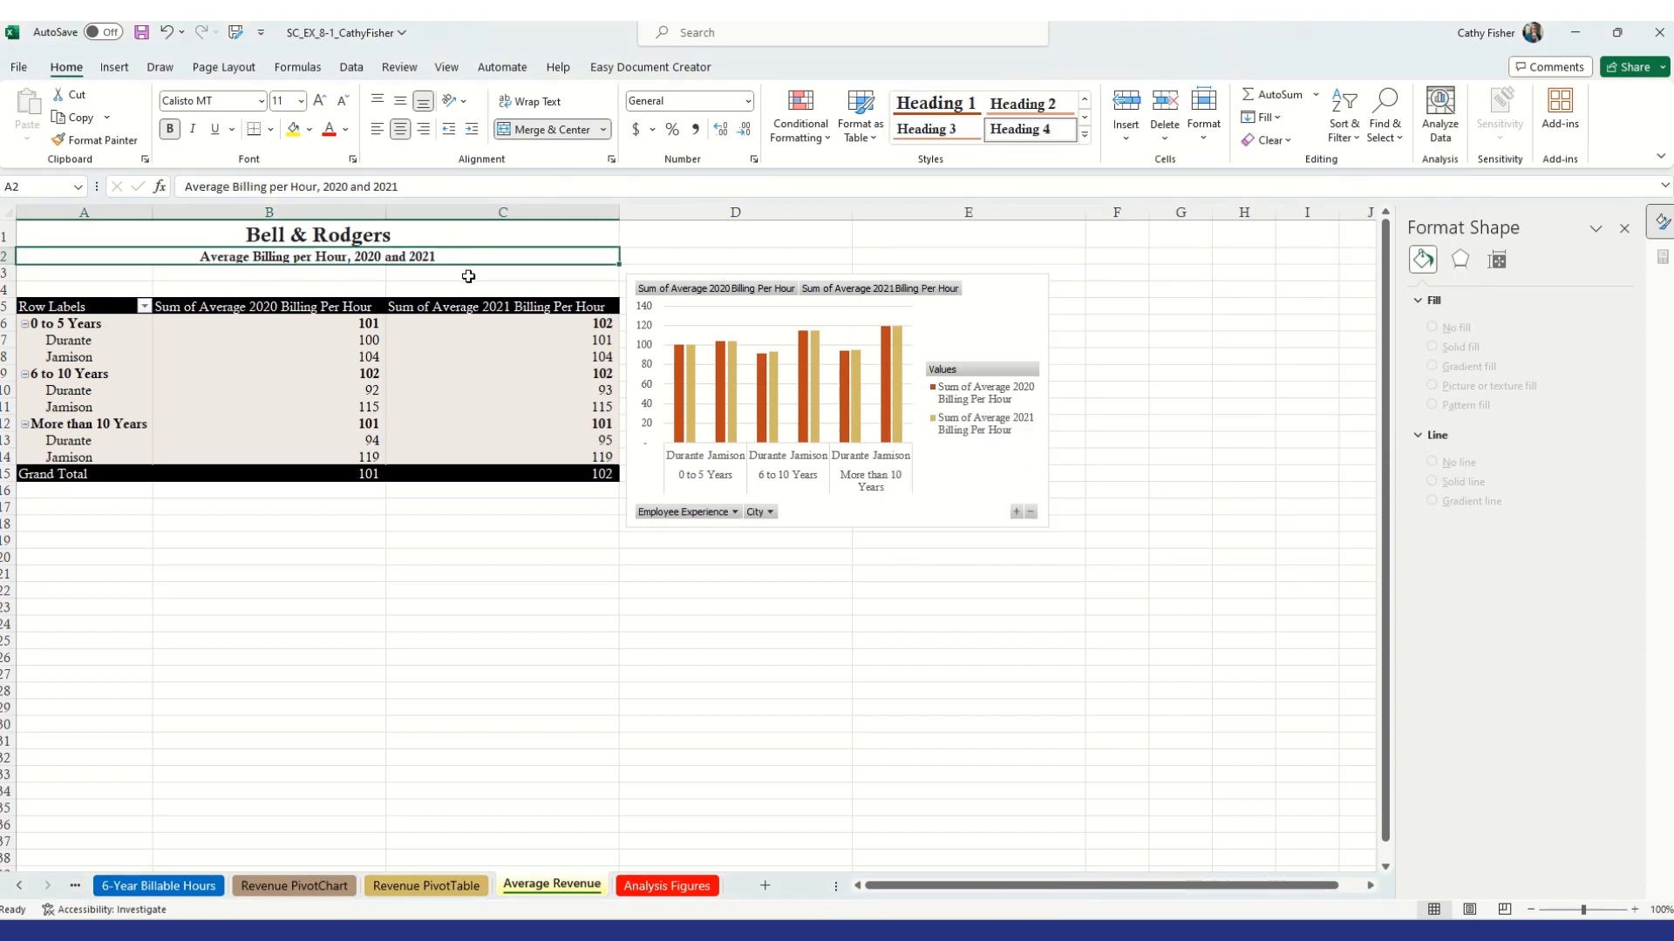
Format the Sum of Average 2020 Billing Per Hour values as Currency with 2 decimal places and the $ symbol
click(302, 328)
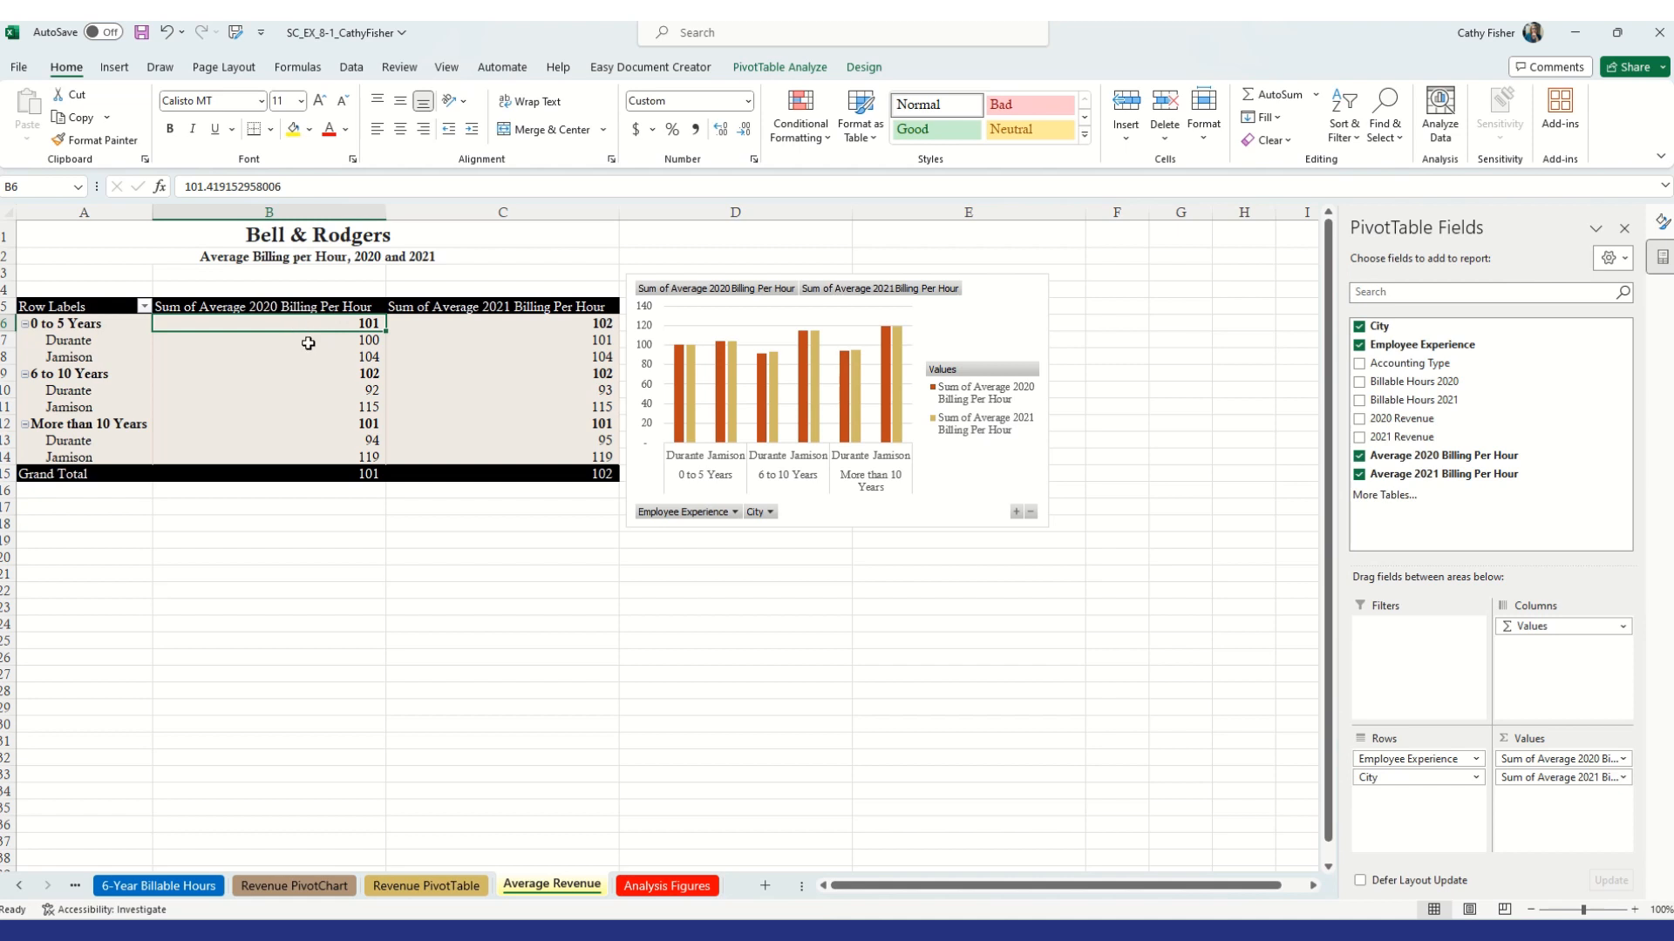
click(332, 407)
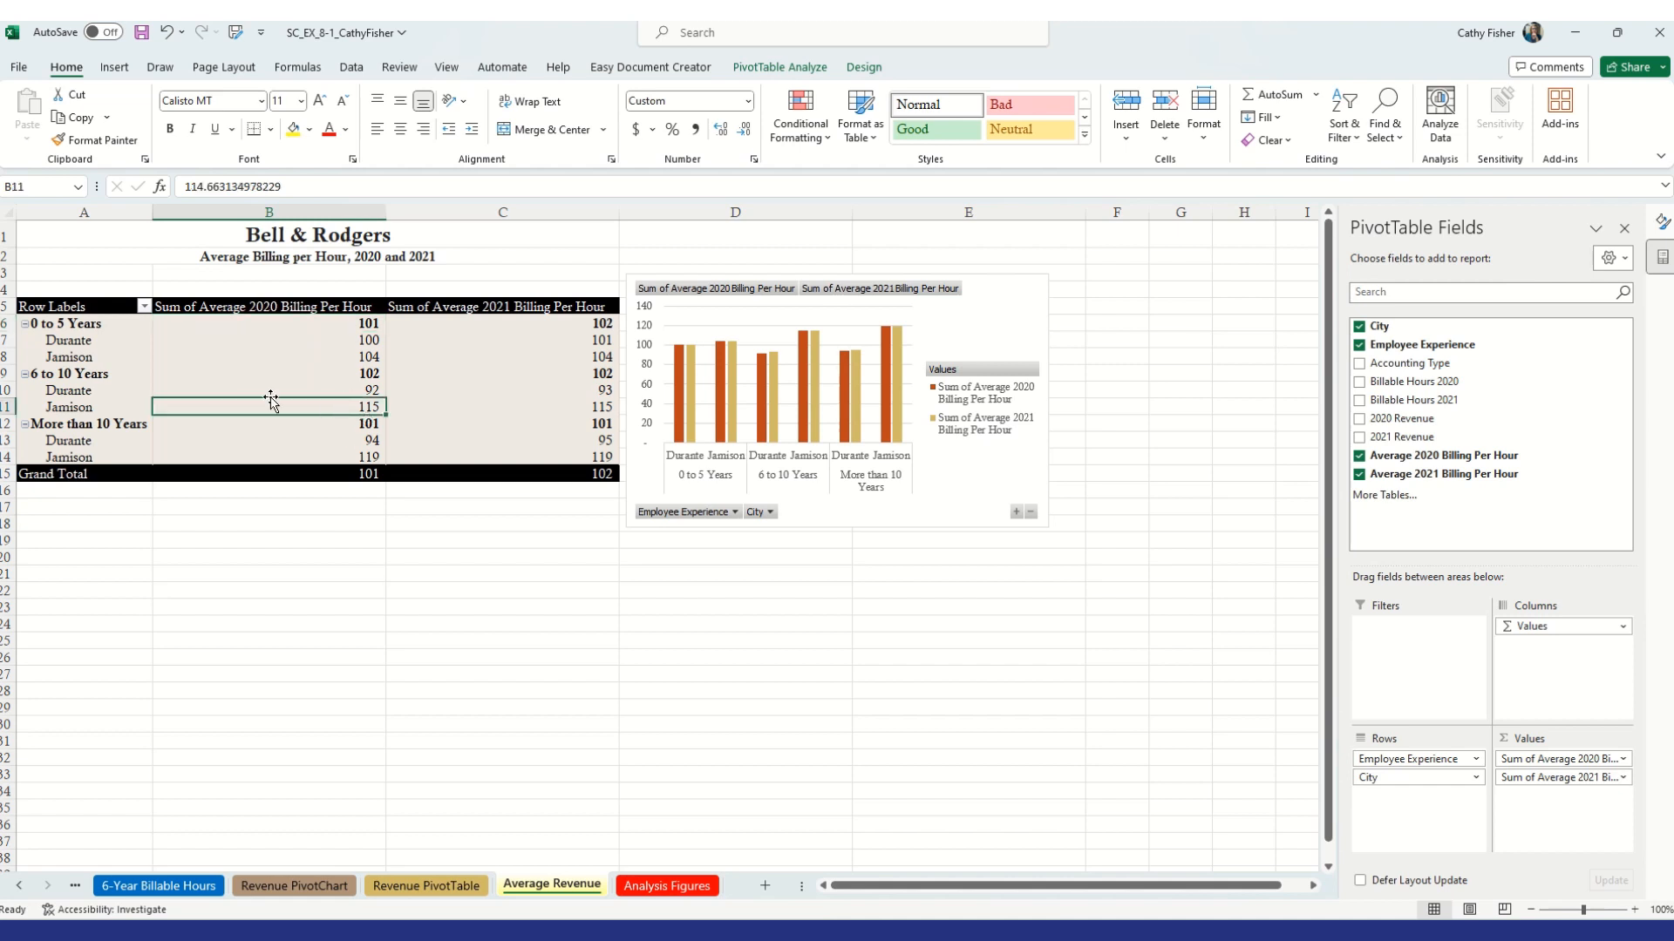
right_click(329, 411)
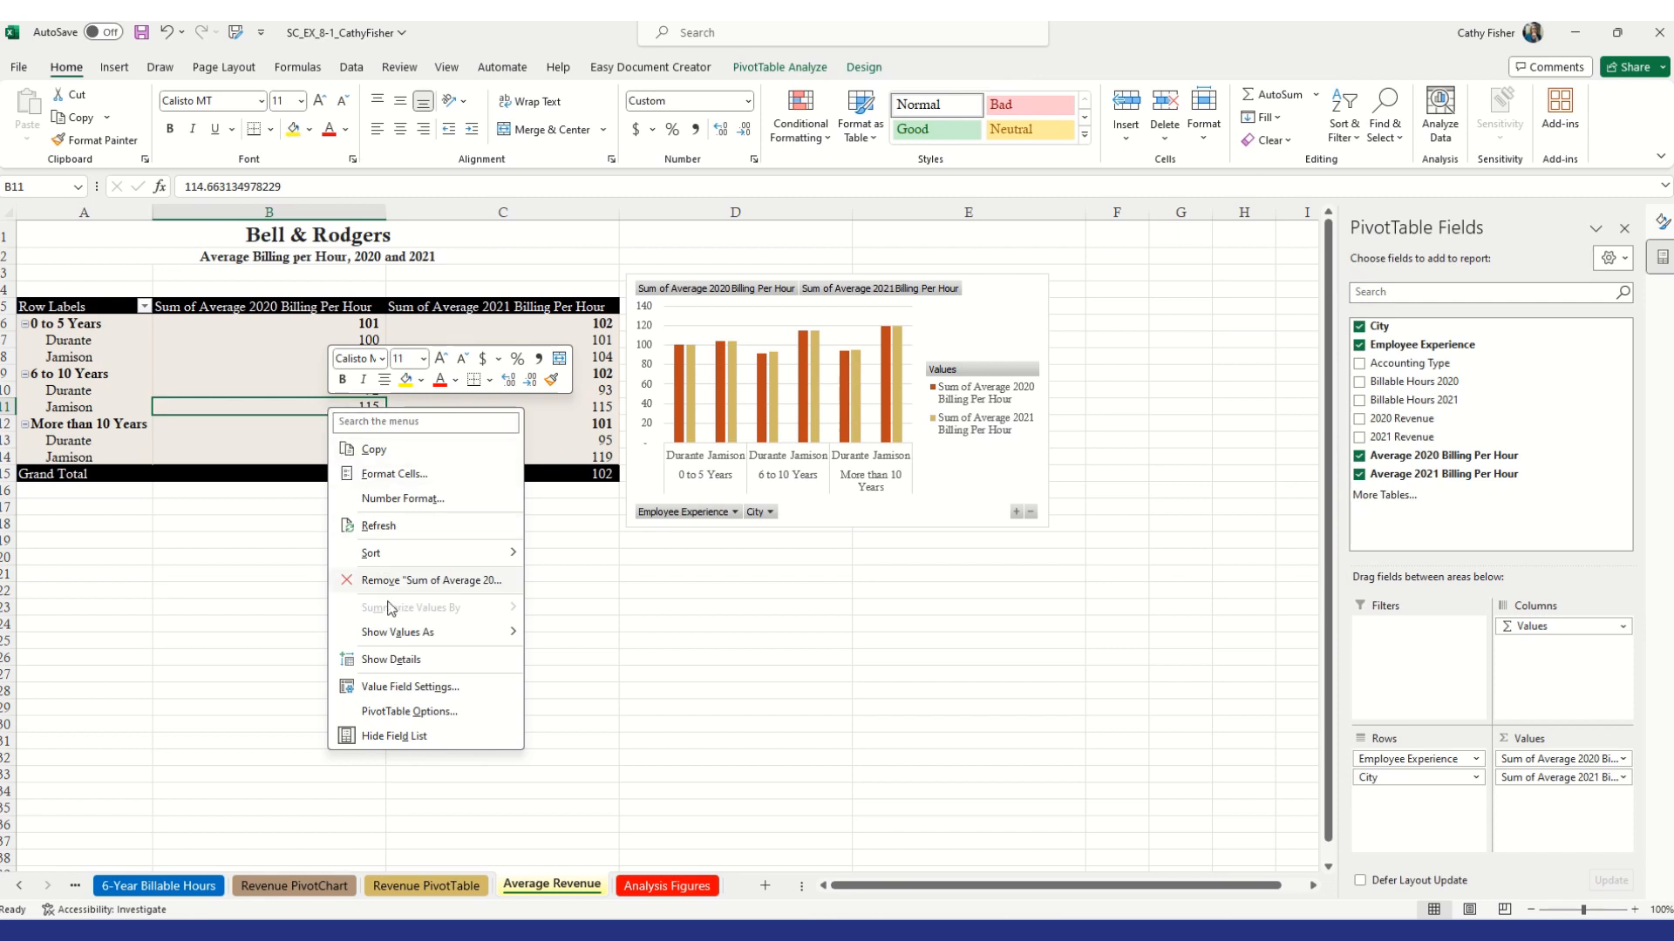
click(404, 500)
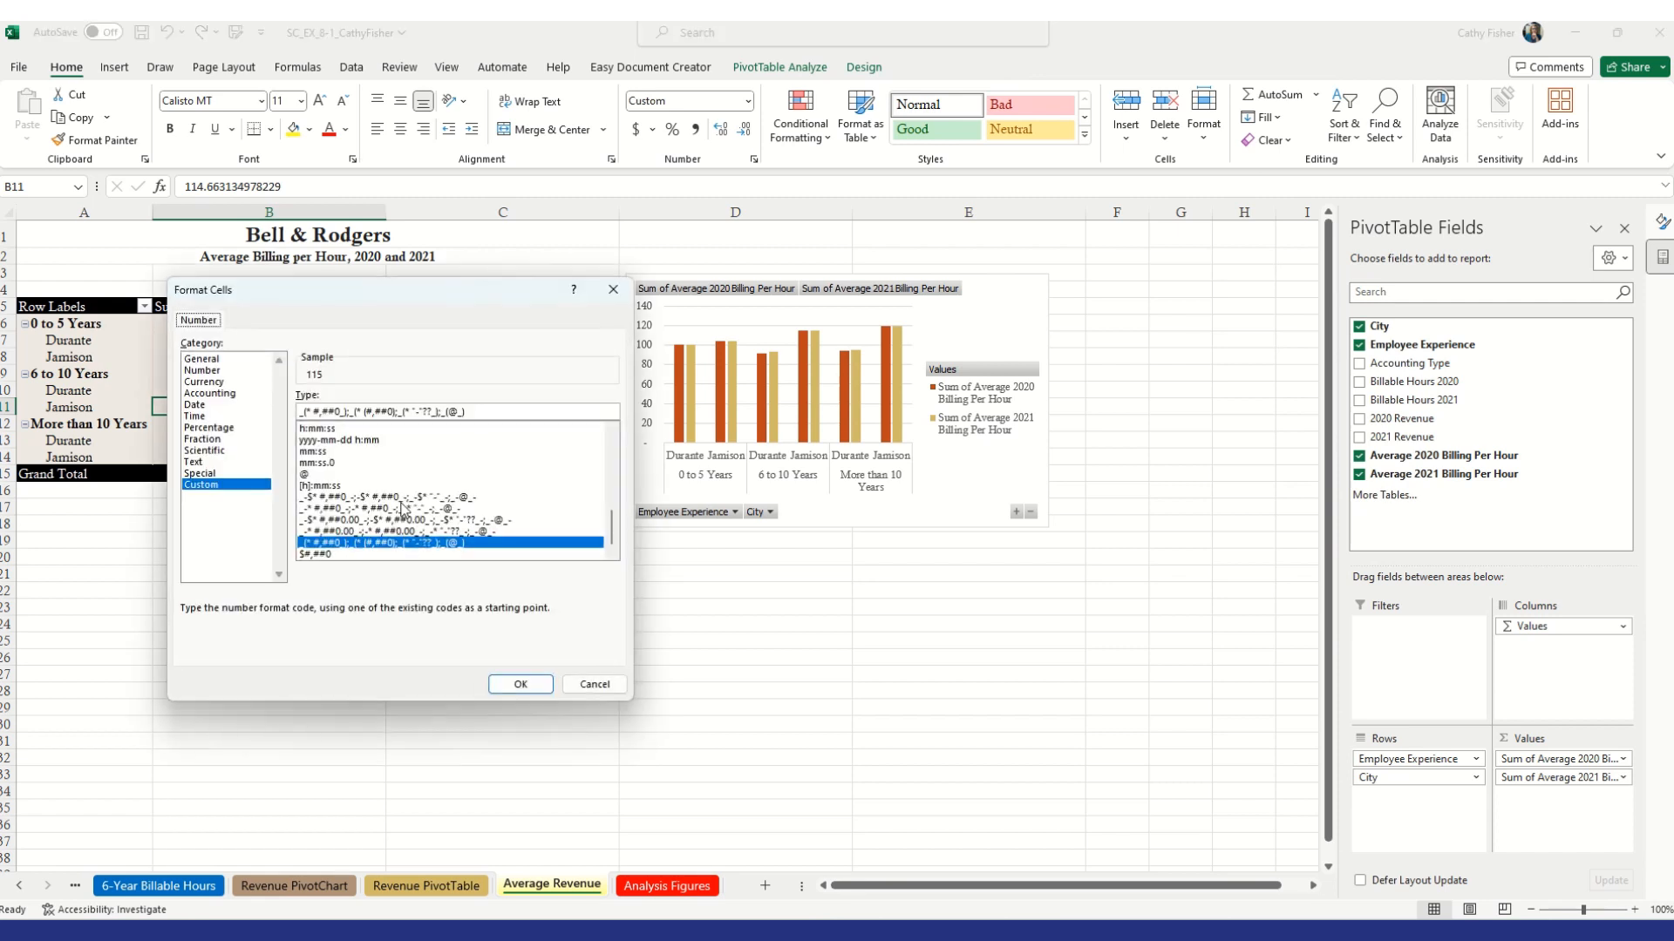
click(226, 383)
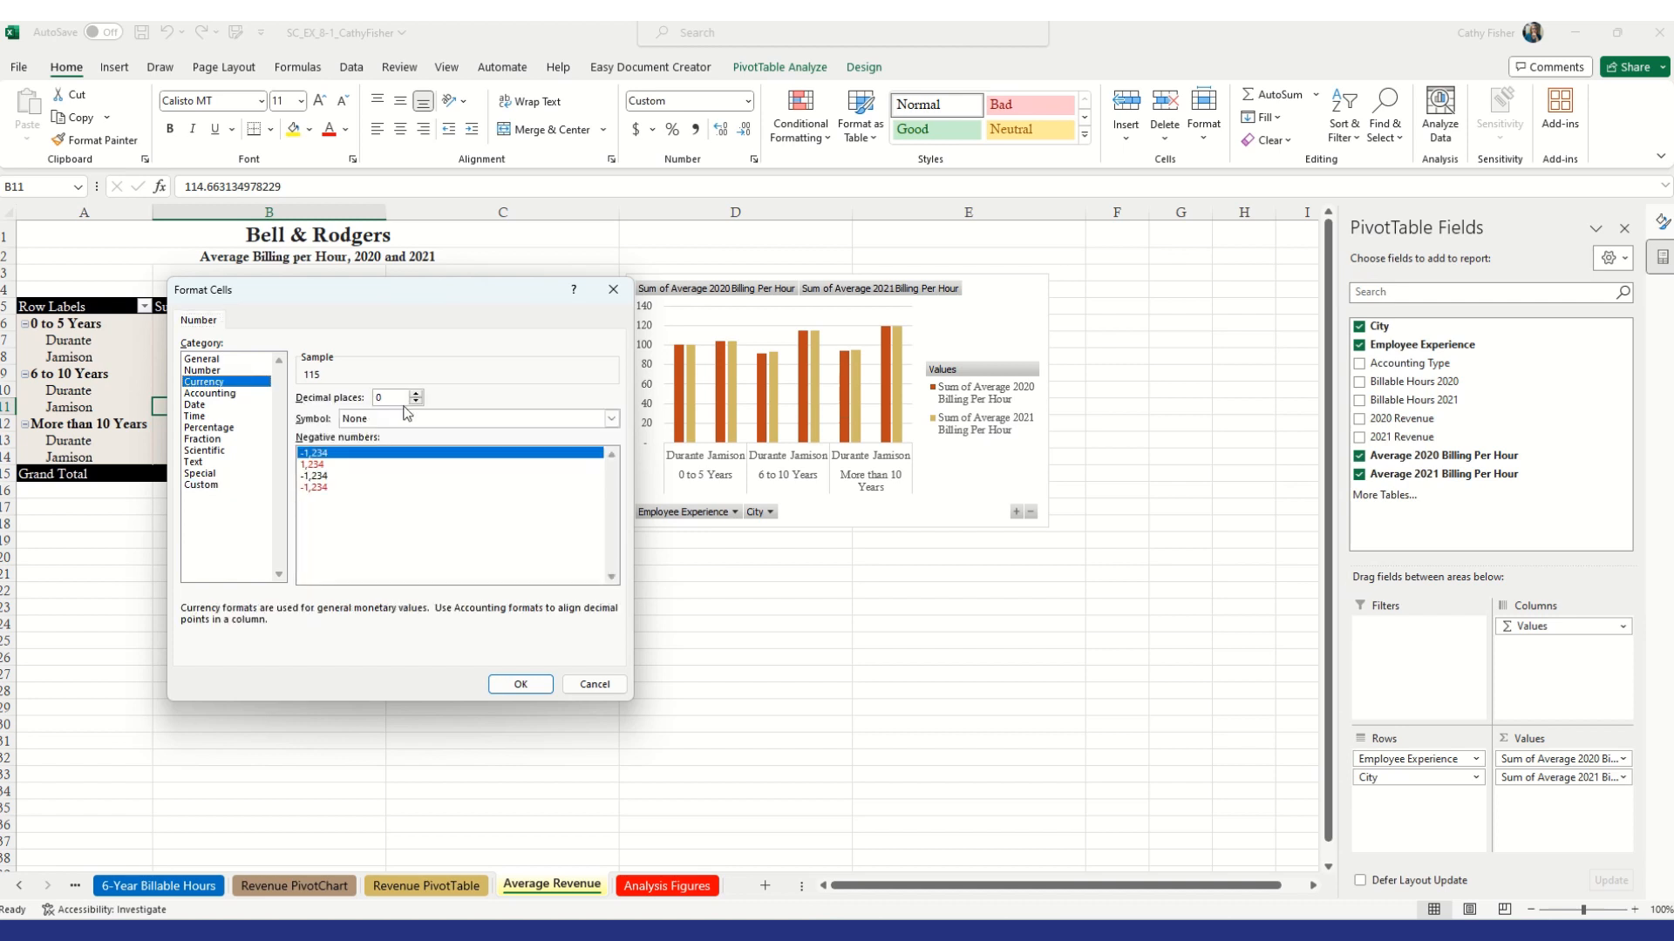
click(417, 401)
click(416, 395)
click(612, 419)
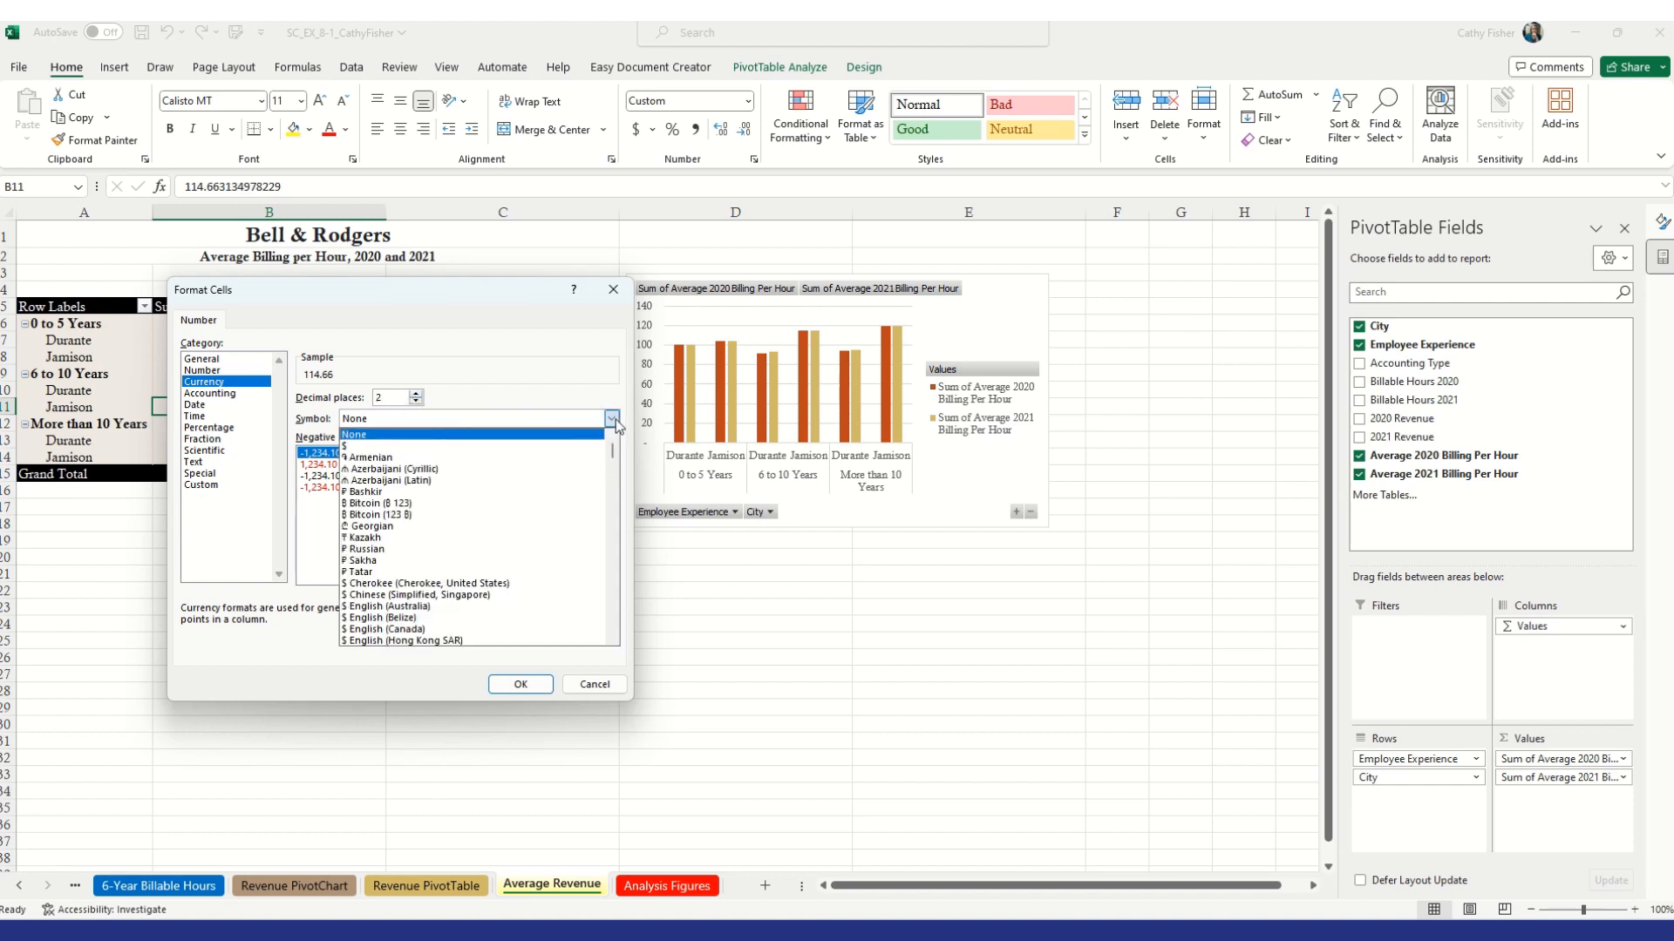
click(574, 446)
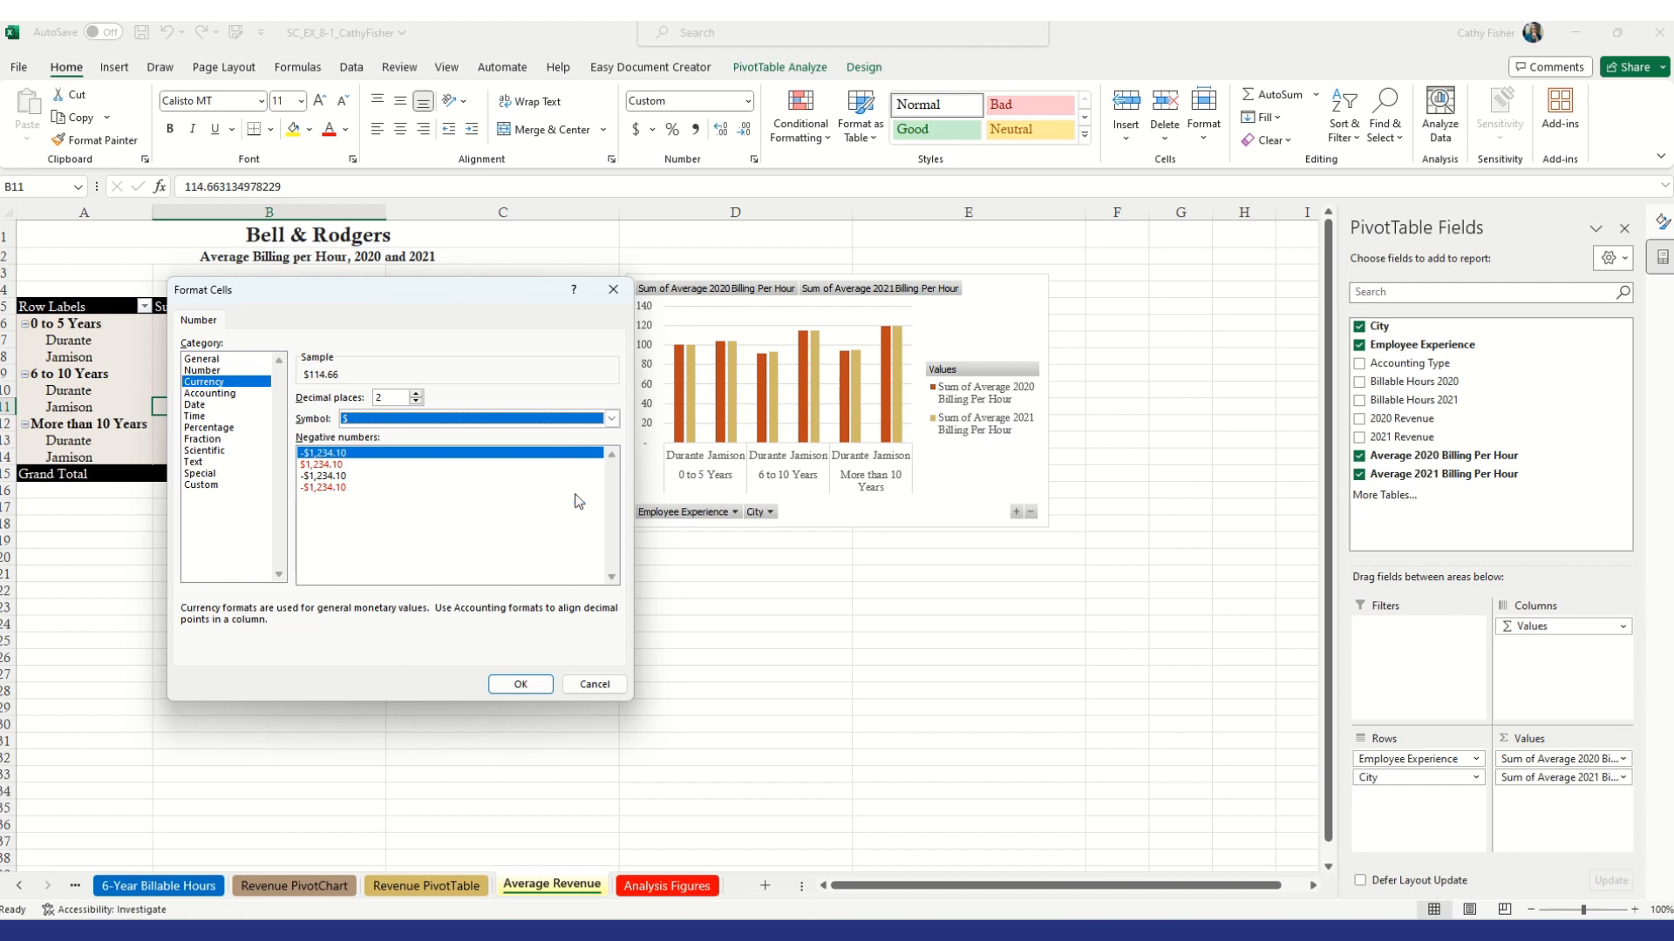
click(538, 688)
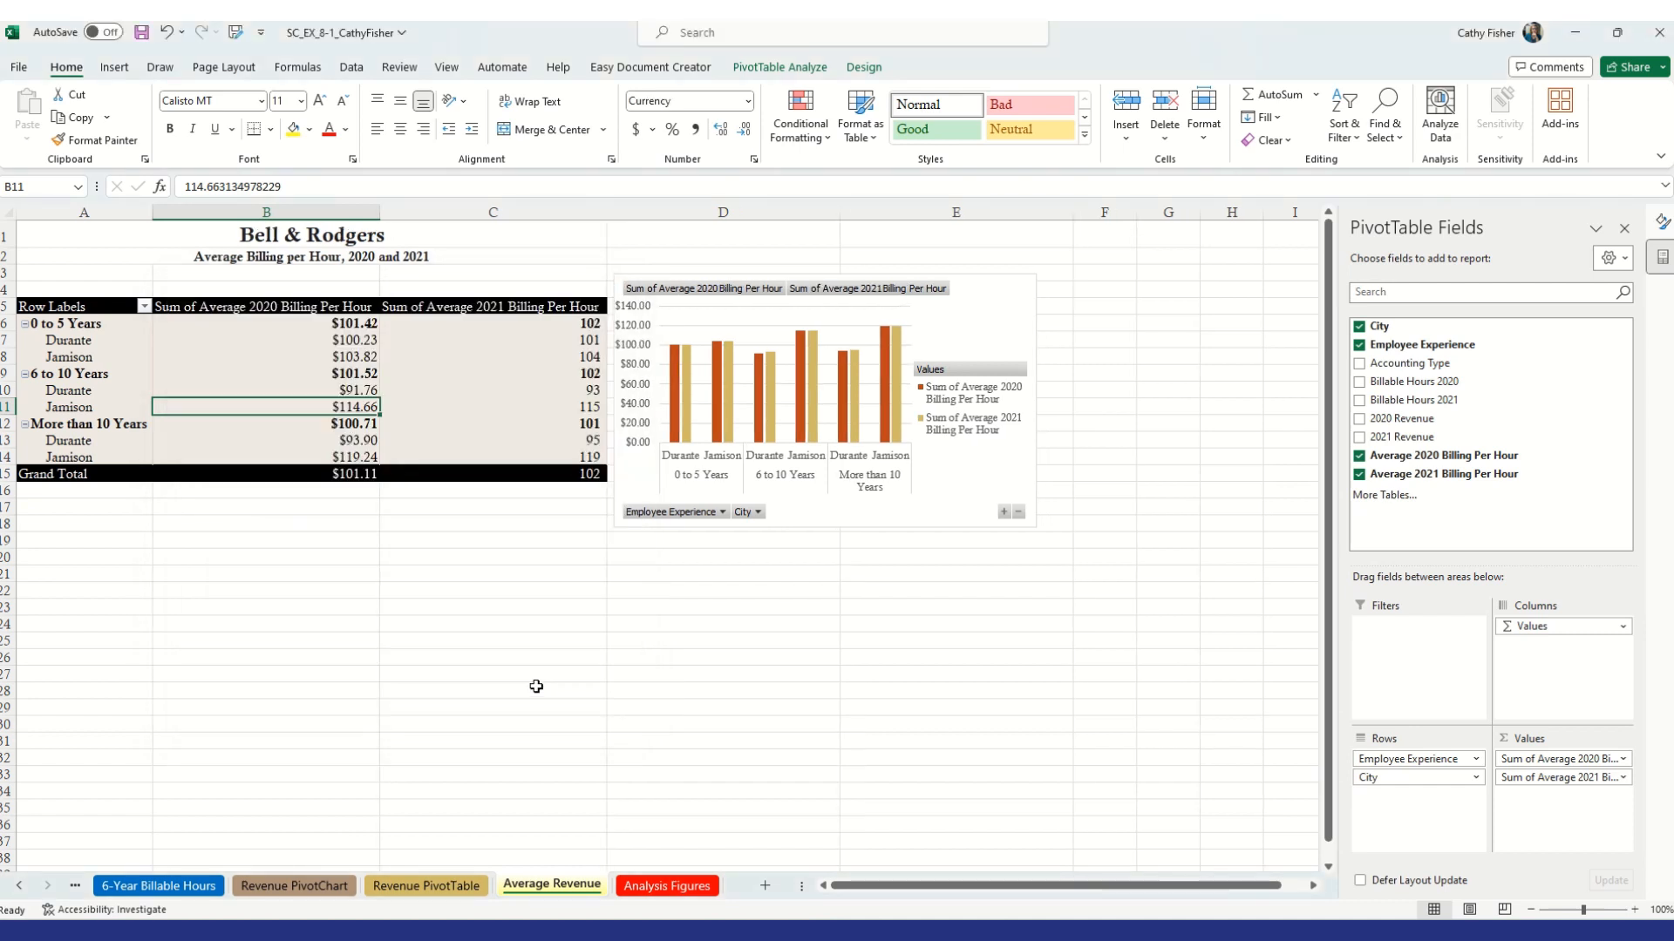
Format the Sum of Average 2021 Billing Per Hour values as Currency with 2 decimal places and the $ symbol
click(554, 353)
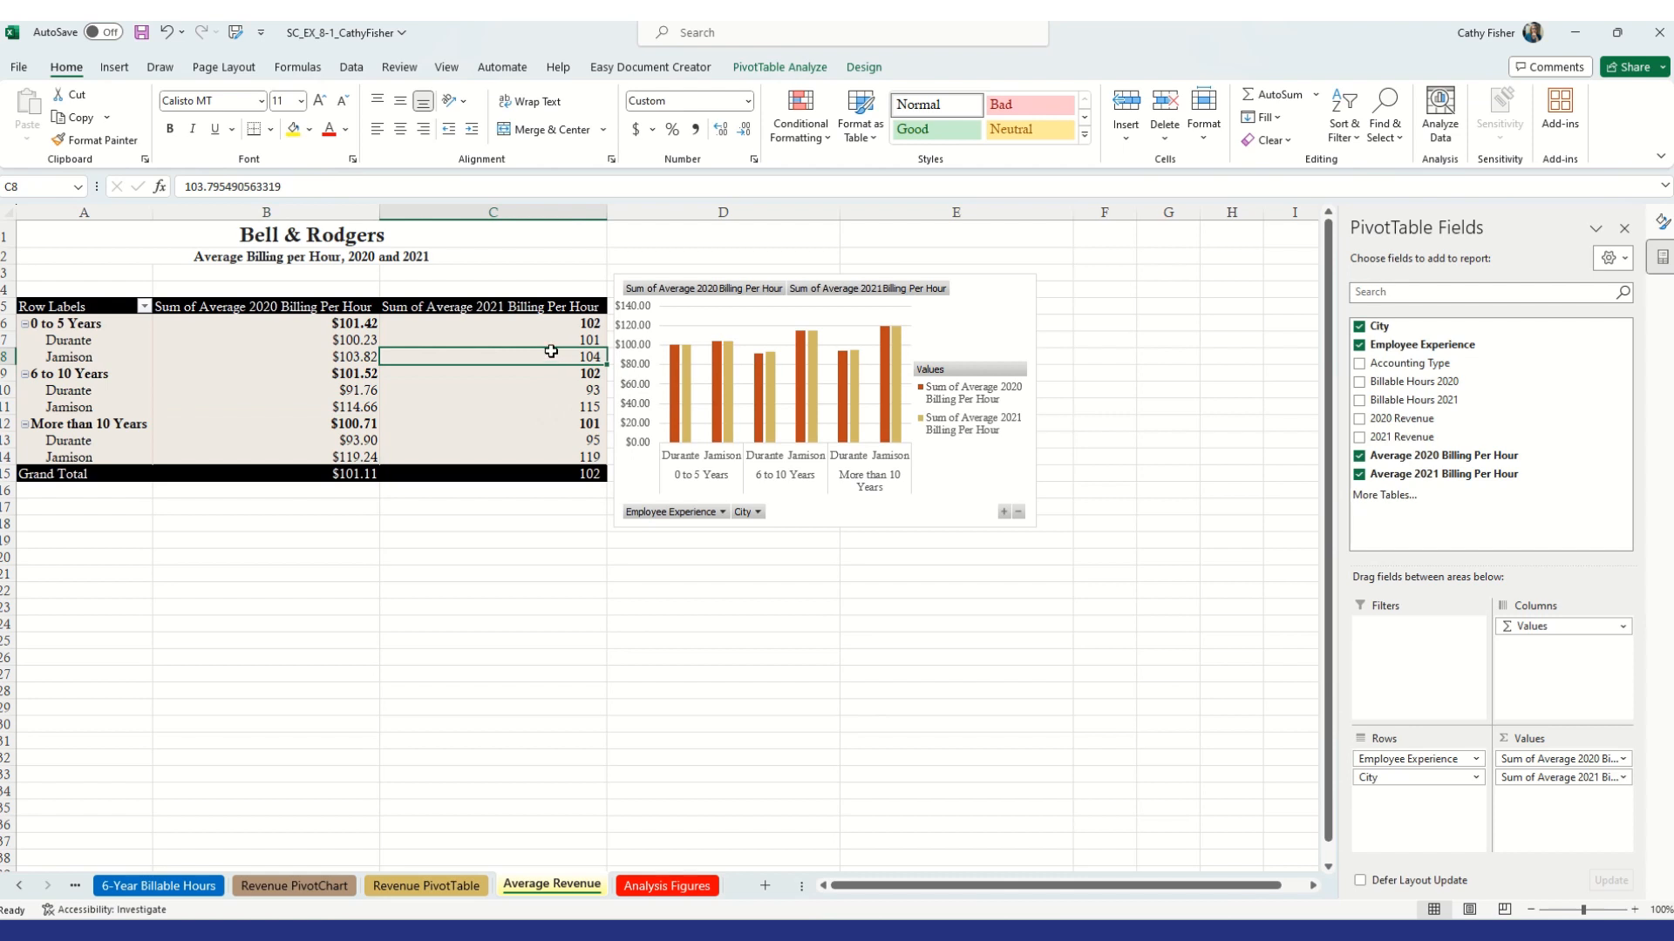
right_click(554, 353)
click(602, 445)
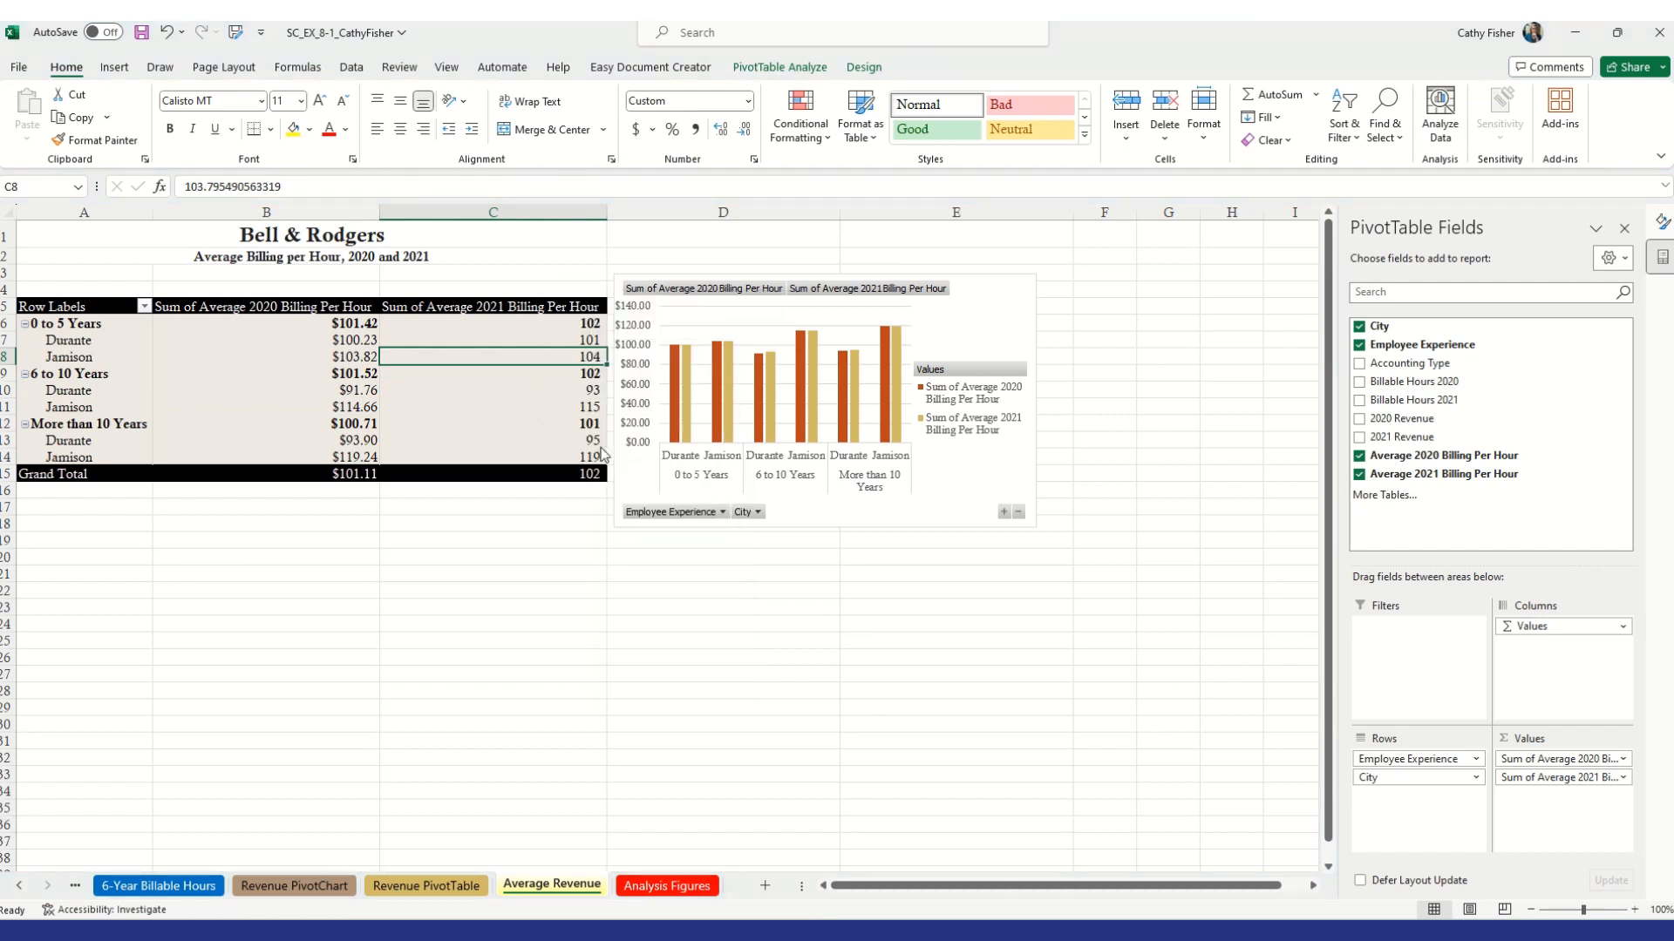
click(416, 326)
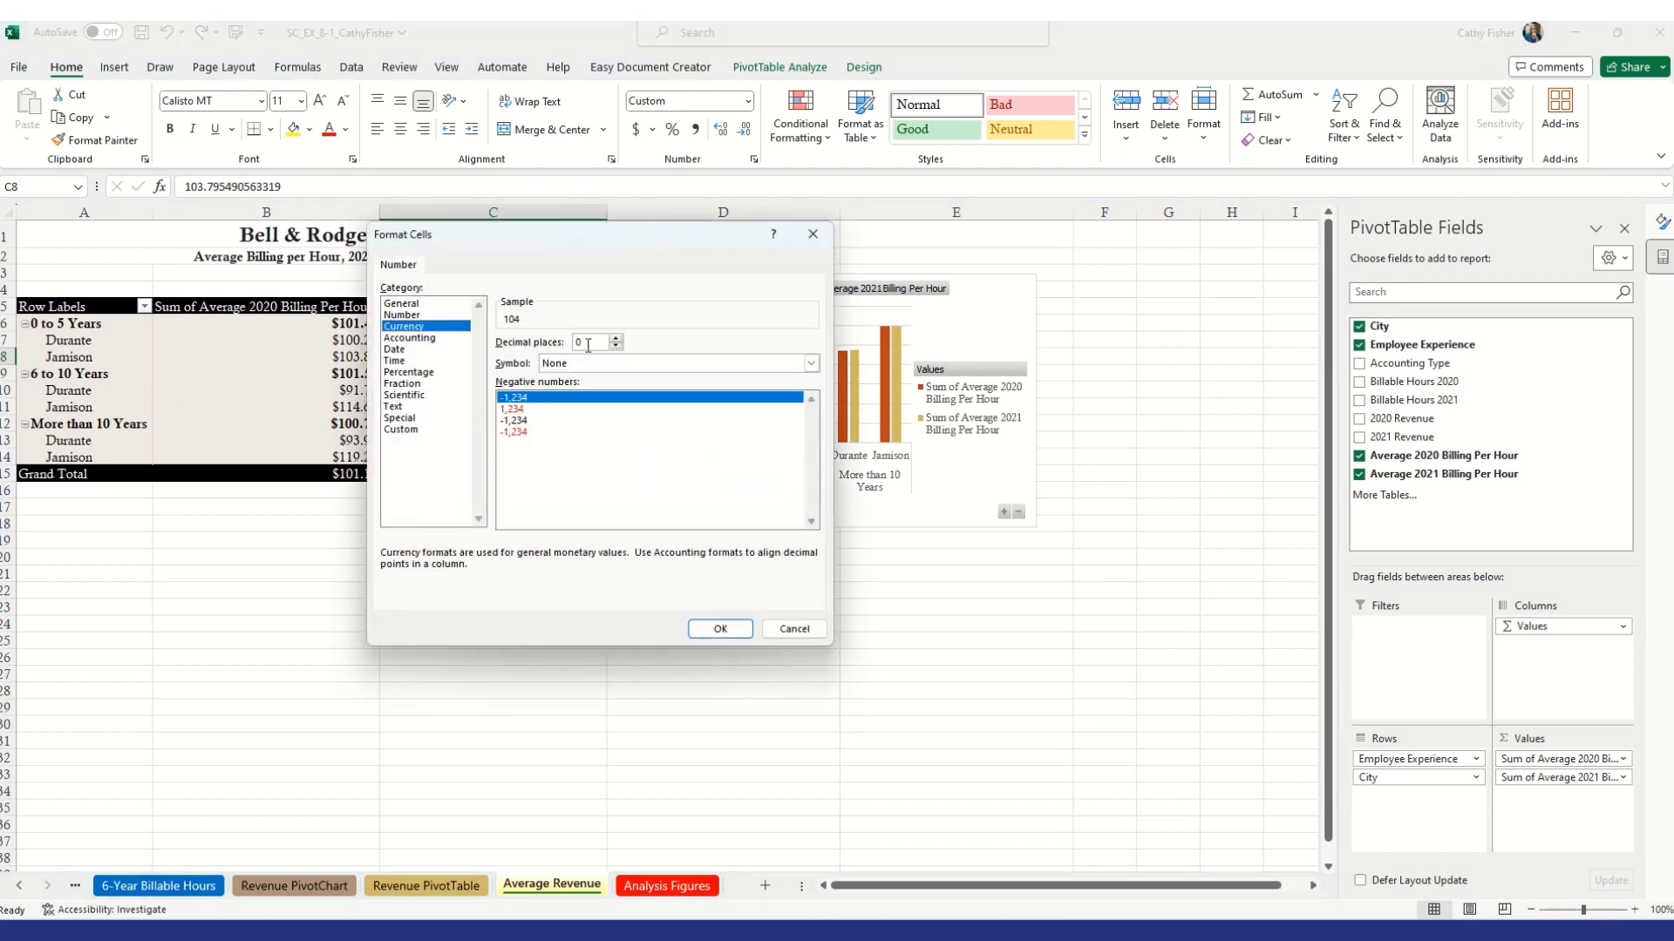
click(616, 339)
click(616, 338)
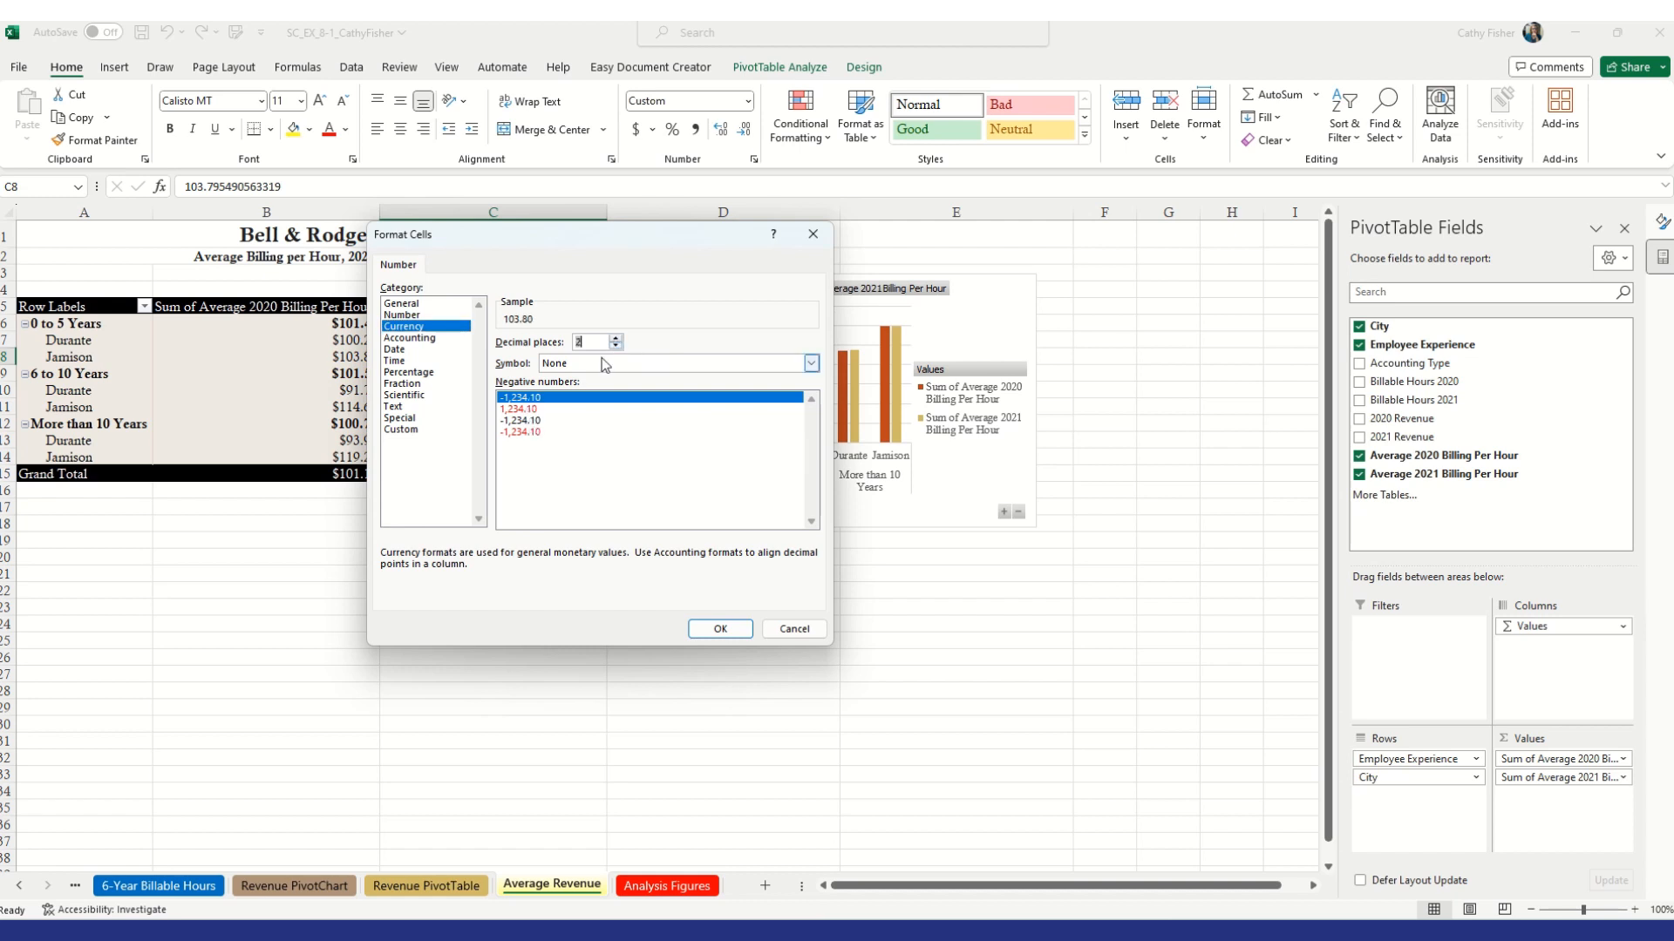
click(604, 365)
click(602, 394)
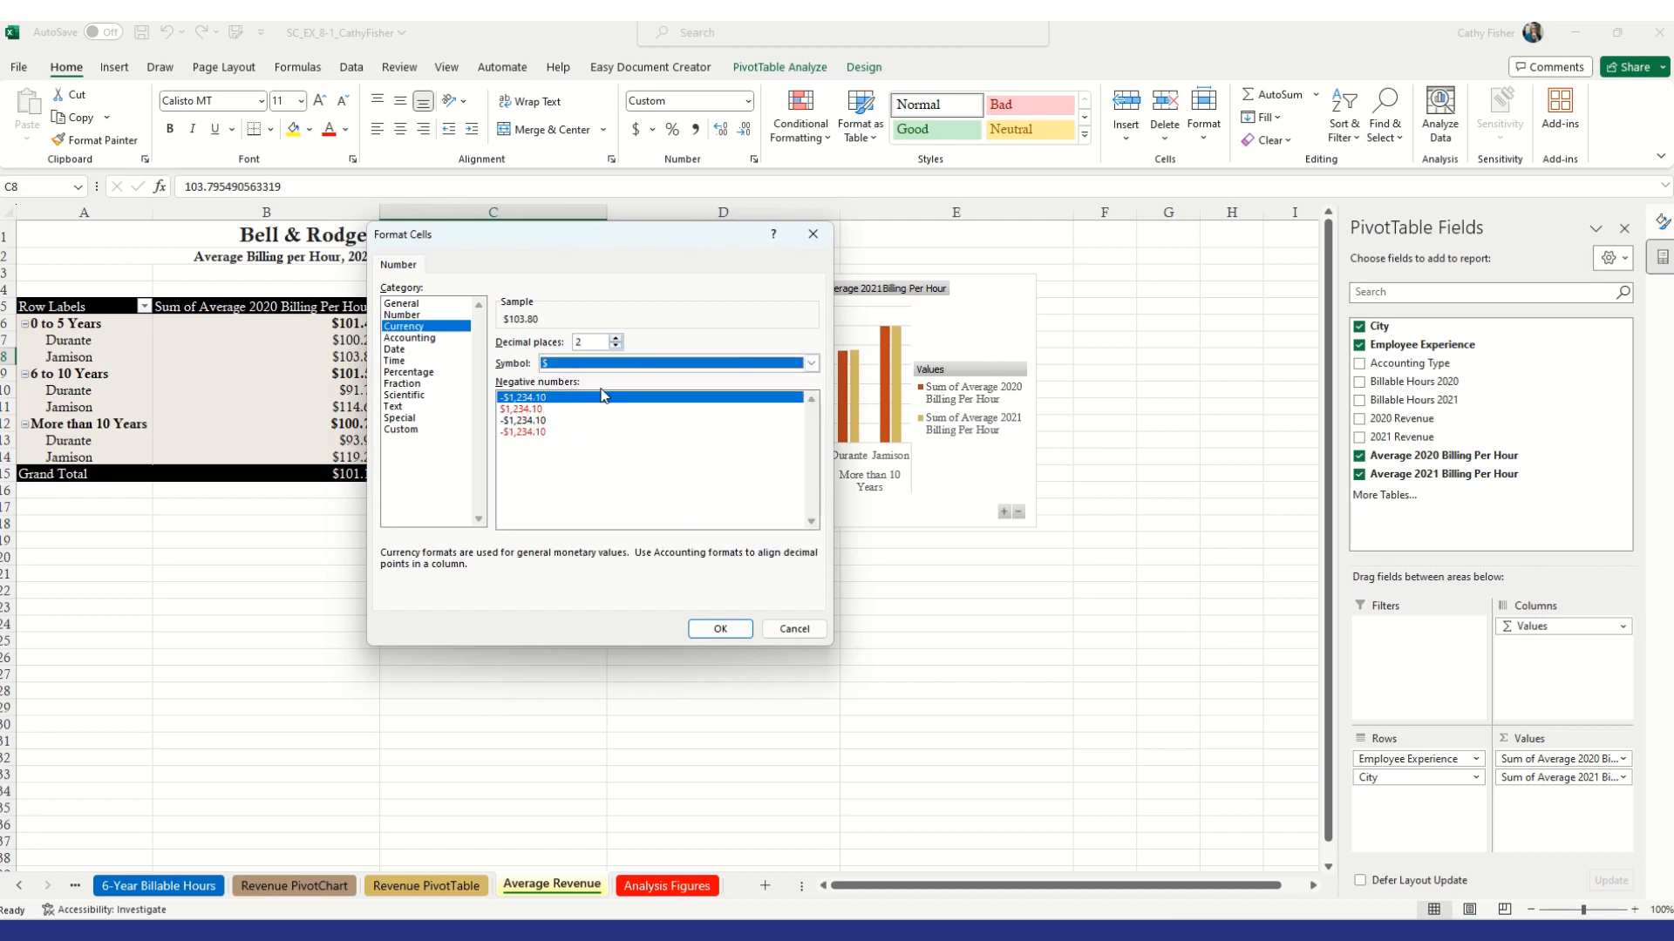
click(730, 629)
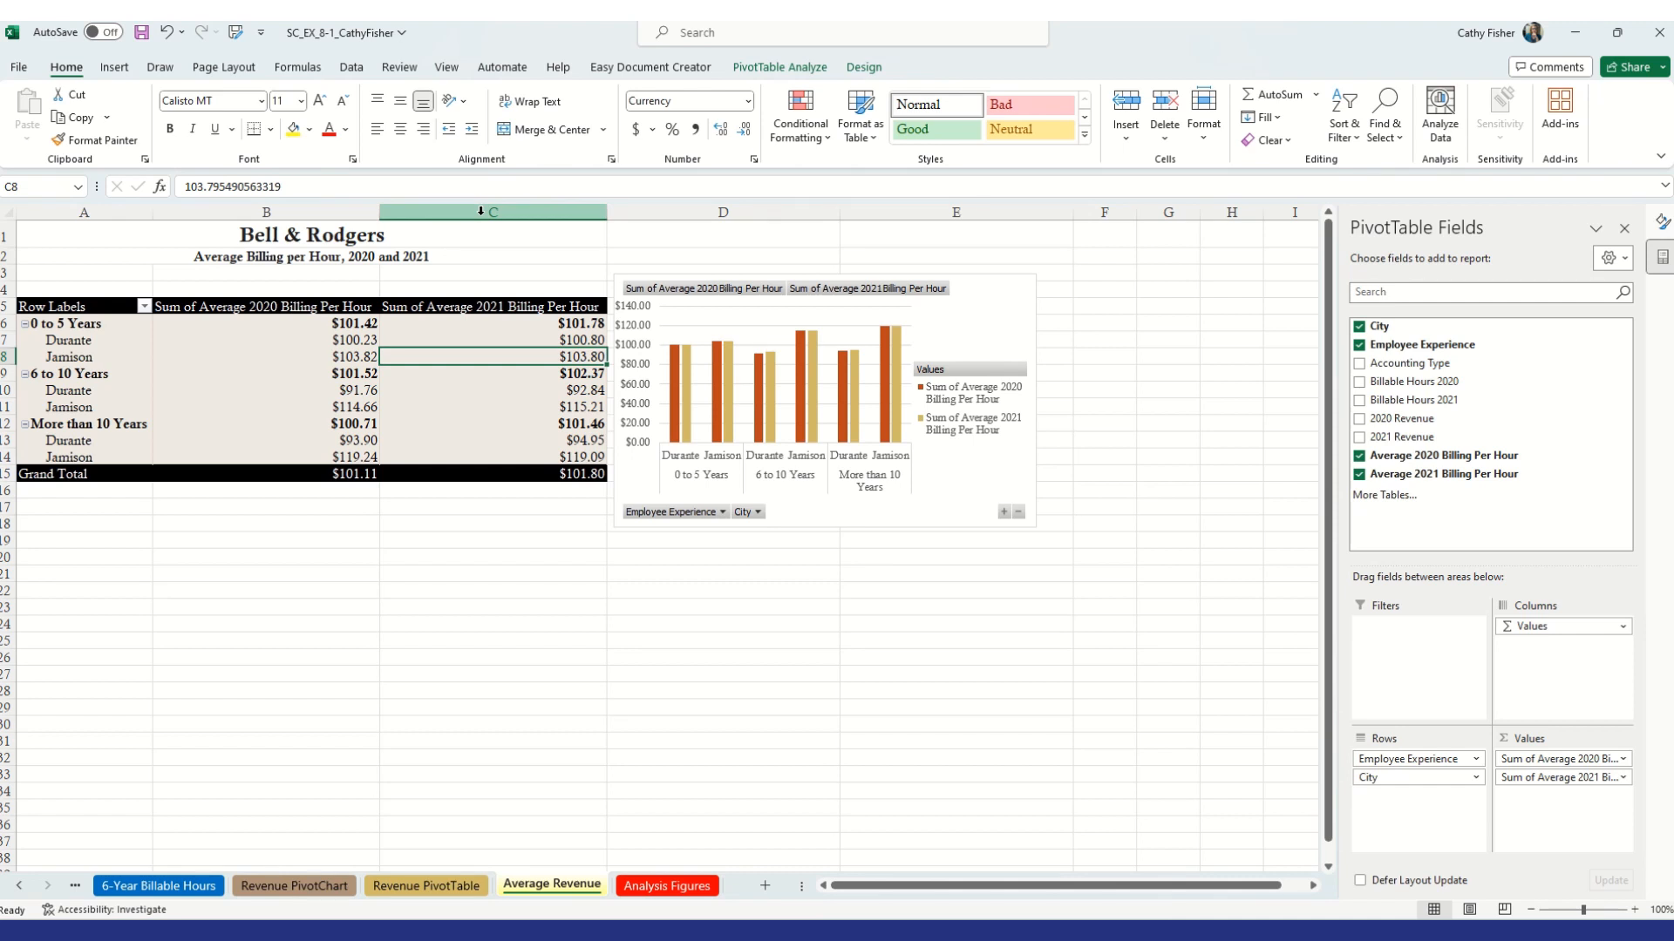
Set the width of columns B and C to 12
drag(321, 213, 457, 209)
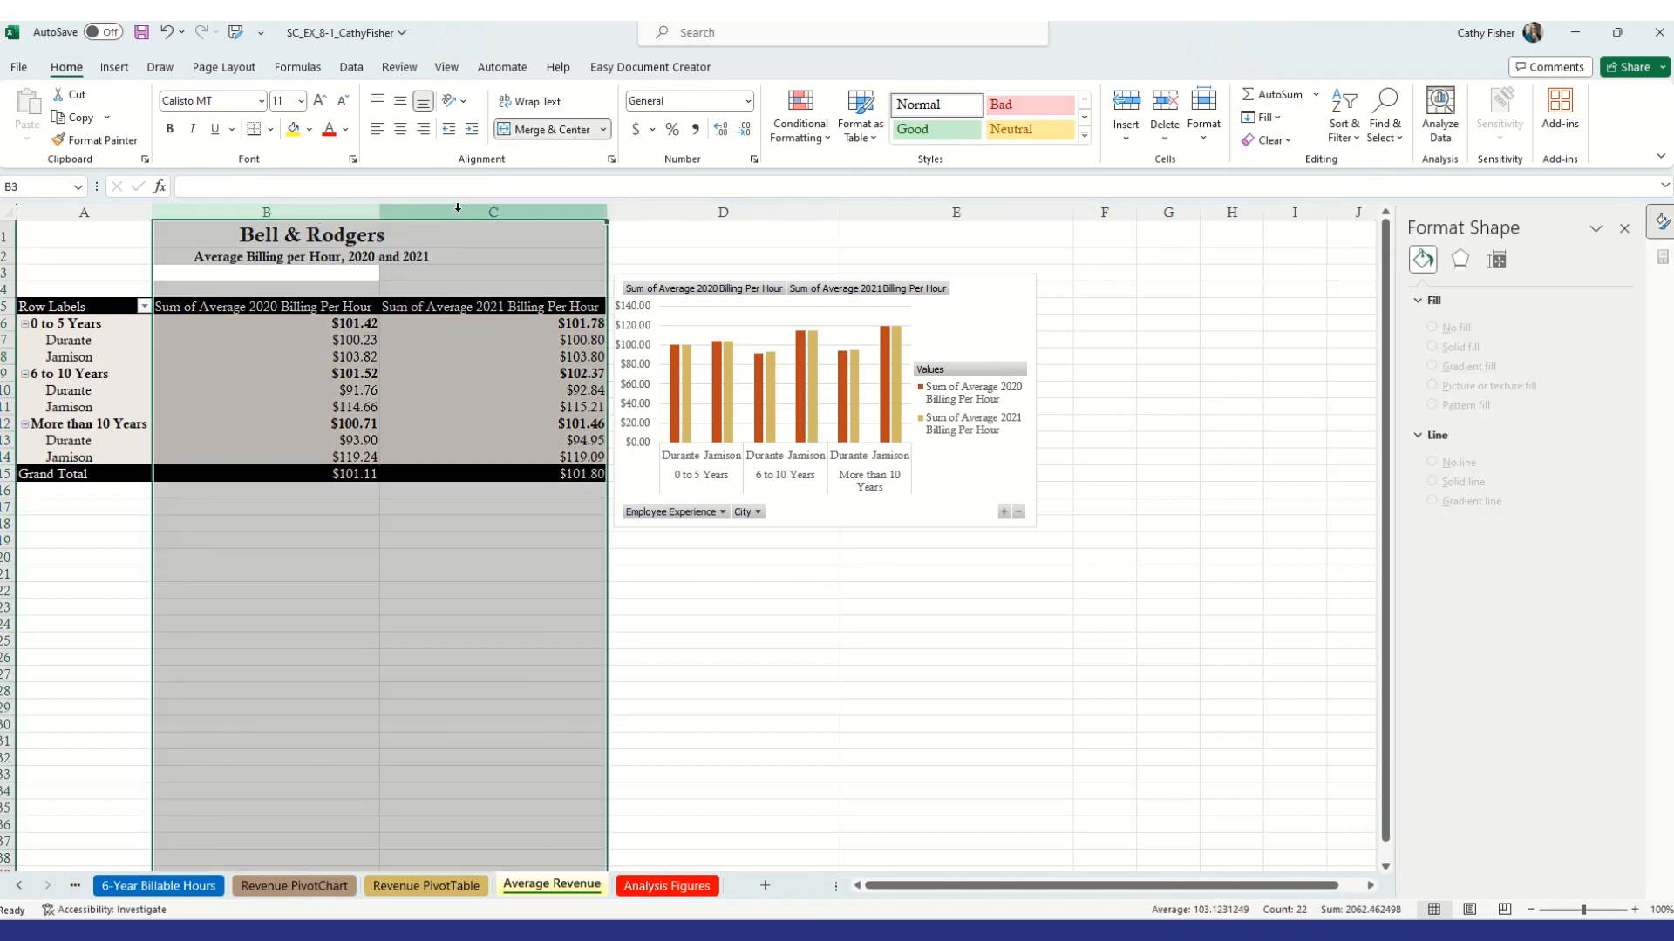
right_click(459, 213)
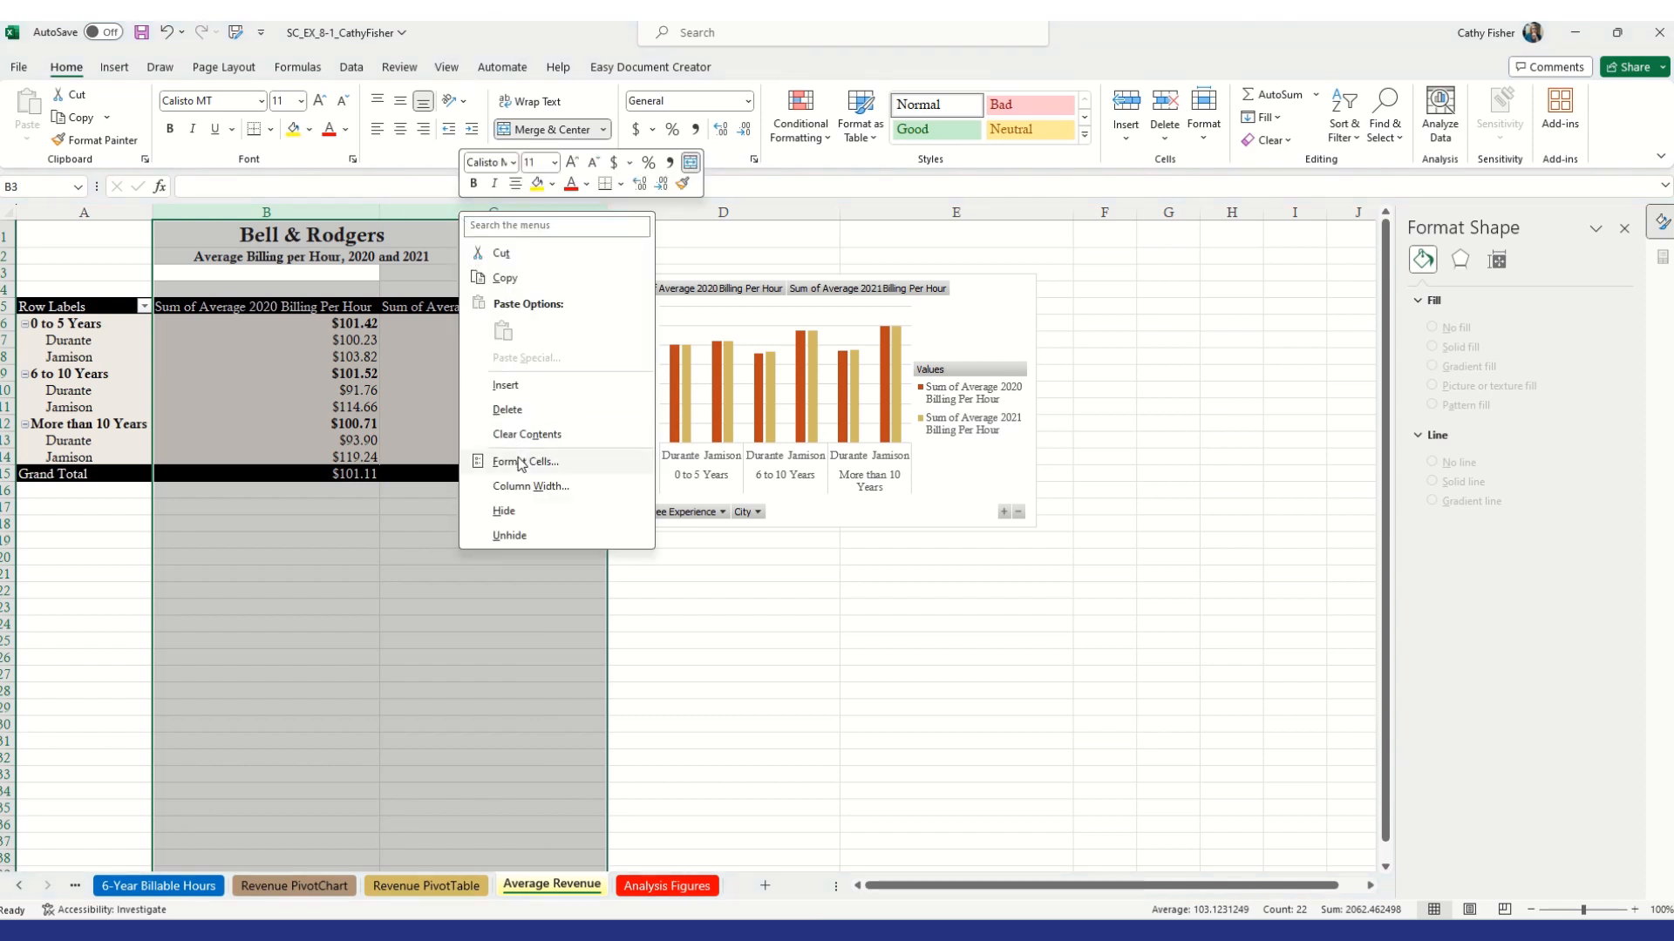
click(527, 486)
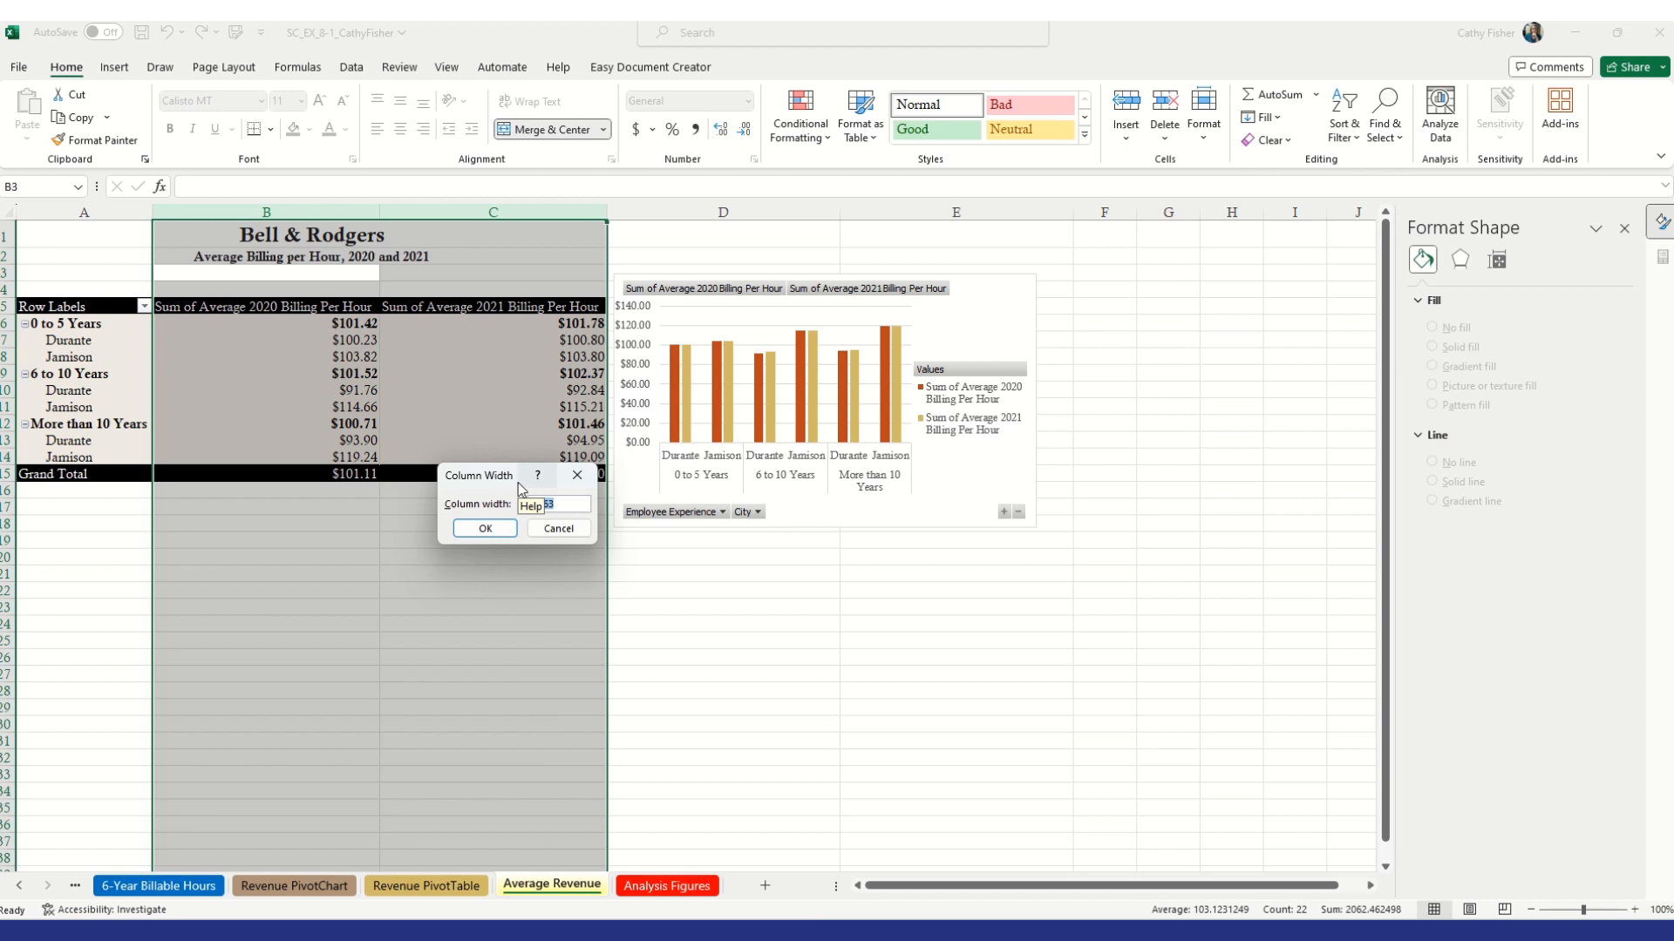
key(BackSpace)
text(14)
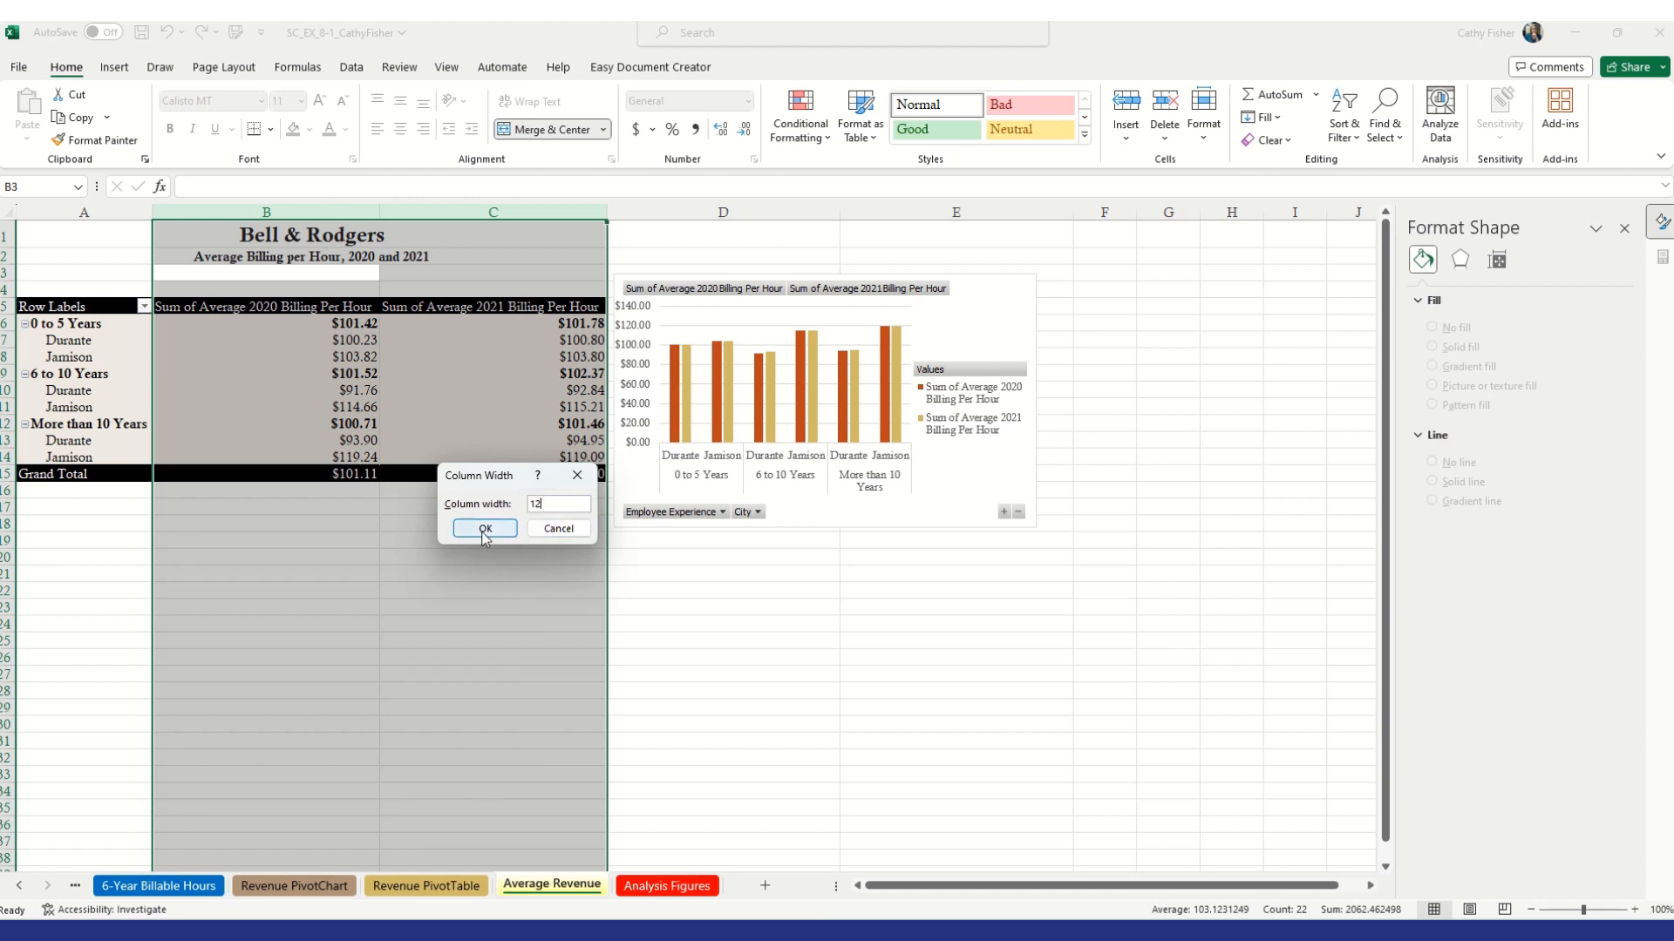
click(480, 529)
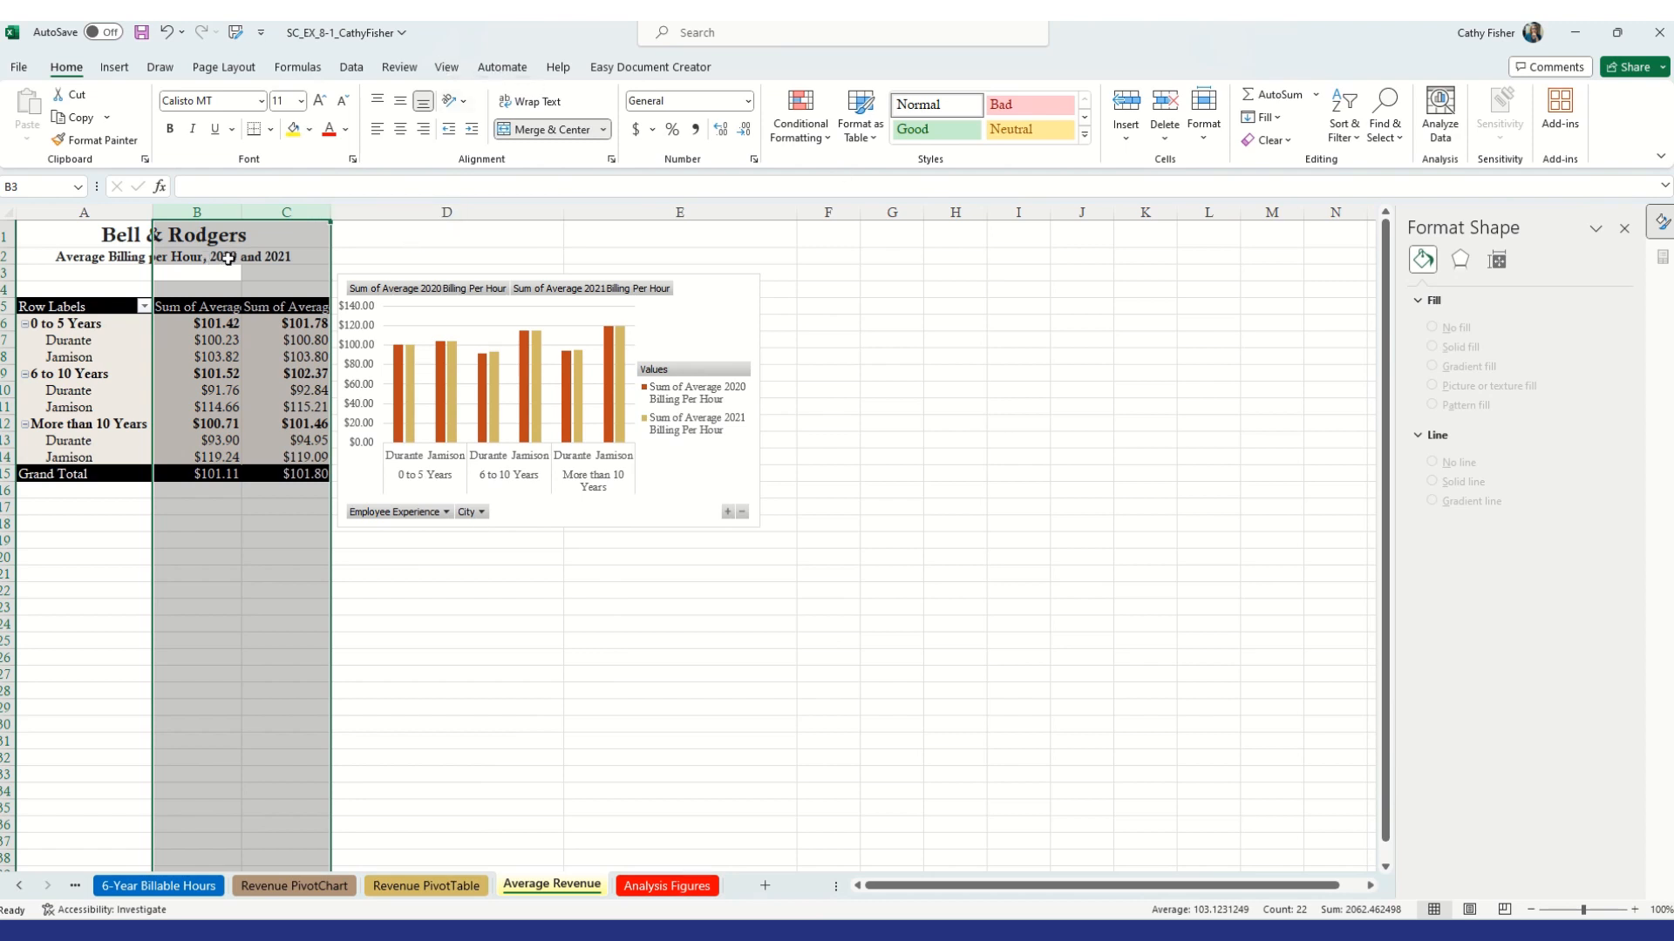
click(267, 254)
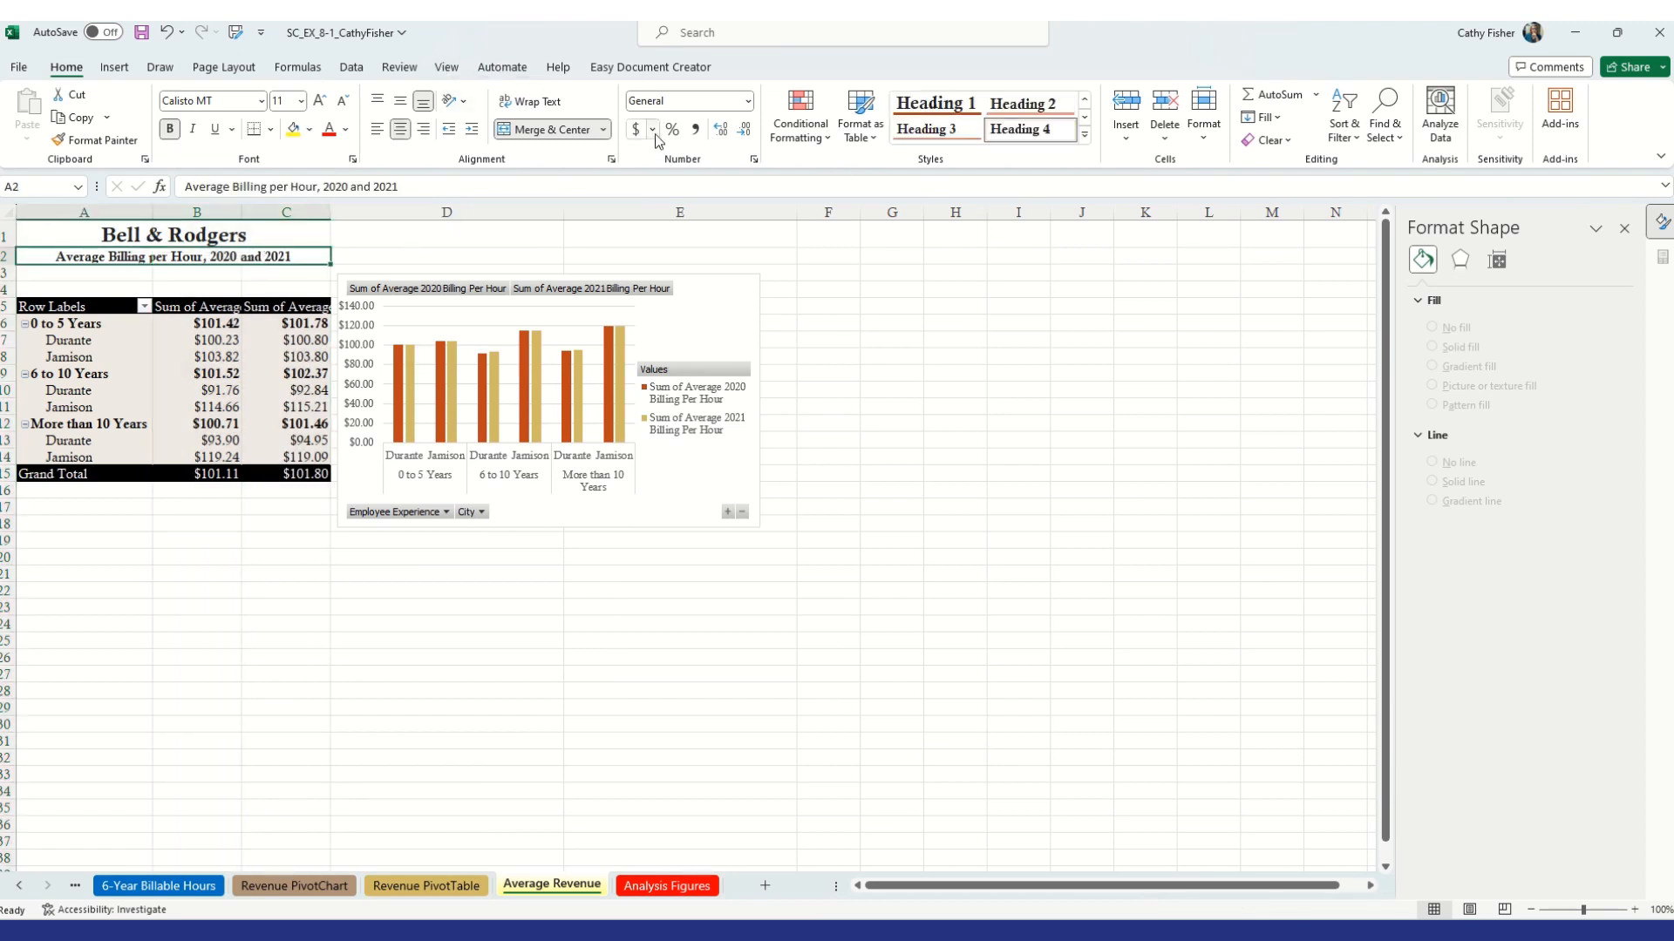
click(1207, 144)
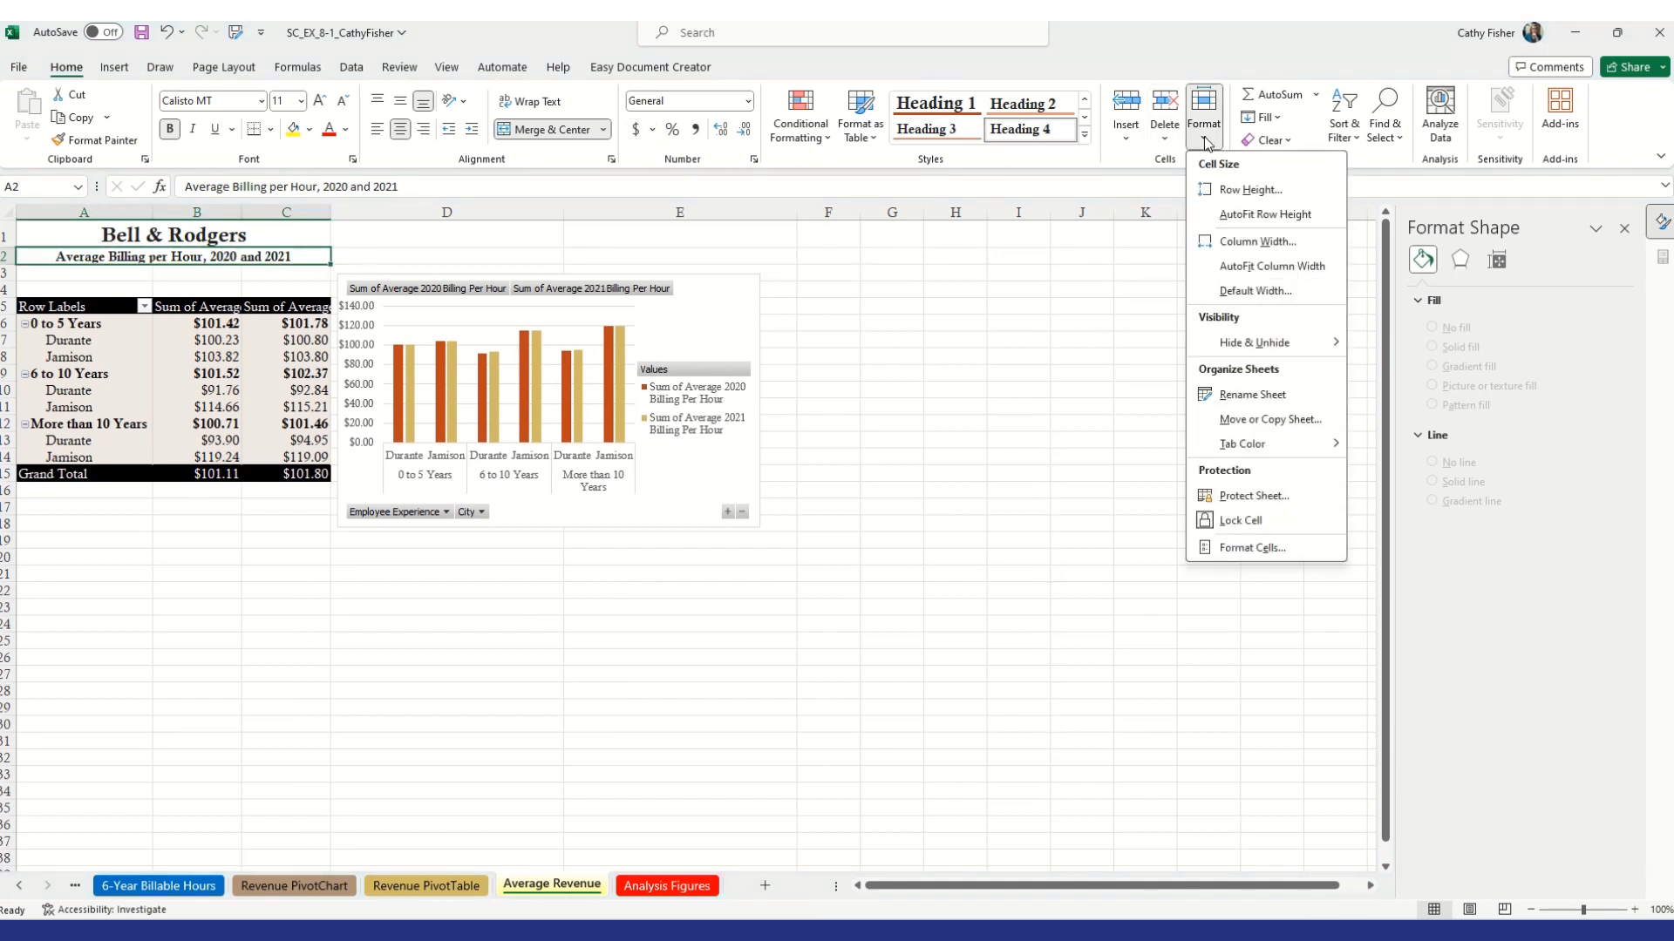
click(1258, 244)
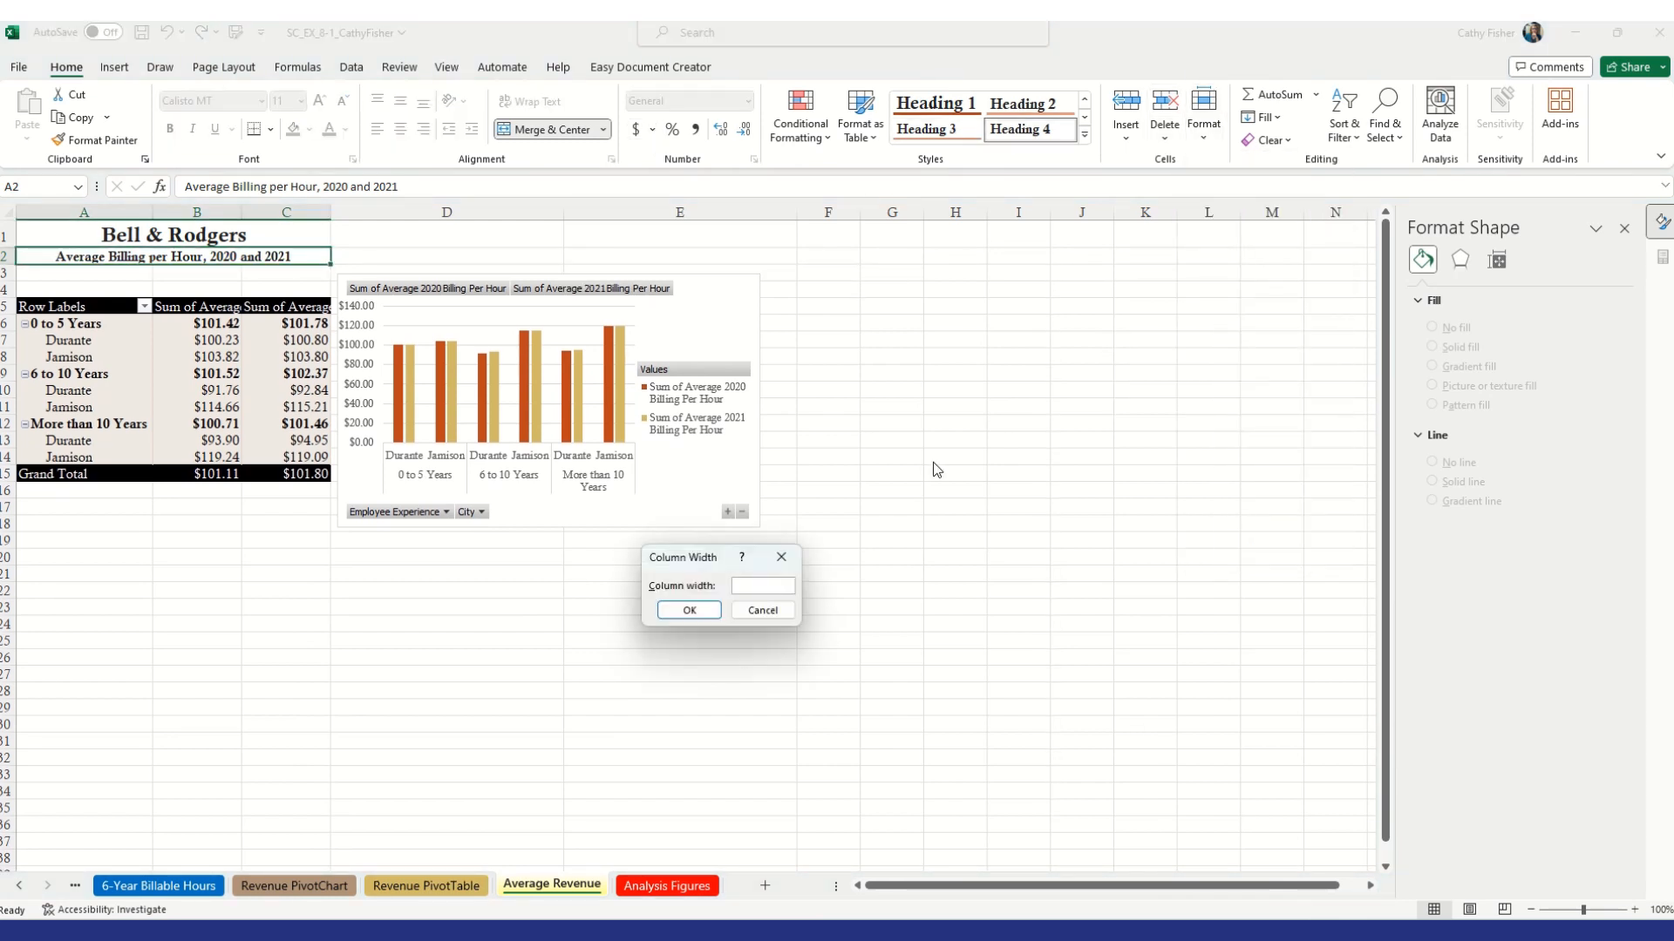
click(779, 557)
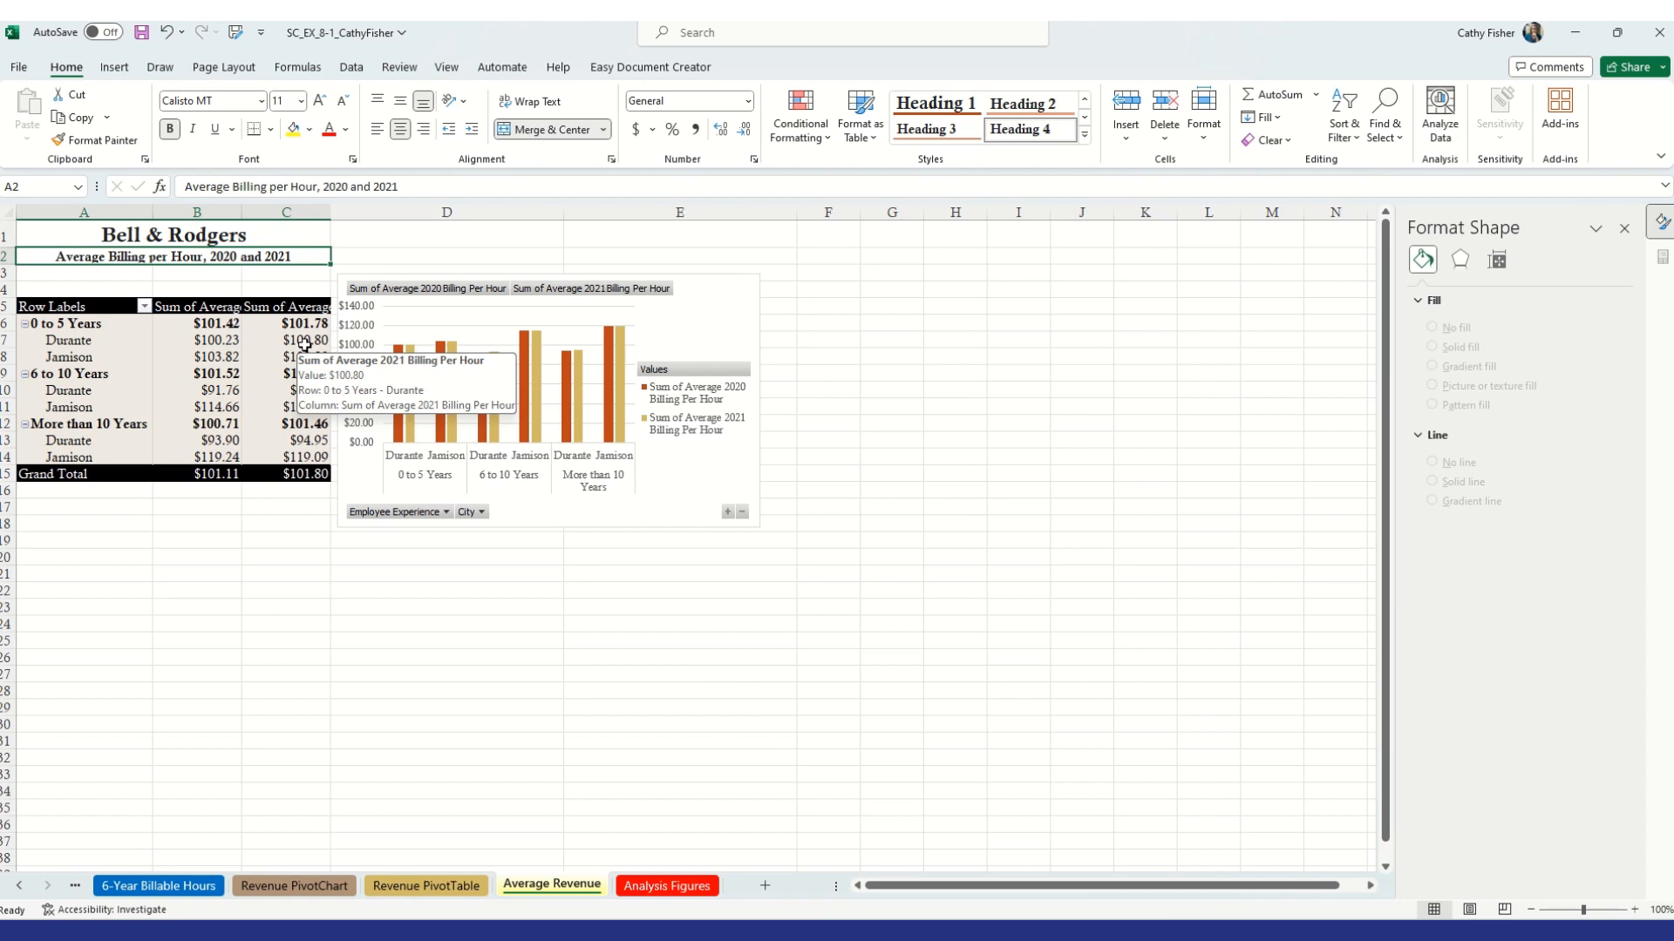
Set the width of column D to 50
click(465, 202)
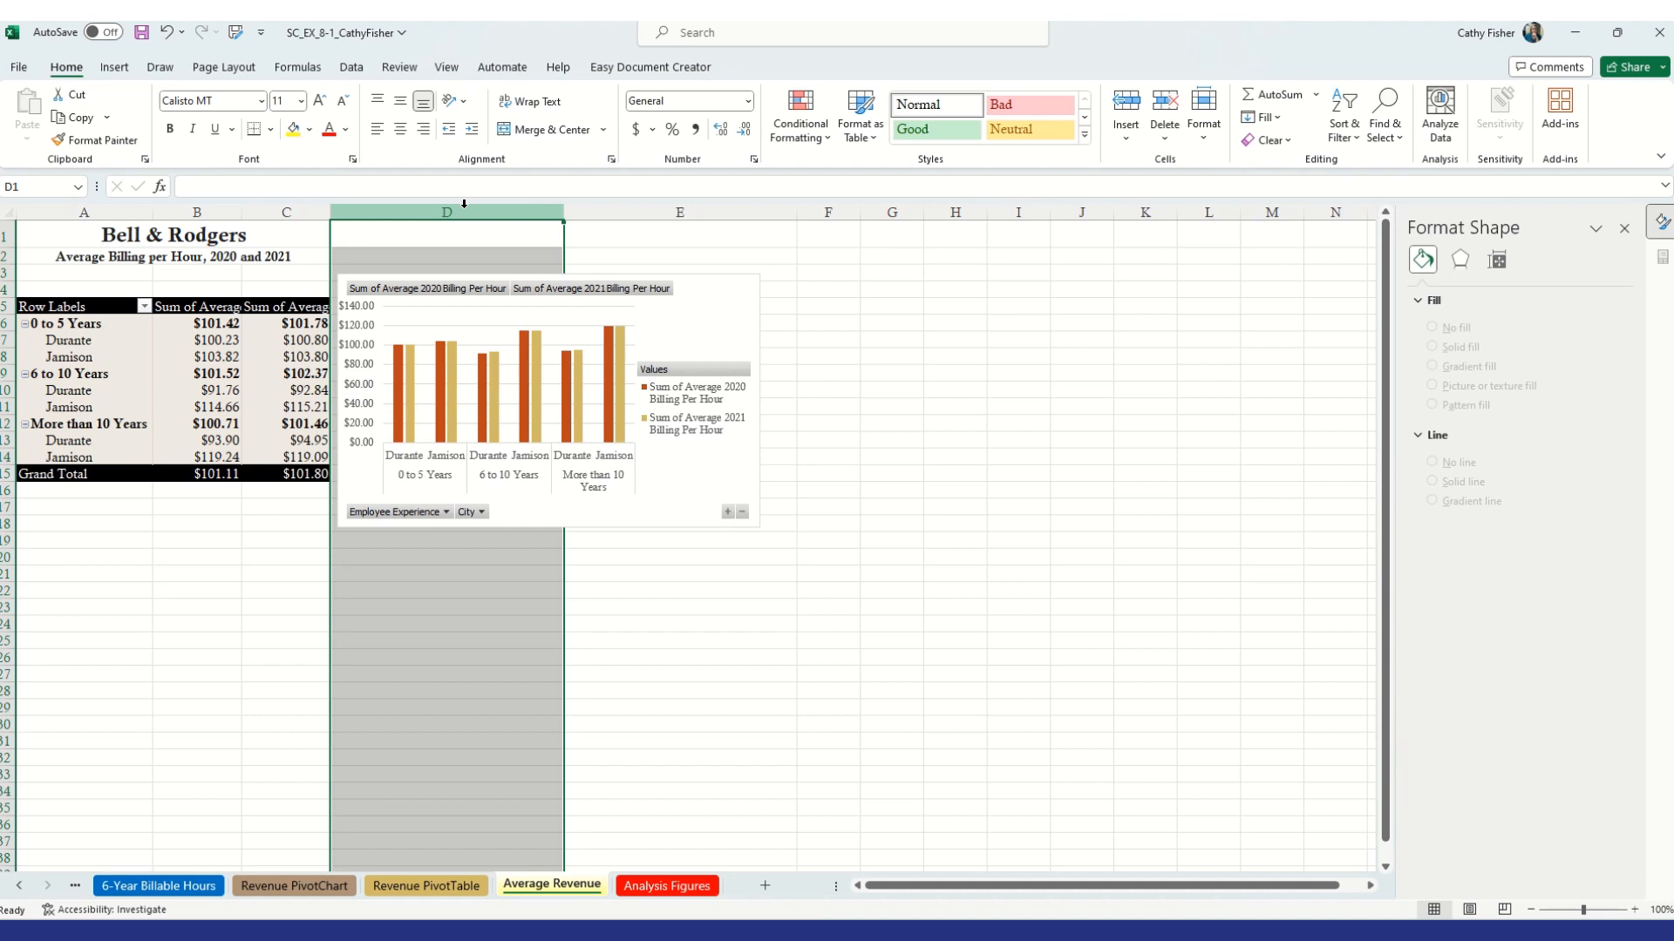
right_click(463, 204)
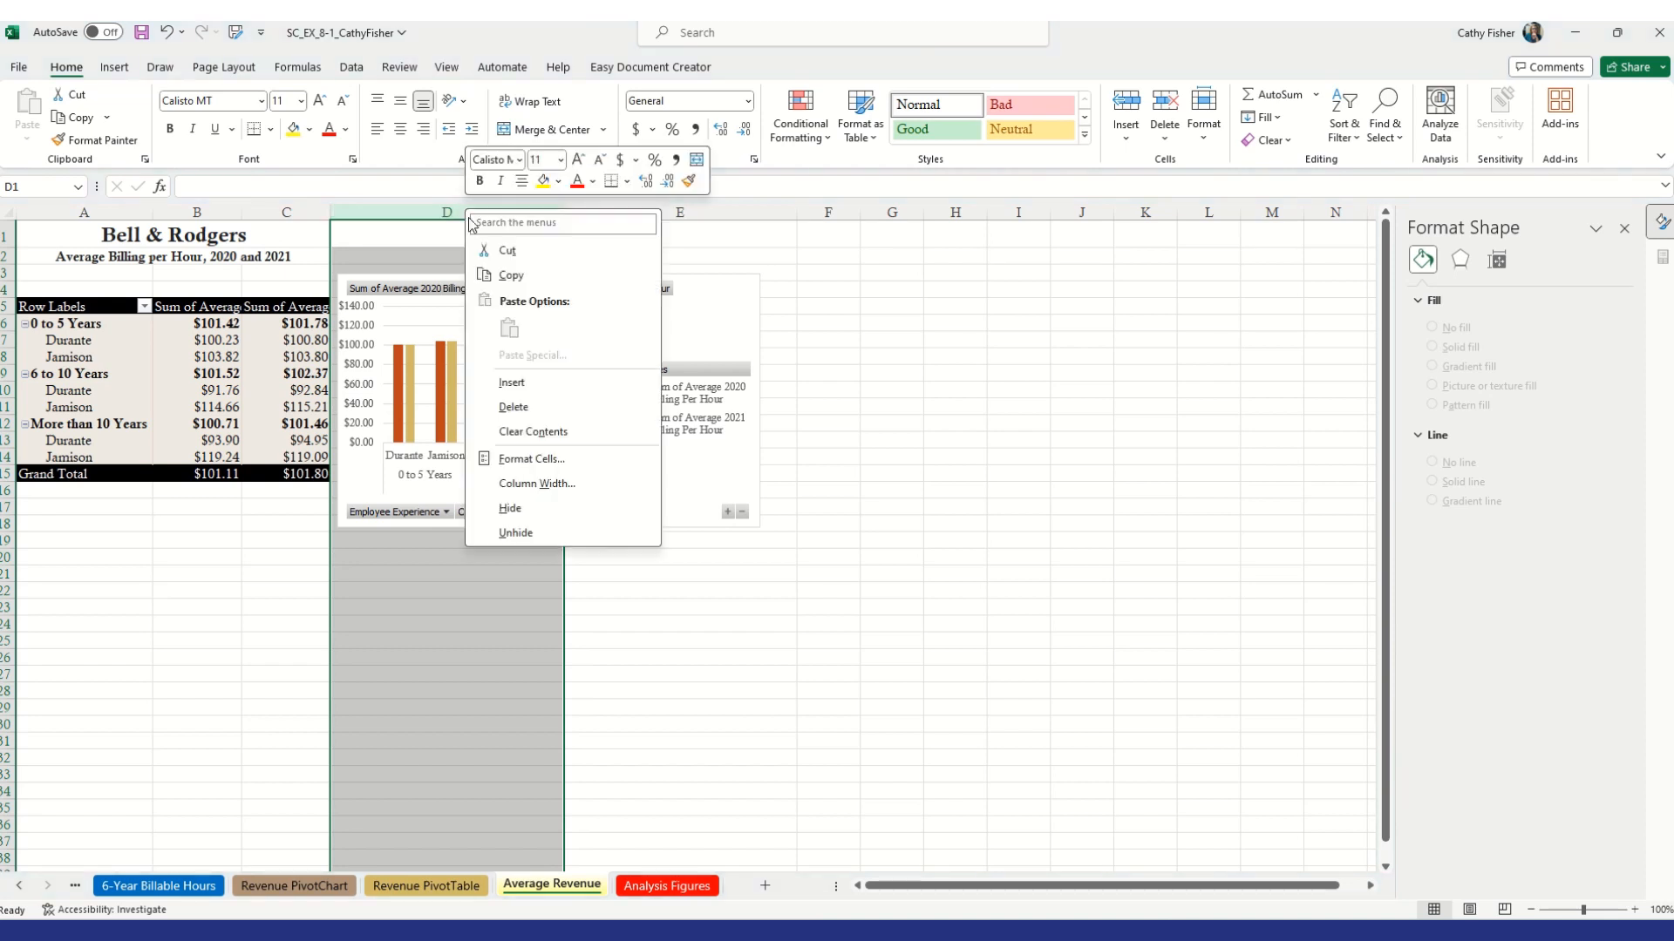
click(526, 486)
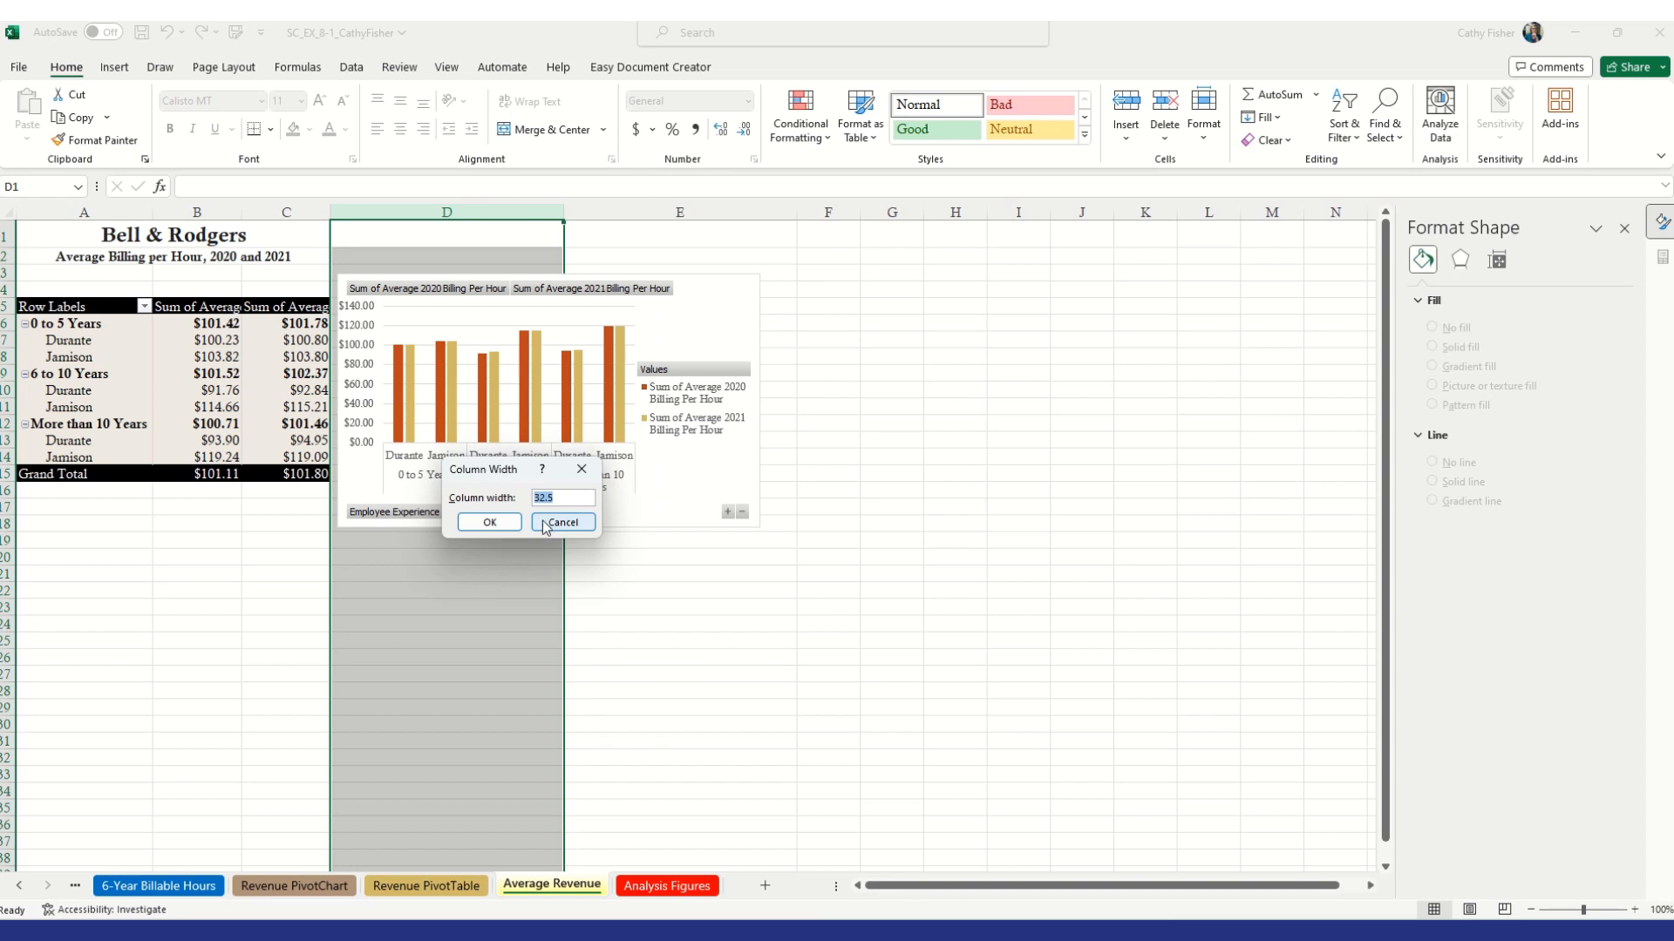
text(50)
key(Return)
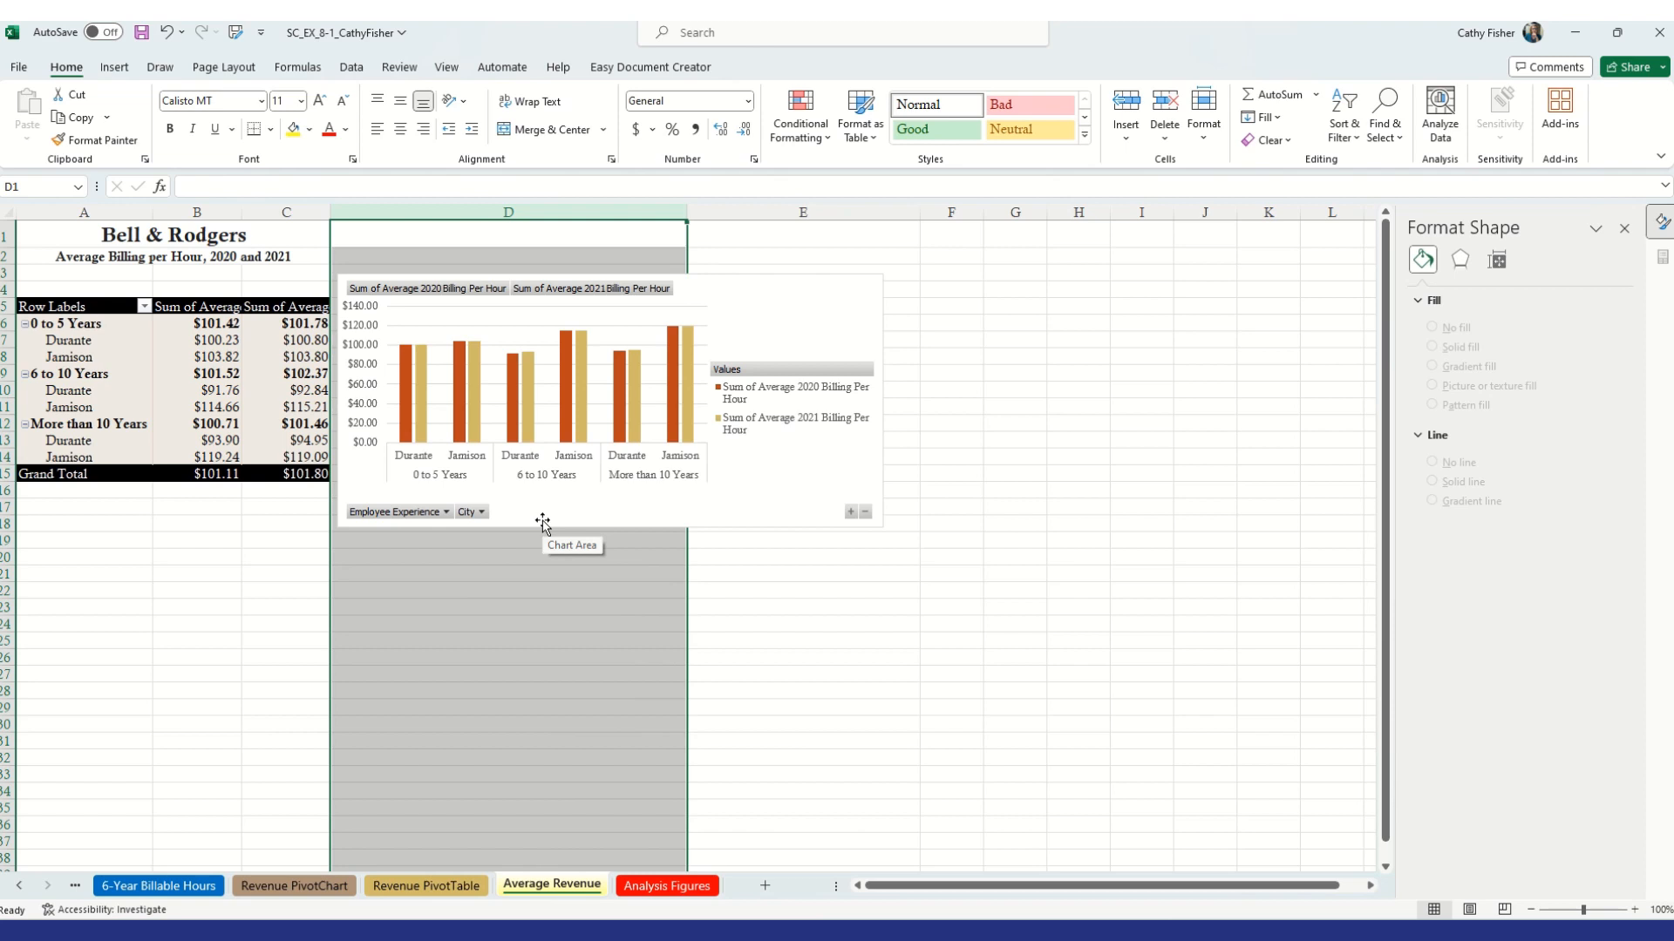
Rename the Sum of Average 2020 Billing Per Hour value field to Average 2020 Hourly Billing
click(199, 312)
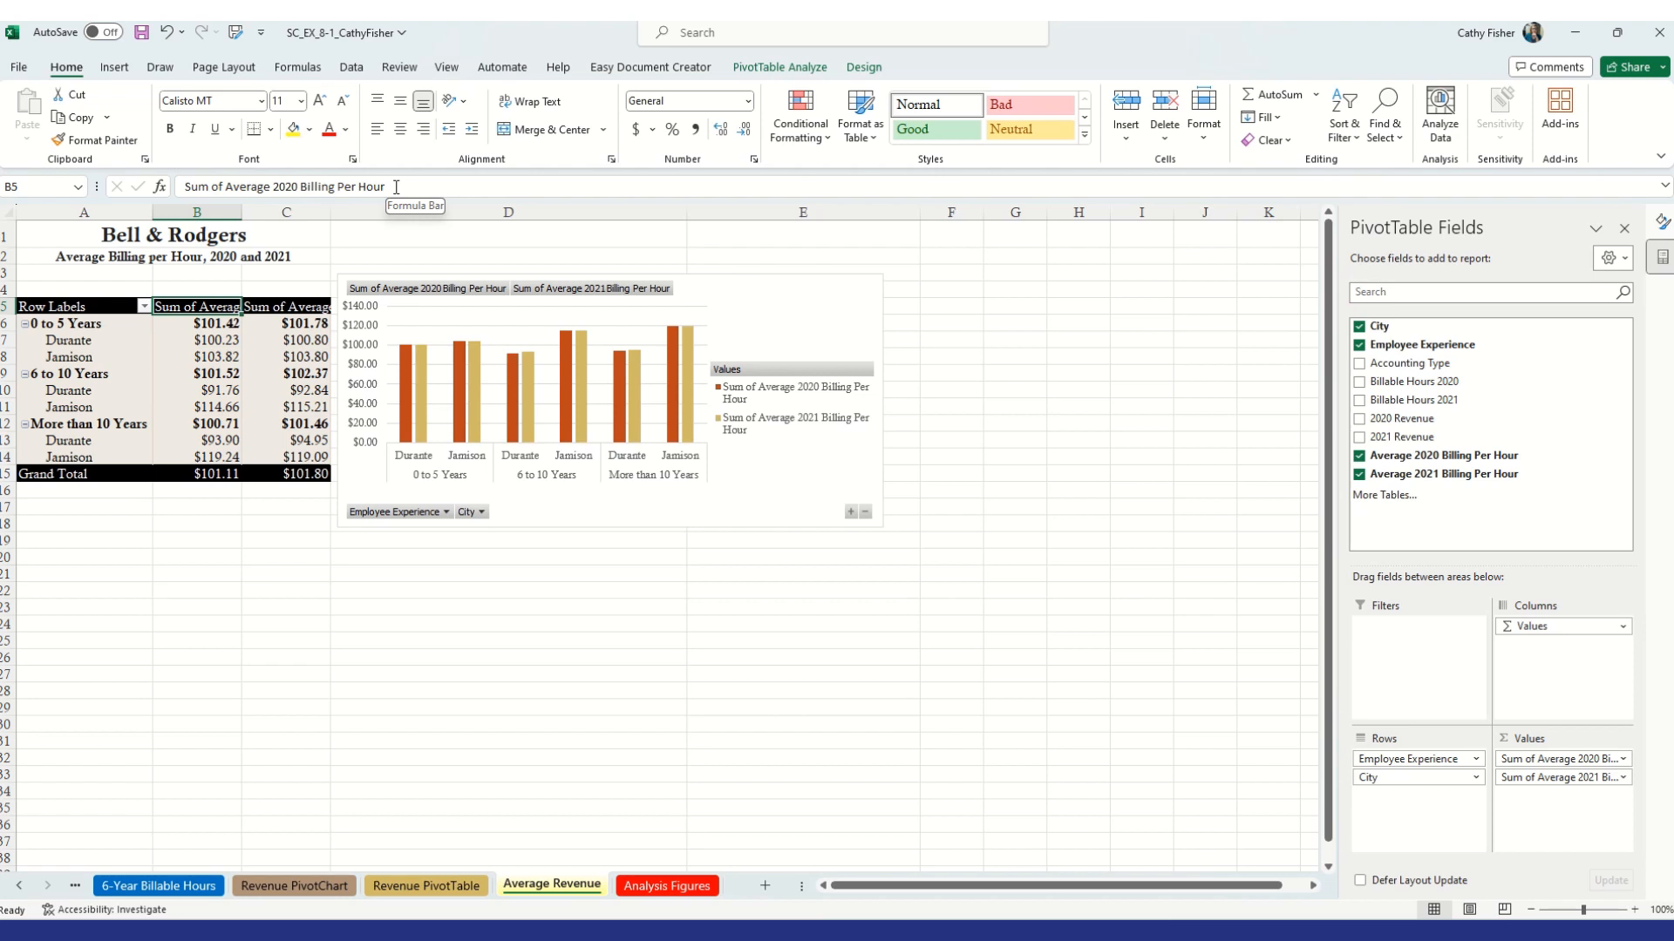
right_click(203, 308)
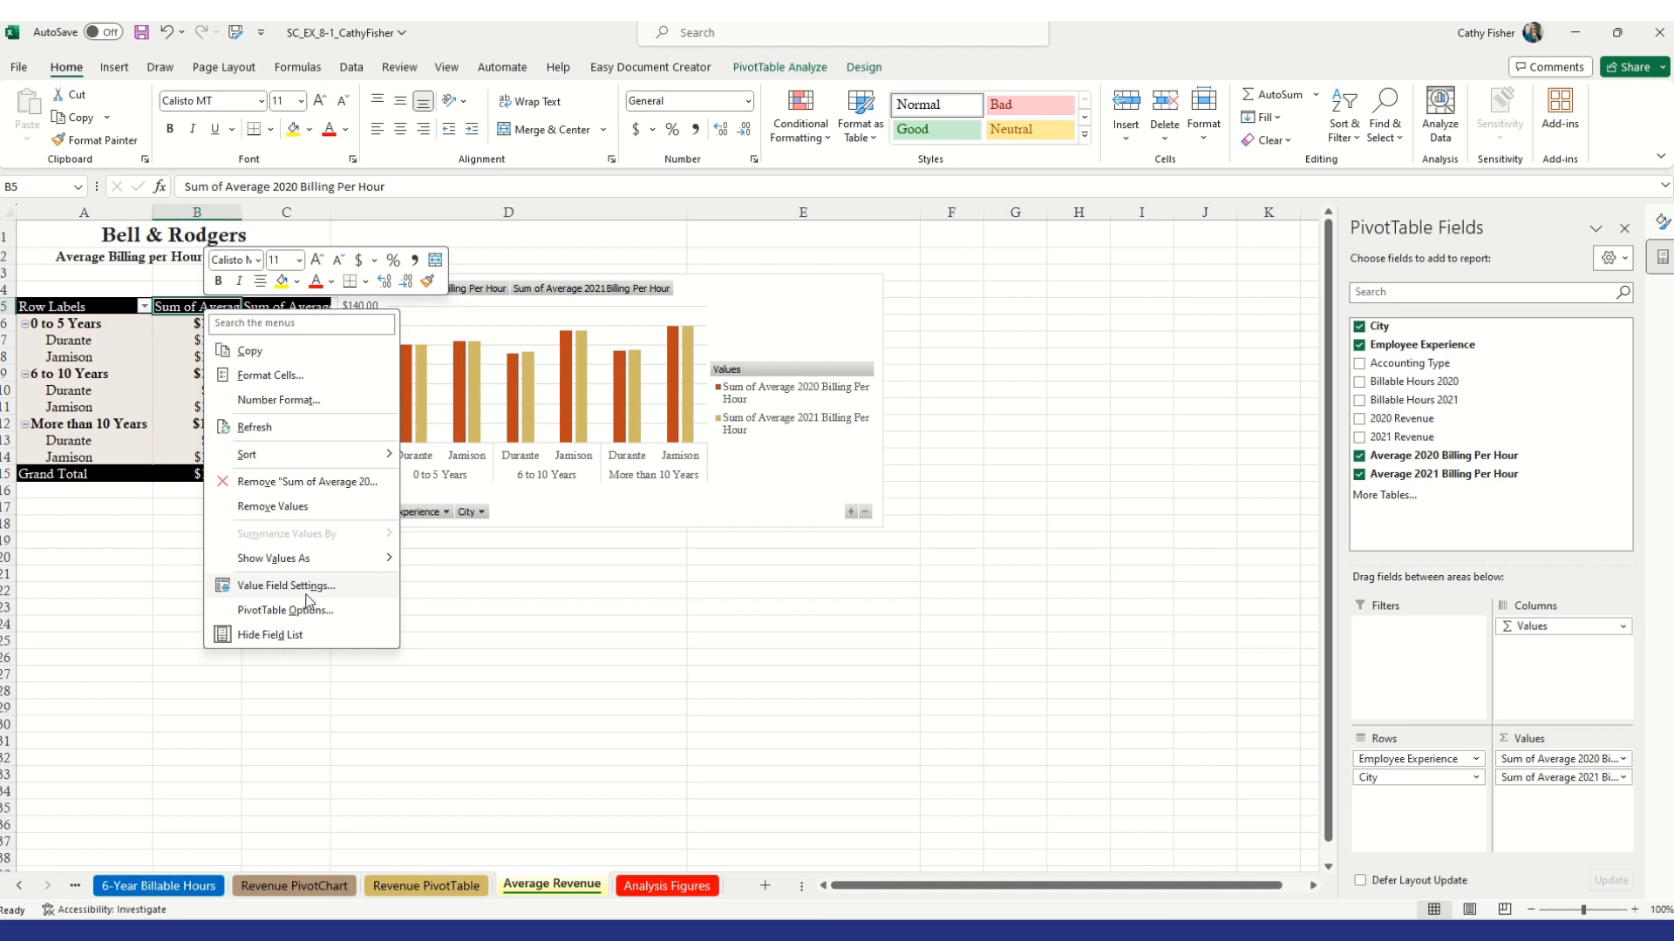
click(322, 588)
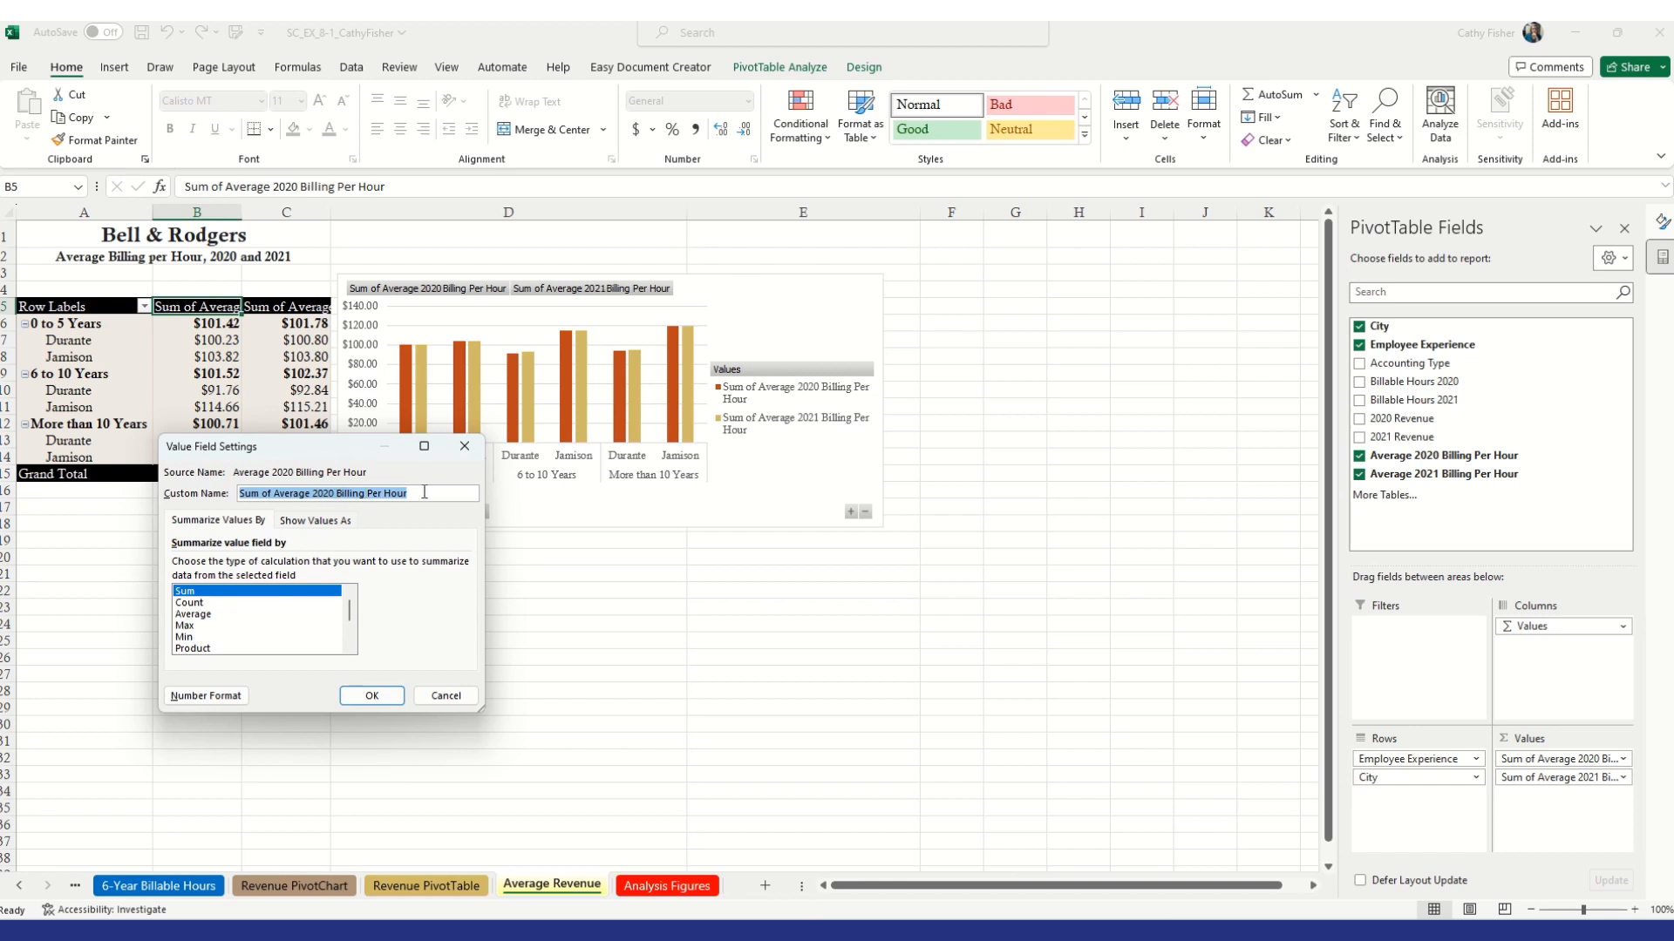
drag(416, 493, 166, 498)
key(BackSpace)
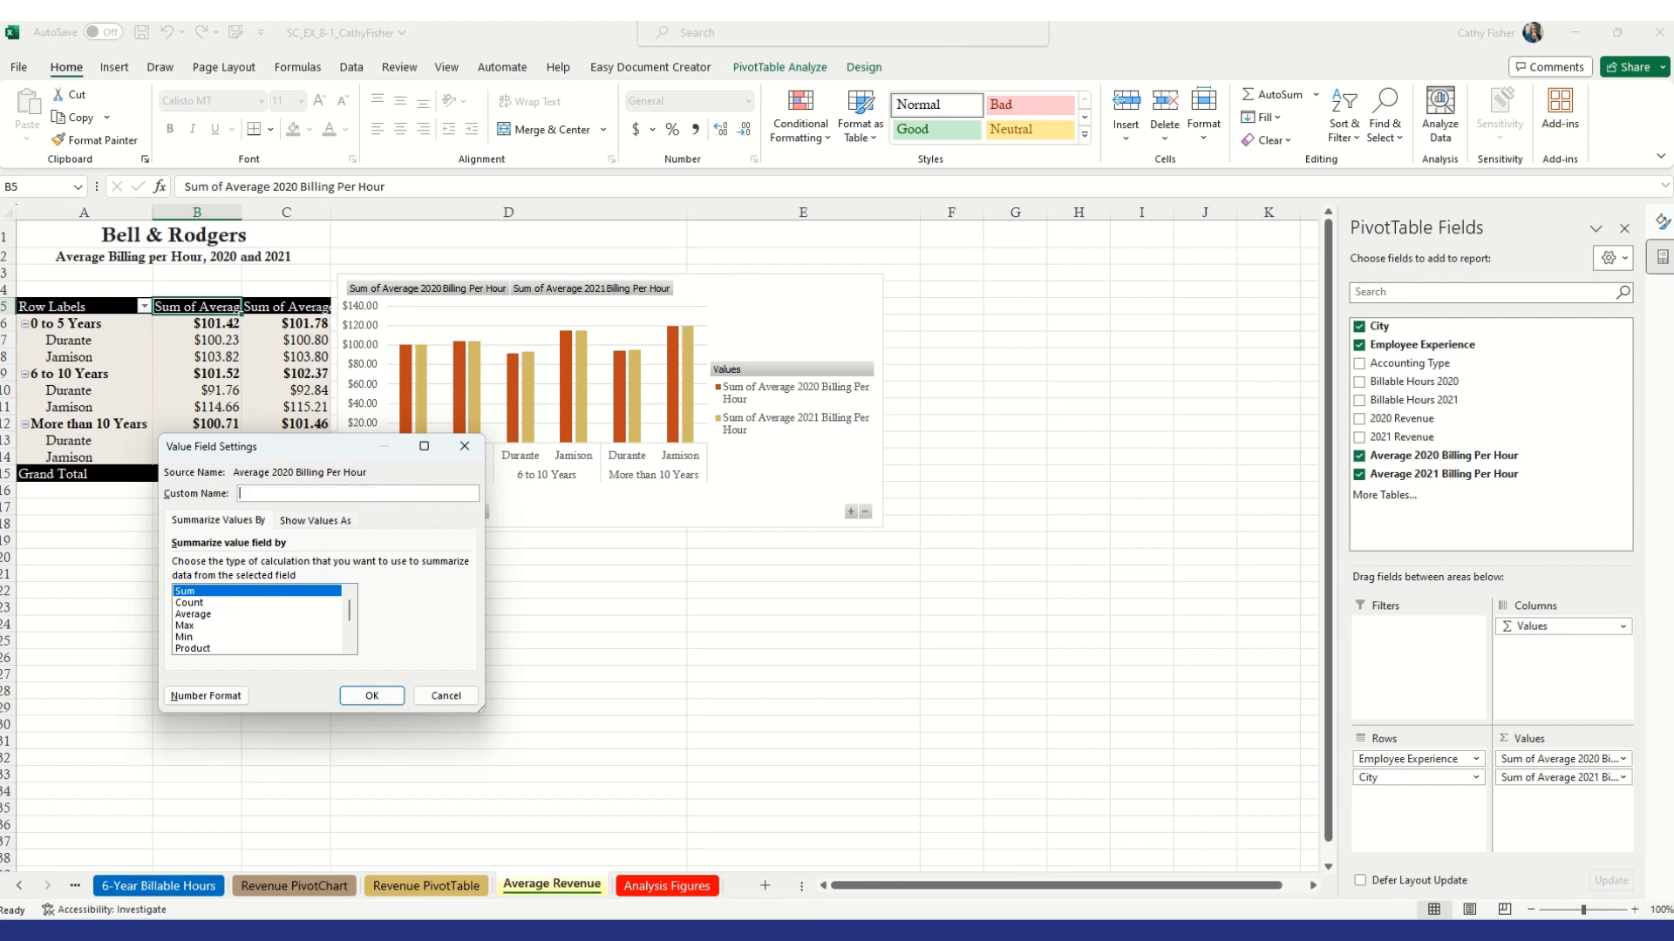
text(Average 2020 Hourly Billing)
click(369, 695)
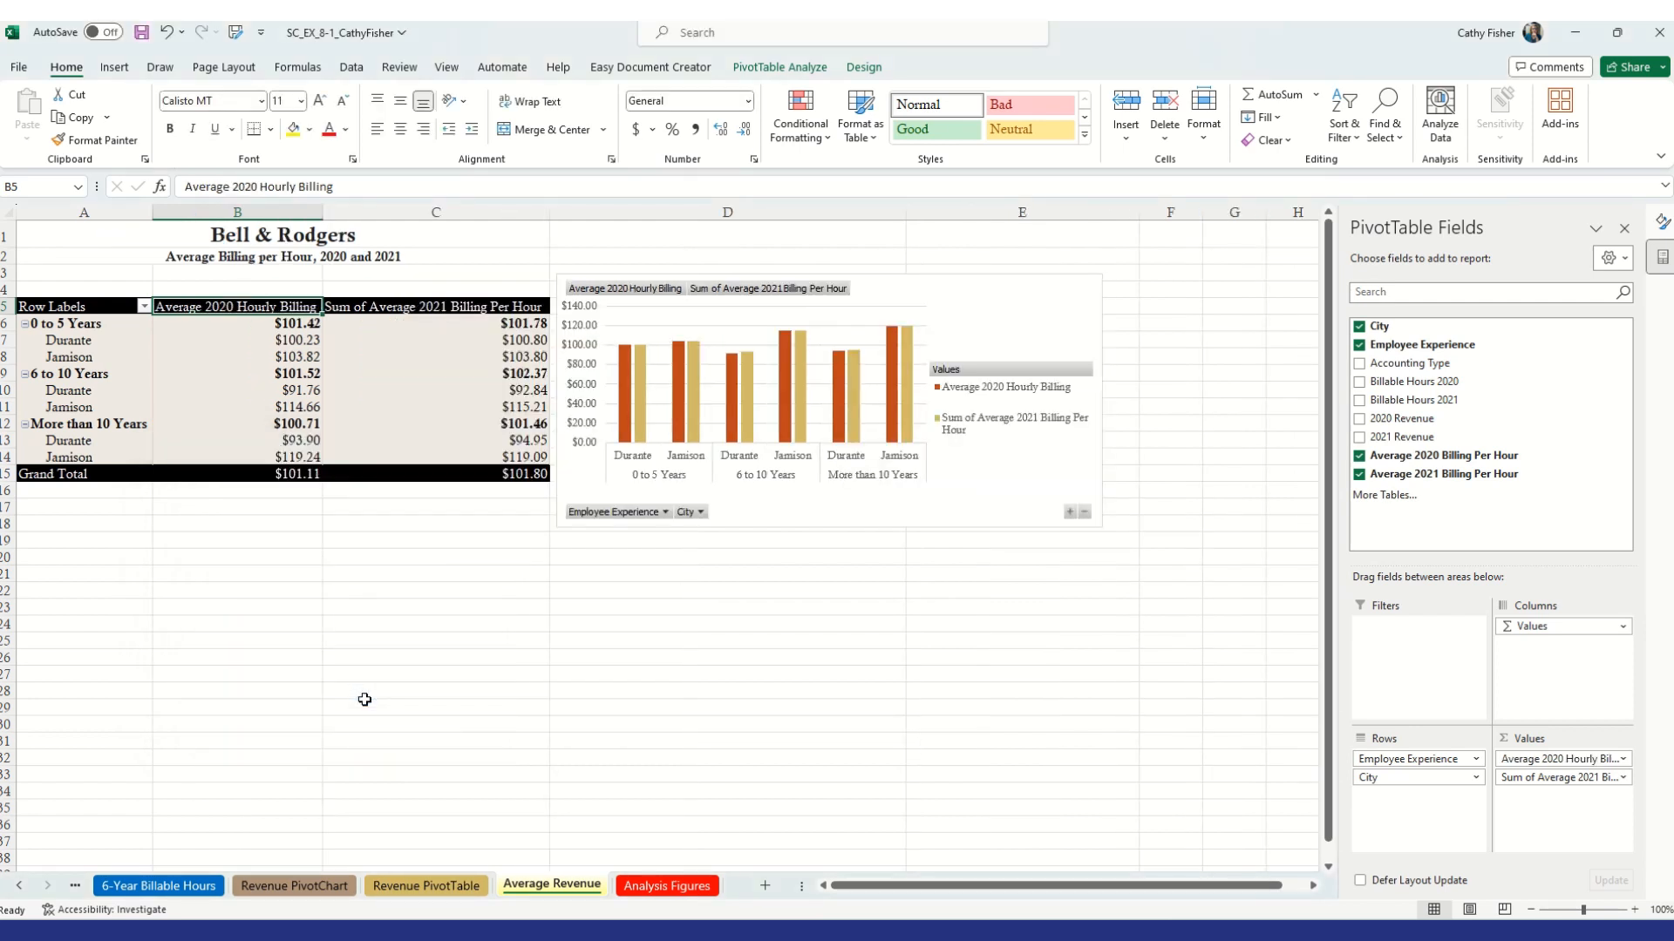
Rename the Sum of Average 2021 Billing Per Hour value field to Average 2021 Hourly Billing
right_click(408, 310)
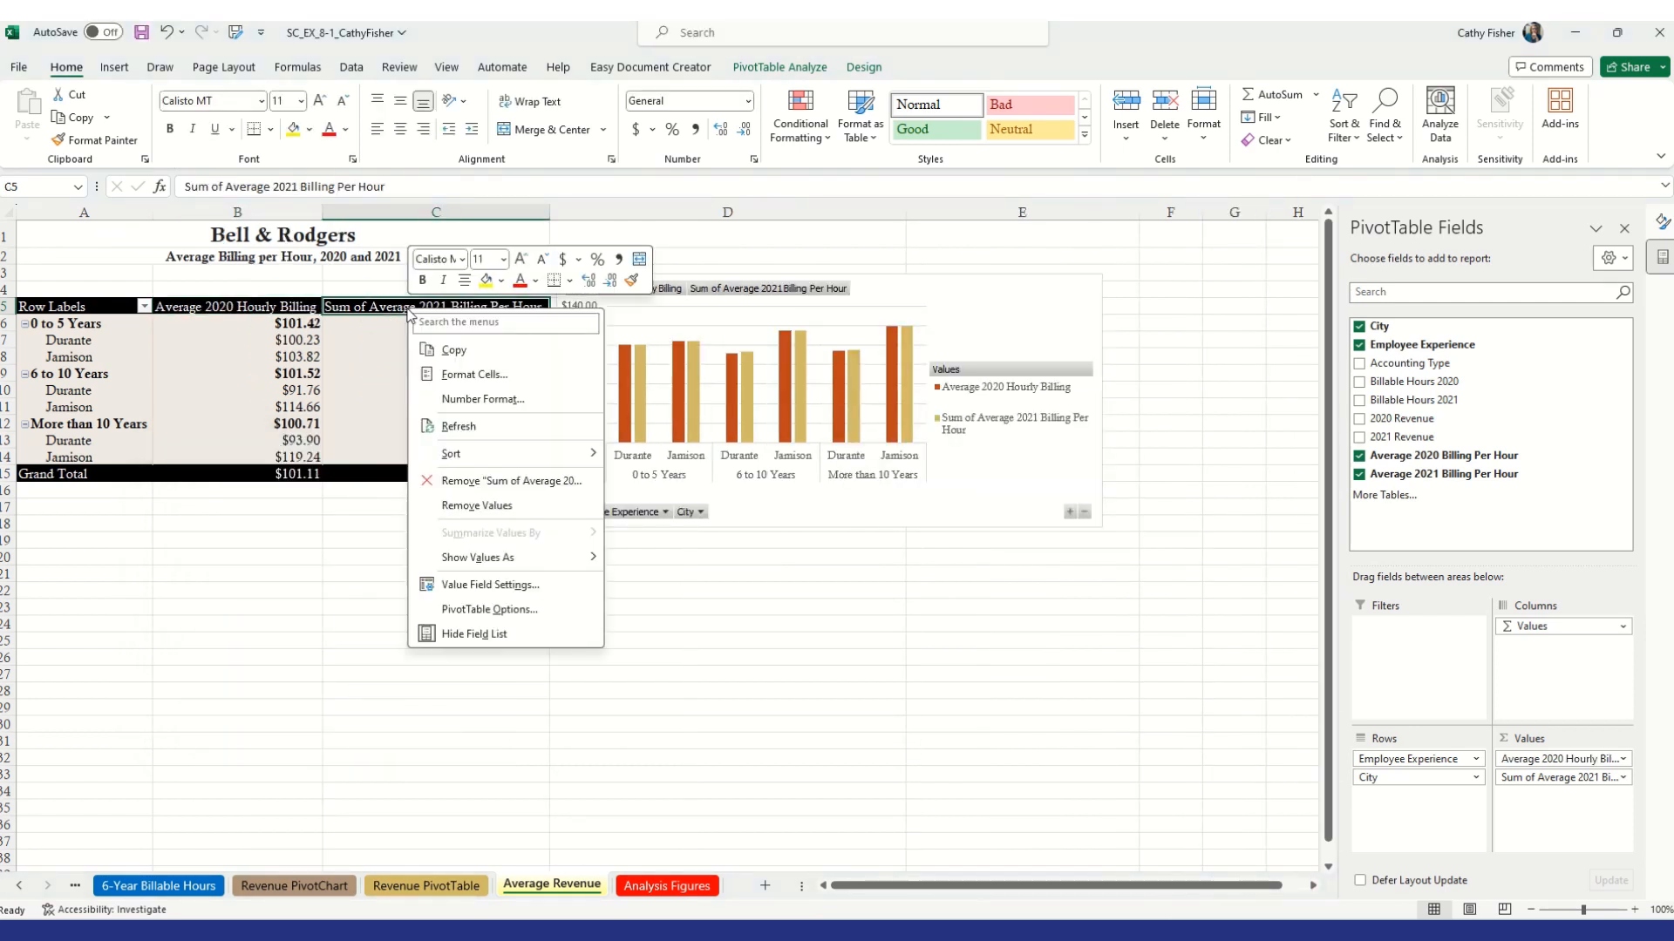
click(514, 596)
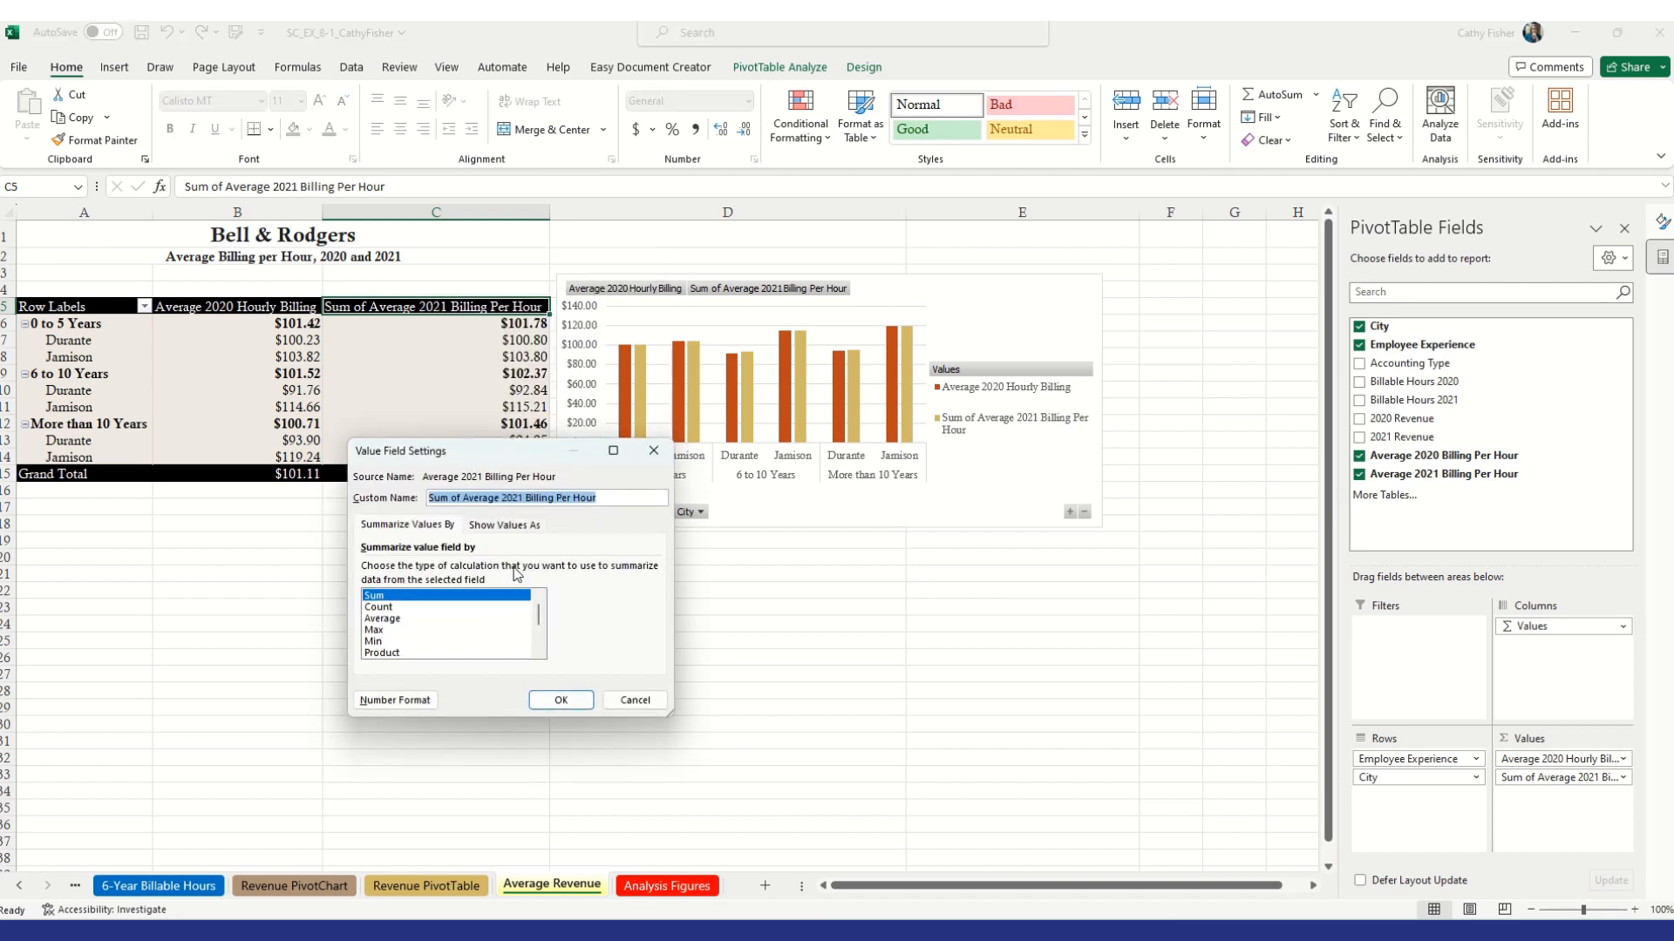
text(Average 2021 Hourly)
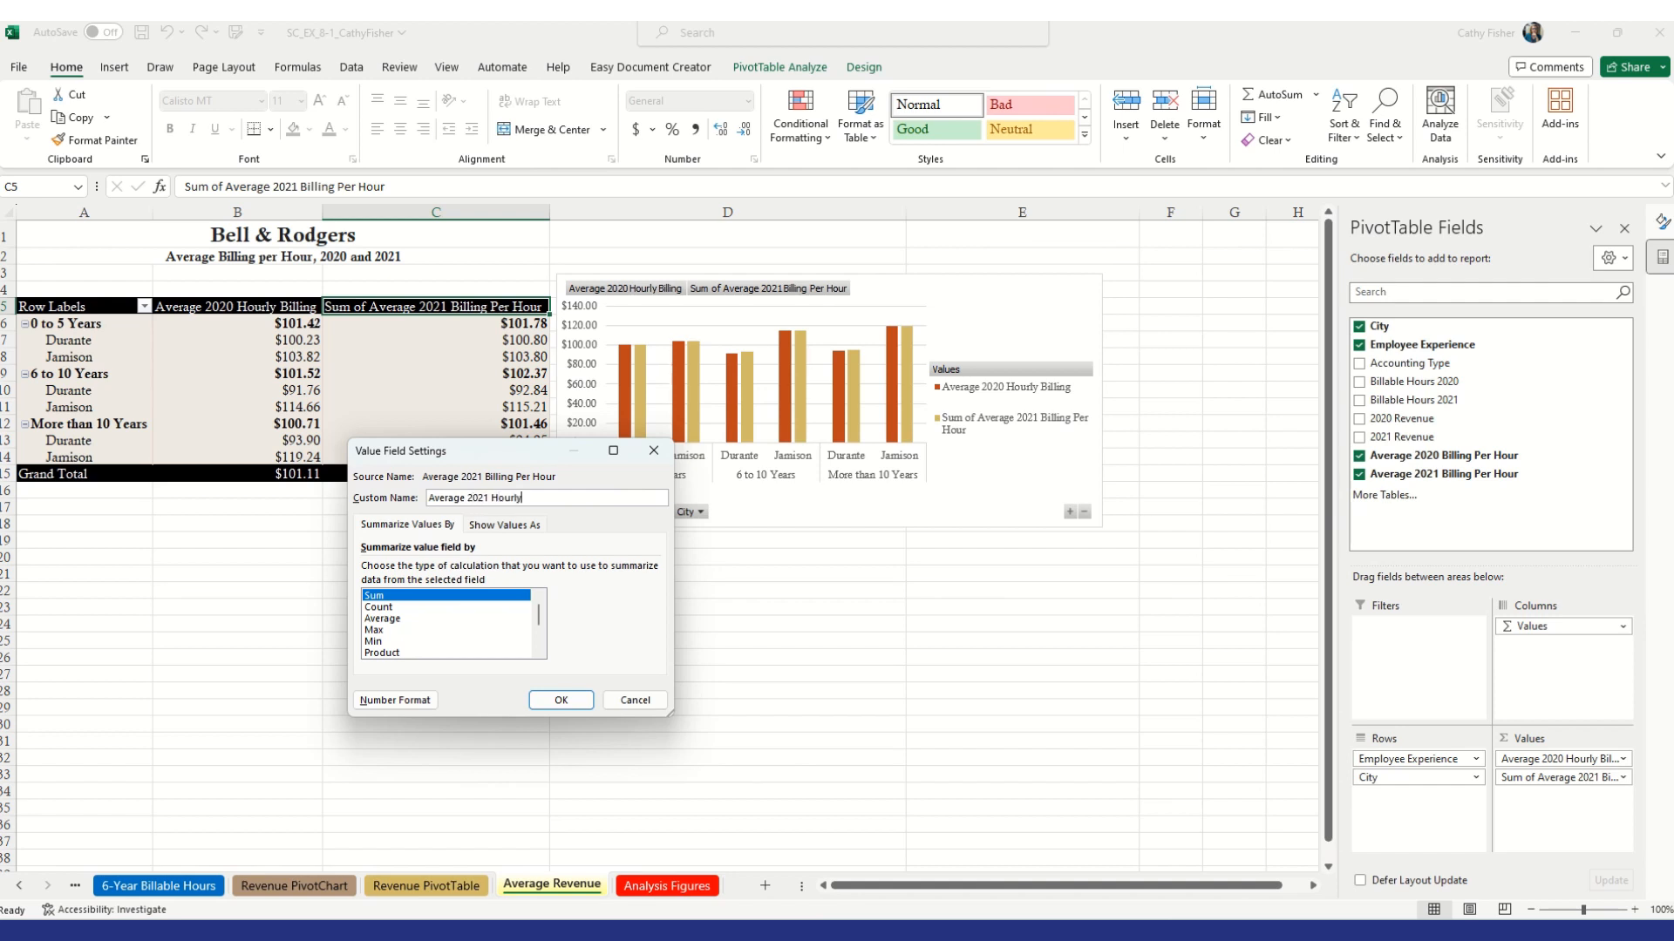
text( Billing)
click(560, 700)
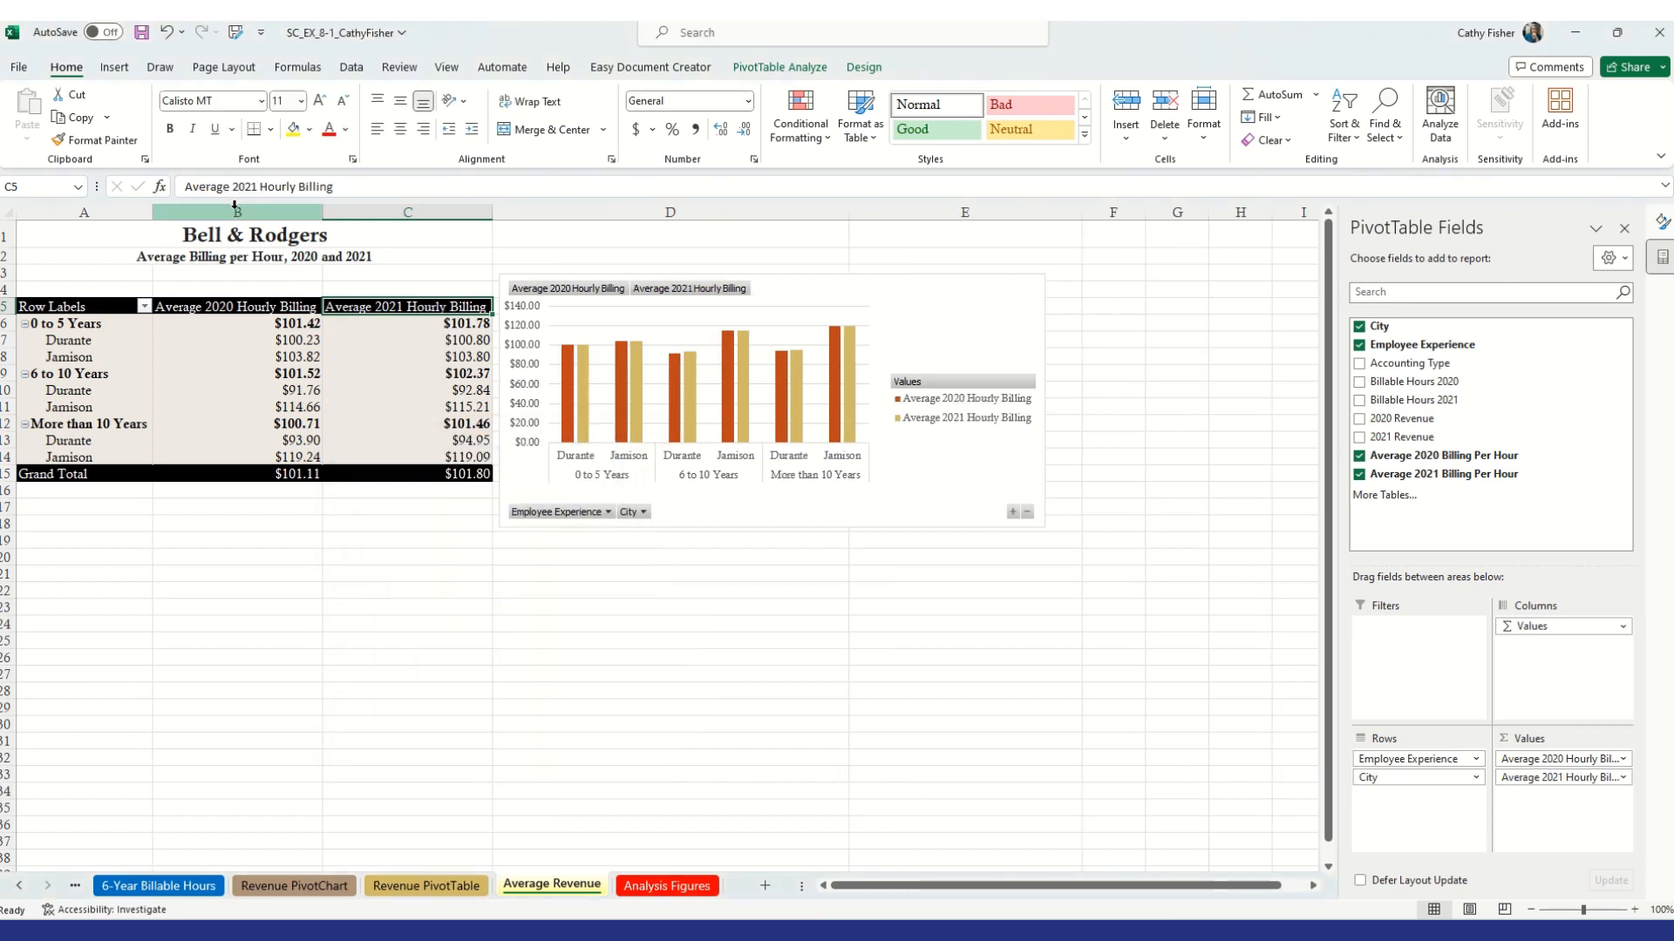
Set the width of columns B and C to 12
drag(237, 212, 378, 214)
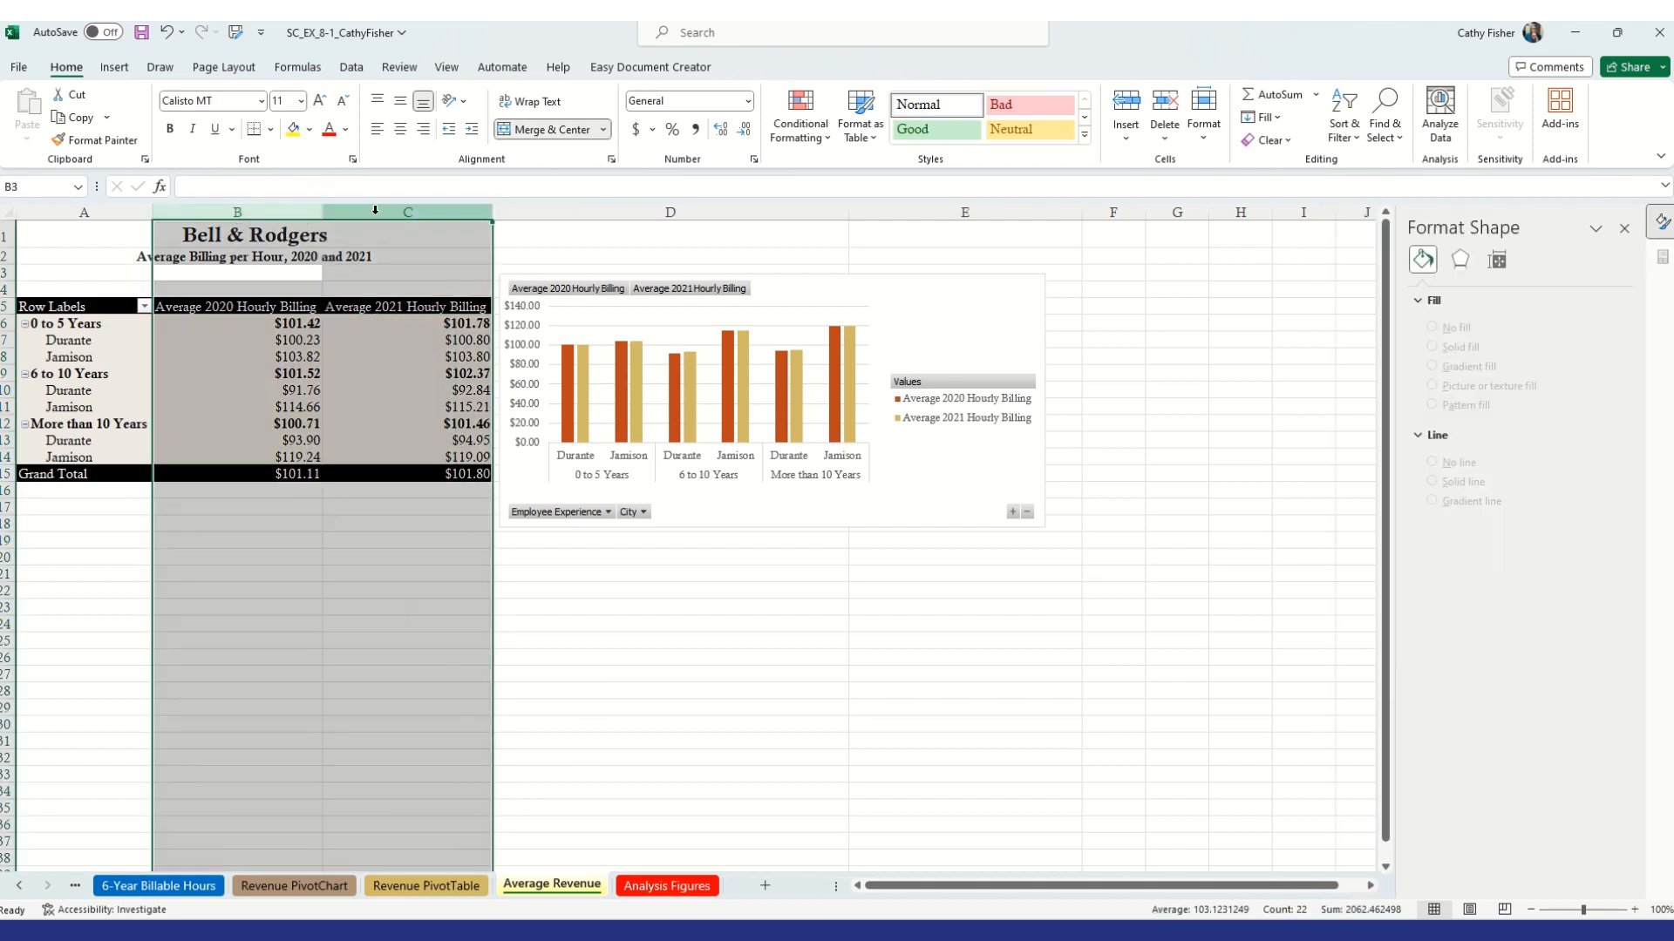
right_click(378, 218)
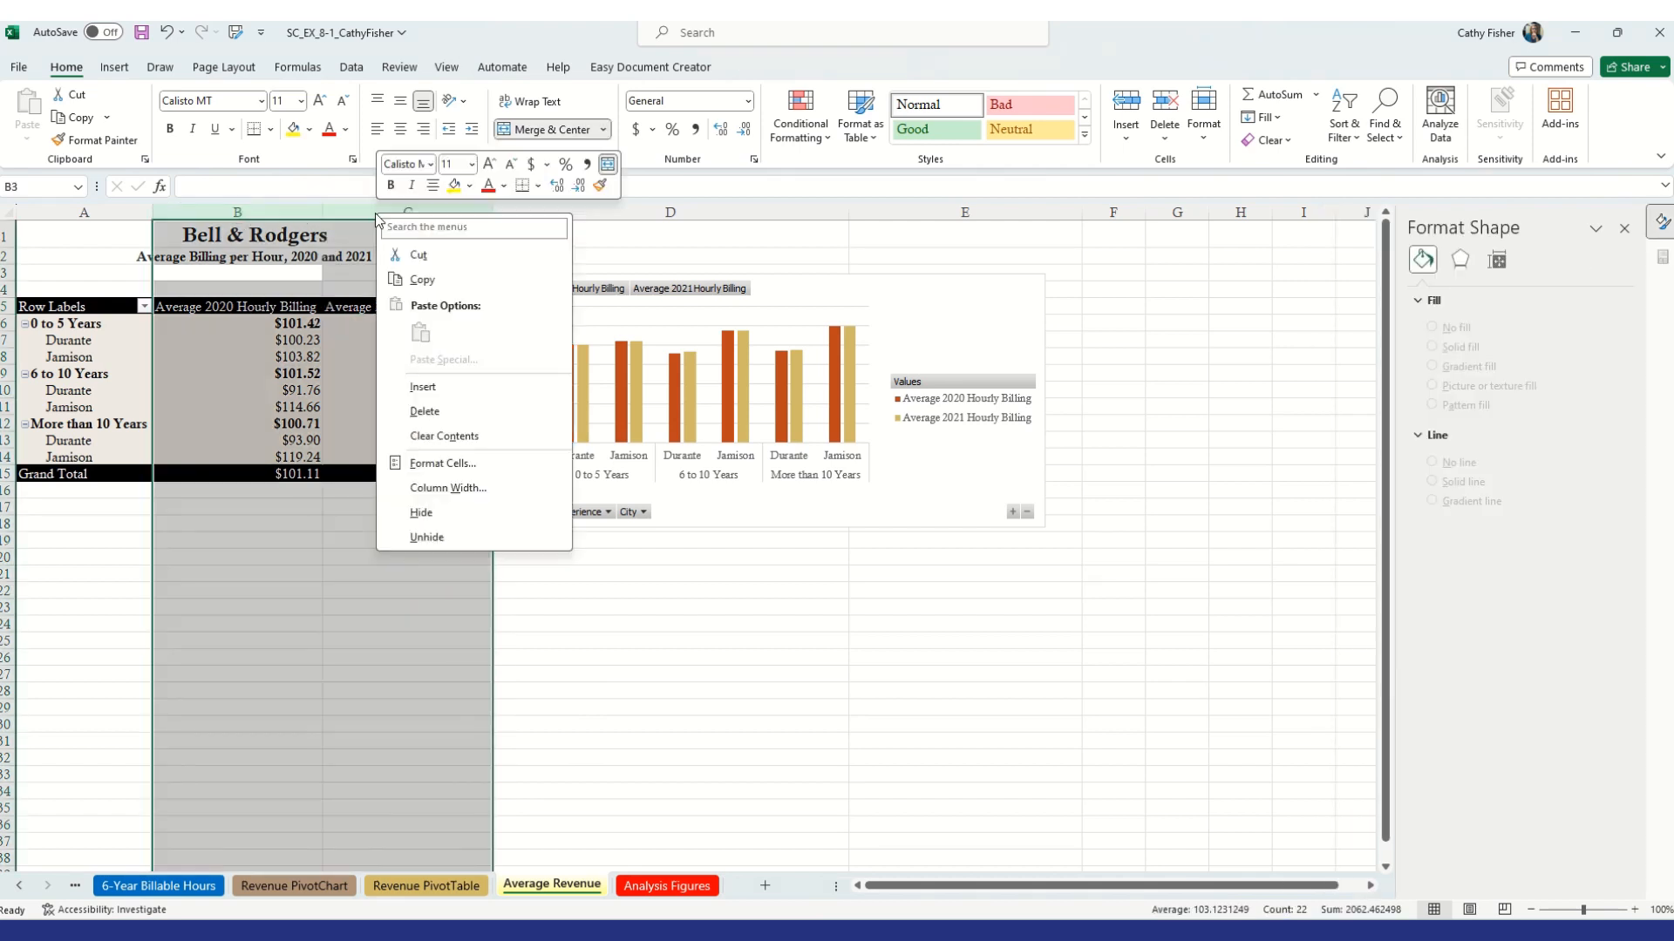
click(448, 489)
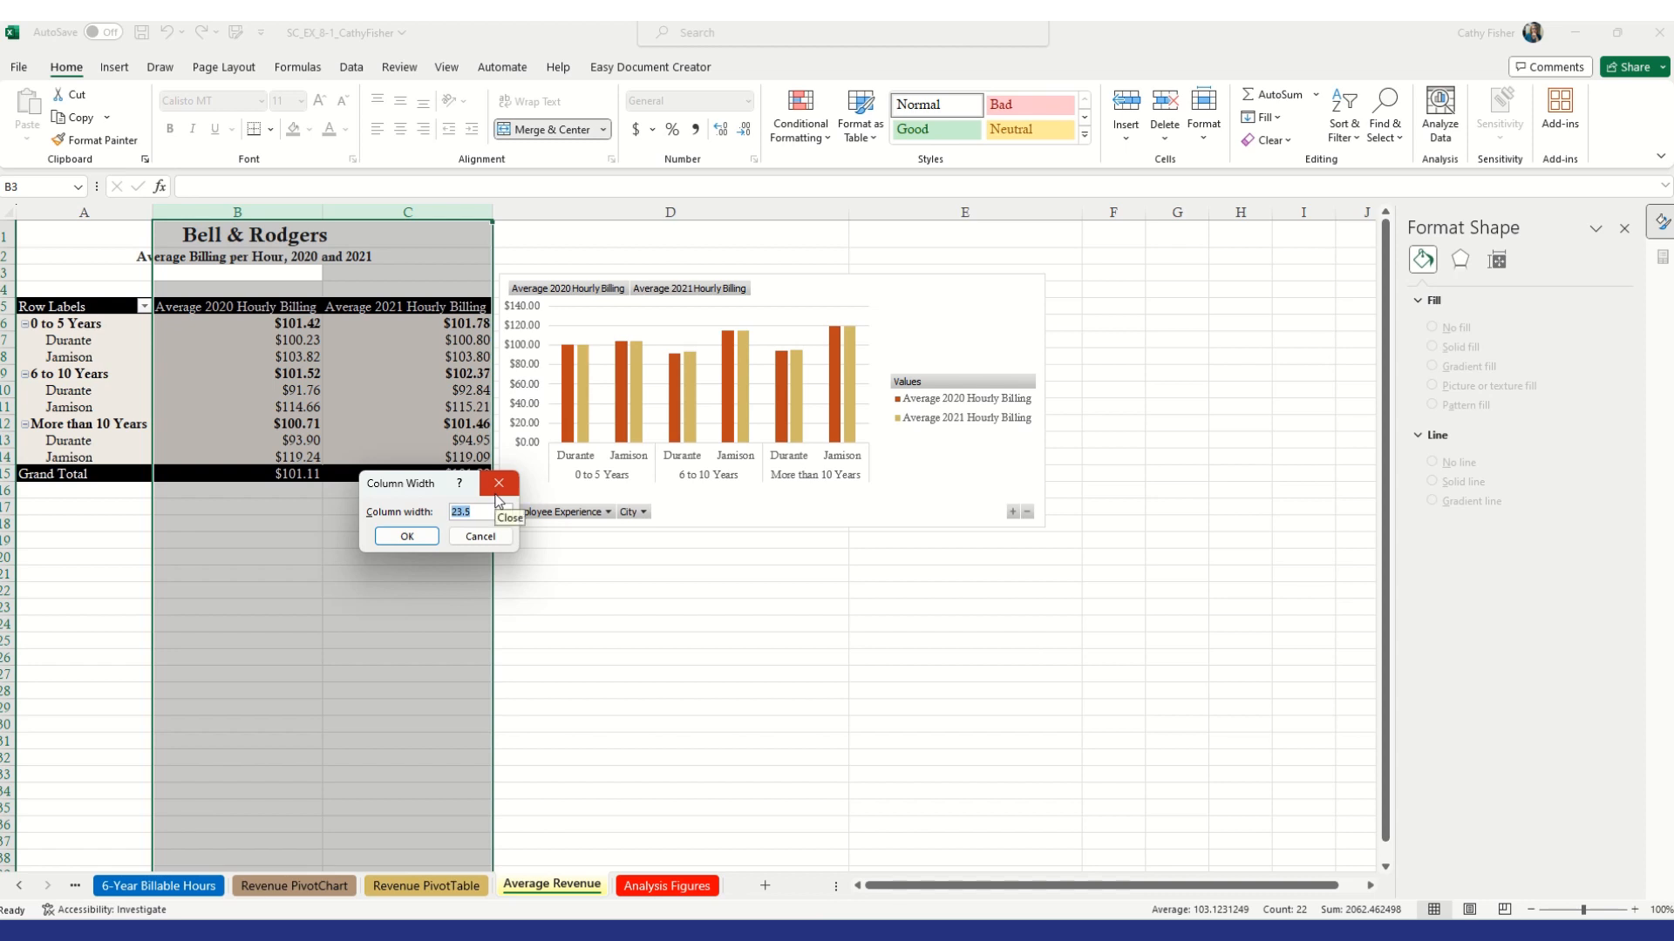
text(12)
key(Return)
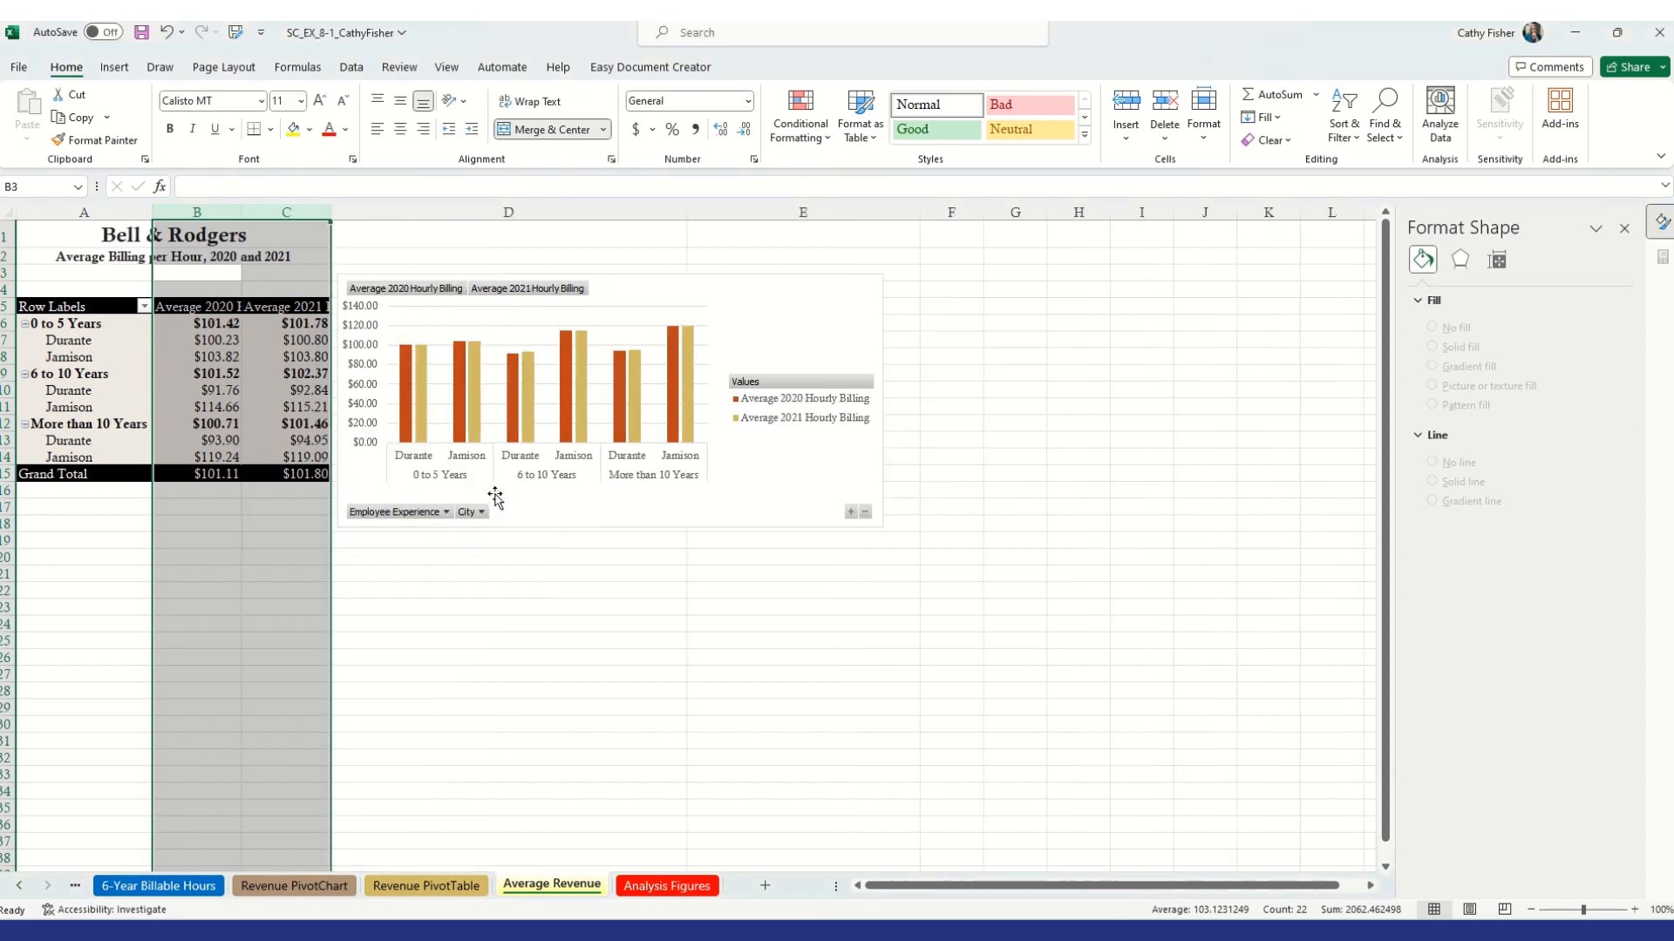
Wrap text and center the Average 2020 Hourly Billing and Average 2021 Hourly Billing headers
click(212, 306)
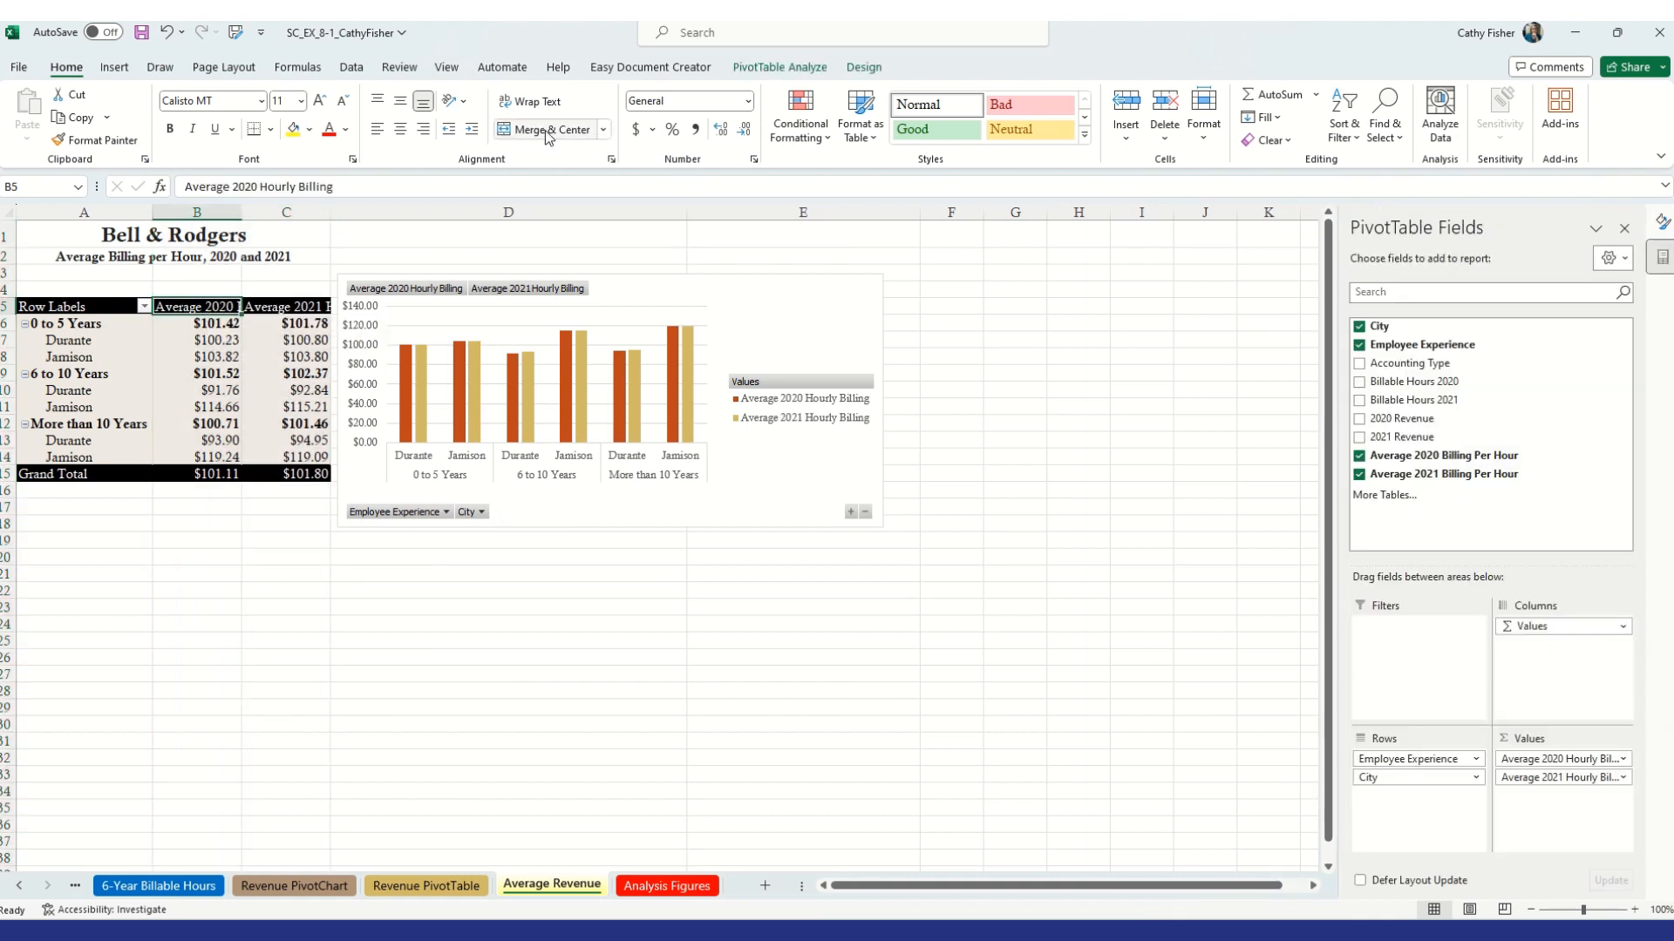
click(553, 103)
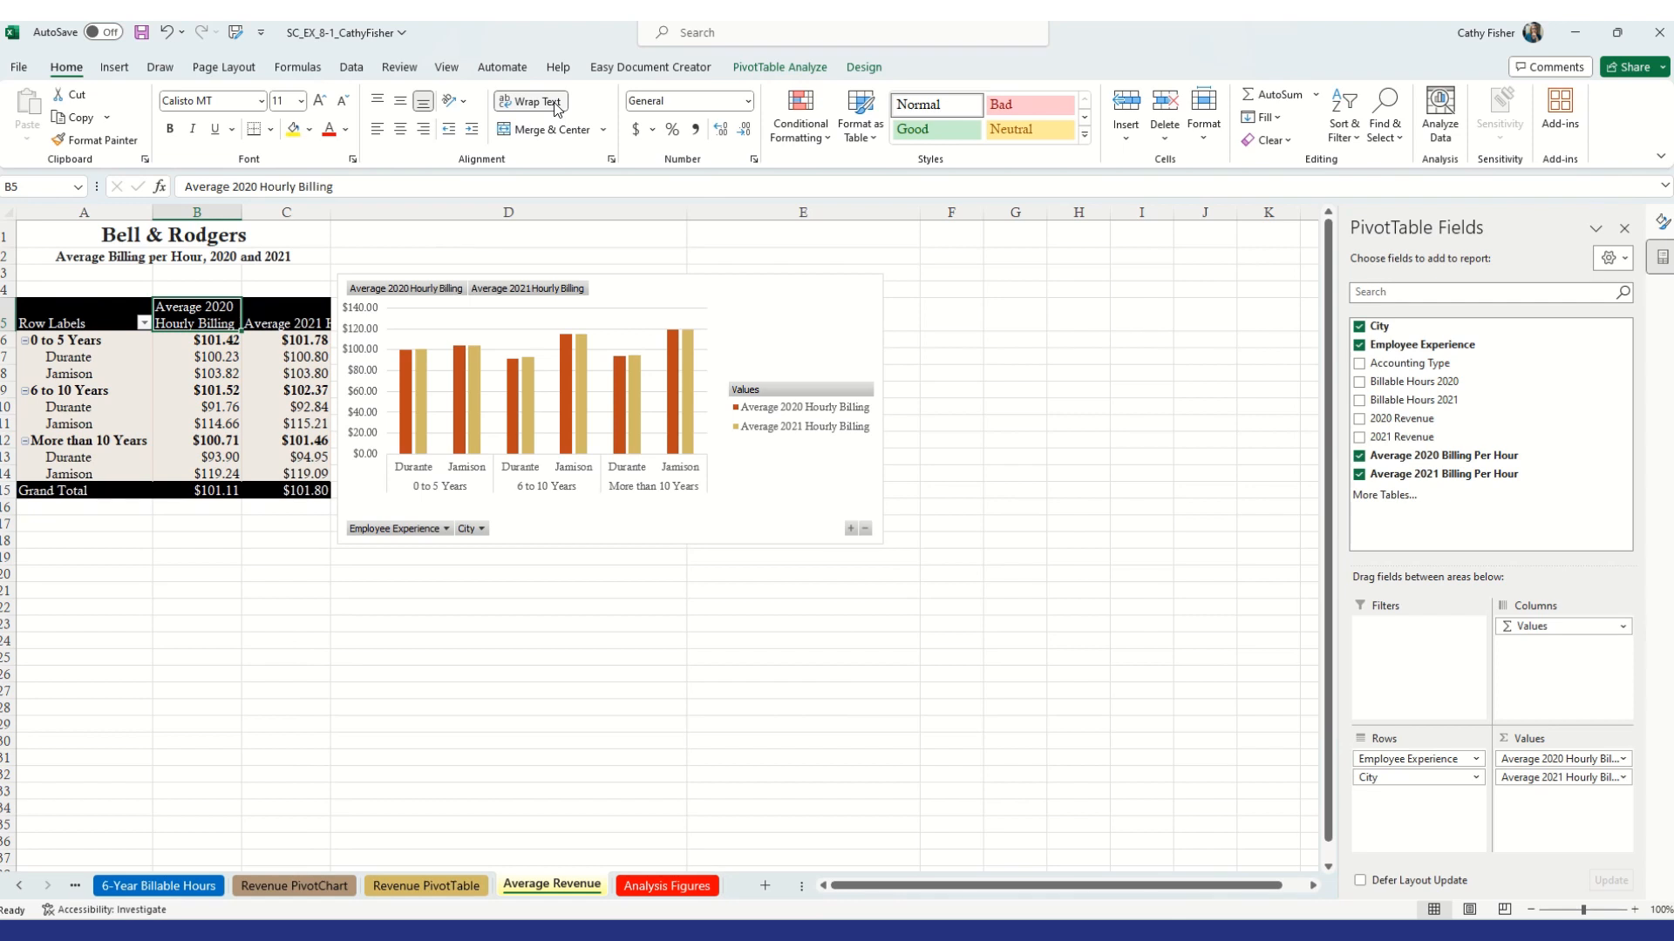
click(400, 129)
click(281, 323)
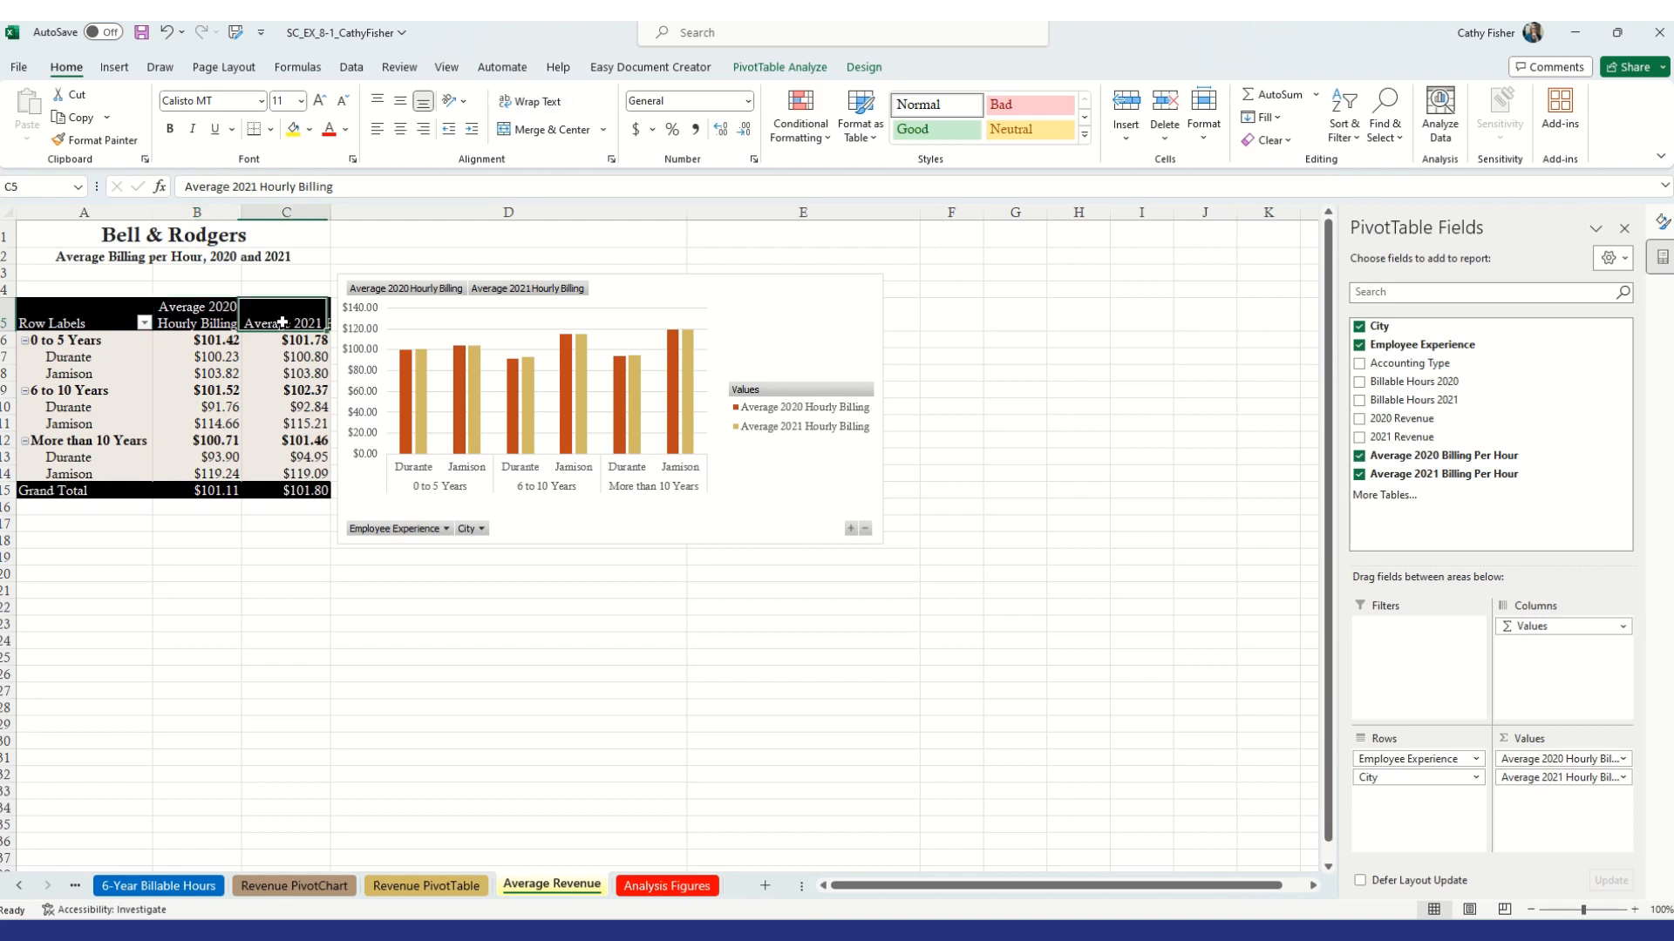
click(530, 102)
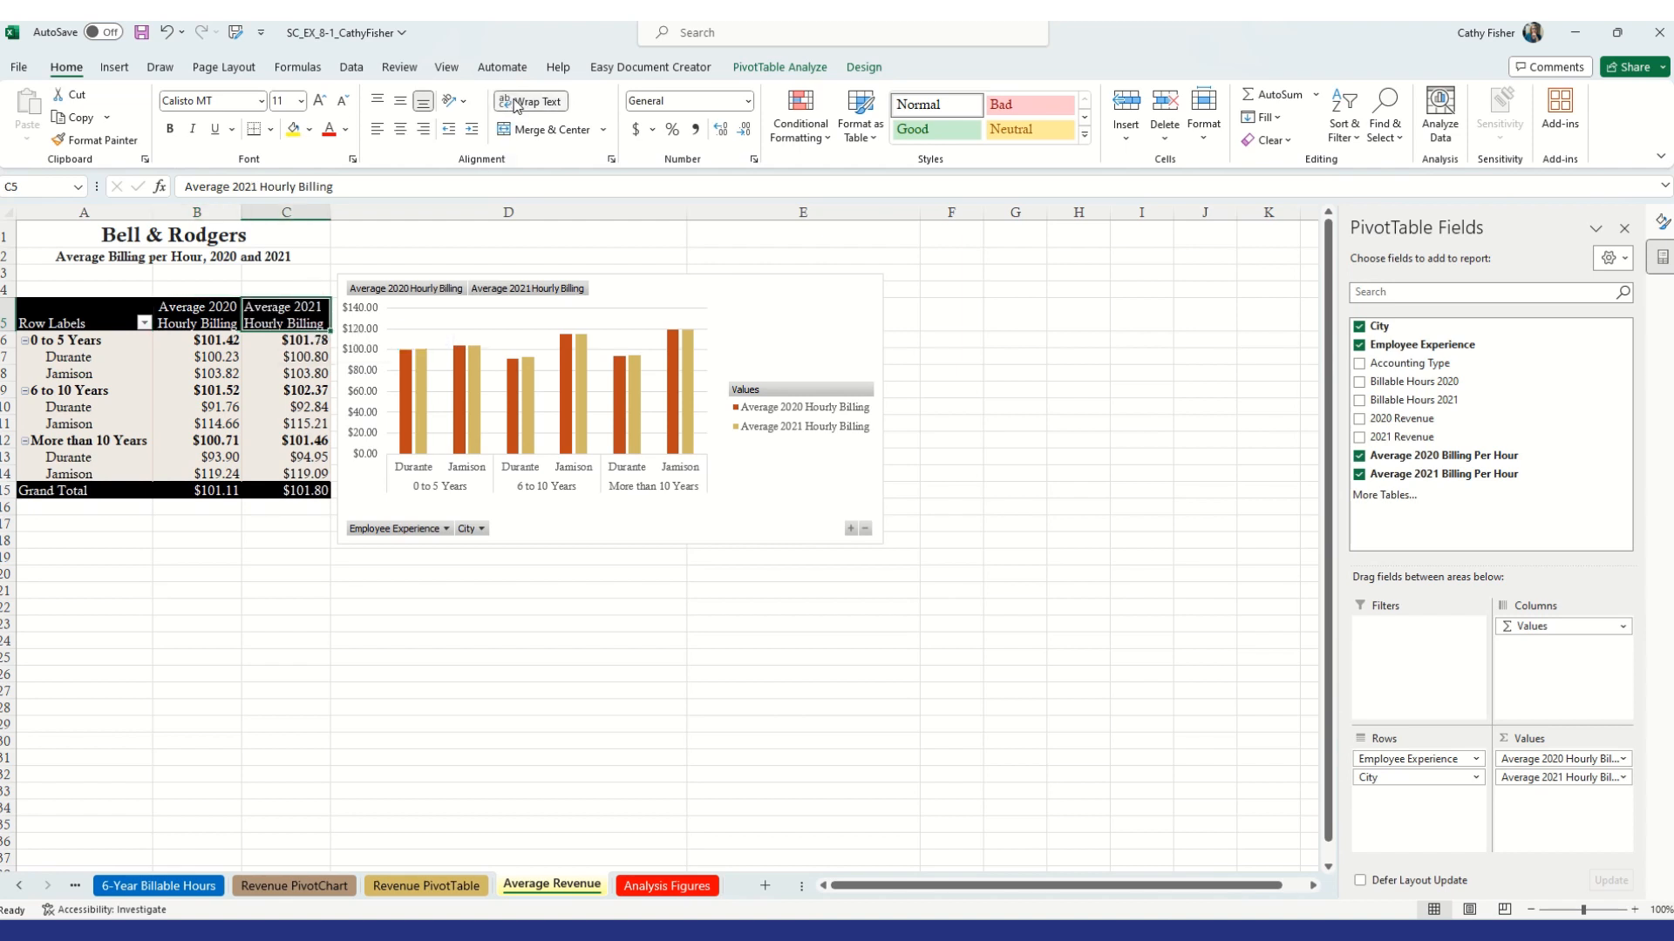
click(400, 129)
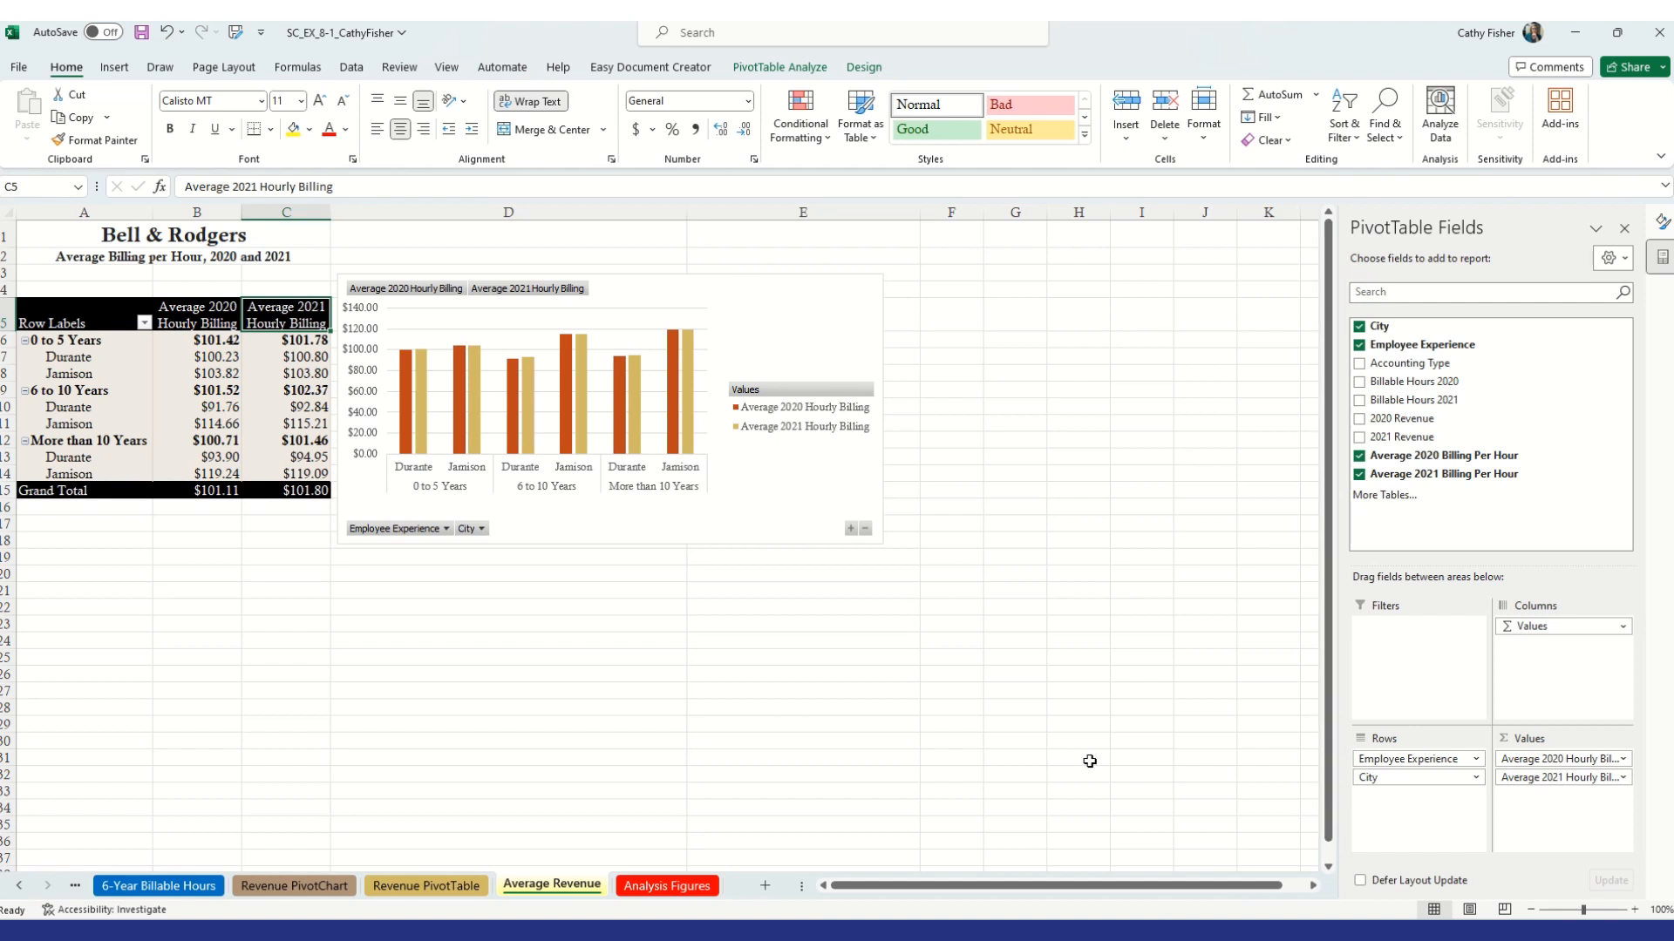
Hide the PivotTable field list, the expand/collapse buttons and the field headers
click(806, 72)
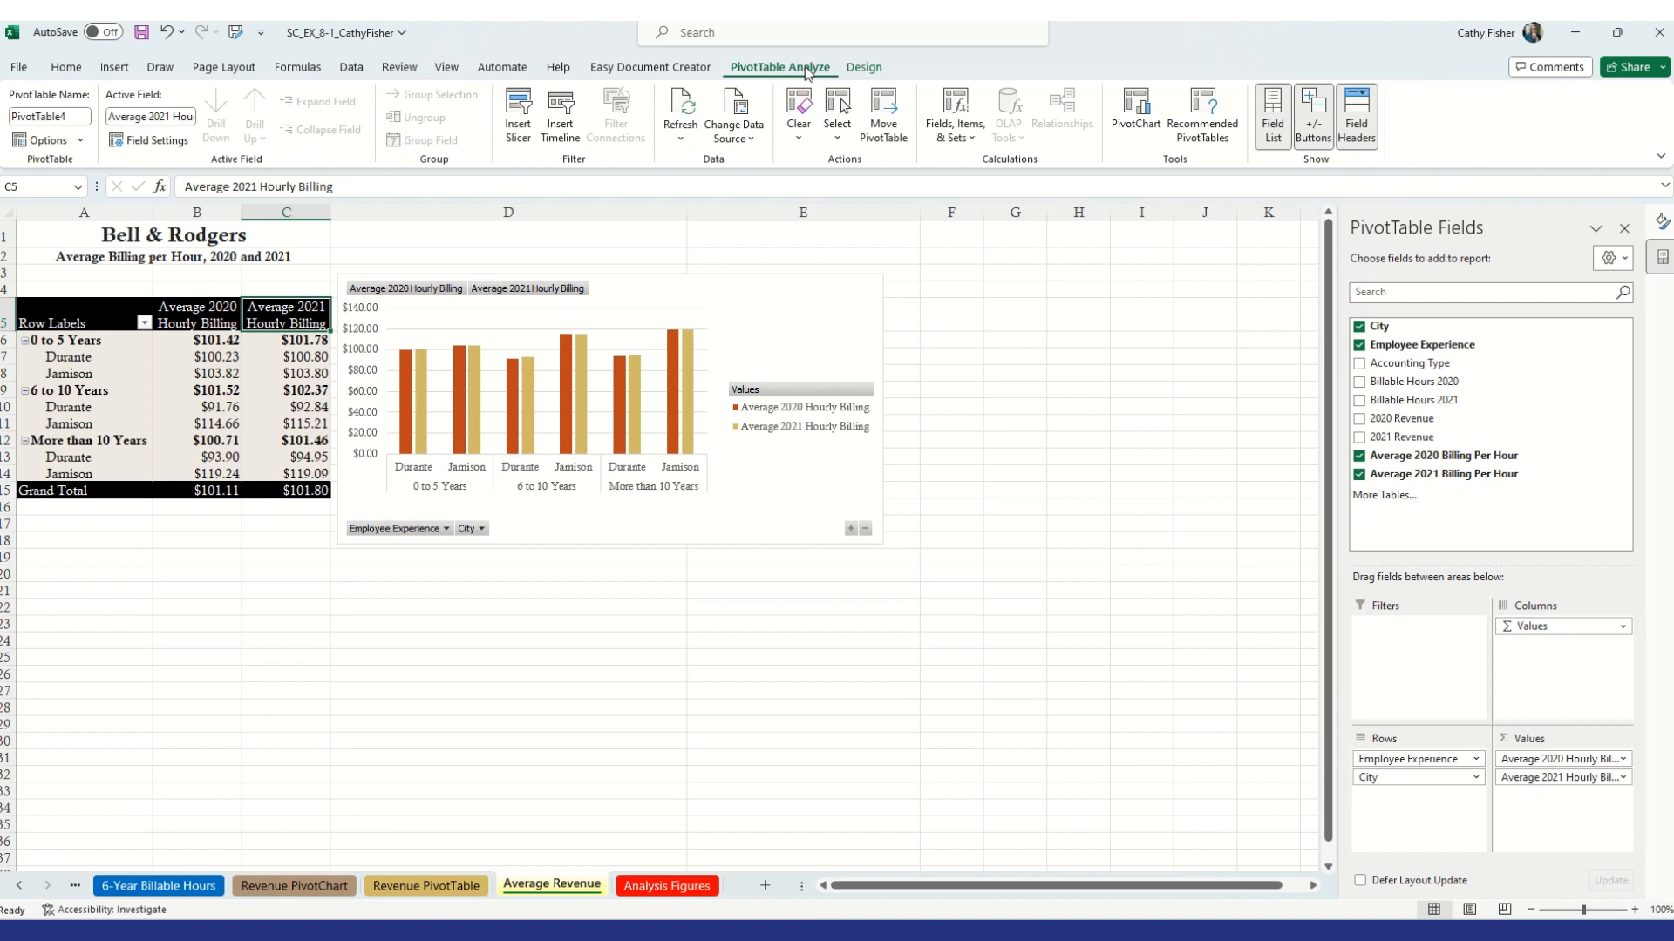
click(1274, 129)
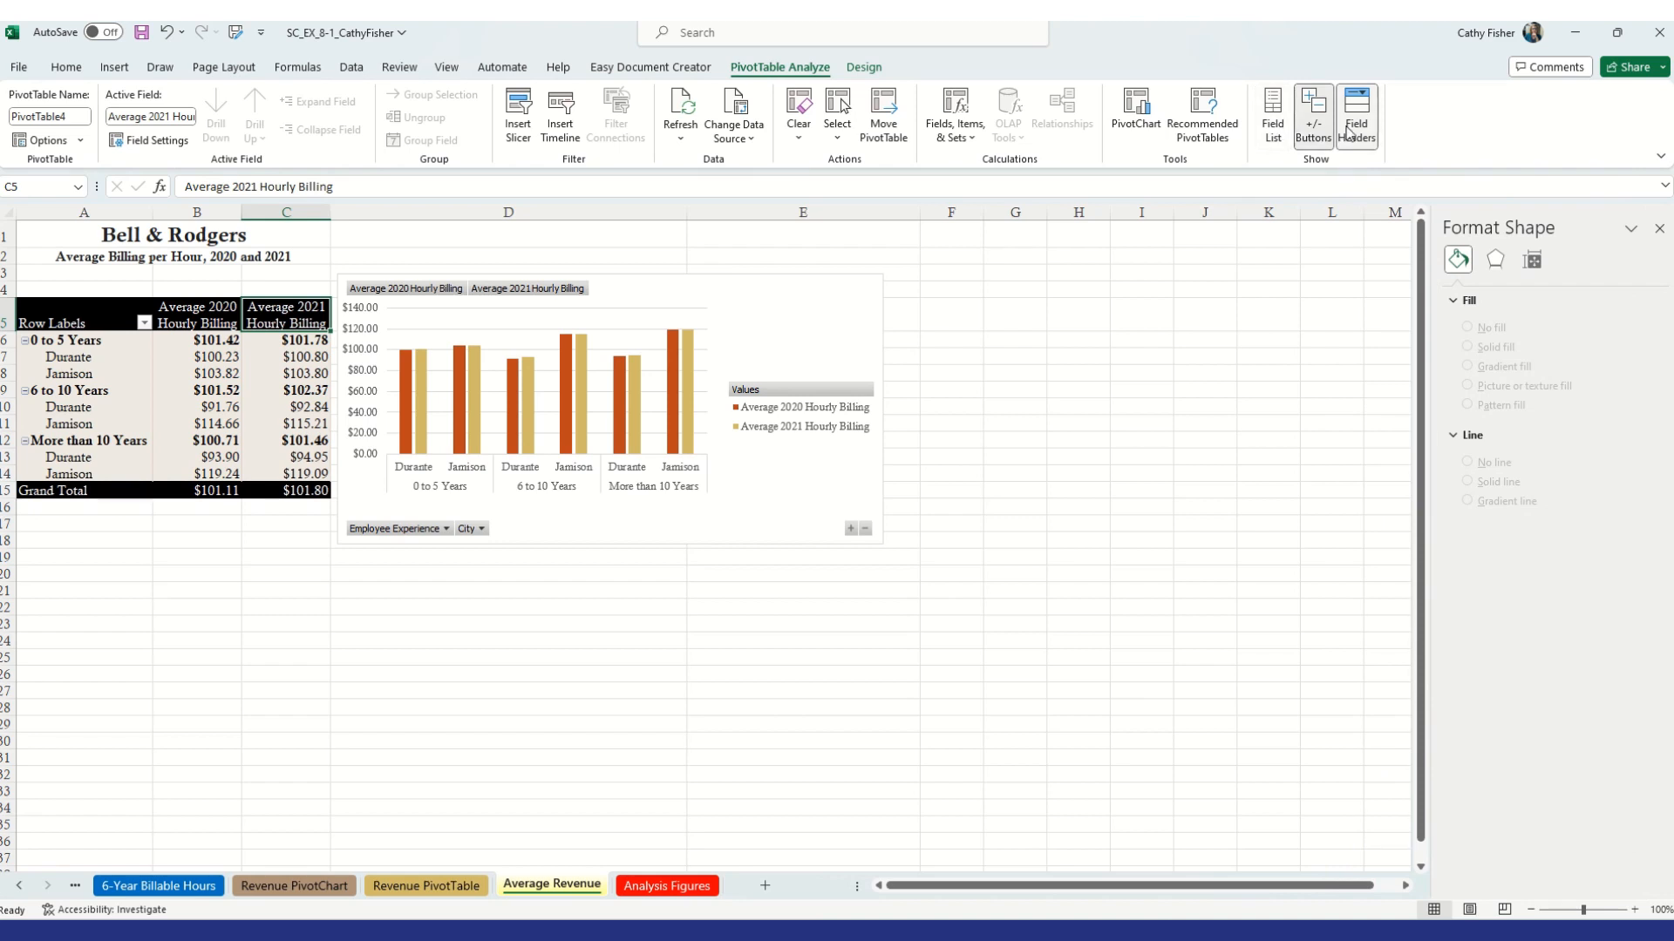
click(1313, 122)
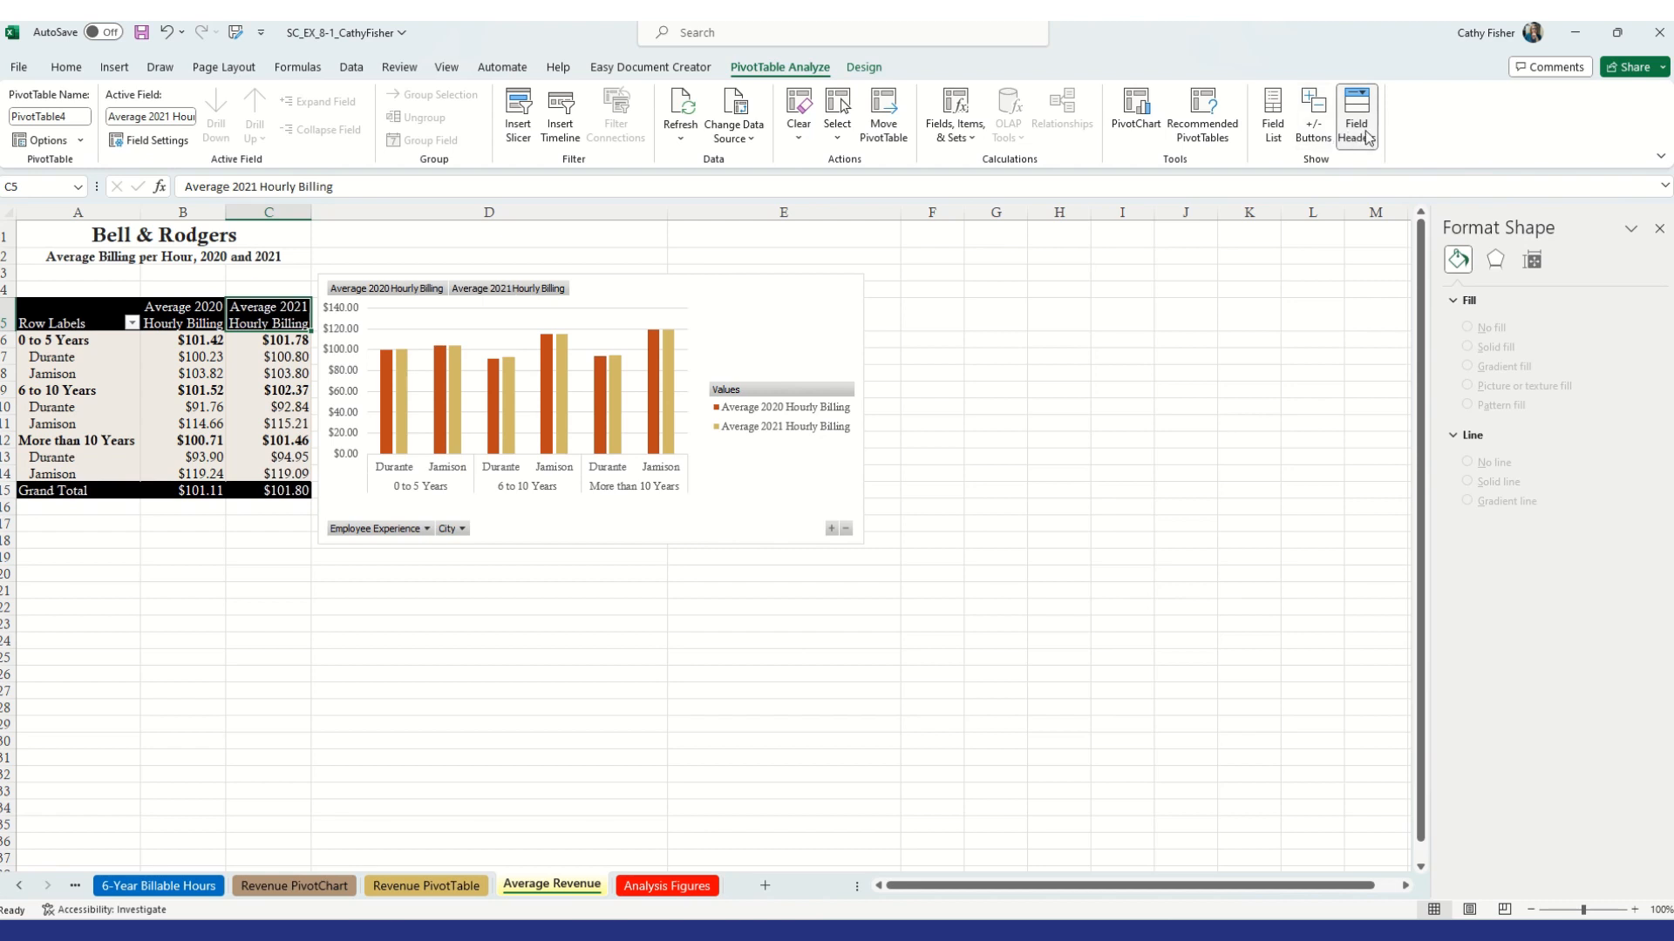
click(1366, 137)
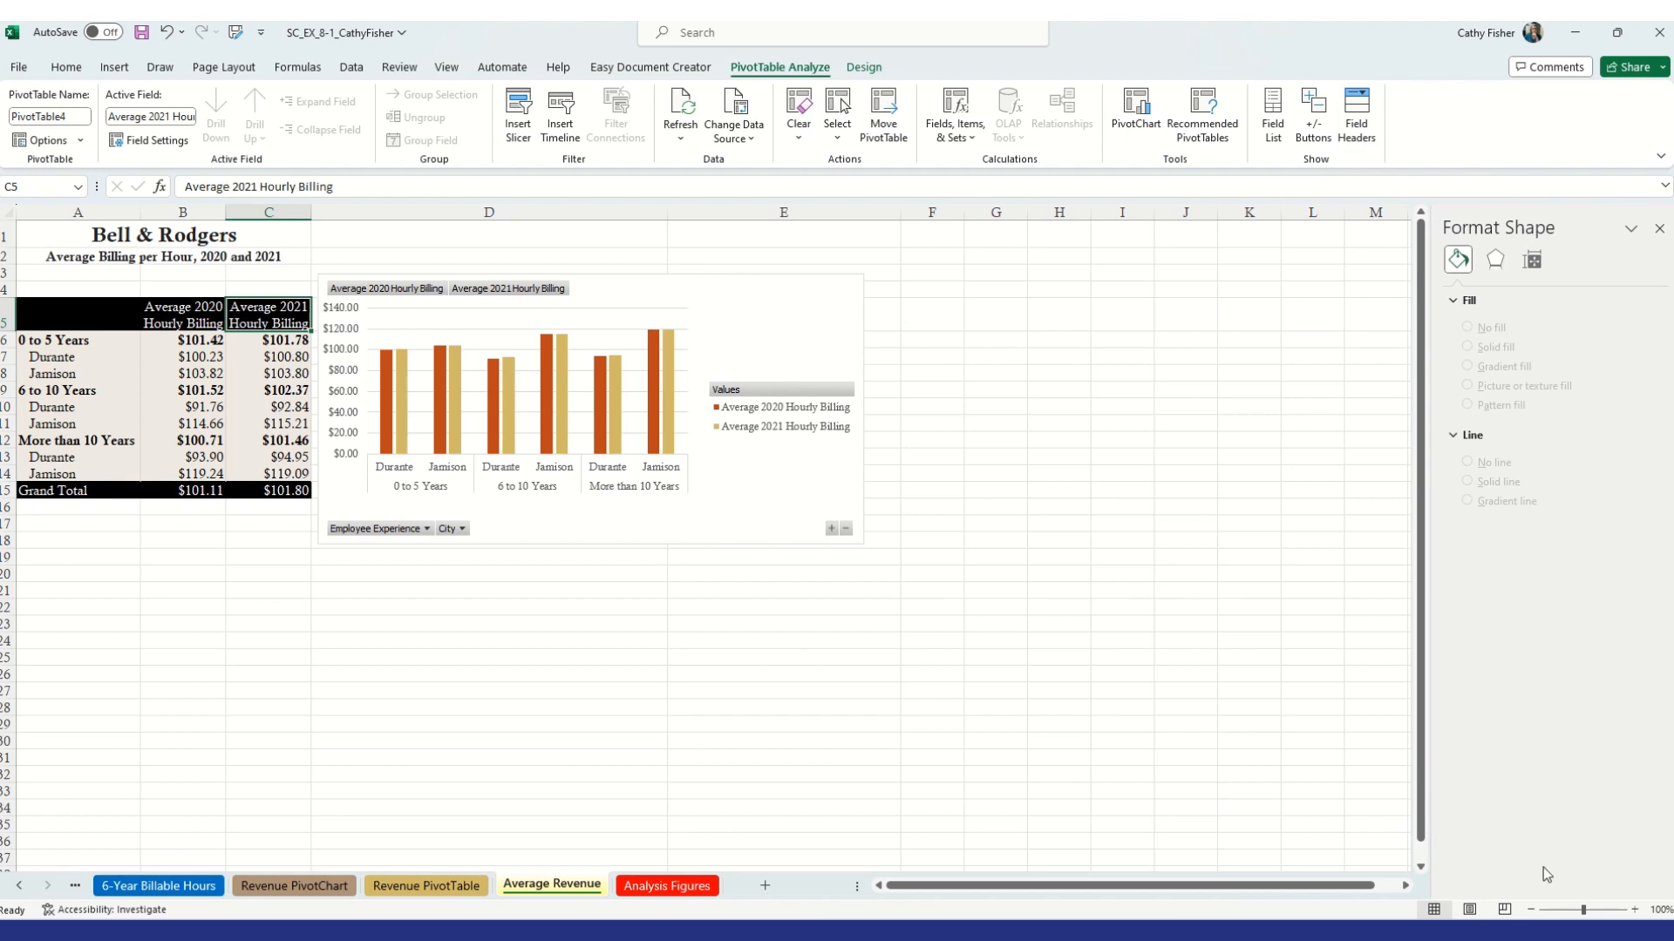
Move the PivotChart up to row 1 beside the PivotTable and narrow it to end at column D
click(1634, 910)
click(1633, 910)
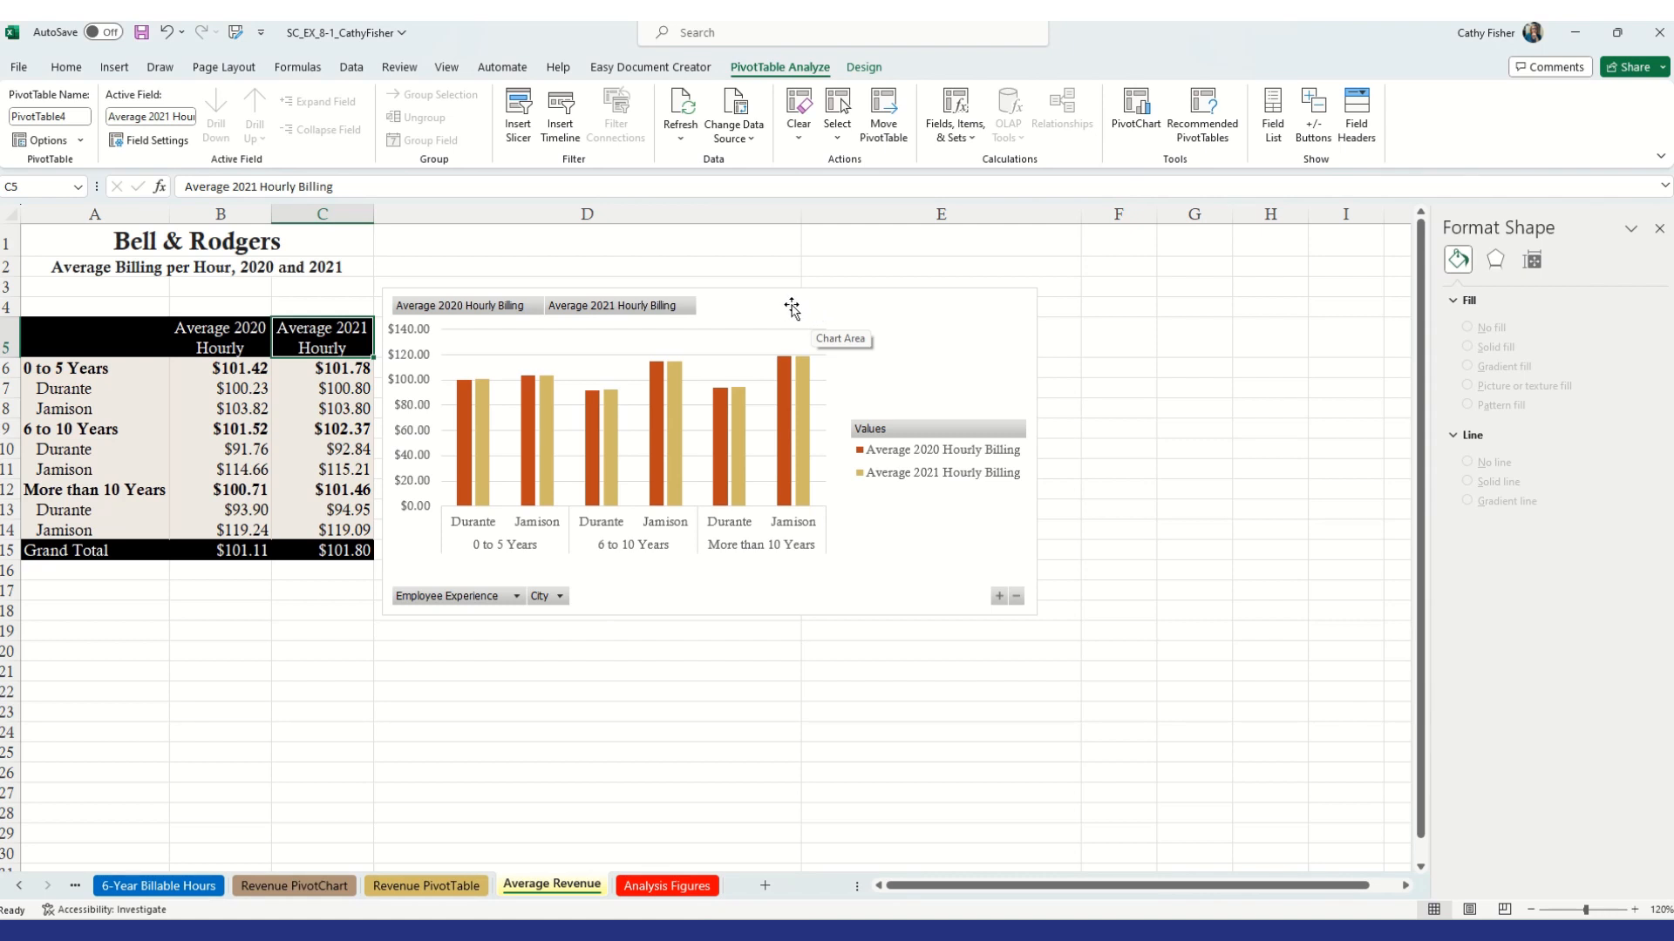
drag(792, 306, 783, 239)
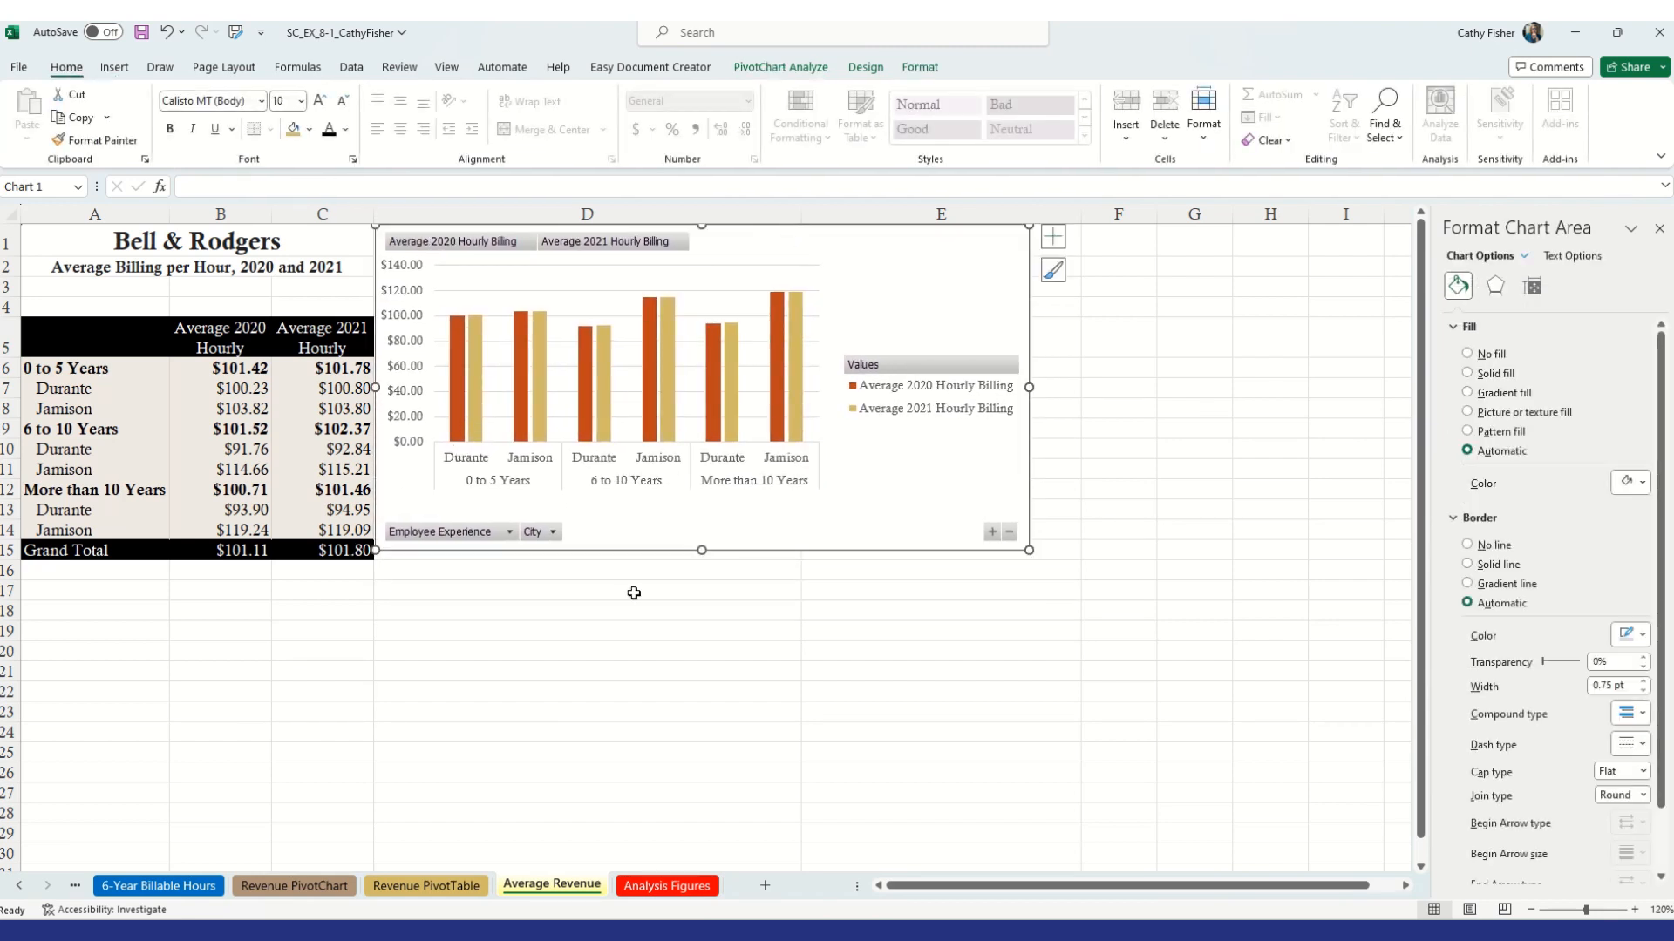
drag(1028, 550, 800, 560)
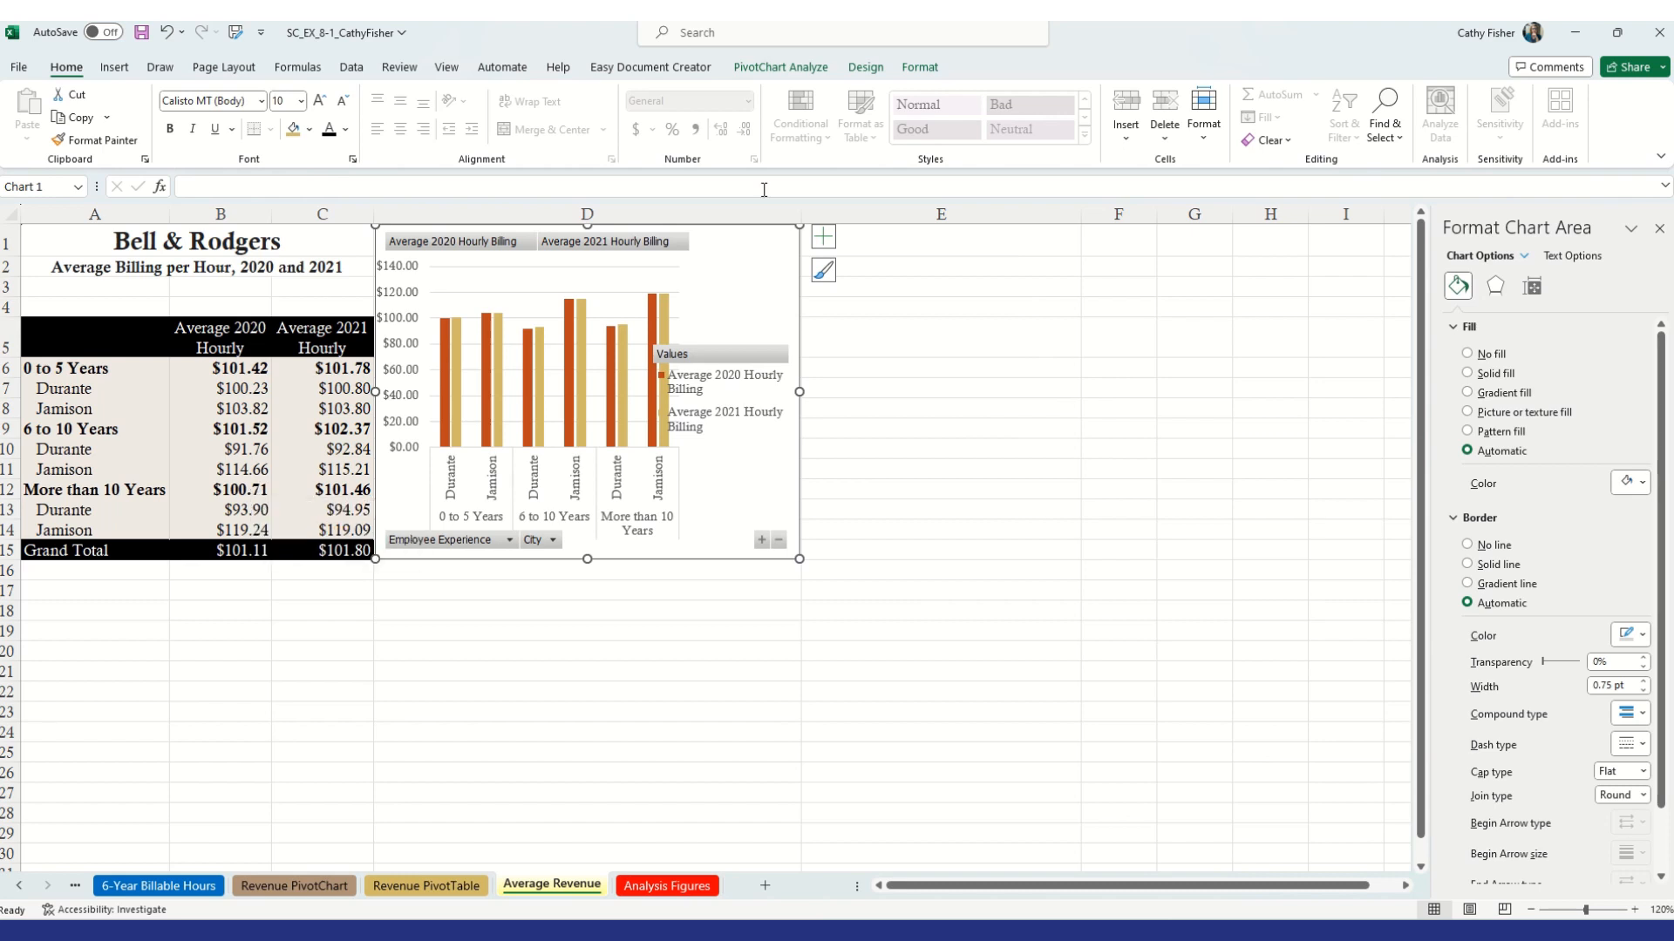
click(866, 70)
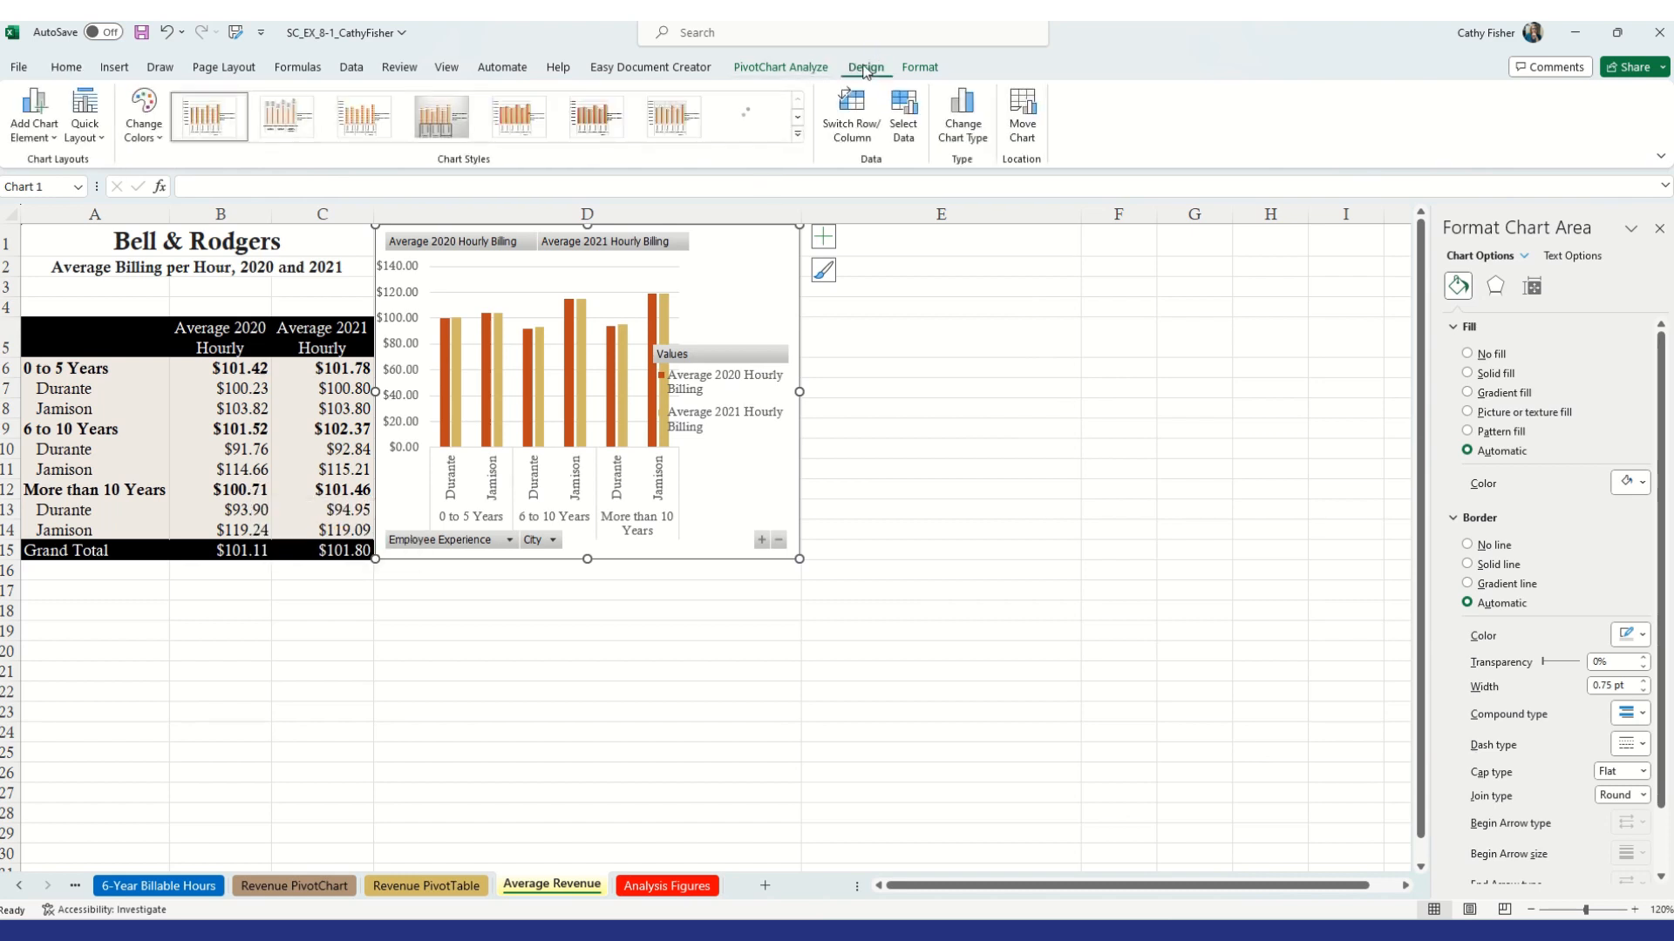
Apply chart Style 12 to the PivotChart
click(798, 139)
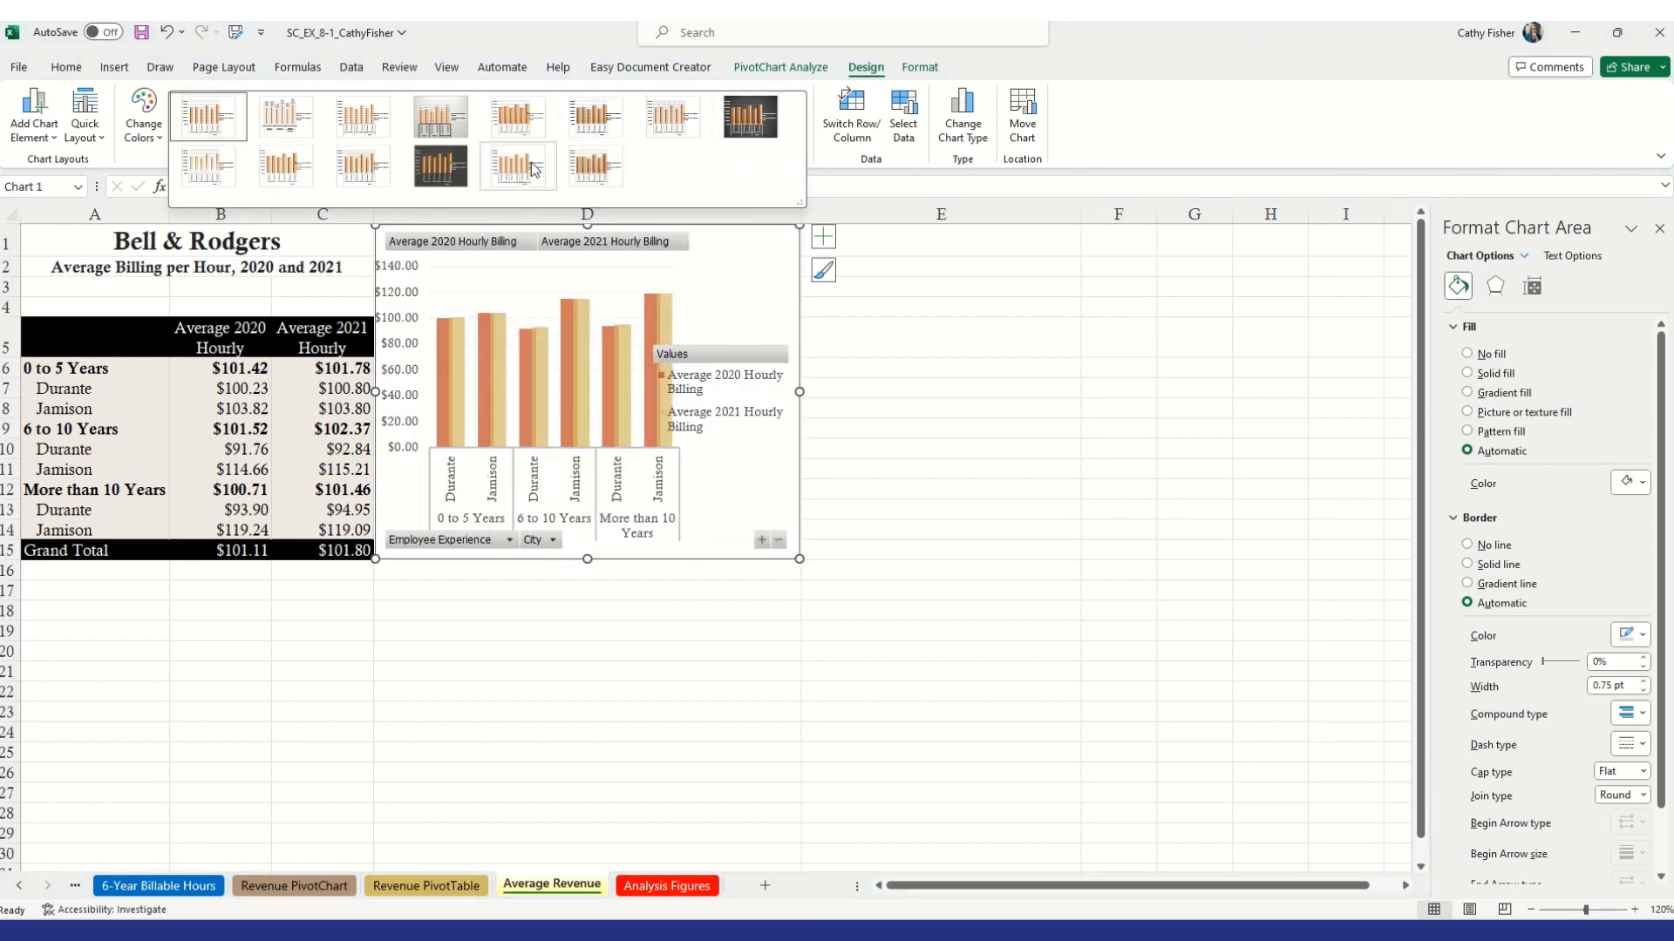
click(444, 170)
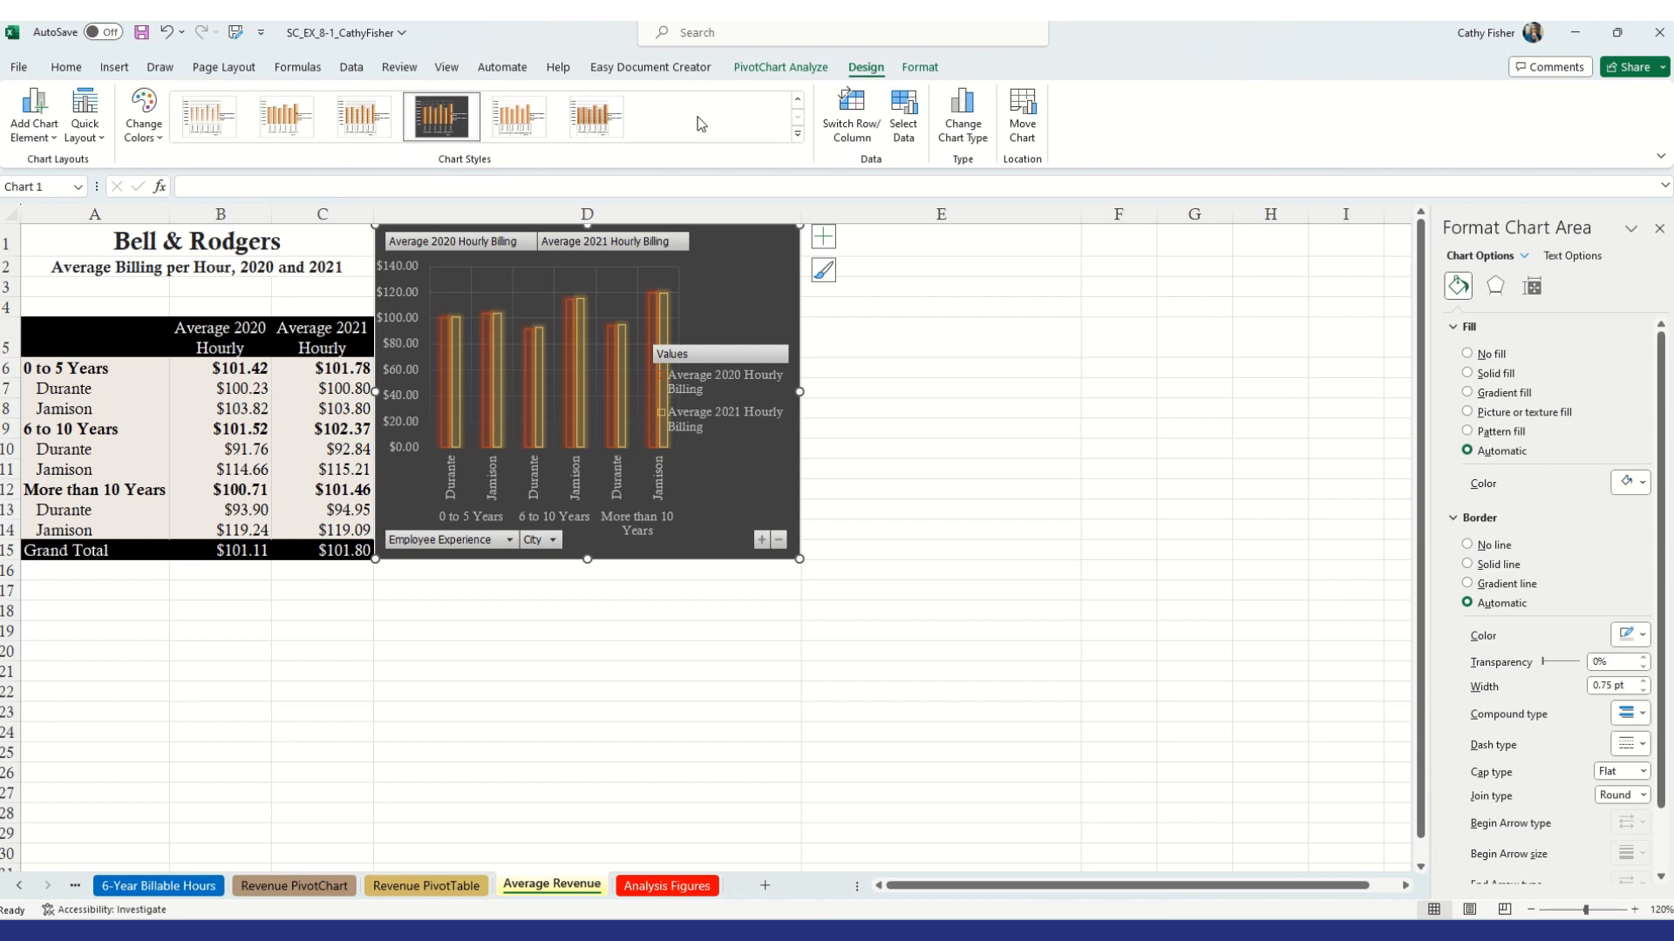
click(907, 75)
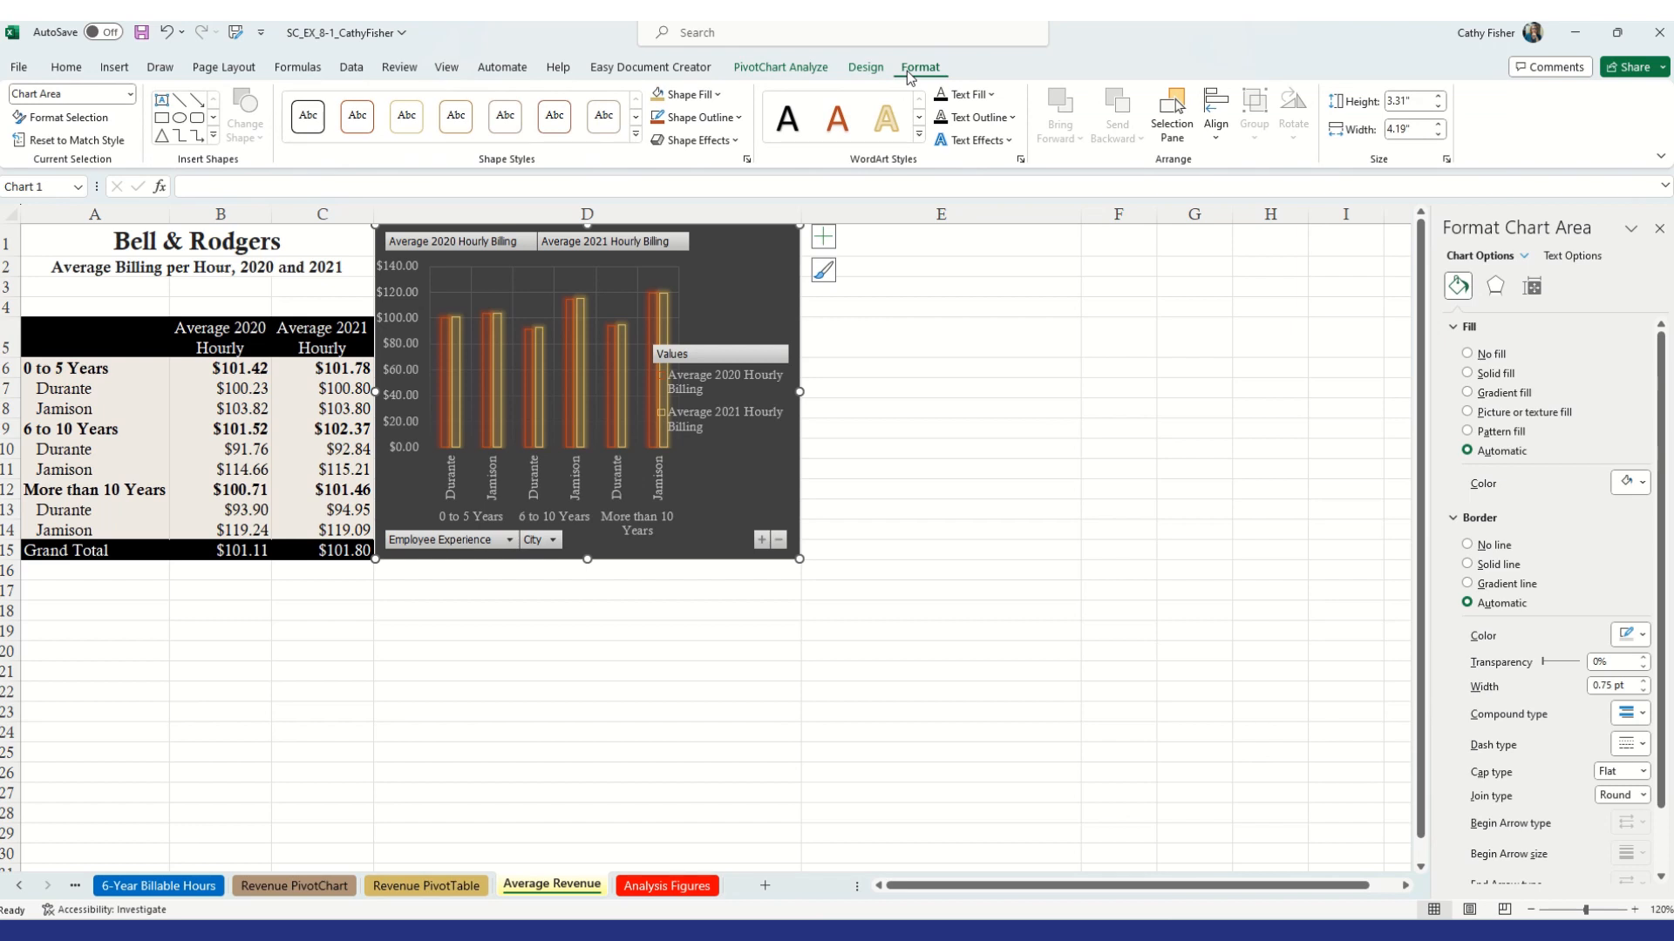
click(865, 68)
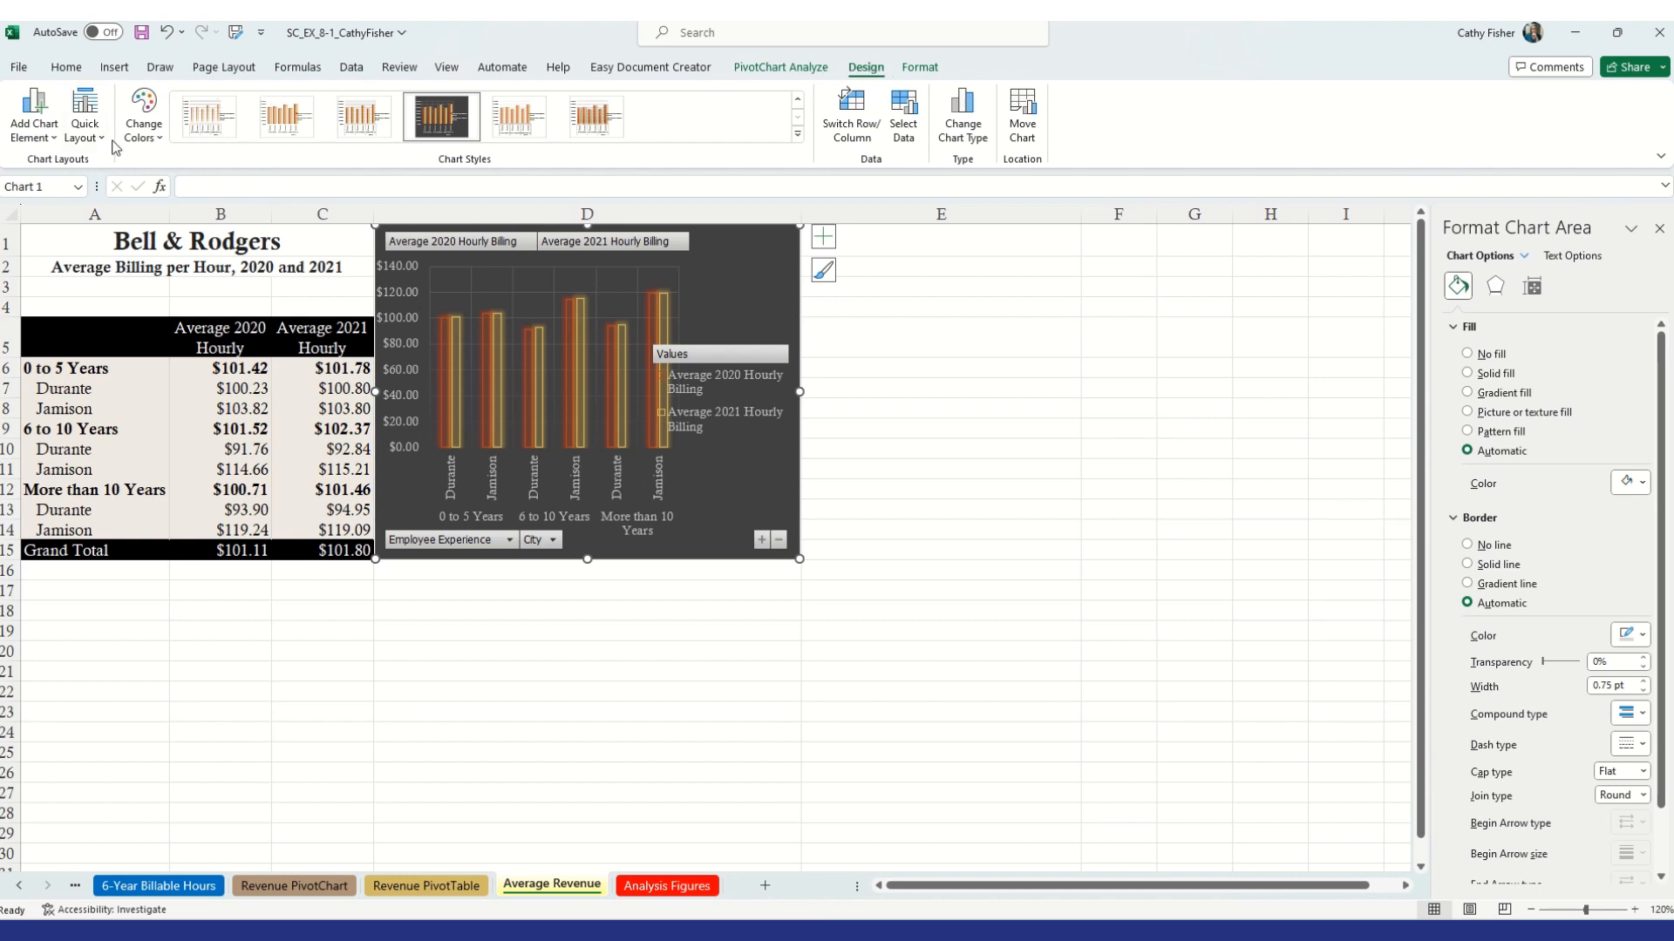
Change the PivotChart's colors to the third Colorful palette
click(159, 139)
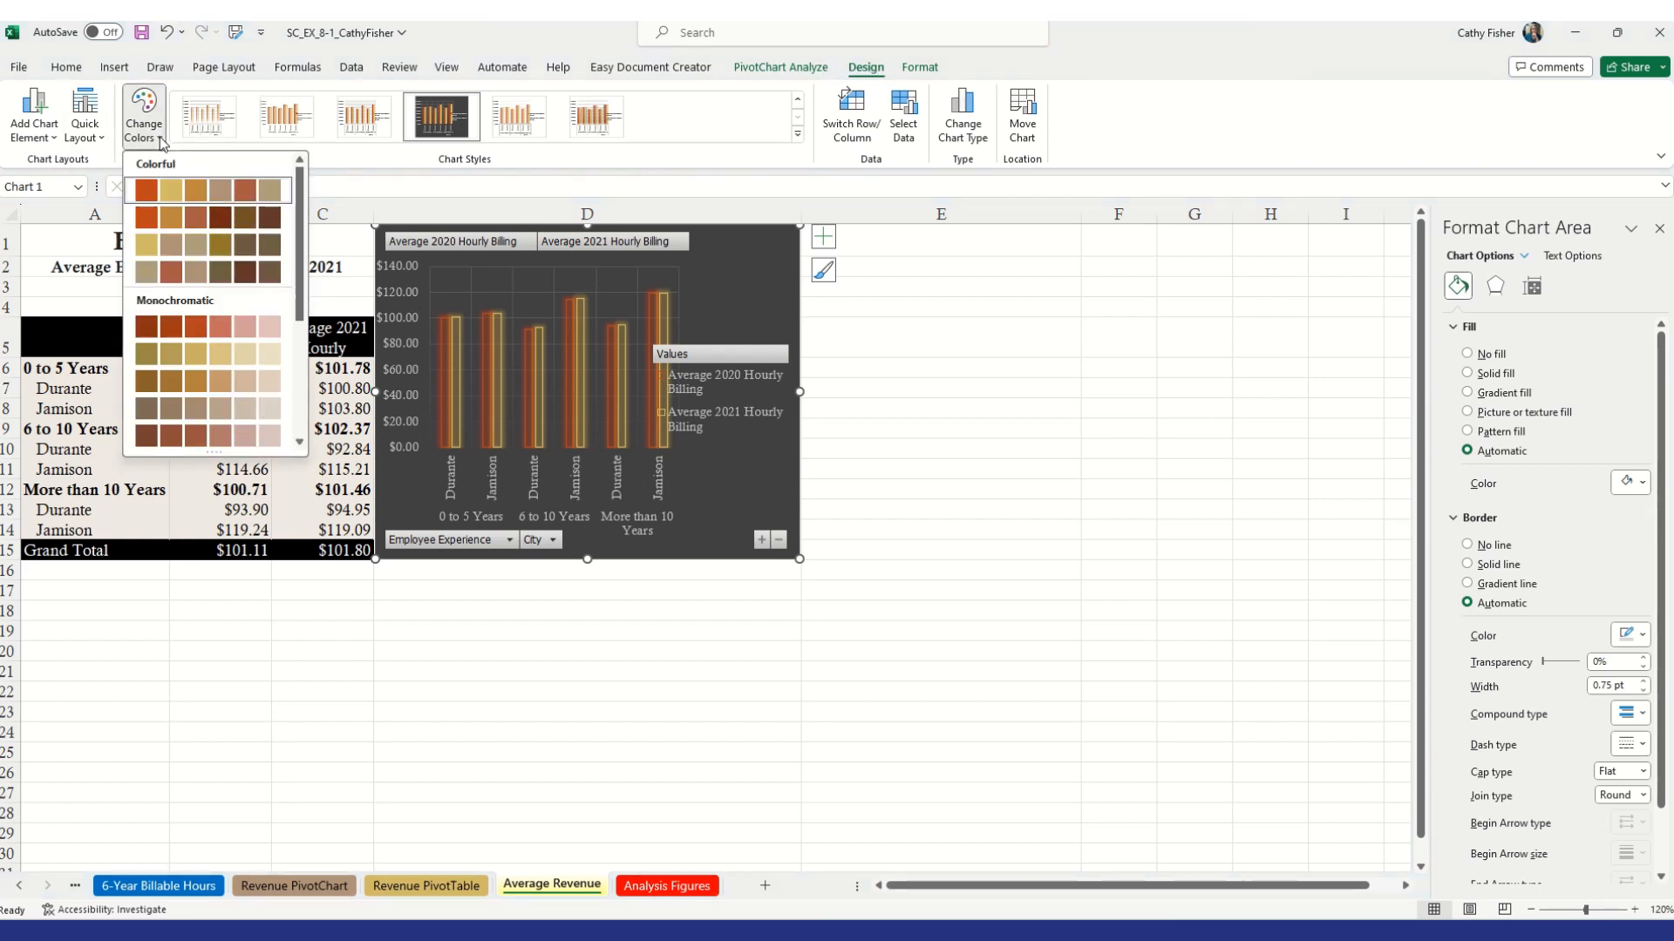
click(165, 248)
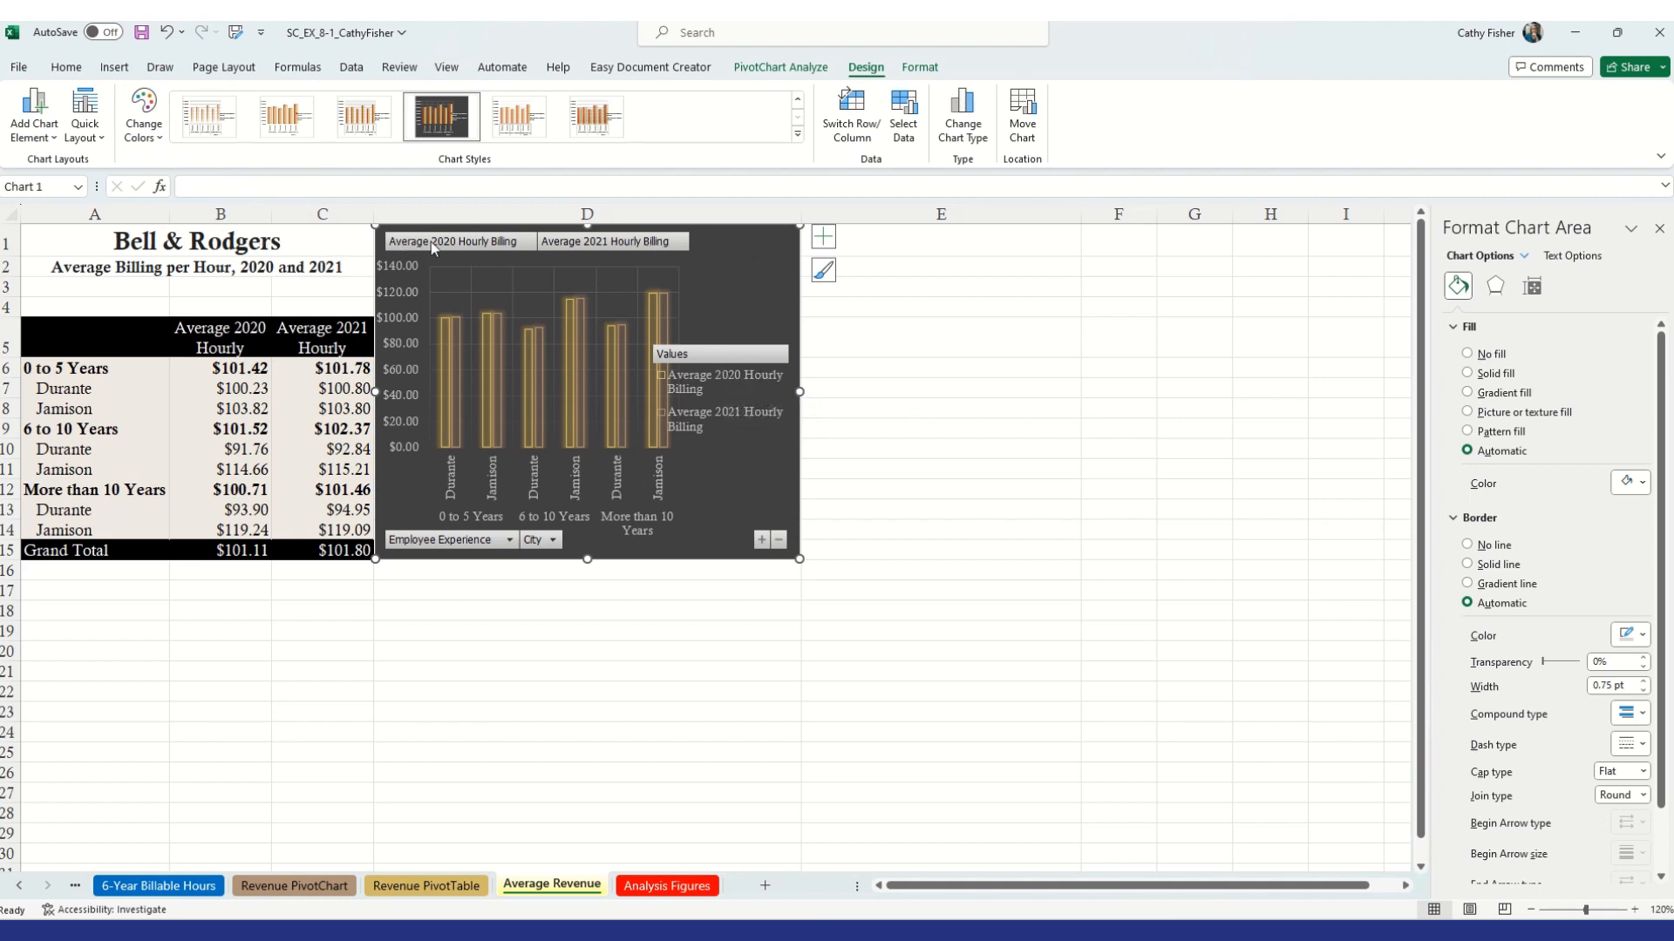
Position the PivotChart legend at the top of the chart
click(53, 139)
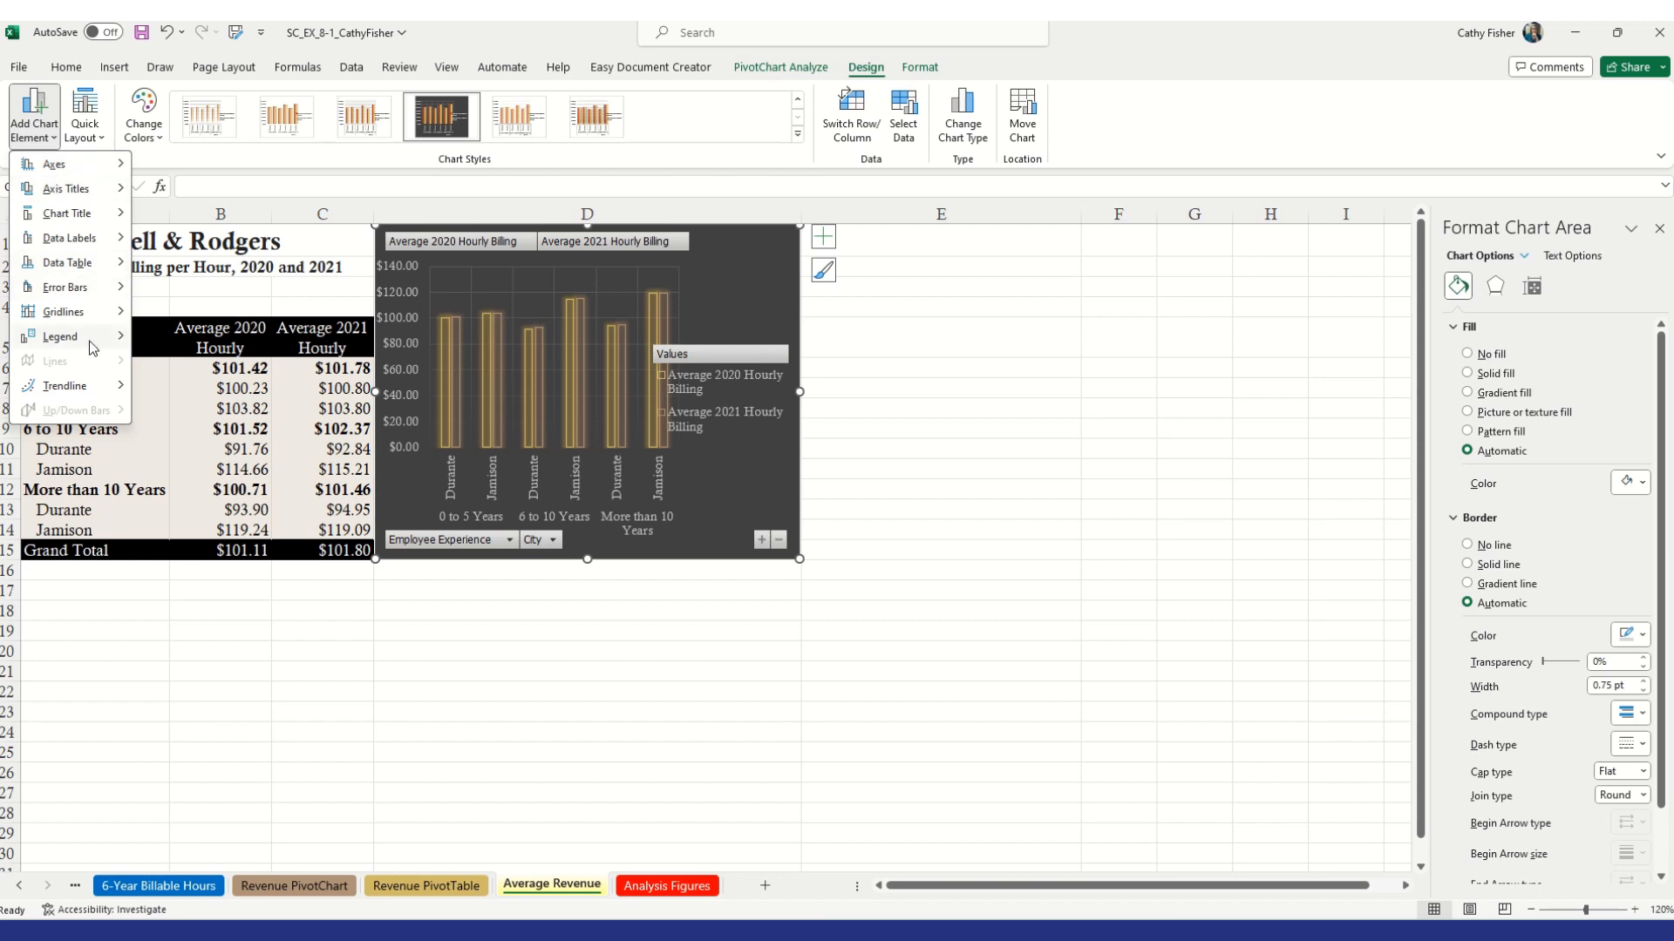
mouse_move(90, 347)
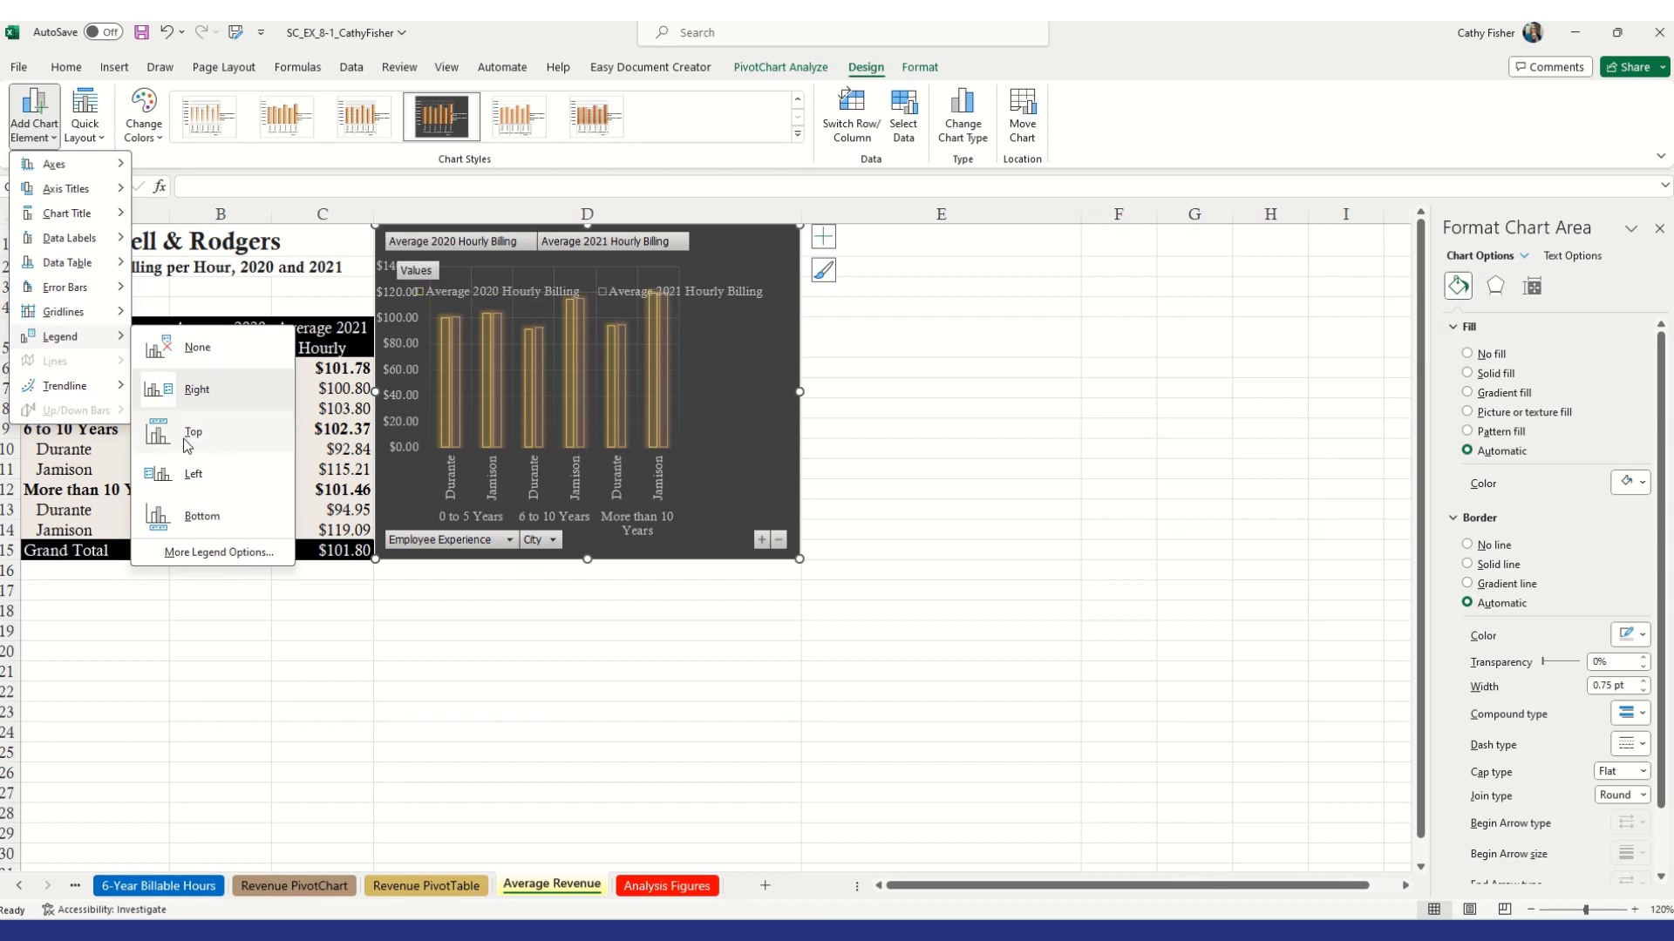
click(186, 440)
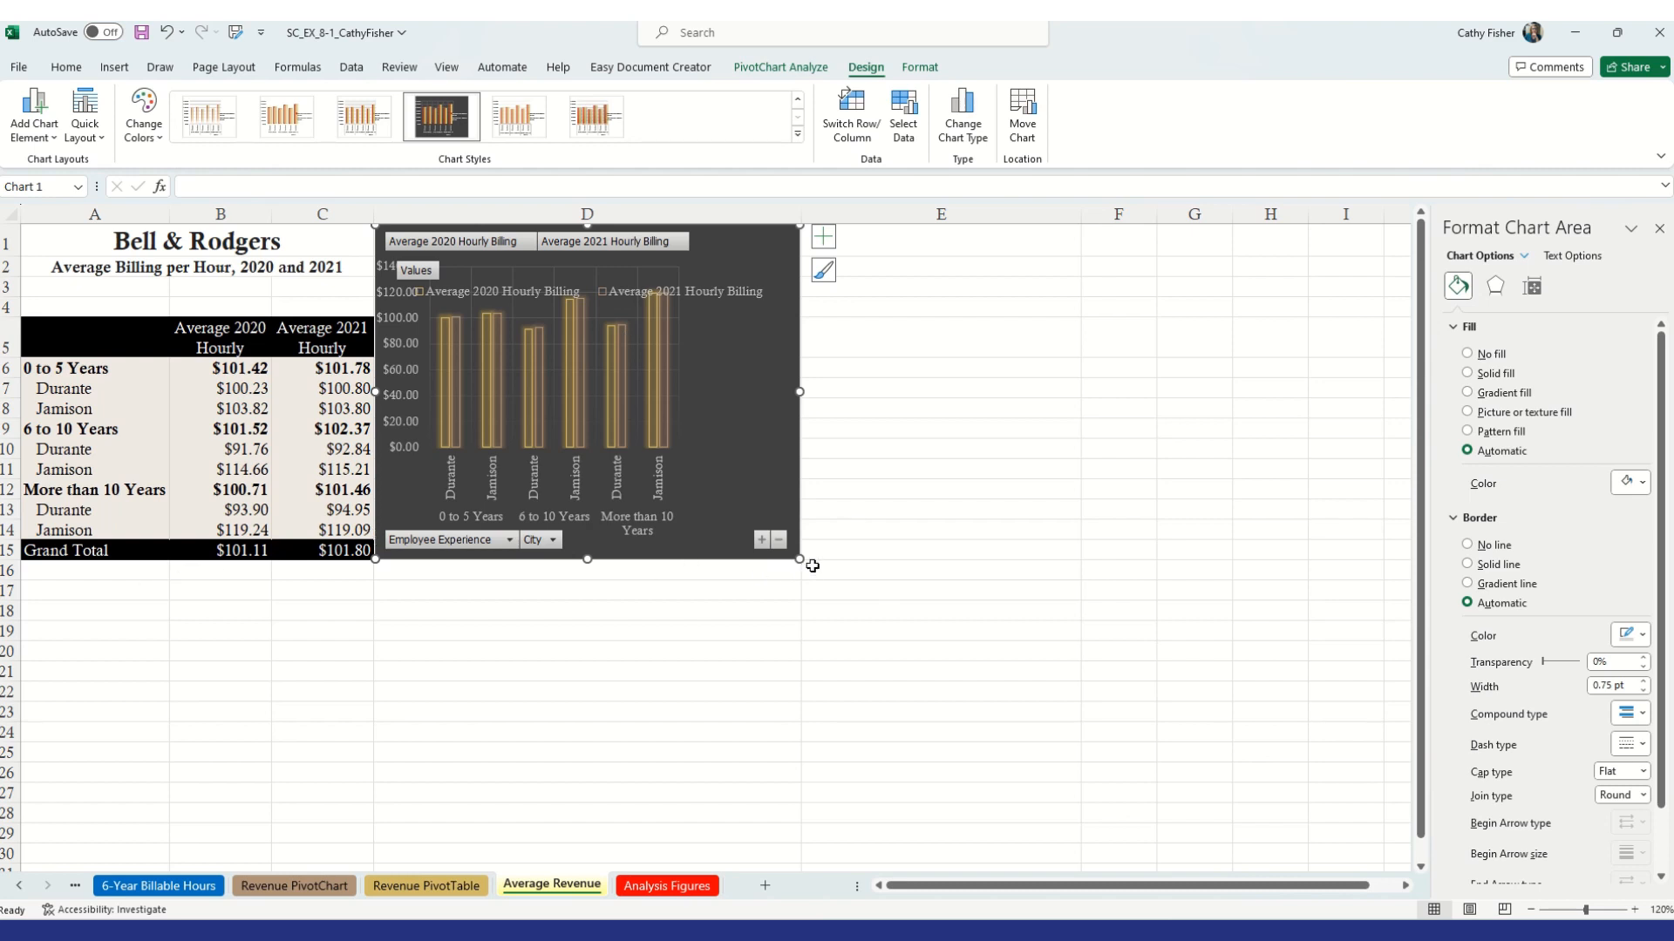
Set the width of column D to 50
click(621, 209)
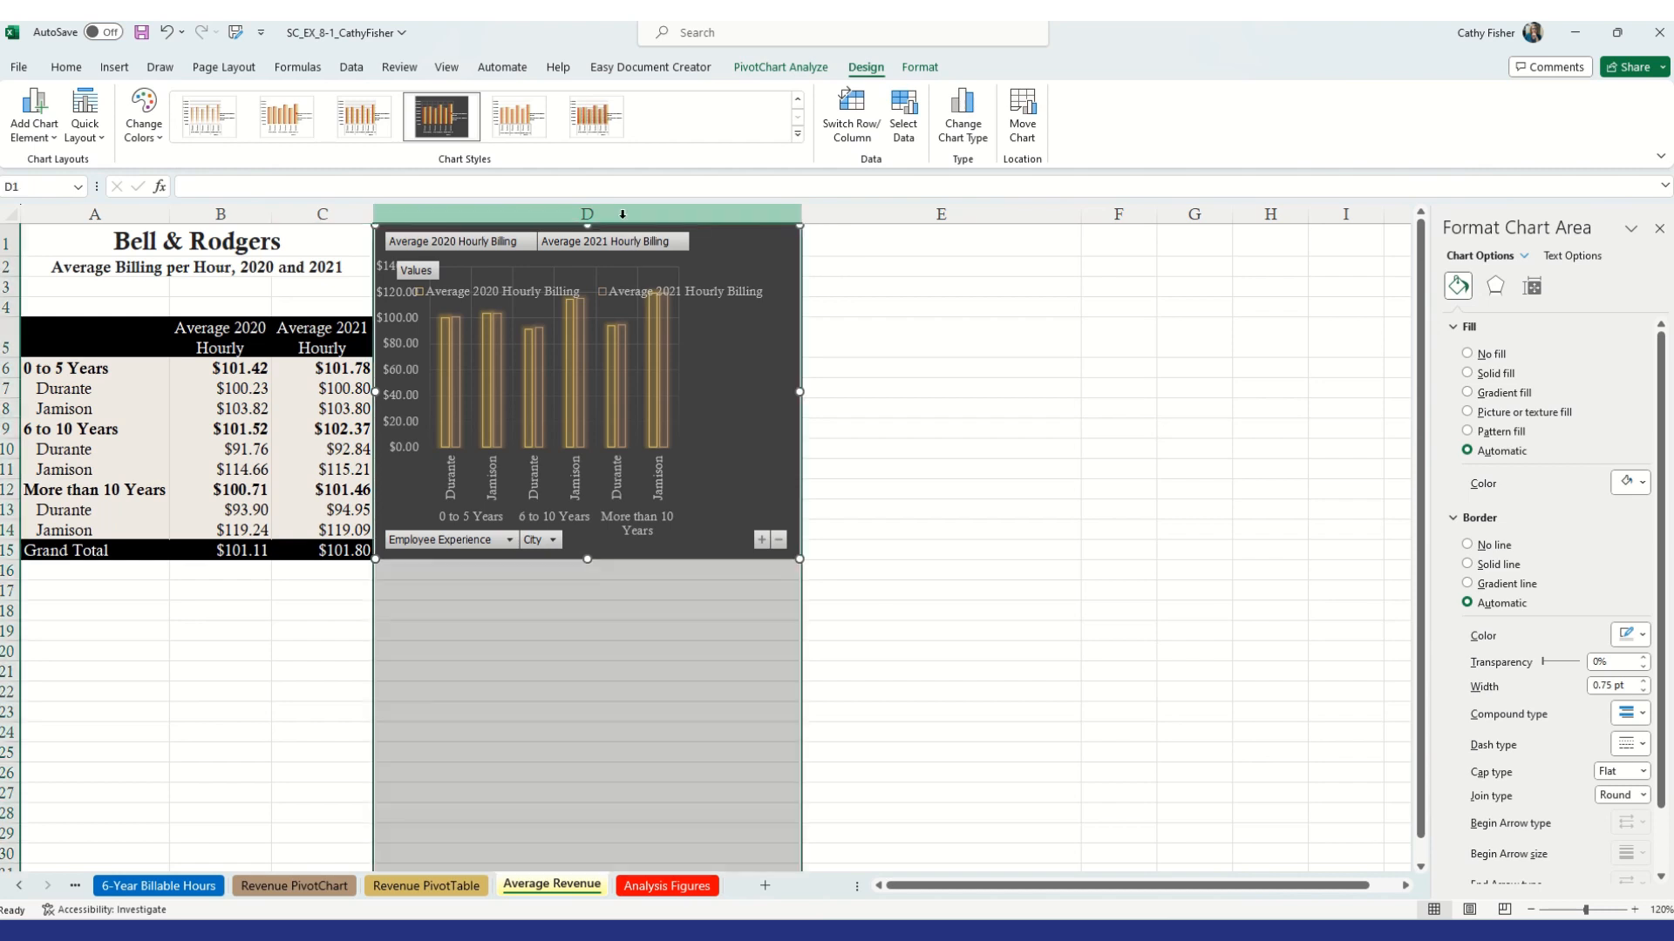
right_click(621, 209)
click(695, 493)
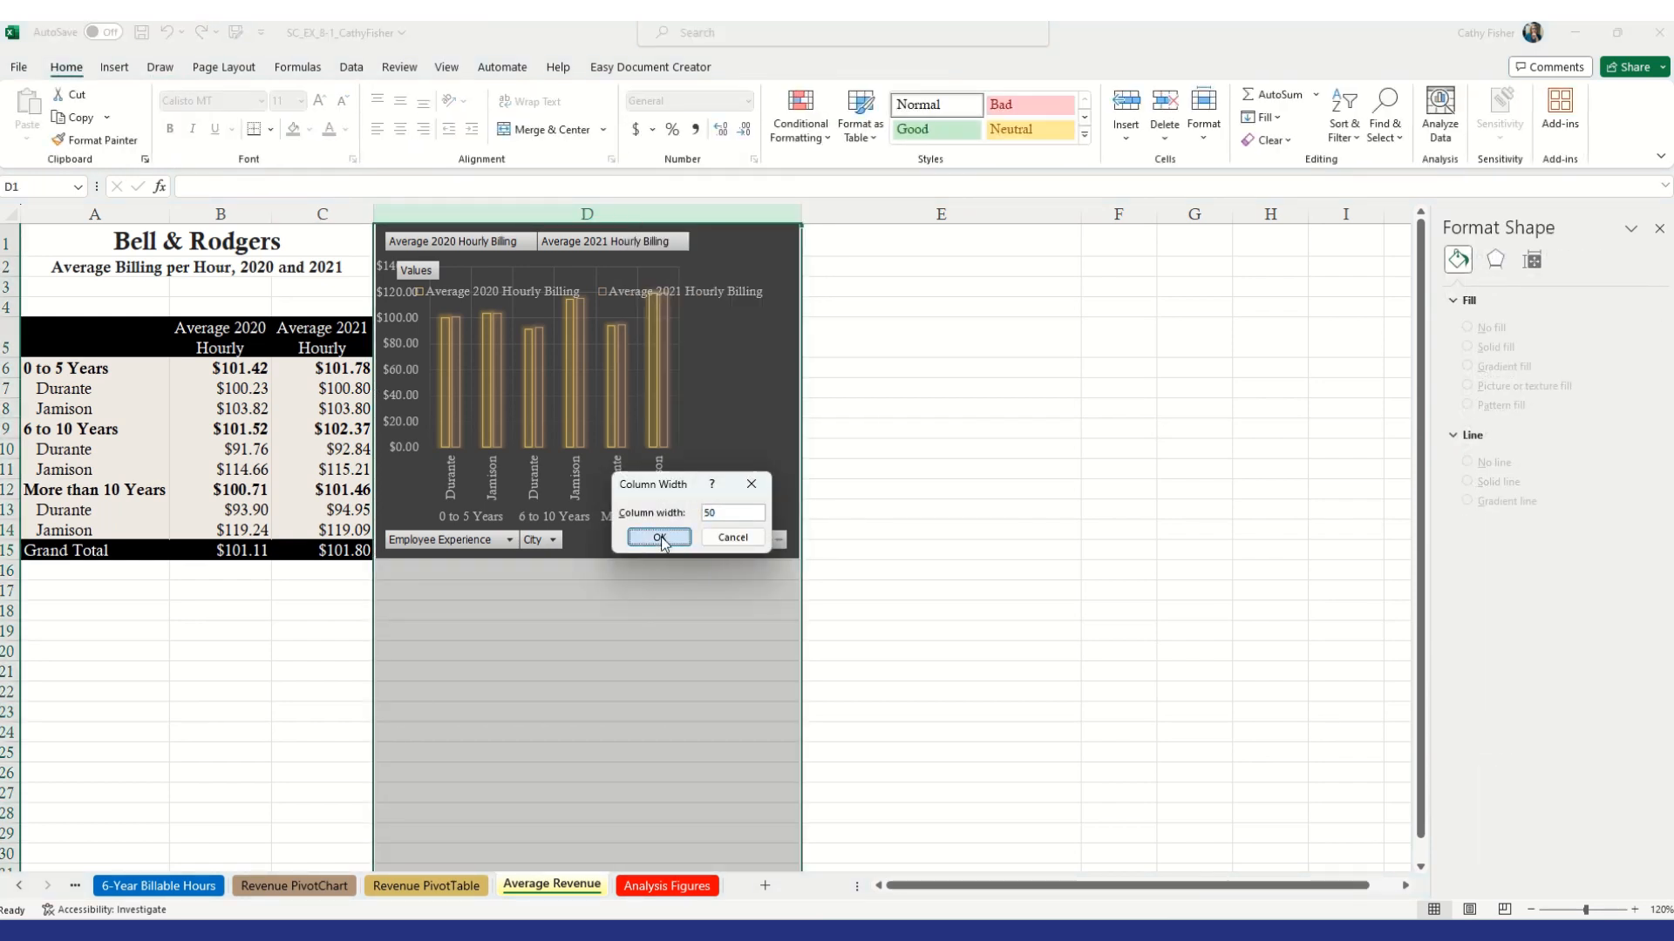
click(660, 538)
click(864, 597)
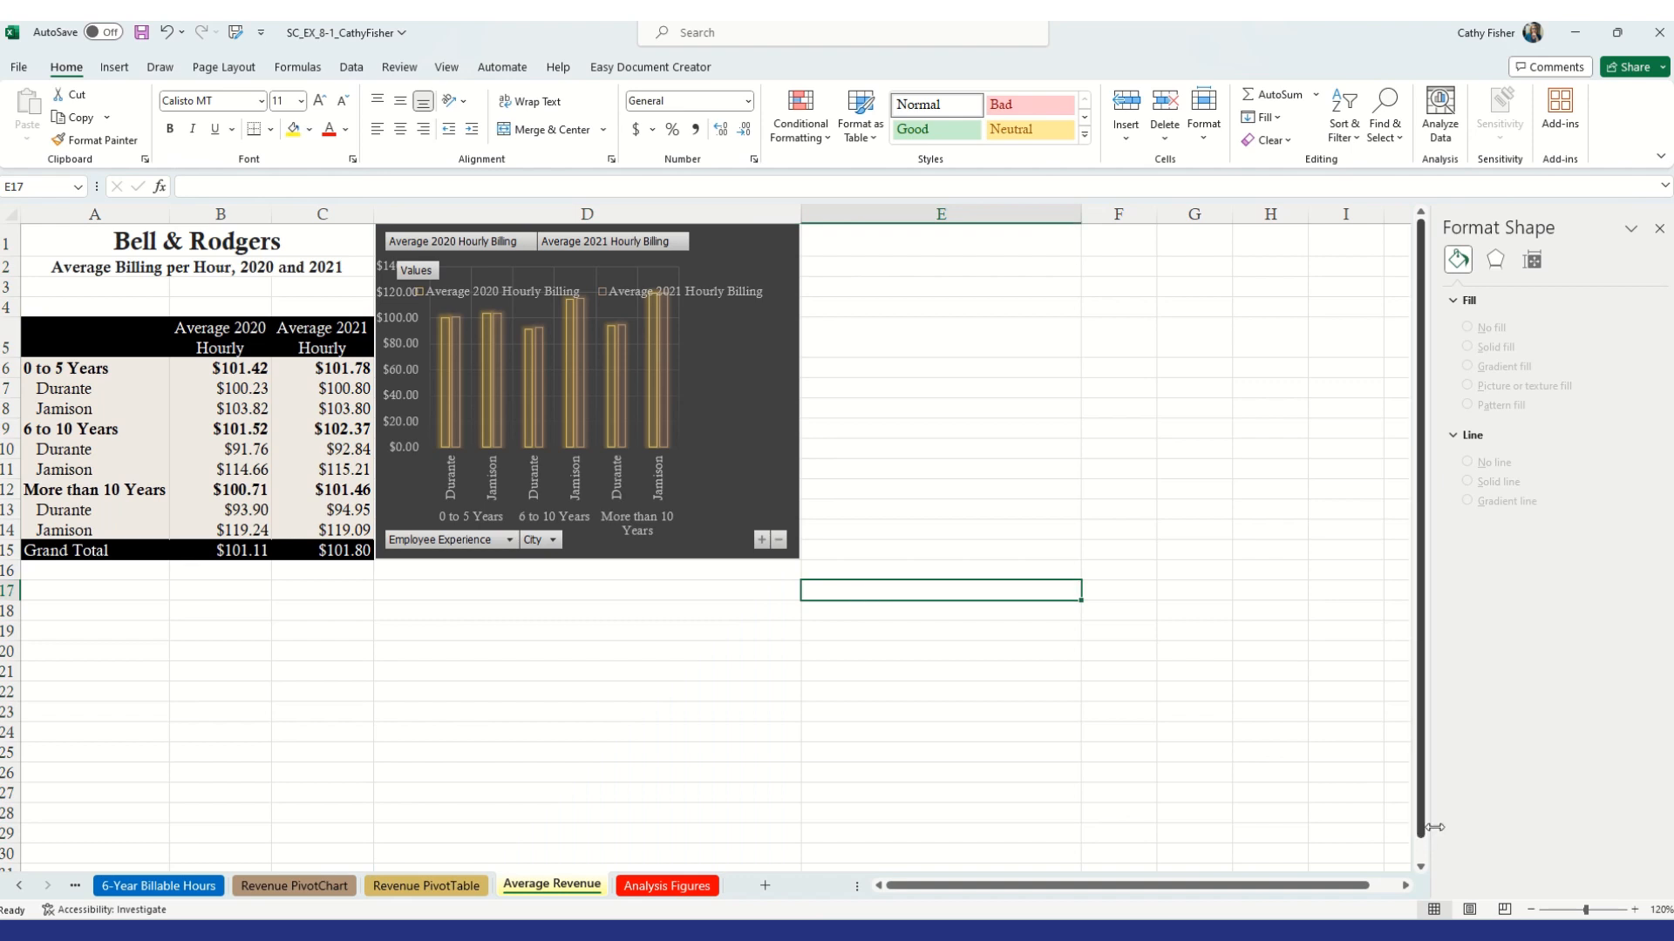
Hide all field buttons on the PivotChart
click(1635, 910)
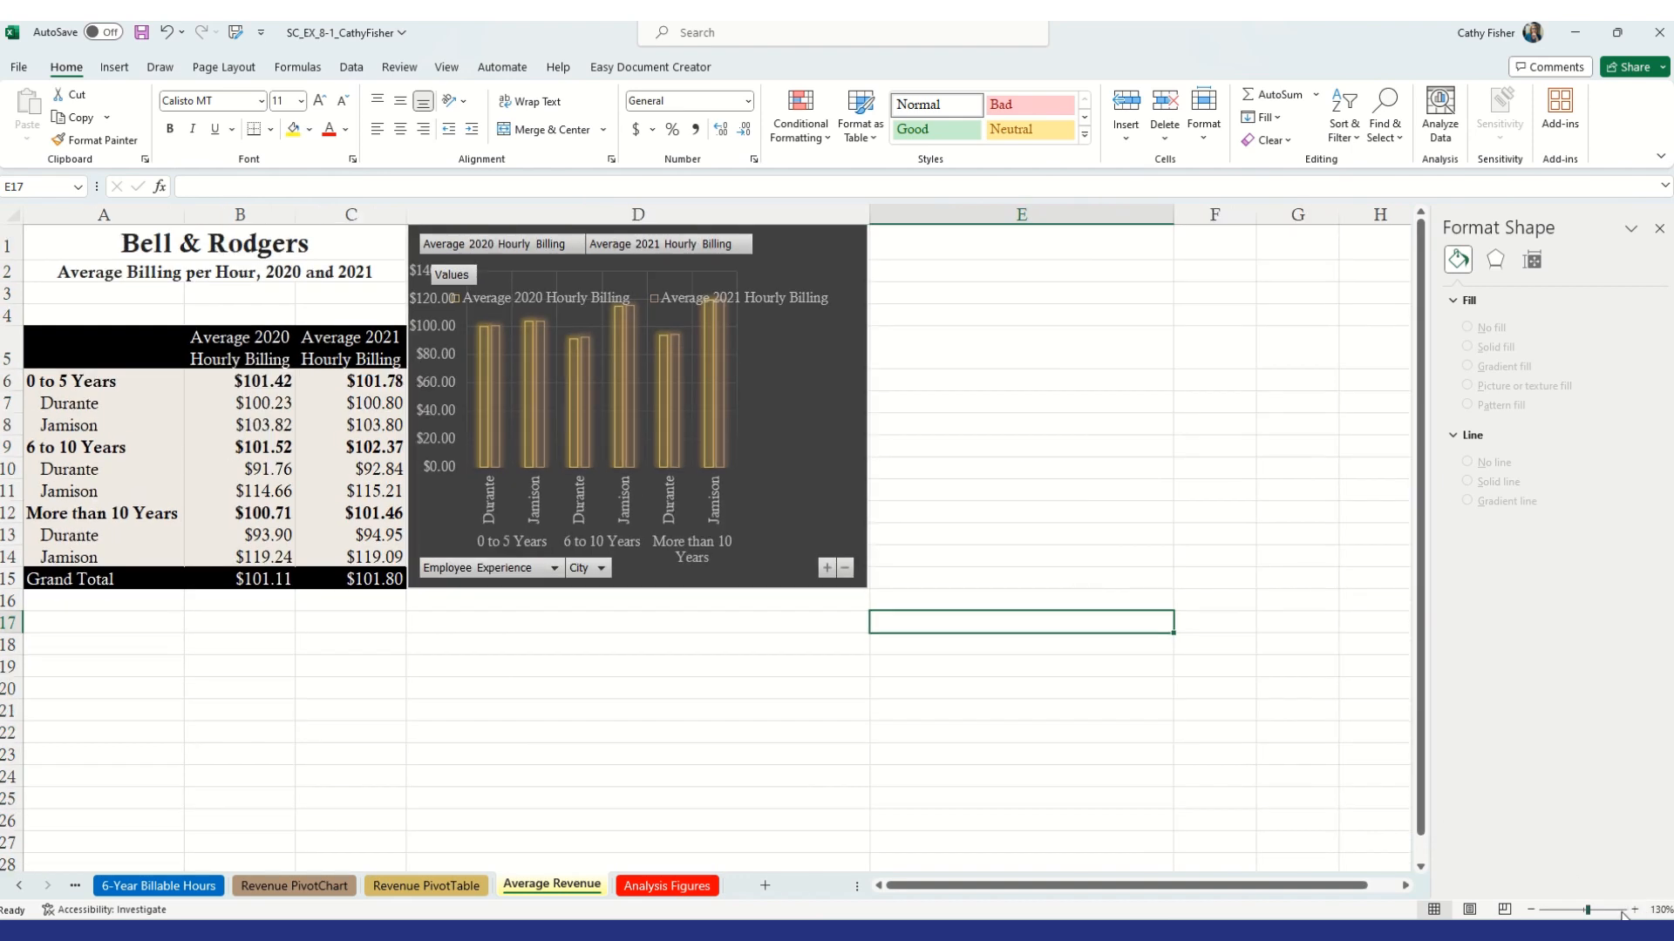
click(1530, 909)
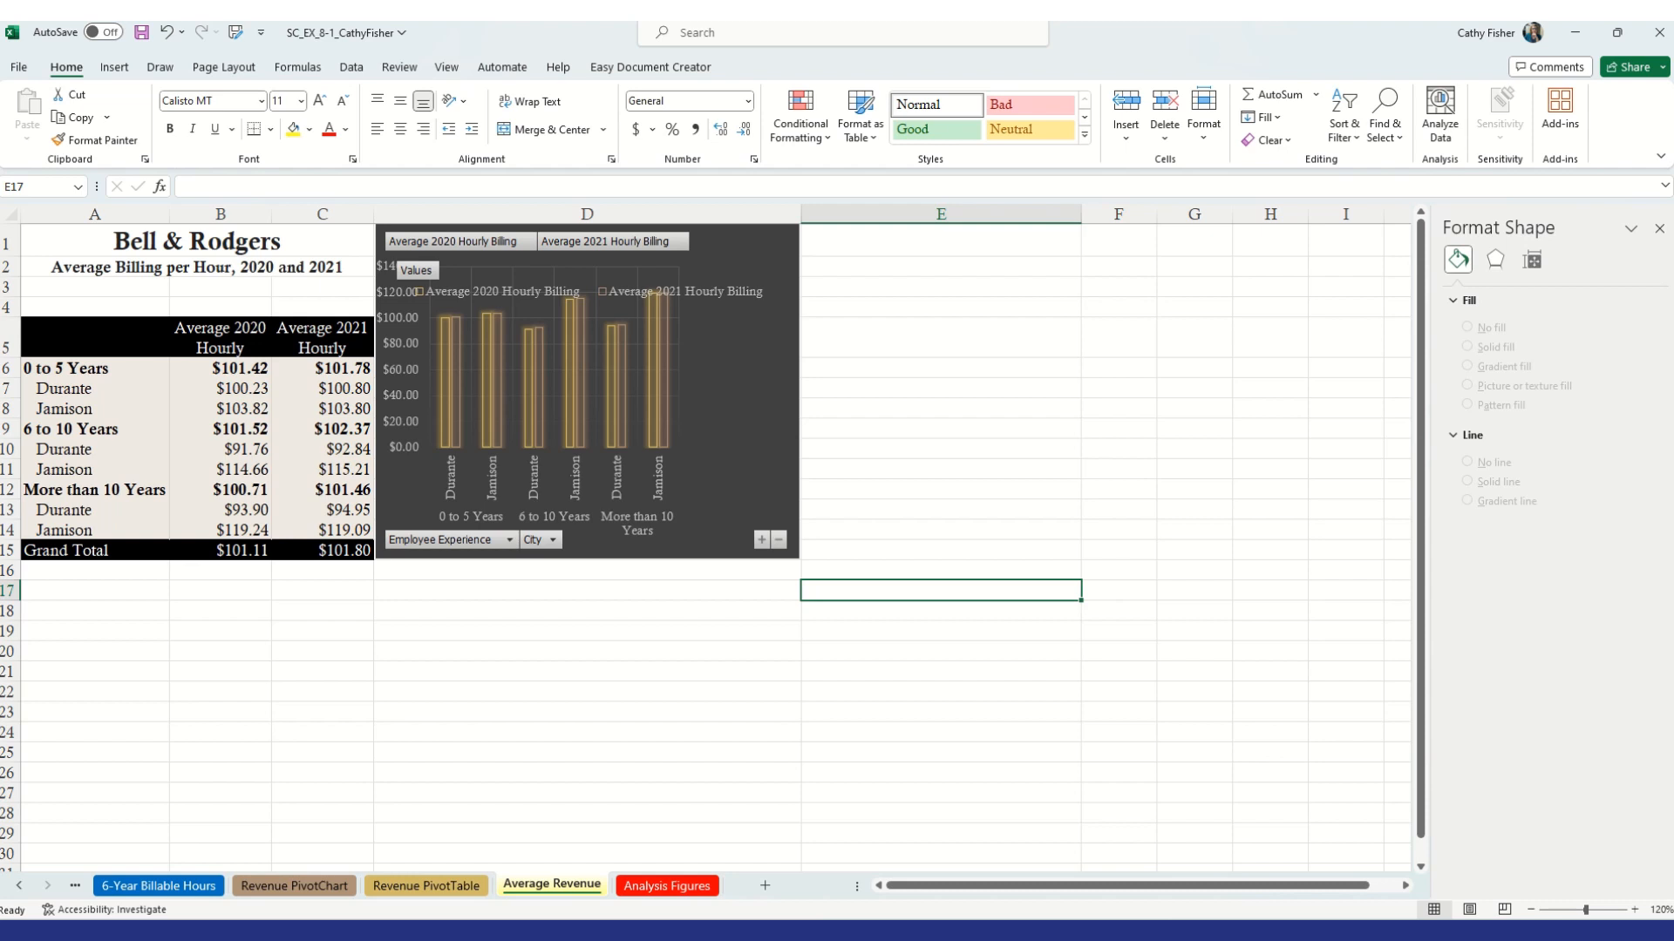
click(748, 365)
click(819, 67)
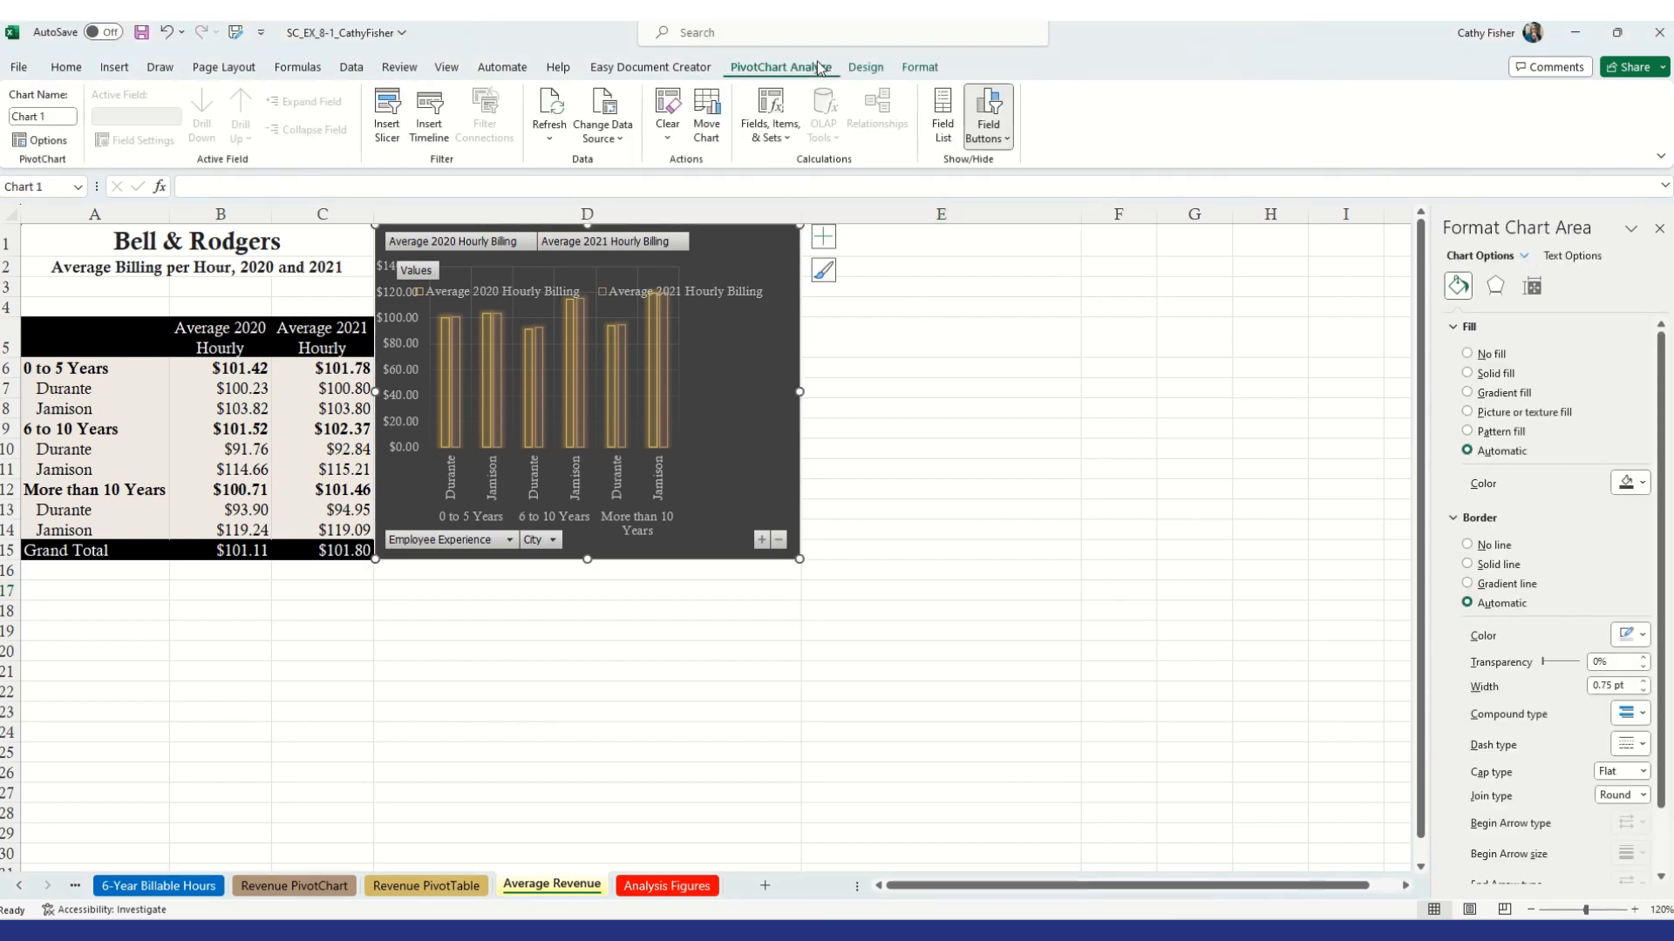
click(989, 118)
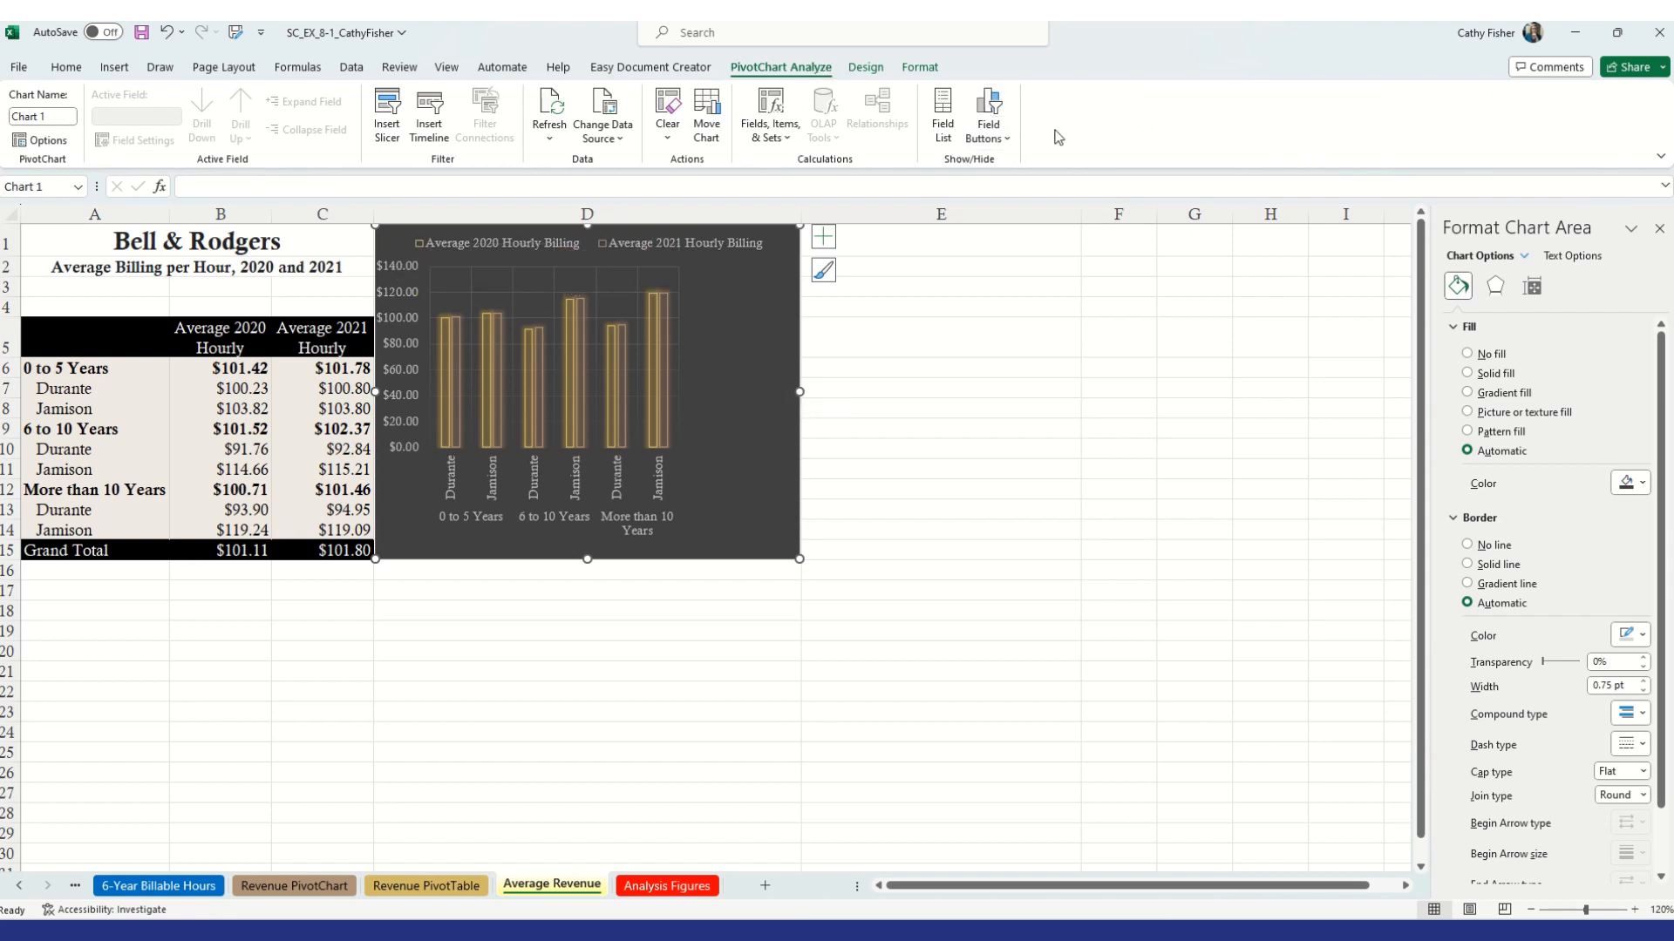
click(989, 117)
click(994, 118)
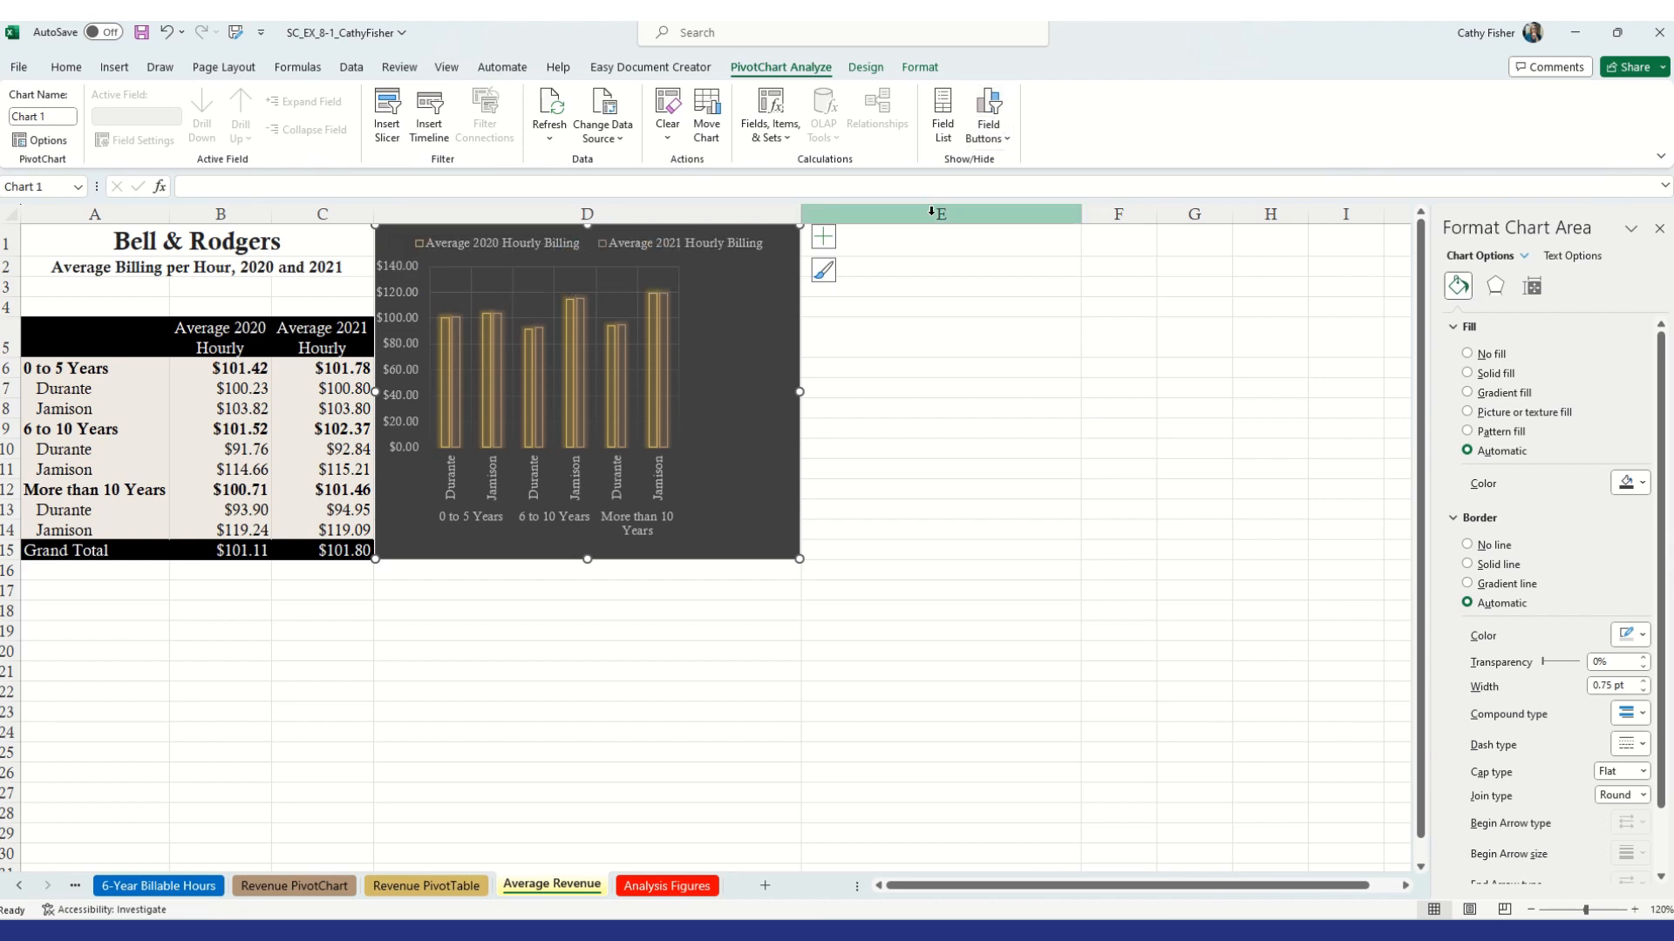
click(672, 654)
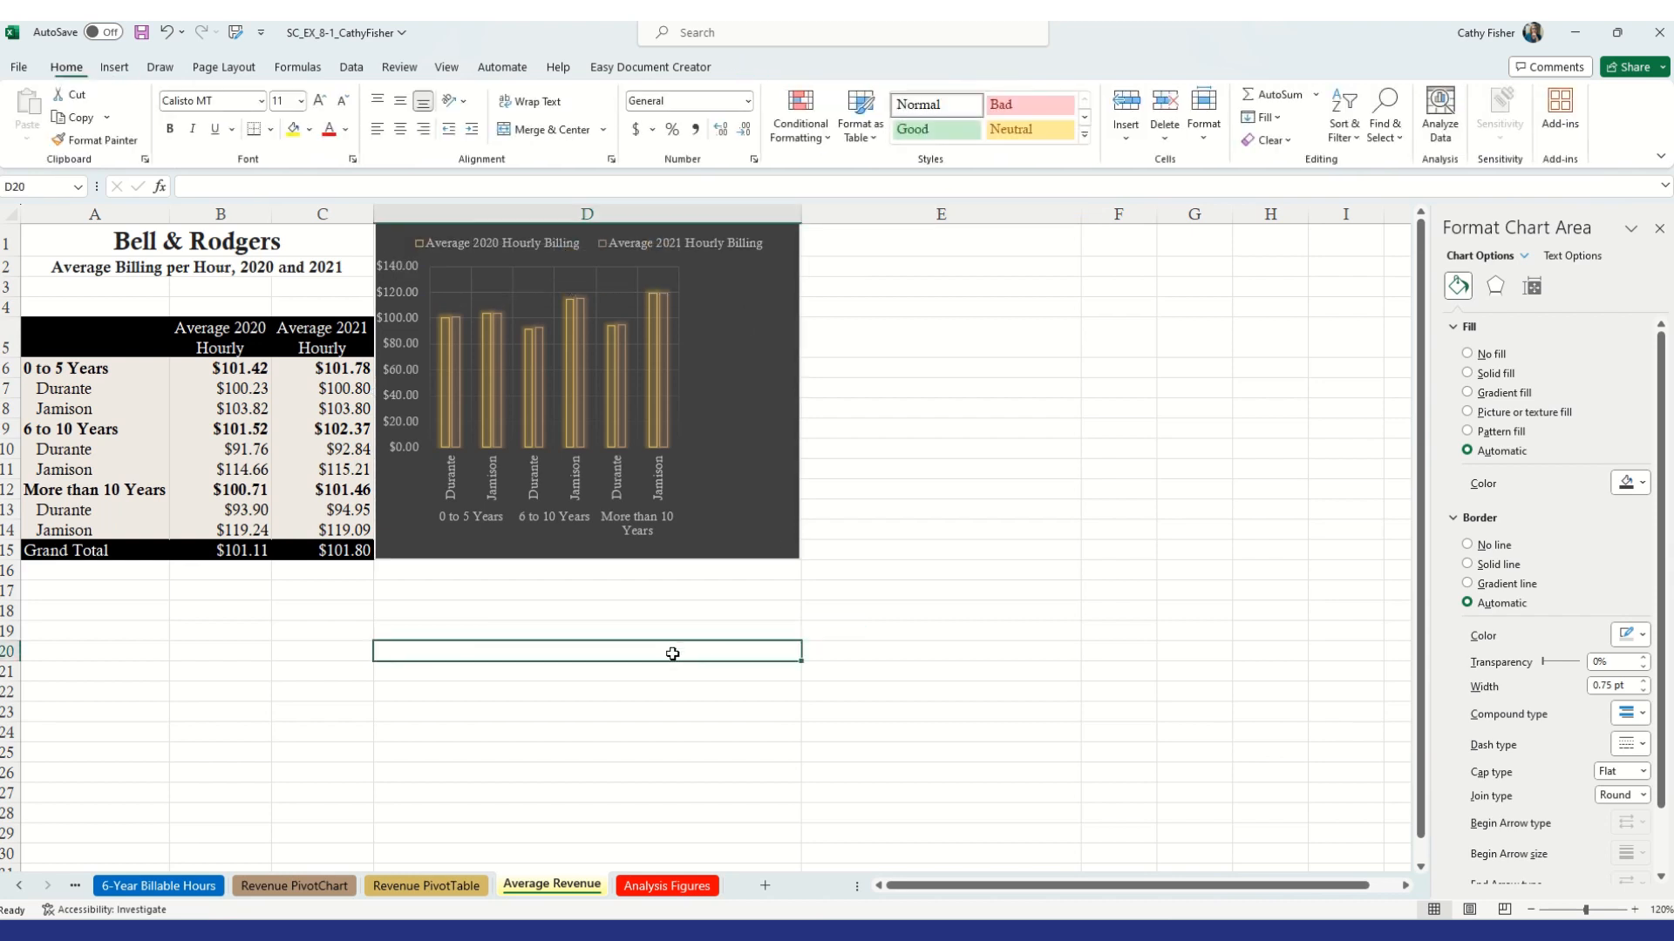
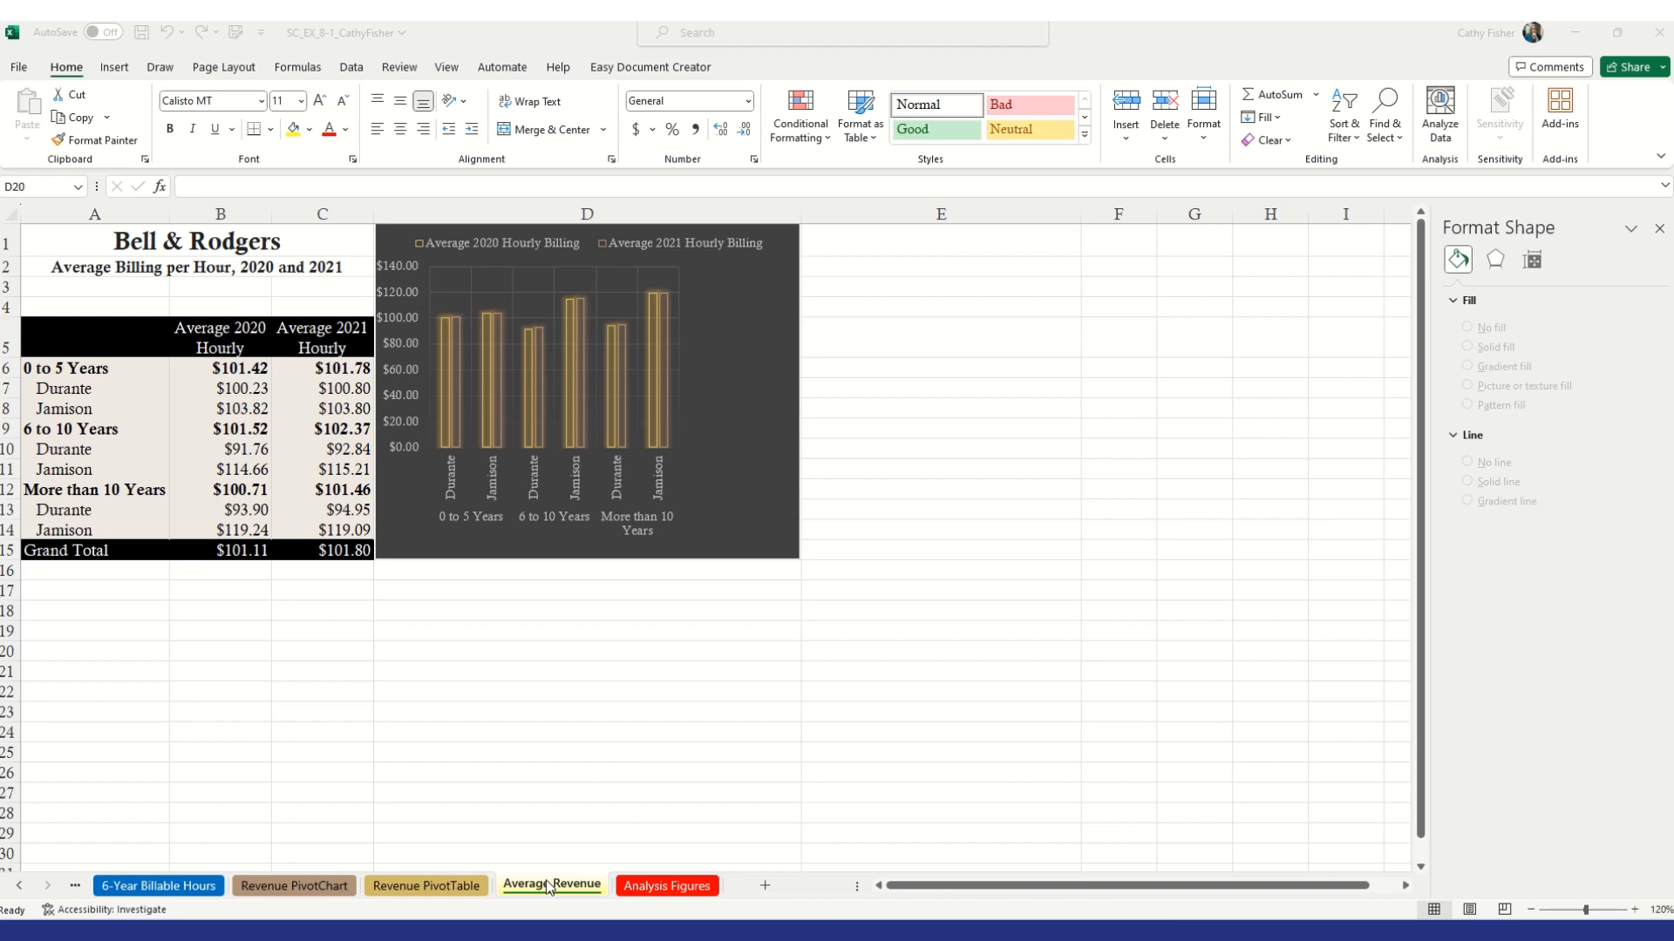
Create a copy of the Average Revenue sheet, placed before the original Average Revenue sheet
click(548, 886)
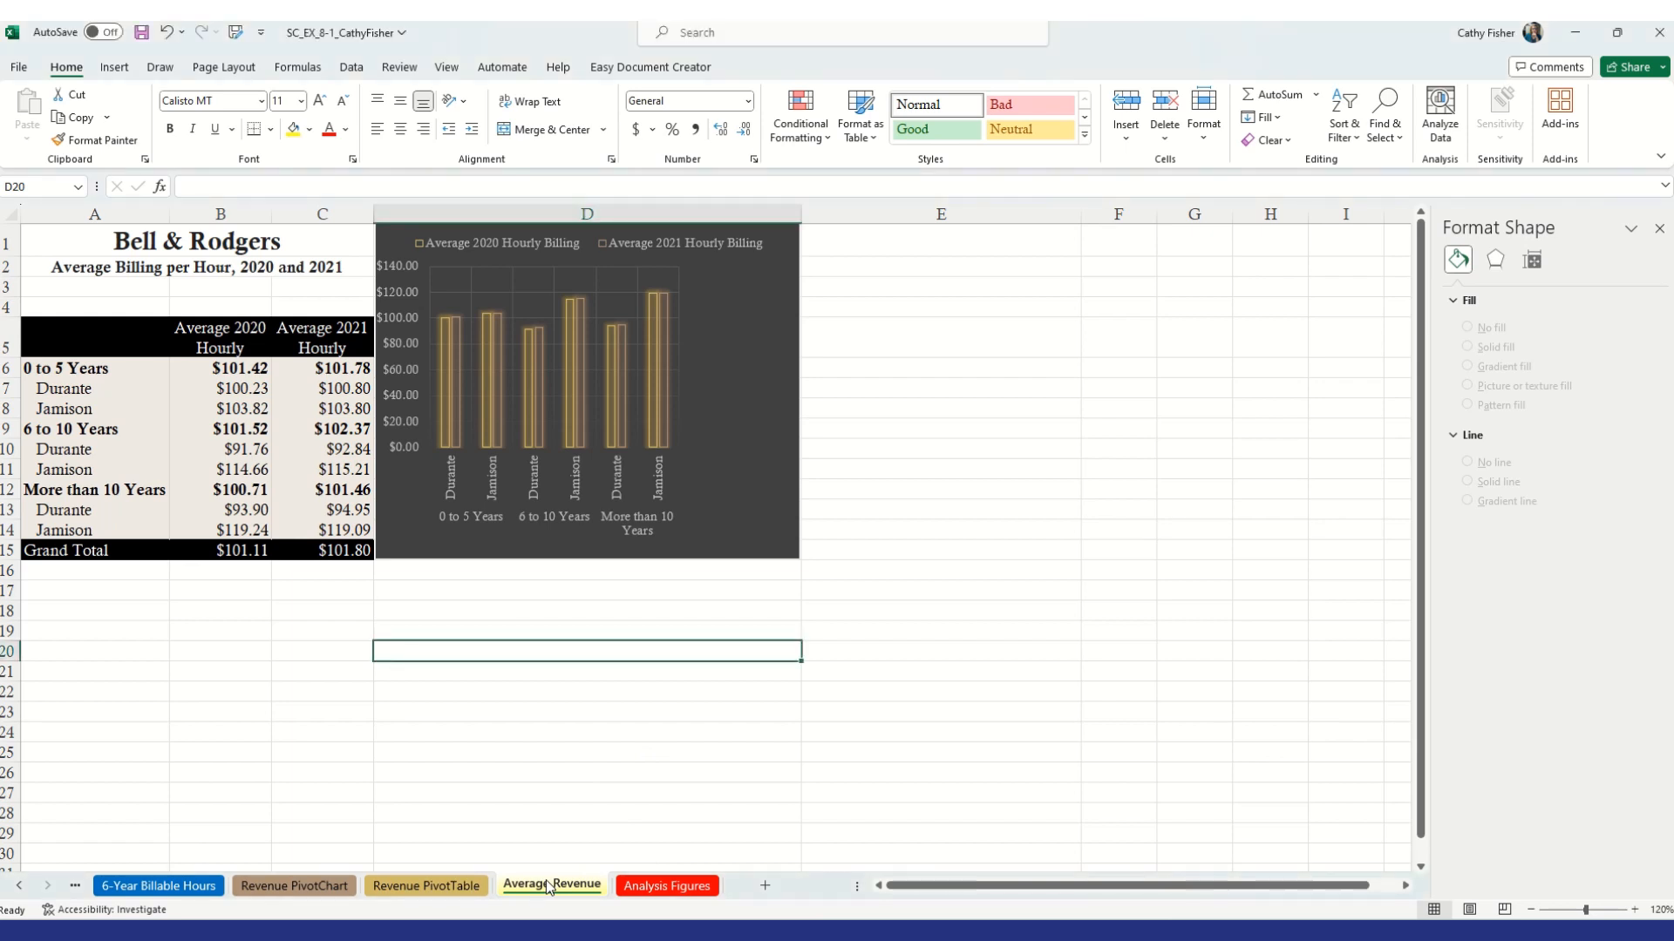
right_click(546, 884)
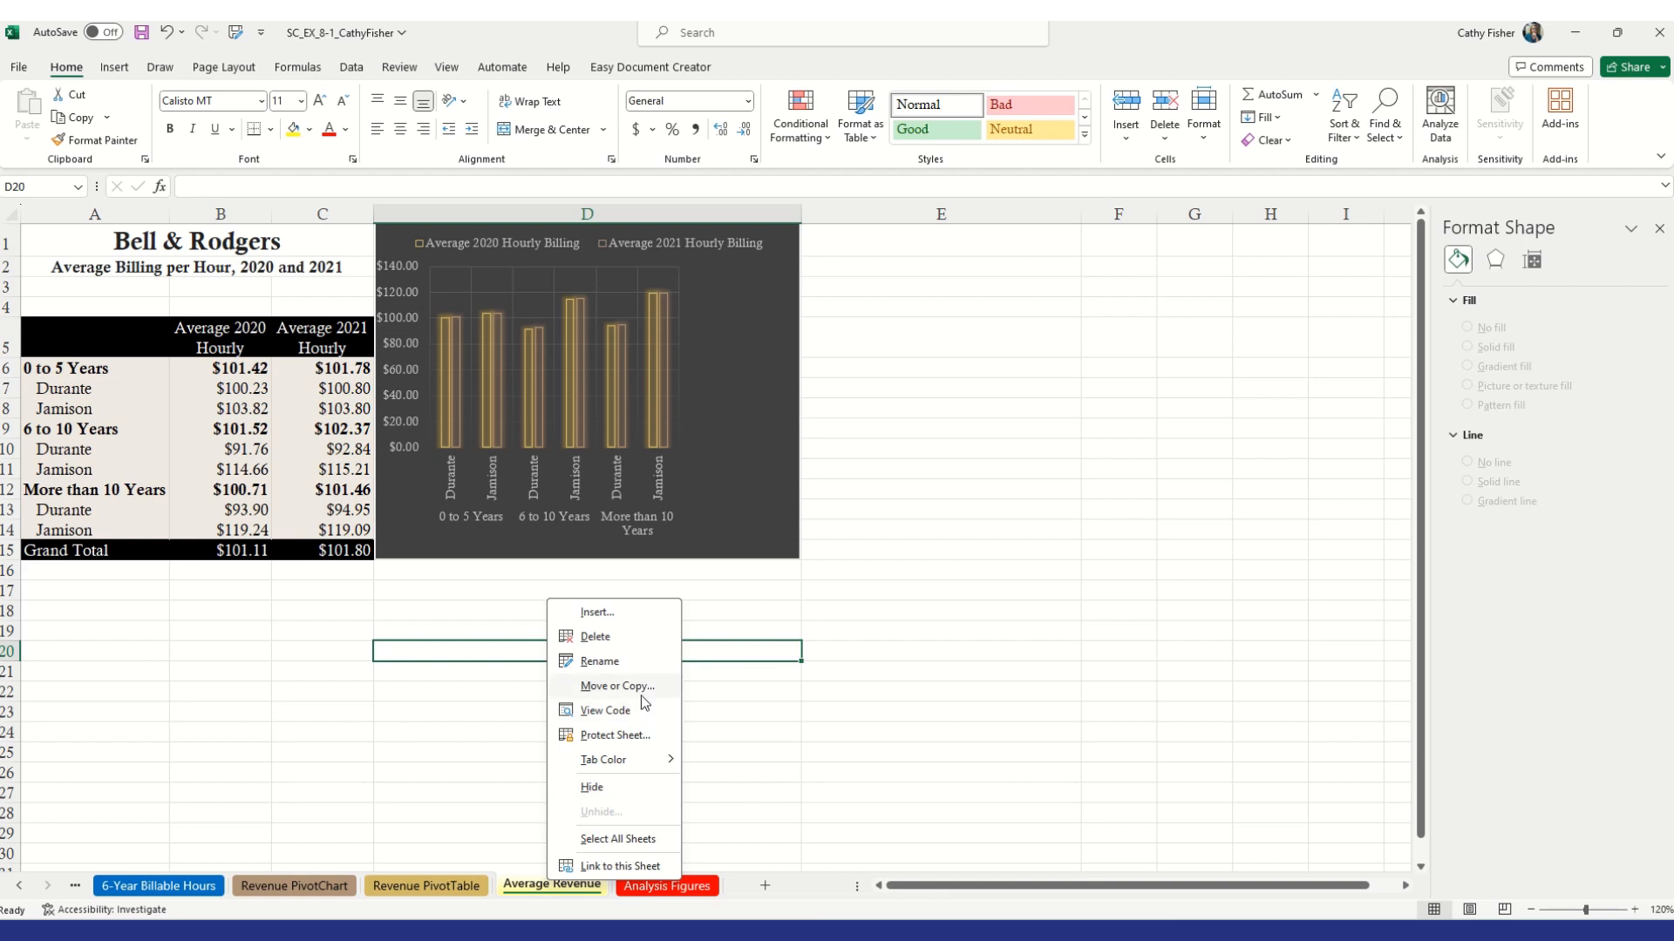
click(614, 686)
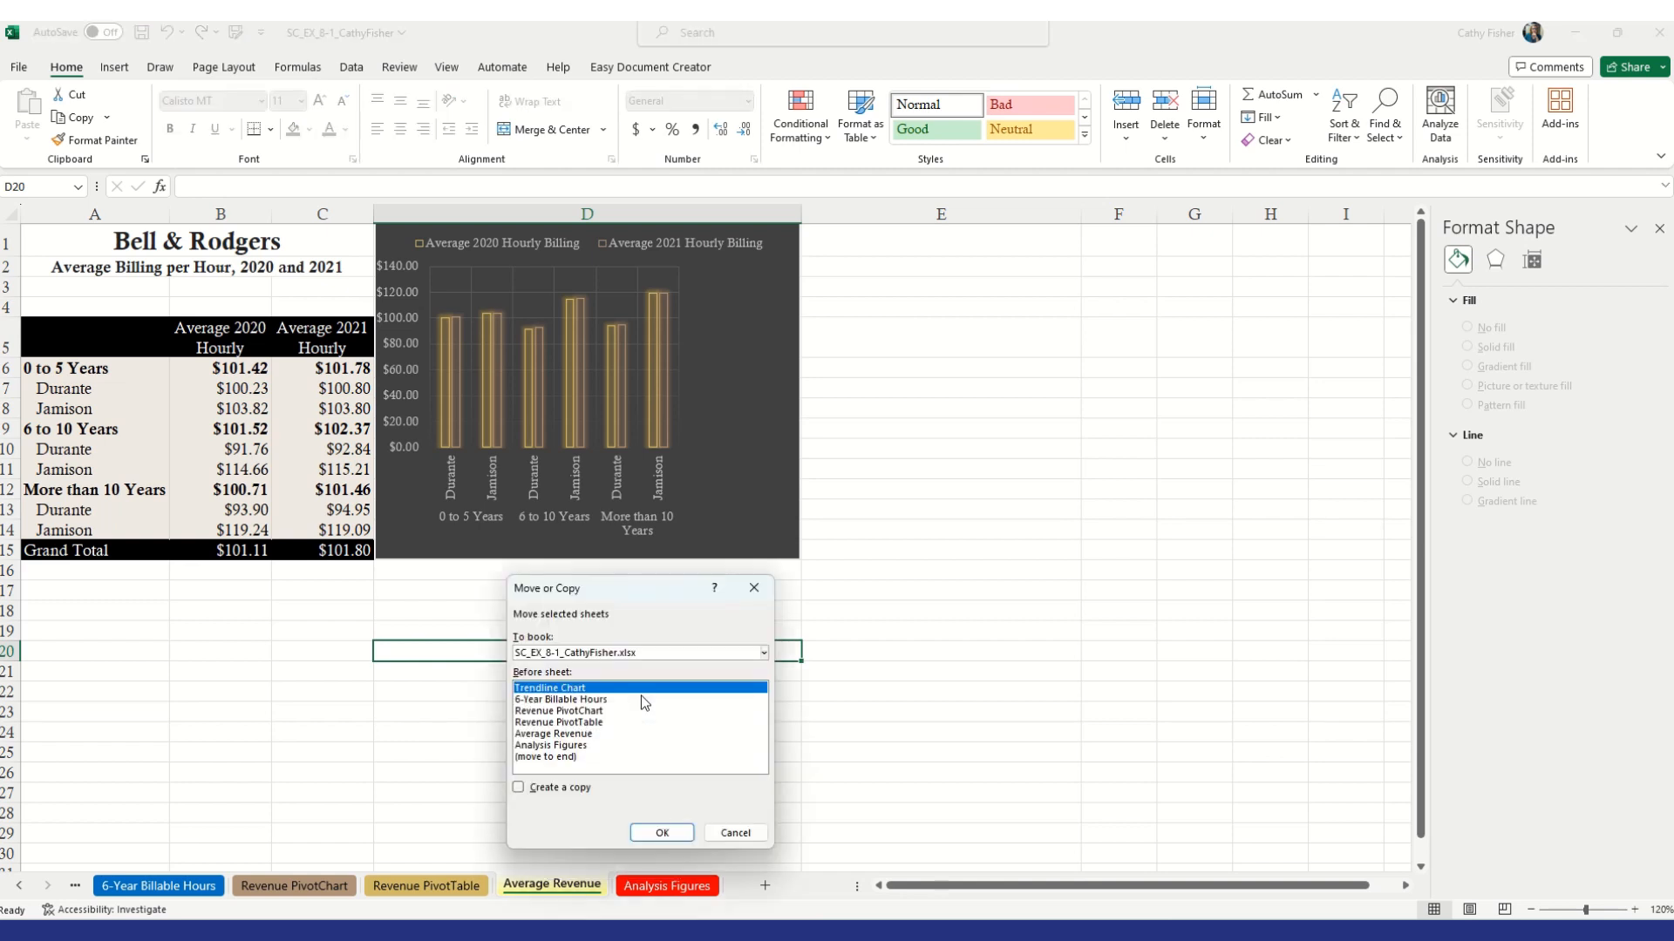
click(519, 789)
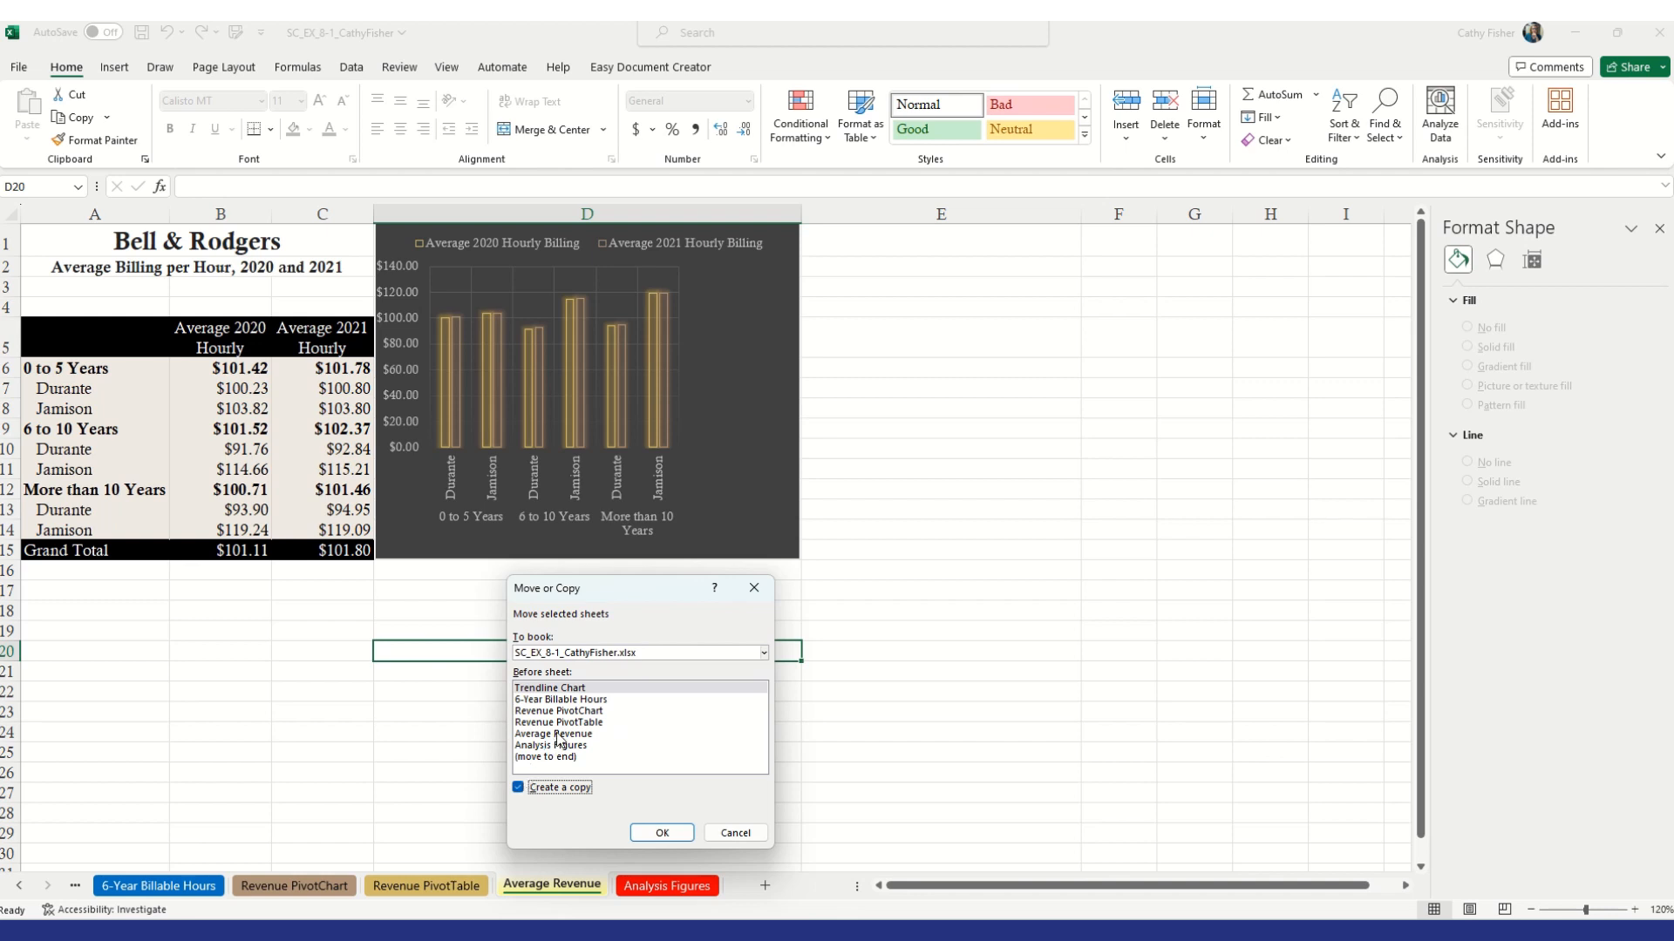
click(586, 734)
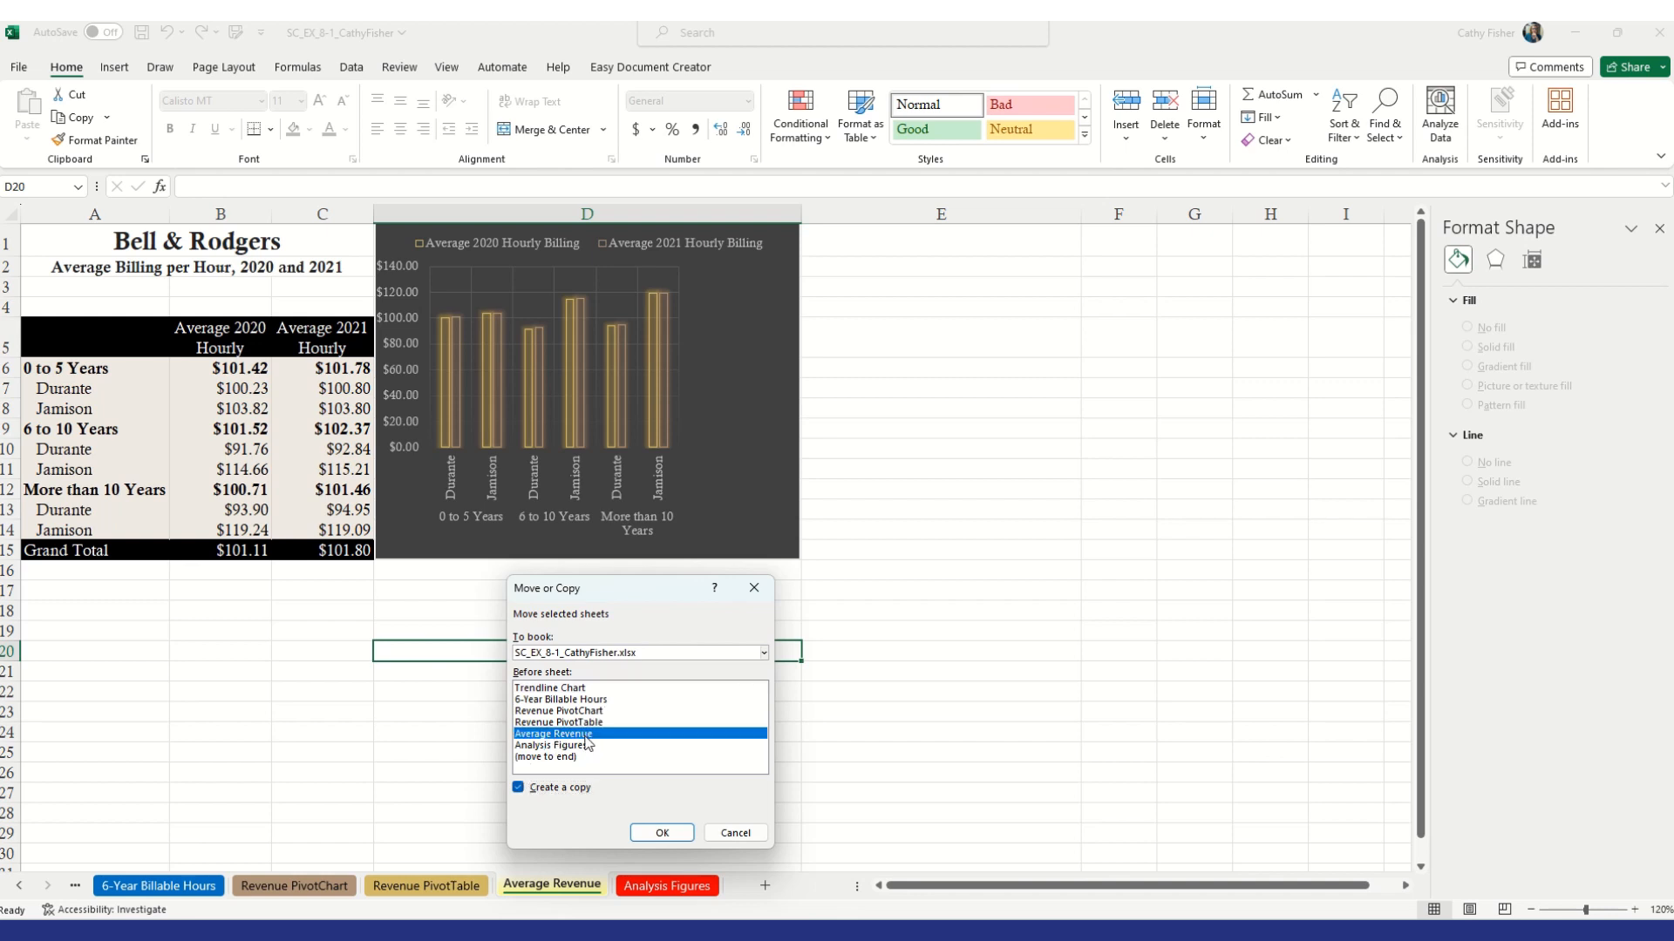
click(661, 833)
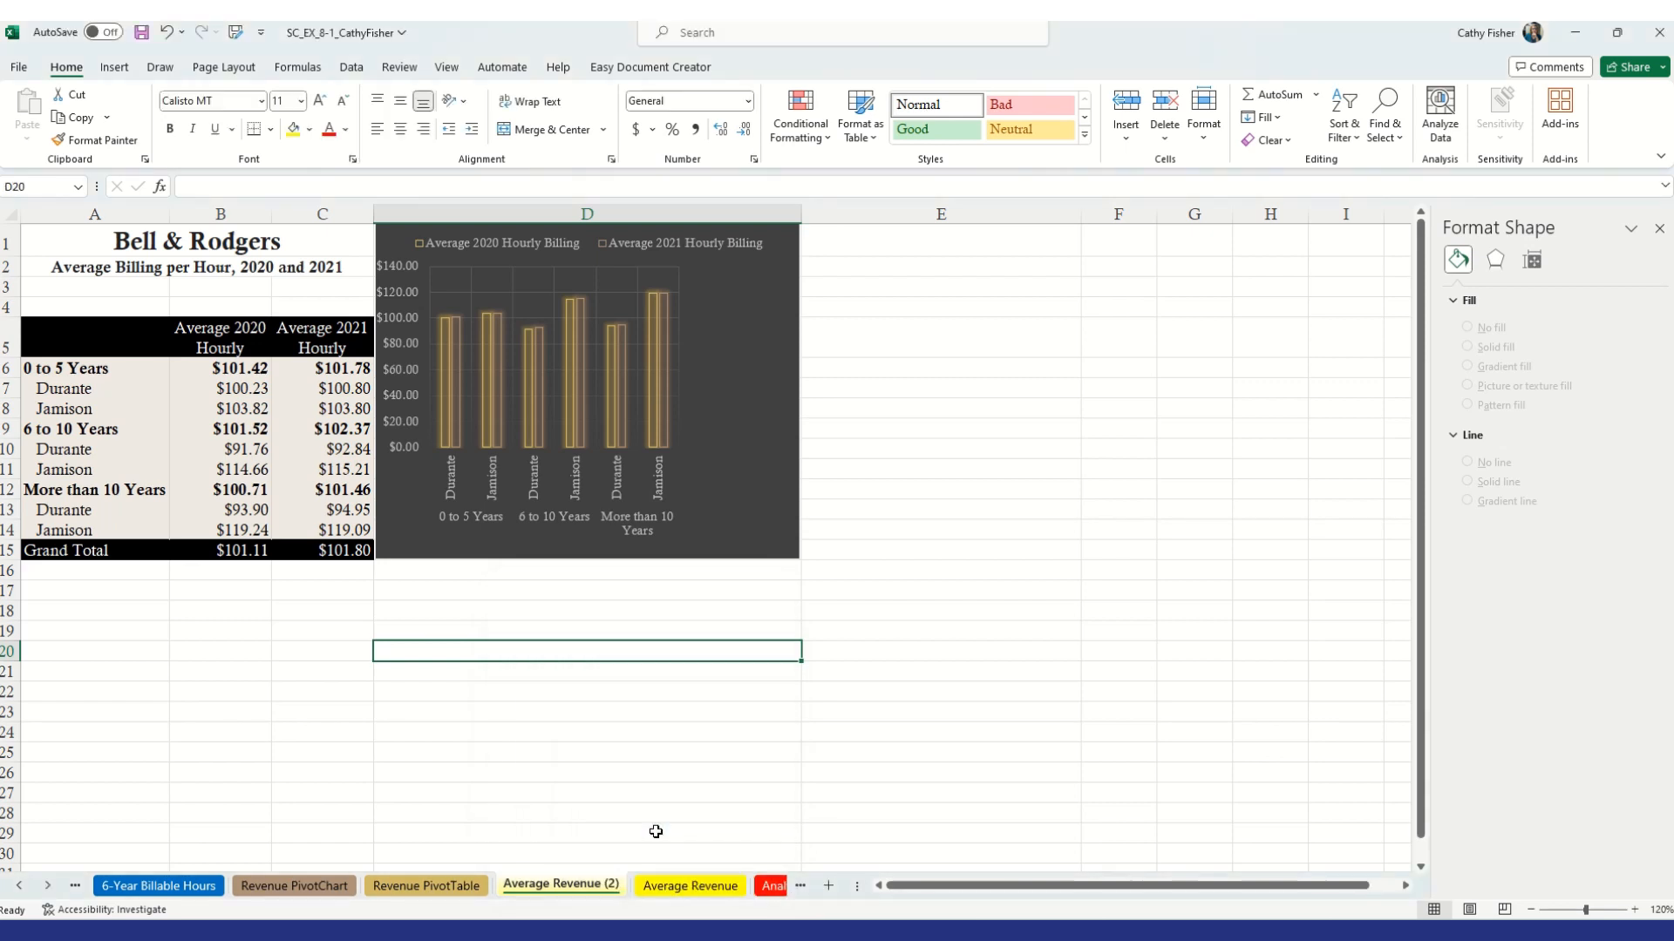
Rename the copied sheet as Slicers and set its tab color to standard green
double_click(586, 887)
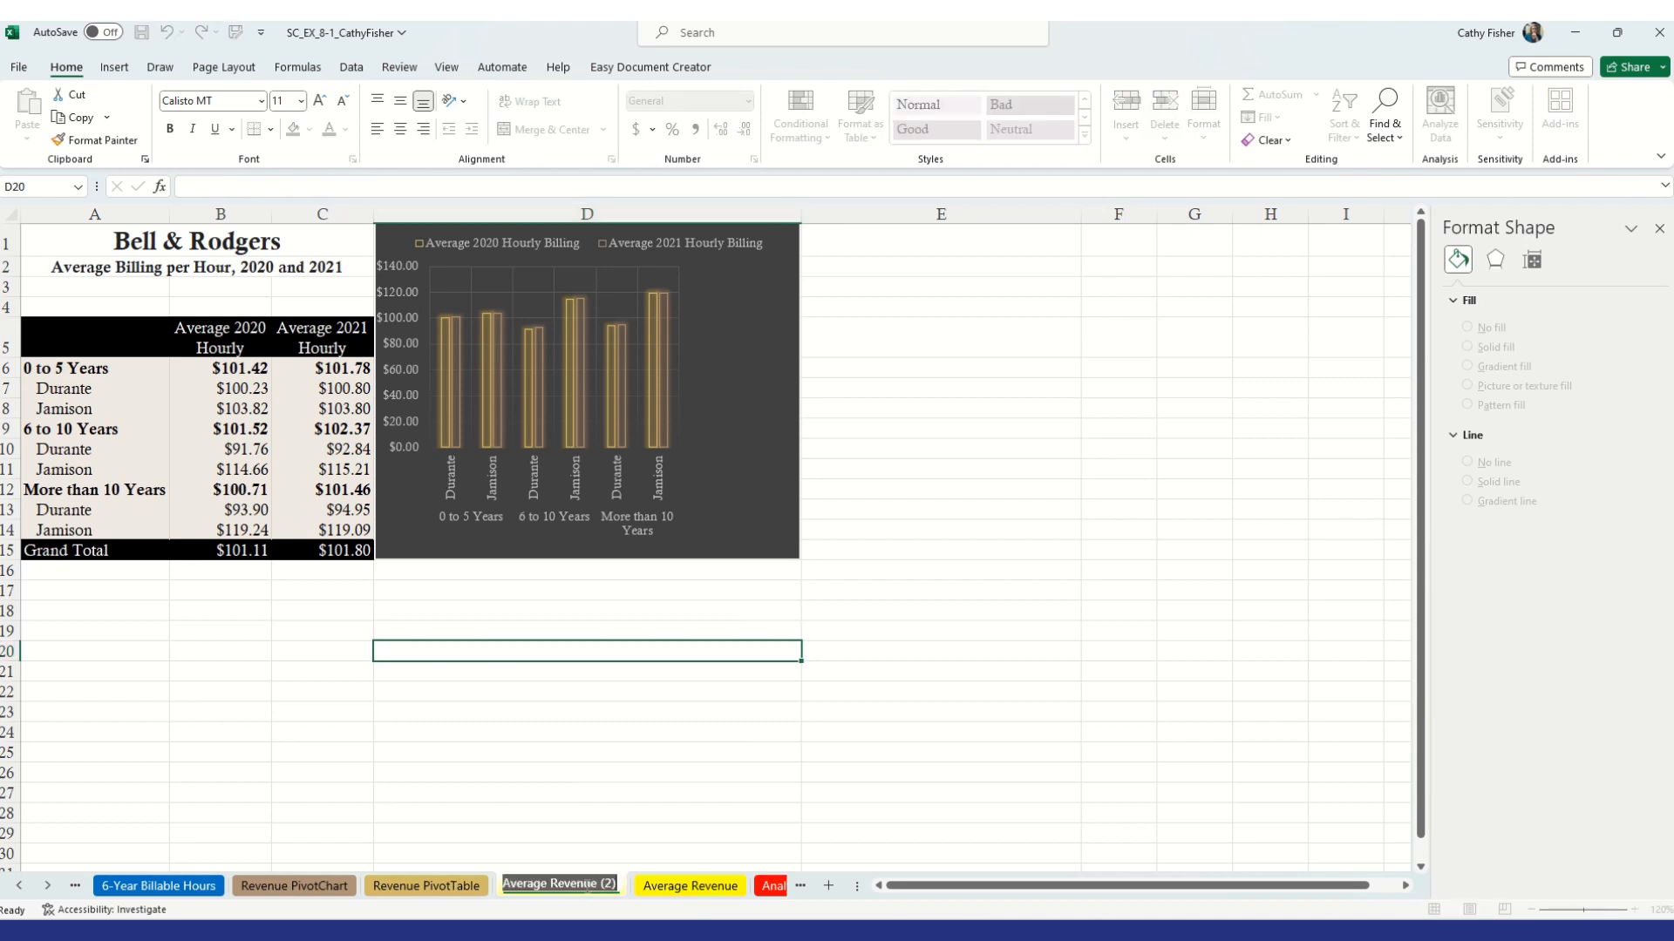
text(Sli)
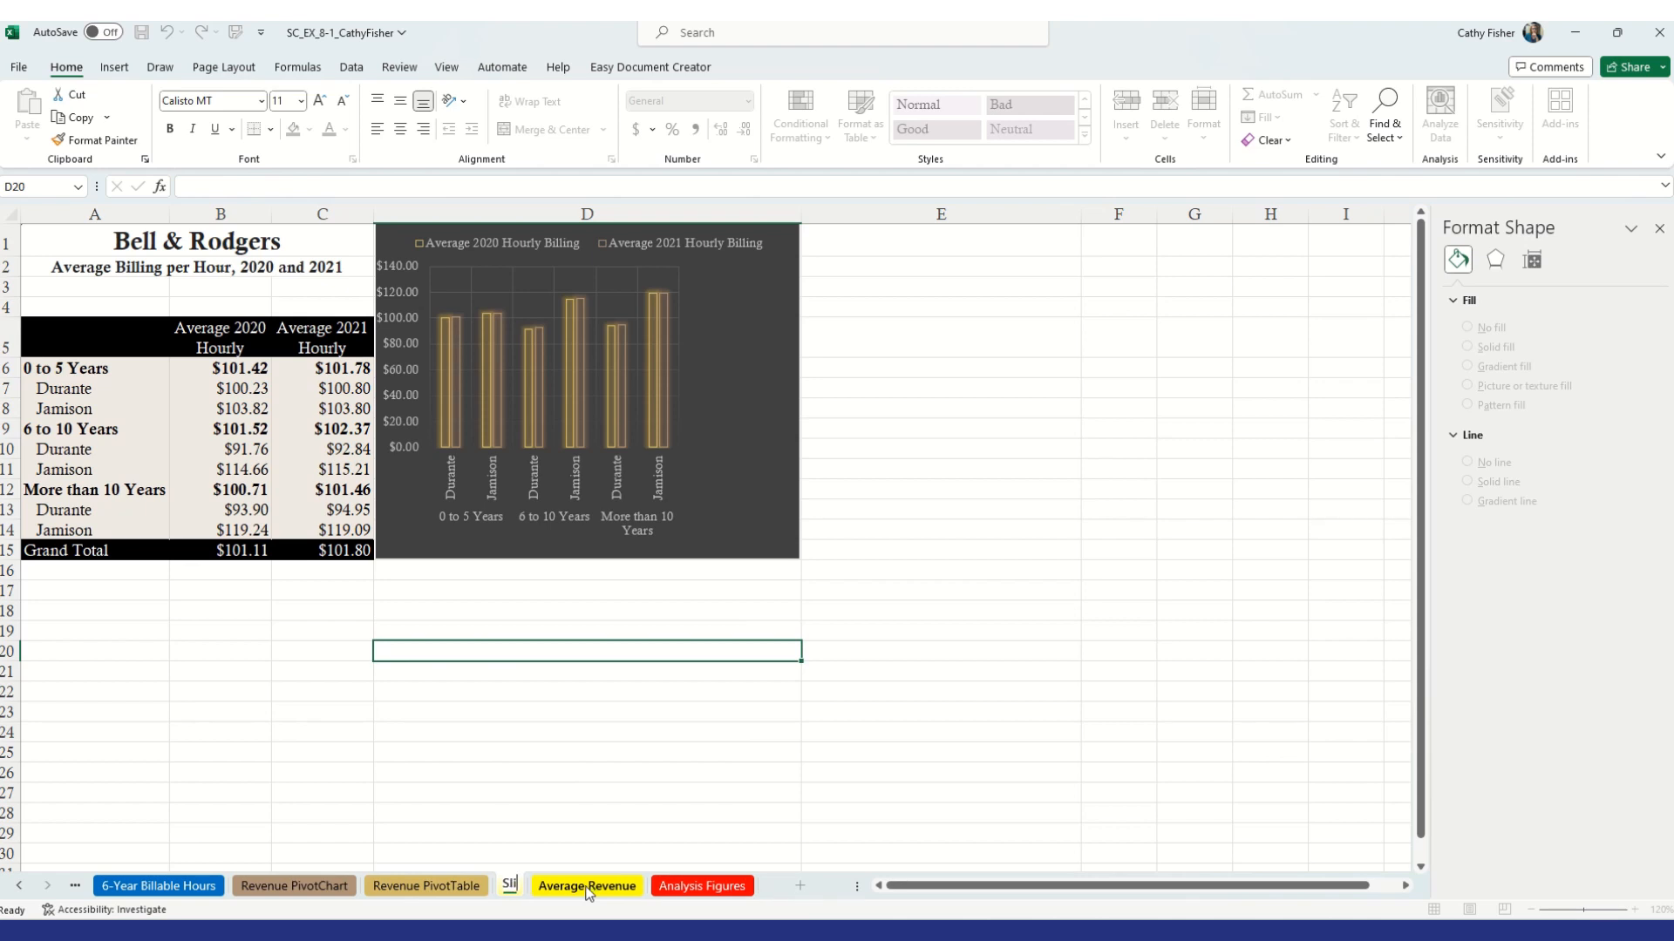
text(cers)
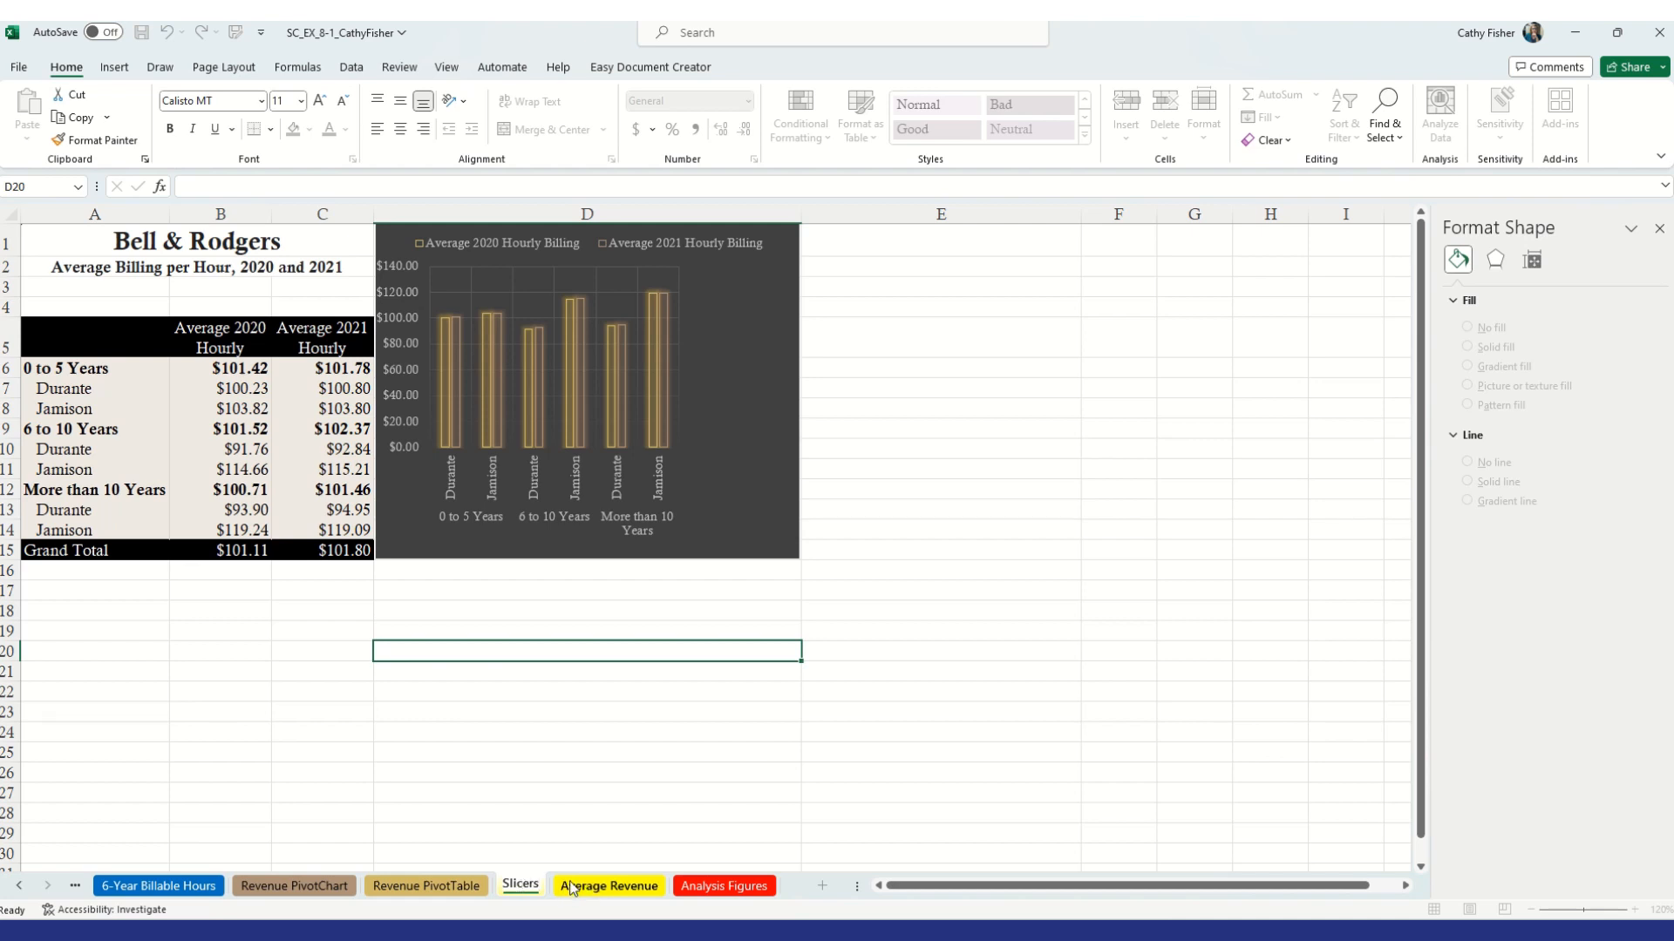
key(Return)
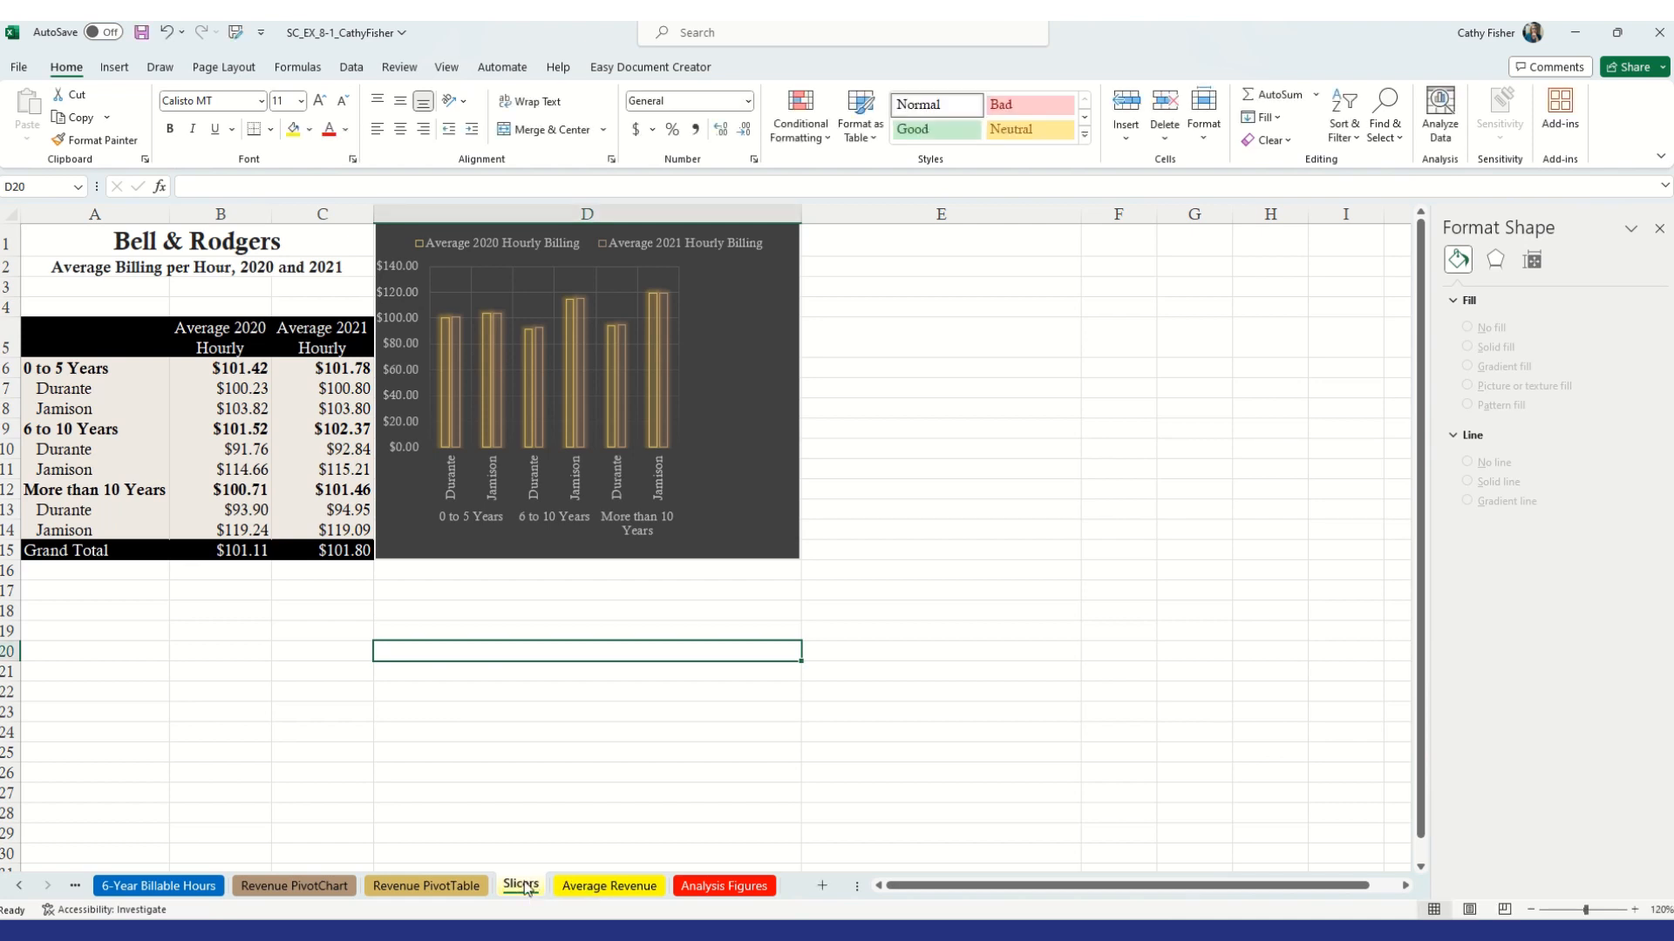
right_click(527, 885)
mouse_move(602, 764)
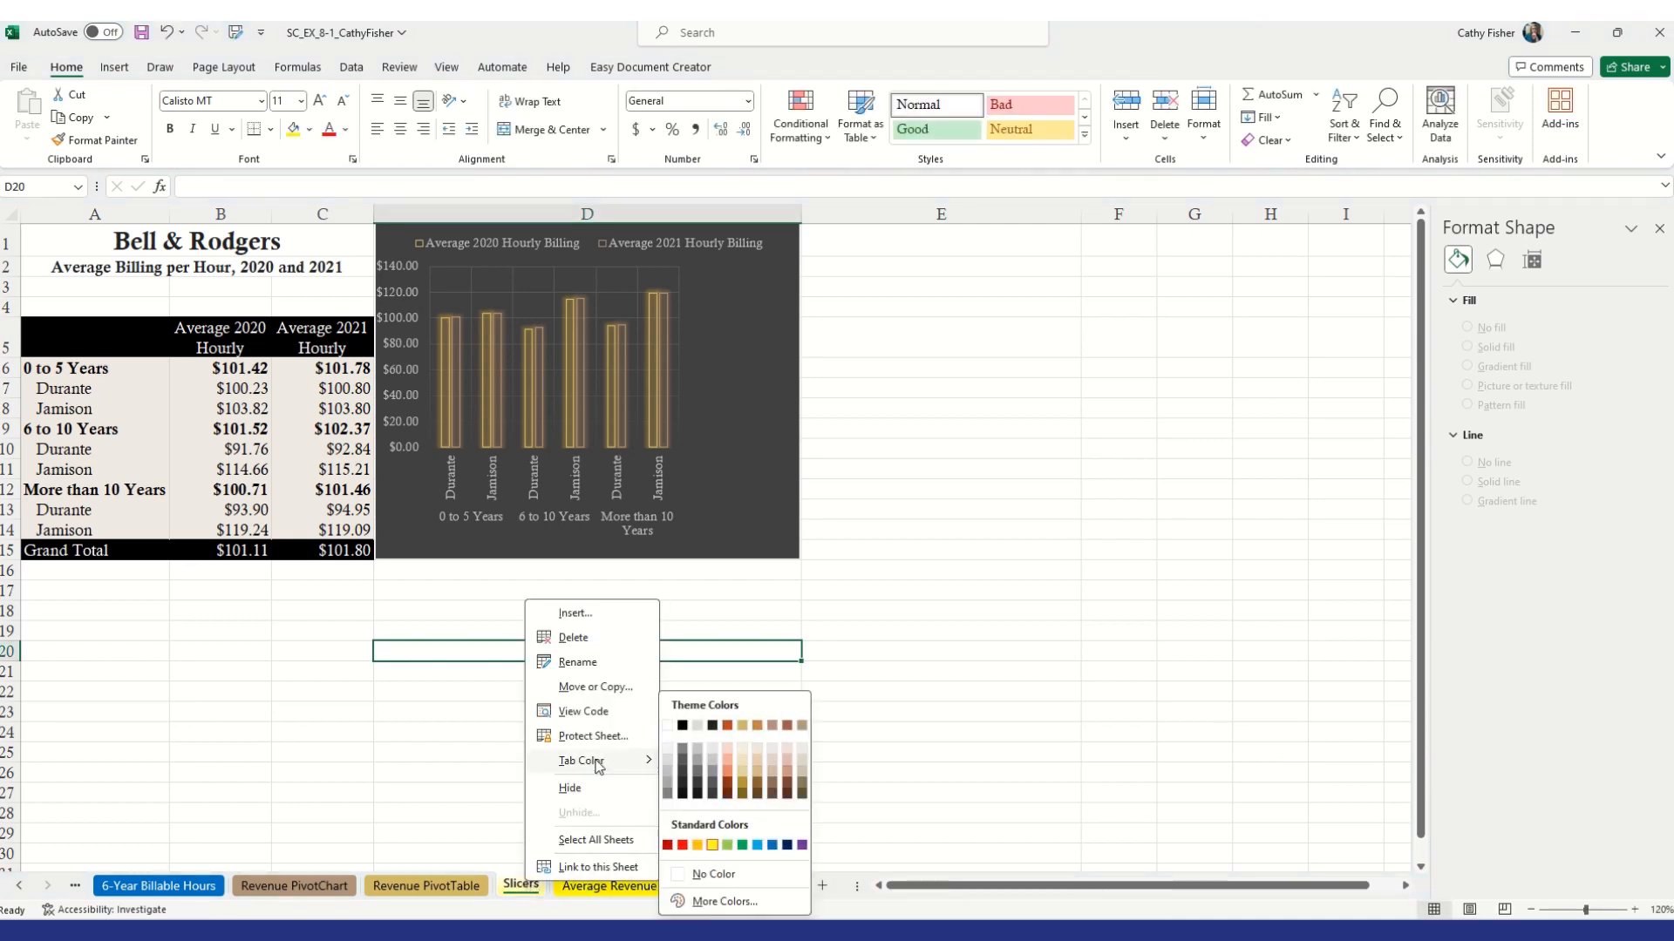
click(740, 845)
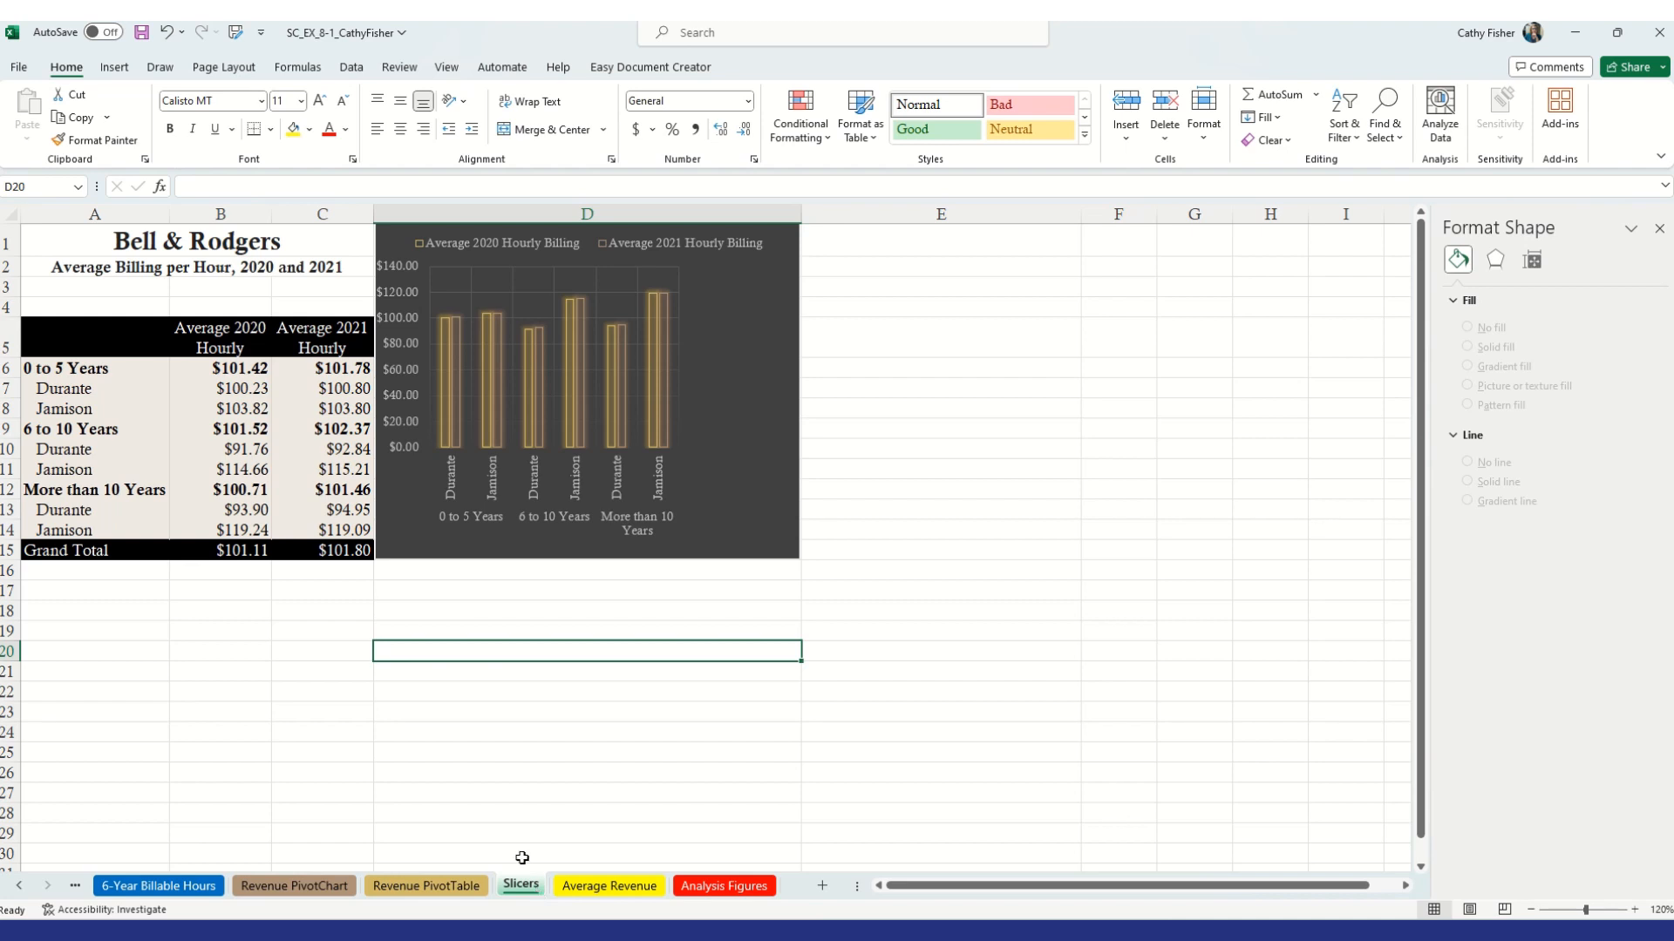
Apply the eighth chart style to the PivotChart
click(404, 515)
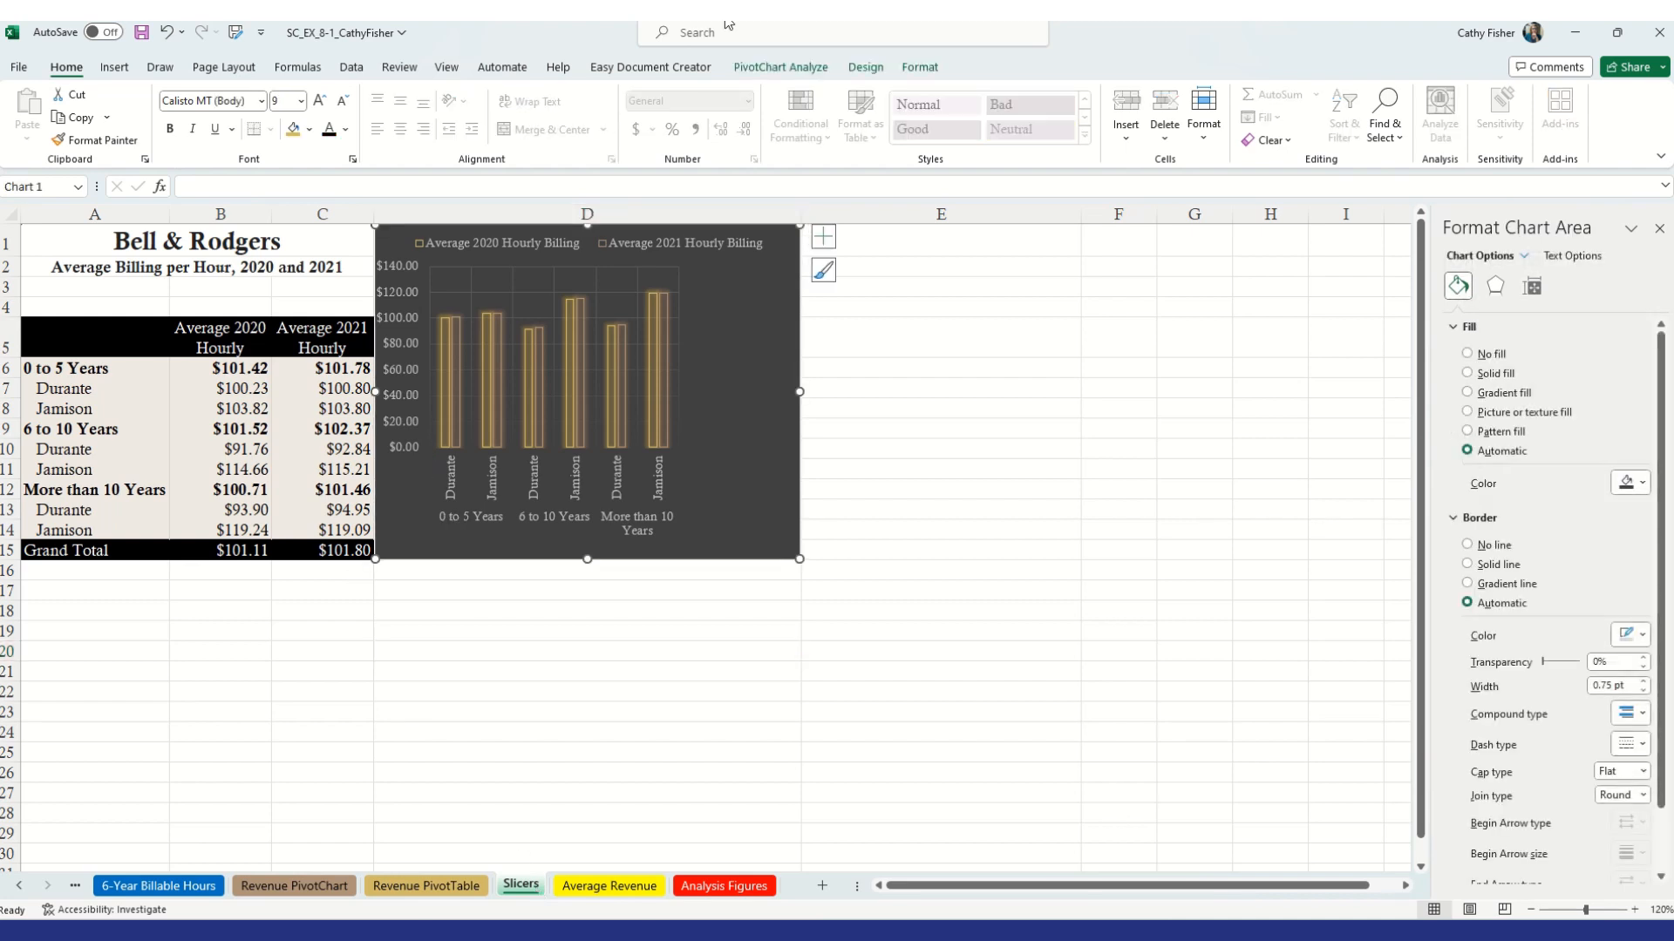
click(863, 68)
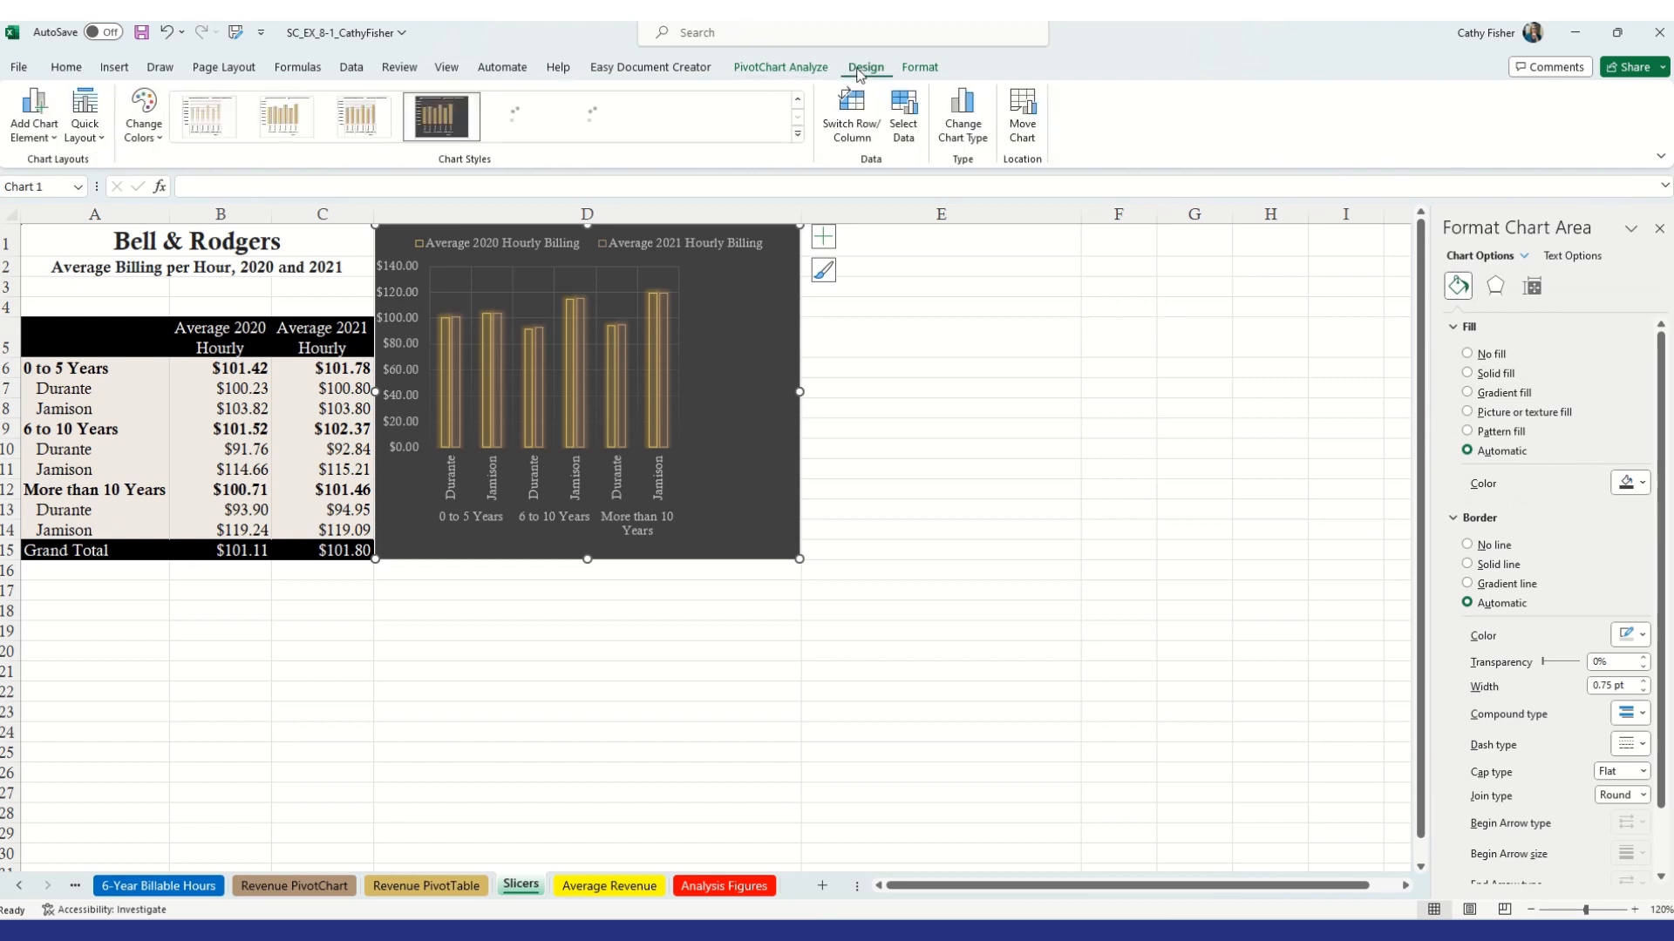
click(798, 133)
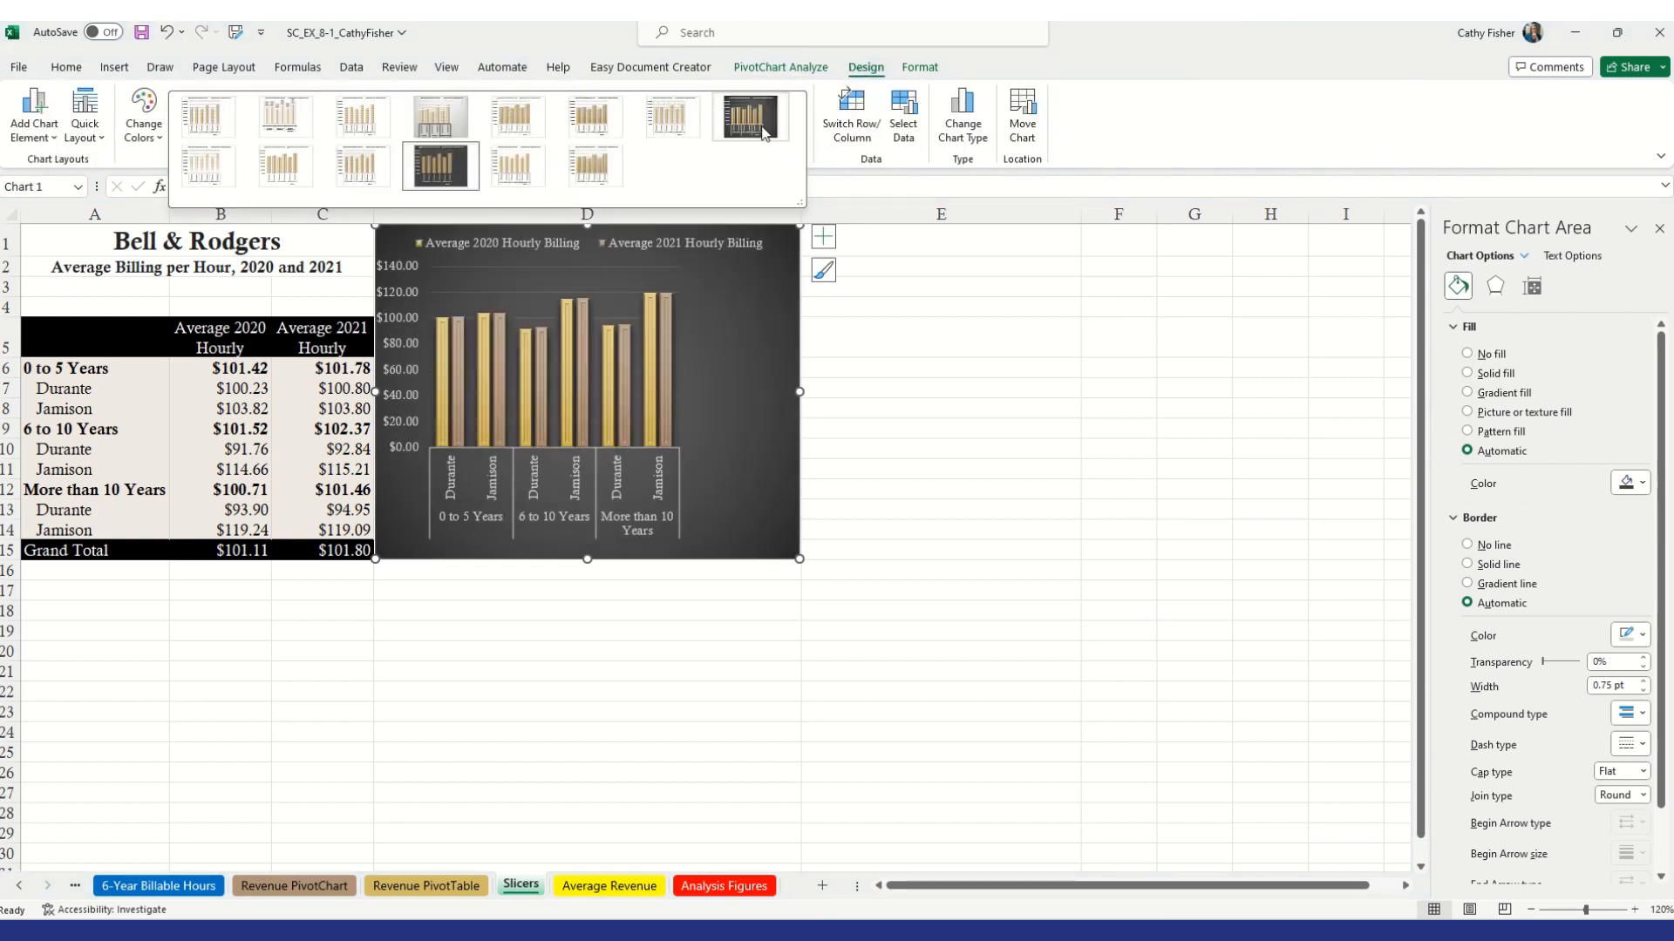
click(763, 130)
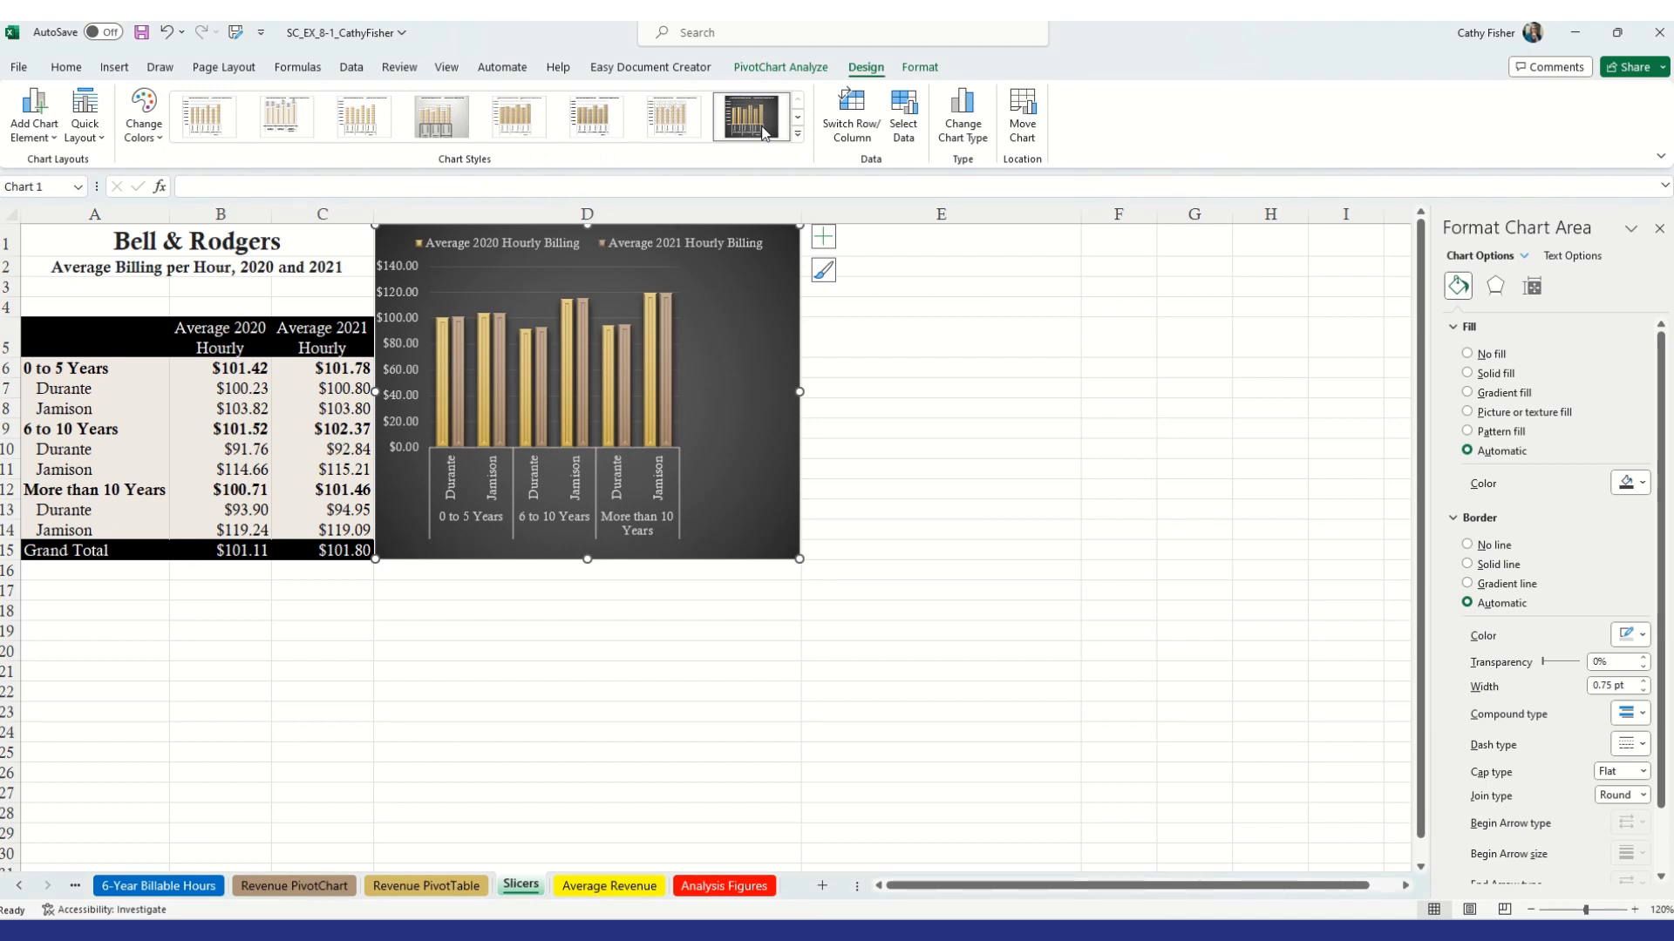
Set the width of column E to 10 and column F to 19
right_click(939, 216)
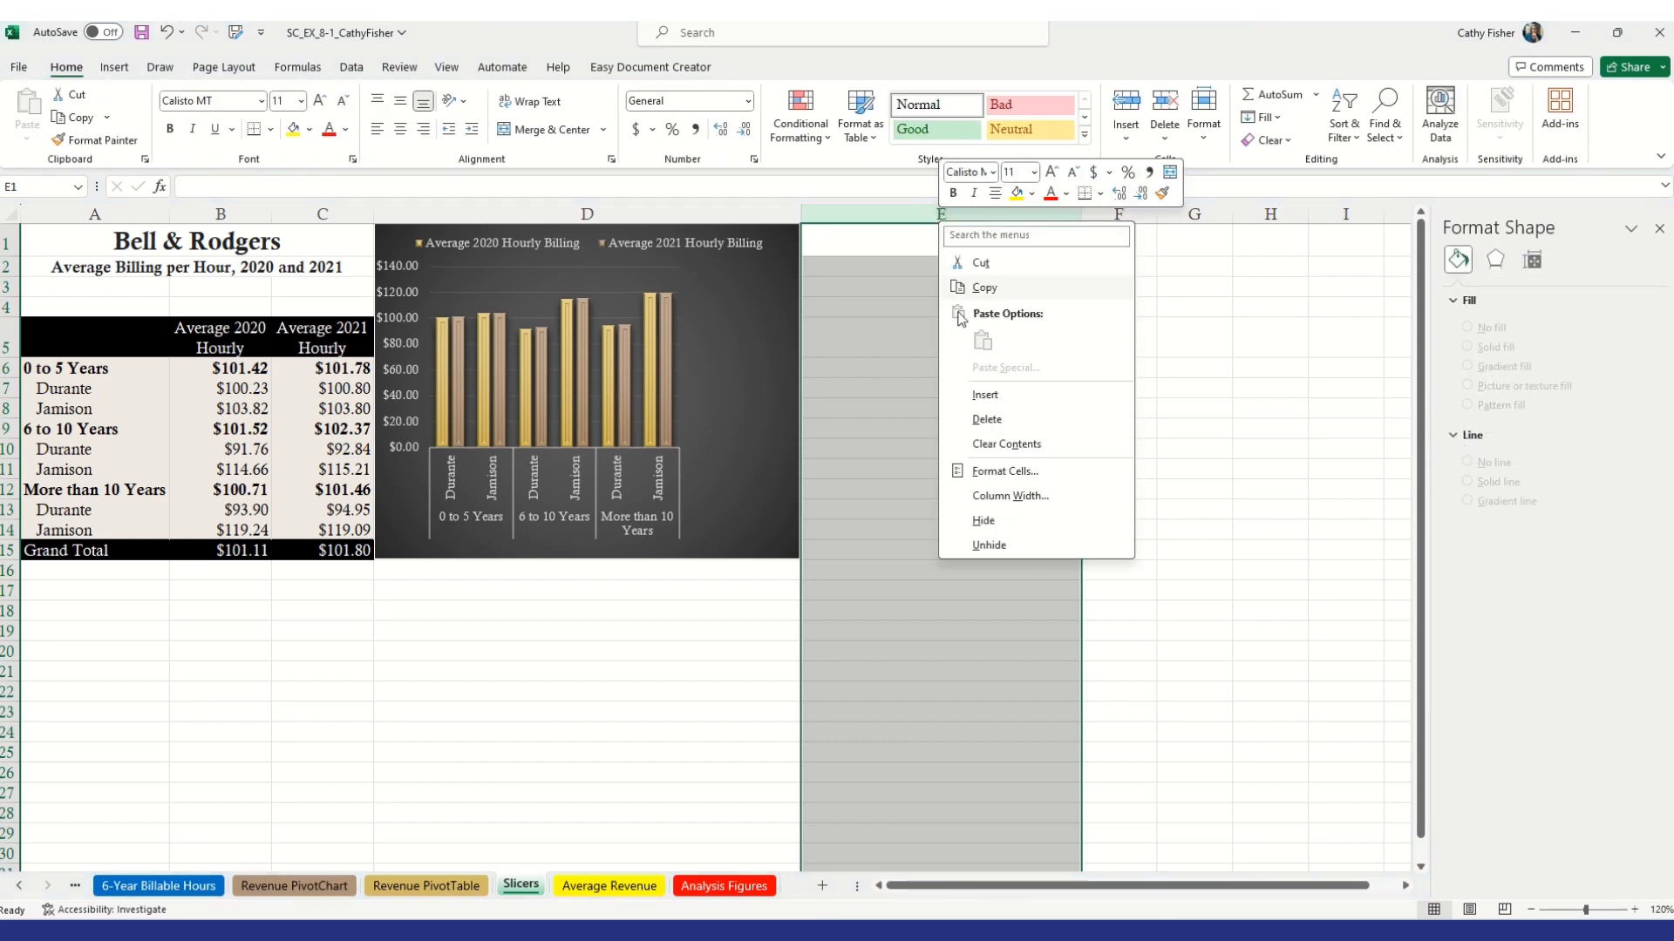
click(986, 498)
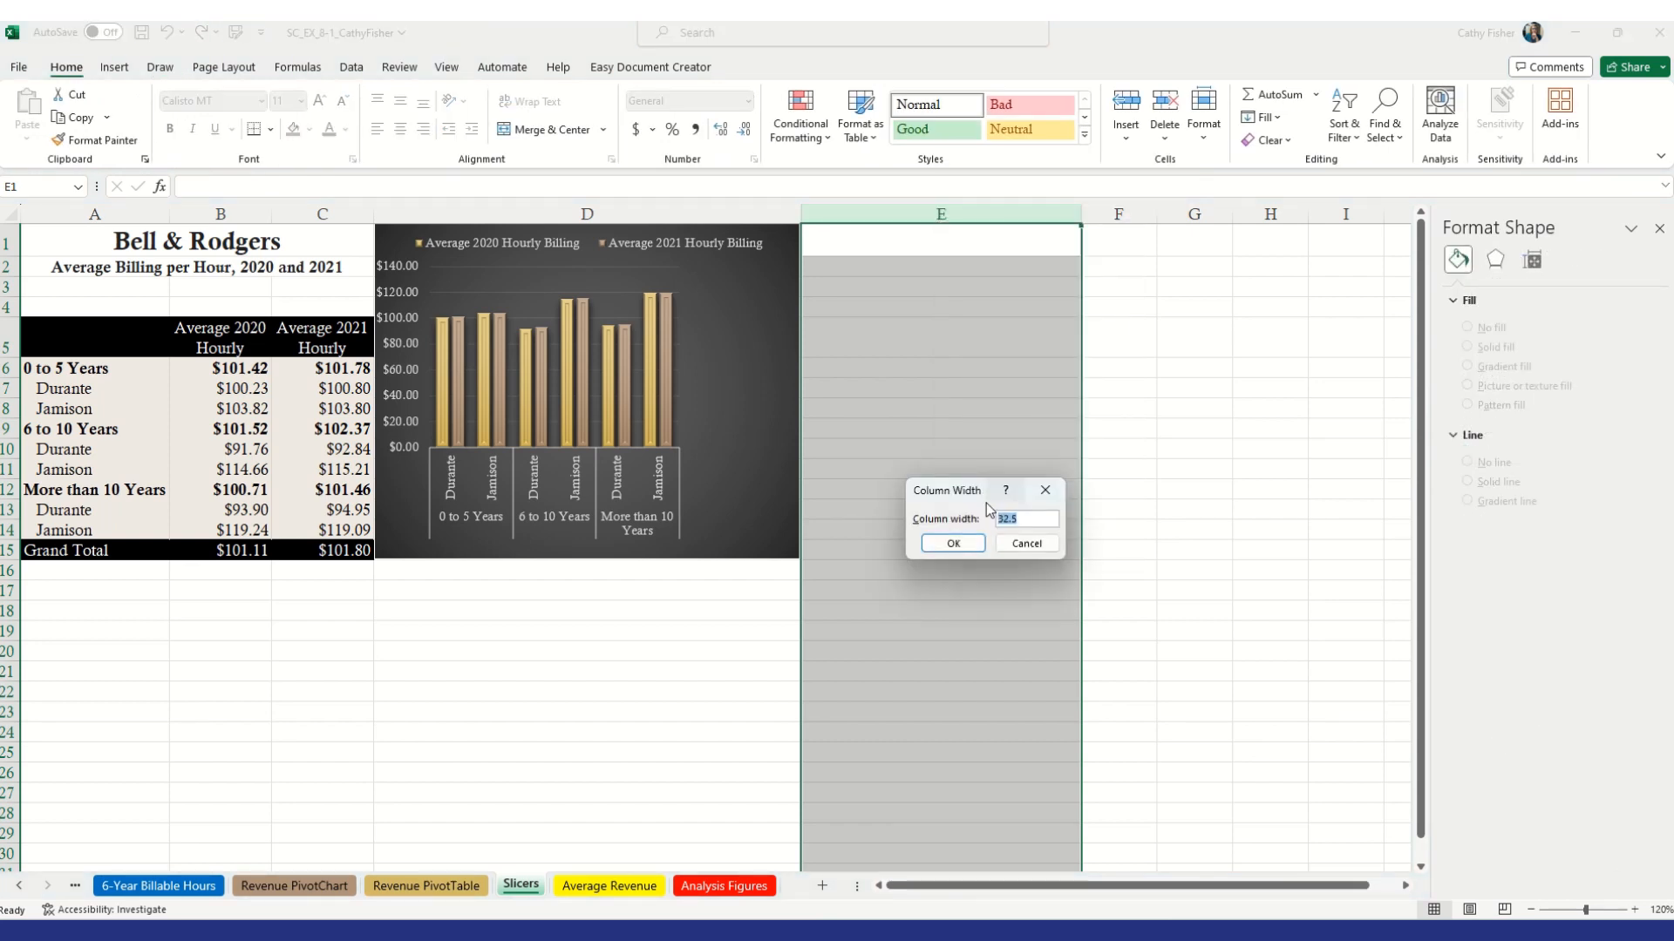
text(10)
click(952, 543)
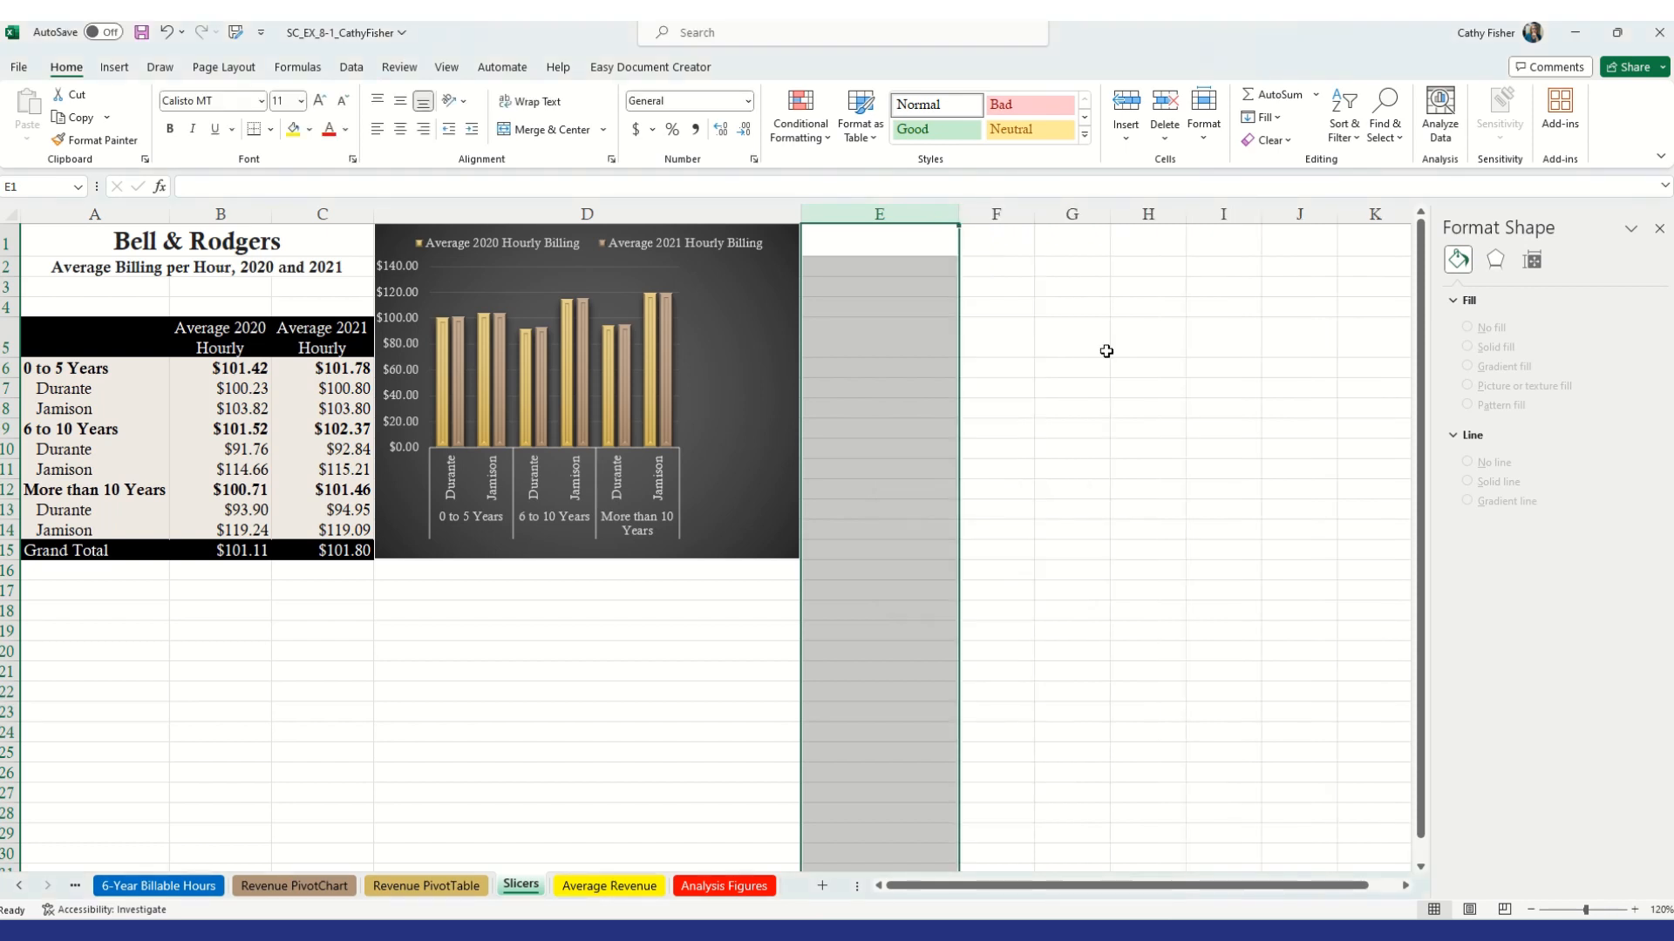
right_click(1020, 216)
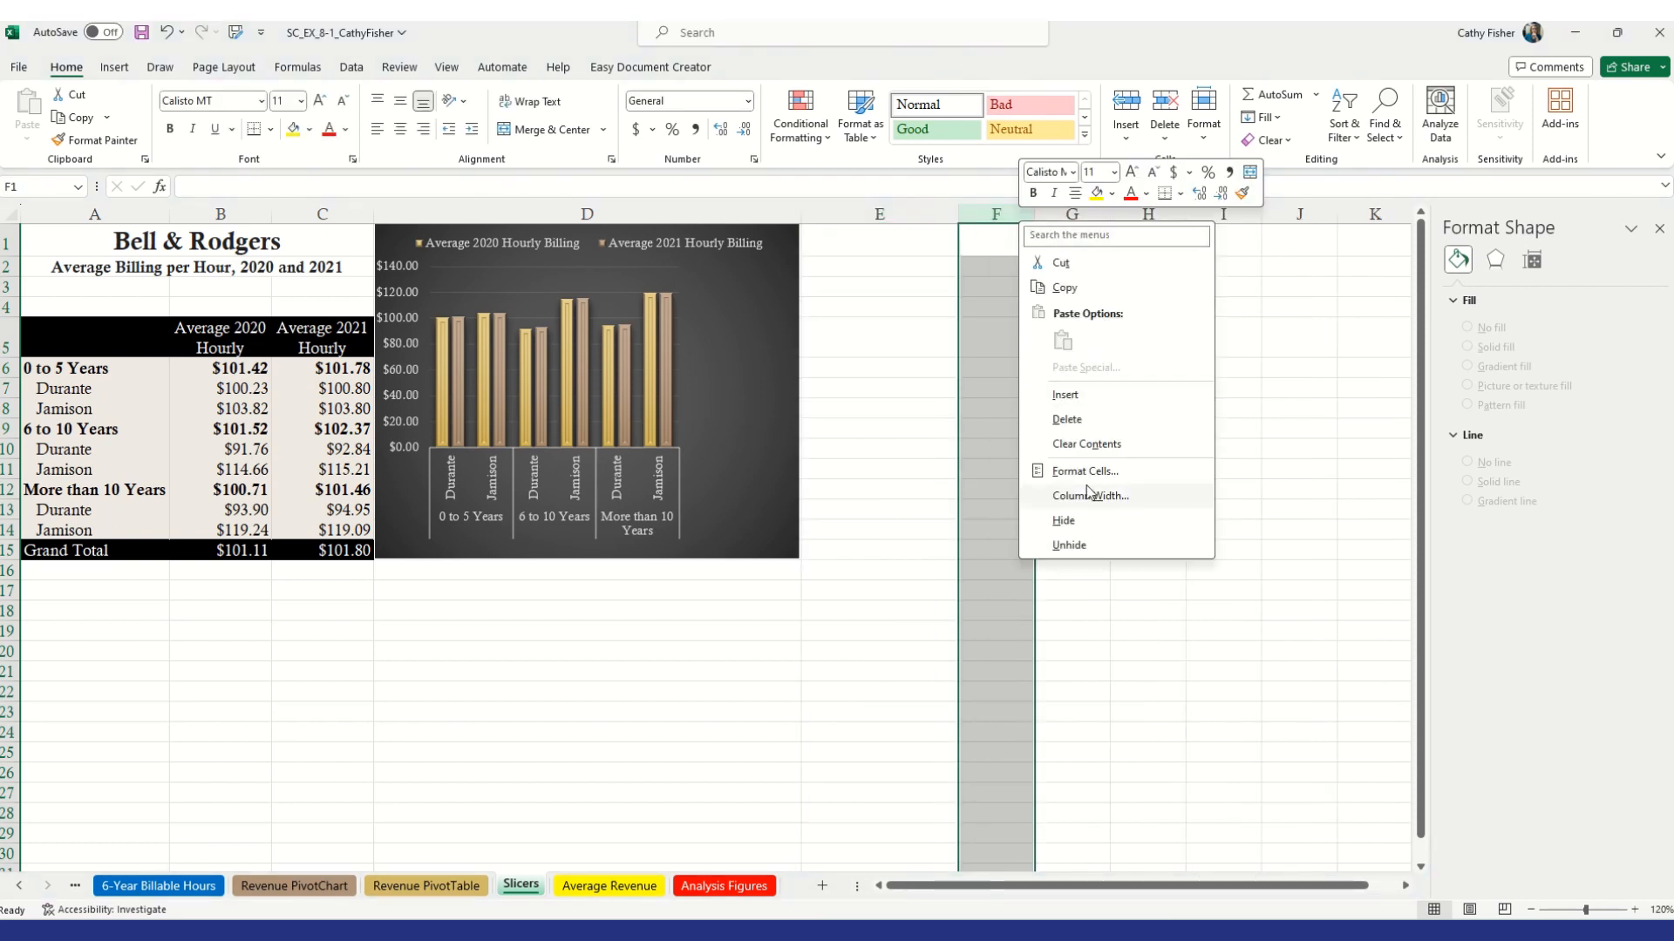
click(1079, 496)
text(19)
key(Return)
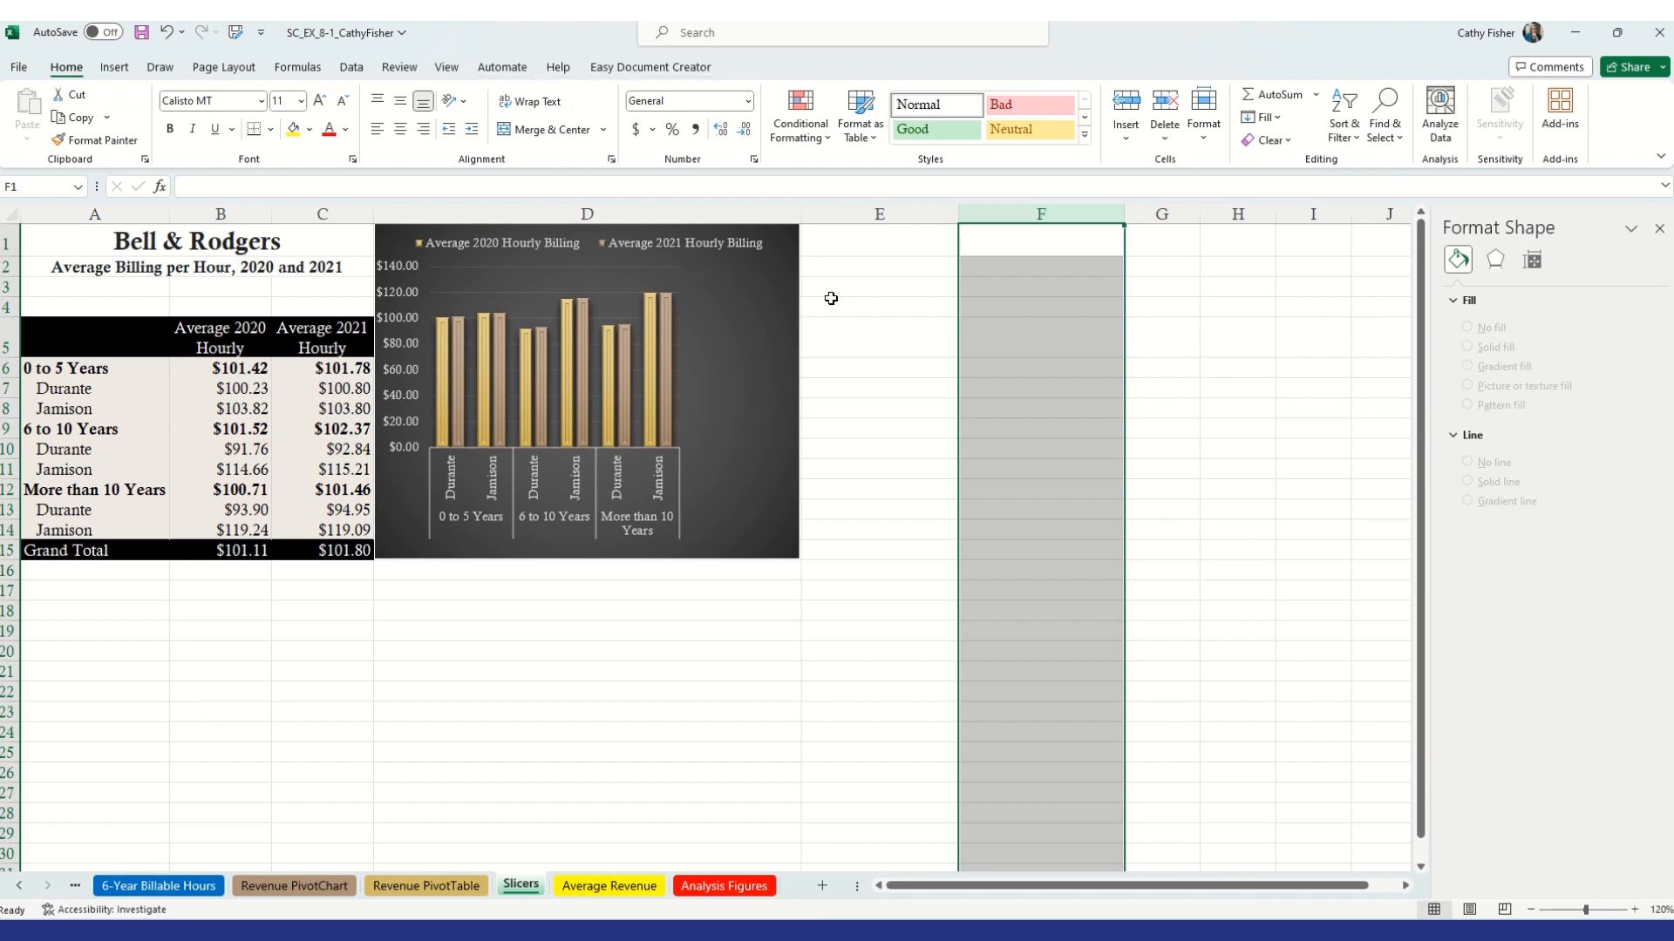
Insert slicers for City, Employee Experience and Accounting Type connected to the PivotChart
click(744, 285)
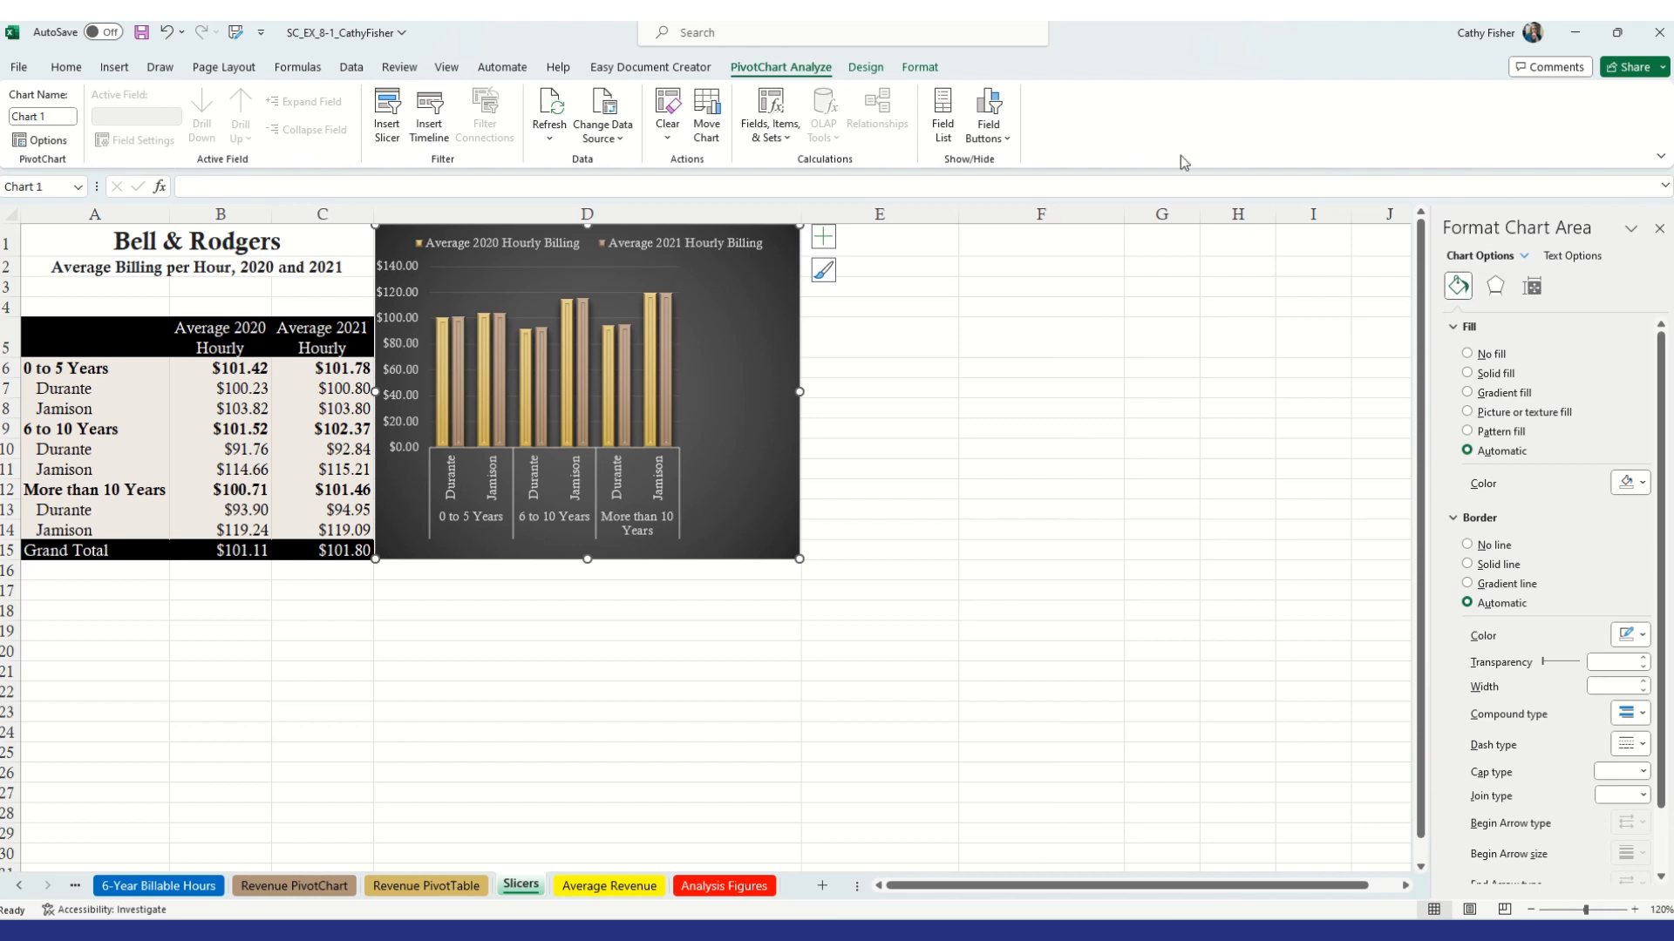
click(188, 410)
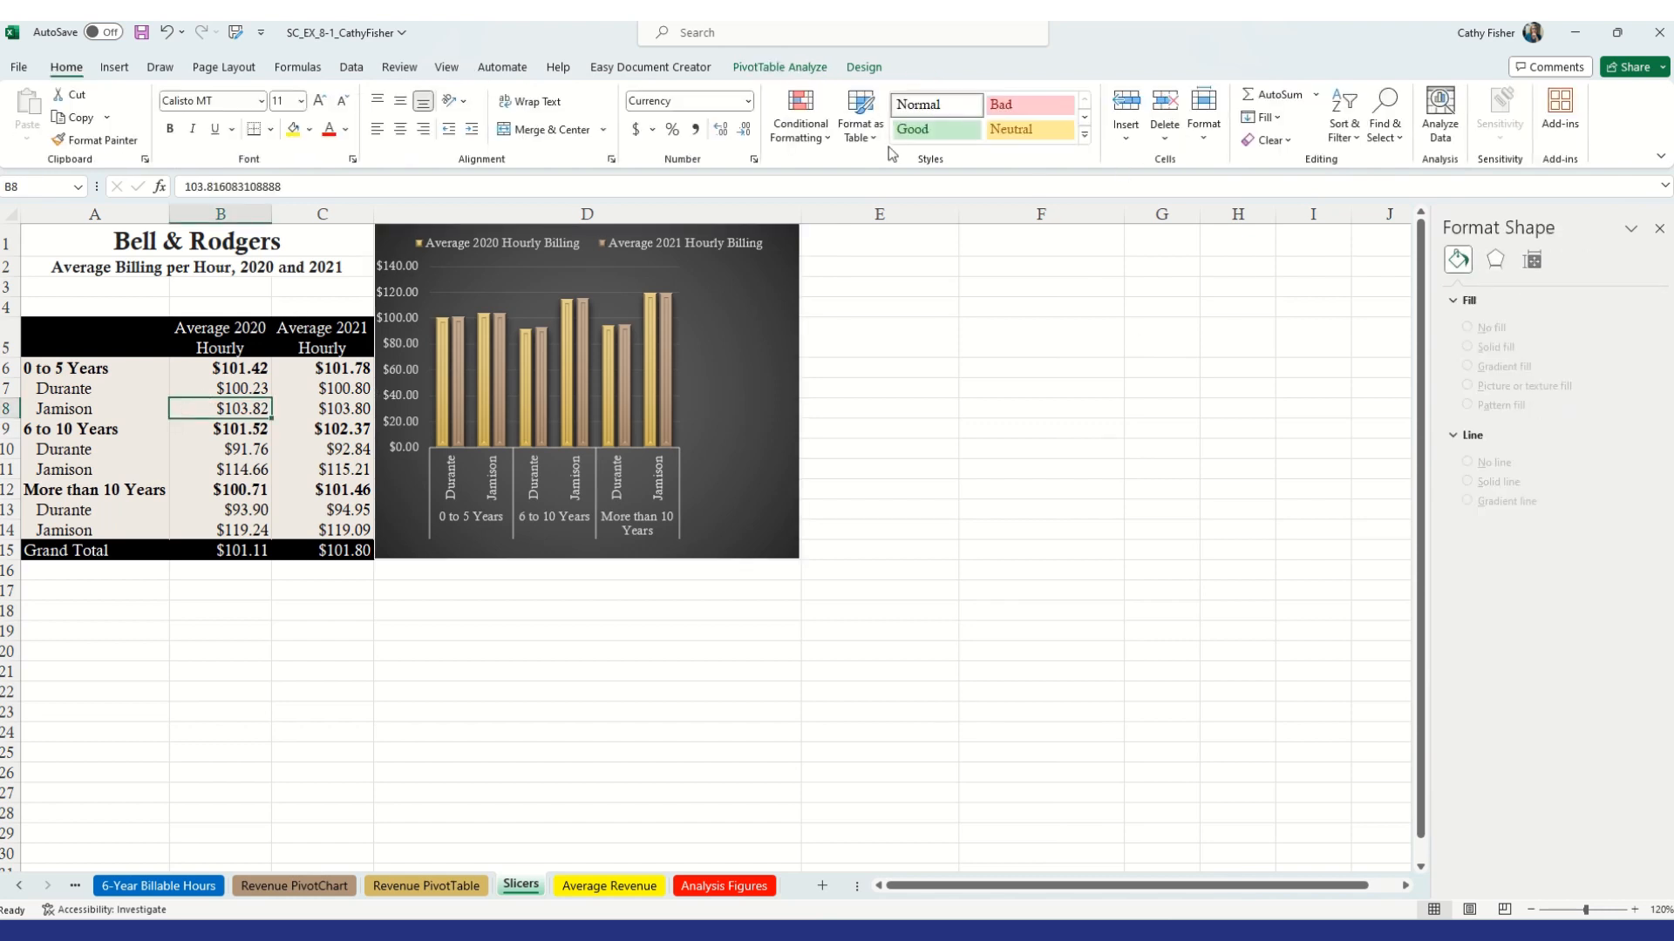
click(779, 67)
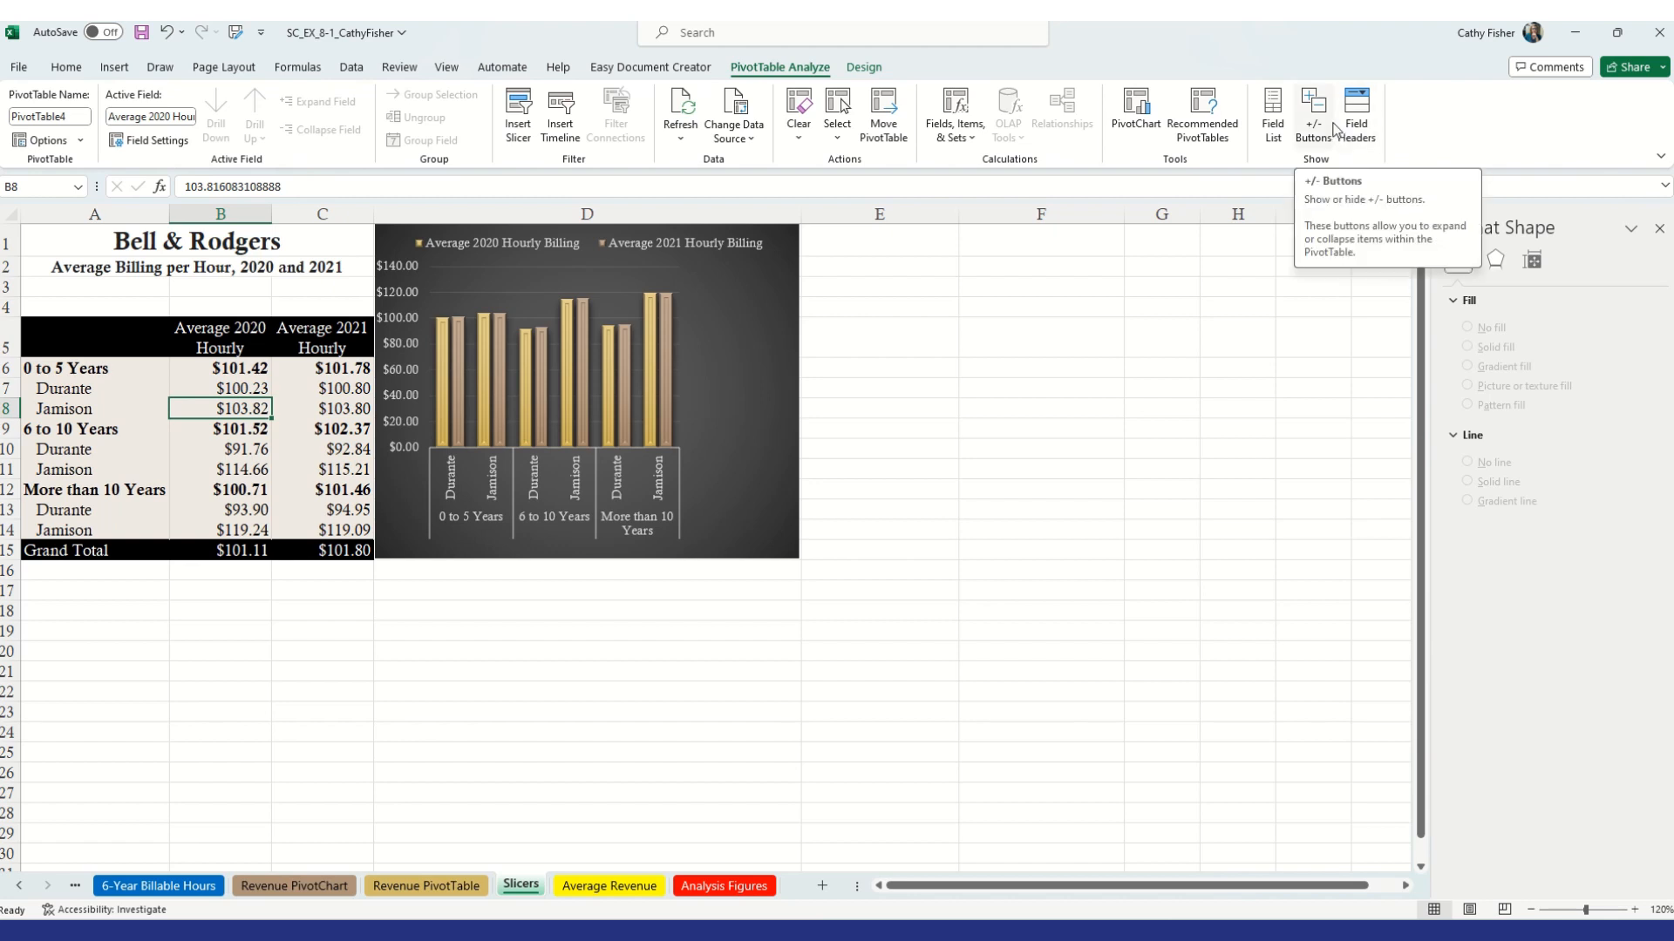
click(739, 389)
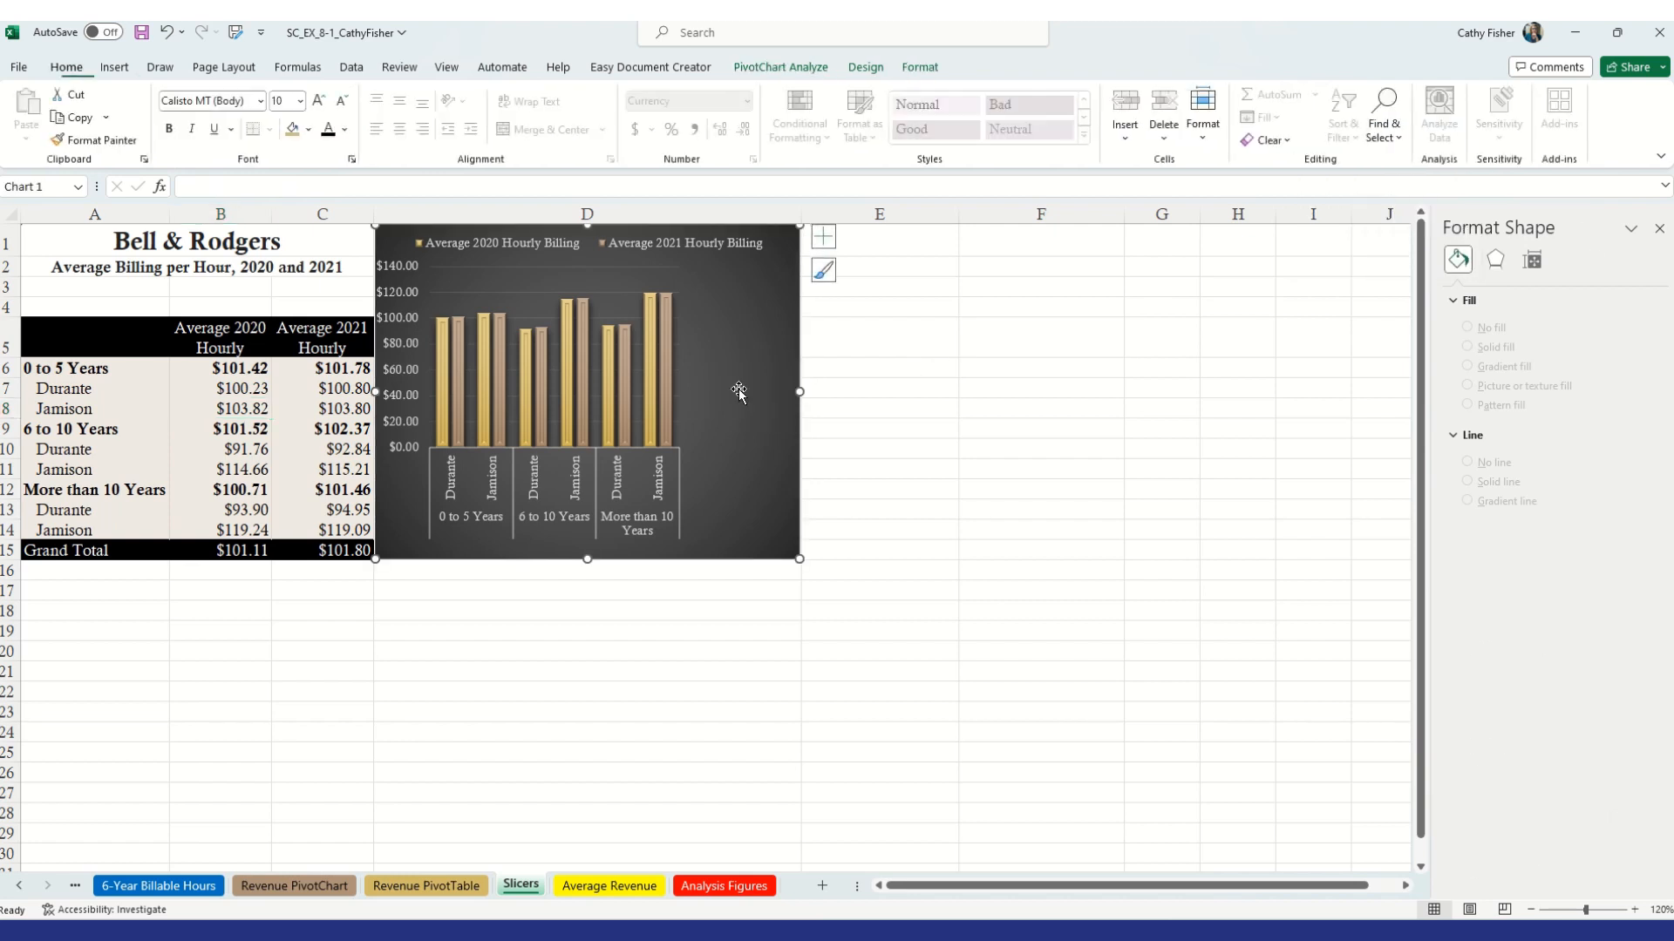
click(808, 70)
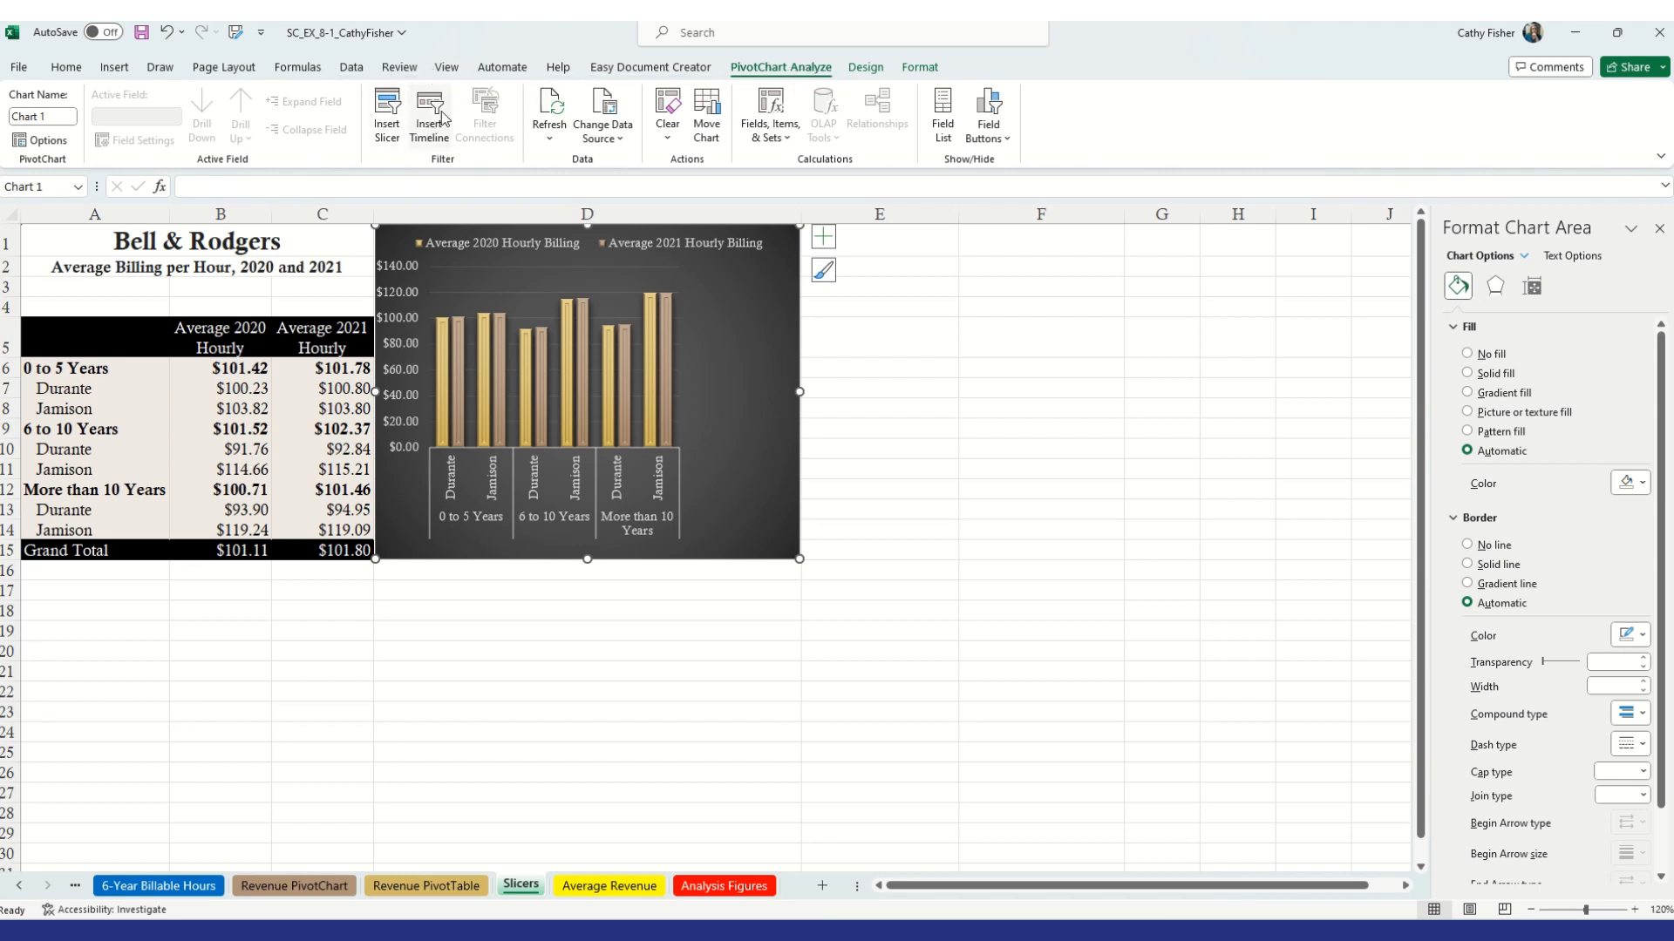
click(381, 117)
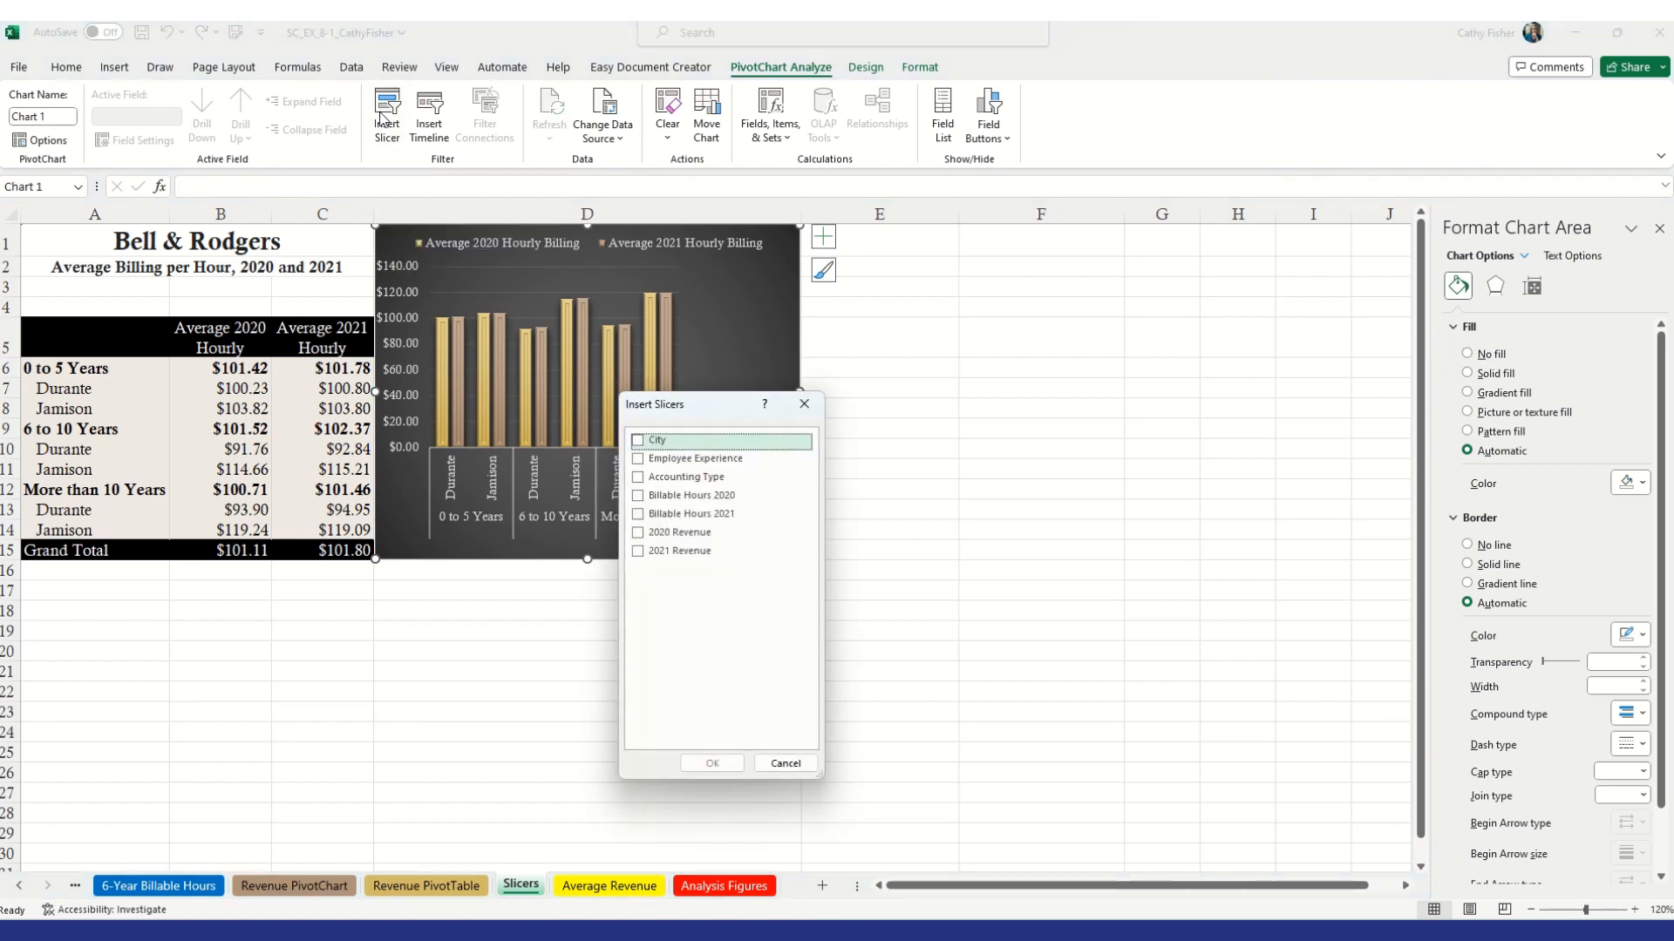
click(640, 445)
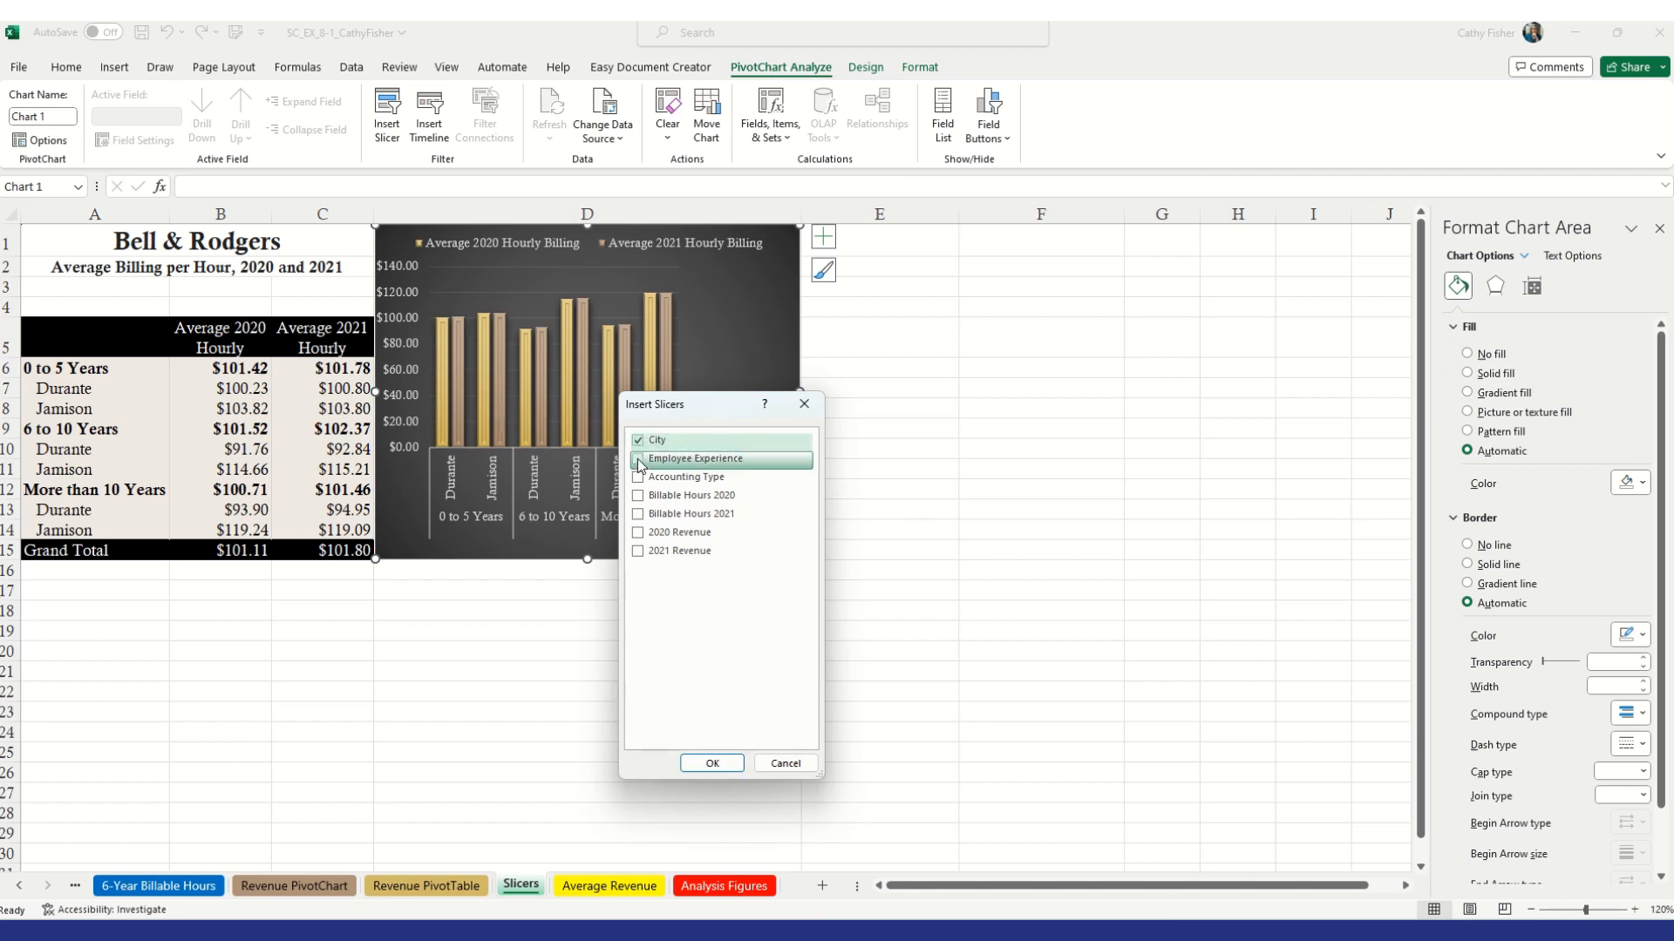
click(639, 460)
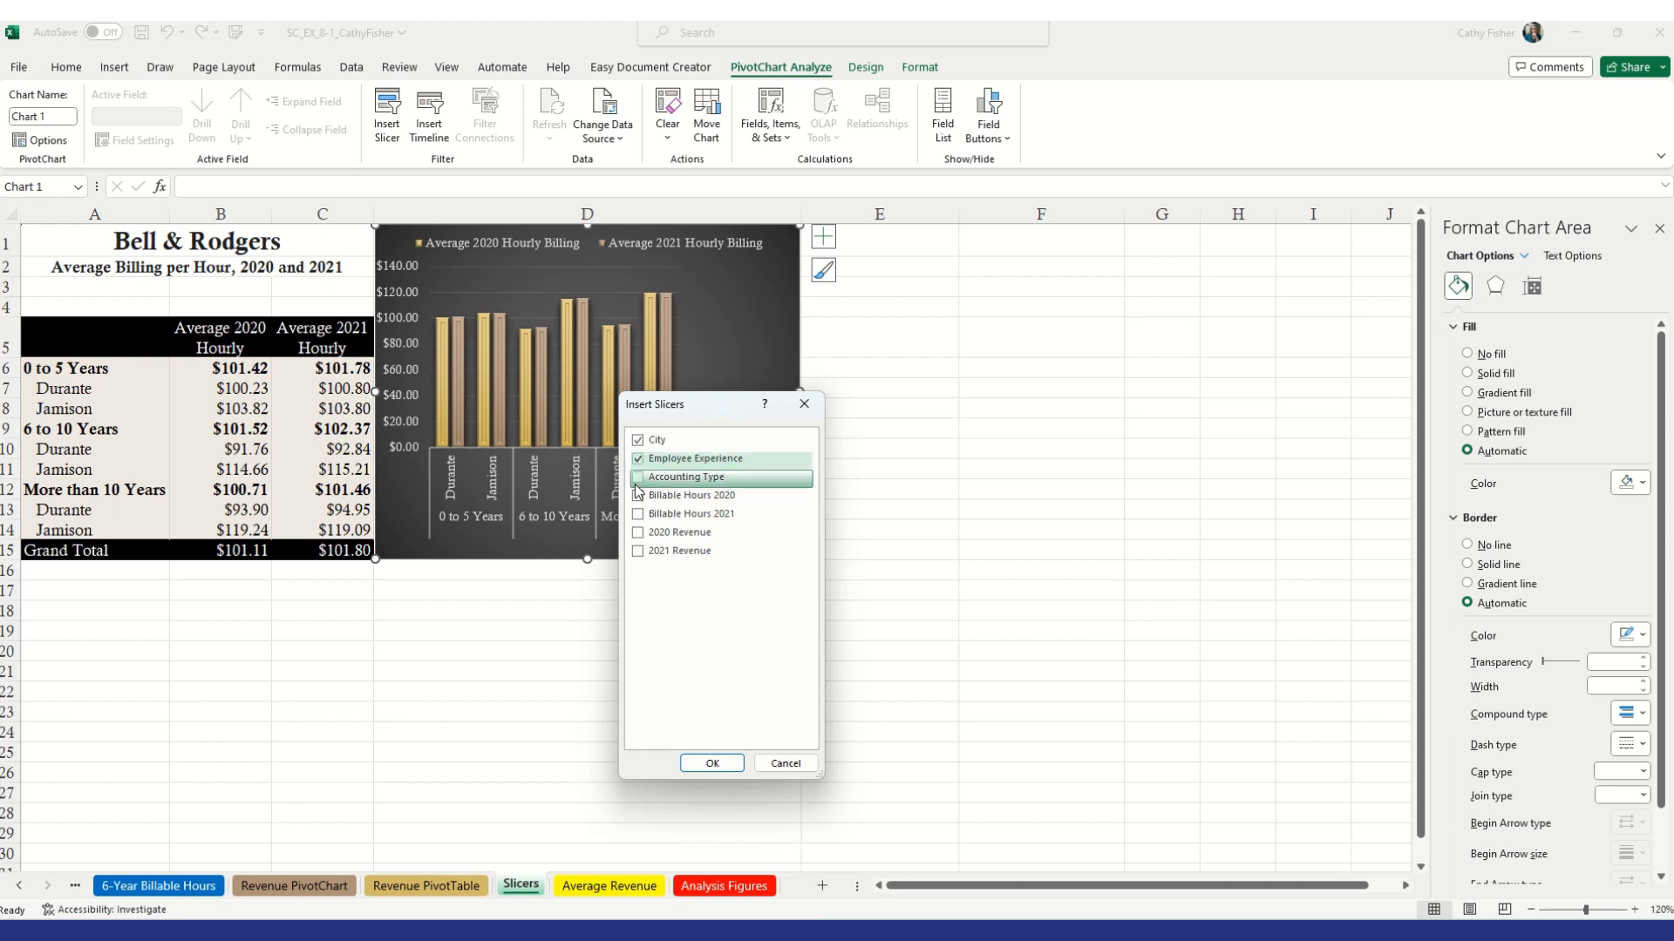
click(641, 479)
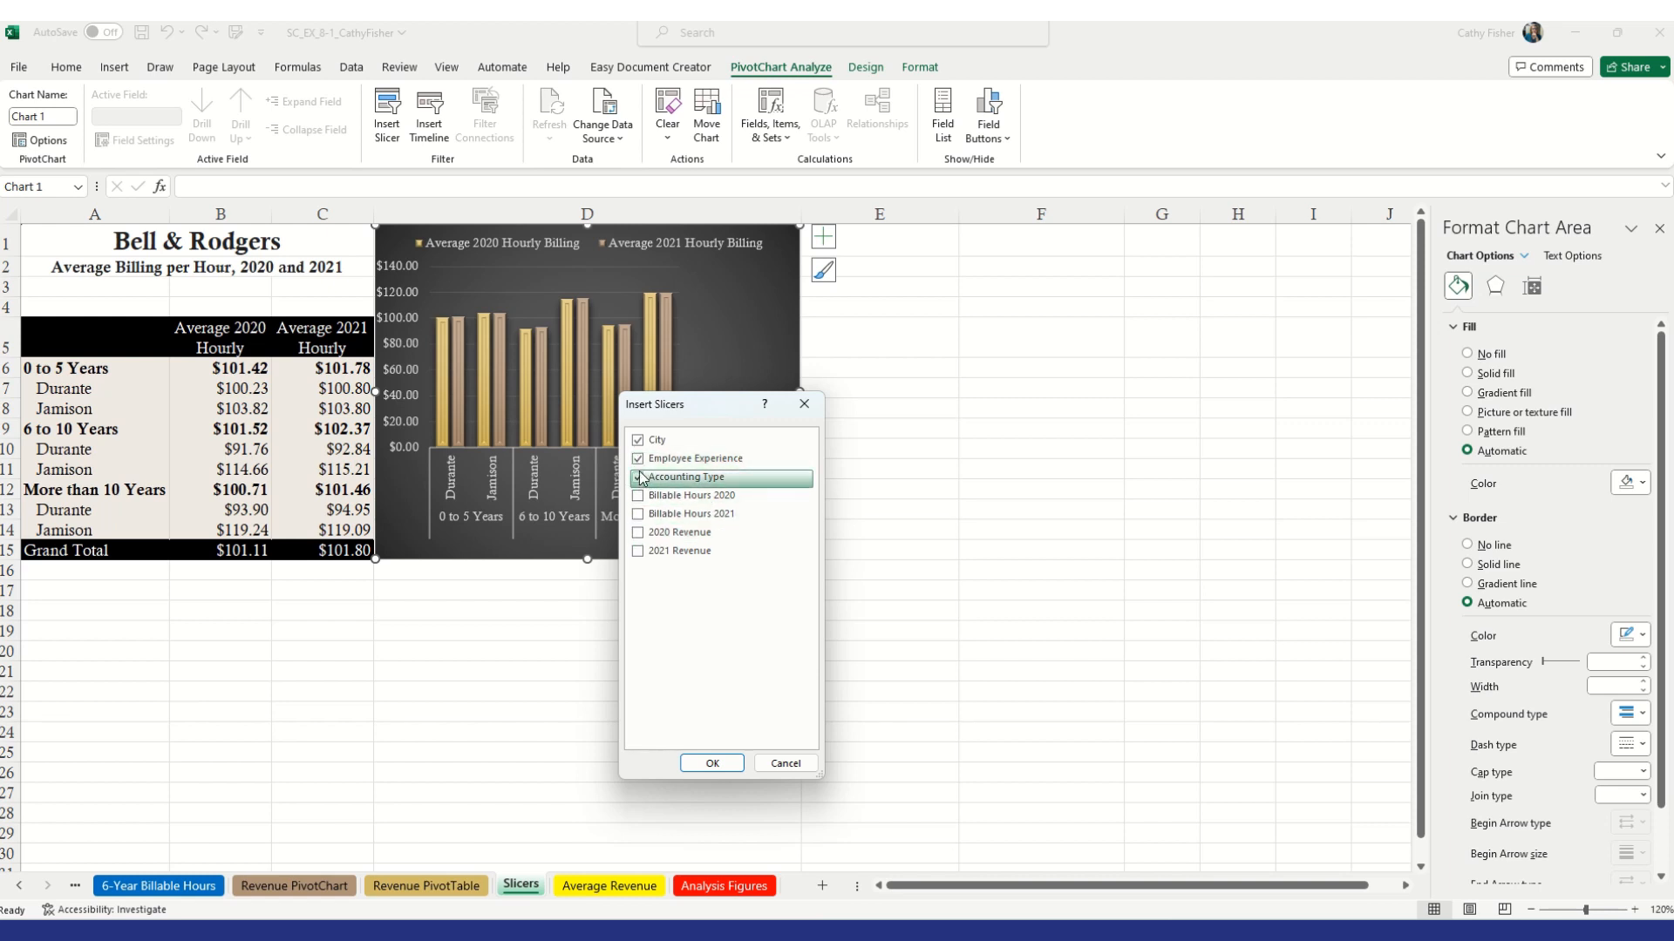
click(712, 764)
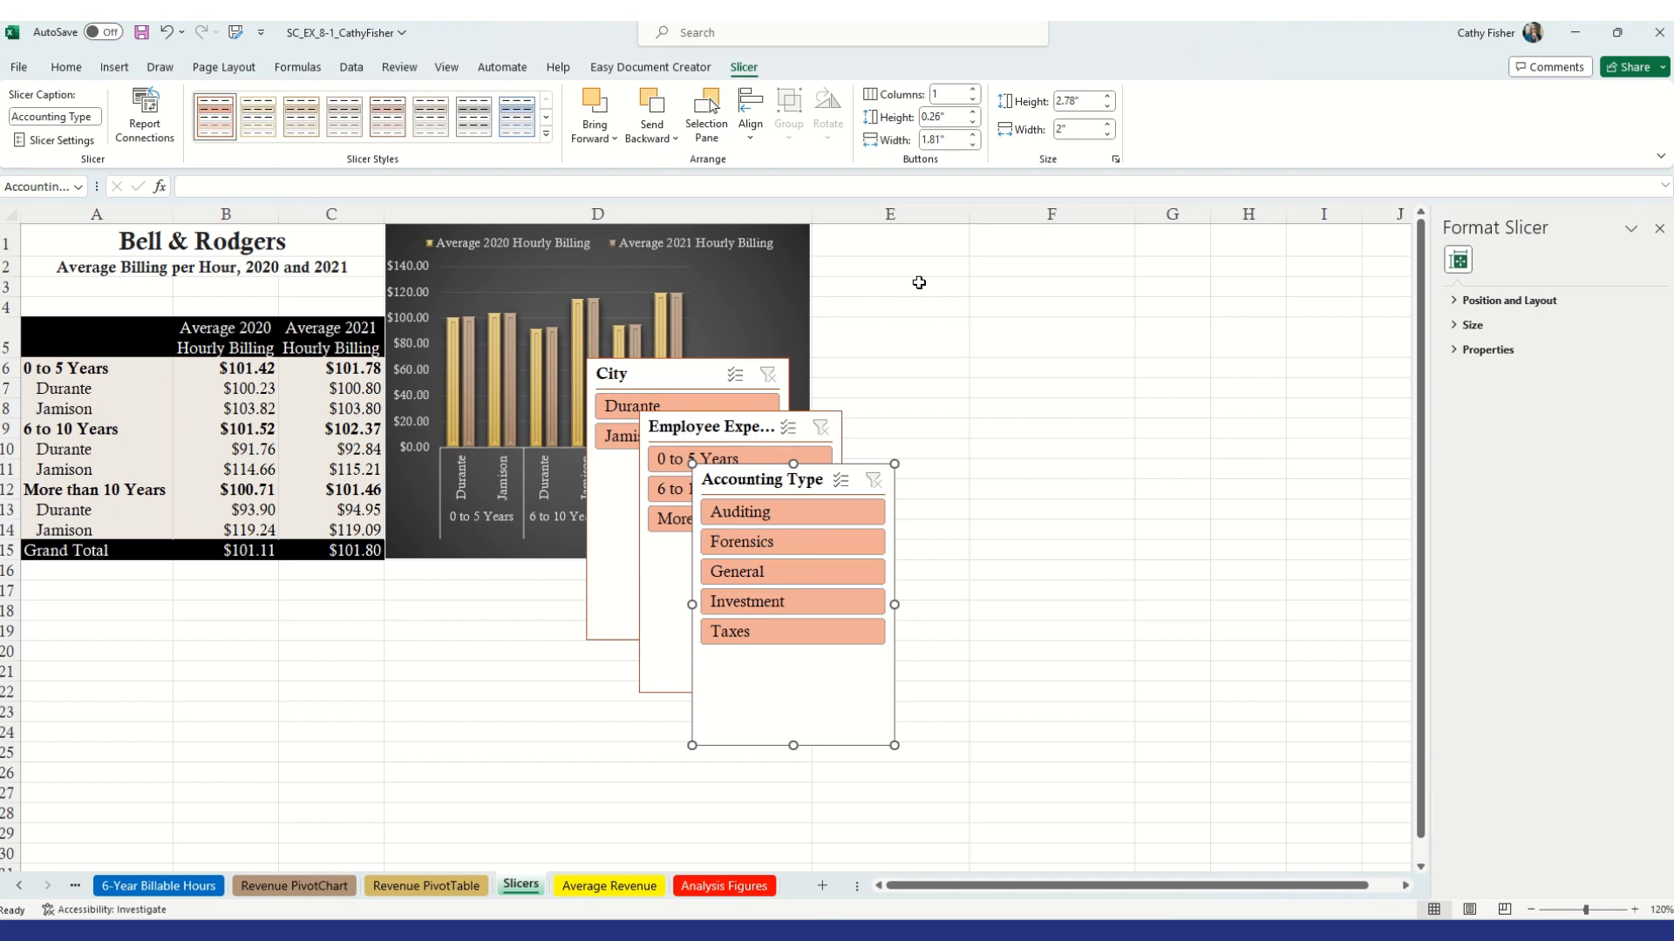
Move the City slicer to the top of column E and resize it to about 1.46 by 1.57 inches
click(655, 377)
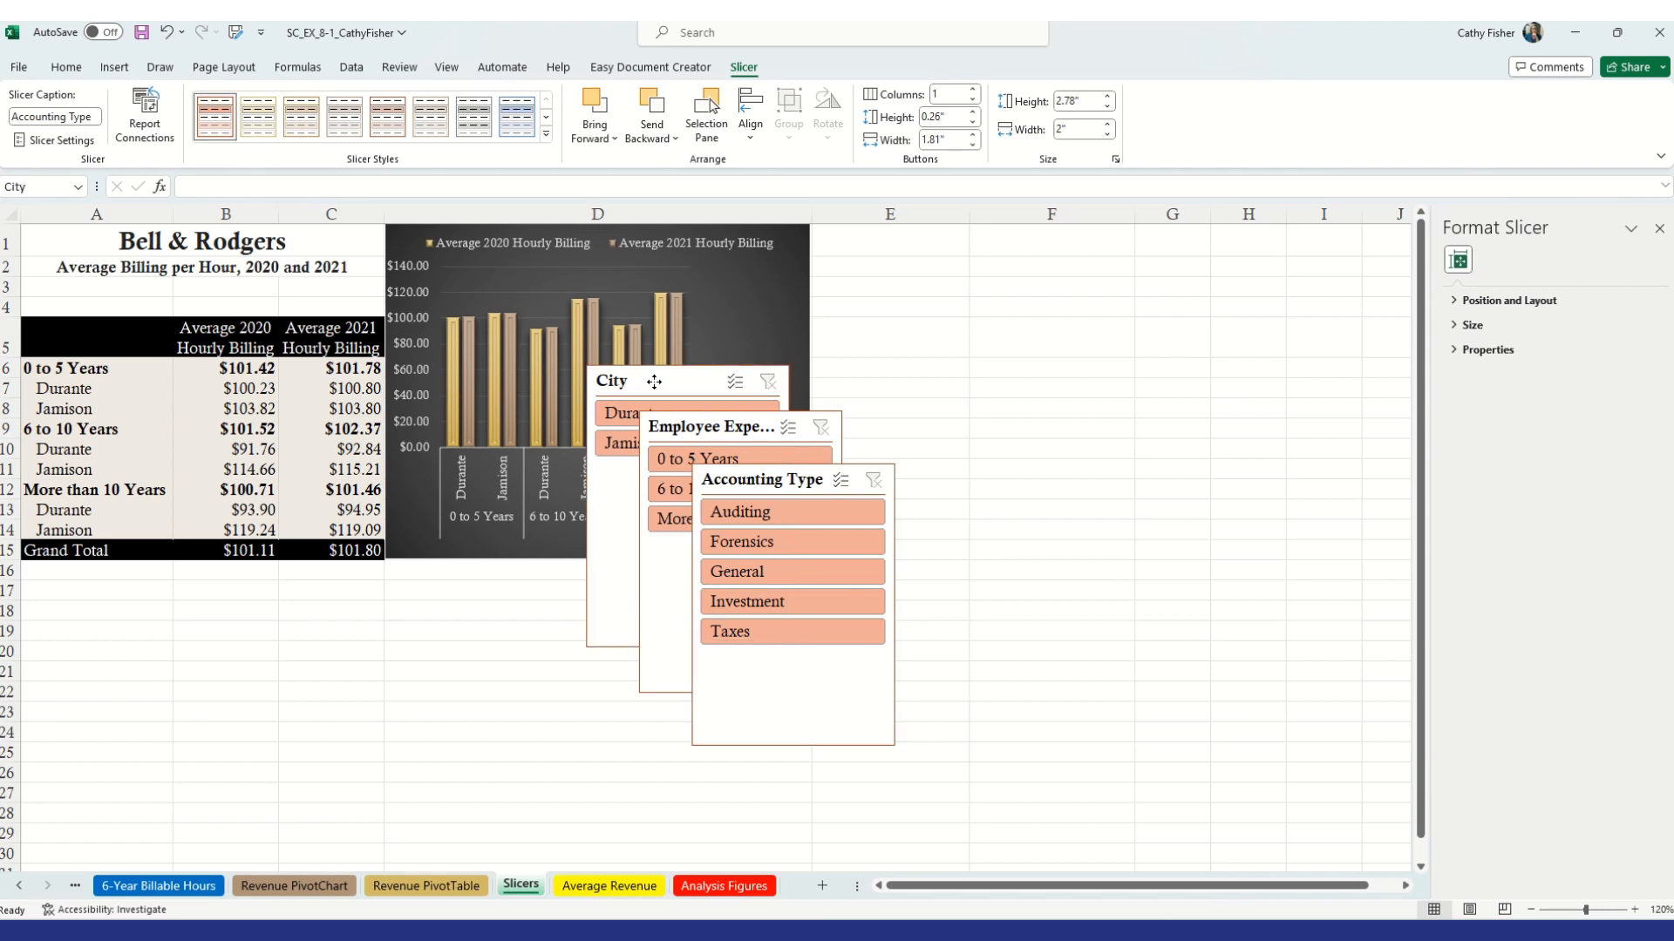
drag(654, 375, 878, 241)
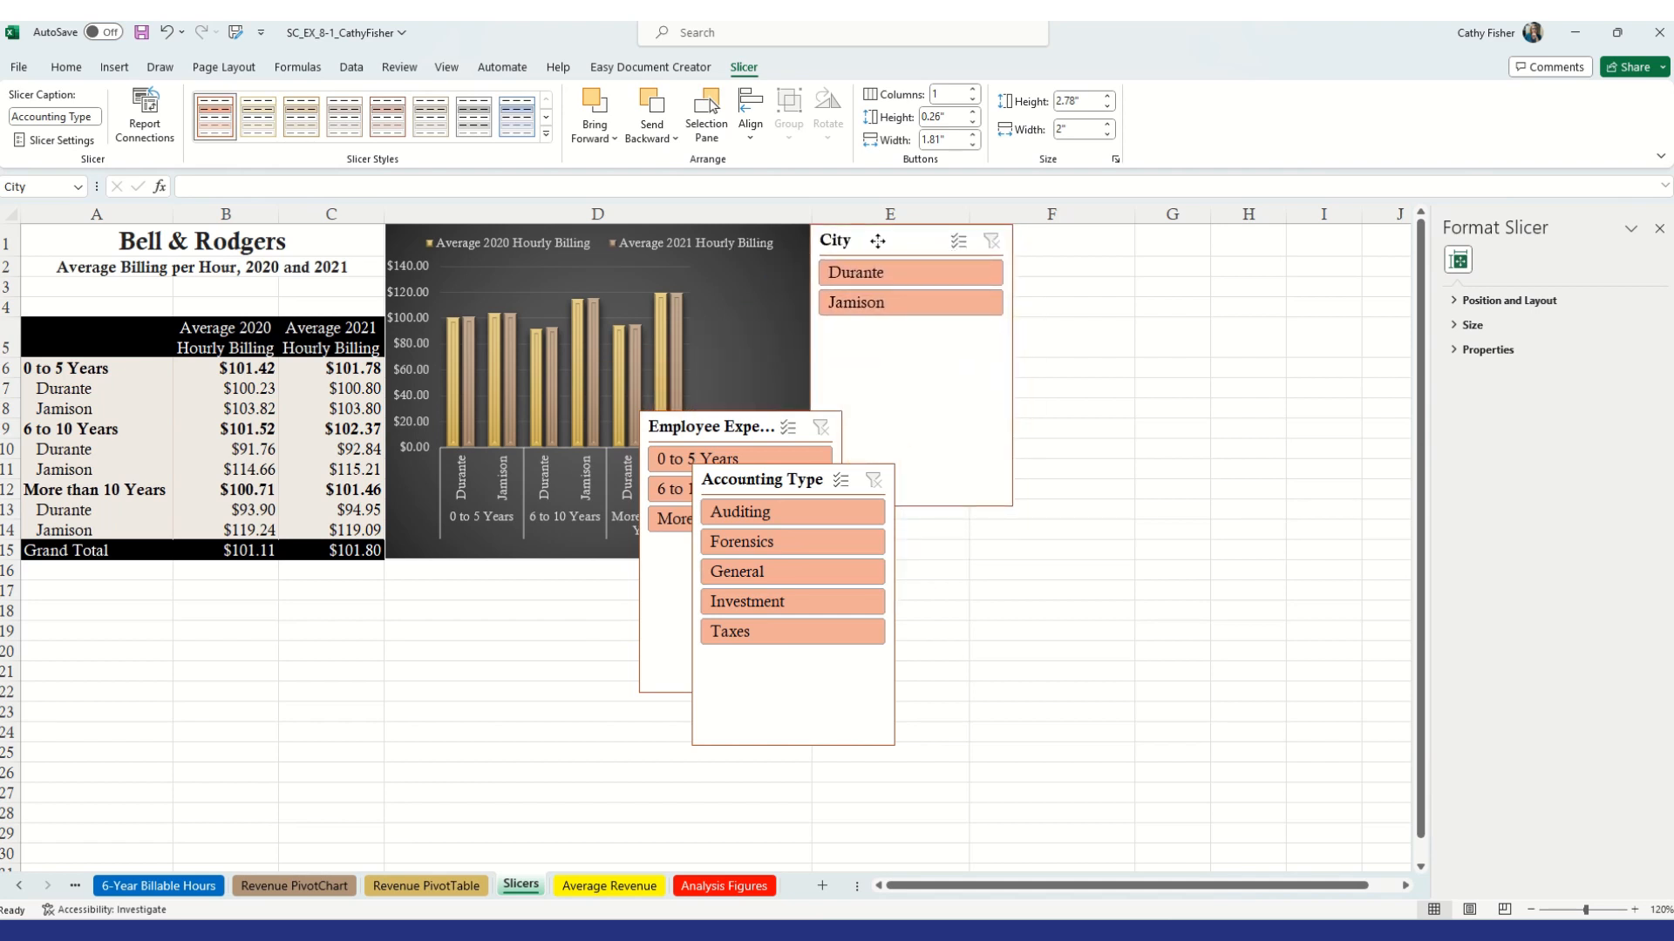
drag(878, 241, 878, 241)
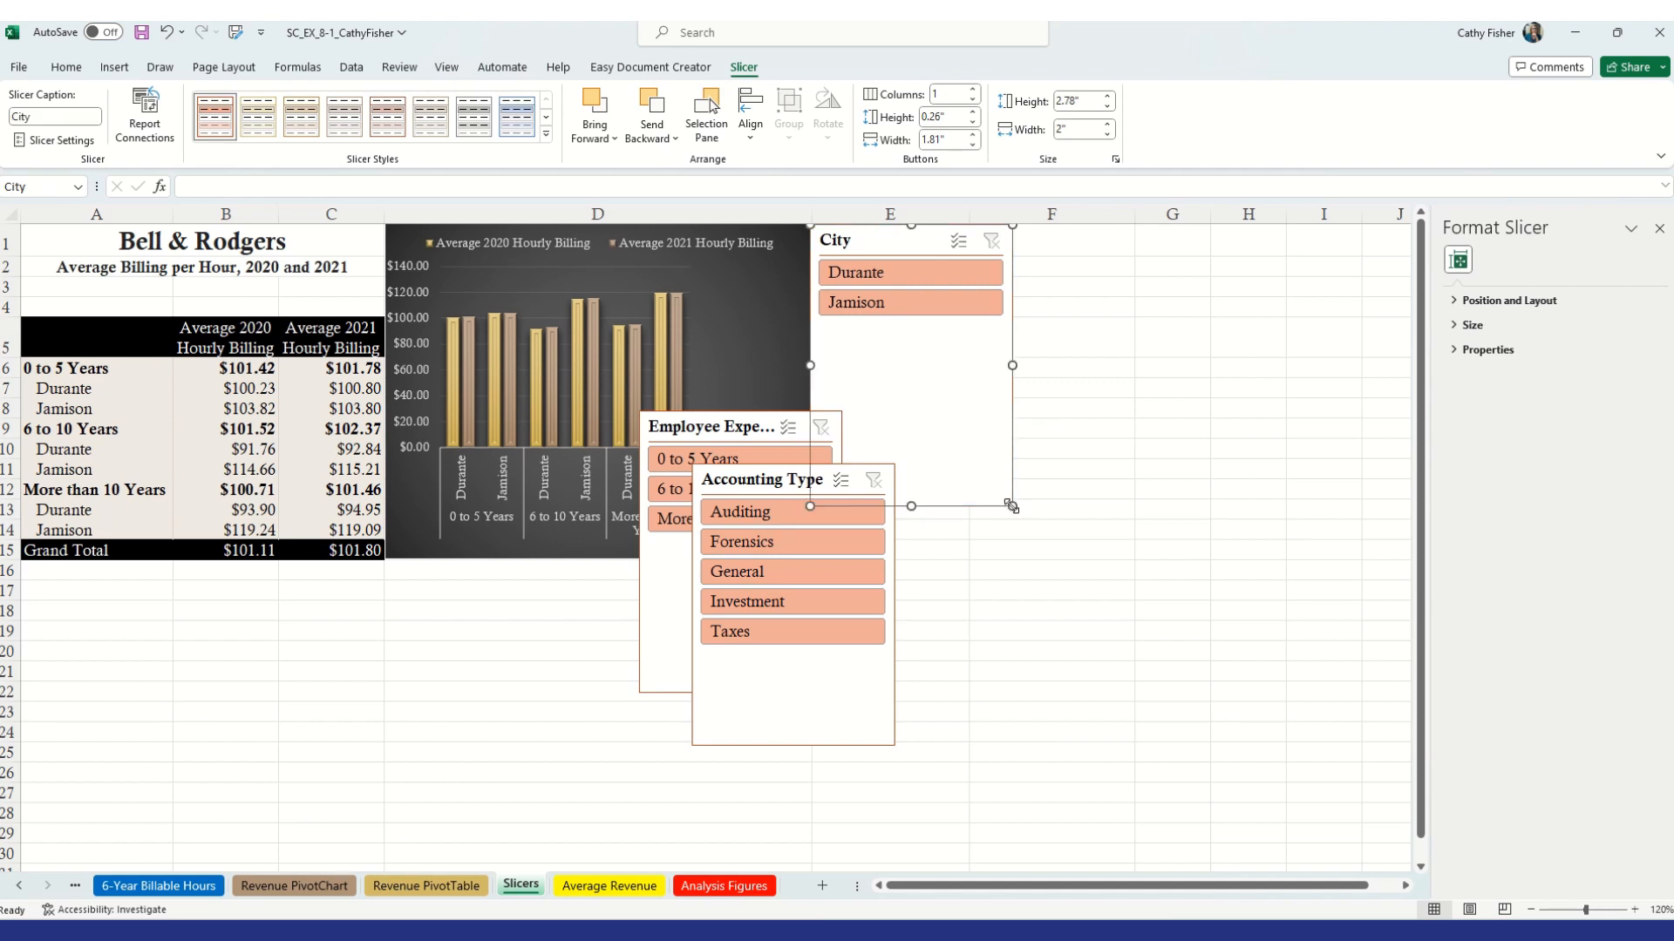
drag(1012, 506, 971, 373)
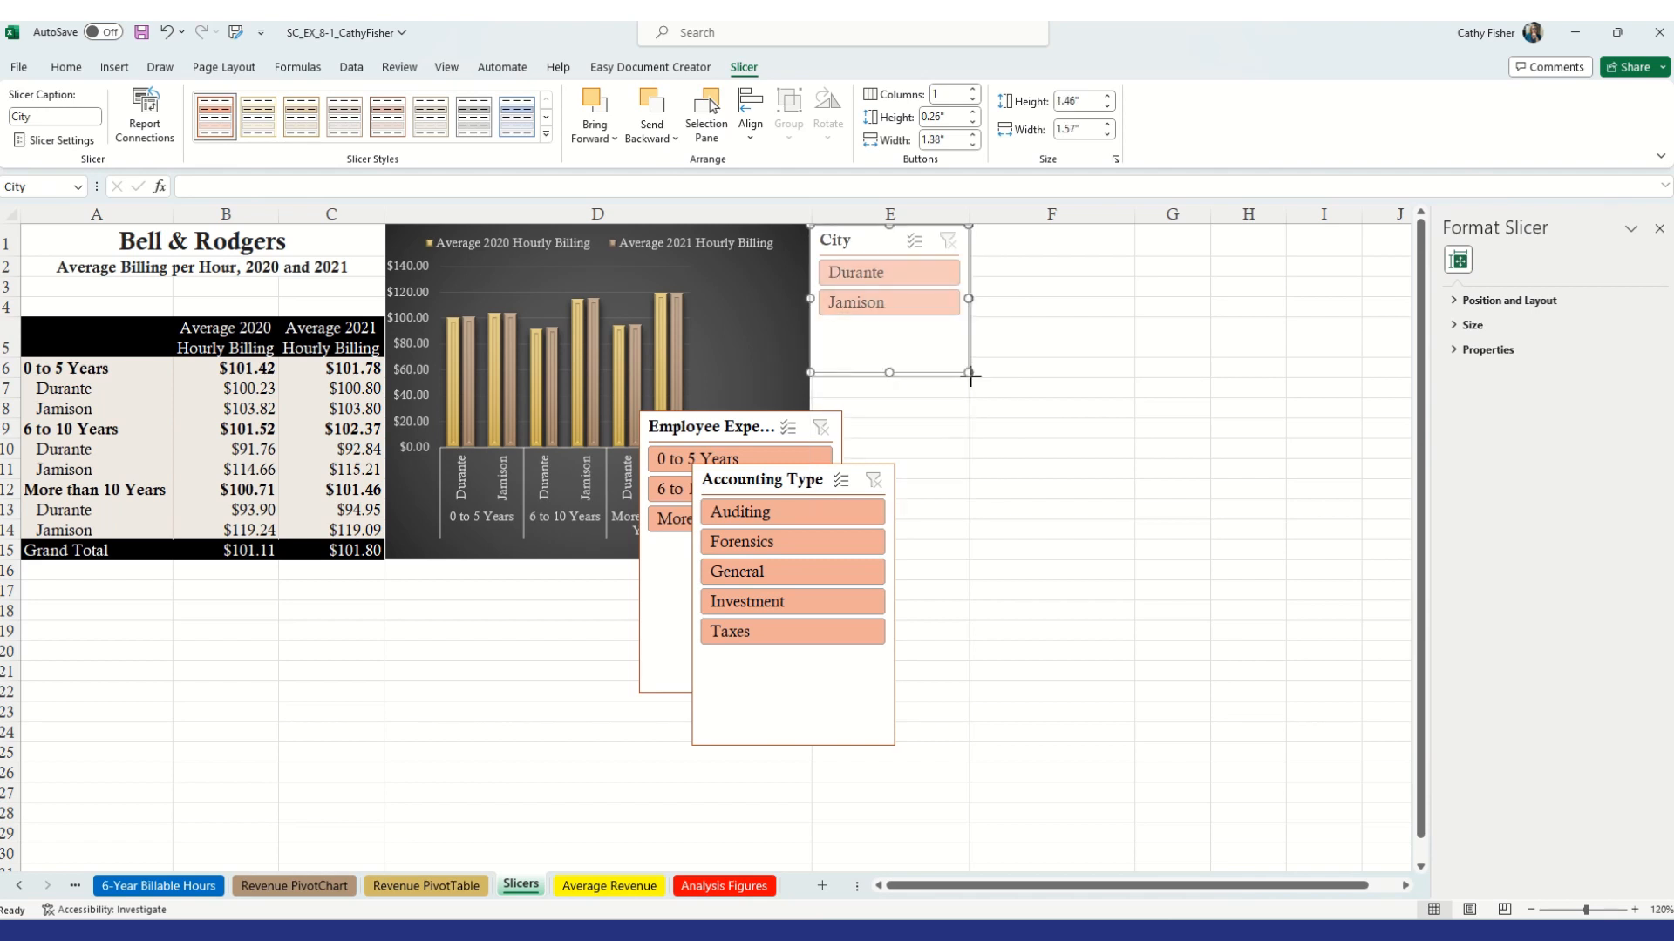
Fine-tune the City slicer's size to about 1.5 by 1.59 inches
drag(971, 376, 970, 375)
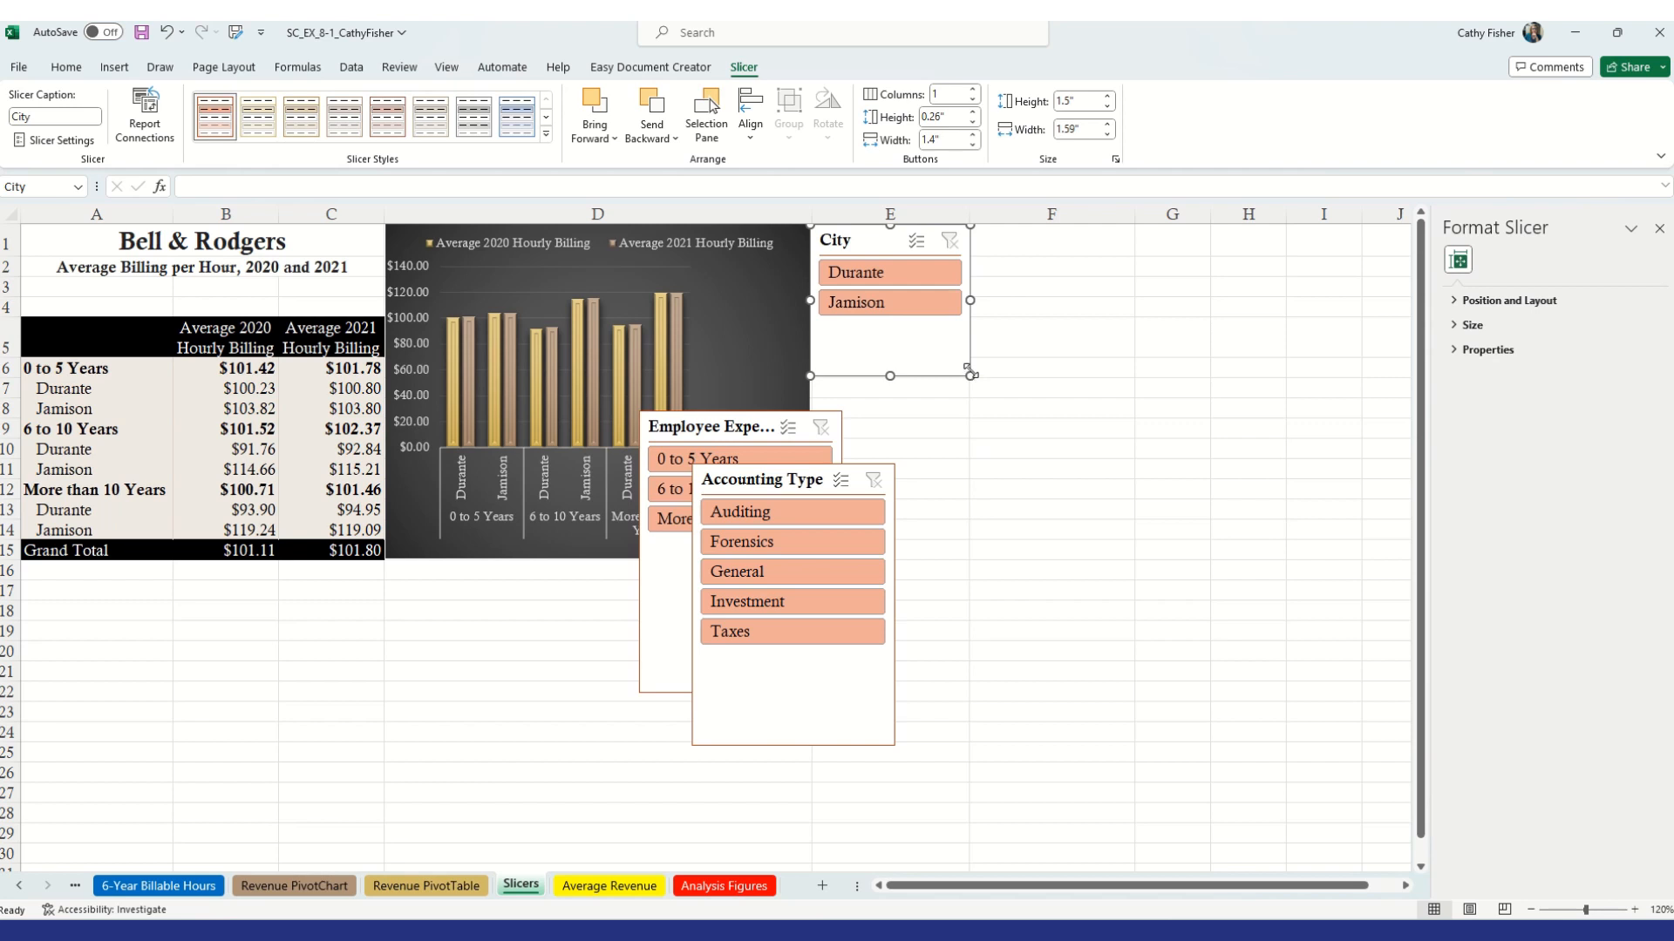
Move the Accounting Type slicer to the top of column F and resize it to about 3.1 by 1.61 inches
drag(784, 472, 1038, 242)
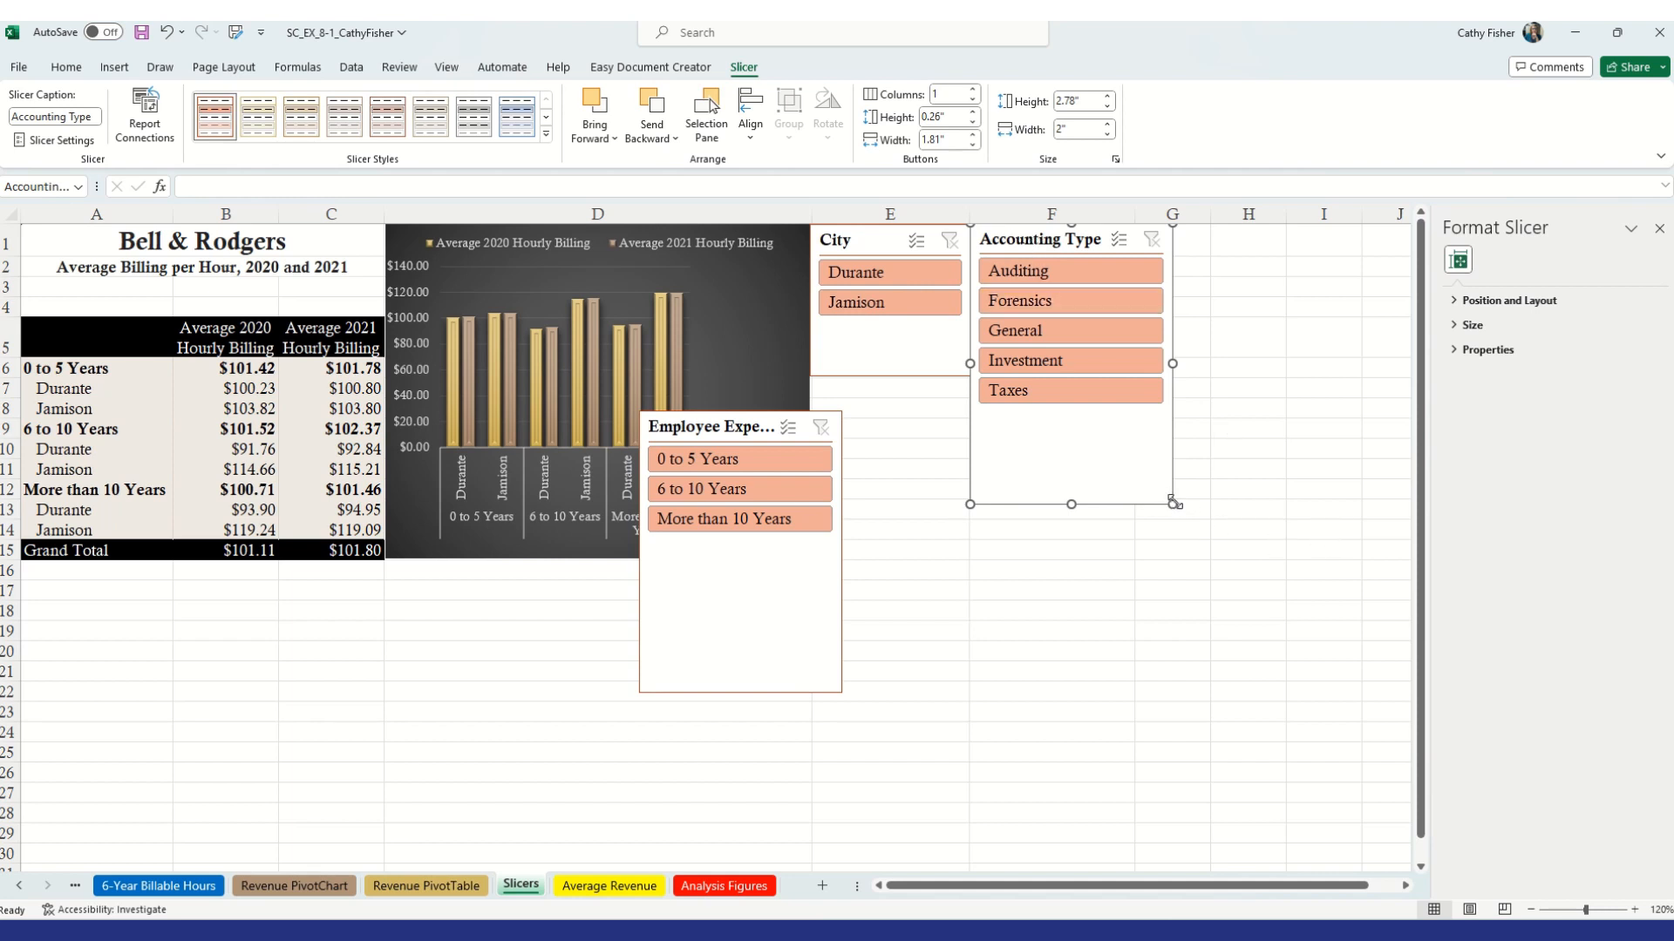
drag(1172, 504, 1134, 538)
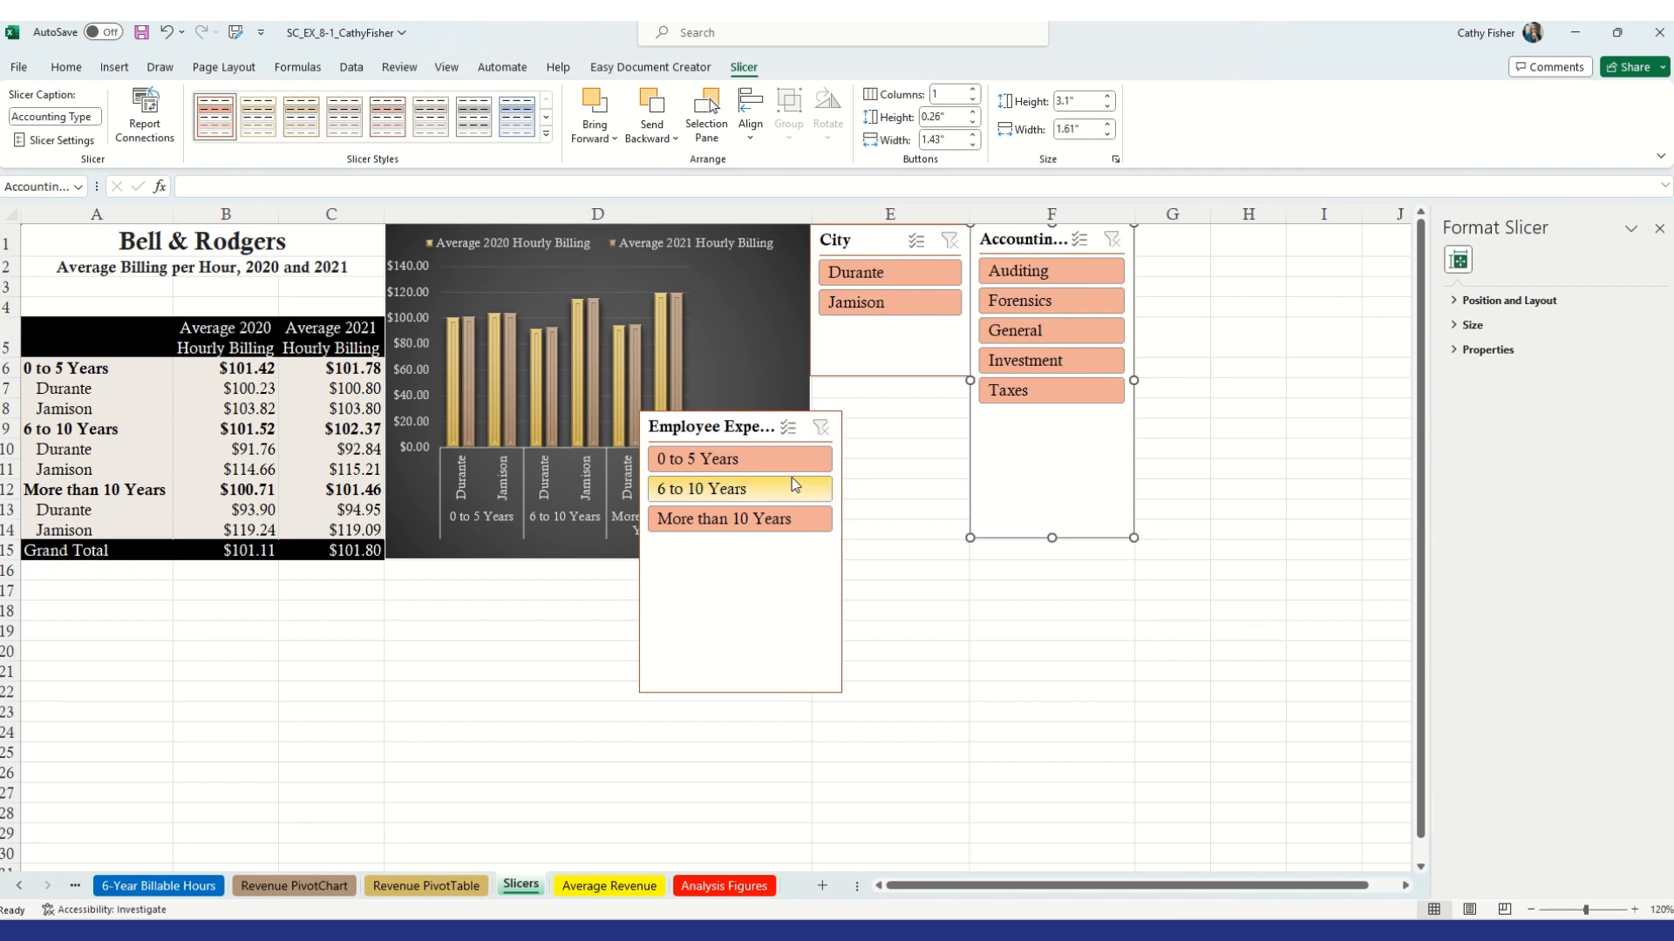
Place the Employee Experience slicer below the City slicer at about 1.8 by 1.59 inches, lengthening the Accounting Type slicer to match its bottom
drag(745, 421, 900, 391)
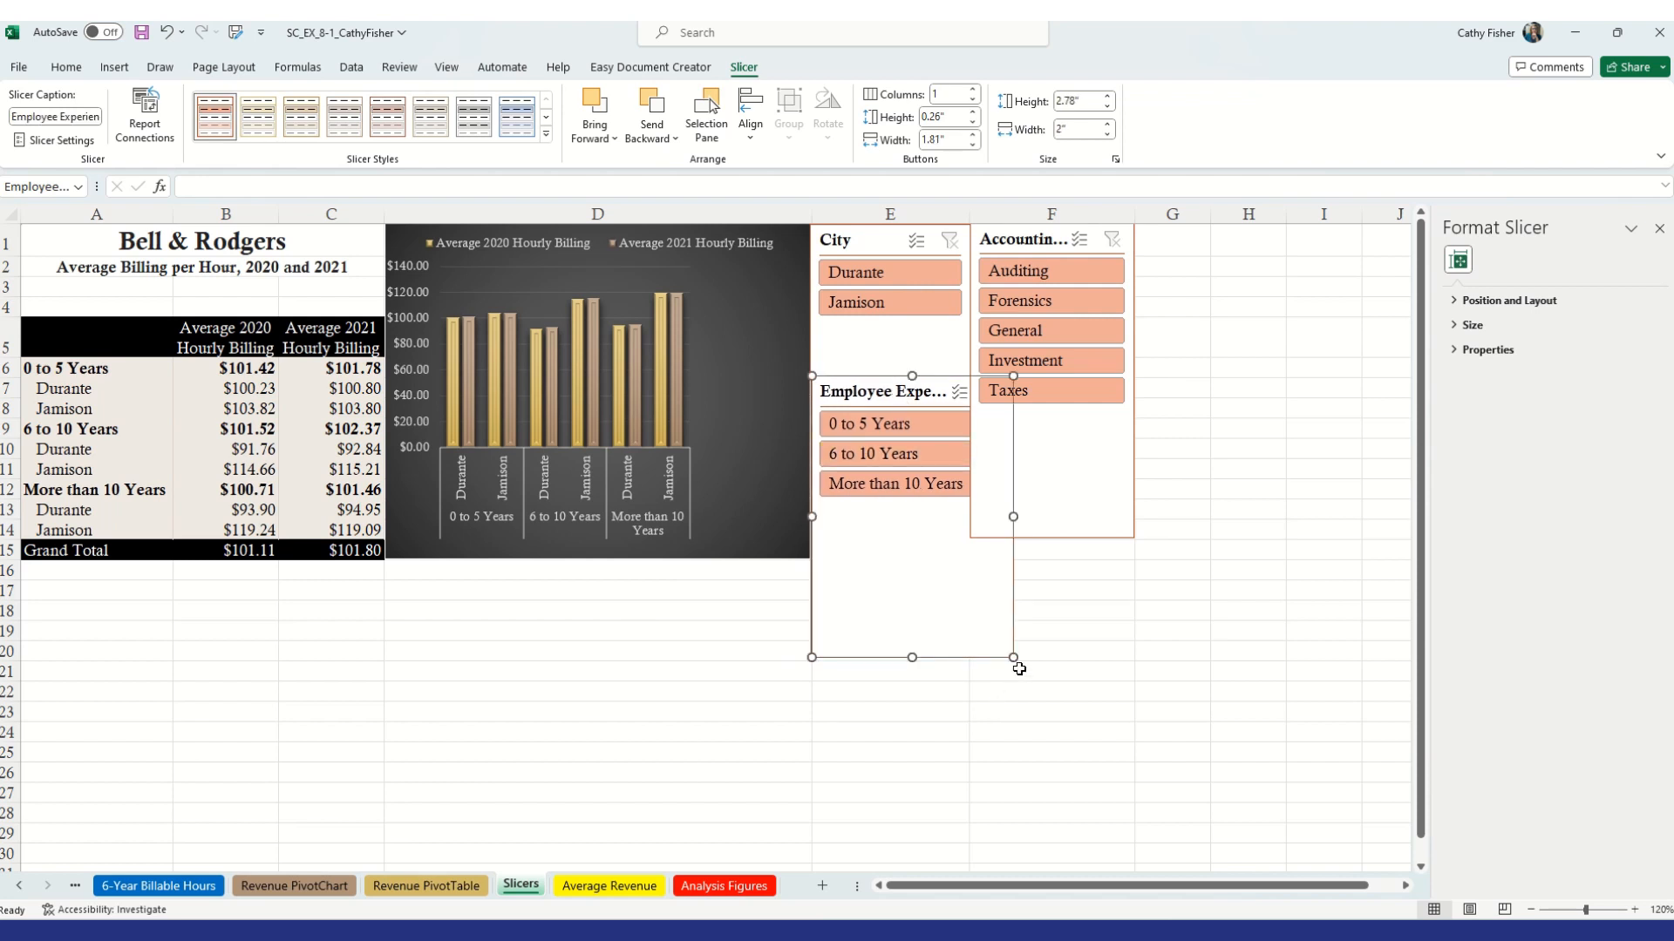
drag(1013, 656, 974, 558)
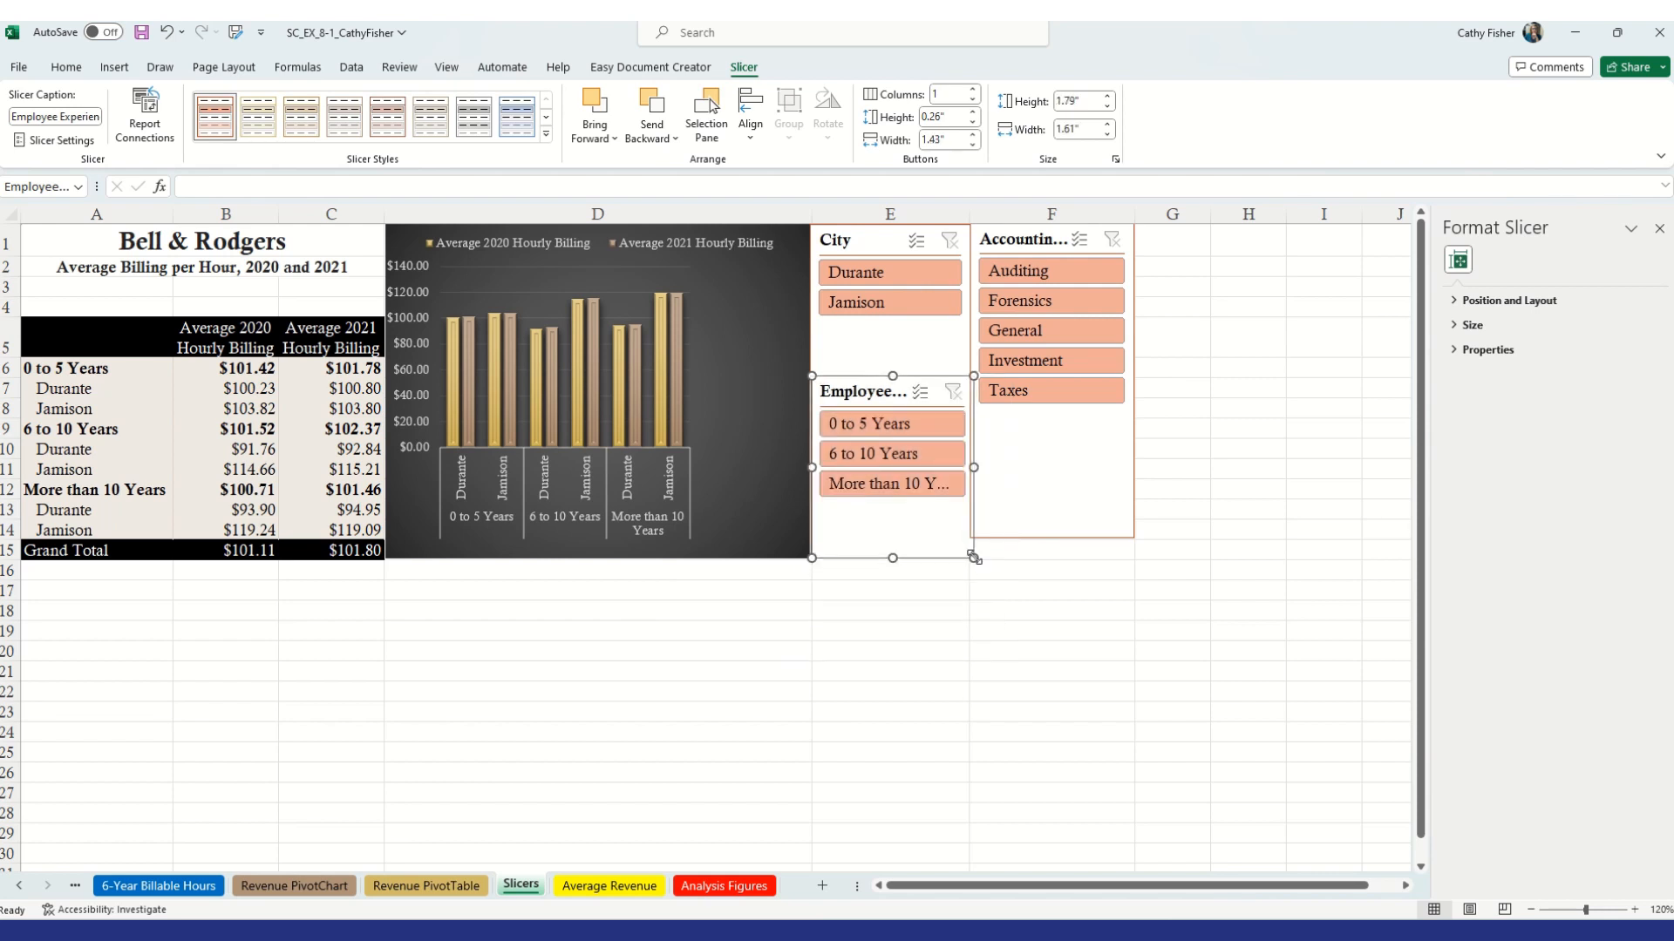
click(1132, 538)
drag(1132, 537, 1130, 556)
click(974, 558)
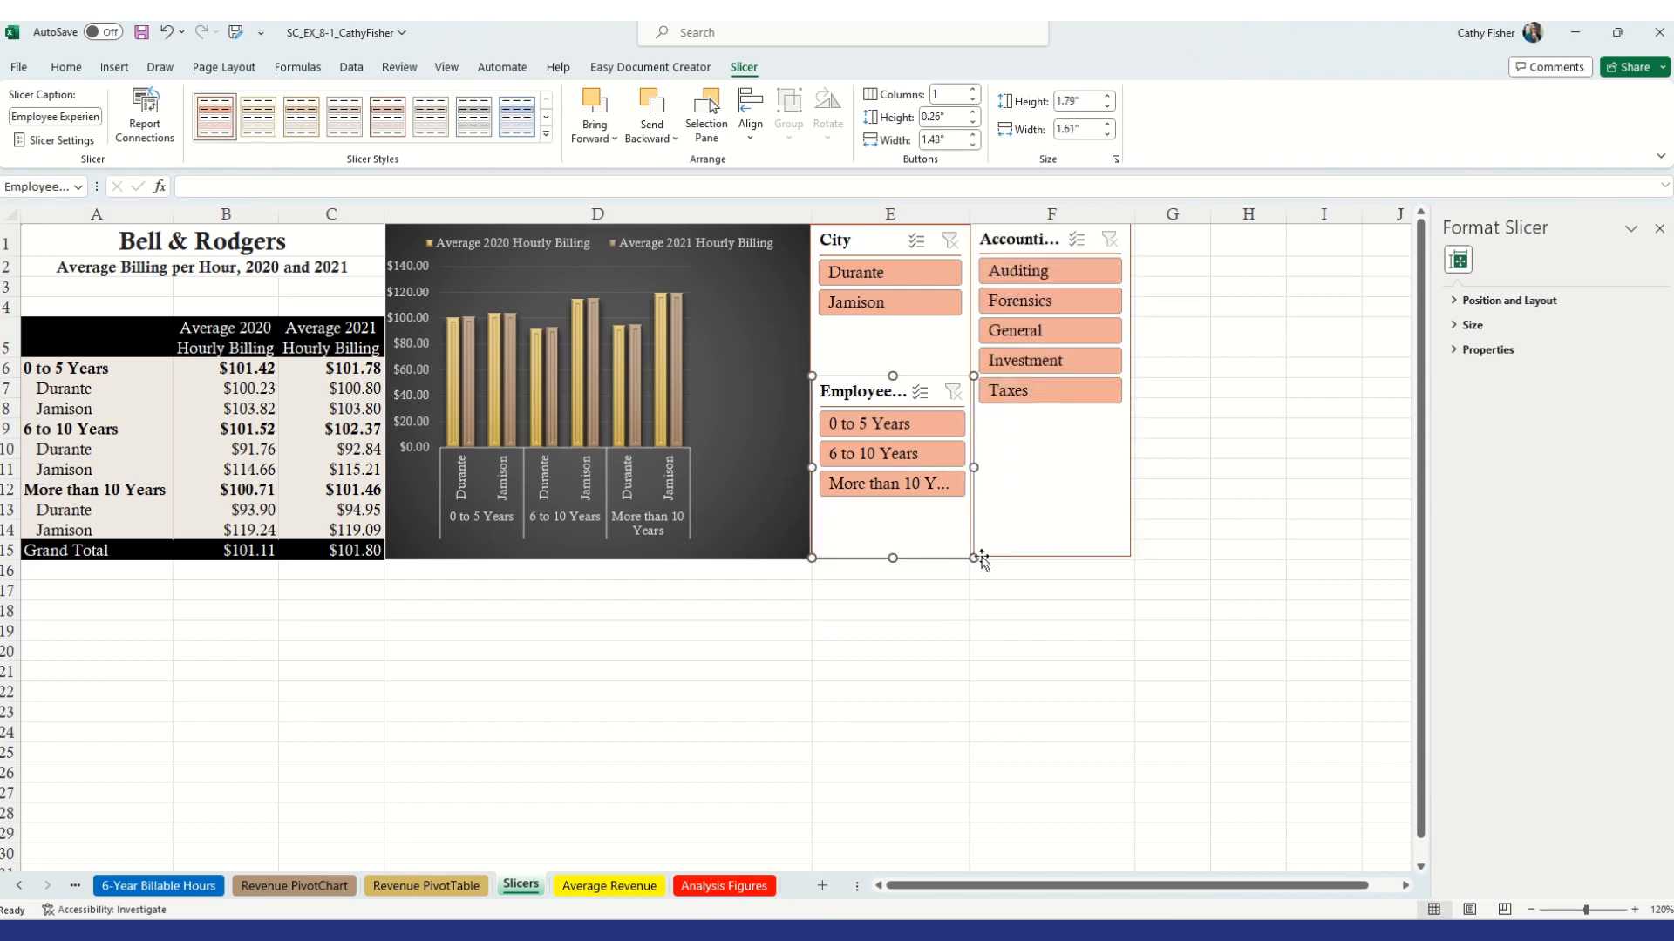
drag(975, 558, 973, 560)
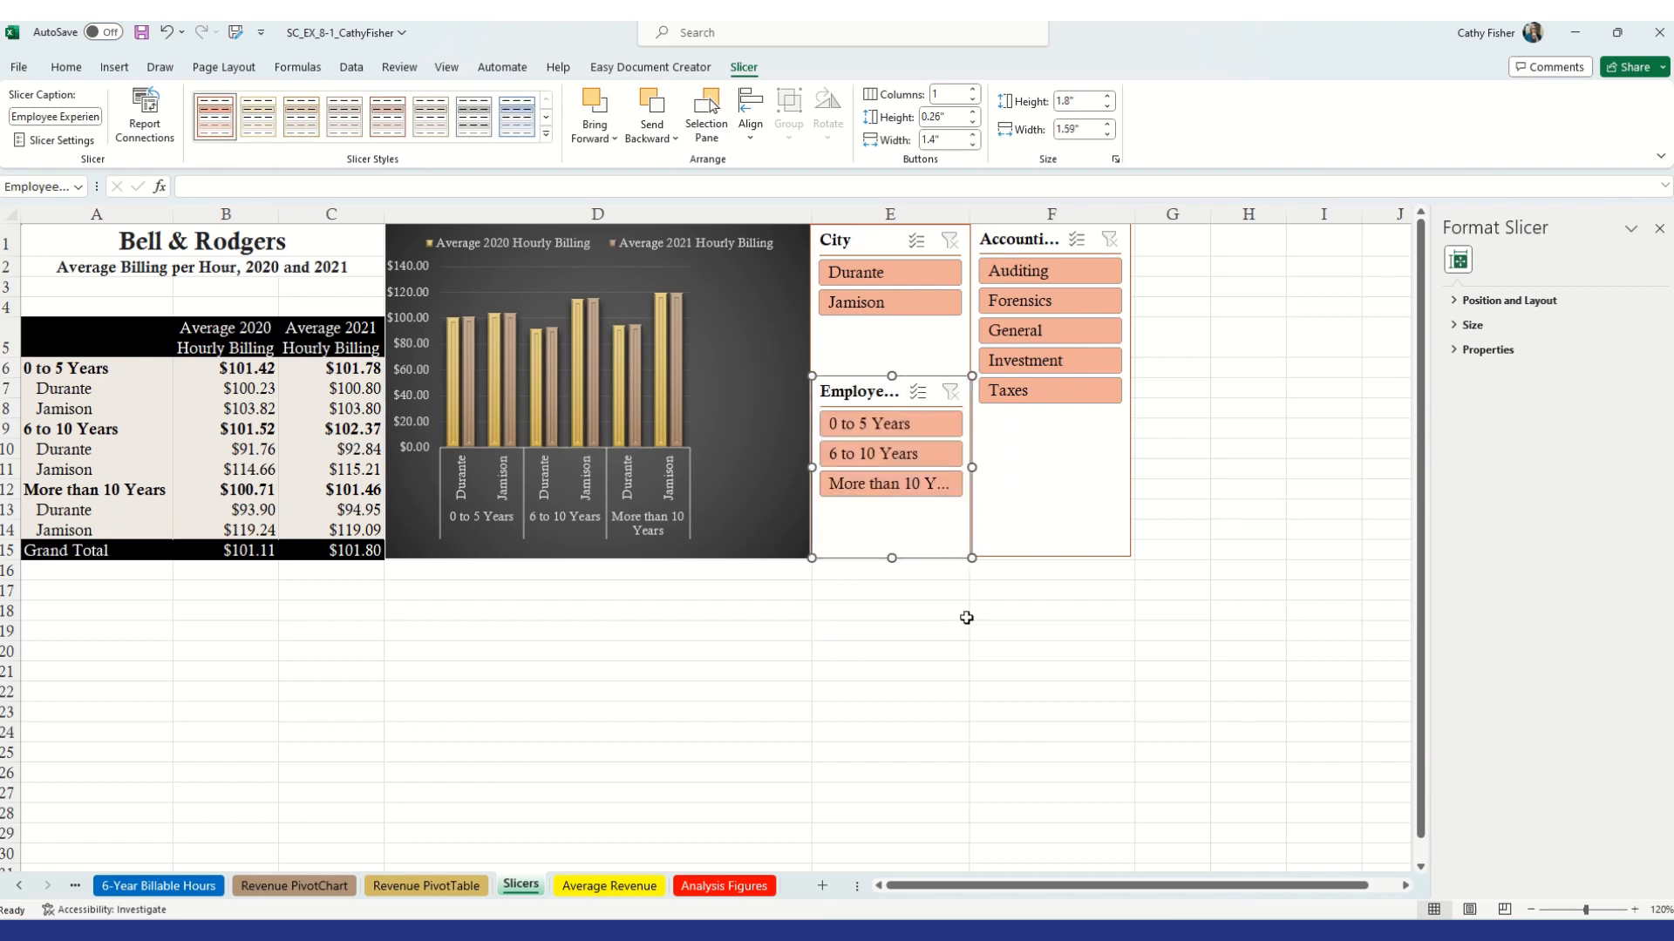
click(966, 624)
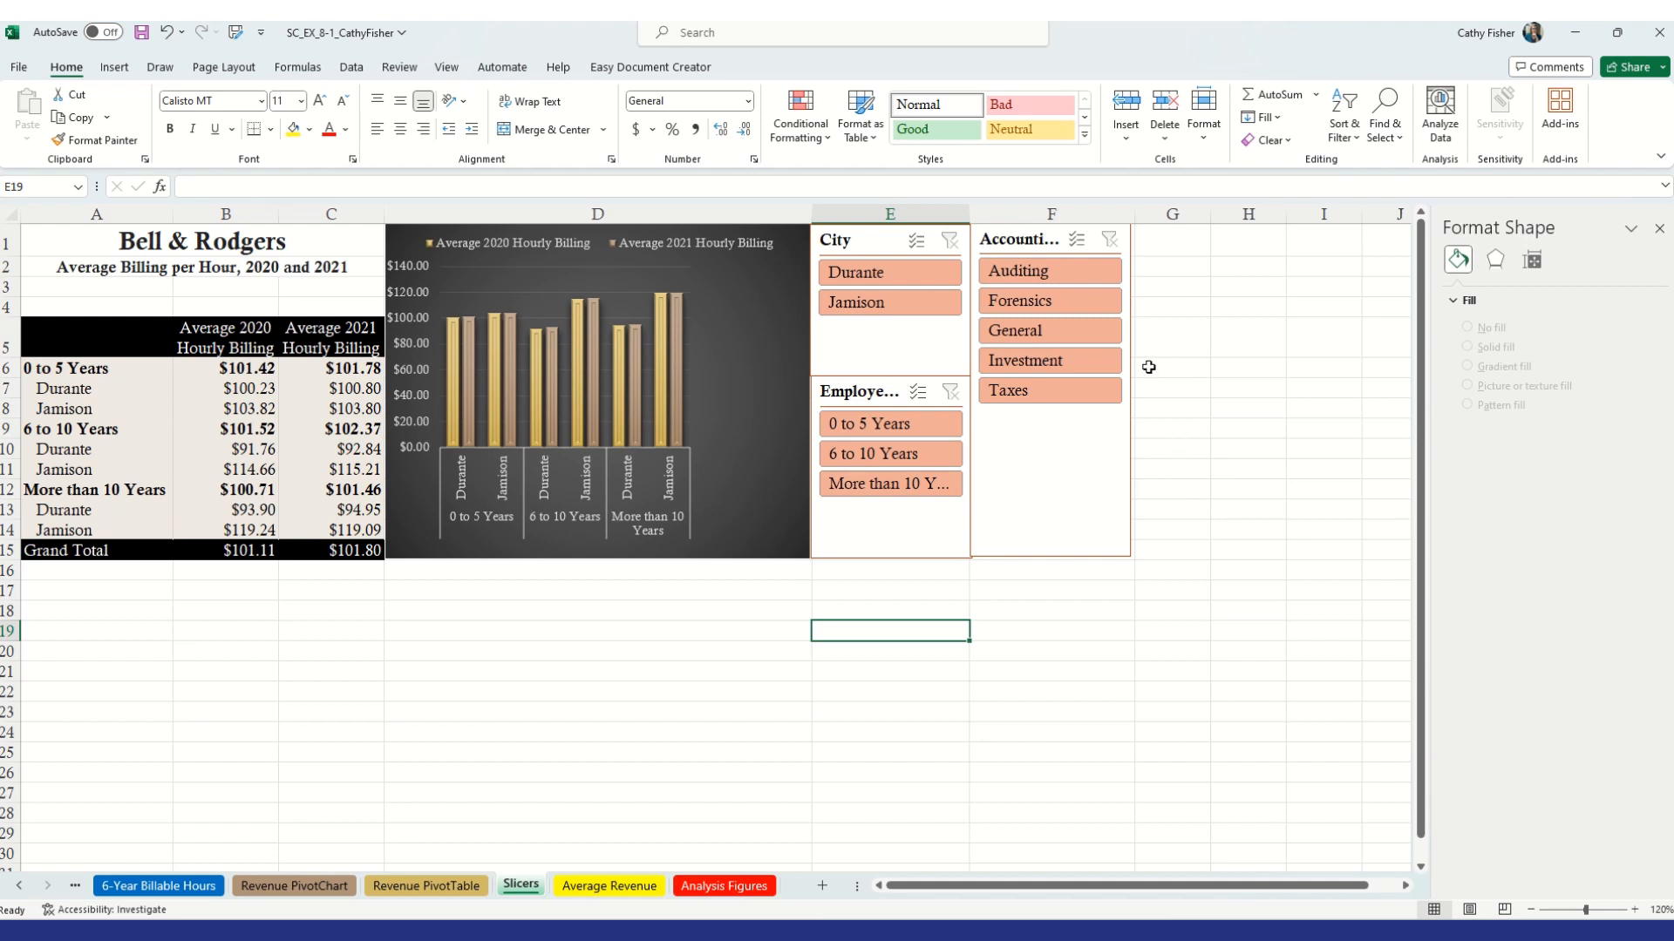
Select all three slicers and set their button height to 0.4 inches
click(854, 247)
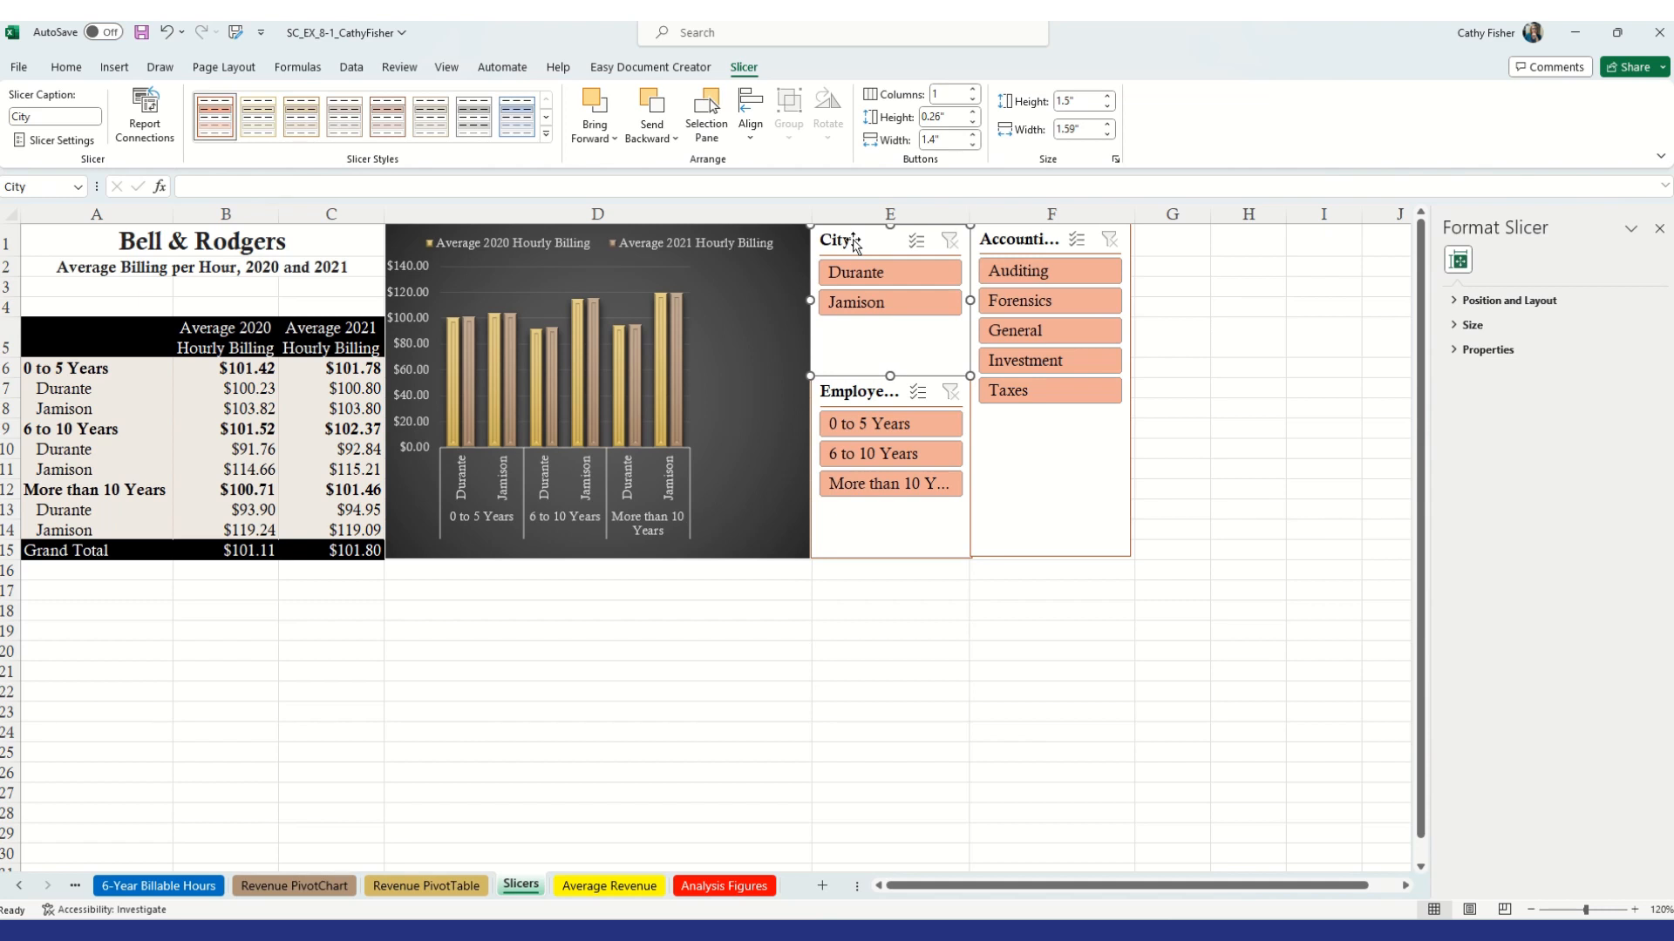
ctrl+click(870, 394)
ctrl+click(1027, 241)
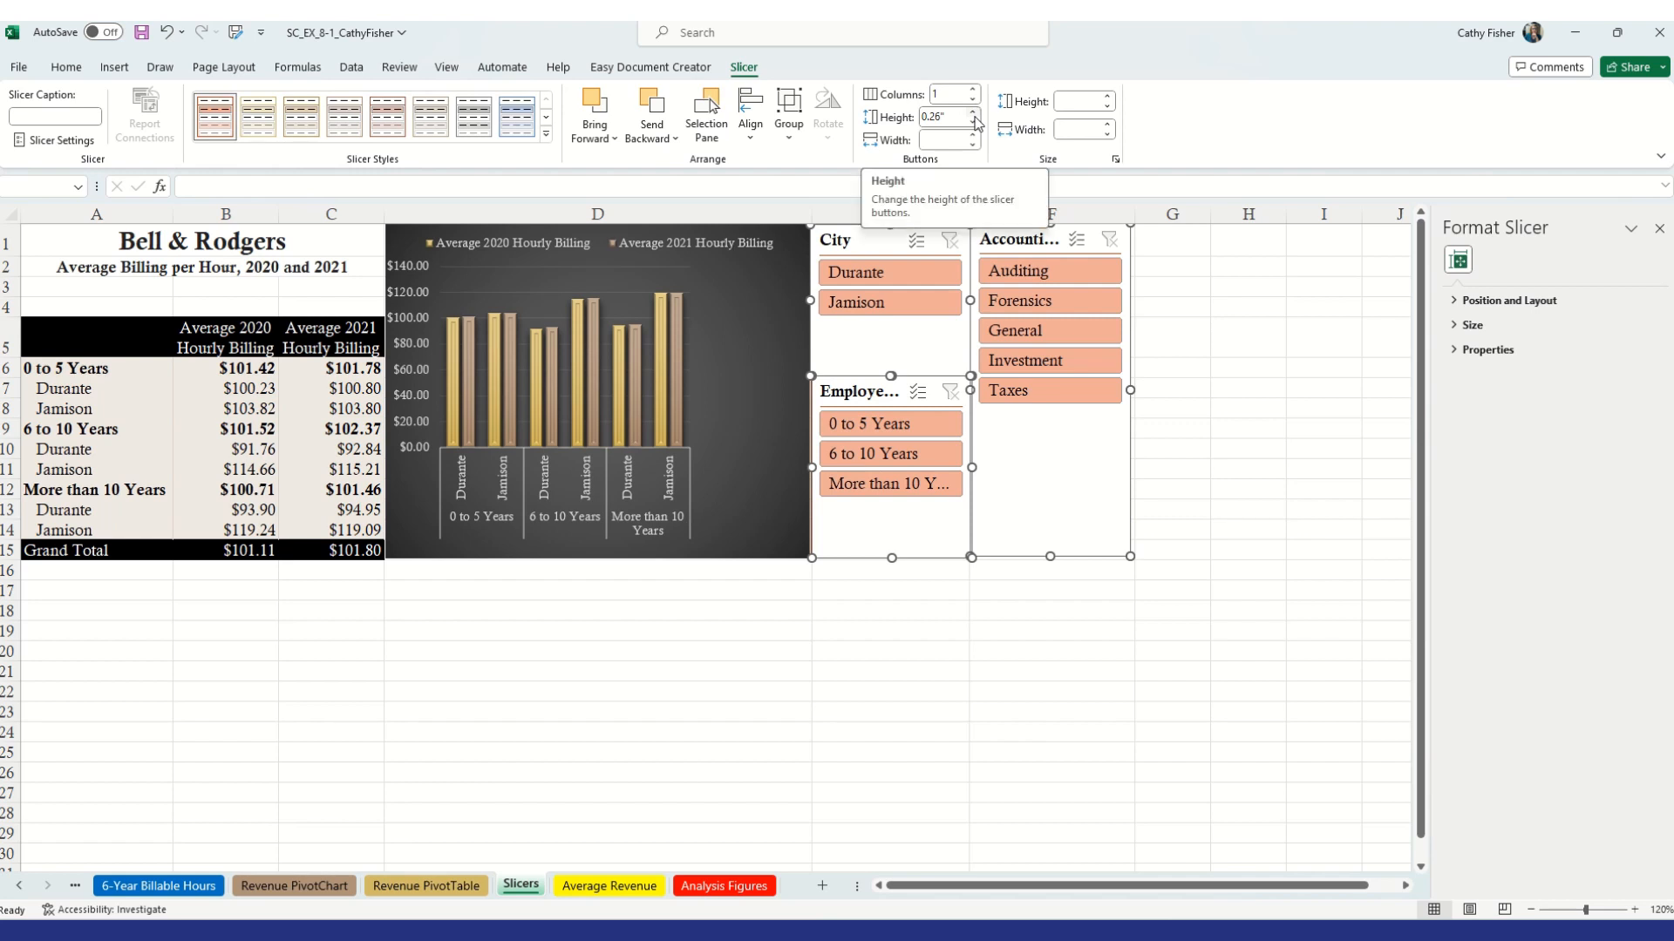
click(946, 118)
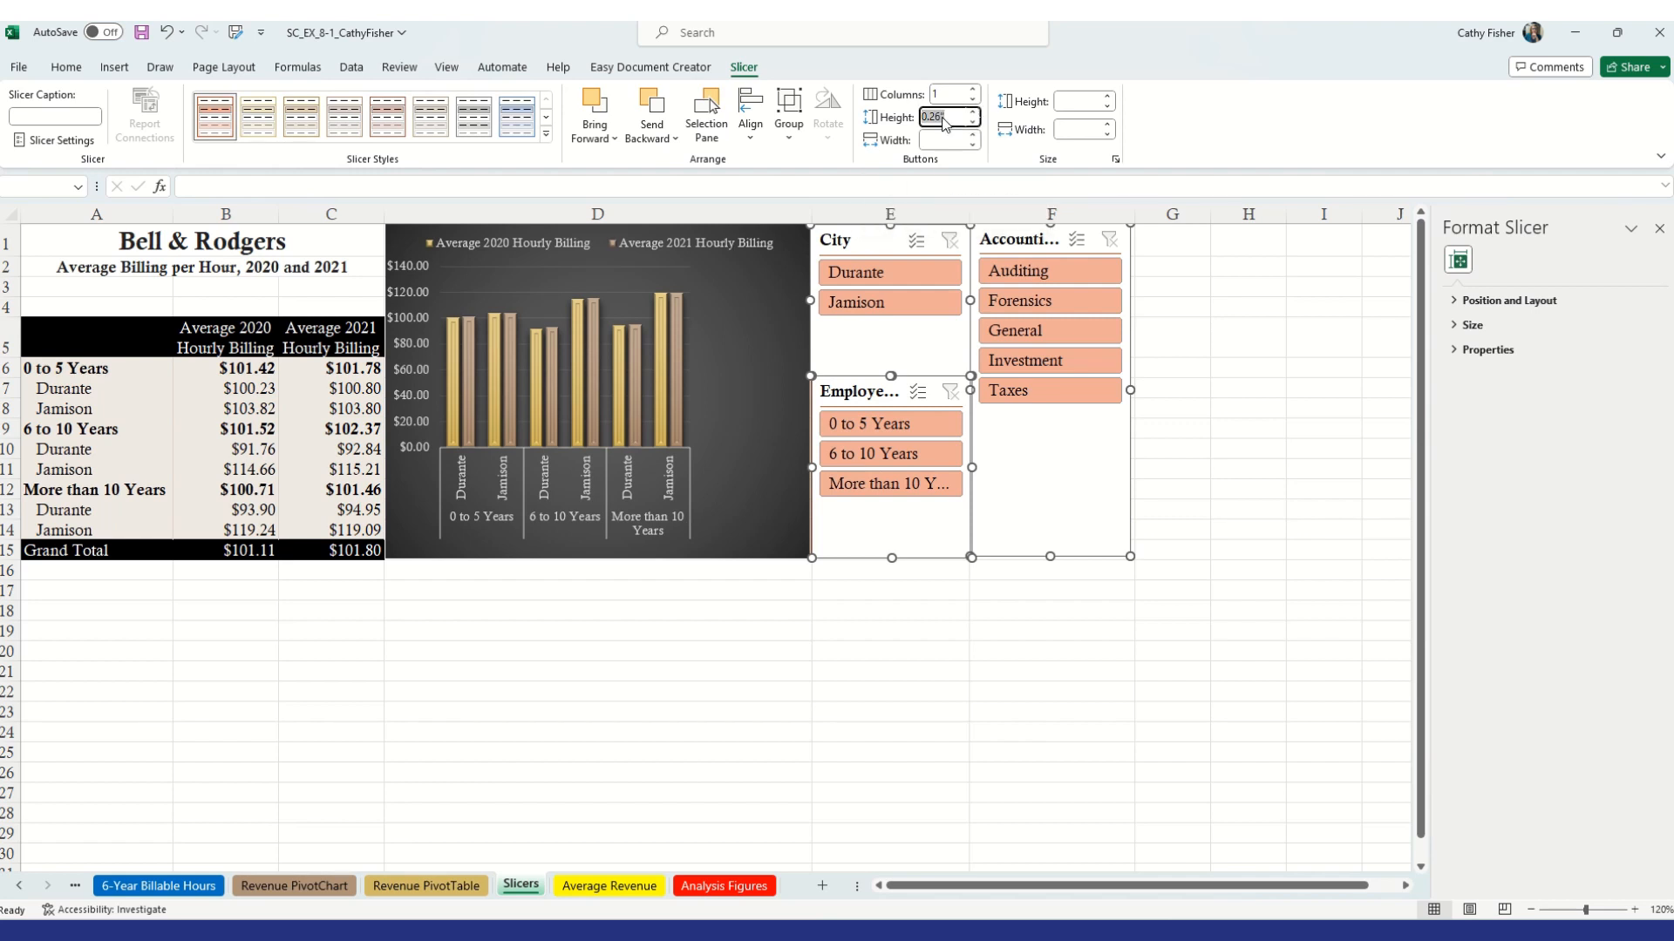
key(BackSpace)
key(BackSpace)
key(BackSpace)
key(BackSpace)
key(BackSpace)
text(.4)
key(Return)
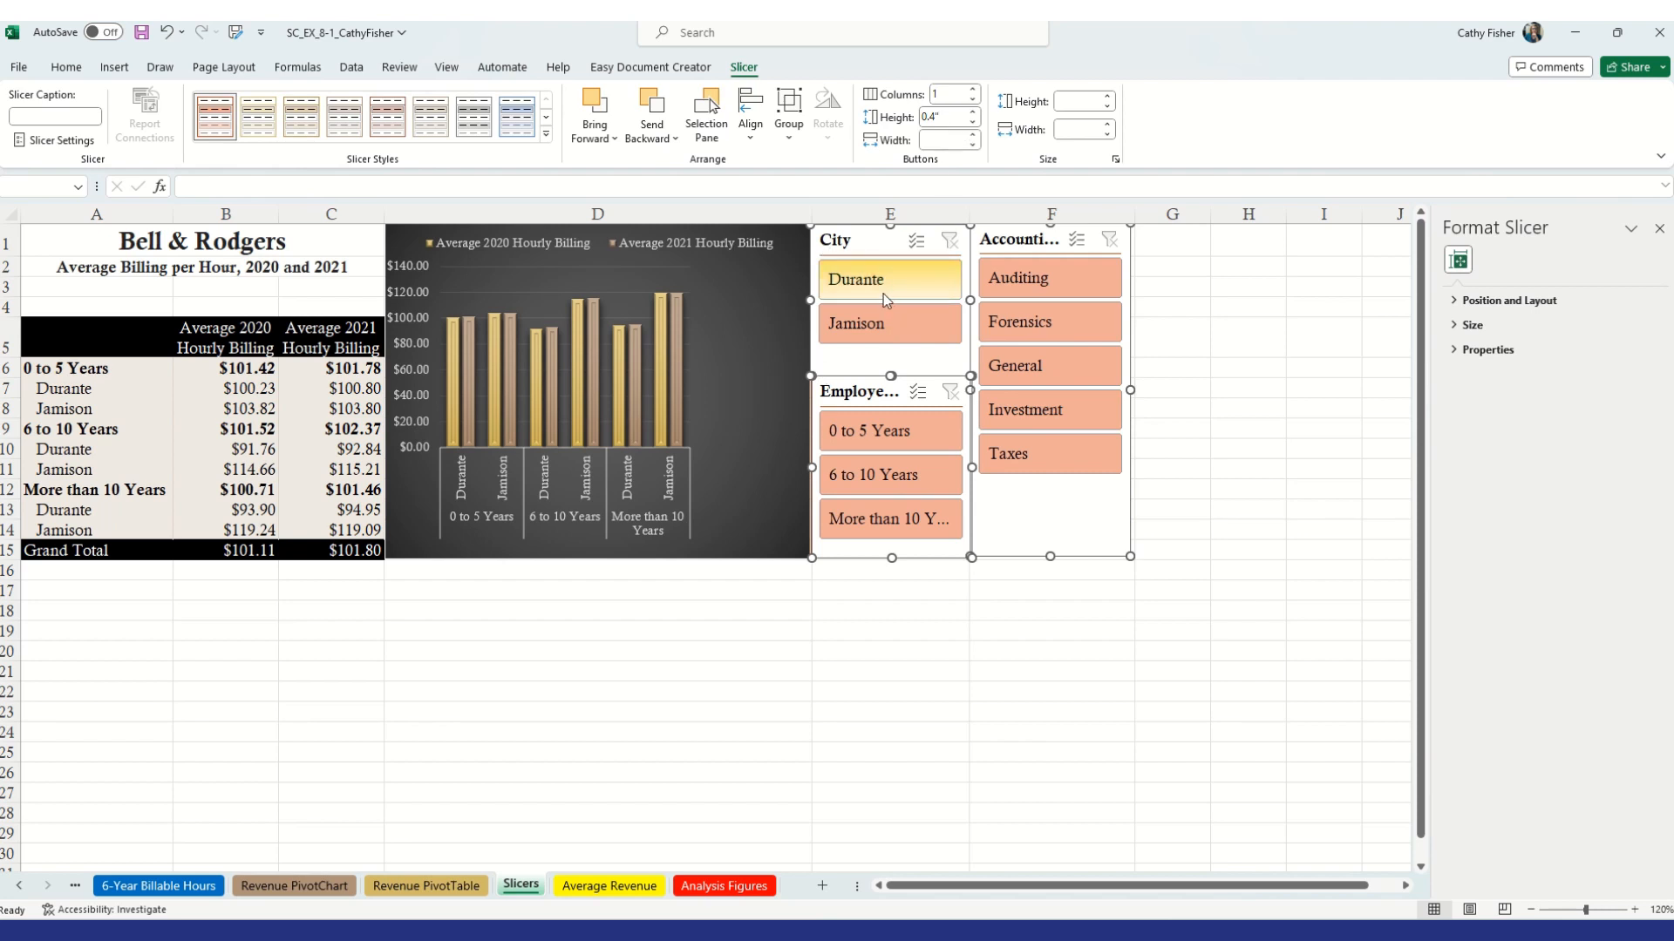
Apply the fourth light slicer style to all three slicers
click(547, 135)
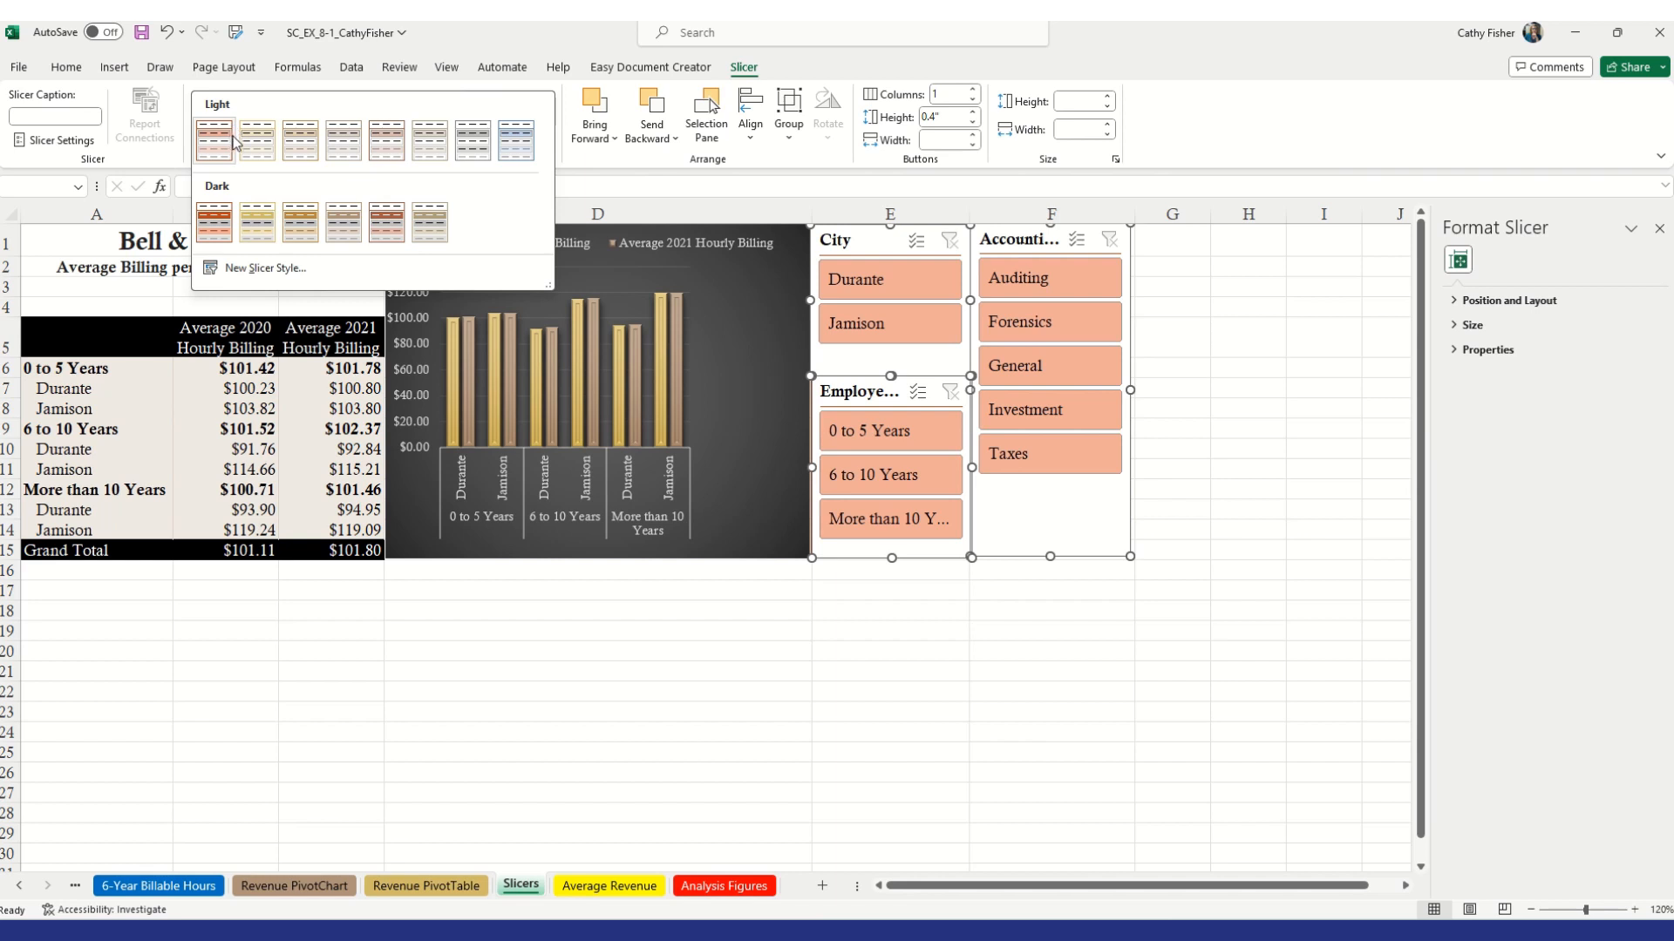
click(355, 143)
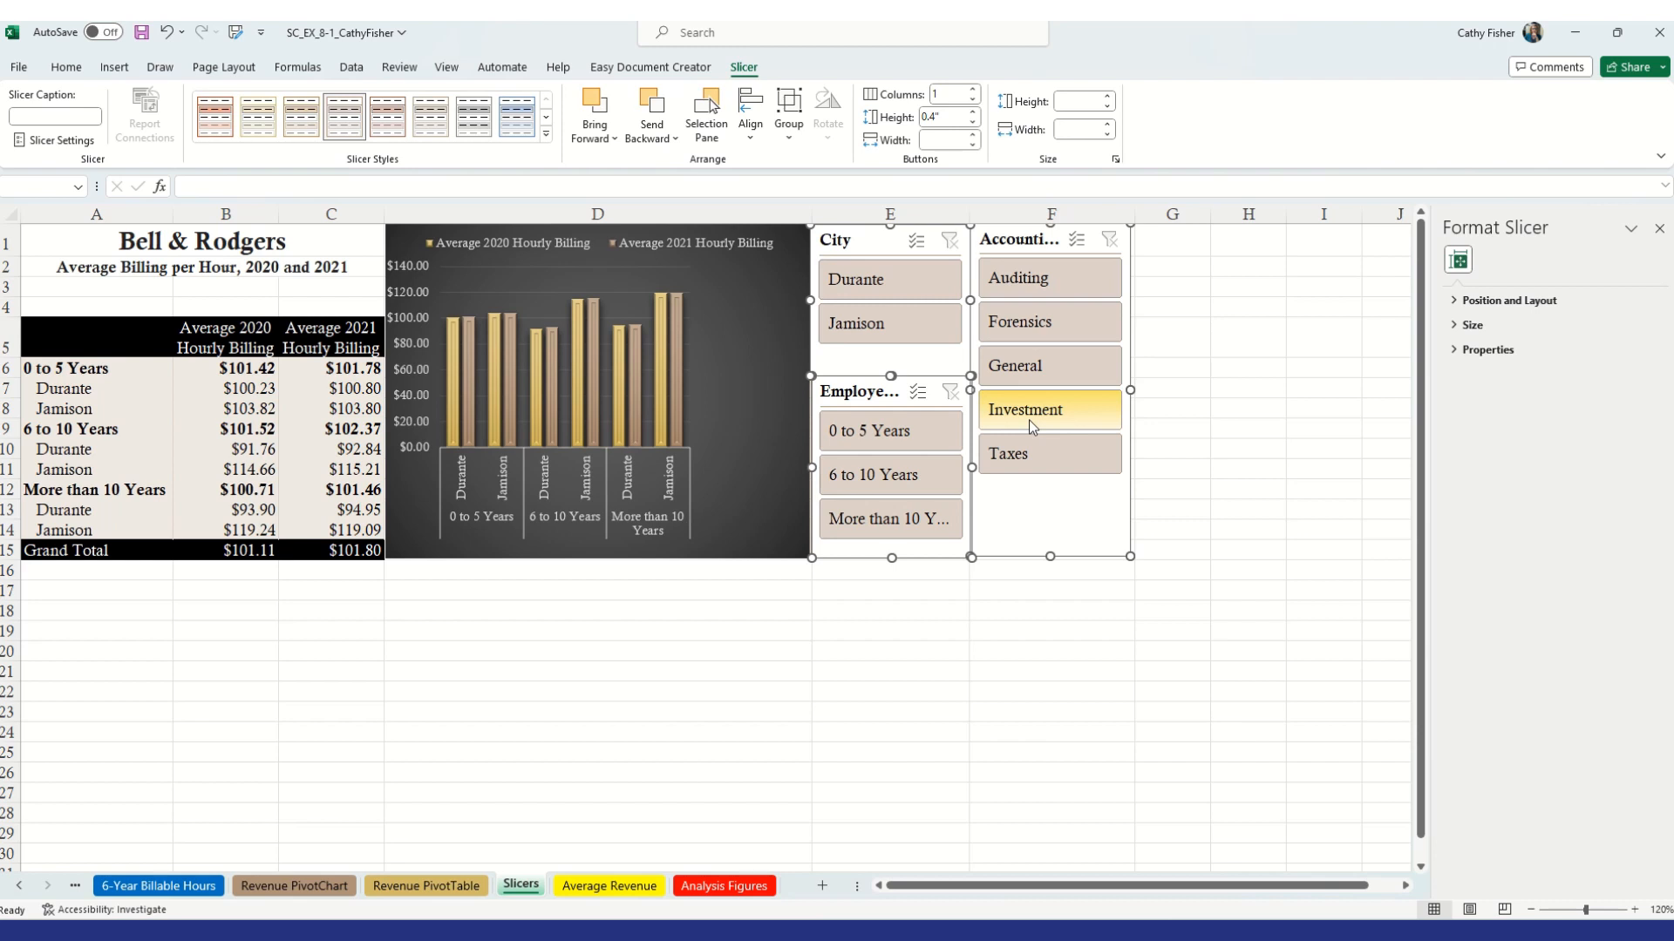
click(1244, 389)
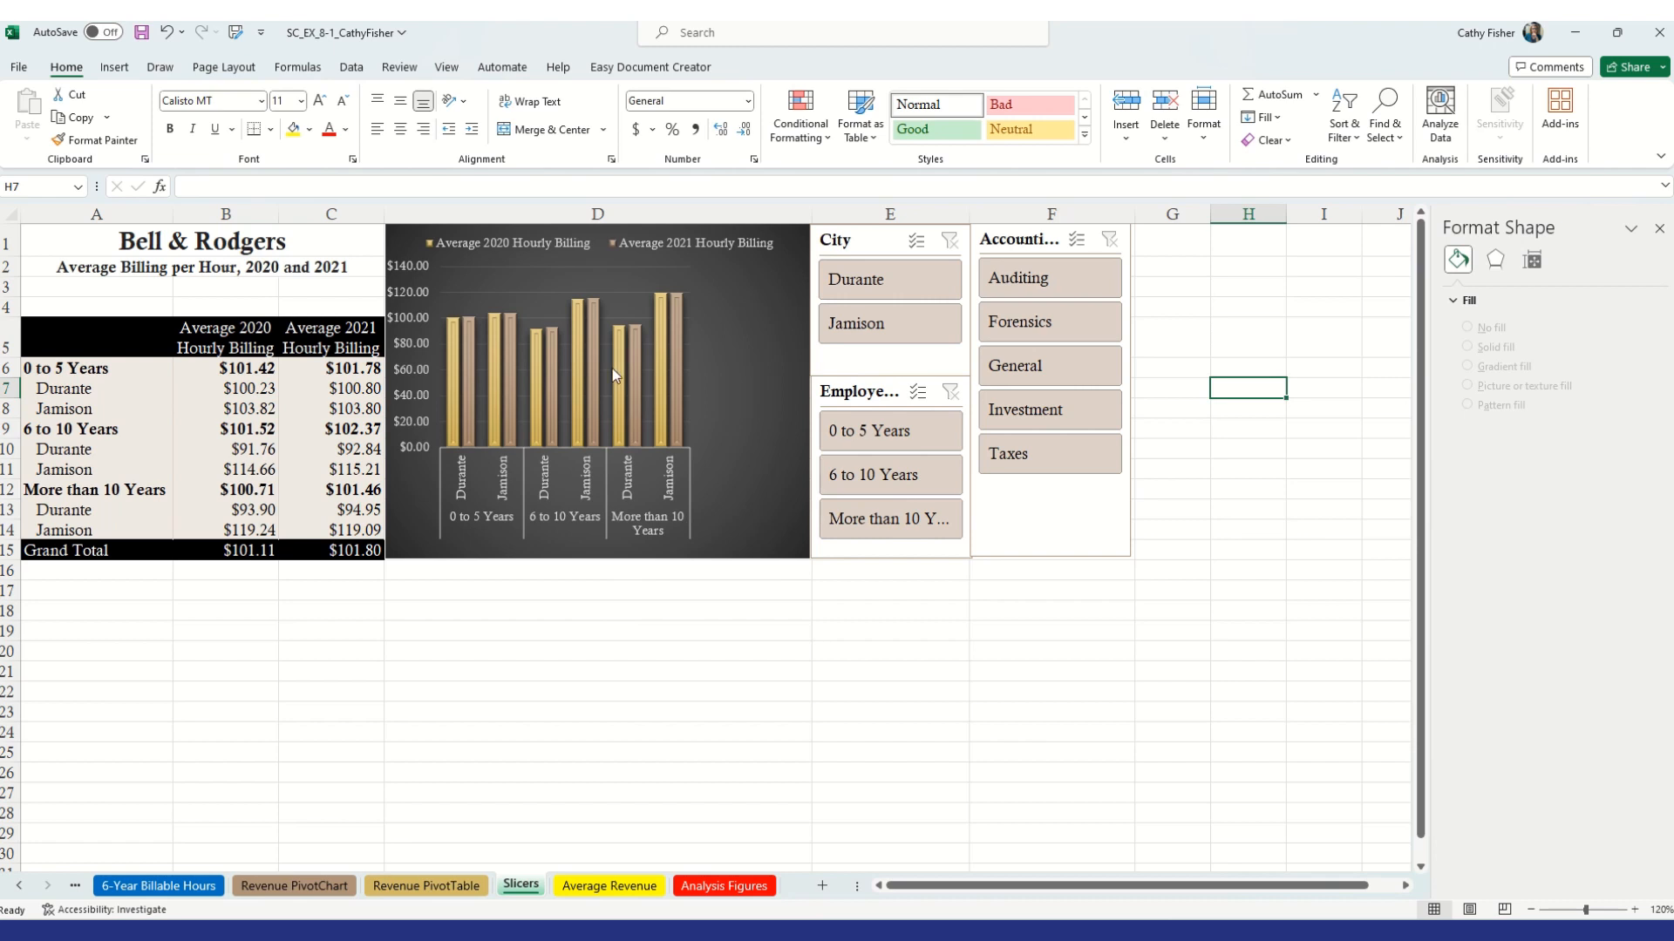
Try filtering the PivotChart by city and experience with the slicers, and clear both slicer filters
mouse_move(621, 377)
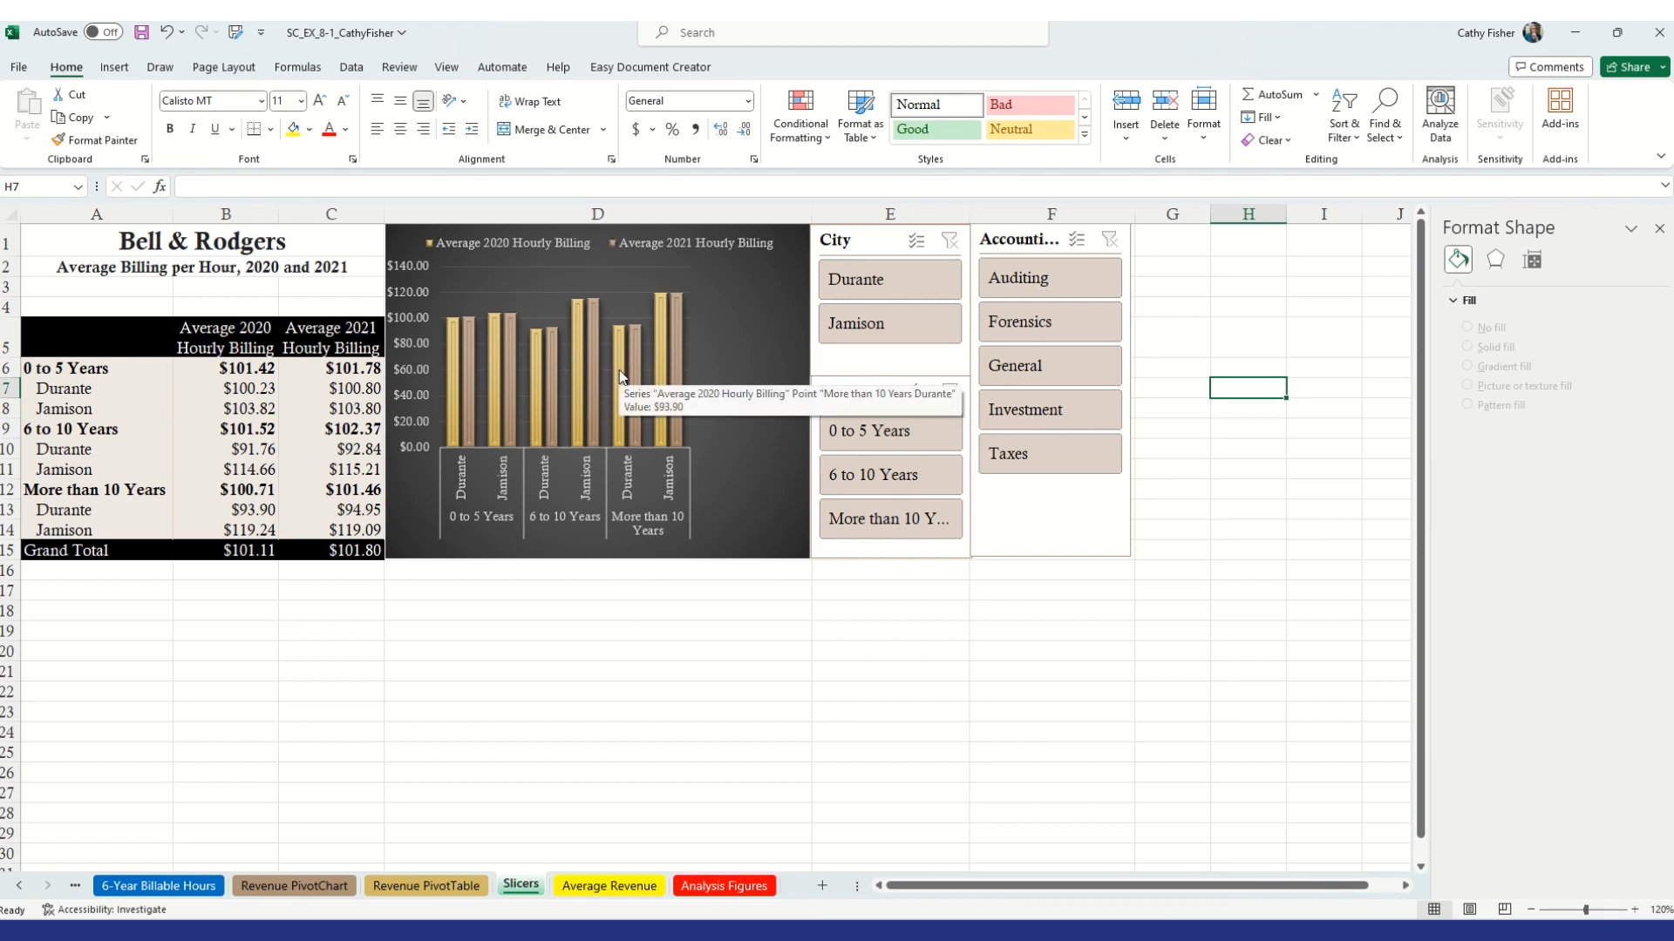
click(672, 594)
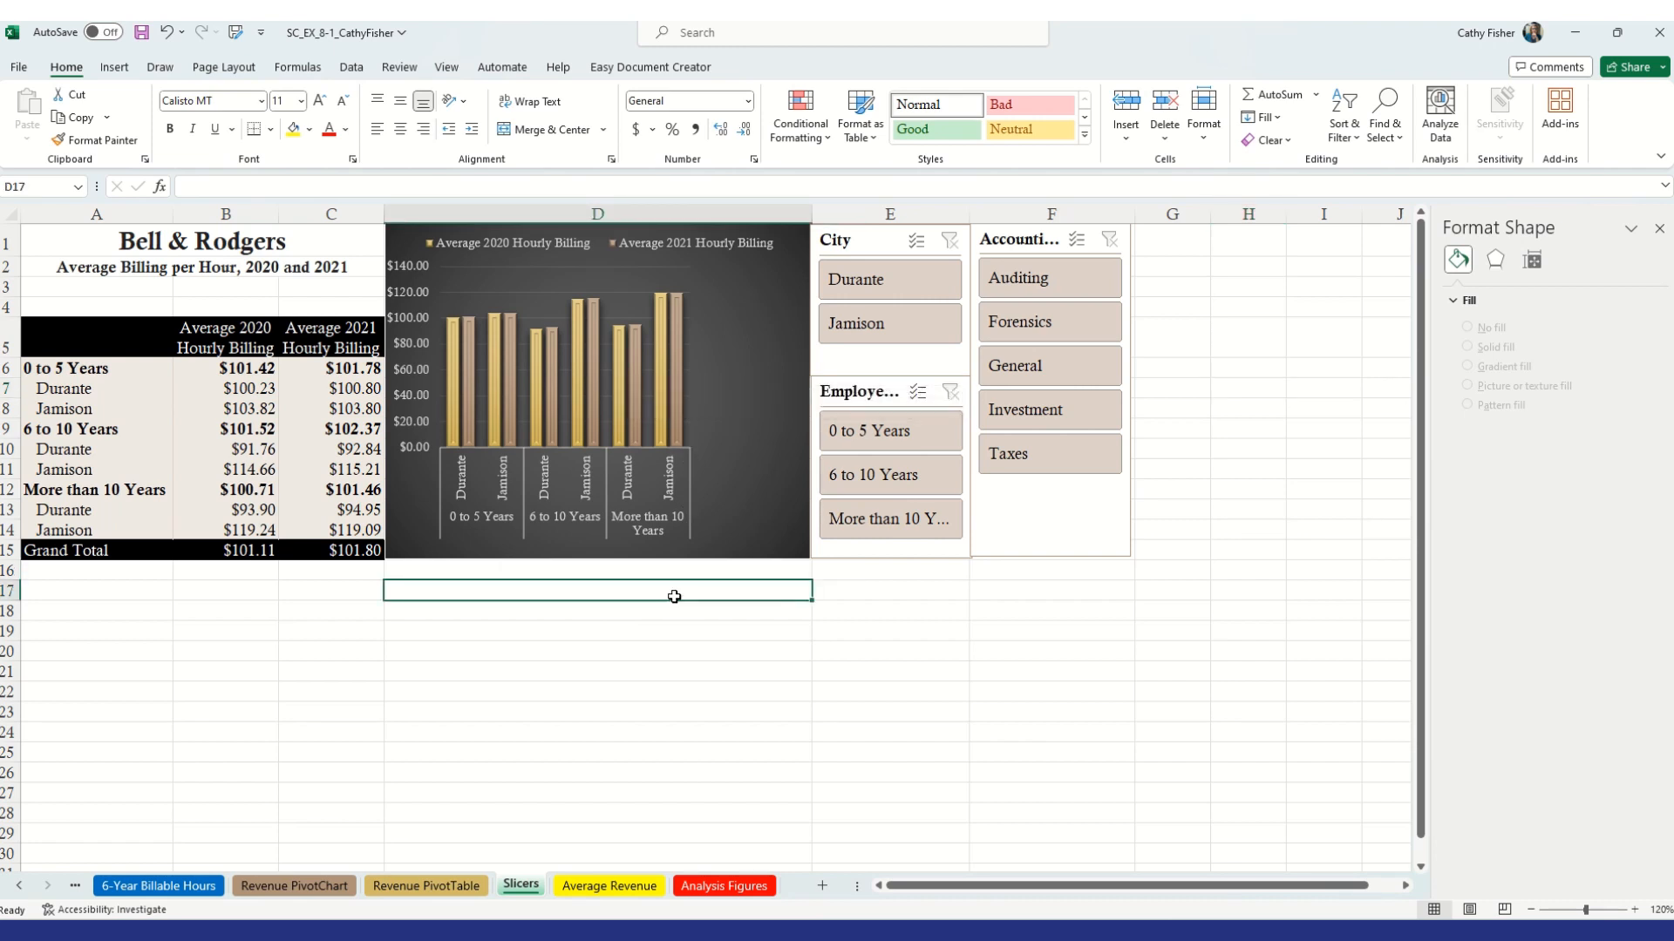
click(908, 281)
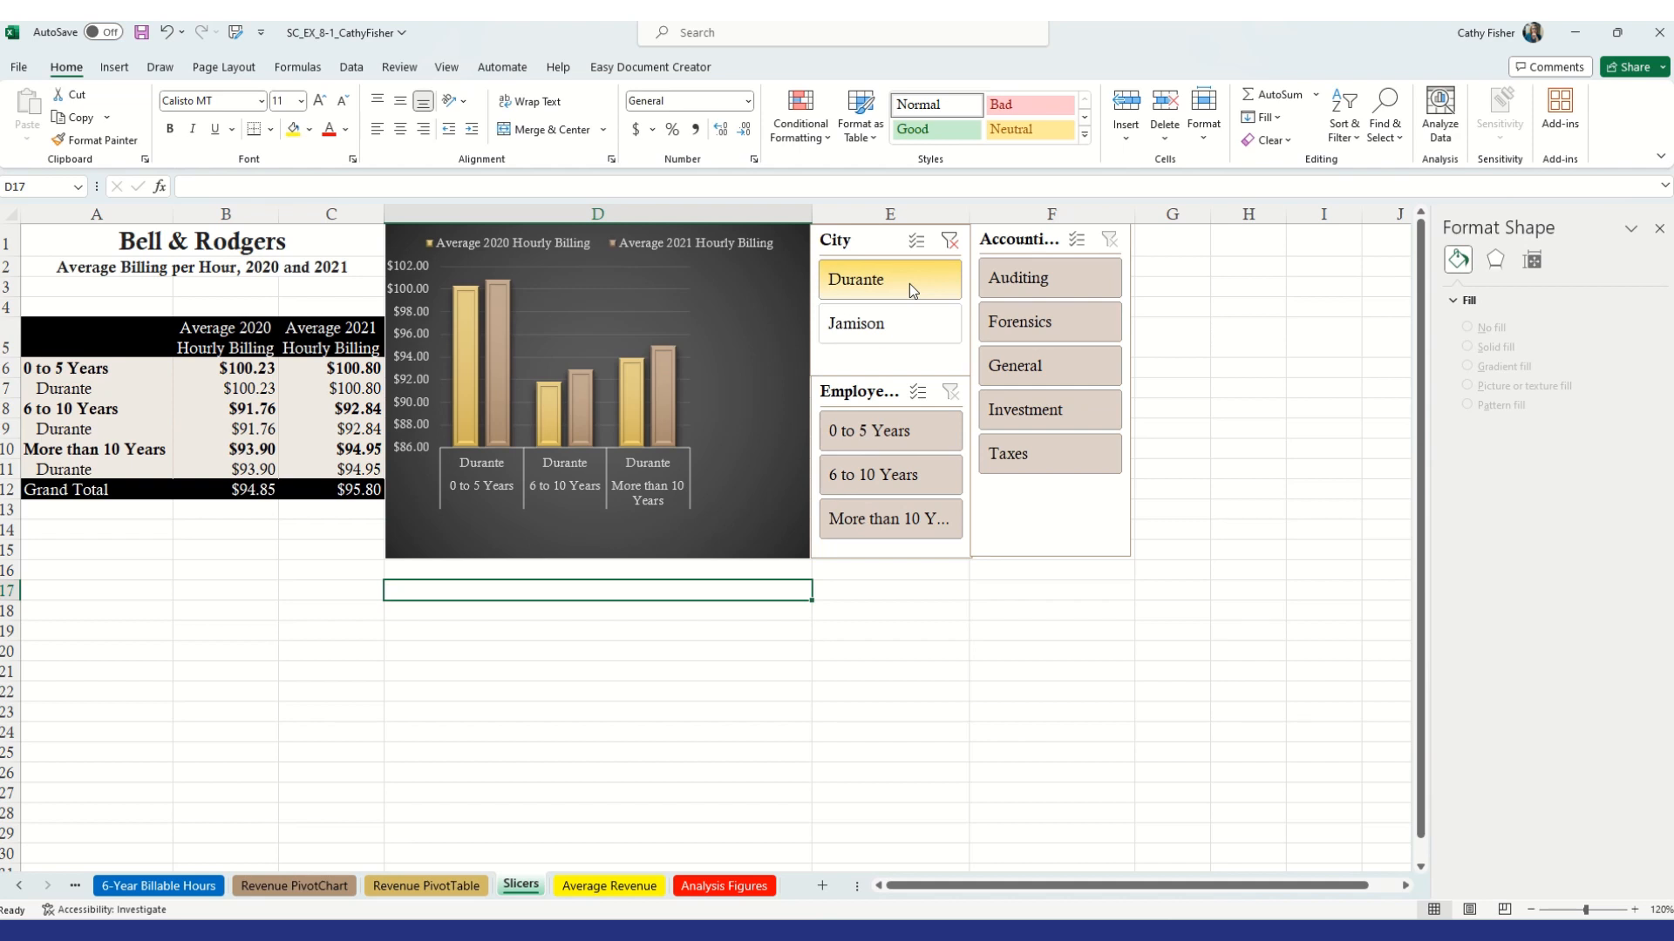
ctrl+click(897, 434)
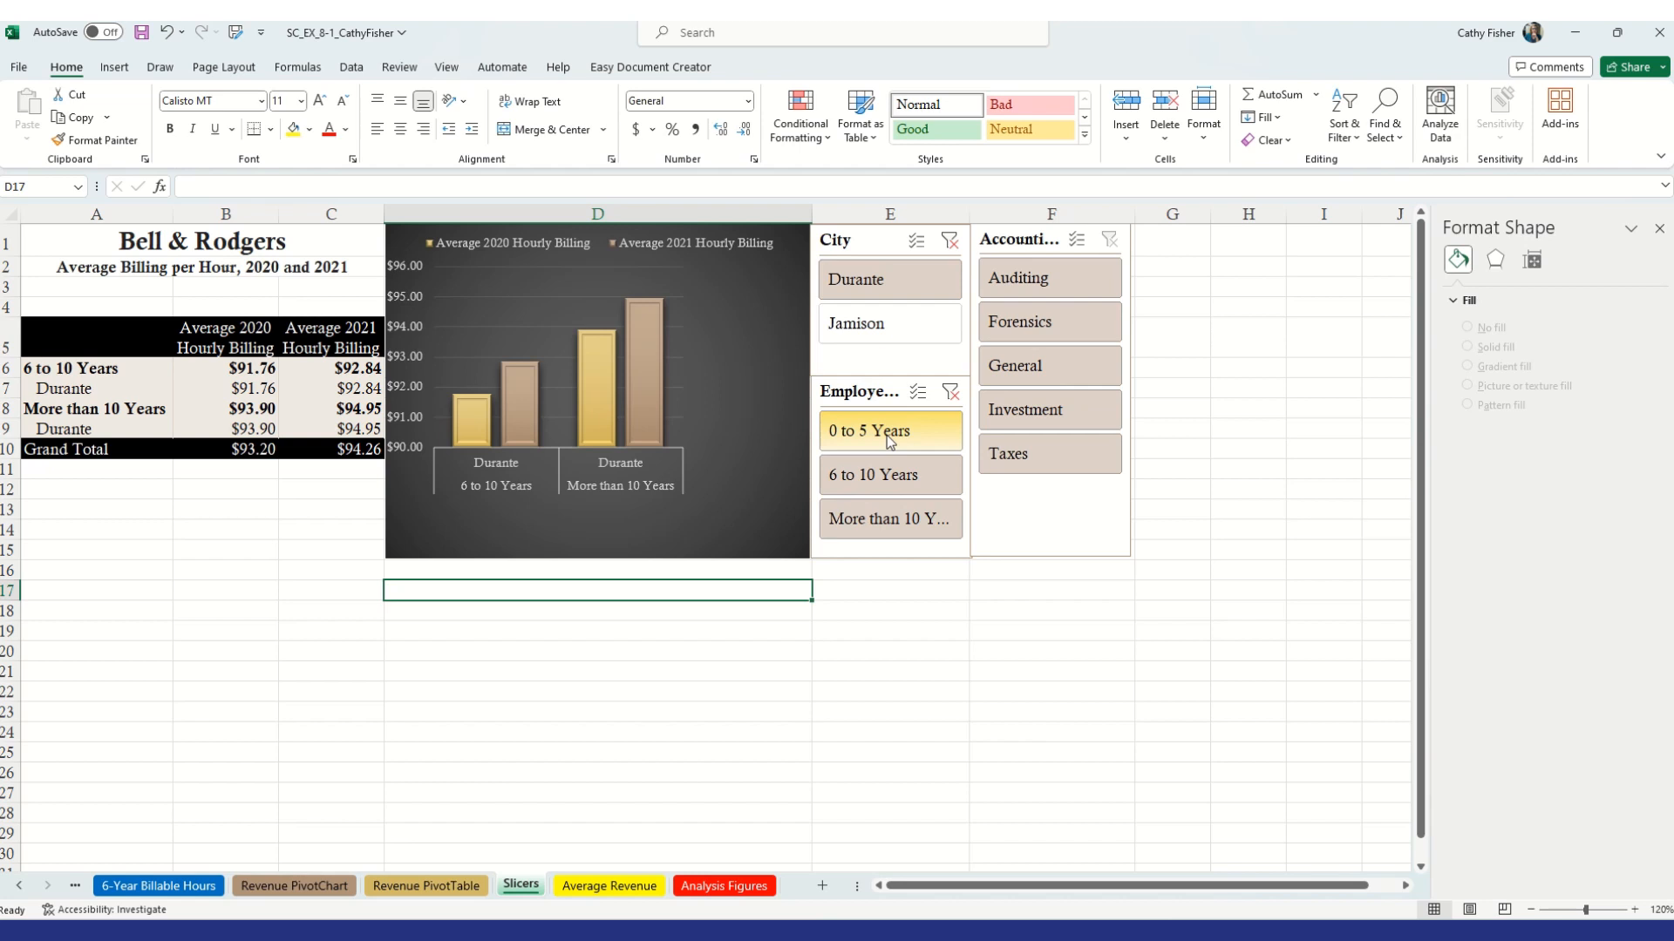
click(898, 331)
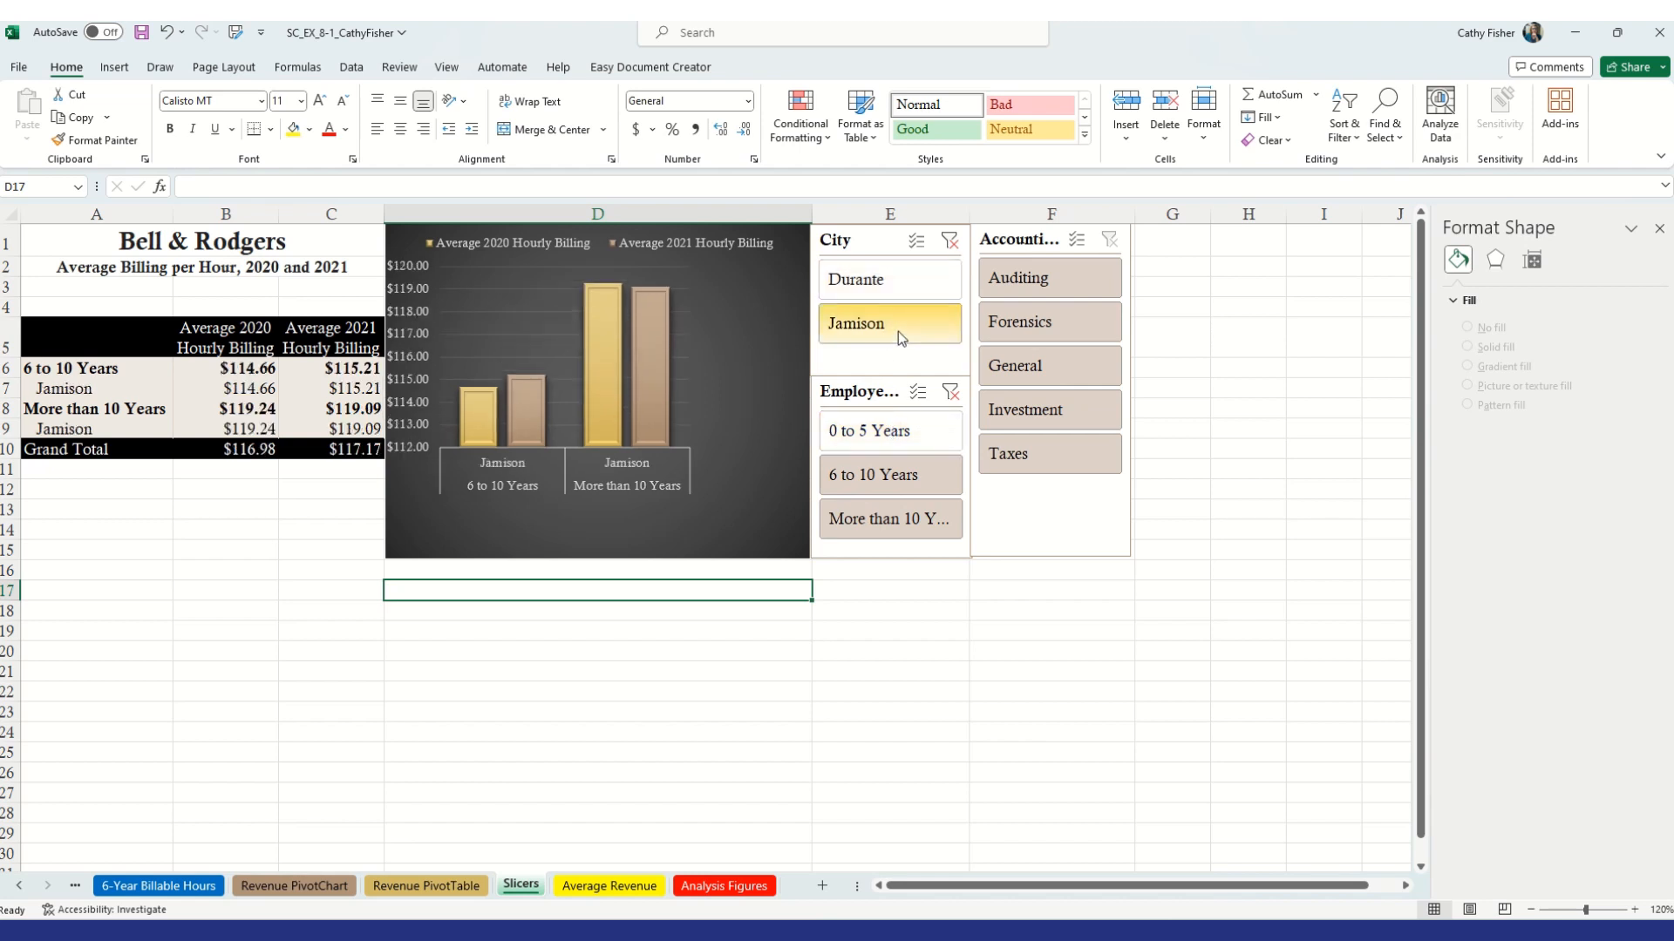
click(872, 324)
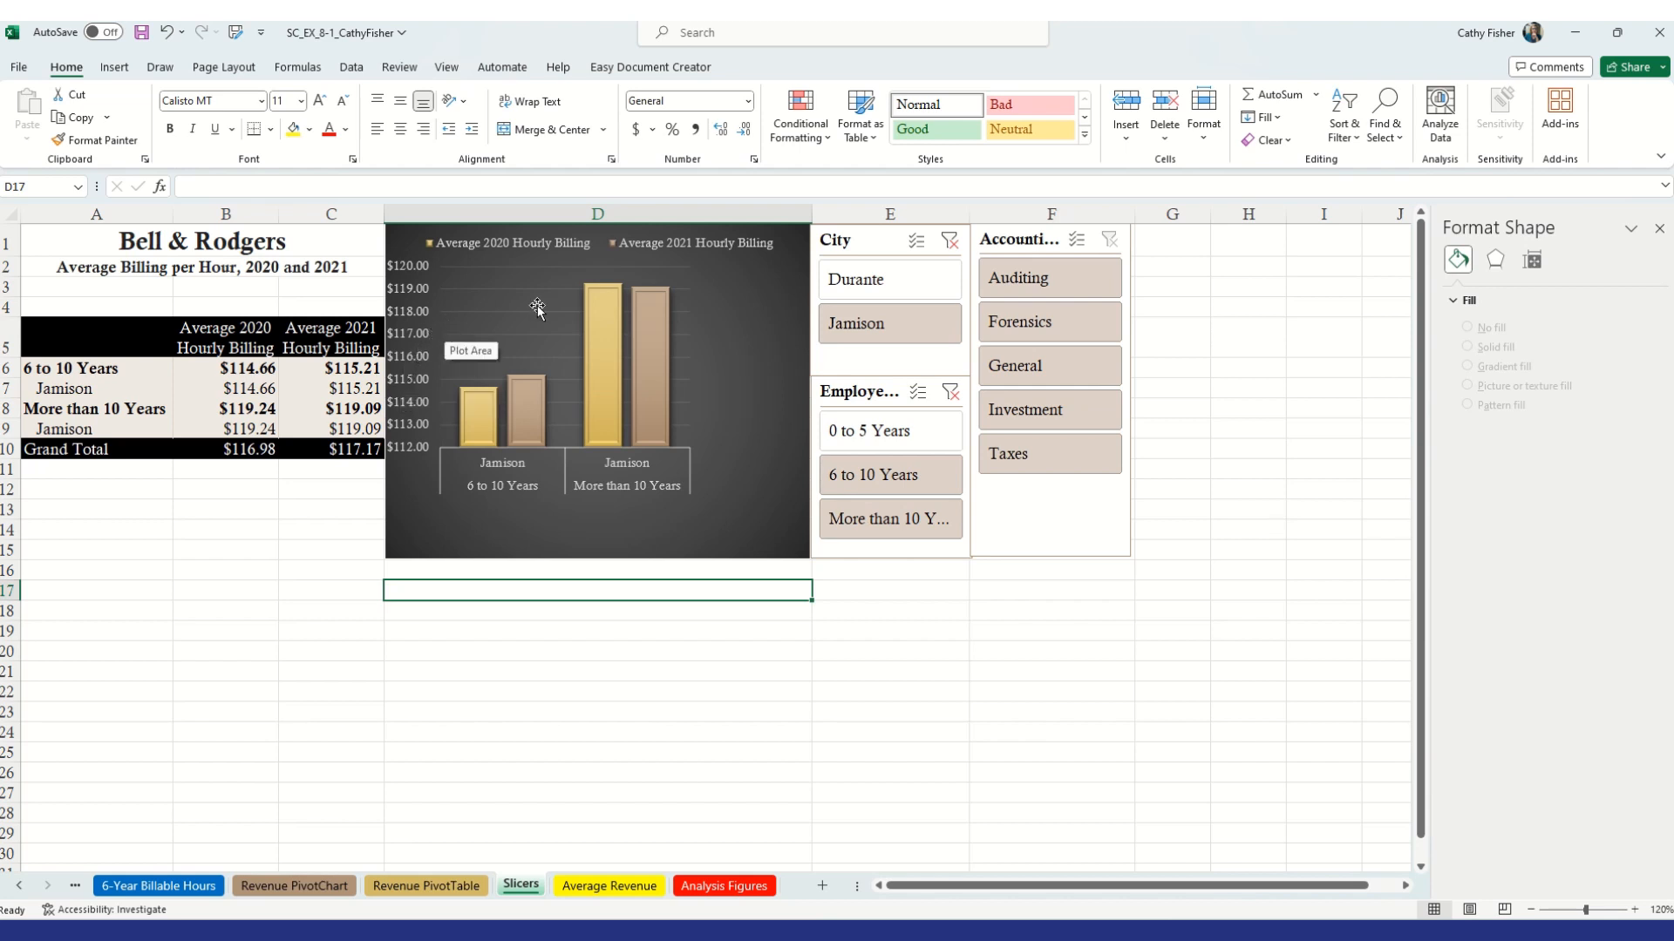
click(954, 247)
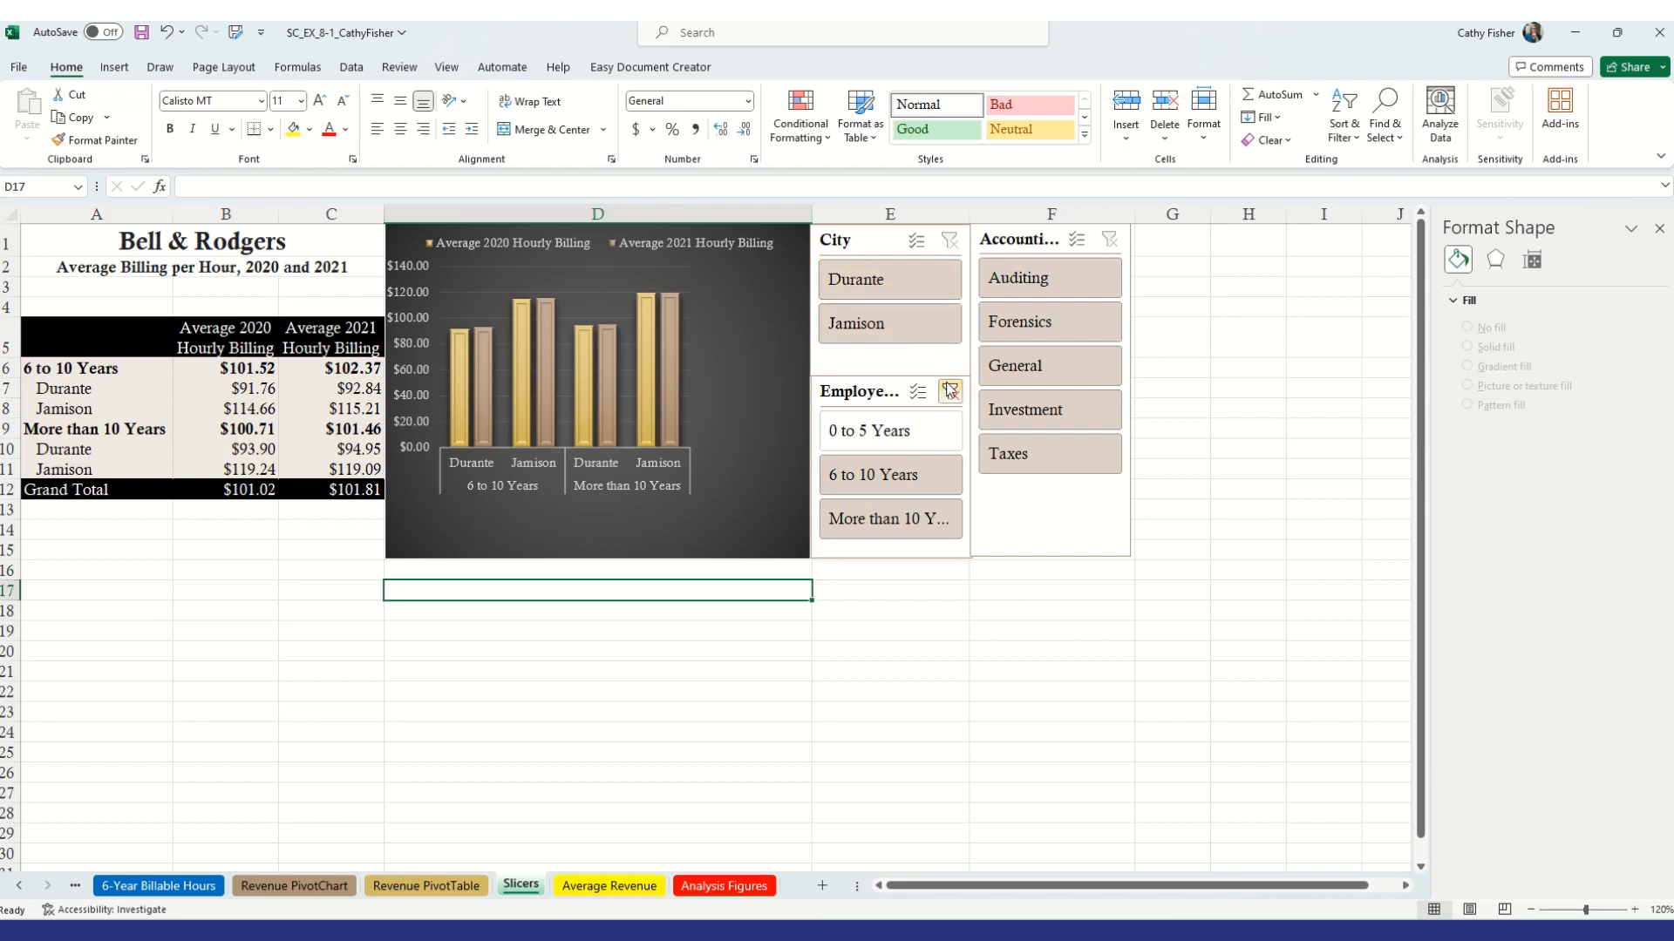
click(952, 395)
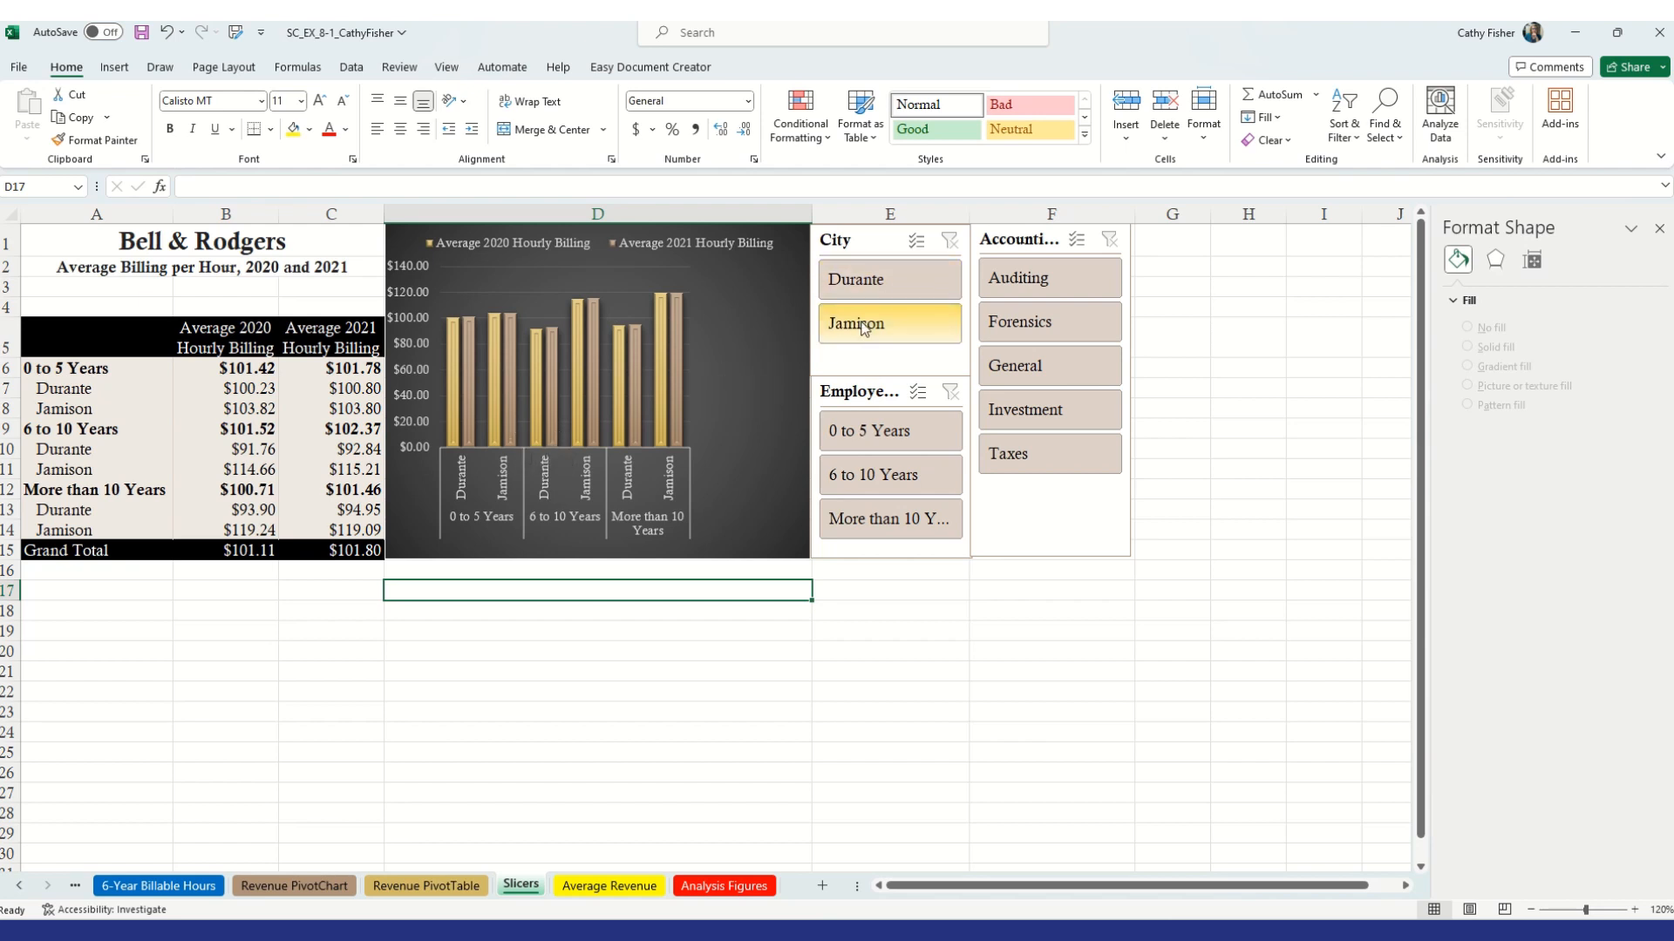
Filter the Accounting Type slicer with multi-select to show only Investment and Taxes
click(1049, 467)
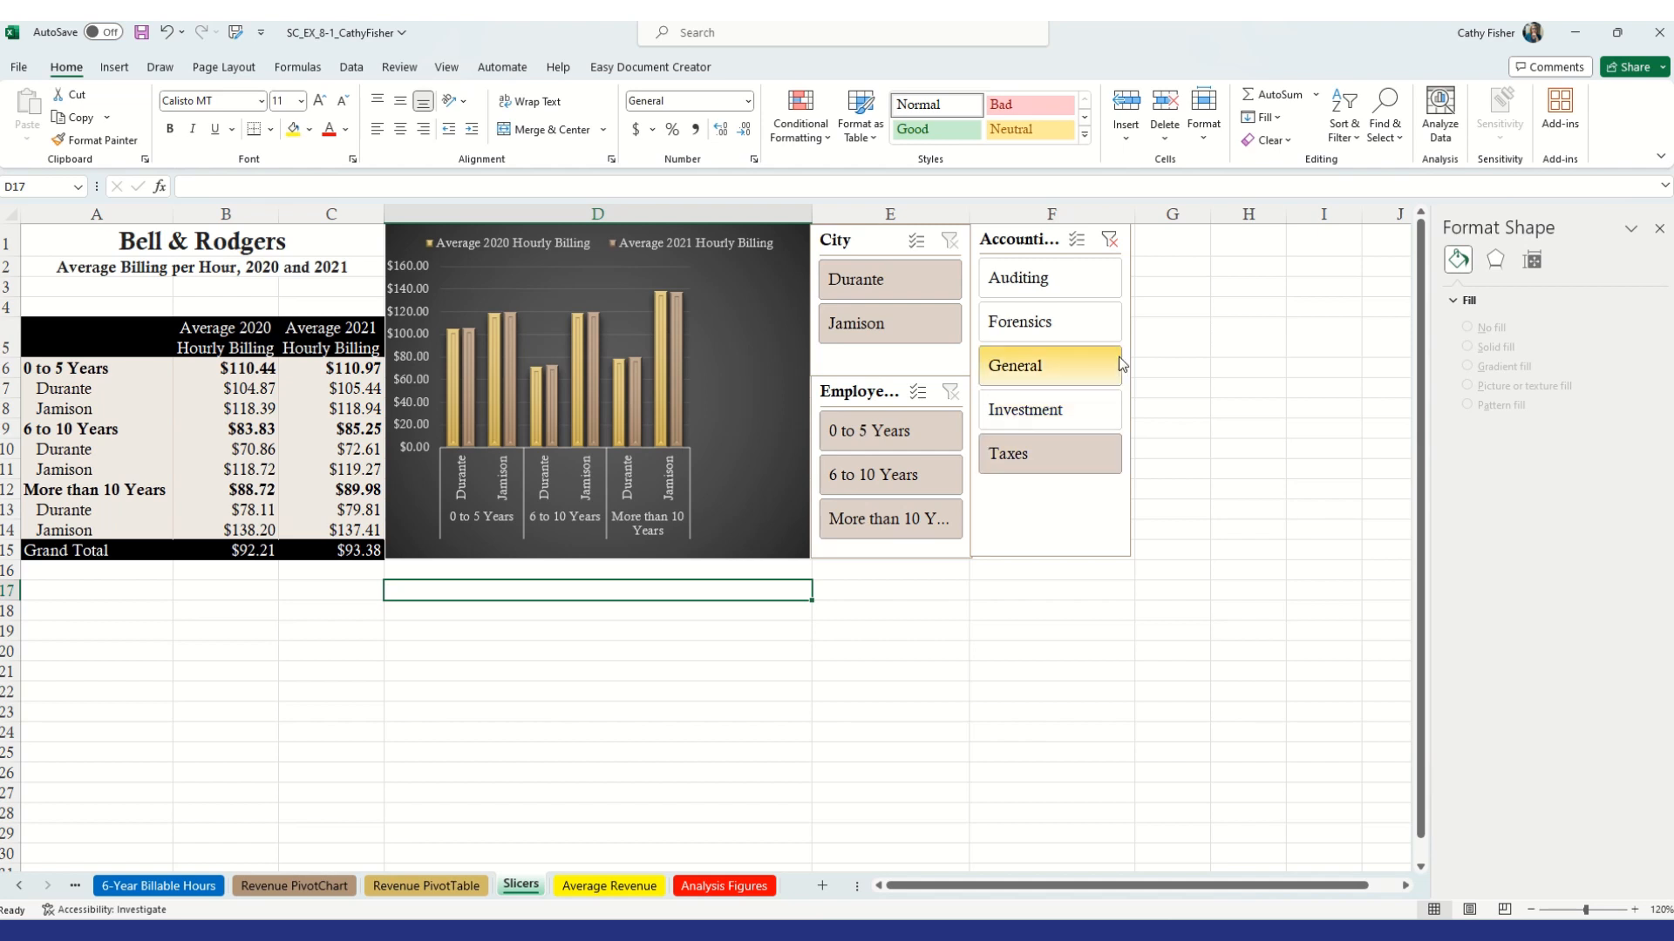
click(1080, 243)
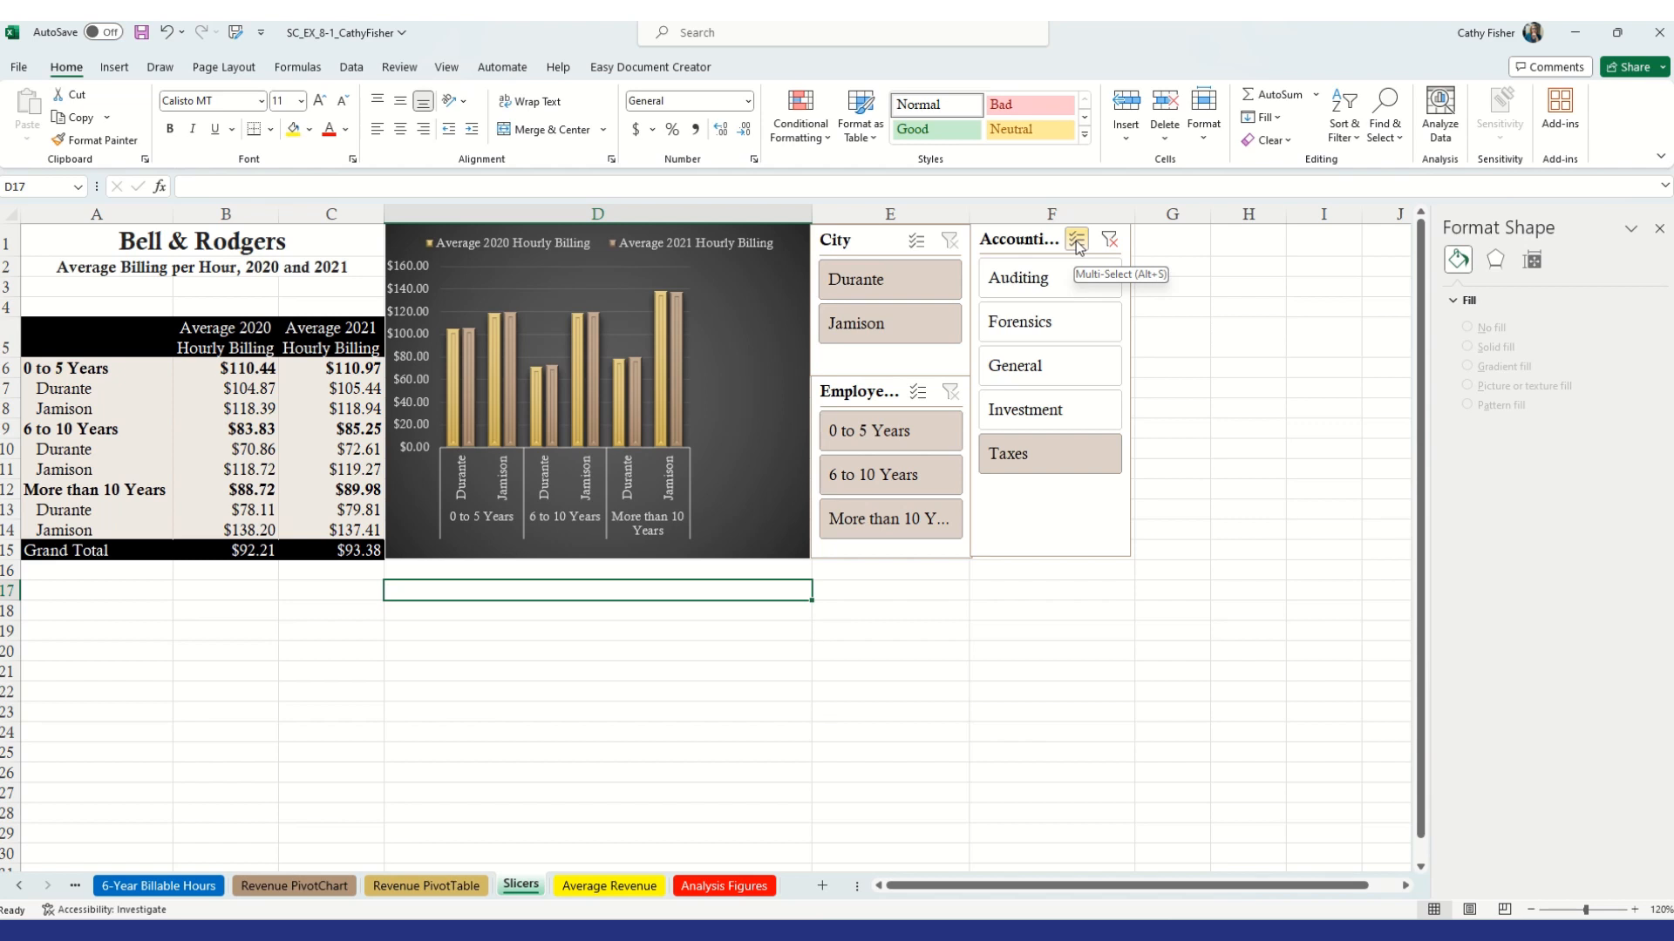
click(1076, 408)
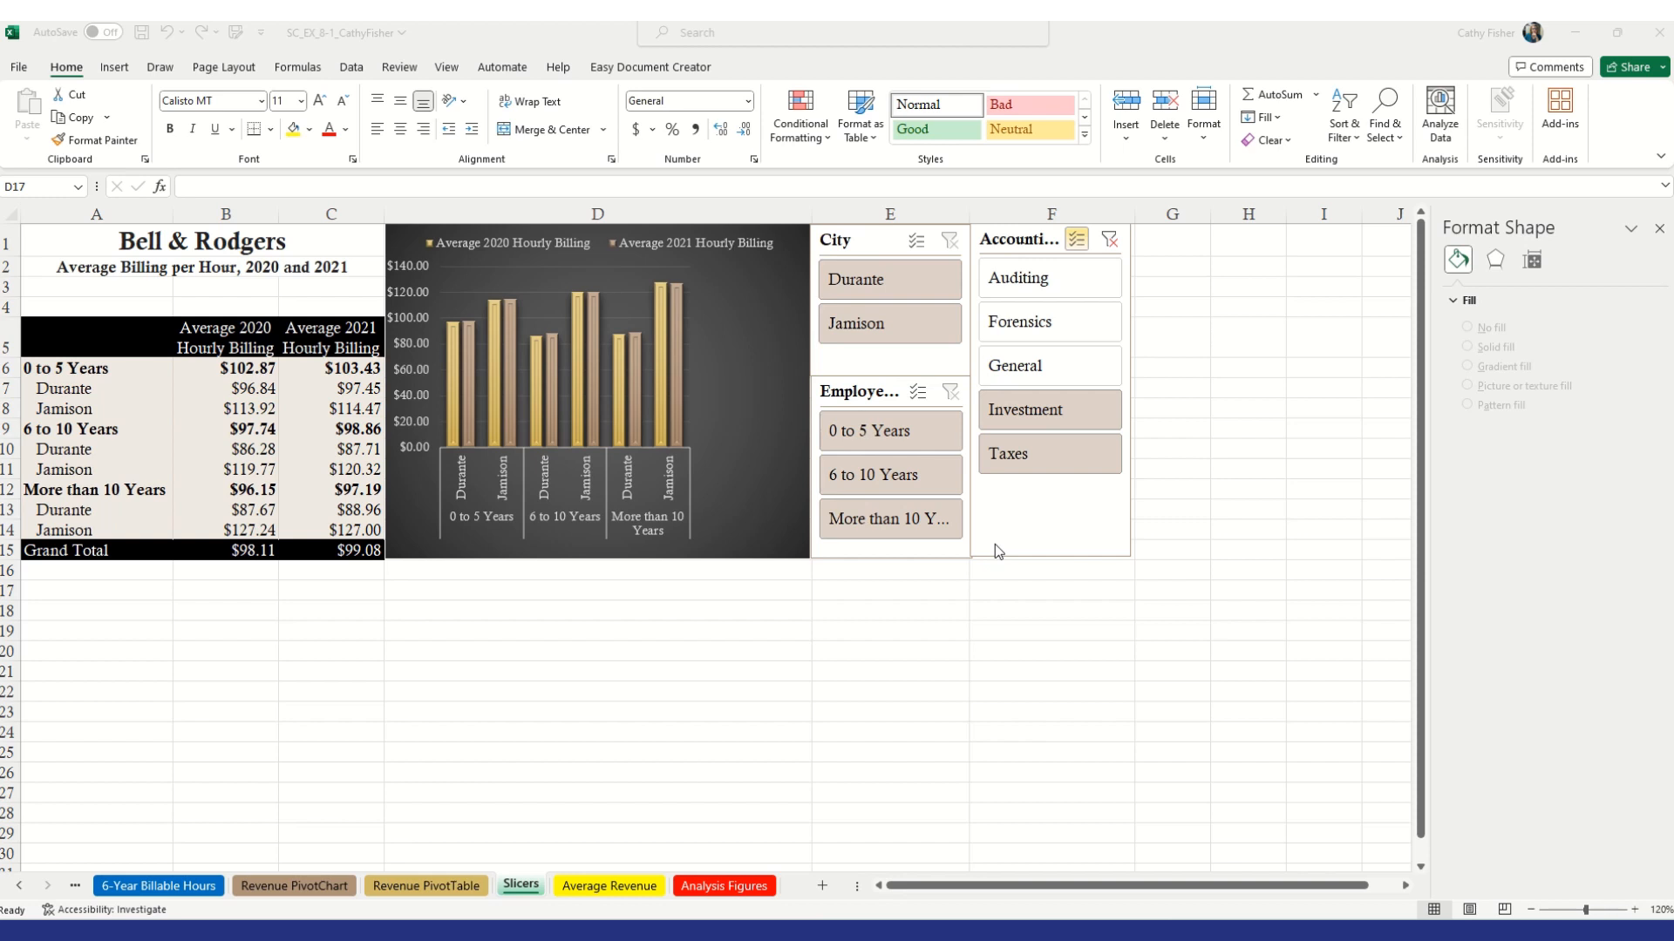
On the Analysis Figures sheet, insert a Box and Whisker chart of Employee Experience and Billable Hours 2021
click(716, 887)
click(719, 887)
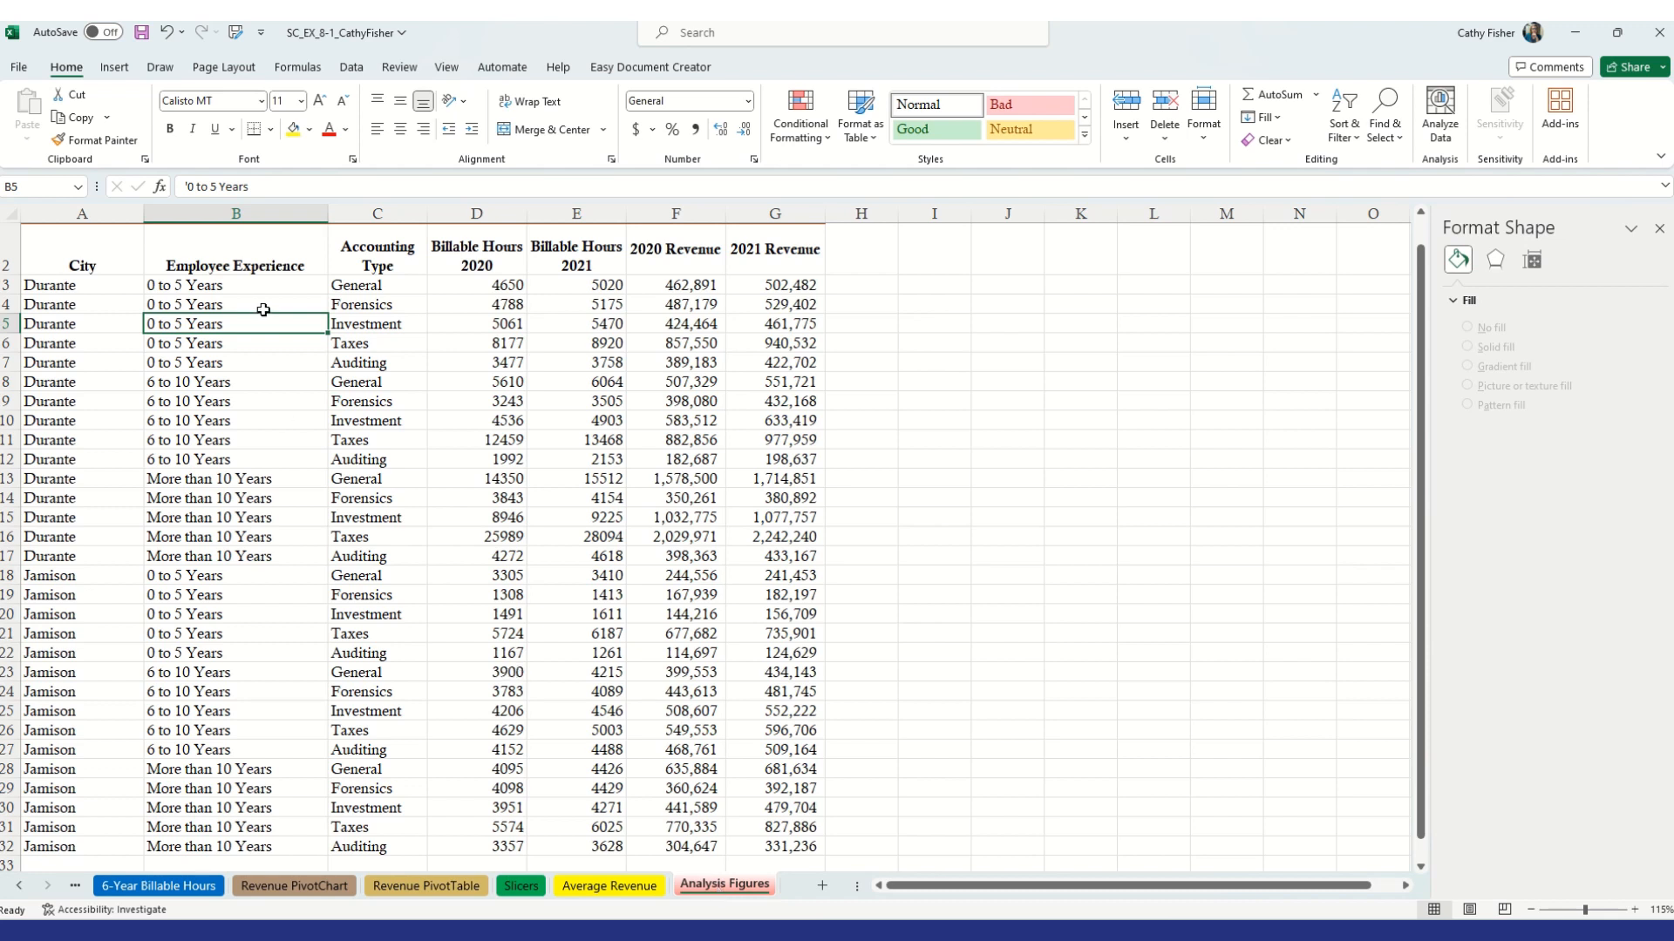
drag(260, 254, 237, 844)
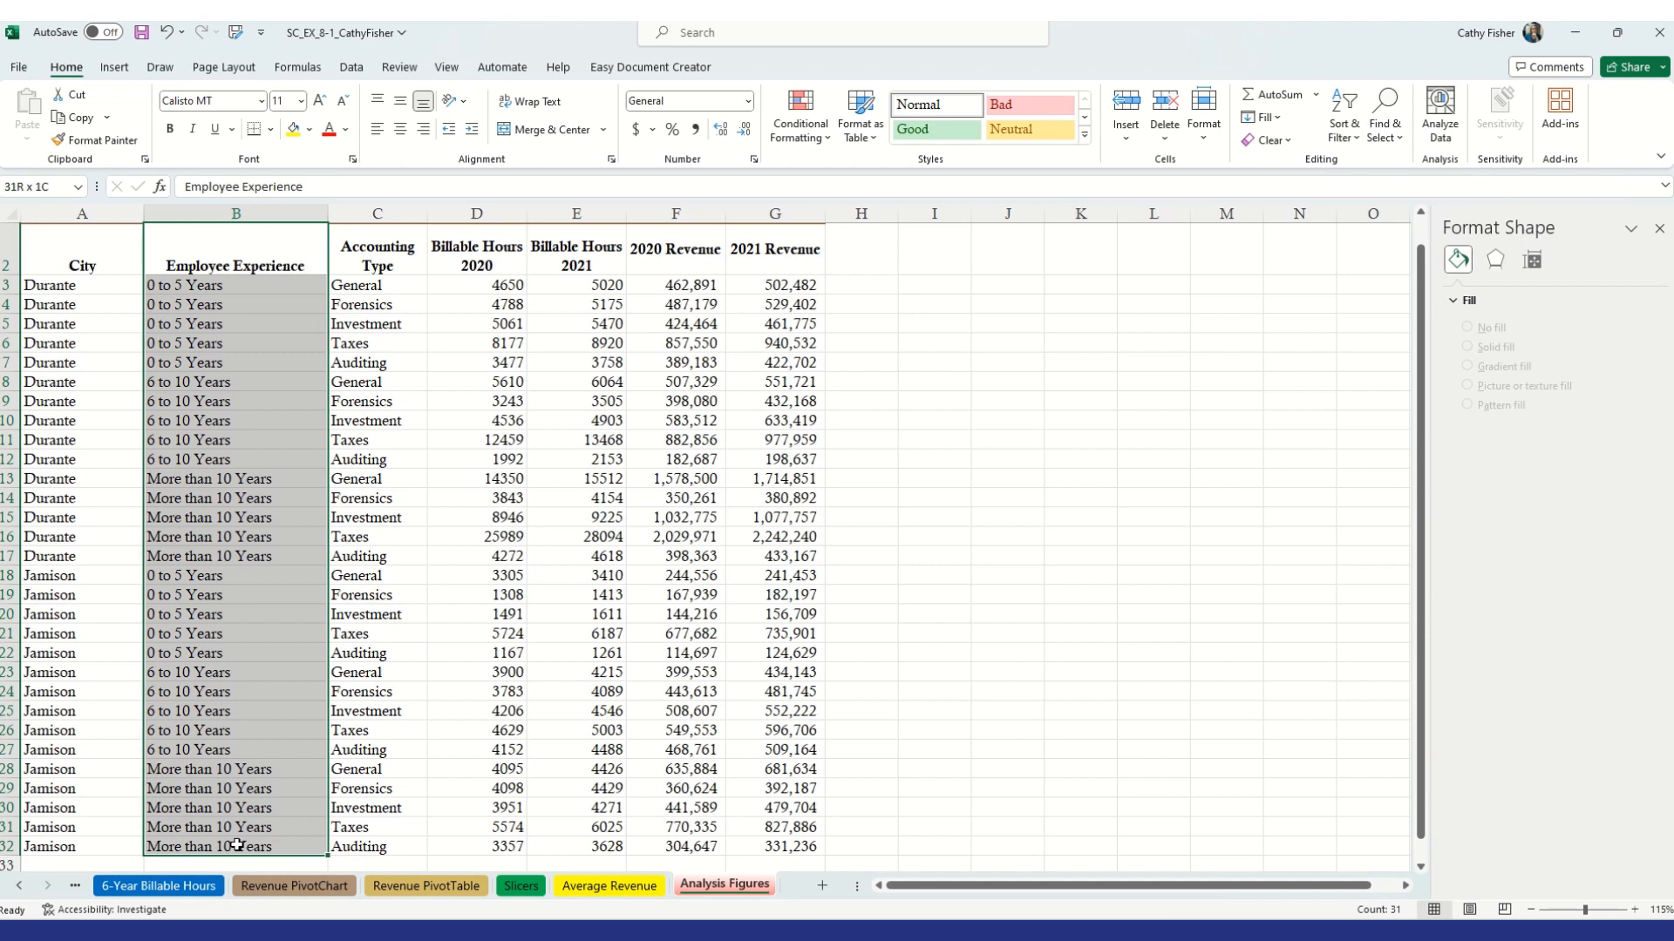
drag(237, 845, 238, 845)
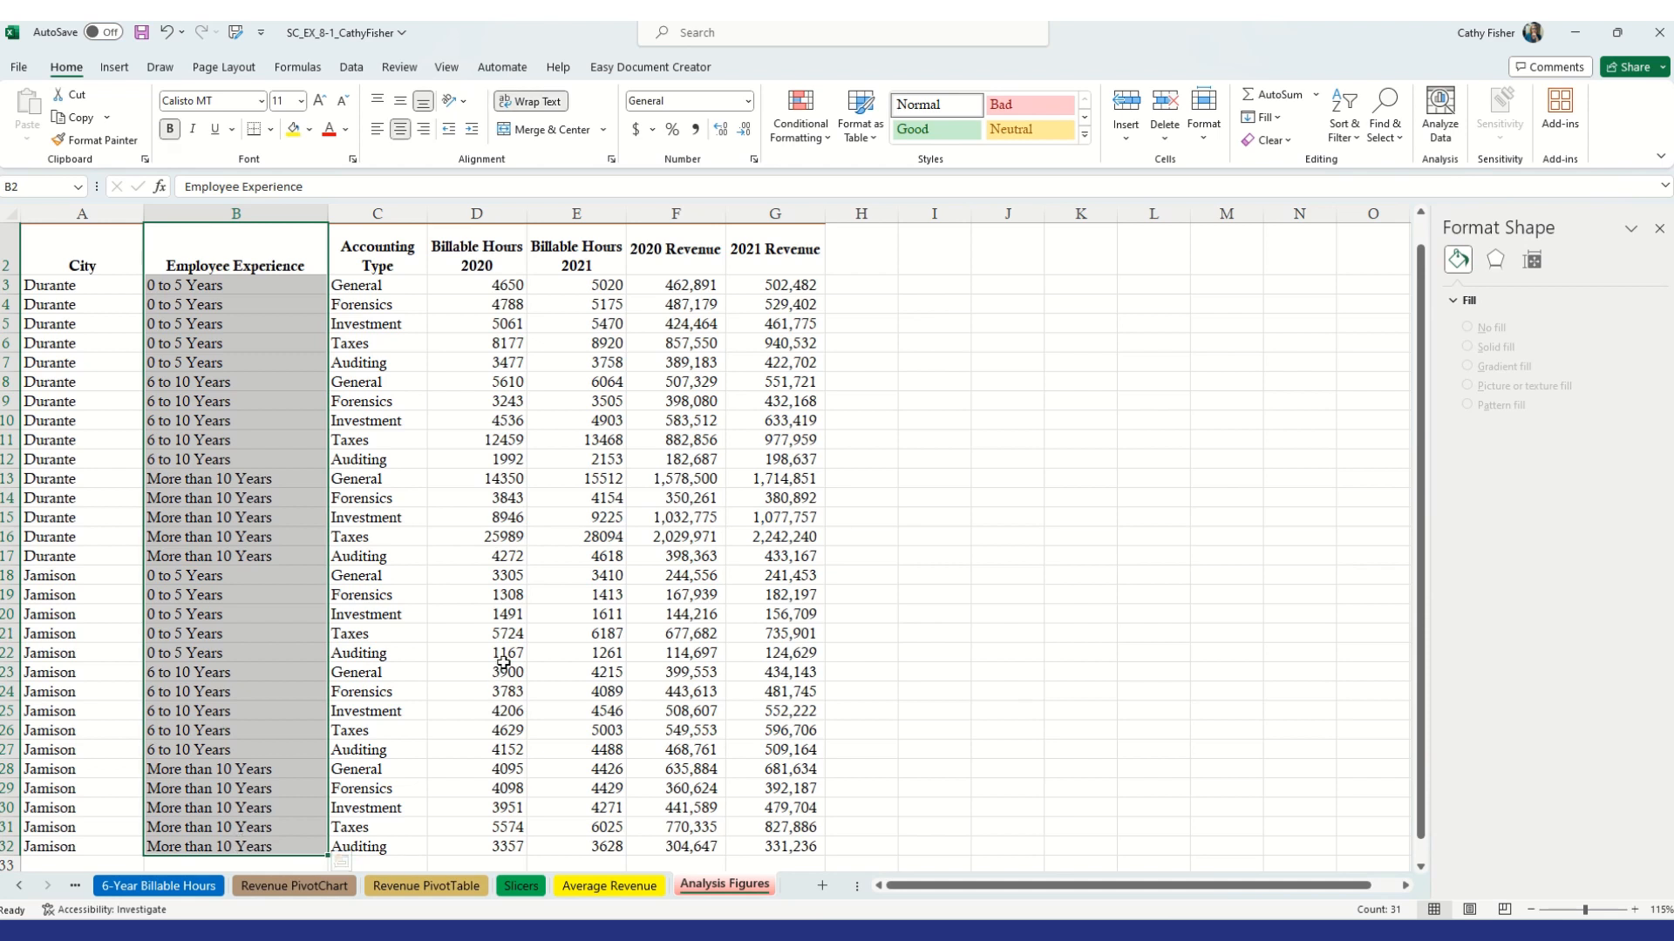
ctrl+click(568, 266)
drag(569, 269, 562, 847)
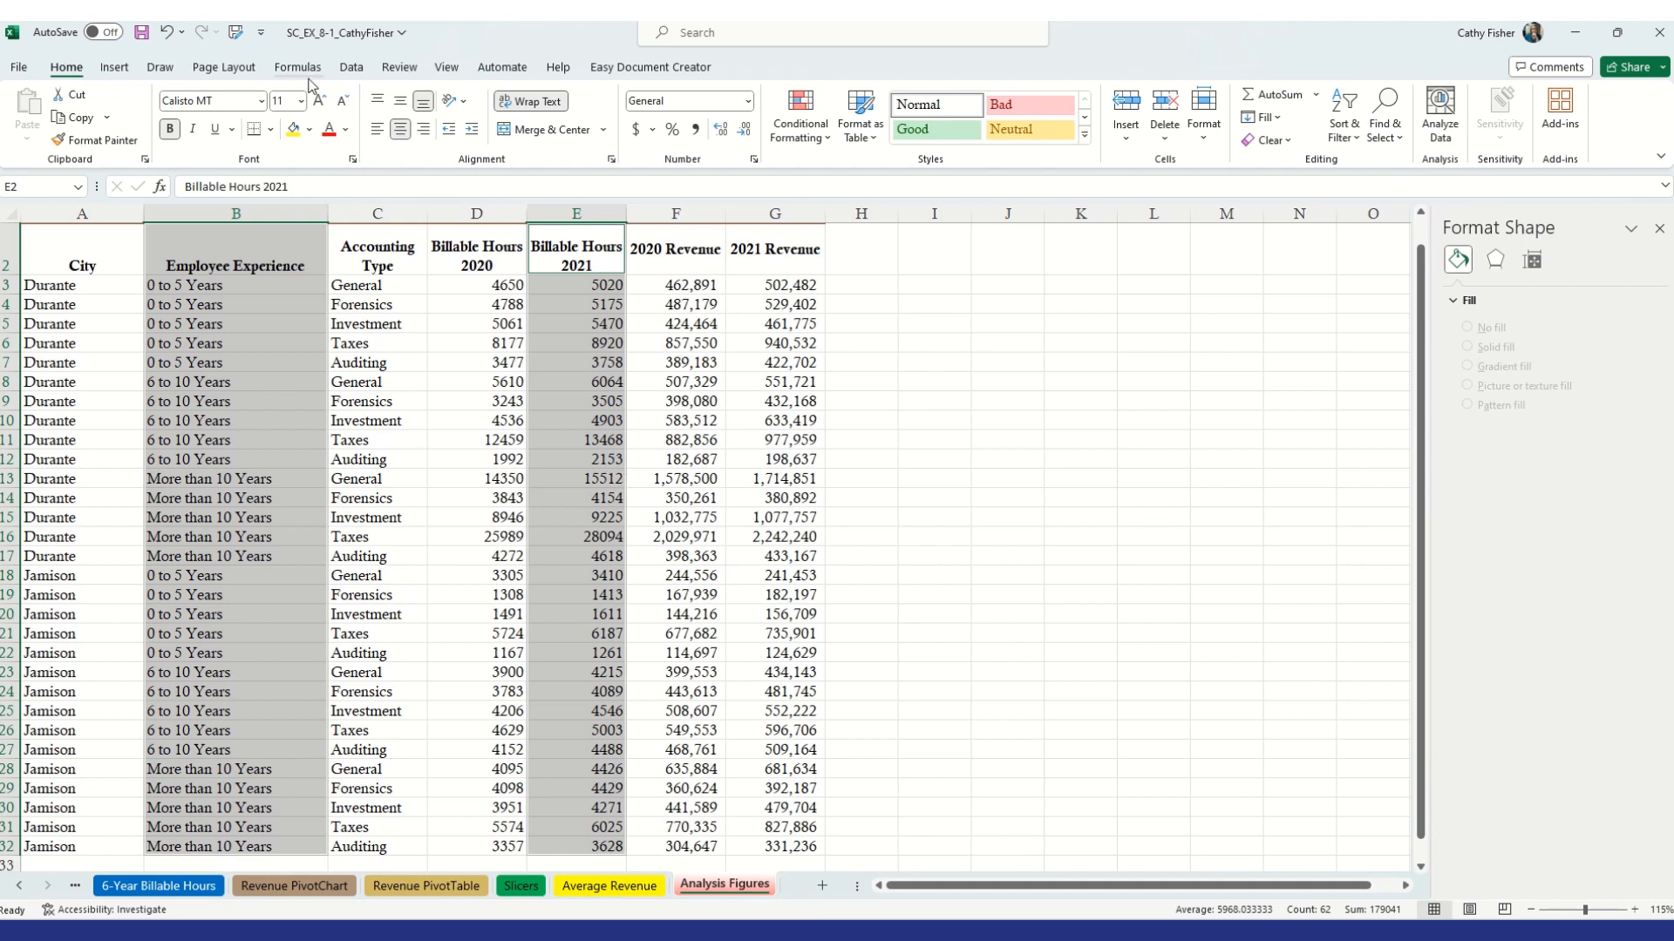
click(114, 69)
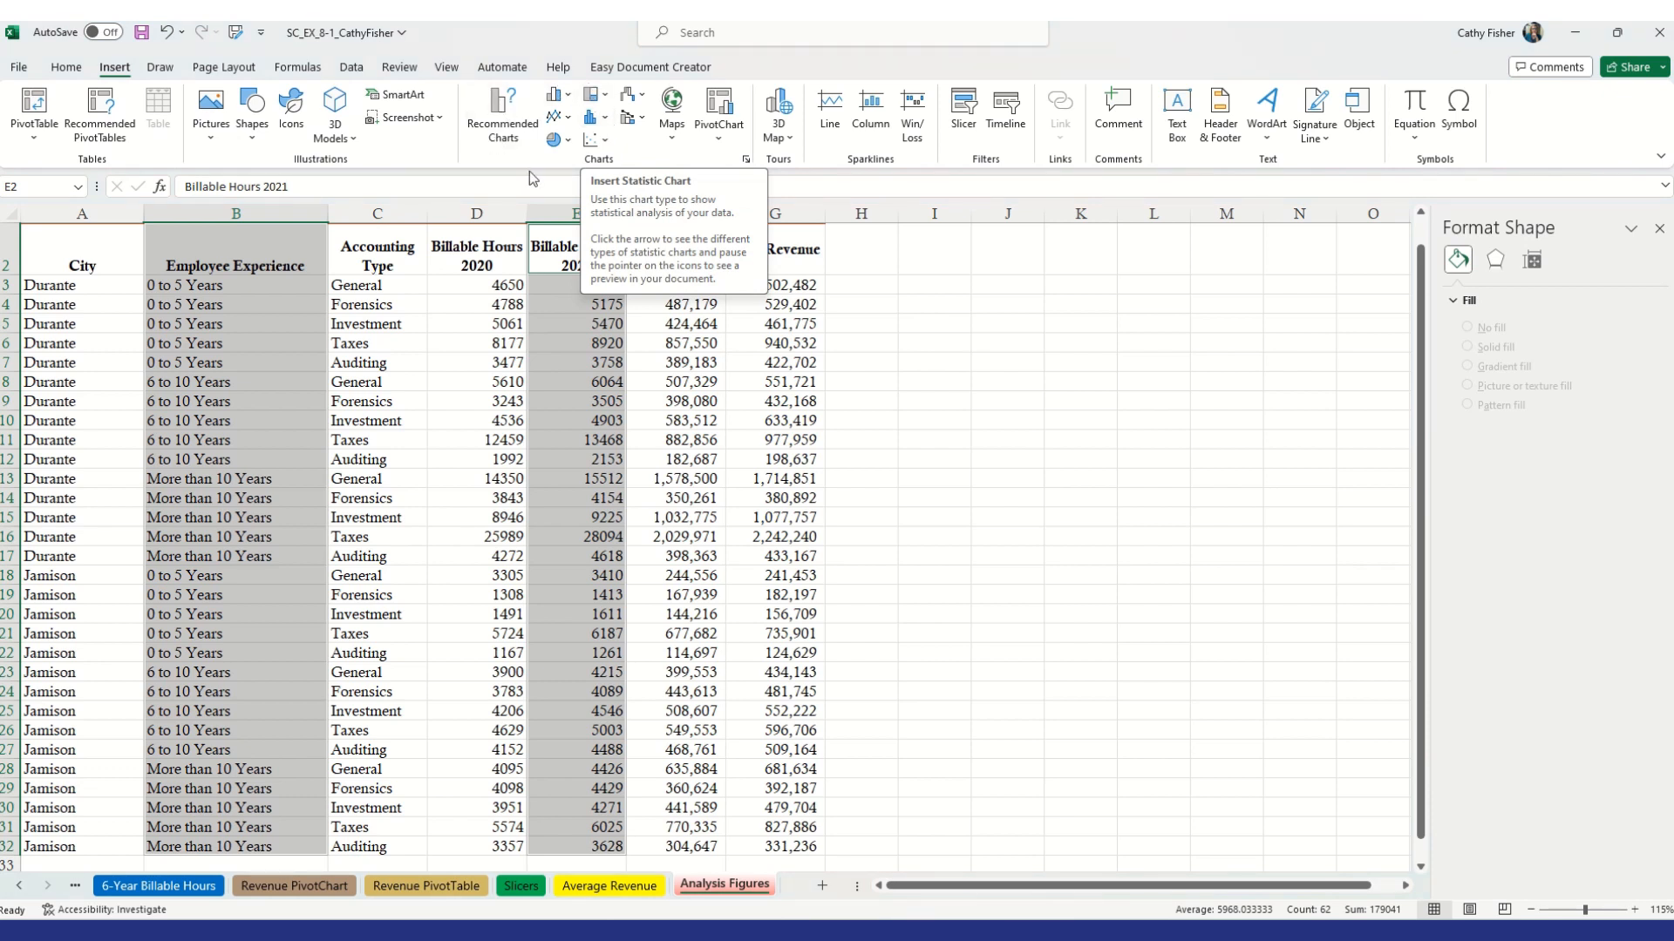
click(603, 120)
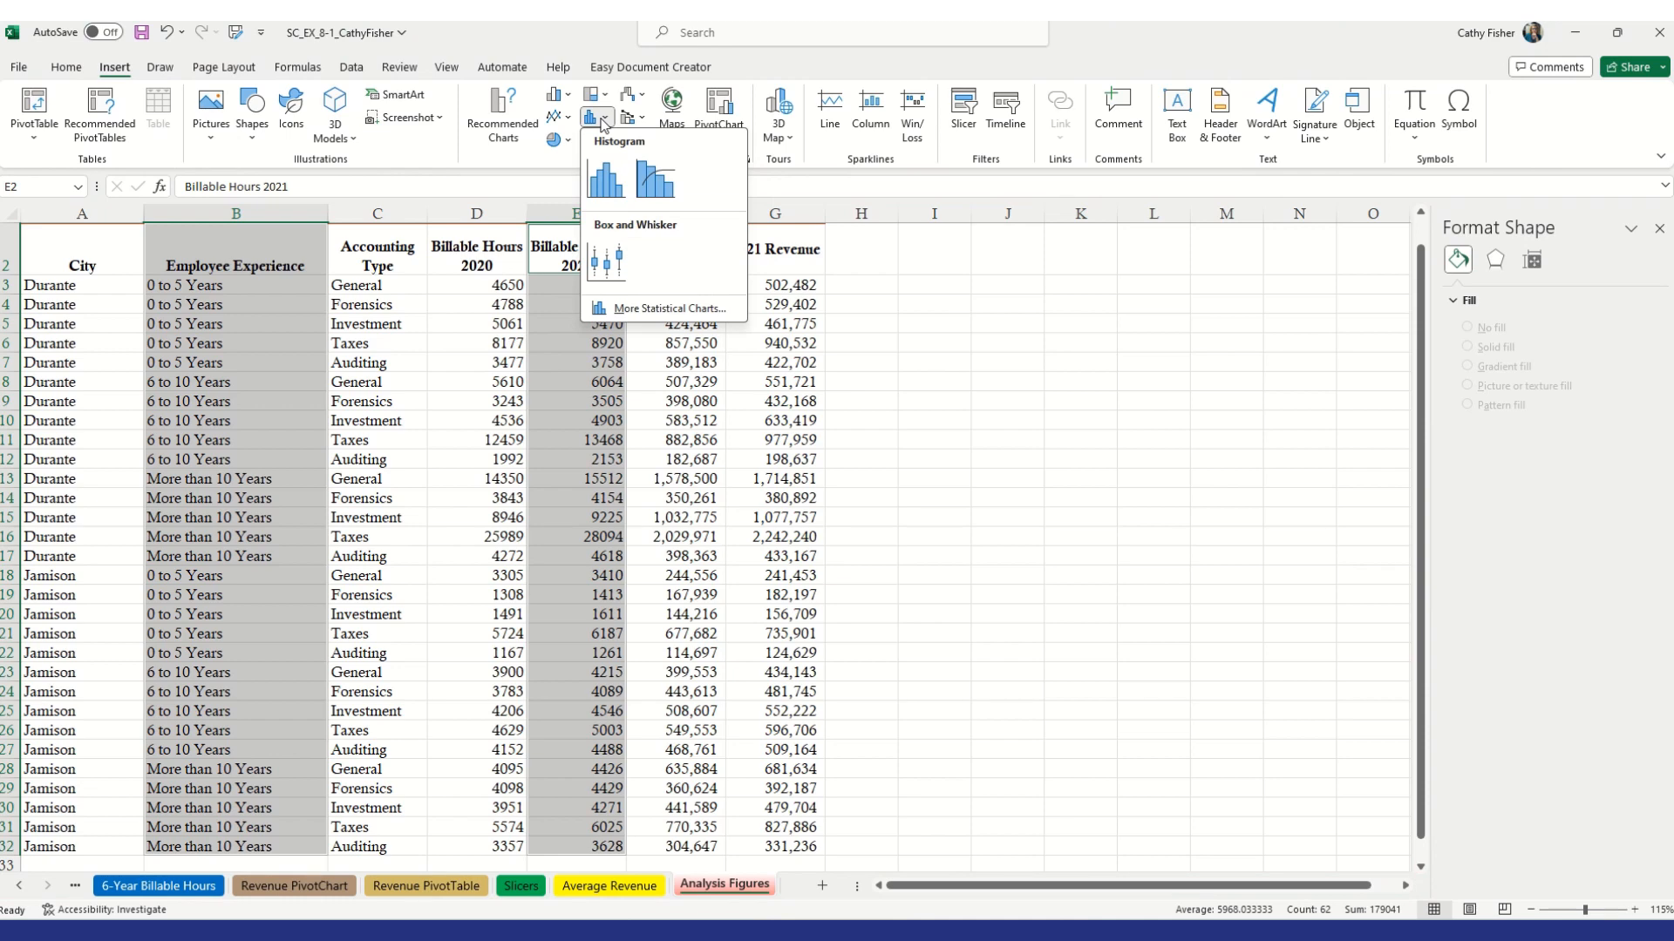
click(607, 261)
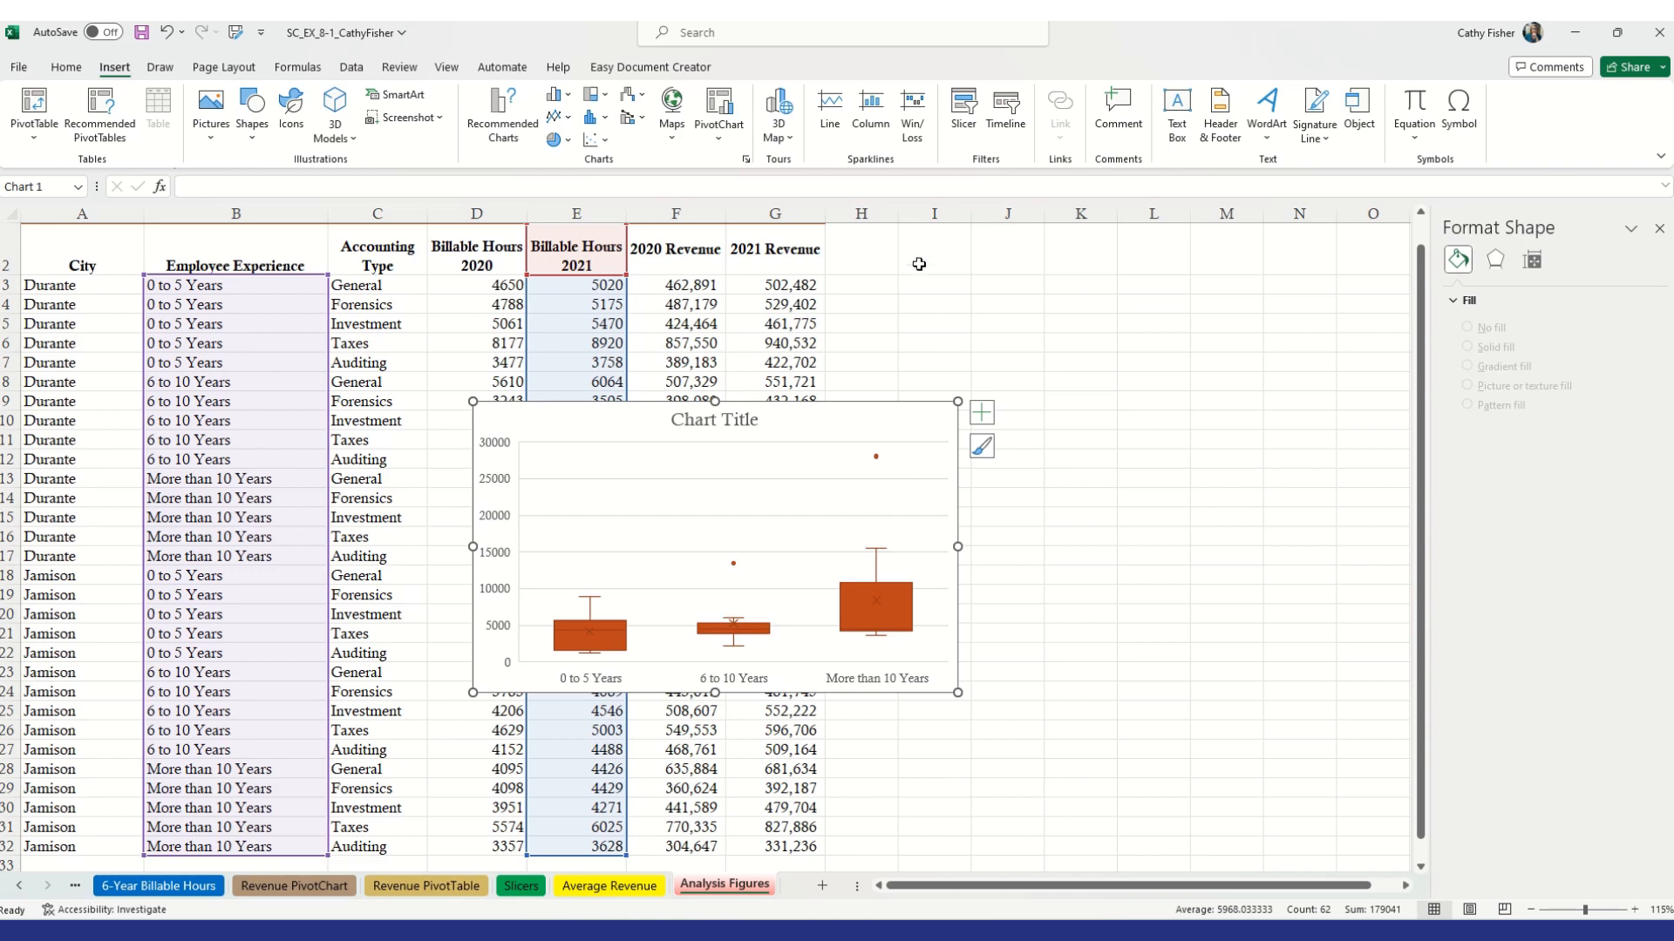
Move the box and whisker chart to a new chart sheet named Box and Whisker Chart
click(901, 427)
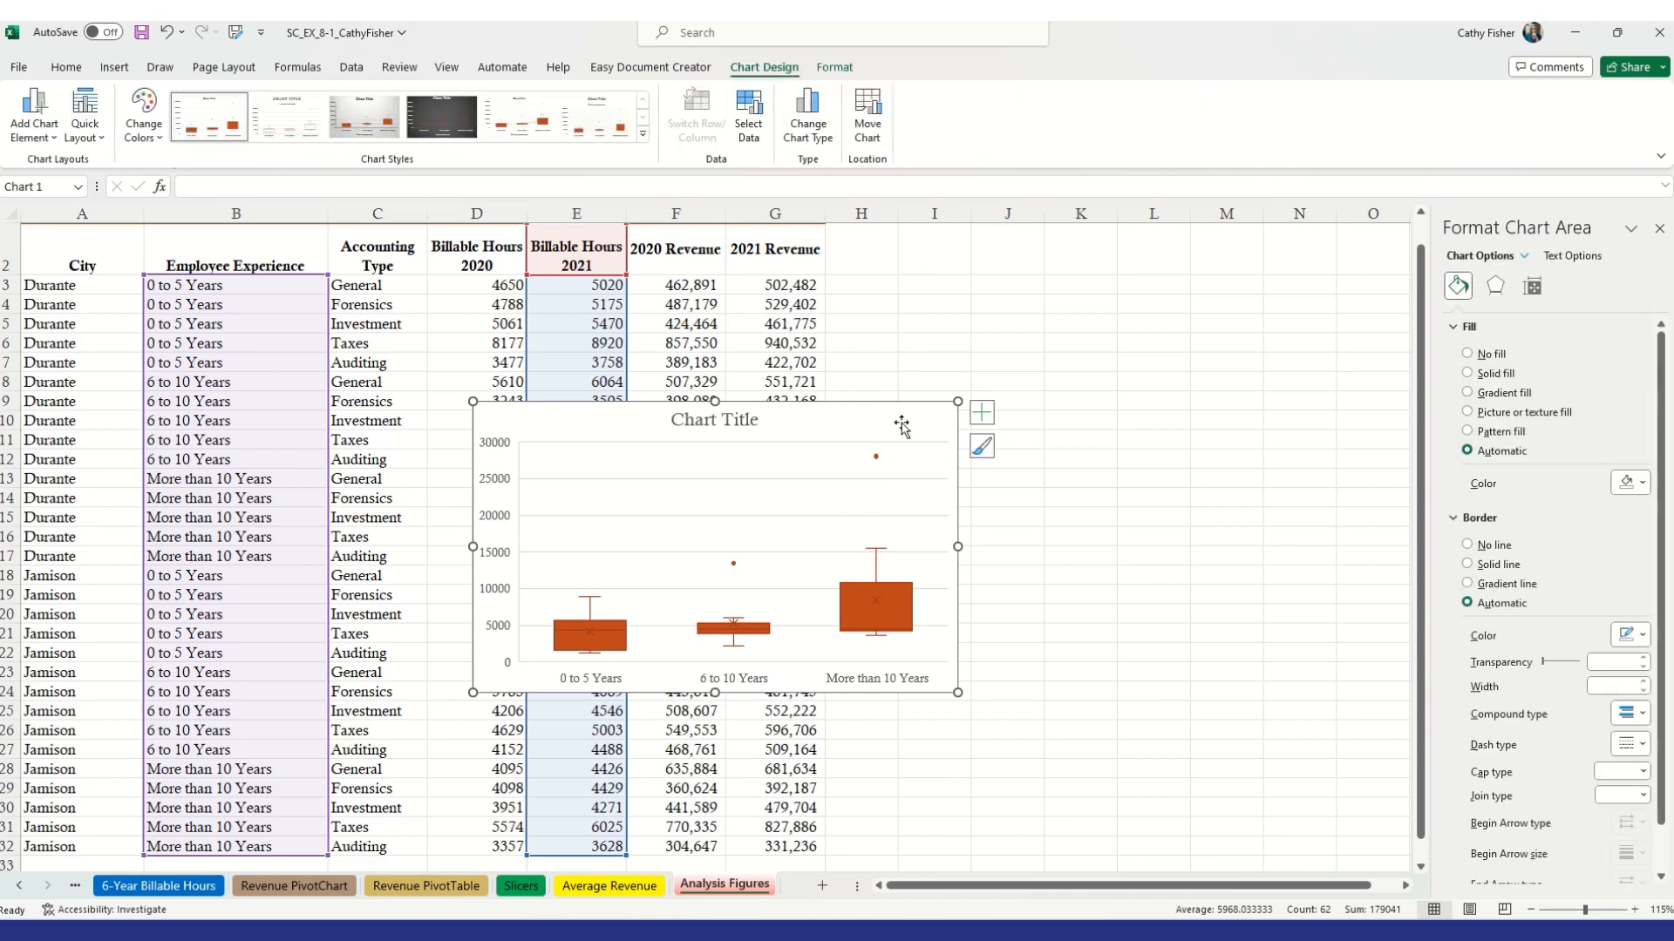
click(868, 113)
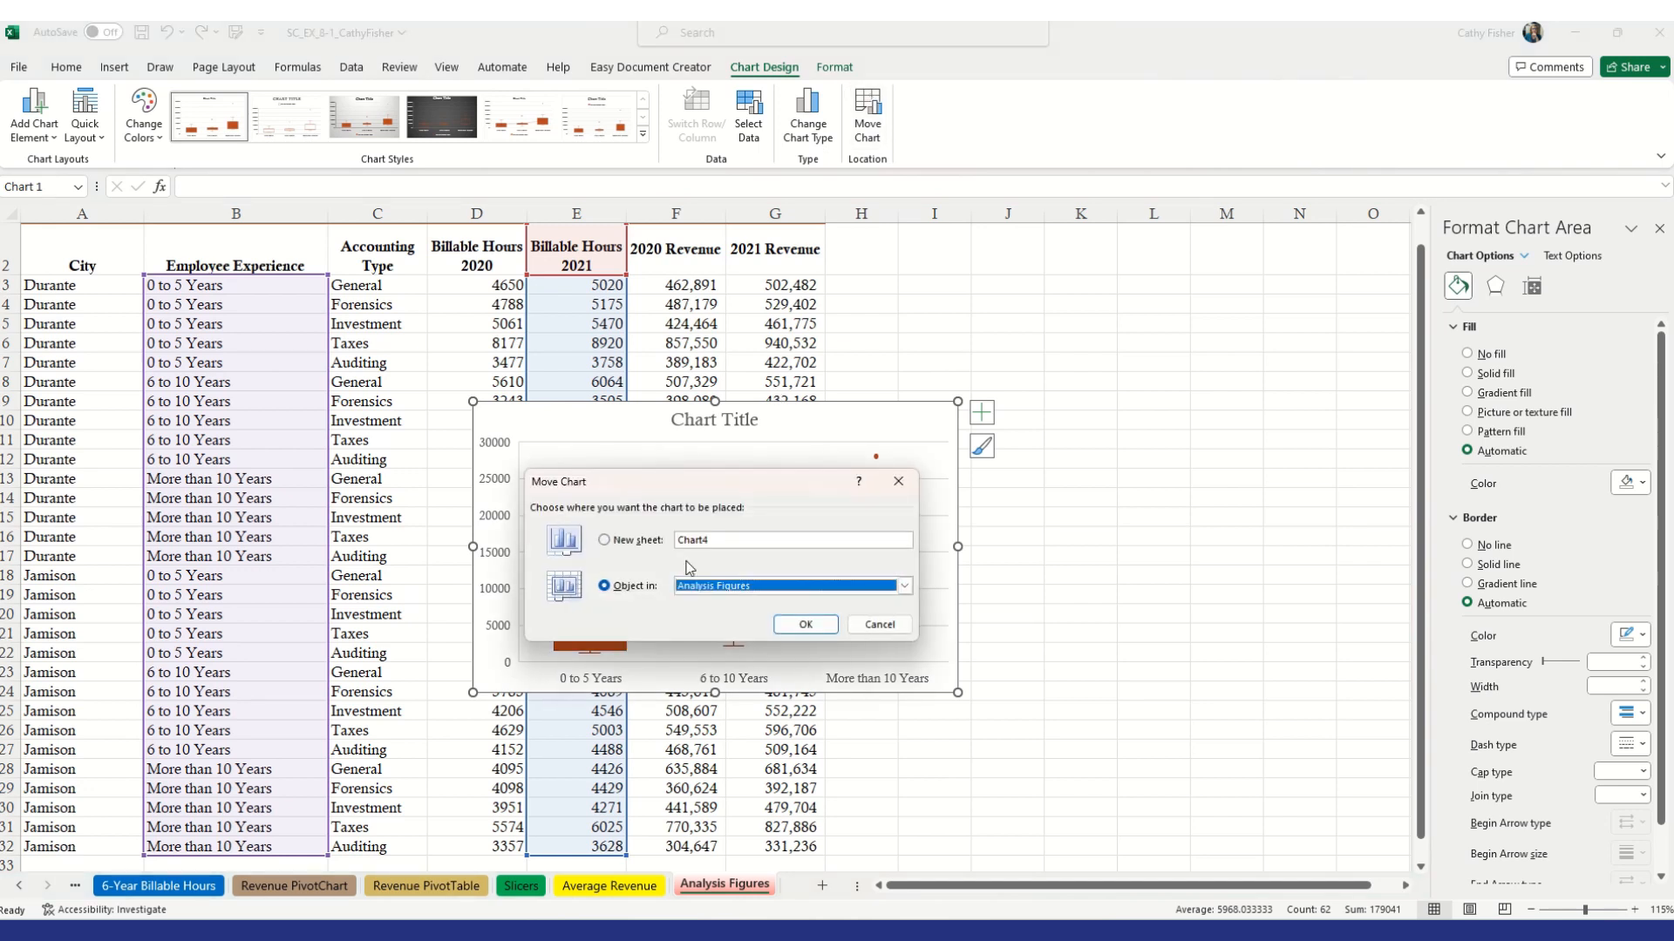
click(605, 541)
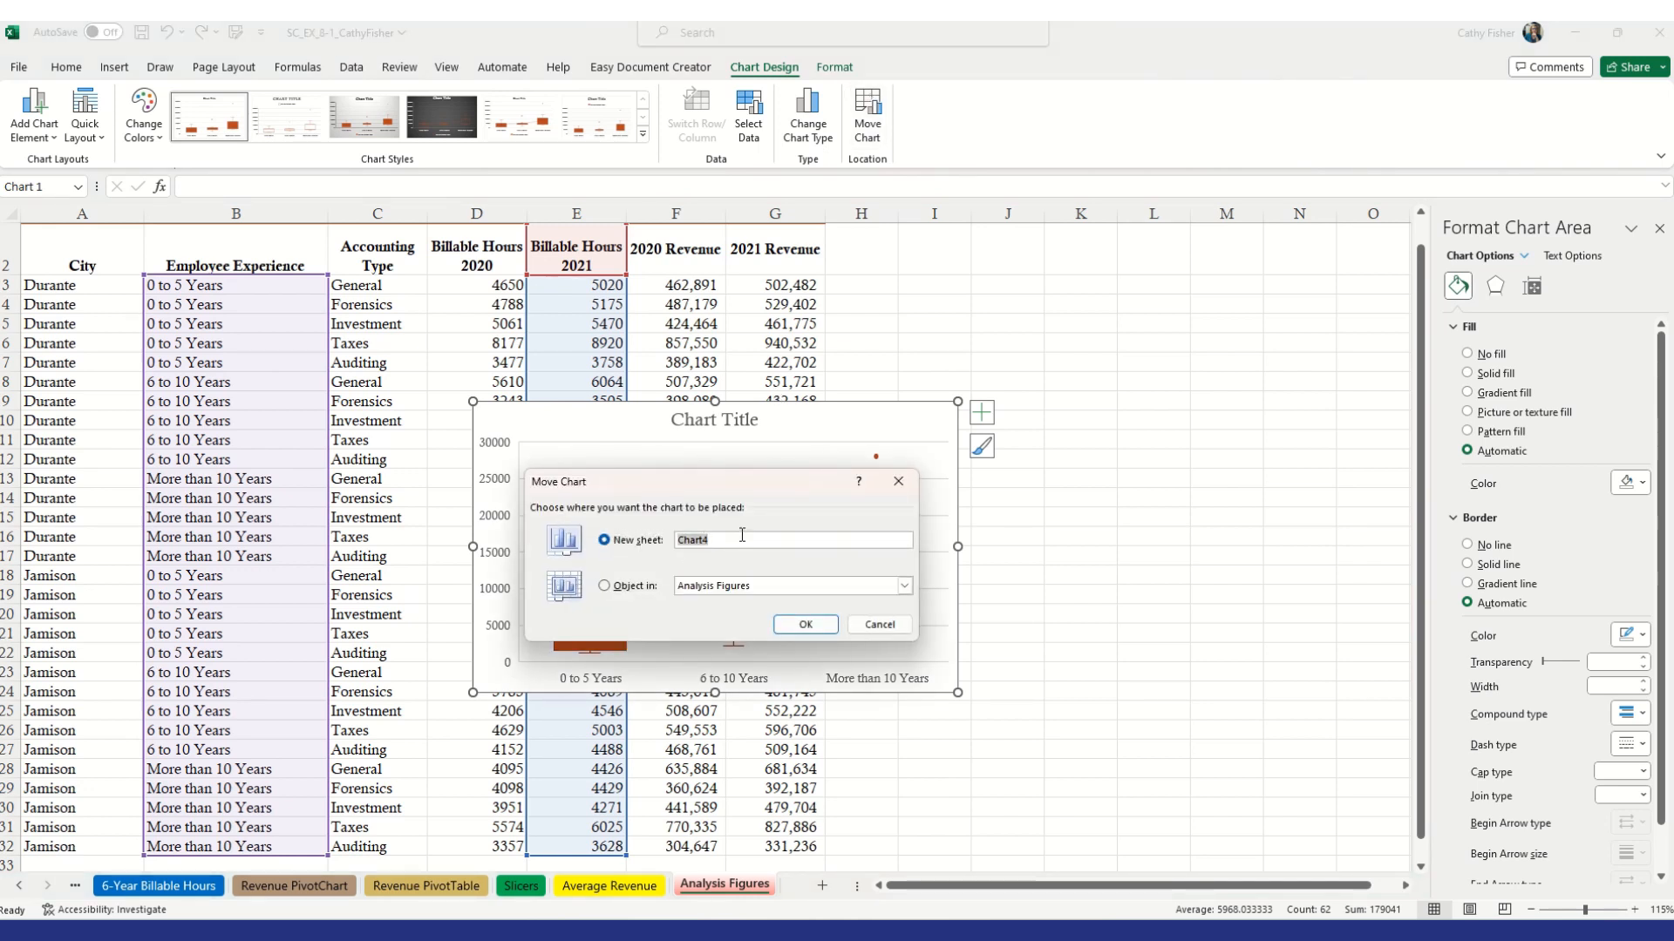
text(Box and Whisker Chart)
key(Return)
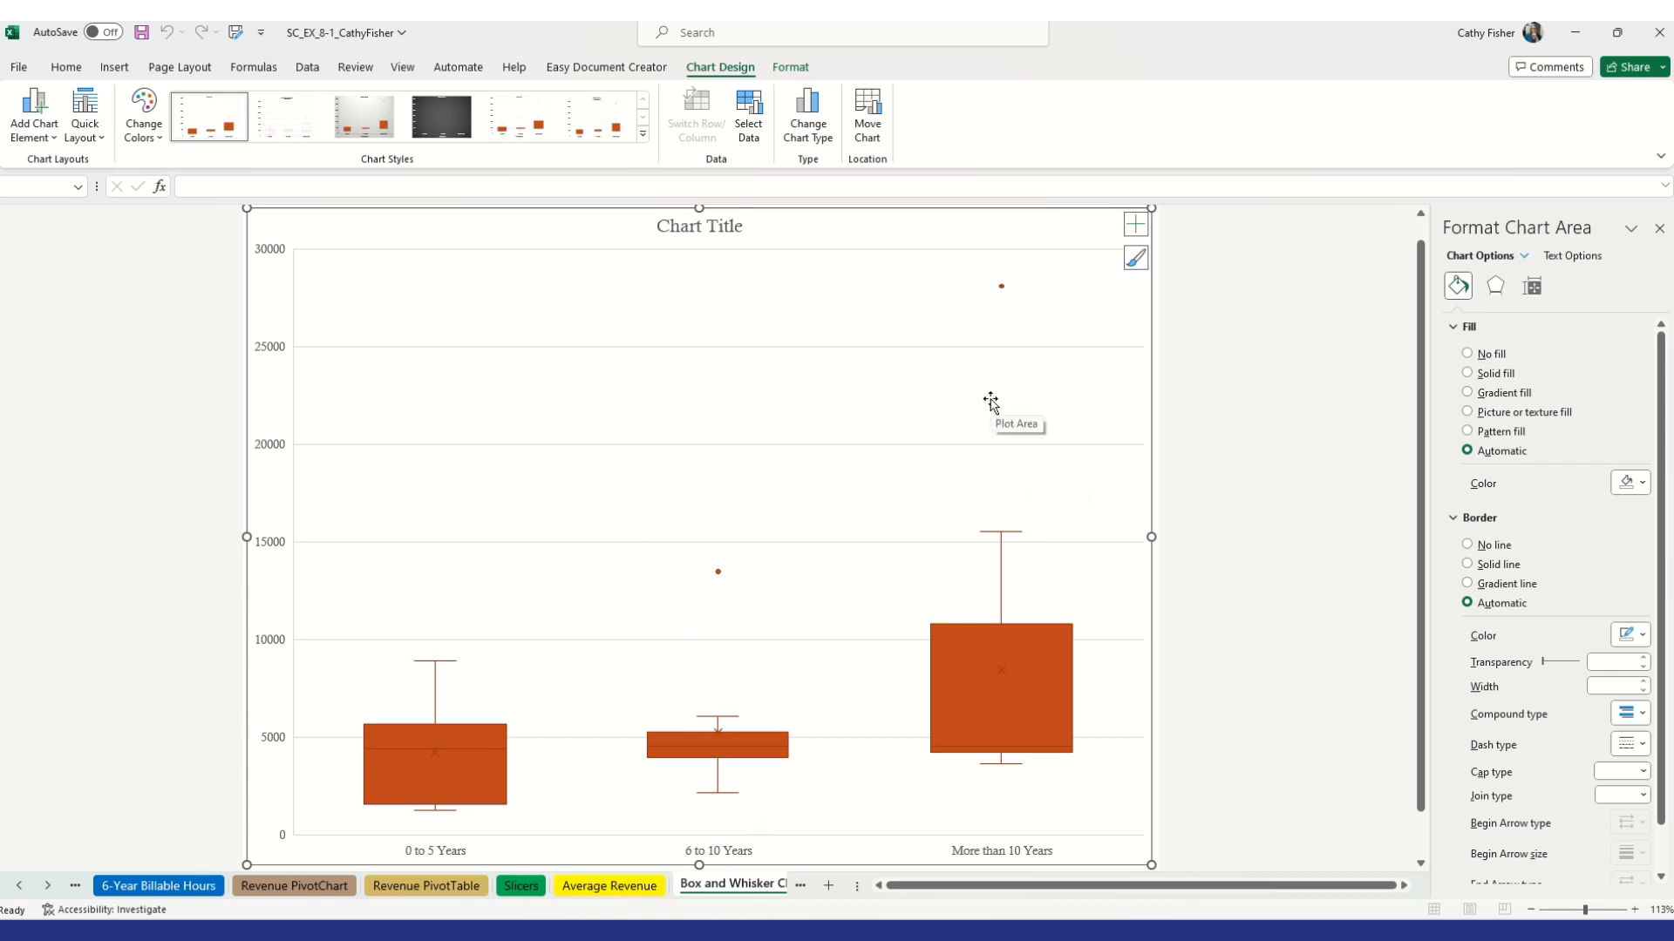
Give the Box and Whisker Chart sheet tab a light blue tab color
right_click(743, 886)
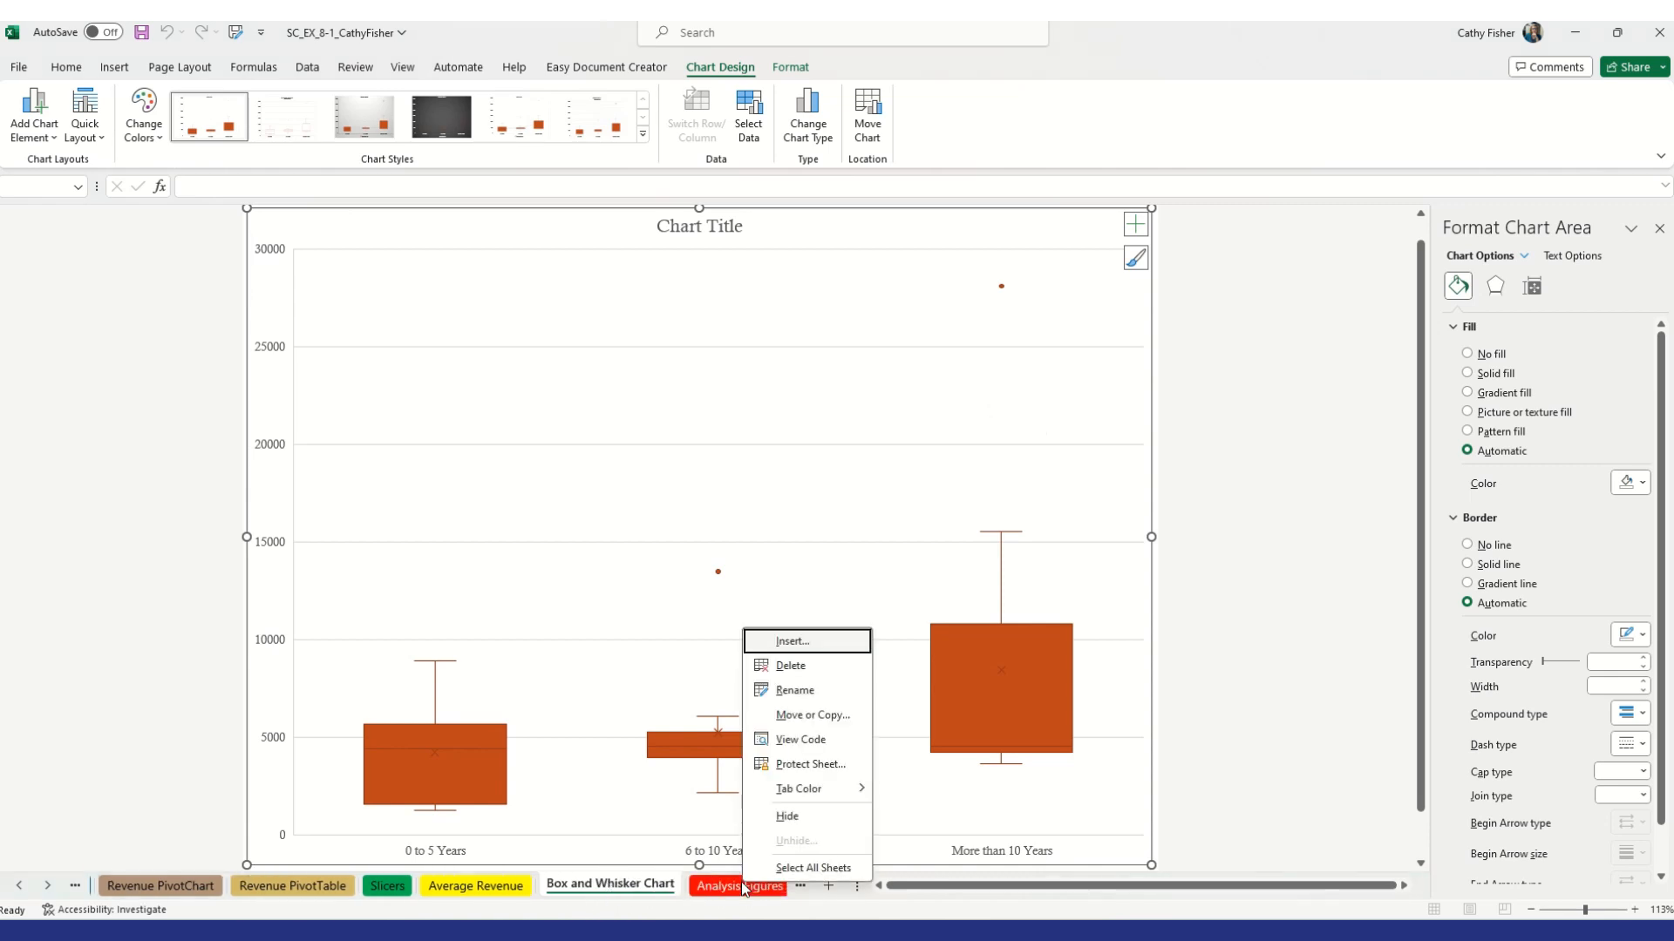
right_click(620, 888)
mouse_move(703, 789)
click(845, 839)
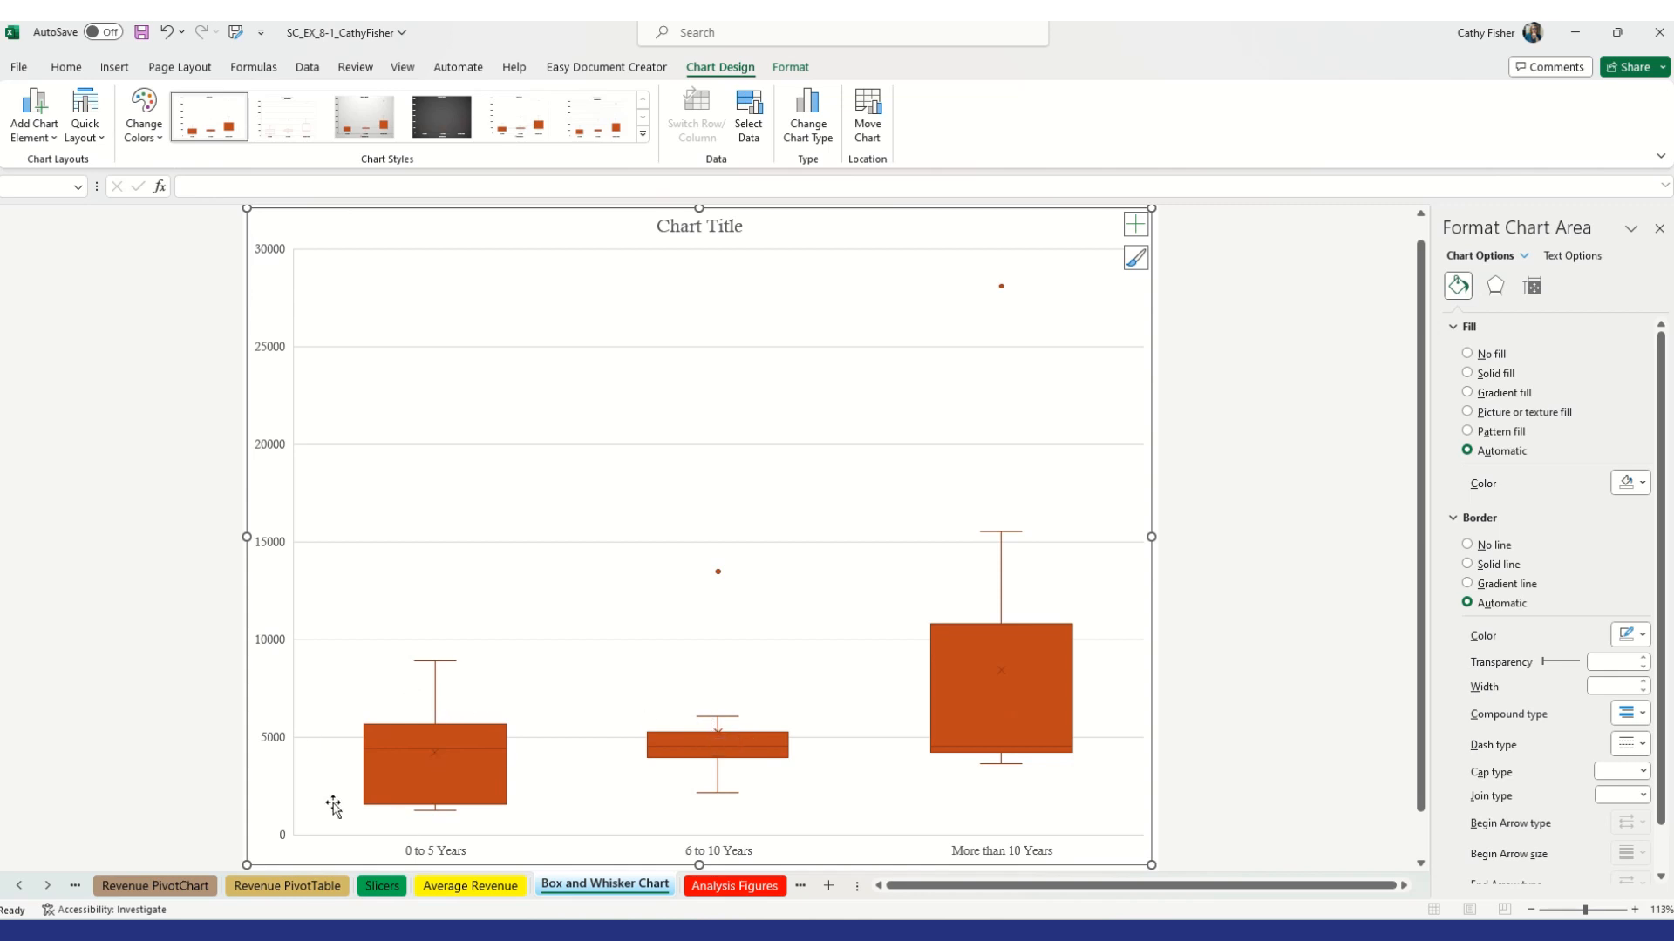
Replace the chart title with 2021 Billable Hours by Experience
mouse_move(1003, 627)
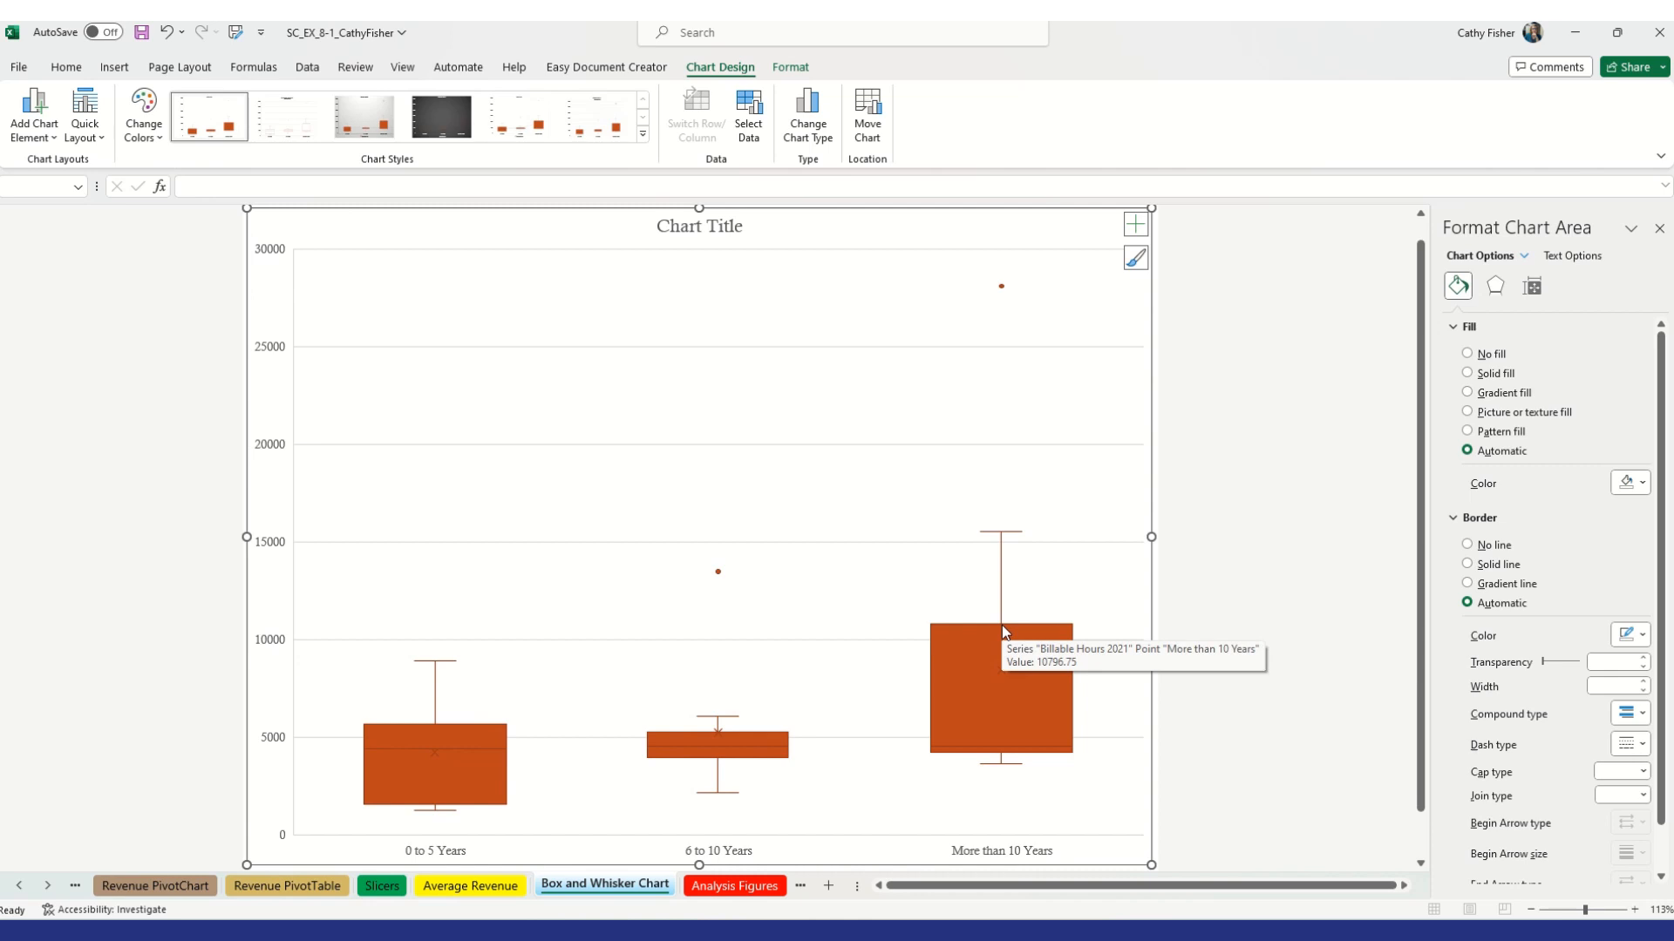
click(722, 229)
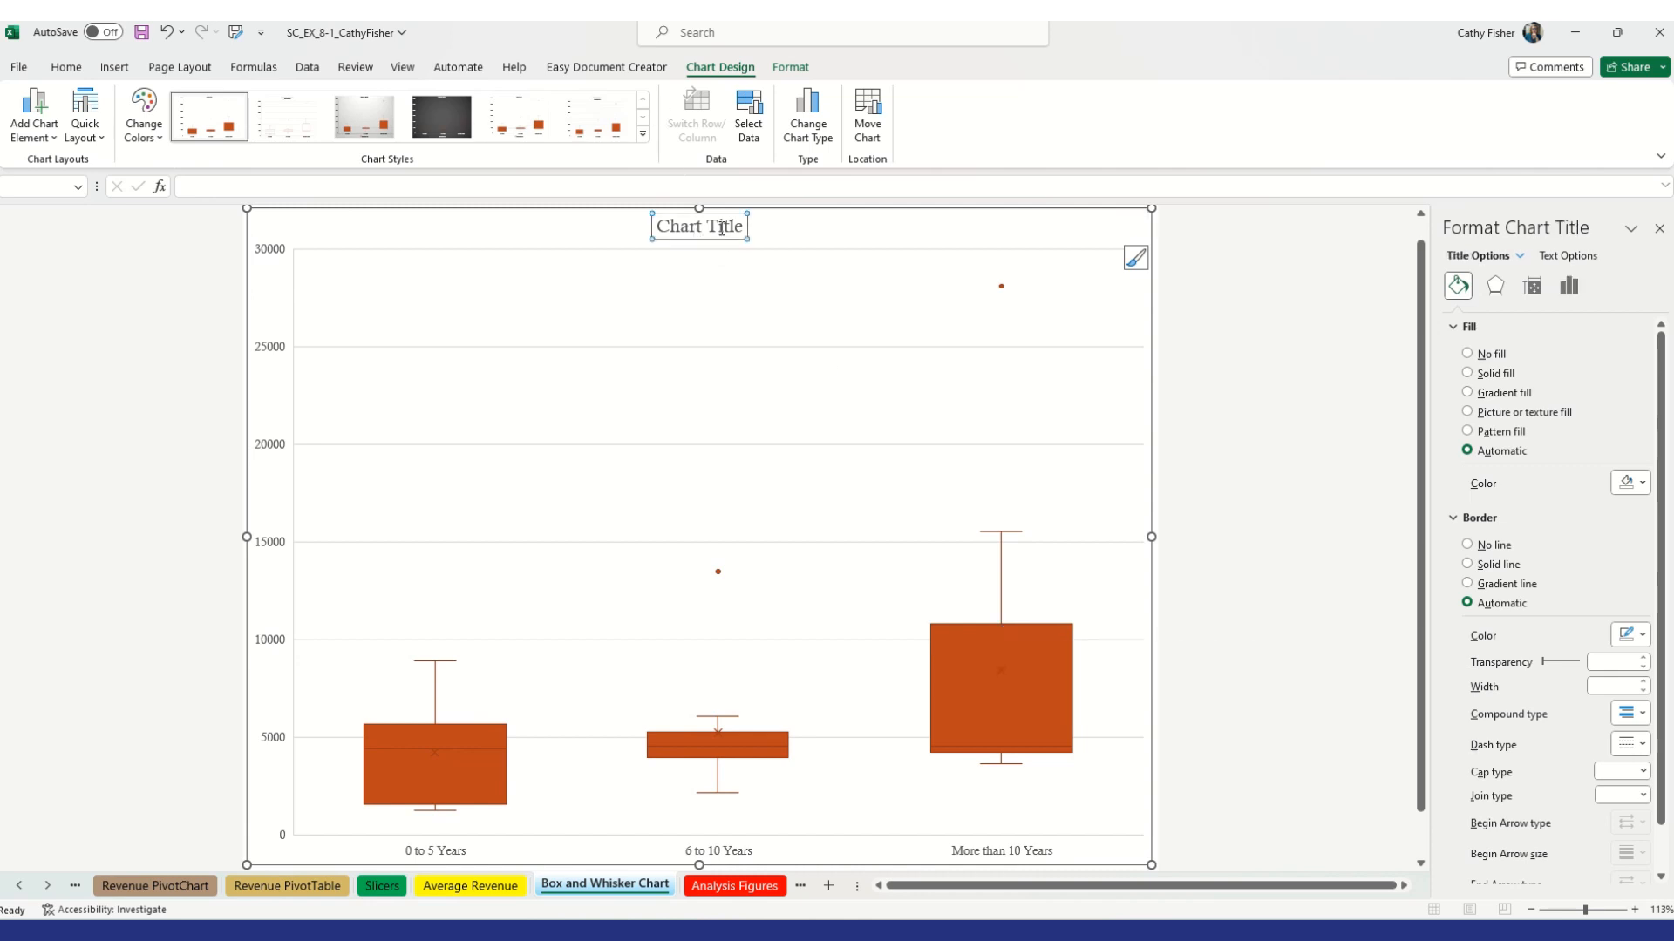
drag(660, 227, 760, 228)
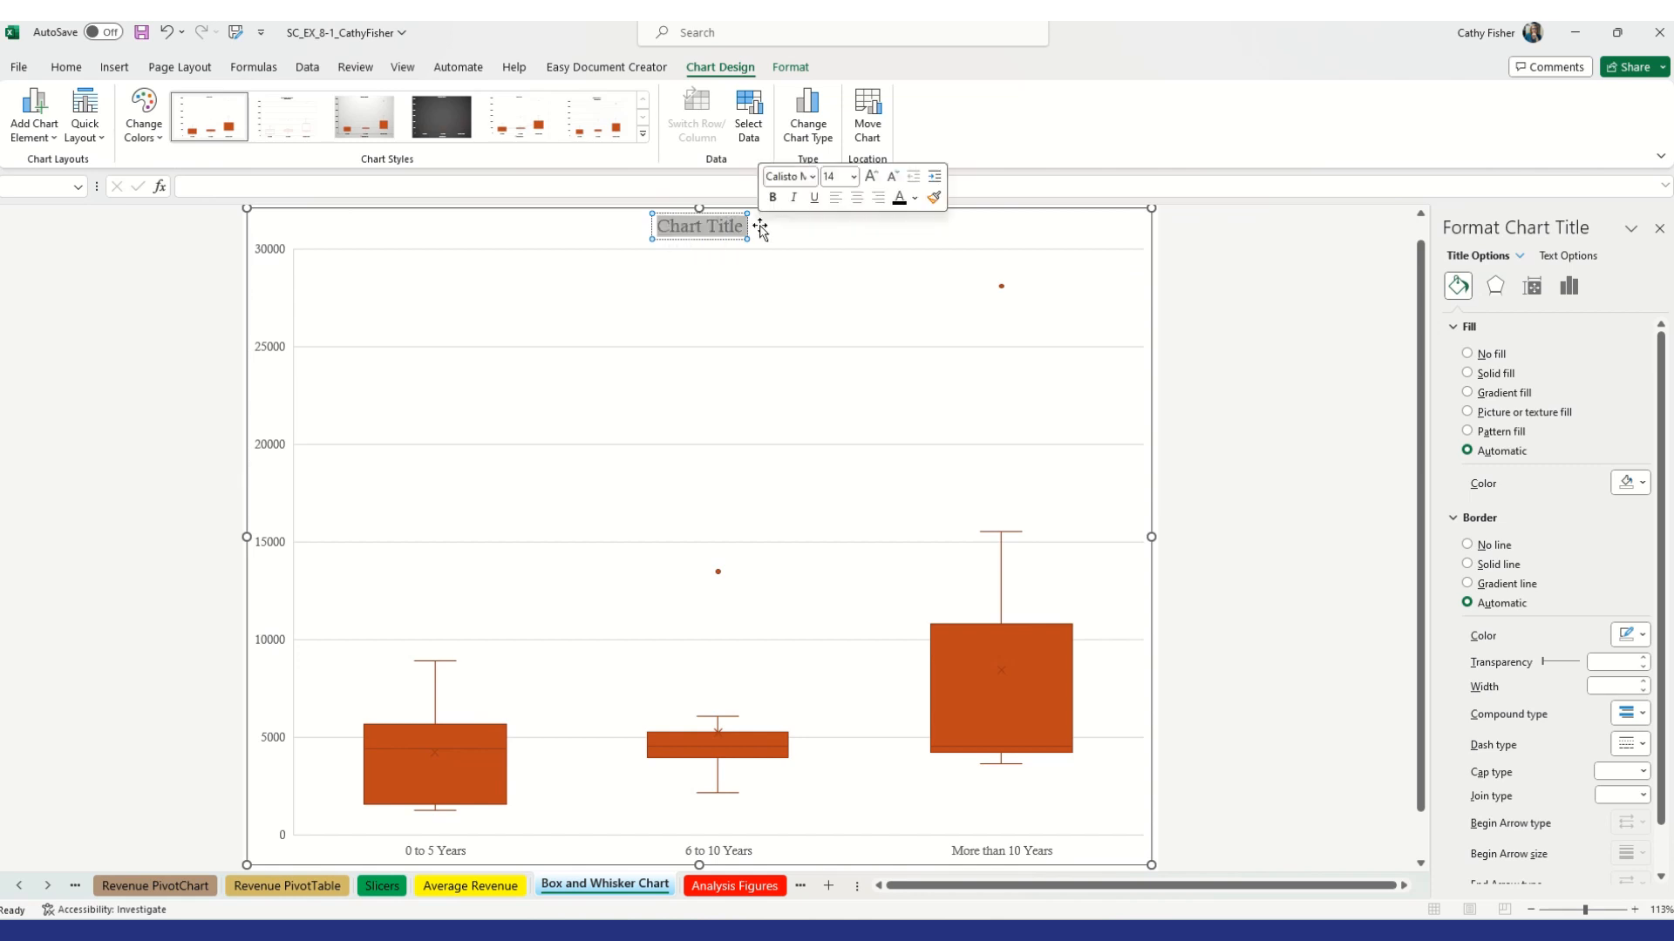
text(2)
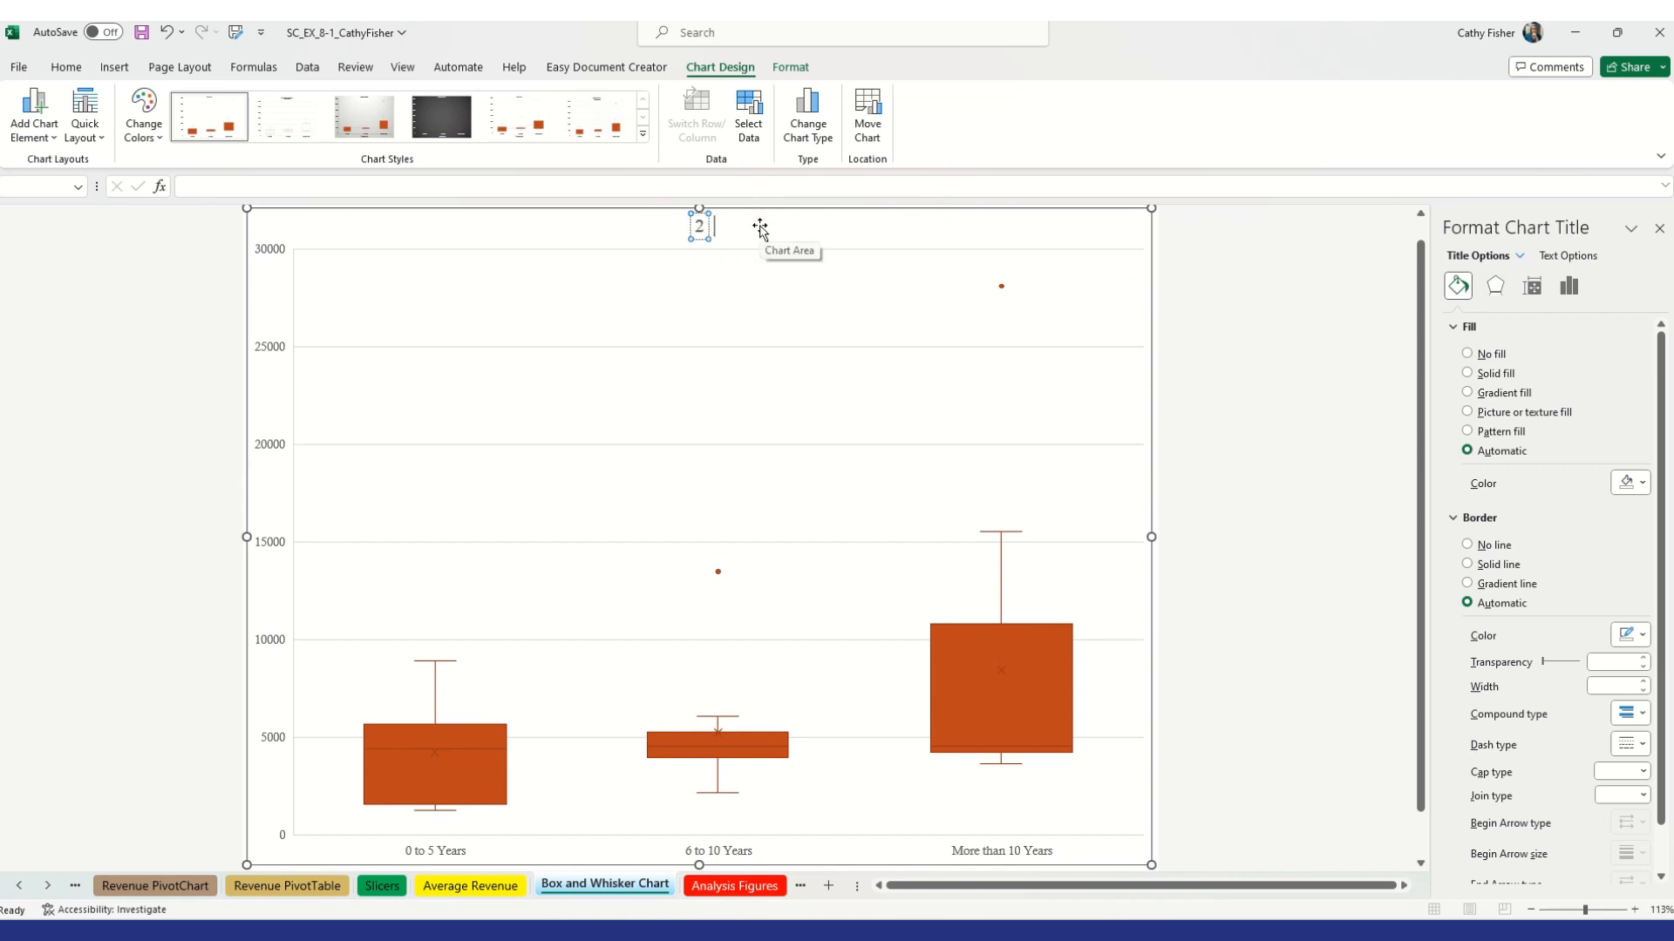
text(021 Billable Hours)
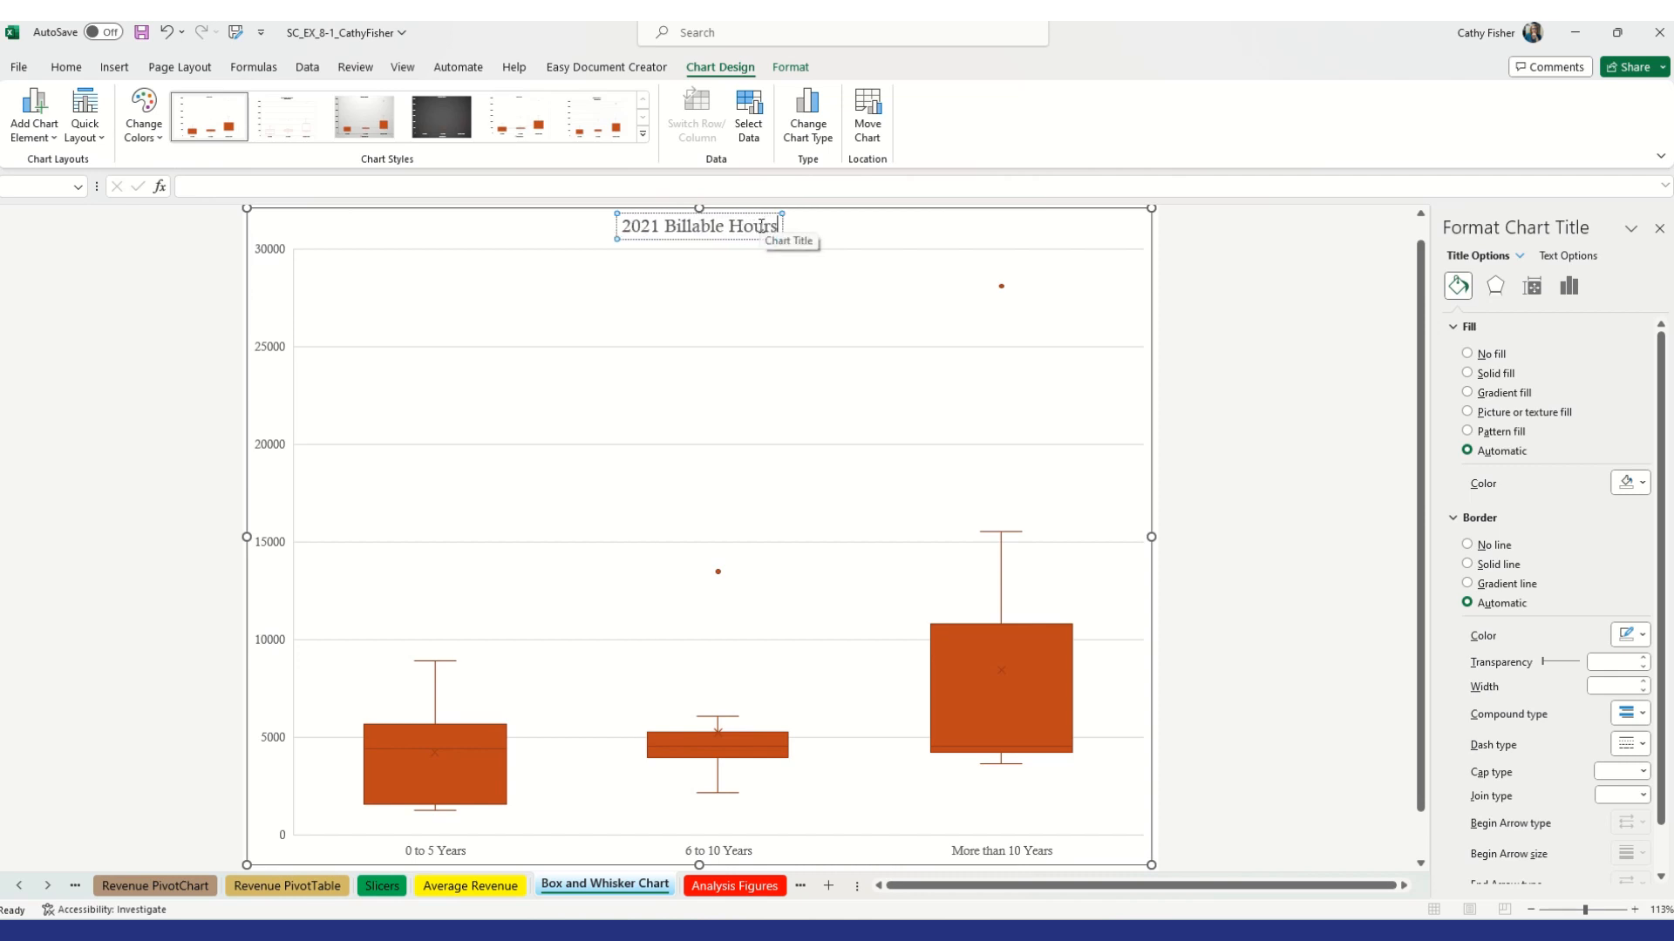
text( by Exp)
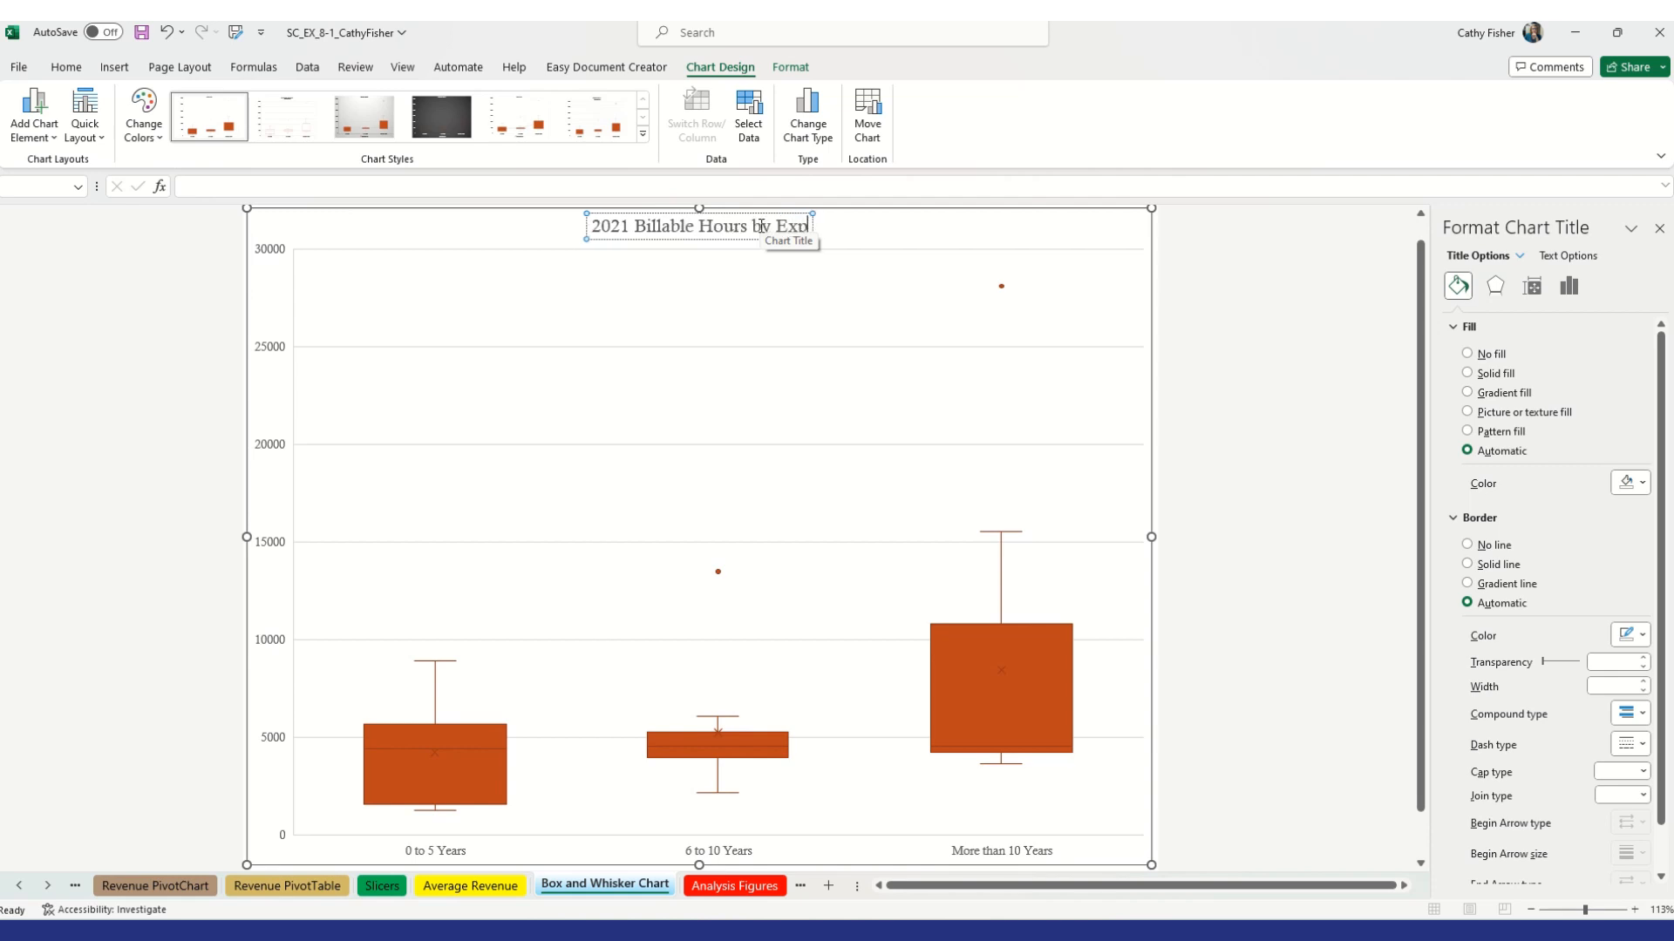
text(erience)
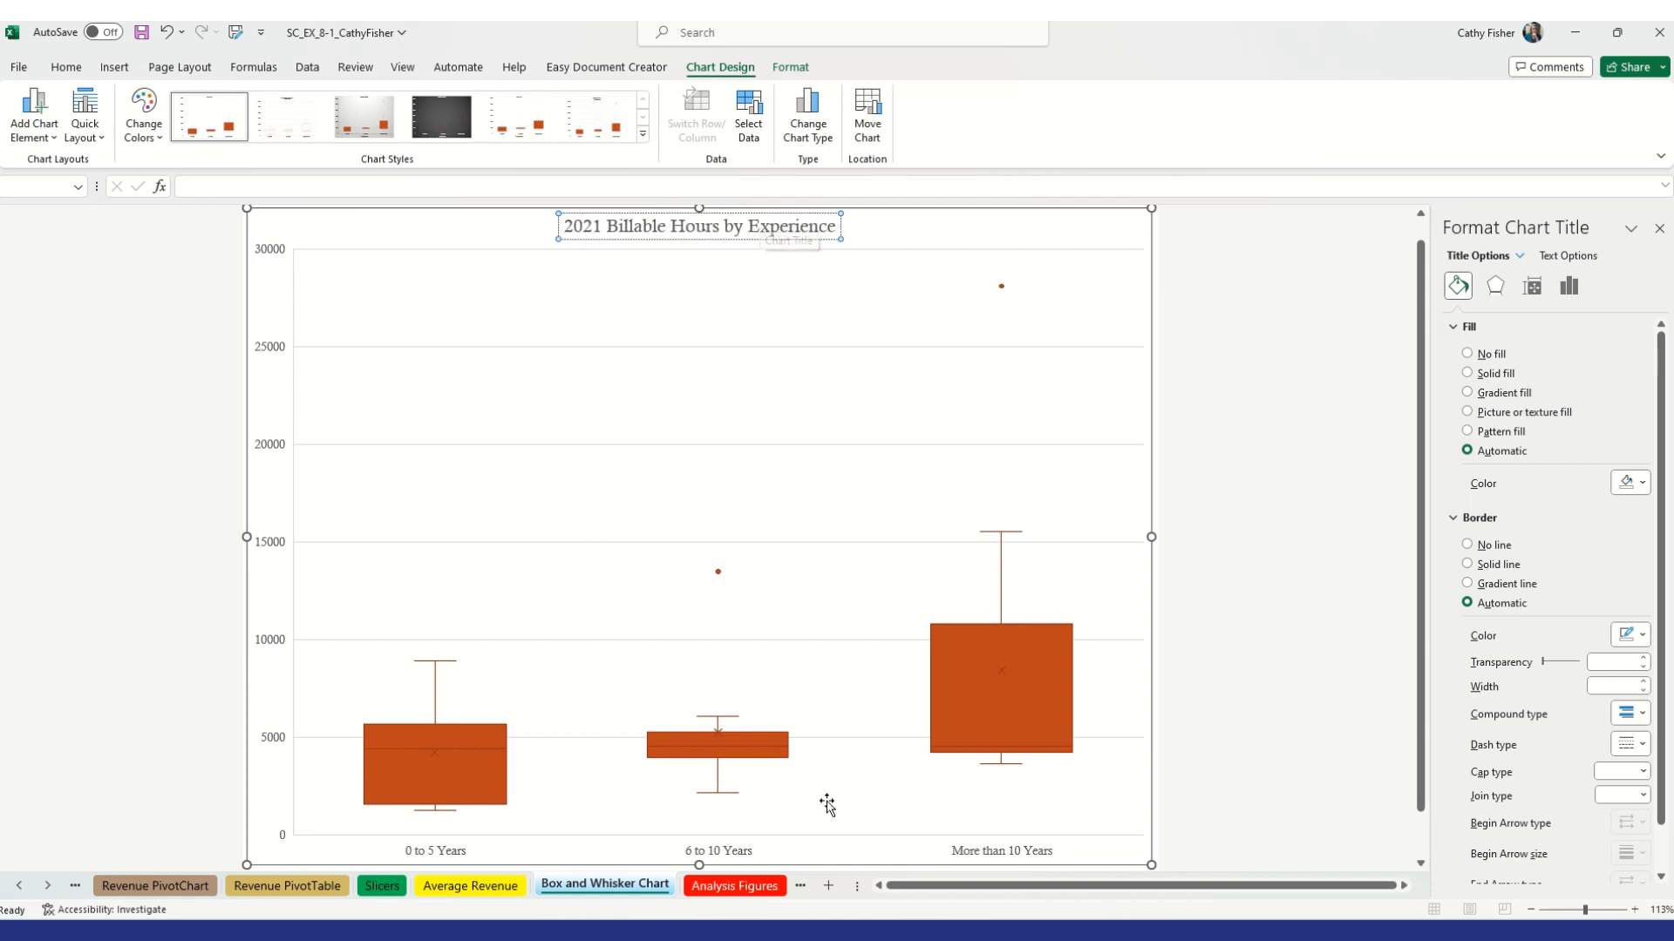
Open the data series formatting and turn on Show inner points for the box and whisker series
right_click(400, 762)
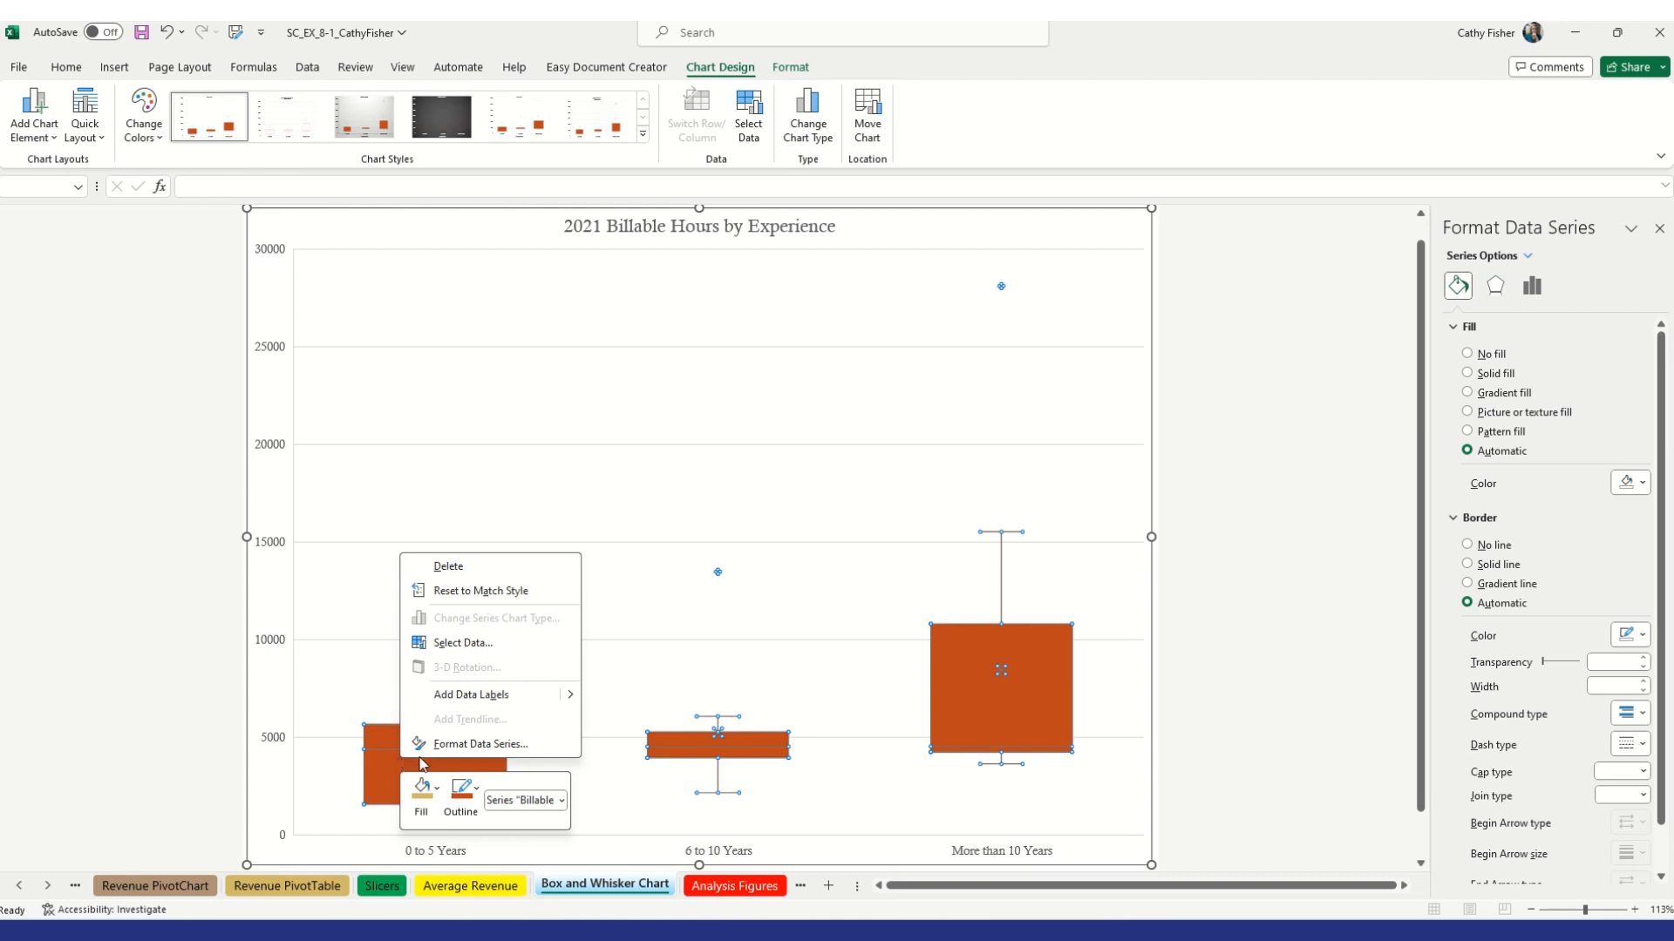
click(479, 745)
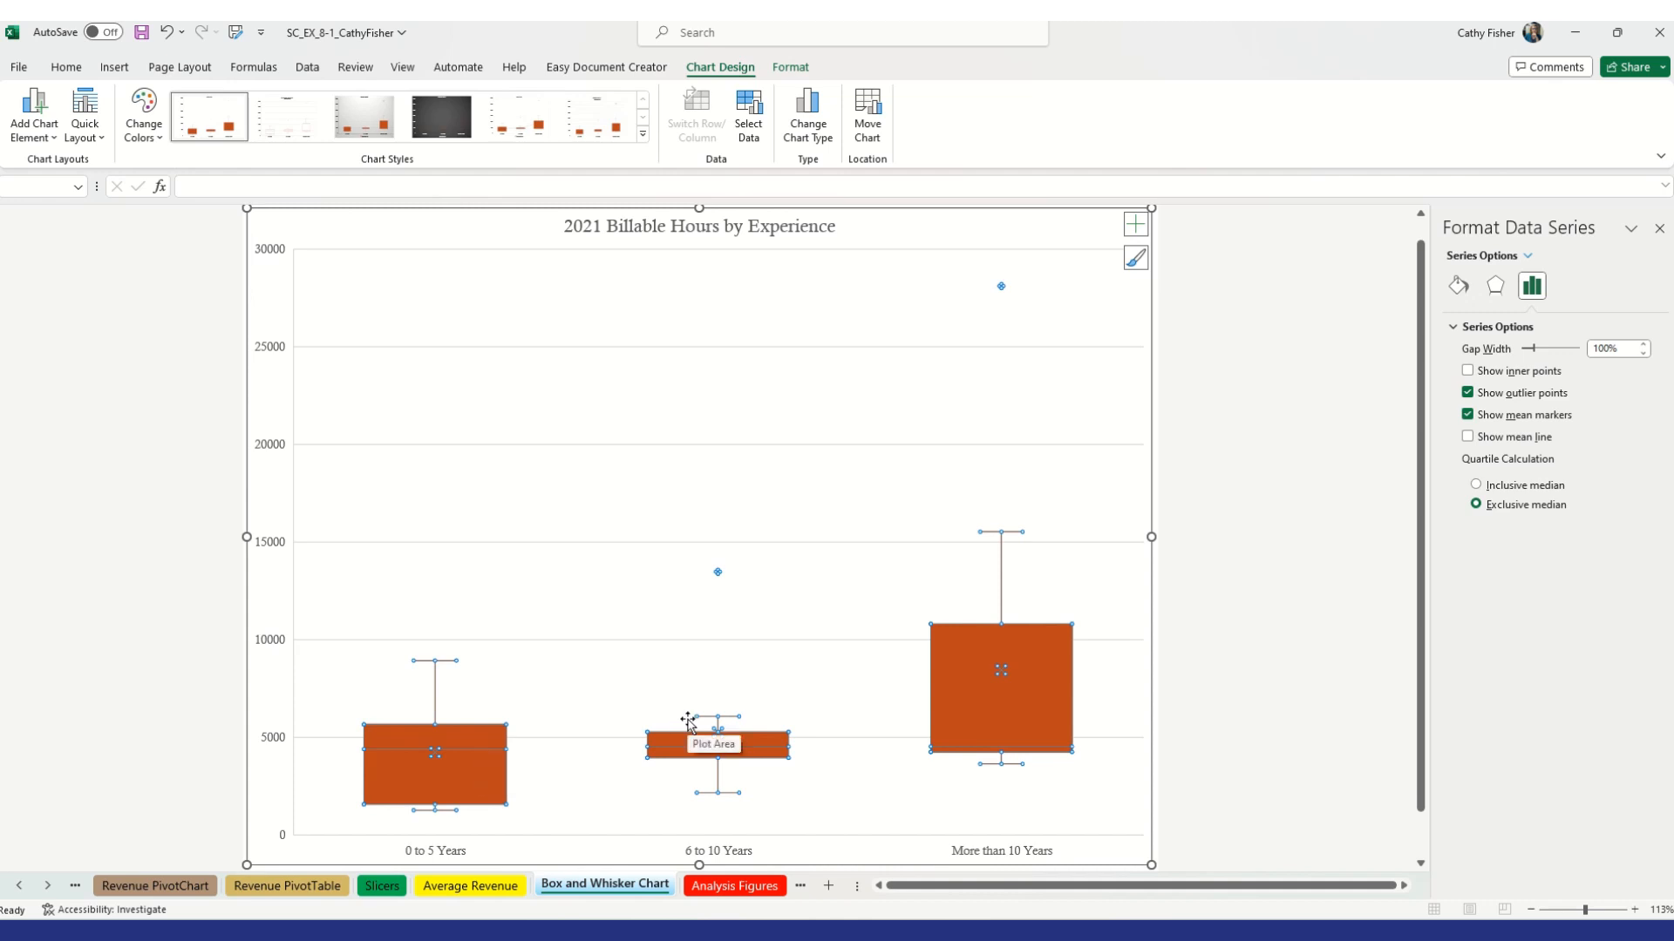
click(1468, 372)
Give the data series a gradient fill and apply the third chart style to the chart
click(1460, 289)
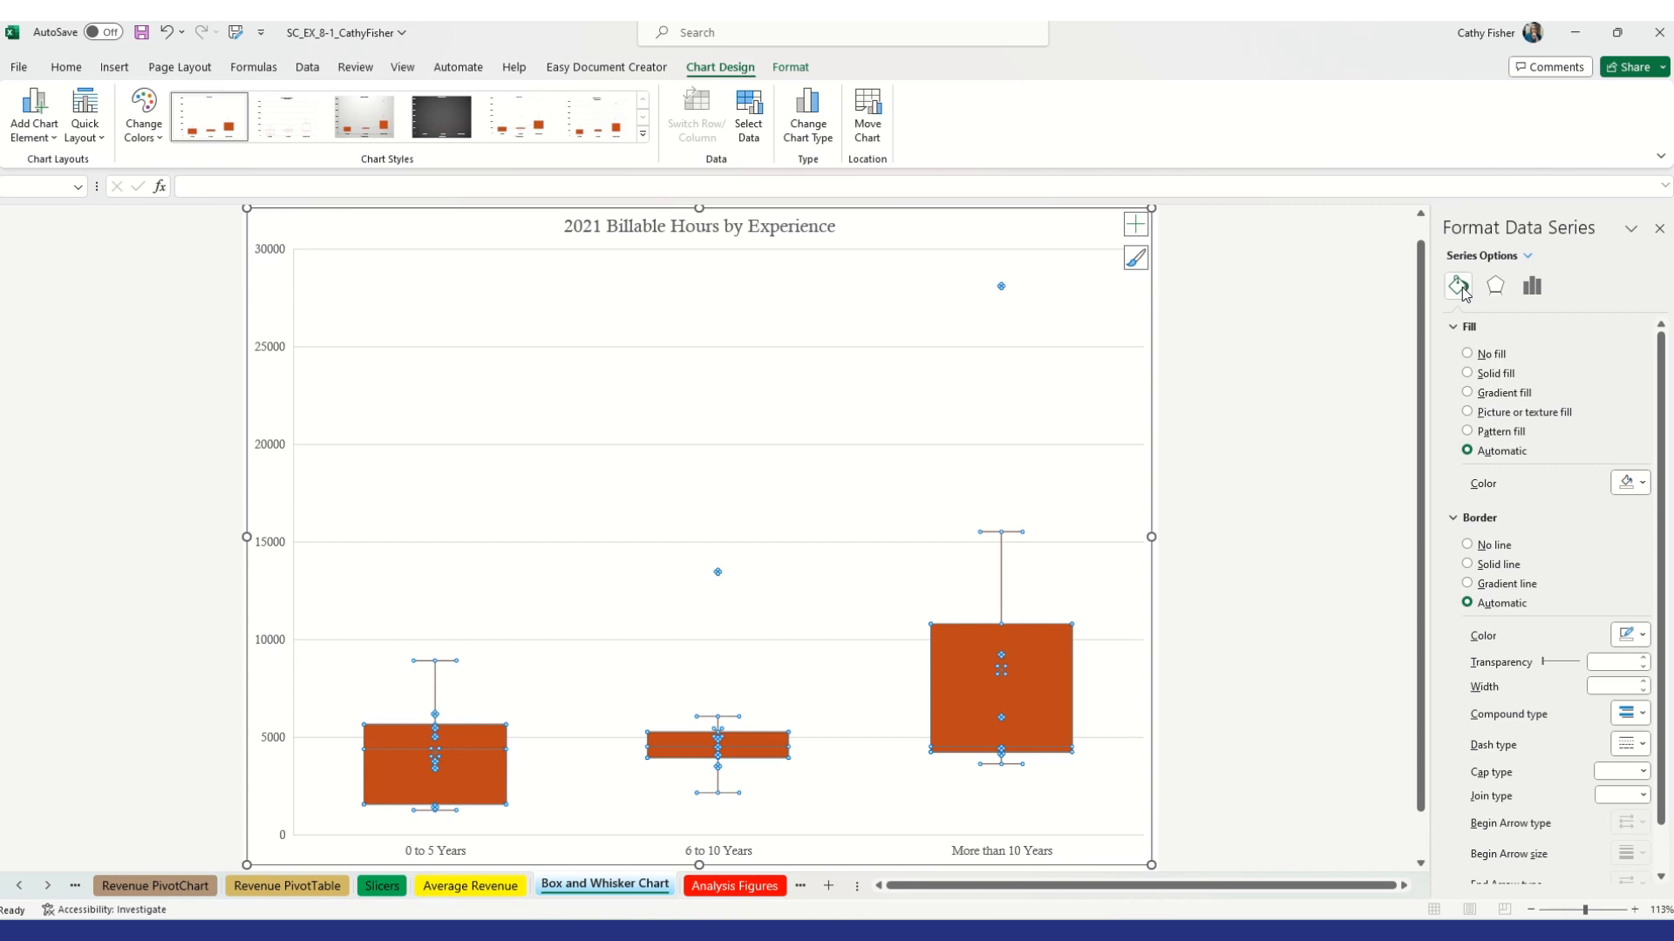
click(1461, 288)
click(1468, 393)
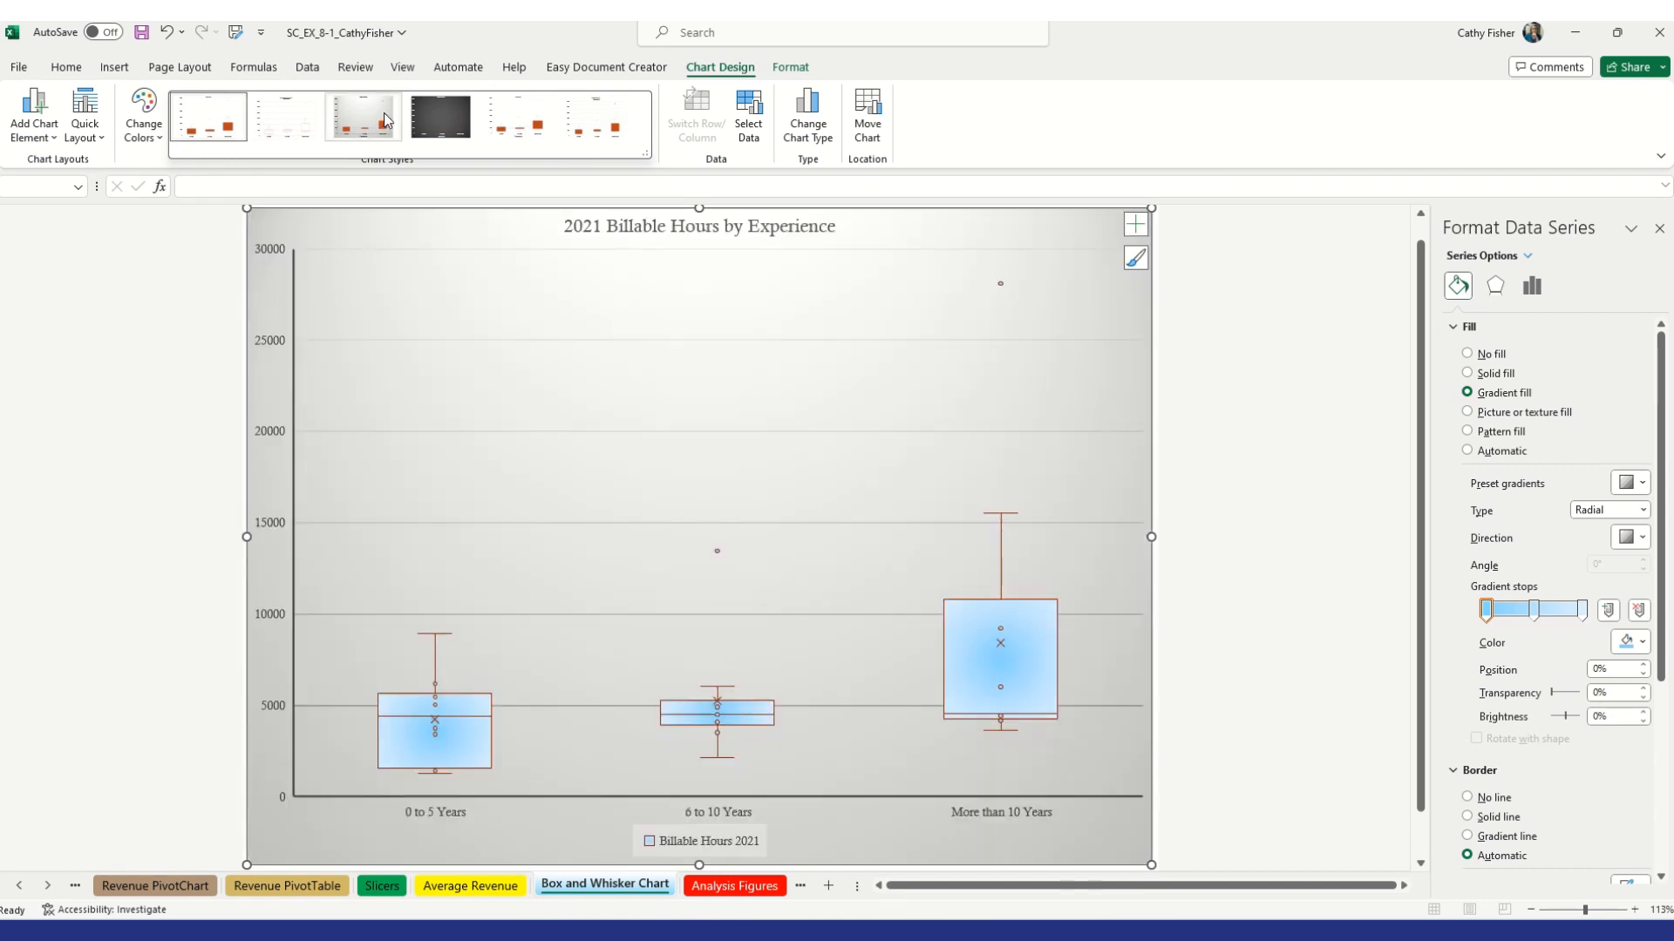
click(386, 121)
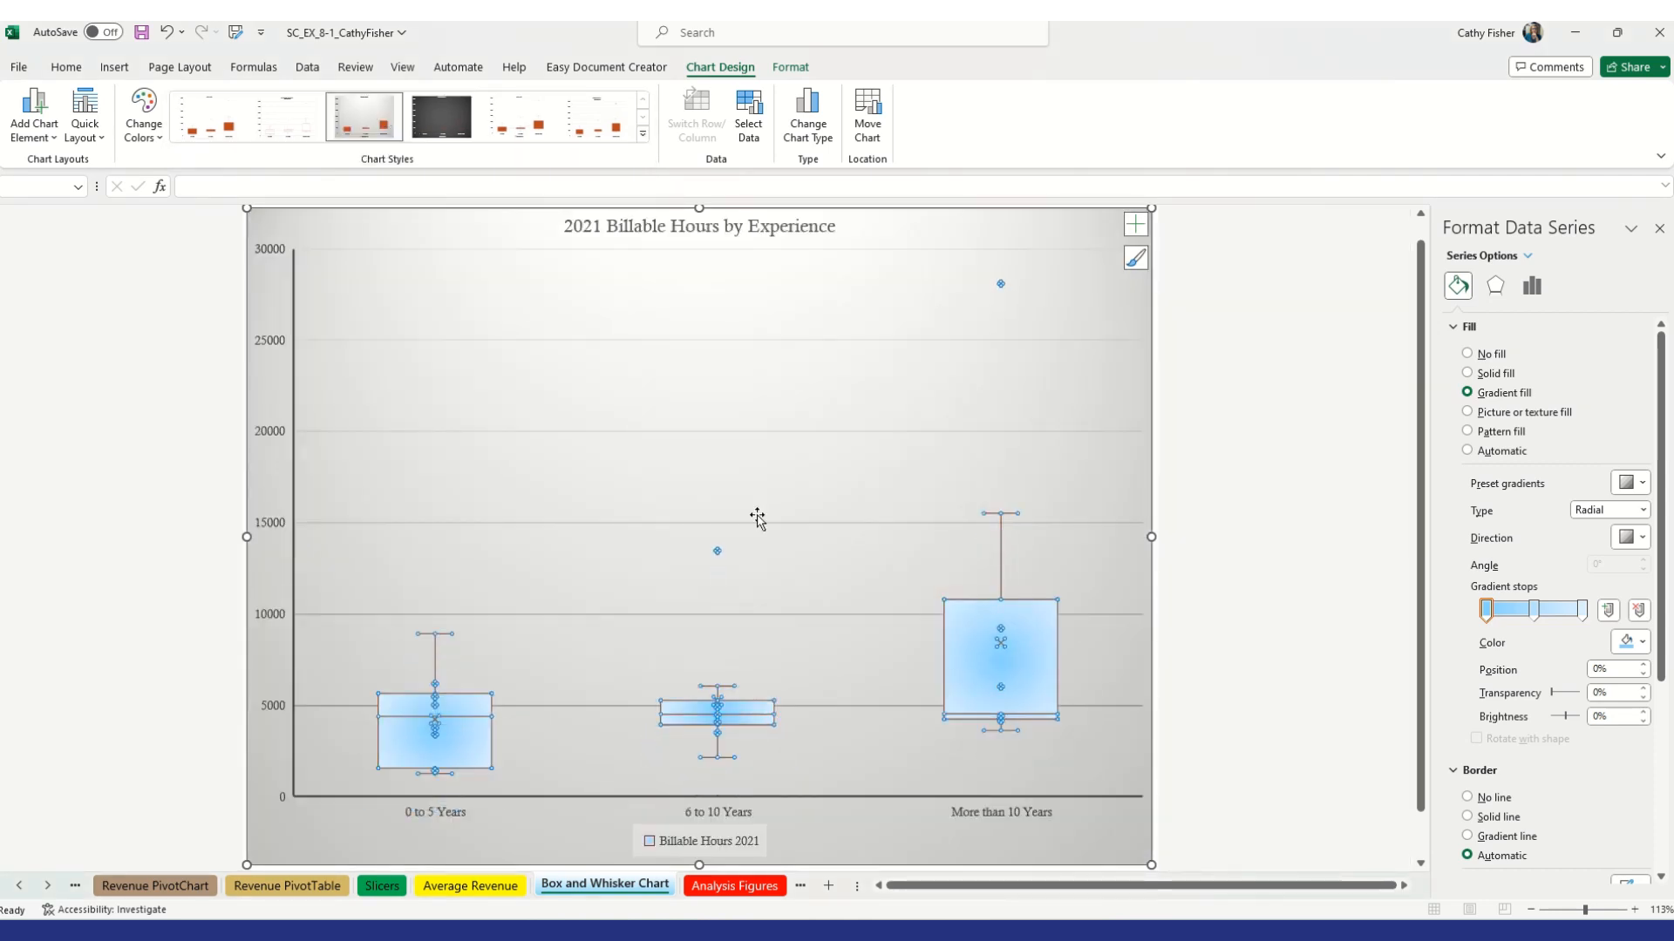